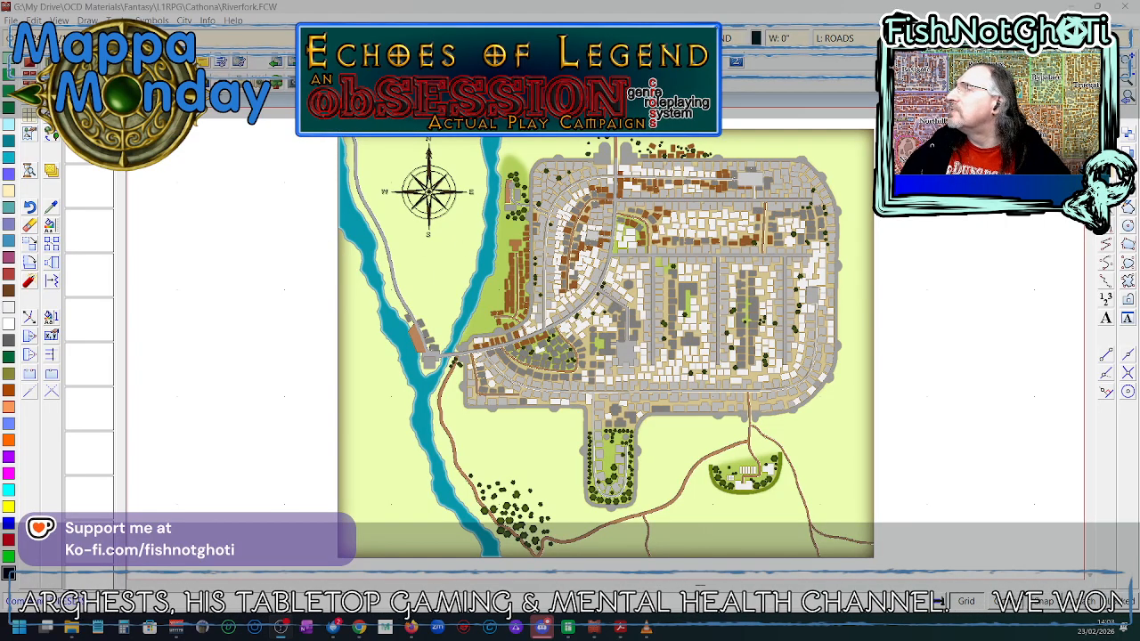
# - Inspect the southwestern part of the Riverfork city map close up, from the river bridge to the southern wall
pyautogui.click(448, 303)
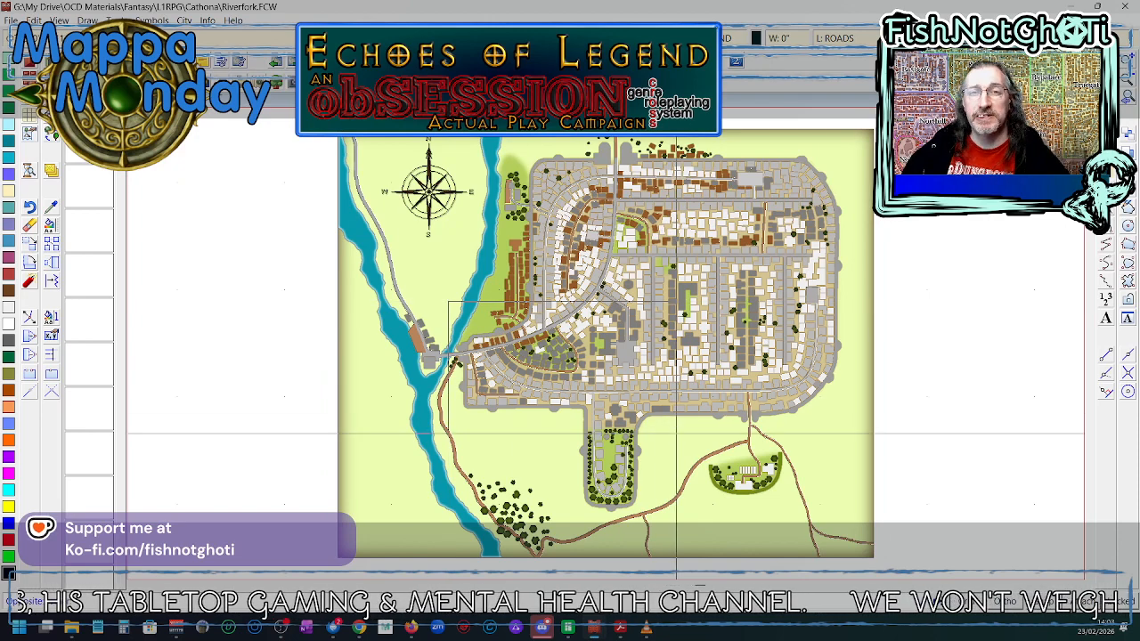
pyautogui.click(677, 434)
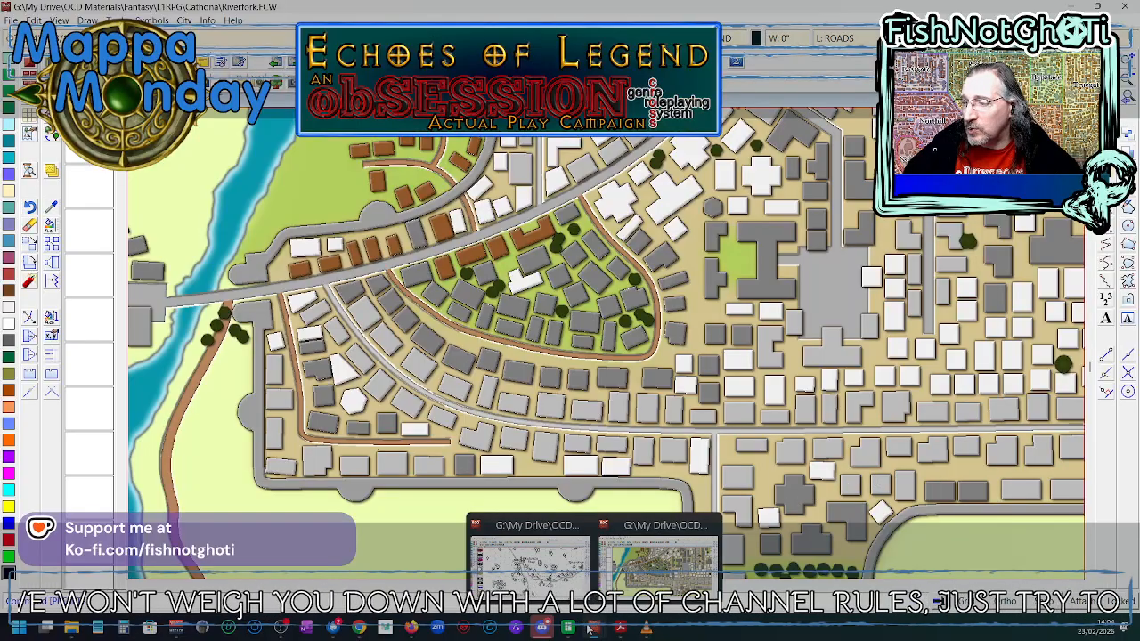
# - Switch to the Chrome browser and read the January '09 Cartographer's Annual page, including the contents of the Fantasy City style pack
pyautogui.moveTo(580, 628)
pyautogui.moveTo(359, 628)
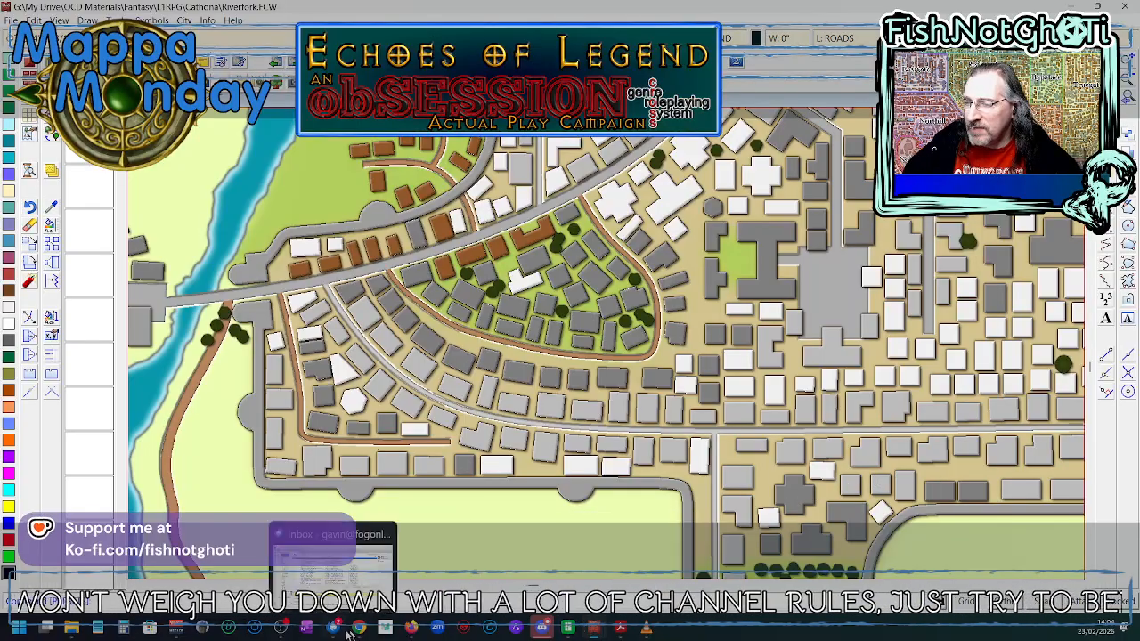
pyautogui.click(399, 583)
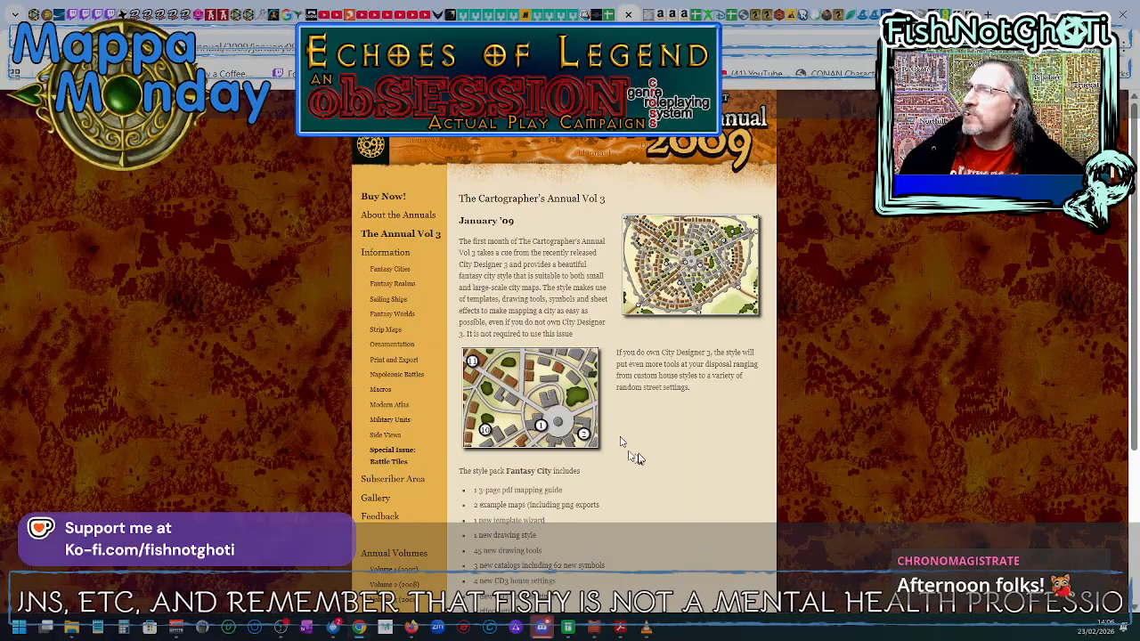
pyautogui.scroll(-1, 638, 458)
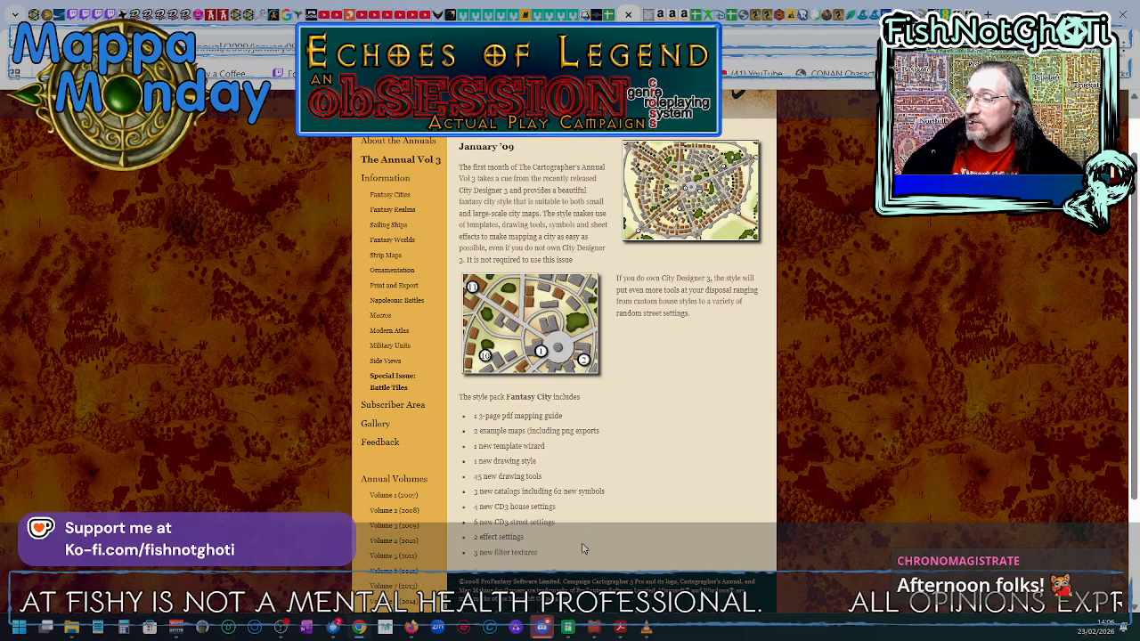
pyautogui.scroll(-1, 584, 542)
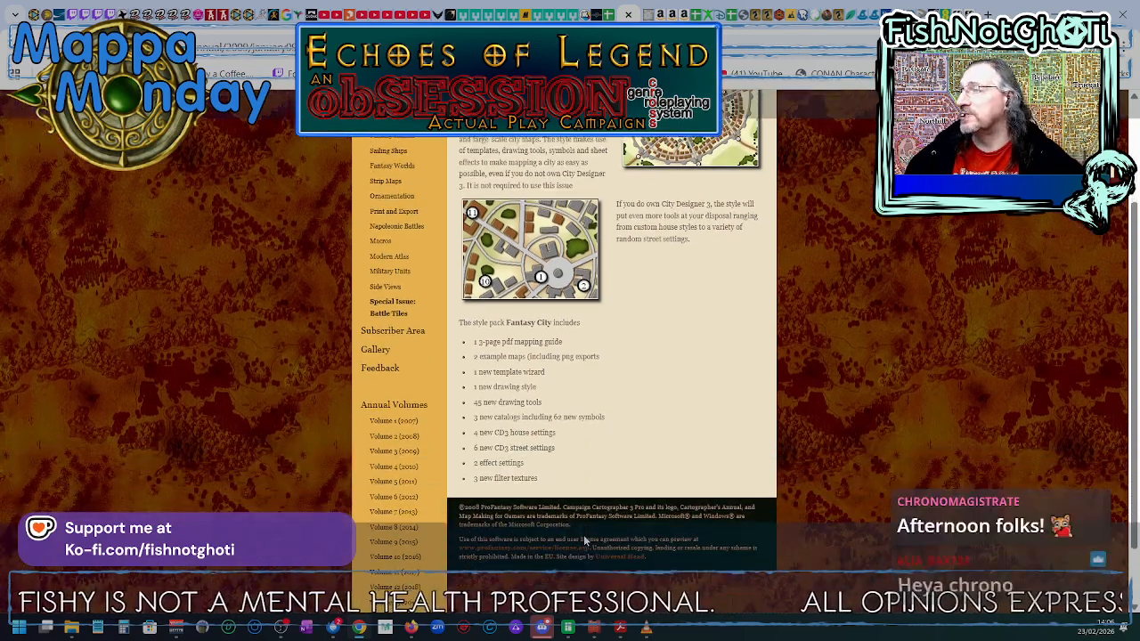
pyautogui.scroll(1, 583, 541)
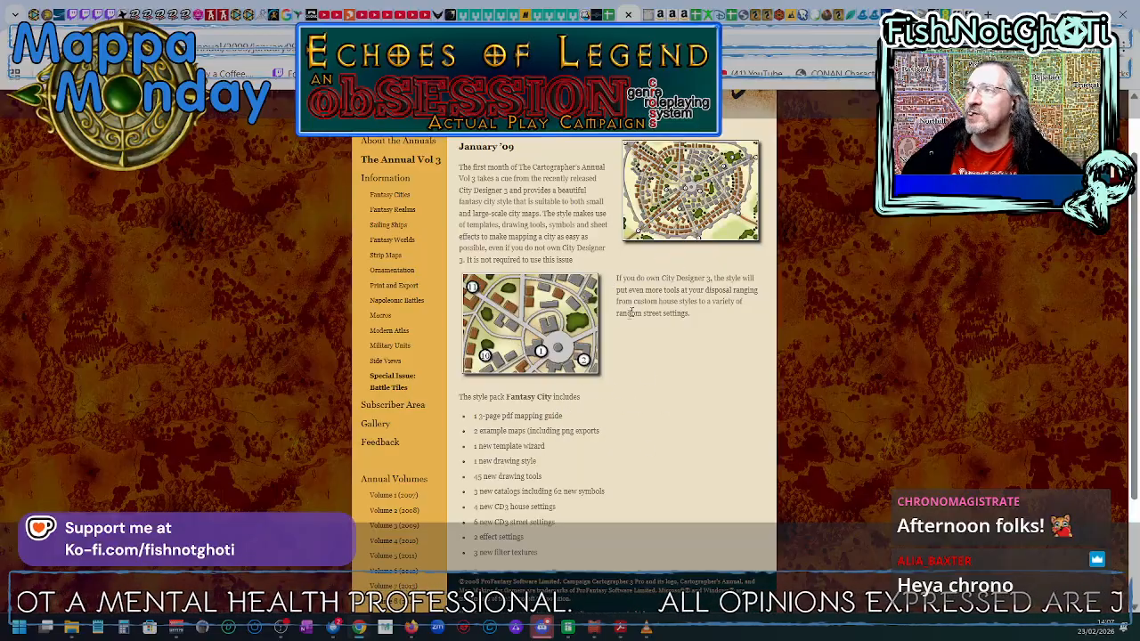
pyautogui.scroll(1, 615, 337)
pyautogui.scroll(-3, 615, 336)
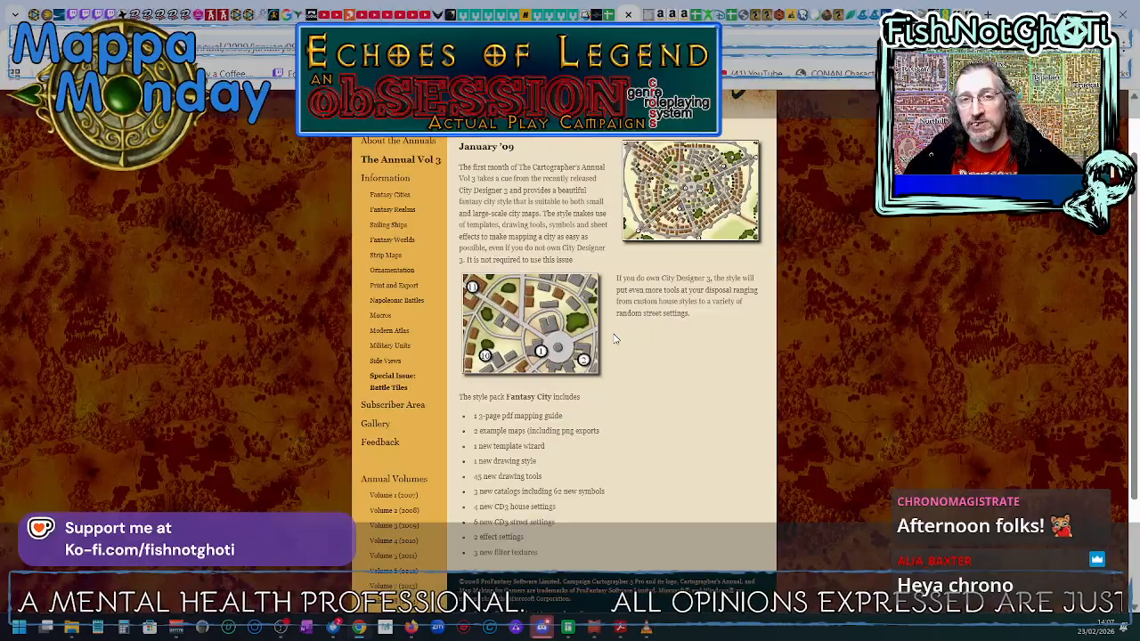
pyautogui.scroll(2, 614, 339)
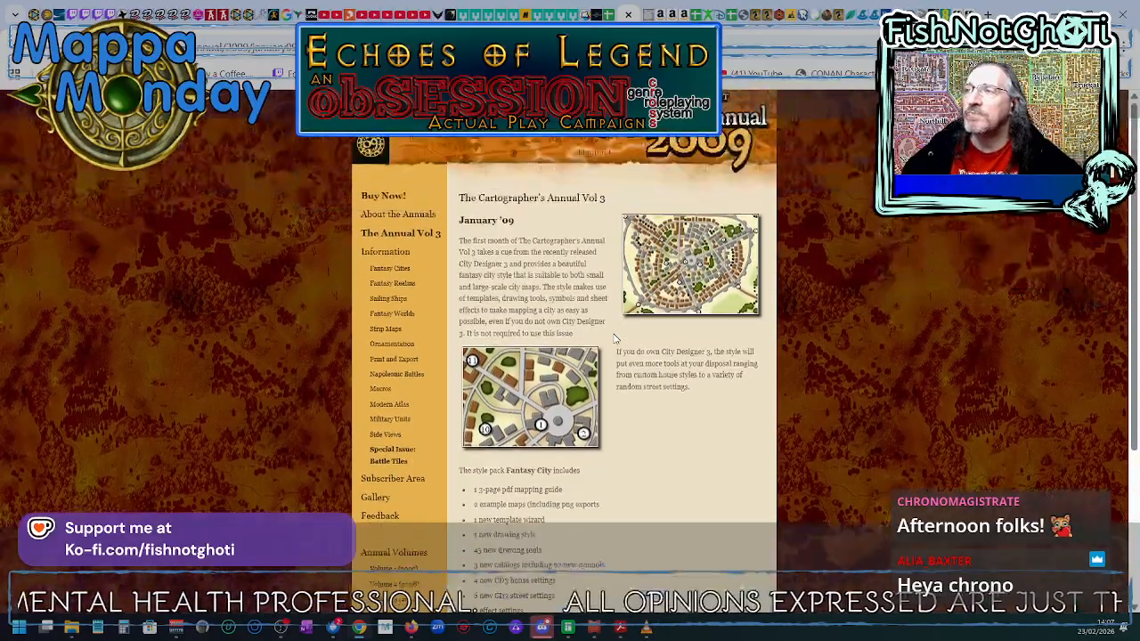
pyautogui.scroll(2, 614, 338)
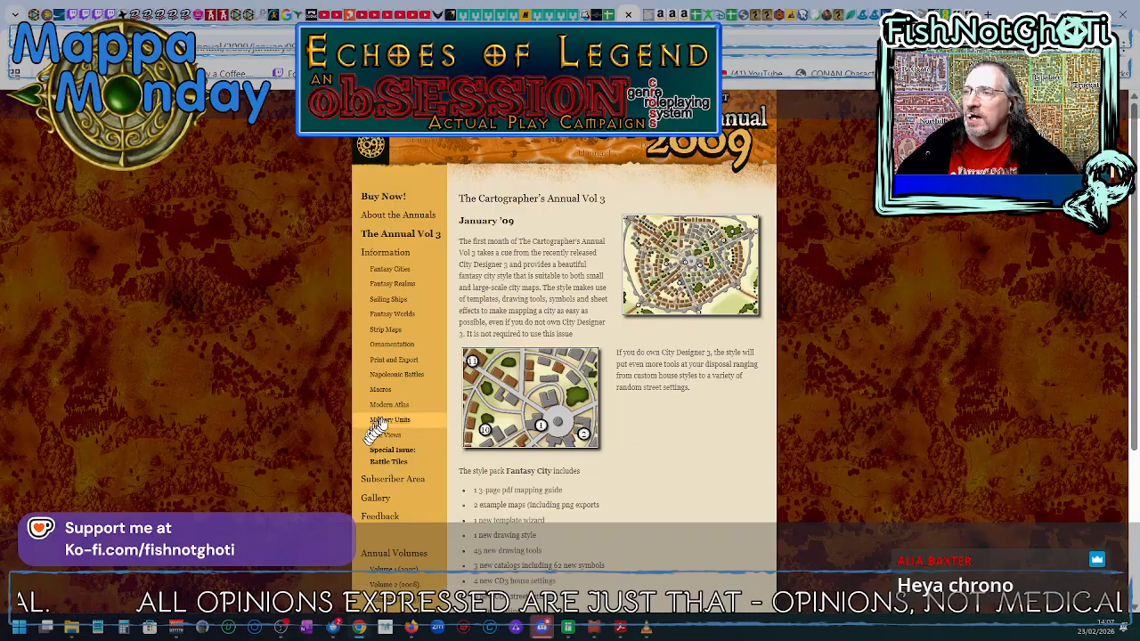
# - Look through the Annual's February to August '09 issues in order, from Fantasy Realms to Napoleonic Battles
pyautogui.click(408, 285)
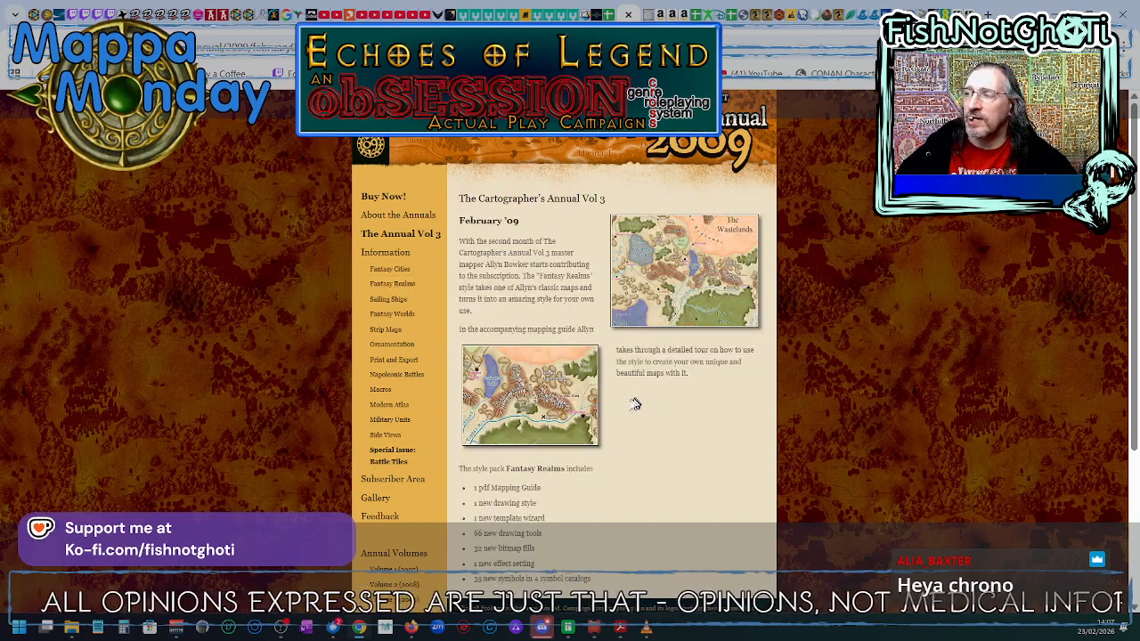
pyautogui.click(401, 301)
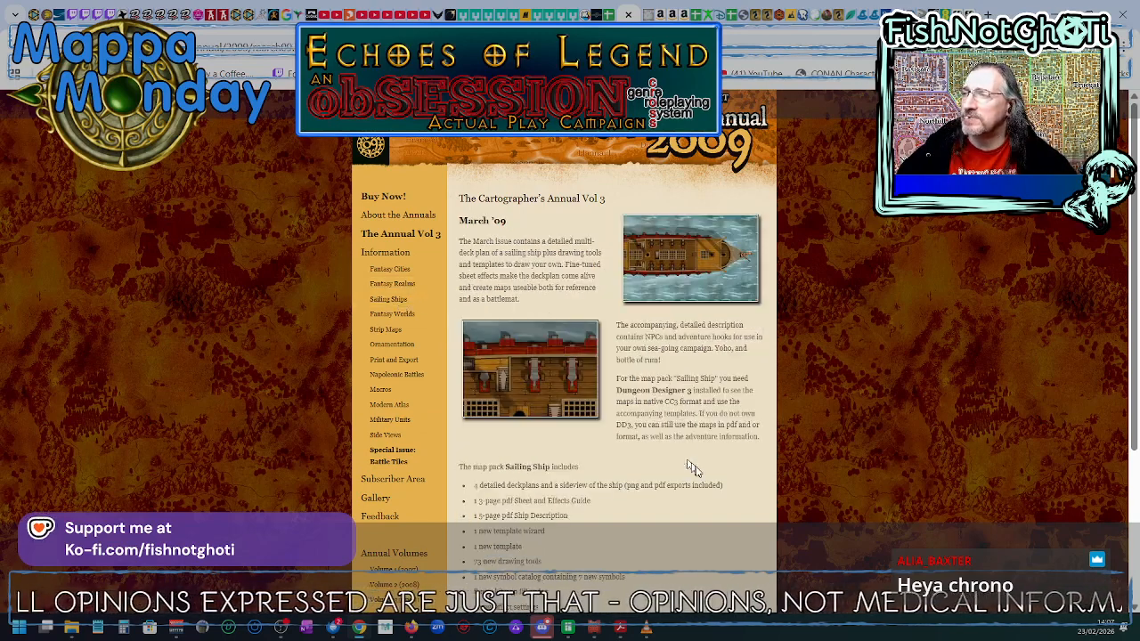
pyautogui.click(396, 314)
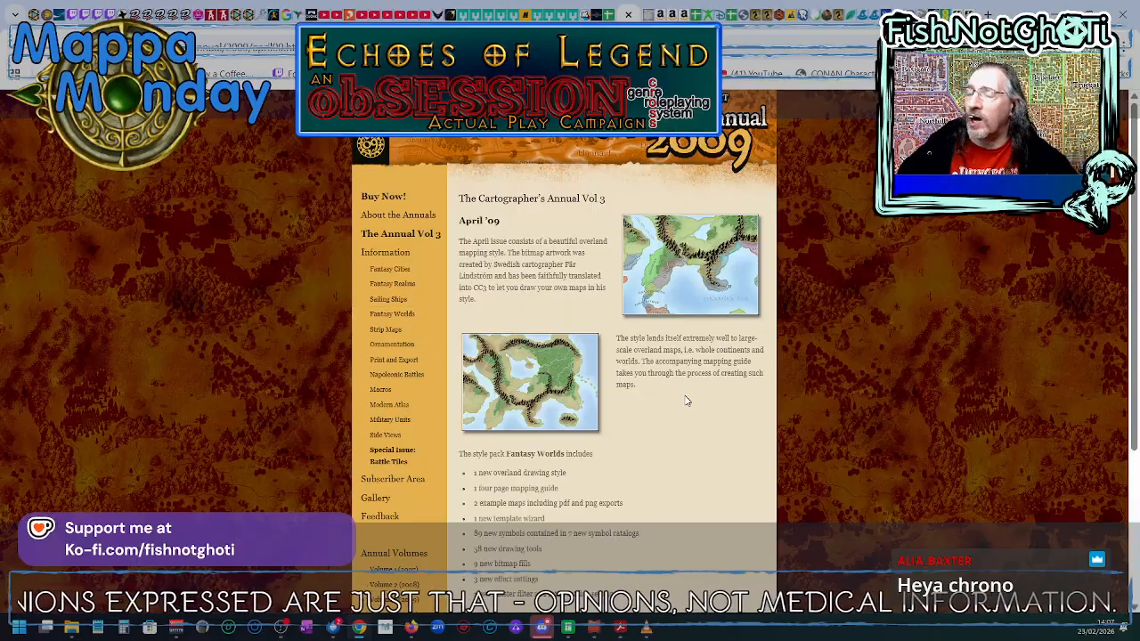
pyautogui.click(398, 330)
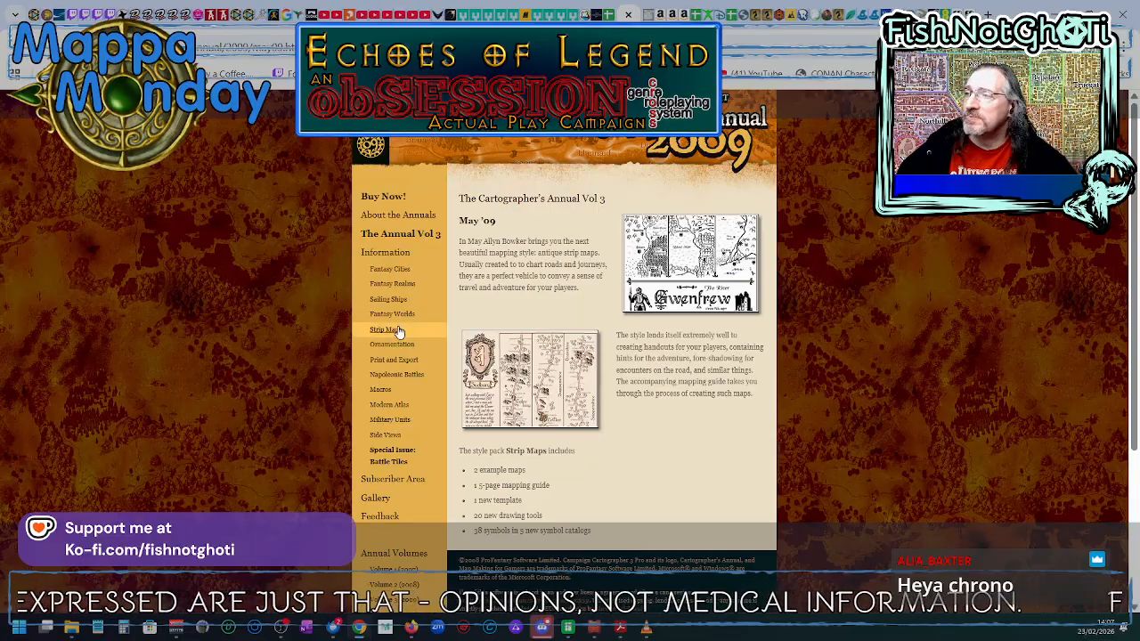
pyautogui.click(397, 347)
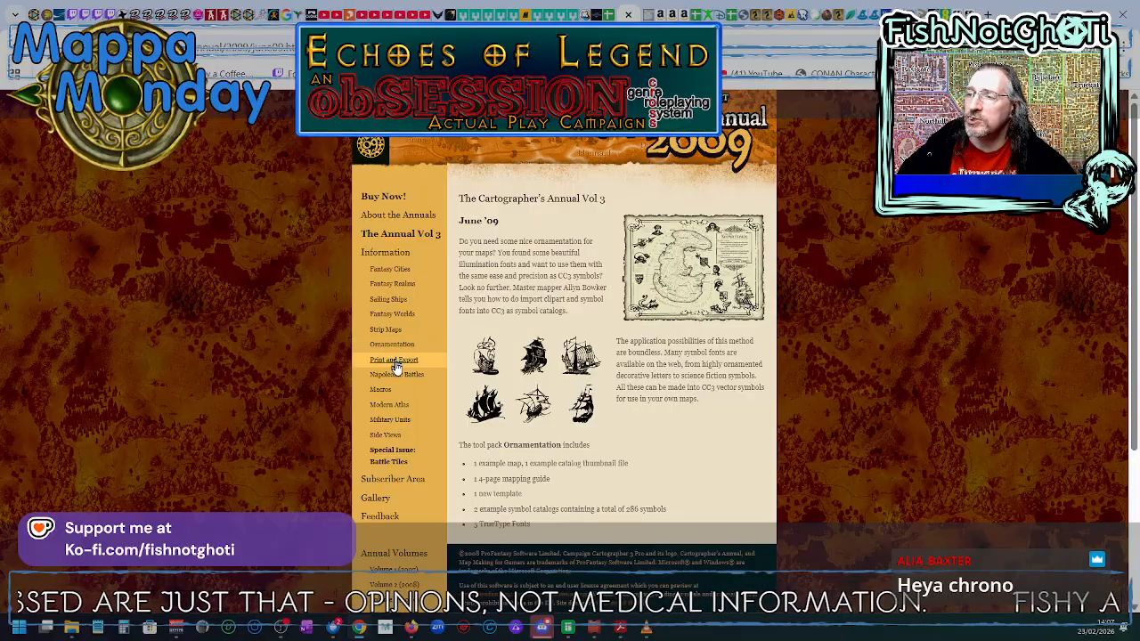
pyautogui.click(398, 363)
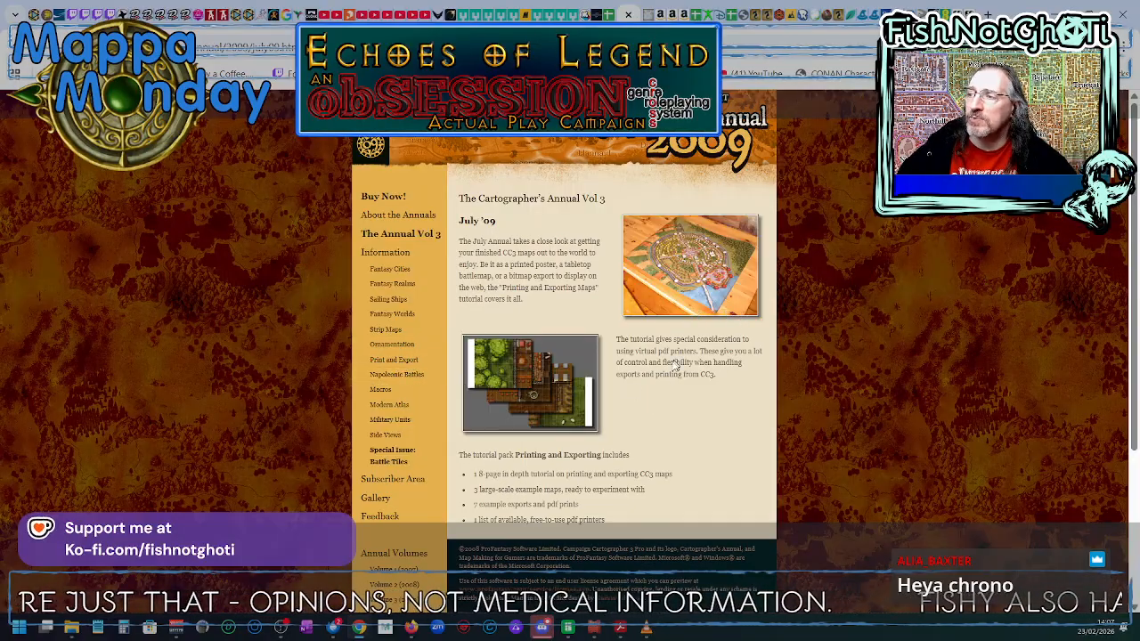
pyautogui.click(395, 374)
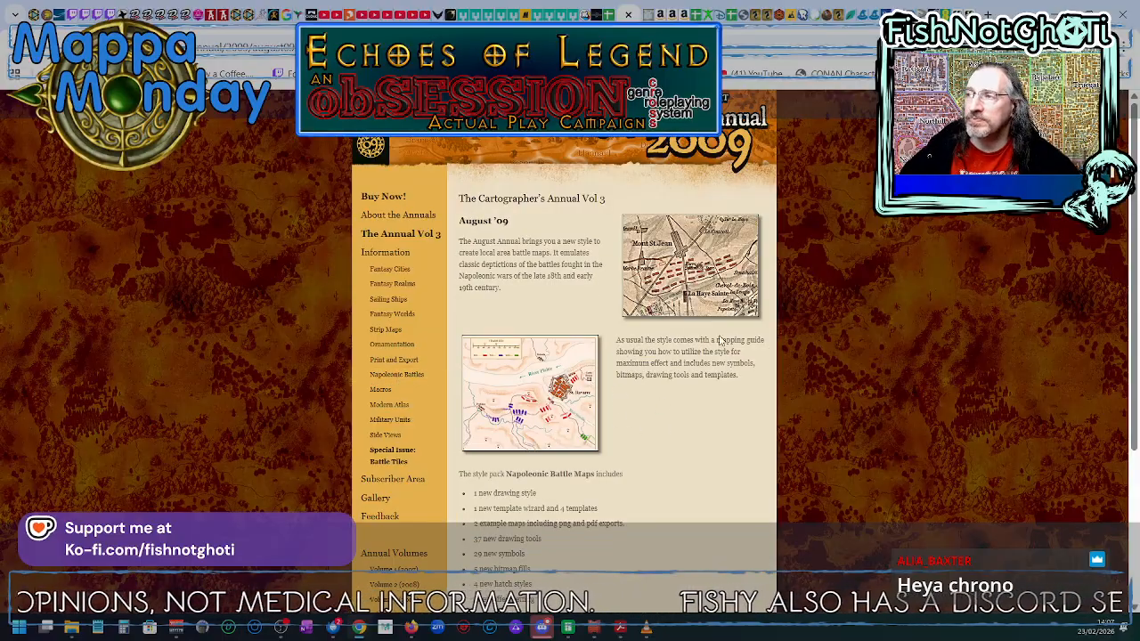
# - View the September to December '09 issues and the Battle Tiles special issue, ending back on the Fantasy Cities page
pyautogui.click(392, 395)
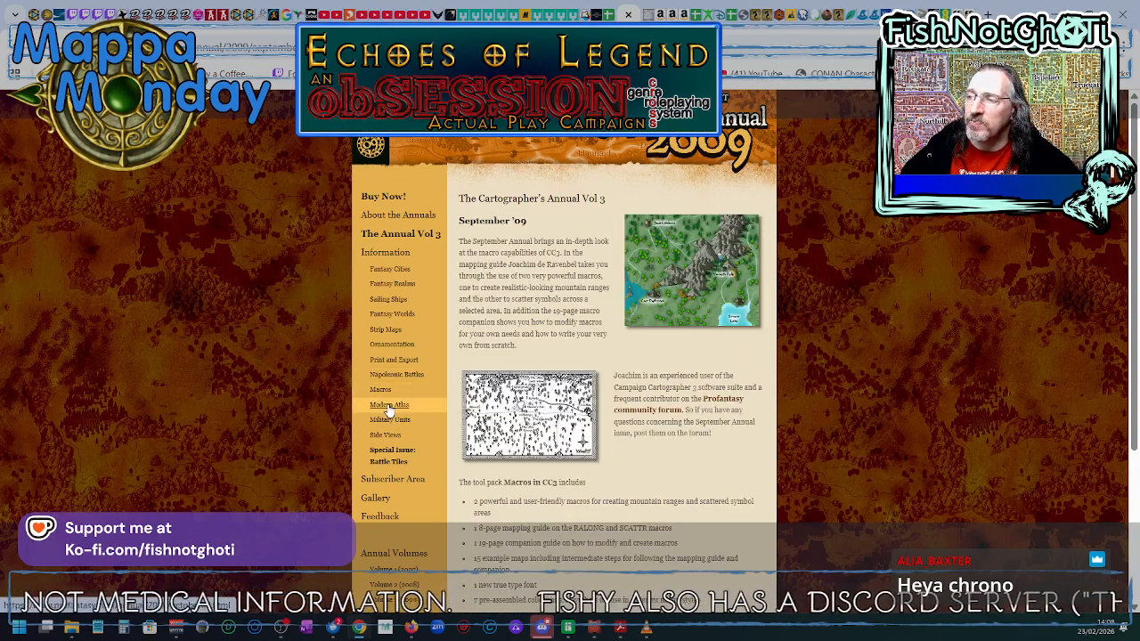
pyautogui.click(389, 406)
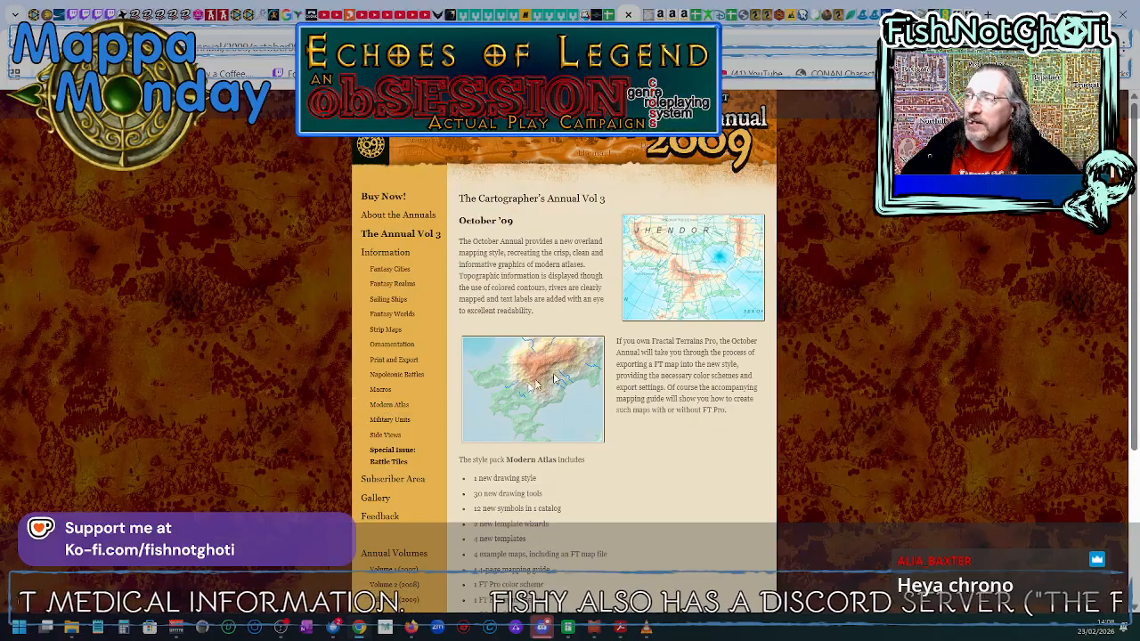
pyautogui.click(400, 420)
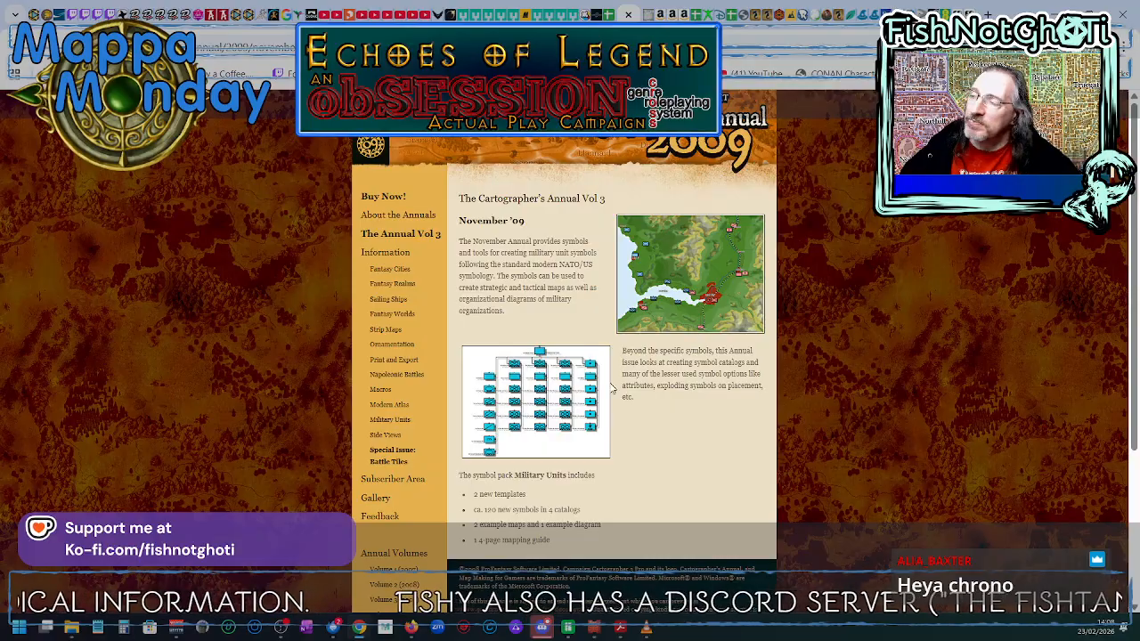
pyautogui.click(397, 437)
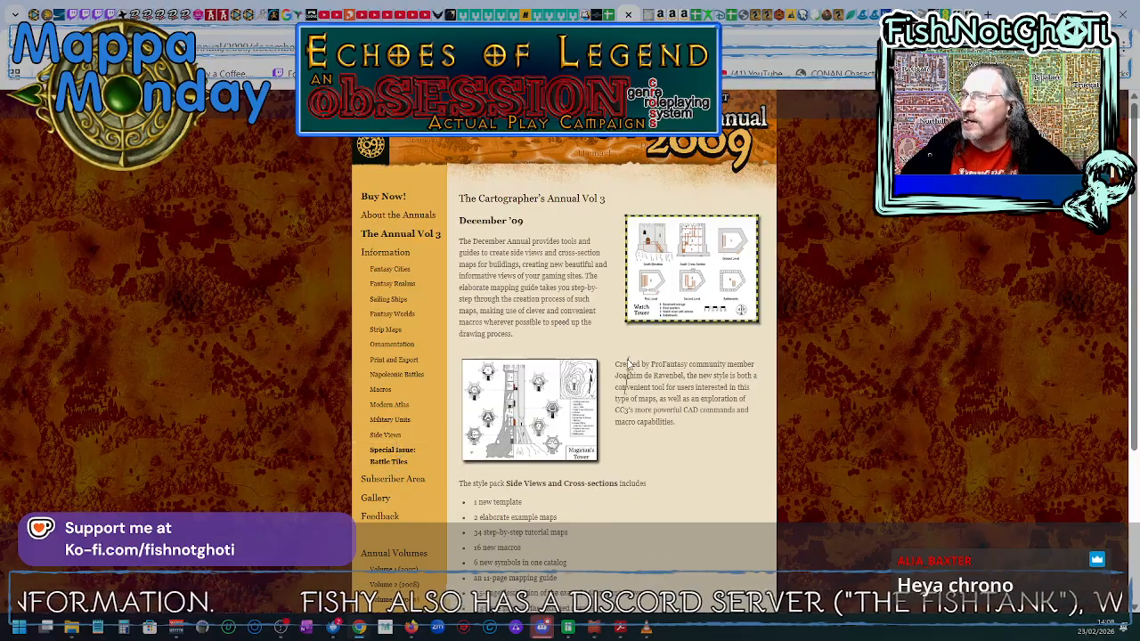
pyautogui.click(383, 459)
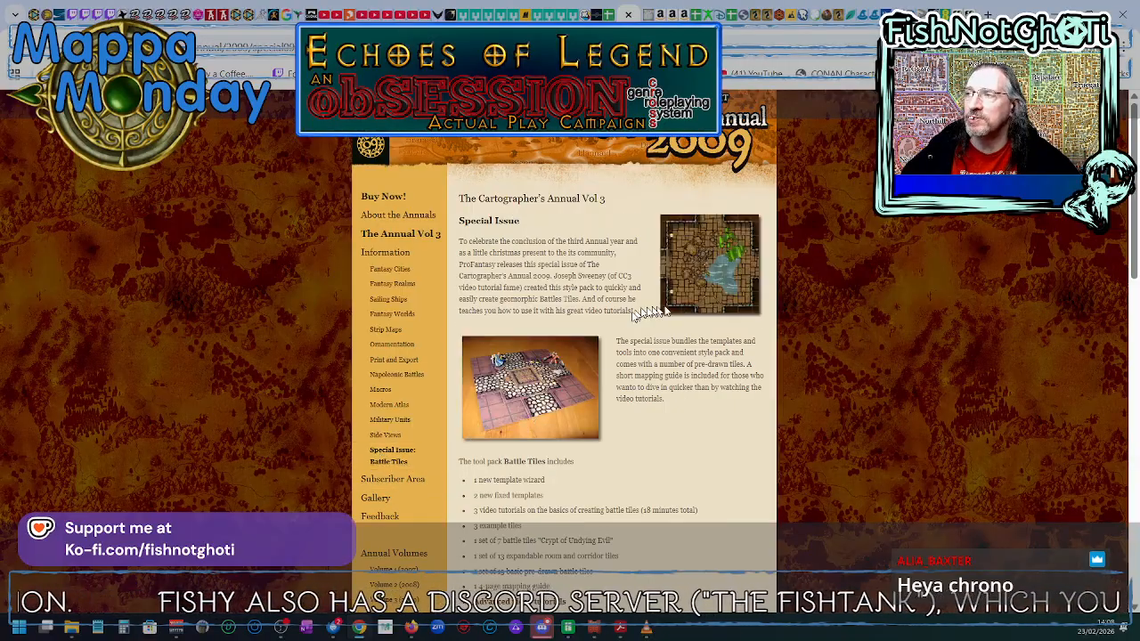
pyautogui.scroll(-1, 591, 428)
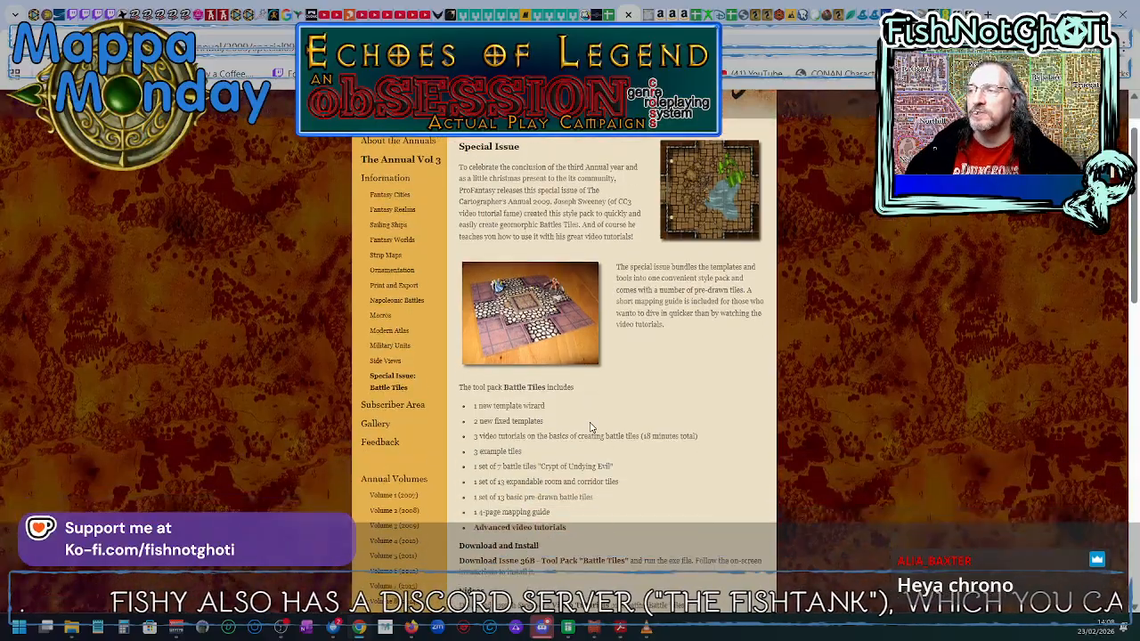
pyautogui.scroll(1, 589, 426)
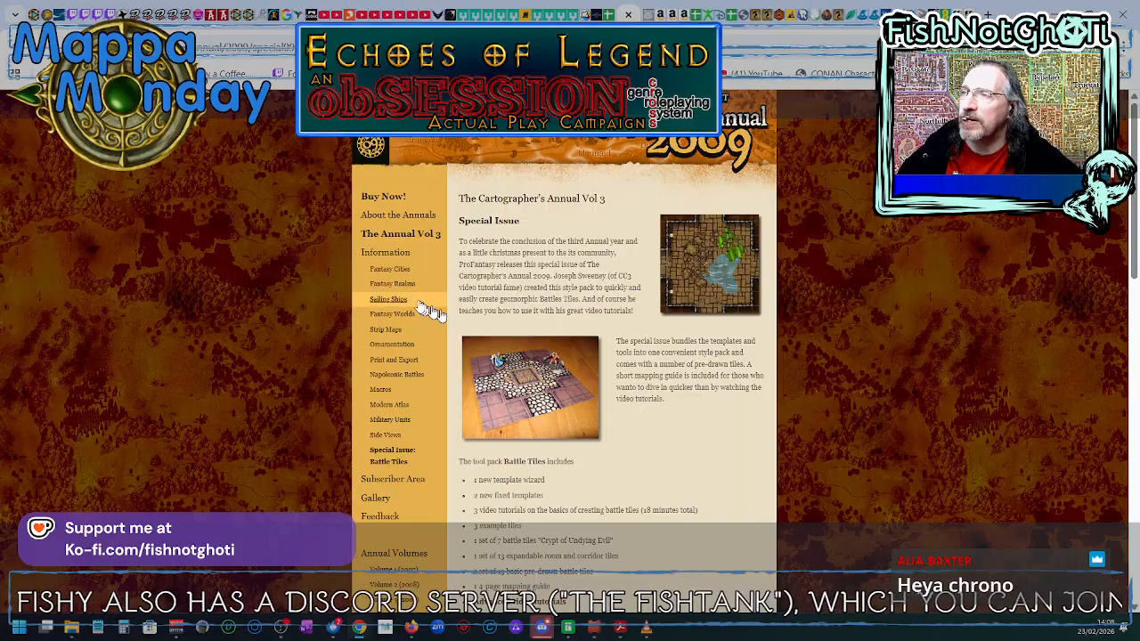
pyautogui.click(390, 276)
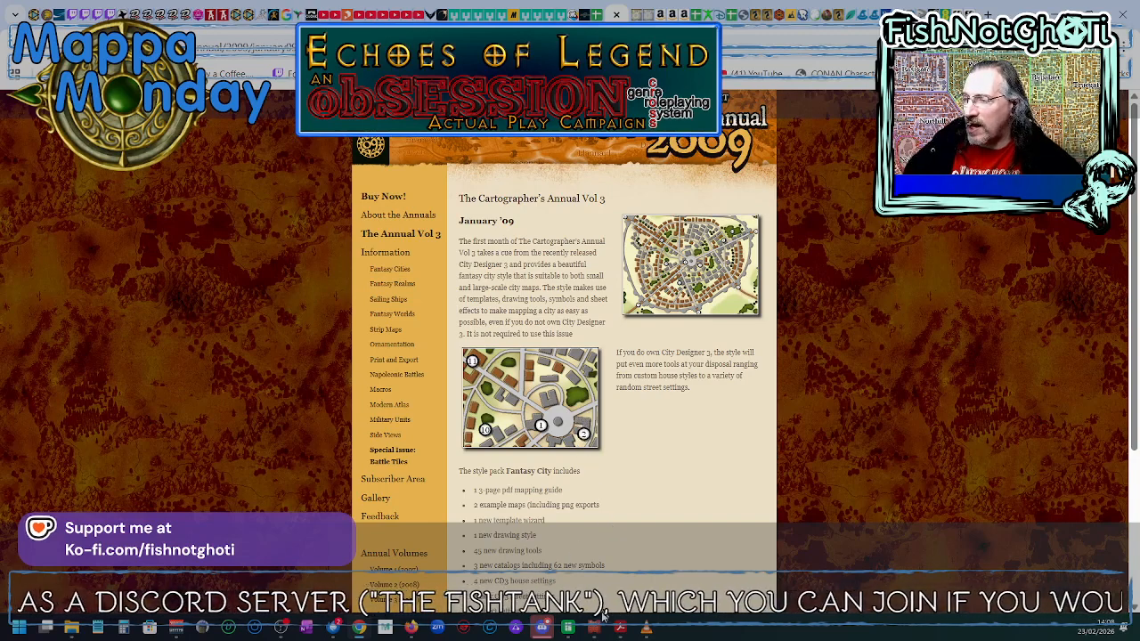
# - Switch to Campaign Cartographer and bring up the Geredrosal hex map
pyautogui.moveTo(594, 628)
pyautogui.click(658, 566)
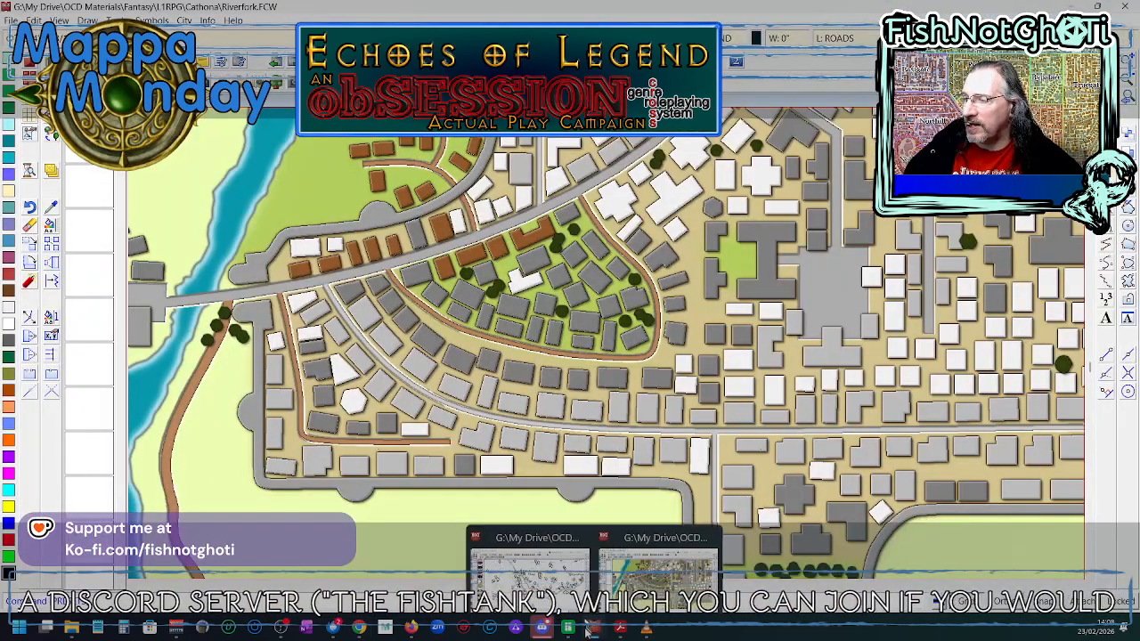
pyautogui.click(552, 583)
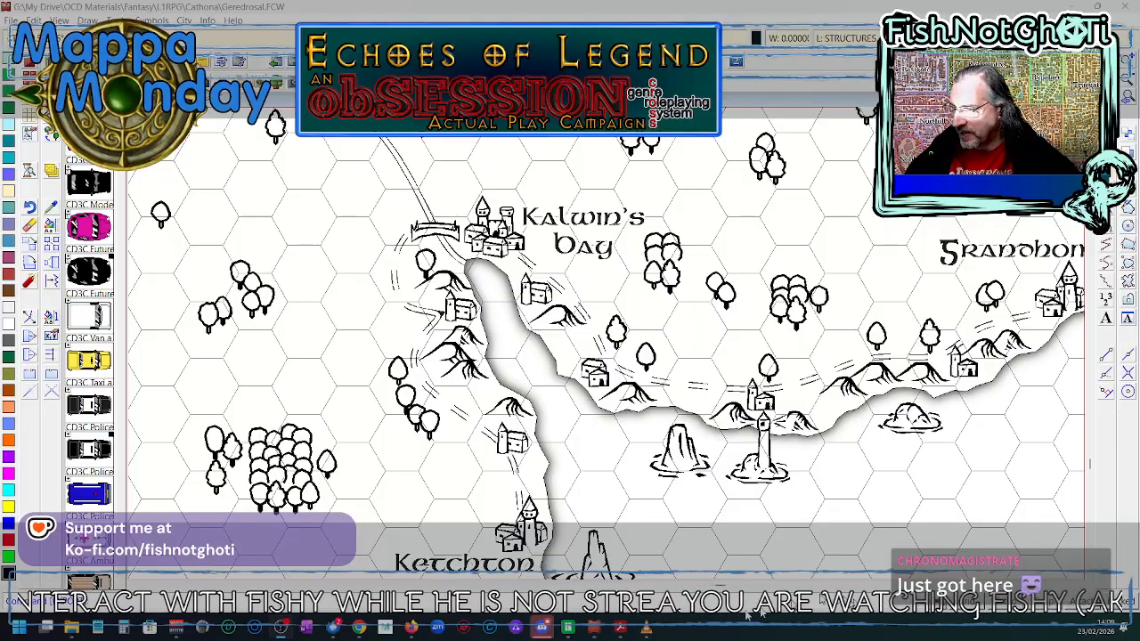
# - Return to the Riverfork drawing and show the whole city map
pyautogui.moveTo(595, 628)
pyautogui.click(657, 556)
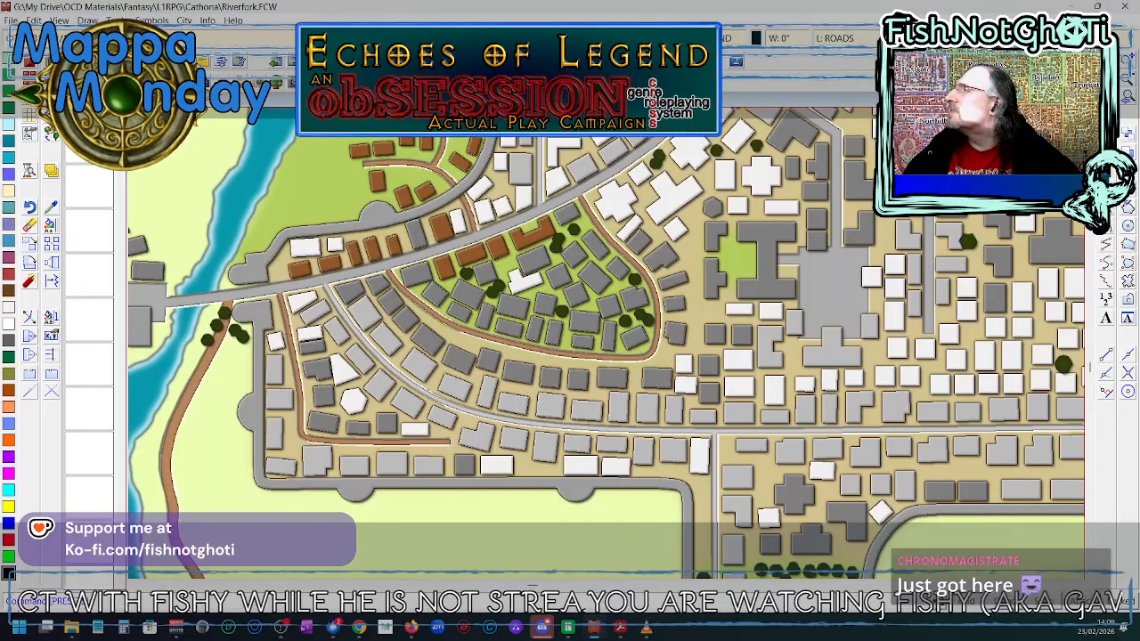
pyautogui.click(1128, 77)
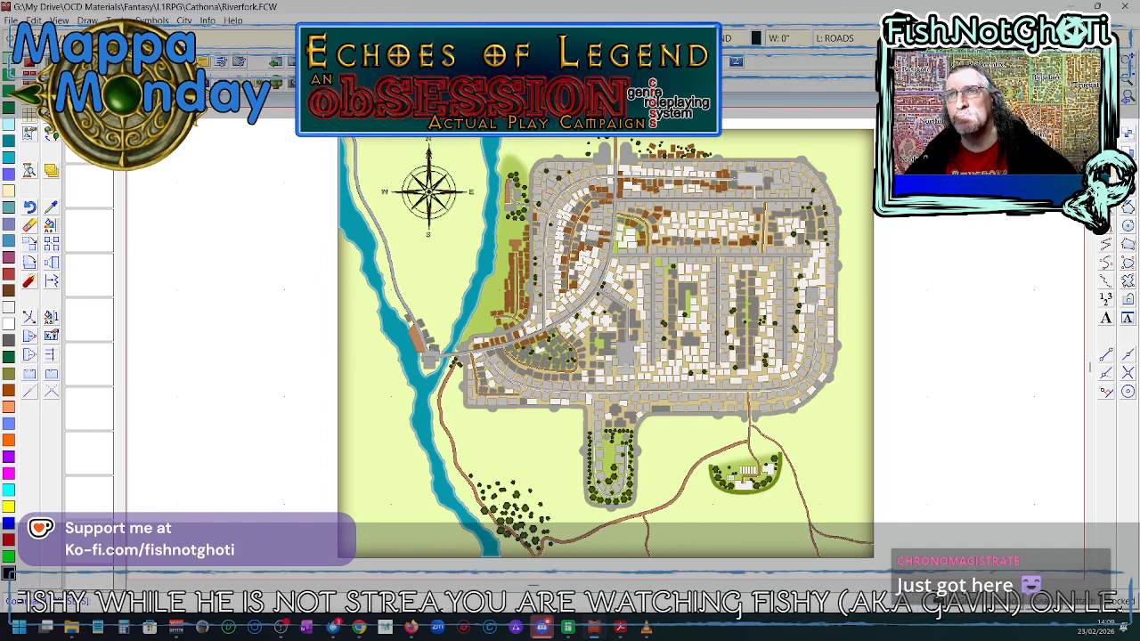
# - Start a new drawing without saving changes to Riverfork, and choose Cities as the map type
pyautogui.hotkey('ctrl', 'o')
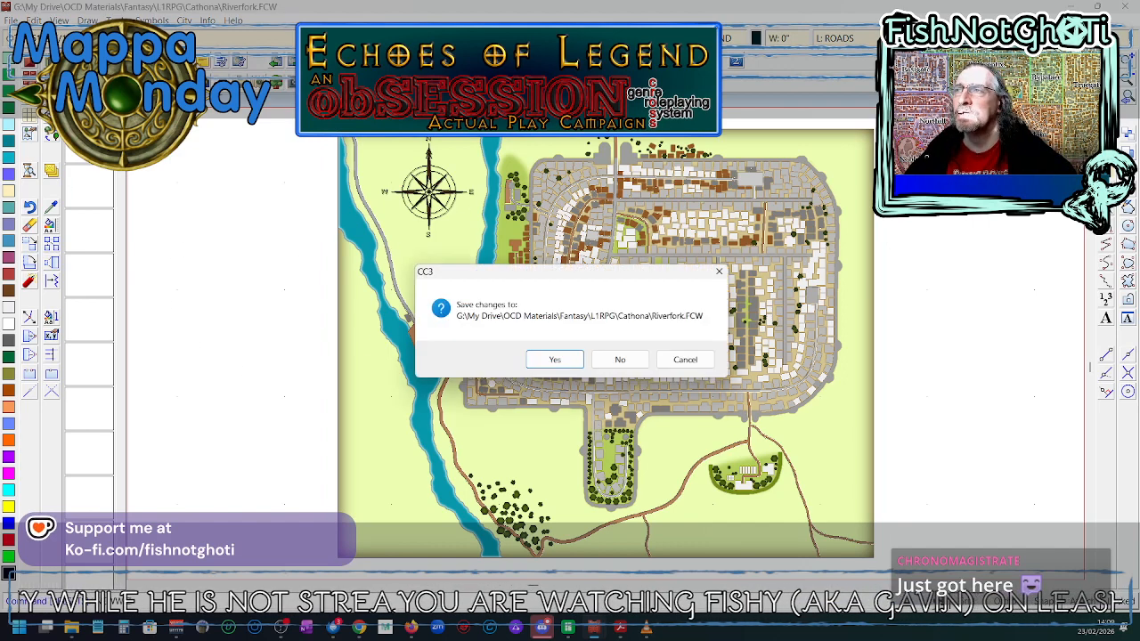
pyautogui.click(621, 359)
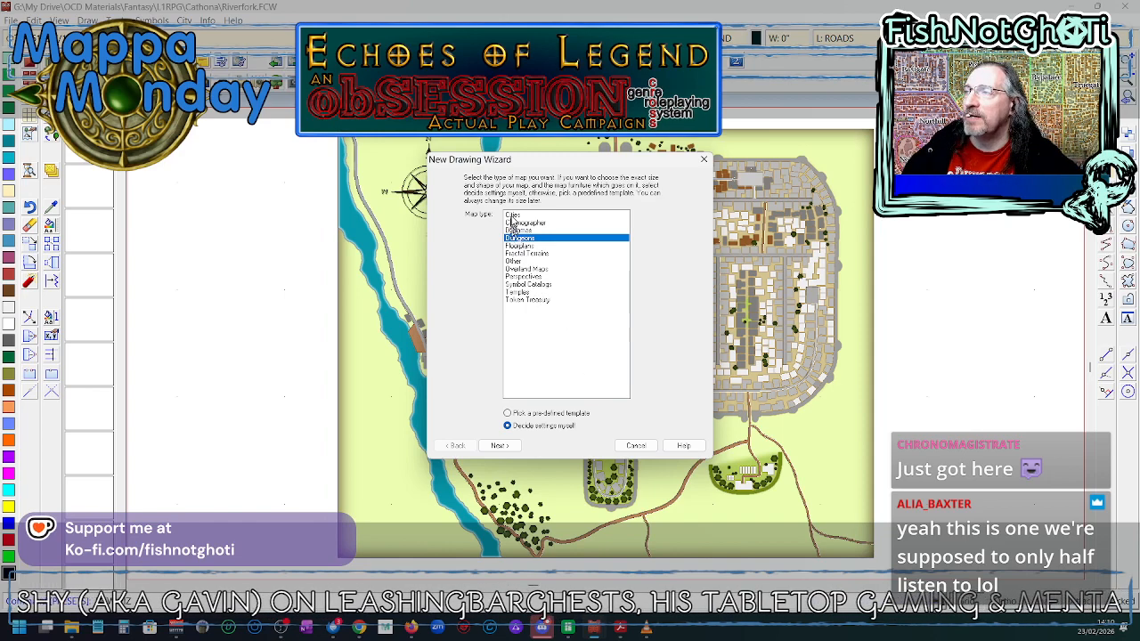
pyautogui.click(513, 215)
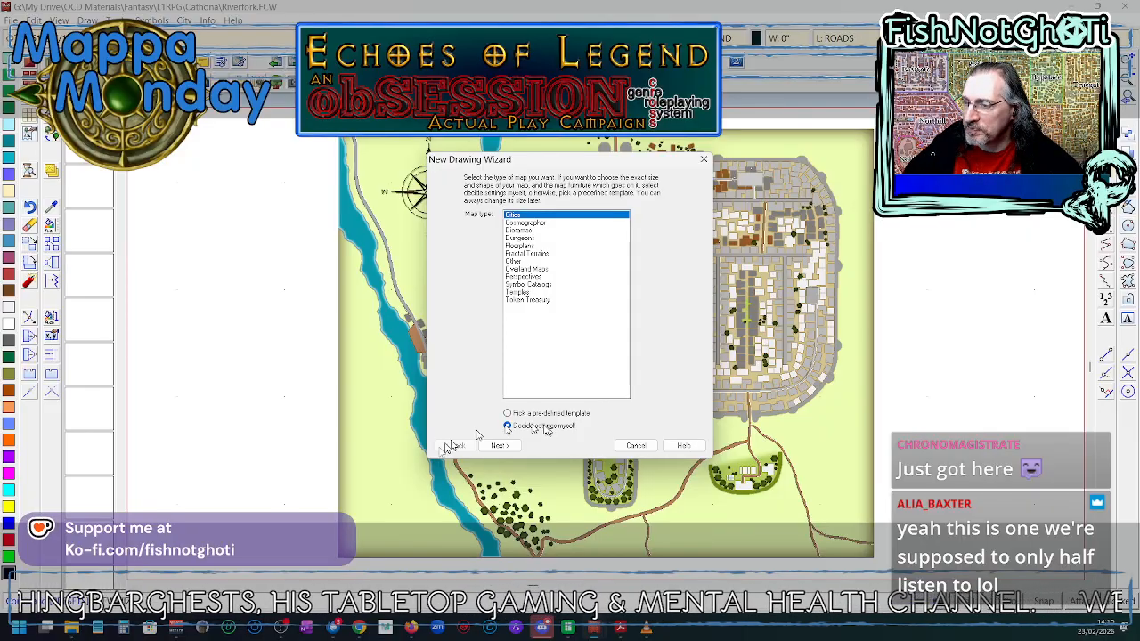
# - Switch to the "Fantasy Cities" mapping guide PDF and read its introduction and the Starting the Map section
pyautogui.moveTo(621, 629)
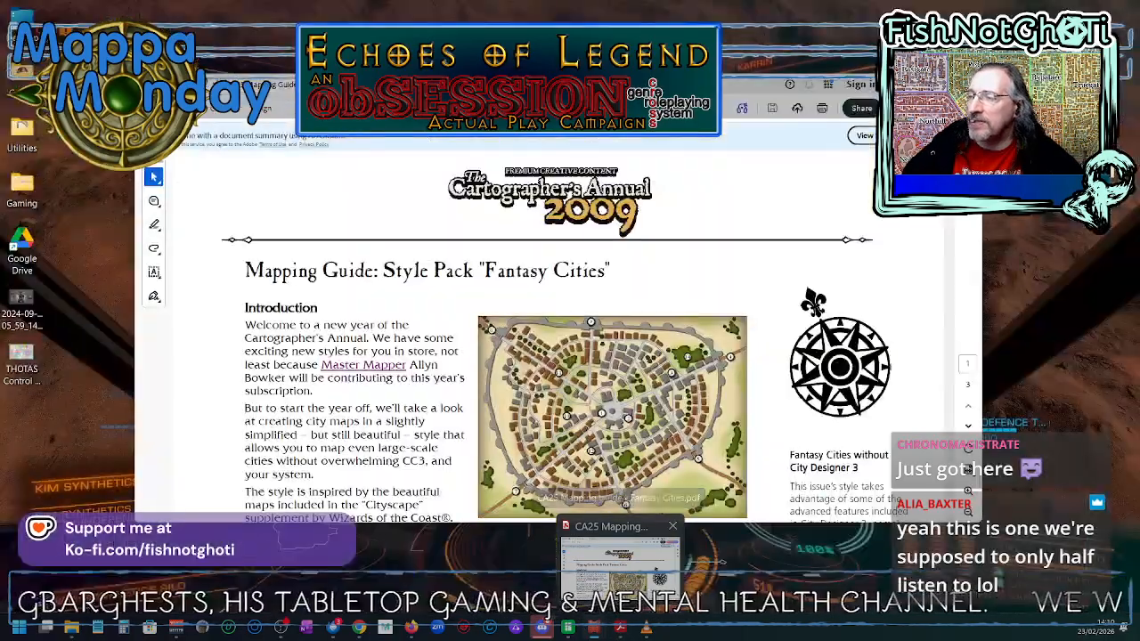
pyautogui.click(620, 561)
pyautogui.scroll(-3, 498, 406)
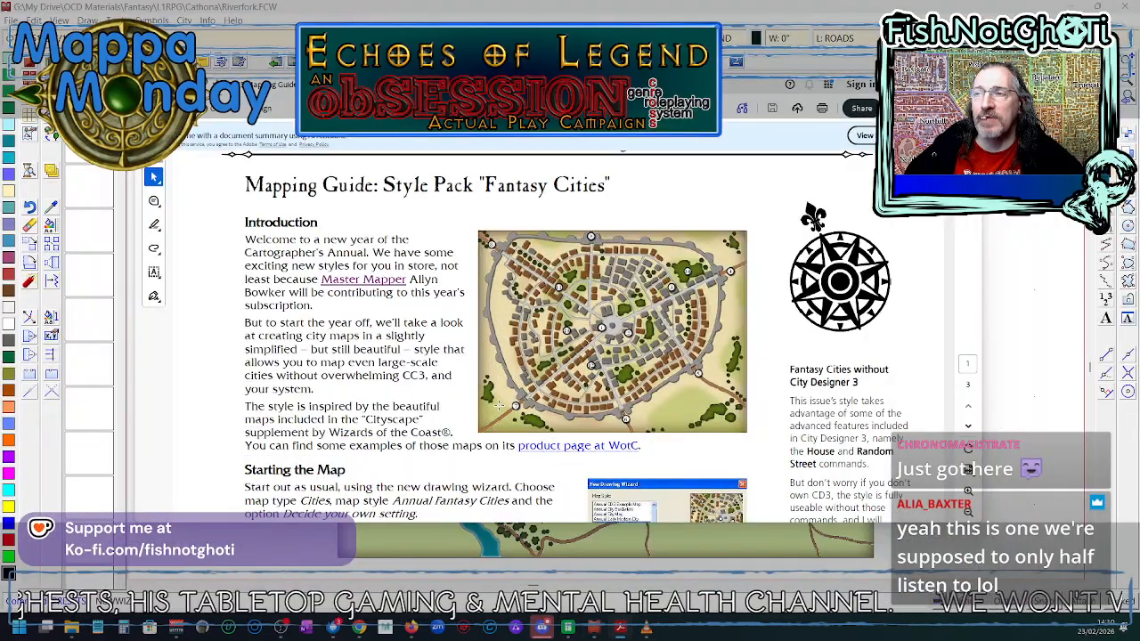
pyautogui.scroll(-7, 498, 406)
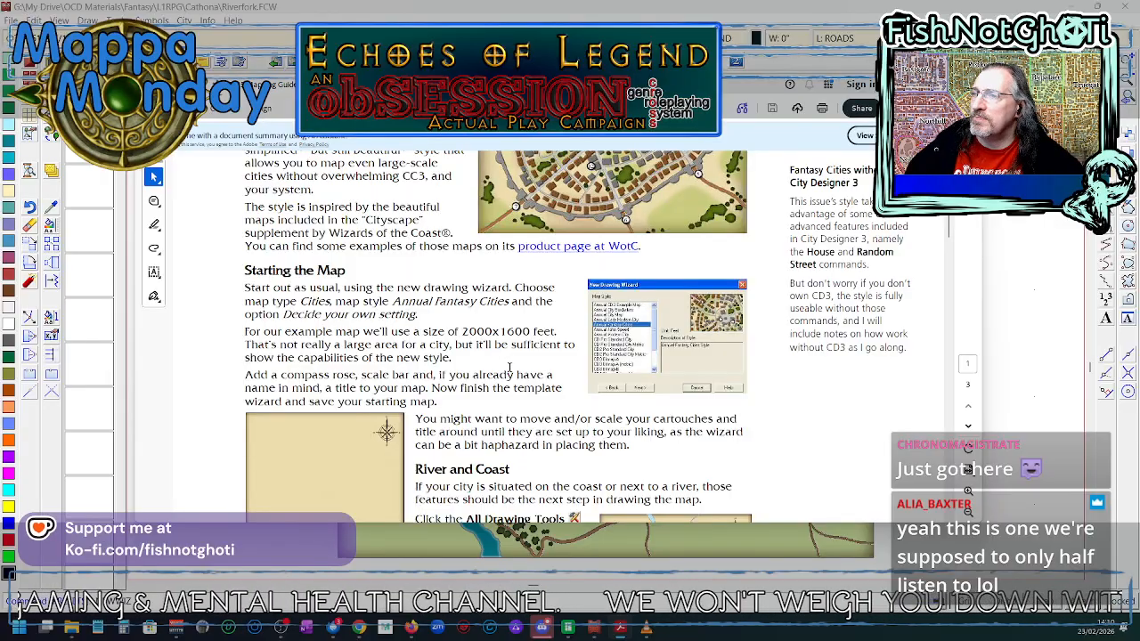
# - Read the mapping guide's Starting the Map settings and on into the River and Coast section
pyautogui.scroll(1, 511, 367)
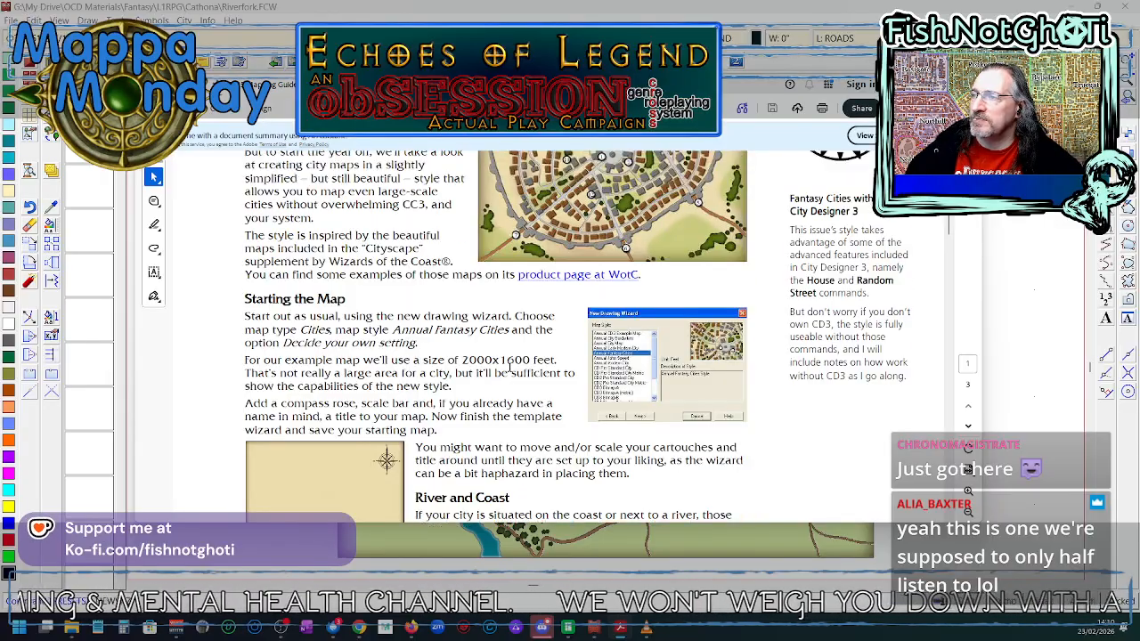
pyautogui.scroll(-1, 510, 367)
pyautogui.scroll(-1, 510, 367)
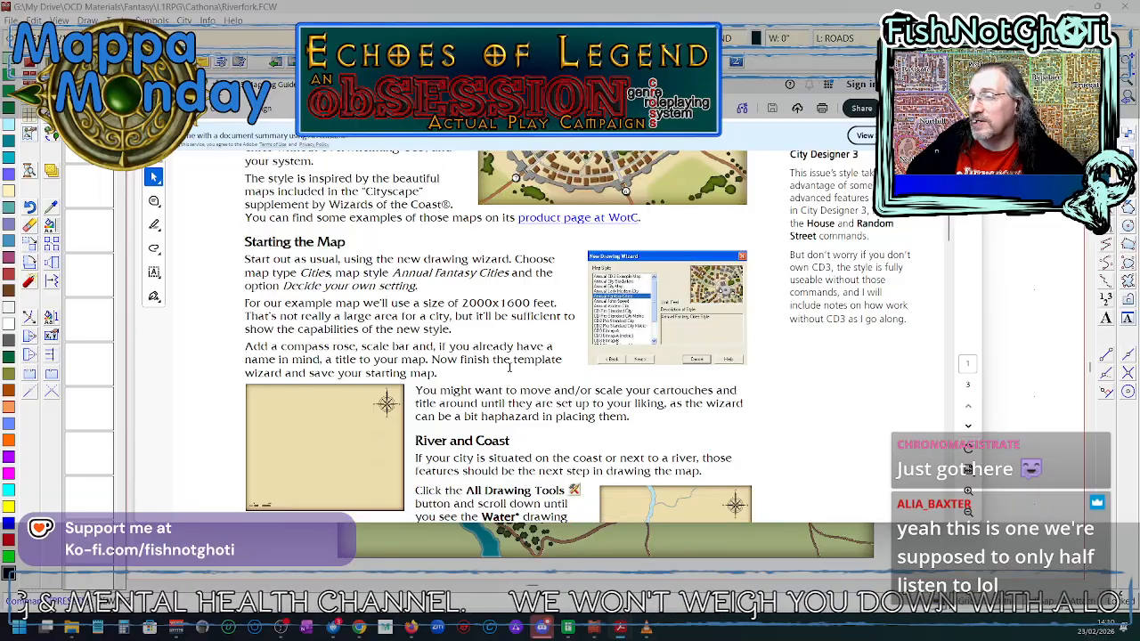
pyautogui.scroll(-1, 510, 367)
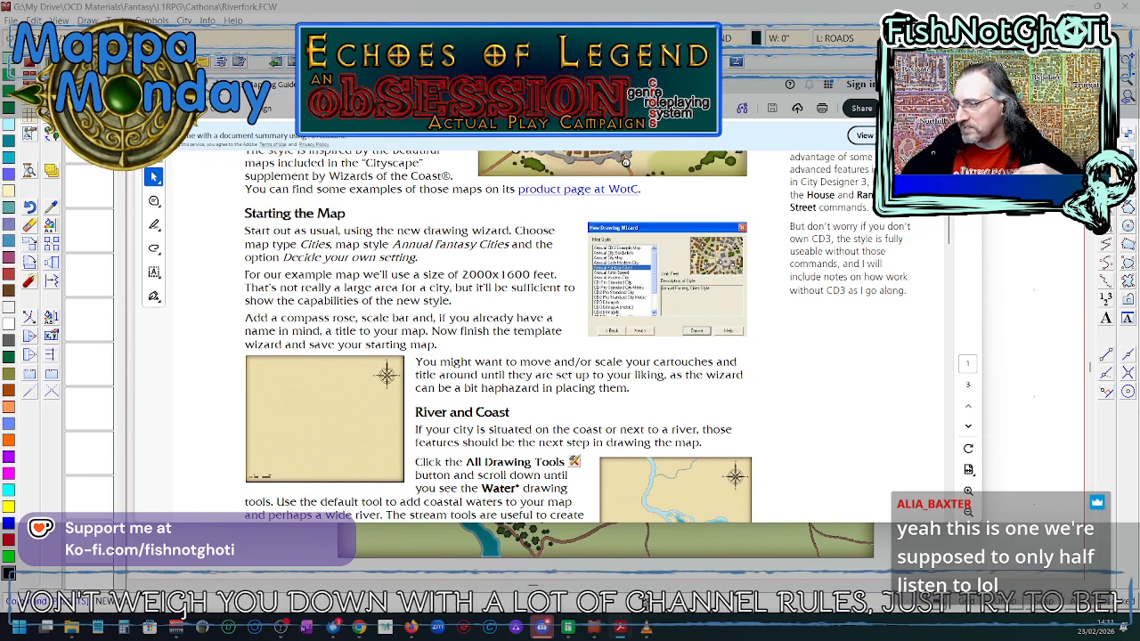
# - Return to the New Drawing Wizard, proceed with Cities and own settings, and choose the Annual Fantasy Cities map style
pyautogui.click(645, 588)
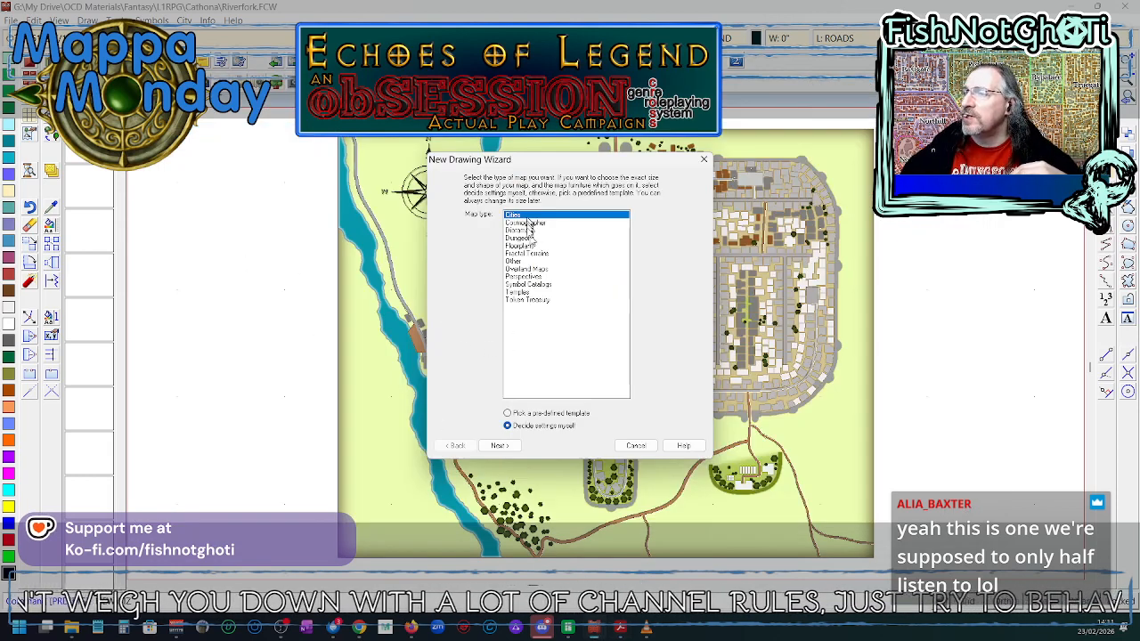
pyautogui.click(499, 446)
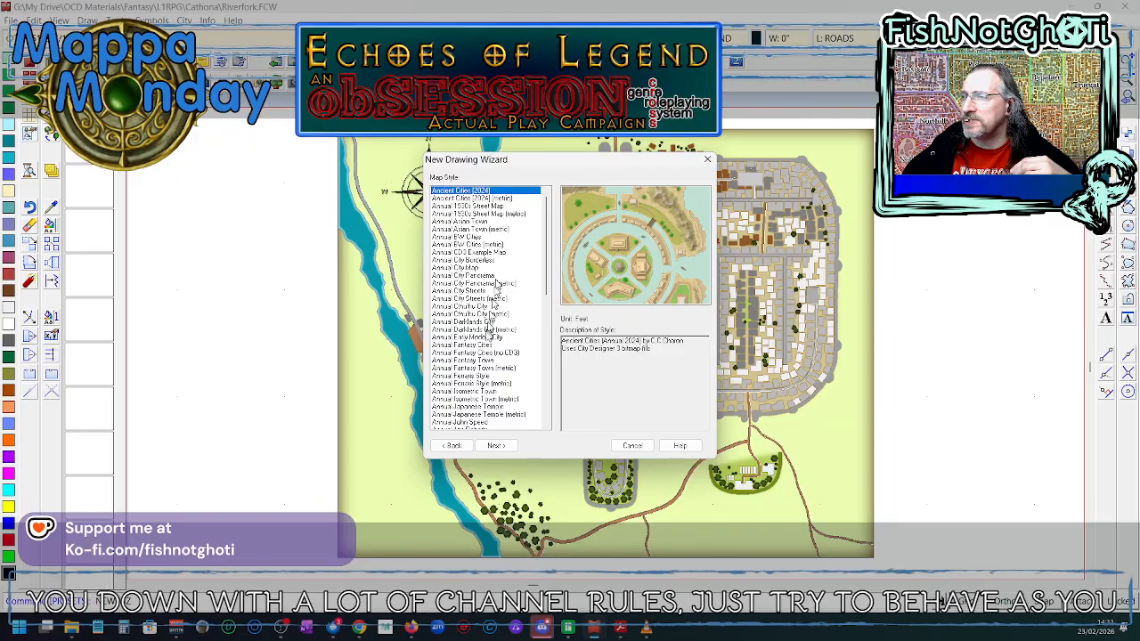
pyautogui.click(489, 345)
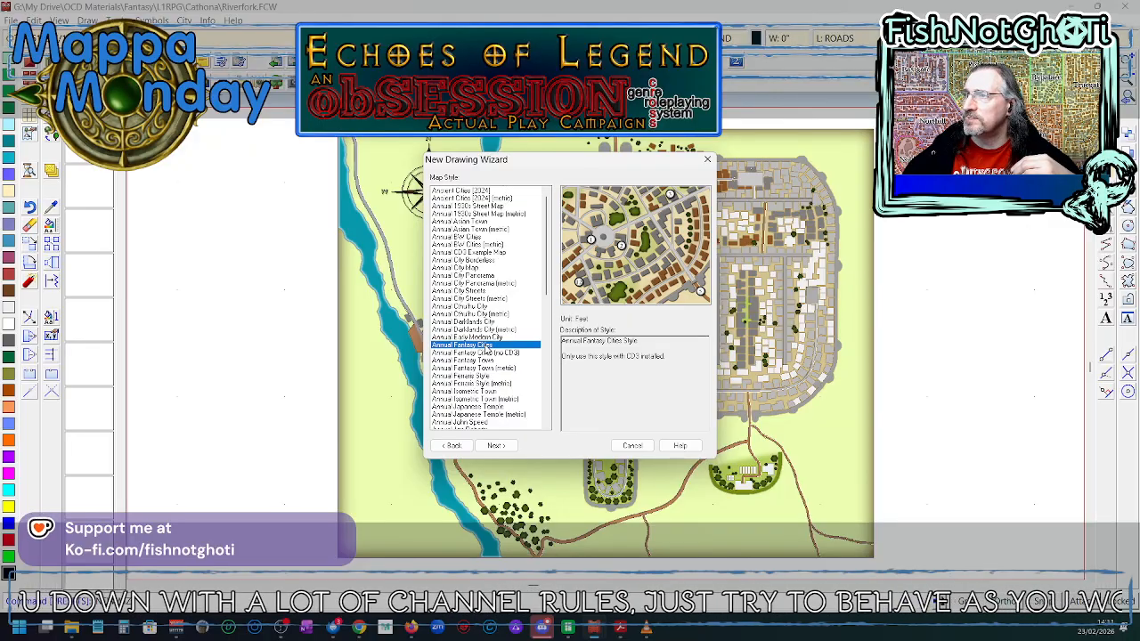
# - Browse the full list of available city map styles, including the CD3, Annual and Watabou ones
pyautogui.scroll(-2, 495, 287)
pyautogui.scroll(-10, 495, 287)
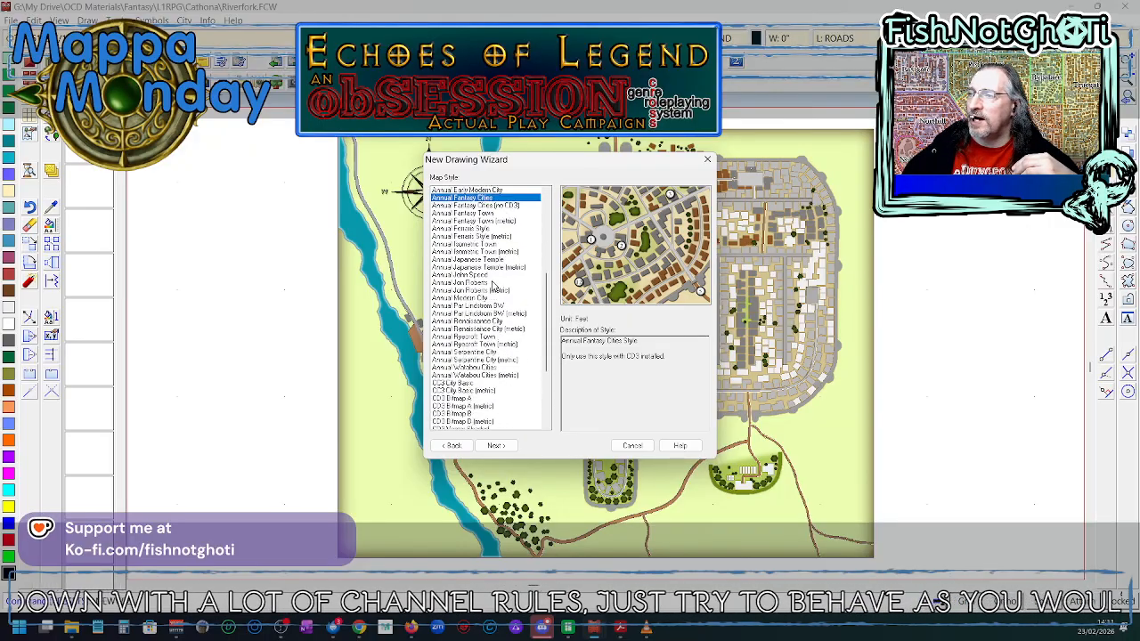
pyautogui.scroll(3, 493, 285)
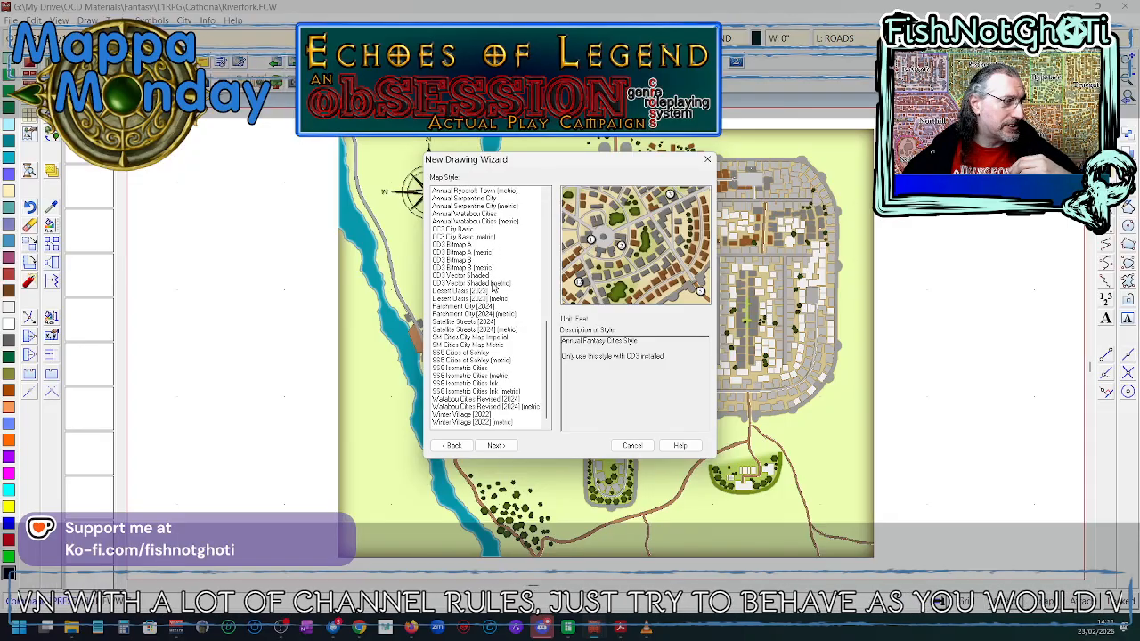
pyautogui.scroll(10, 493, 285)
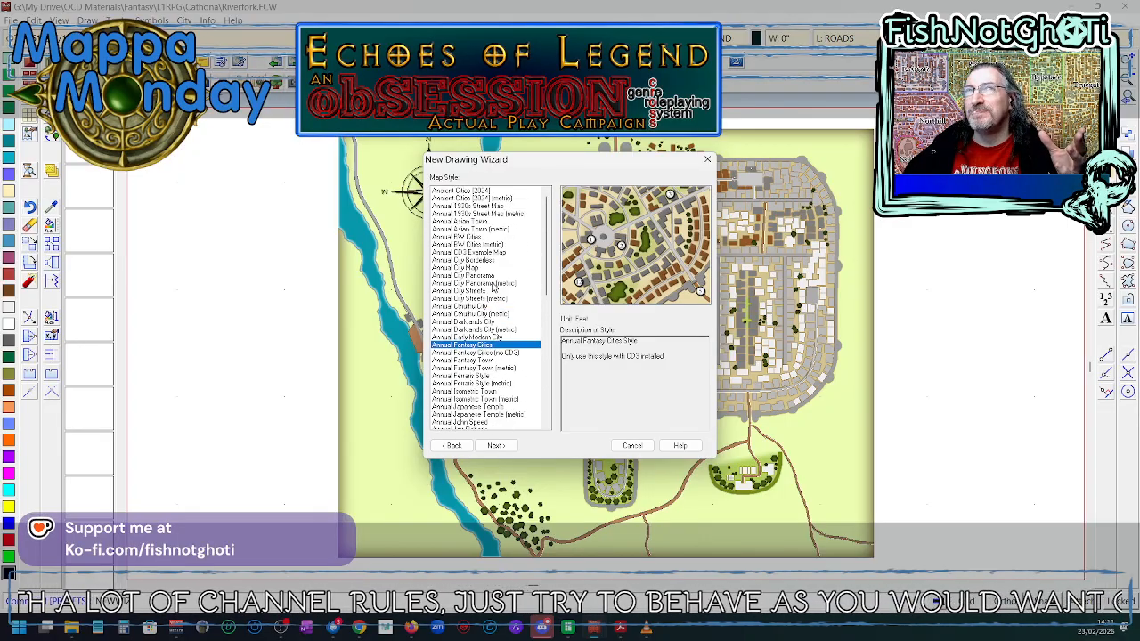
pyautogui.scroll(-7, 492, 287)
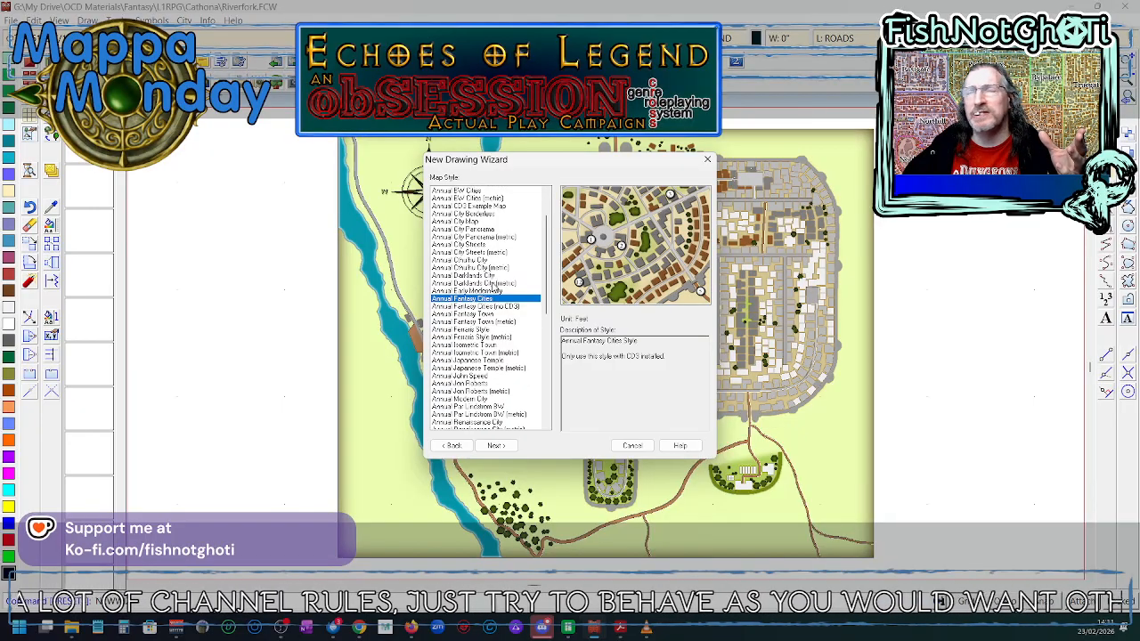
pyautogui.scroll(-6, 493, 285)
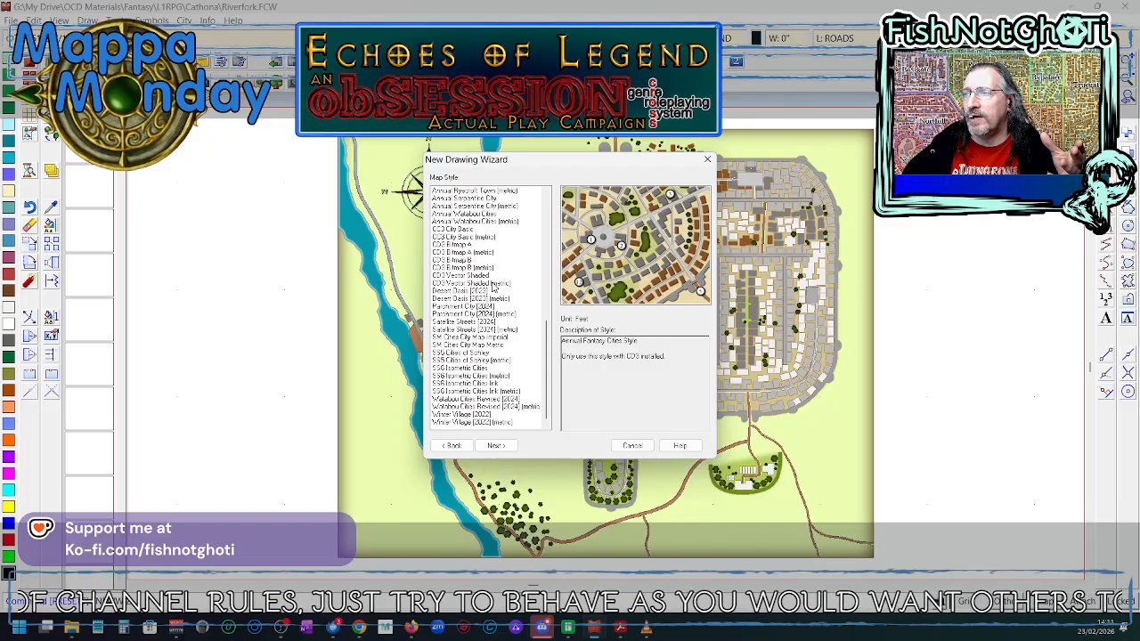
pyautogui.scroll(13, 493, 287)
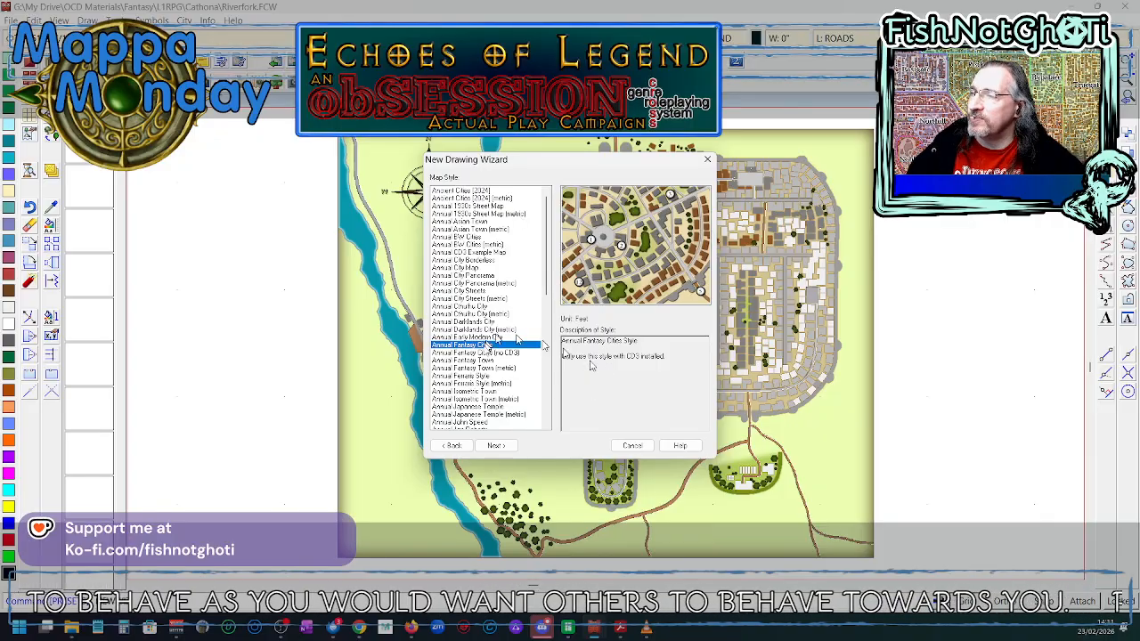
pyautogui.scroll(-9, 512, 331)
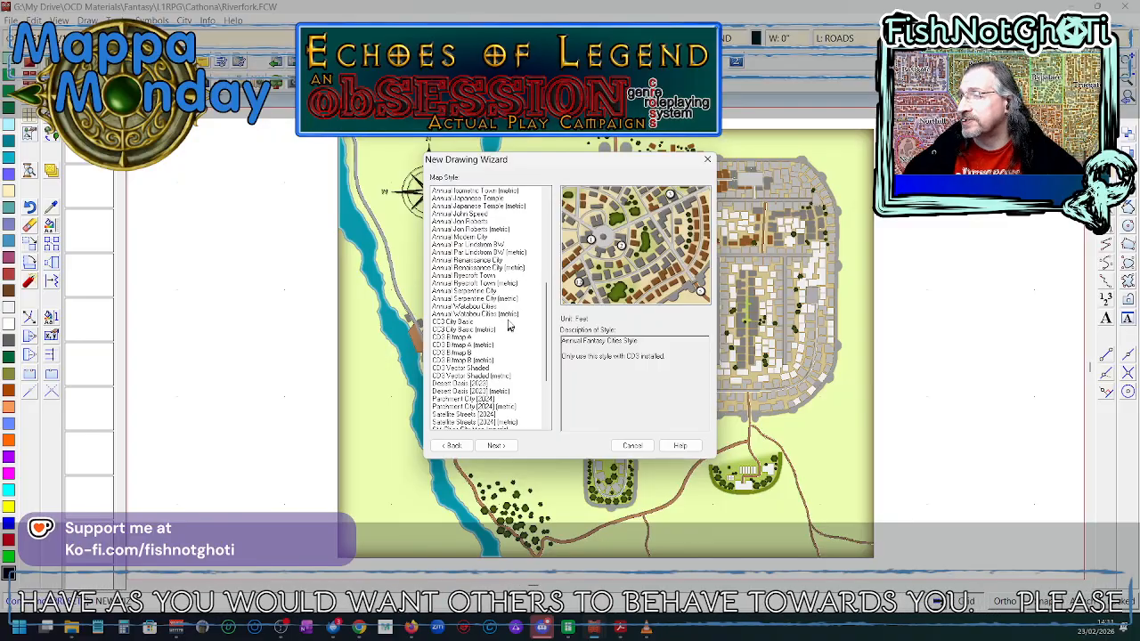
pyautogui.scroll(-1, 511, 325)
pyautogui.scroll(5, 510, 325)
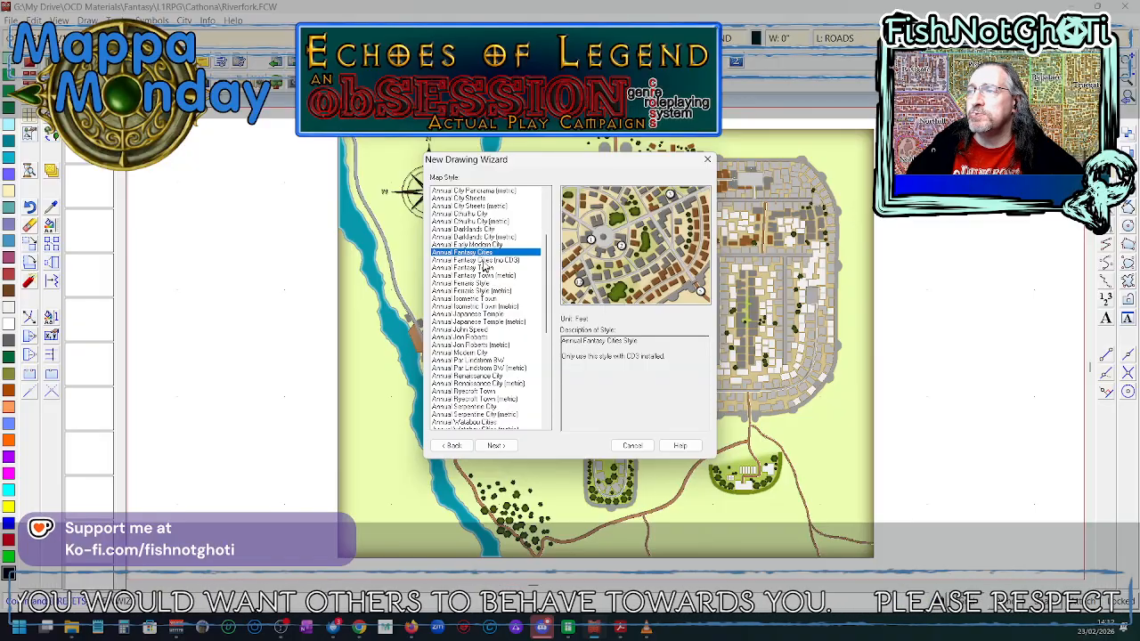
# - Check the Annual Fantasy Cities (no CD3) variant, reselect Annual Fantasy Cities and continue to the map dimensions
pyautogui.click(484, 260)
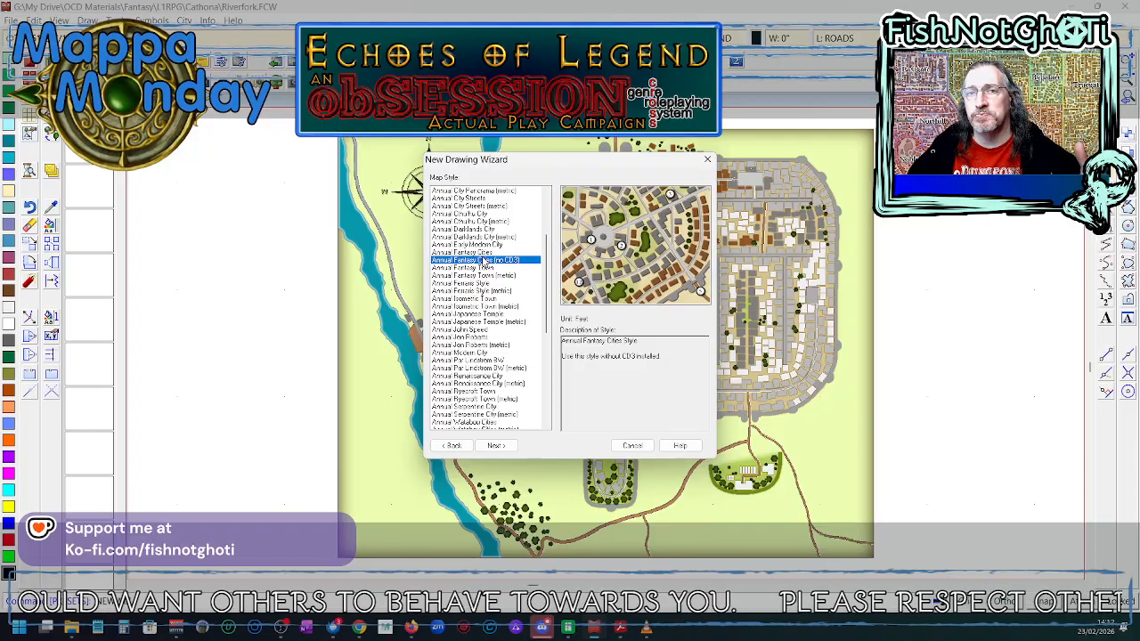
pyautogui.click(483, 253)
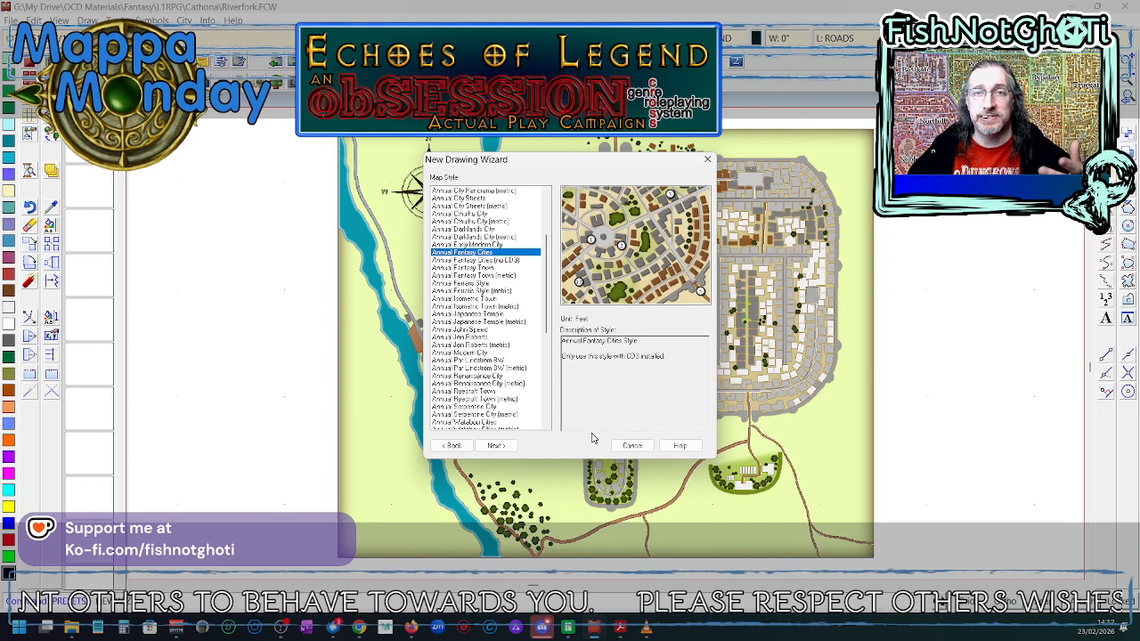
pyautogui.click(504, 447)
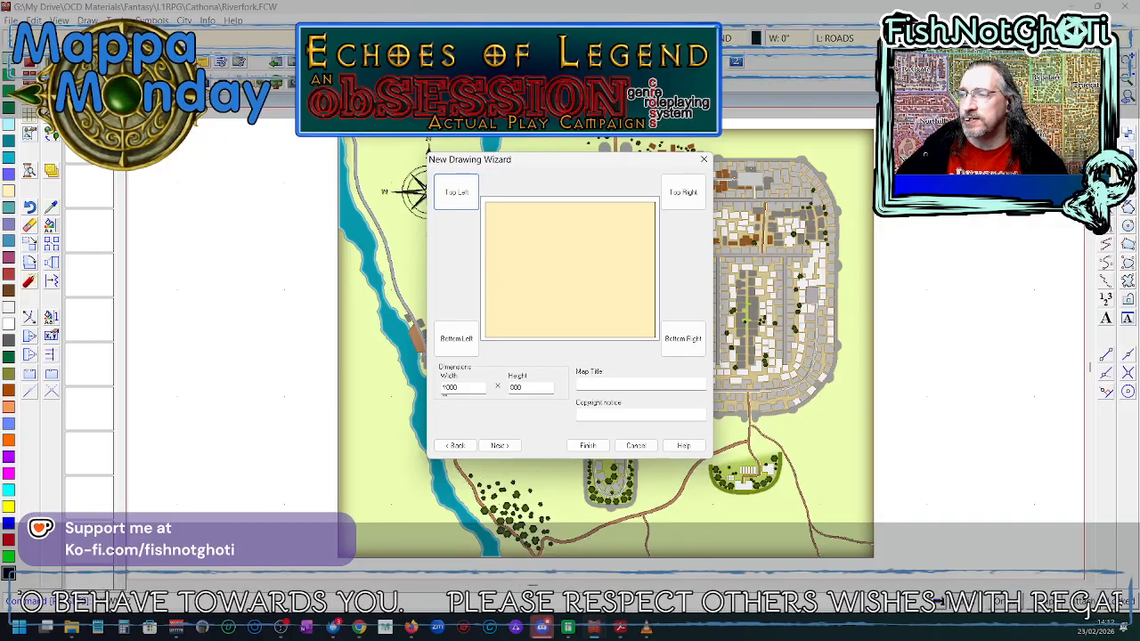
# - Set the map dimensions to 4000 wide by 3200 high
pyautogui.click(450, 388)
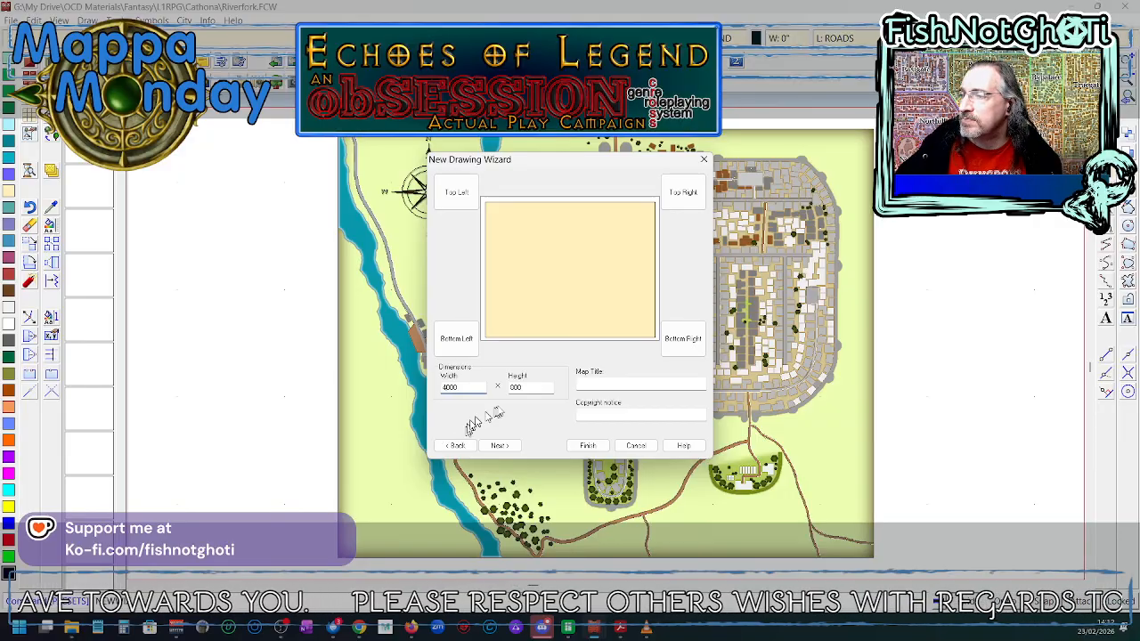
pyautogui.click(515, 387)
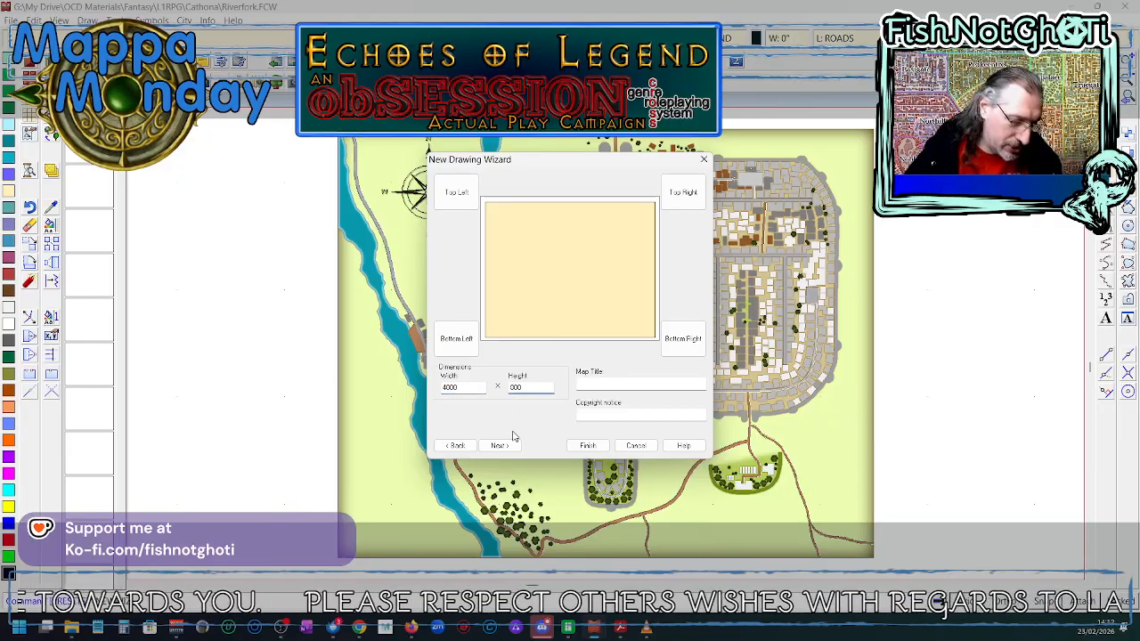
pyautogui.write('32')
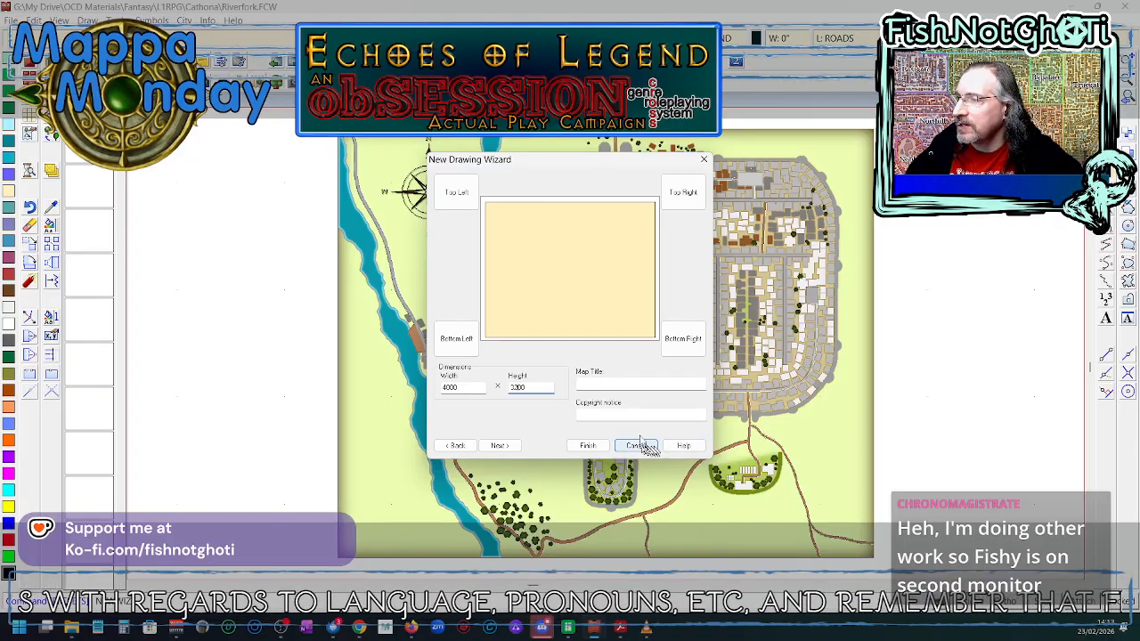
# - Title the map "Kalwin's Bay", leave the copyright notice empty and continue to the background settings
pyautogui.click(631, 384)
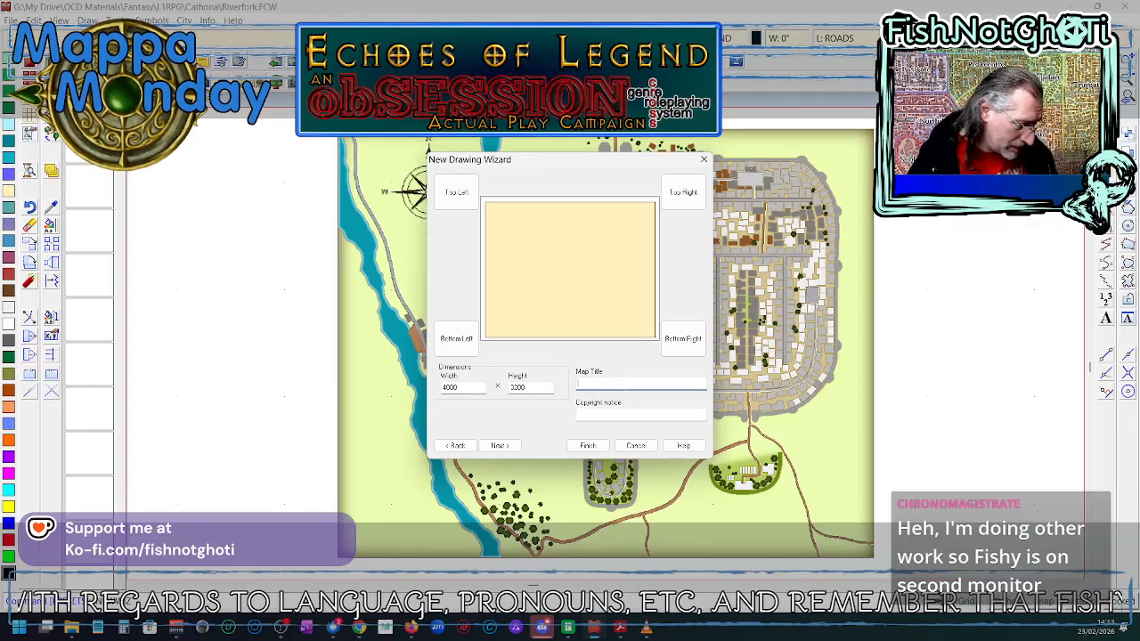
pyautogui.write("Kalen's")
pyautogui.write('Bay')
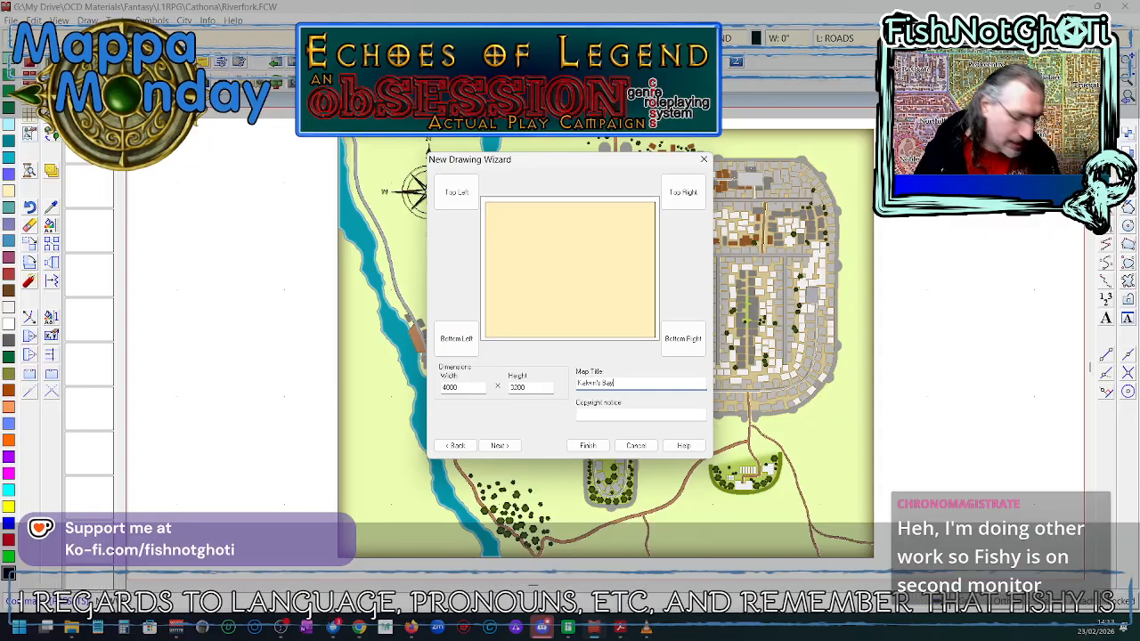
pyautogui.click(639, 416)
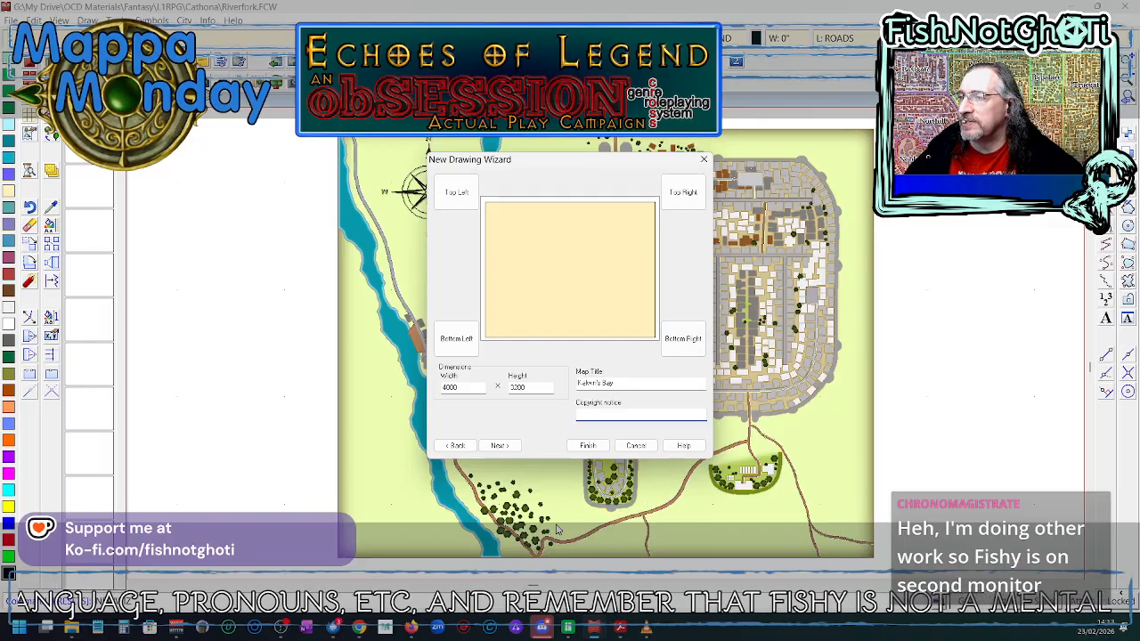
pyautogui.click(498, 445)
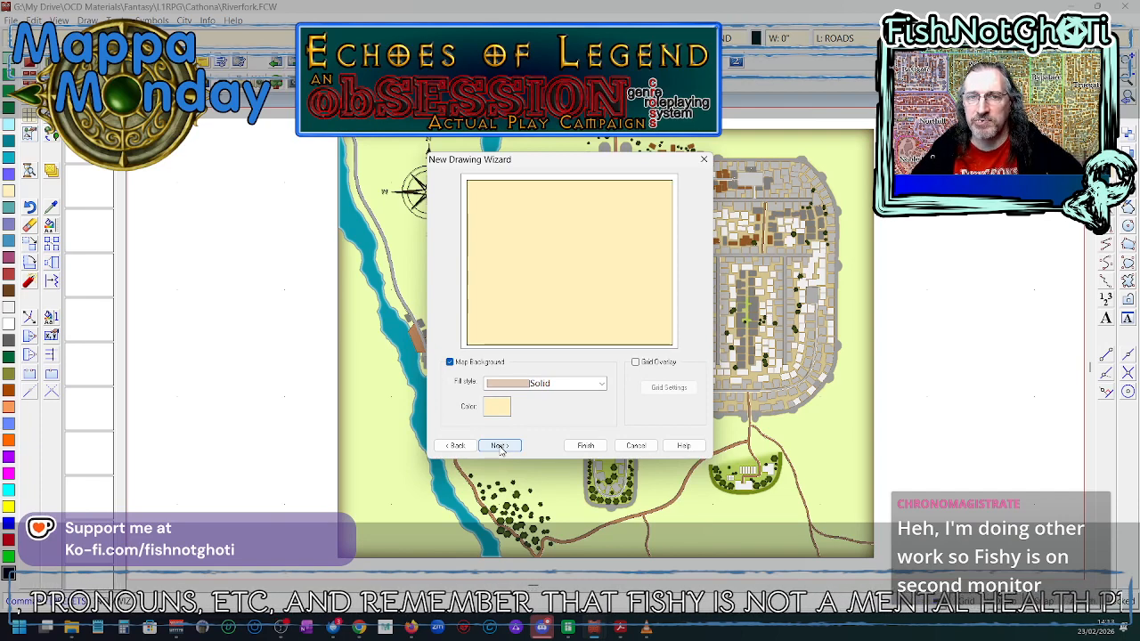
# - Look through the background fill styles and keep the Solid fill
pyautogui.click(604, 384)
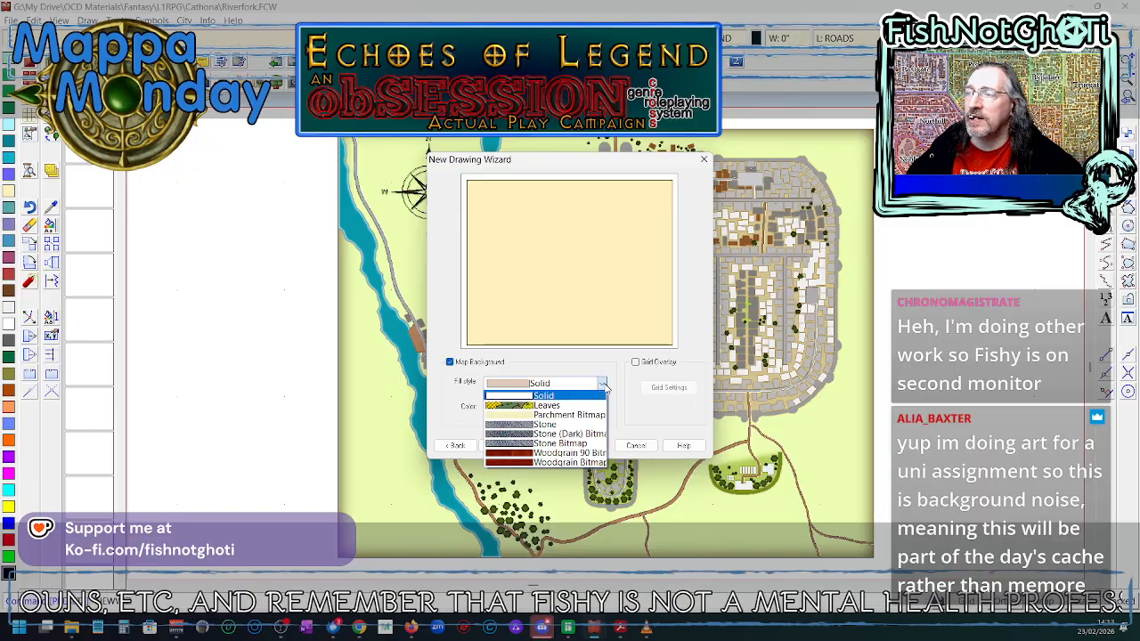
pyautogui.click(535, 391)
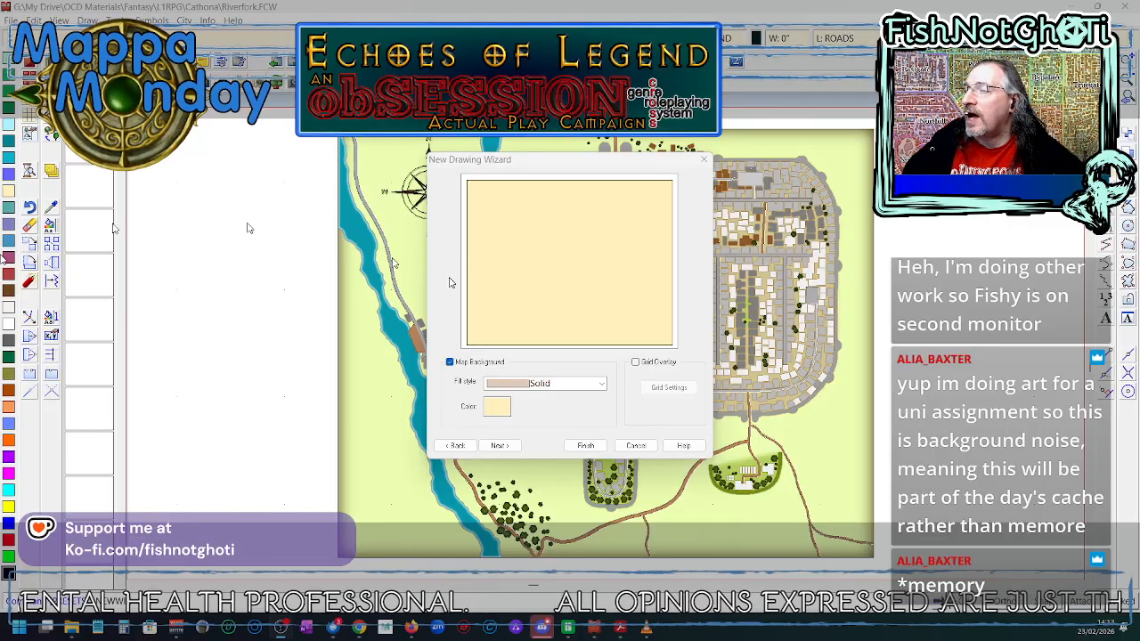
pyautogui.click(601, 384)
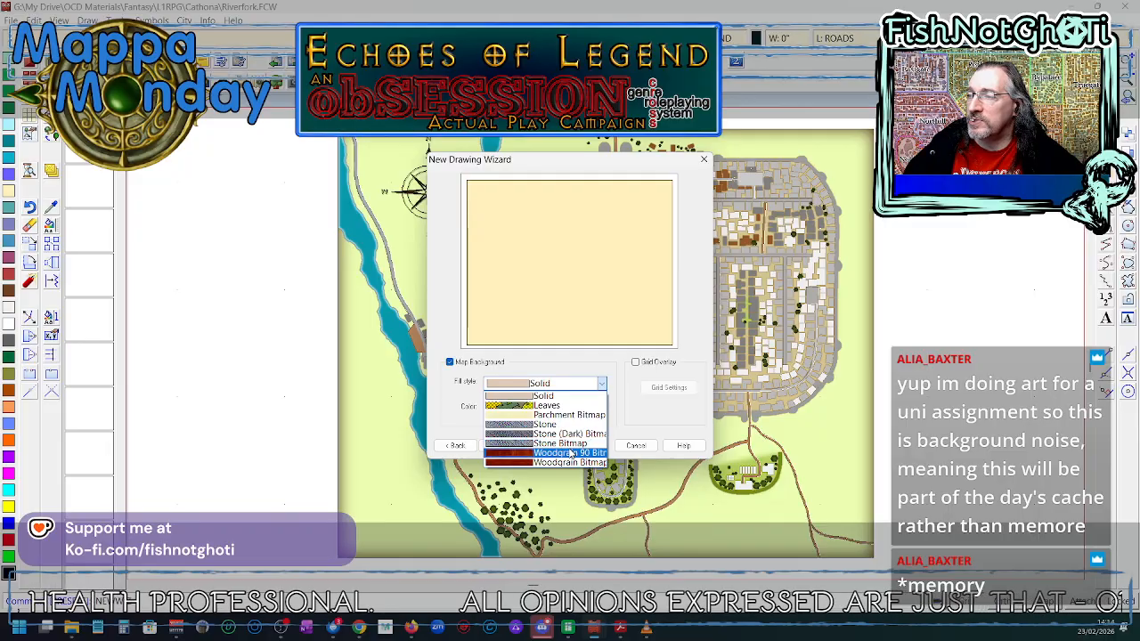
pyautogui.click(597, 394)
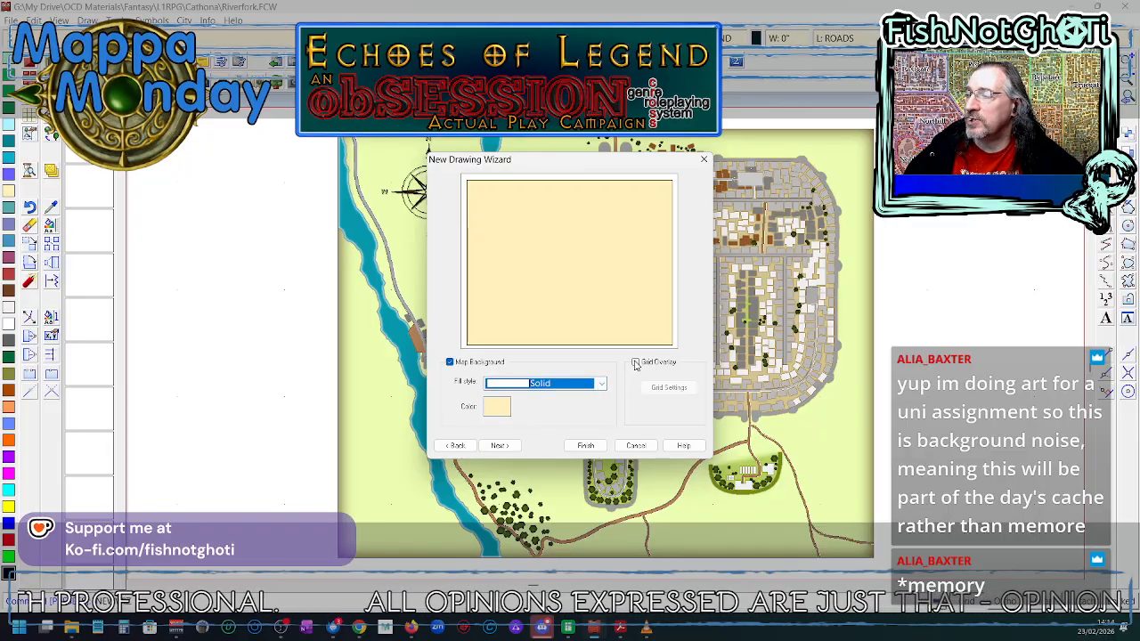
# - Enable a grid overlay with a square grid, labelling turned off and a grid spacing of 50
pyautogui.click(636, 362)
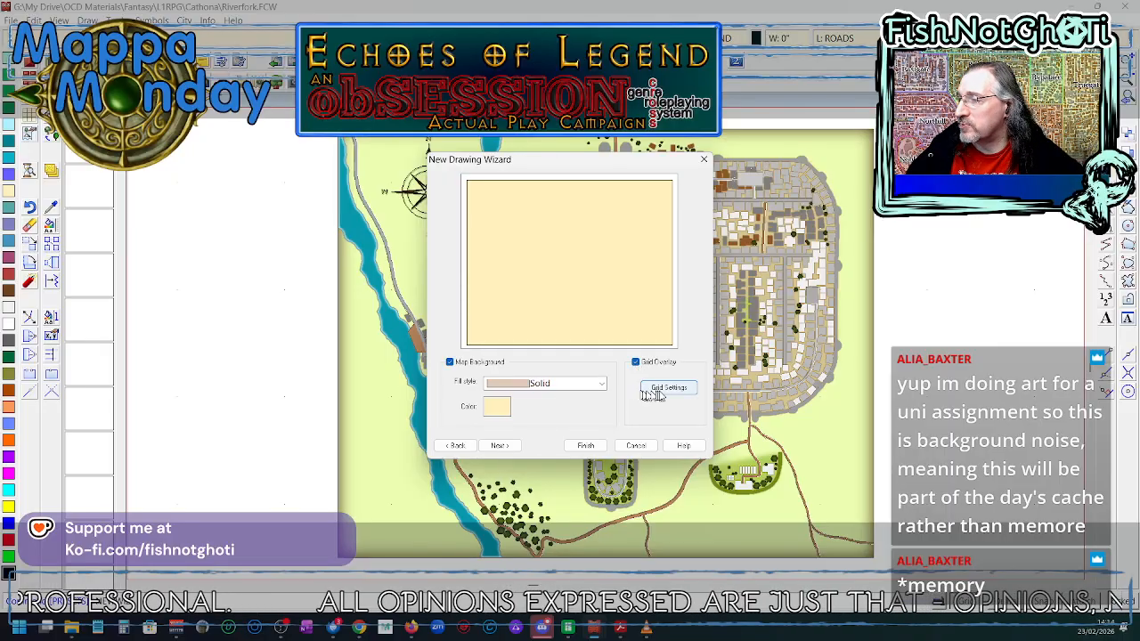
pyautogui.click(661, 390)
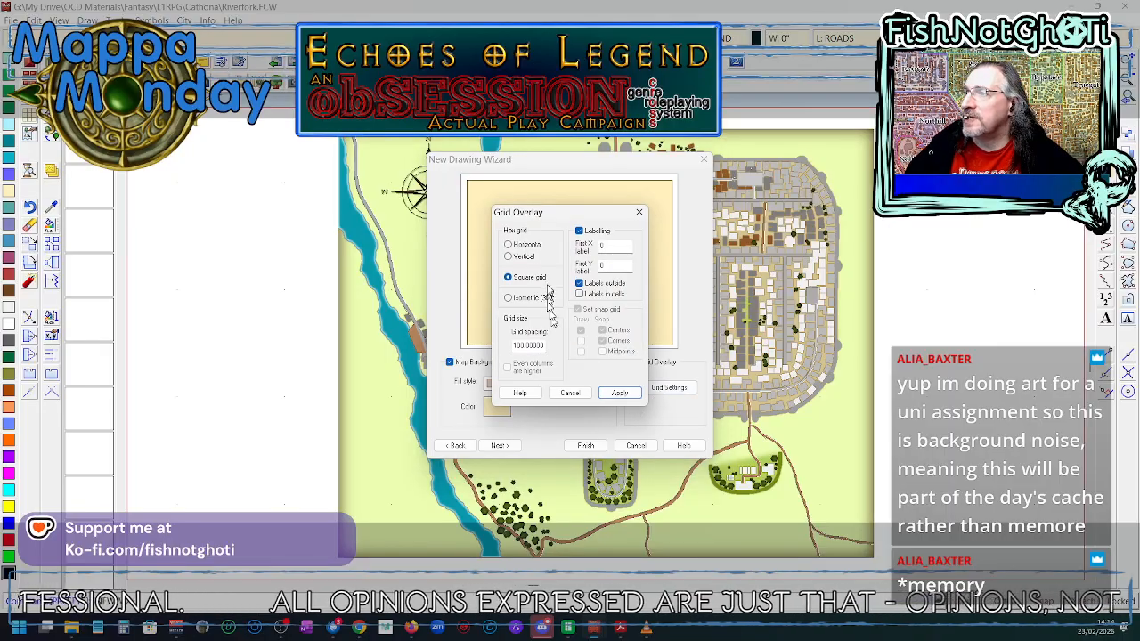
pyautogui.click(579, 283)
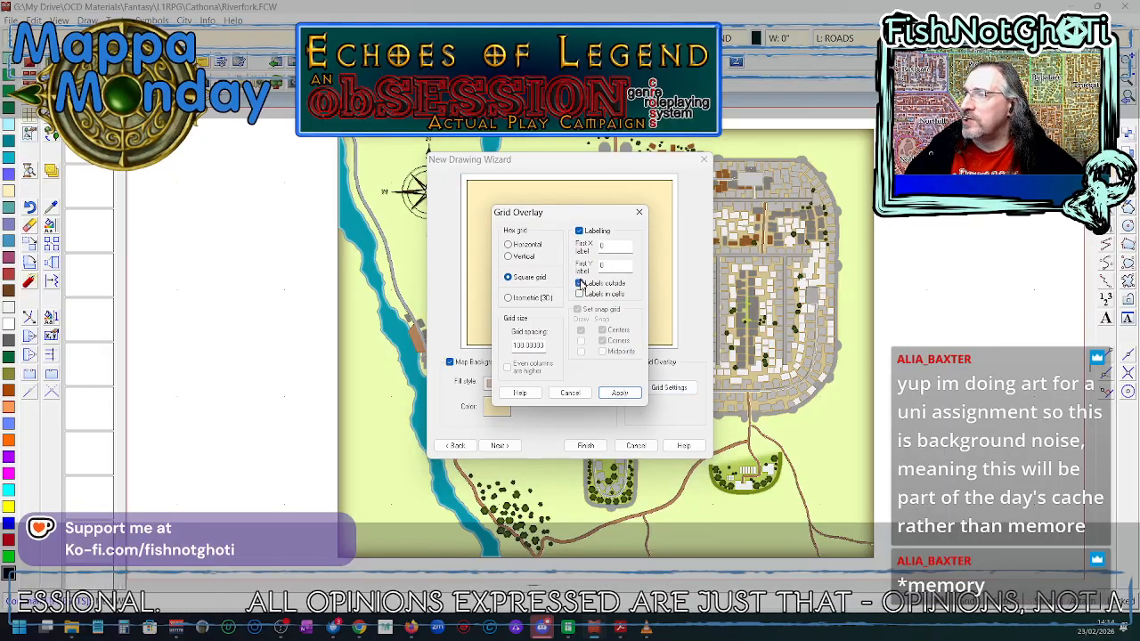
pyautogui.click(579, 231)
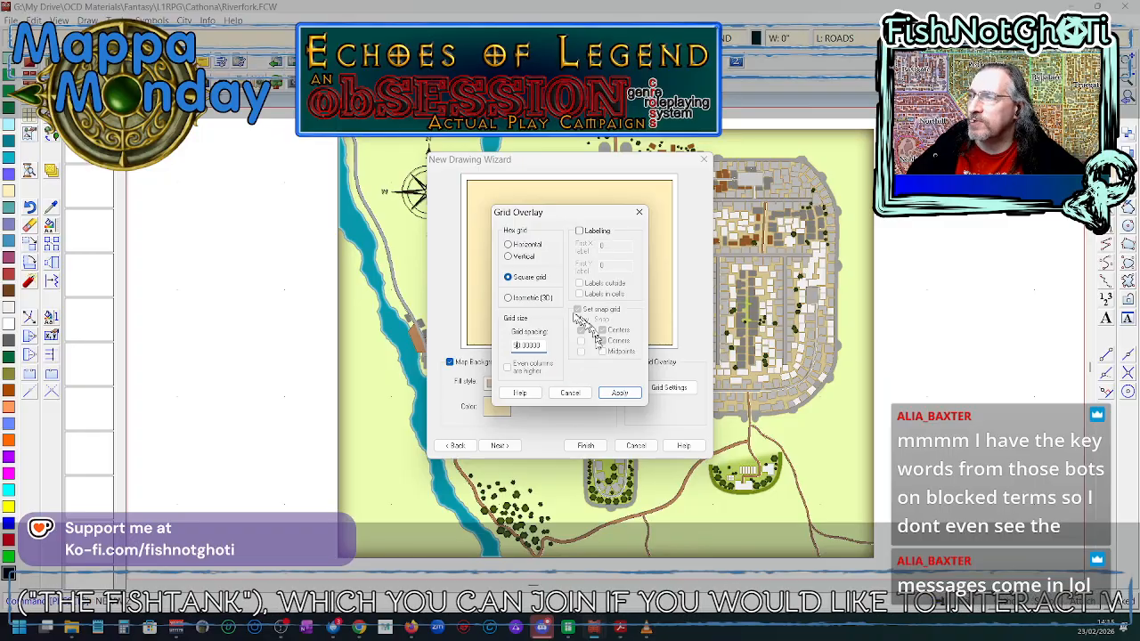
pyautogui.click(618, 393)
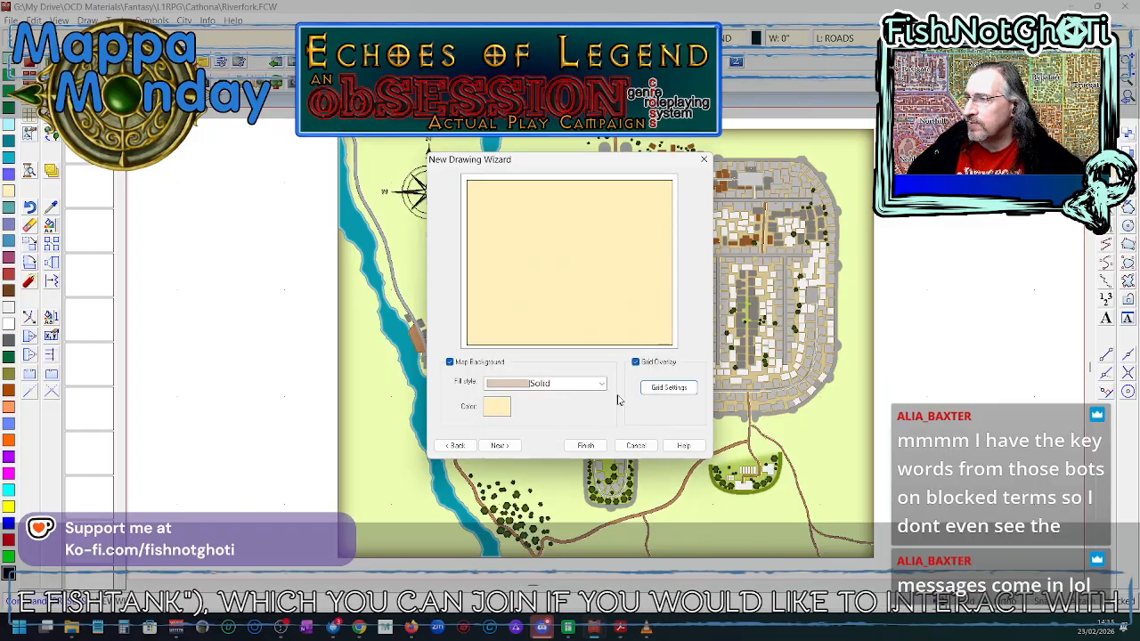
# - Finish the wizard without multiple levels and save the map as Kalwin's Bay.FCW in OCD Materials\Fantasy\L1RPG\Cathona
pyautogui.click(500, 445)
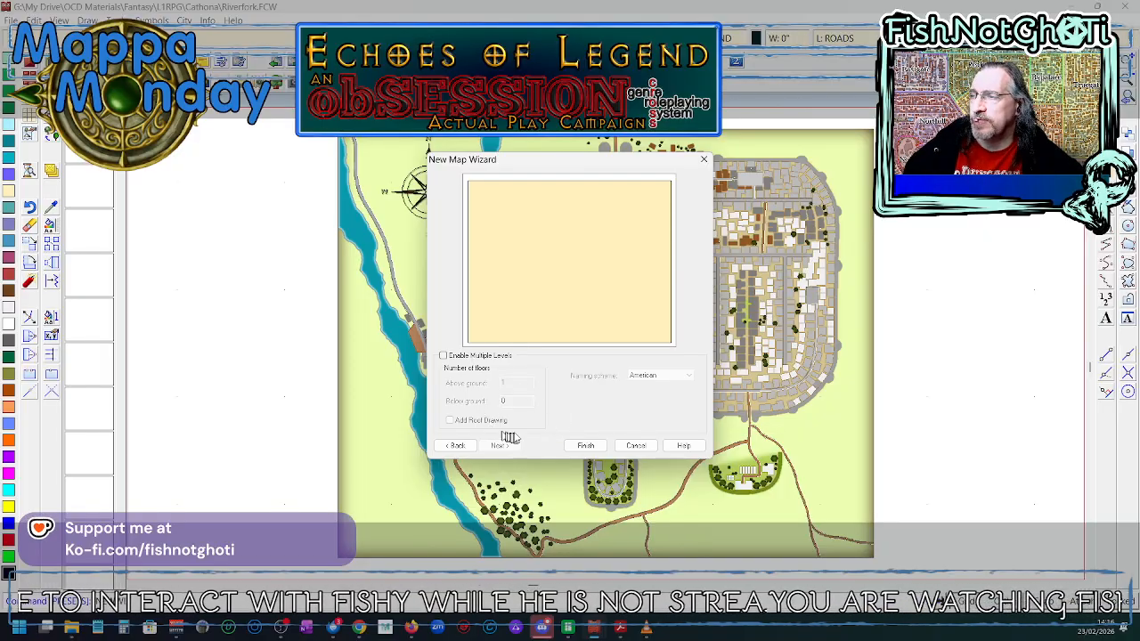
pyautogui.click(585, 446)
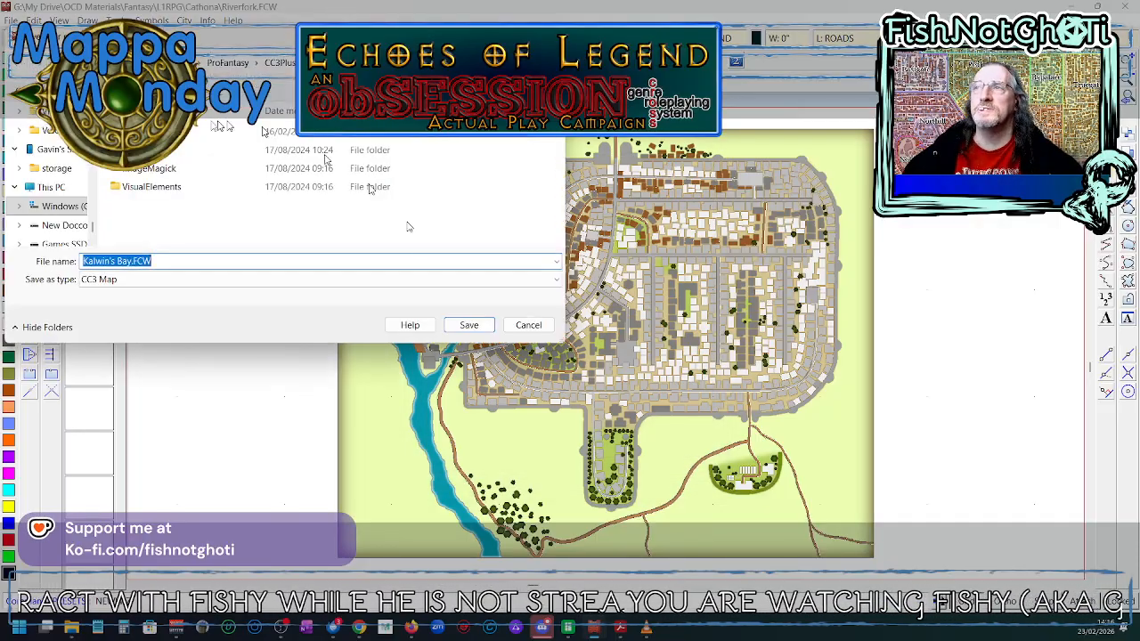
pyautogui.scroll(10, 70, 169)
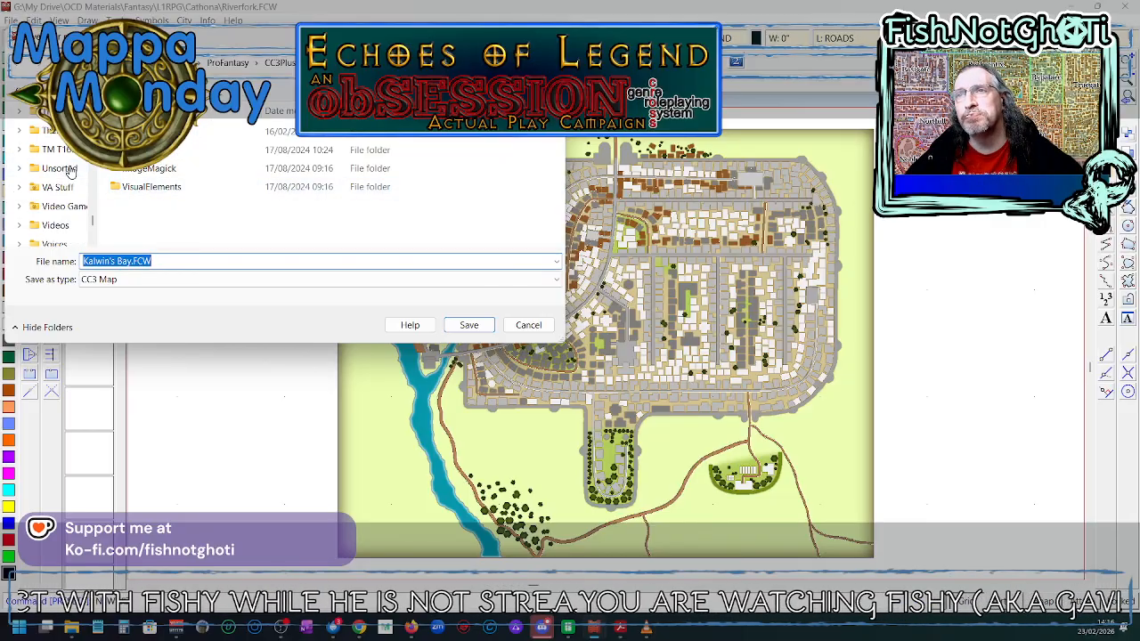
pyautogui.scroll(6, 71, 171)
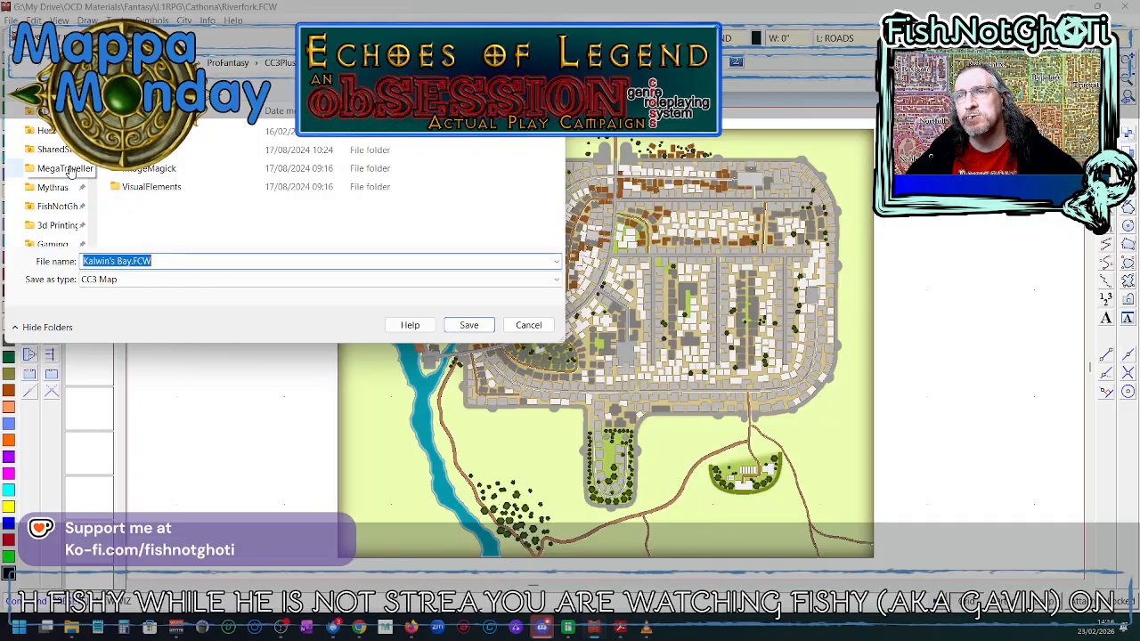
pyautogui.scroll(-3, 68, 178)
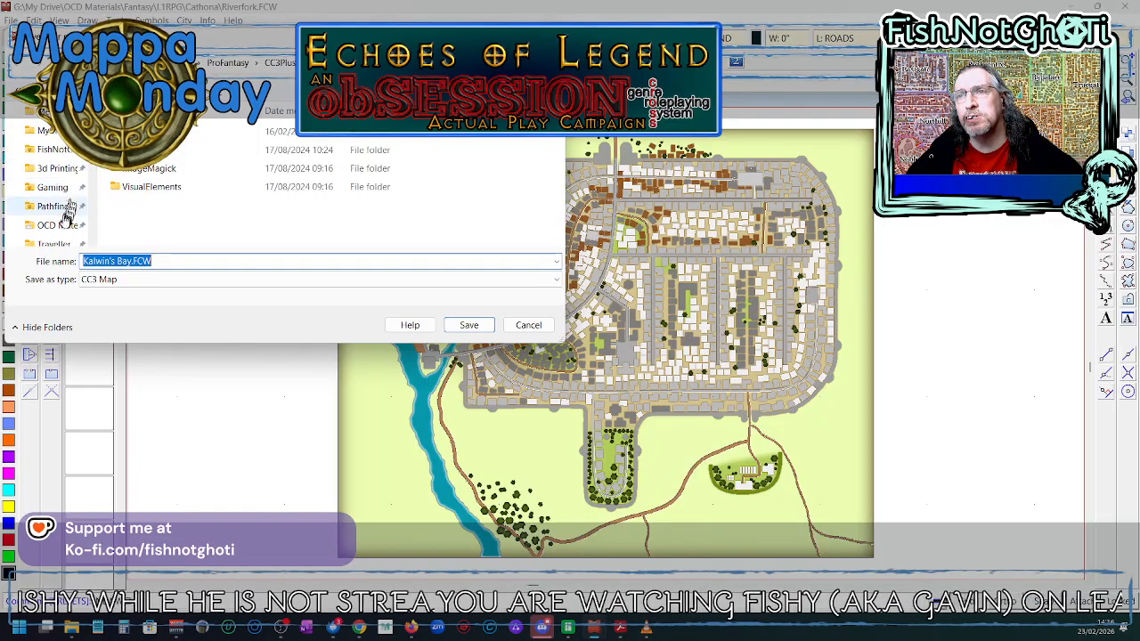
pyautogui.click(58, 223)
pyautogui.scroll(-2, 223, 187)
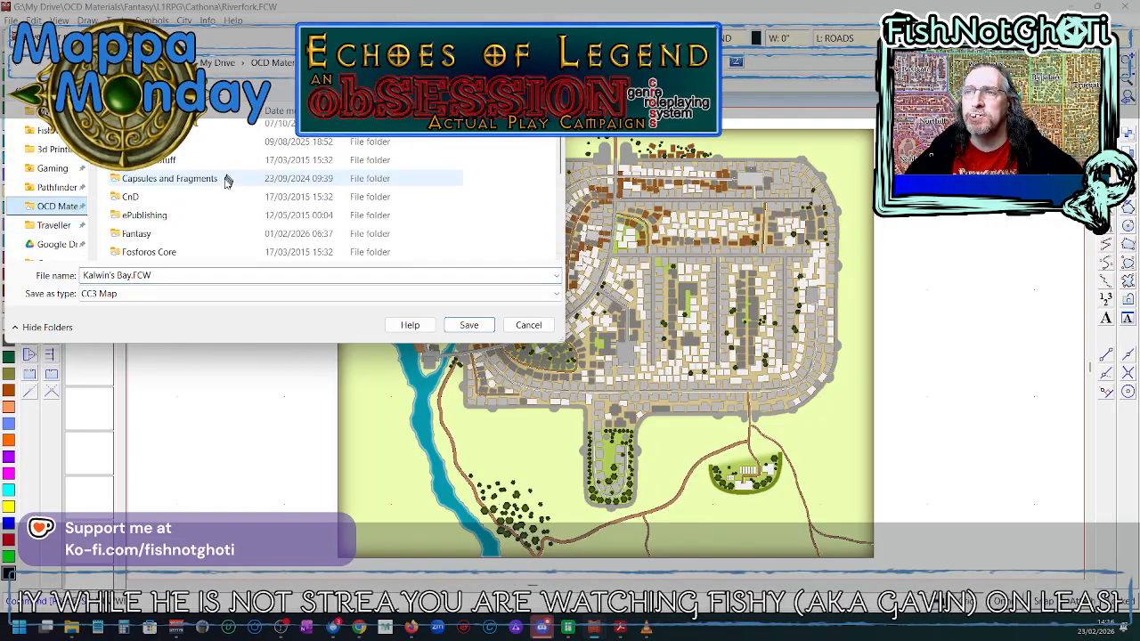
pyautogui.doubleClick(143, 234)
pyautogui.scroll(-2, 148, 213)
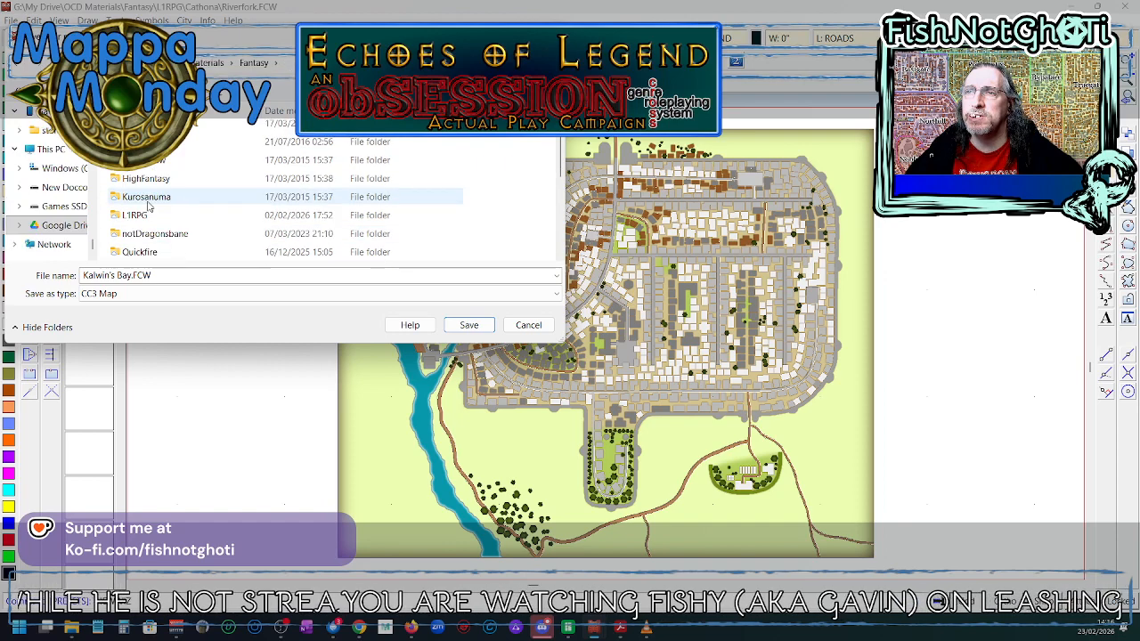
pyautogui.doubleClick(135, 214)
pyautogui.scroll(1, 147, 214)
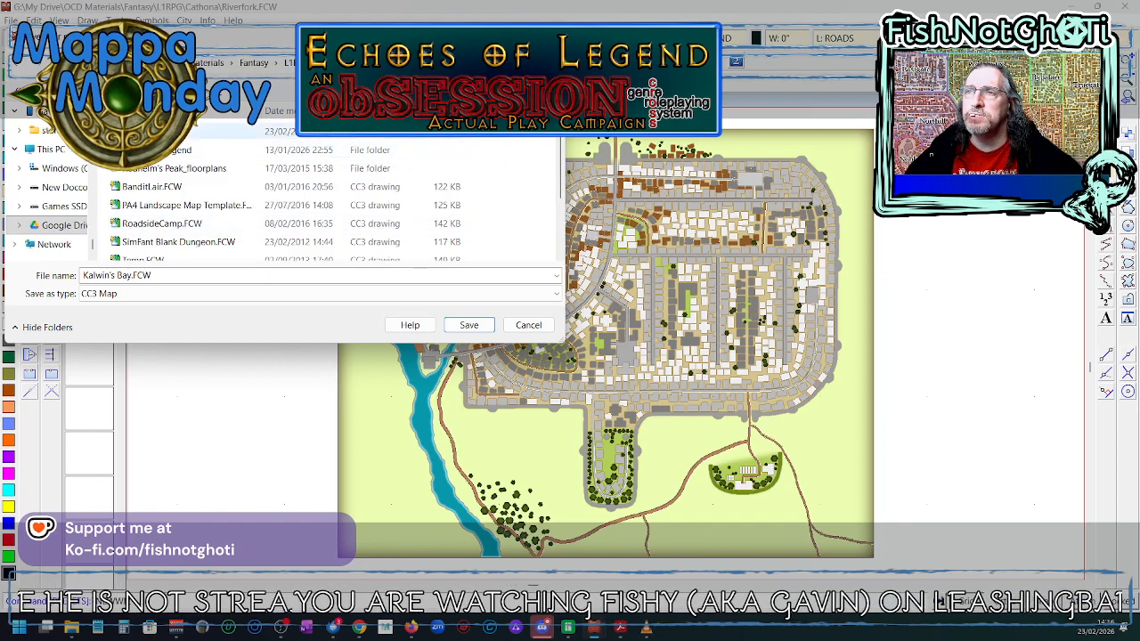
pyautogui.doubleClick(161, 131)
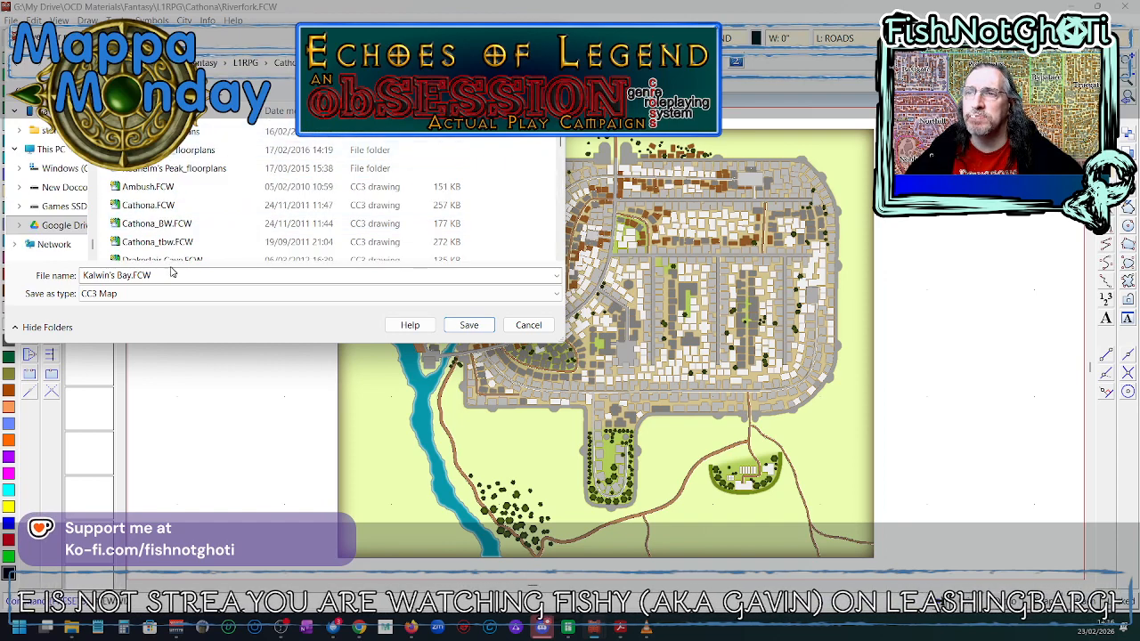
pyautogui.click(468, 326)
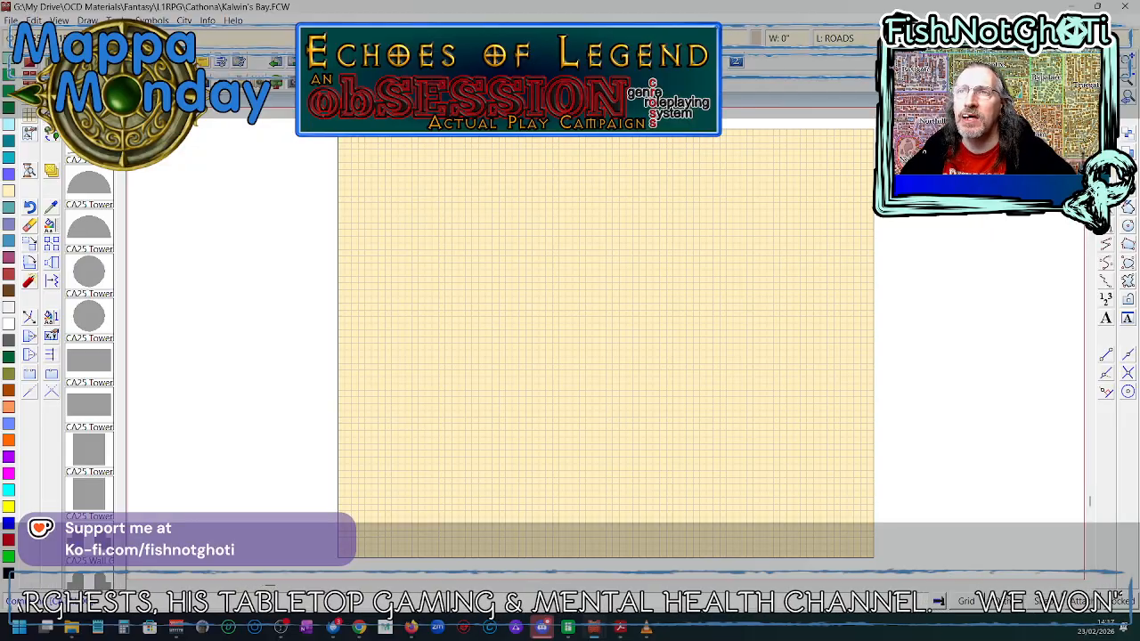
# - Draw a river from the map's northern edge widening into a bay across the south, using the Water, Default drawing tool
pyautogui.click(50, 98)
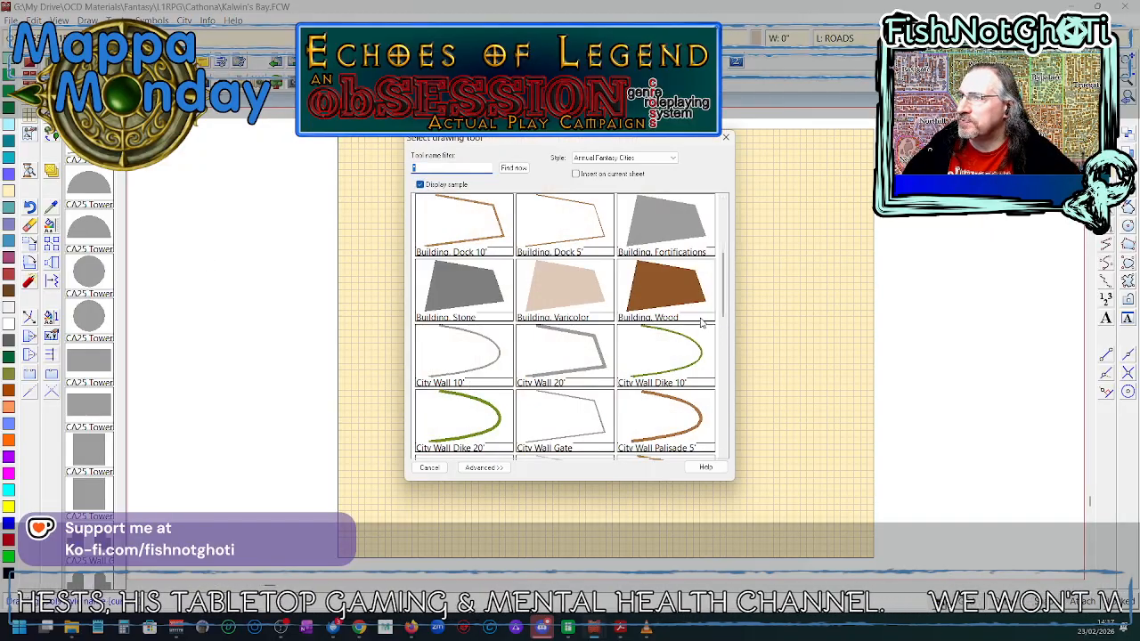
pyautogui.scroll(-10, 701, 322)
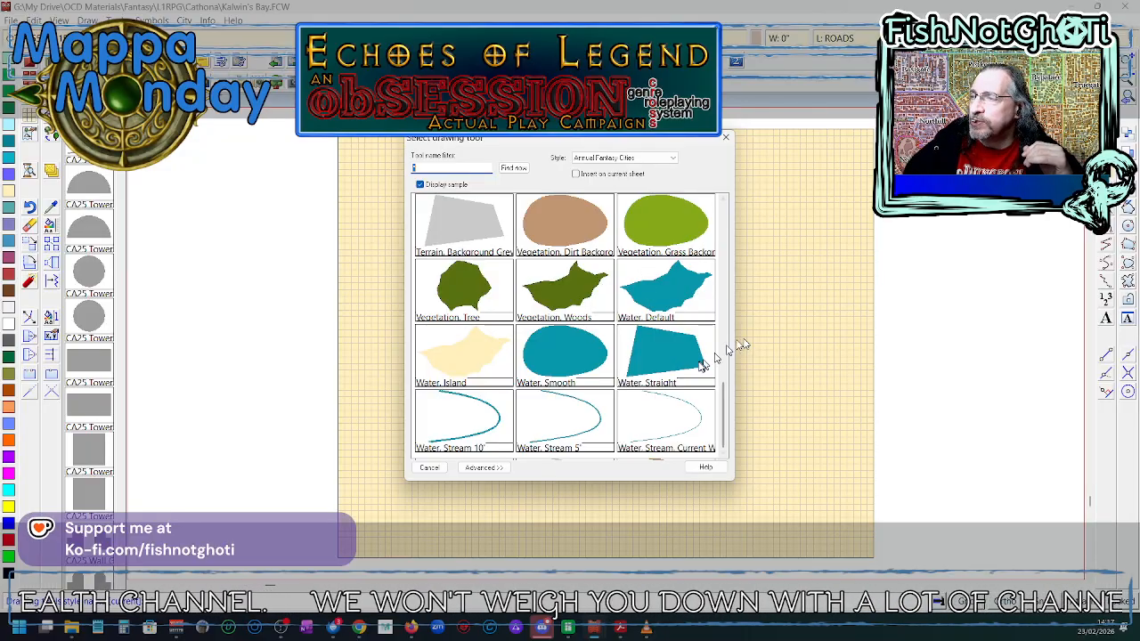
pyautogui.doubleClick(683, 297)
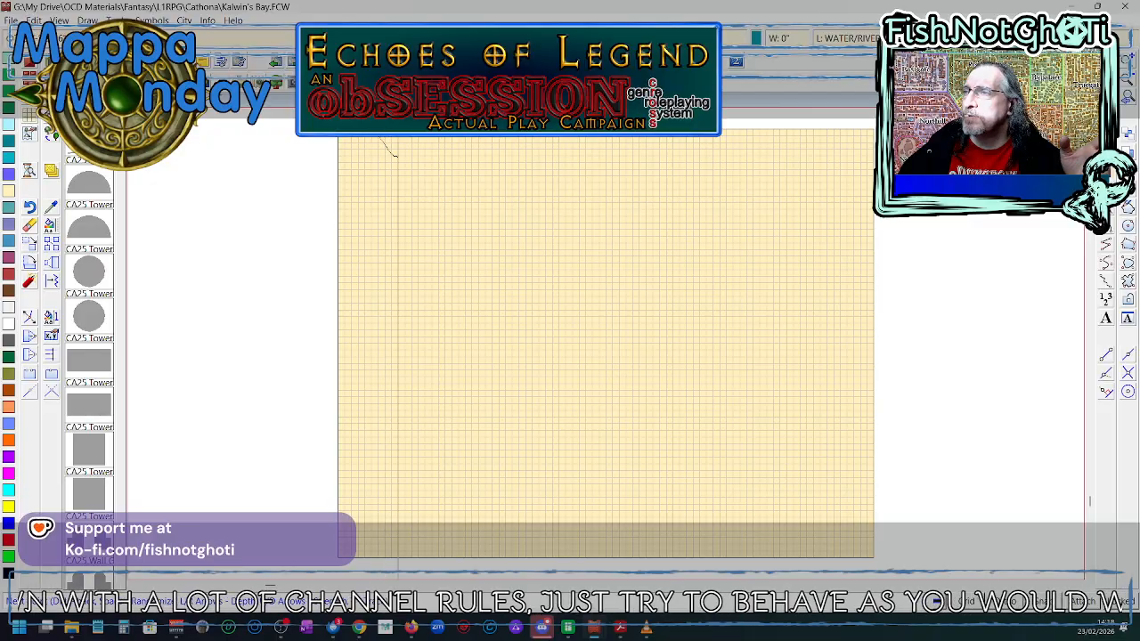
pyautogui.click(407, 168)
pyautogui.click(413, 193)
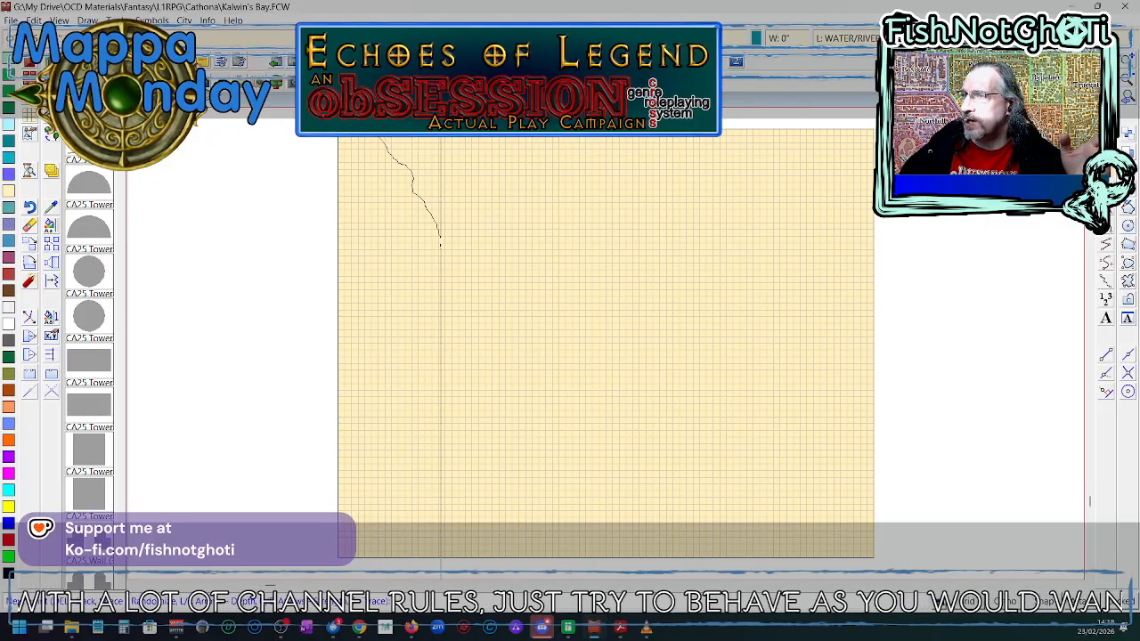
pyautogui.click(440, 242)
pyautogui.click(450, 283)
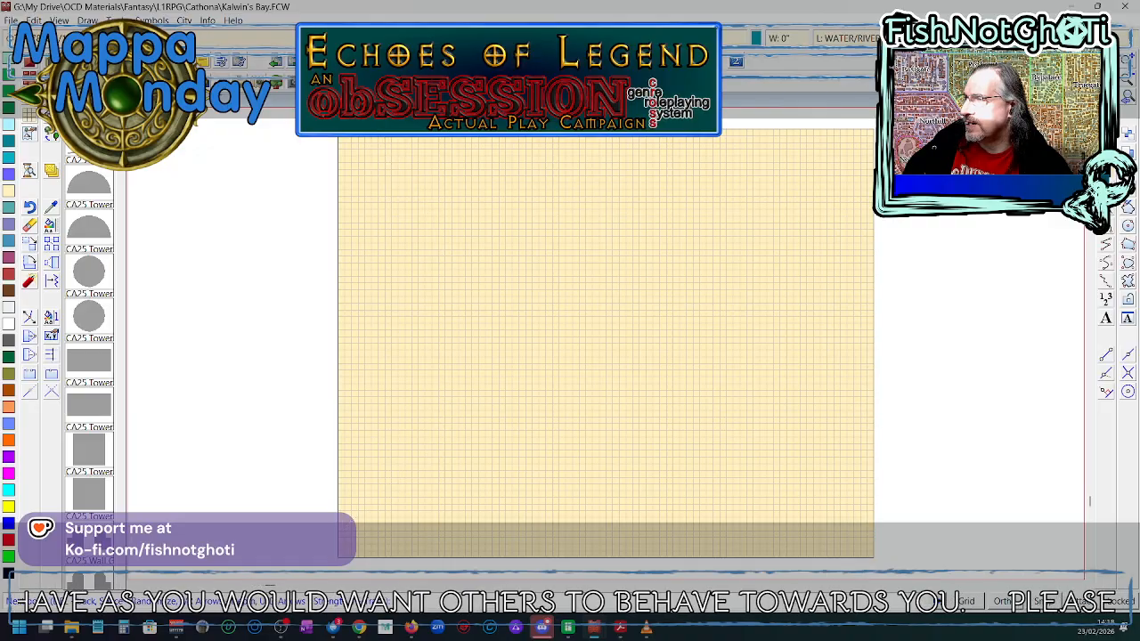
pyautogui.click(873, 406)
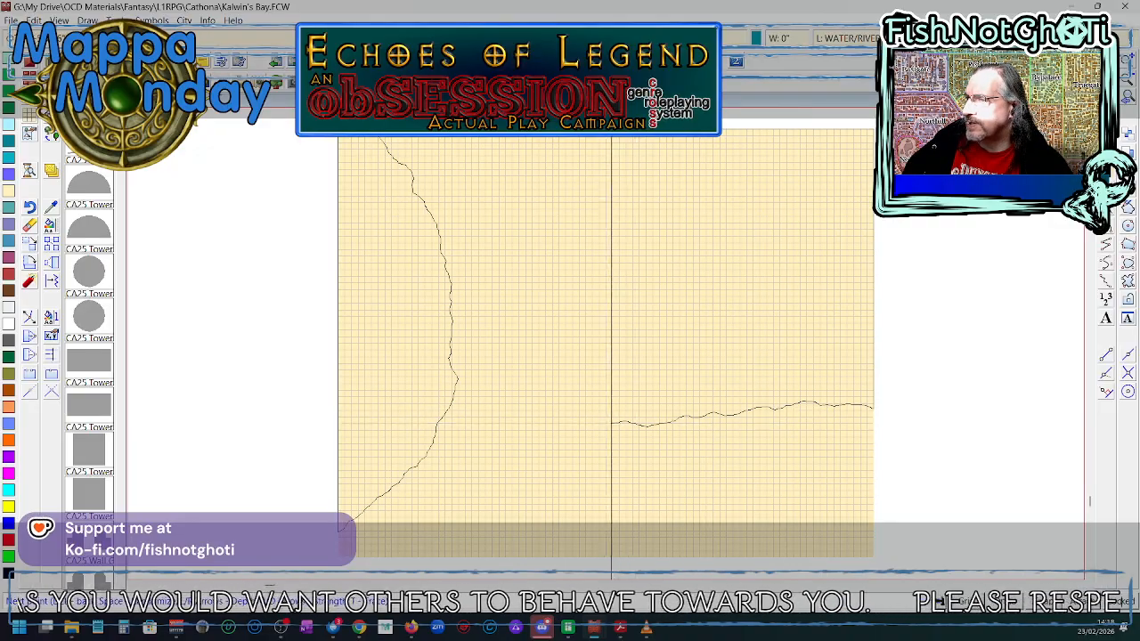
pyautogui.click(545, 416)
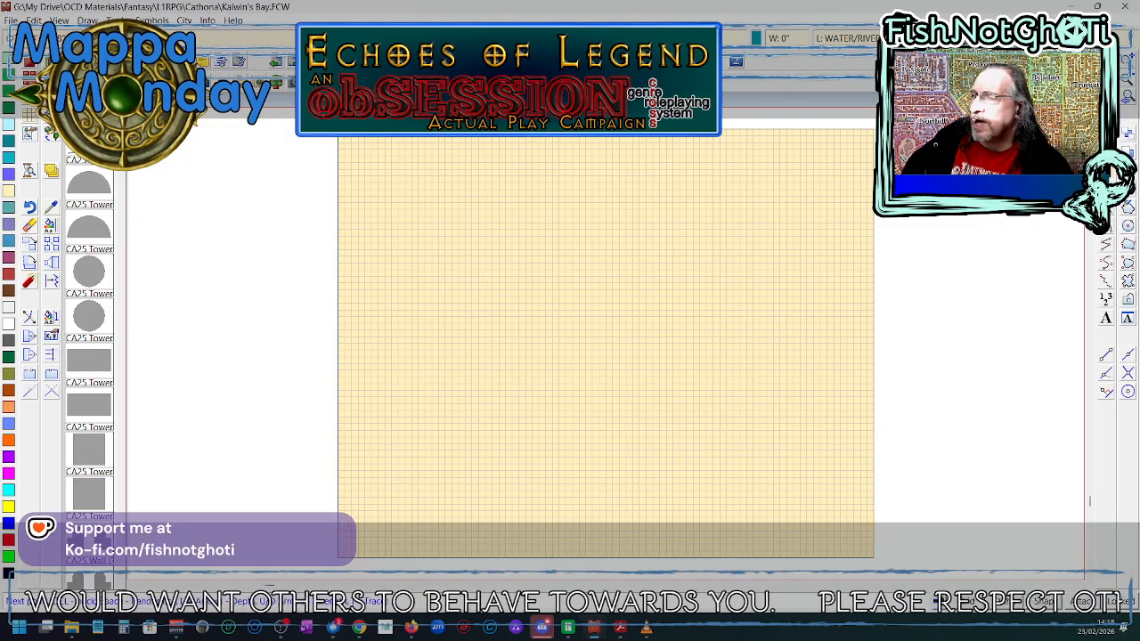
pyautogui.click(469, 217)
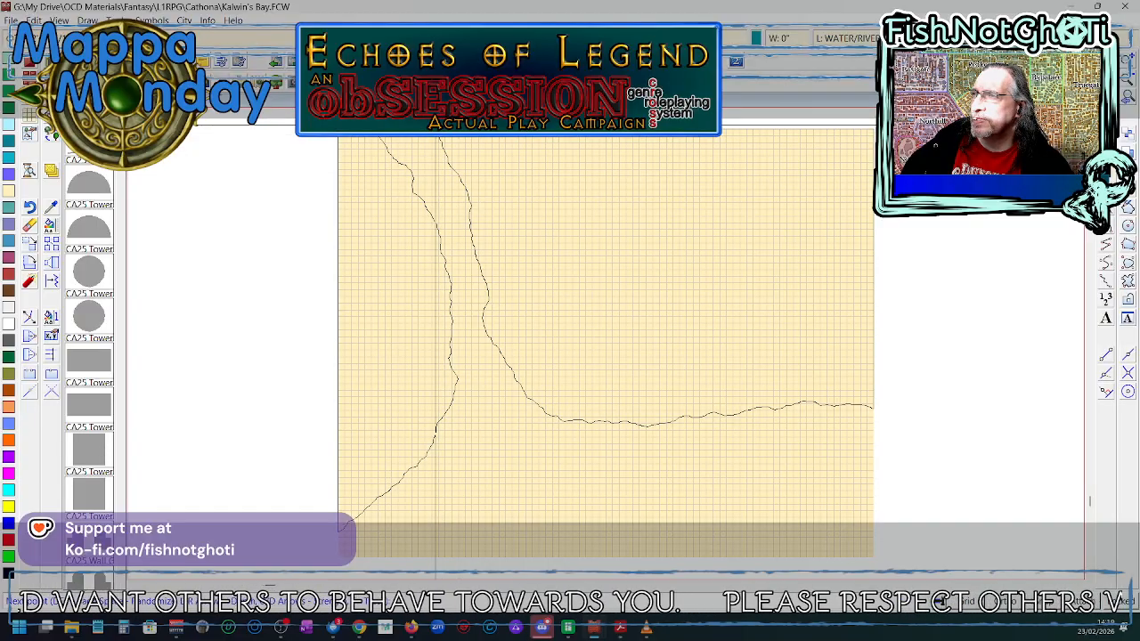
pyautogui.rightClick(436, 127)
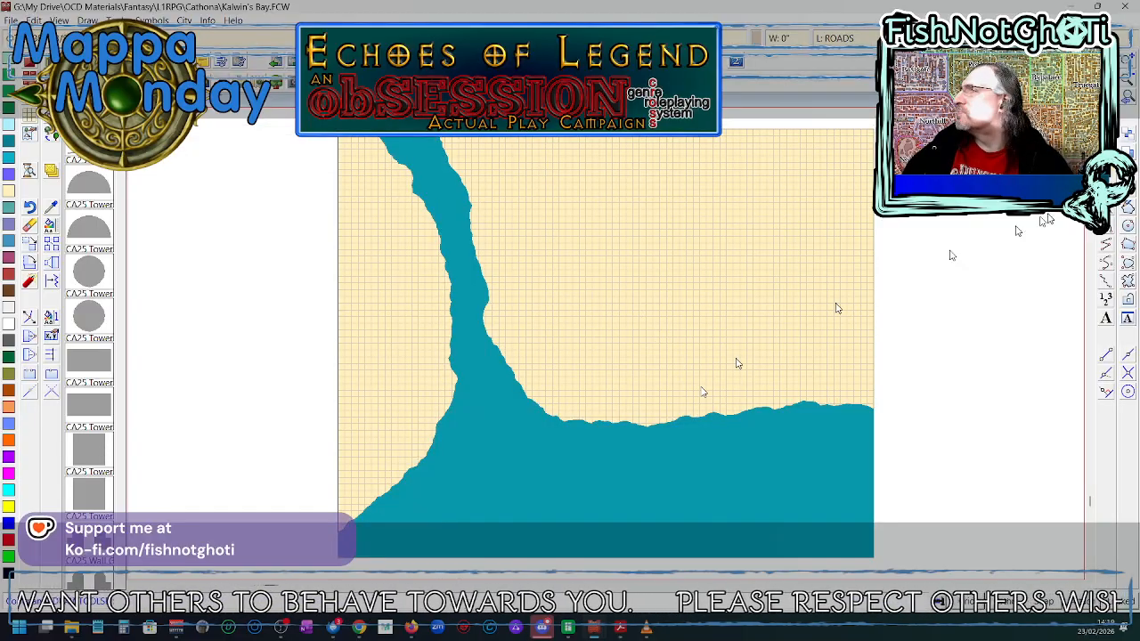
# - Measure the river's width at the narrow stretch just north of the bay
pyautogui.click(203, 17)
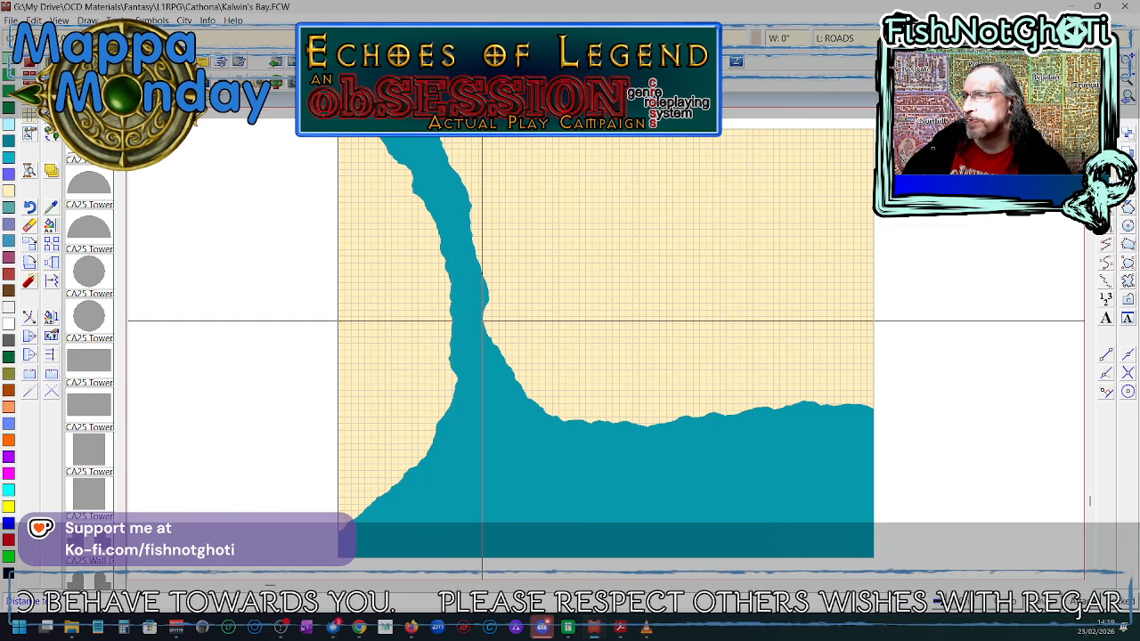
pyautogui.click(483, 322)
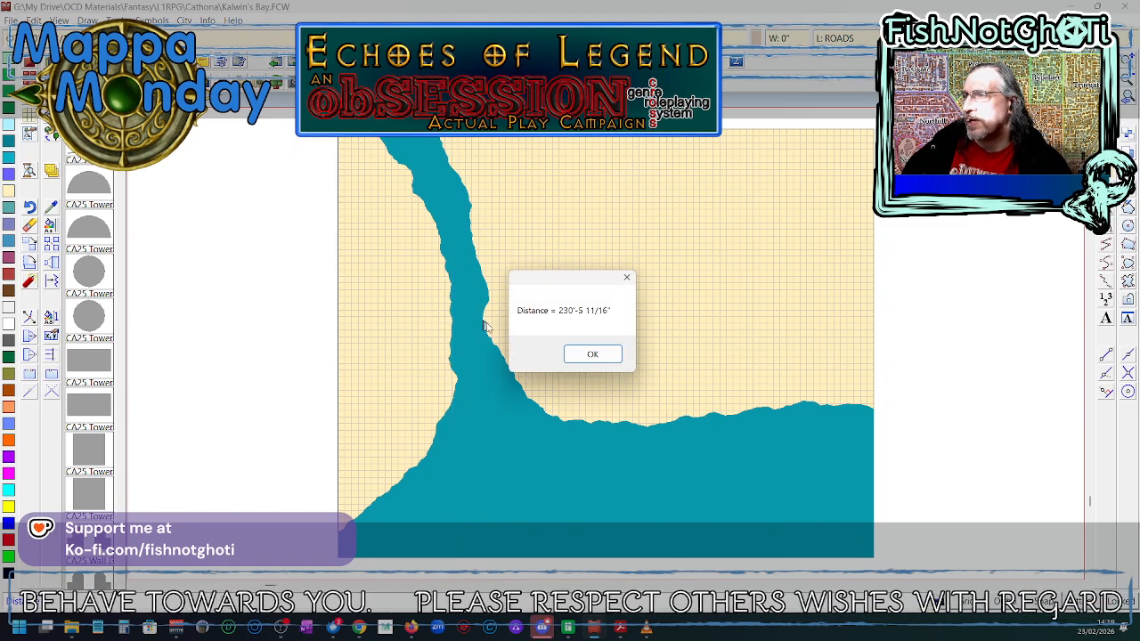
pyautogui.click(606, 358)
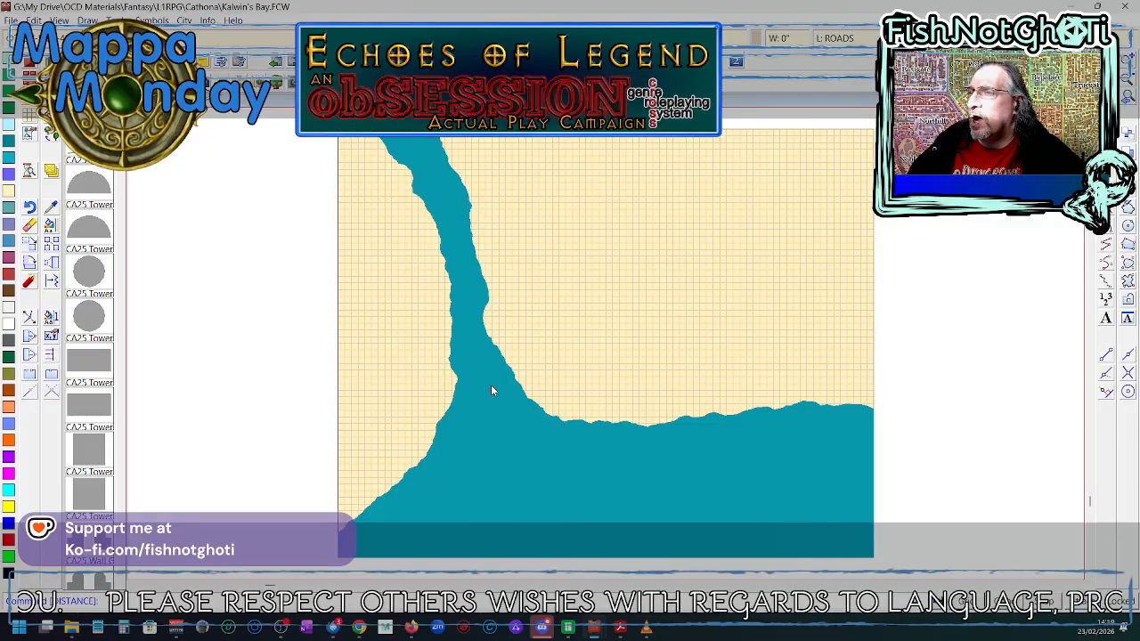
# - Consult the Geredrosal regional map around Kalwin's Bay and the CA25 Mapping Guide
pyautogui.moveTo(594, 631)
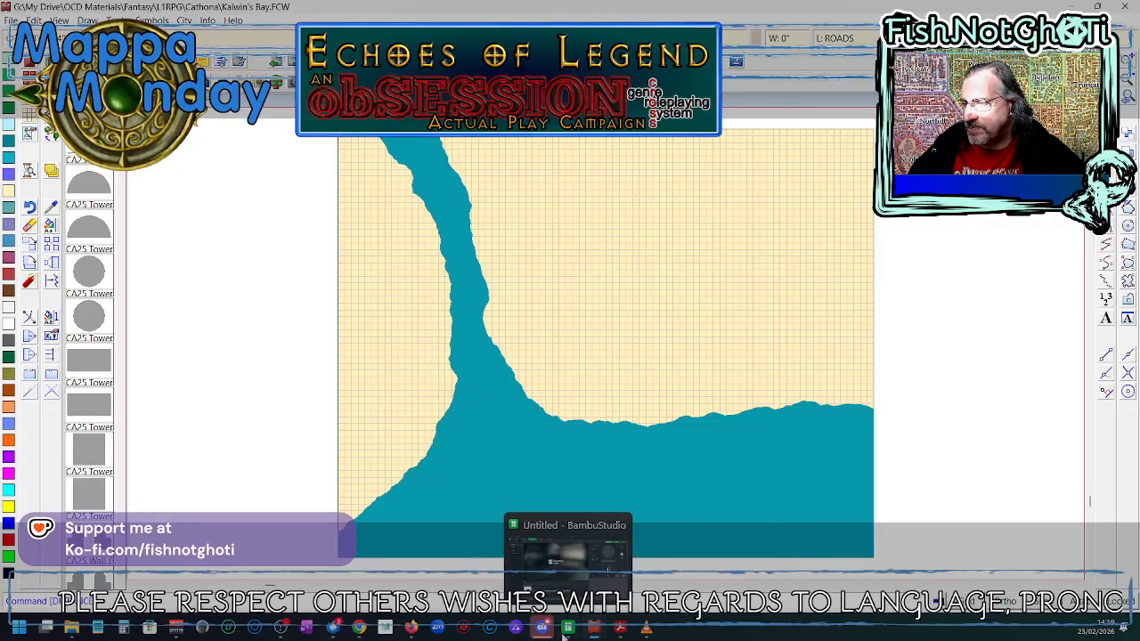
pyautogui.click(529, 566)
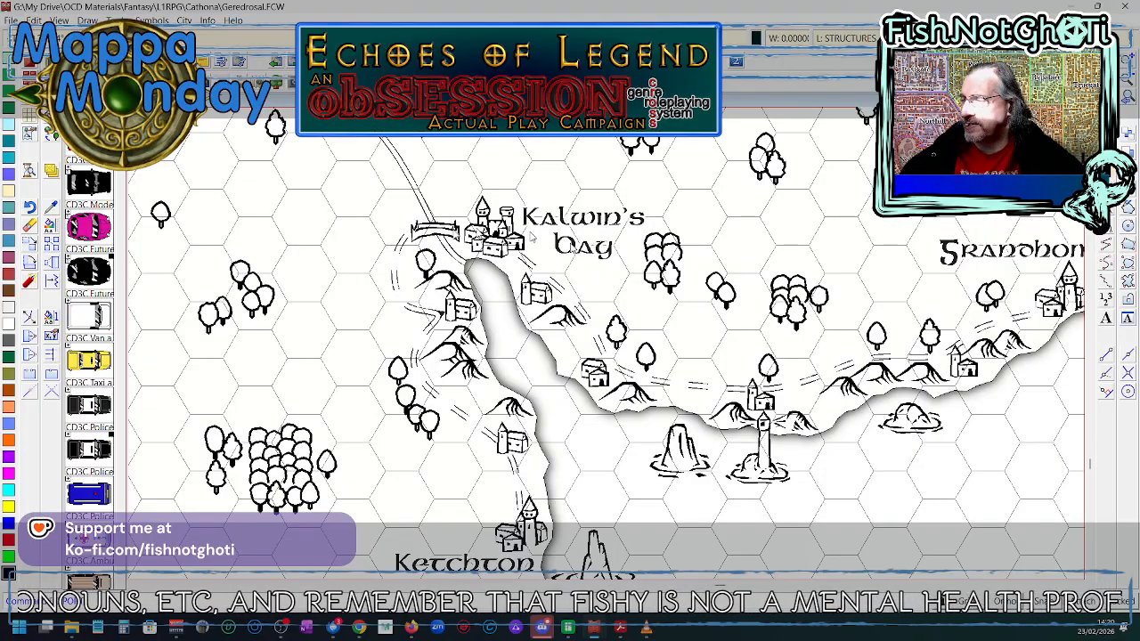
pyautogui.moveTo(624, 627)
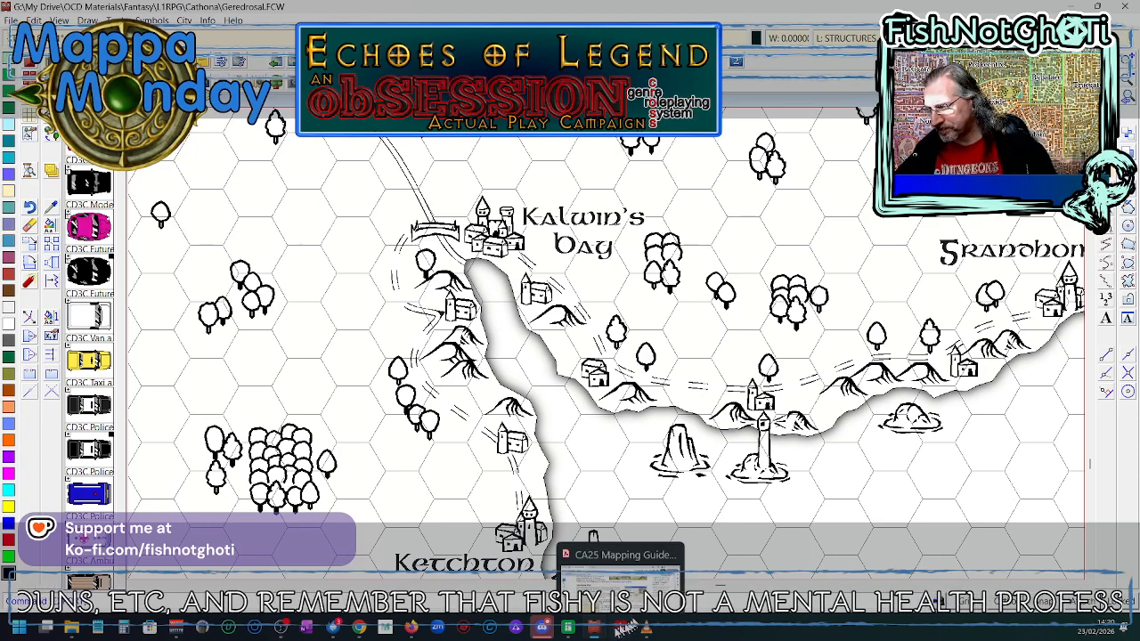
pyautogui.click(588, 559)
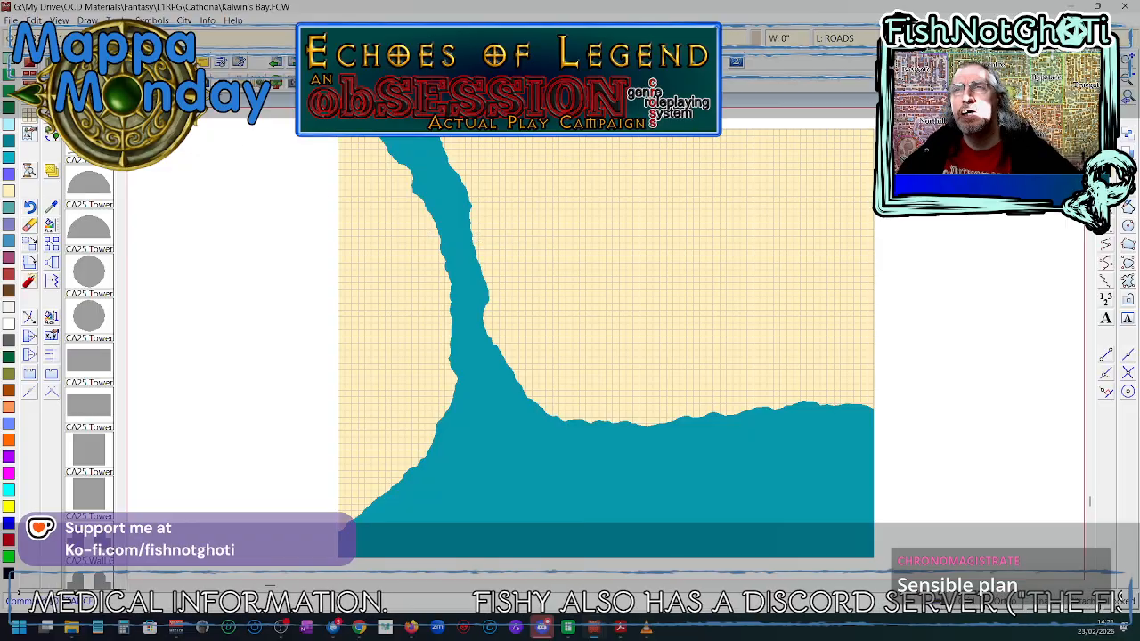
# - Draw a Road, Dirt 10' Smooth from the northern edge along the river's east bank and the bay's north shore to the eastern edge
pyautogui.rightClick(31, 116)
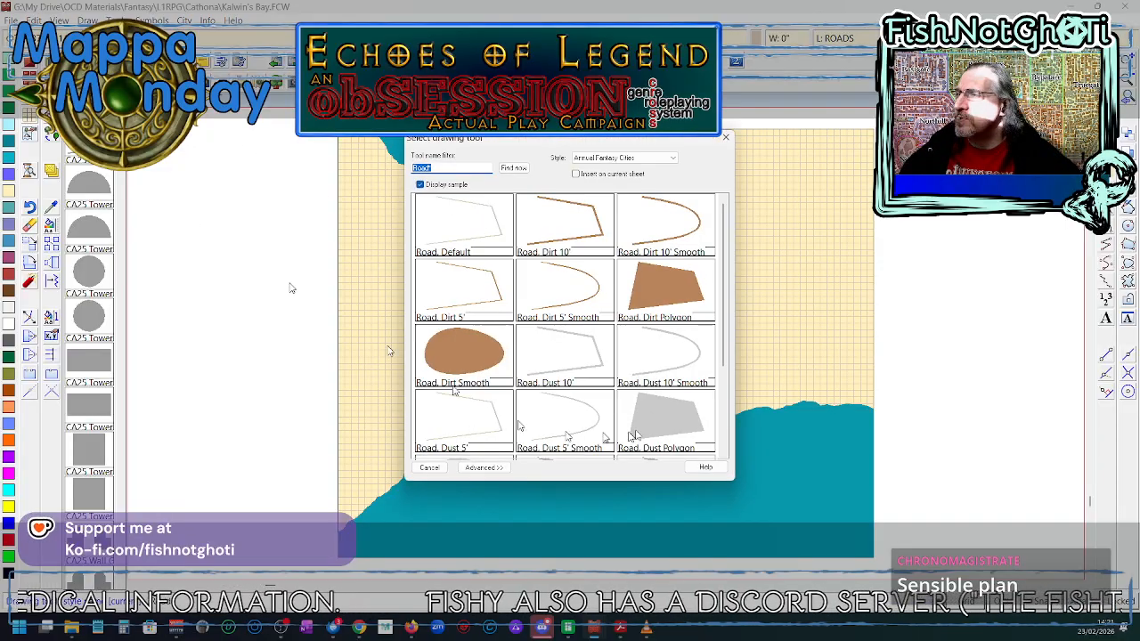
pyautogui.click(674, 235)
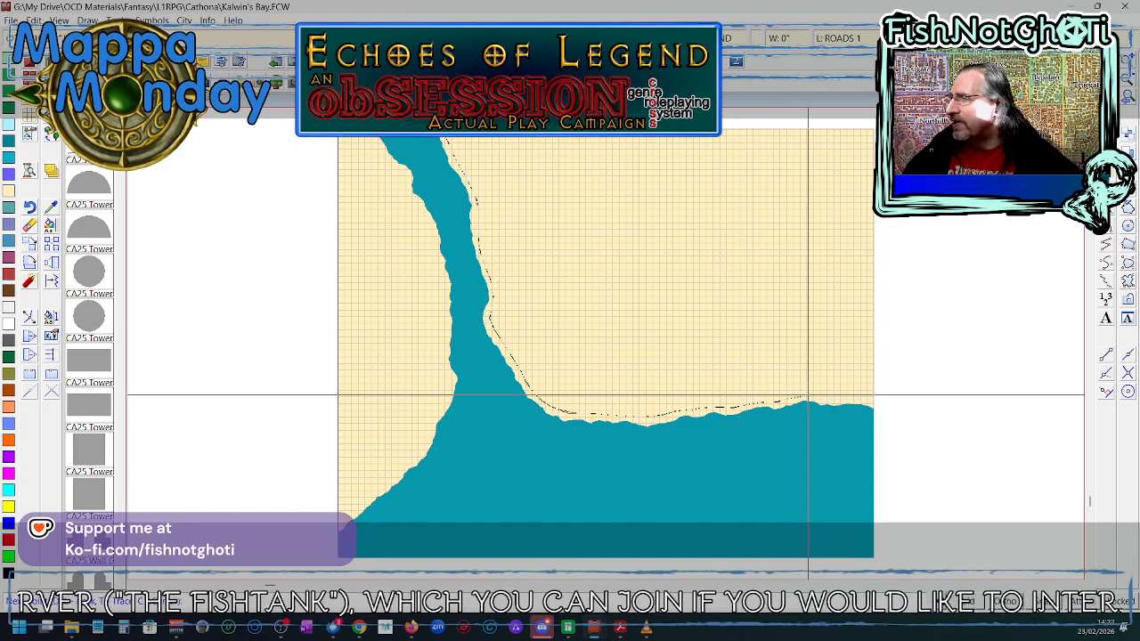
pyautogui.rightClick(878, 401)
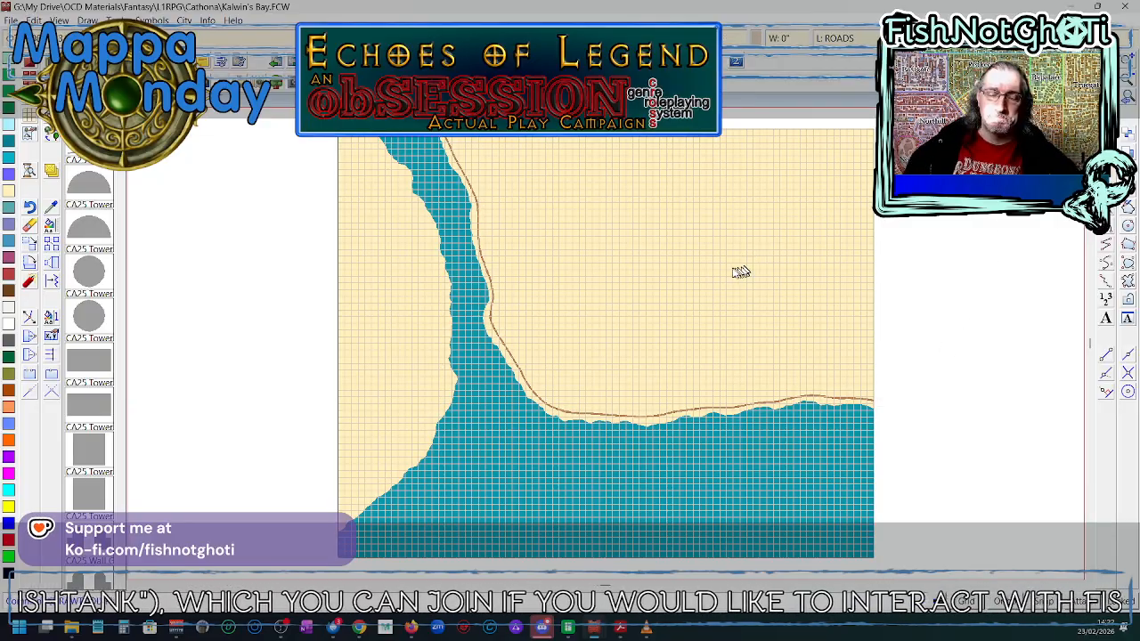
# - Turn sheet effects on and enable the Transparency effect on the GRID sheet
pyautogui.rightClick(51, 227)
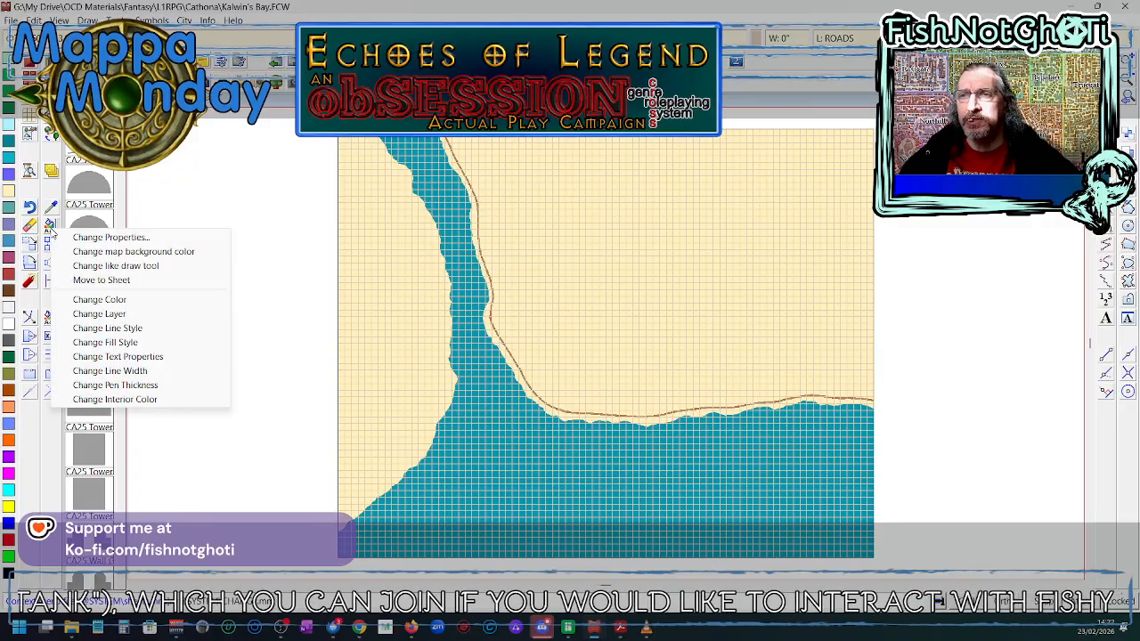
pyautogui.rightClick(51, 172)
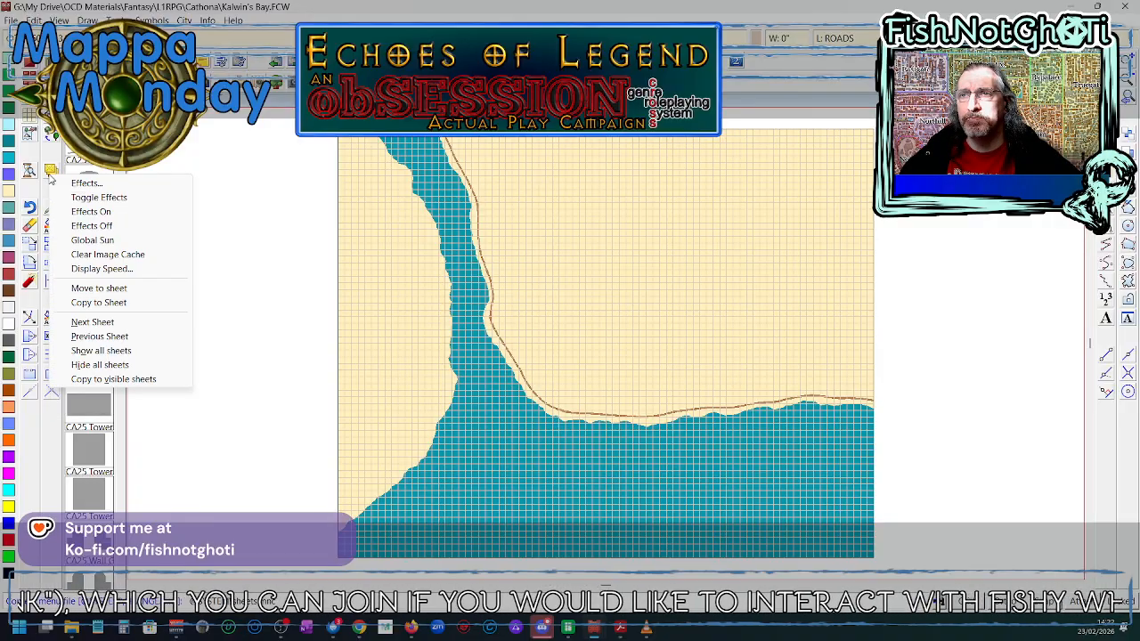
pyautogui.click(84, 211)
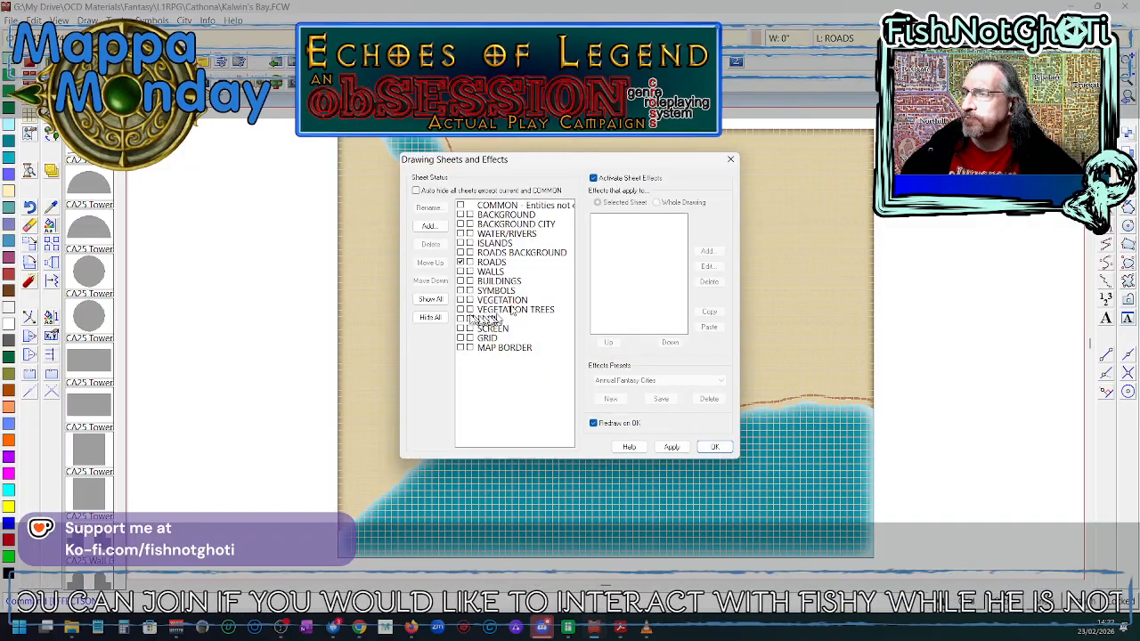
pyautogui.click(481, 338)
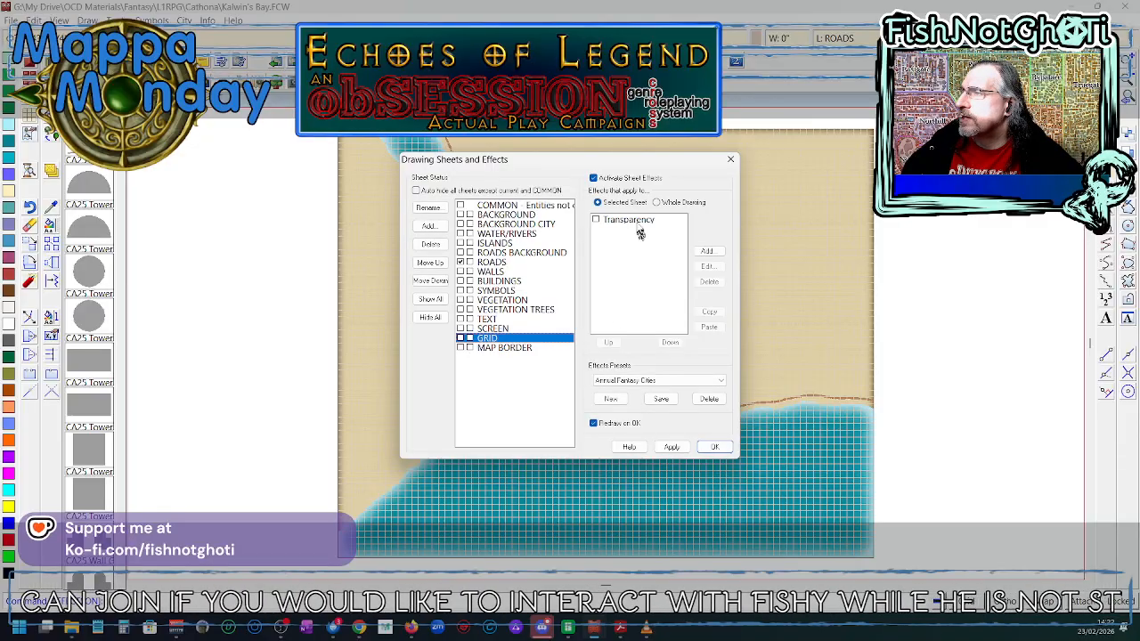
pyautogui.click(638, 223)
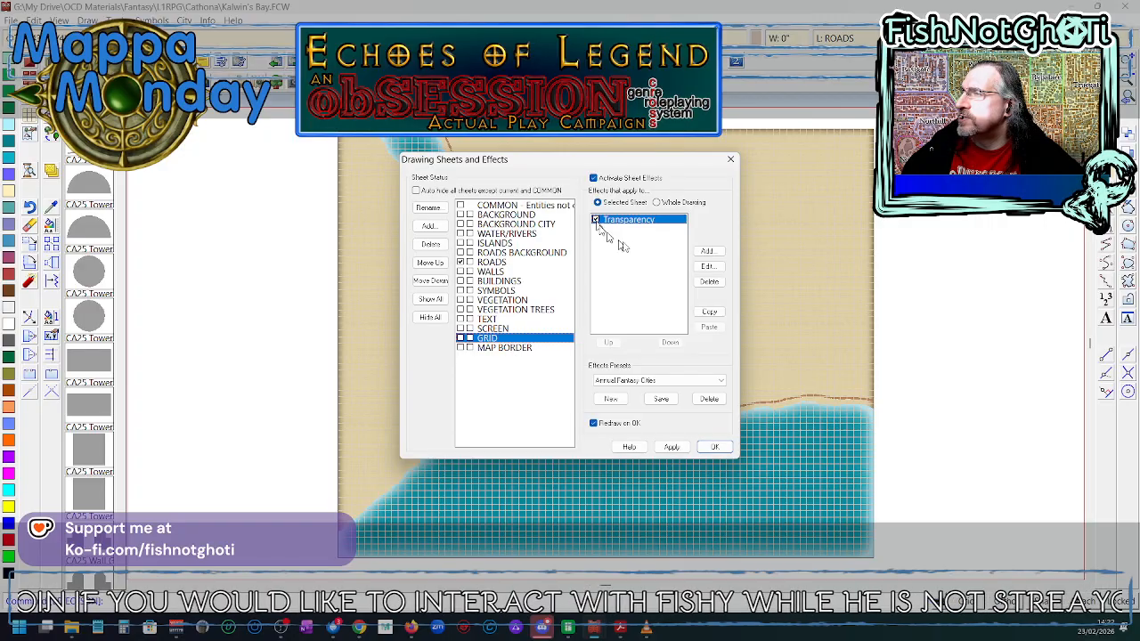
pyautogui.click(714, 448)
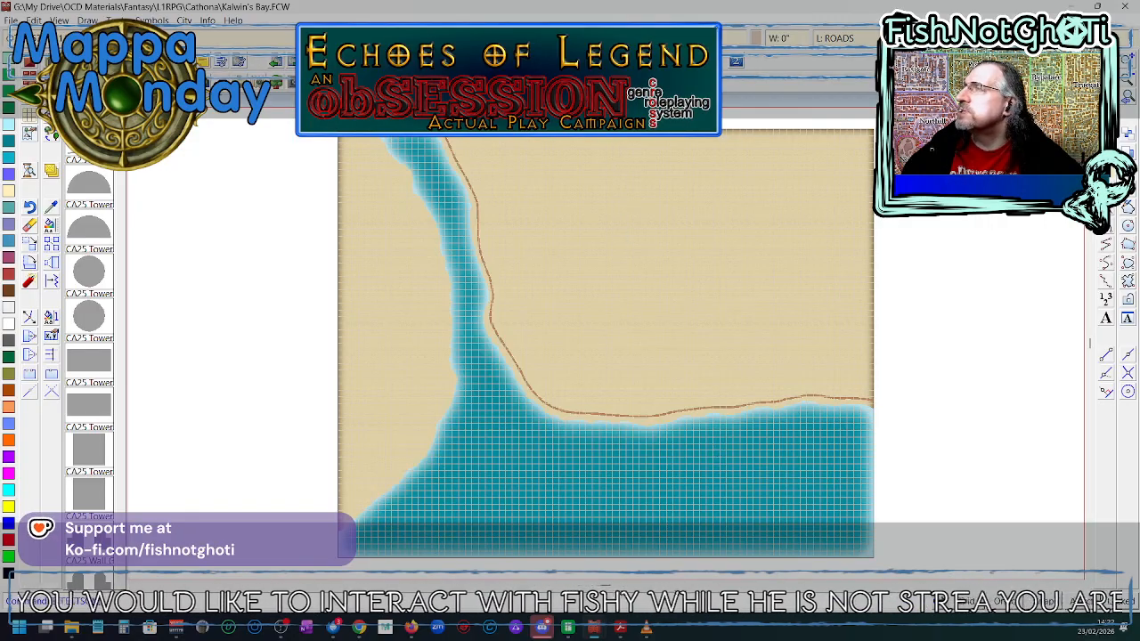
# - Set the Transparency effect on the GRID sheet to 50% opacity and apply the sheet effects to the map
pyautogui.click(918, 38)
pyautogui.click(651, 220)
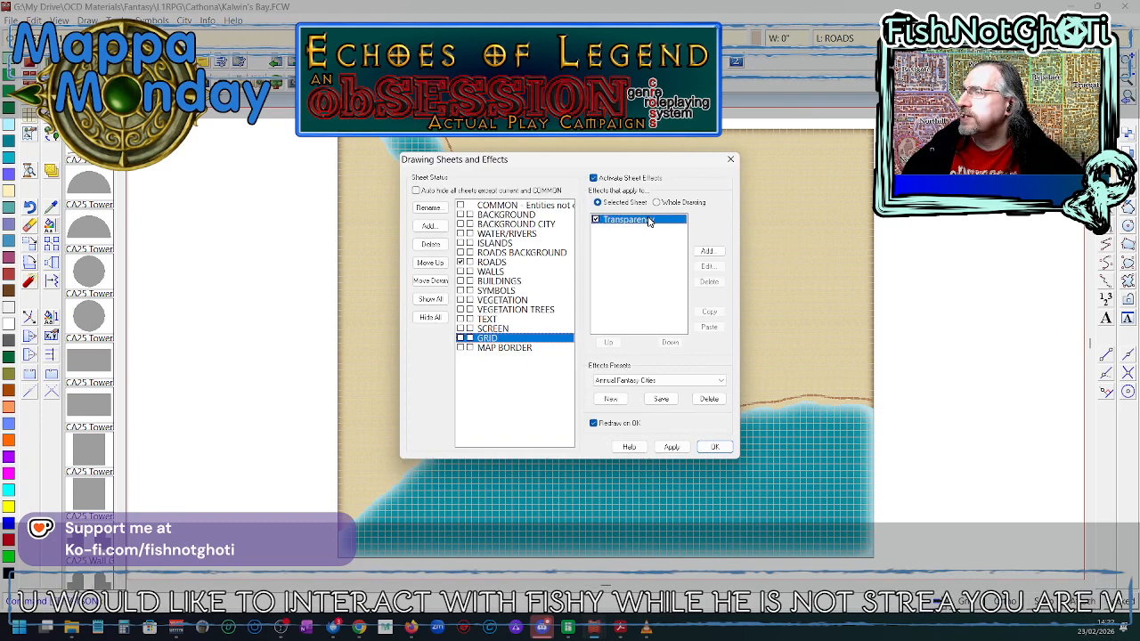
pyautogui.click(708, 267)
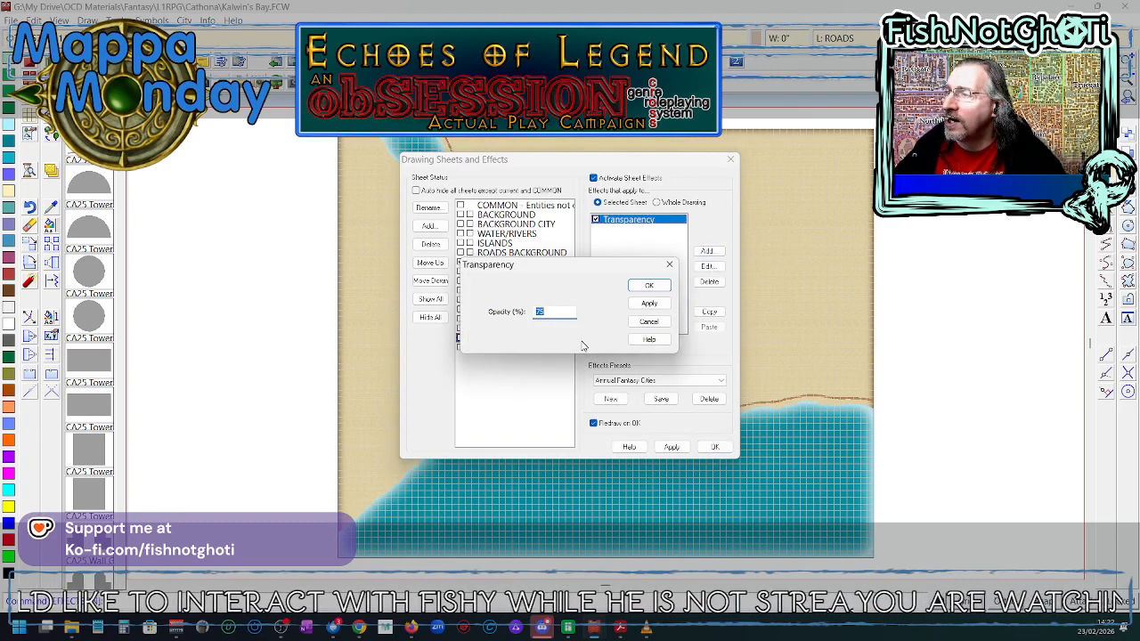
pyautogui.write('50')
pyautogui.click(650, 285)
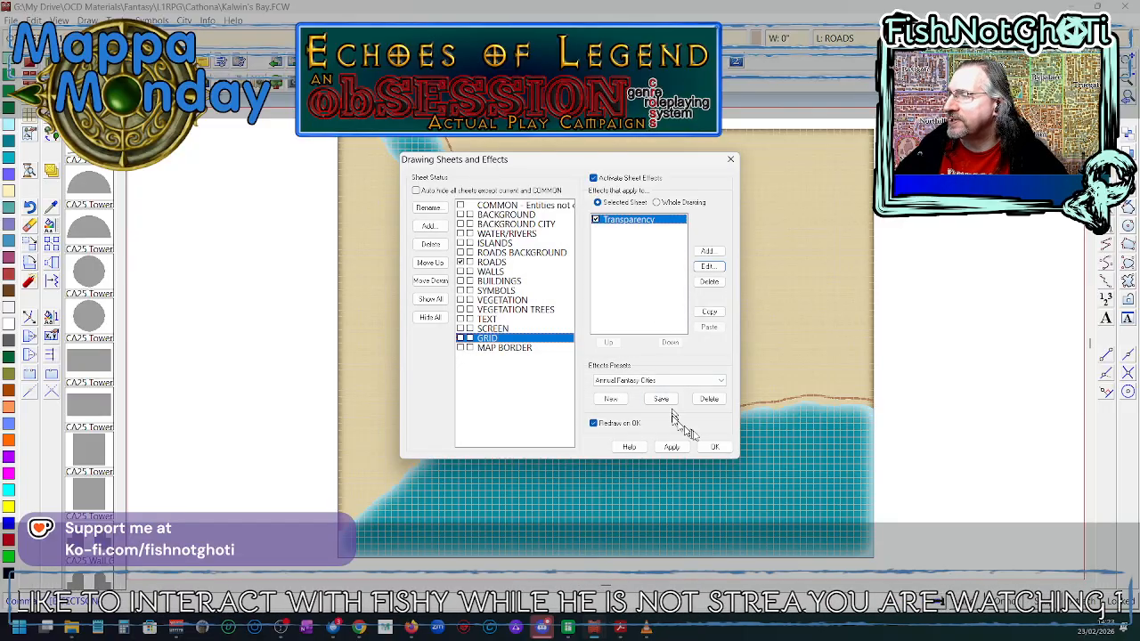
pyautogui.click(712, 446)
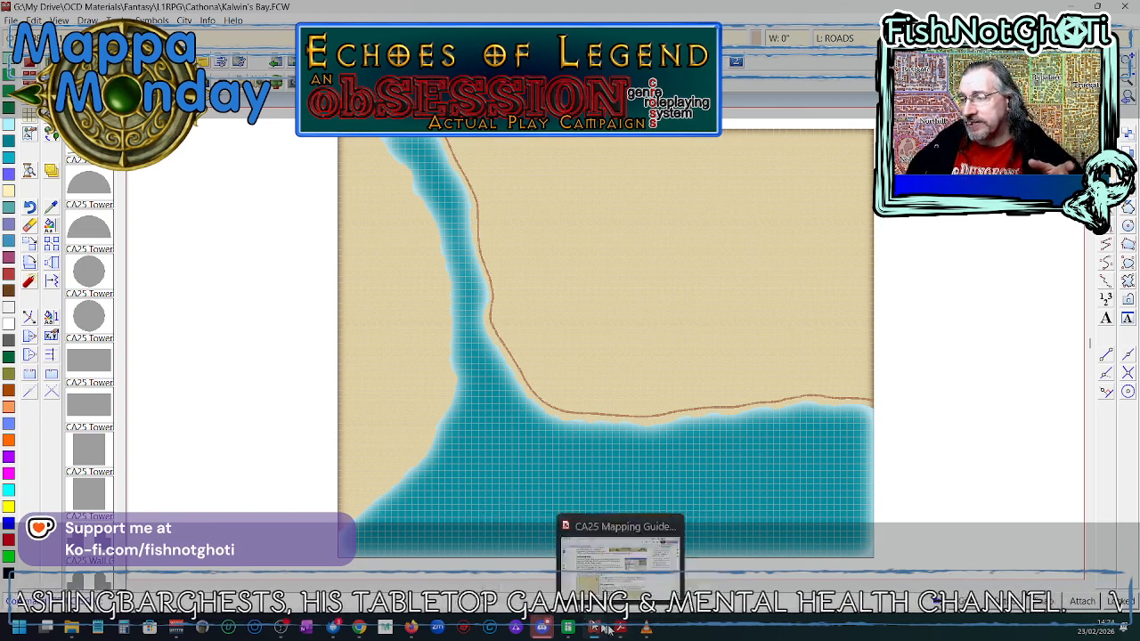
# - Read the CA25 Mapping Guide's sections on river and coast, city outline and wall, street layout and buildings
pyautogui.click(618, 570)
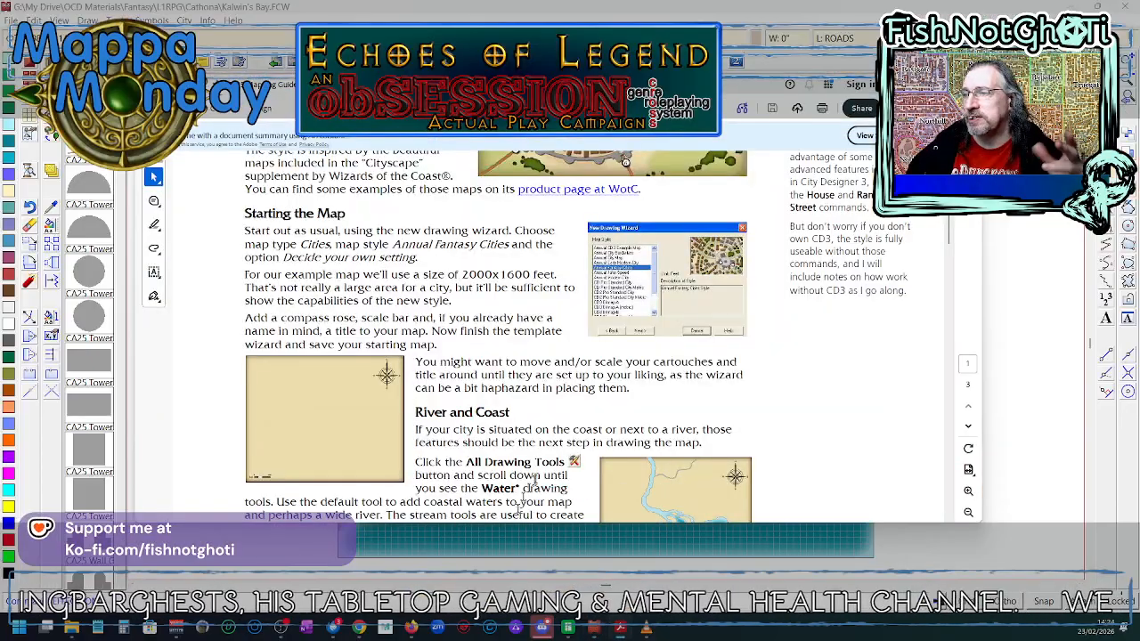
pyautogui.scroll(-1, 557, 446)
pyautogui.scroll(-4, 555, 445)
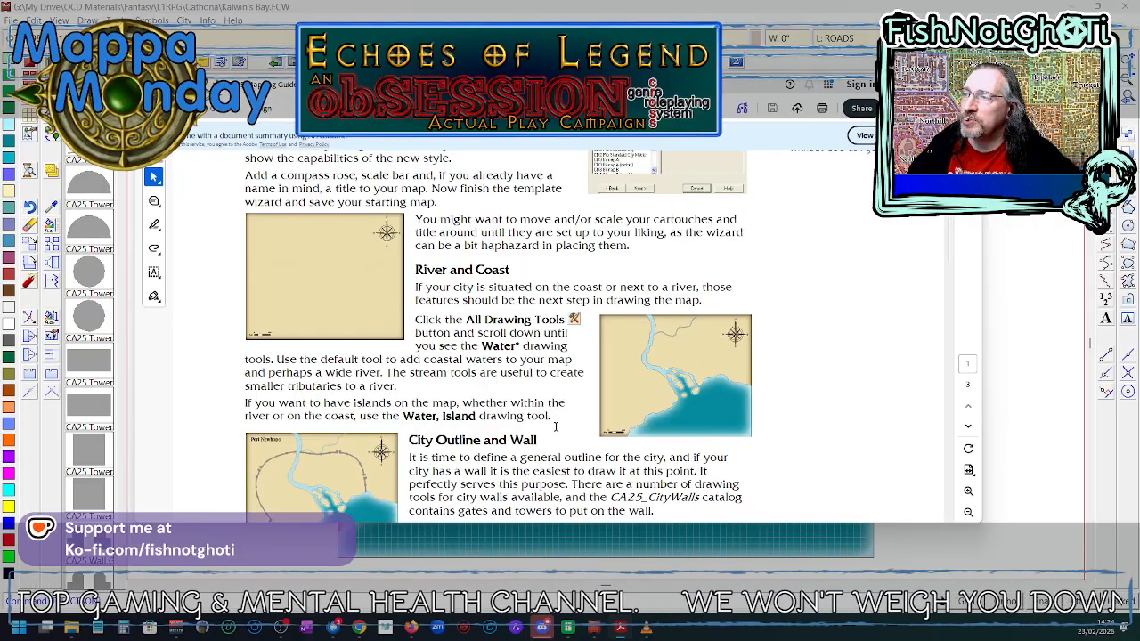
pyautogui.scroll(-2, 554, 413)
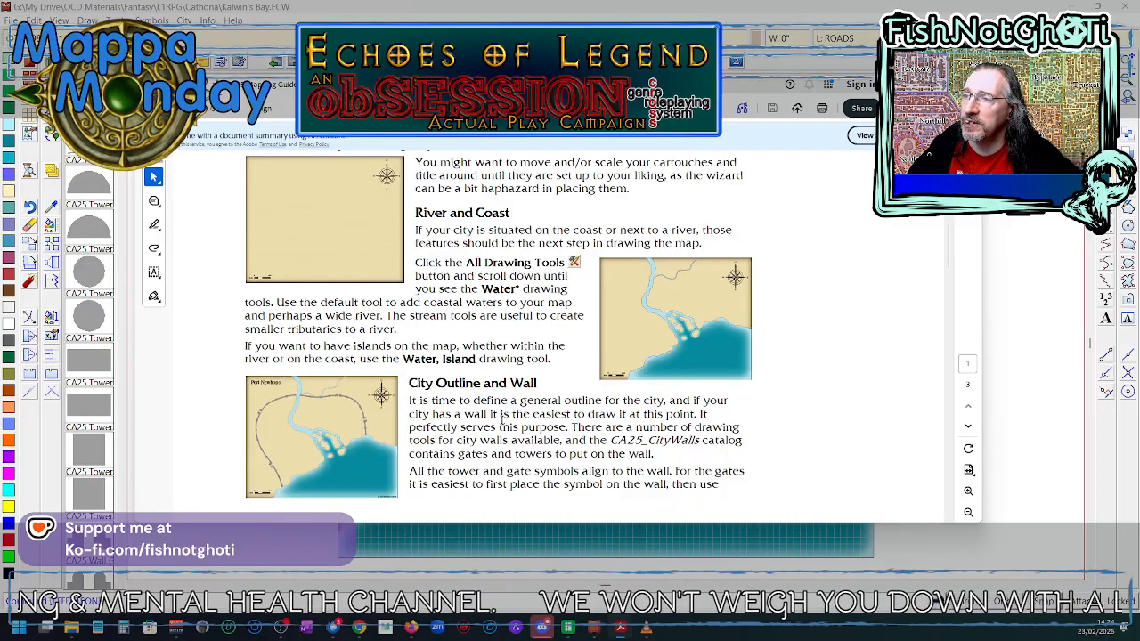
pyautogui.scroll(-4, 502, 429)
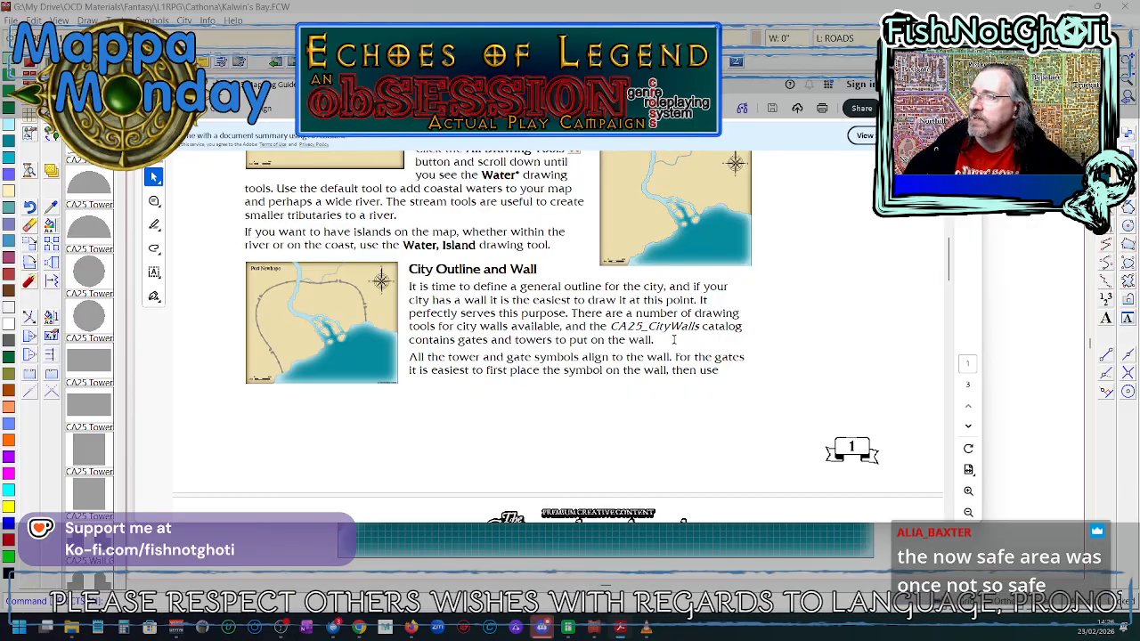
pyautogui.scroll(-5, 673, 340)
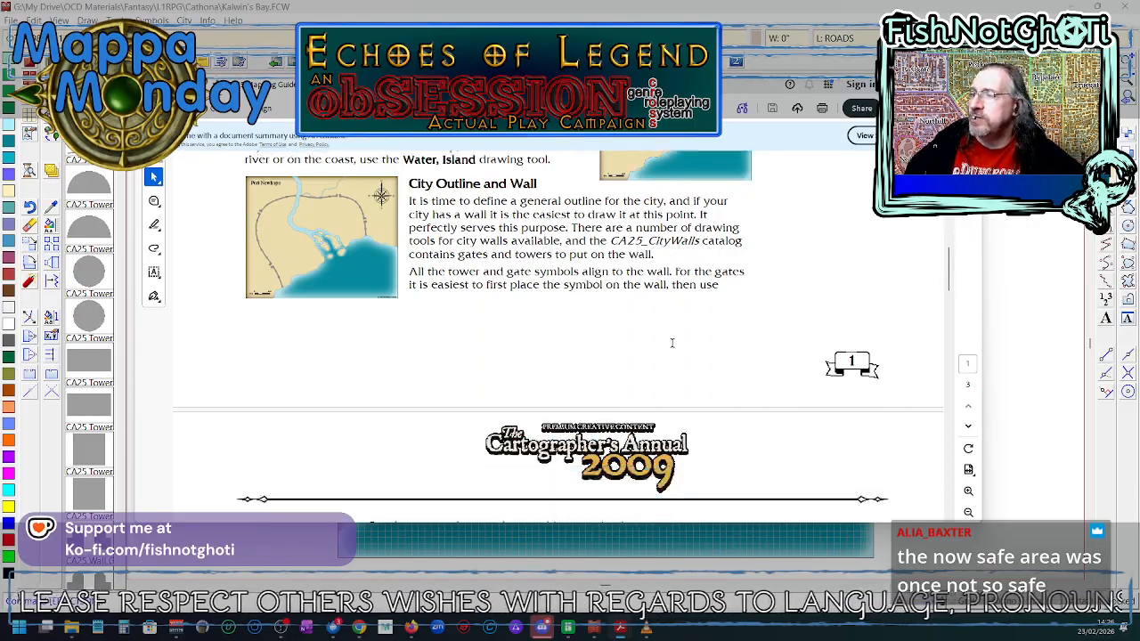
pyautogui.scroll(-4, 674, 343)
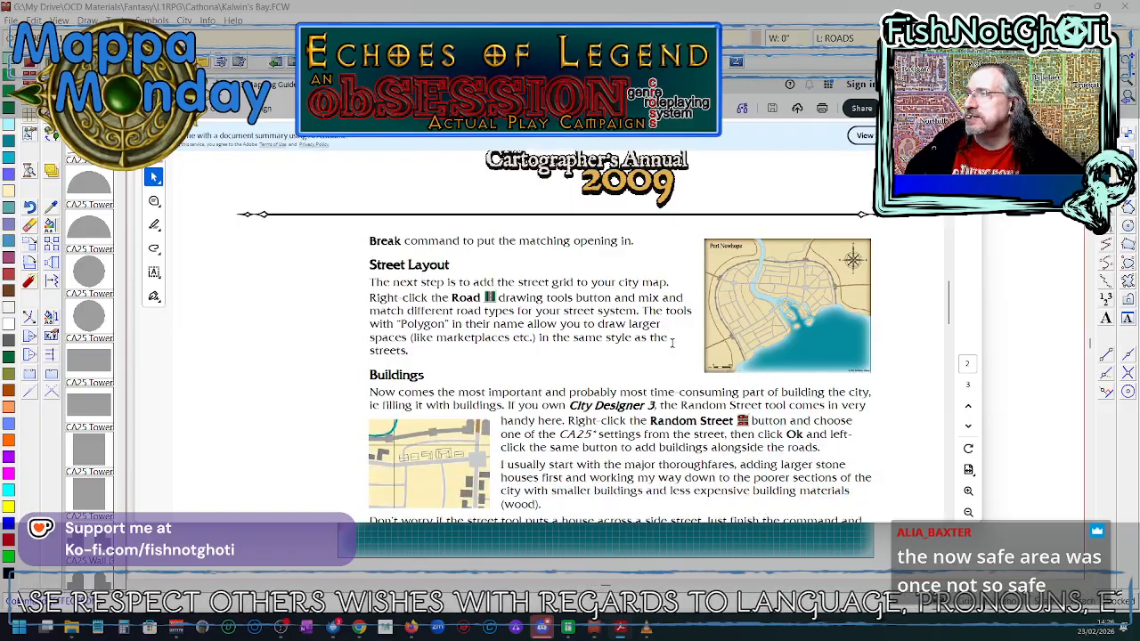
pyautogui.scroll(-1, 674, 352)
pyautogui.click(1008, 448)
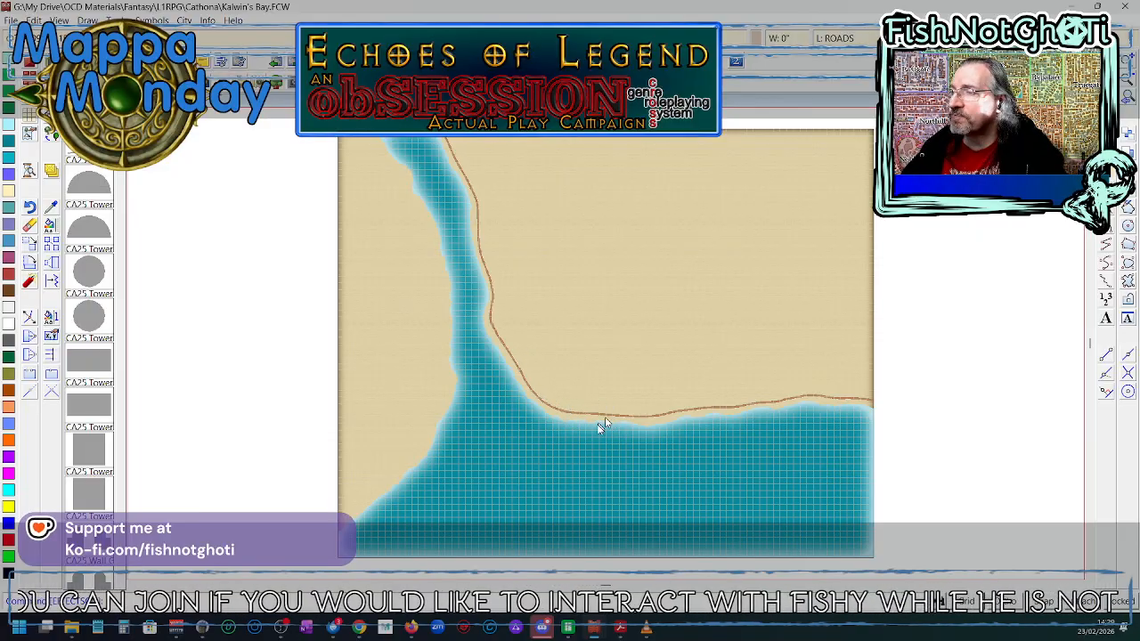
# - Look through the road drawing tools and the full list of drawing tools in the Annual Fantasy Cities style
pyautogui.scroll(5, 579, 426)
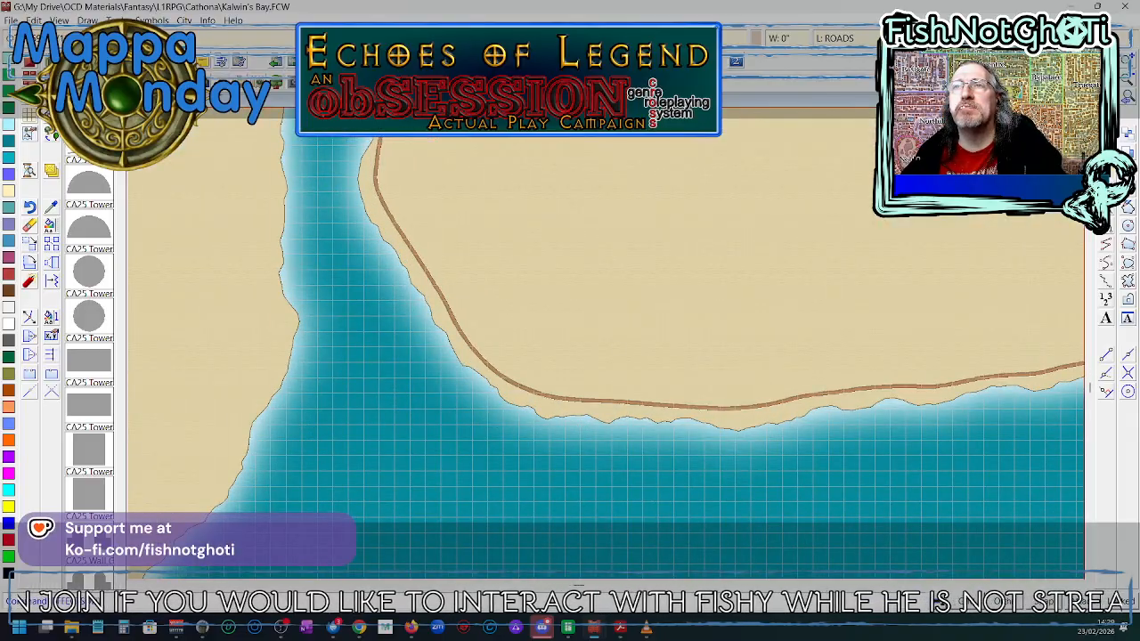
pyautogui.rightClick(151, 84)
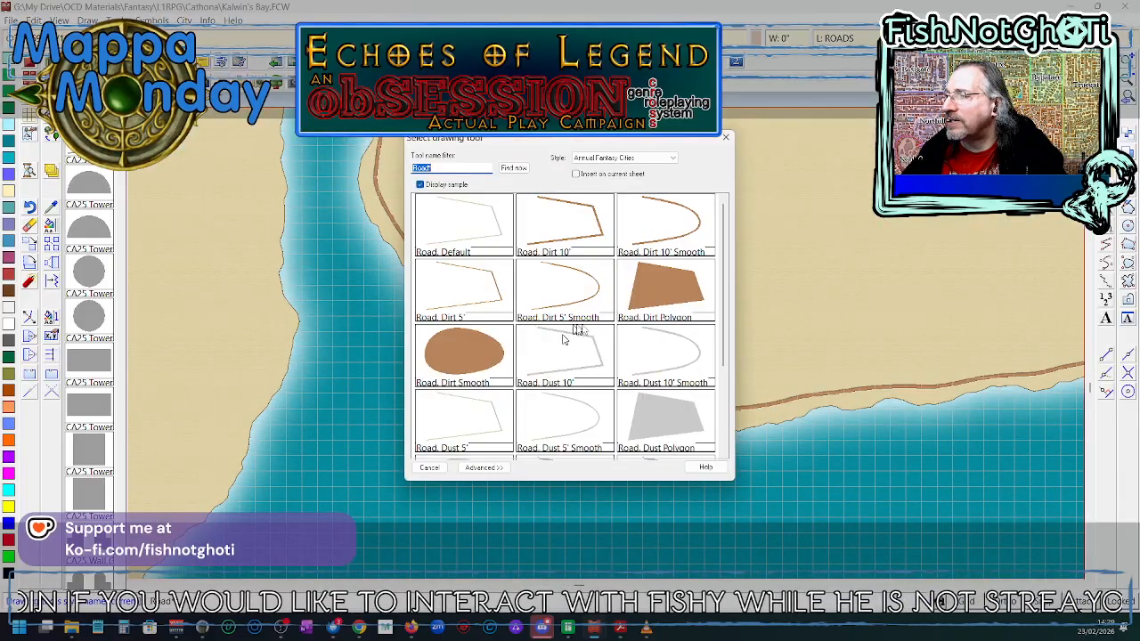
pyautogui.scroll(-2, 686, 316)
pyautogui.scroll(2, 686, 317)
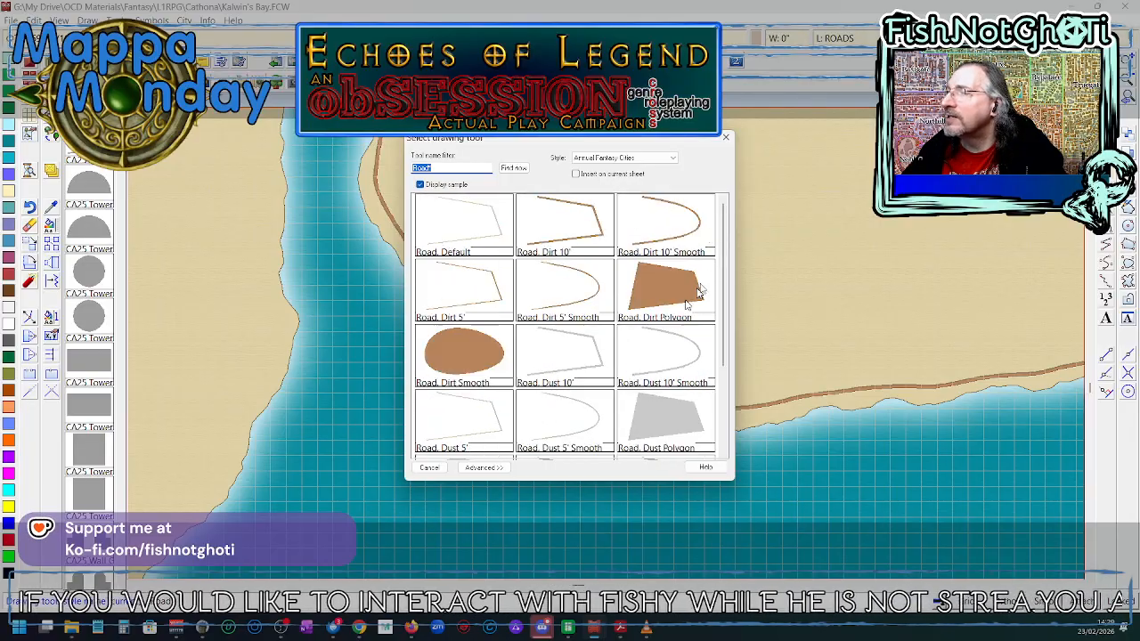
pyautogui.click(726, 137)
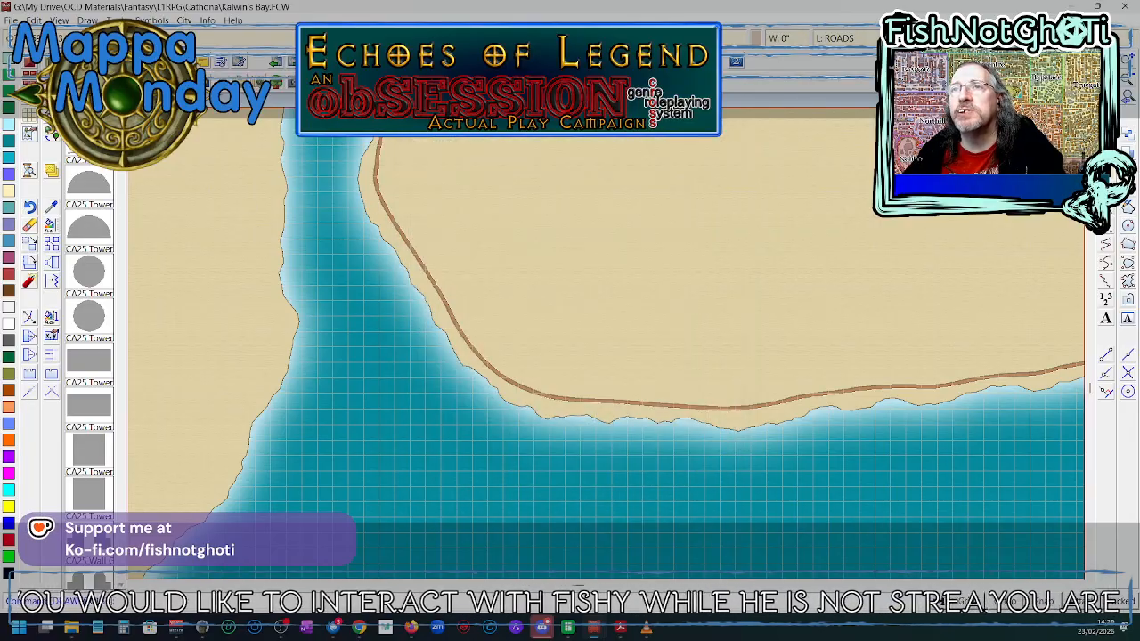
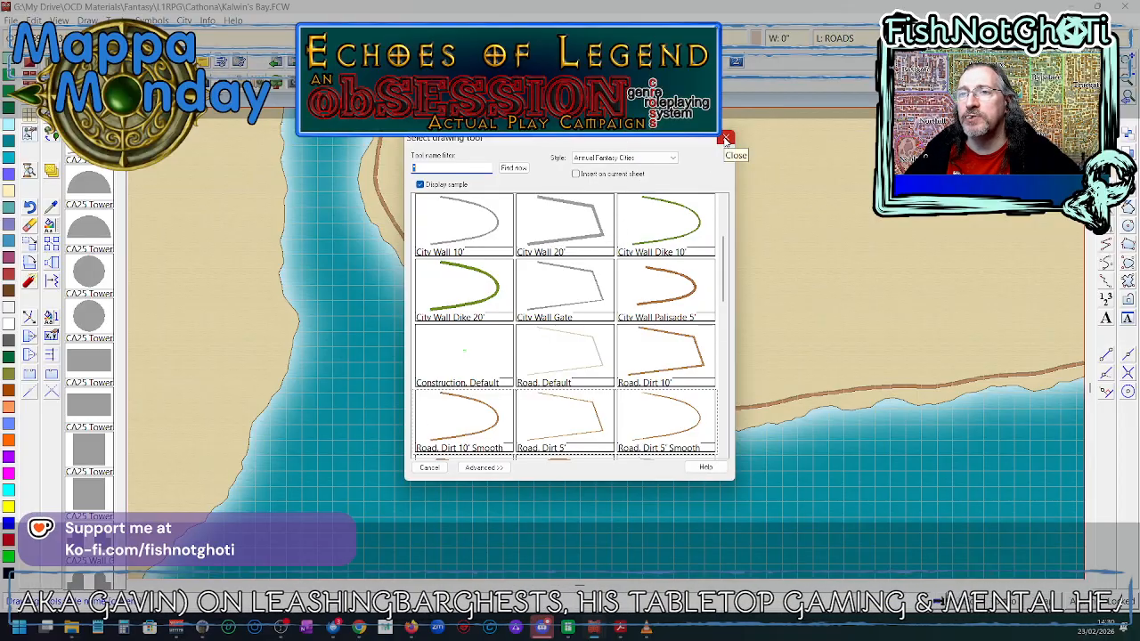
pyautogui.click(727, 139)
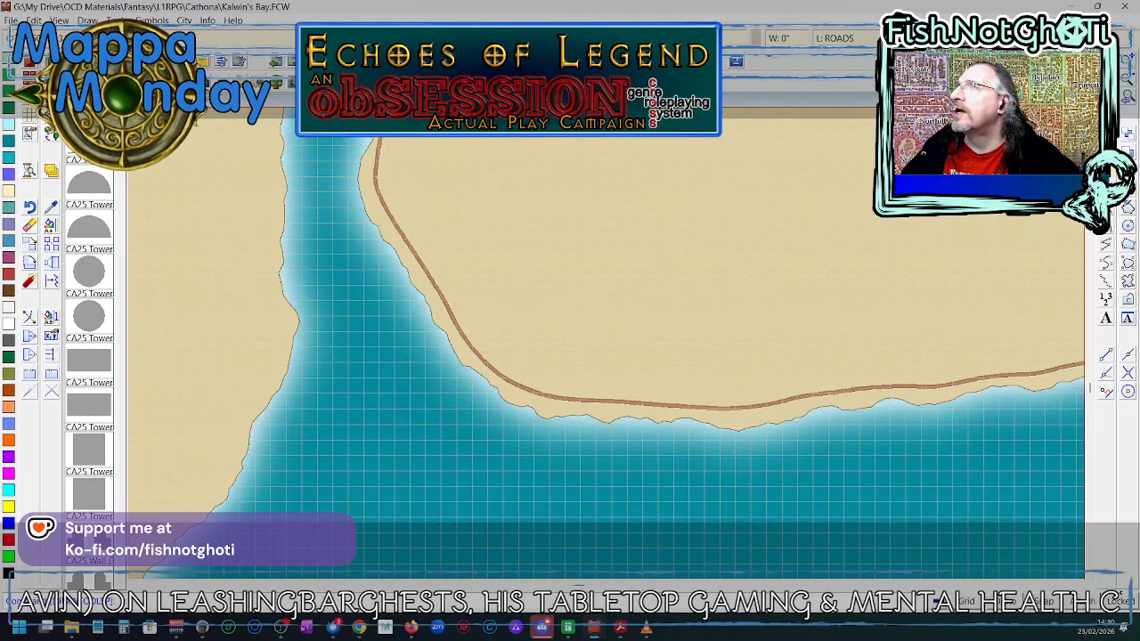
# - Add a new sheet named BUILDINGS LOW directly after the BUILDINGS sheet
pyautogui.click(50, 170)
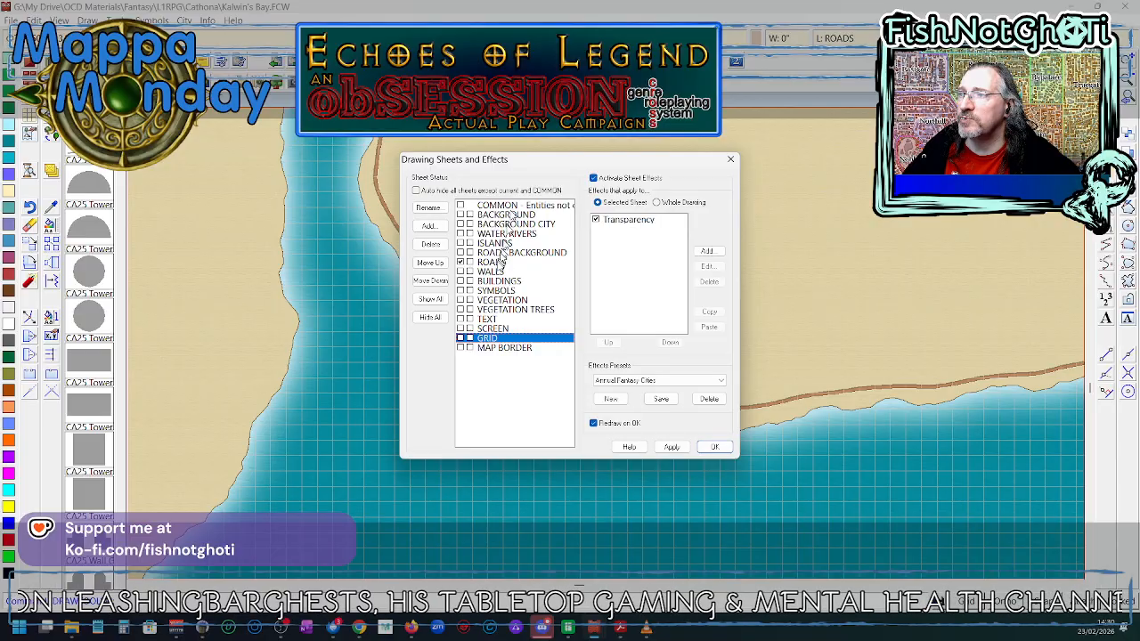
pyautogui.click(492, 282)
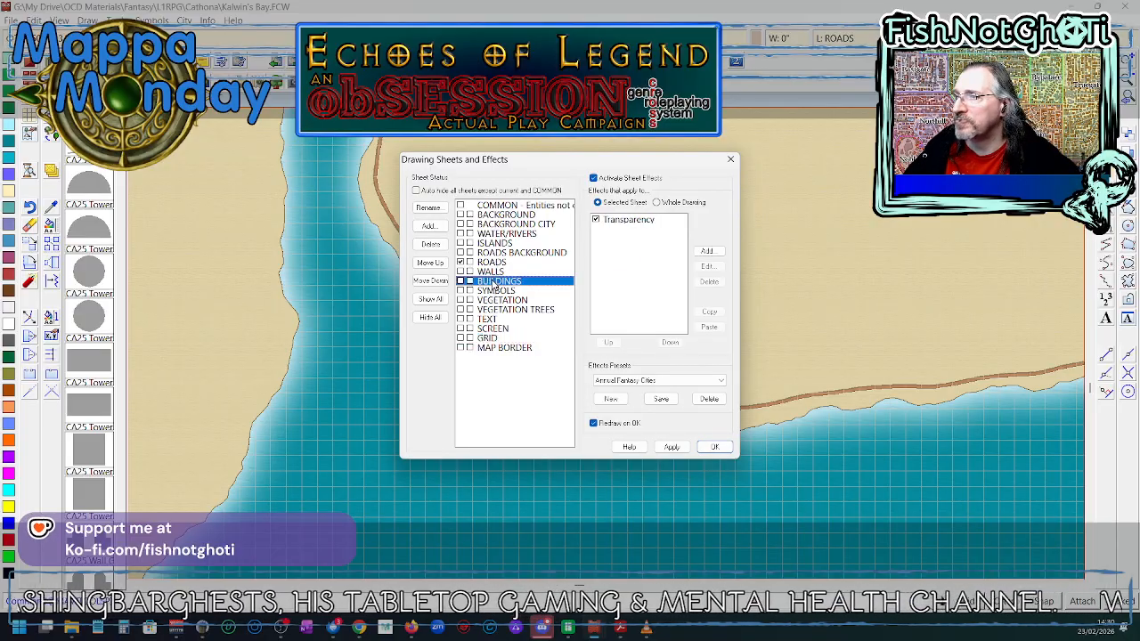
pyautogui.click(461, 262)
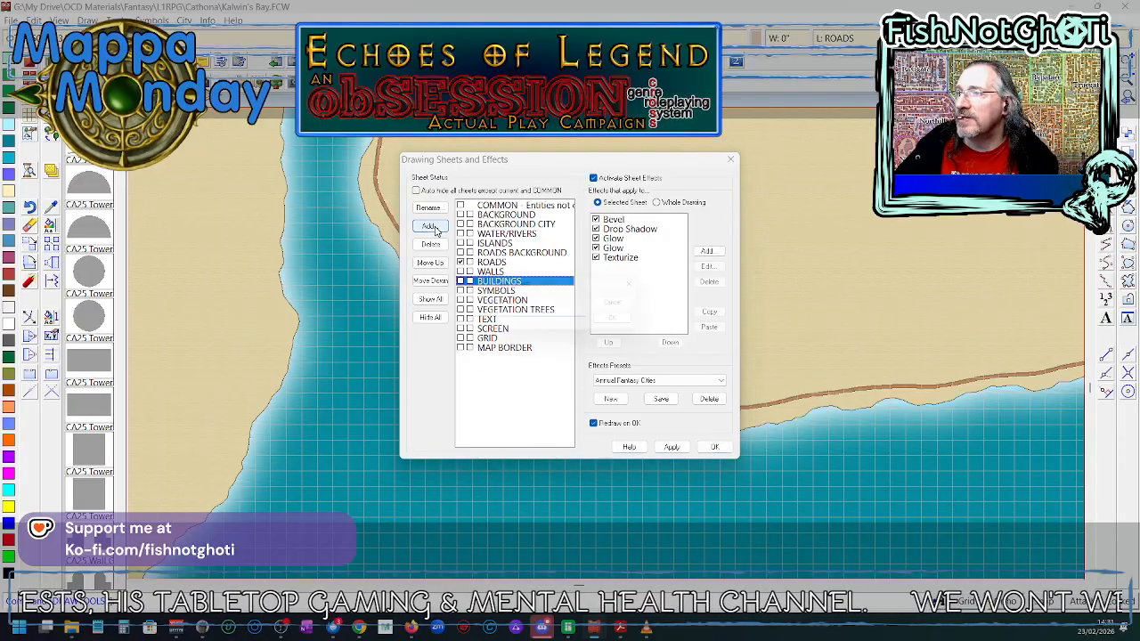
pyautogui.click(430, 226)
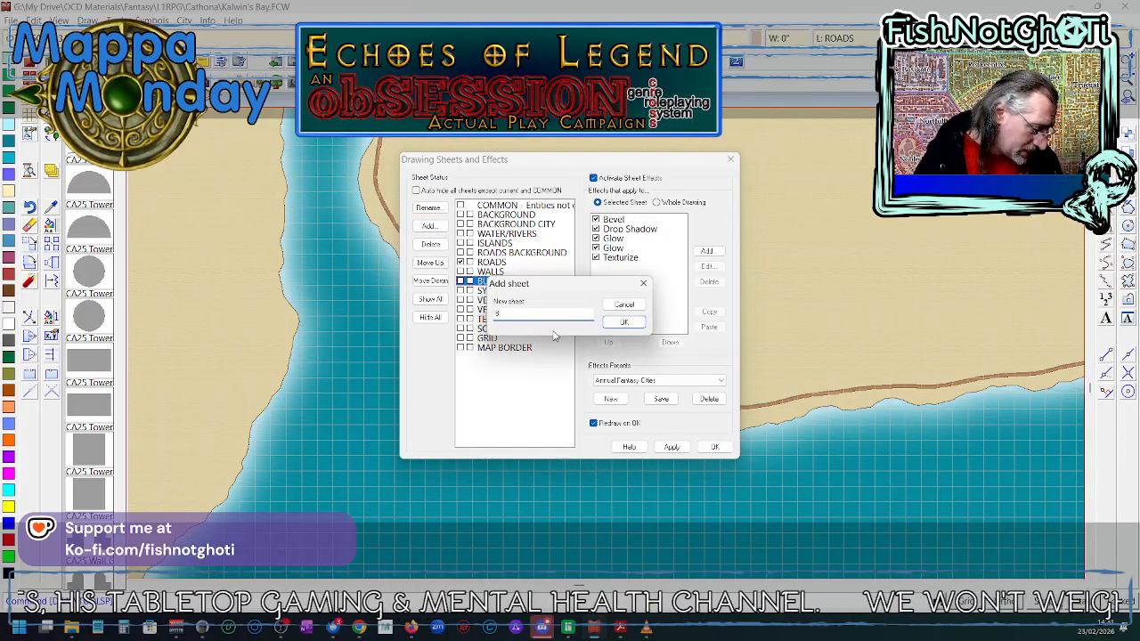
pyautogui.write('BUILDINGS LOW')
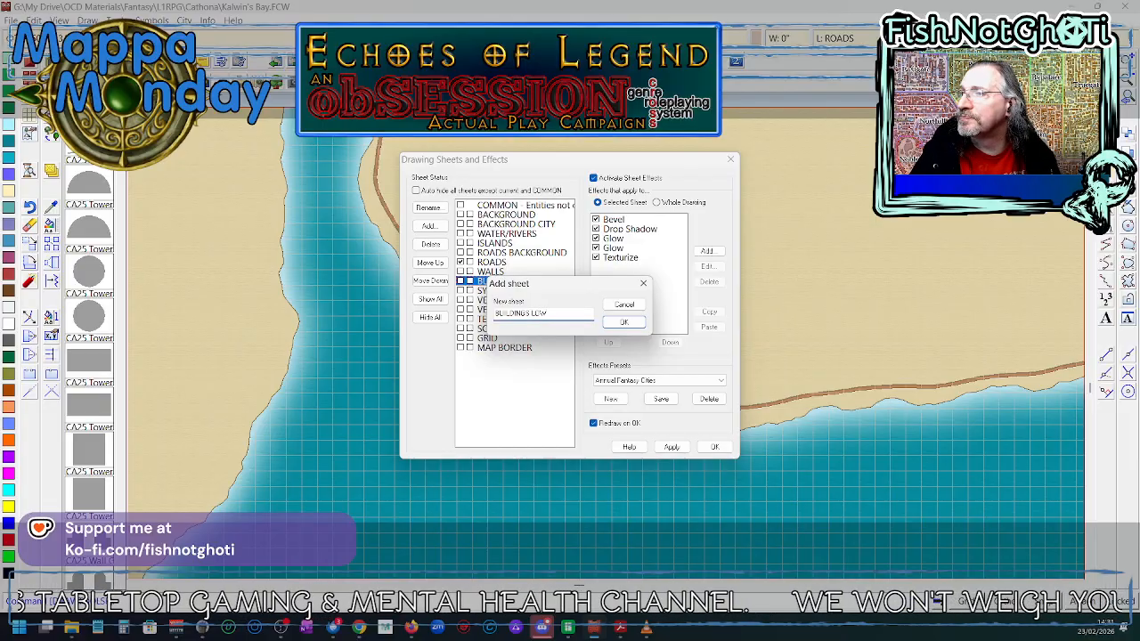
pyautogui.press('Return')
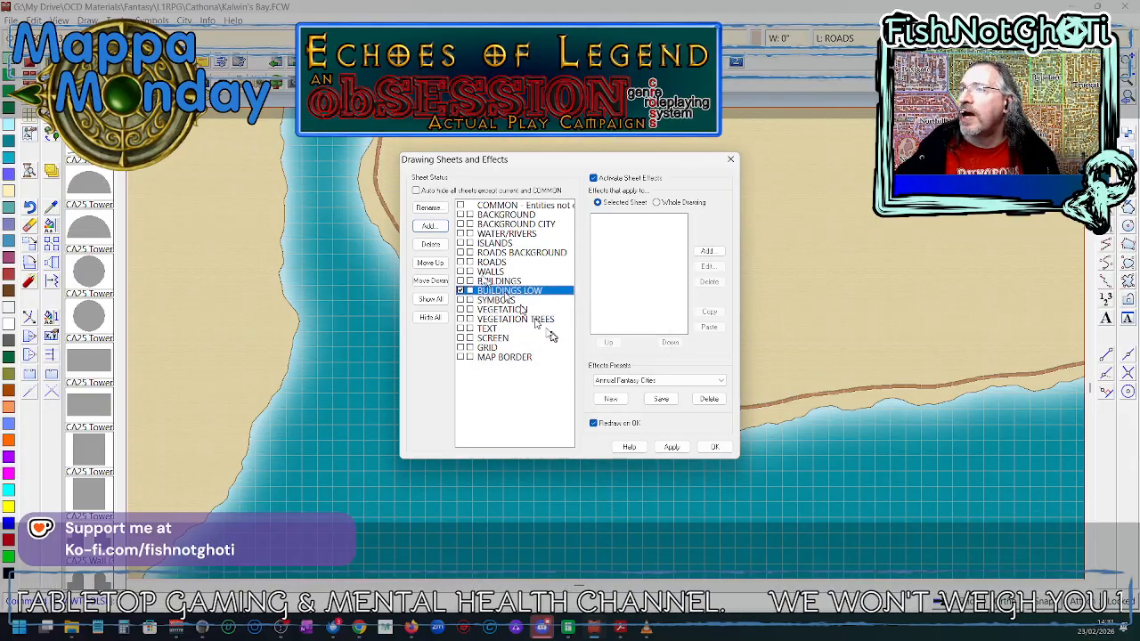
# - Add another sheet named BUILDINGS HIGH directly after BUILDINGS LOW
pyautogui.click(429, 227)
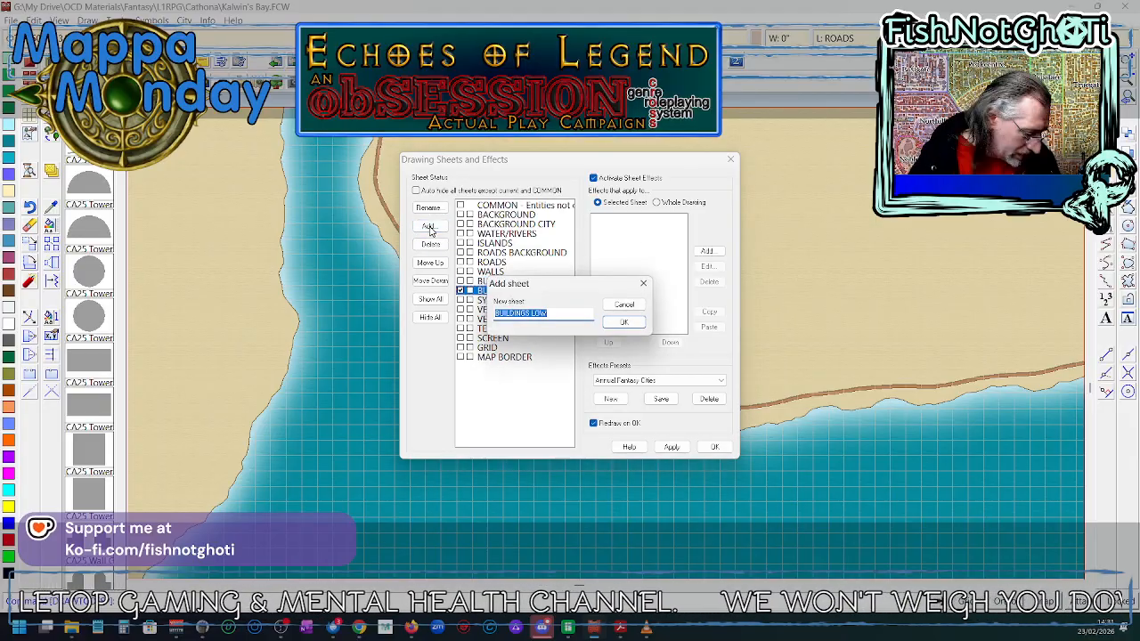
pyautogui.press('End')
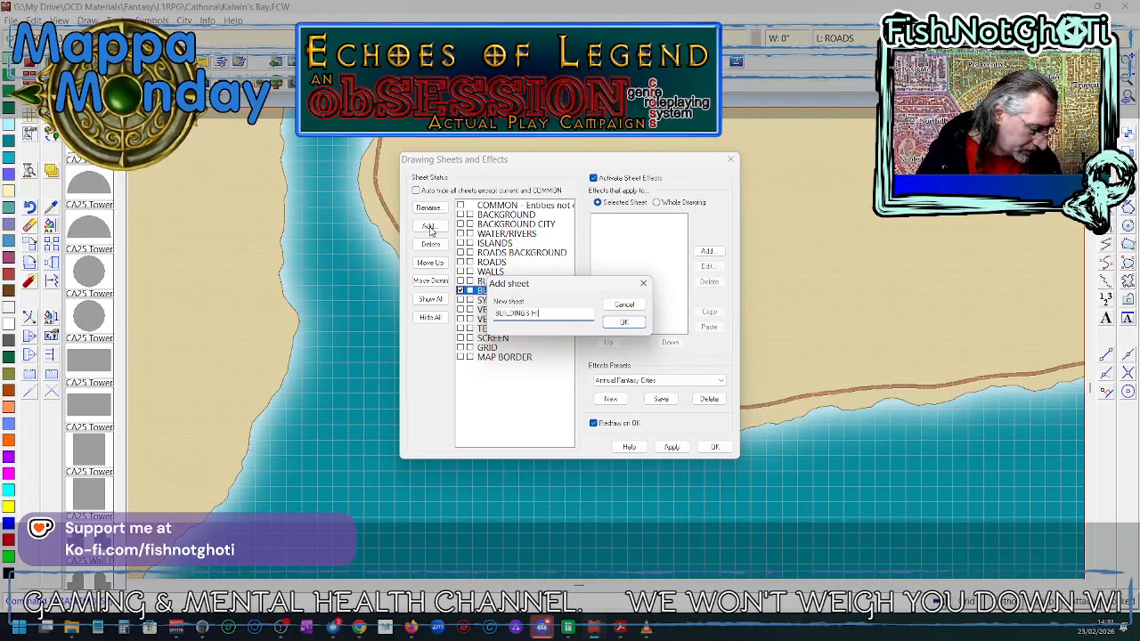
pyautogui.write('HIGH')
pyautogui.press('Return')
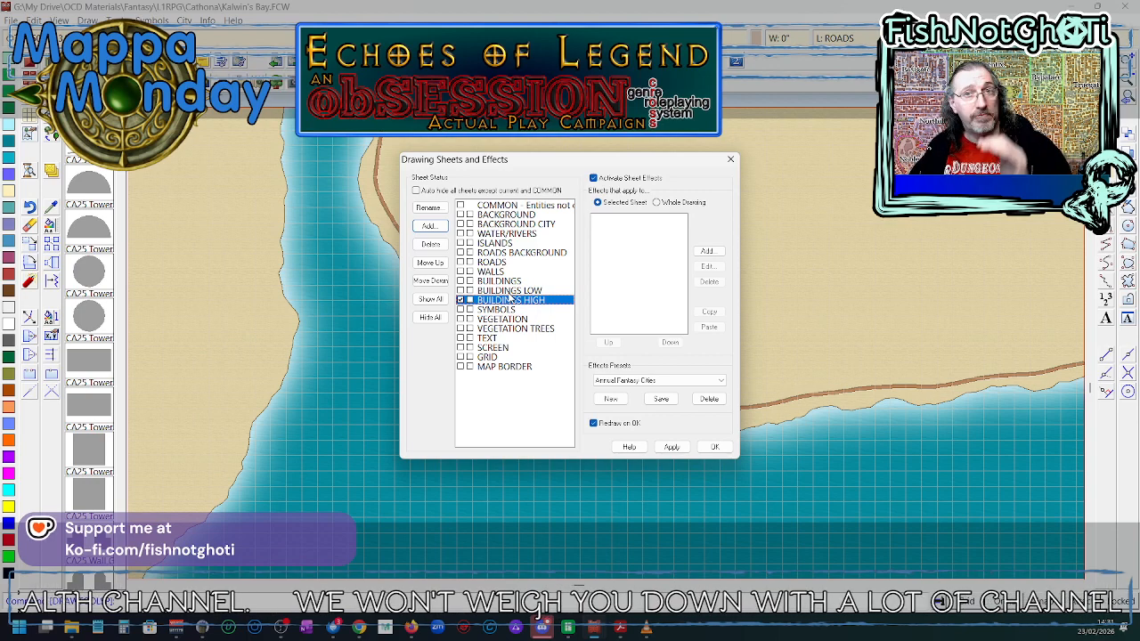
# - Copy all the sheet effects from BUILDINGS, from Bevel through Texturize, onto the BUILDINGS LOW and BUILDINGS HIGH sheets
pyautogui.click(504, 282)
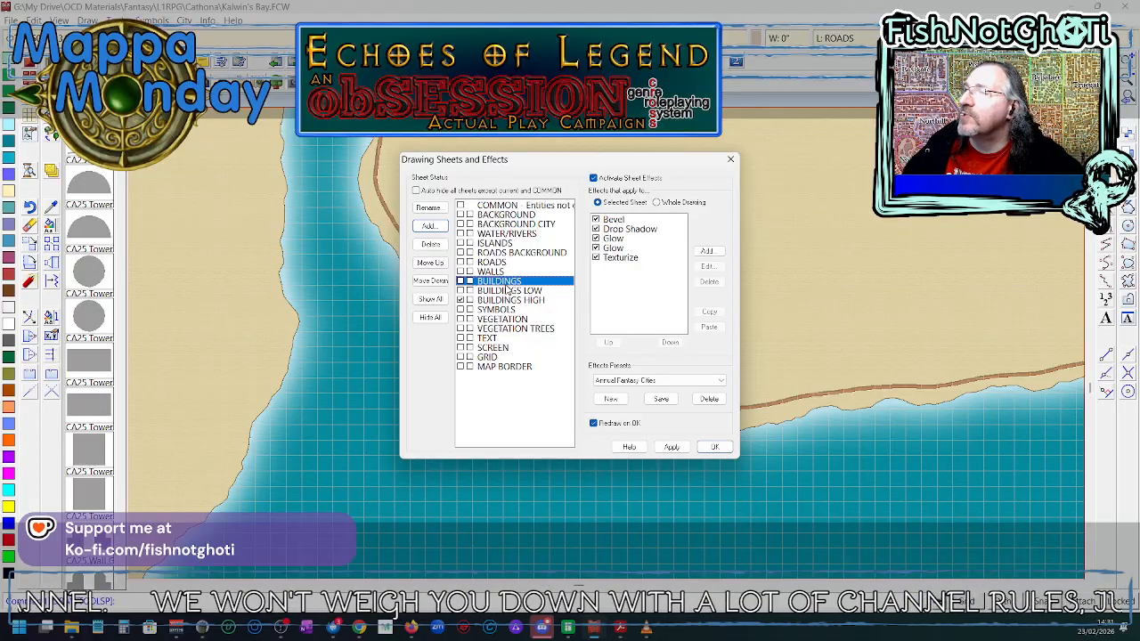
pyautogui.click(612, 259)
pyautogui.keyDown('shift'); pyautogui.click(614, 220); pyautogui.keyUp('shift')
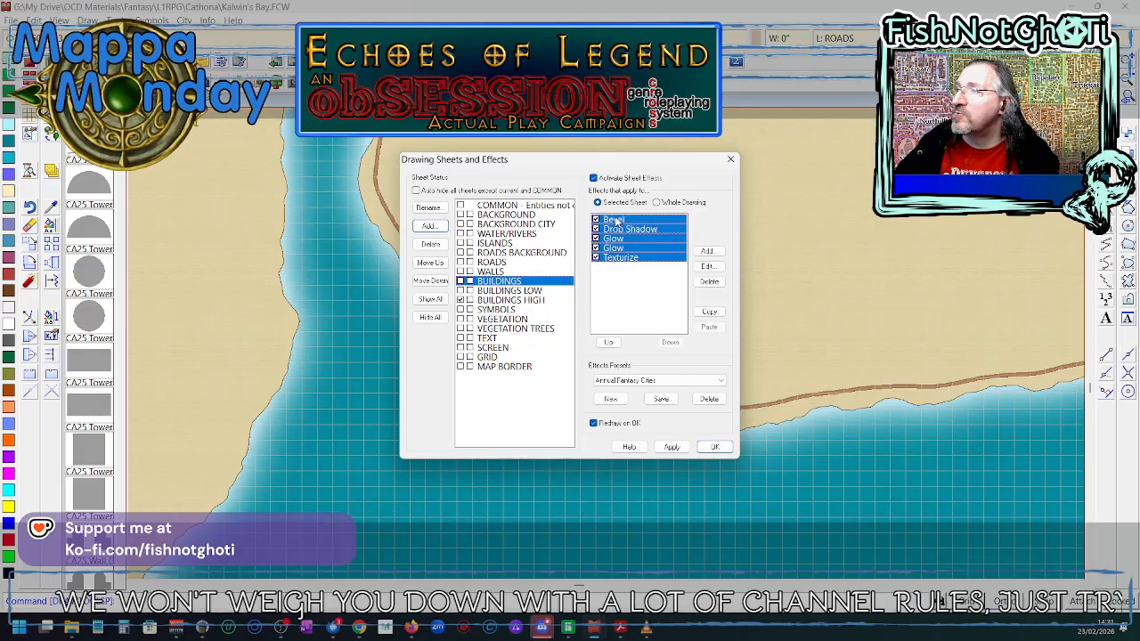
pyautogui.click(710, 311)
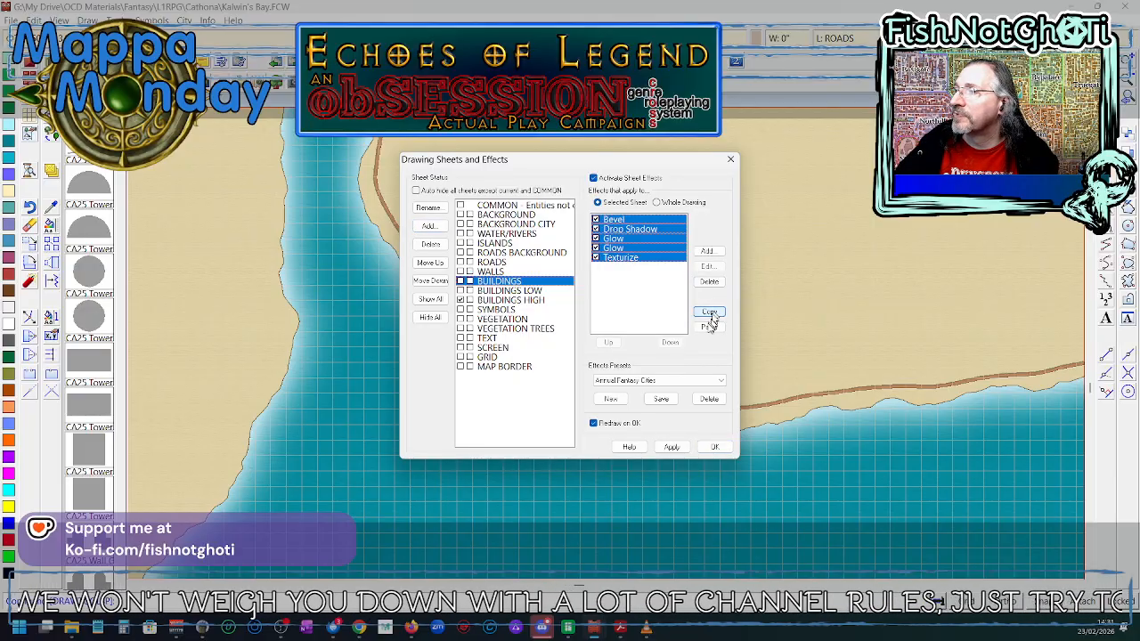
pyautogui.click(508, 292)
pyautogui.click(709, 327)
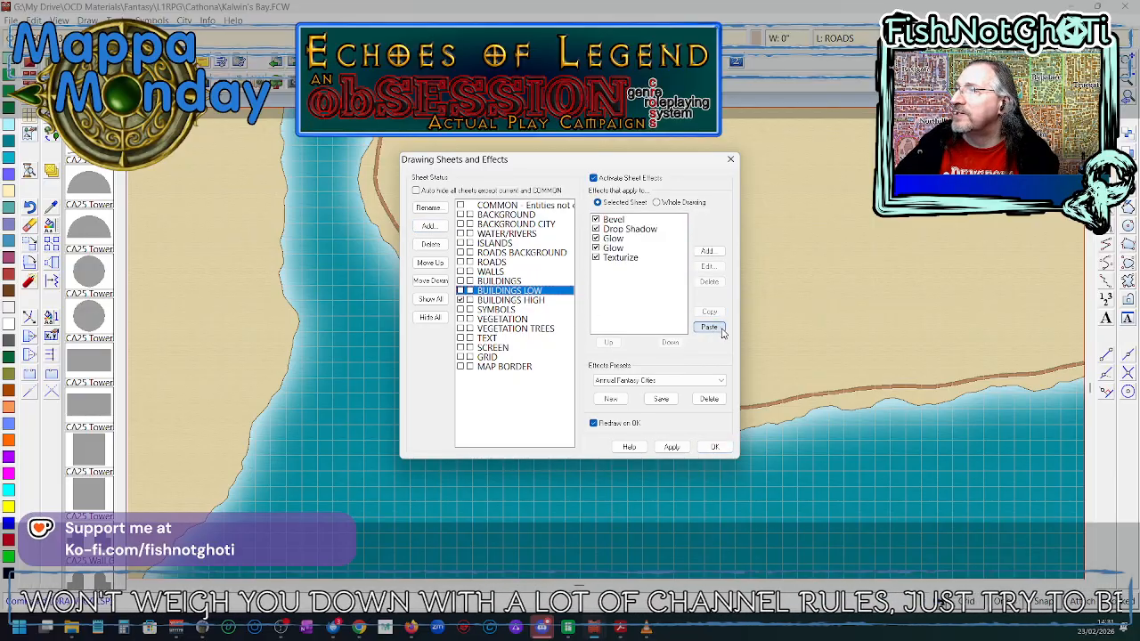
pyautogui.click(511, 301)
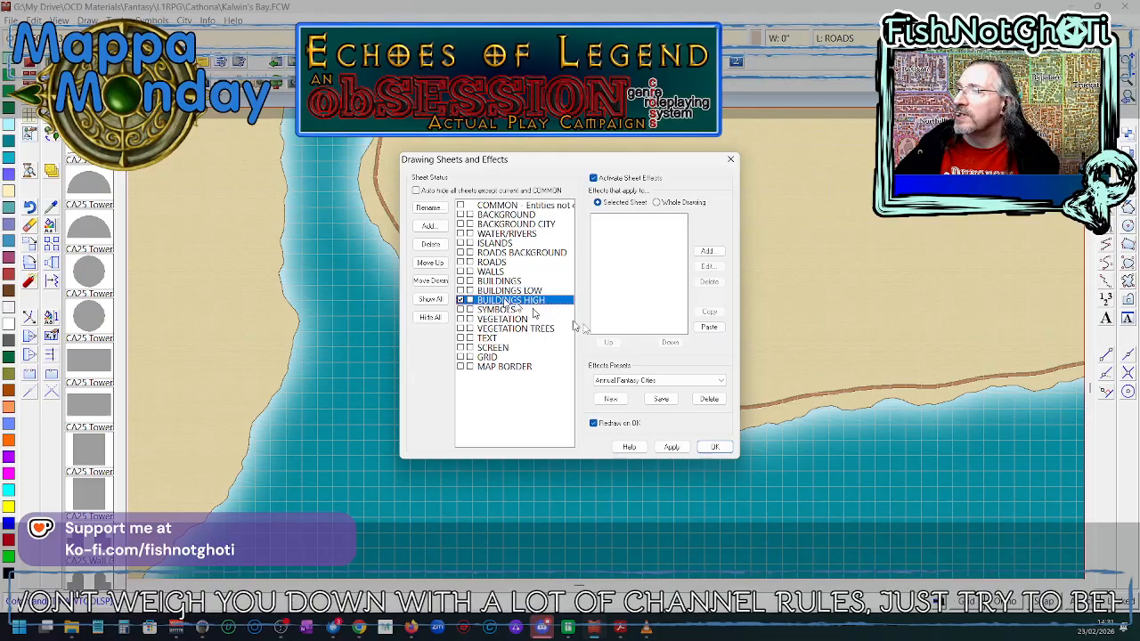
pyautogui.click(709, 327)
# - Set the Drop Shadow effect on the BUILDINGS HIGH sheet to an X and Y offset of 4 map units
pyautogui.click(640, 231)
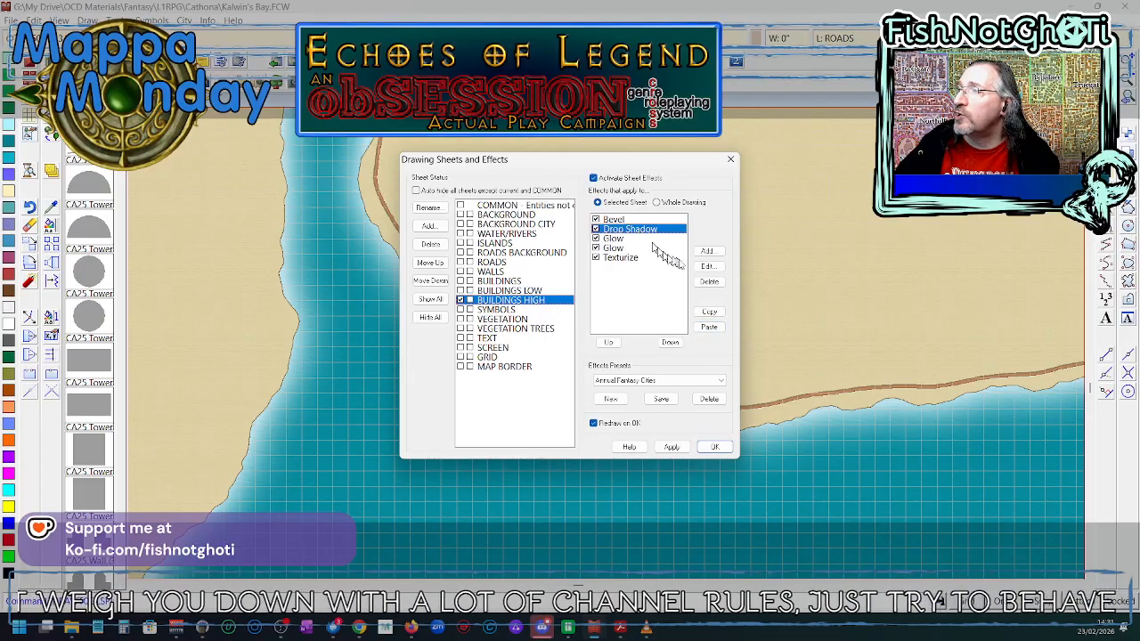
pyautogui.click(707, 267)
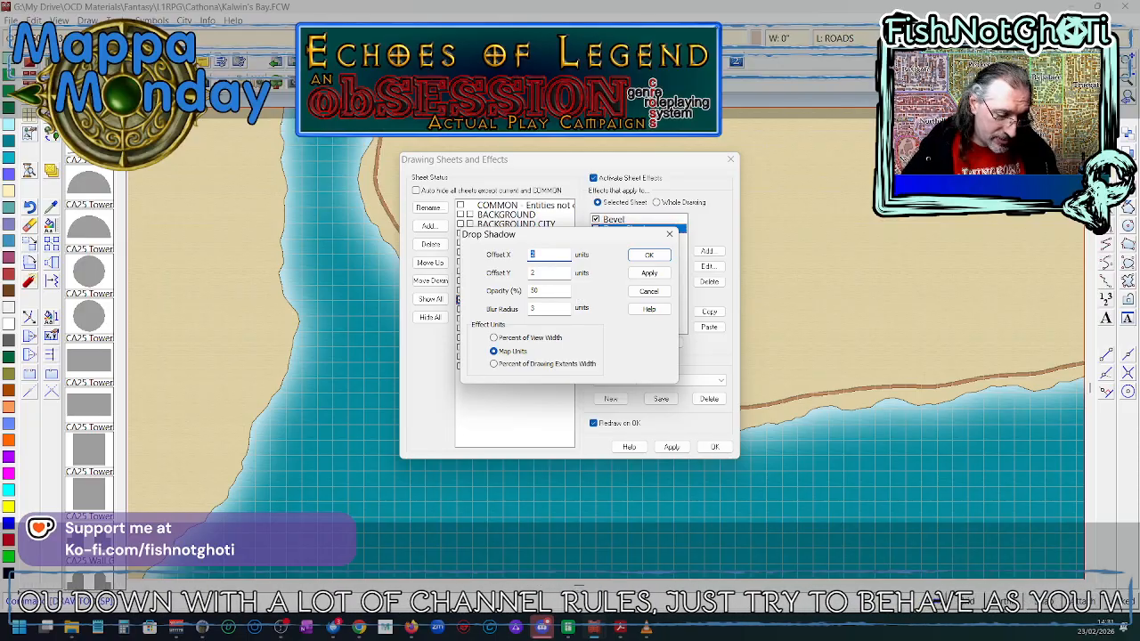
pyautogui.write('4')
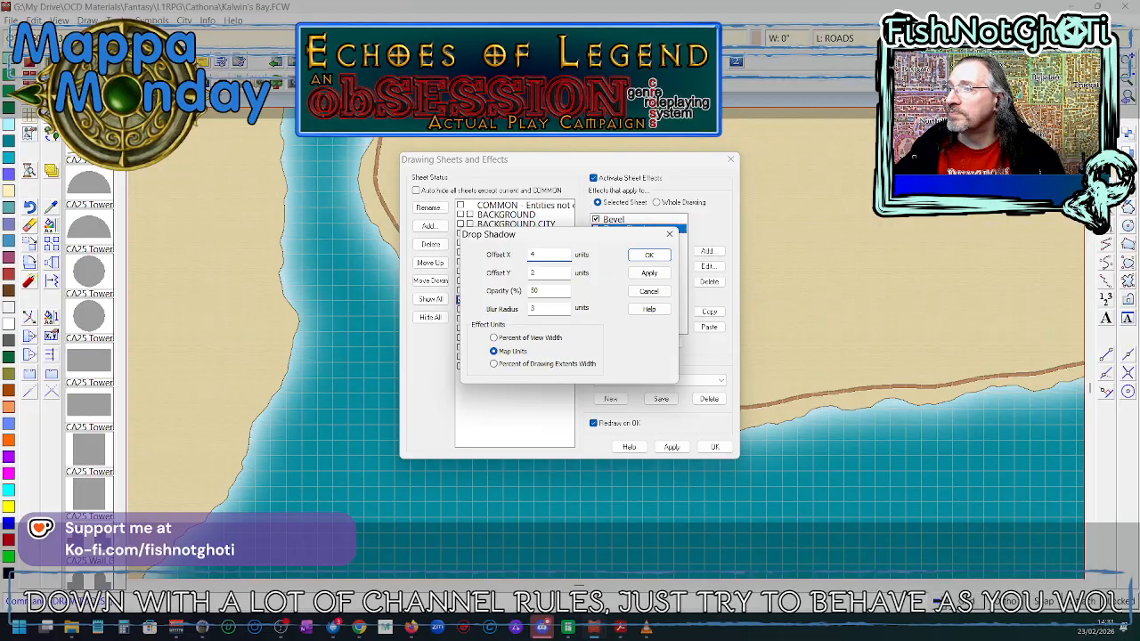
pyautogui.click(536, 272)
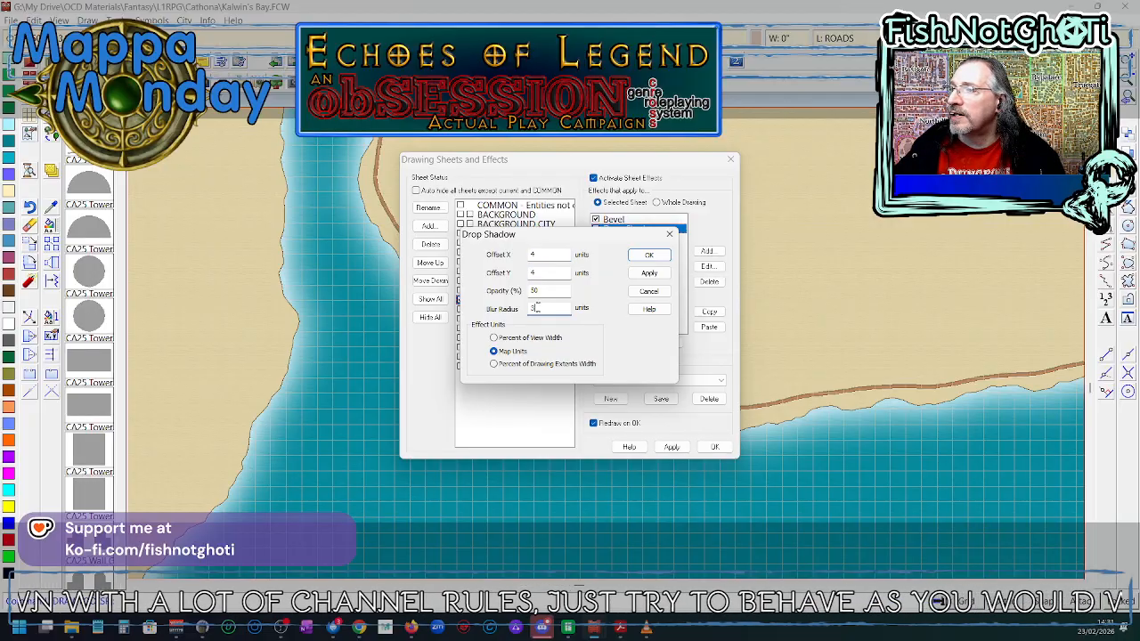
pyautogui.click(649, 254)
# - Set the BUILDINGS LOW sheet's Drop Shadow offsets to 1 unit in X and Y and apply the sheet effects
pyautogui.click(521, 290)
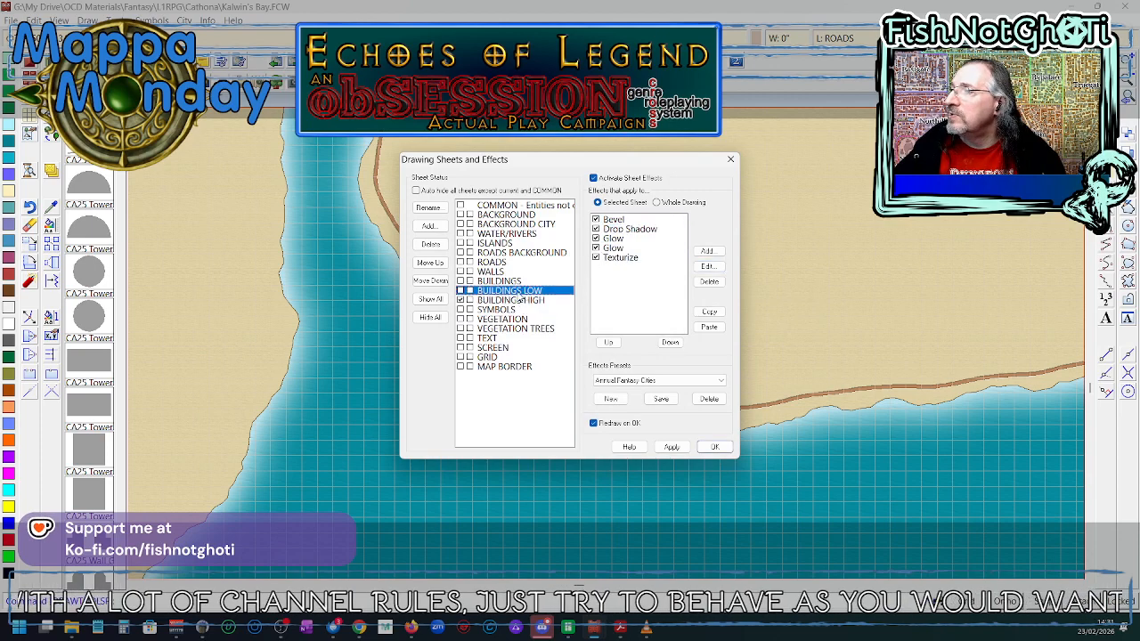
pyautogui.click(630, 229)
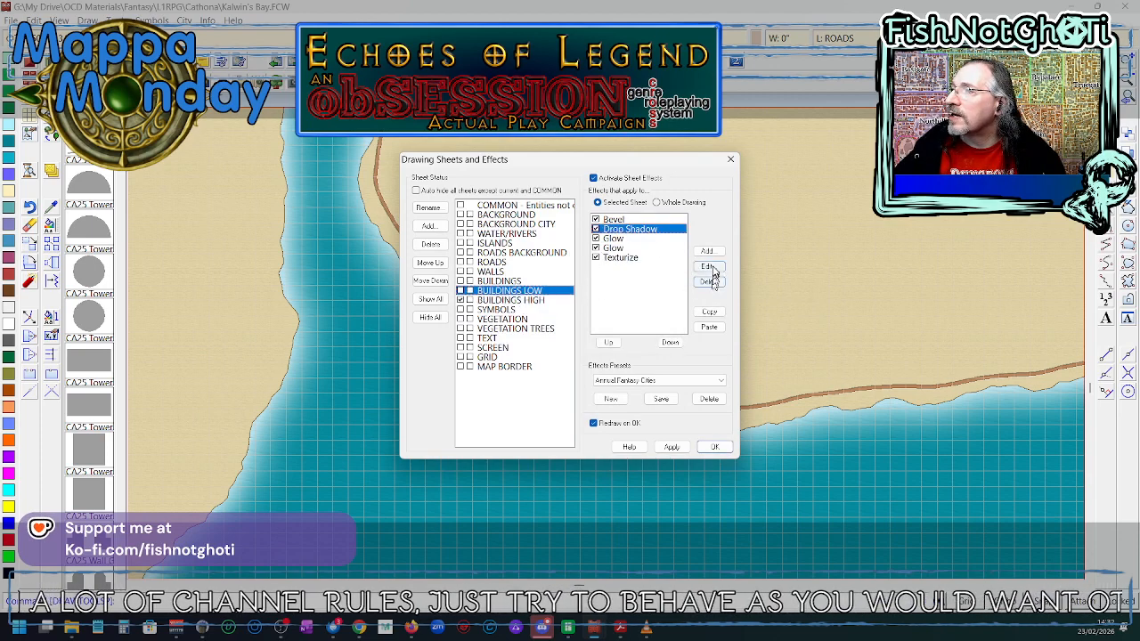
pyautogui.click(707, 266)
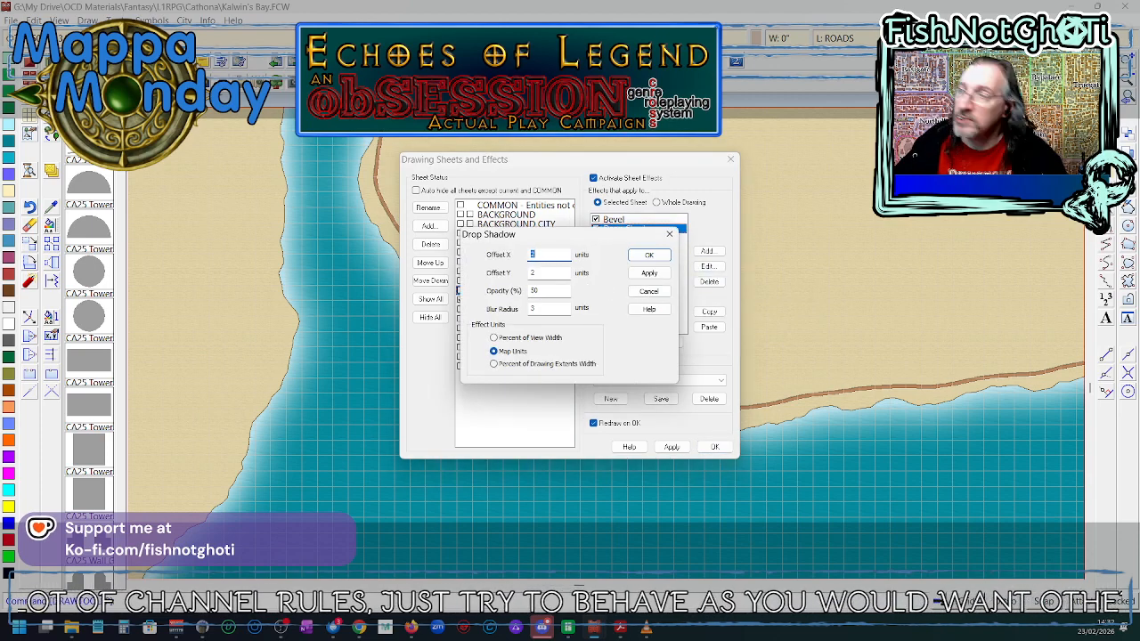
pyautogui.write('1')
pyautogui.click(533, 272)
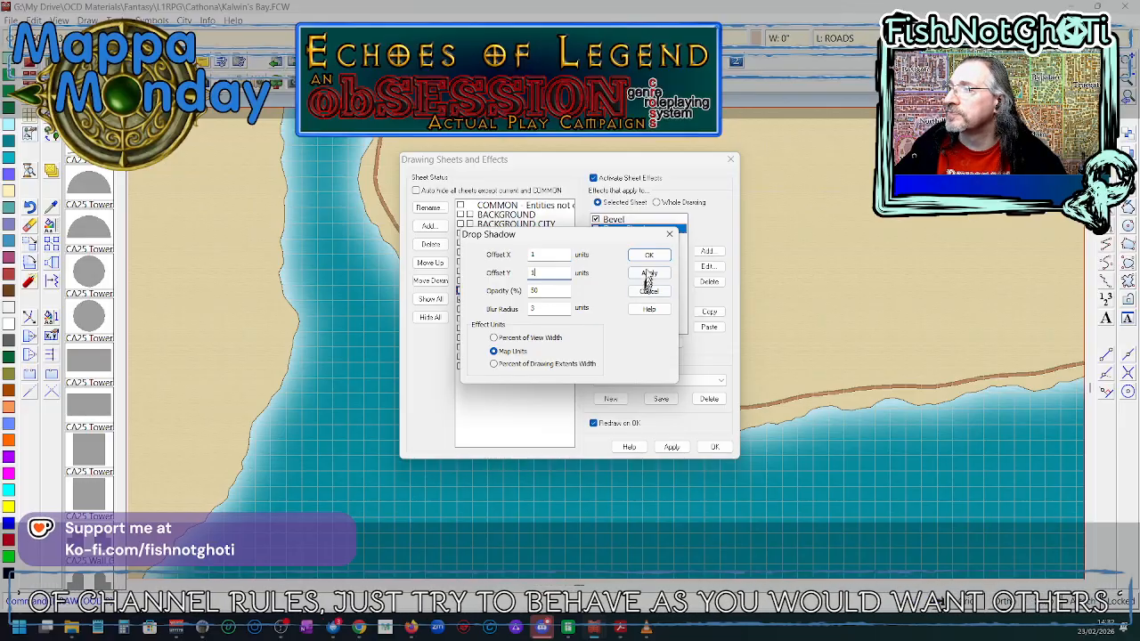
pyautogui.click(648, 254)
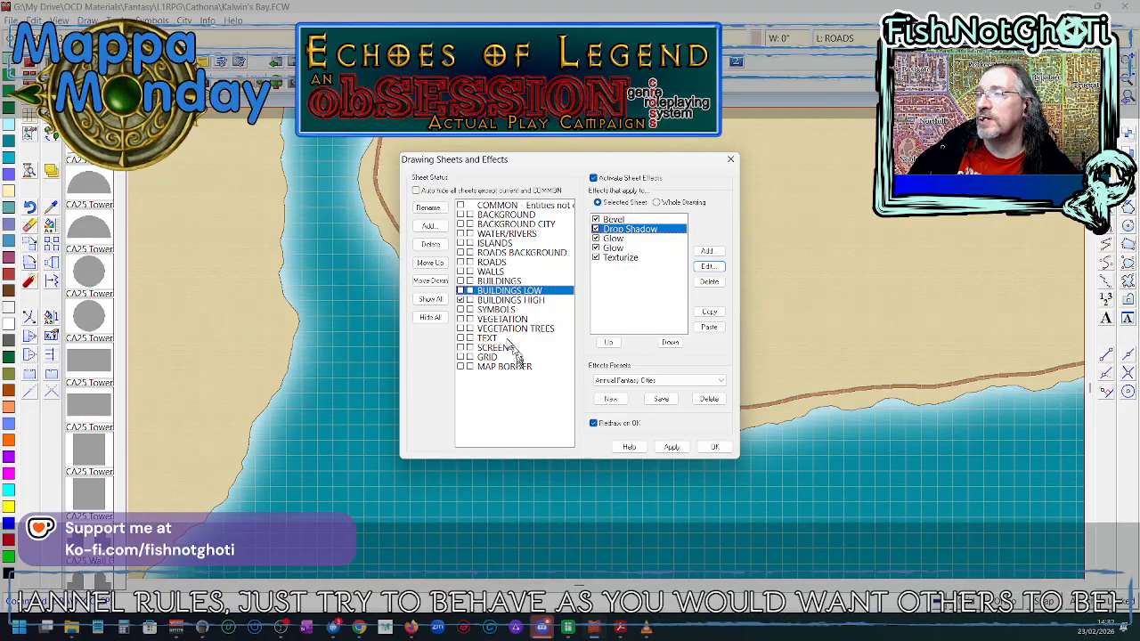
pyautogui.click(715, 447)
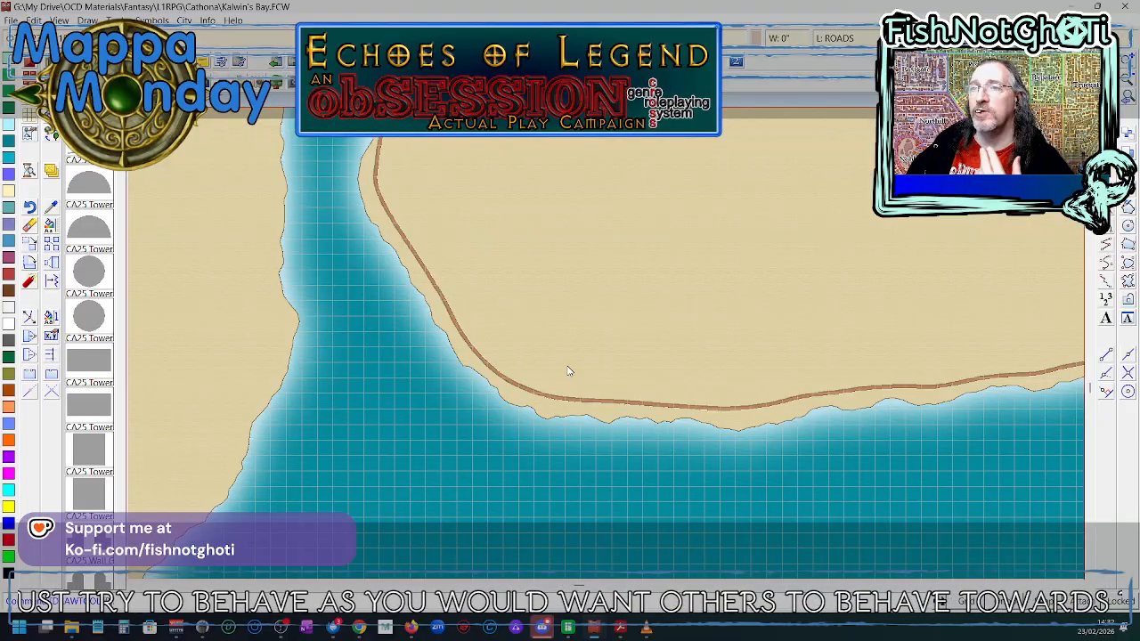
pyautogui.rightClick(97, 278)
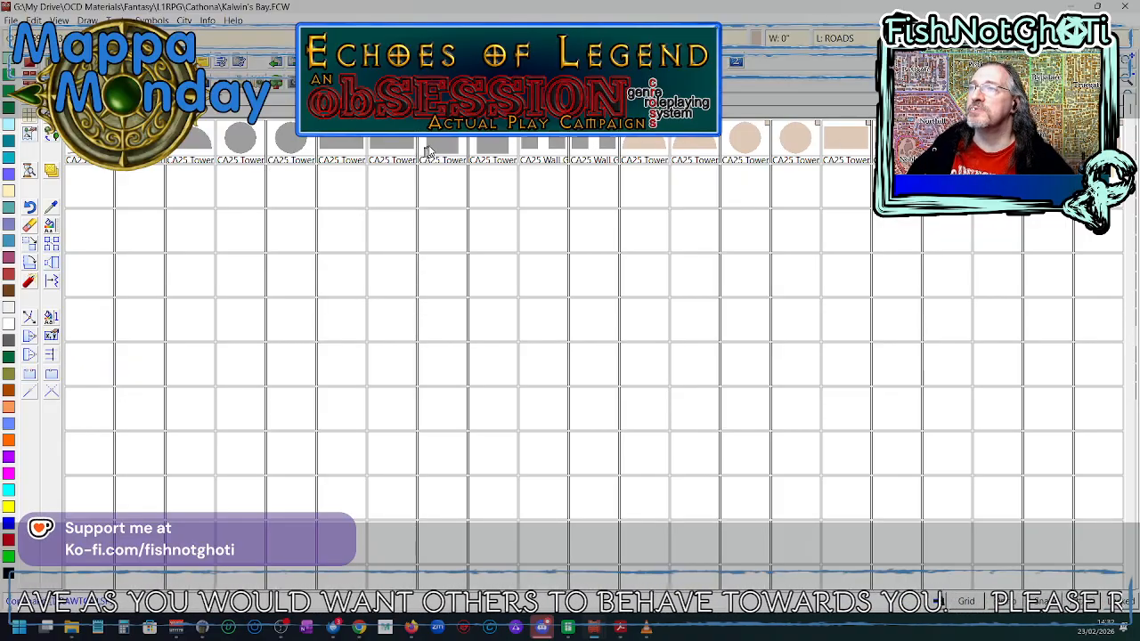
pyautogui.click(431, 148)
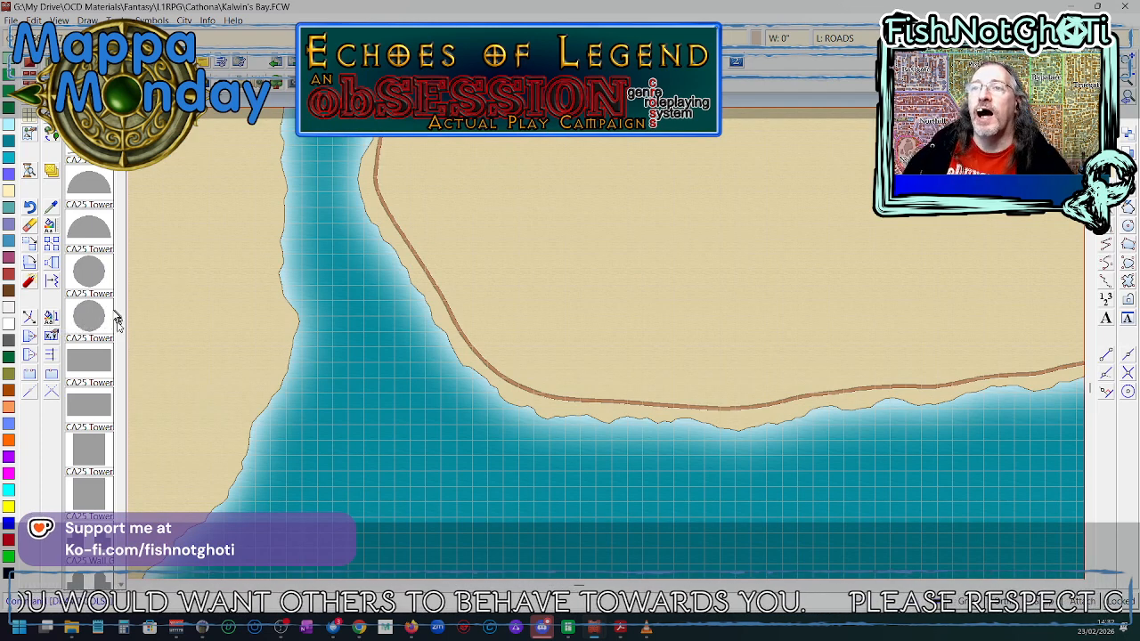
pyautogui.scroll(-2, 110, 310)
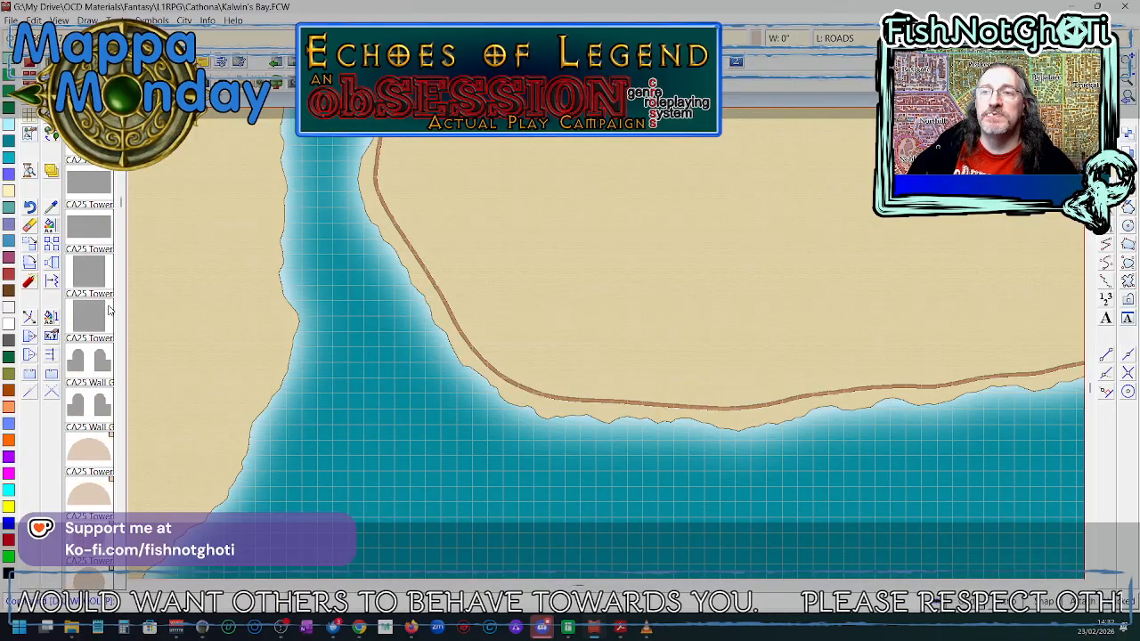
pyautogui.scroll(2, 109, 310)
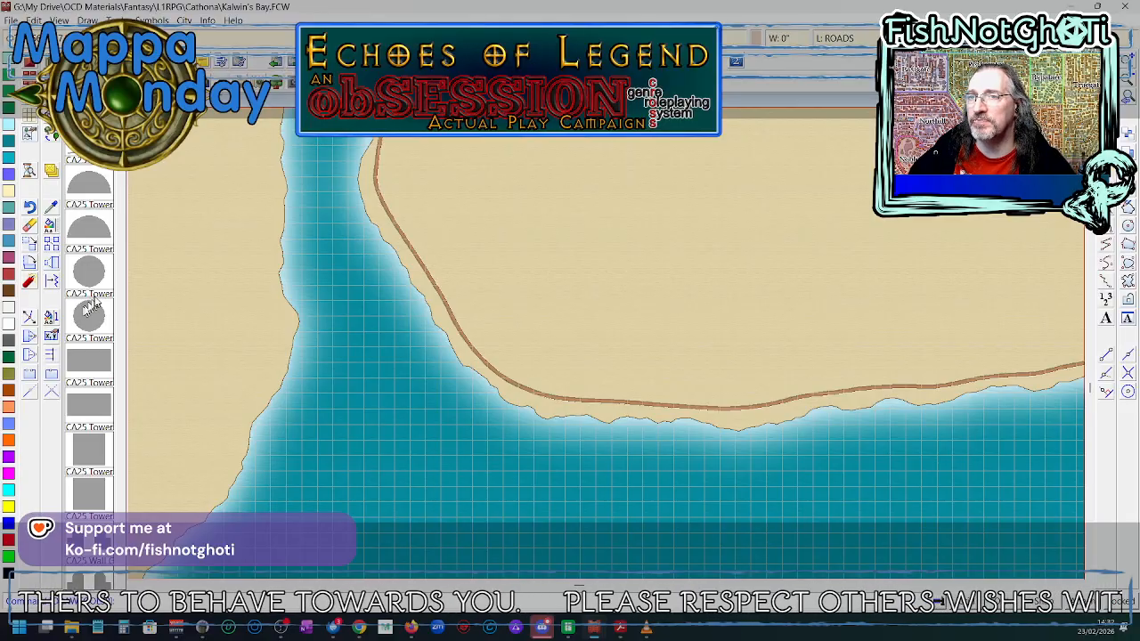
pyautogui.click(100, 299)
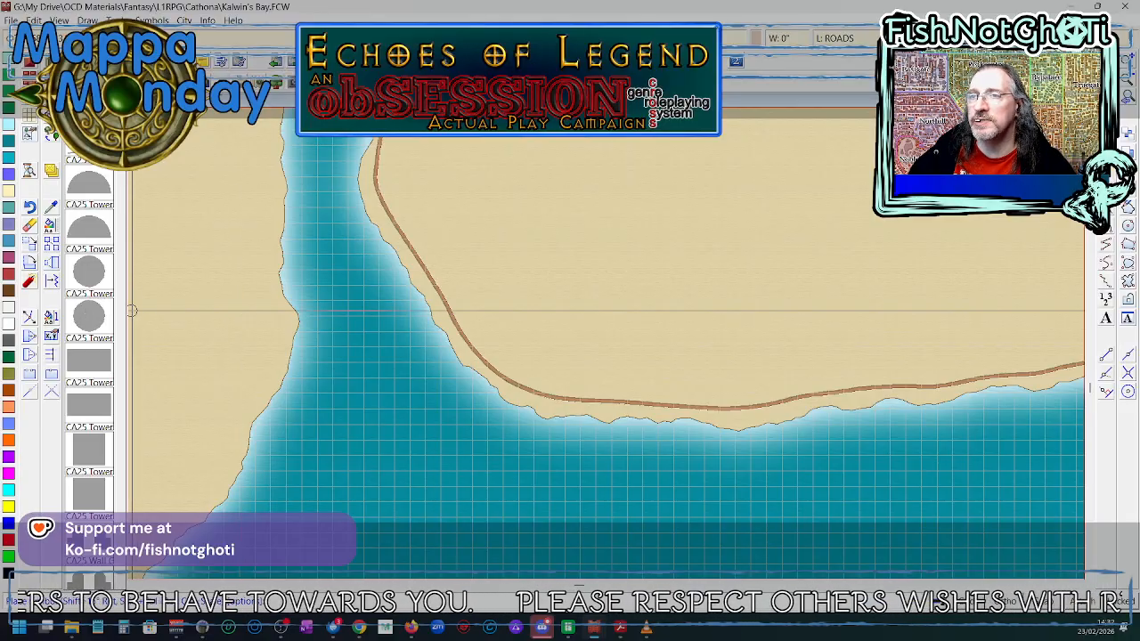
pyautogui.click(307, 312)
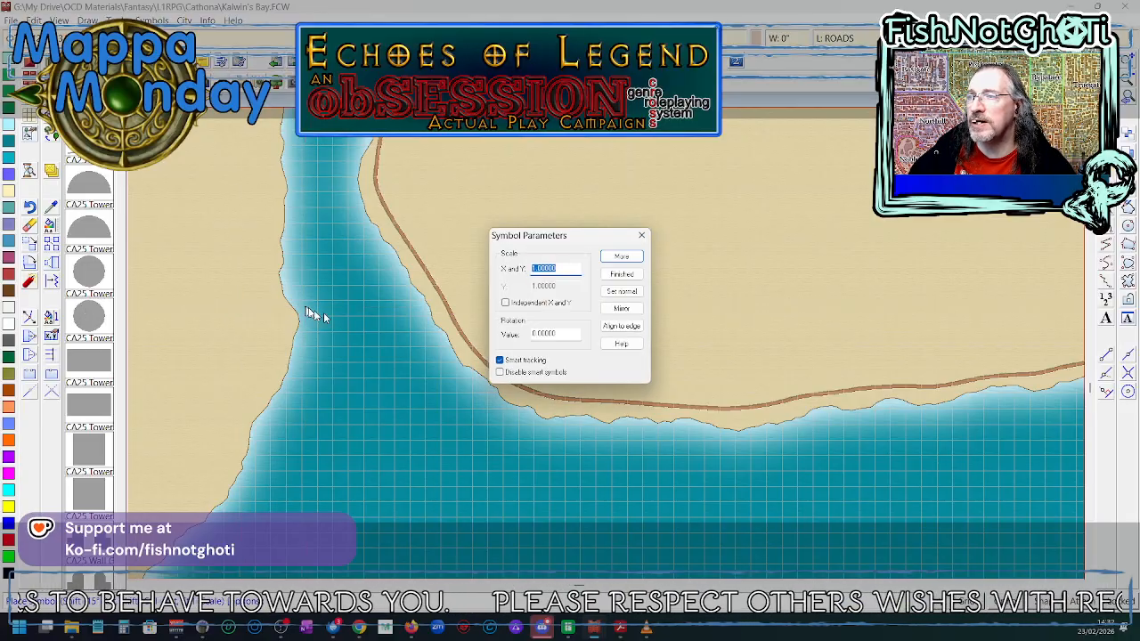
pyautogui.click(621, 275)
# - Place four round grey tower symbols along the coastal bend, spaced out between the road and the shoreline
pyautogui.click(89, 319)
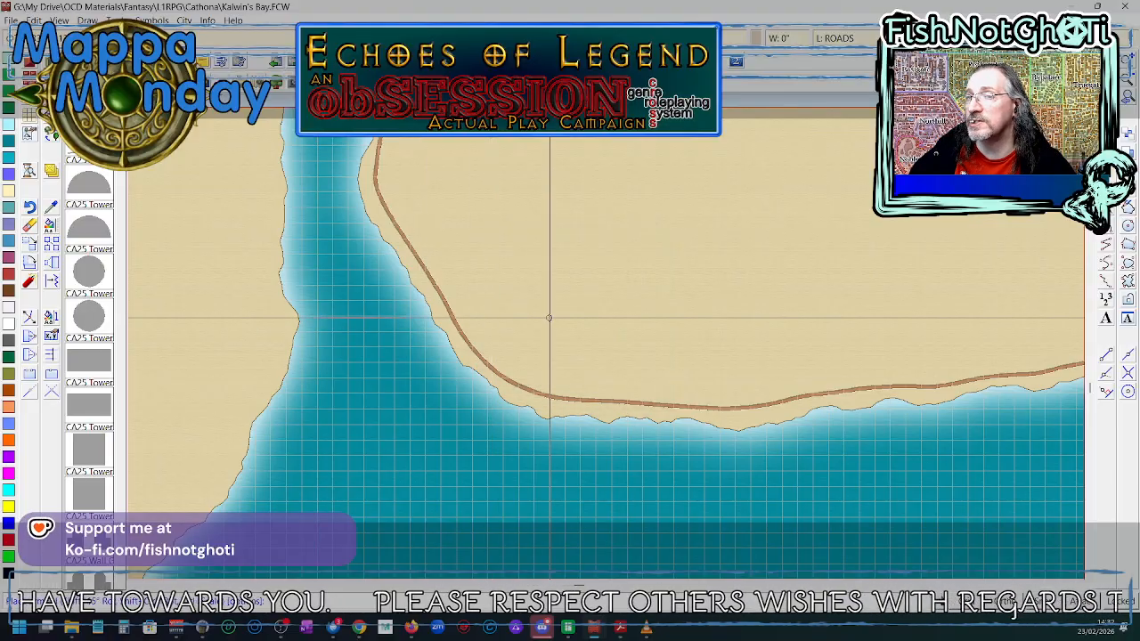
pyautogui.scroll(-1, 505, 318)
pyautogui.scroll(2, 504, 318)
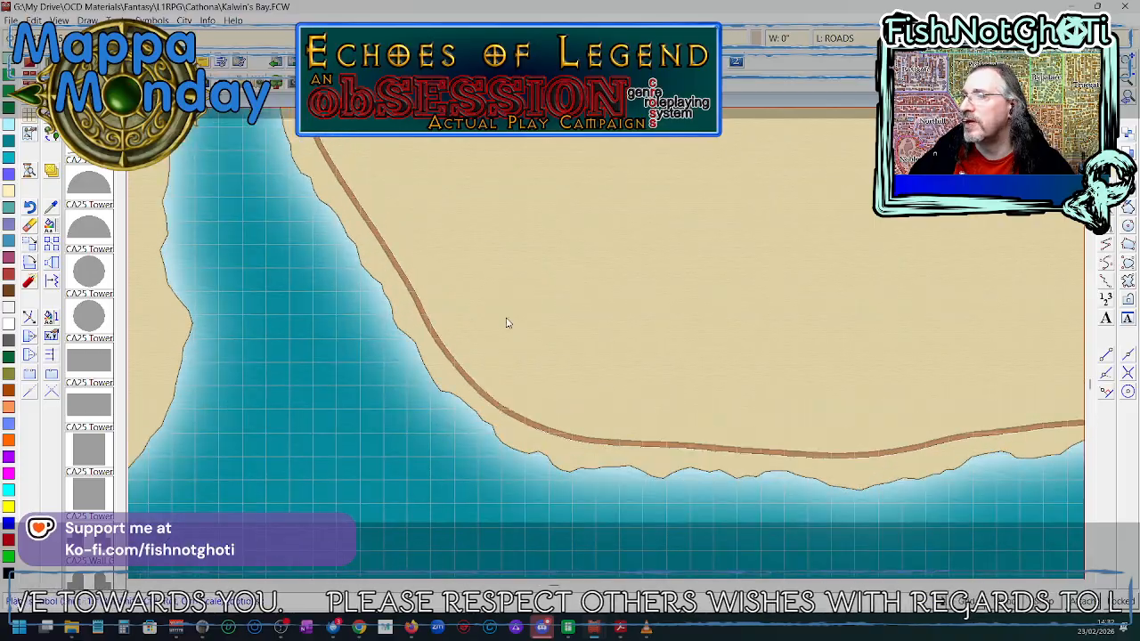
pyautogui.scroll(-1, 535, 312)
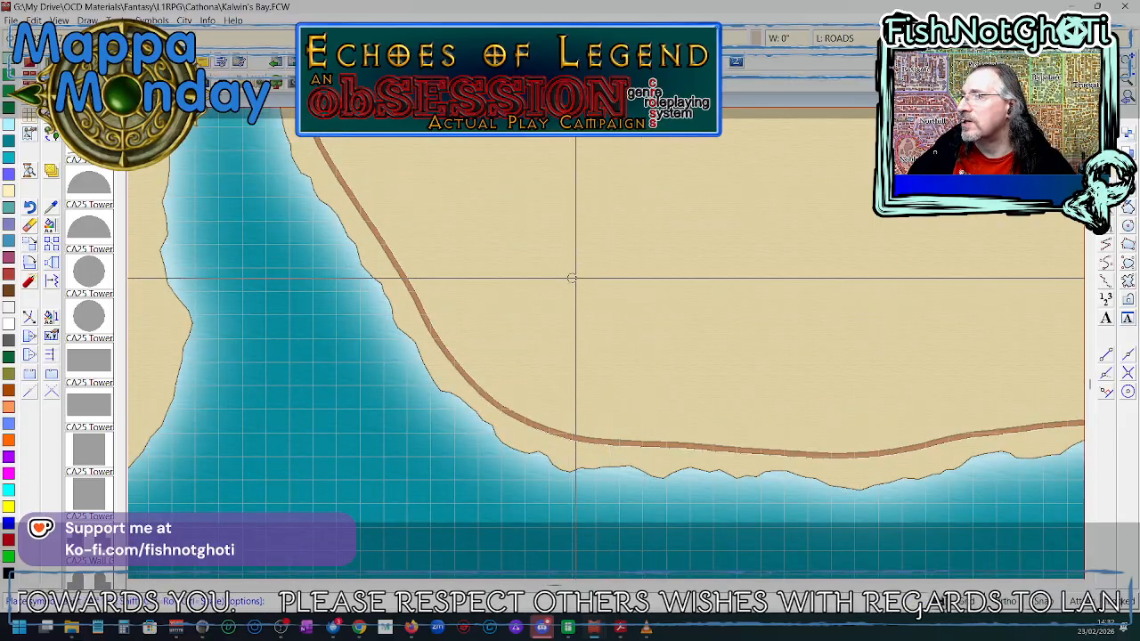
pyautogui.scroll(1, 567, 306)
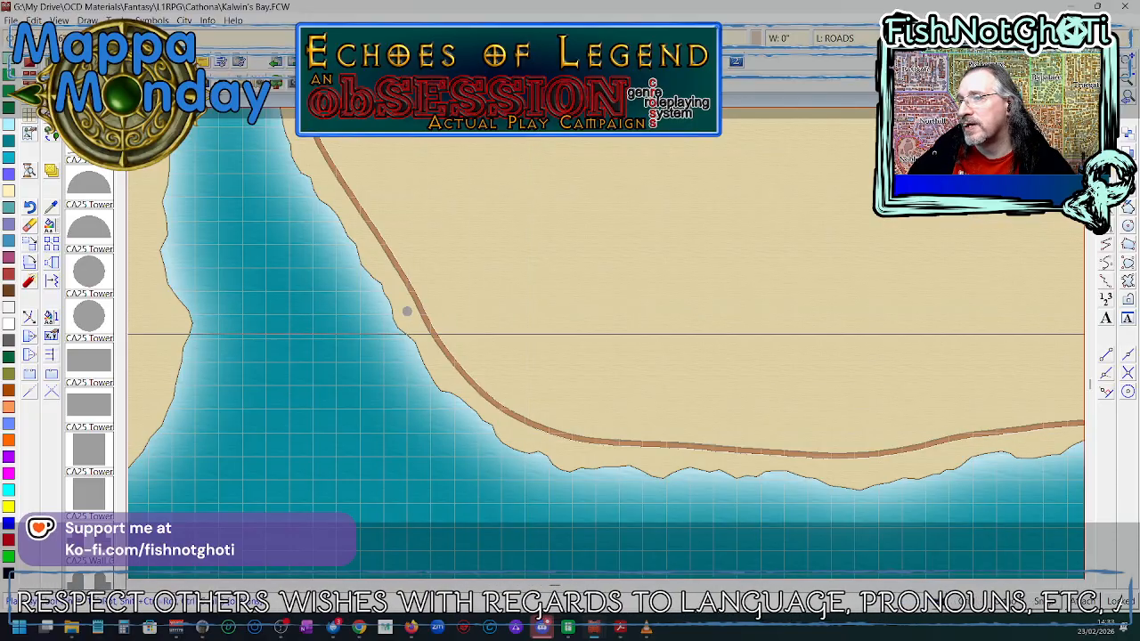
pyautogui.click(446, 380)
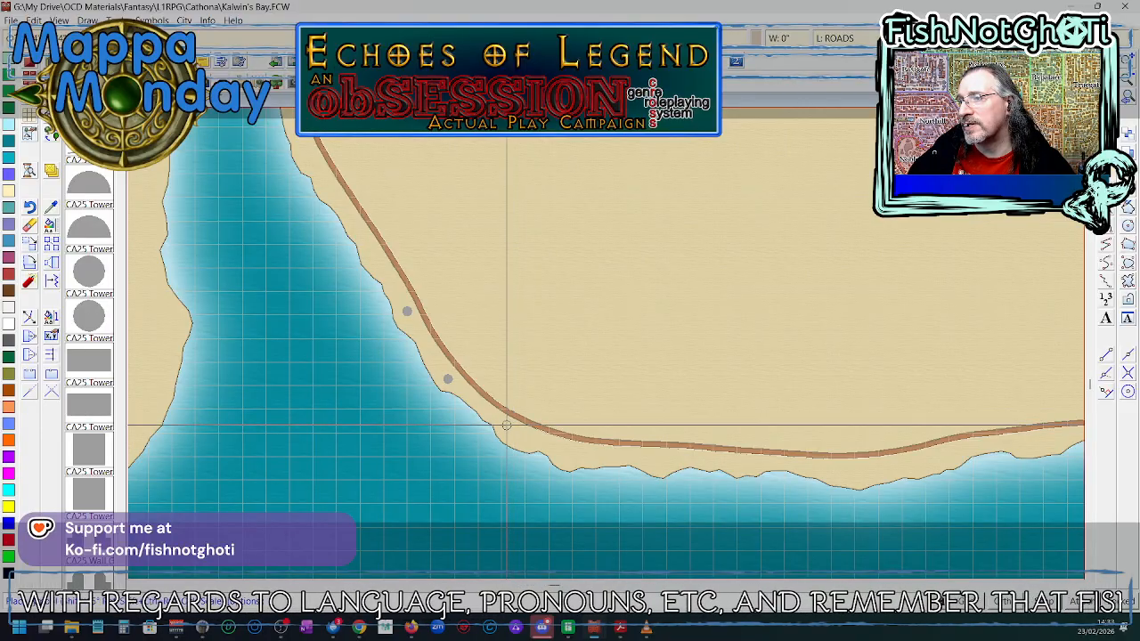
pyautogui.click(508, 426)
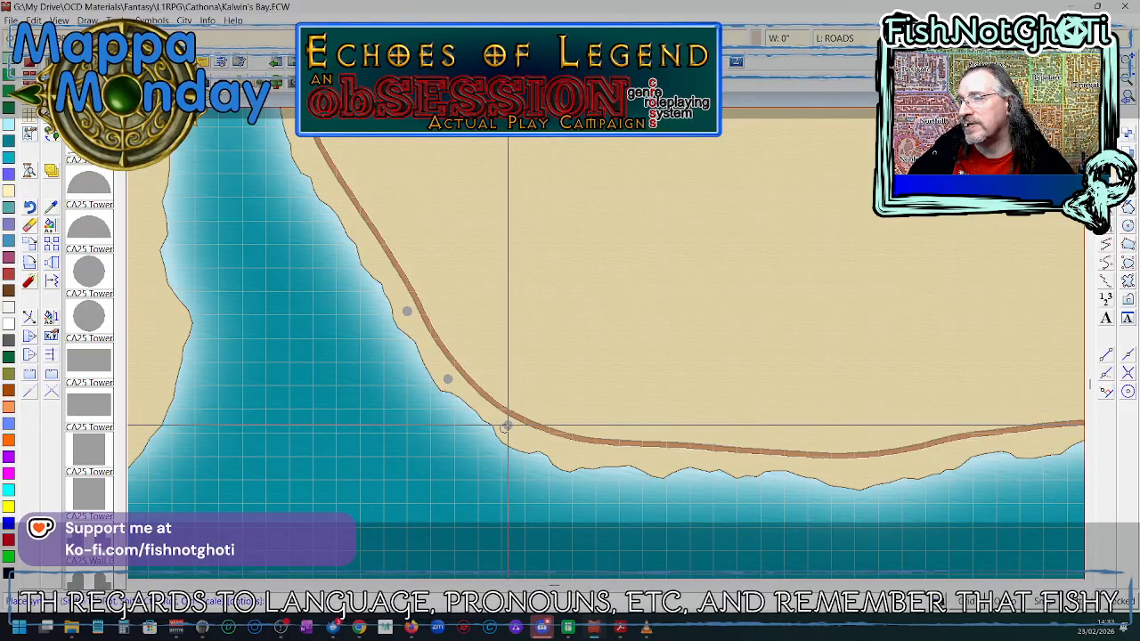
pyautogui.click(573, 449)
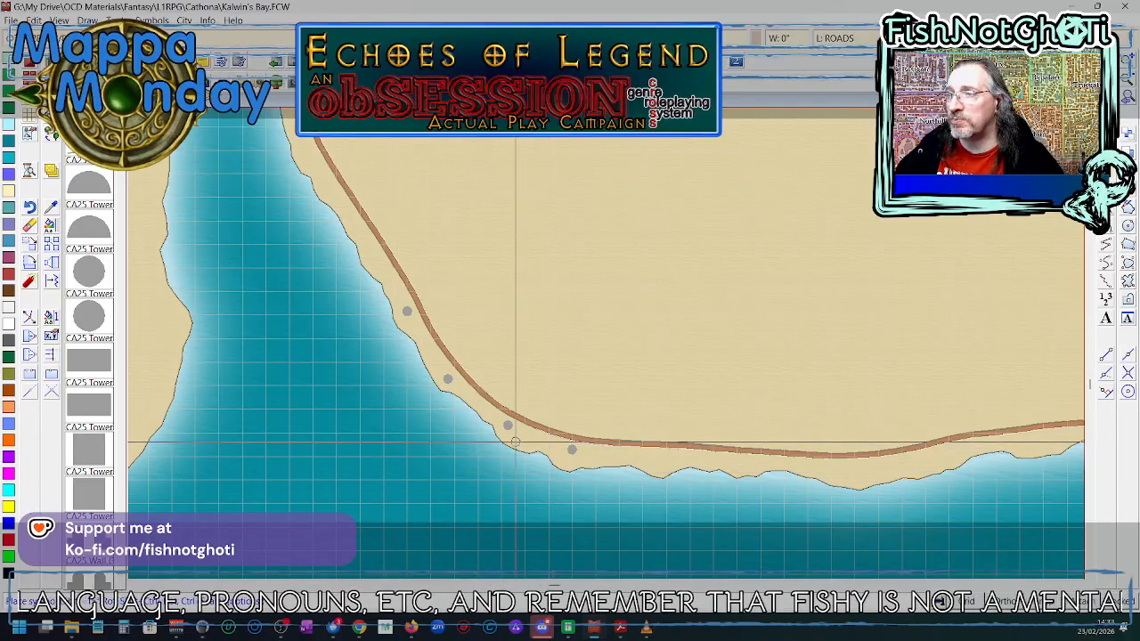
pyautogui.rightClick(581, 463)
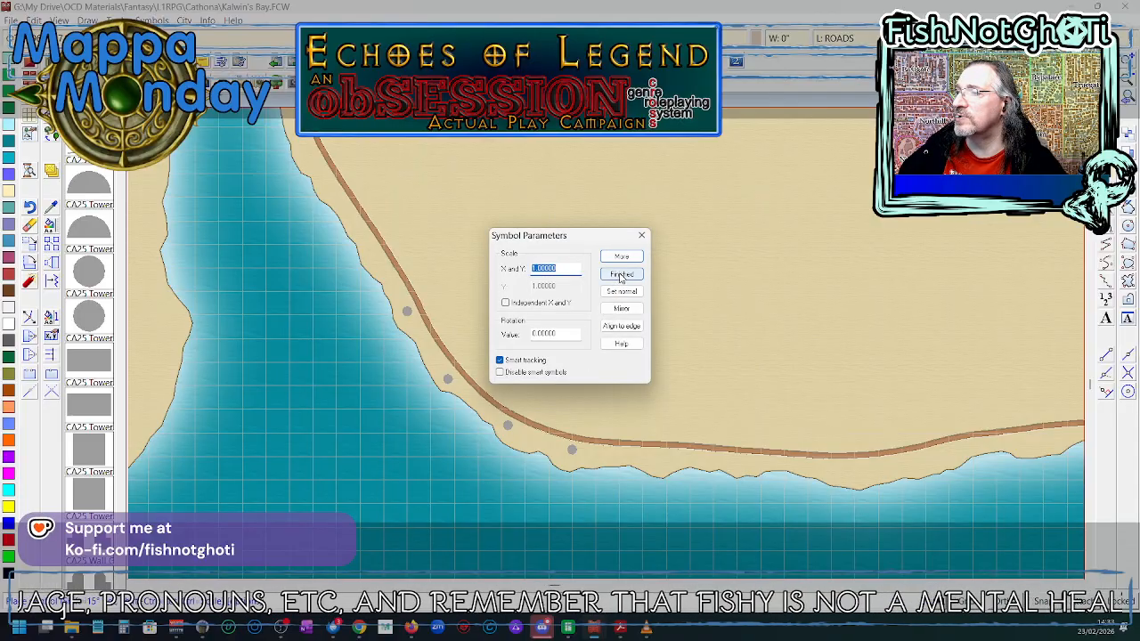
pyautogui.click(621, 276)
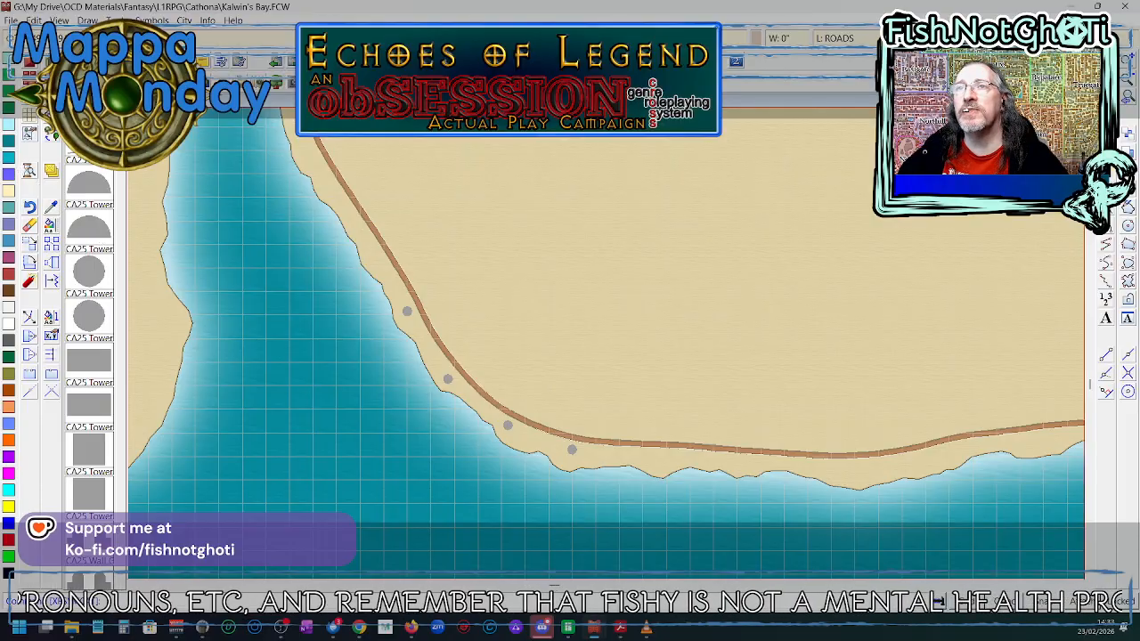
# - Show the advanced settings of the City Wall 10' drawing tool, declining to save settings for the previously selected road tool
pyautogui.rightClick(52, 99)
pyautogui.click(726, 138)
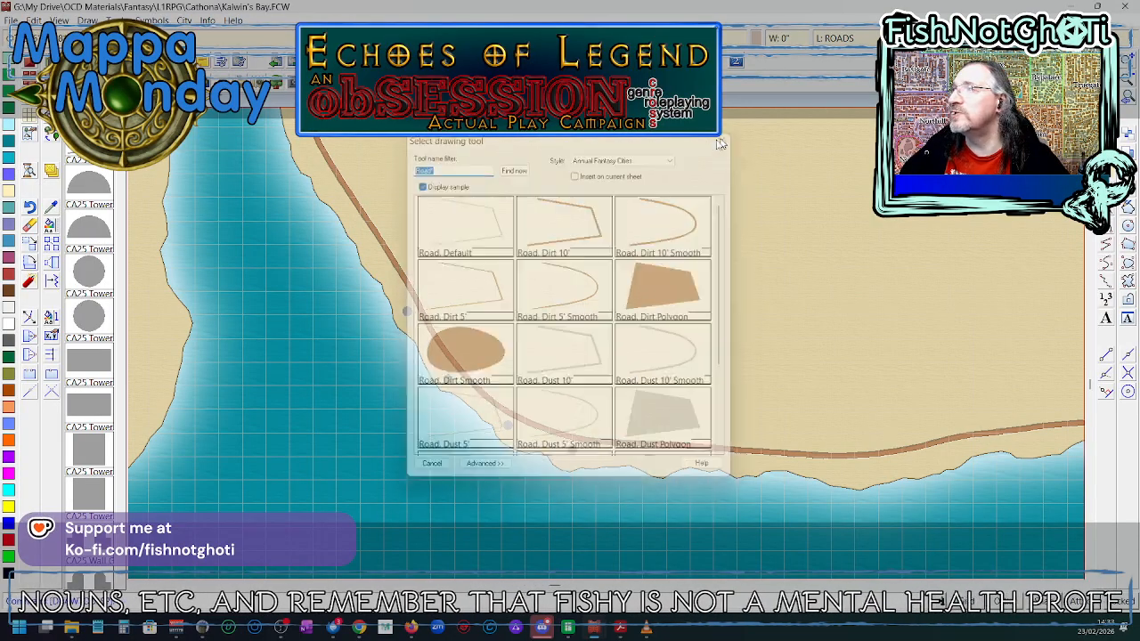
pyautogui.click(29, 135)
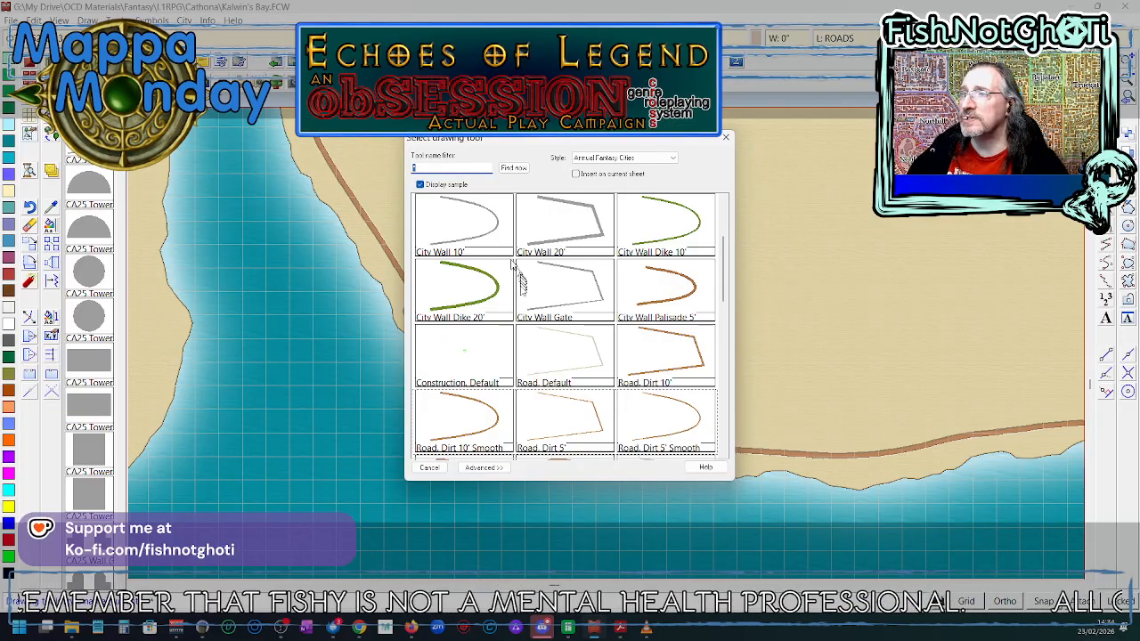
pyautogui.click(485, 467)
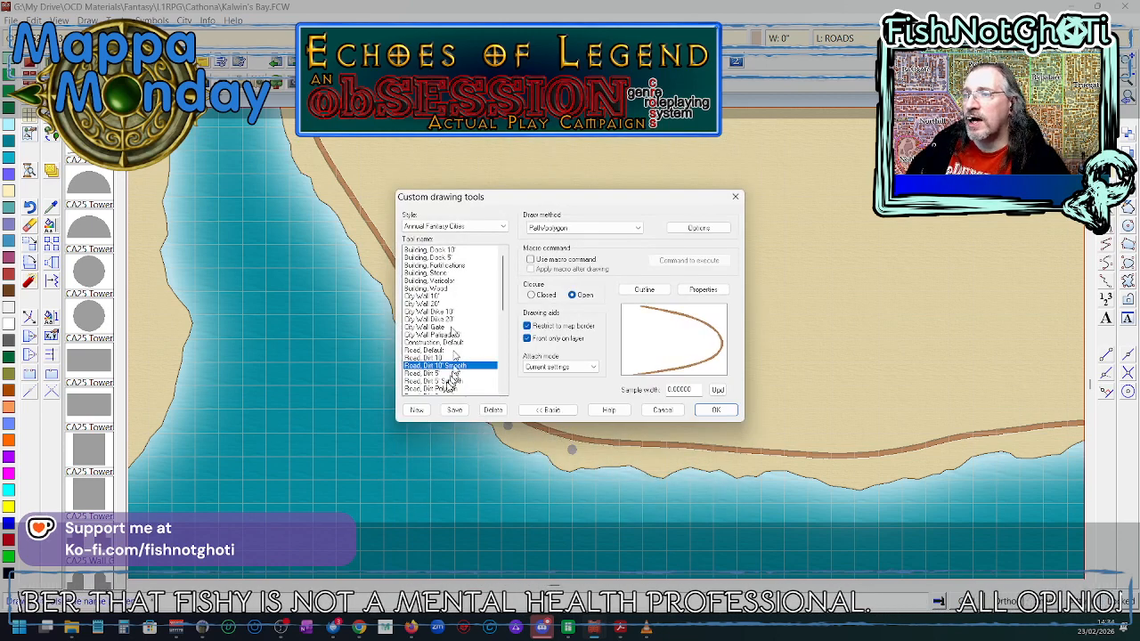
pyautogui.scroll(-1, 457, 342)
pyautogui.scroll(1, 457, 341)
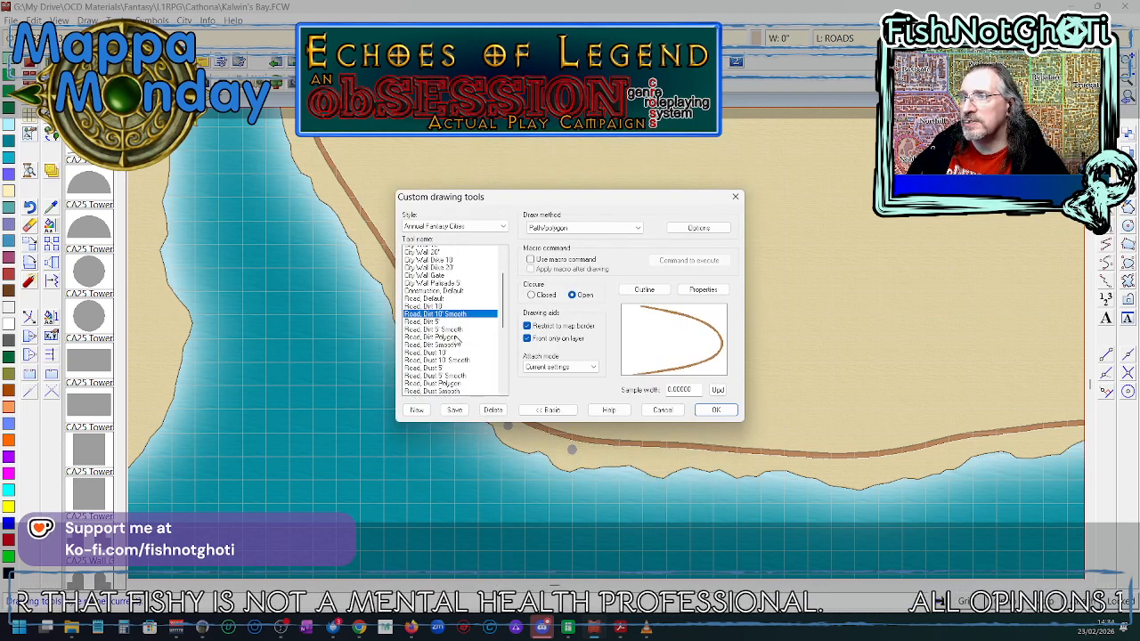
pyautogui.click(433, 299)
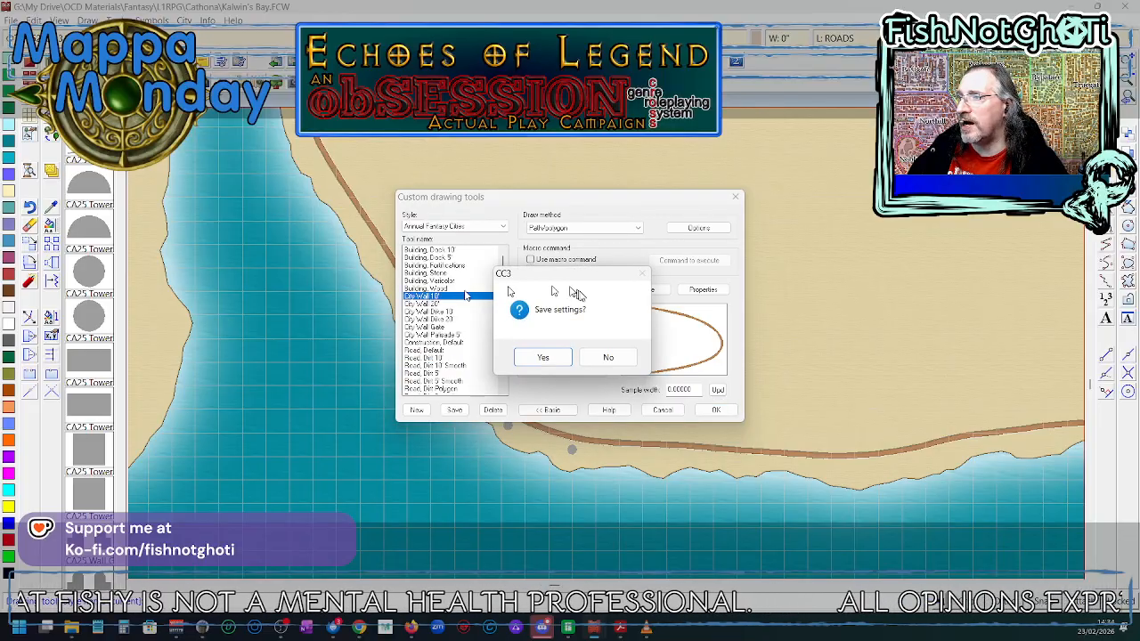
pyautogui.click(608, 358)
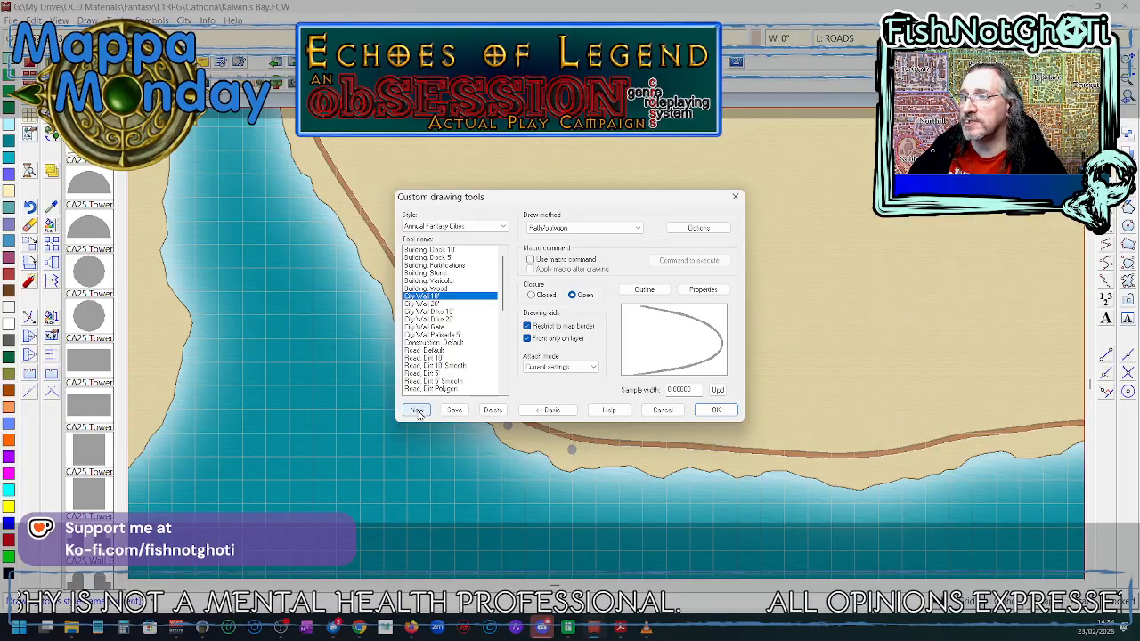
# - Save a copy of the City Wall 10' drawing tool as a new tool named City Wall 10' Straight
pyautogui.click(455, 410)
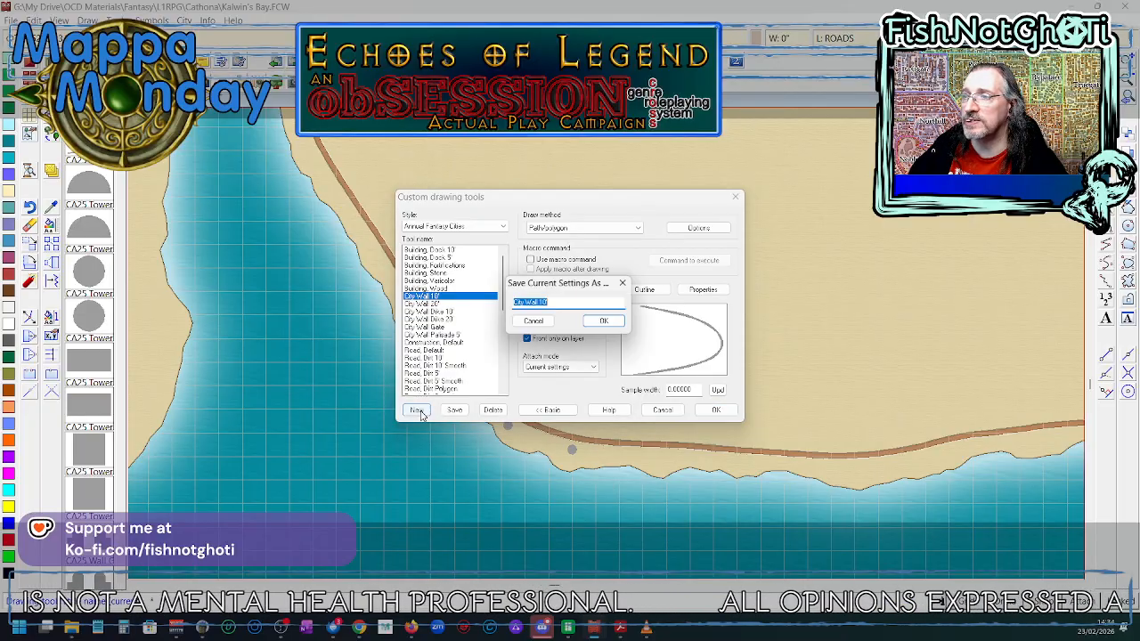
pyautogui.write('U')
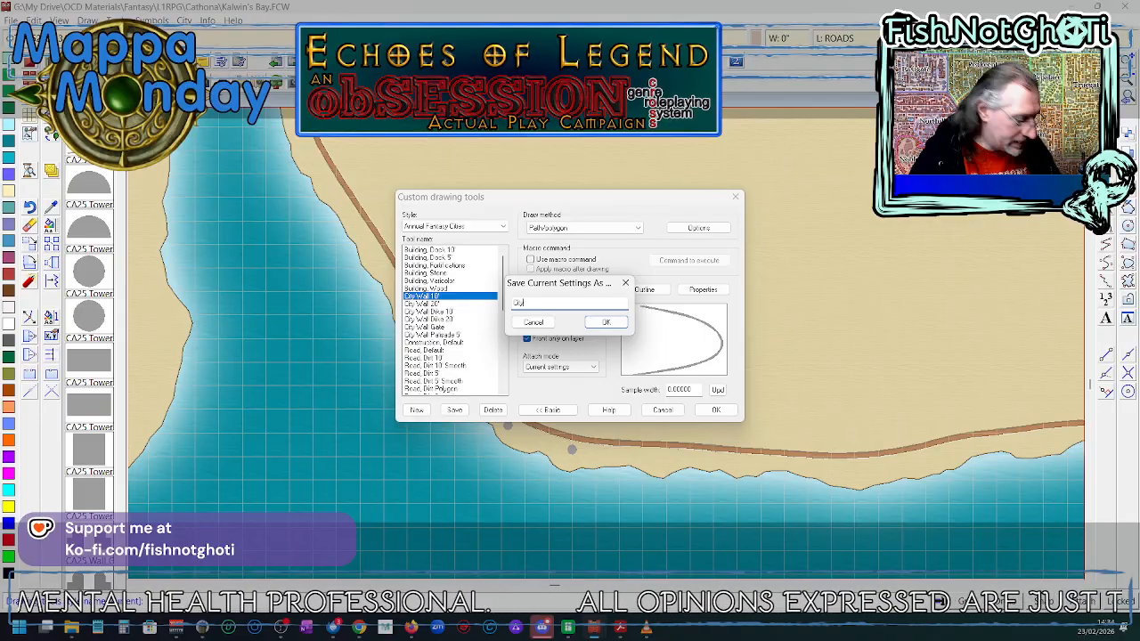
pyautogui.write('1')
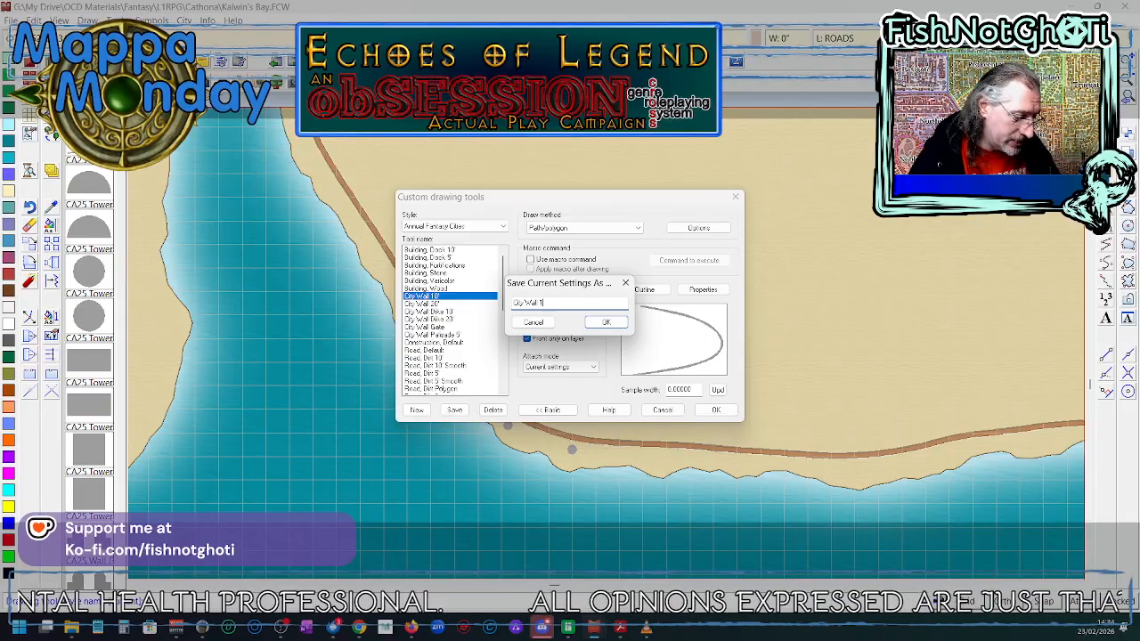
pyautogui.write("0' Stra")
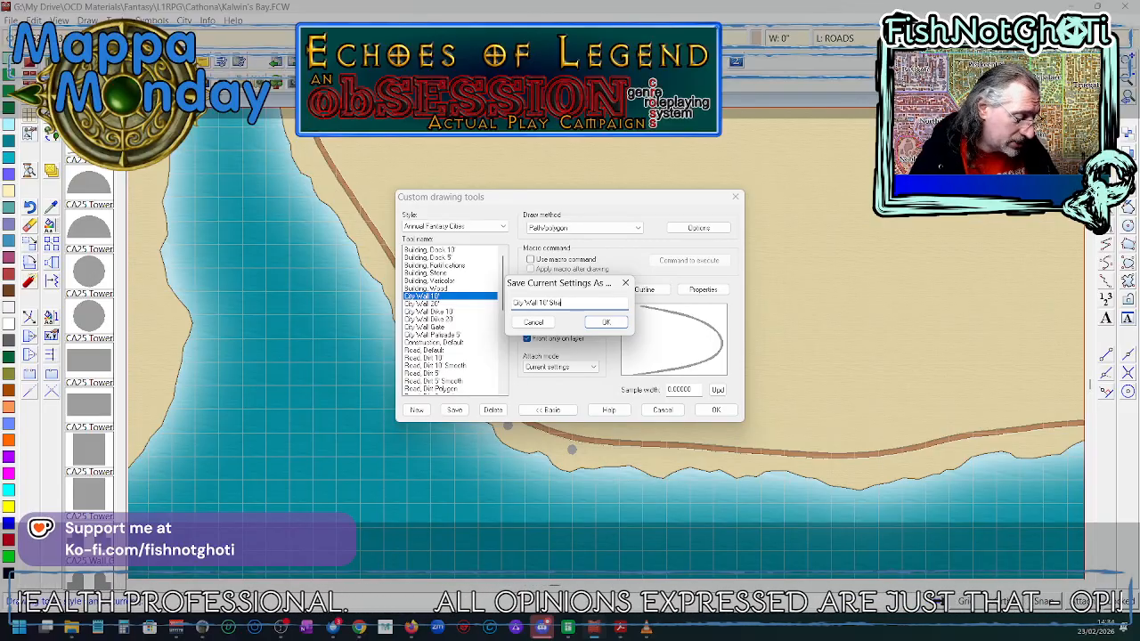
pyautogui.write('ight')
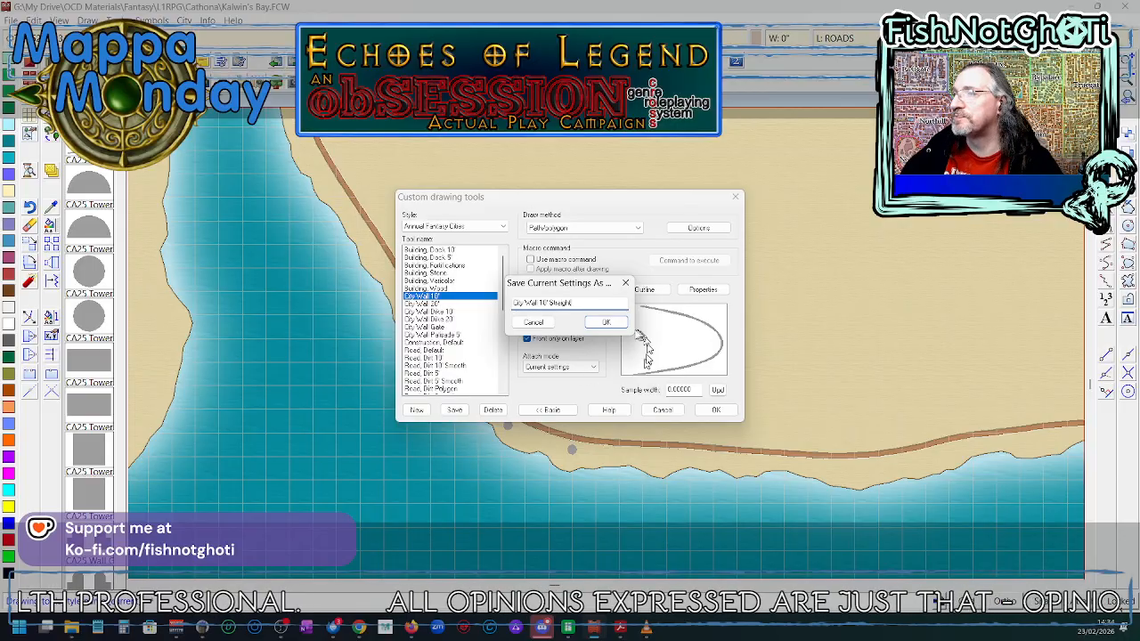
pyautogui.click(604, 323)
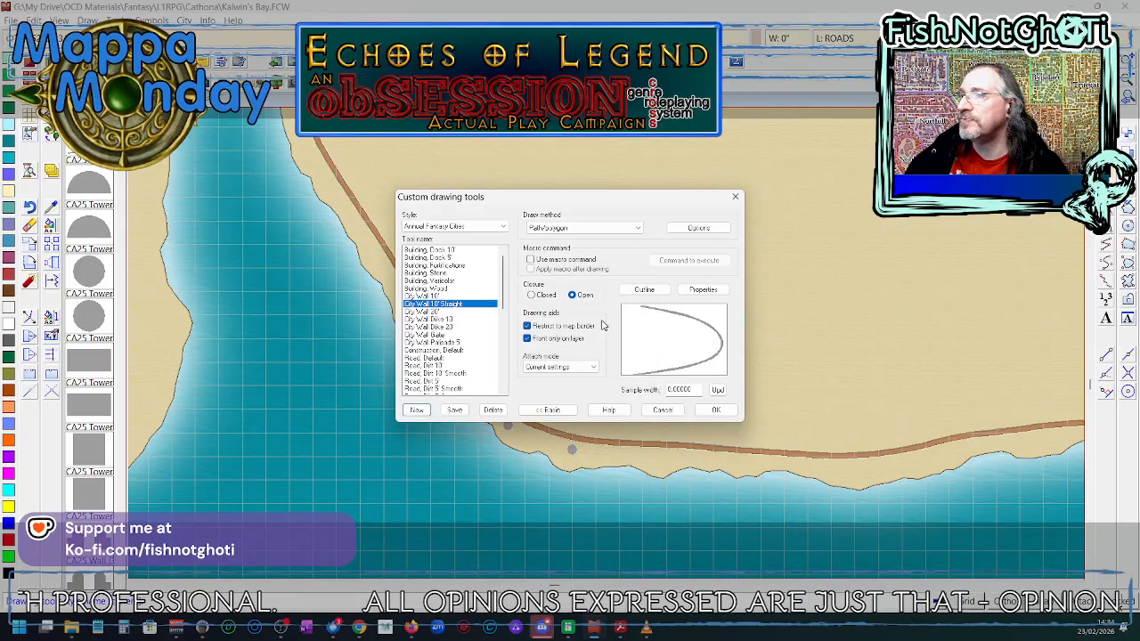
# - Set the path draw method of the City Wall 10' Straight tool to Straight and save the tool's settings
pyautogui.click(433, 296)
pyautogui.click(443, 304)
pyautogui.click(444, 297)
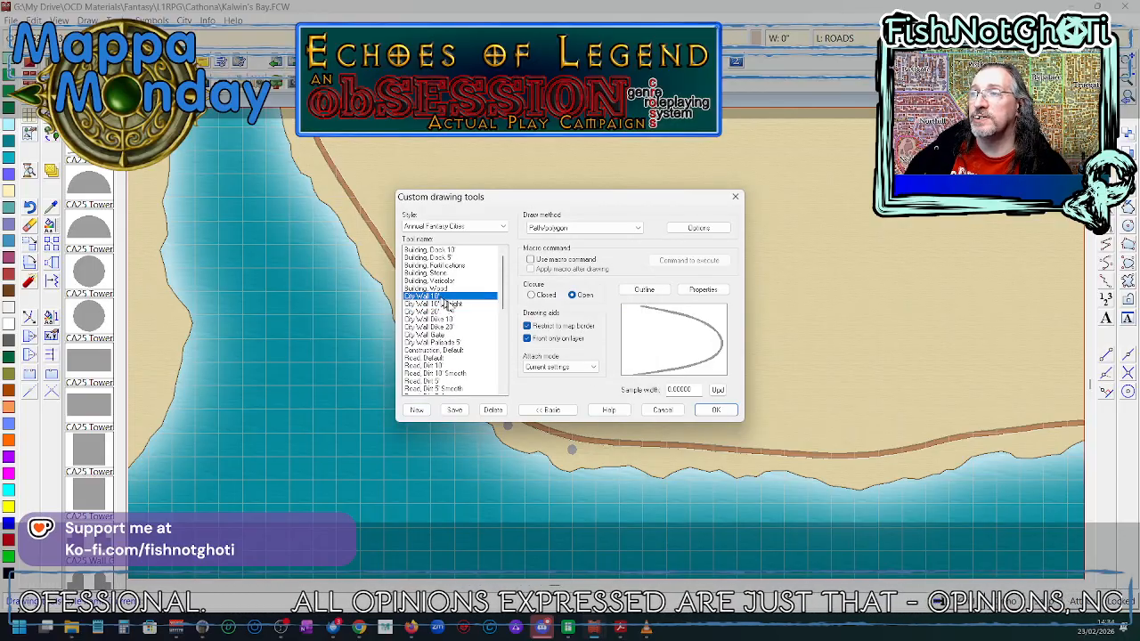
pyautogui.click(450, 306)
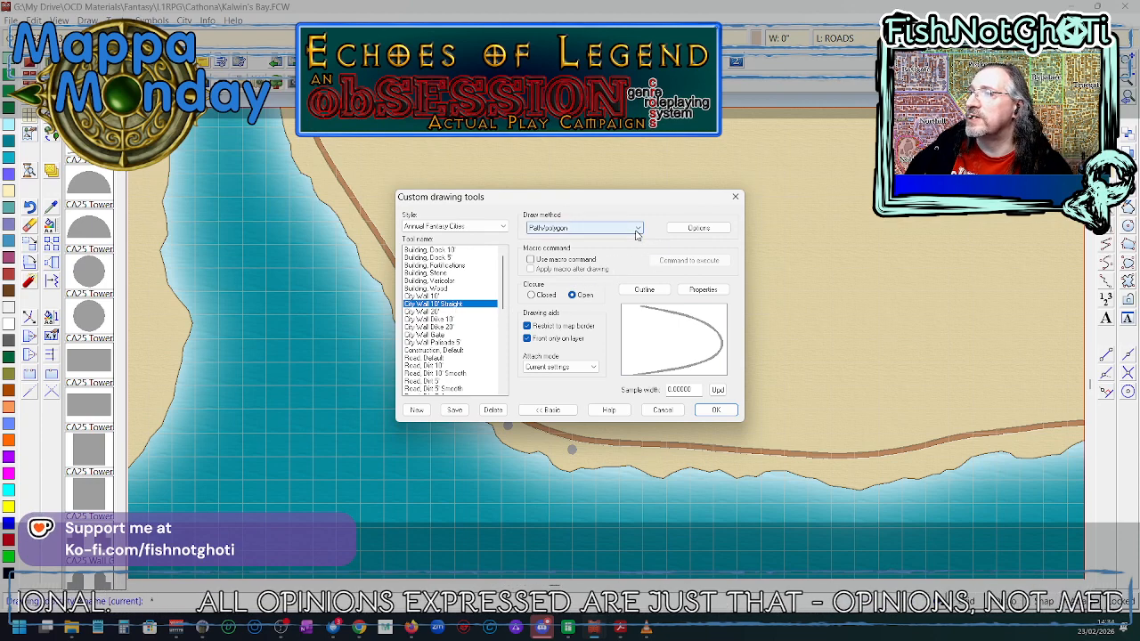
pyautogui.click(681, 231)
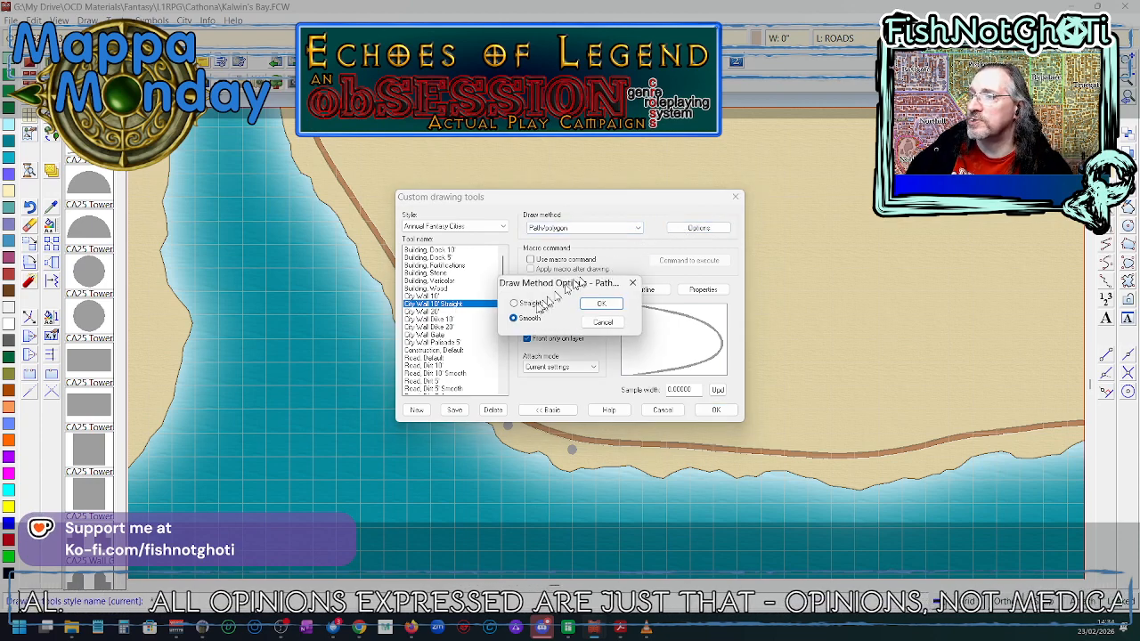
pyautogui.click(515, 304)
pyautogui.click(601, 304)
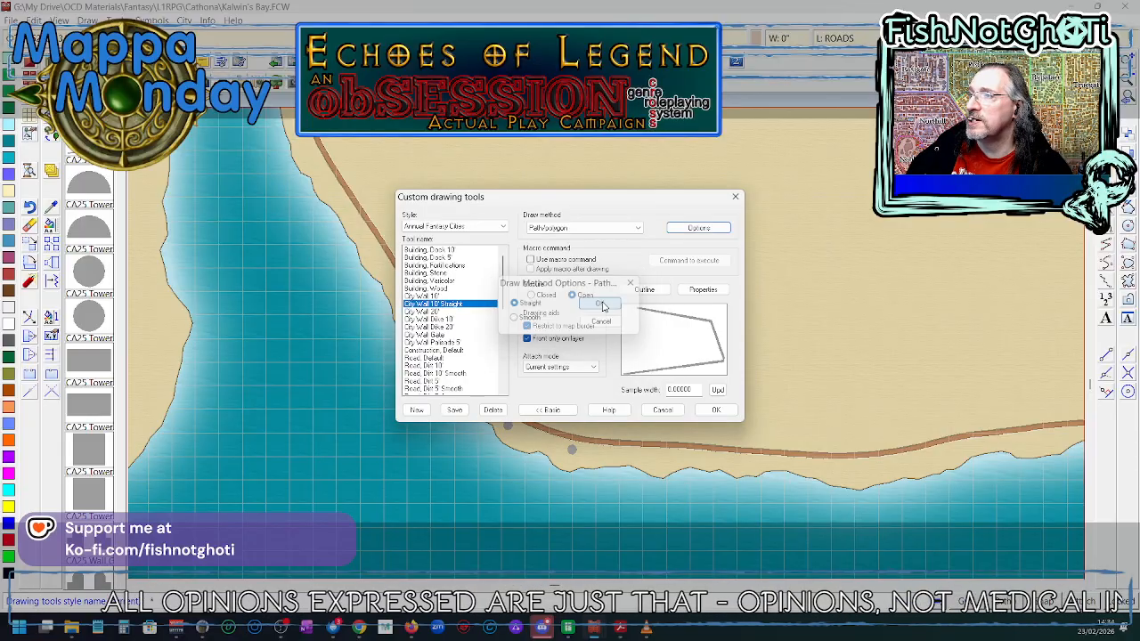
pyautogui.click(715, 410)
pyautogui.click(556, 357)
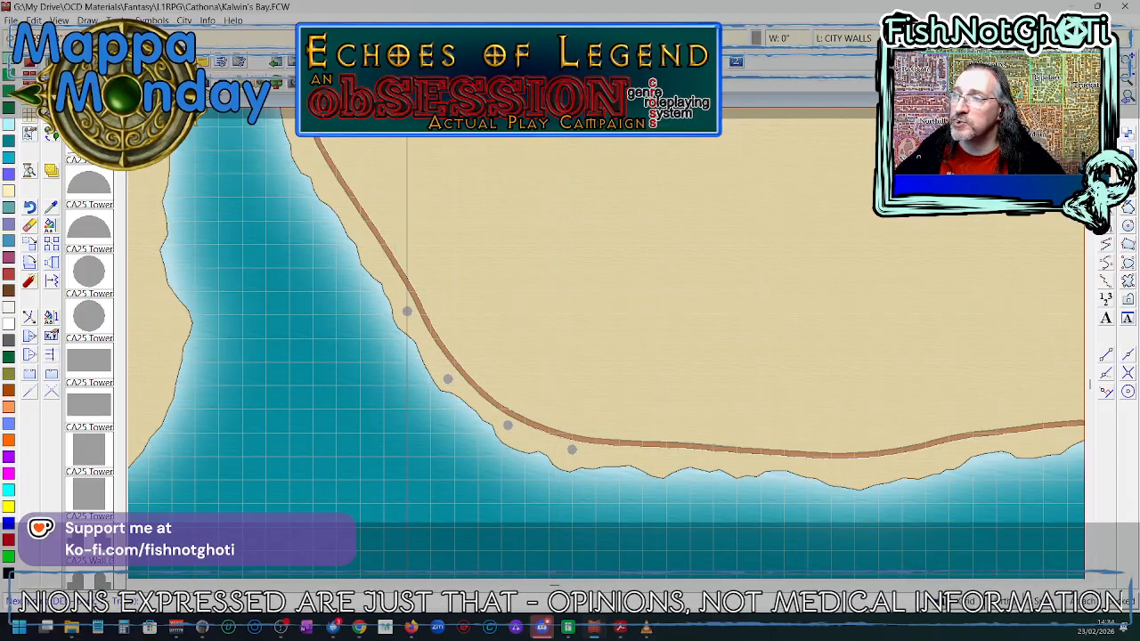
# - Draw a straight-segmented 10' city wall along the coastal bend, linking the centres of the four round towers
pyautogui.click(407, 311)
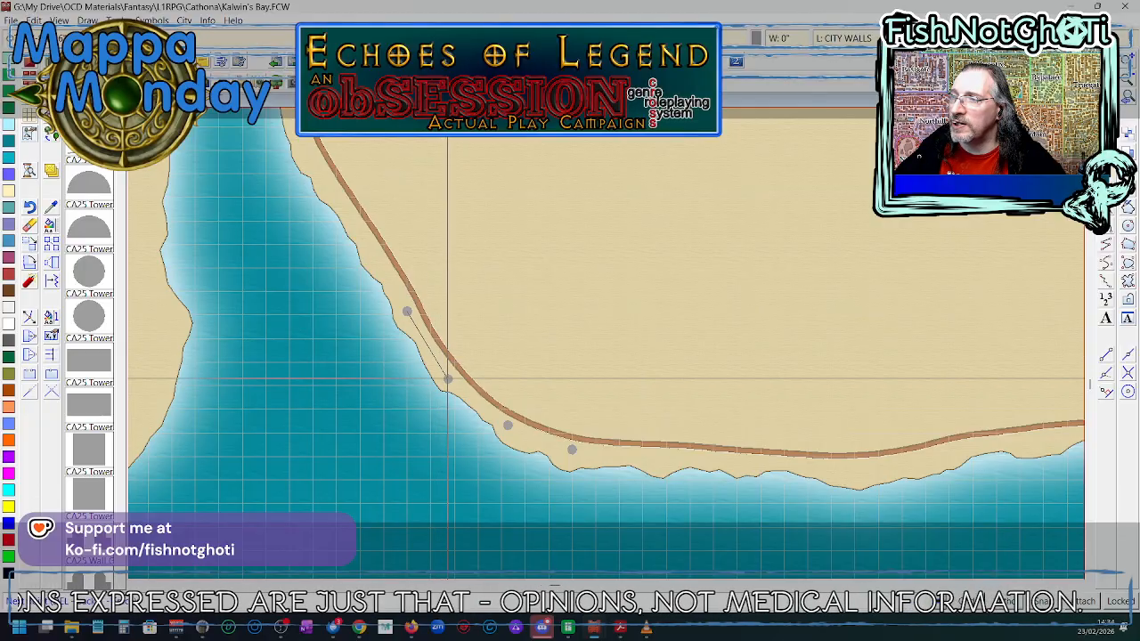
pyautogui.click(448, 379)
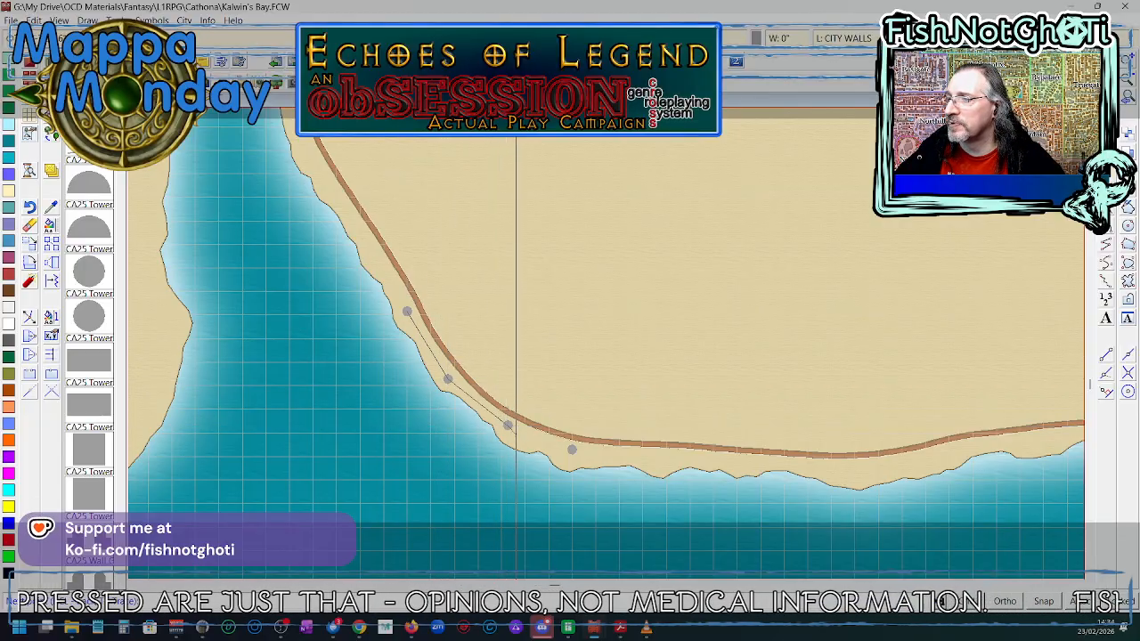
pyautogui.click(507, 425)
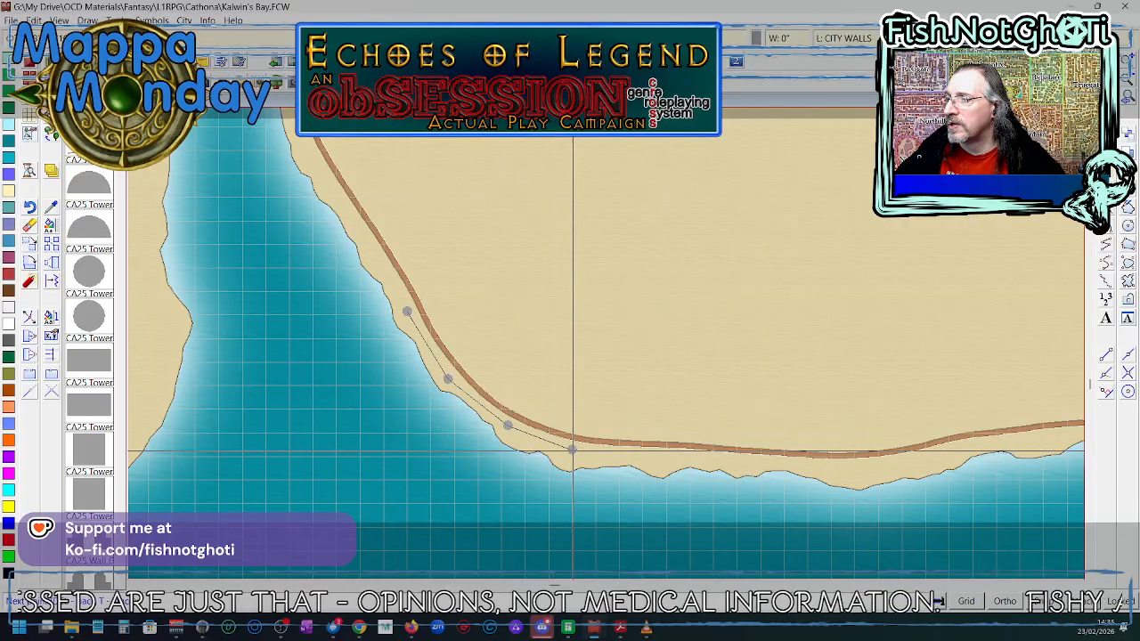
pyautogui.click(572, 450)
pyautogui.rightClick(572, 449)
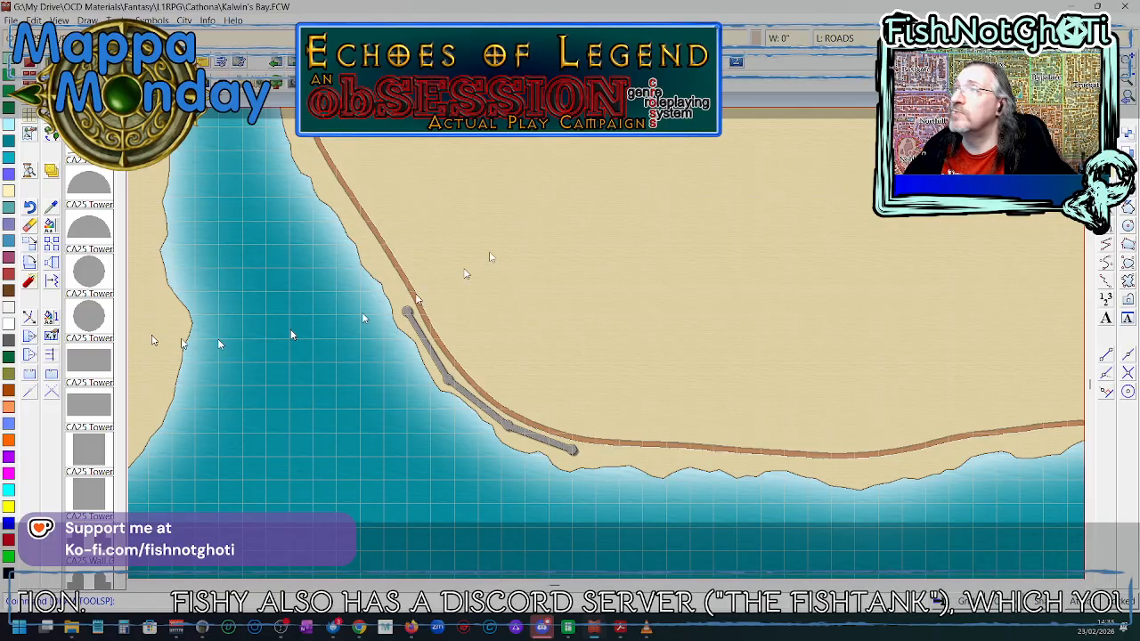
# - Hide the BUILDINGS HIGH sheet temporarily to check which wall and tower objects it holds, and show it again
pyautogui.click(913, 39)
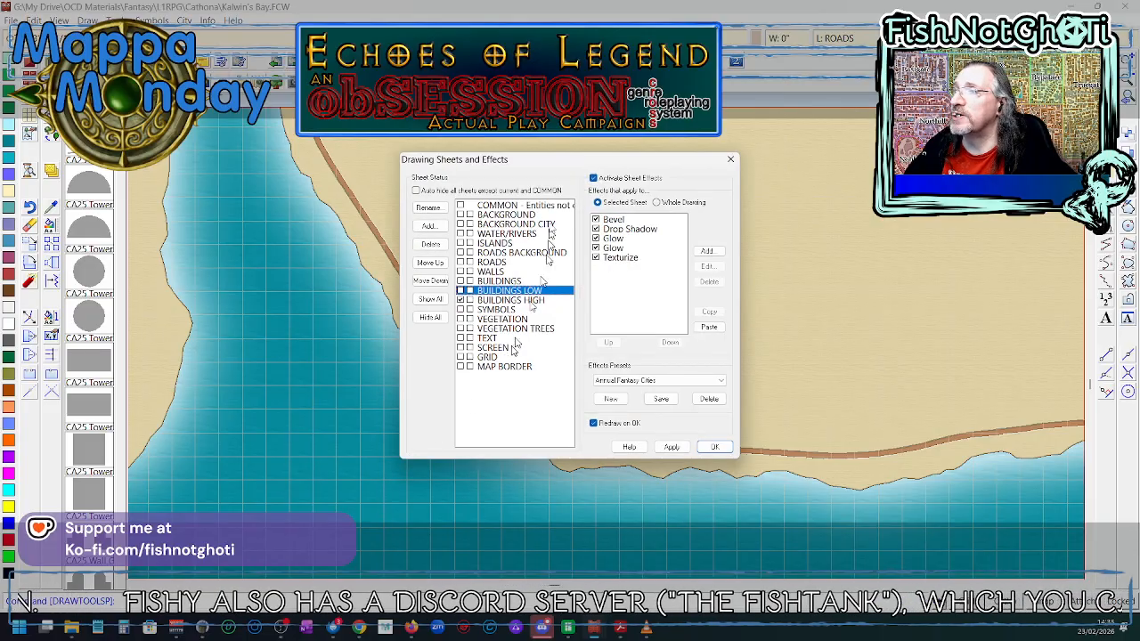
pyautogui.moveTo(548, 163); pyautogui.dragTo(702, 165)
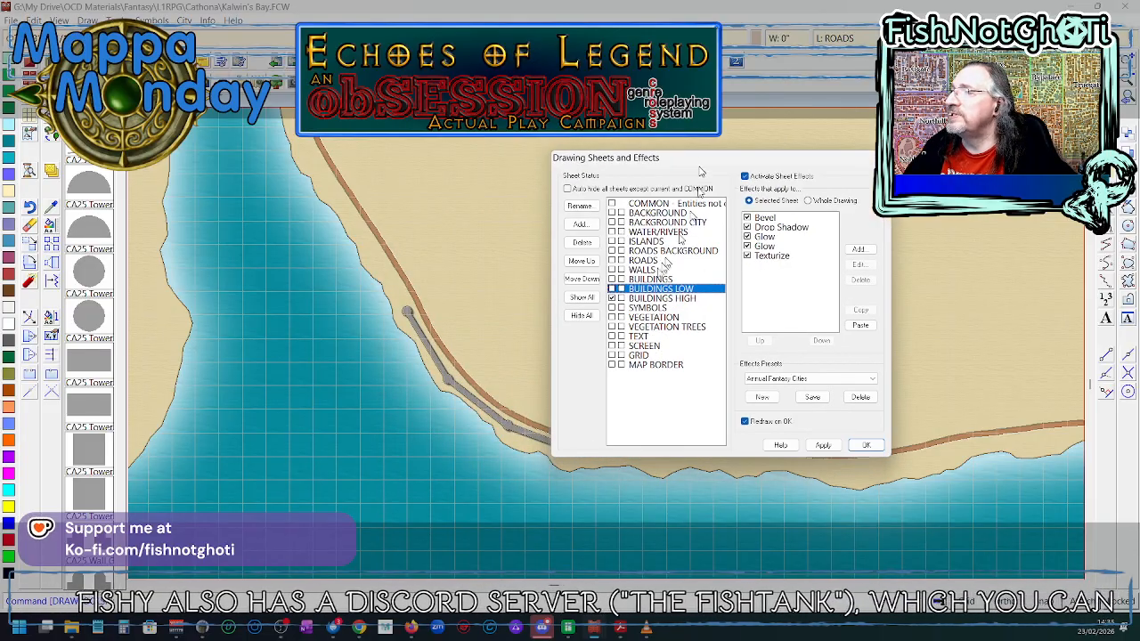
pyautogui.click(623, 299)
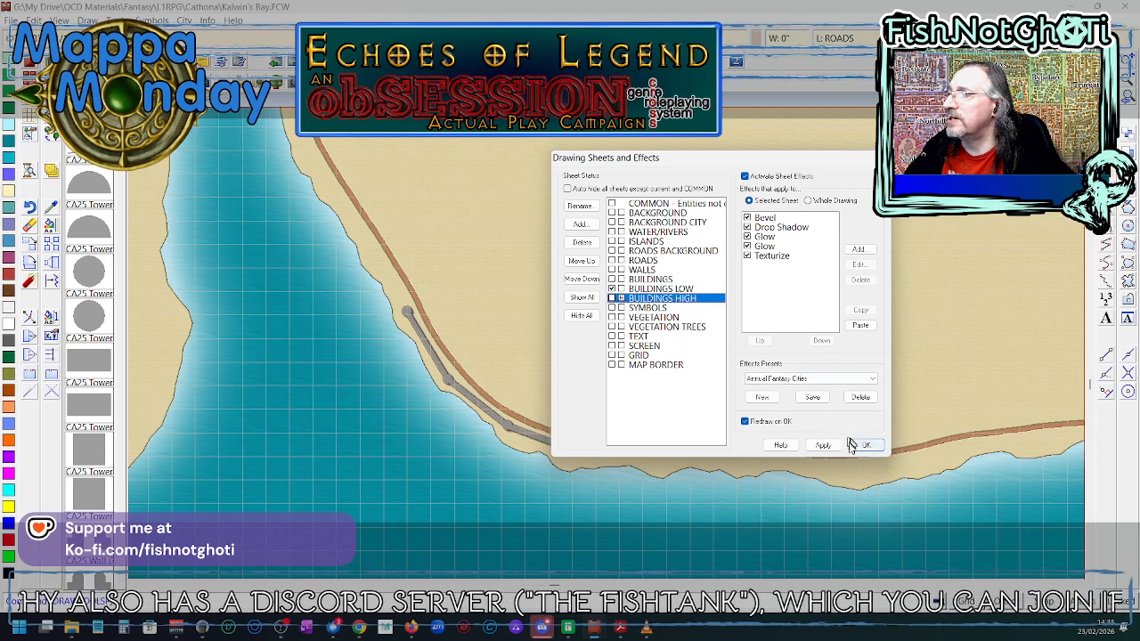
pyautogui.click(821, 446)
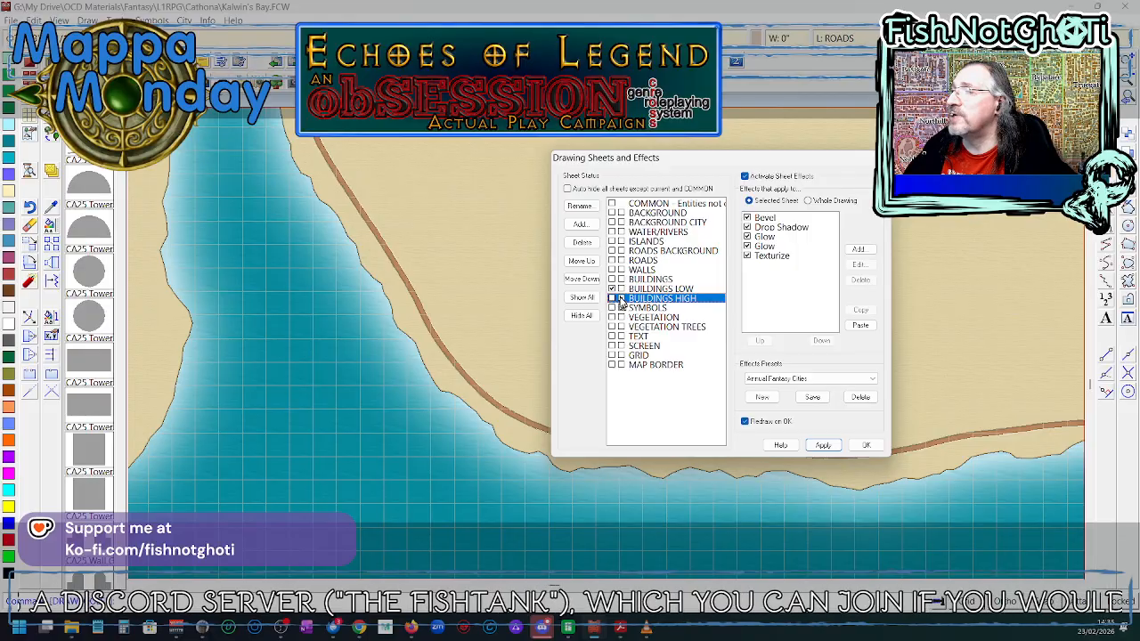
pyautogui.click(865, 445)
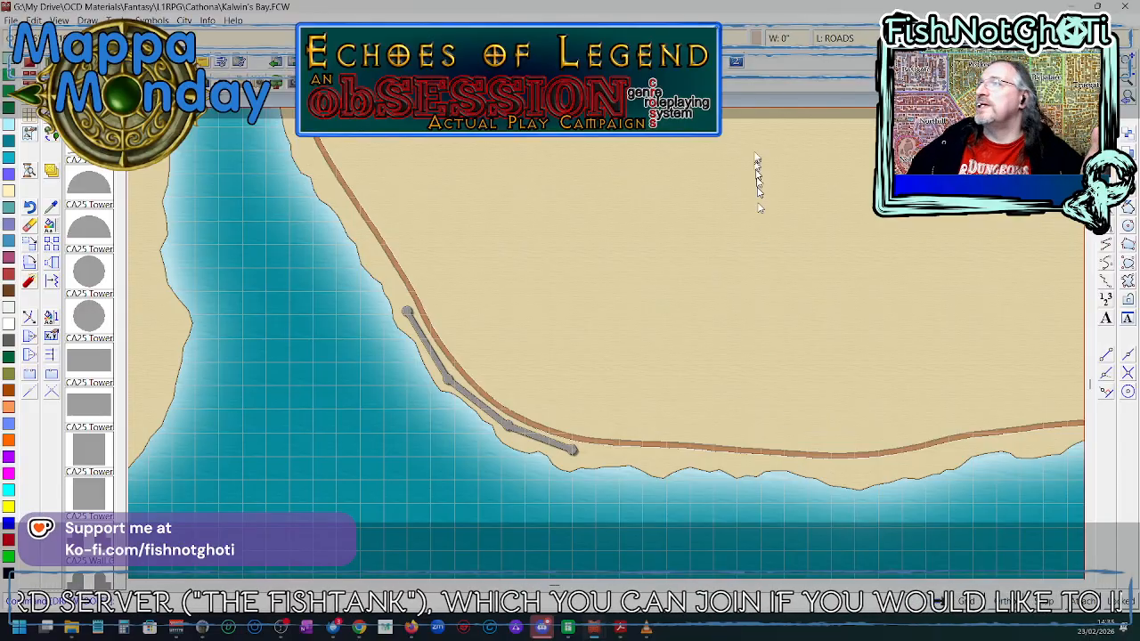
# - Check which sheet effects are assigned to the WALLS sheet
pyautogui.click(923, 39)
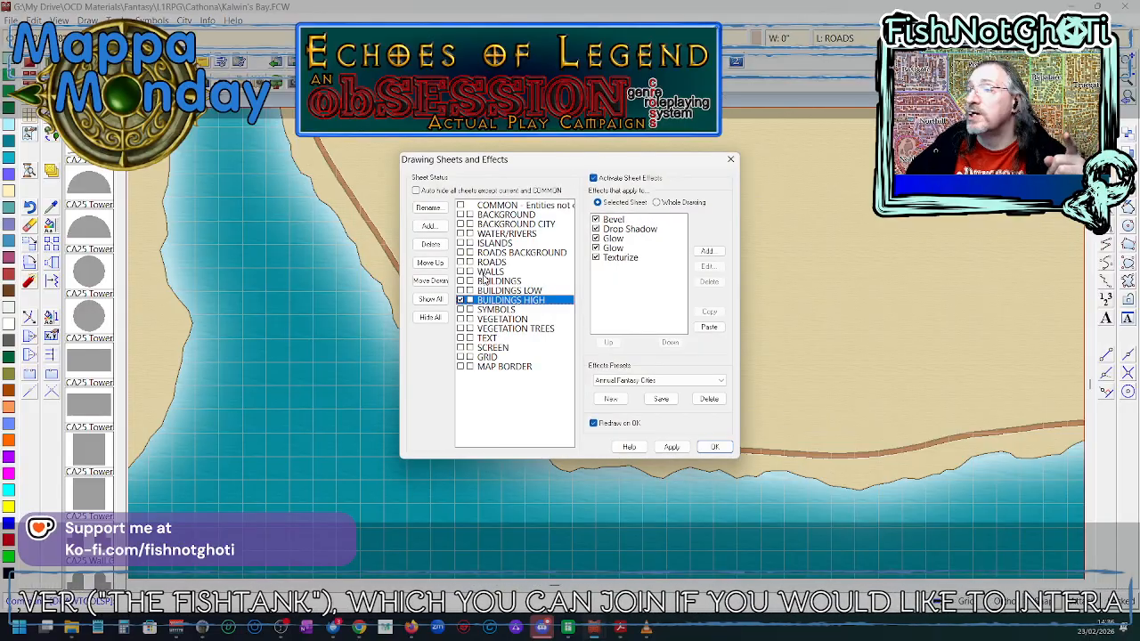
pyautogui.click(485, 272)
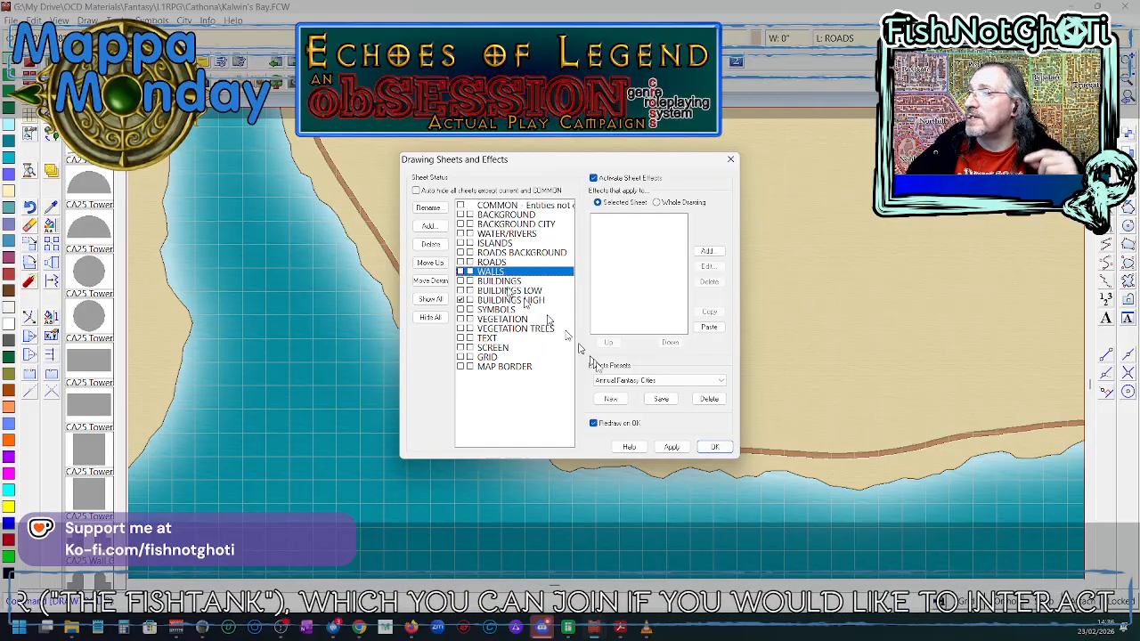
pyautogui.click(712, 450)
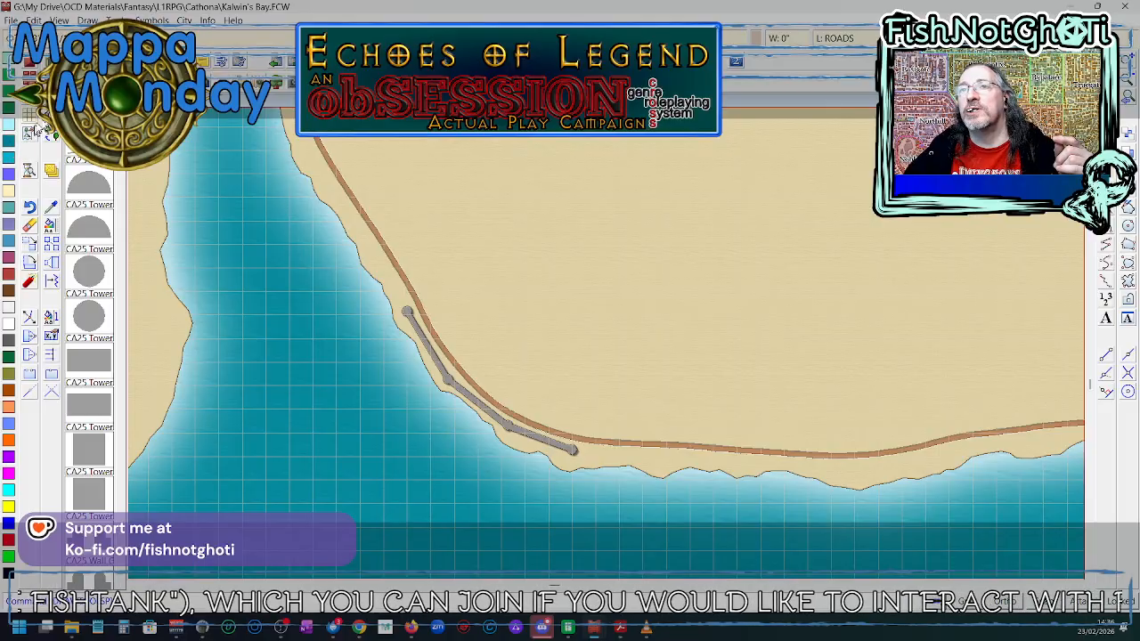
# - Inspect the layer and sheet assignments in the City Wall 10' Straight tool's properties, leaving without changes
pyautogui.click(31, 135)
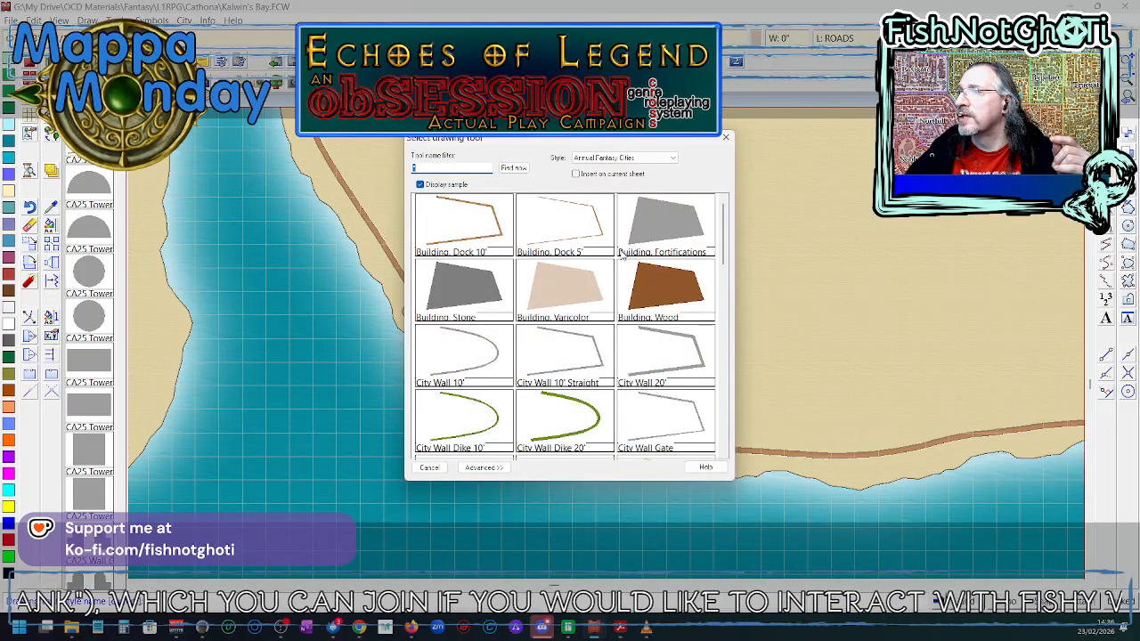
pyautogui.scroll(-3, 622, 255)
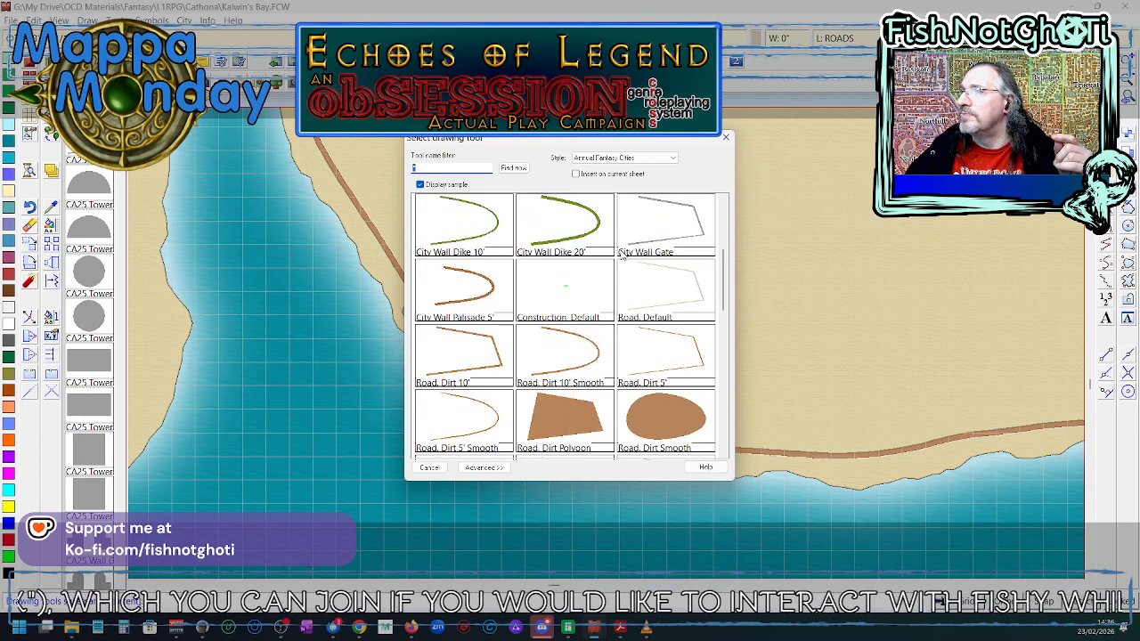
pyautogui.scroll(3, 622, 255)
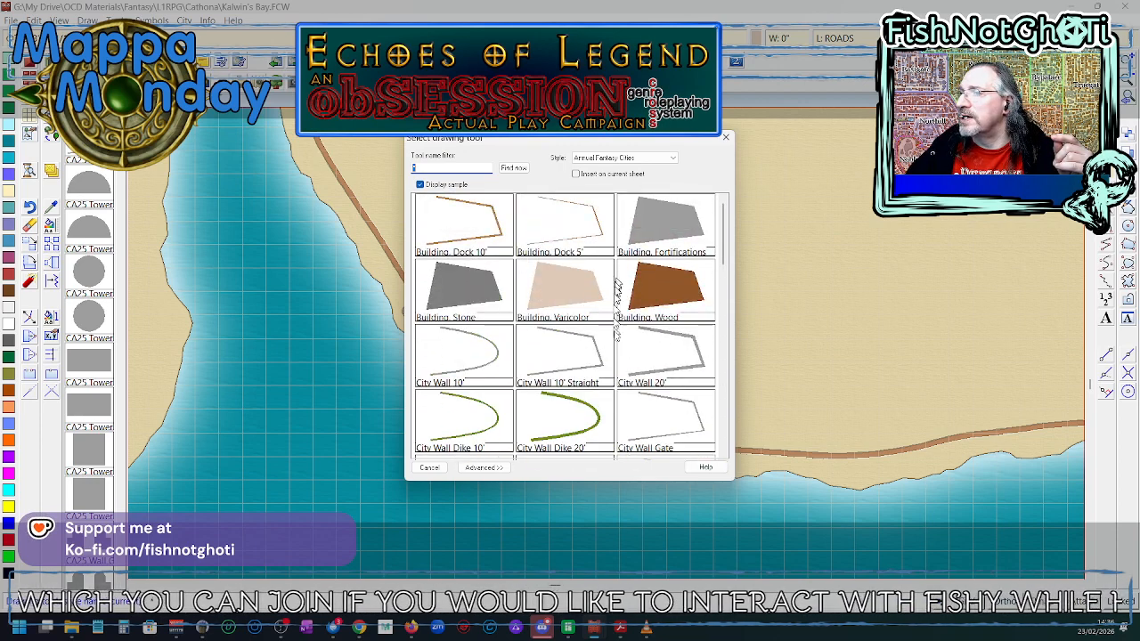
pyautogui.click(563, 354)
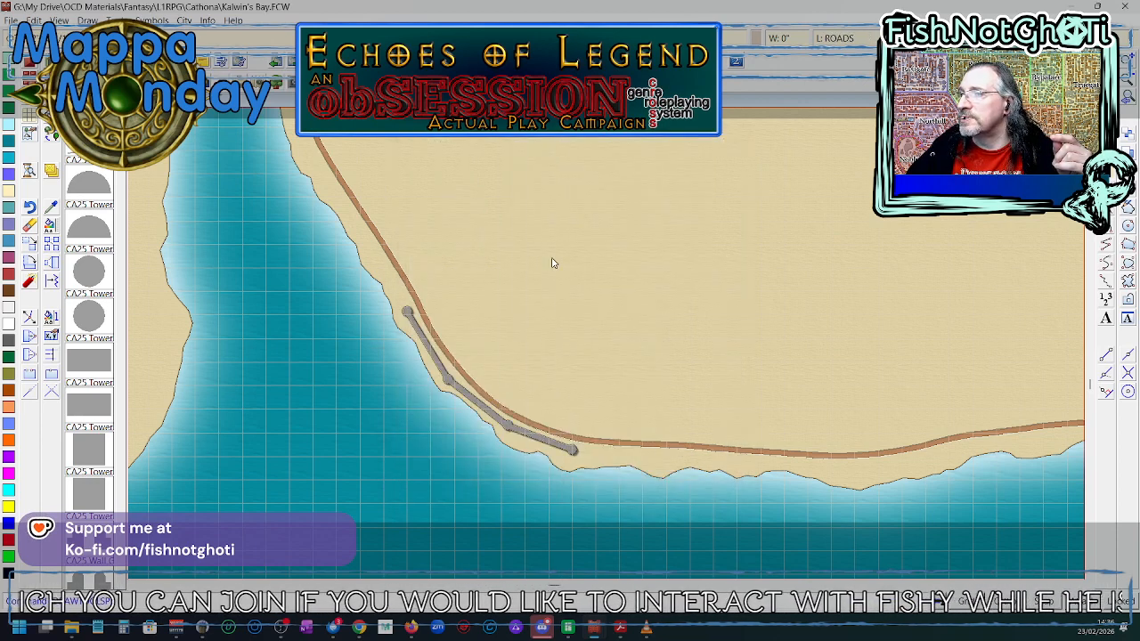
pyautogui.click(51, 118)
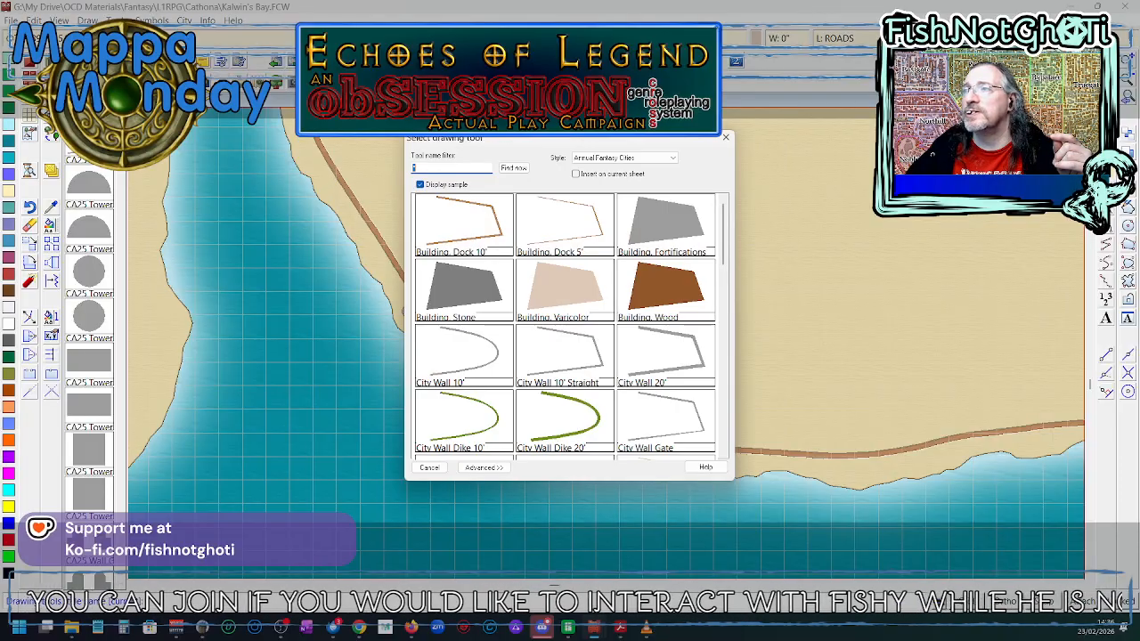
pyautogui.click(484, 468)
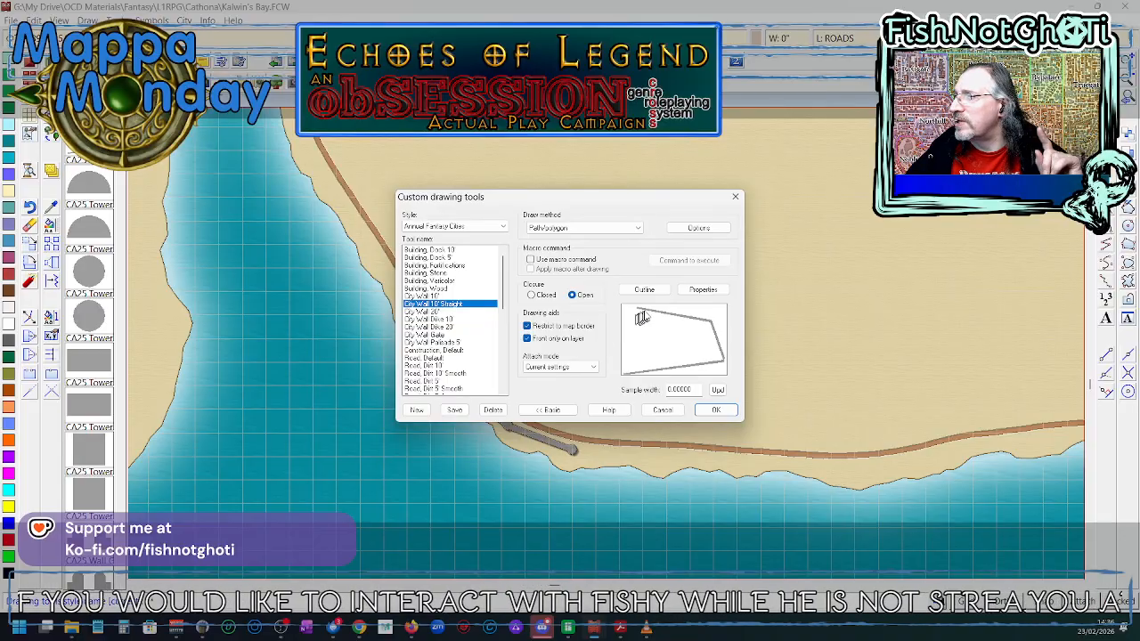
pyautogui.click(700, 292)
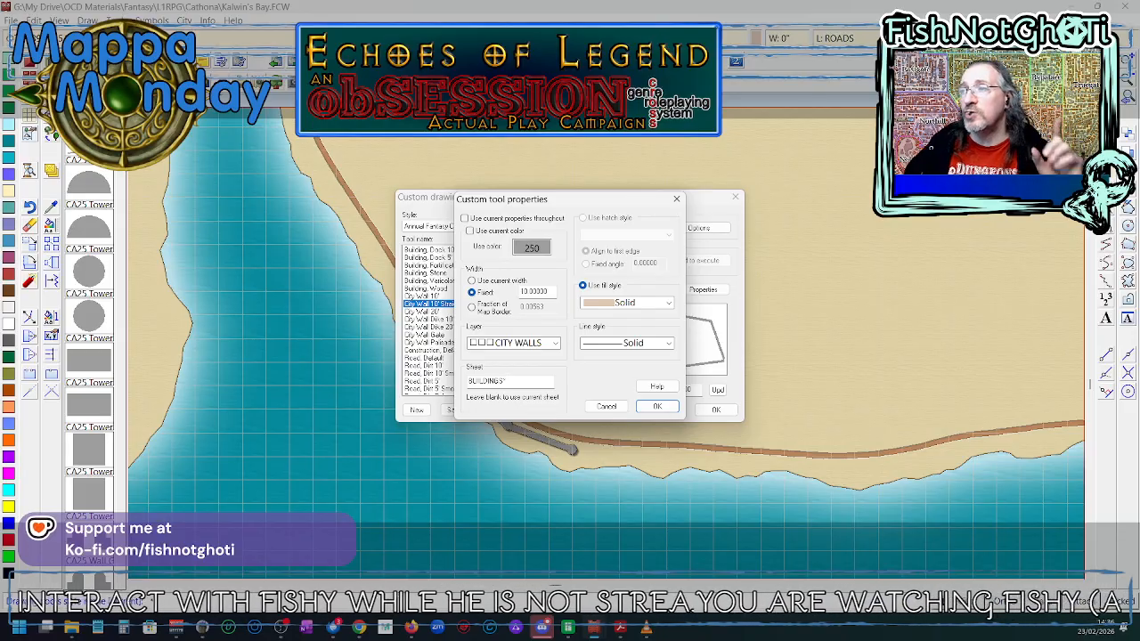
pyautogui.click(558, 345)
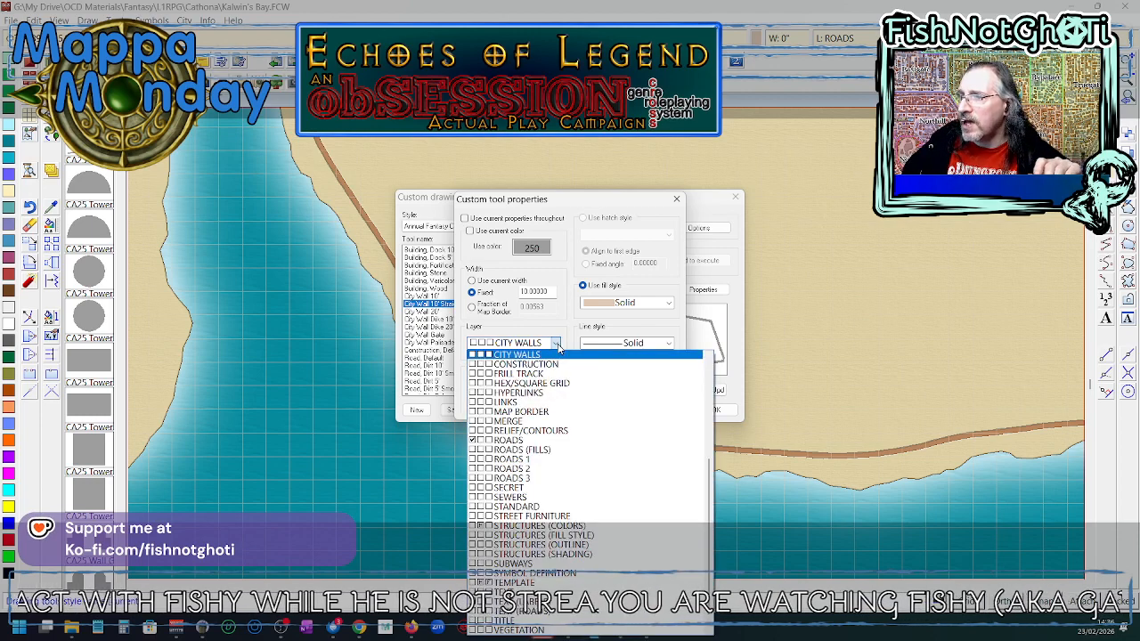
pyautogui.scroll(2, 557, 381)
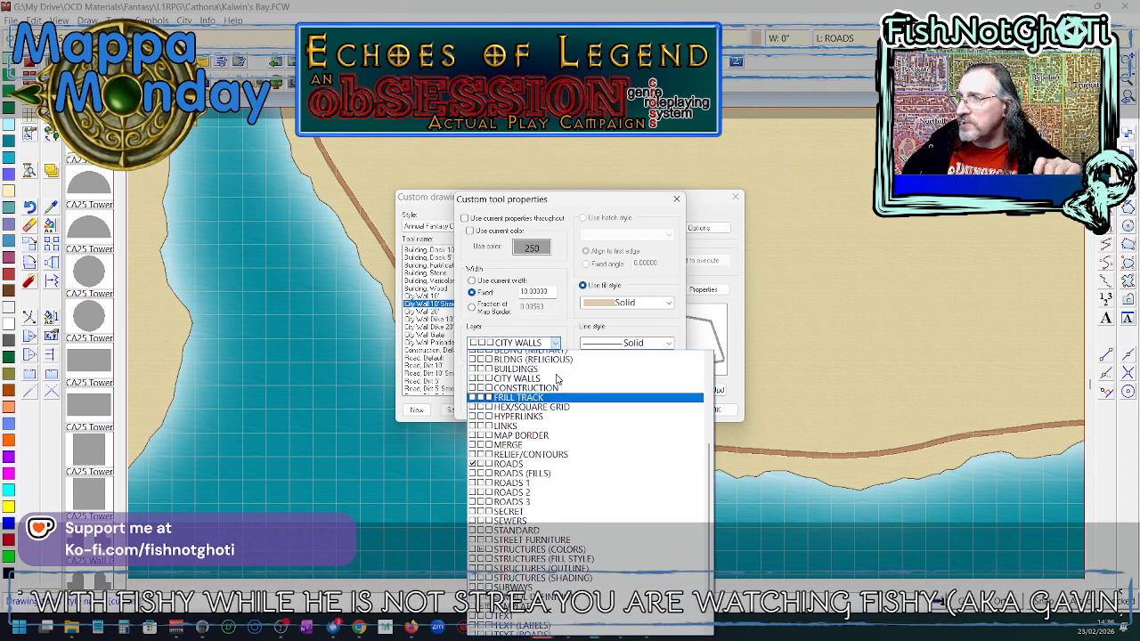
pyautogui.click(556, 382)
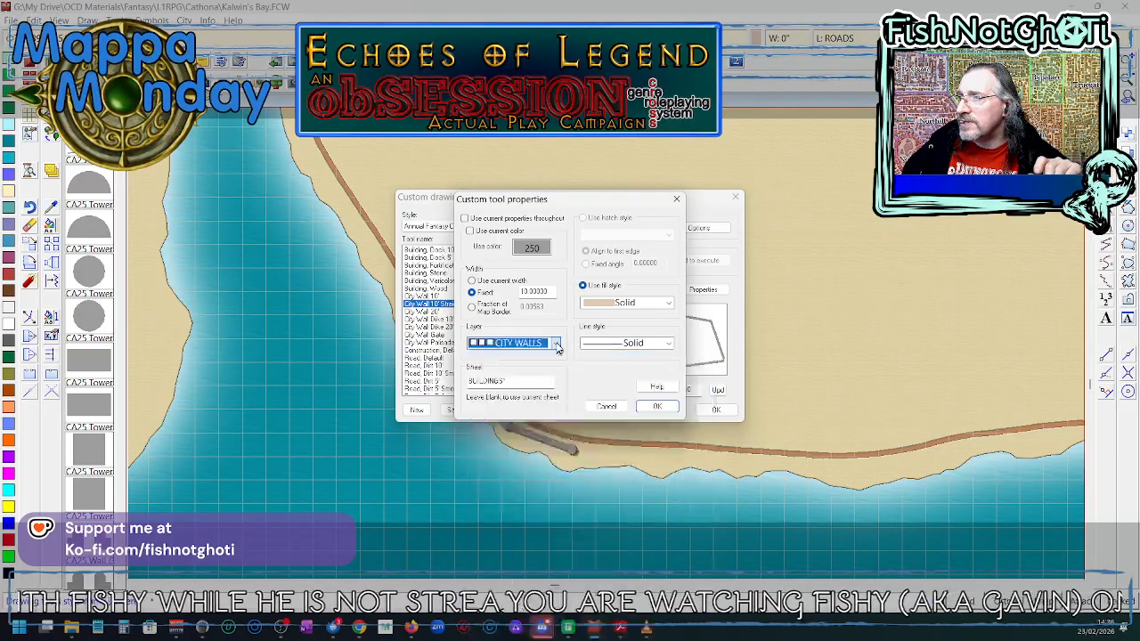
pyautogui.click(504, 382)
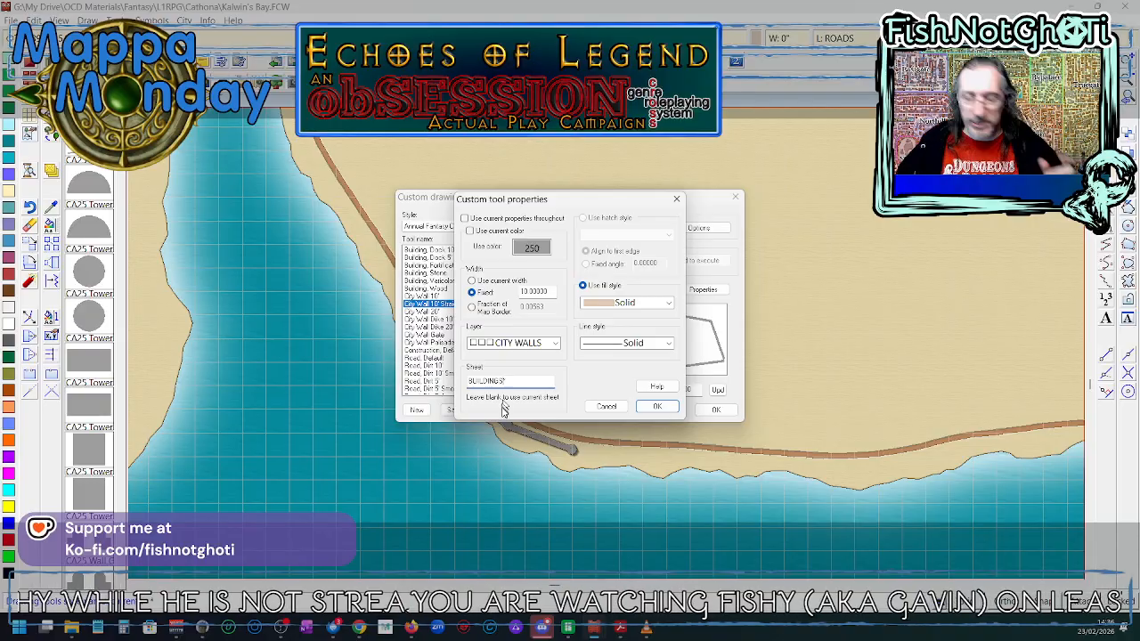
pyautogui.click(624, 410)
pyautogui.click(662, 408)
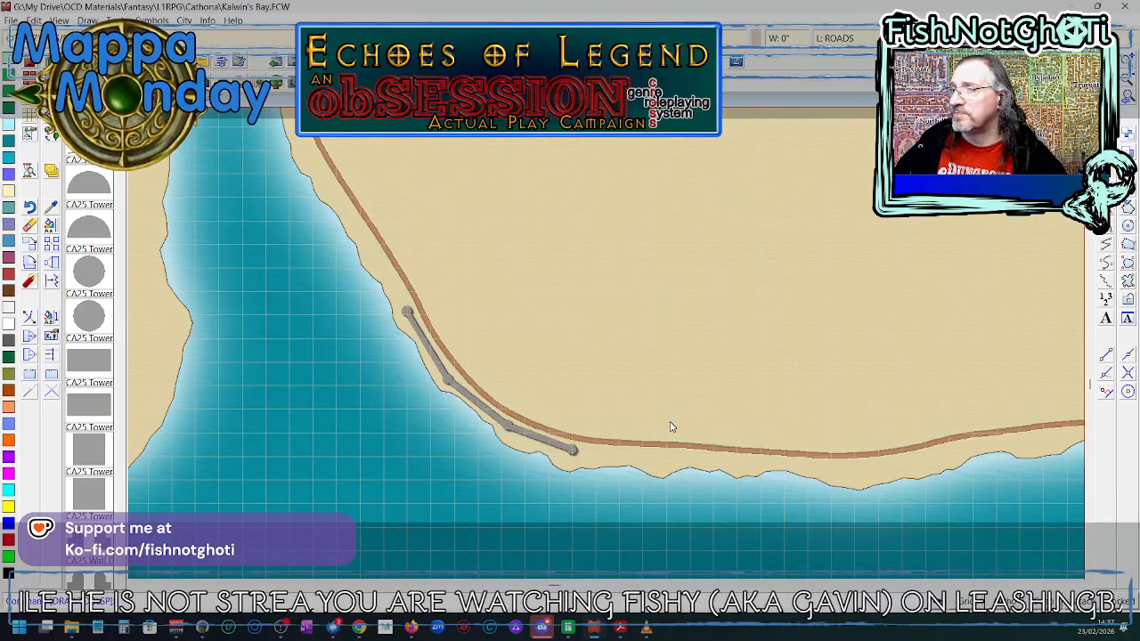
# - Move the straight coastal wall and its four round towers from the BUILDINGS HIGH sheet to the WALLS sheet
pyautogui.click(448, 381)
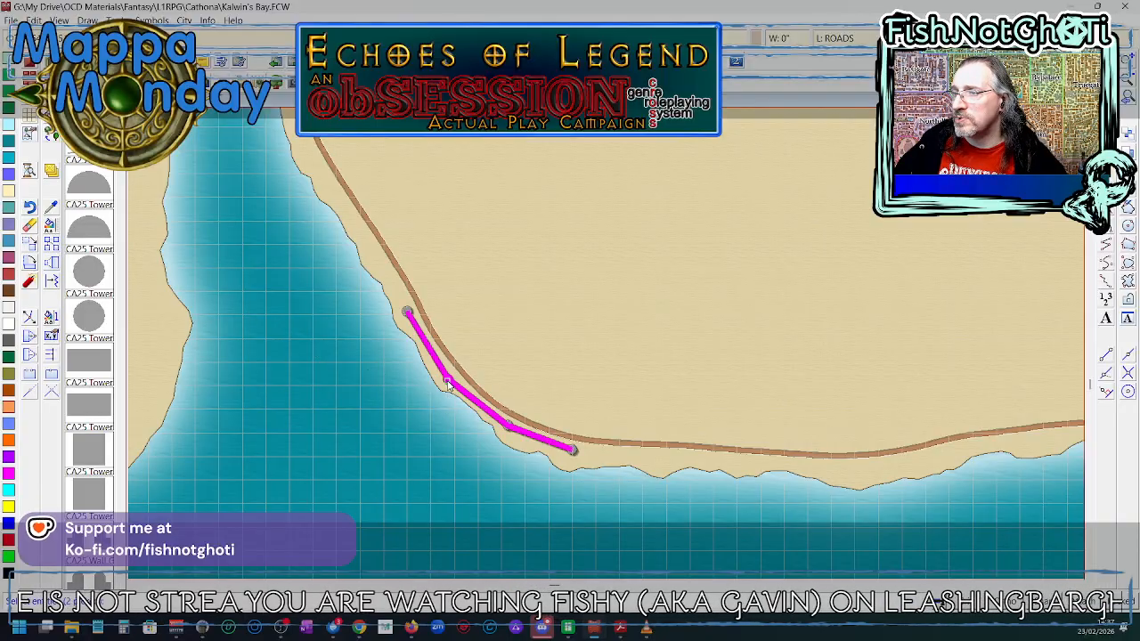
pyautogui.click(406, 312)
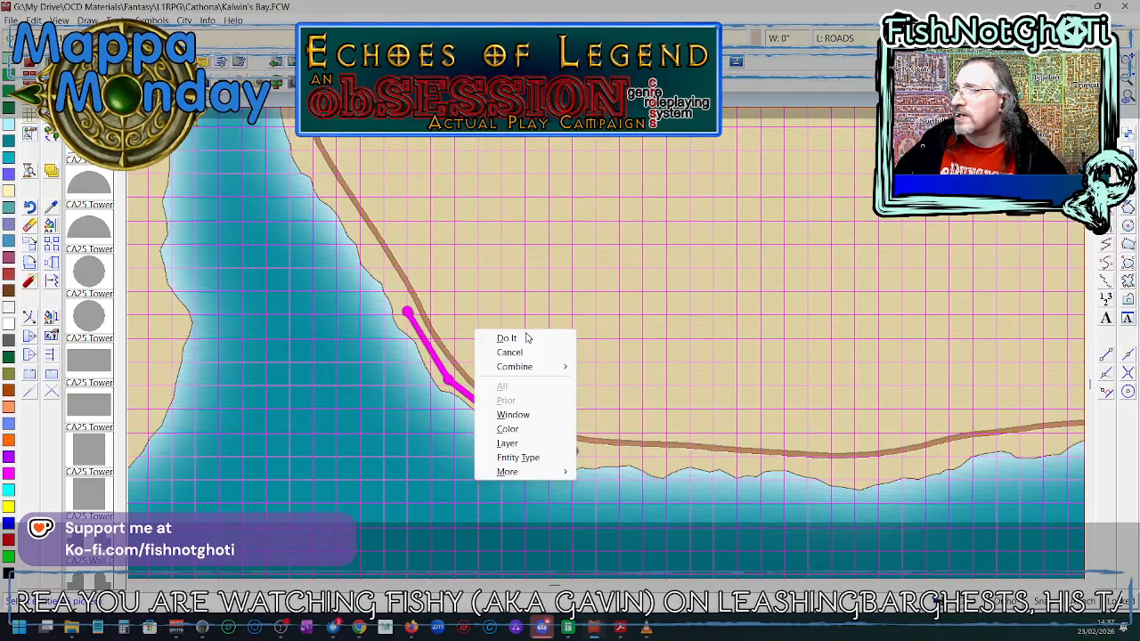
pyautogui.rightClick(527, 339)
pyautogui.moveTo(557, 365)
pyautogui.click(599, 395)
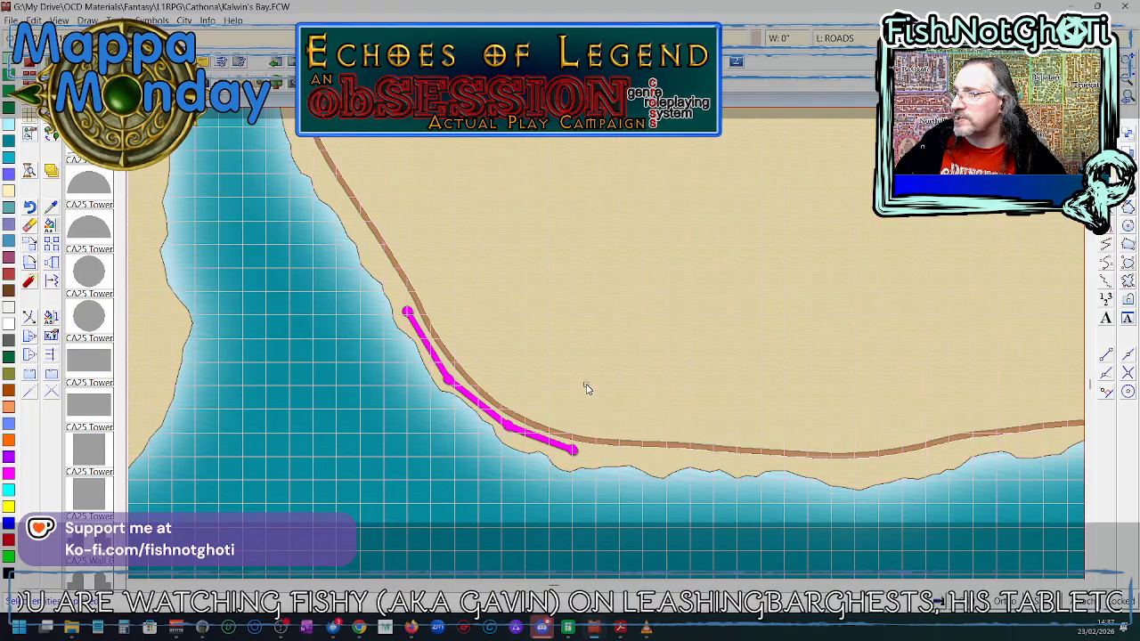
pyautogui.rightClick(513, 331)
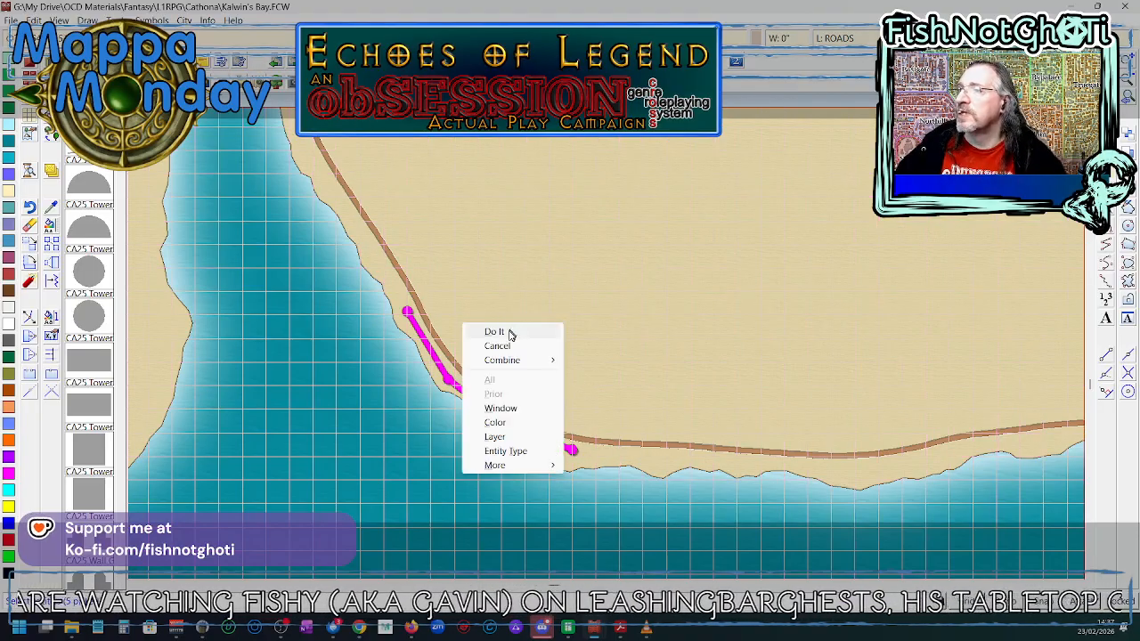
pyautogui.click(513, 331)
pyautogui.click(590, 336)
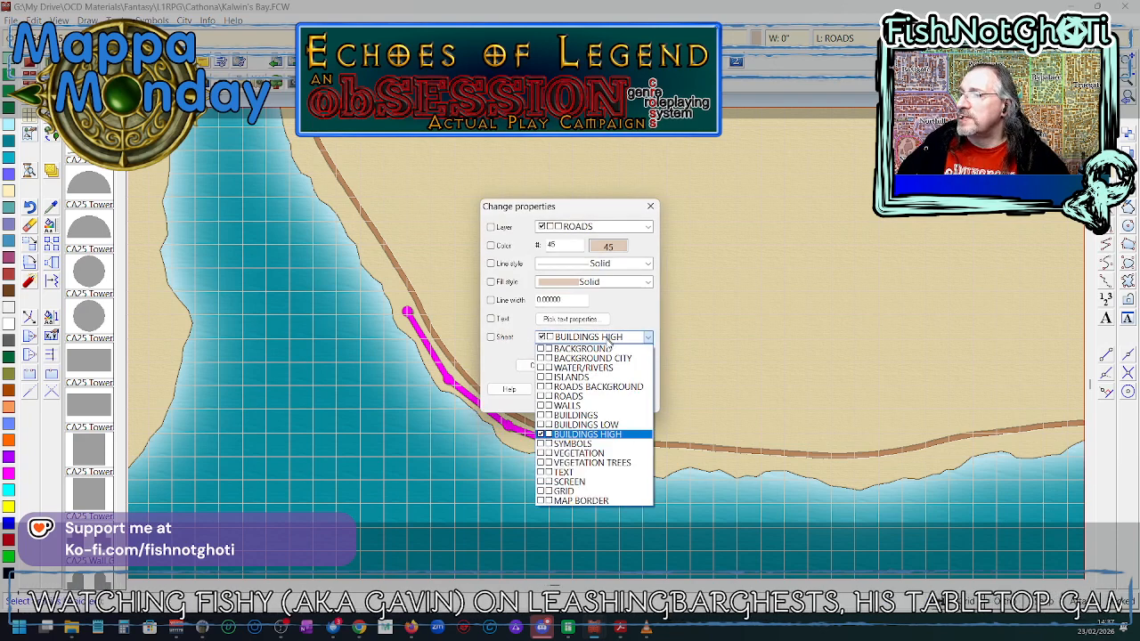
pyautogui.click(567, 407)
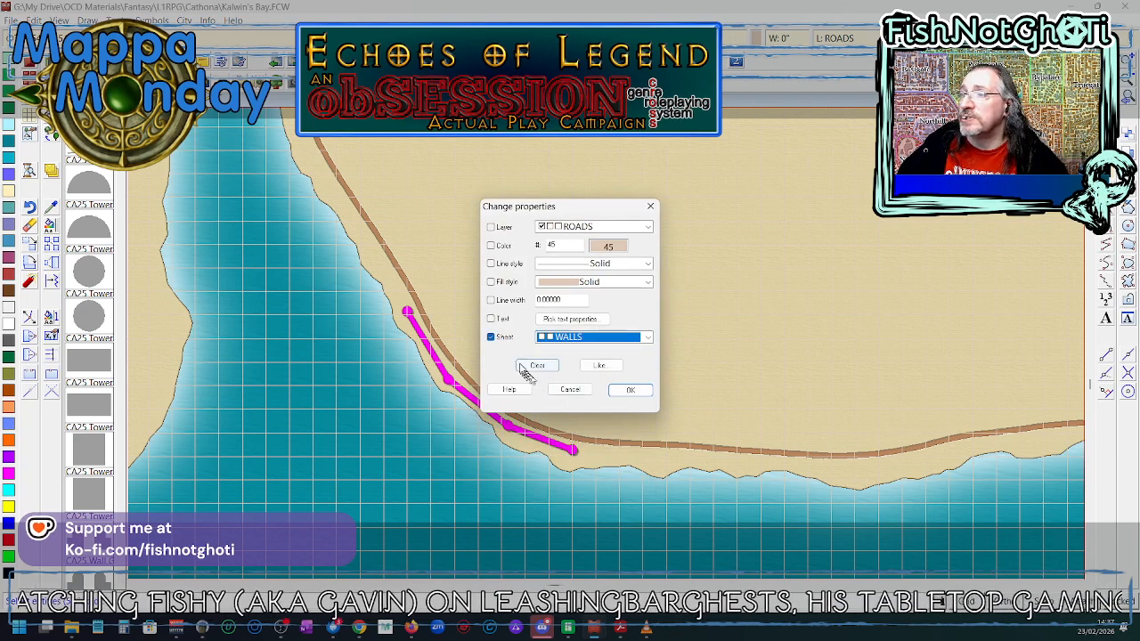
pyautogui.click(631, 391)
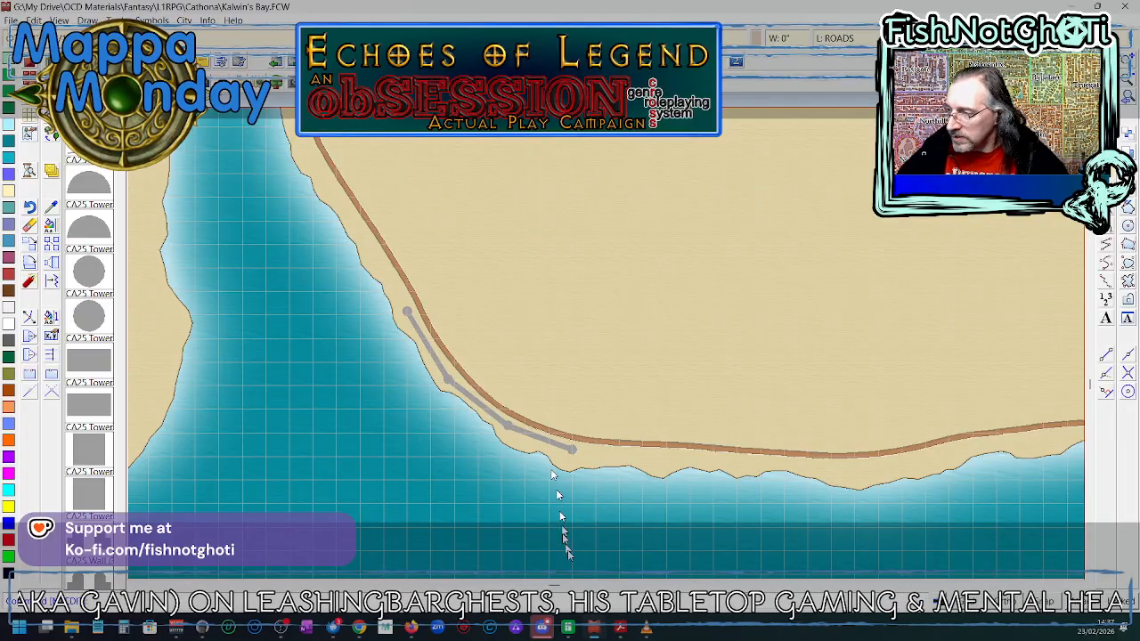
# - Switch to the Cartographer's Annual PDF mapping guide and read its City Outline and Wall, Street Layout and Buildings sections
pyautogui.moveTo(620, 626)
pyautogui.click(618, 573)
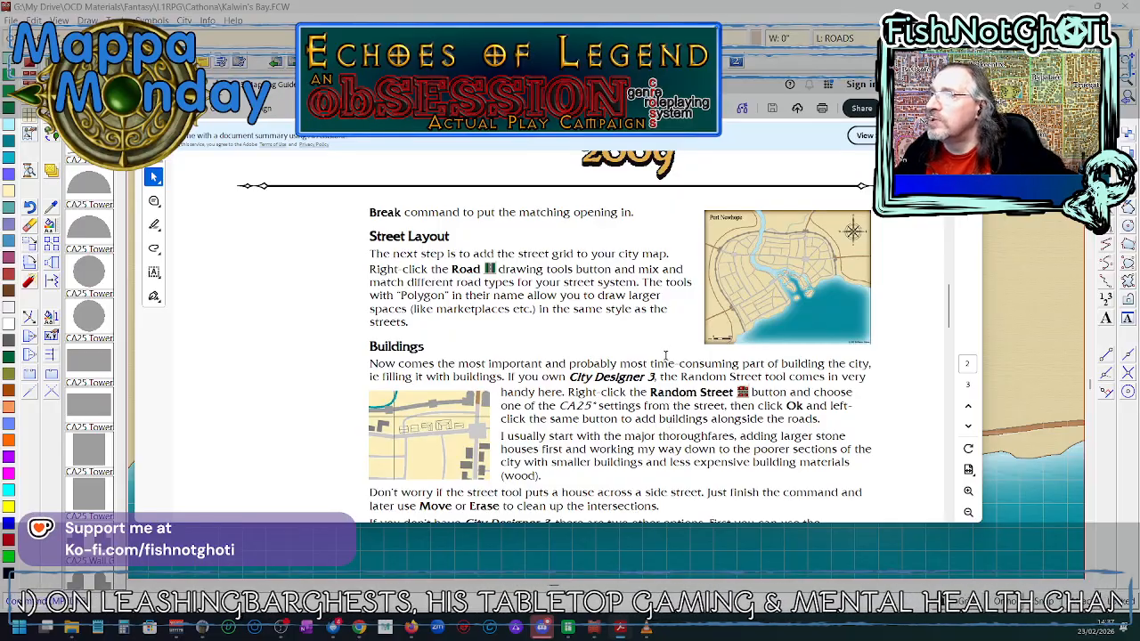
pyautogui.scroll(-5, 665, 355)
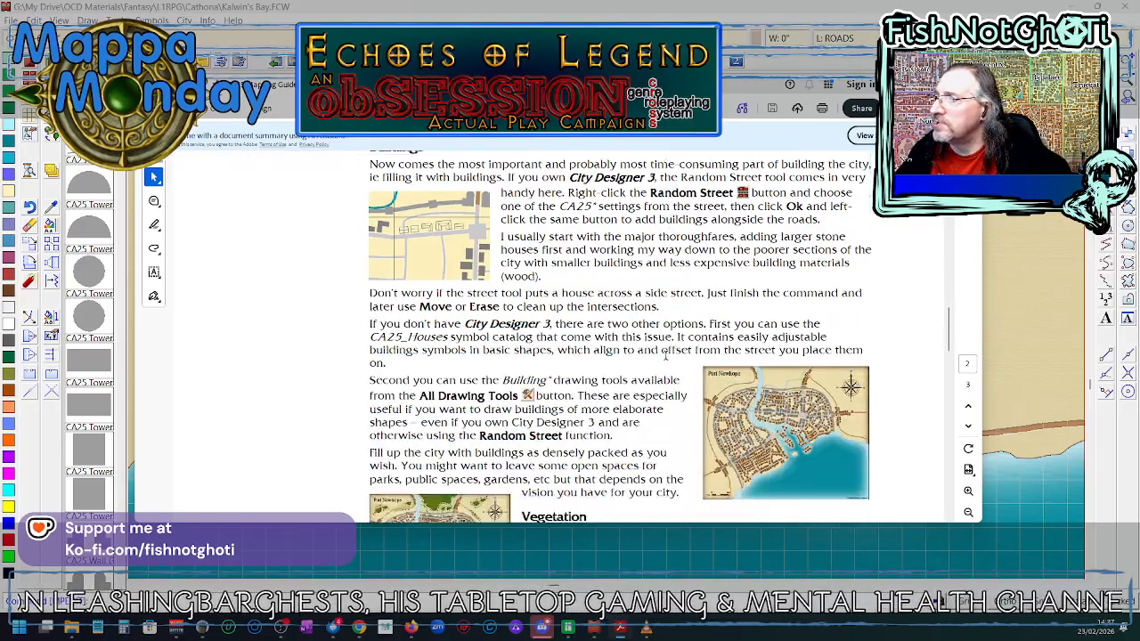
pyautogui.scroll(15, 665, 355)
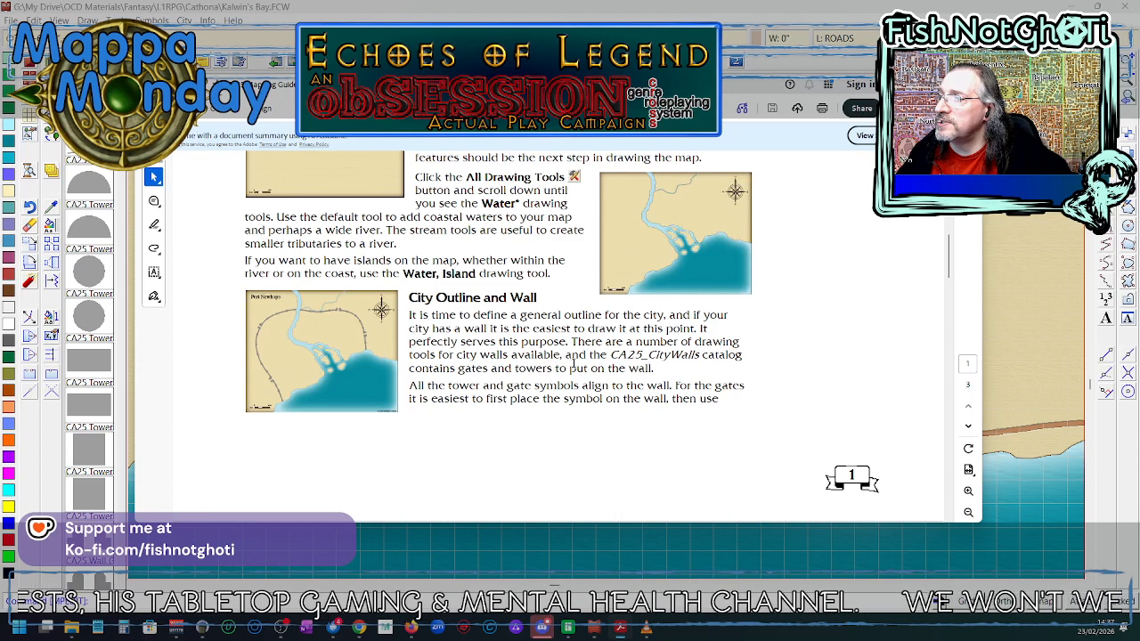
pyautogui.scroll(-3, 574, 362)
pyautogui.scroll(-5, 574, 363)
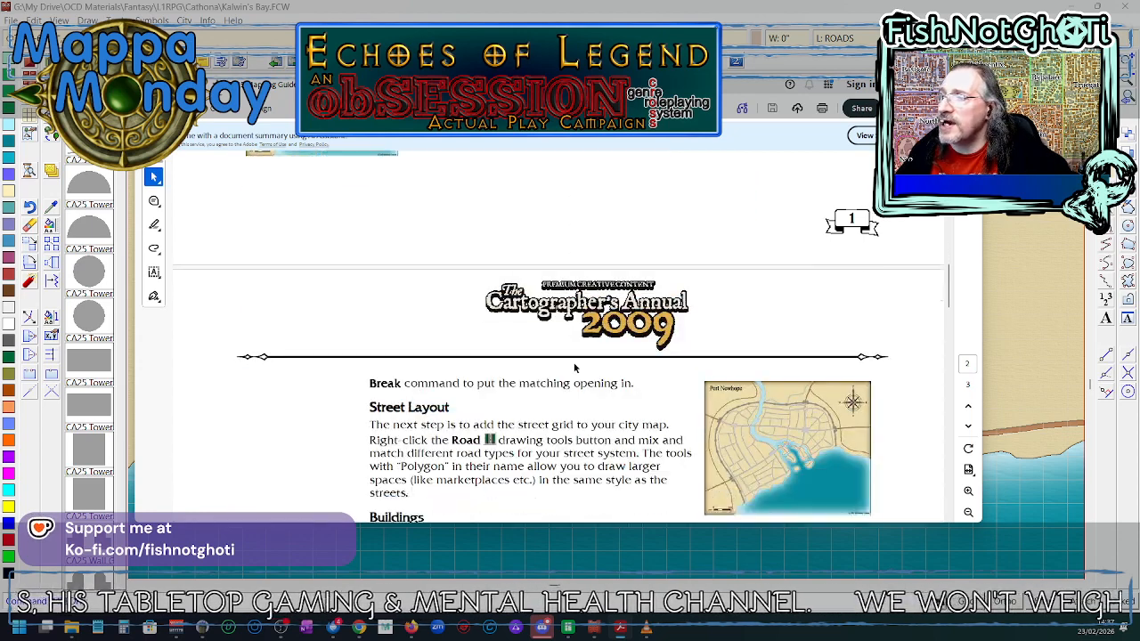
pyautogui.scroll(-3, 574, 363)
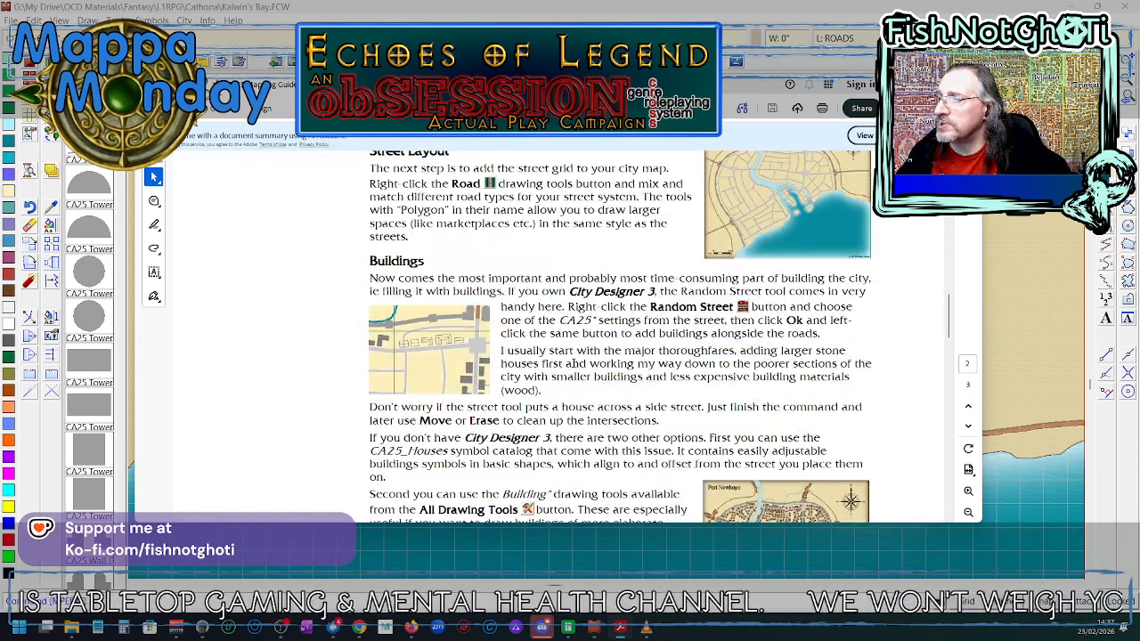
pyautogui.scroll(-4, 574, 363)
pyautogui.scroll(5, 574, 362)
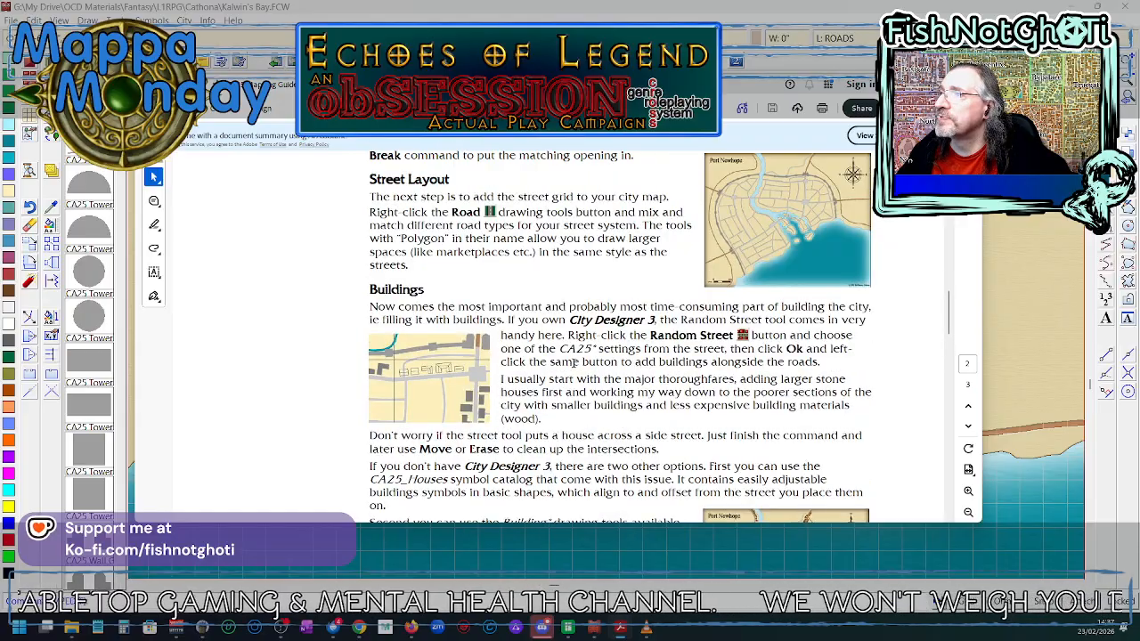
pyautogui.scroll(3, 570, 363)
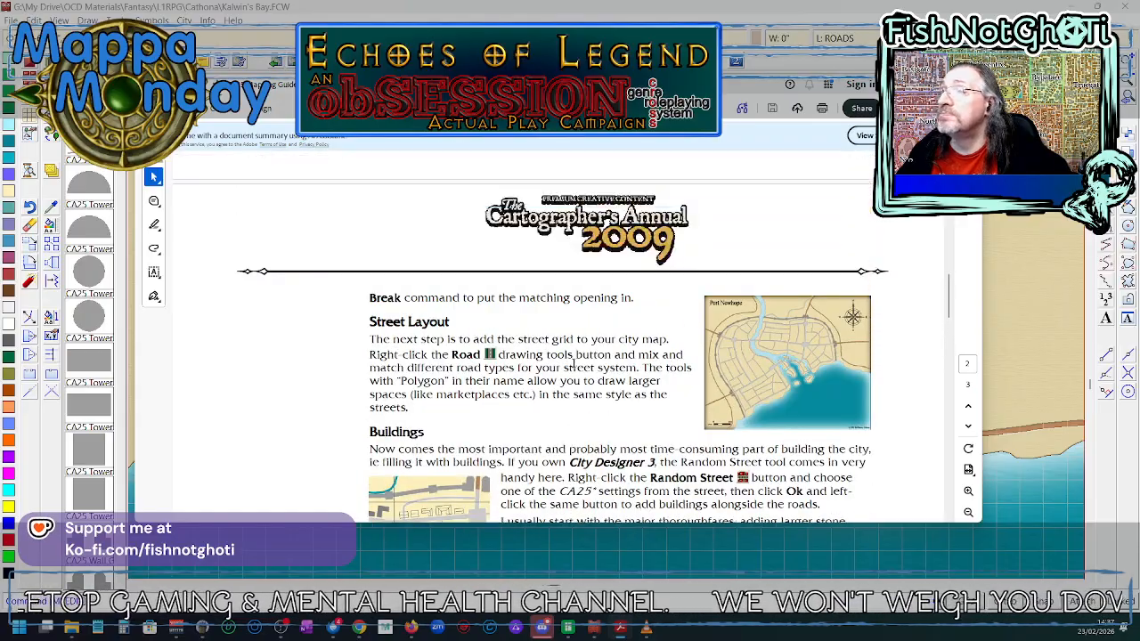
pyautogui.scroll(1, 573, 363)
pyautogui.scroll(-20, 574, 362)
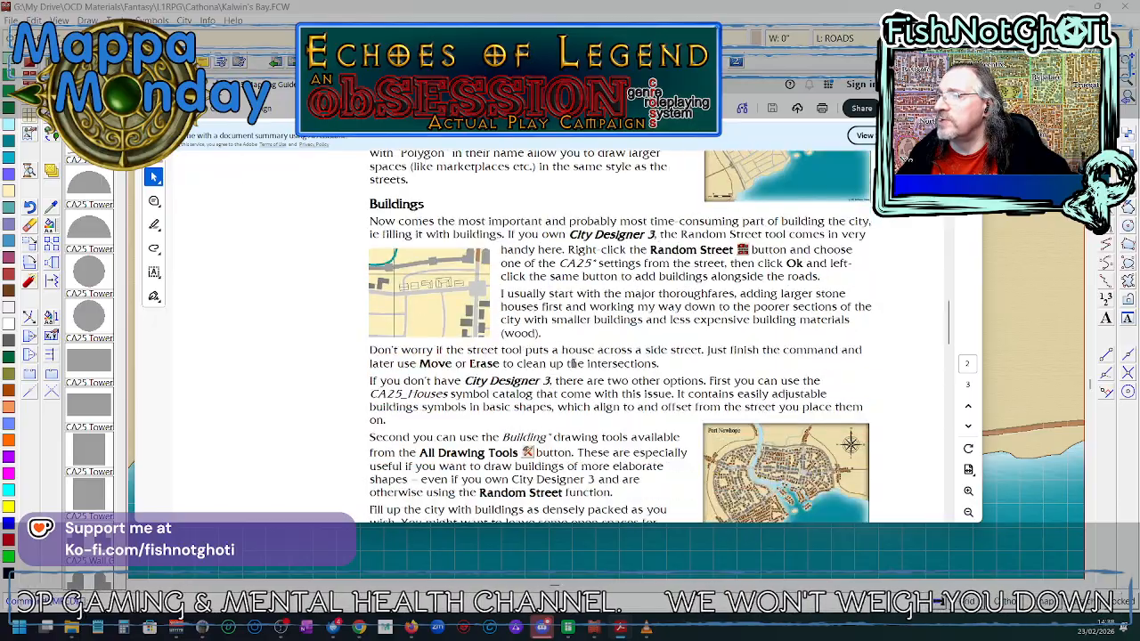
# - Review the guide's Sheet Effects advice and Port Newhope example map, look back over the earlier sections, and return to the city map
pyautogui.scroll(-8, 573, 362)
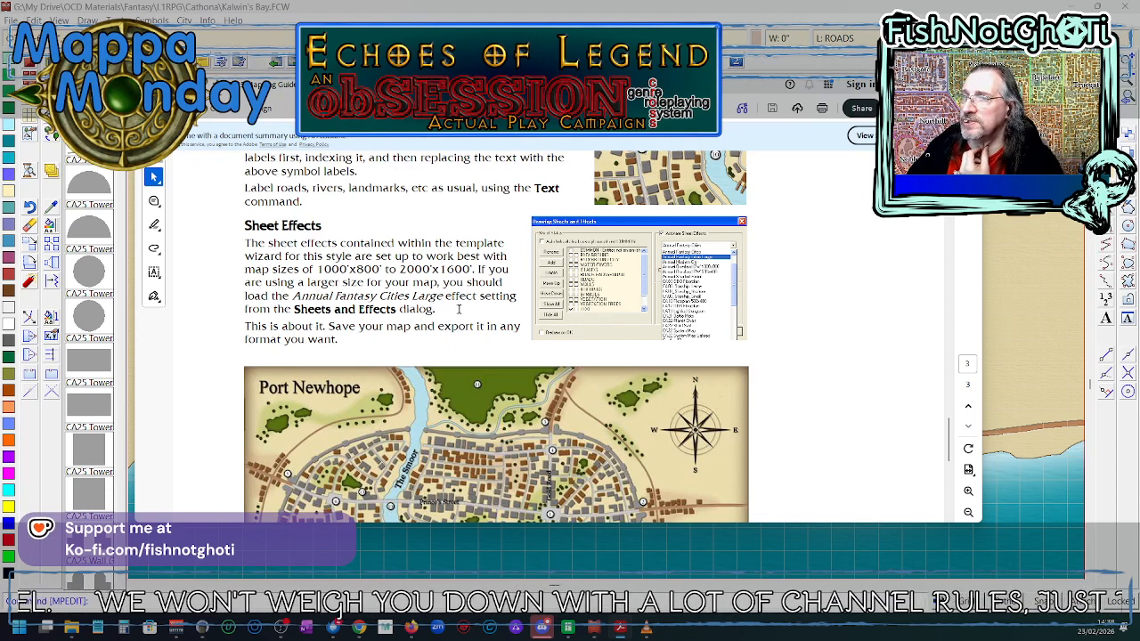
pyautogui.scroll(-5, 473, 314)
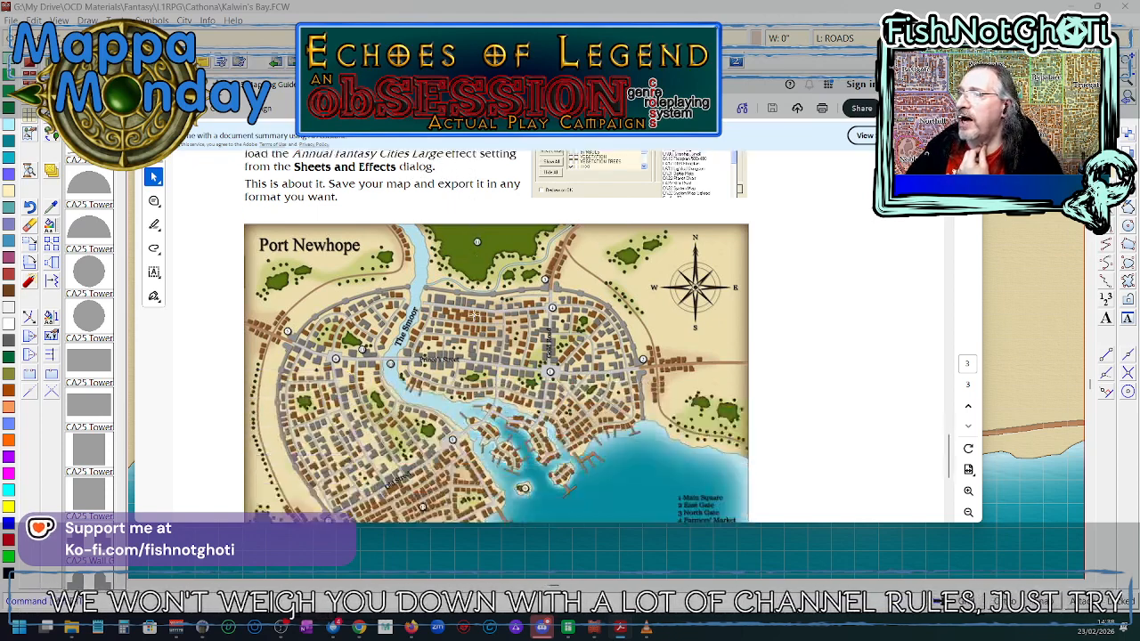
pyautogui.scroll(2, 474, 315)
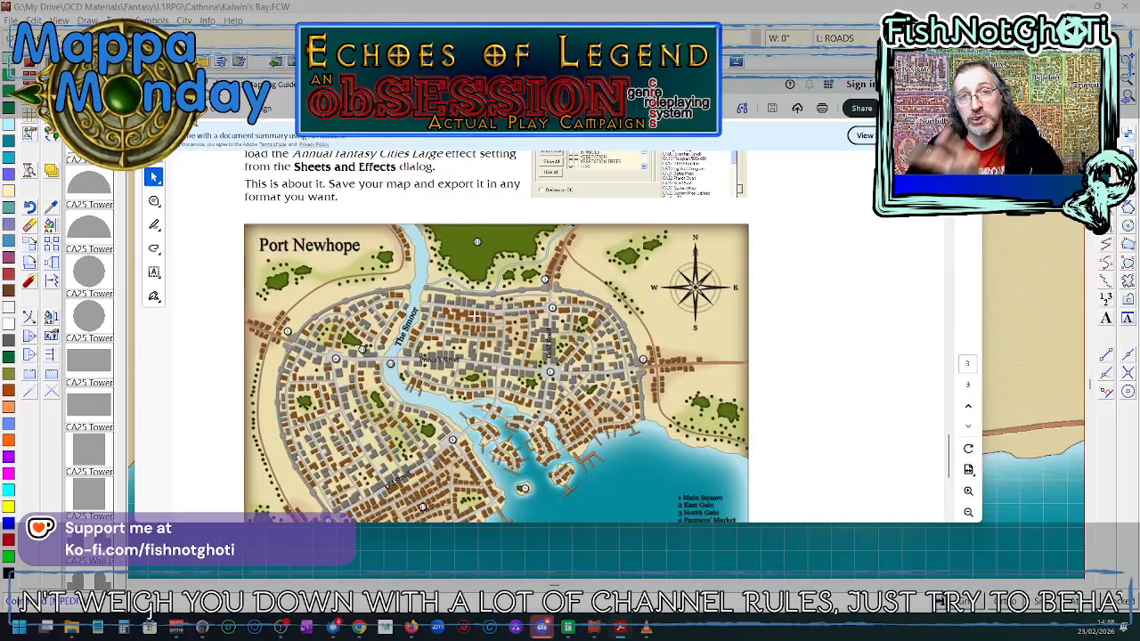
pyautogui.scroll(-7, 474, 316)
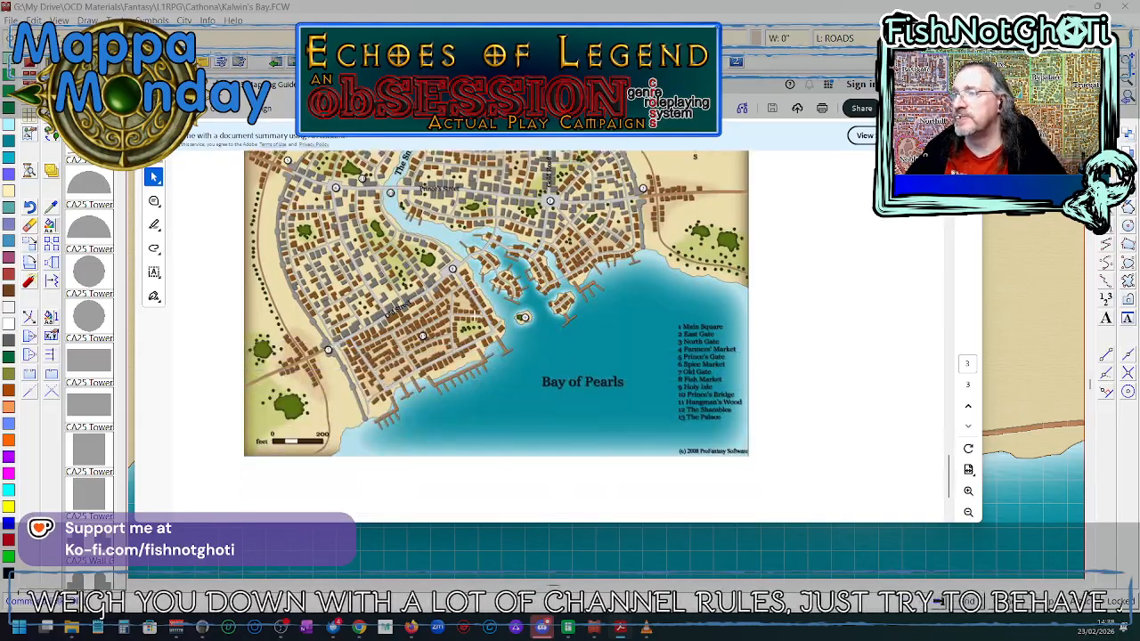
pyautogui.scroll(6, 473, 319)
pyautogui.scroll(5, 497, 339)
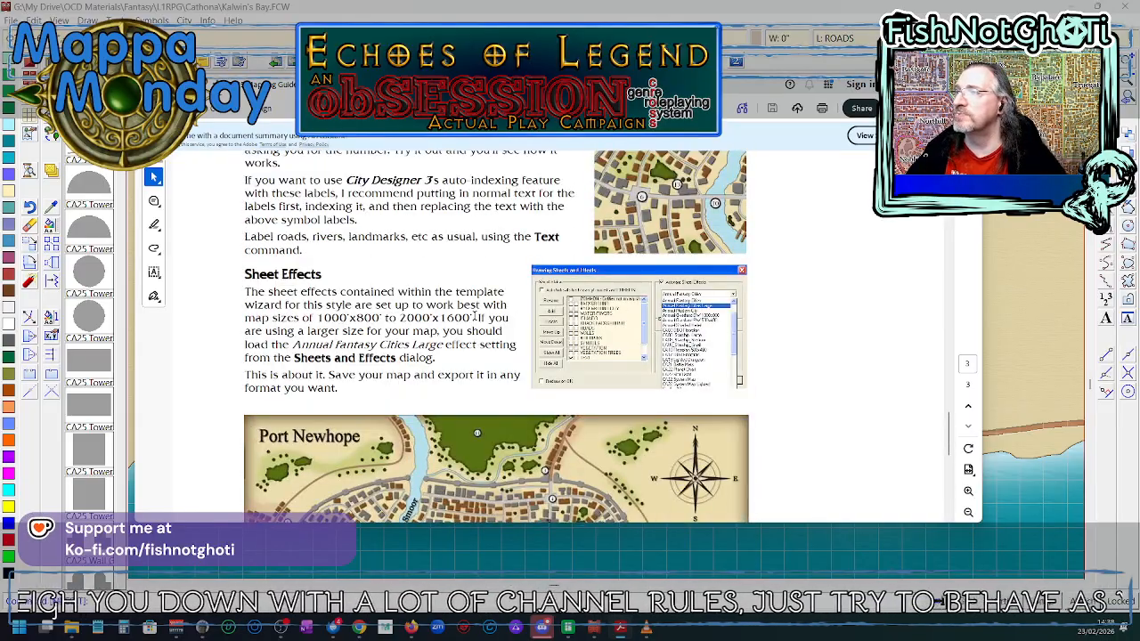
pyautogui.scroll(15, 475, 318)
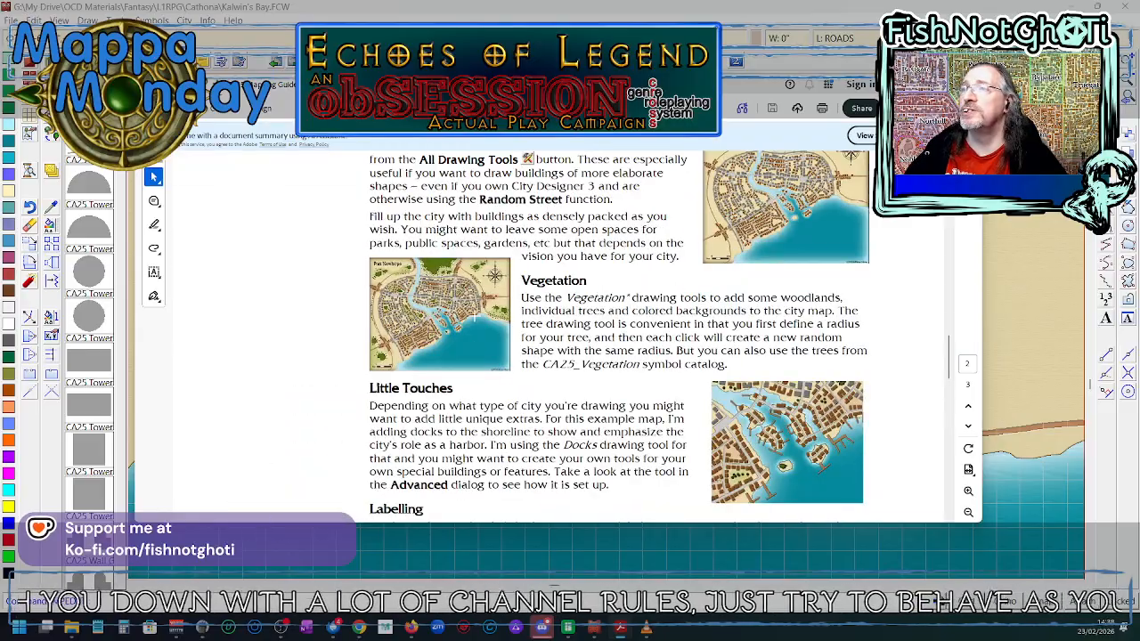
pyautogui.scroll(6, 475, 316)
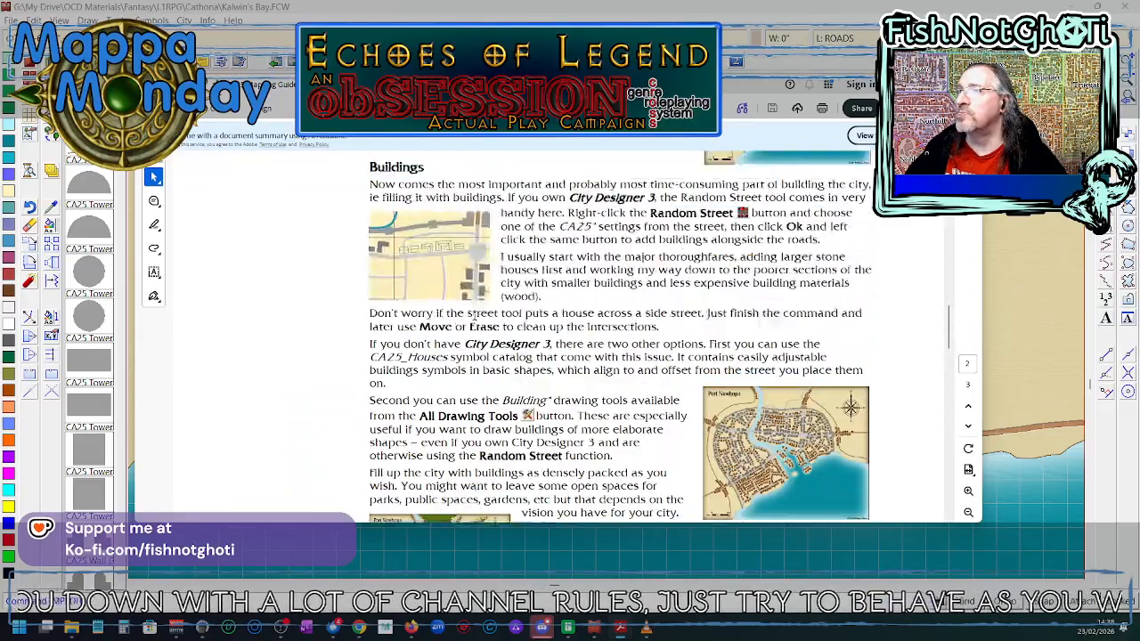
pyautogui.scroll(14, 475, 317)
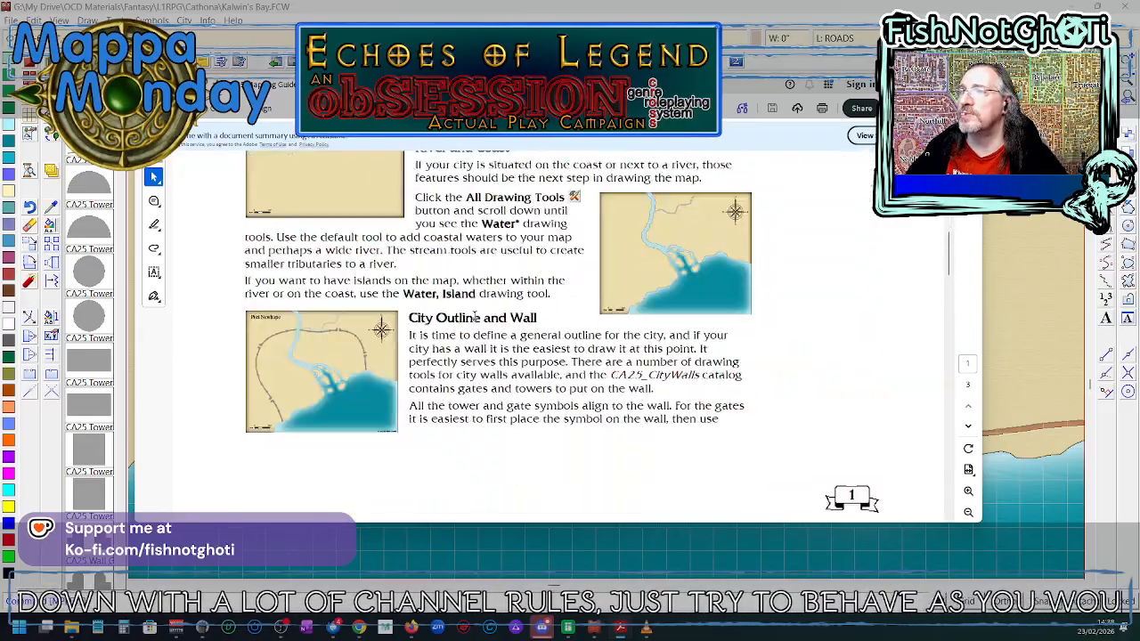
pyautogui.scroll(-7, 475, 316)
pyautogui.scroll(-9, 475, 316)
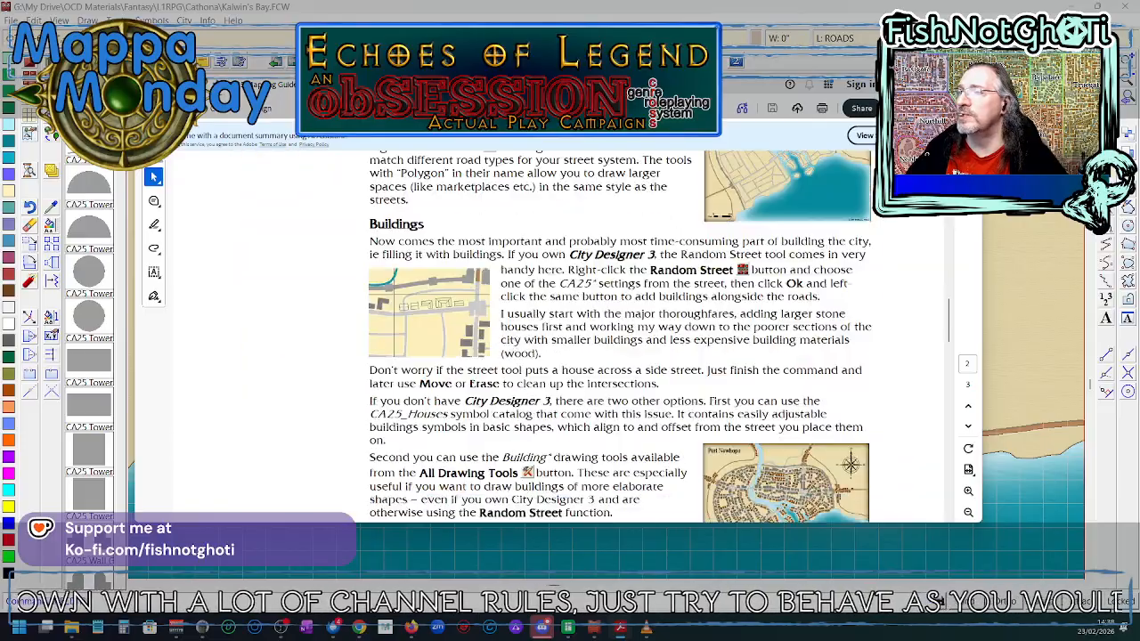
pyautogui.click(770, 15)
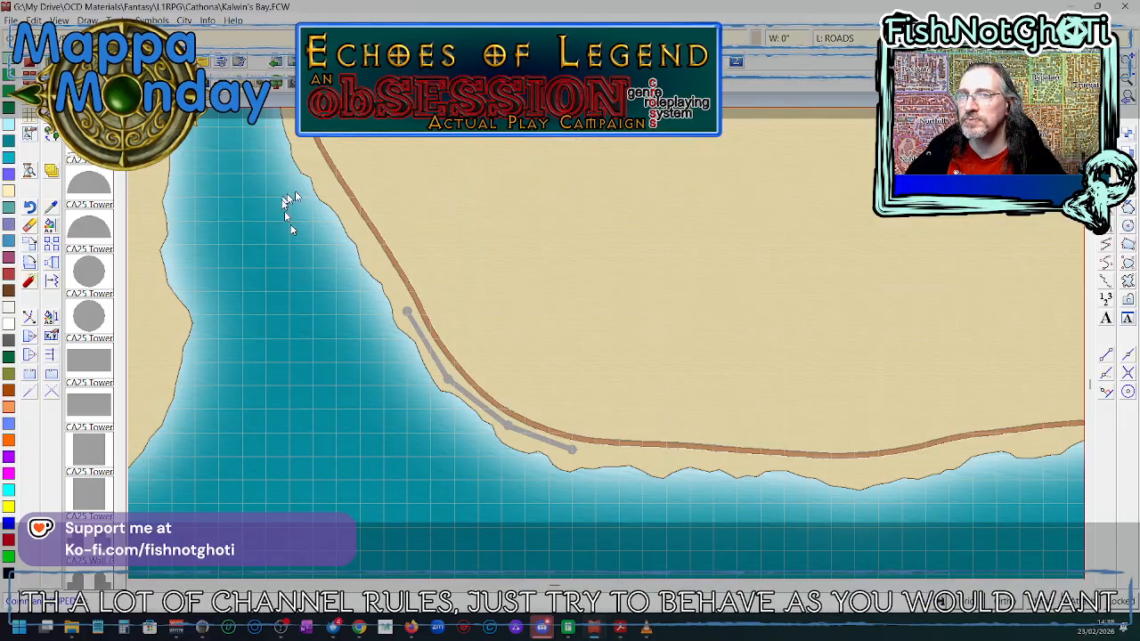
# - Copy all sheet effects from BUILDINGS HIGH, from Bevel through Texturize, onto the WALLS sheet, apply them and recheck the sheet's effects list
pyautogui.click(51, 170)
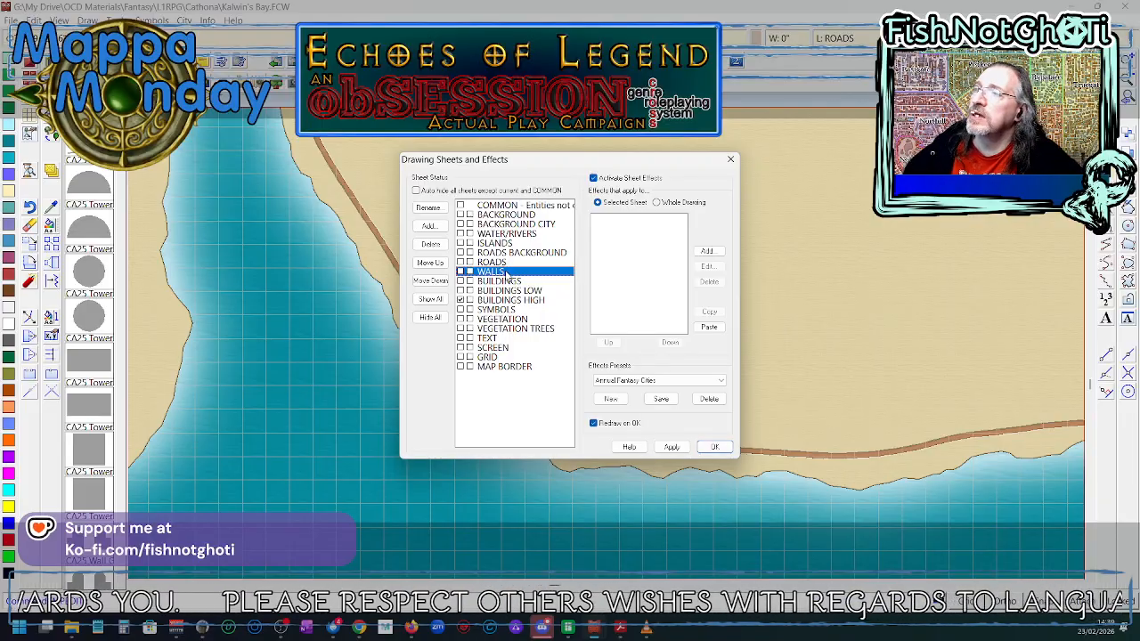
pyautogui.click(521, 301)
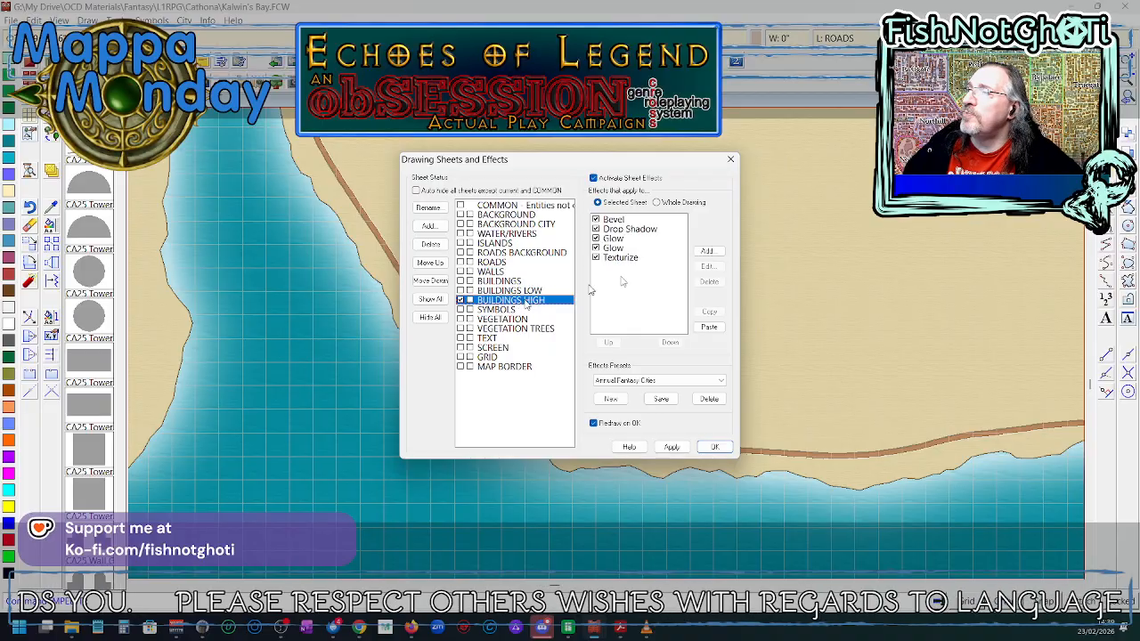
pyautogui.click(632, 259)
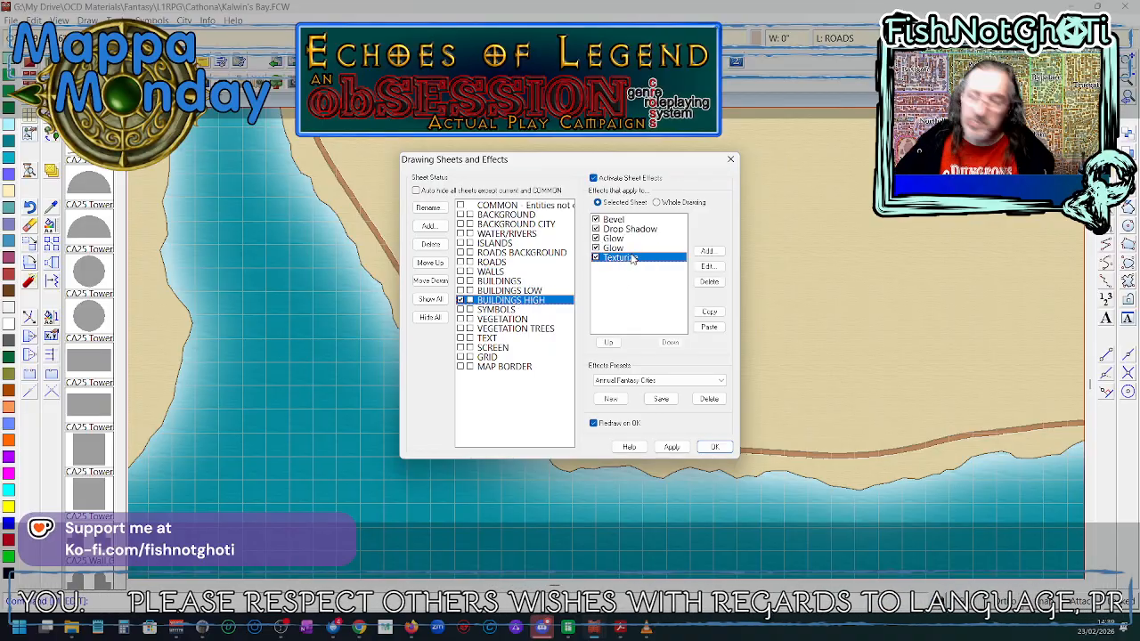
pyautogui.keyDown('shift'); pyautogui.click(613, 221); pyautogui.keyUp('shift')
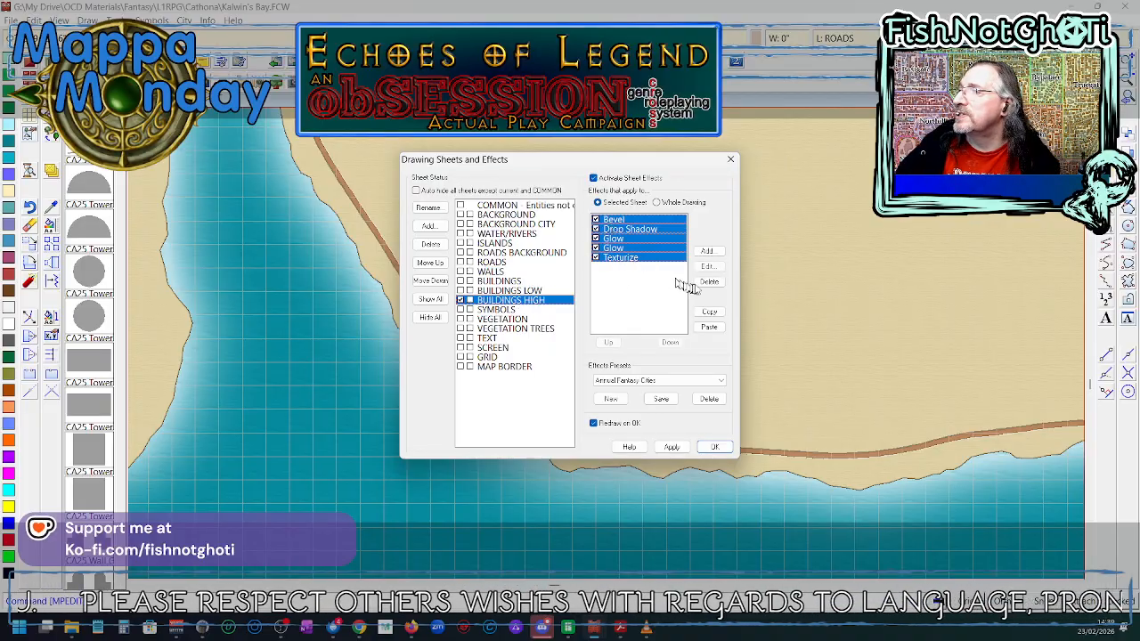
pyautogui.click(708, 312)
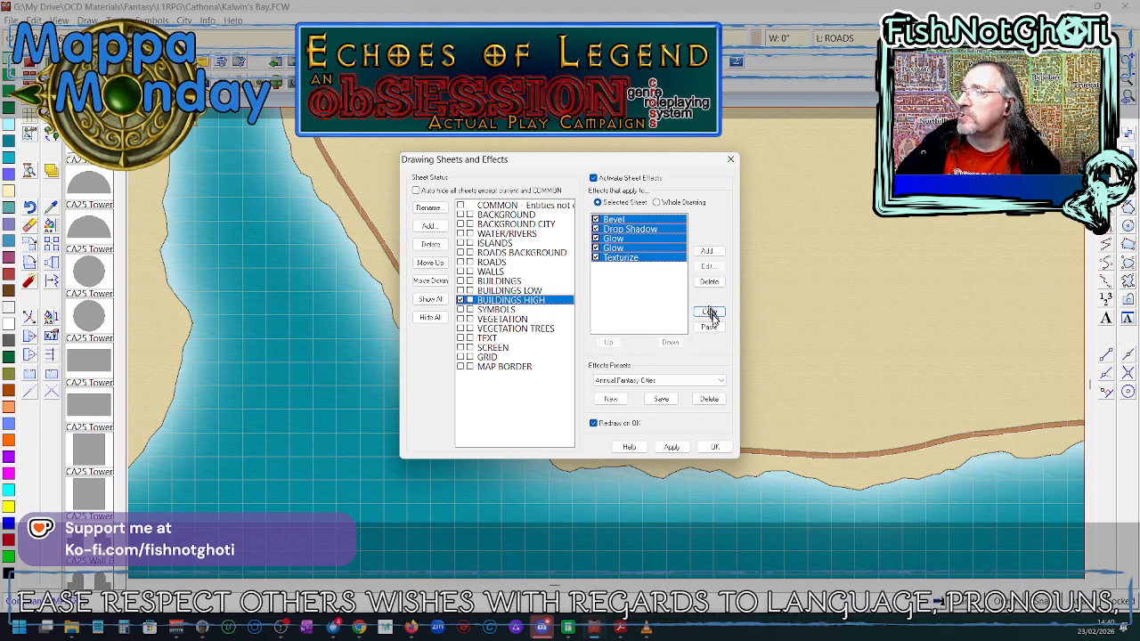
pyautogui.click(494, 273)
pyautogui.click(709, 327)
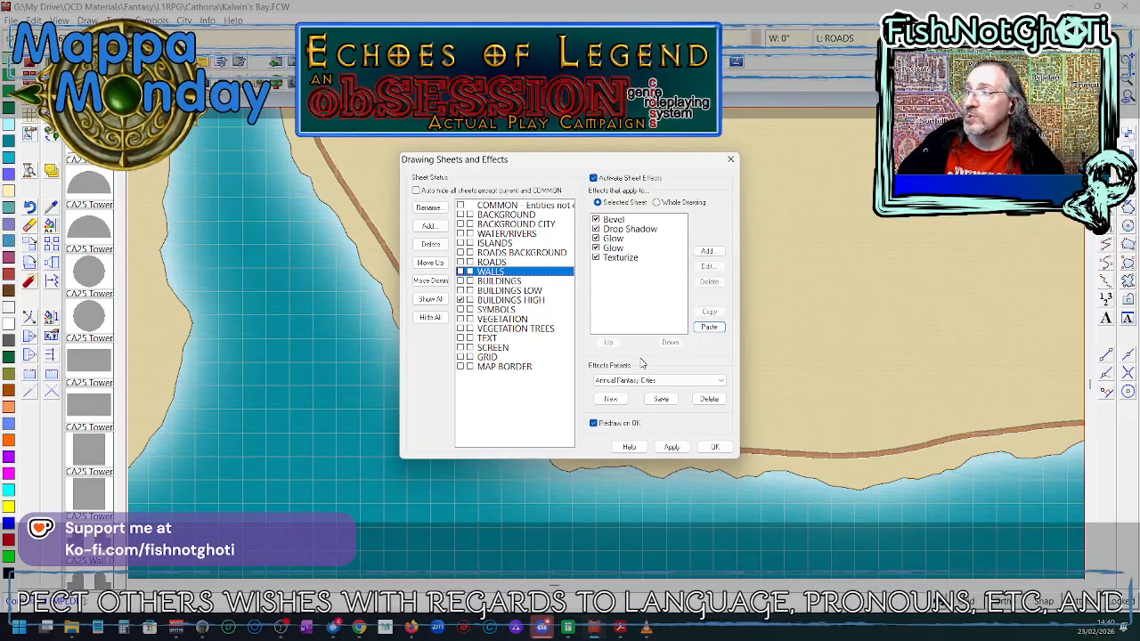
pyautogui.click(714, 446)
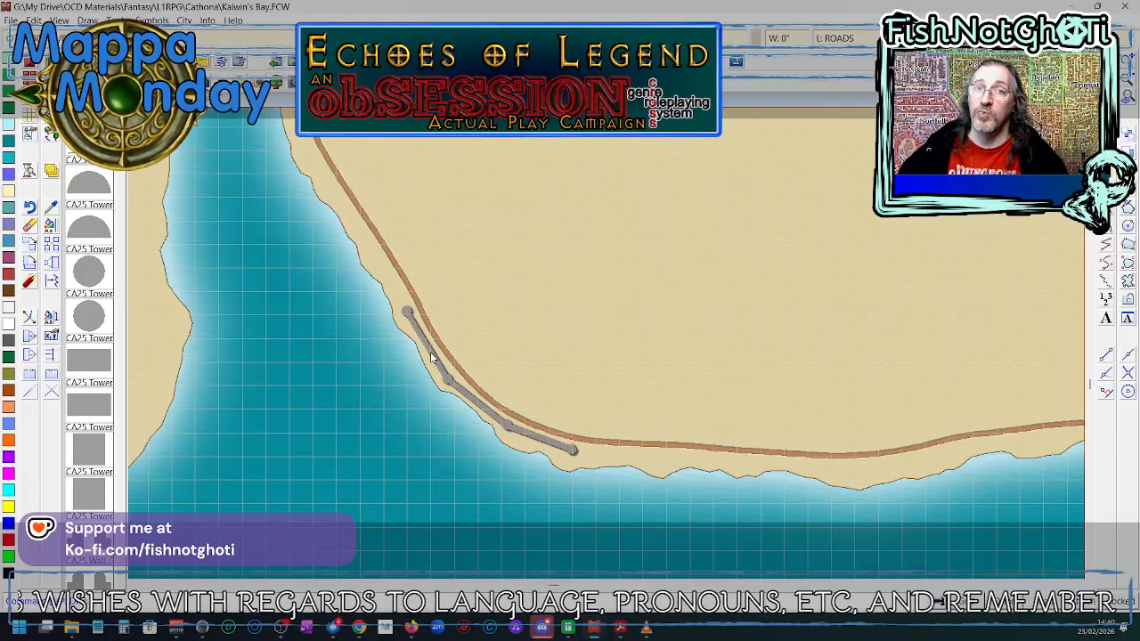
pyautogui.click(901, 38)
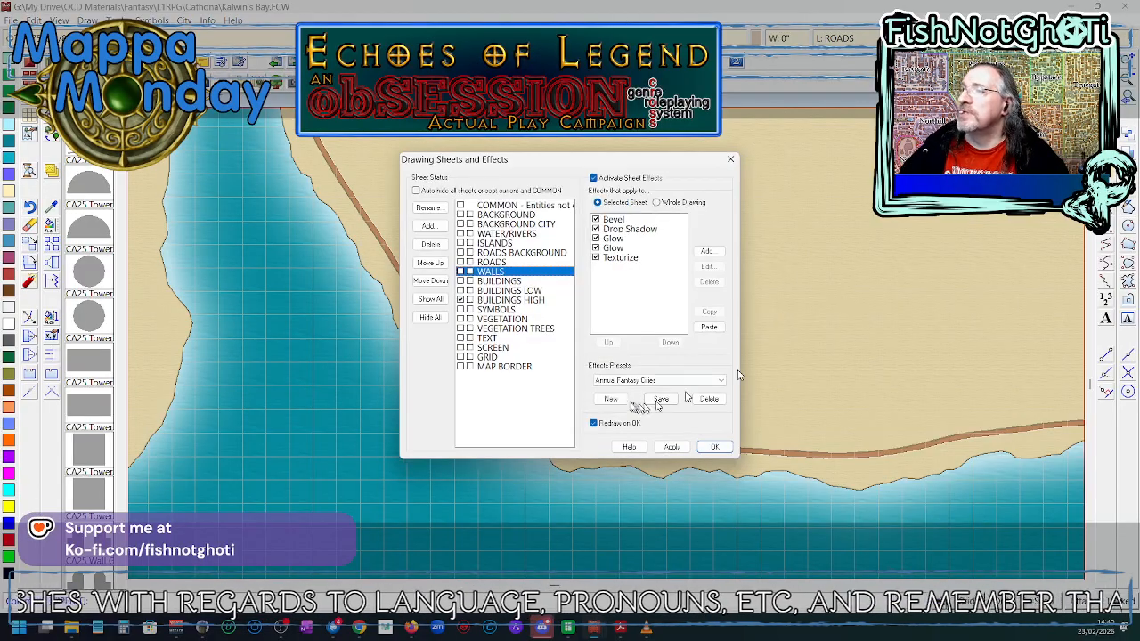
pyautogui.click(714, 446)
# - Set the City Wall 10' Straight drawing tool's sheet to WALLS* and save its settings
pyautogui.click(53, 132)
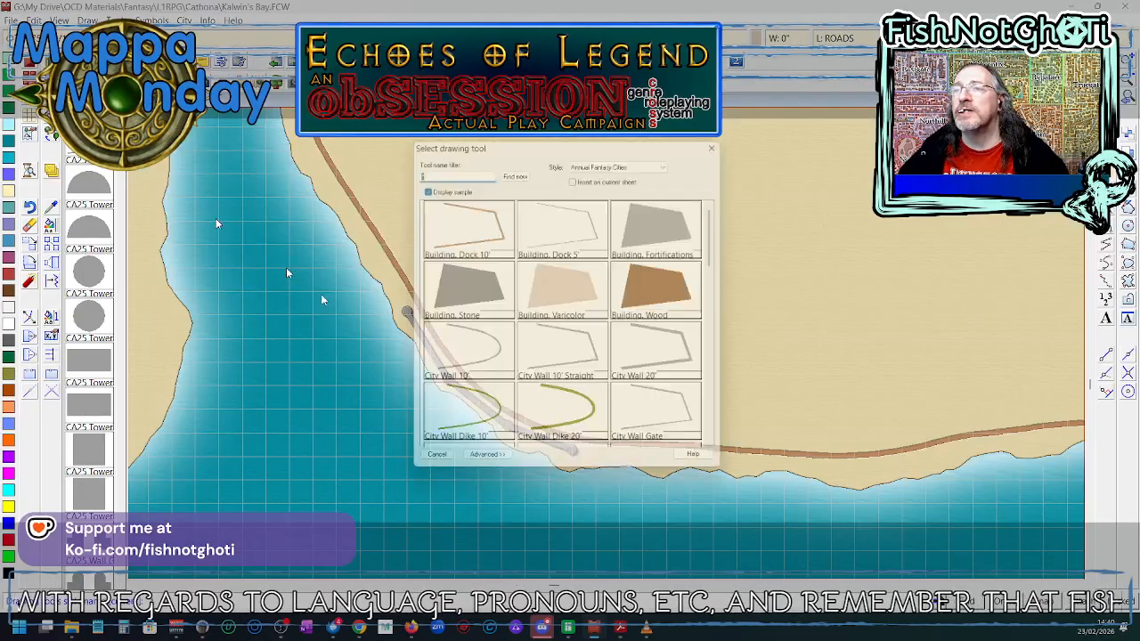
pyautogui.click(483, 467)
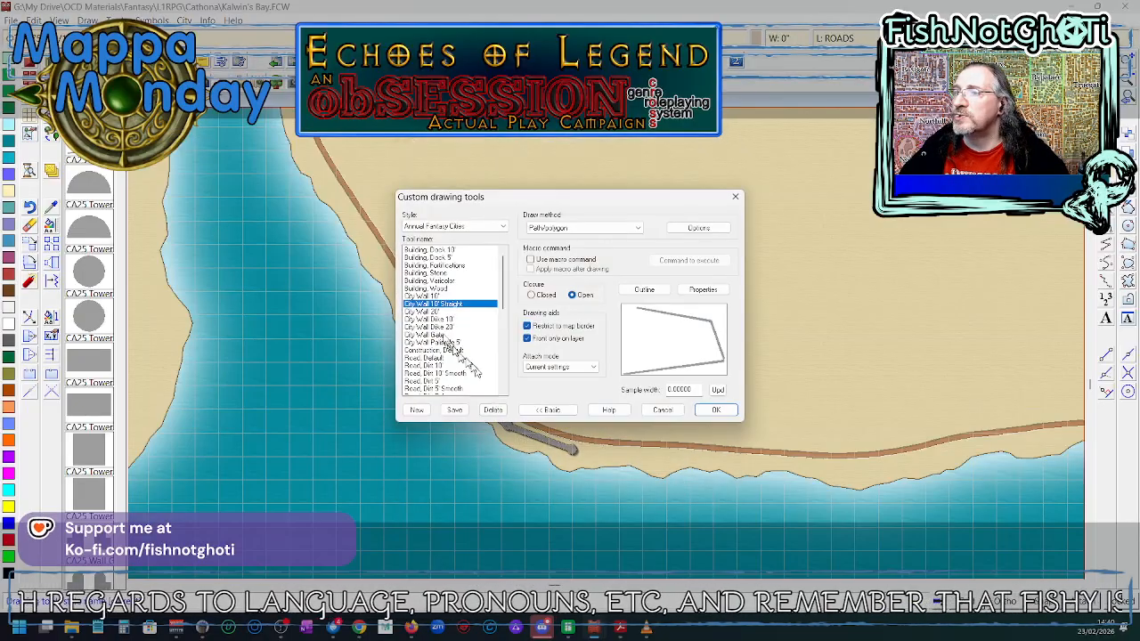
pyautogui.click(693, 289)
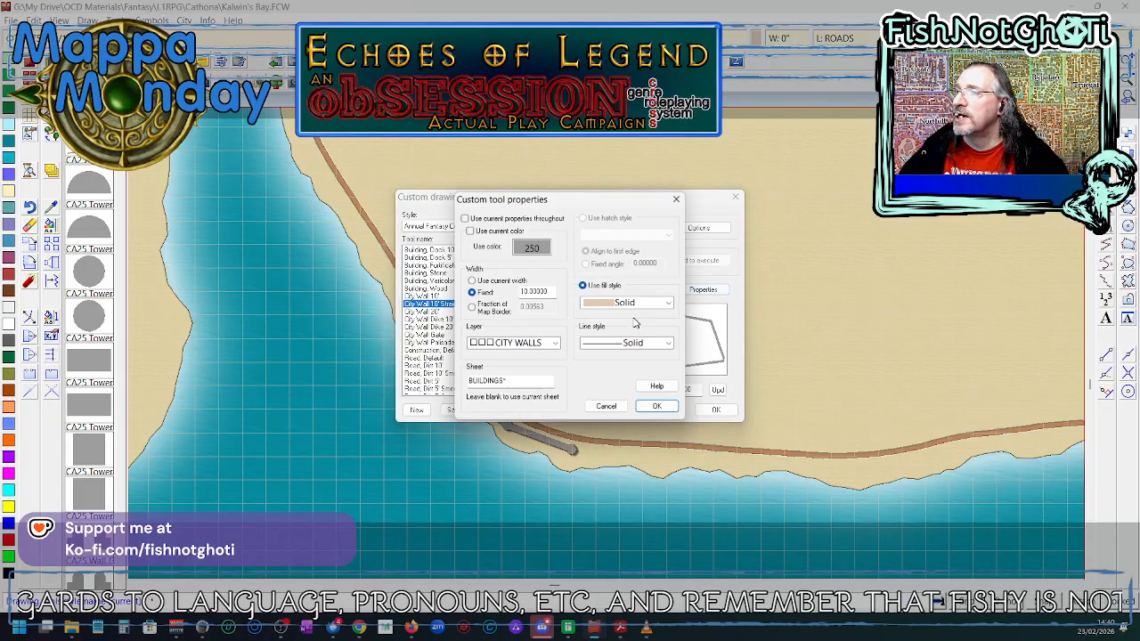
pyautogui.click(508, 382)
pyautogui.moveTo(506, 381); pyautogui.dragTo(436, 384)
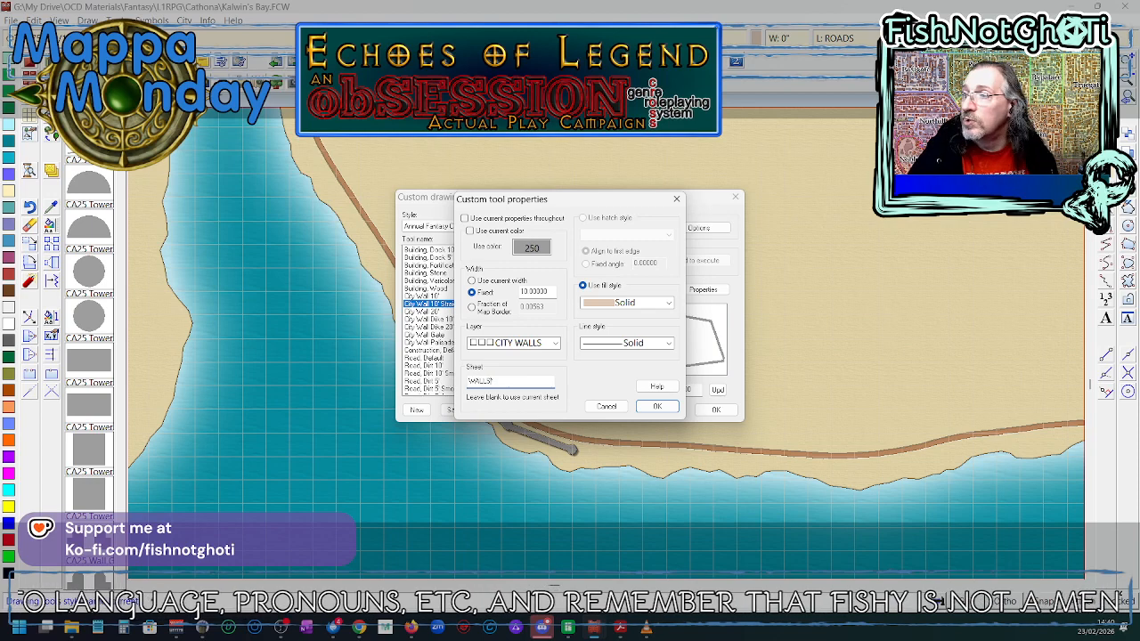
pyautogui.click(655, 409)
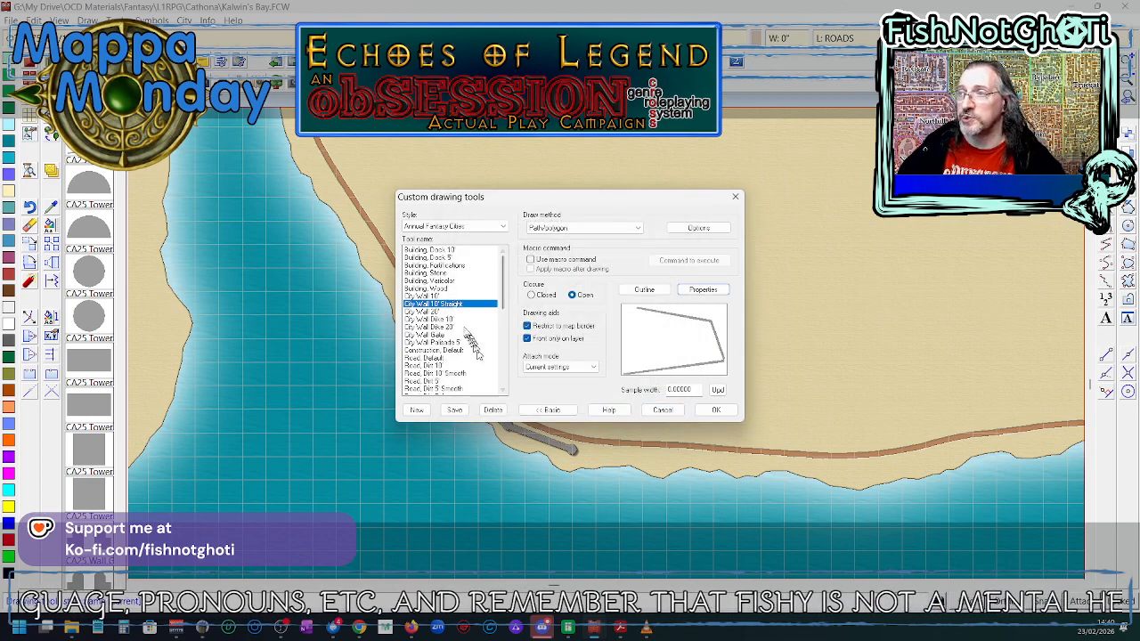
pyautogui.click(431, 297)
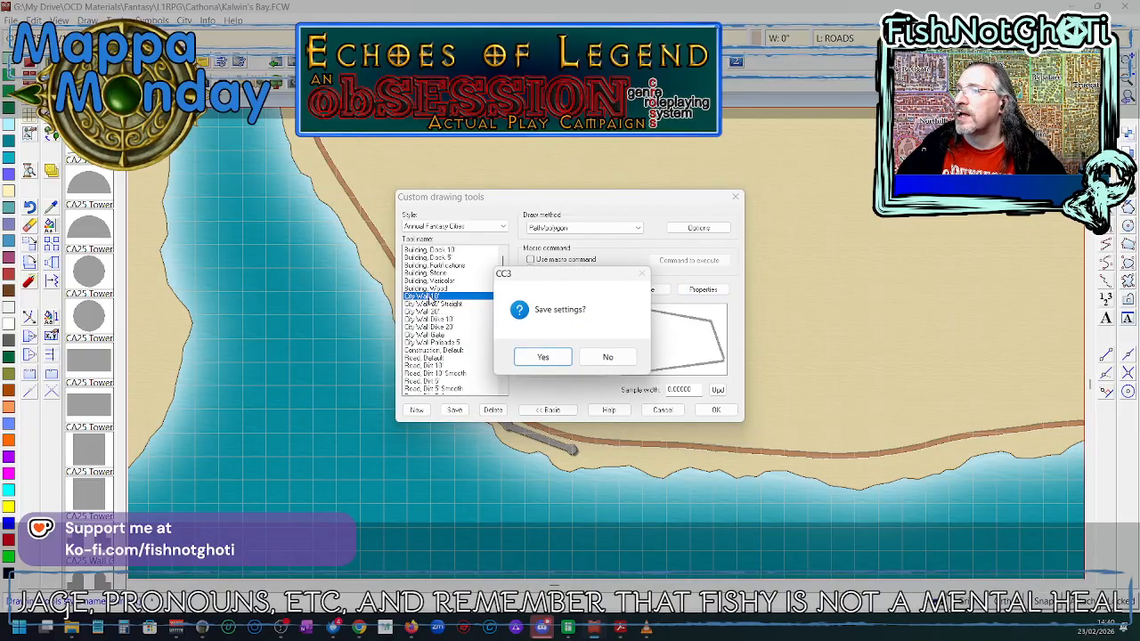
pyautogui.click(550, 356)
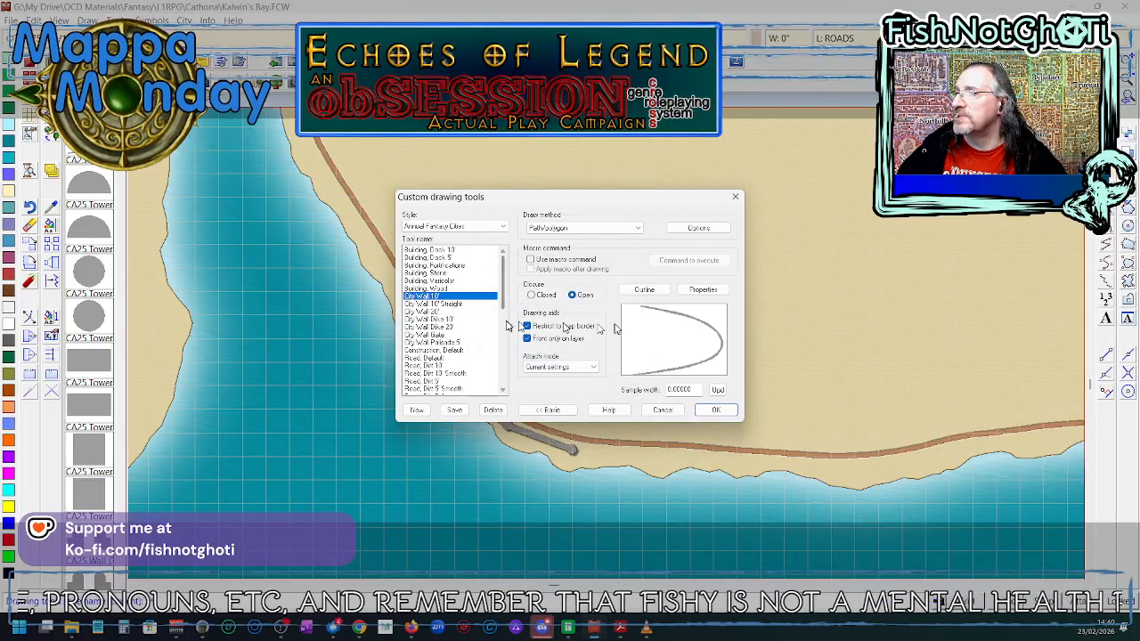
# - Set the City Wall 10' drawing tool's sheet to WALLS* and save its settings
pyautogui.click(644, 290)
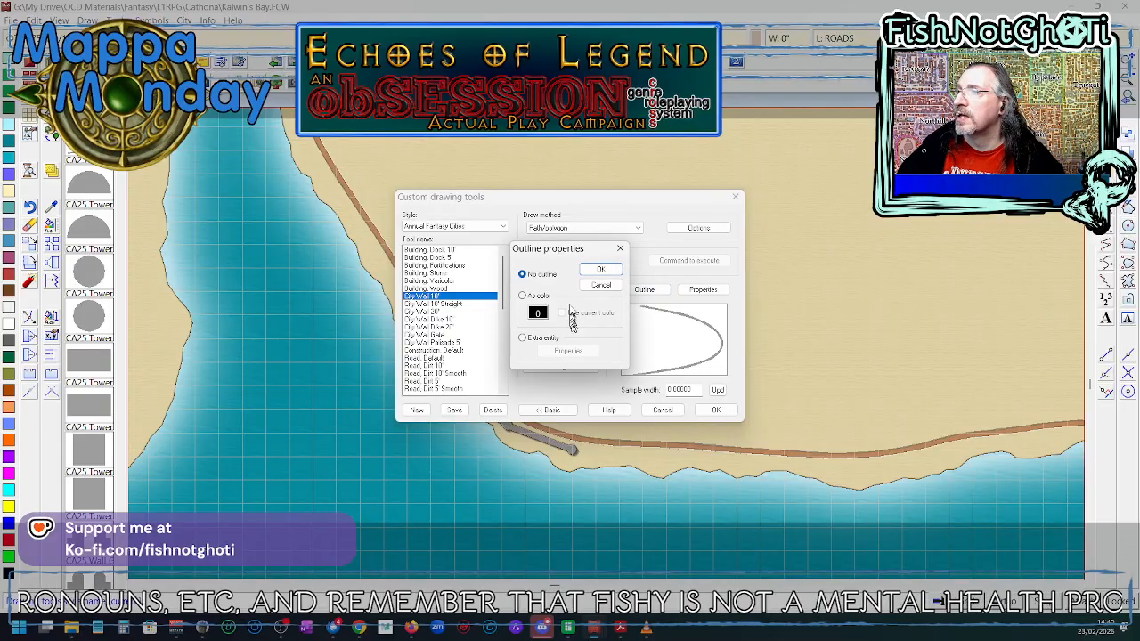
pyautogui.click(602, 287)
pyautogui.click(700, 291)
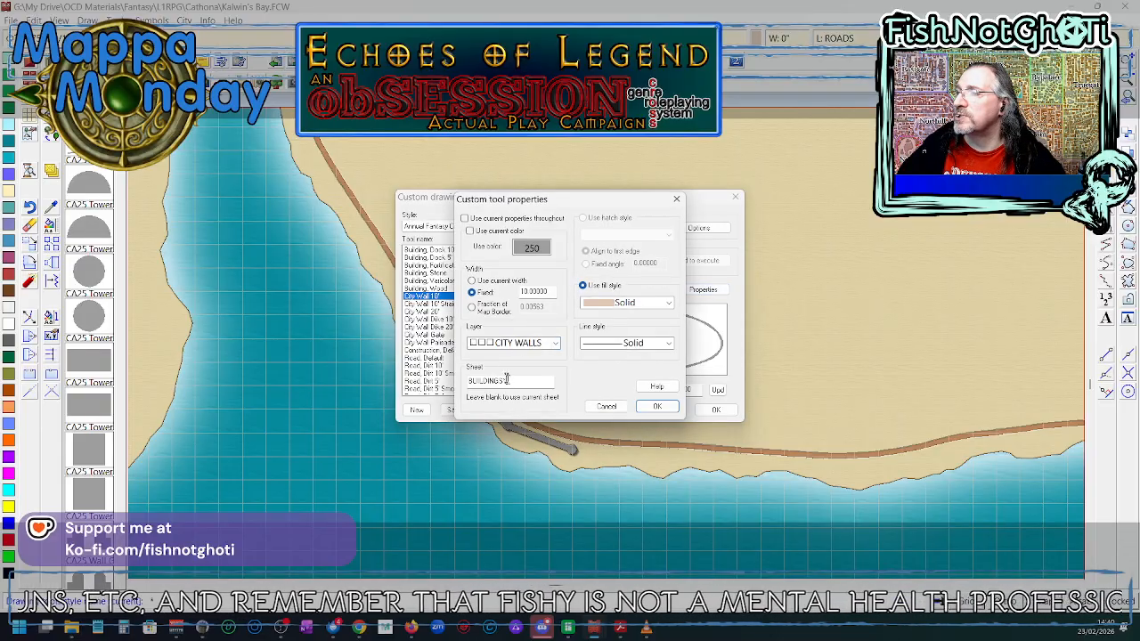
pyautogui.moveTo(505, 381); pyautogui.dragTo(443, 384)
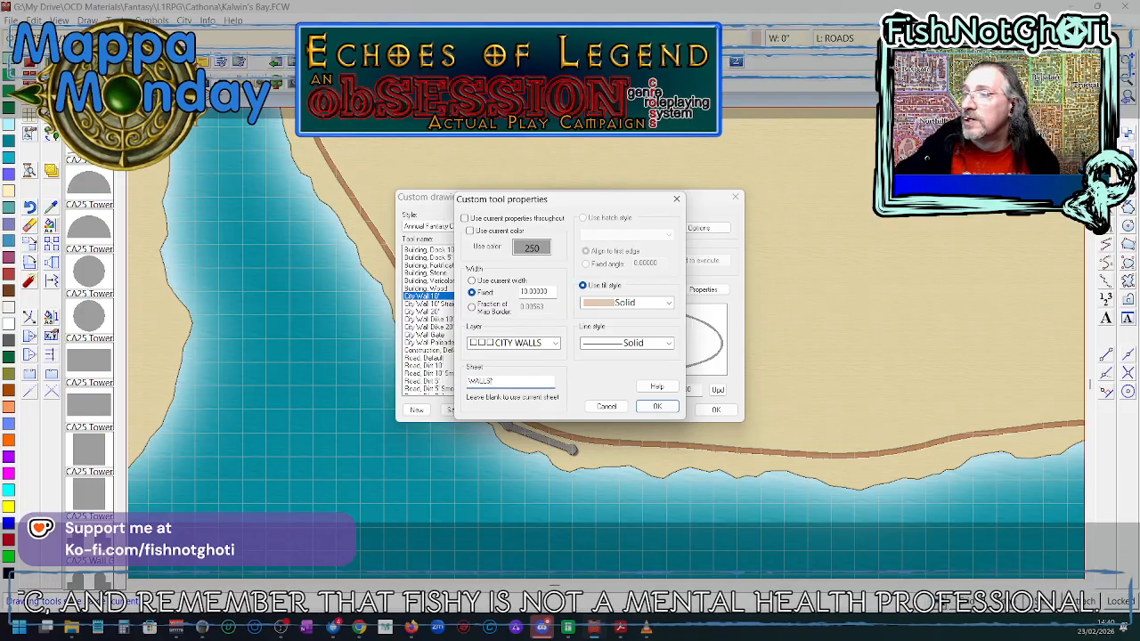
pyautogui.click(658, 406)
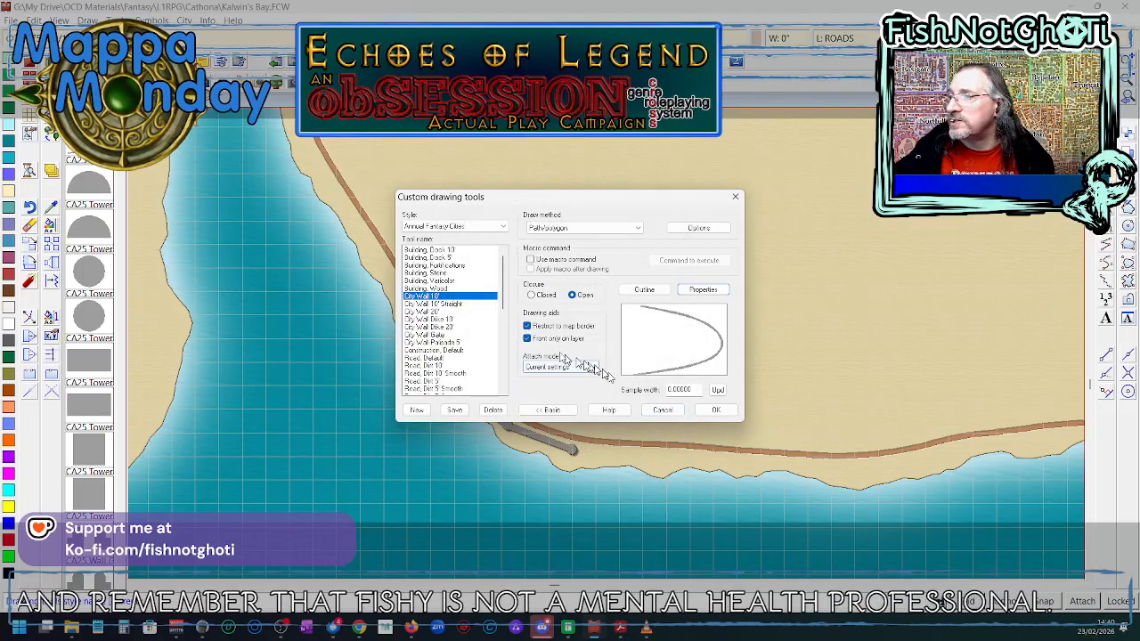
pyautogui.click(426, 310)
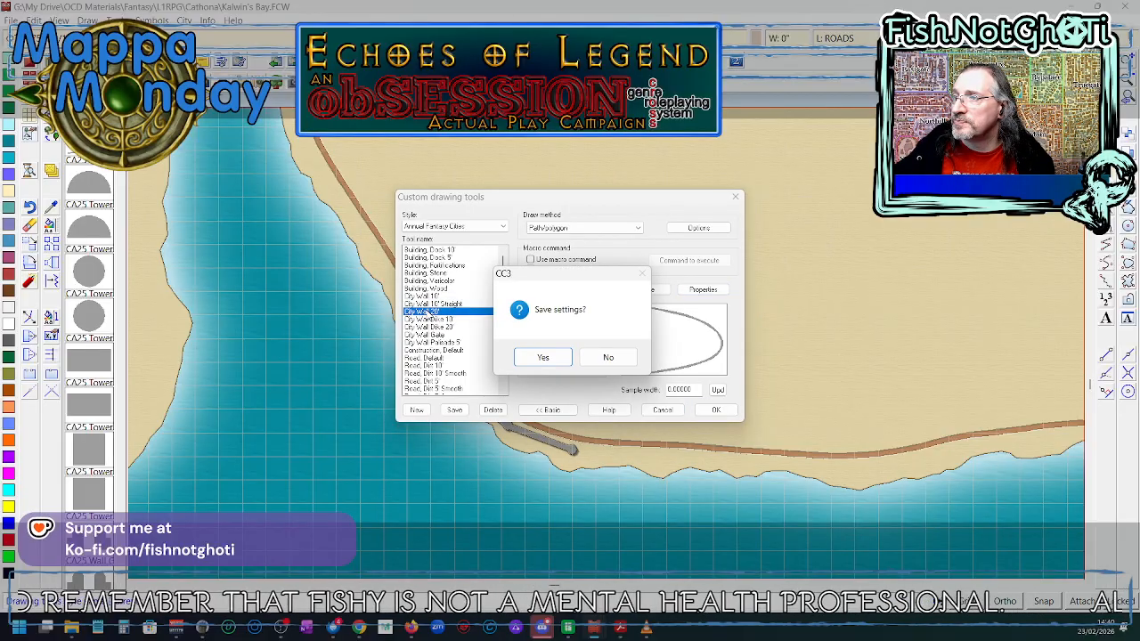
pyautogui.click(537, 357)
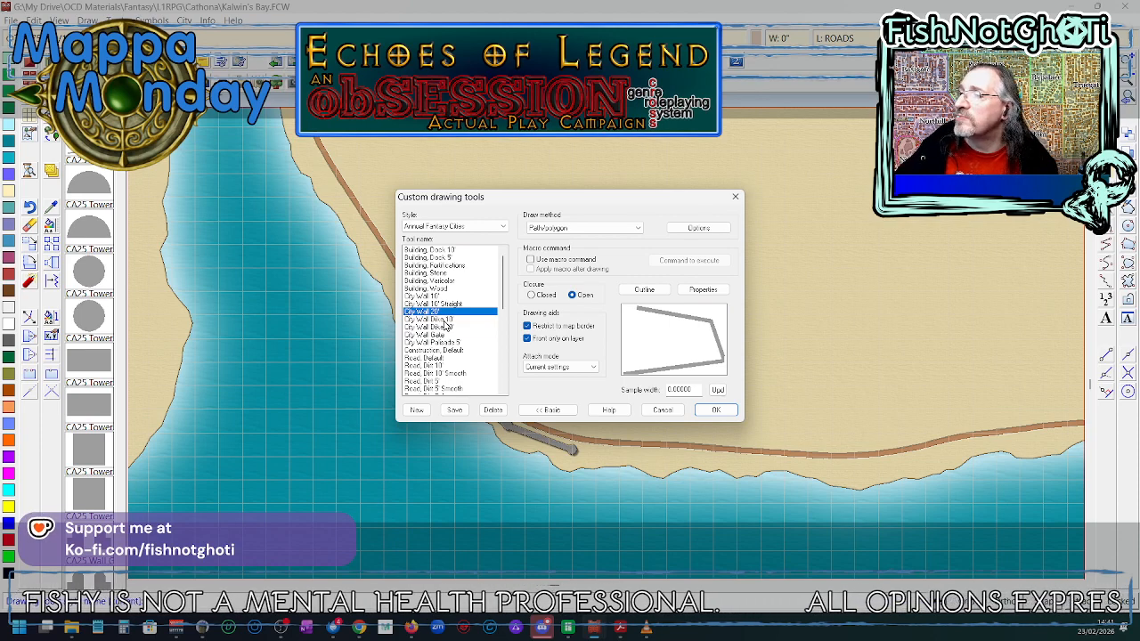
# - Set the City Wall 20' drawing tool's sheet to WALLS* and save its settings
pyautogui.click(696, 290)
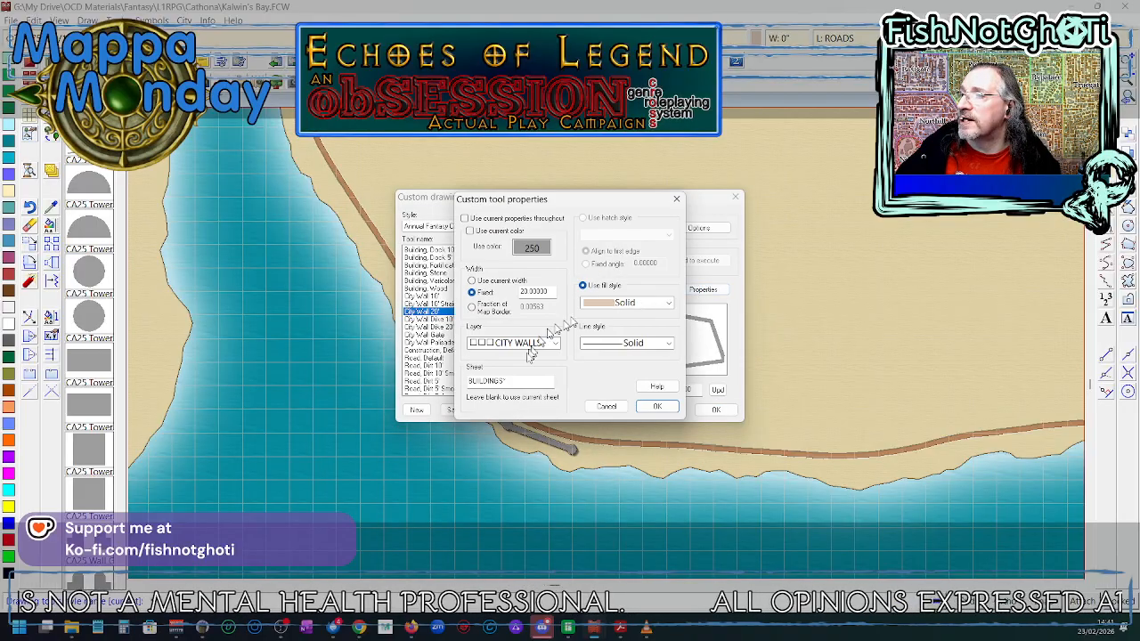
pyautogui.doubleClick(504, 380)
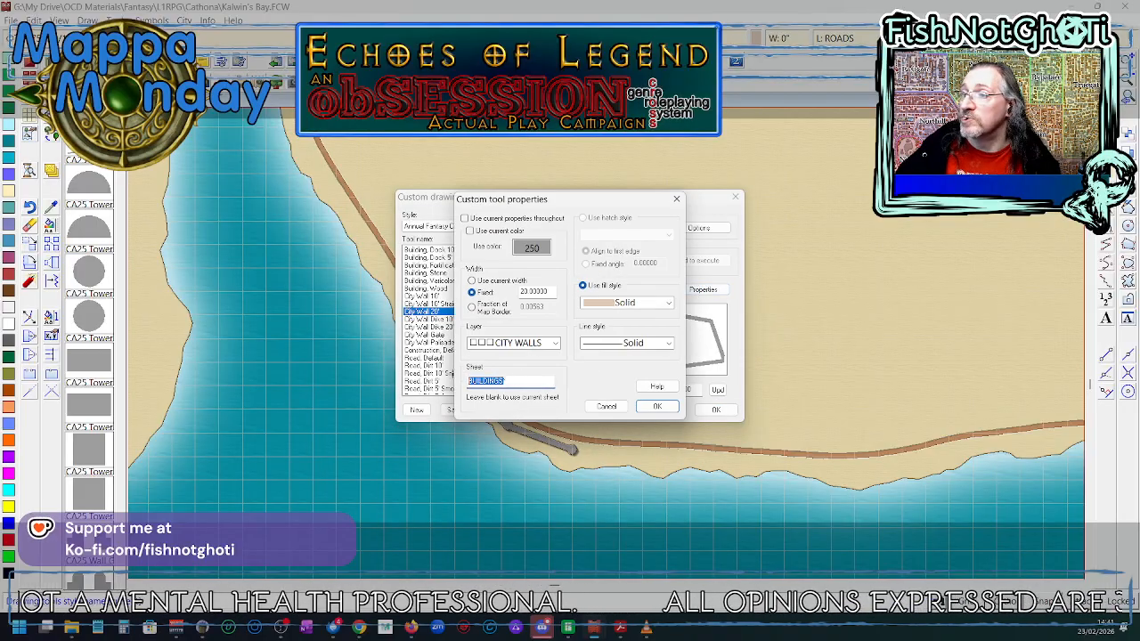
pyautogui.write('WALL')
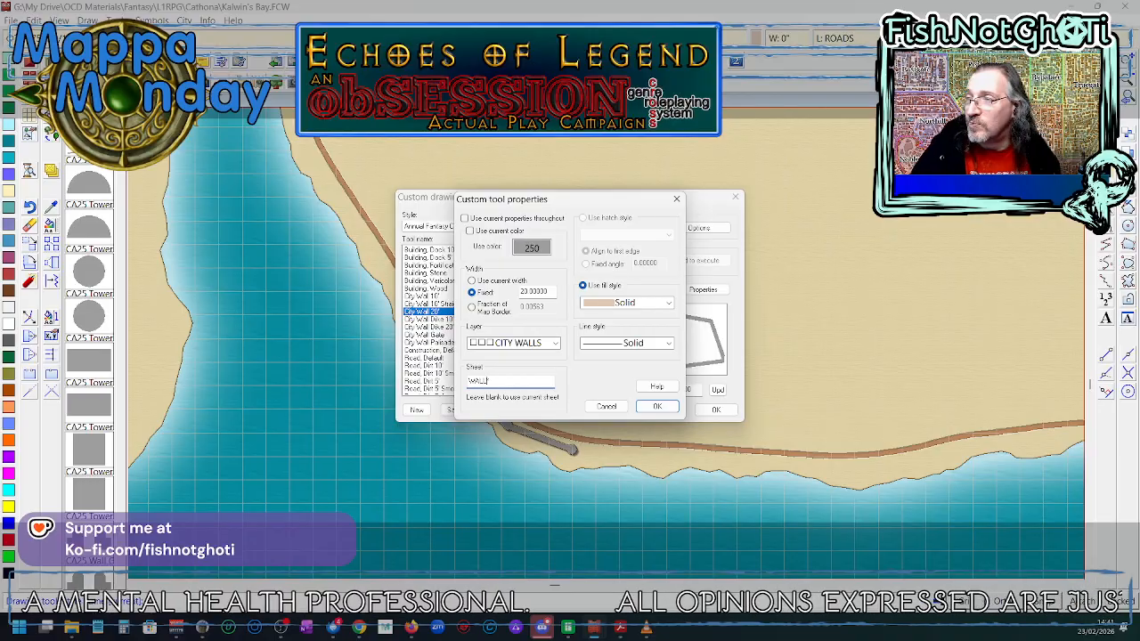
pyautogui.write('S')
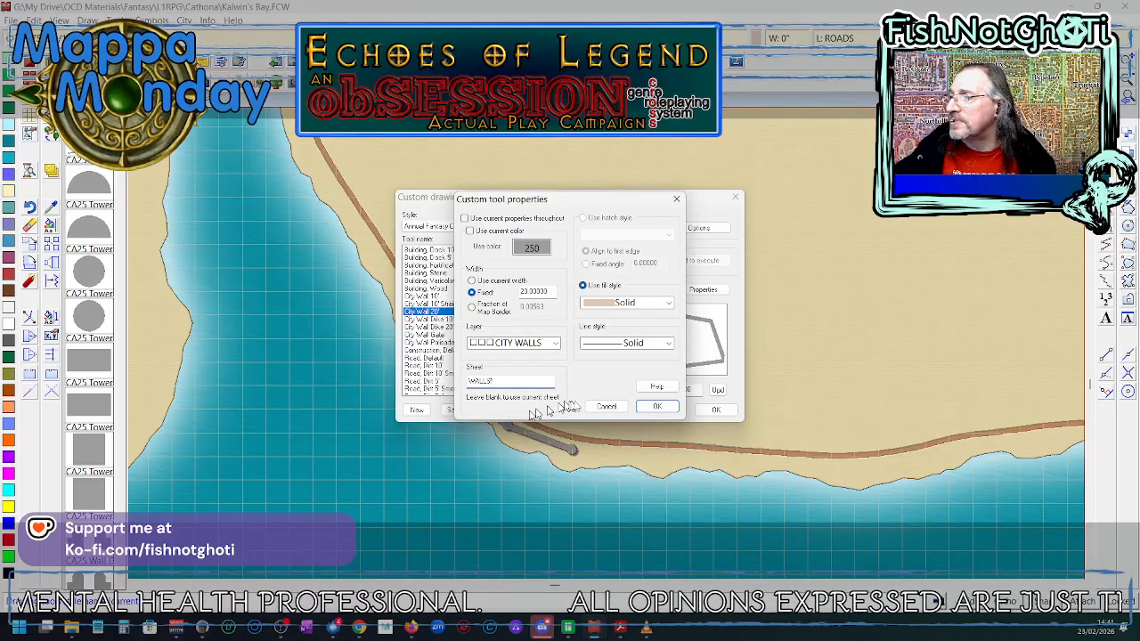
pyautogui.click(658, 406)
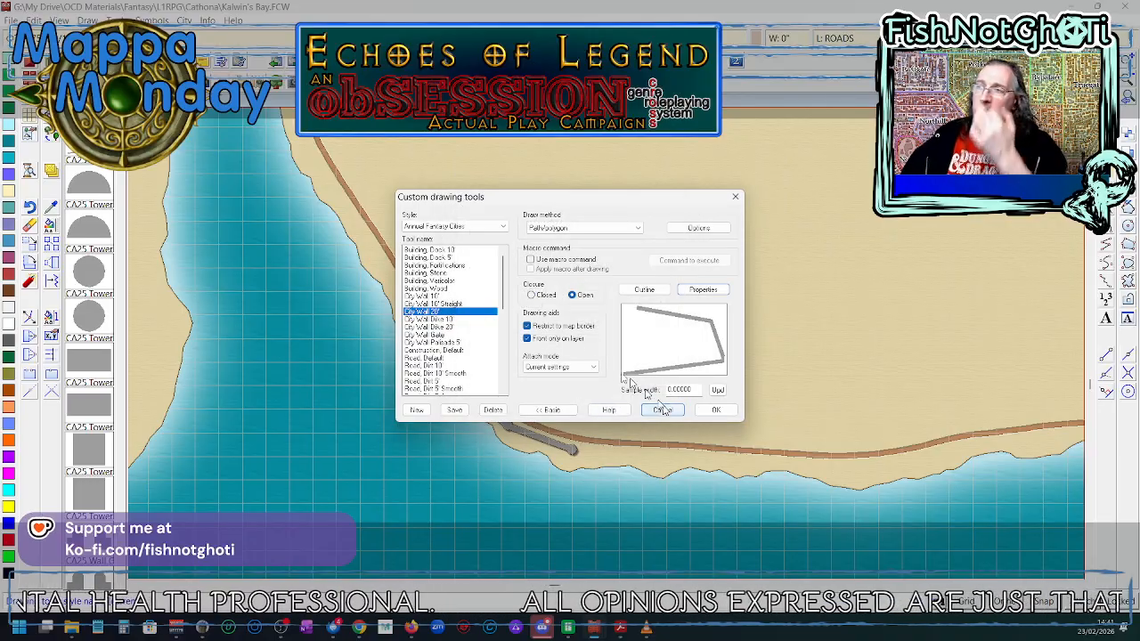
pyautogui.click(452, 321)
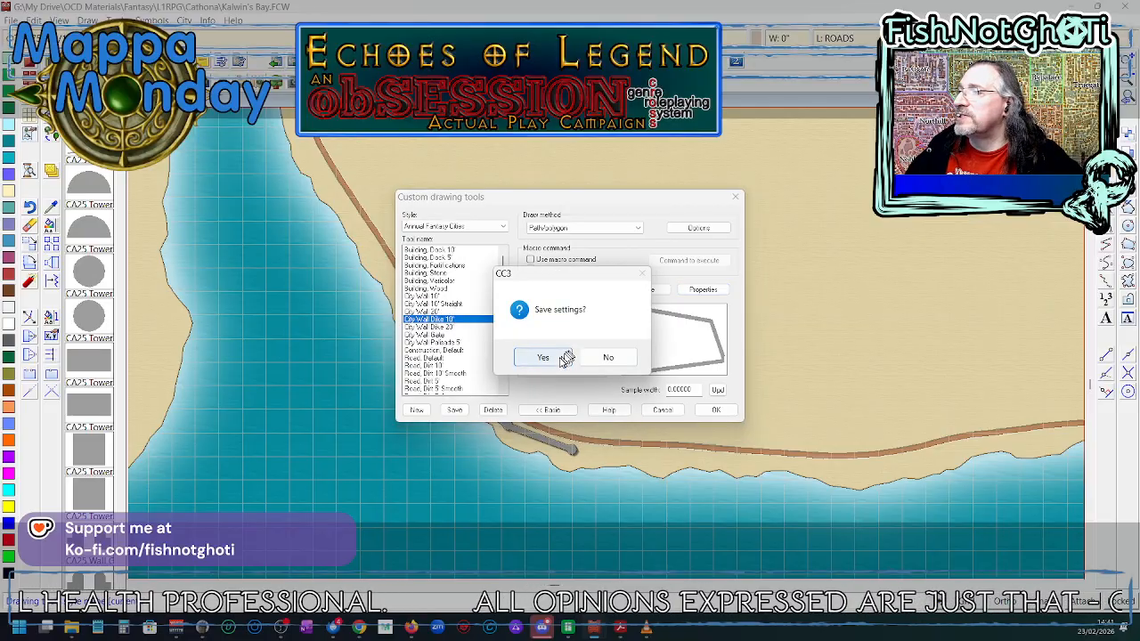
pyautogui.click(546, 354)
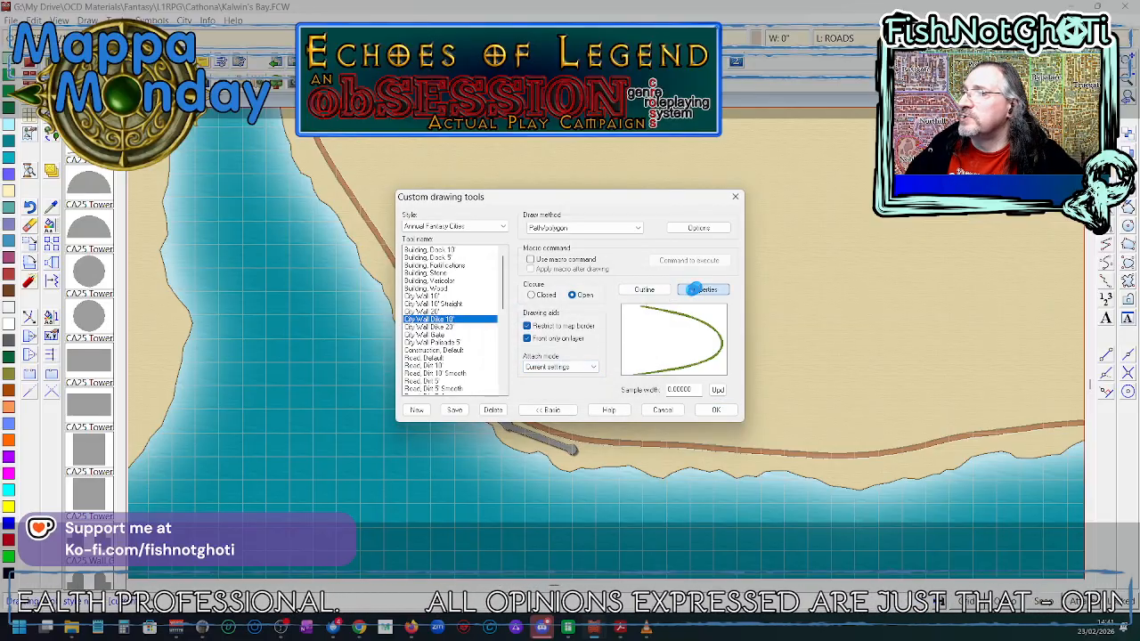
# - Check the City Wall Dike 10' tool's properties, cancel without editing them, and leave the drawing tools without drawing
pyautogui.click(697, 289)
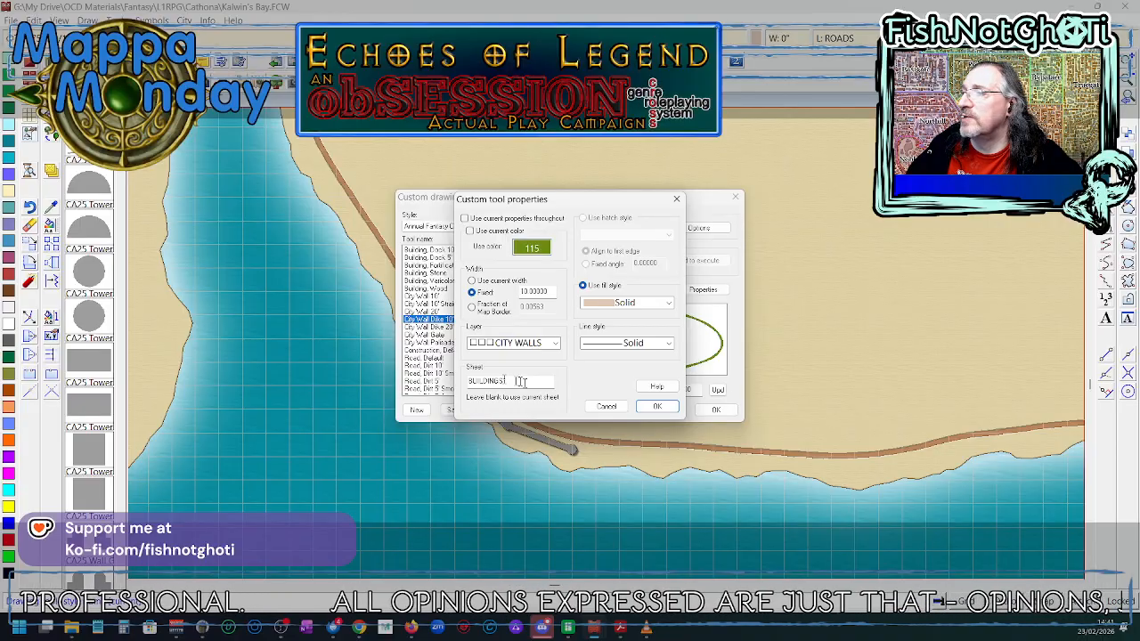
pyautogui.click(611, 407)
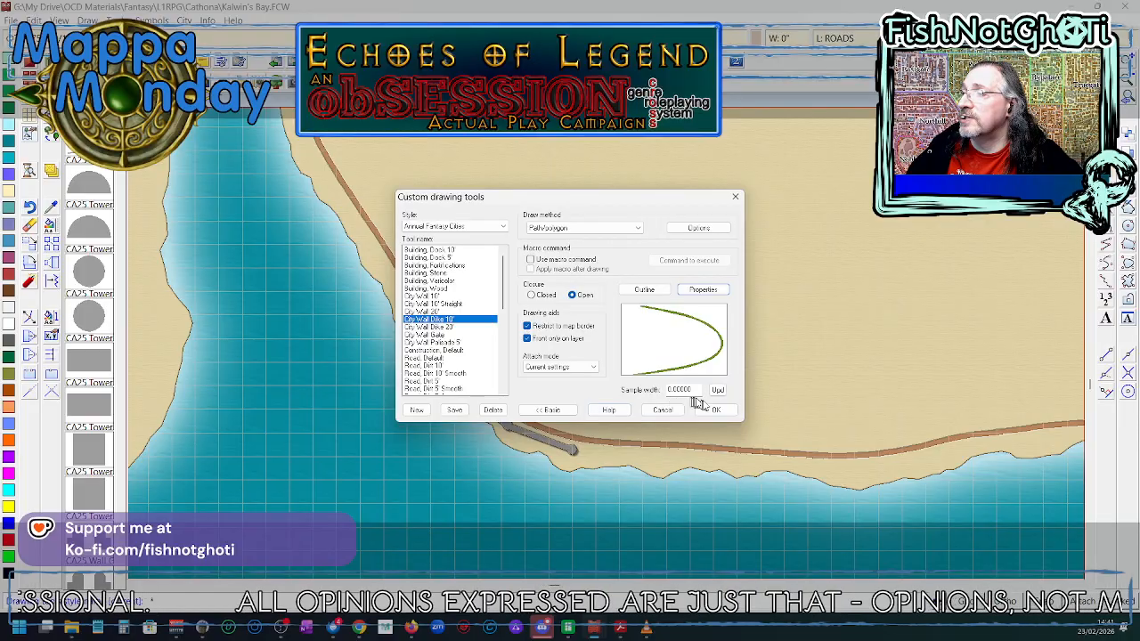
pyautogui.click(715, 411)
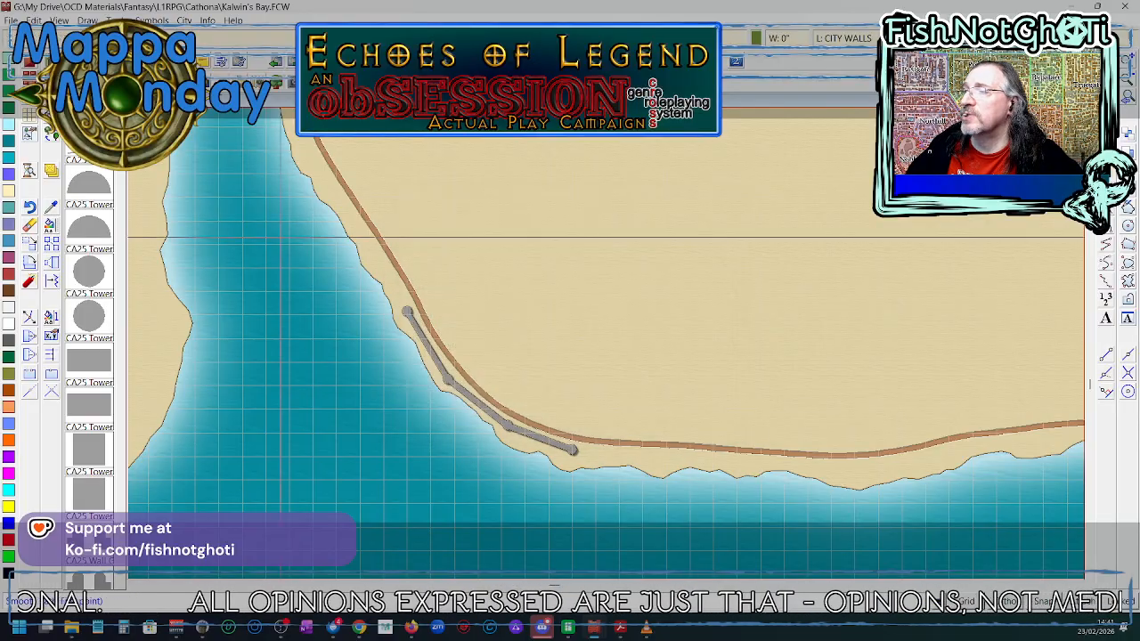
pyautogui.press('Escape')
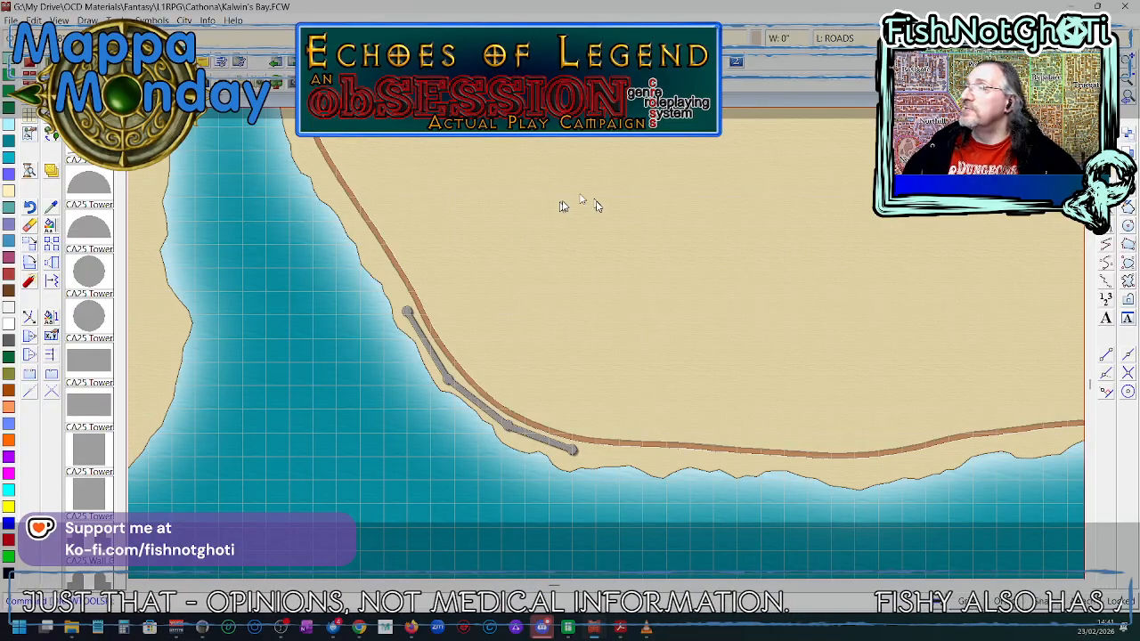
# - Recheck the WALLS sheet's effects and move the straight coastal wall to the BUILDINGS sheet
pyautogui.click(910, 38)
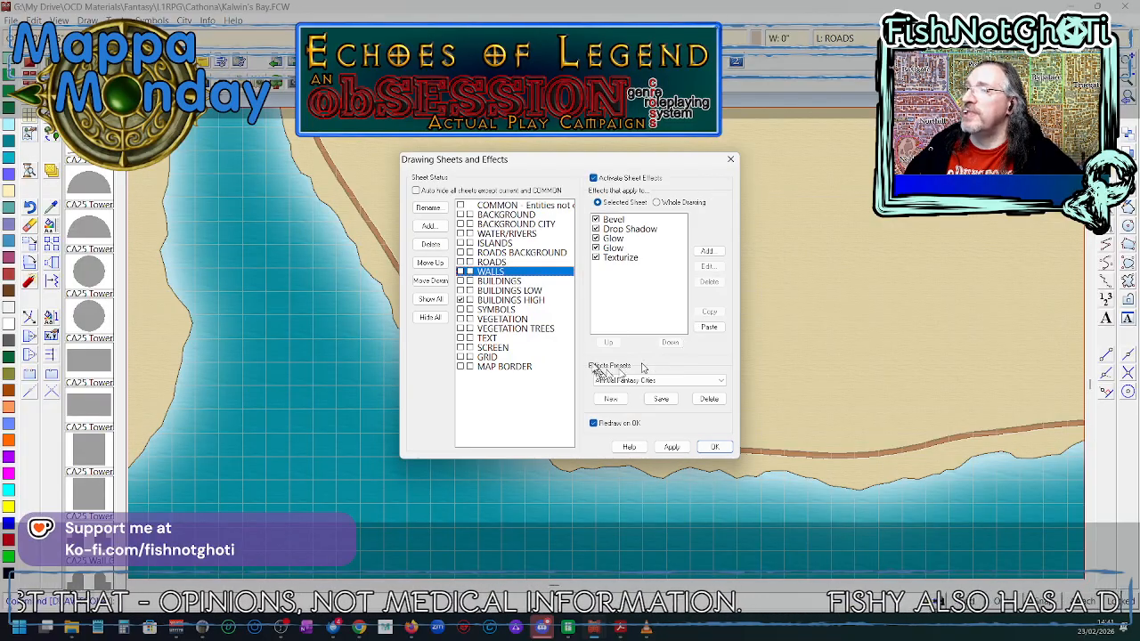
pyautogui.click(704, 452)
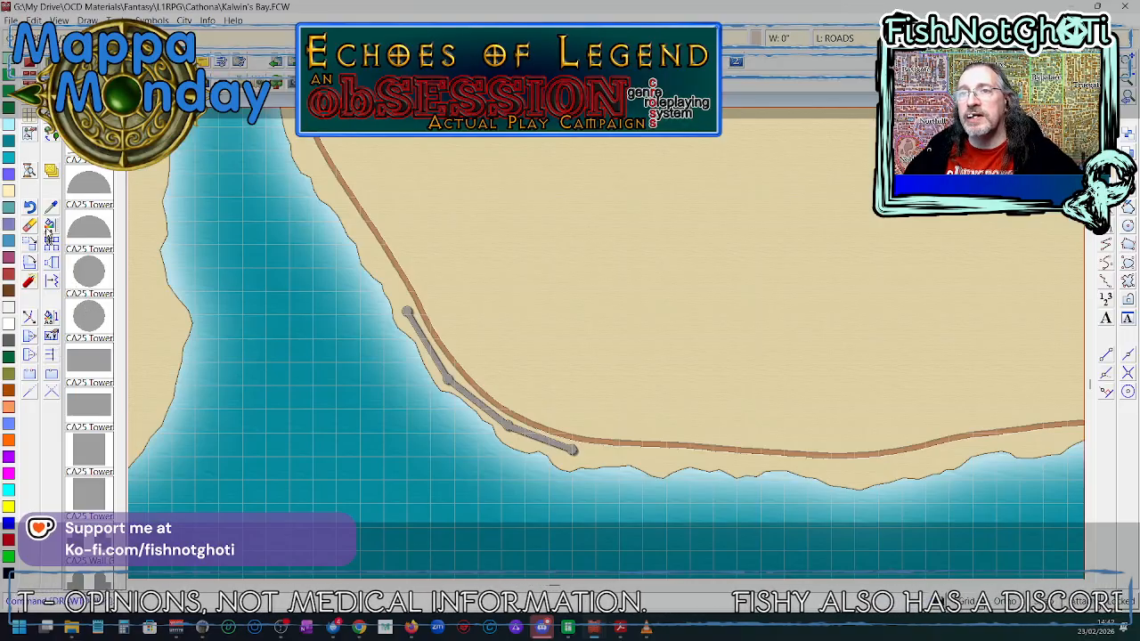
pyautogui.click(51, 227)
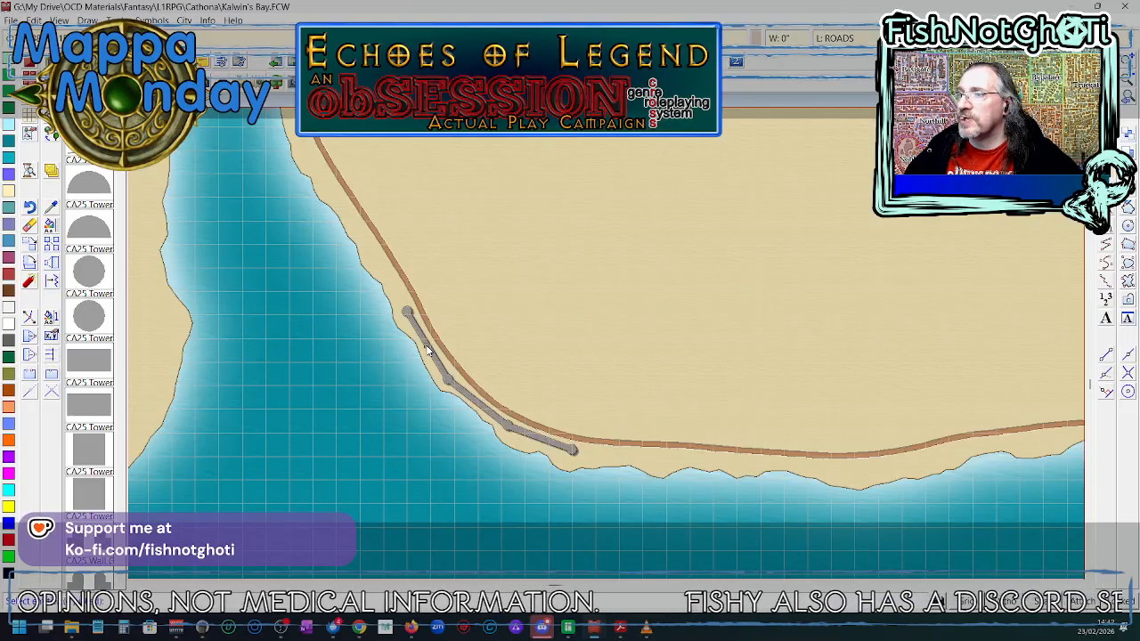
pyautogui.click(428, 349)
pyautogui.rightClick(429, 350)
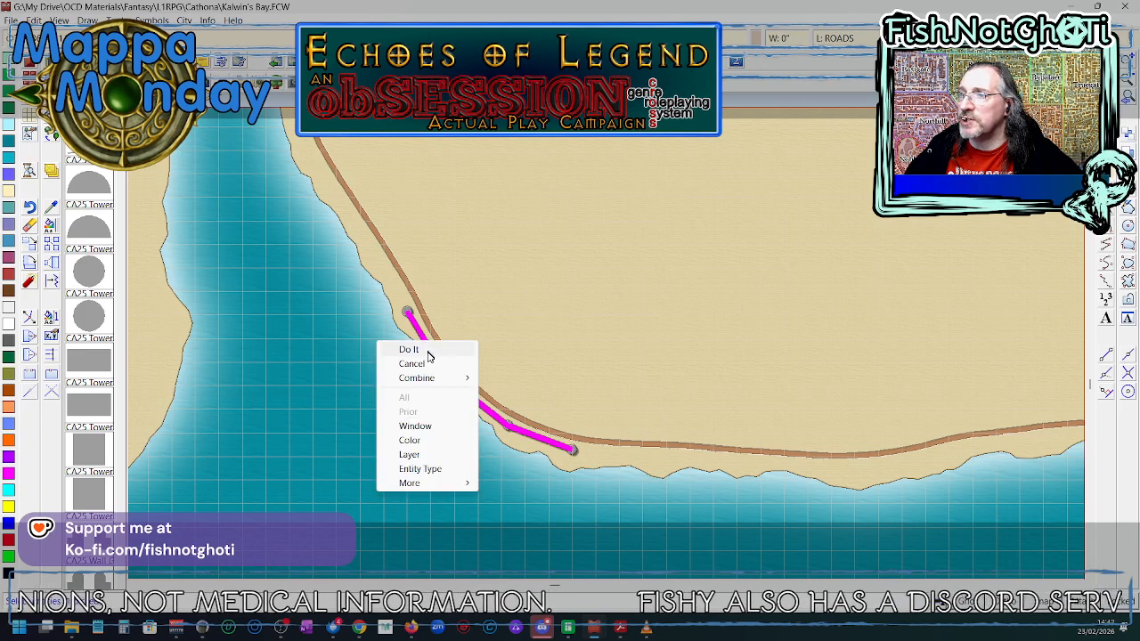
pyautogui.click(429, 349)
pyautogui.click(590, 338)
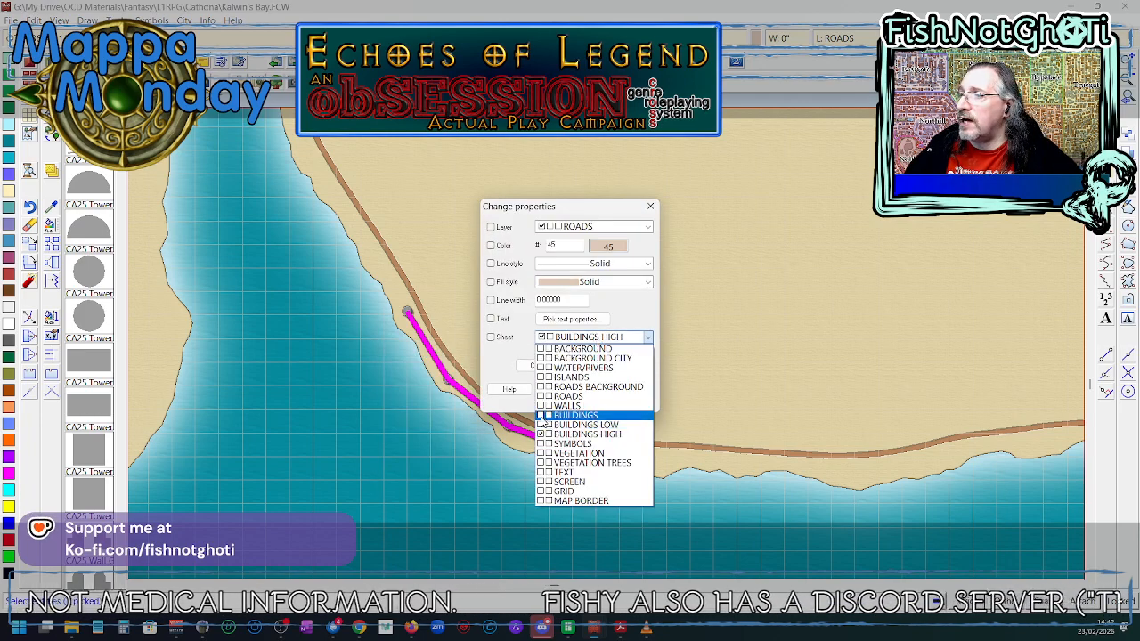
pyautogui.click(547, 415)
pyautogui.click(630, 389)
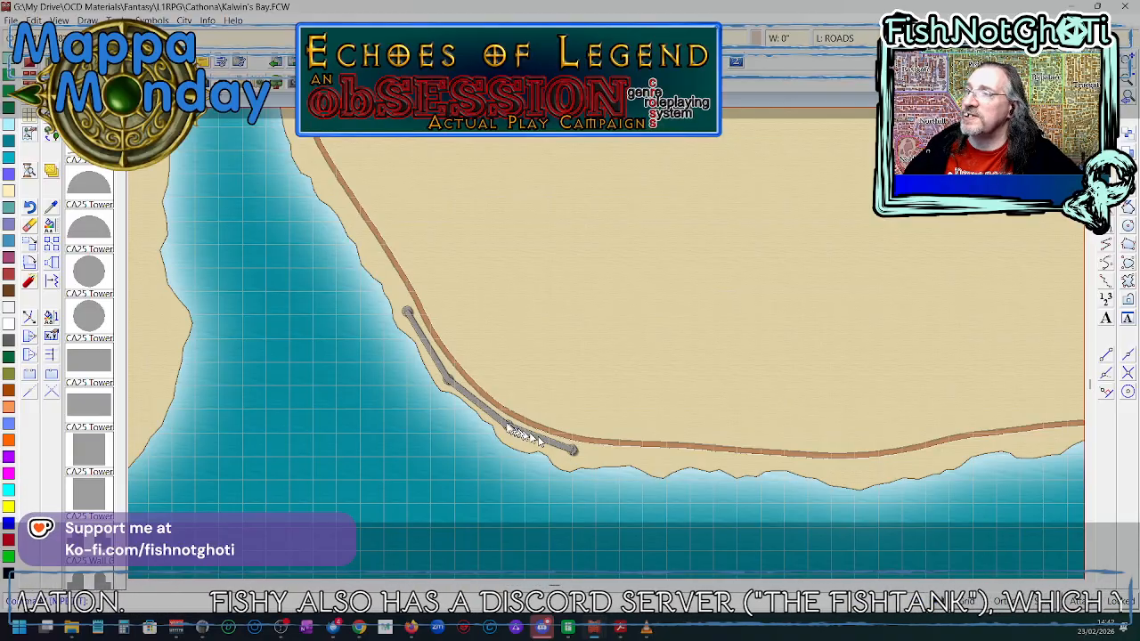
# - Move the straight coastal wall to the WALLS sheet by changing its properties
pyautogui.click(52, 225)
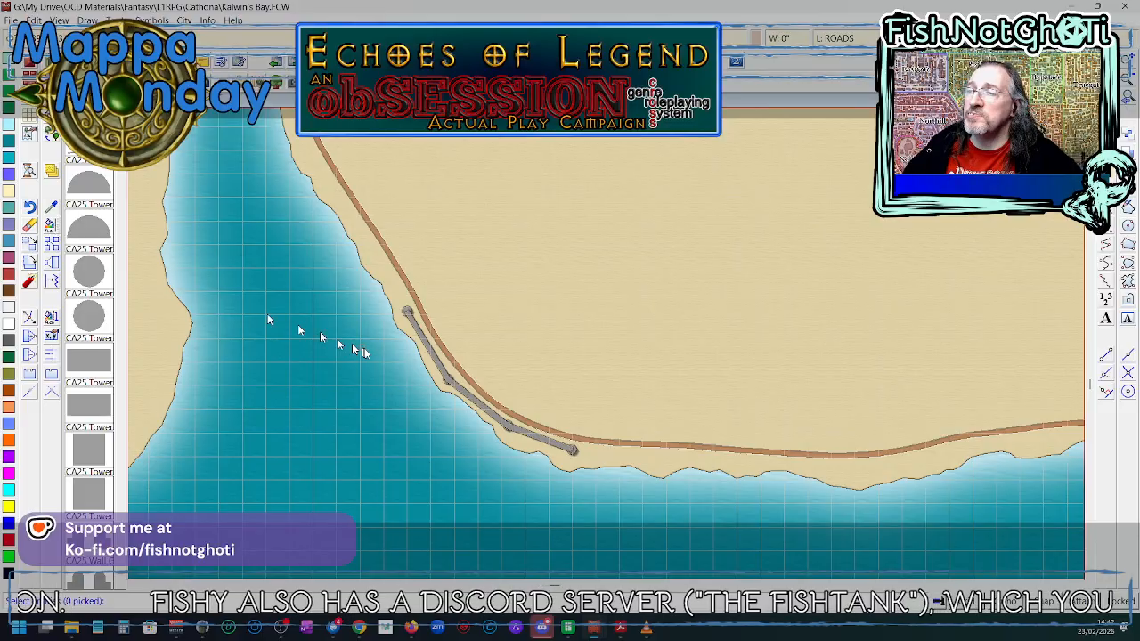
pyautogui.click(427, 350)
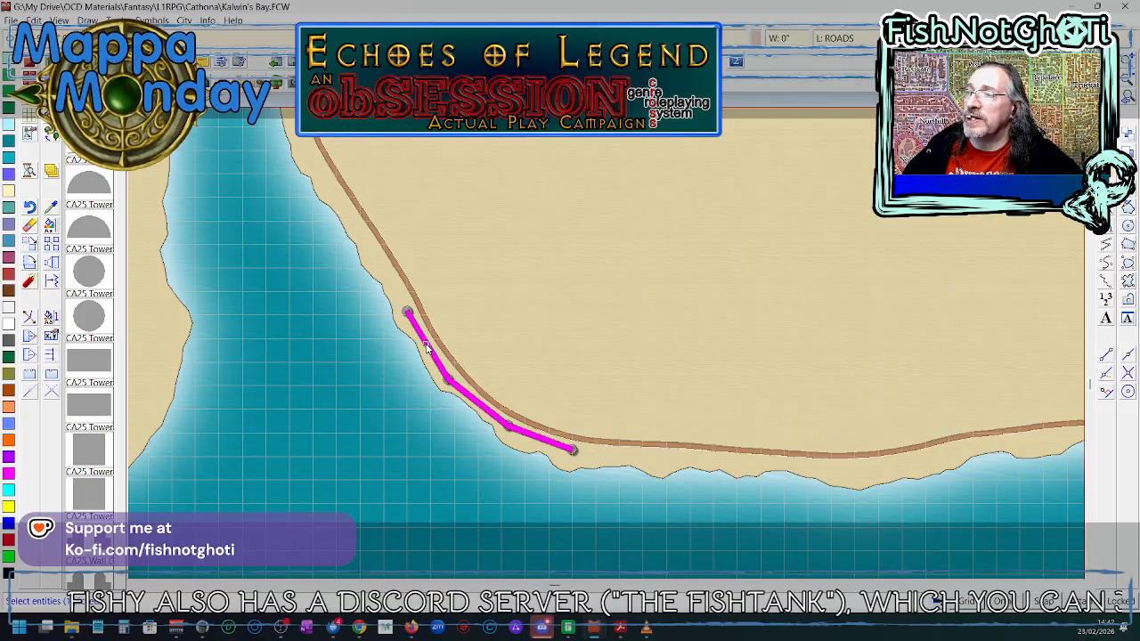
pyautogui.rightClick(426, 349)
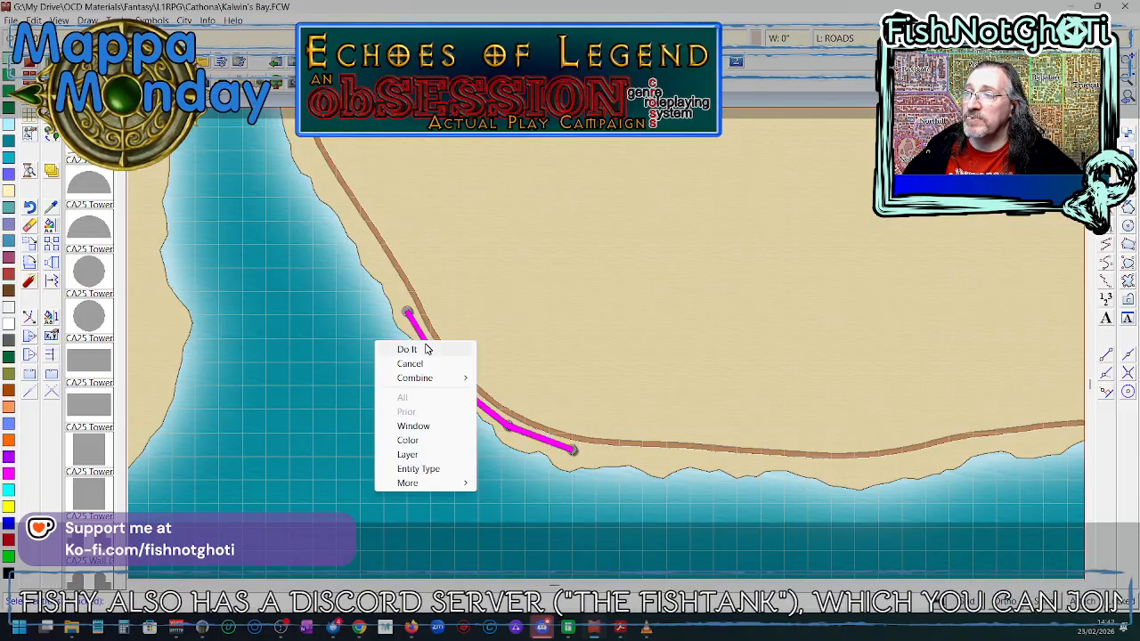
pyautogui.click(423, 351)
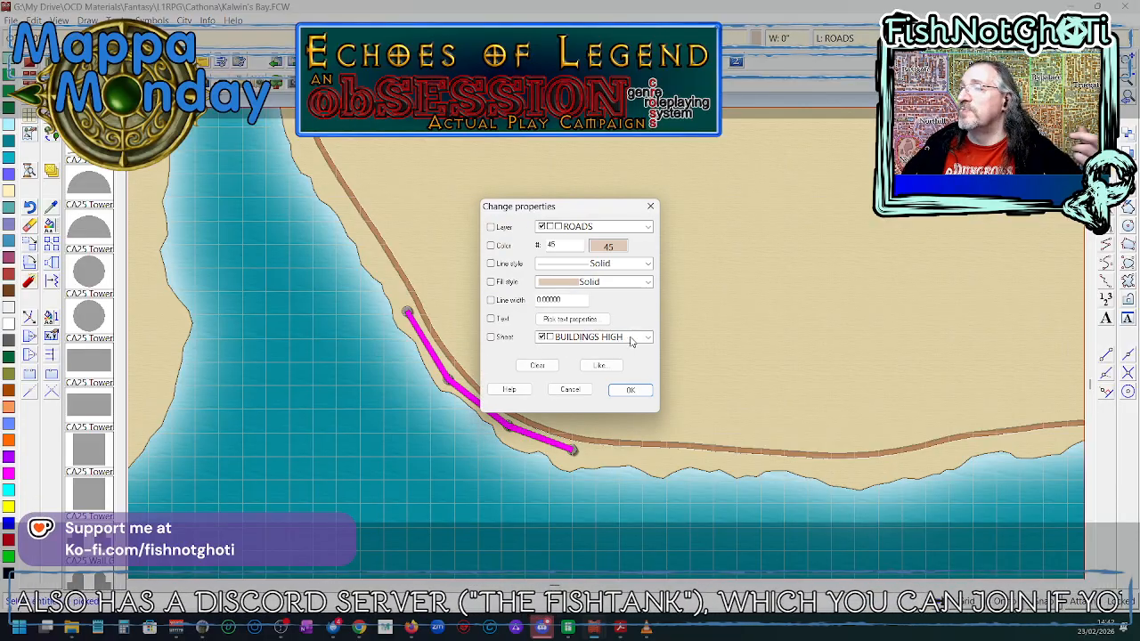
pyautogui.click(631, 340)
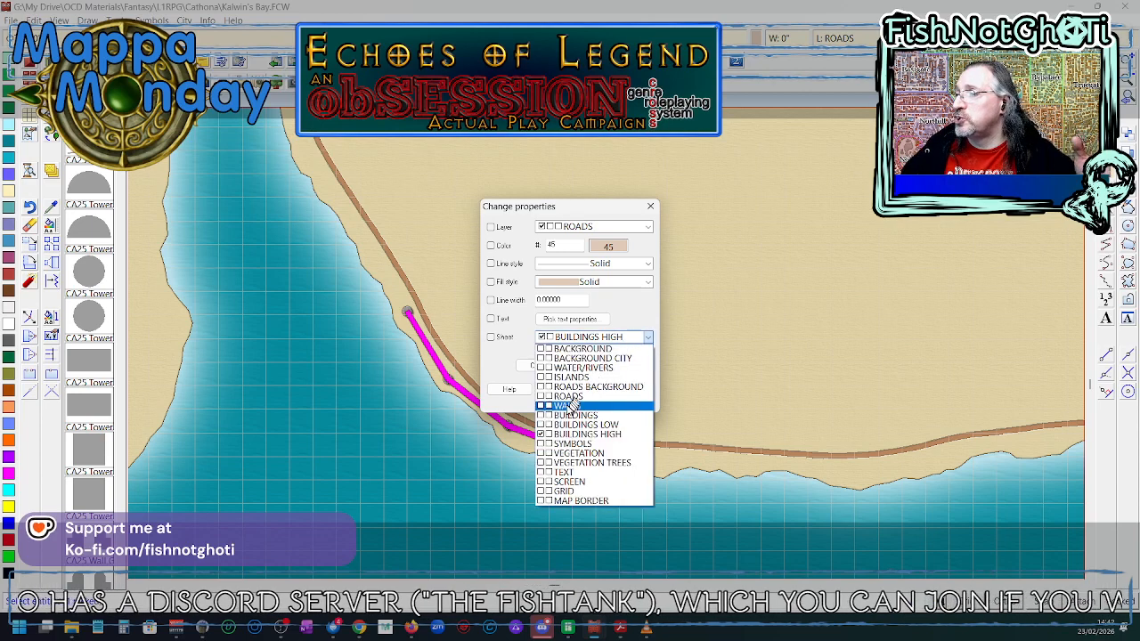
pyautogui.click(561, 406)
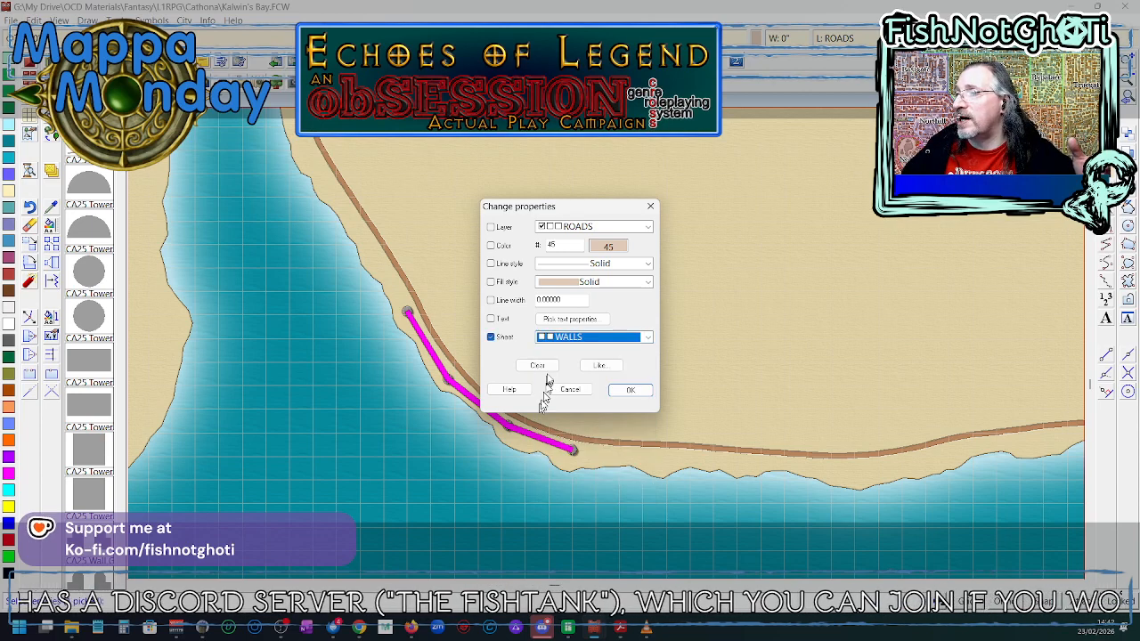
pyautogui.click(626, 388)
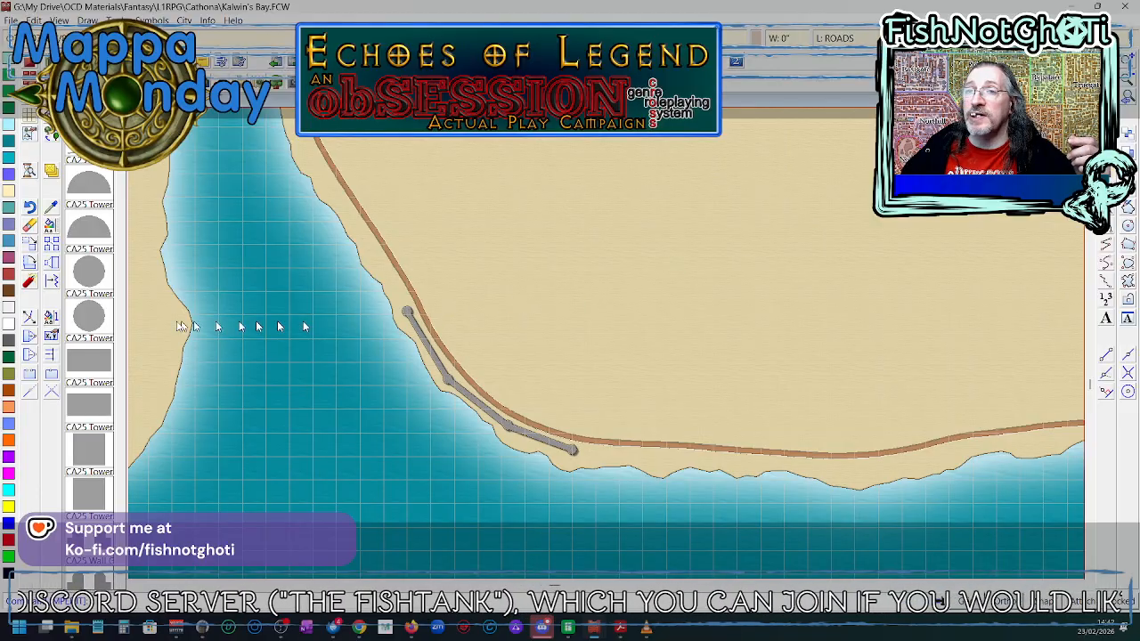
# - Move the four round towers along the coastal wall to the BUILDINGS HIGH sheet
pyautogui.scroll(2, 397, 309)
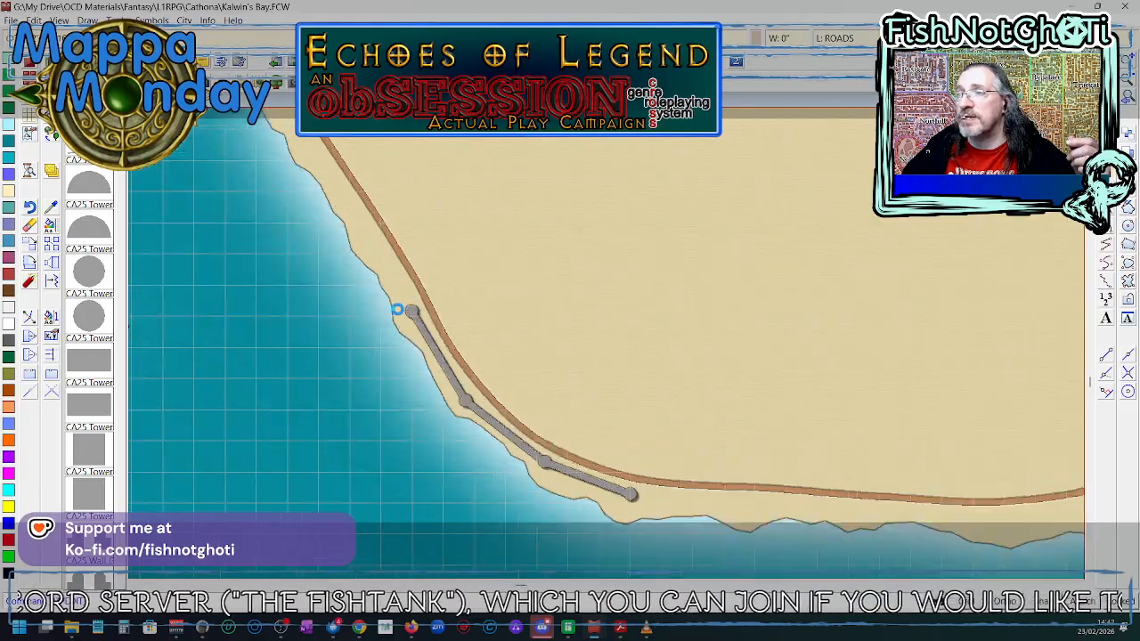
pyautogui.scroll(2, 297, 357)
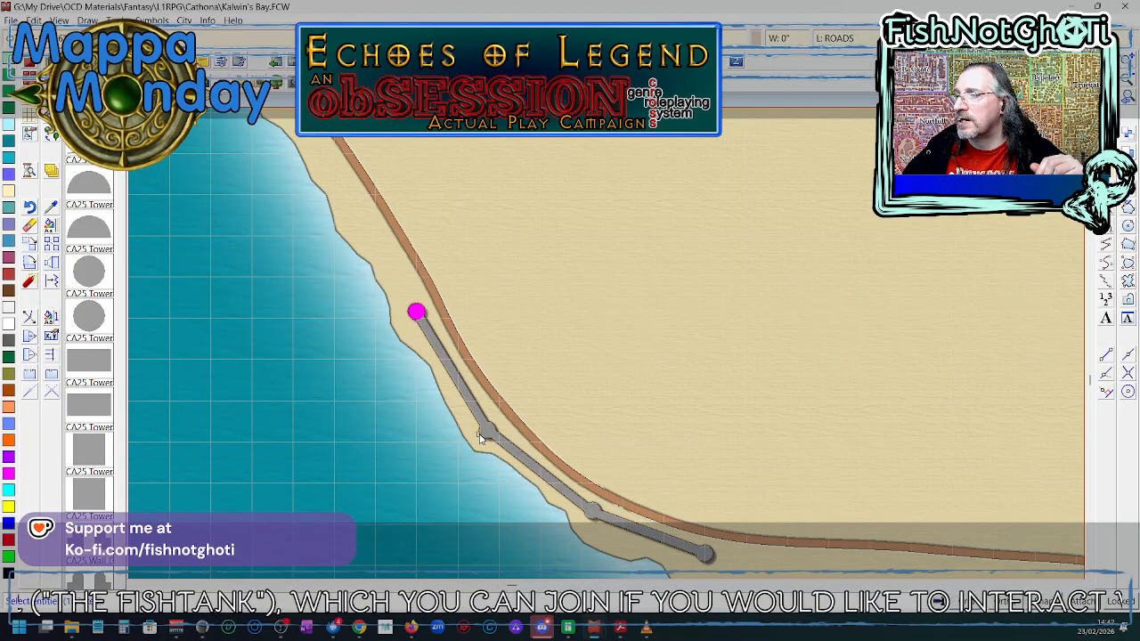
pyautogui.click(588, 515)
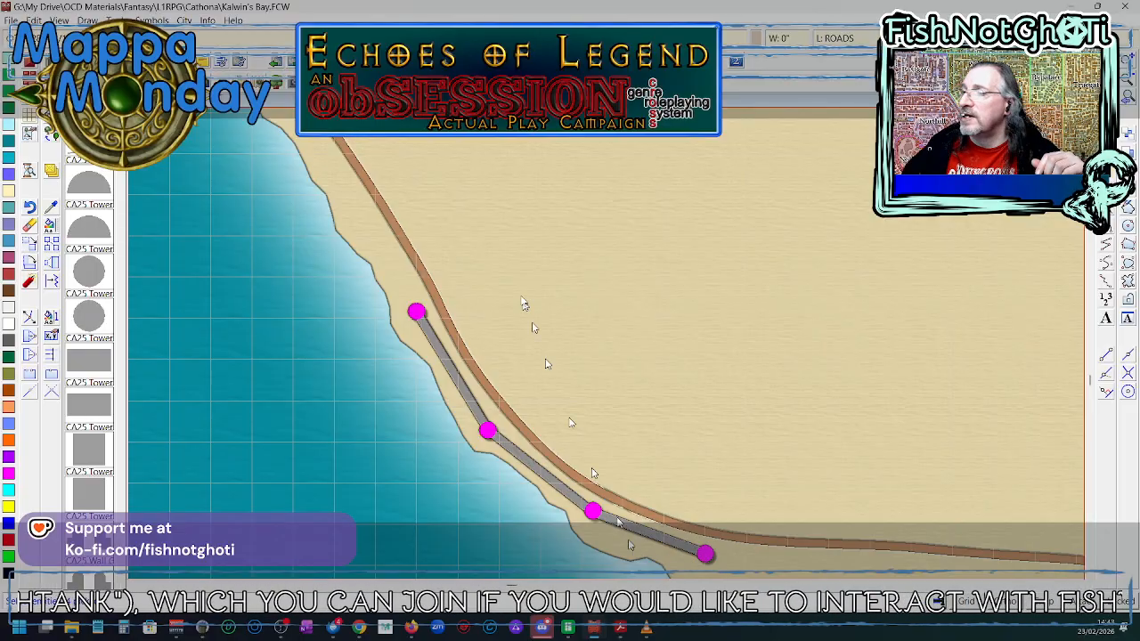
pyautogui.rightClick(511, 267)
pyautogui.moveTo(519, 300)
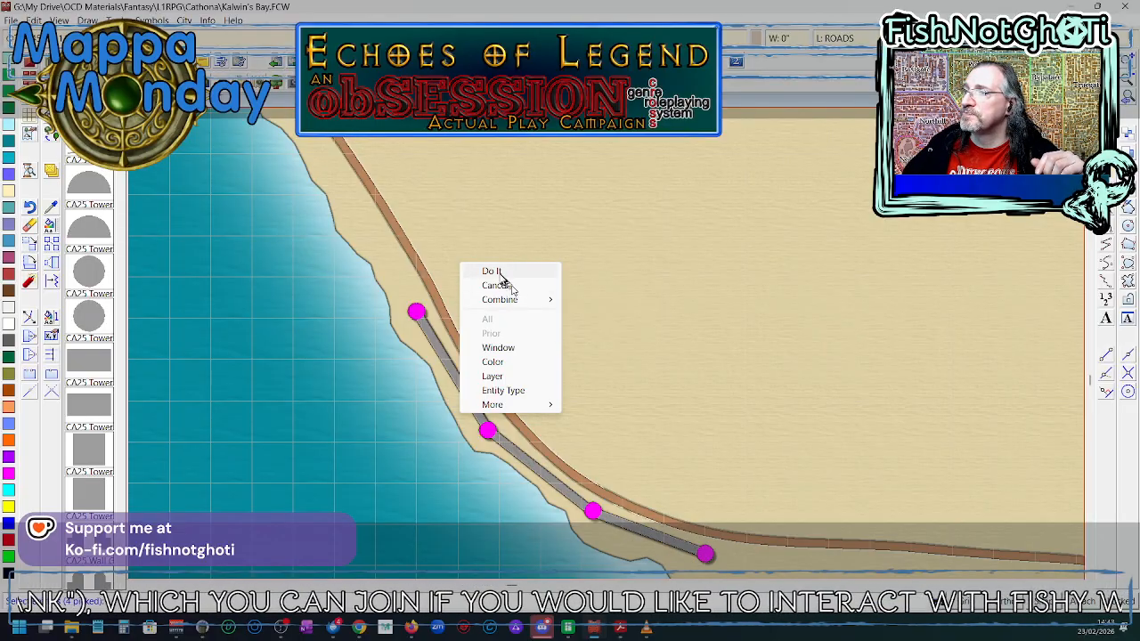
pyautogui.click(493, 271)
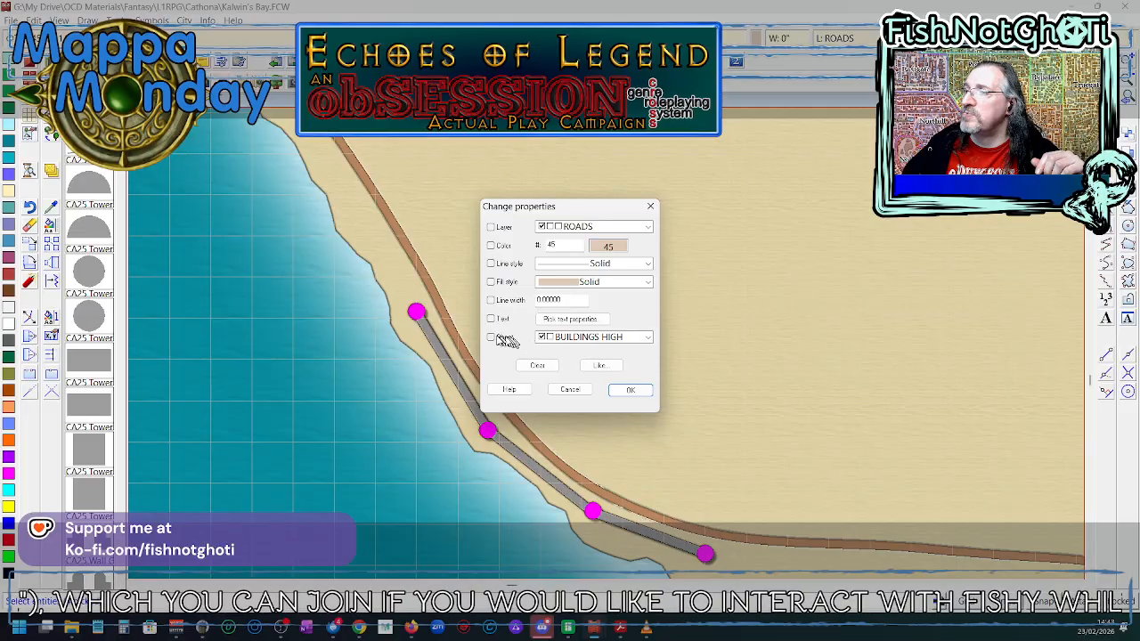
pyautogui.click(490, 337)
pyautogui.click(630, 389)
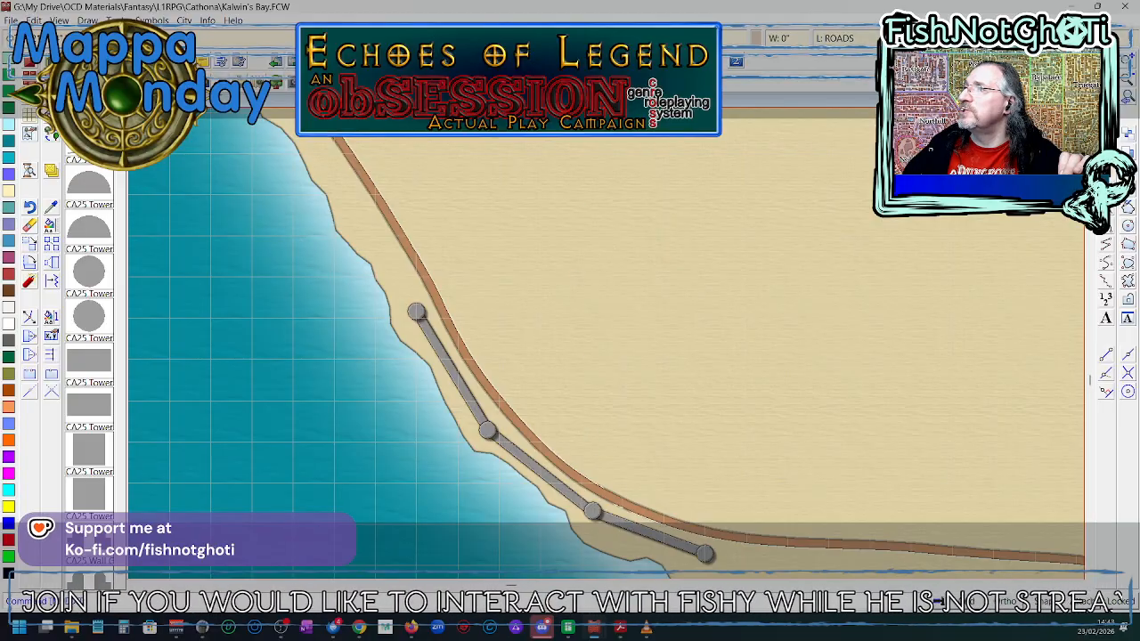
# - Compare the Drop Shadow settings of the WALLS and BUILDINGS HIGH sheets without editing them
pyautogui.click(666, 39)
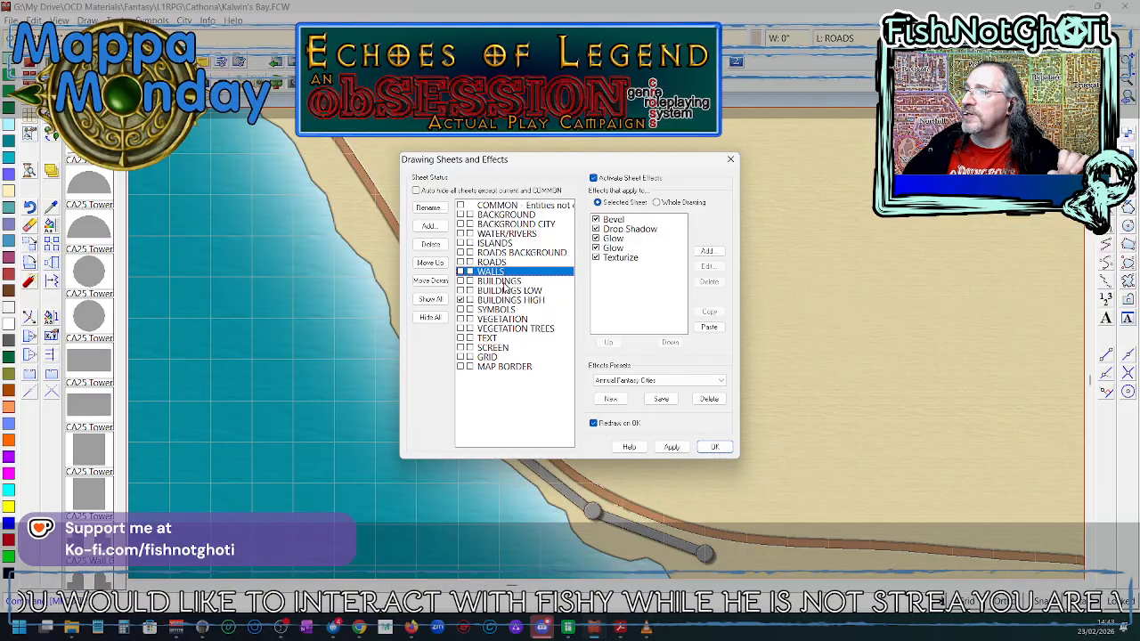
pyautogui.click(637, 230)
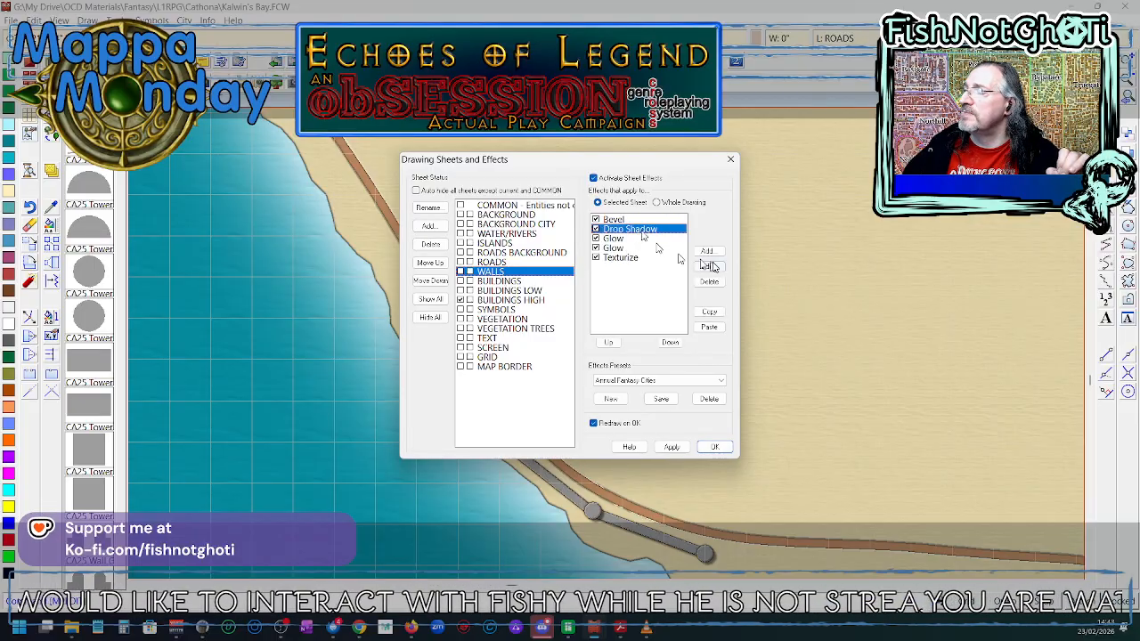
pyautogui.click(709, 267)
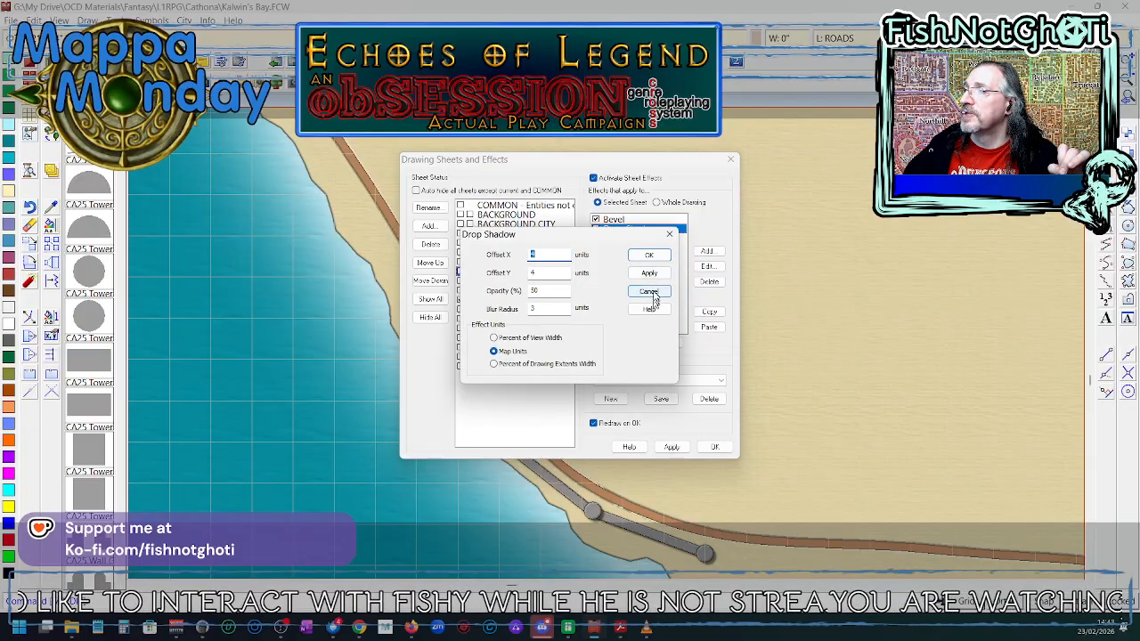
pyautogui.click(652, 292)
pyautogui.click(522, 301)
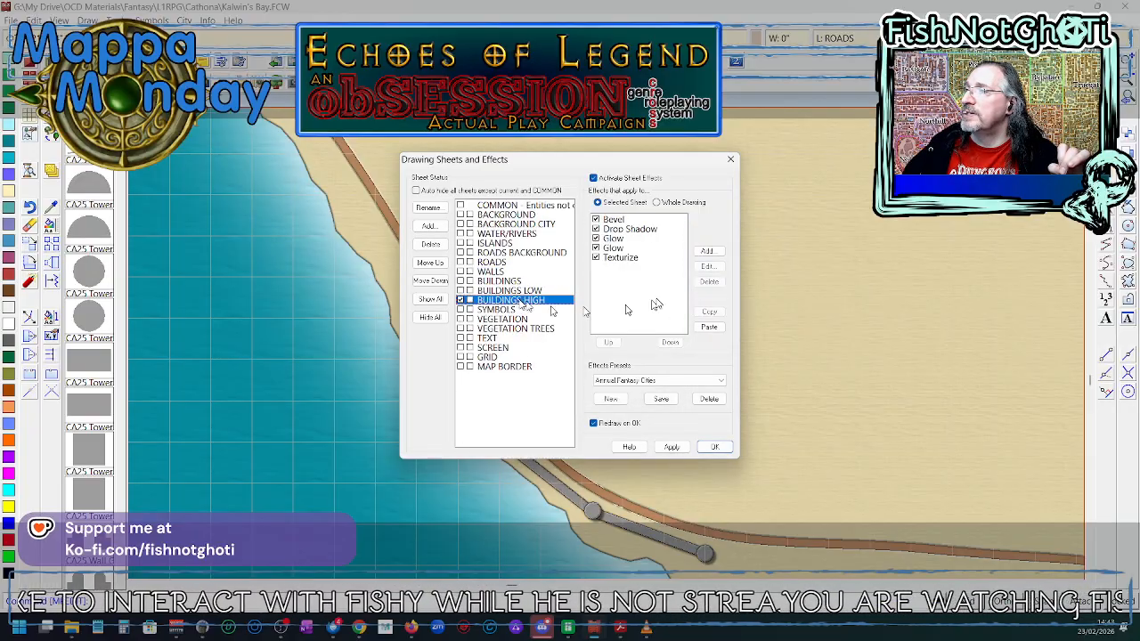
pyautogui.click(630, 229)
pyautogui.click(707, 268)
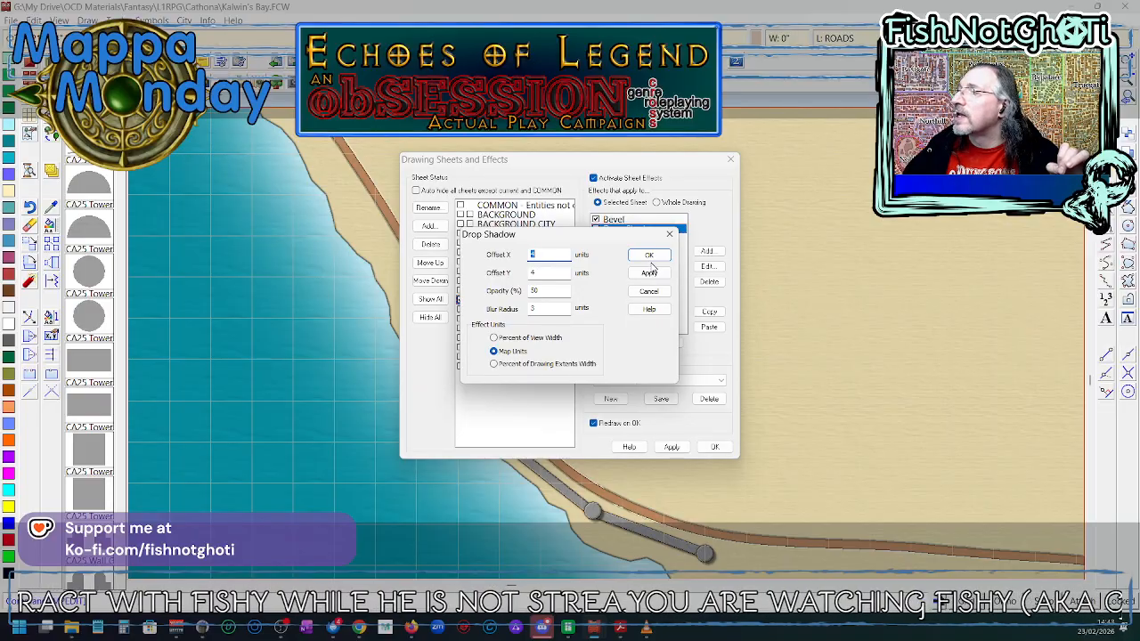
pyautogui.click(649, 256)
pyautogui.click(714, 446)
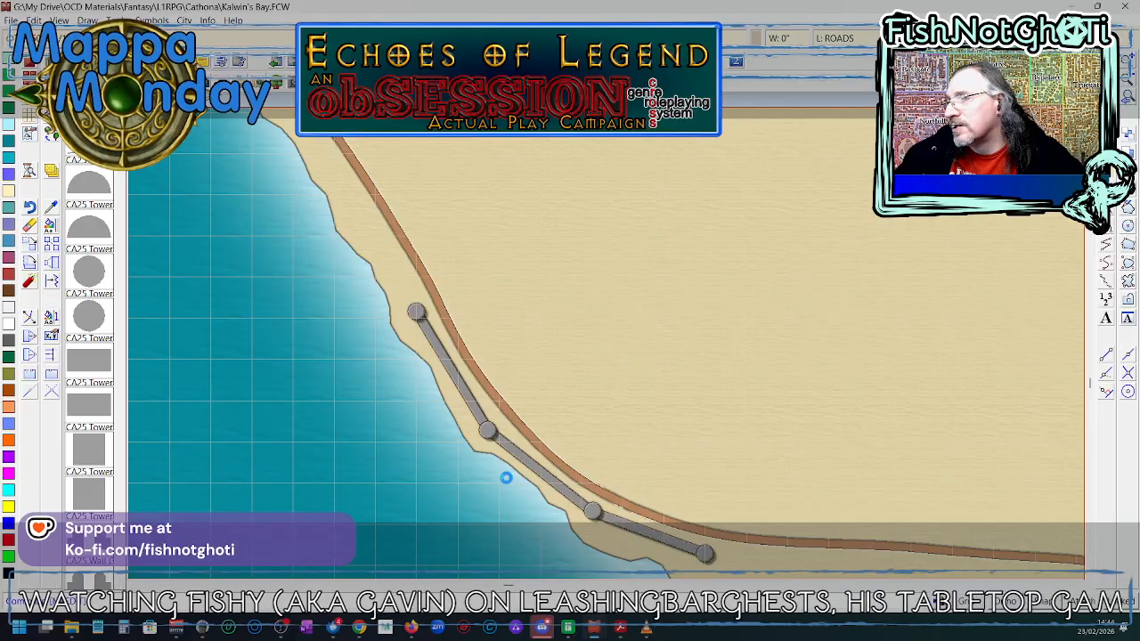
# - Set the WALLS sheet's Drop Shadow Offset X to 2 map units and apply the sheet effects
pyautogui.scroll(1, 506, 478)
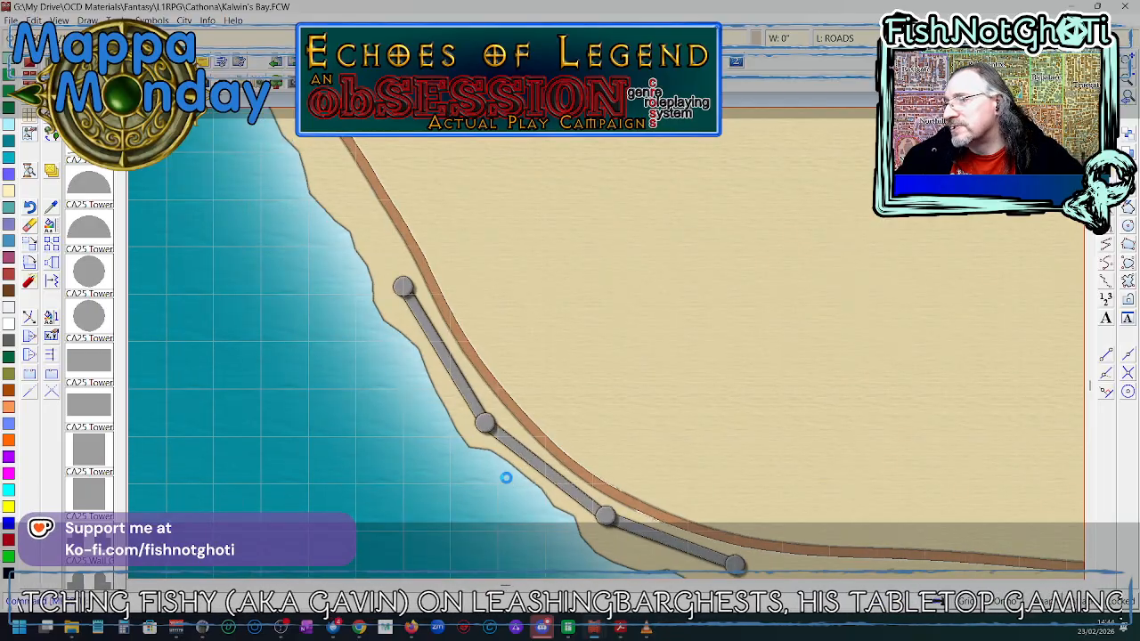
pyautogui.scroll(1, 507, 475)
pyautogui.scroll(1, 505, 447)
pyautogui.scroll(1, 504, 445)
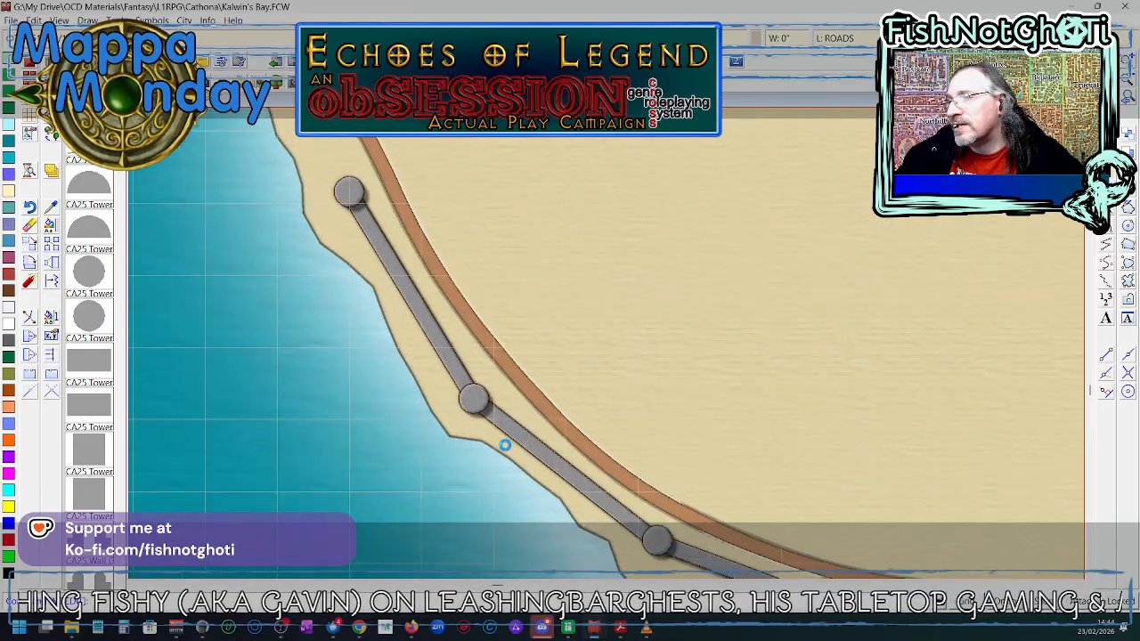
pyautogui.scroll(1, 505, 447)
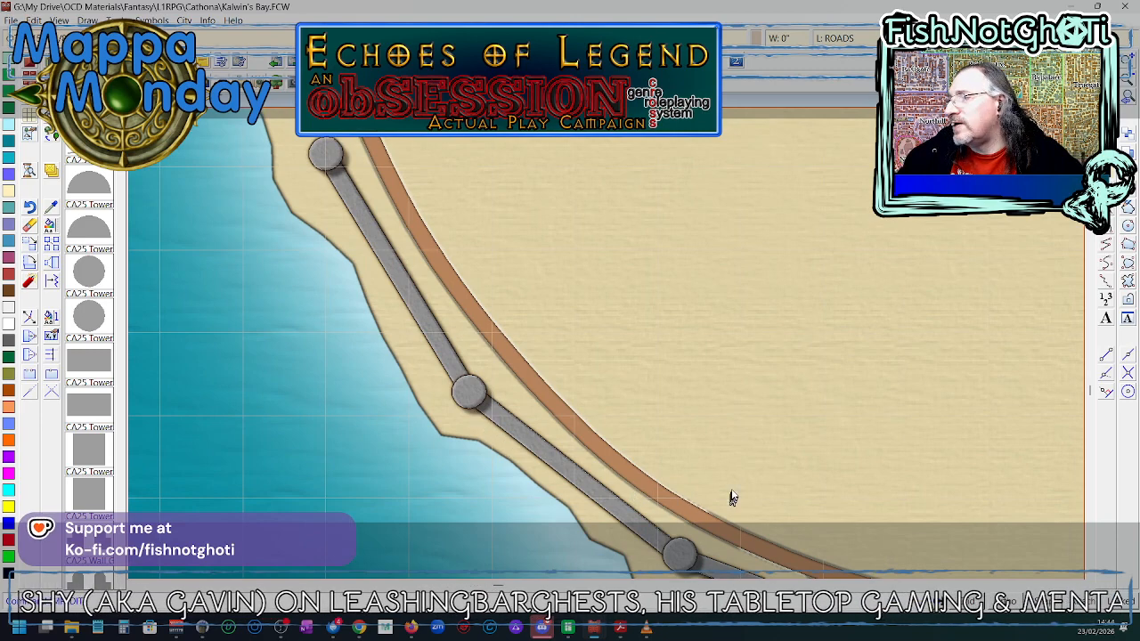
pyautogui.rightClick(655, 408)
pyautogui.click(723, 448)
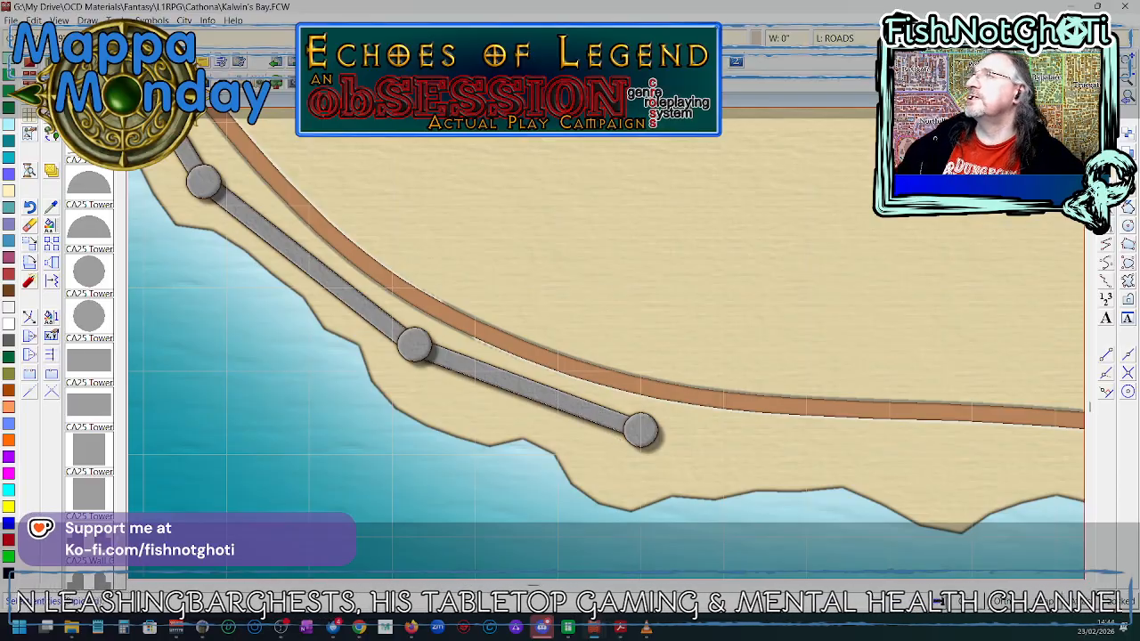
pyautogui.click(901, 38)
pyautogui.click(491, 271)
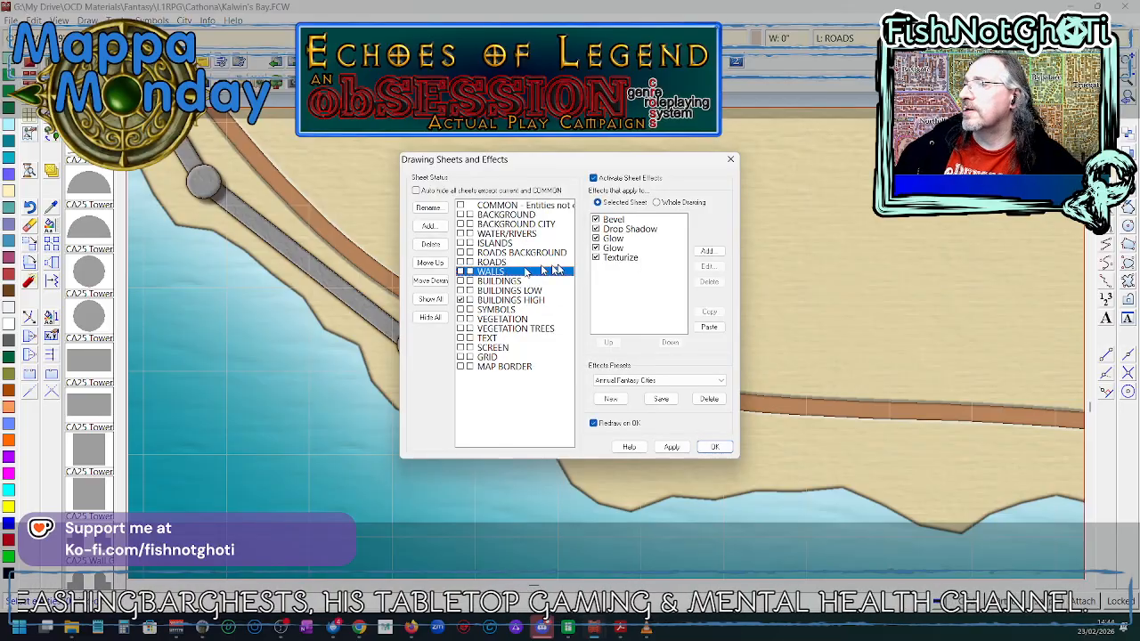
pyautogui.click(633, 229)
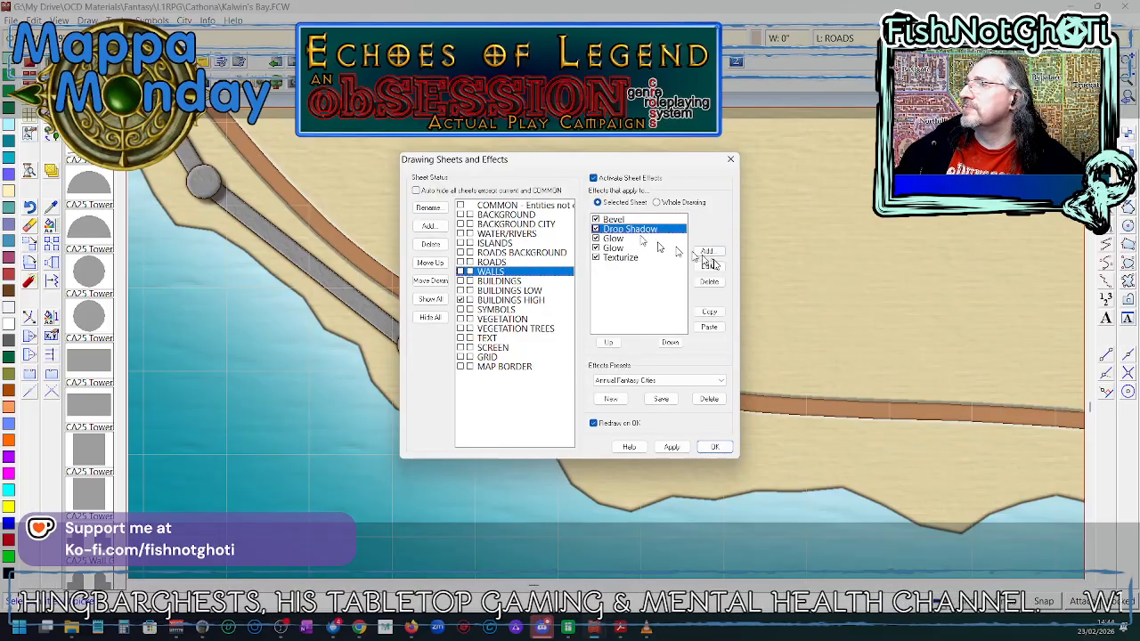
pyautogui.click(708, 265)
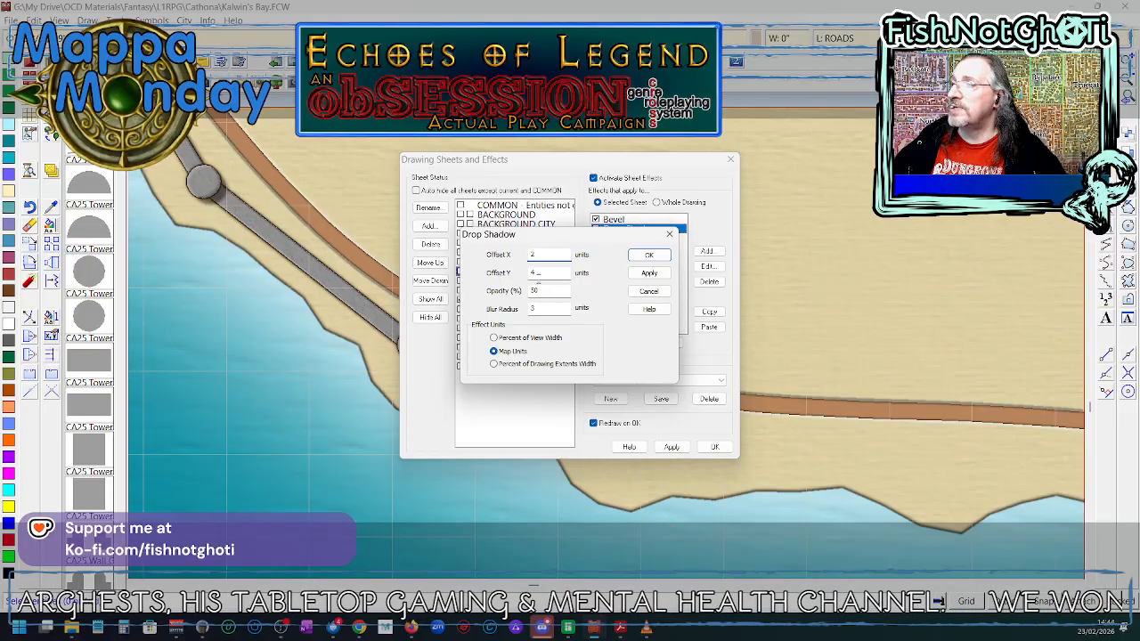
pyautogui.click(649, 255)
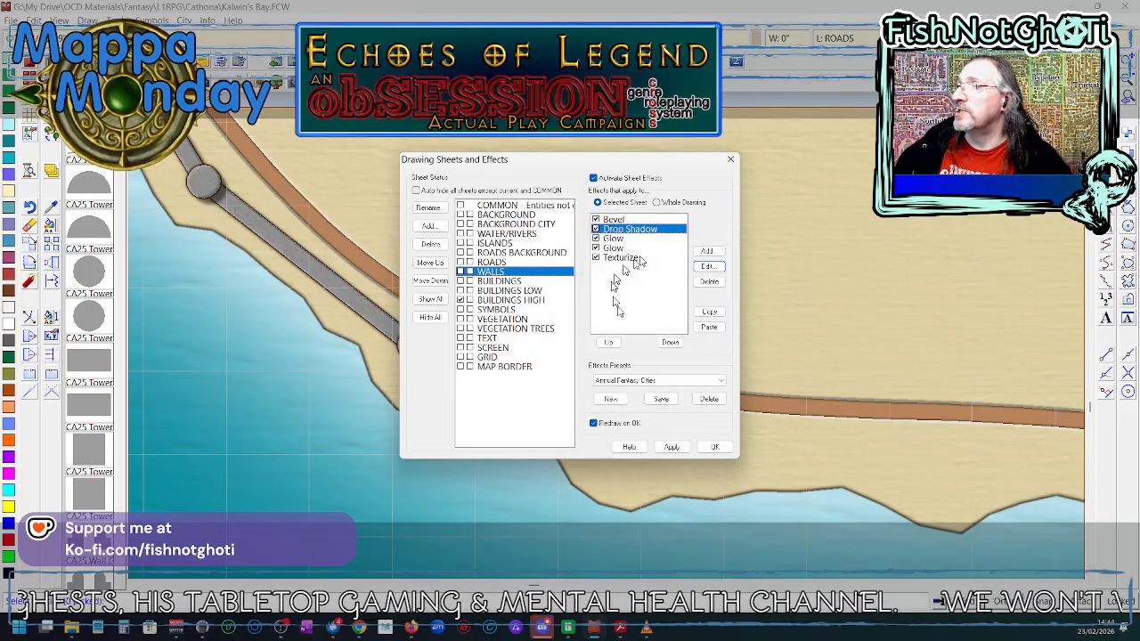
pyautogui.click(718, 447)
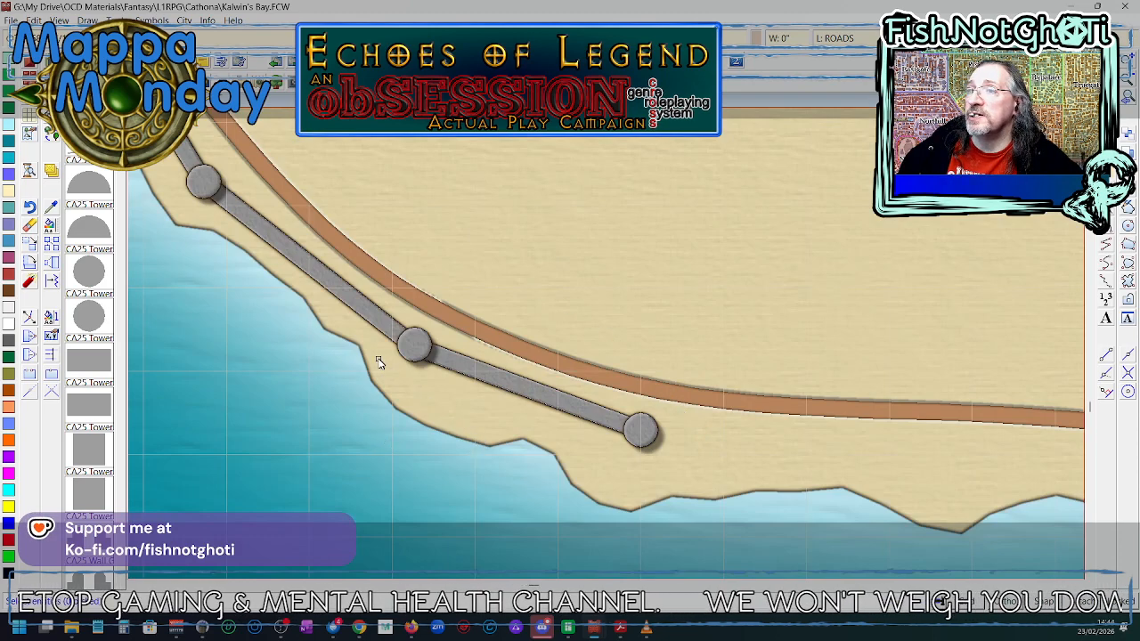
pyautogui.scroll(-1, 378, 358)
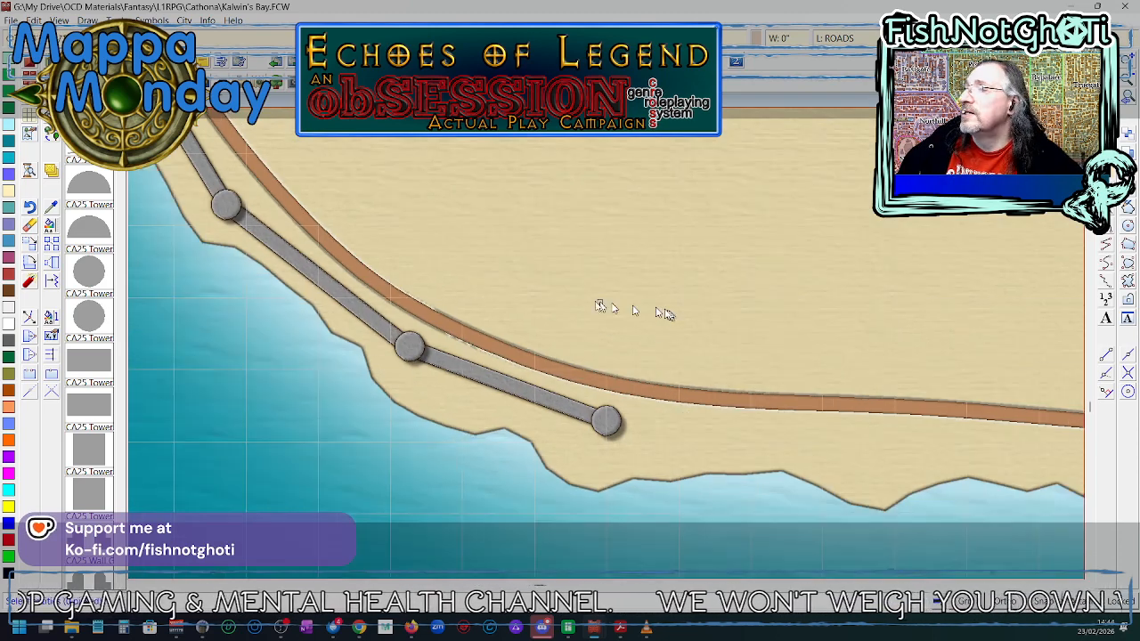
pyautogui.scroll(-2, 452, 264)
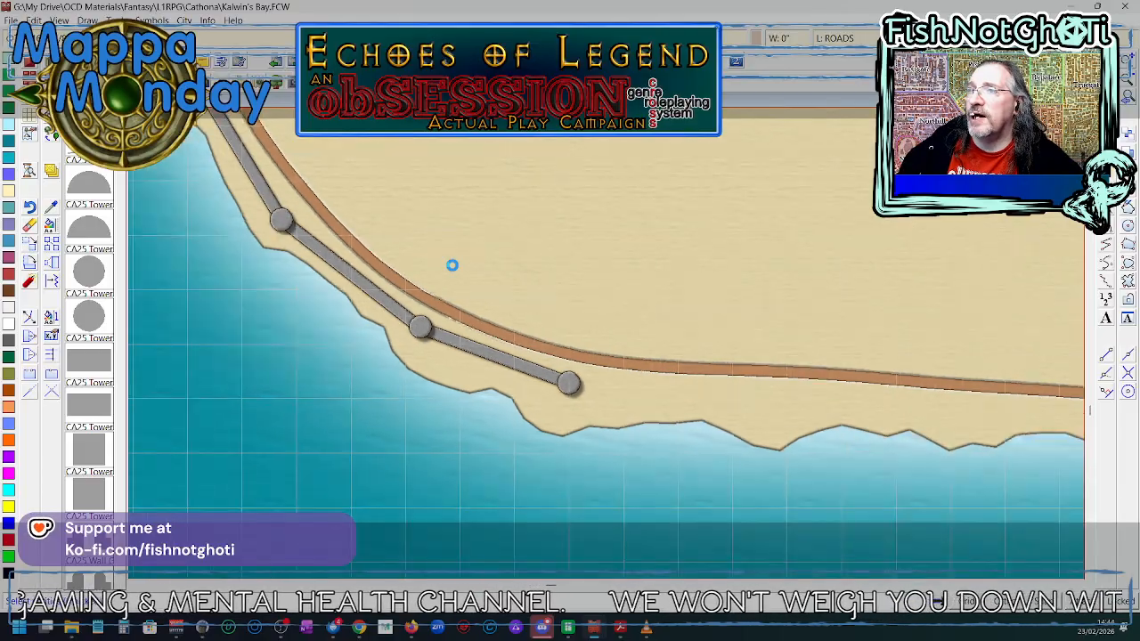
pyautogui.scroll(-1, 452, 260)
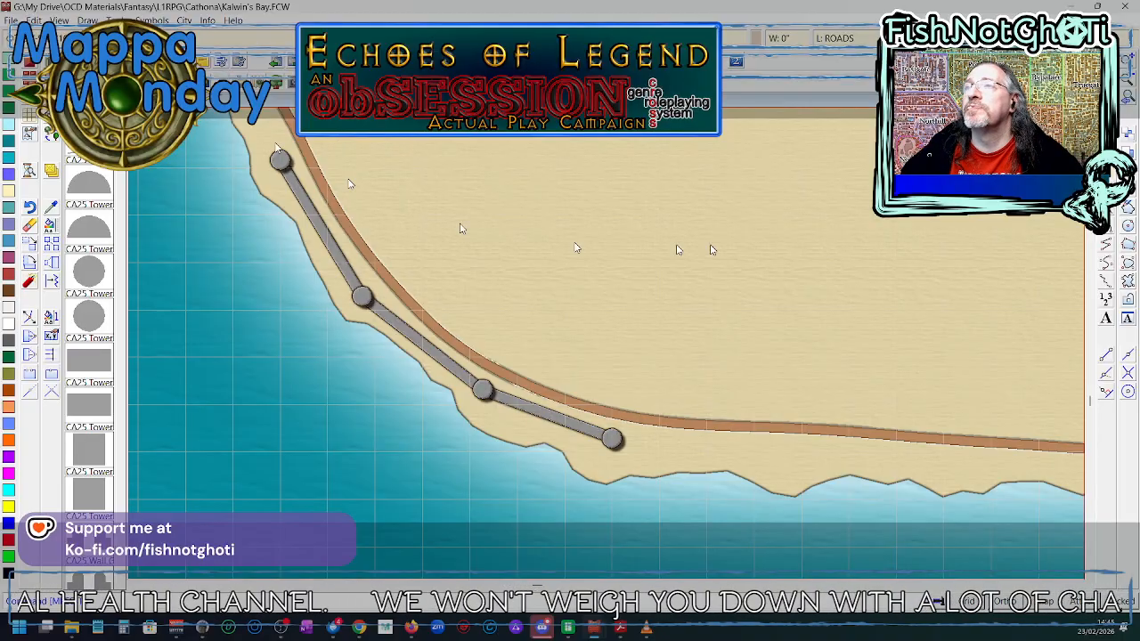
pyautogui.moveTo(696, 209); pyautogui.dragTo(663, 332)
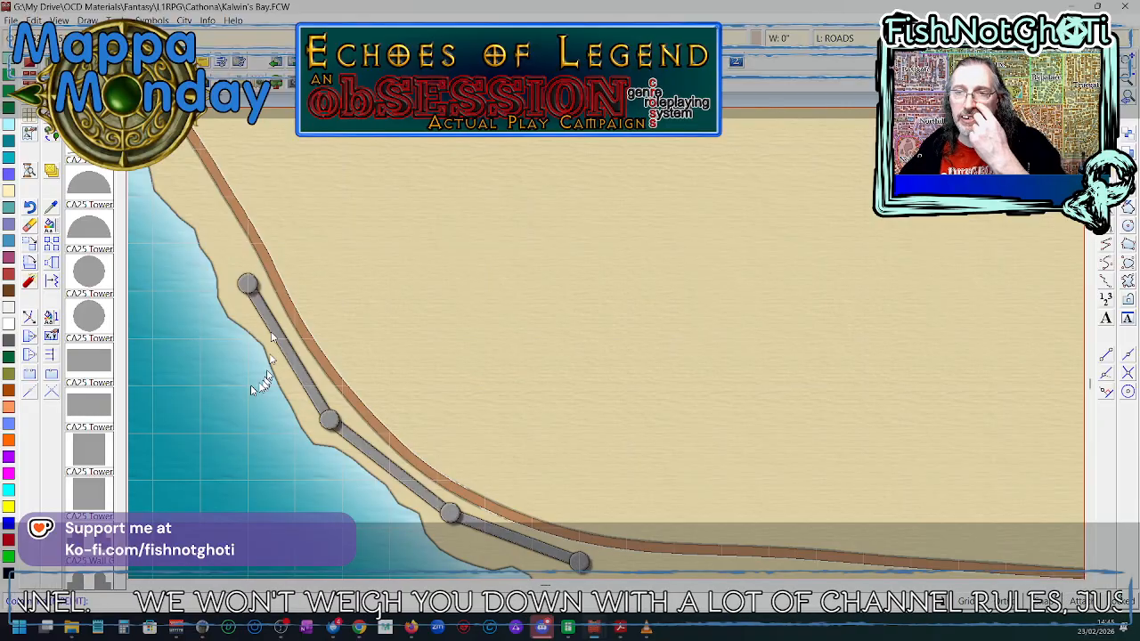
pyautogui.click(92, 495)
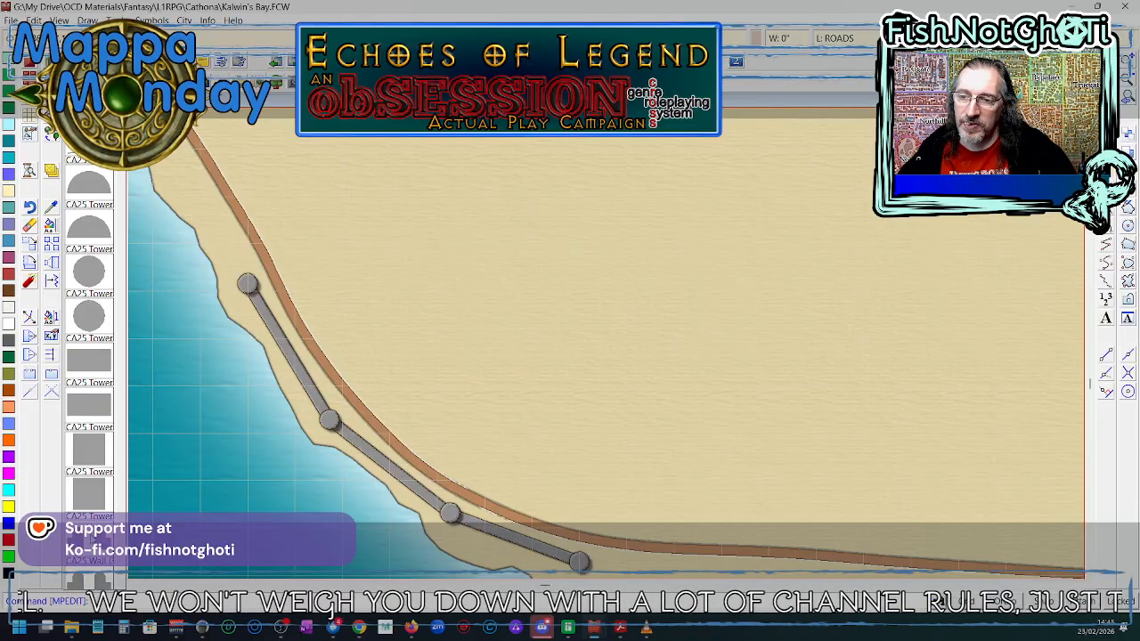
pyautogui.rightClick(307, 383)
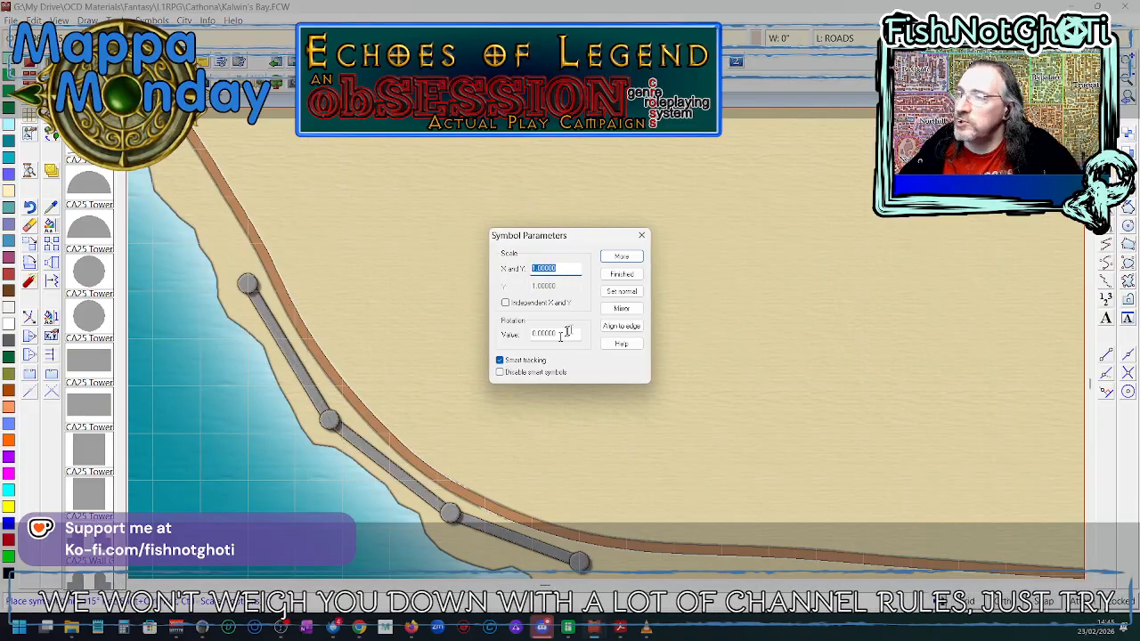
pyautogui.click(626, 276)
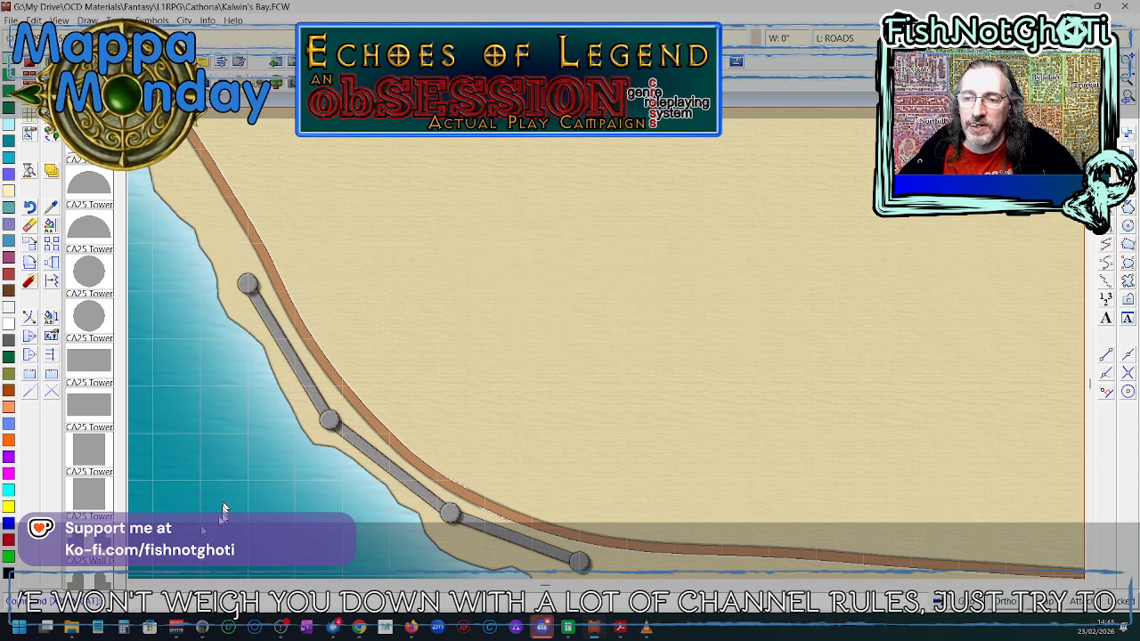
# - Place a twin-towered CA25 wall gatehouse symbol on the open ground east of the coastal road, rotated counter-clockwise to suit the road
pyautogui.click(100, 578)
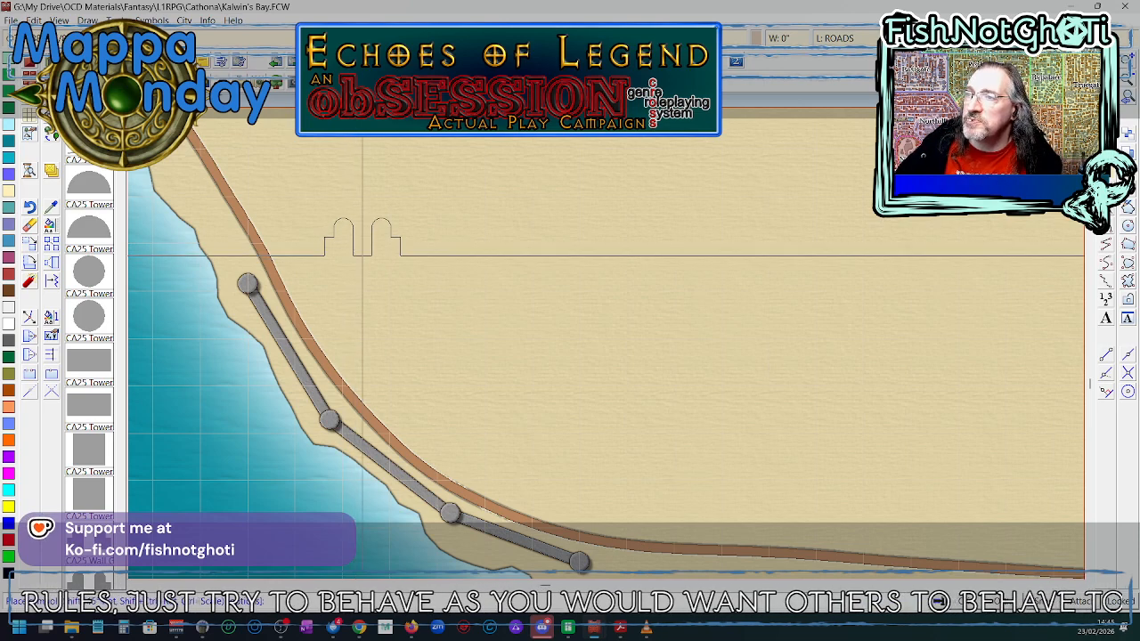
pyautogui.hotkey('ctrl', 'shift')
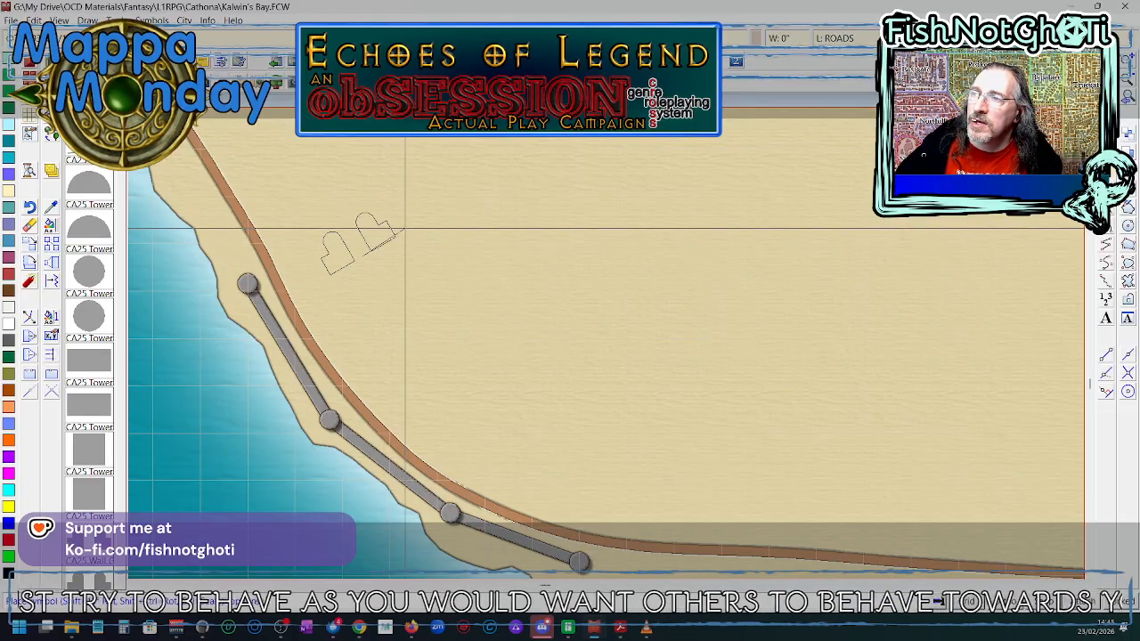
pyautogui.click(406, 229)
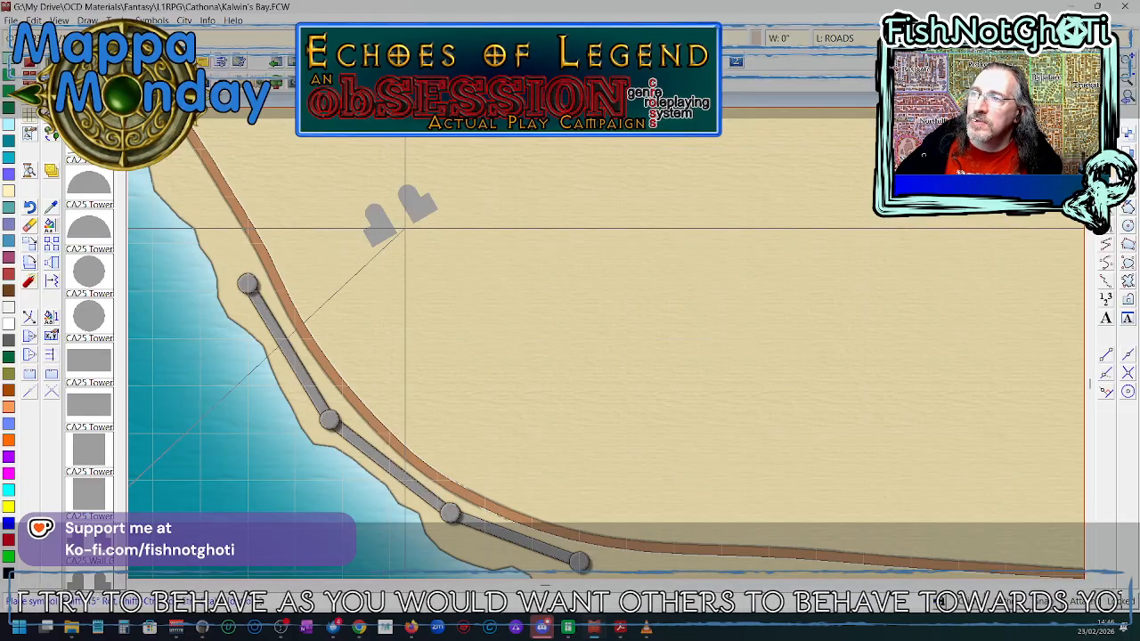
pyautogui.rightClick(364, 274)
pyautogui.click(621, 273)
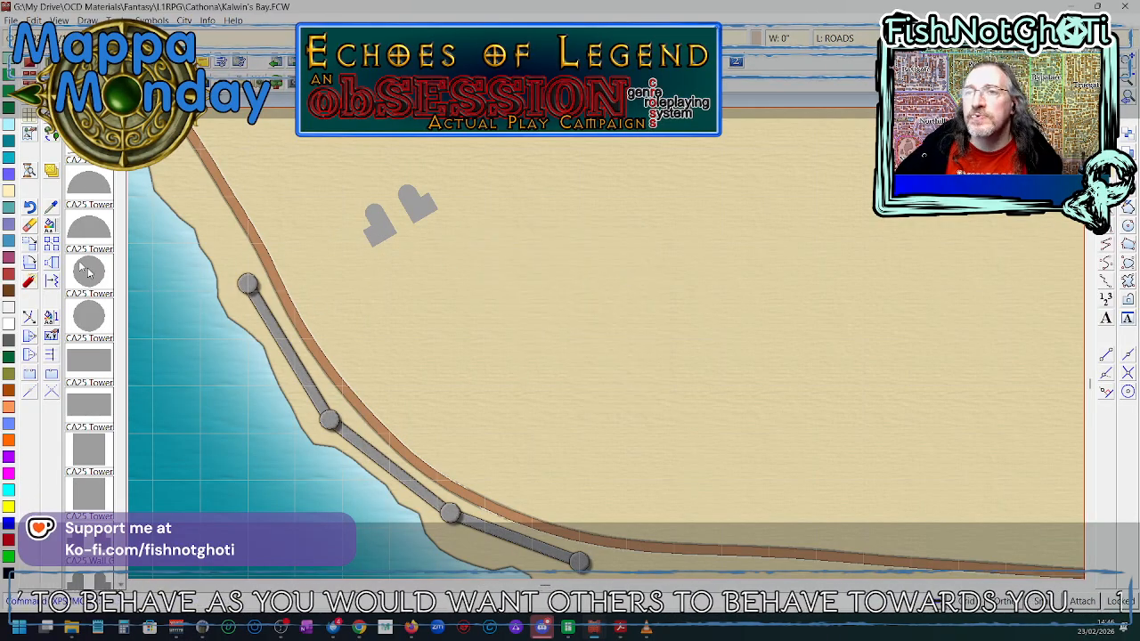
# - Move the gatehouse so its two towers straddle the coastal road just above the northernmost round tower
pyautogui.click(31, 245)
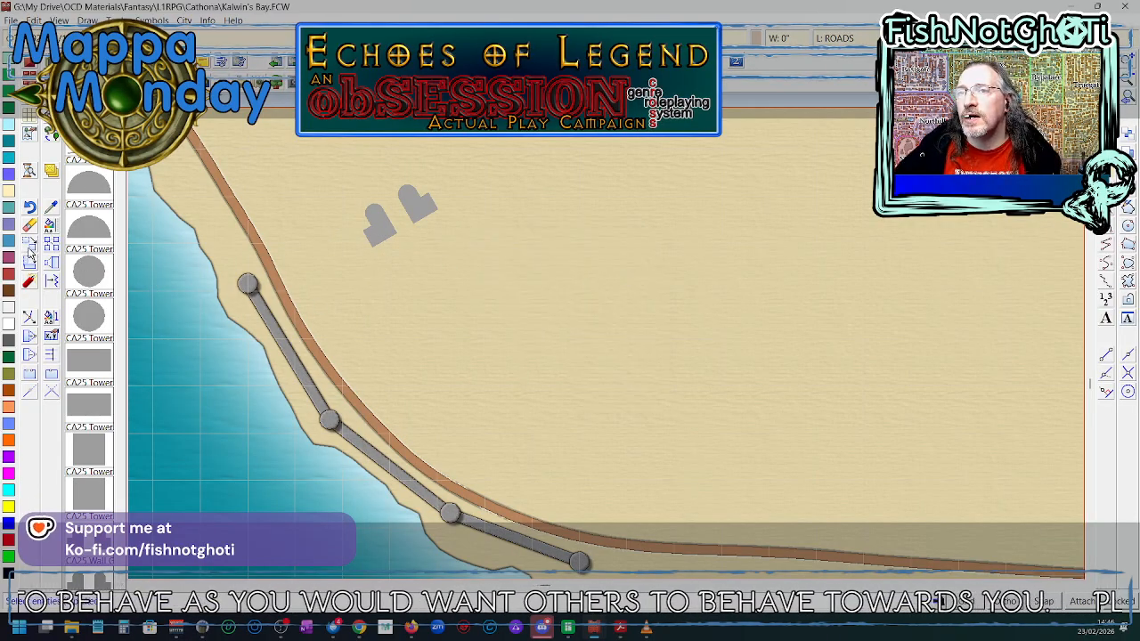
pyautogui.click(394, 237)
pyautogui.rightClick(393, 237)
pyautogui.click(393, 241)
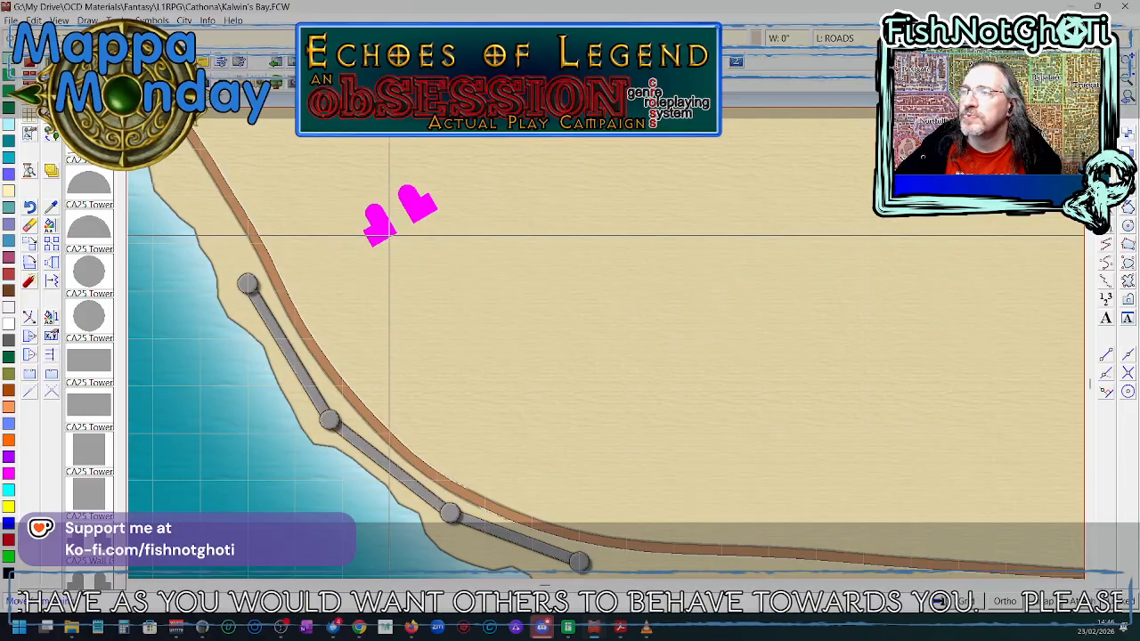
pyautogui.click(389, 235)
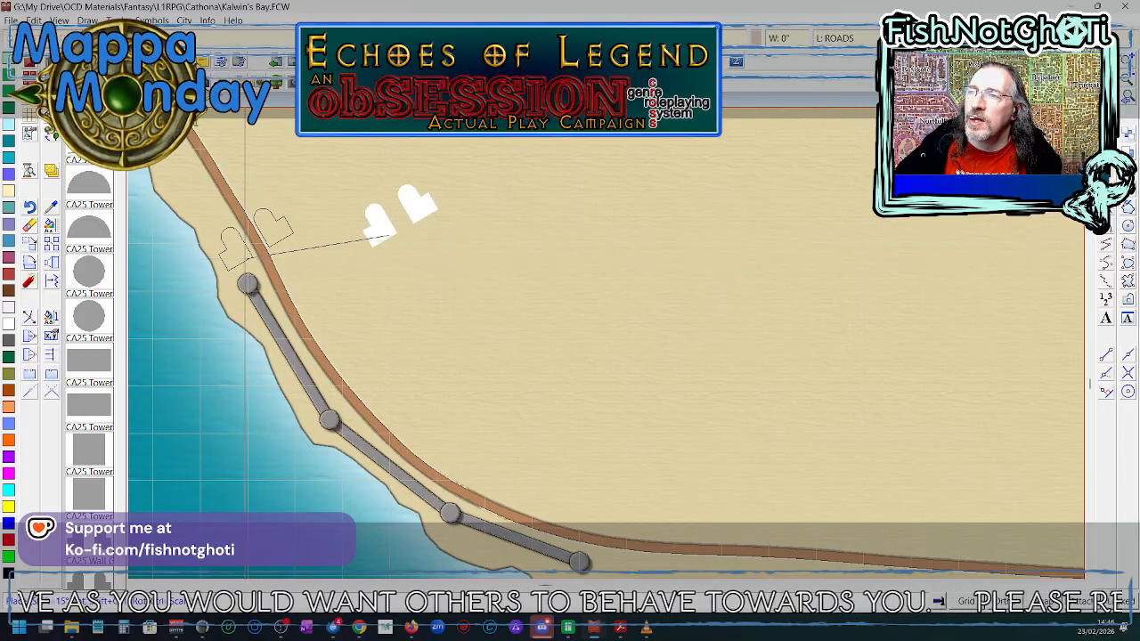
pyautogui.click(247, 258)
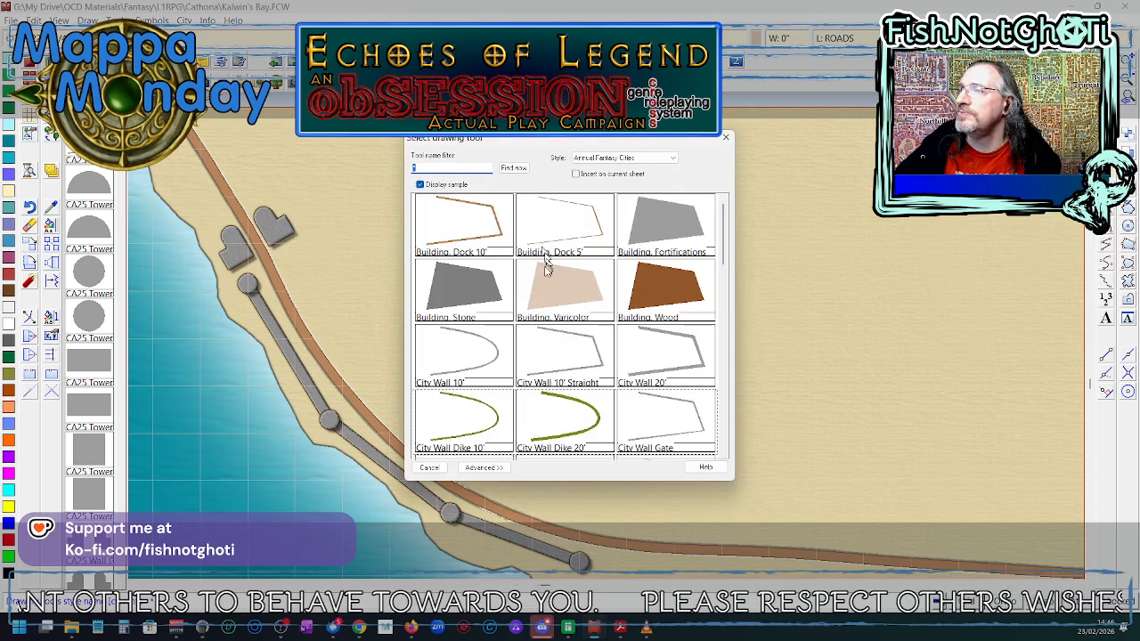
# - Draw a short City Wall 10' segment linking the gatehouse's seaward tower to the northernmost round tower
pyautogui.click(468, 363)
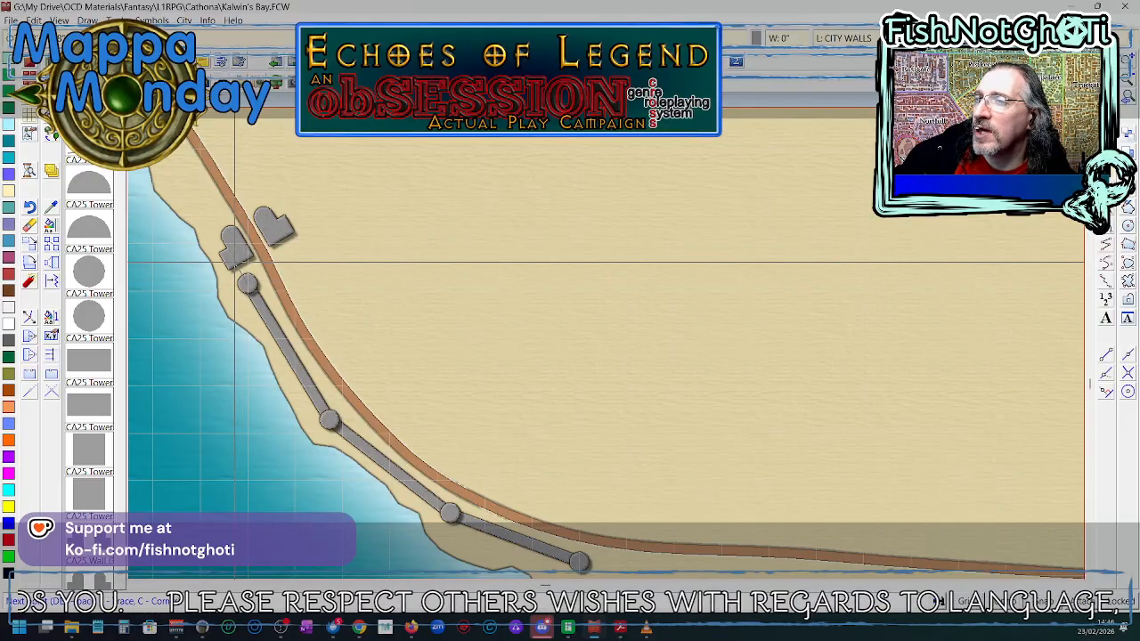
pyautogui.rightClick(234, 262)
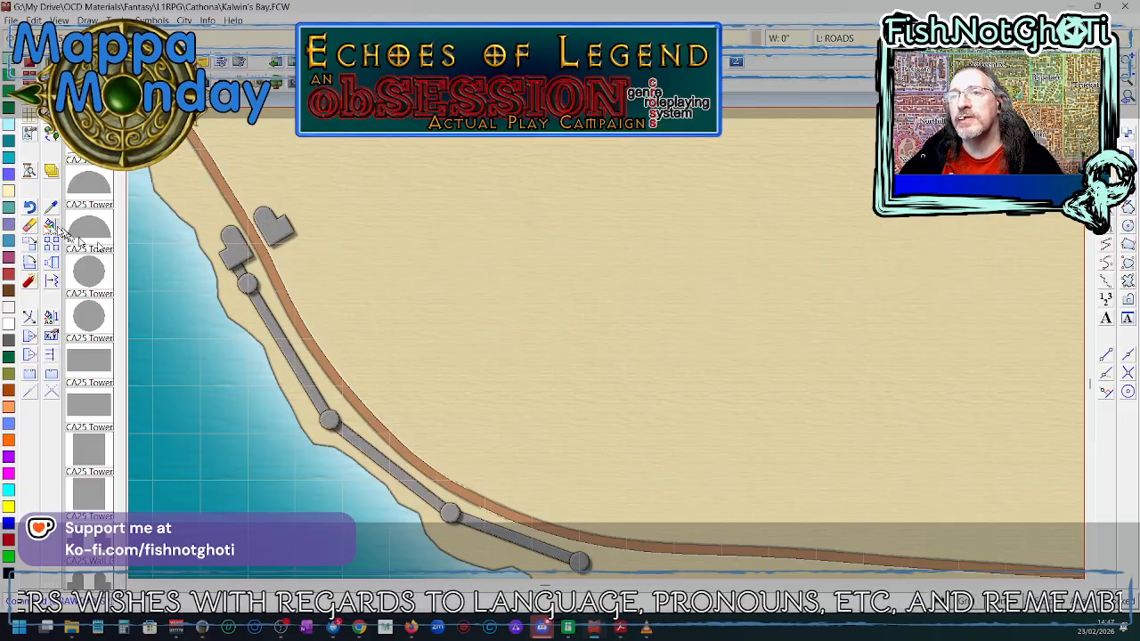
# - Erase the northernmost round tower with its short link wall, and move the gatehouse onto the open end of the coastal wall
pyautogui.rightClick(239, 292)
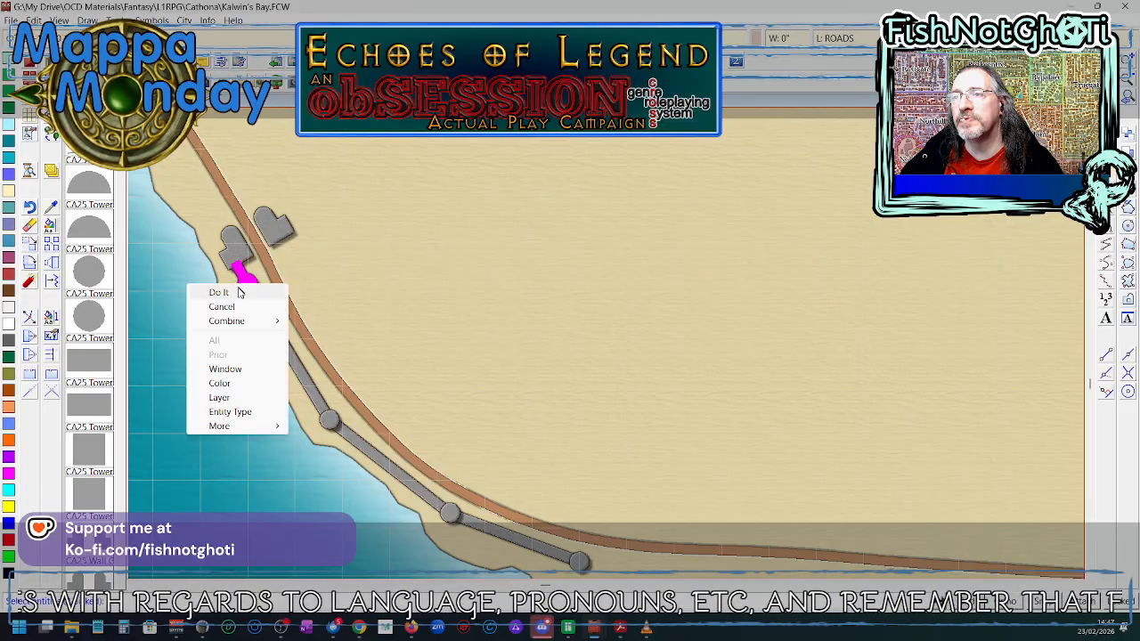
pyautogui.click(235, 294)
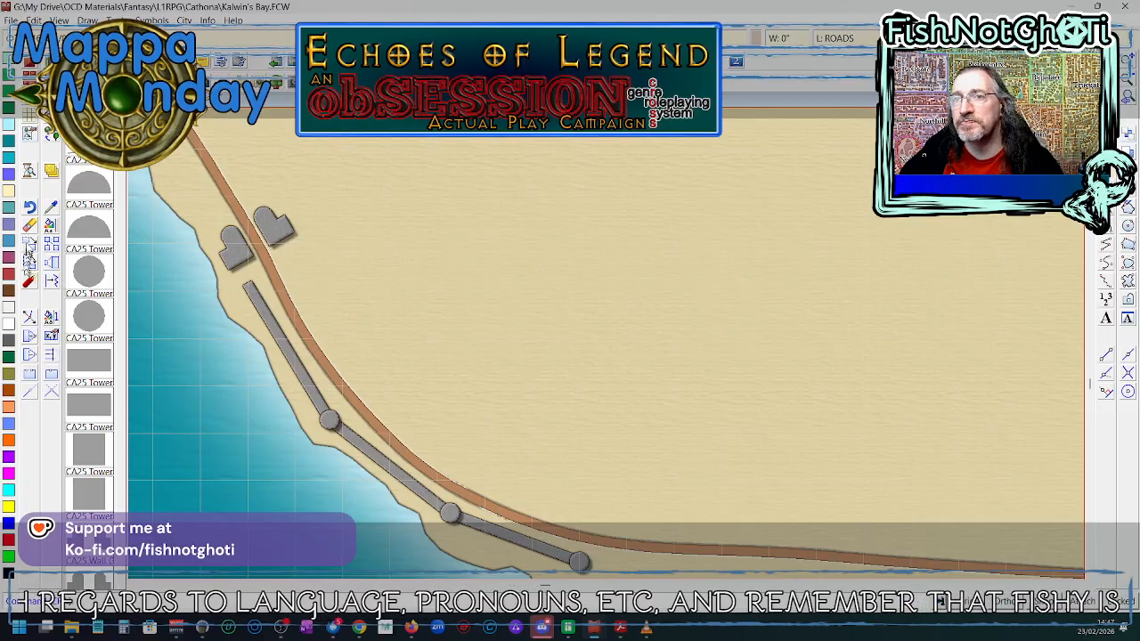
pyautogui.click(233, 265)
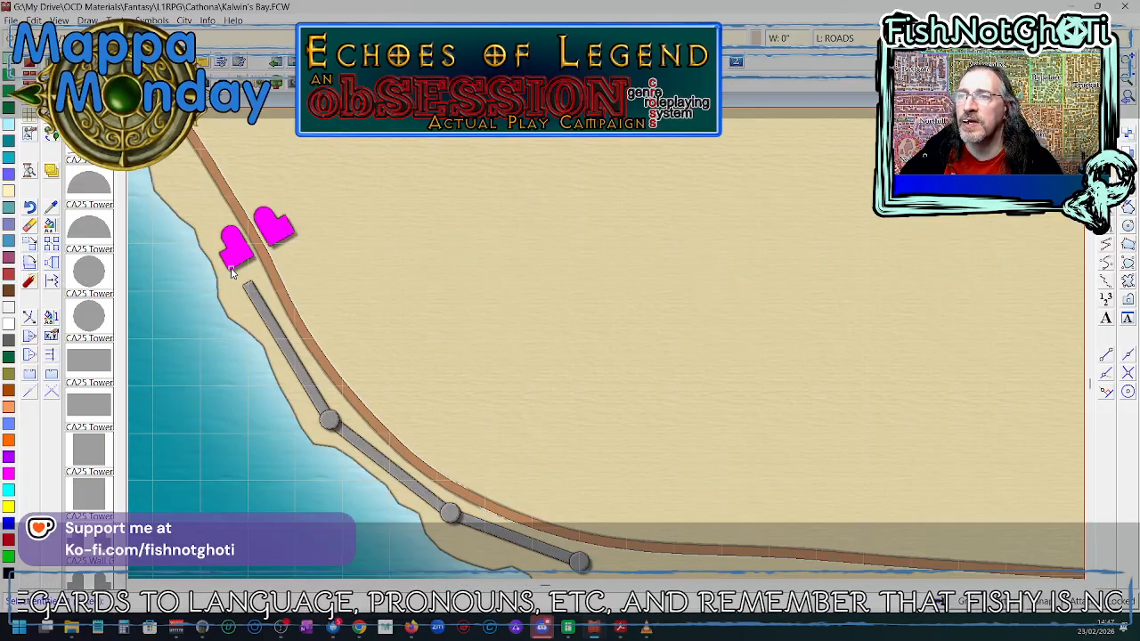
pyautogui.rightClick(238, 274)
pyautogui.click(236, 274)
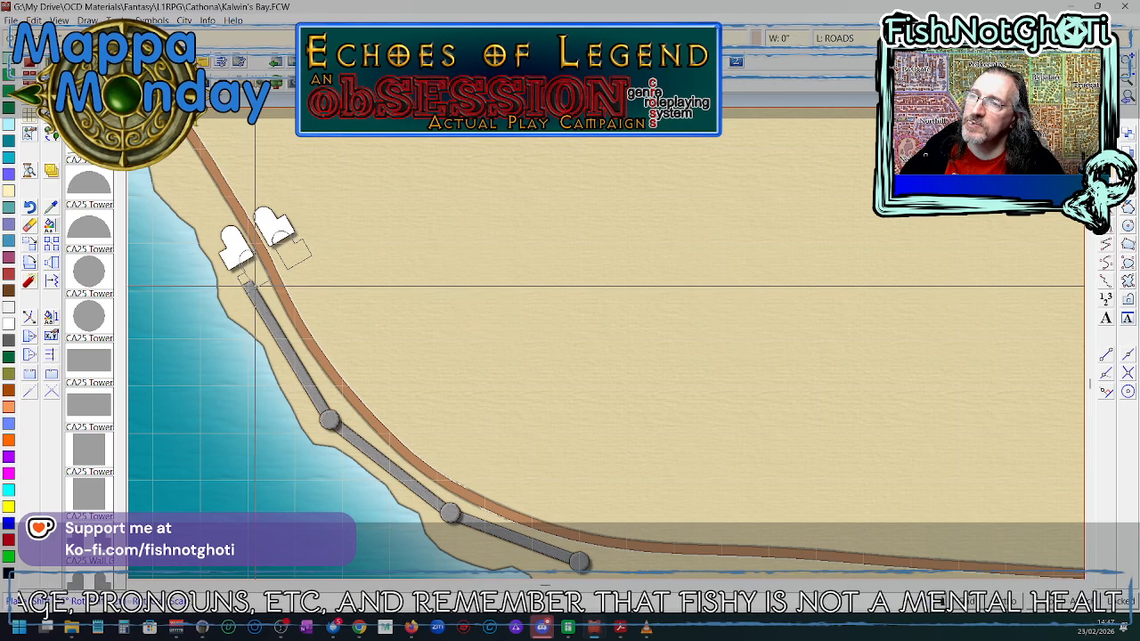
pyautogui.click(253, 283)
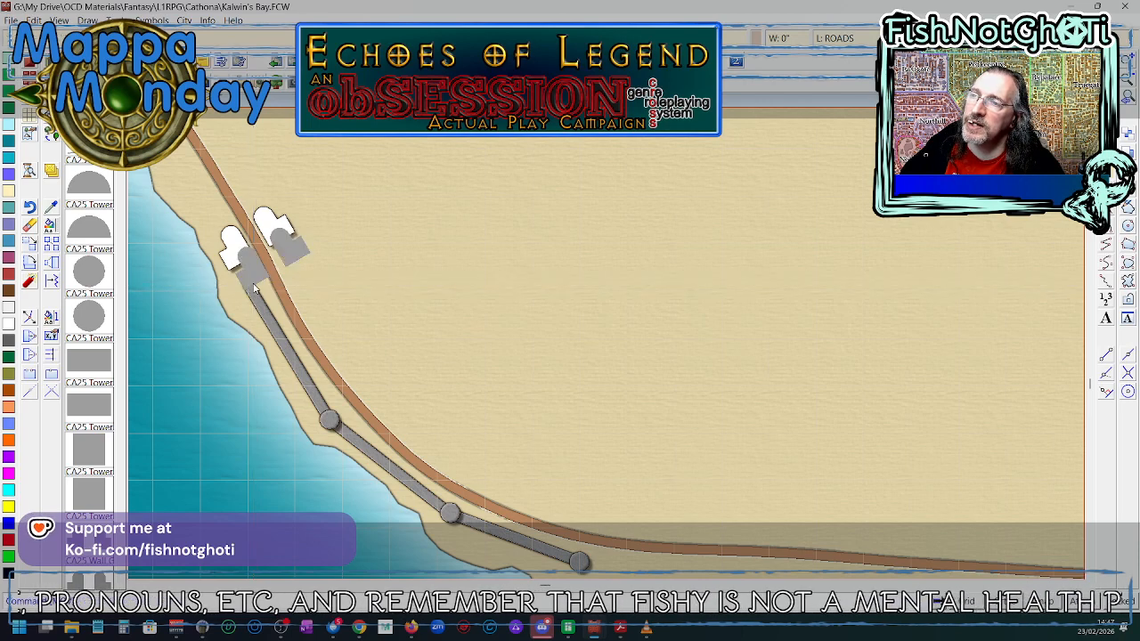
pyautogui.rightClick(298, 293)
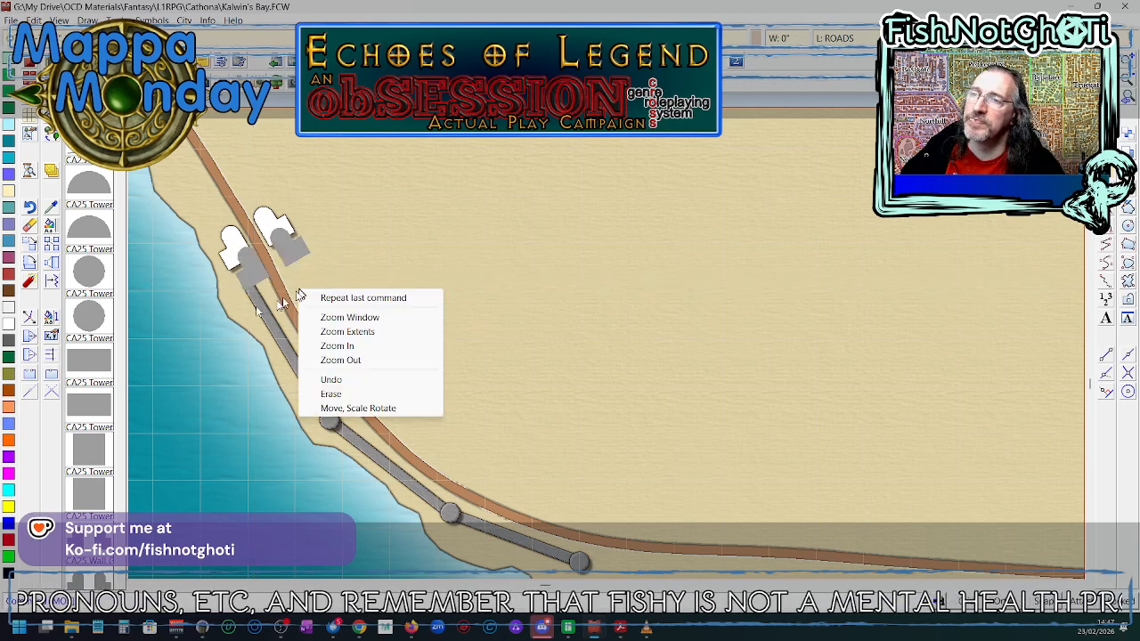
pyautogui.click(28, 321)
pyautogui.click(1128, 58)
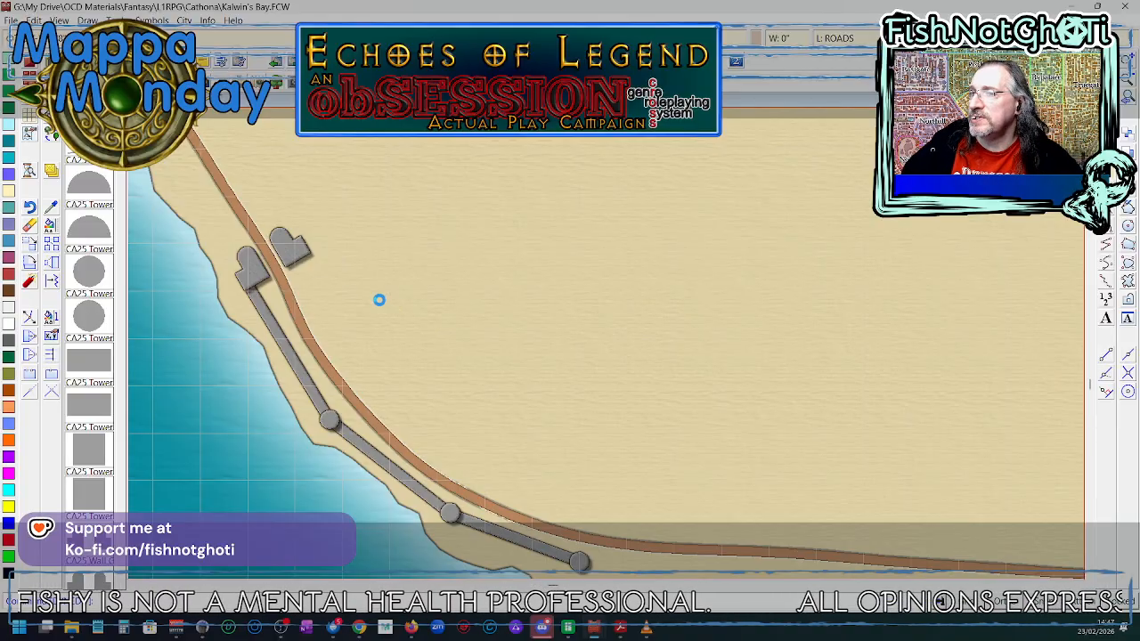
# - Draw a short City Wall 10' Straight segment extending inland from the gatehouse's landward tower
pyautogui.scroll(-1, 379, 300)
pyautogui.scroll(-1, 380, 300)
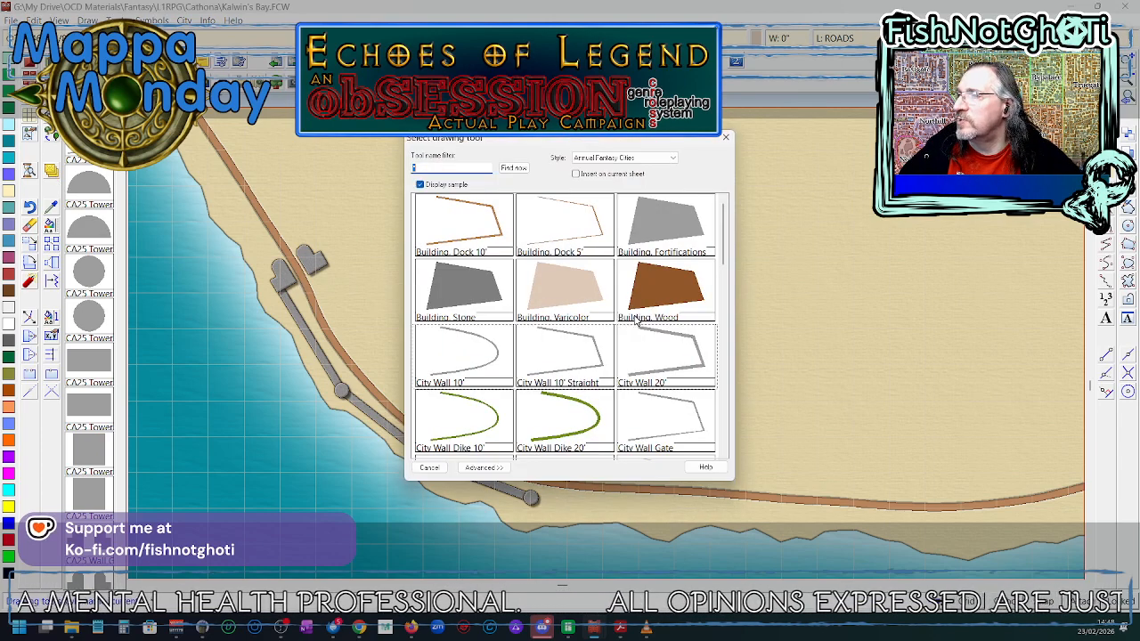
pyautogui.click(573, 376)
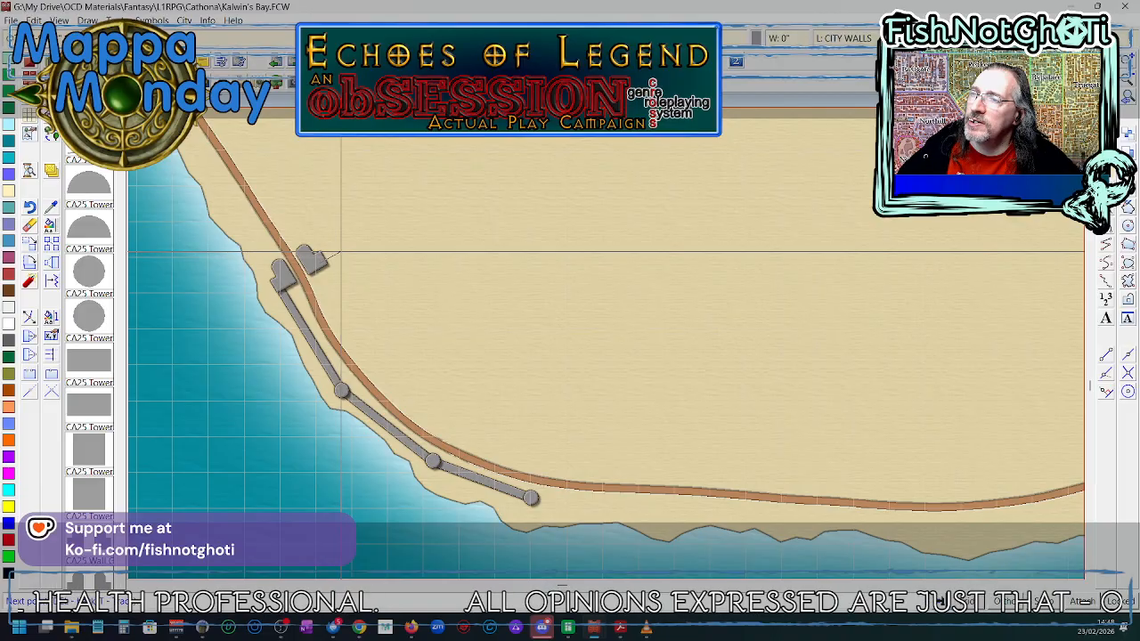
pyautogui.rightClick(341, 252)
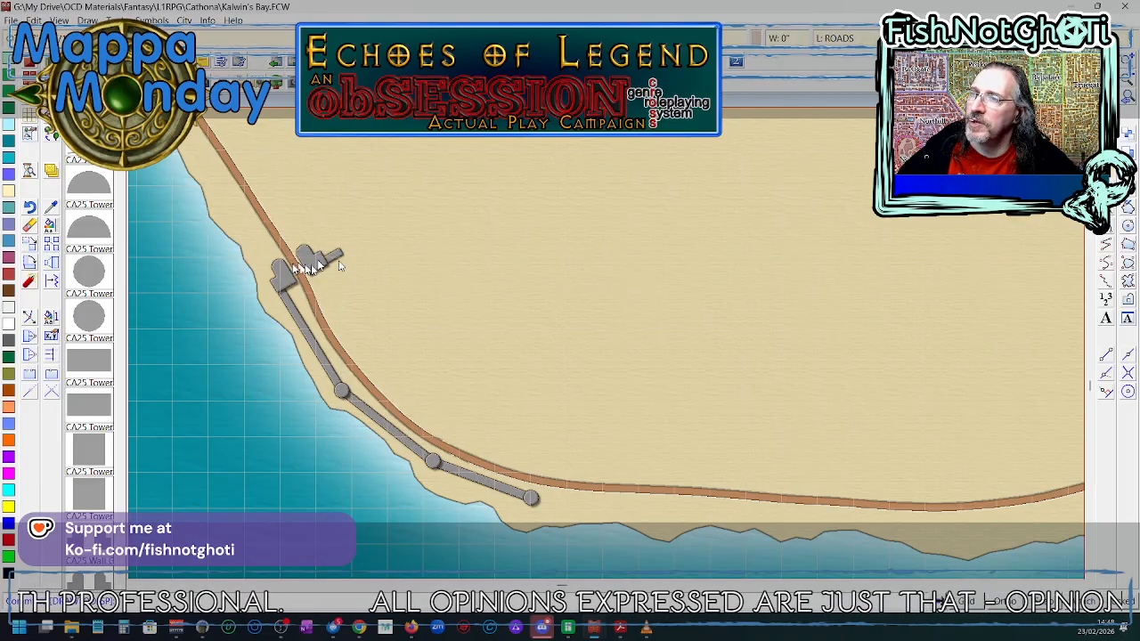
pyautogui.scroll(3, 324, 267)
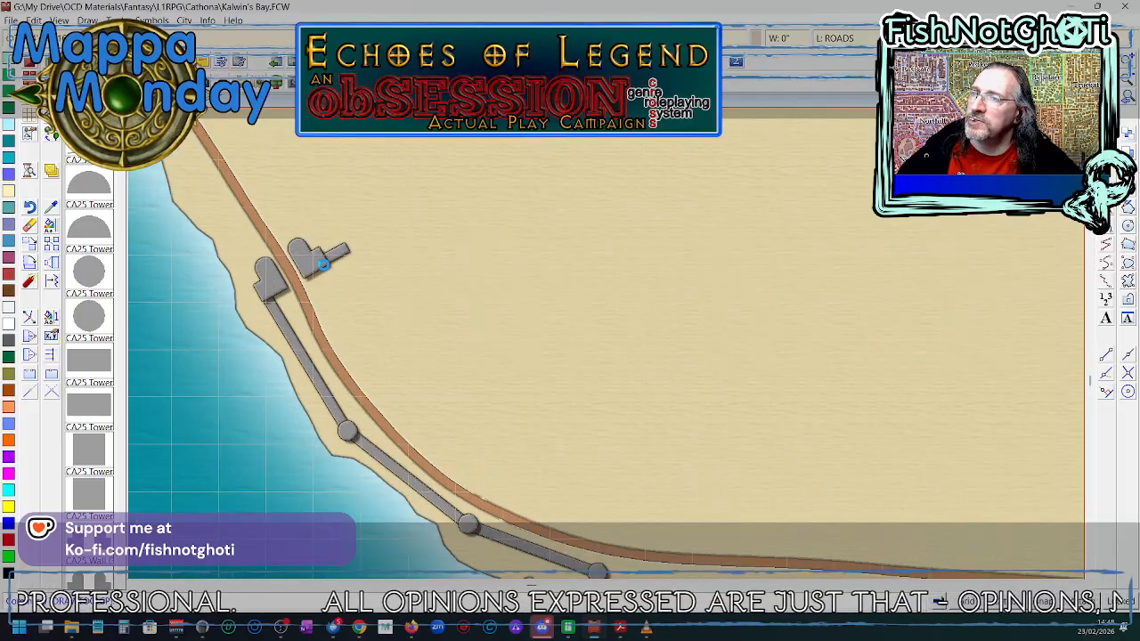
pyautogui.scroll(2, 325, 263)
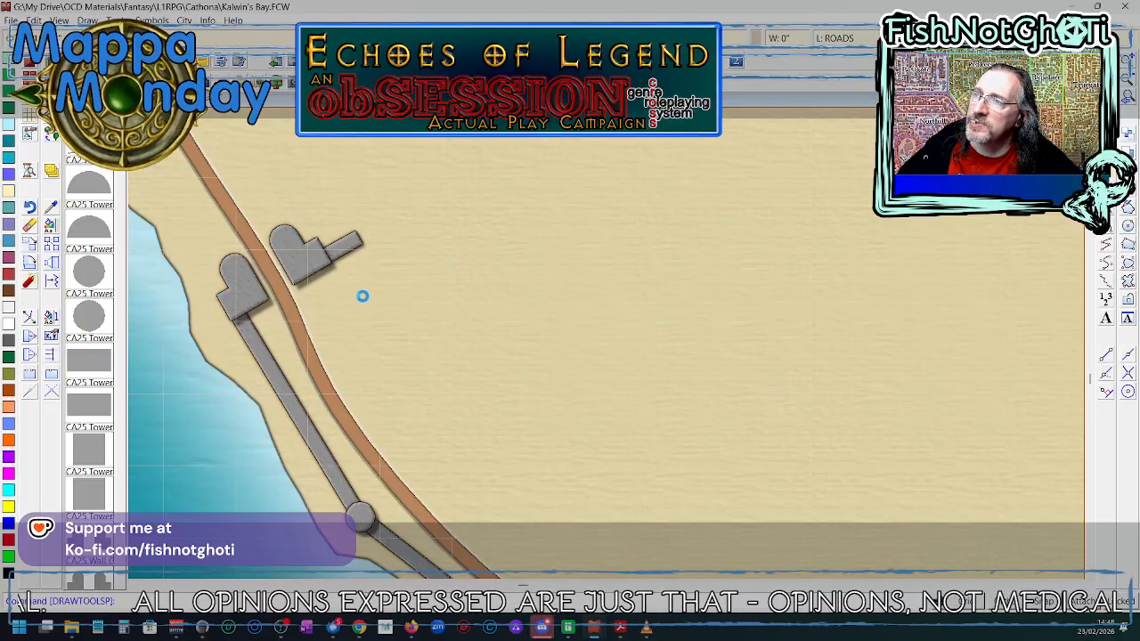
pyautogui.scroll(-4, 363, 296)
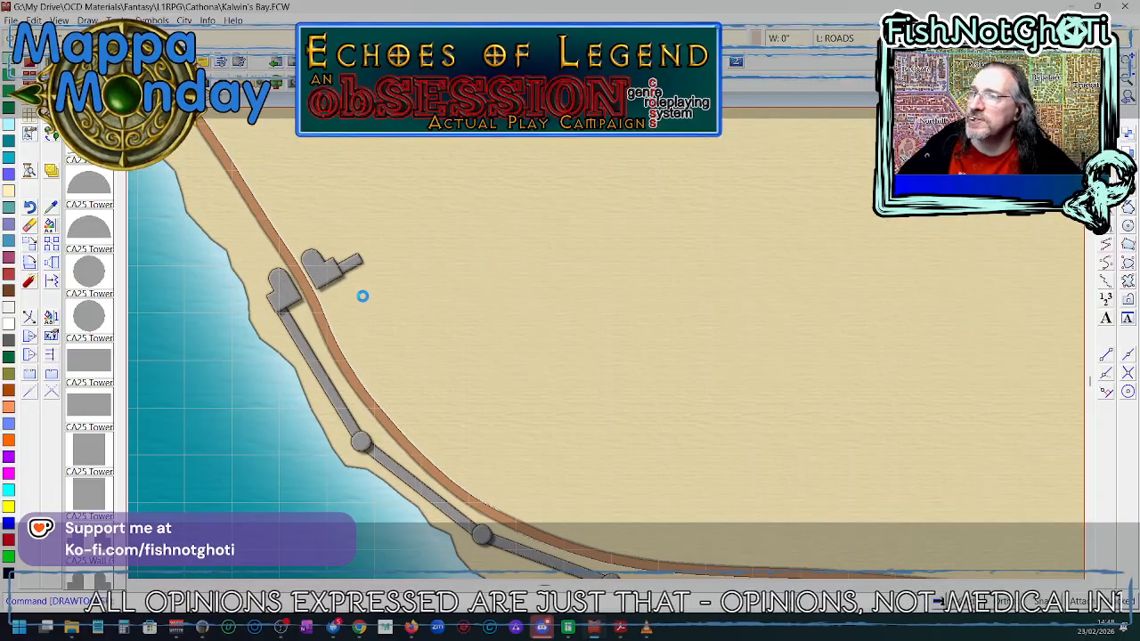
pyautogui.scroll(-1, 363, 300)
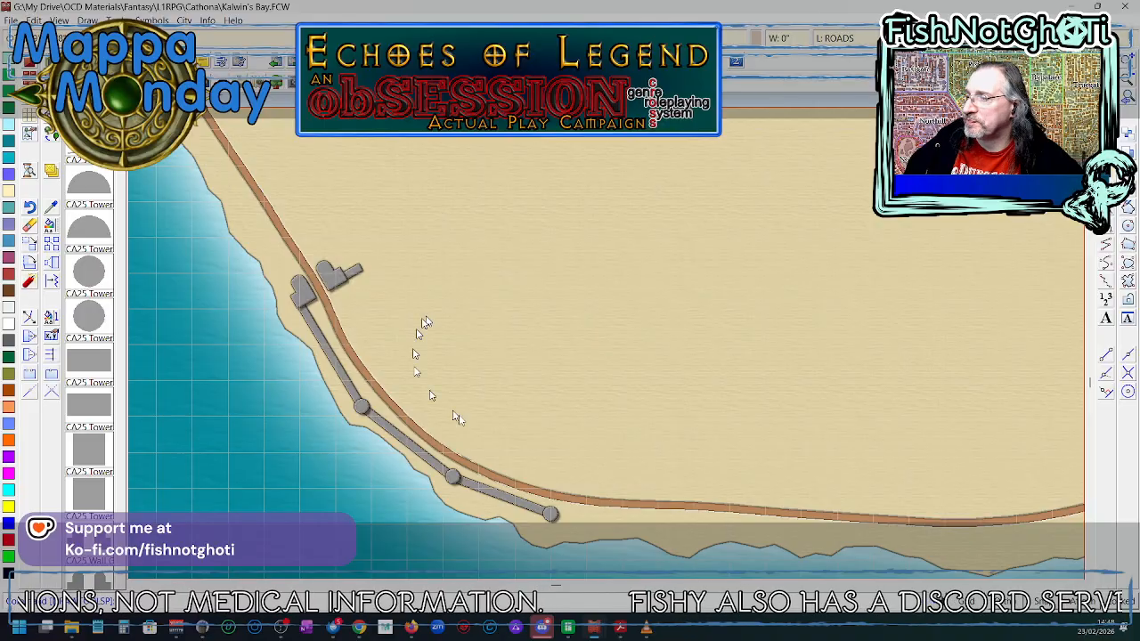
# - Place a second gatehouse symbol on the open ground north of the road, east of the coastal wall, rotated so its towers face east
pyautogui.scroll(-1, 787, 407)
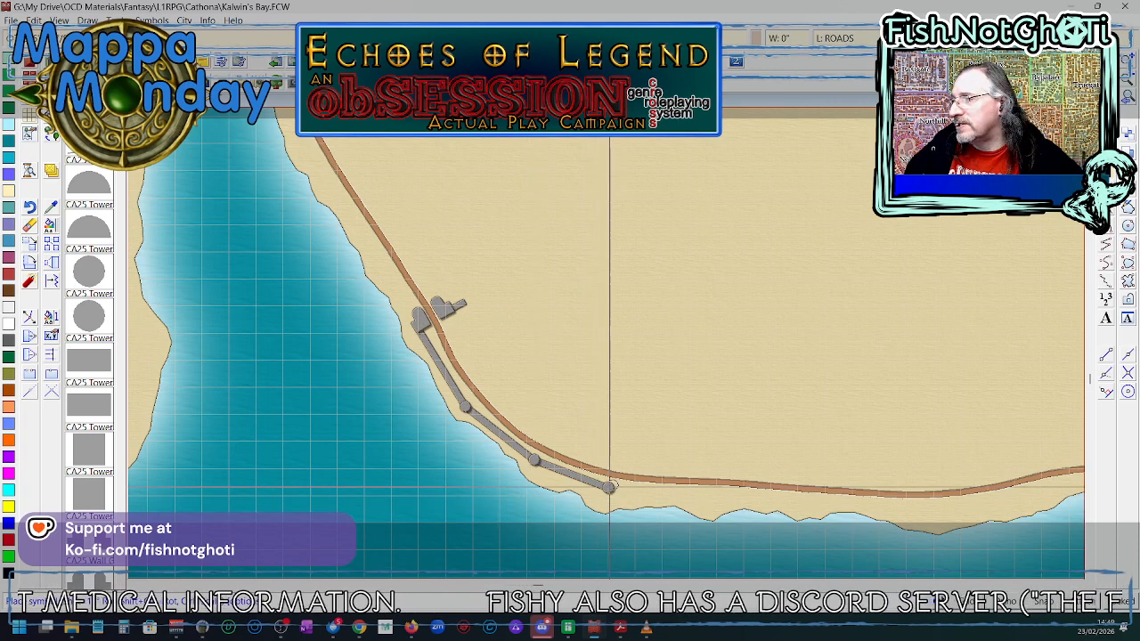
pyautogui.rightClick(655, 395)
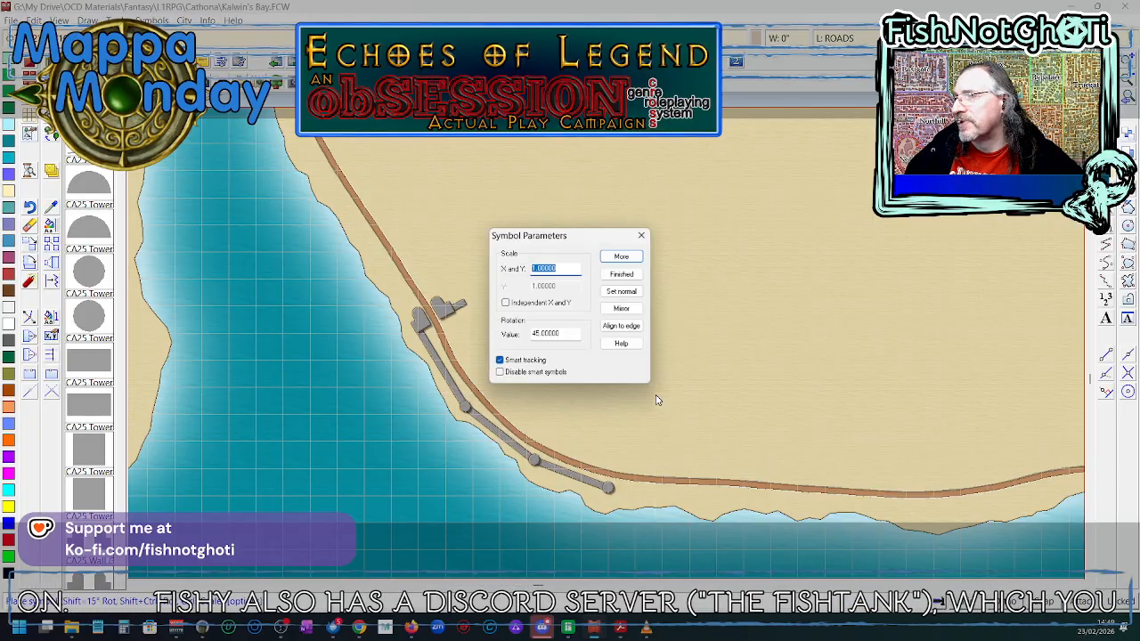
pyautogui.click(623, 276)
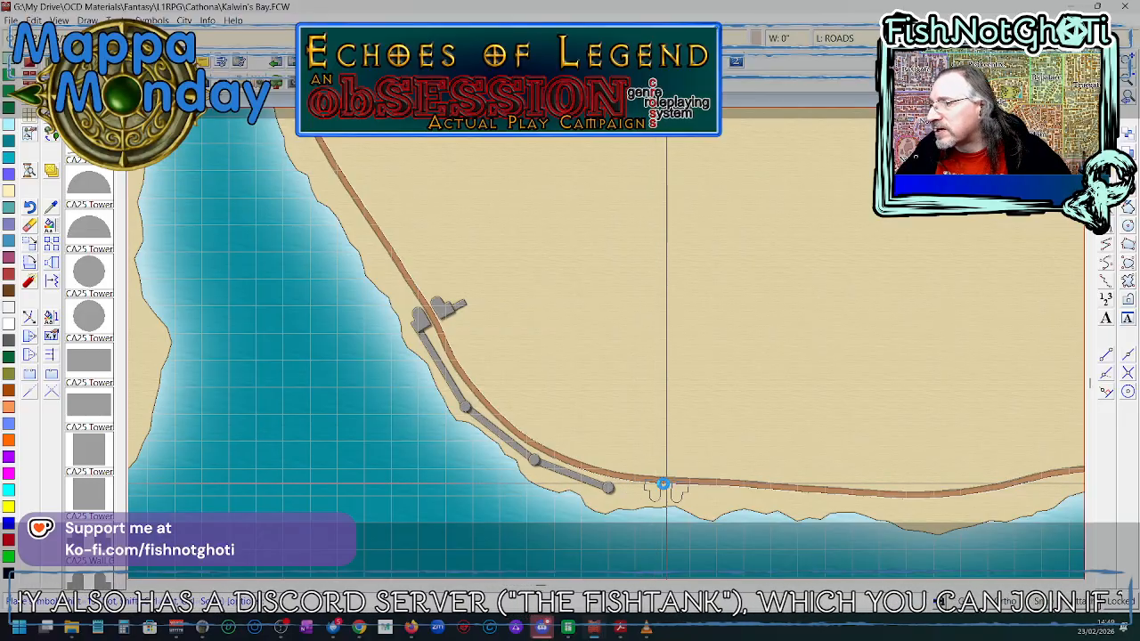
pyautogui.scroll(2, 663, 494)
pyautogui.scroll(2, 663, 494)
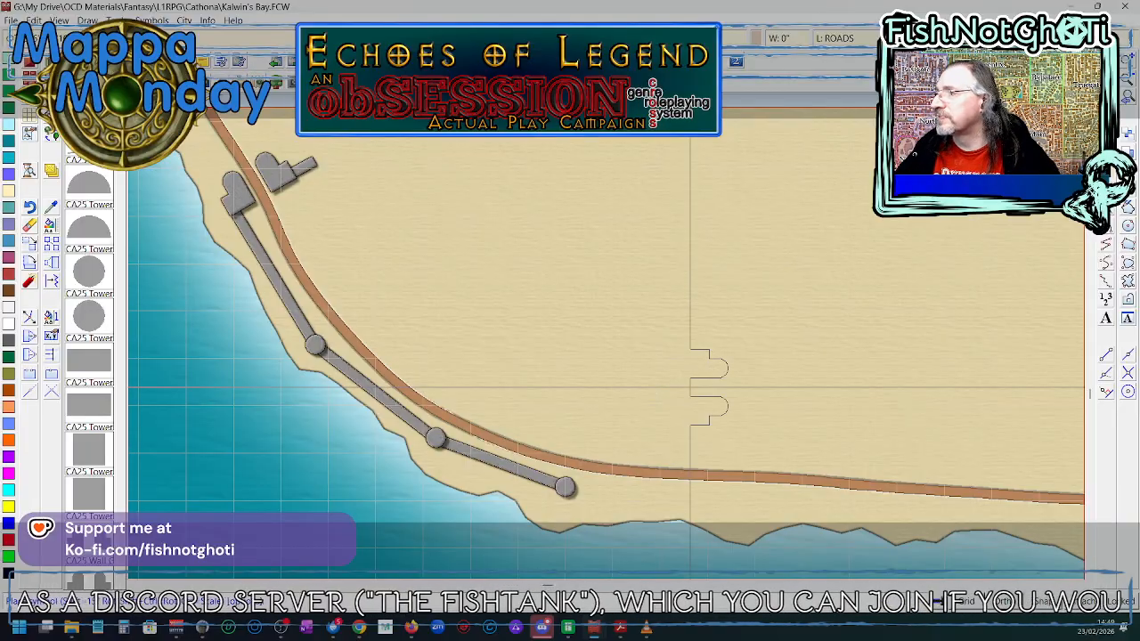
pyautogui.click(690, 387)
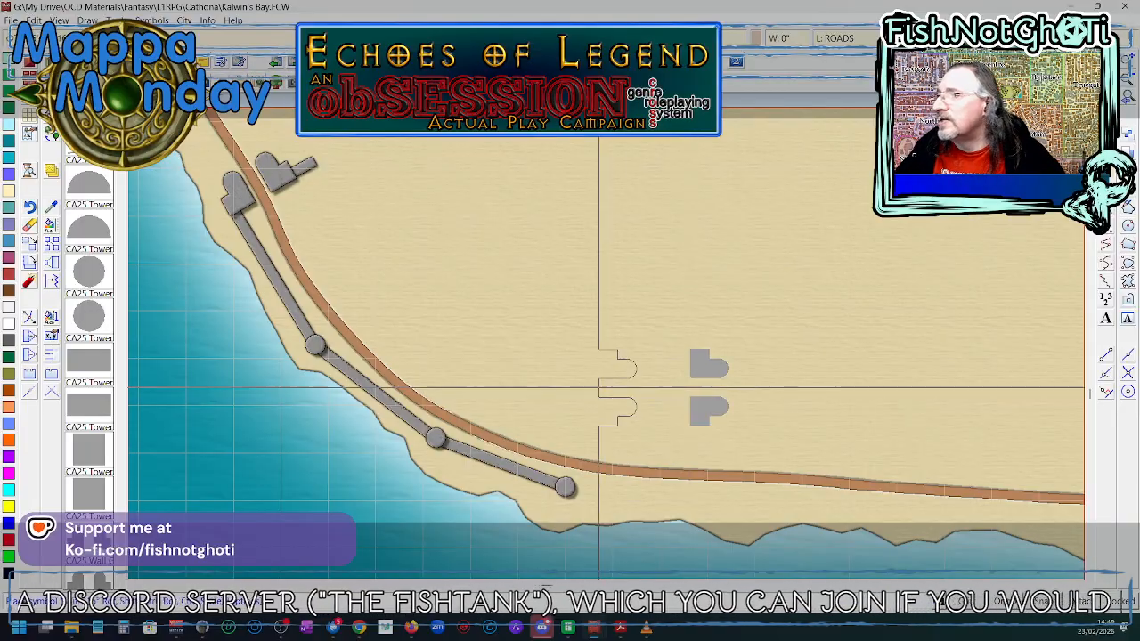
pyautogui.rightClick(617, 386)
pyautogui.click(622, 274)
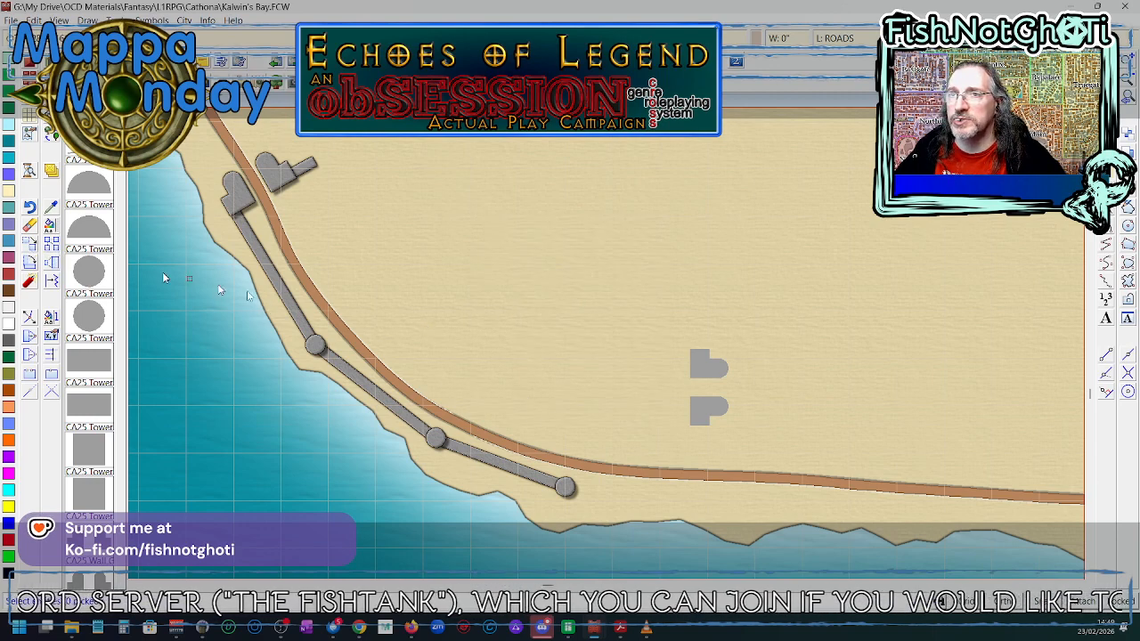
# - Select the second gatehouse on the open ground north of the road for moving
pyautogui.click(709, 427)
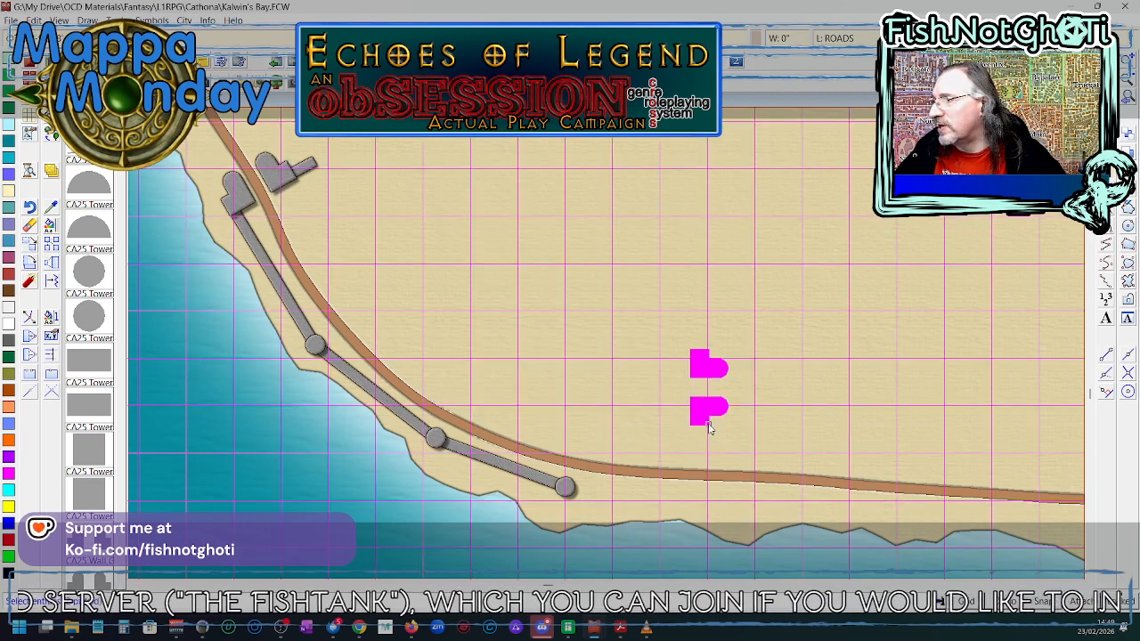
pyautogui.rightClick(709, 426)
pyautogui.moveTo(721, 457)
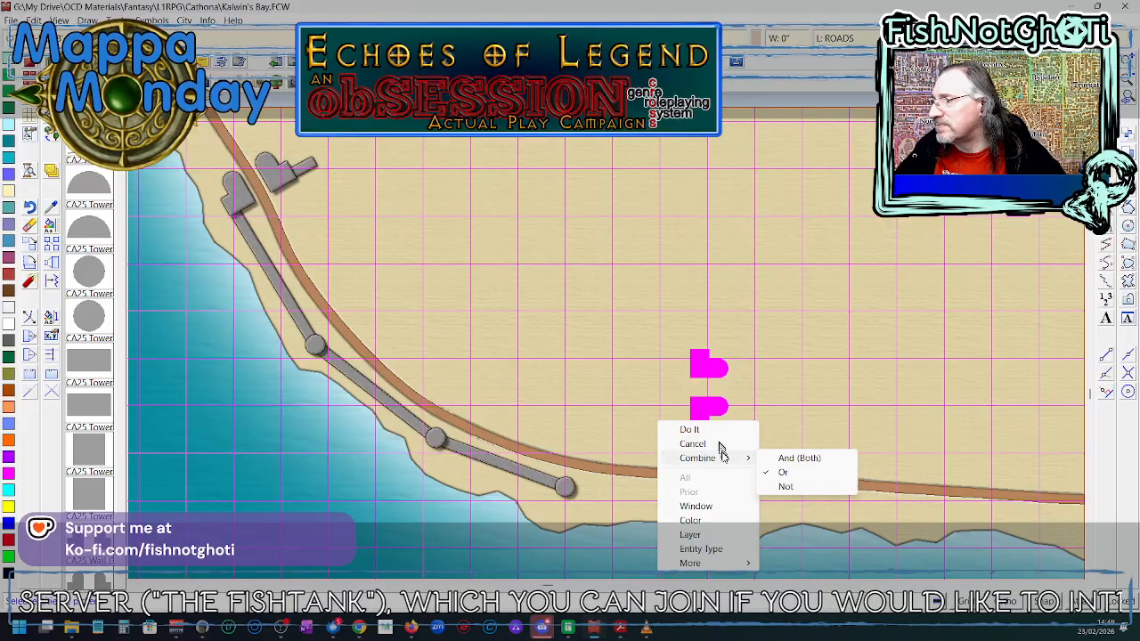
pyautogui.click(789, 486)
pyautogui.rightClick(789, 409)
pyautogui.click(789, 410)
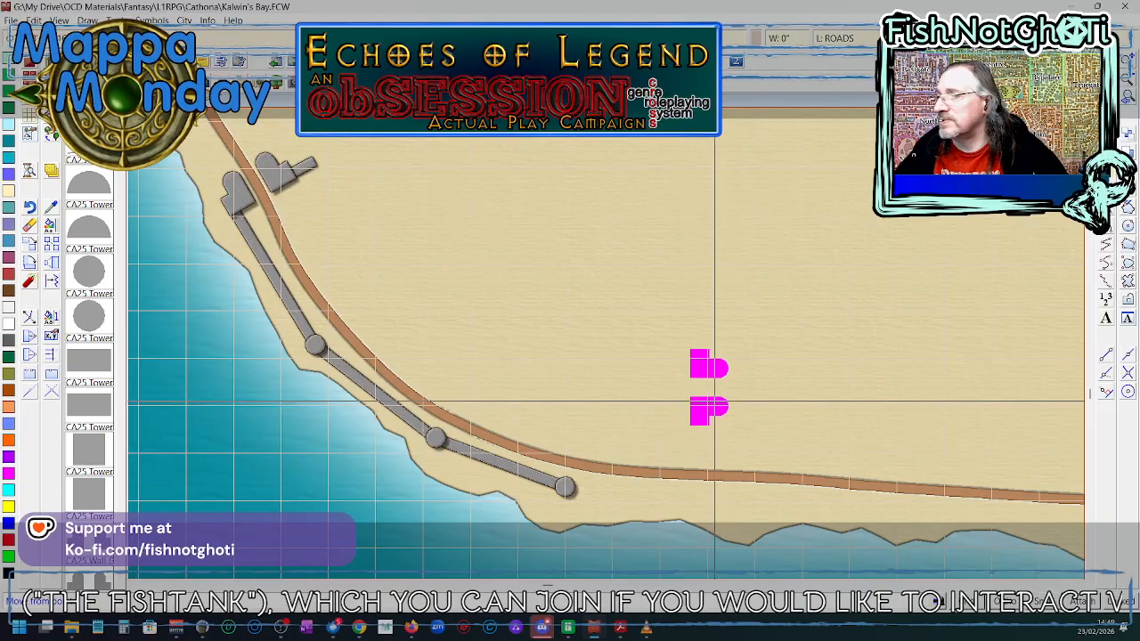
pyautogui.press('Escape')
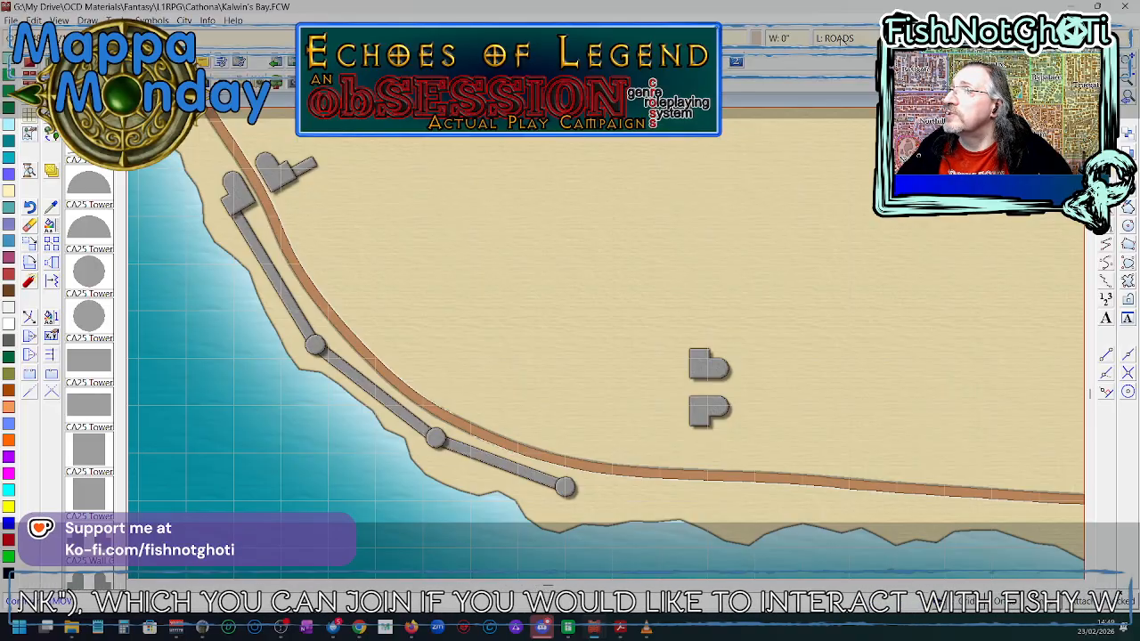
# - Freeze the HEX/SQUARE GRID layer
pyautogui.click(836, 38)
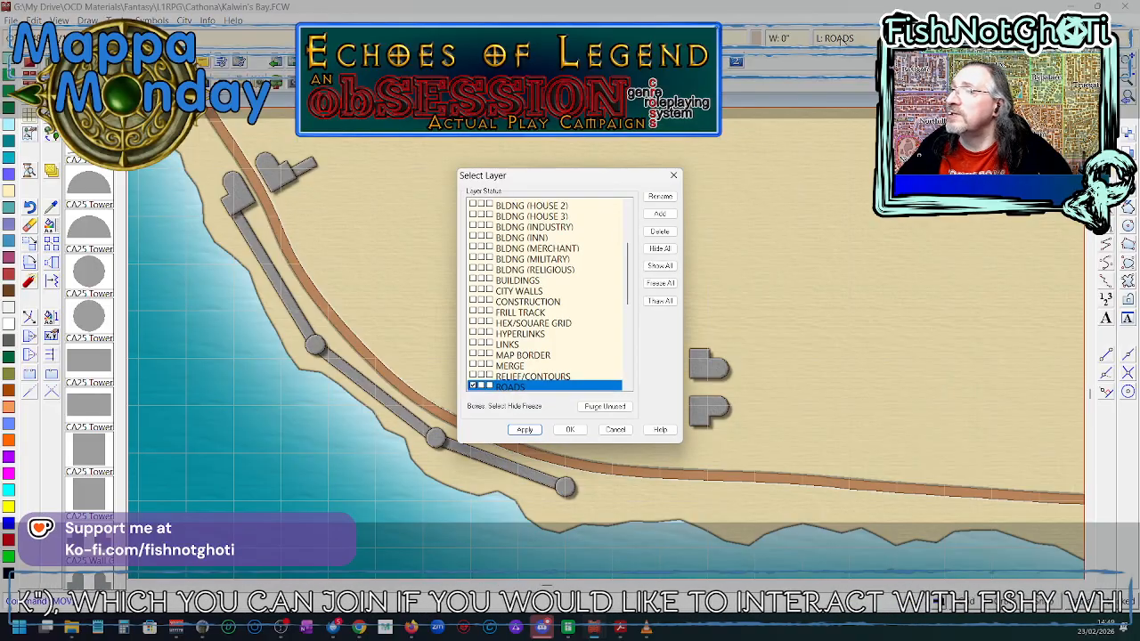
pyautogui.click(492, 323)
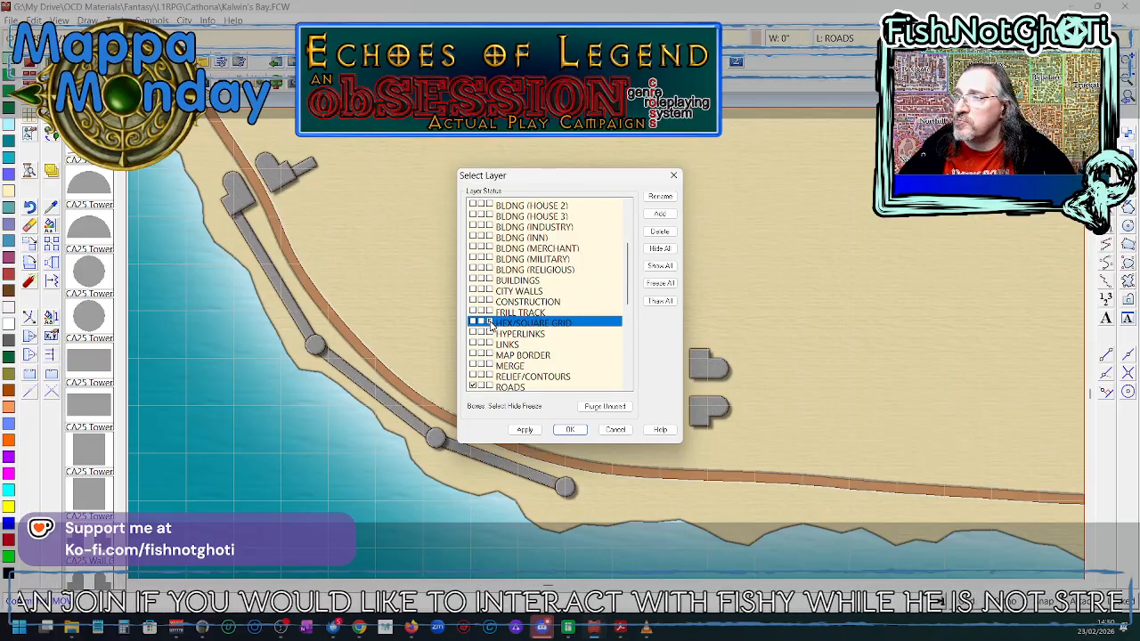
pyautogui.click(571, 430)
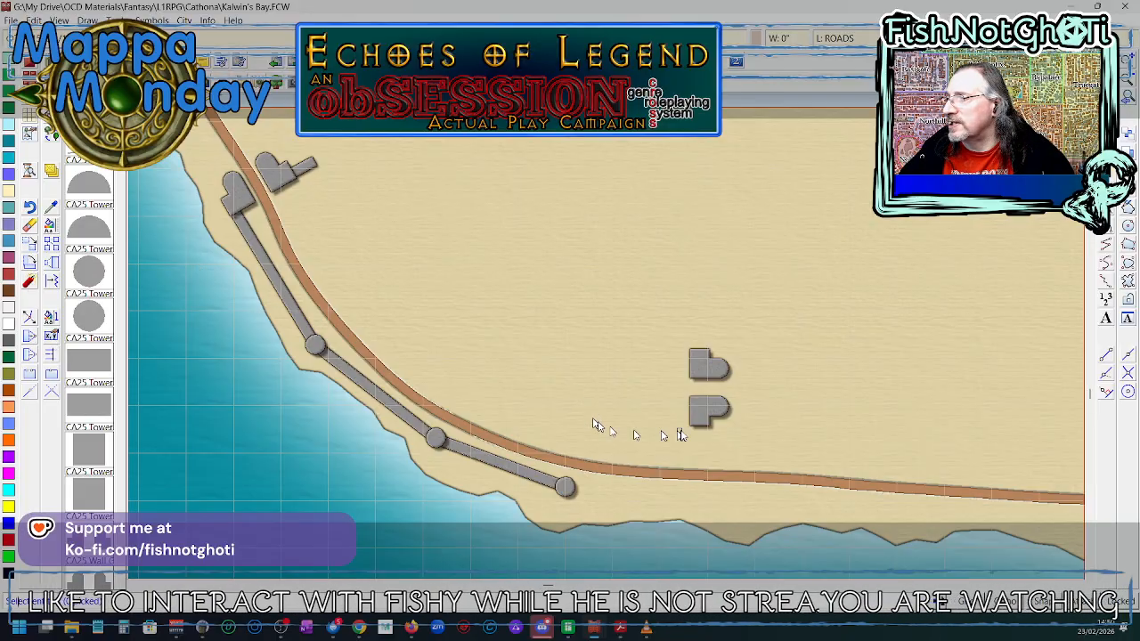
# - Move the pair of gate towers from the open land down to the coastal road, with one tower on either side of it
pyautogui.click(708, 428)
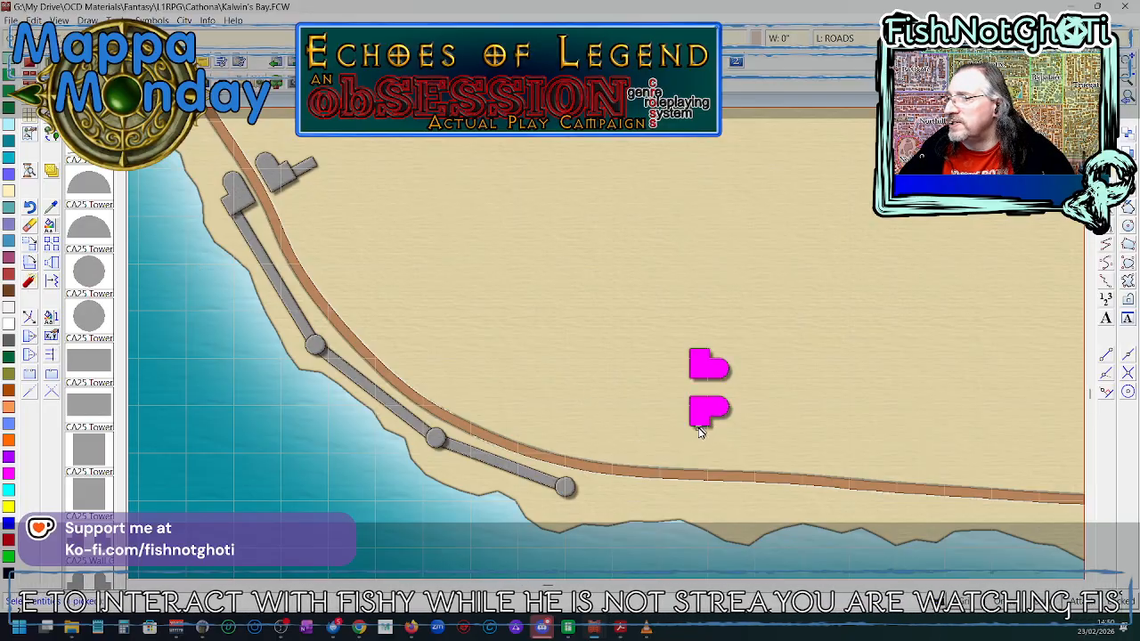
pyautogui.rightClick(700, 432)
pyautogui.click(696, 437)
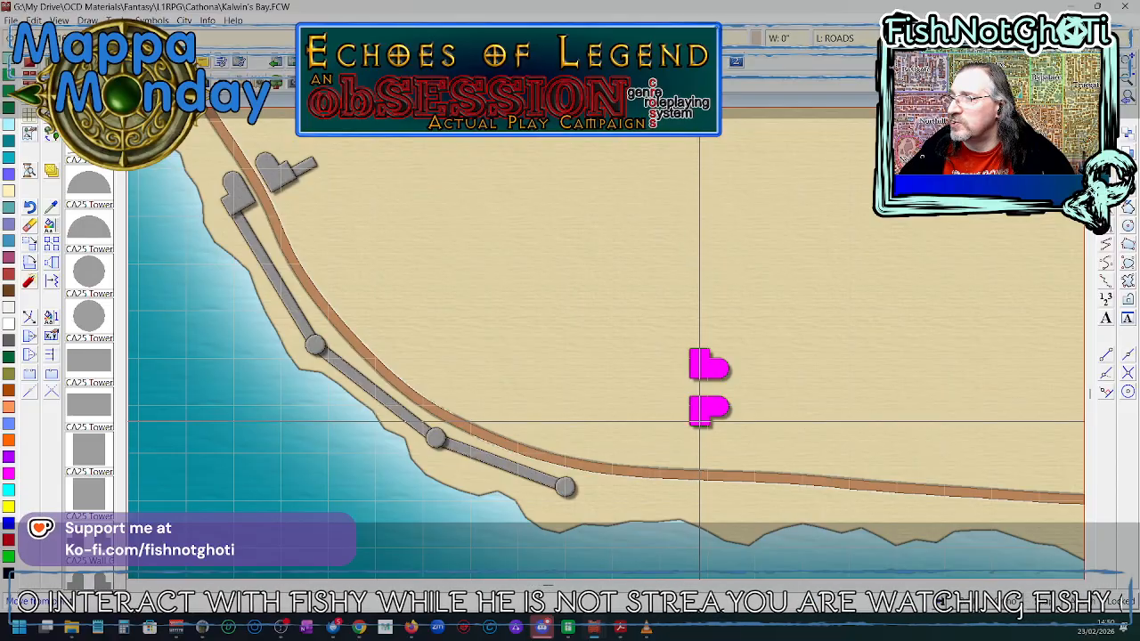
pyautogui.click(697, 423)
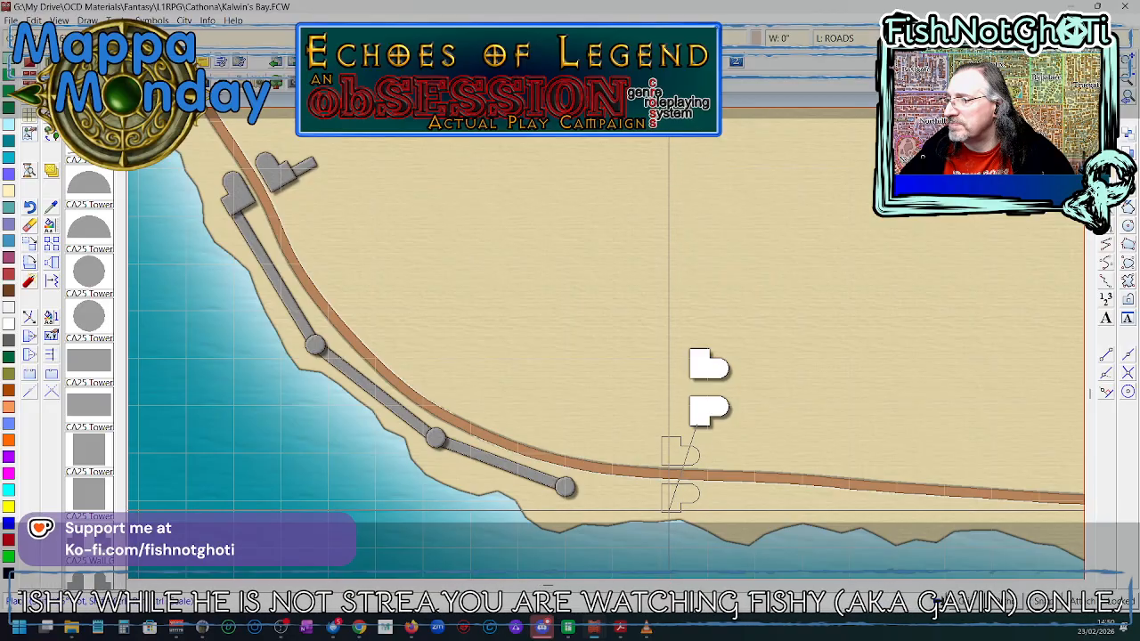
pyautogui.click(669, 512)
# - Draw a City Wall 10' Straight segment from the last round tower on the coast to the lower gate tower
pyautogui.rightClick(739, 504)
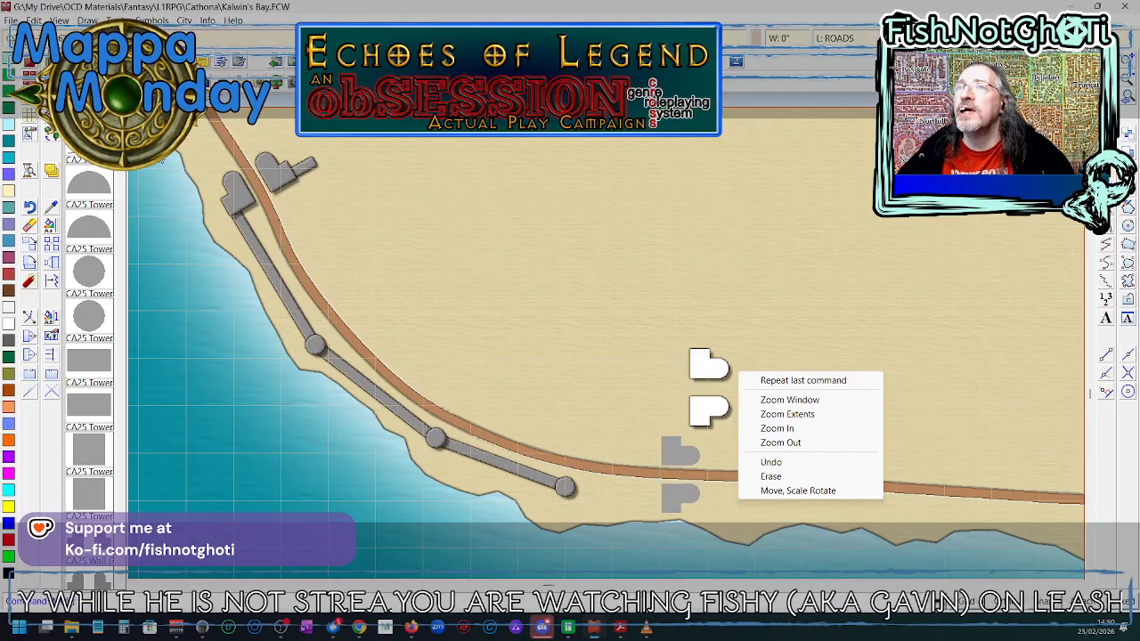
pyautogui.click(803, 381)
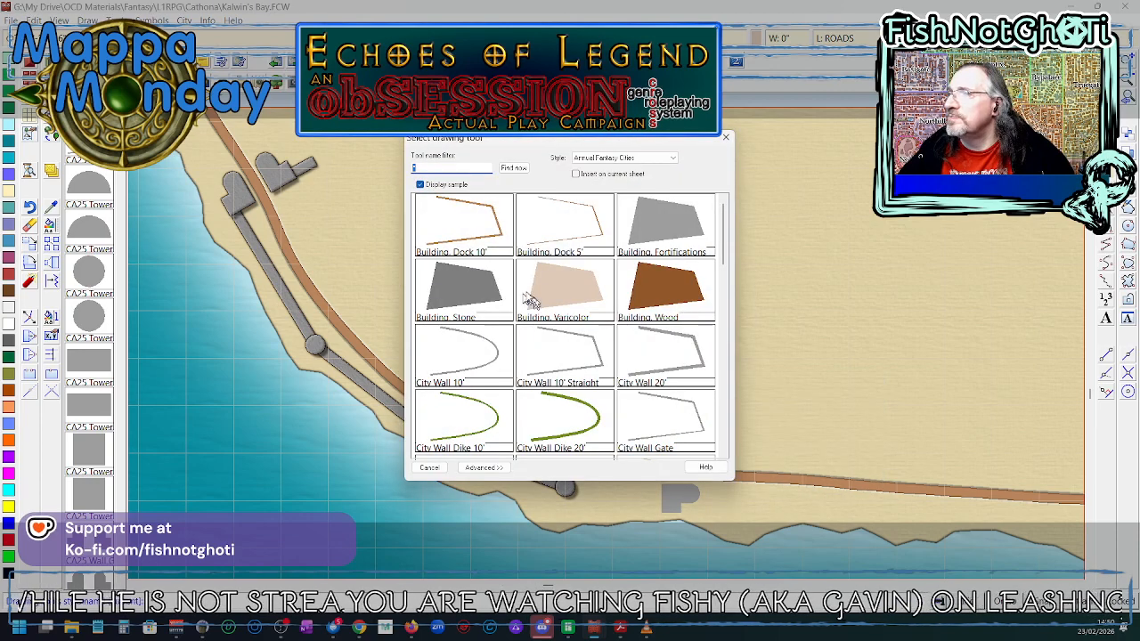
pyautogui.doubleClick(613, 368)
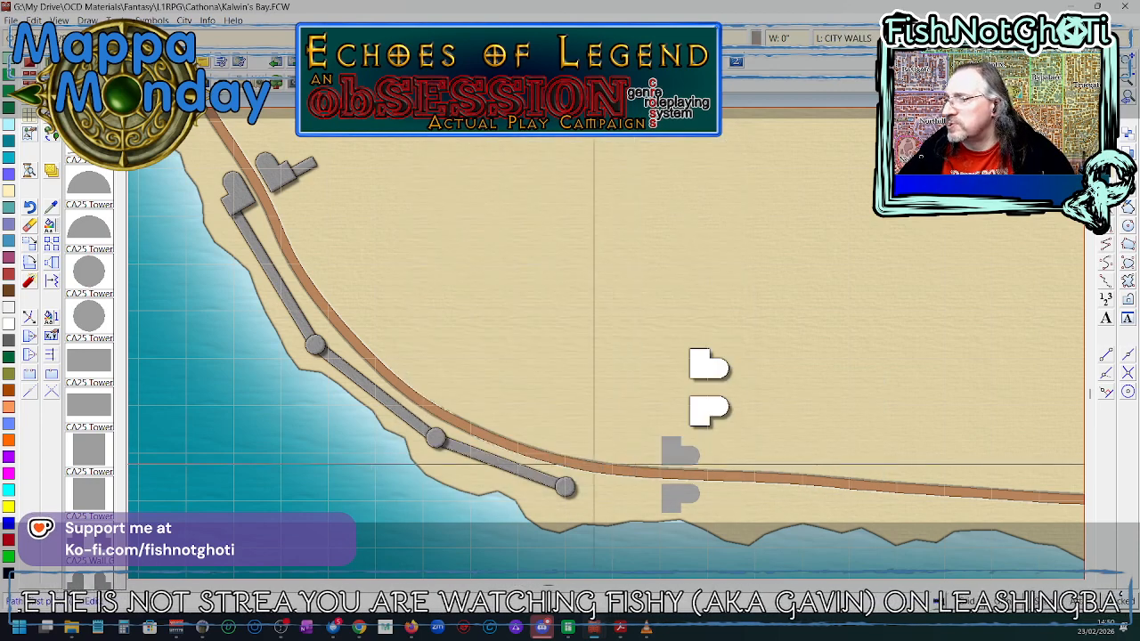
pyautogui.click(564, 487)
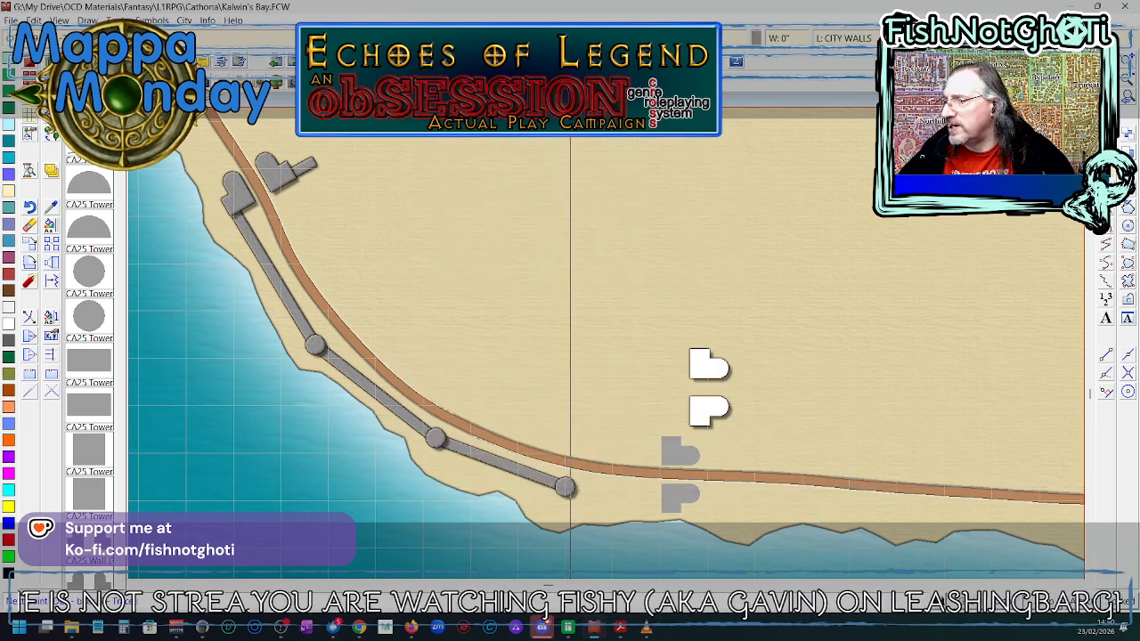
pyautogui.click(664, 508)
pyautogui.rightClick(663, 508)
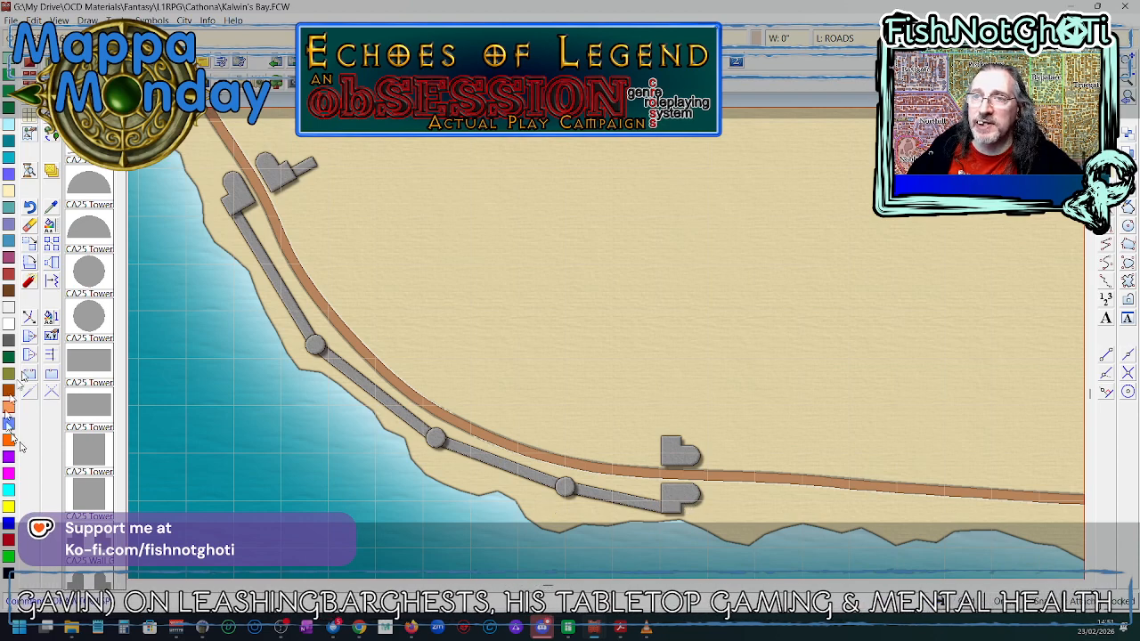
# - Level the new wall segment by raising its end node at the gate, and move both gate towers up to line up with it
pyautogui.click(29, 324)
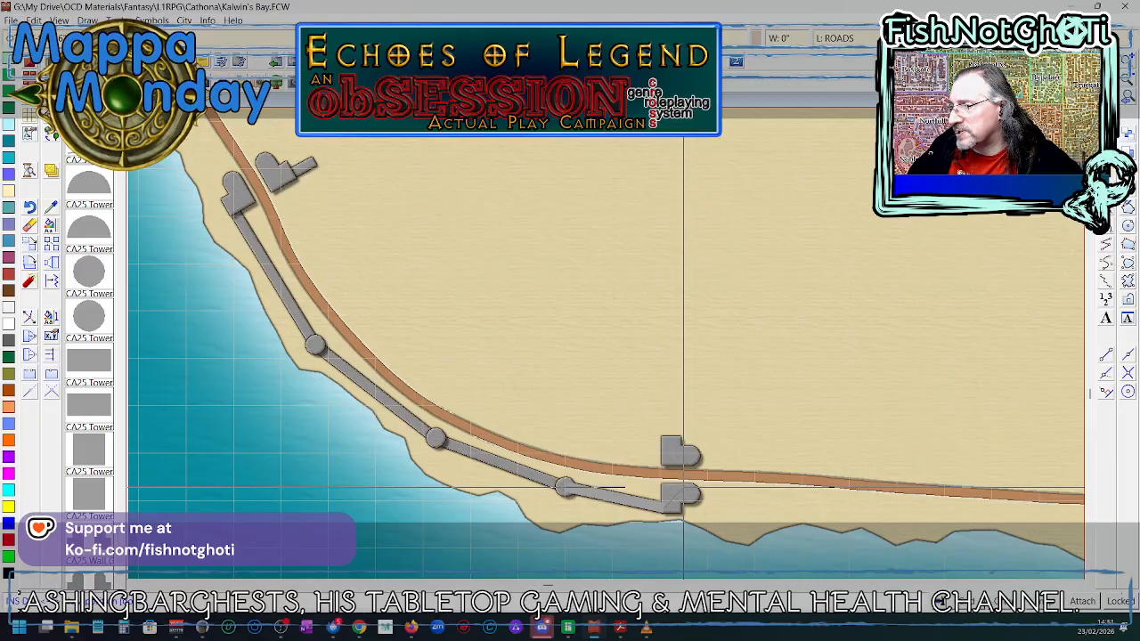
pyautogui.click(678, 487)
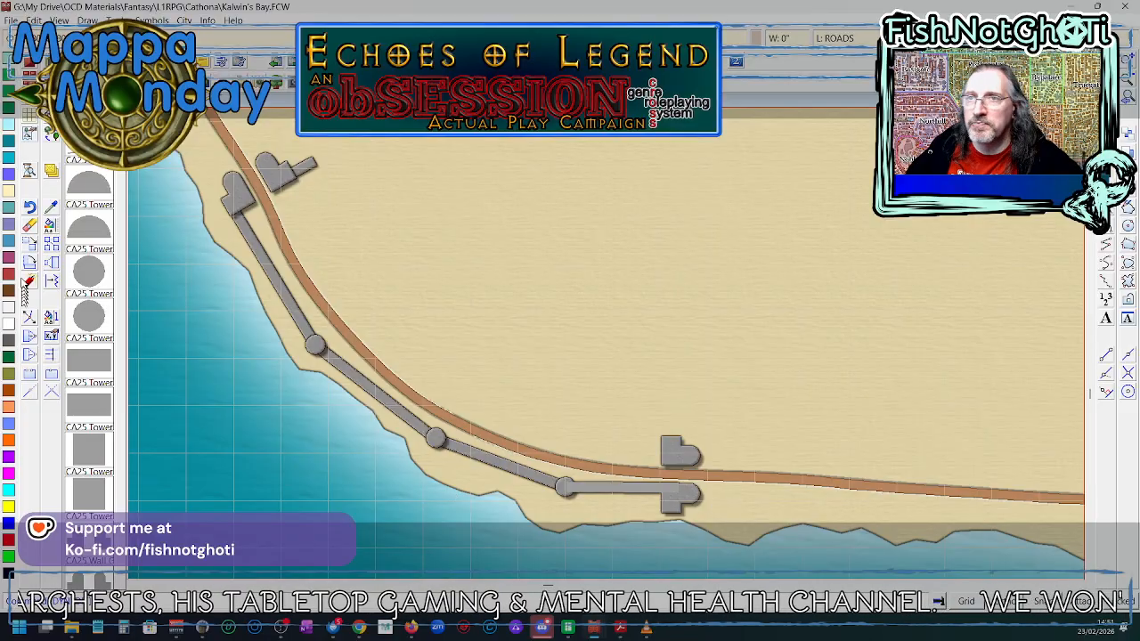
pyautogui.click(682, 517)
pyautogui.rightClick(681, 517)
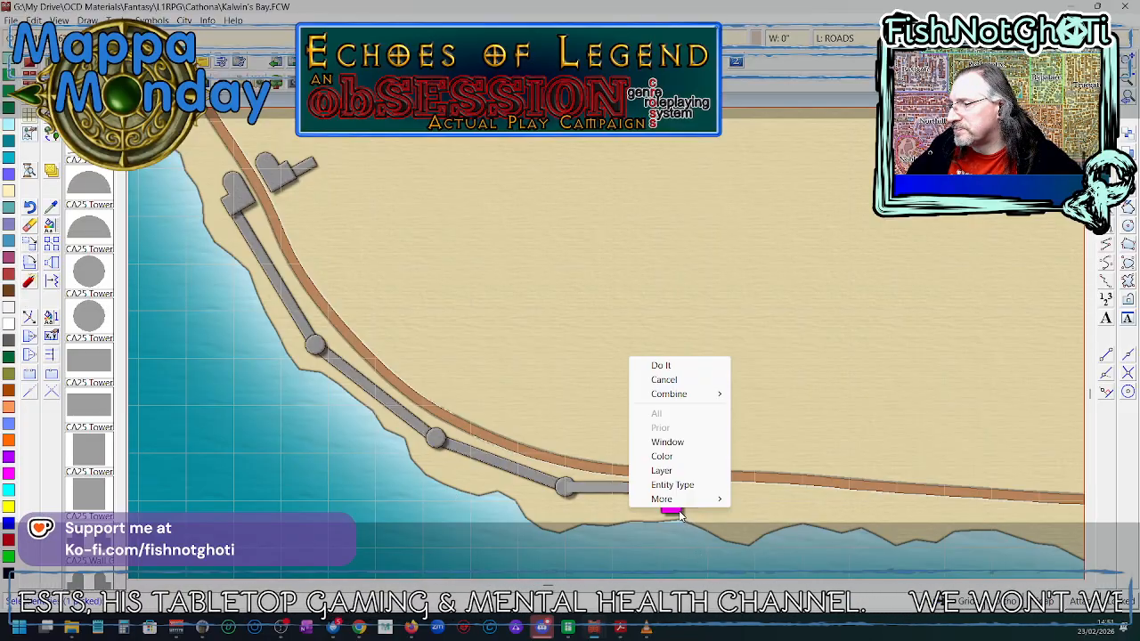
pyautogui.click(661, 366)
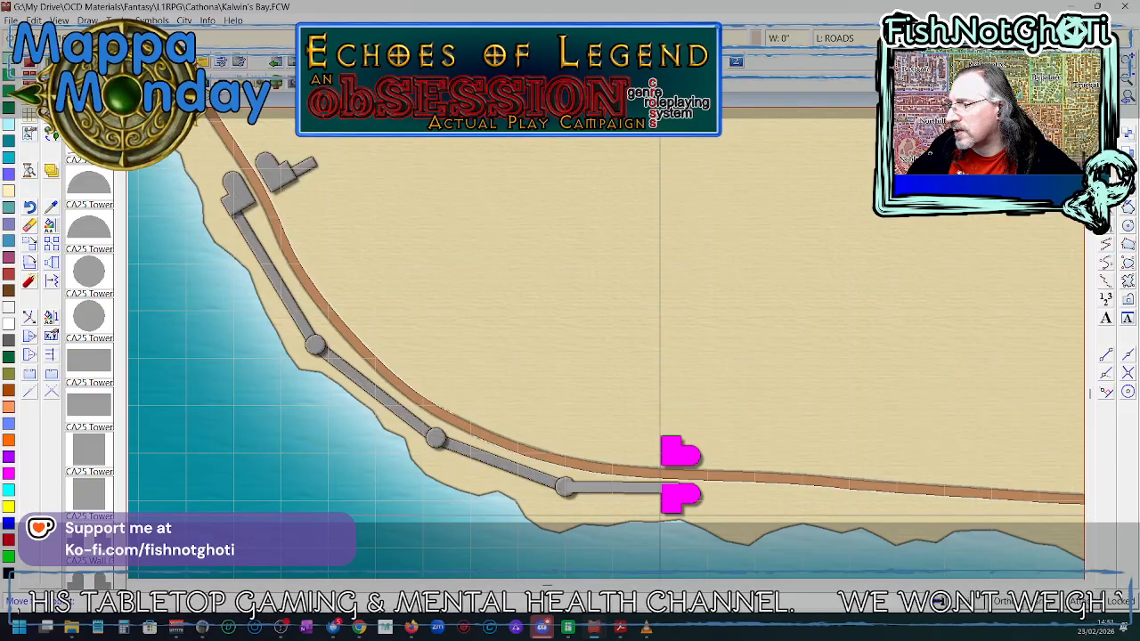
pyautogui.click(665, 509)
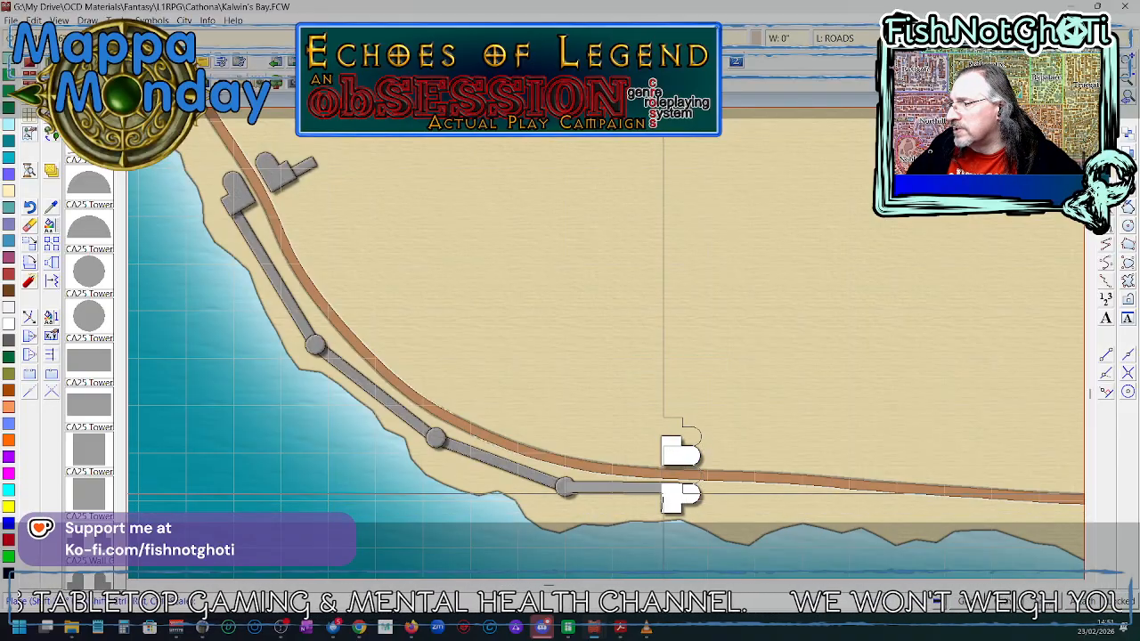
pyautogui.click(664, 493)
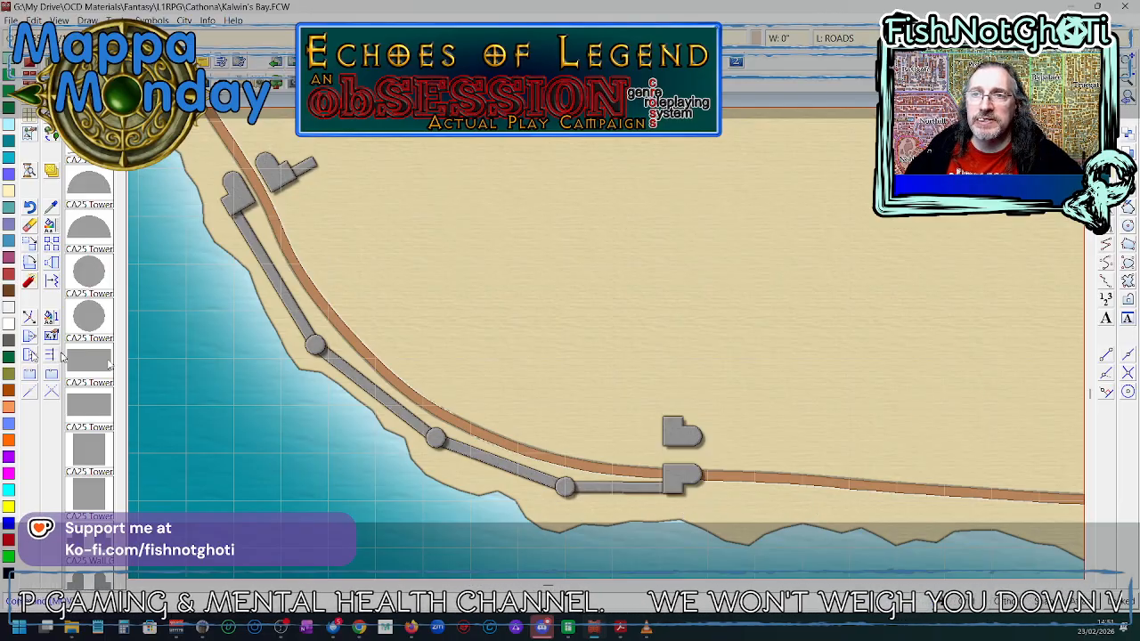
# - Reshape the road by moving its nodes so it runs through the gap between the two gate towers and curves smoothly beyond them
pyautogui.click(638, 475)
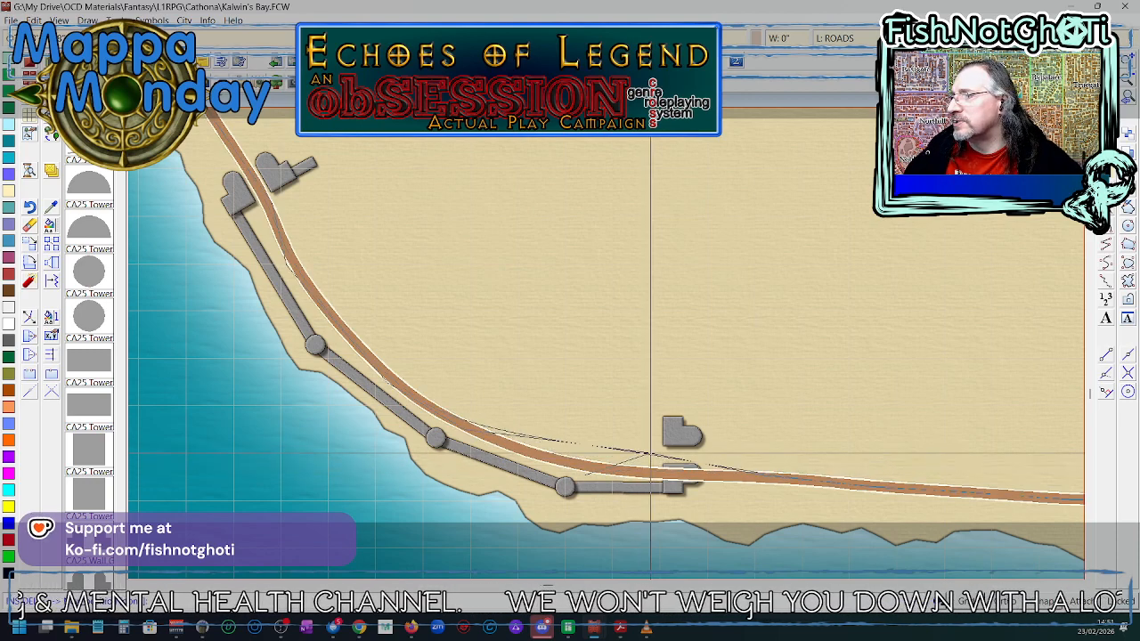
pyautogui.click(650, 453)
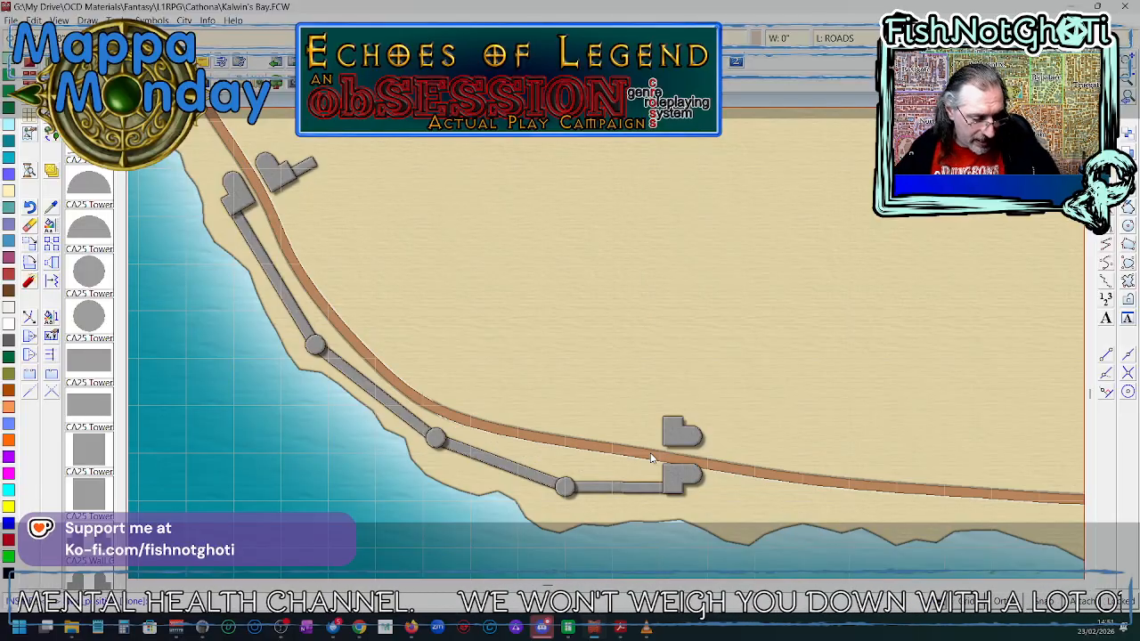
pyautogui.click(651, 456)
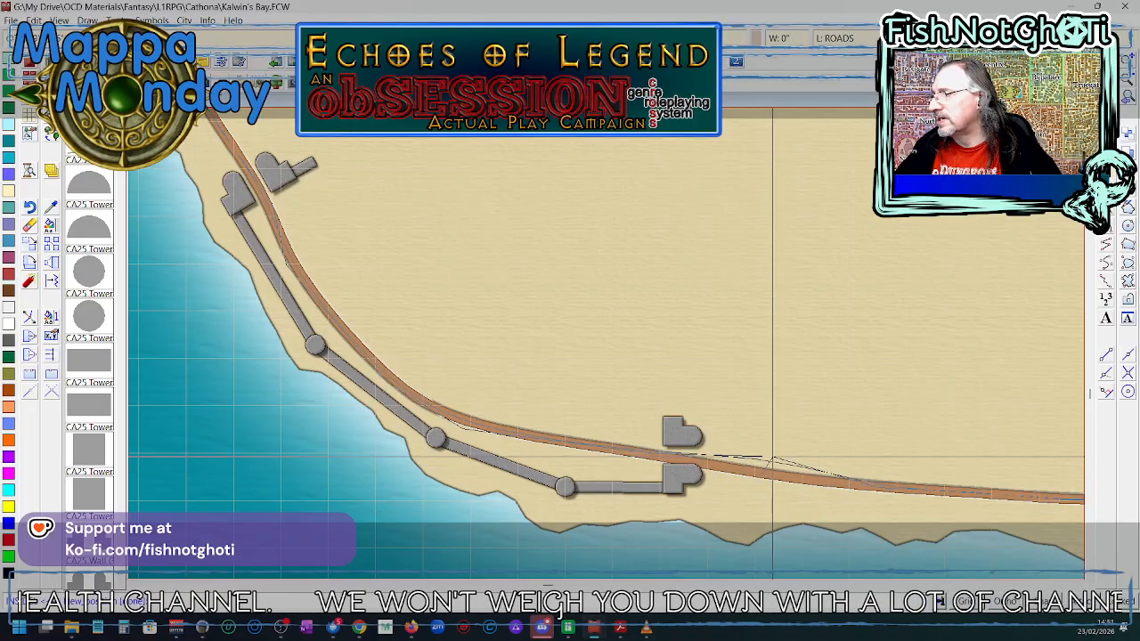
pyautogui.click(773, 457)
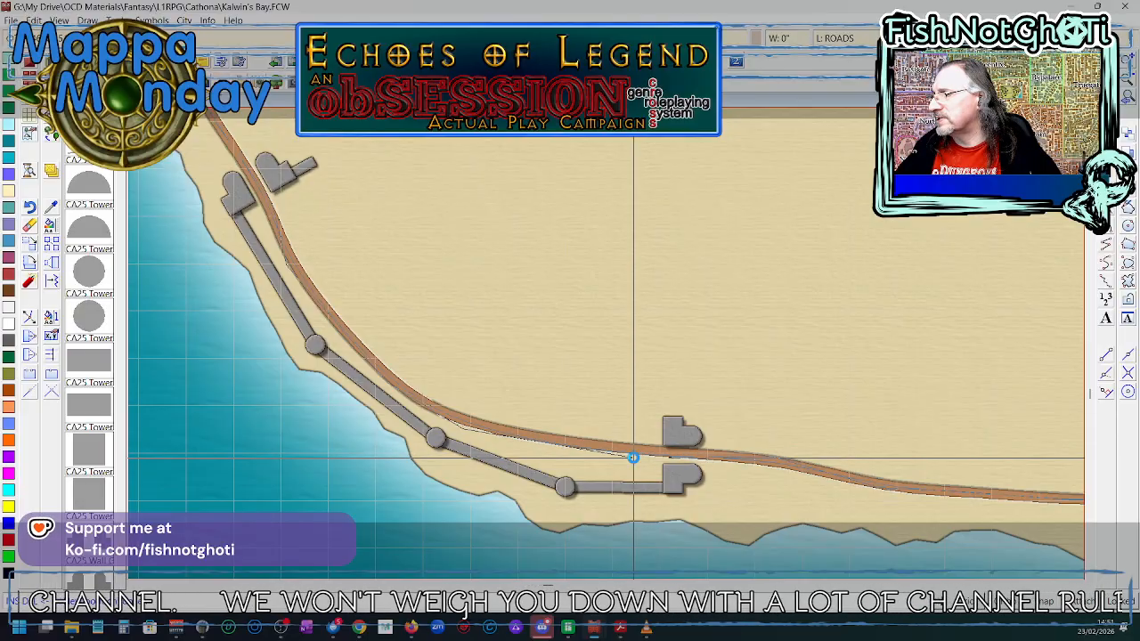
pyautogui.click(633, 458)
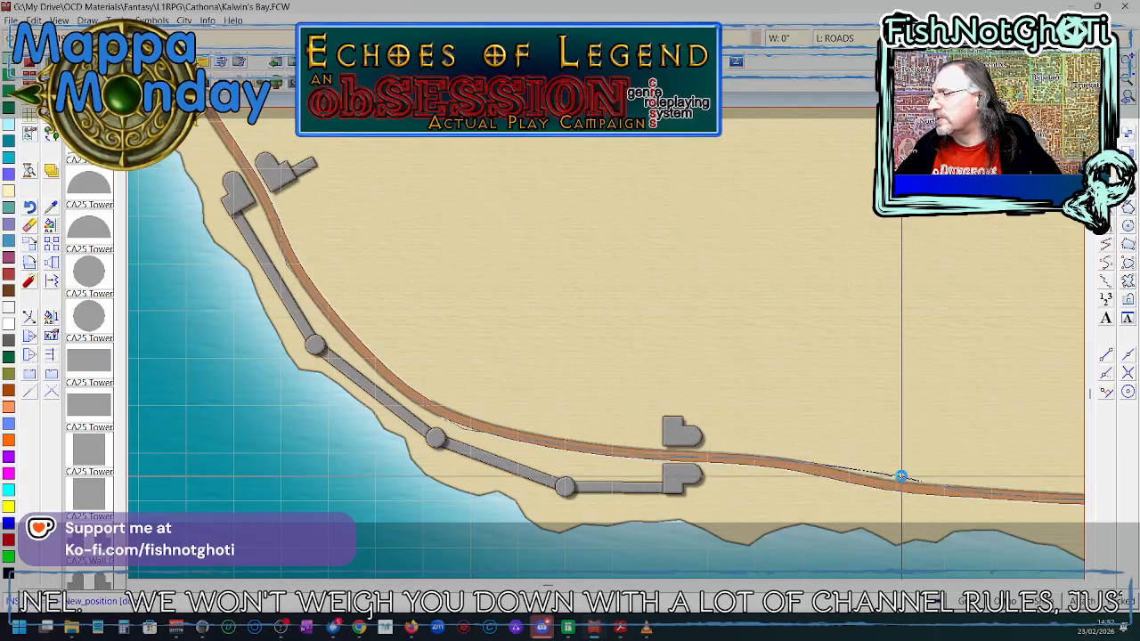
pyautogui.click(902, 476)
pyautogui.rightClick(901, 477)
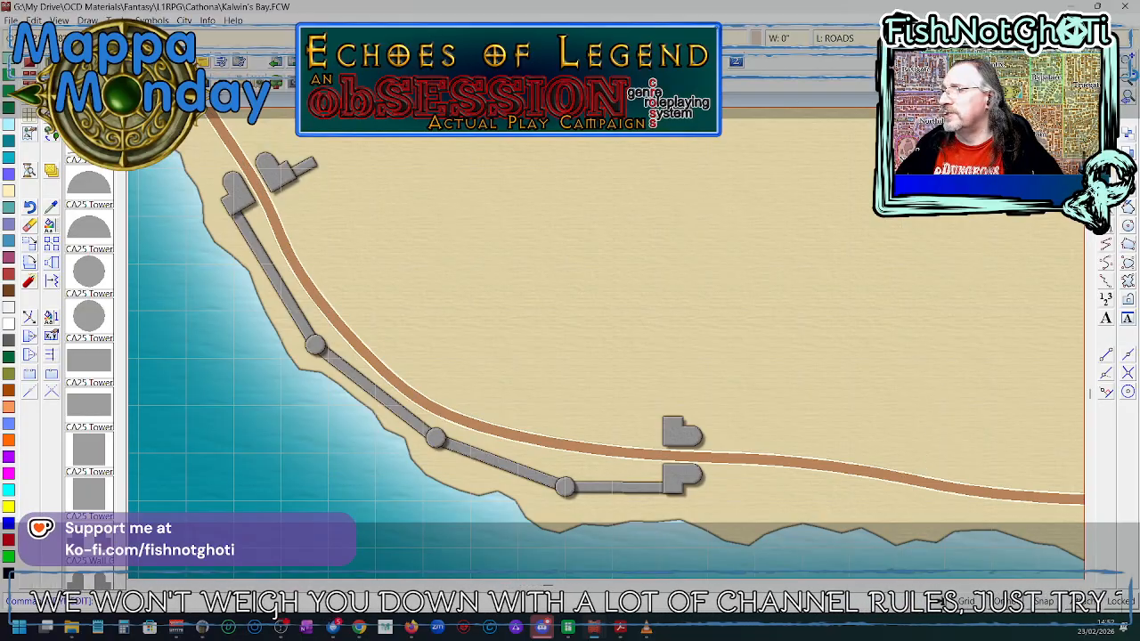
# - Draw a vertical City Wall 10' Straight segment running north from the upper gate tower
pyautogui.click(1131, 77)
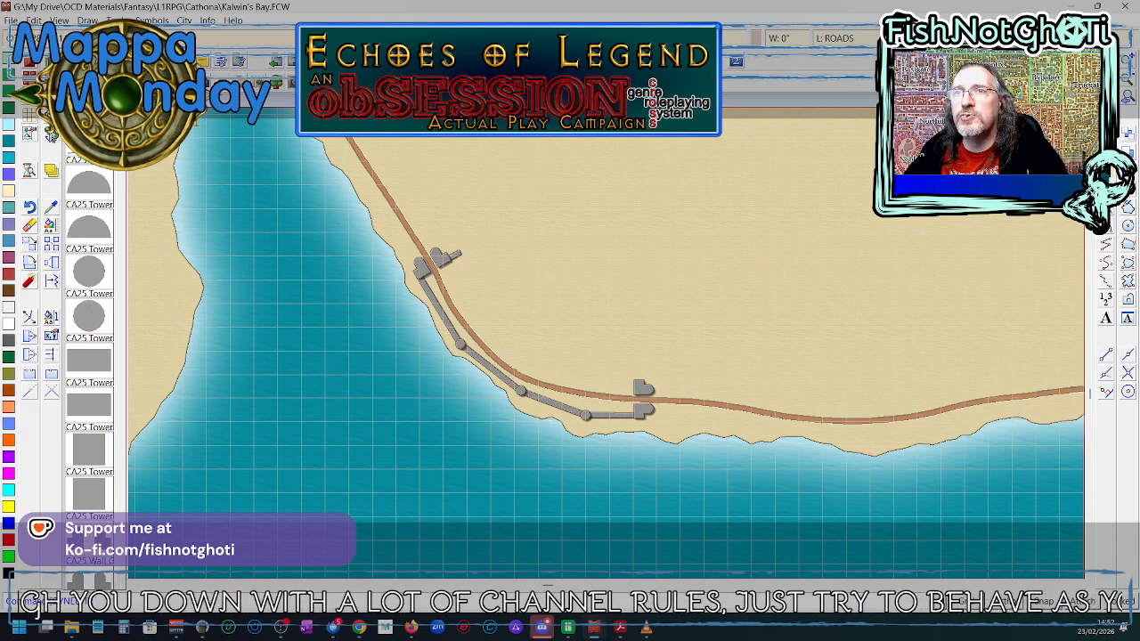
pyautogui.click(51, 136)
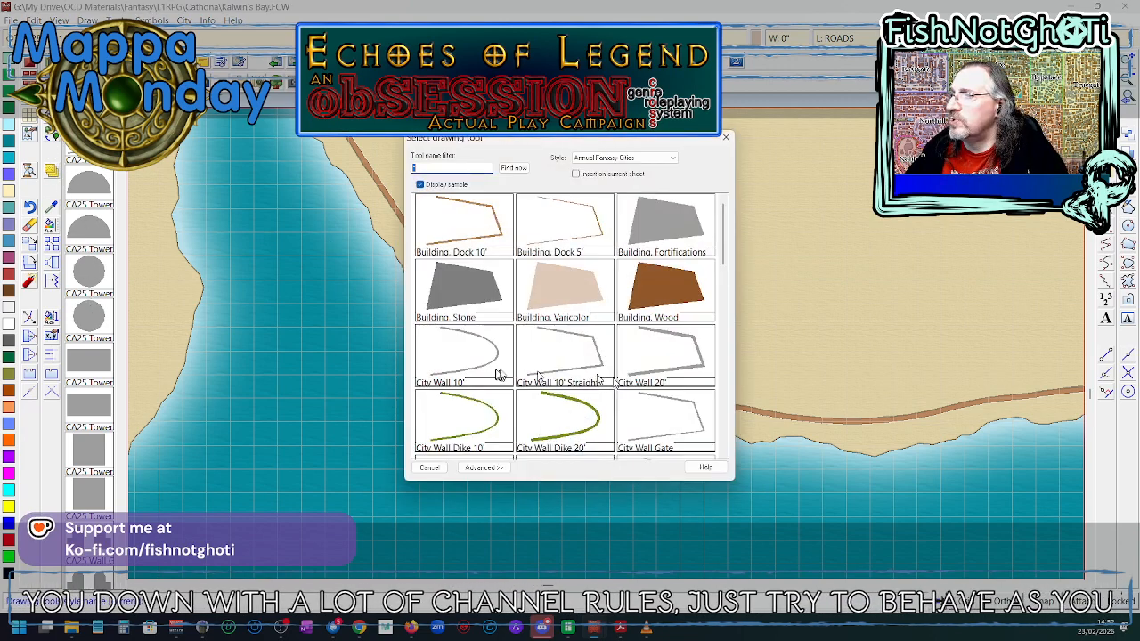
pyautogui.click(570, 361)
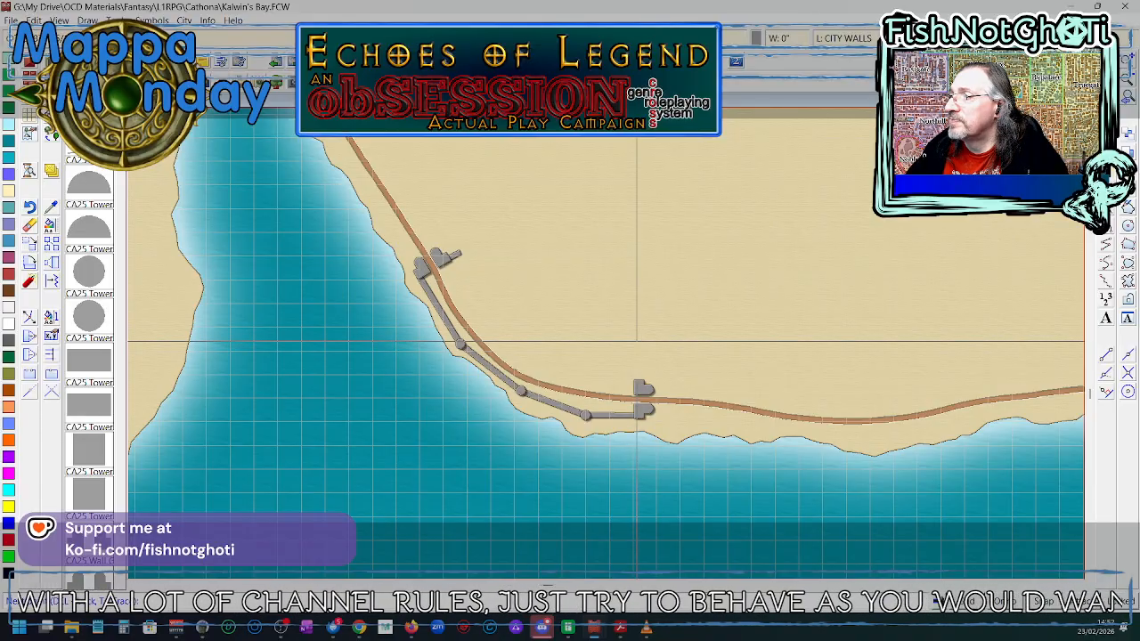
pyautogui.click(637, 341)
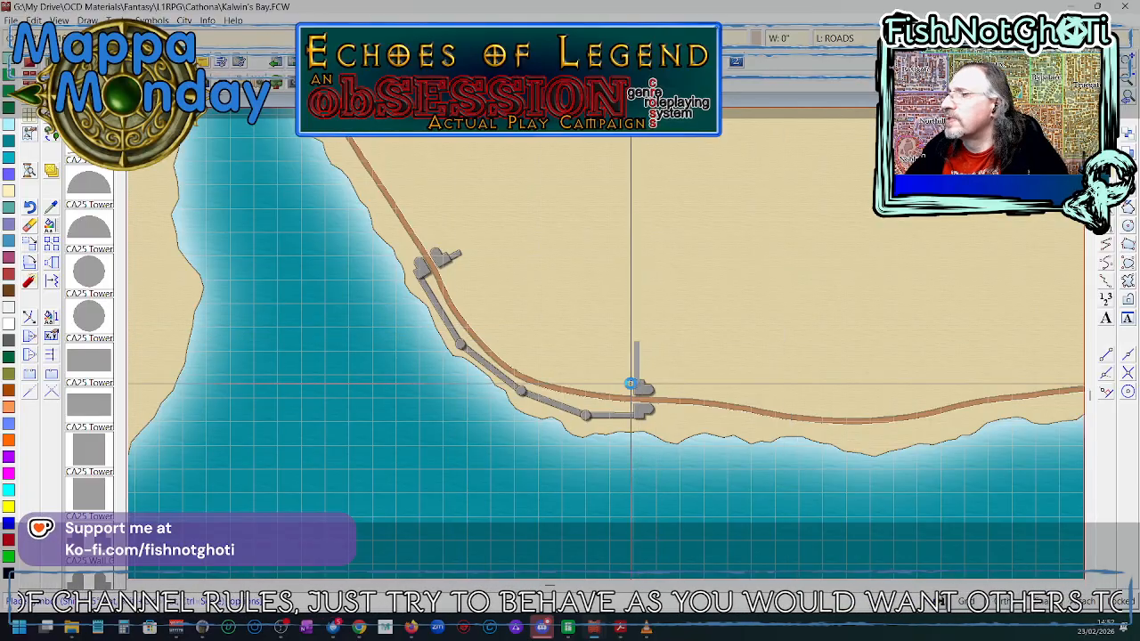
# - Place a round tower on the north end of the vertical wall and adjust the wall's lower node at the gate tower
pyautogui.scroll(1, 631, 381)
pyautogui.scroll(3, 634, 383)
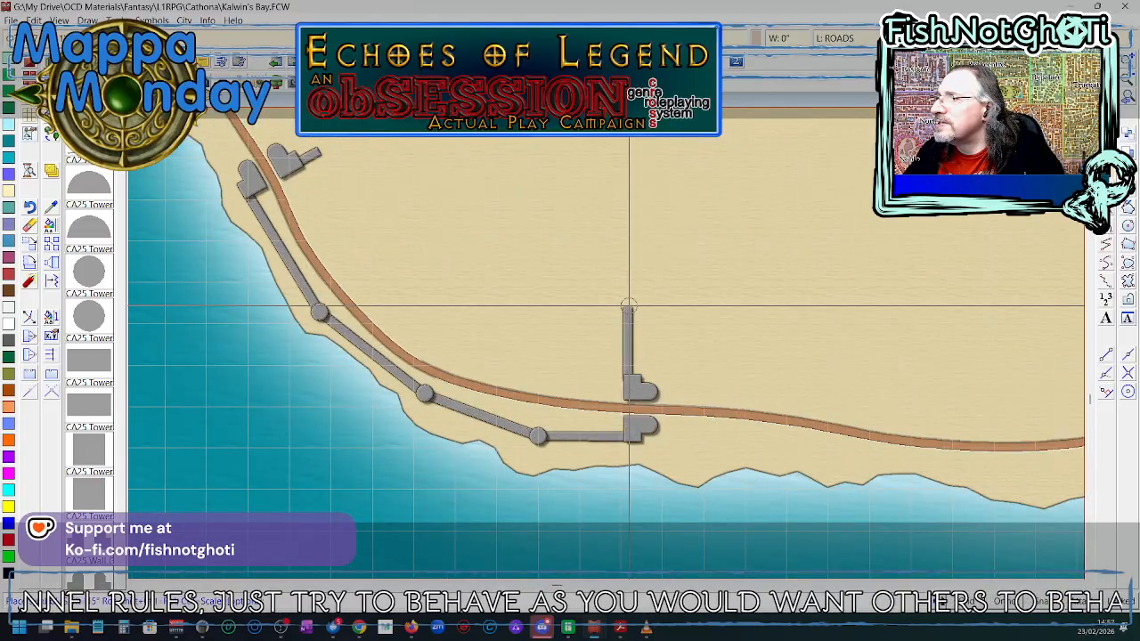
pyautogui.click(627, 307)
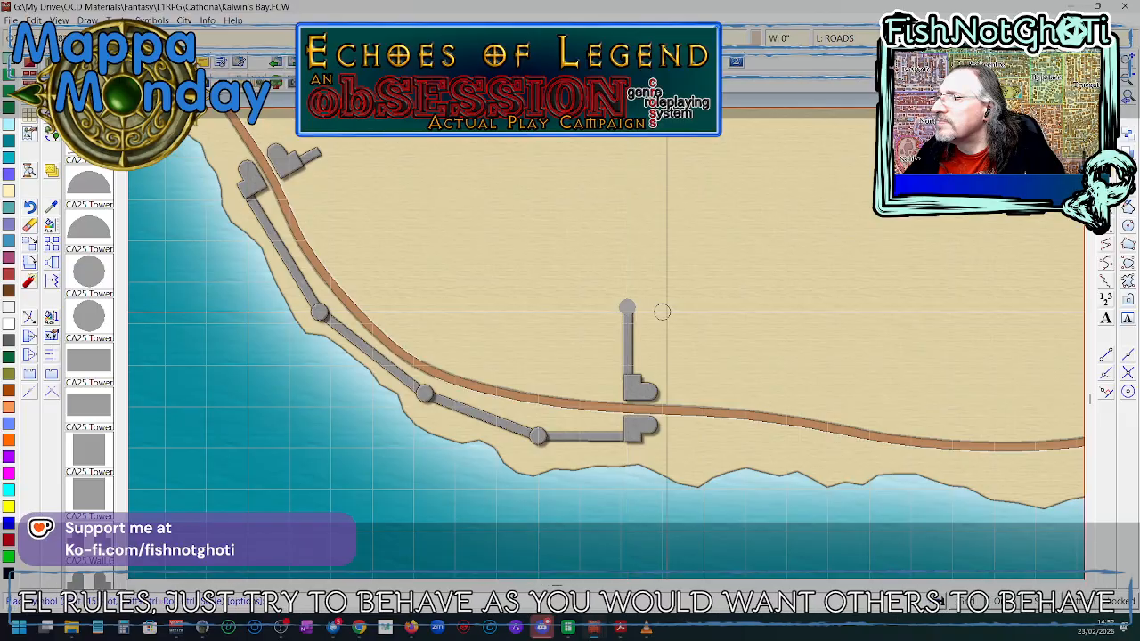
pyautogui.rightClick(666, 313)
pyautogui.click(624, 276)
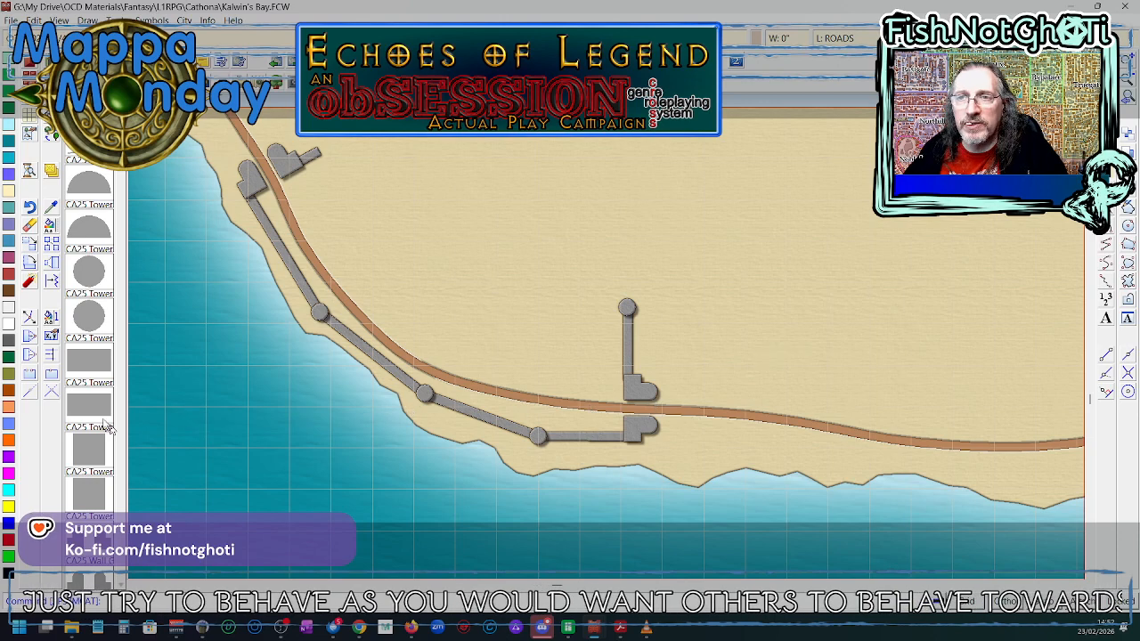
pyautogui.click(627, 370)
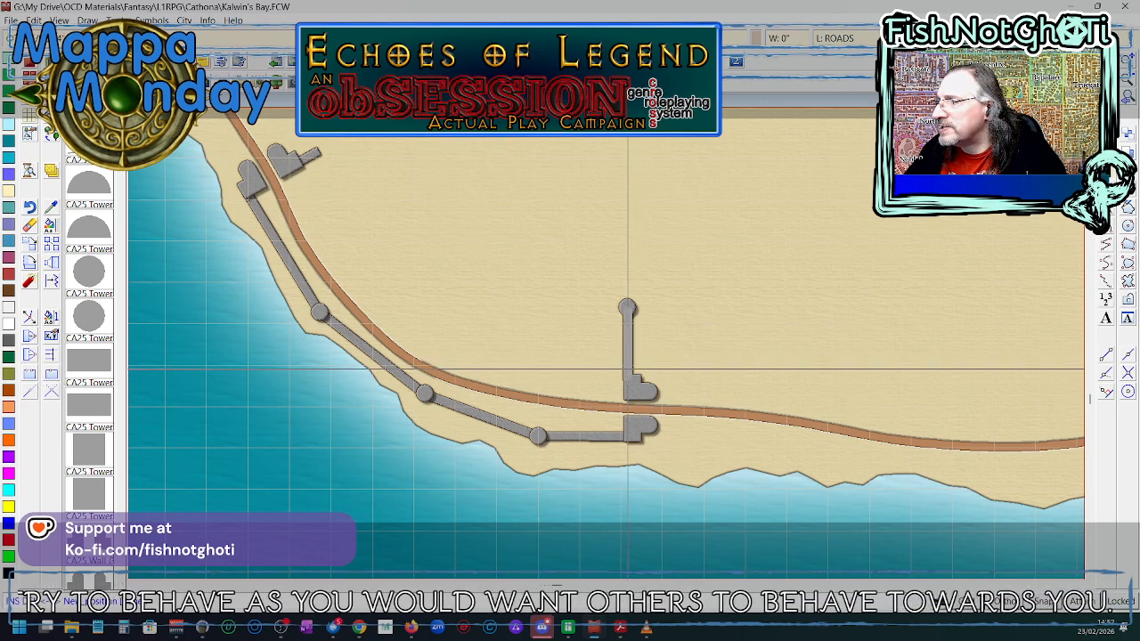
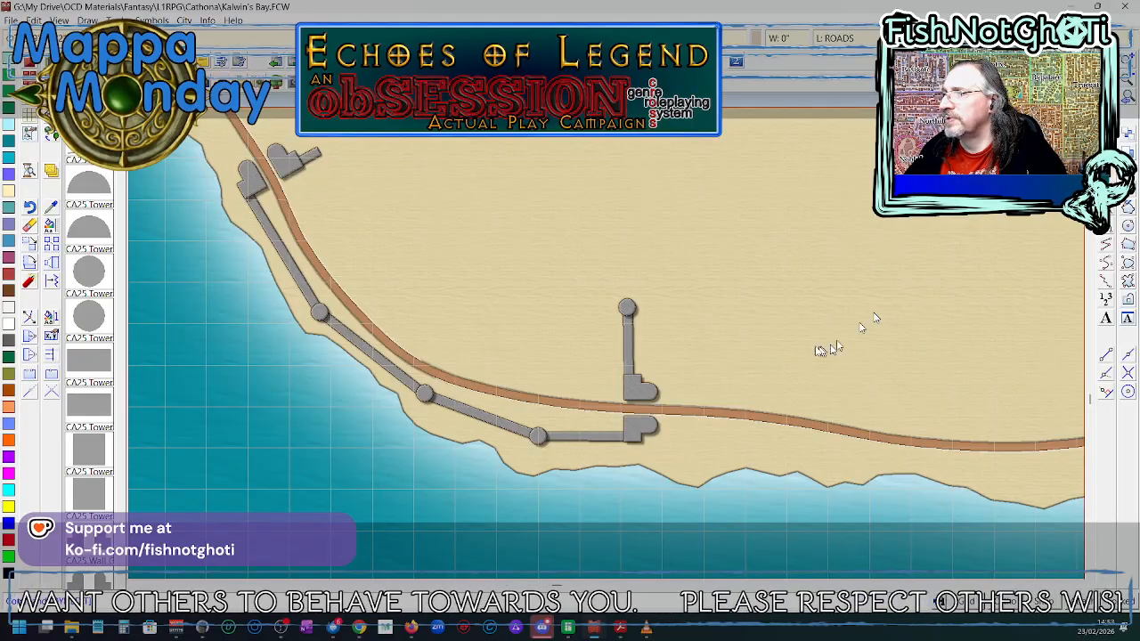
pyautogui.scroll(1, 658, 342)
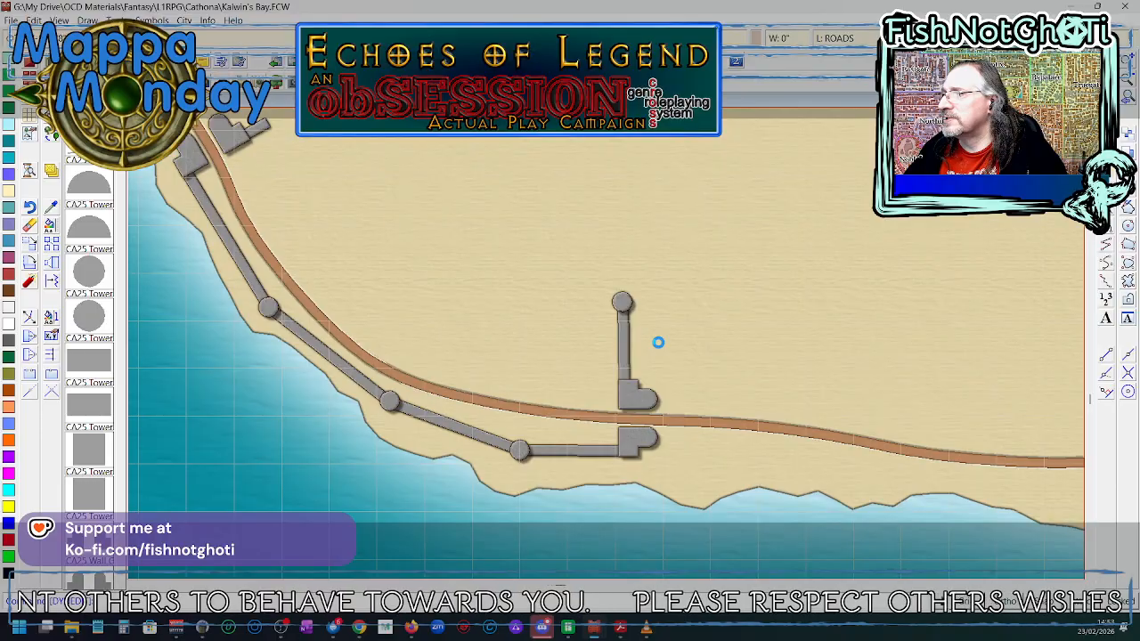
# - Move the vertical wall's upper node so the wall runs straight up into the round tower at its north end
pyautogui.scroll(3, 659, 342)
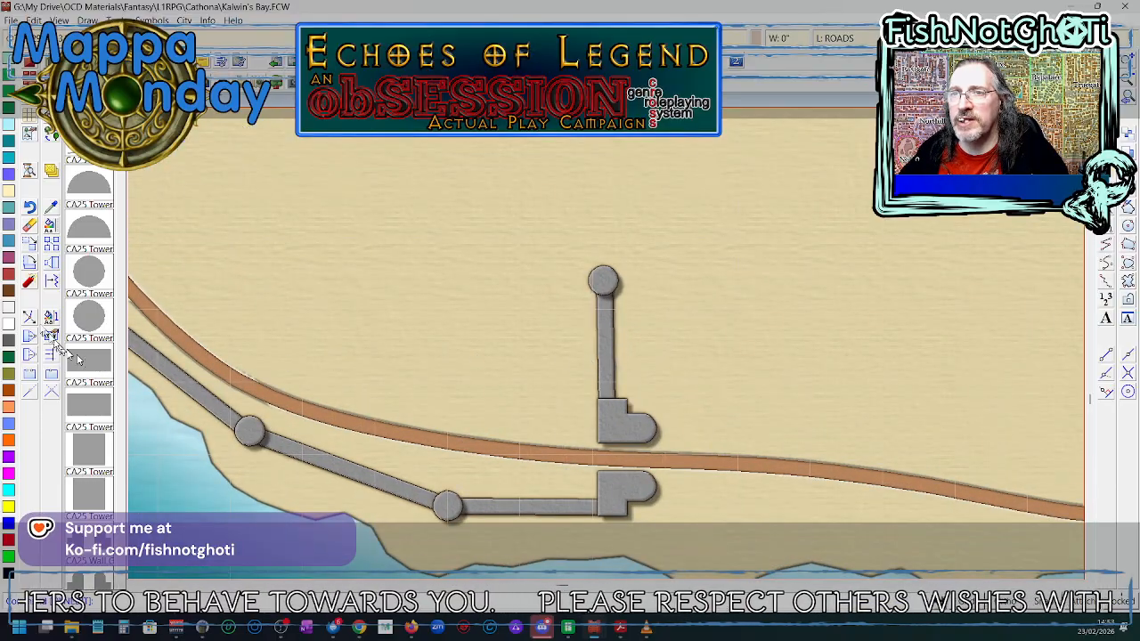
pyautogui.click(29, 318)
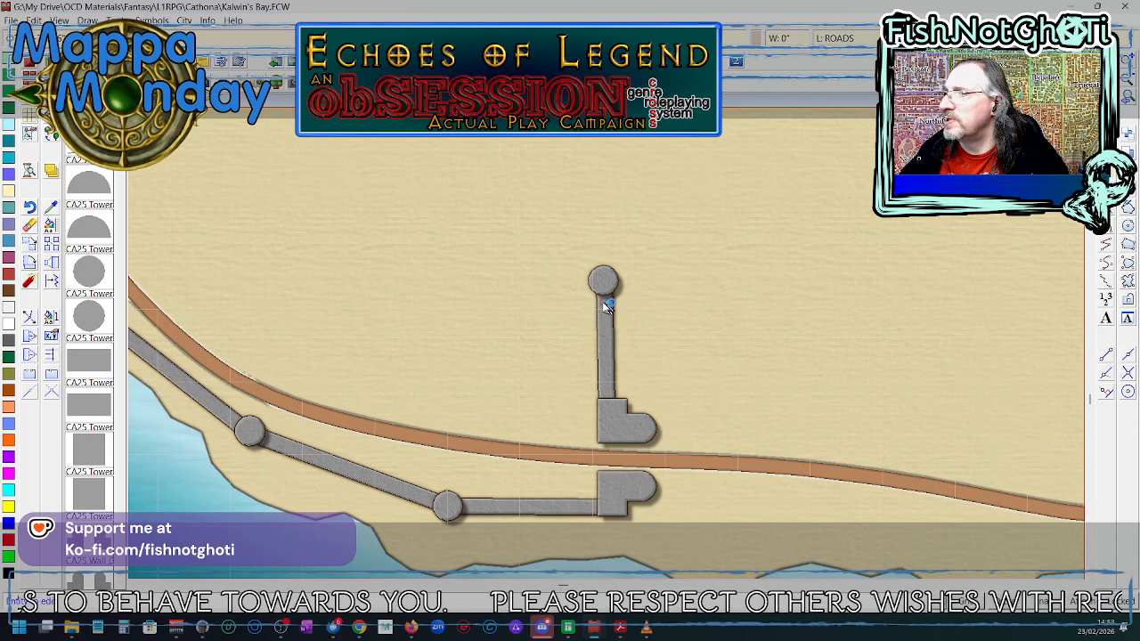
pyautogui.click(604, 304)
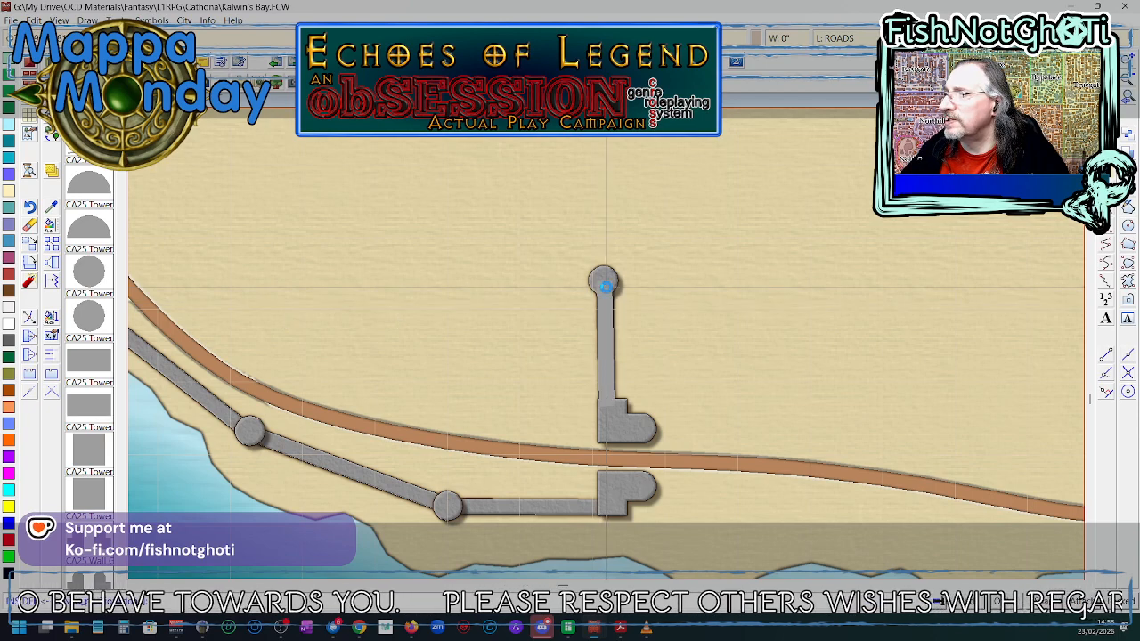
pyautogui.click(605, 286)
pyautogui.rightClick(590, 304)
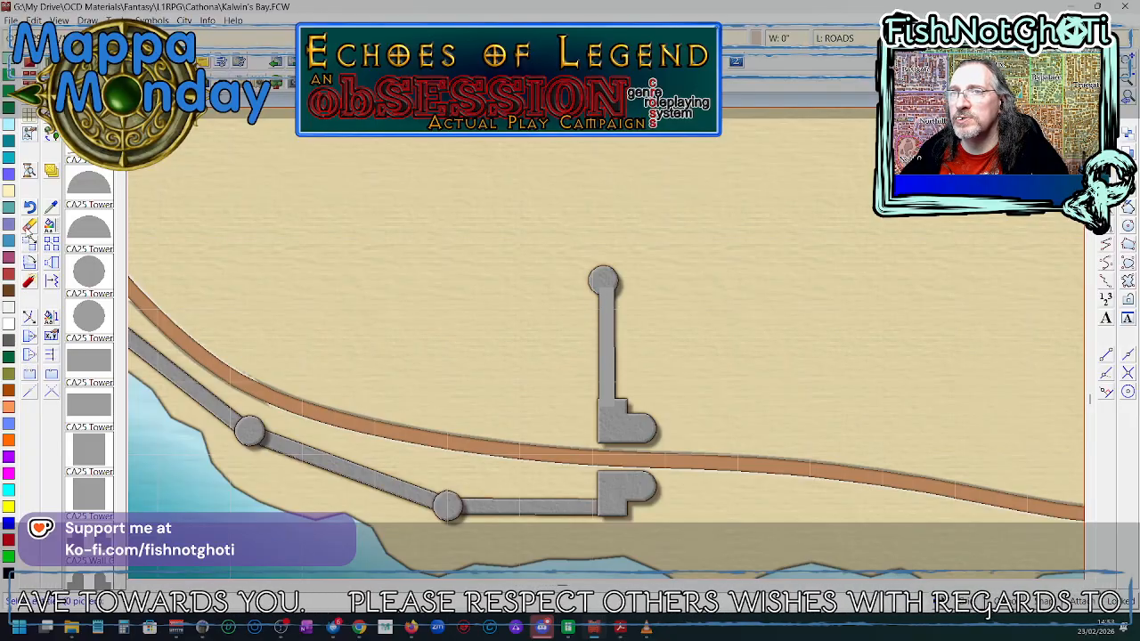
# - Shift the round tower at the vertical wall's north end slightly so it sits centred on the wall
pyautogui.click(30, 236)
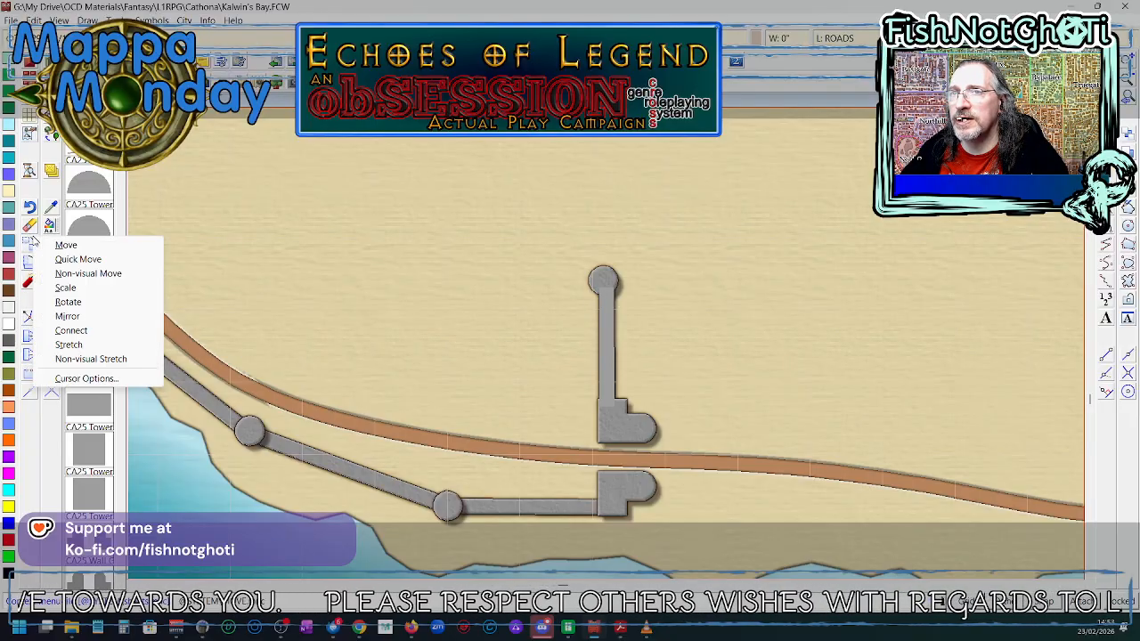
pyautogui.click(90, 257)
pyautogui.rightClick(262, 258)
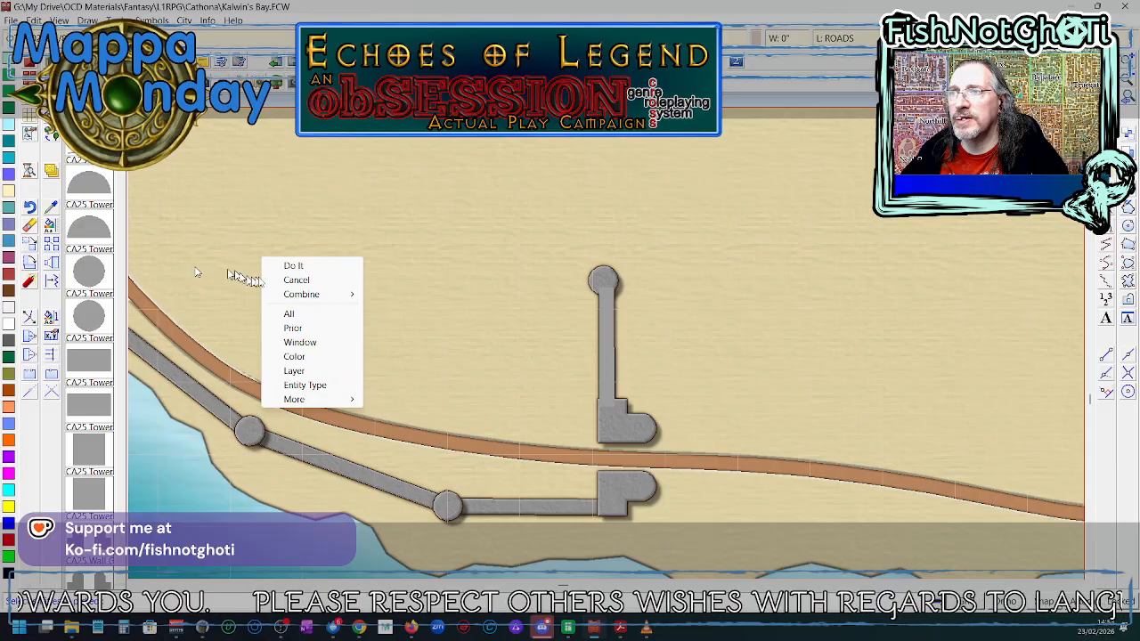
pyautogui.click(297, 281)
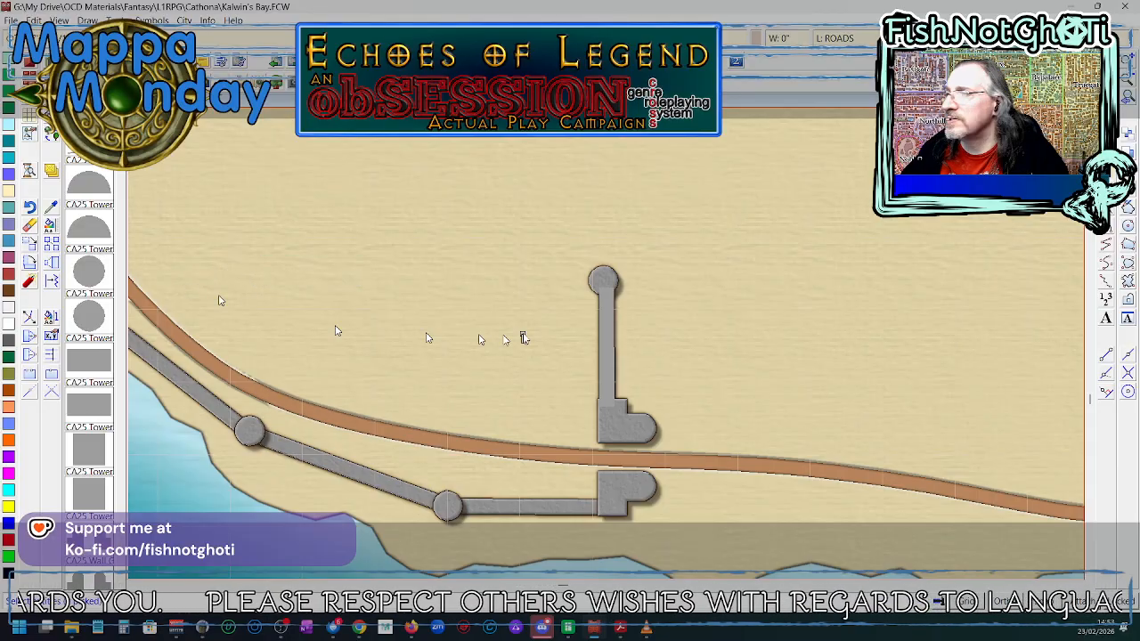
pyautogui.click(590, 285)
pyautogui.rightClick(591, 284)
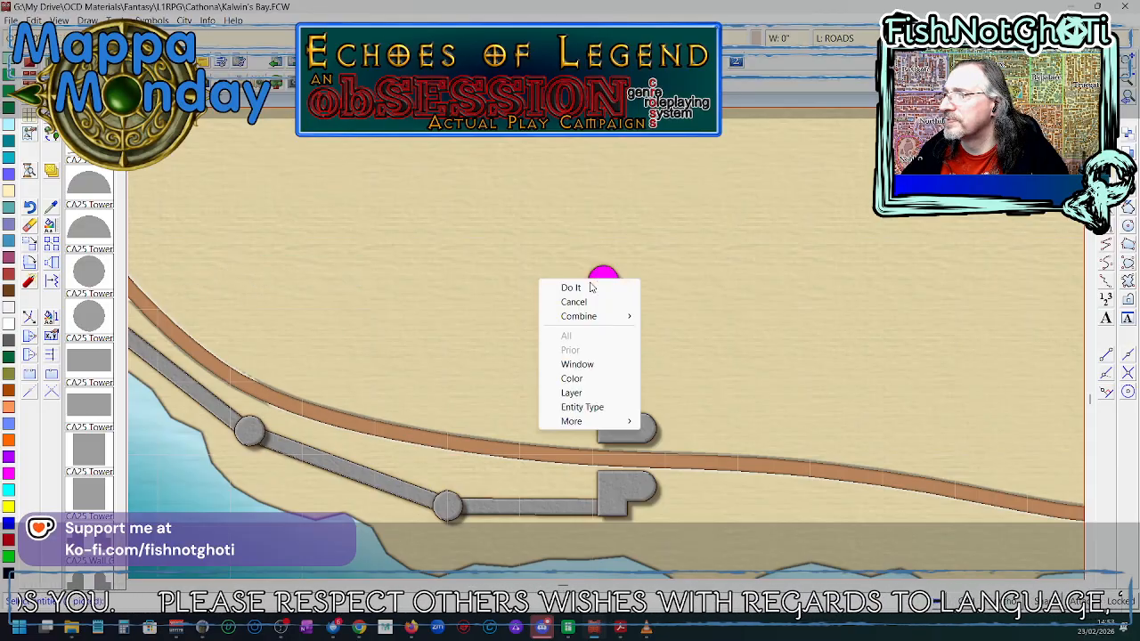
pyautogui.click(584, 287)
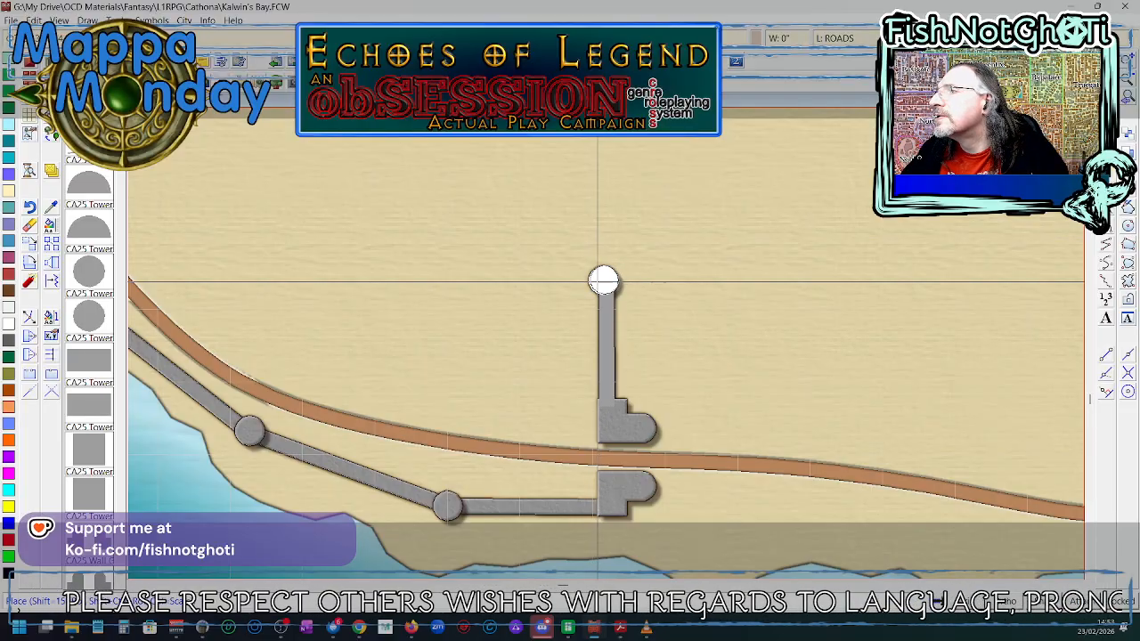
pyautogui.click(603, 281)
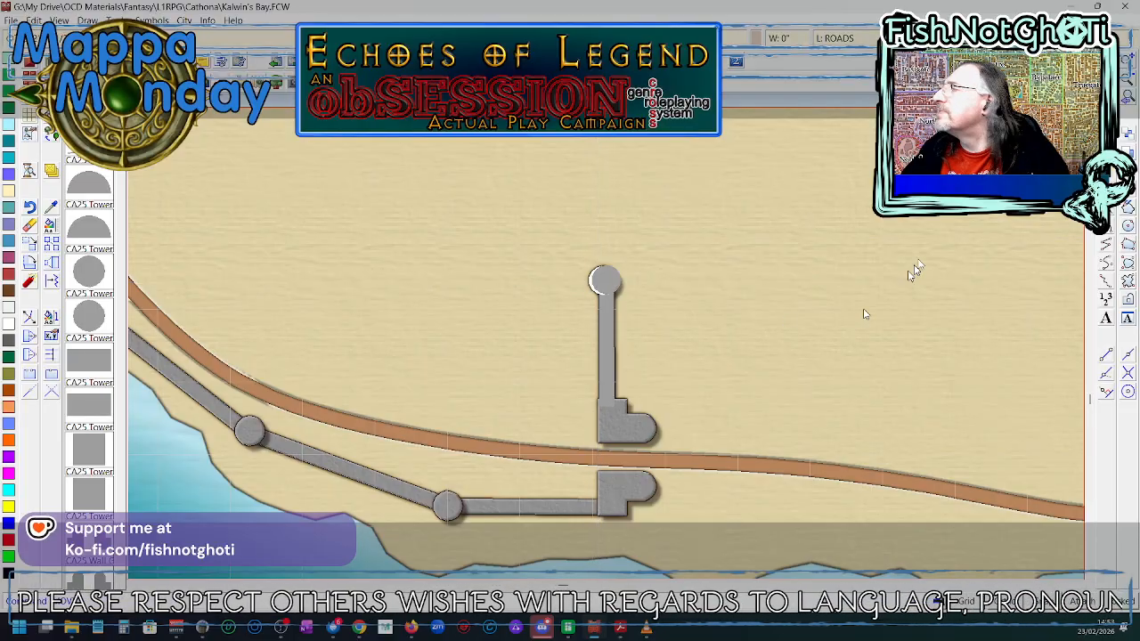
# - Copy the two Glow effects and the Drop Shadow effect from the TEXT sheet
pyautogui.click(1128, 86)
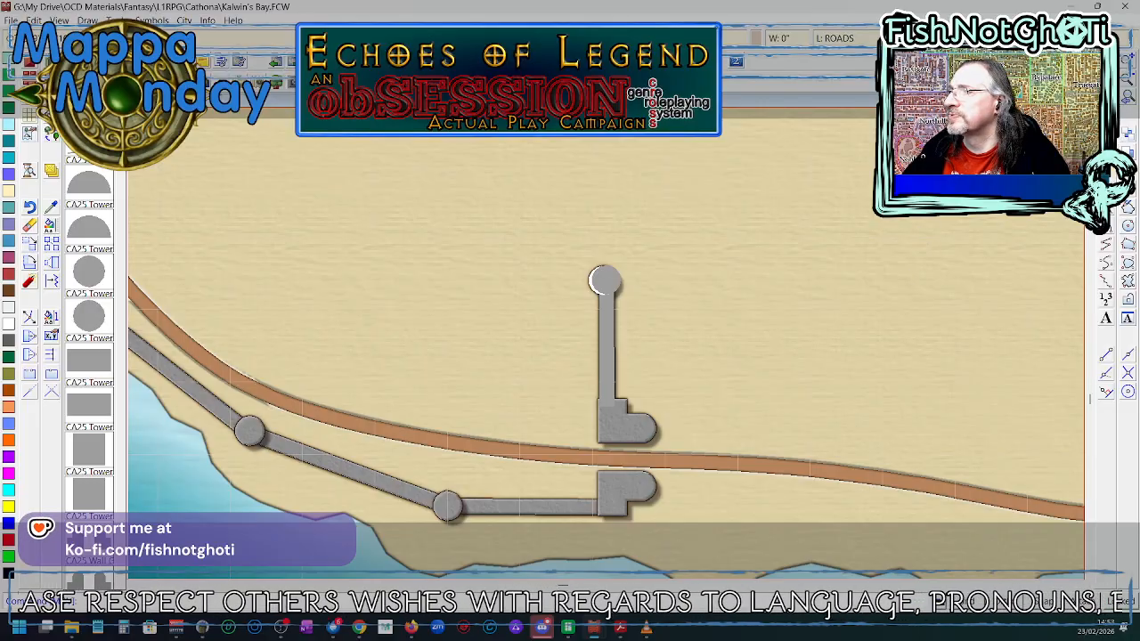
pyautogui.click(1129, 88)
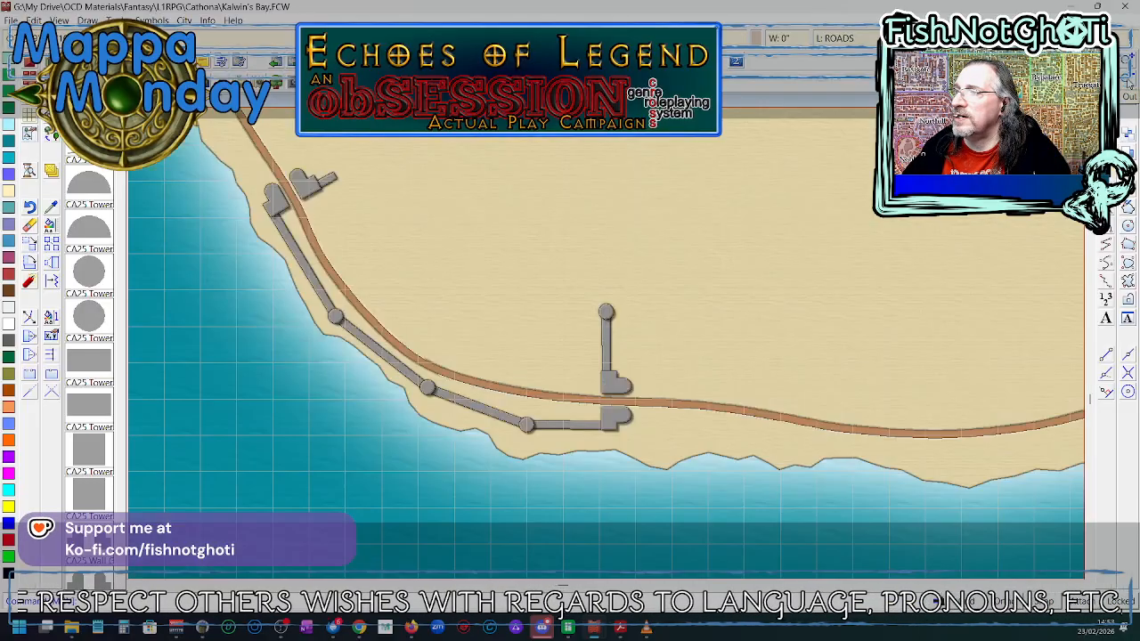
pyautogui.click(1128, 89)
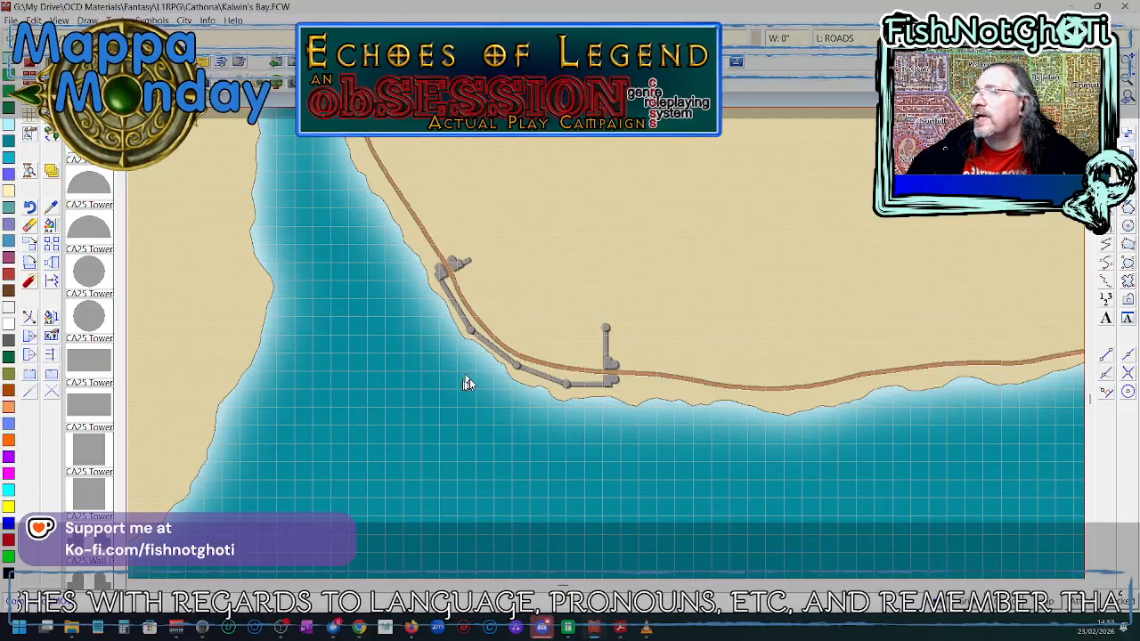
pyautogui.scroll(1, 469, 378)
pyautogui.scroll(1, 459, 380)
pyautogui.click(909, 38)
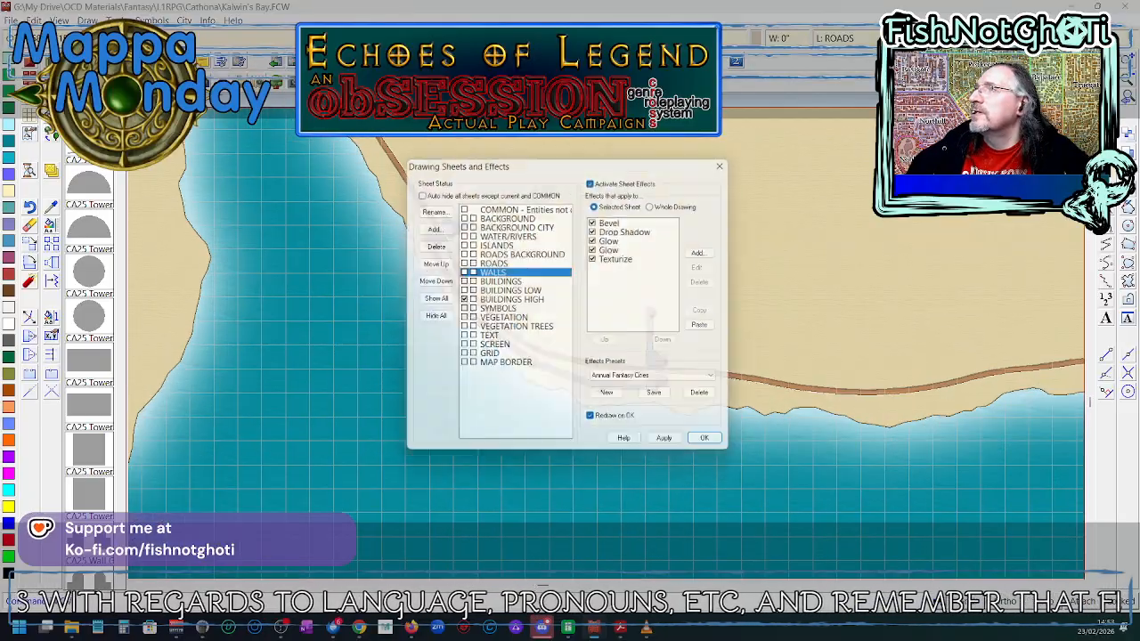
pyautogui.click(496, 340)
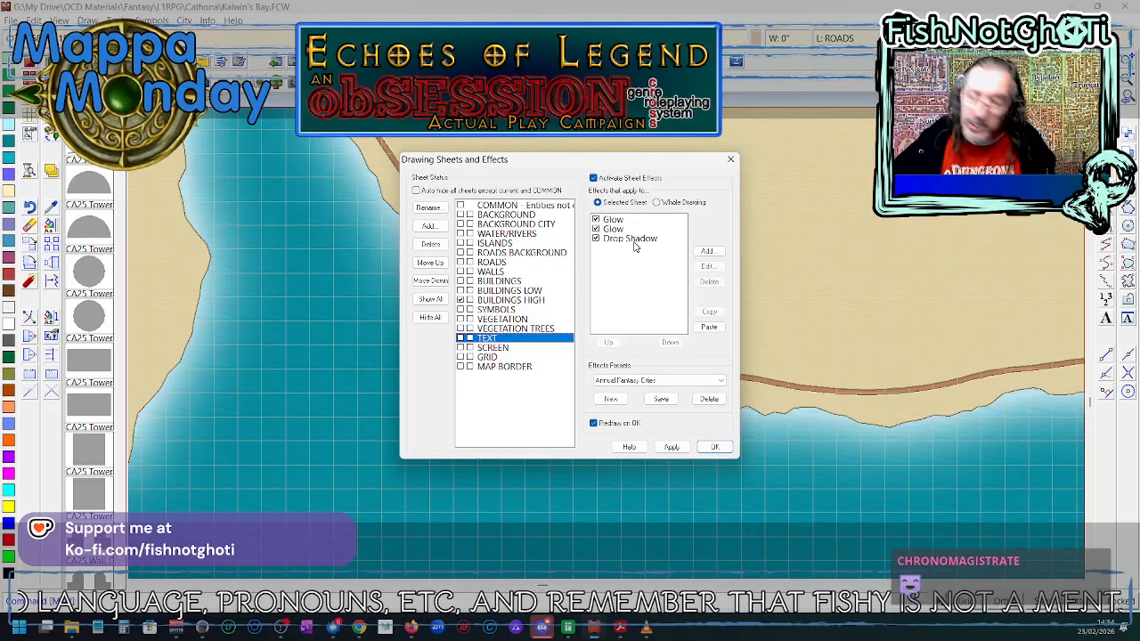
pyautogui.moveTo(635, 241); pyautogui.dragTo(619, 226)
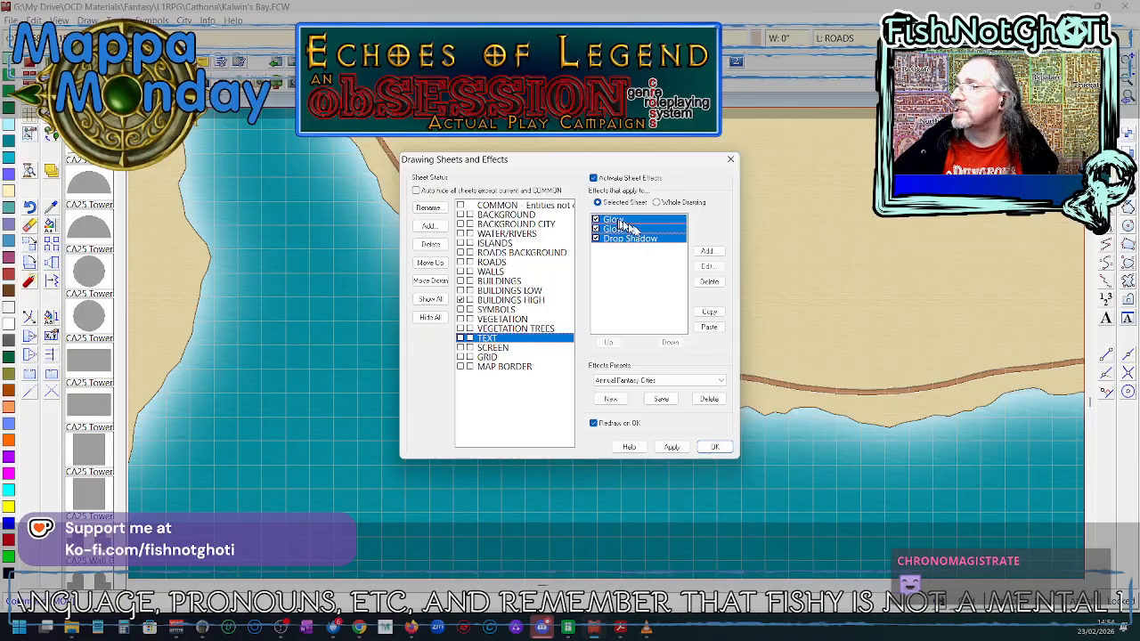
pyautogui.click(707, 312)
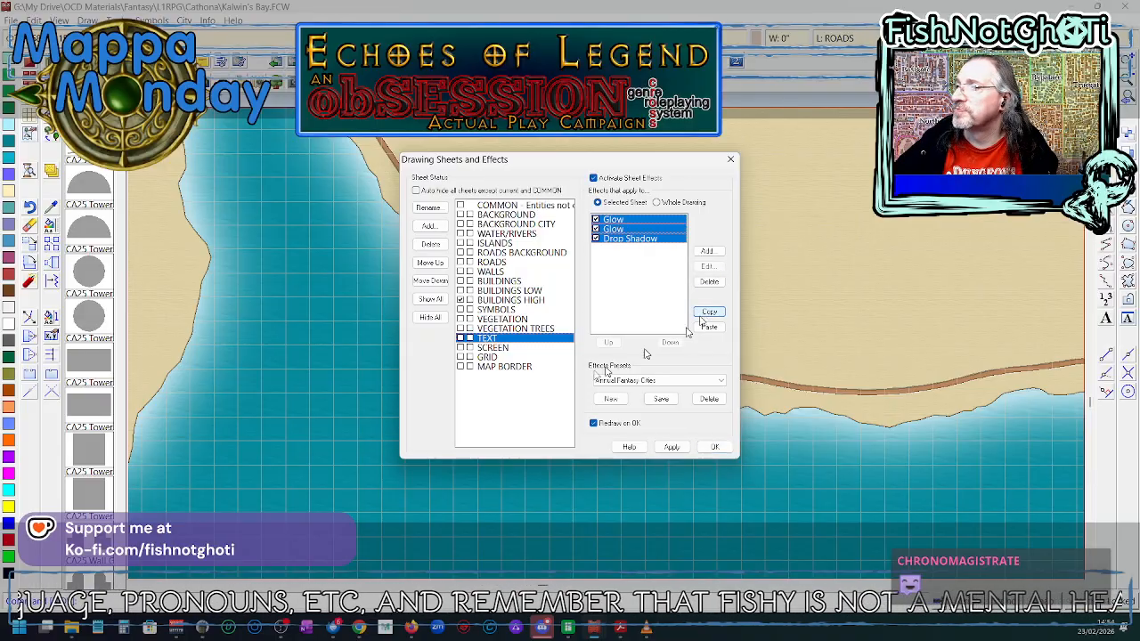
# - Add two new sheets named TEXT GM and TEXT POI below the TEXT sheet
pyautogui.click(430, 226)
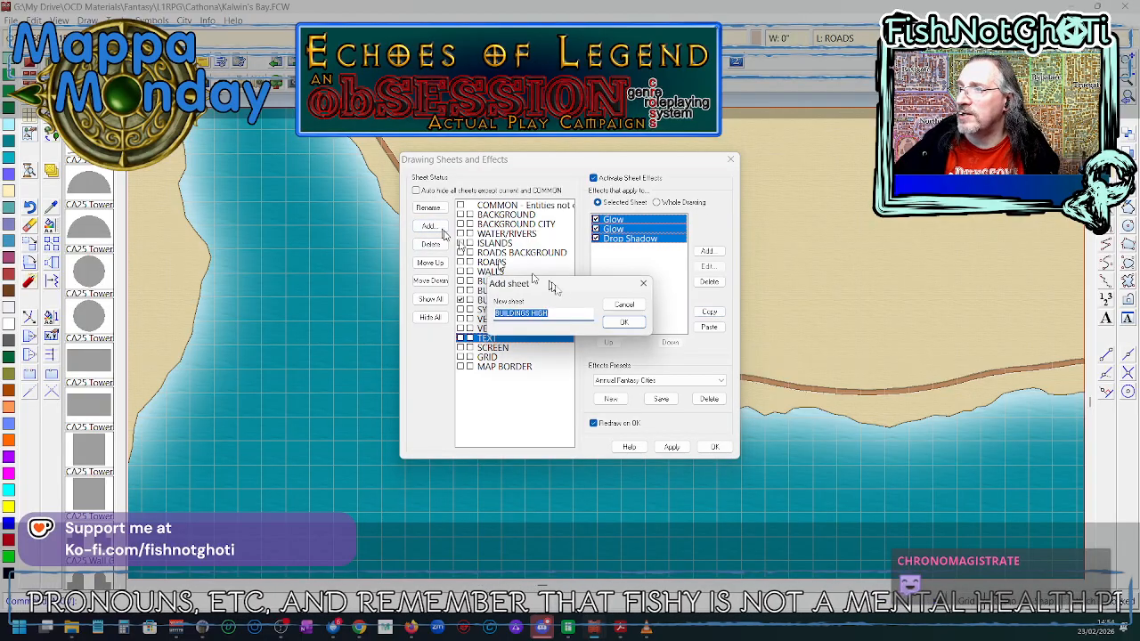
pyautogui.write('TEXT GM')
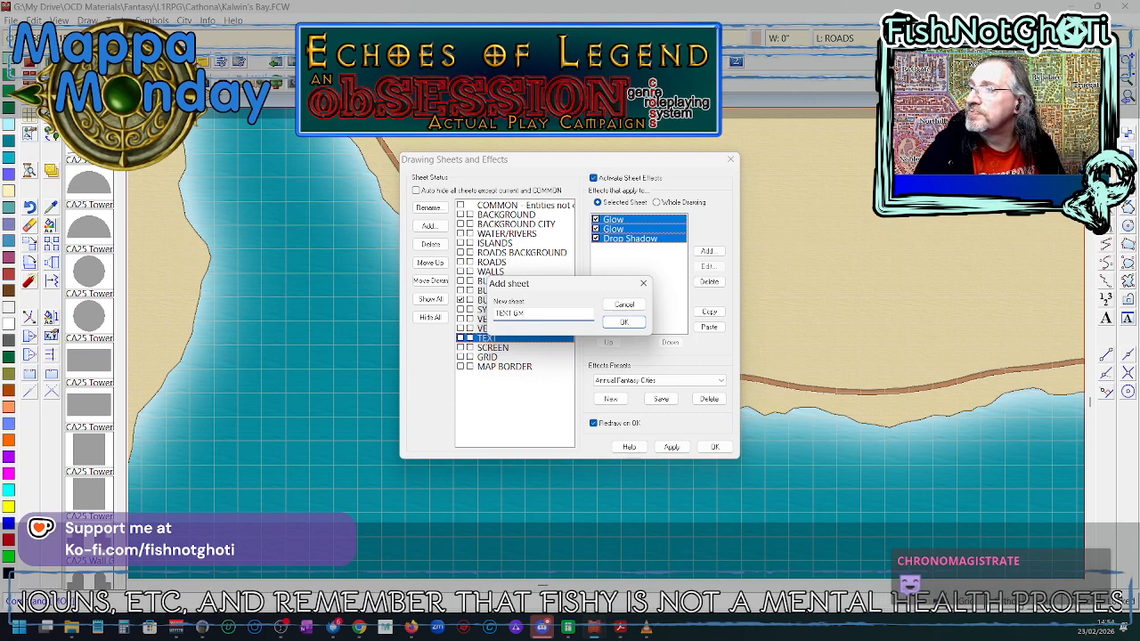
pyautogui.press('Return')
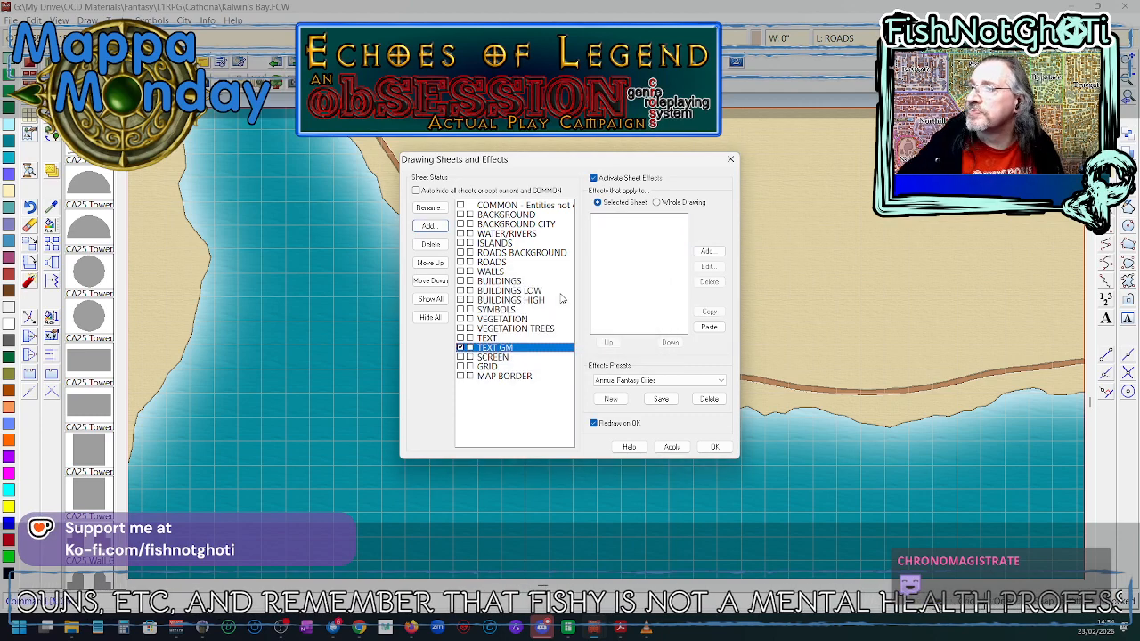
pyautogui.click(430, 226)
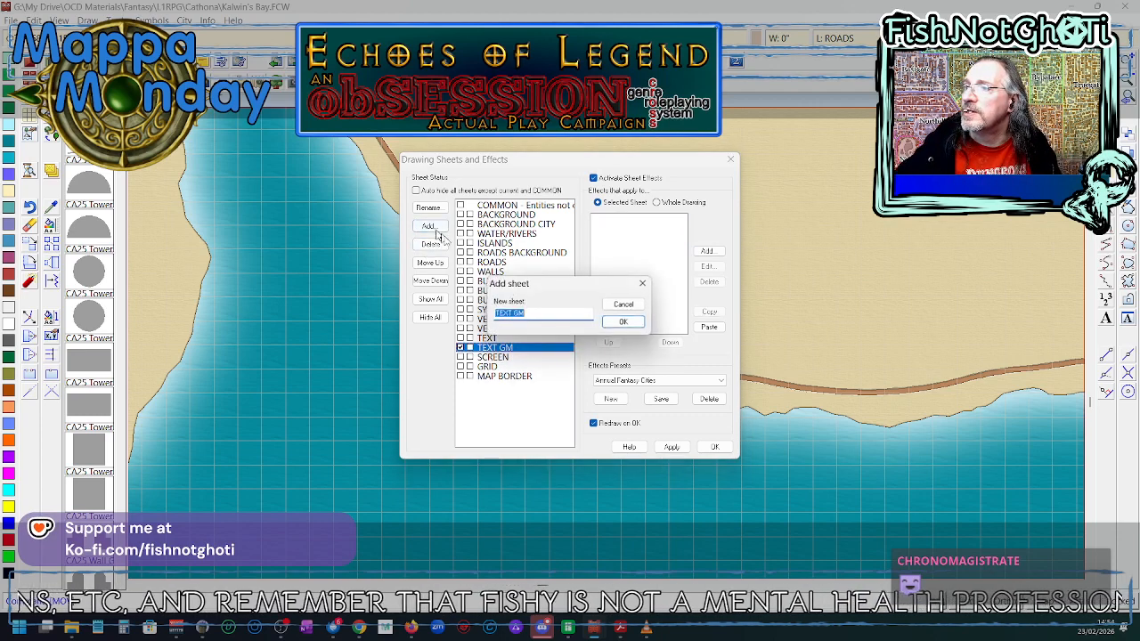
pyautogui.click(526, 314)
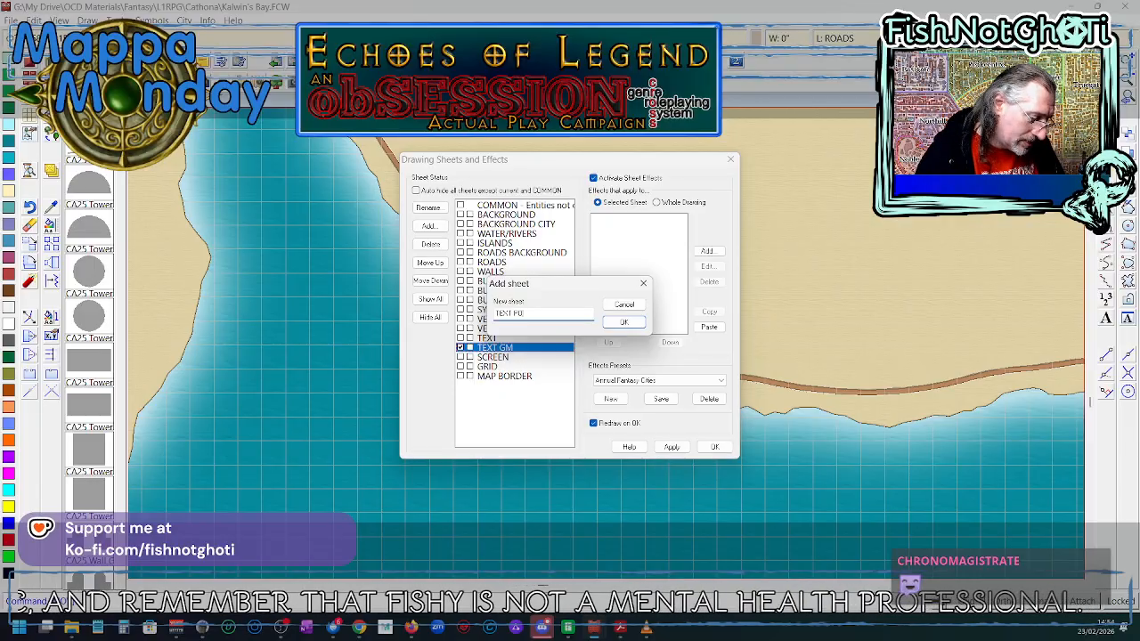
pyautogui.press('Return')
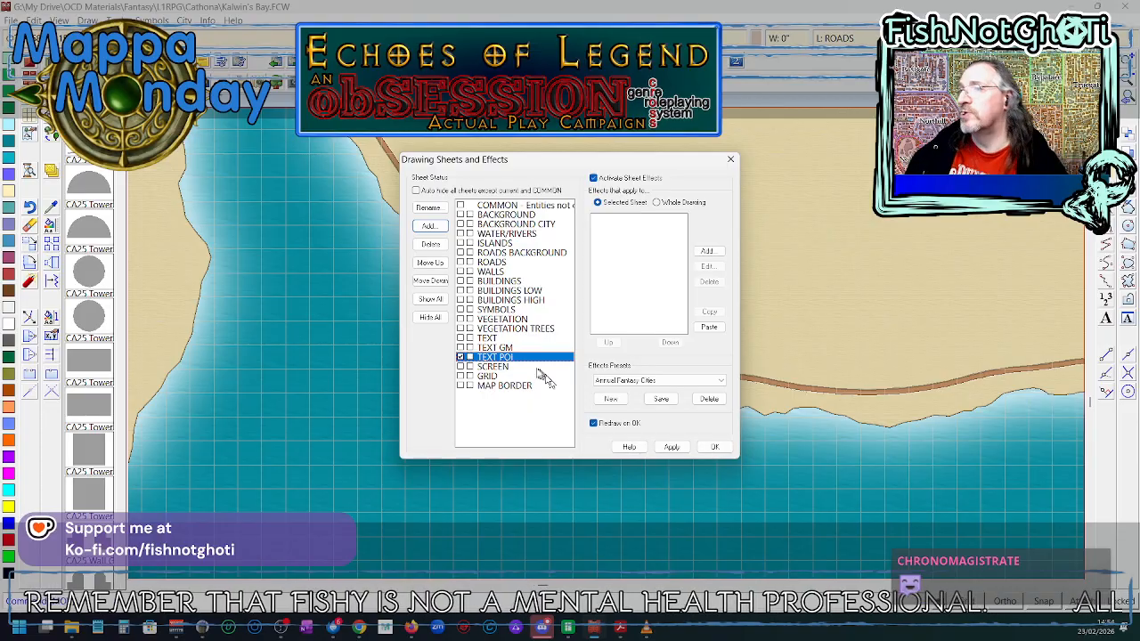
# - Paste the copied Glow and Drop Shadow effects onto the TEXT POI and TEXT GM sheets and apply the sheet settings
pyautogui.click(707, 327)
pyautogui.click(507, 349)
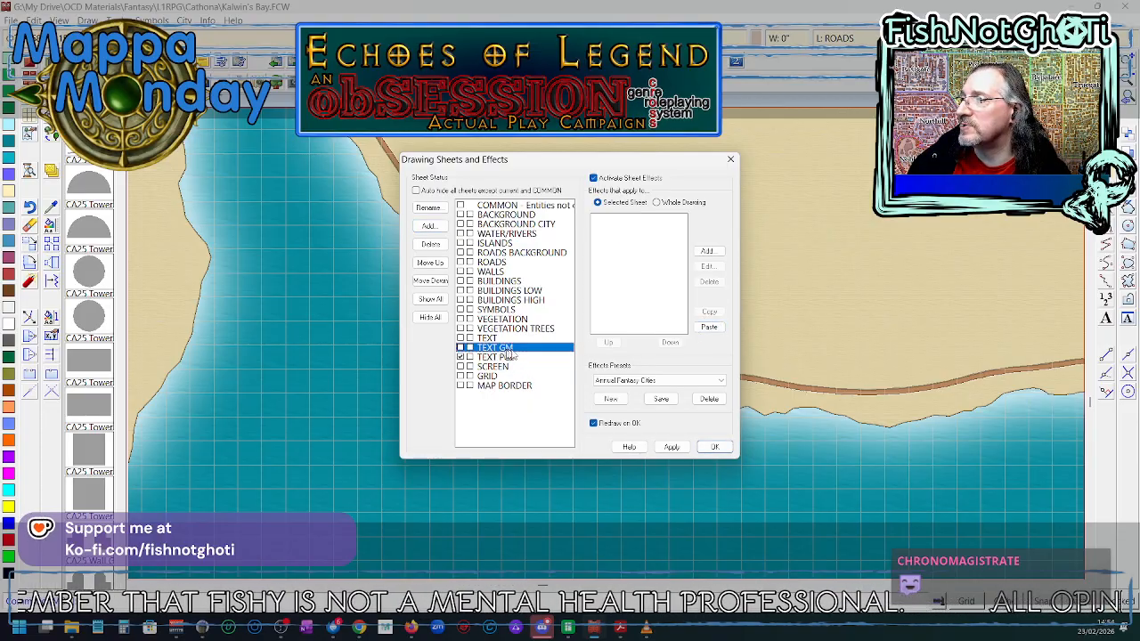
pyautogui.click(709, 330)
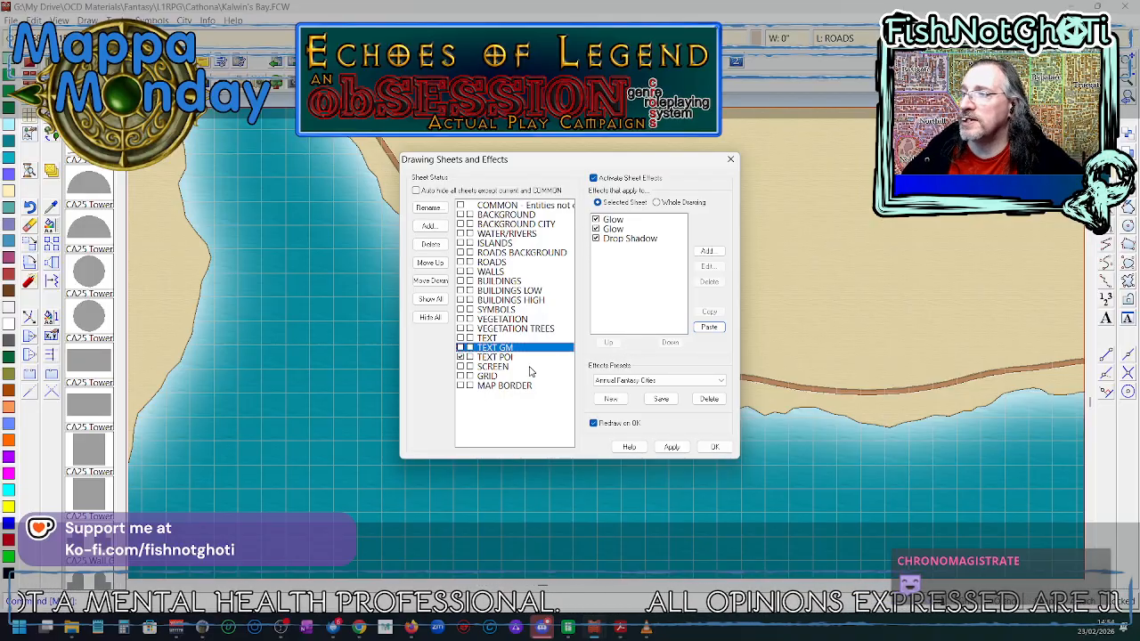
pyautogui.click(722, 448)
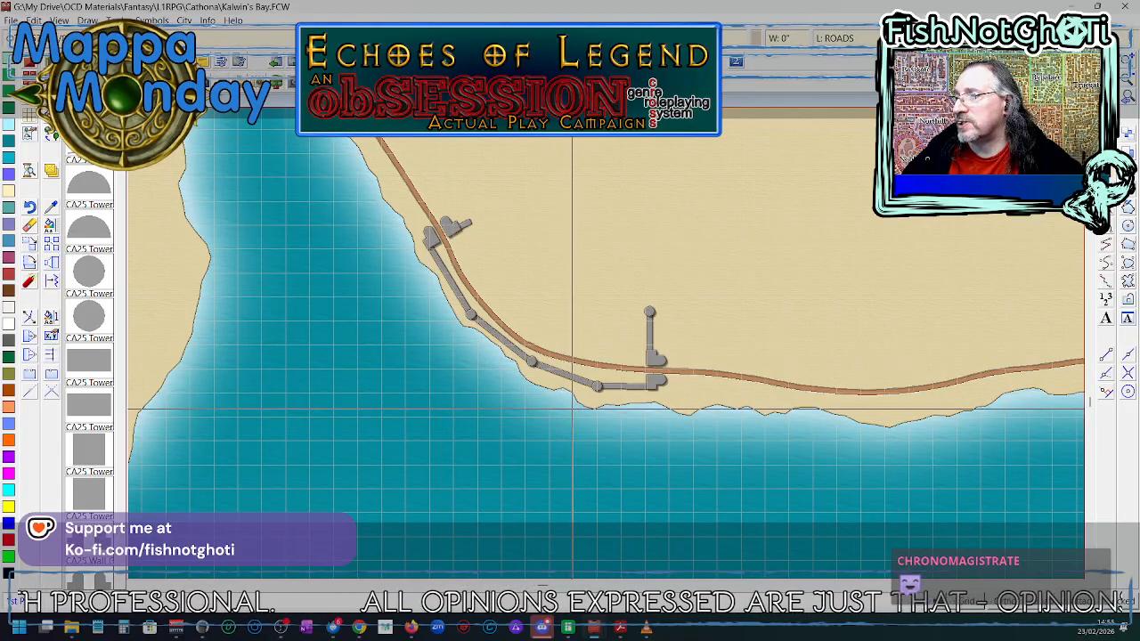
# - Complete a guide arc in the water just offshore, following the curved middle section of the city wall
pyautogui.click(478, 371)
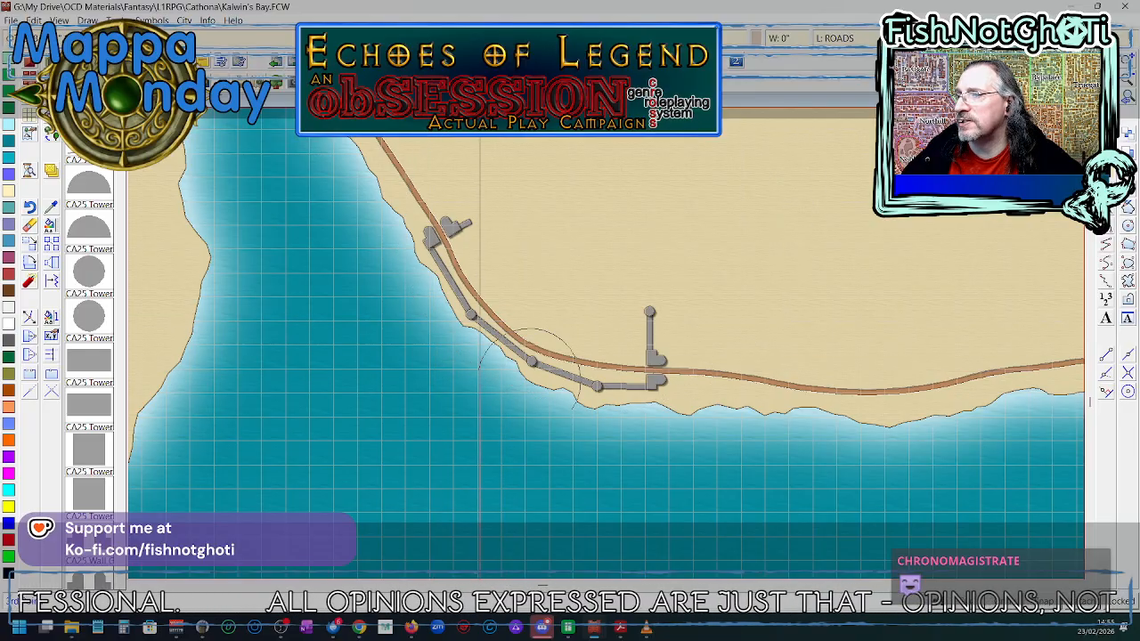
pyautogui.click(496, 395)
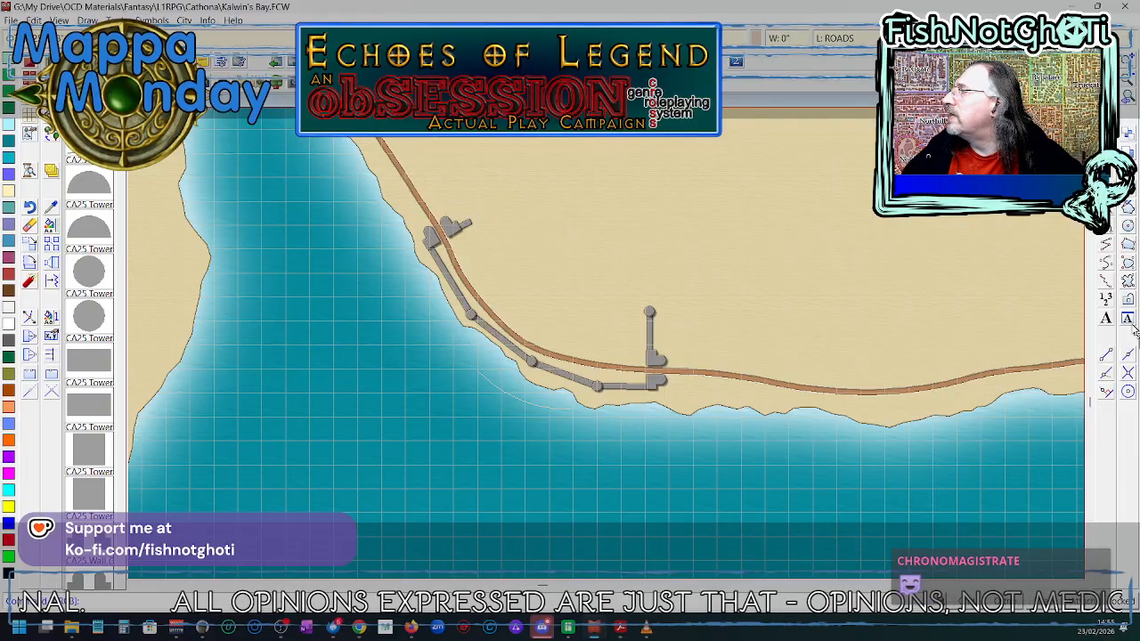
# - Try to place the text "Old Newton Wall" along the guide arc, and undo the placement
pyautogui.rightClick(1108, 319)
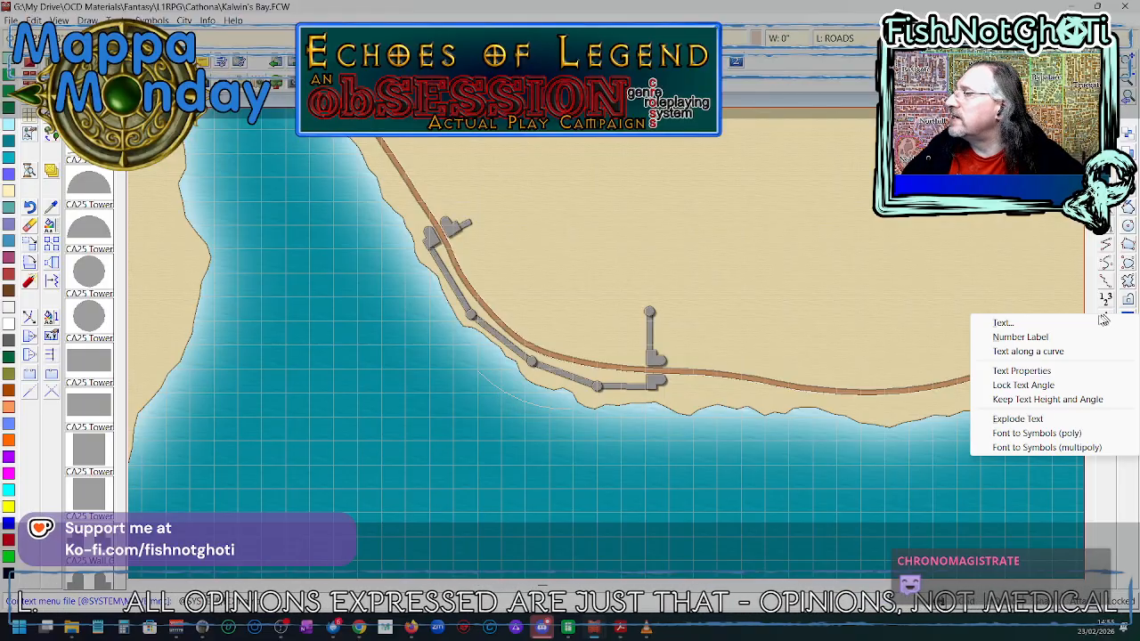
pyautogui.click(1038, 351)
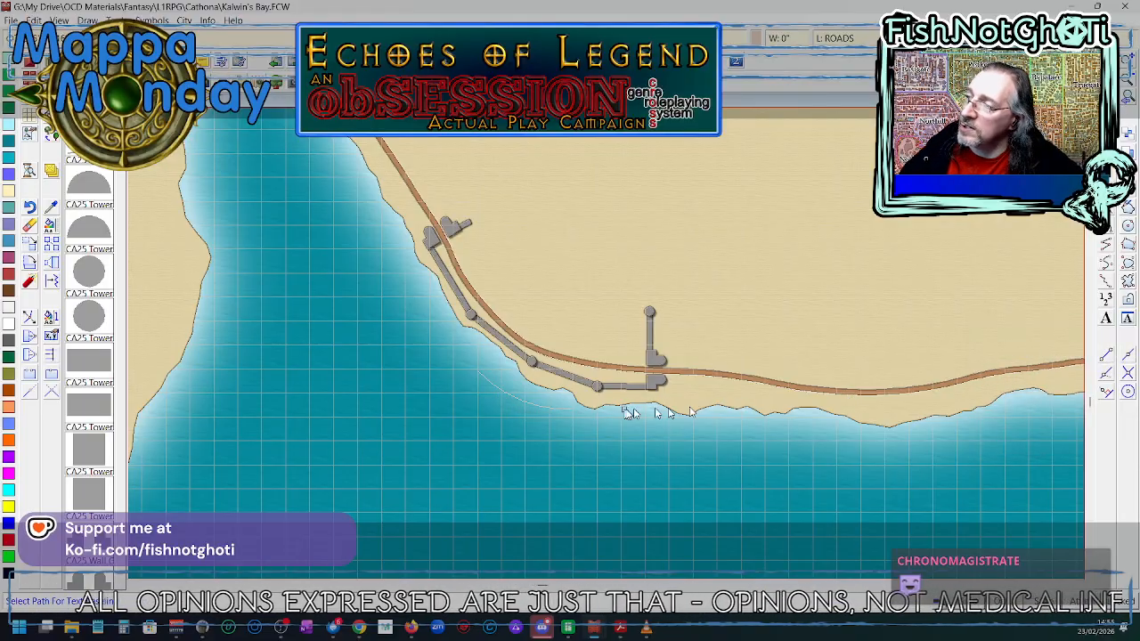
pyautogui.click(565, 413)
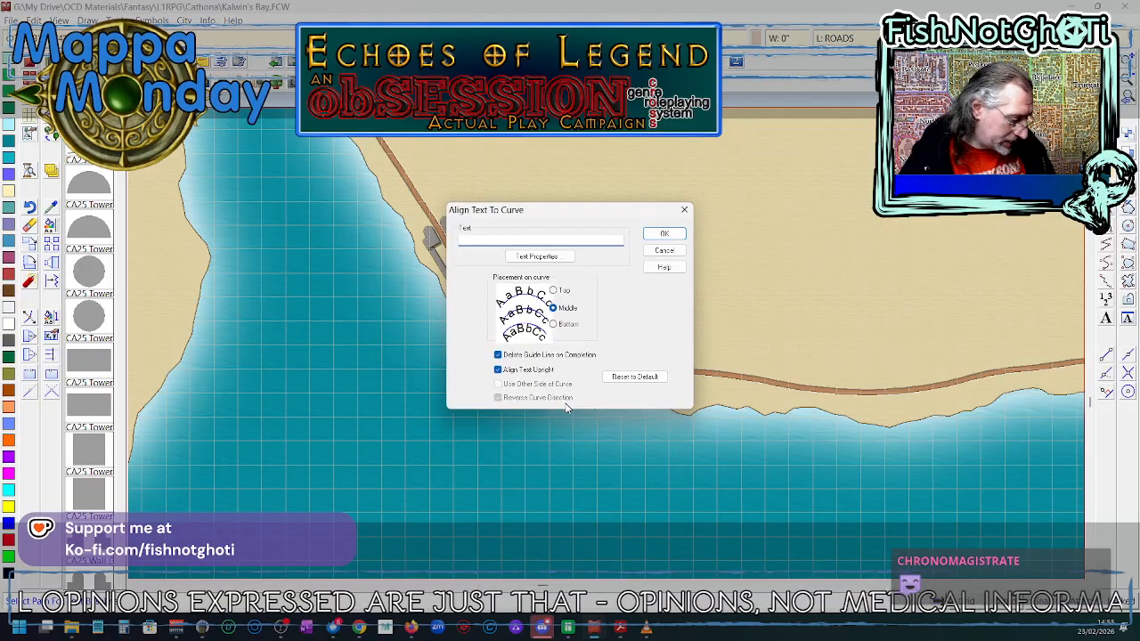
pyautogui.write('Old New')
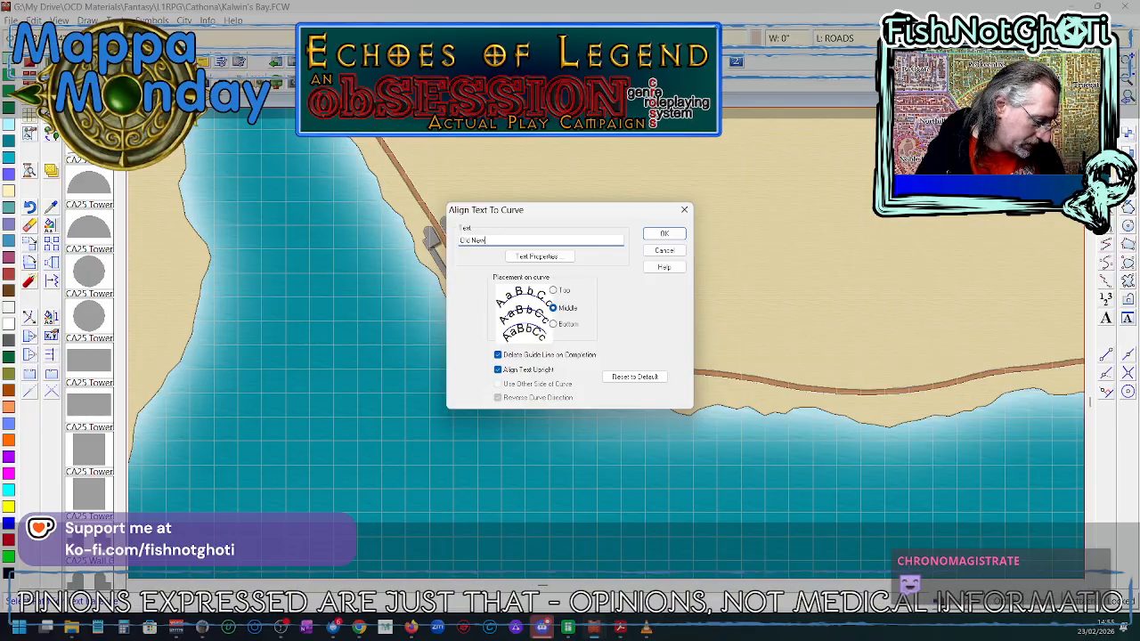
pyautogui.write('ton Wall')
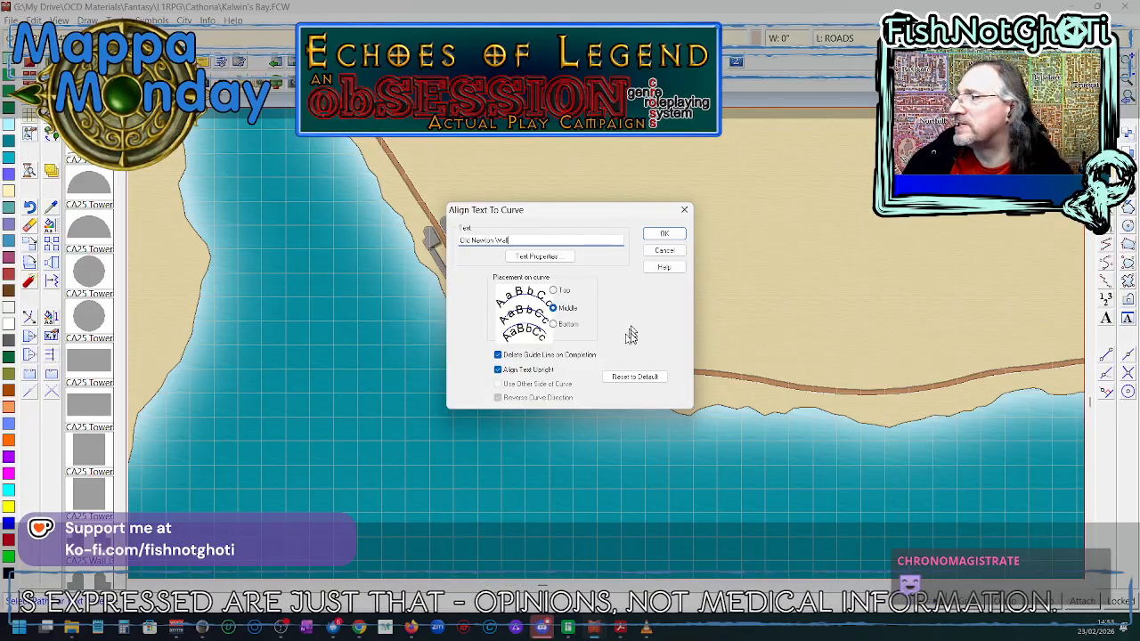
pyautogui.click(666, 235)
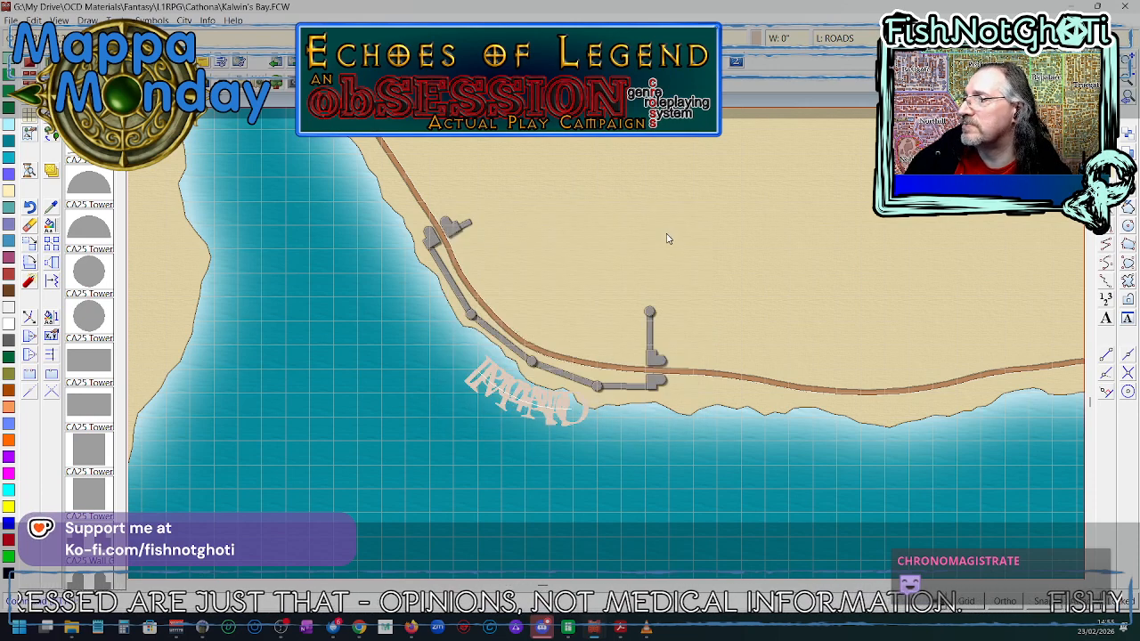
pyautogui.rightClick(342, 269)
pyautogui.click(373, 354)
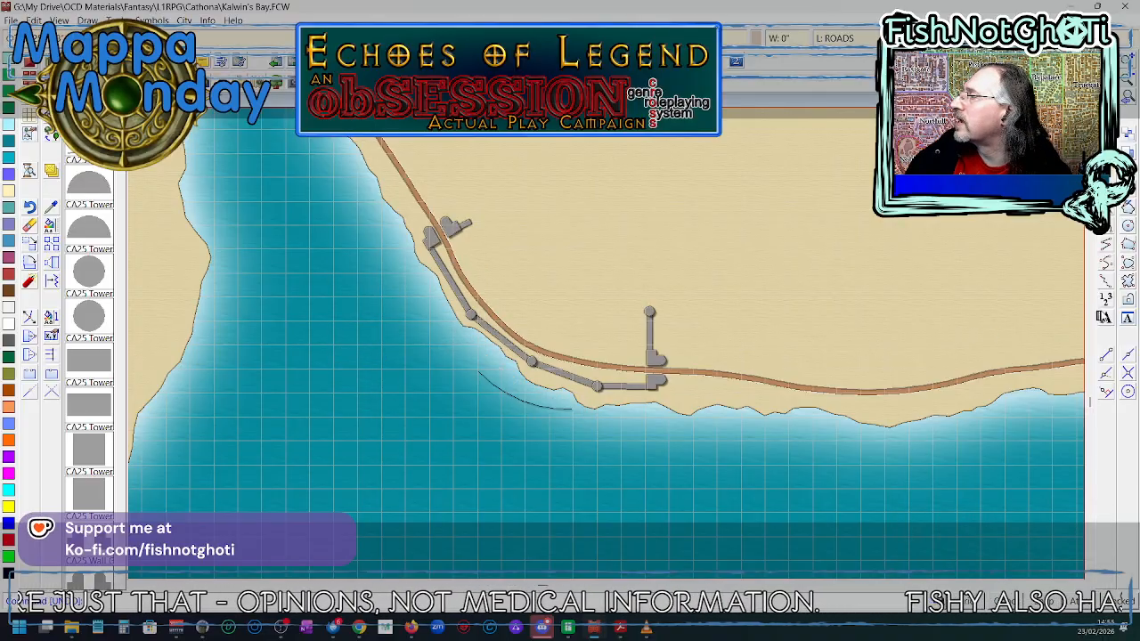
# - Start text along the offshore guide arc for "Old Newton Wall" and set its font to Verdana
pyautogui.click(1105, 319)
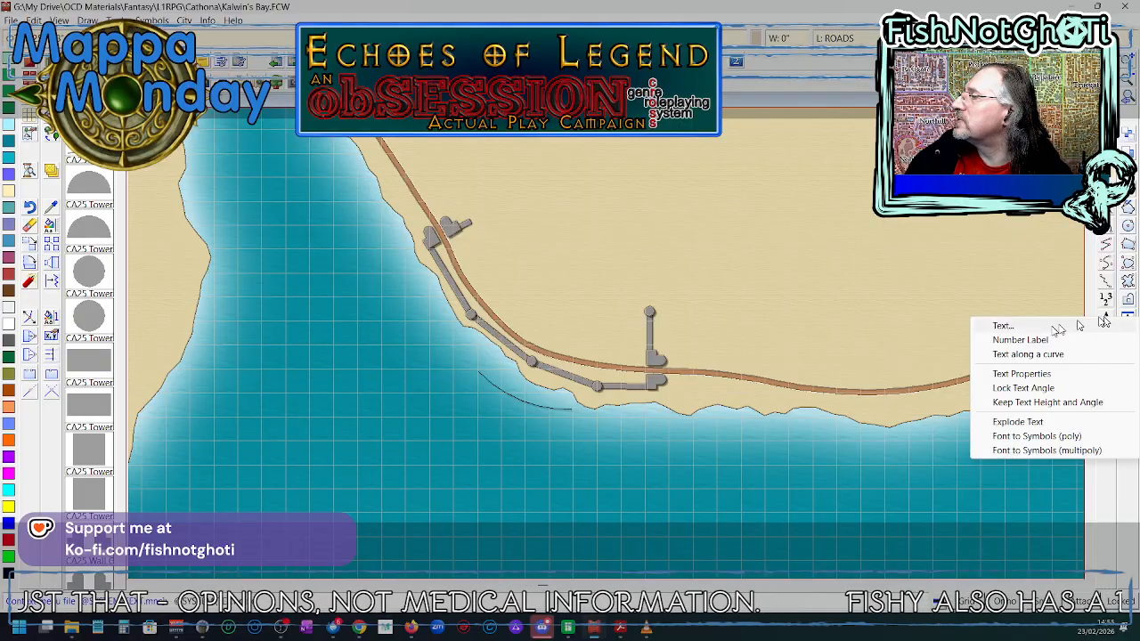
pyautogui.click(1024, 355)
pyautogui.click(559, 410)
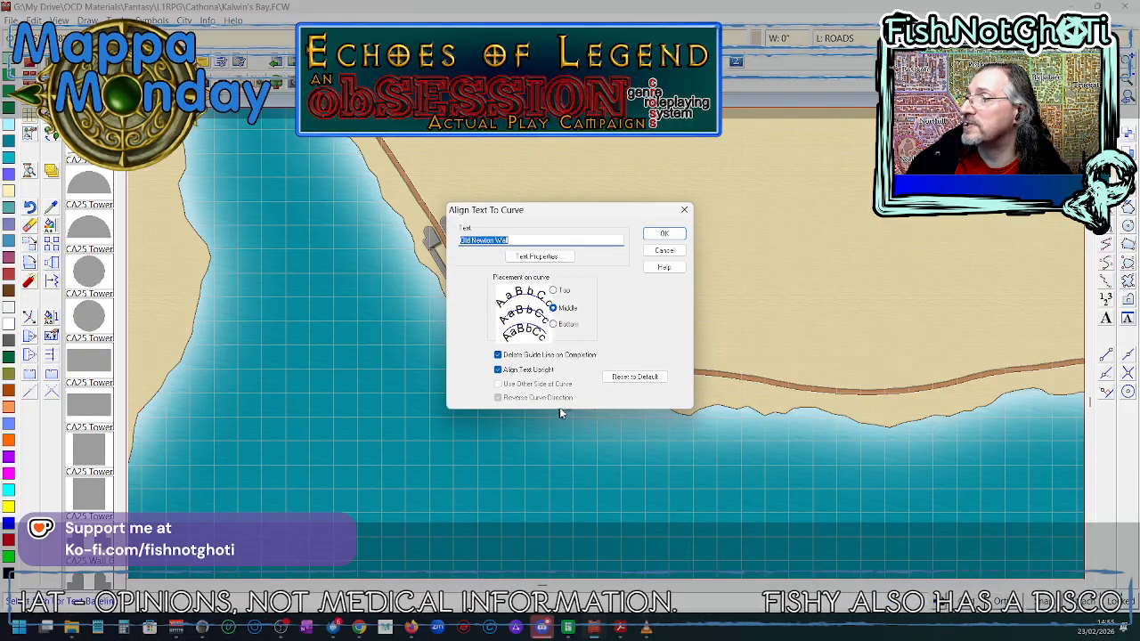
pyautogui.click(559, 256)
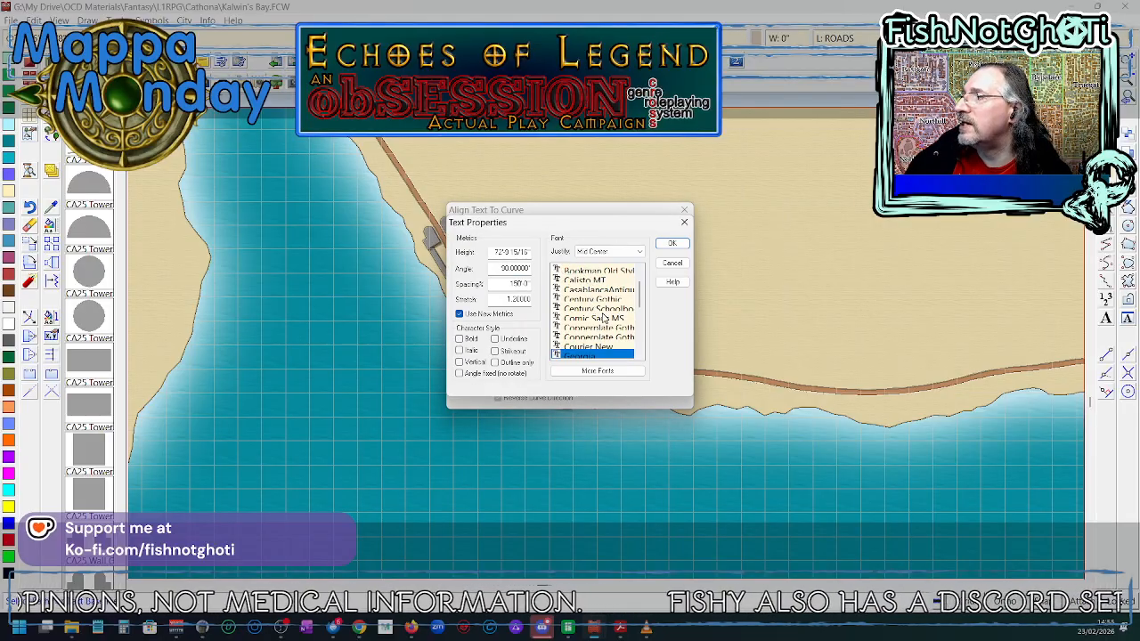
pyautogui.scroll(1, 604, 318)
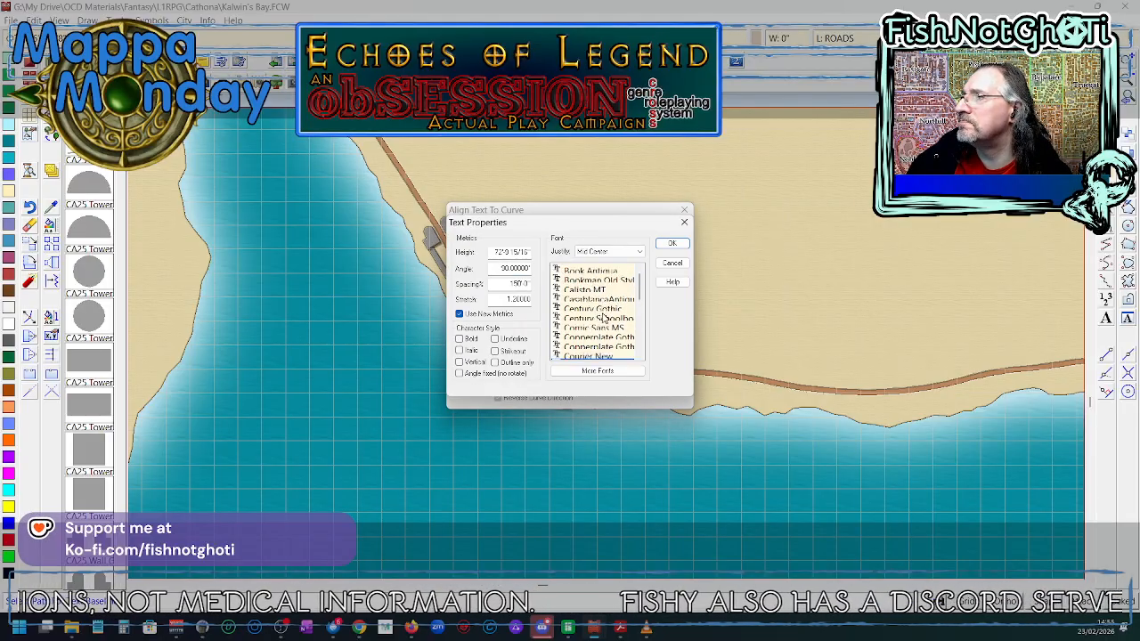
pyautogui.scroll(-2, 603, 318)
pyautogui.click(604, 318)
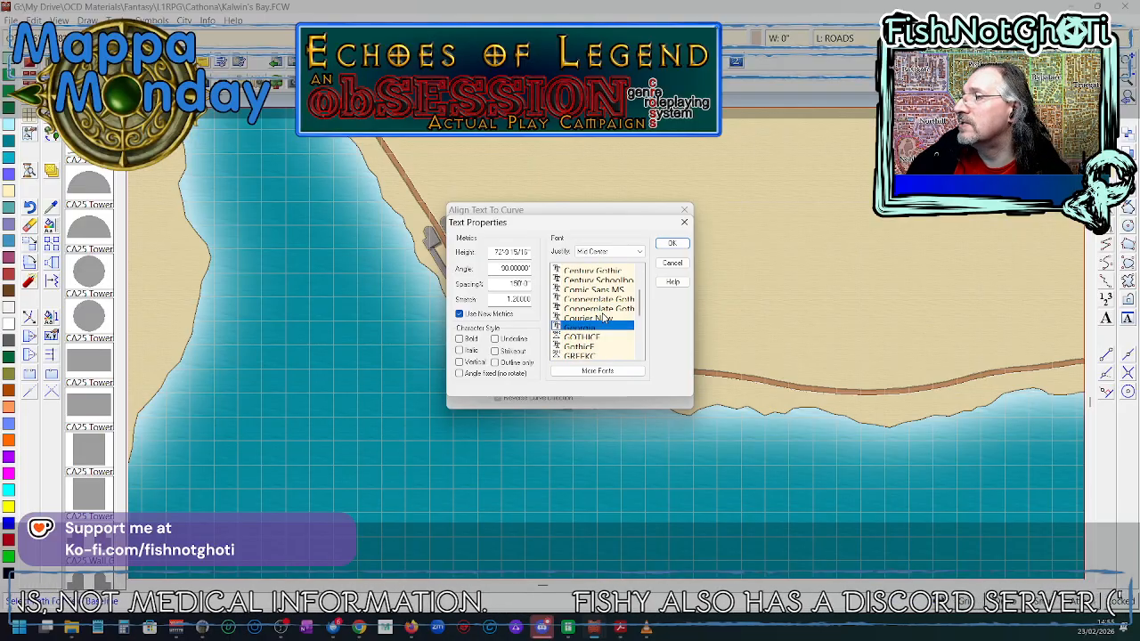
pyautogui.scroll(-1, 604, 318)
pyautogui.scroll(-3, 604, 318)
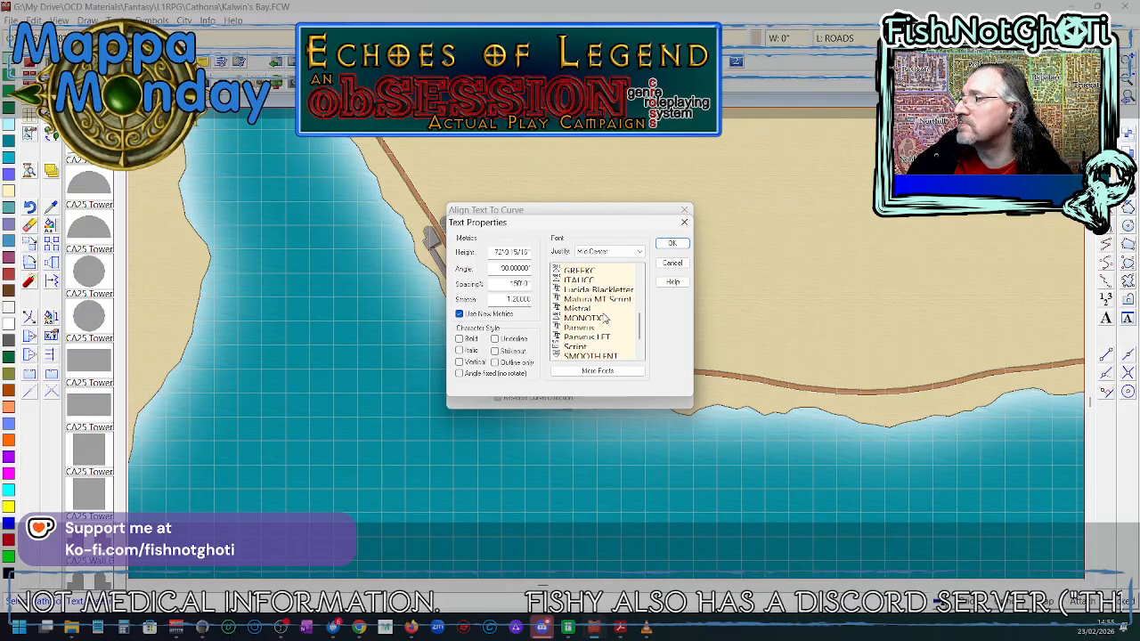
pyautogui.scroll(-1, 604, 318)
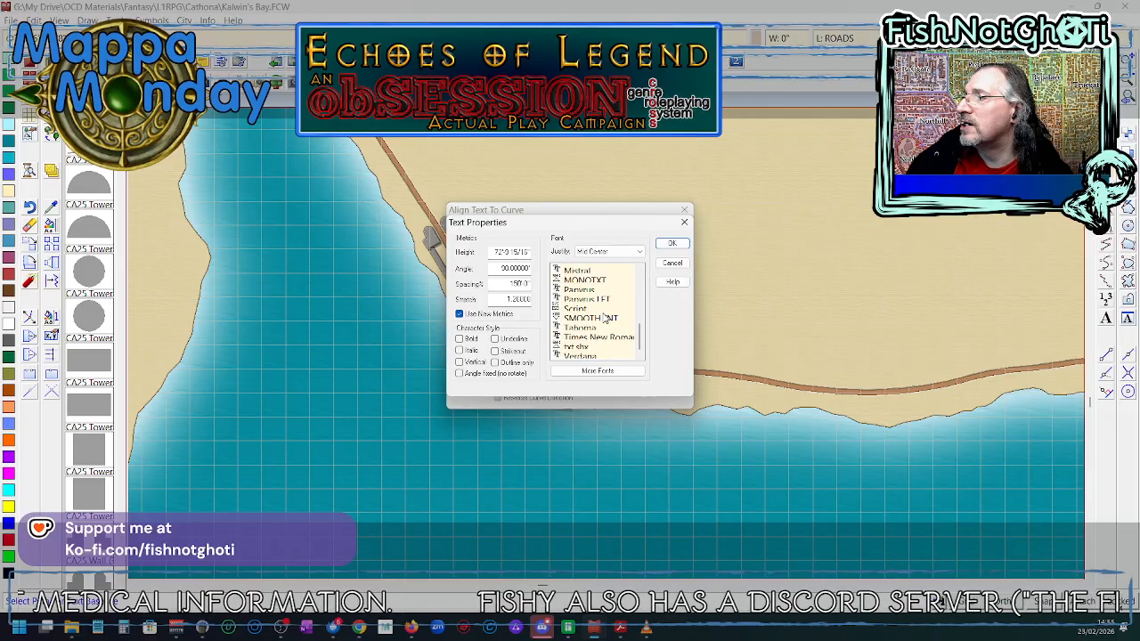
pyautogui.scroll(3, 604, 318)
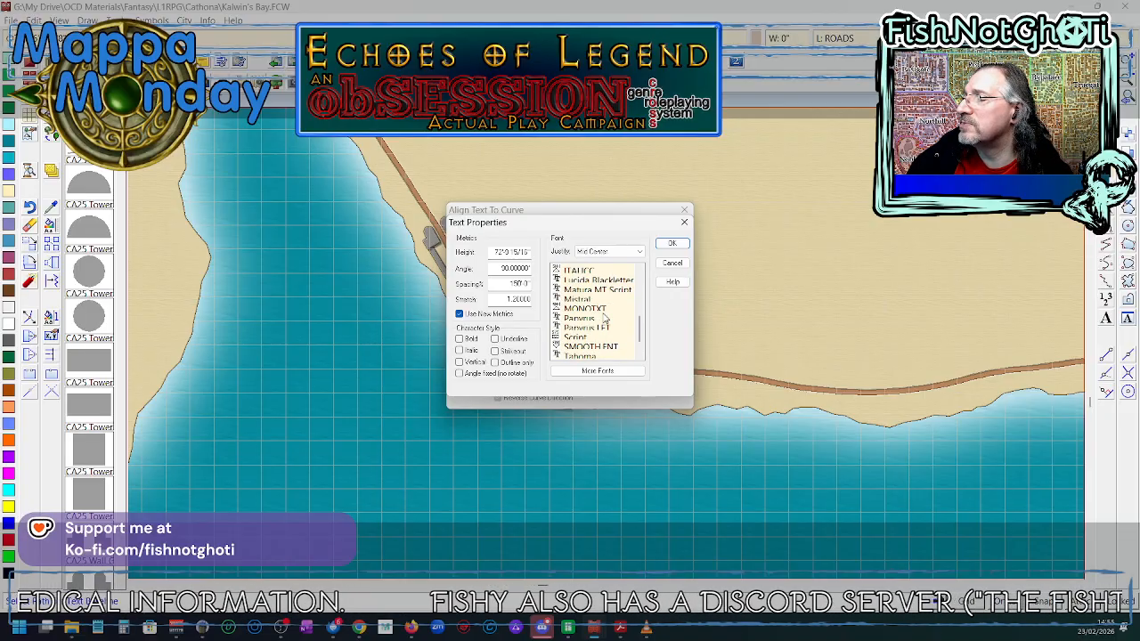
pyautogui.scroll(3, 604, 318)
pyautogui.scroll(3, 603, 318)
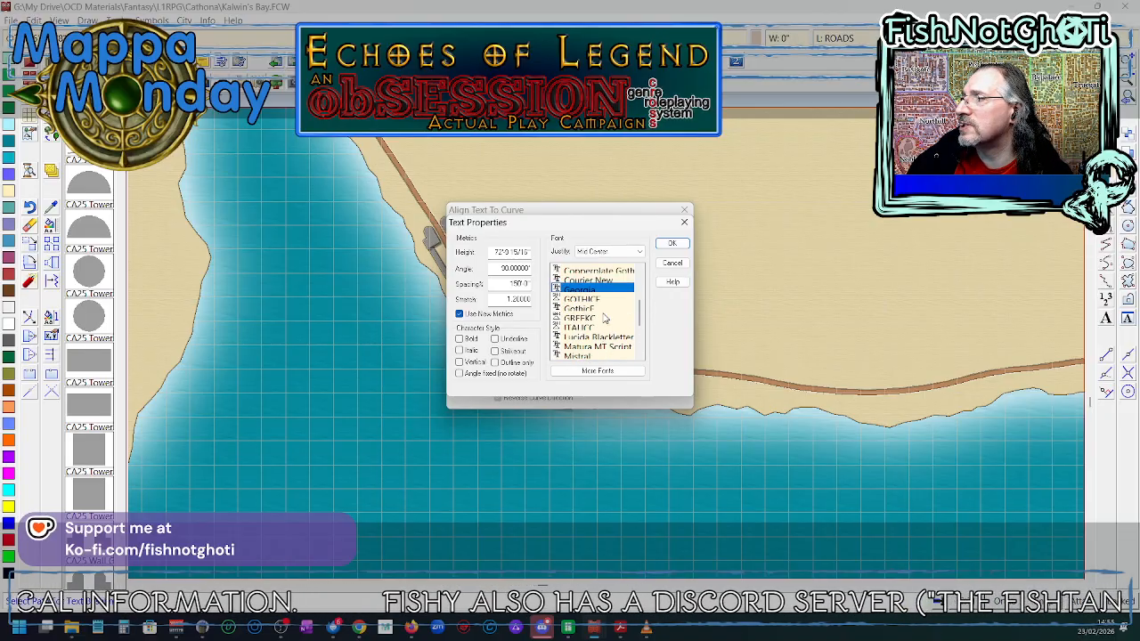
pyautogui.scroll(3, 604, 318)
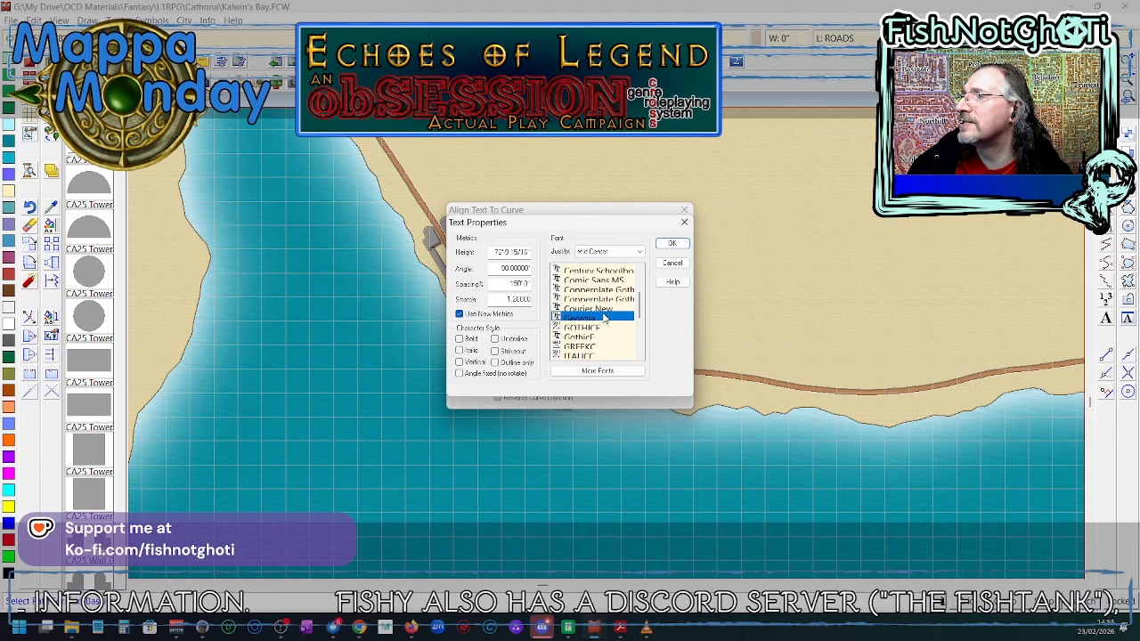
pyautogui.scroll(3, 604, 318)
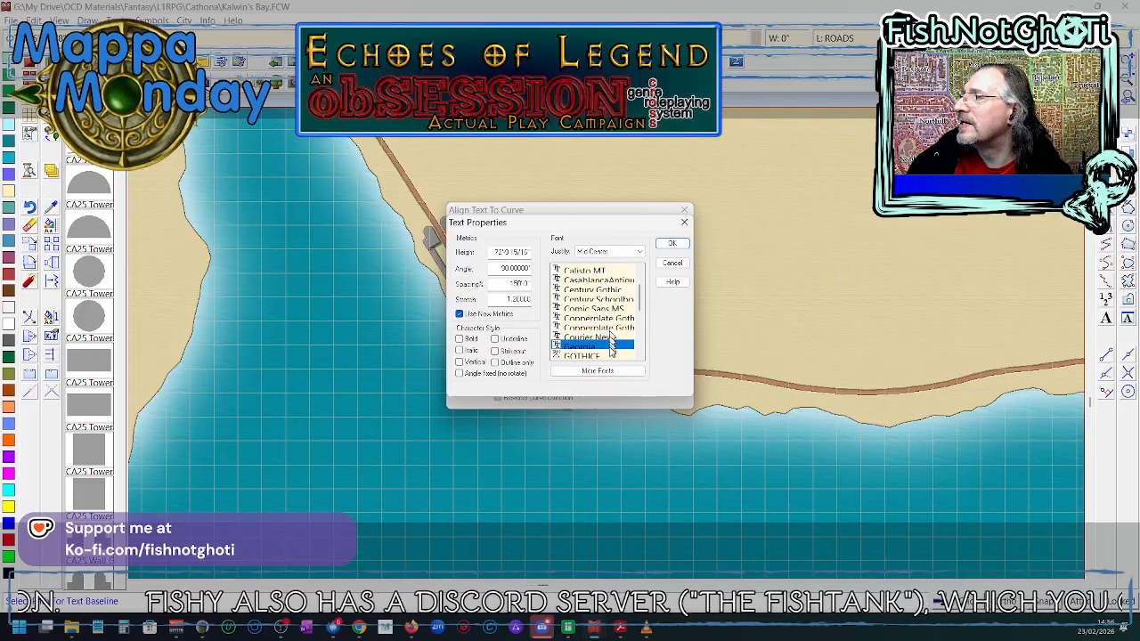
pyautogui.scroll(-3, 613, 338)
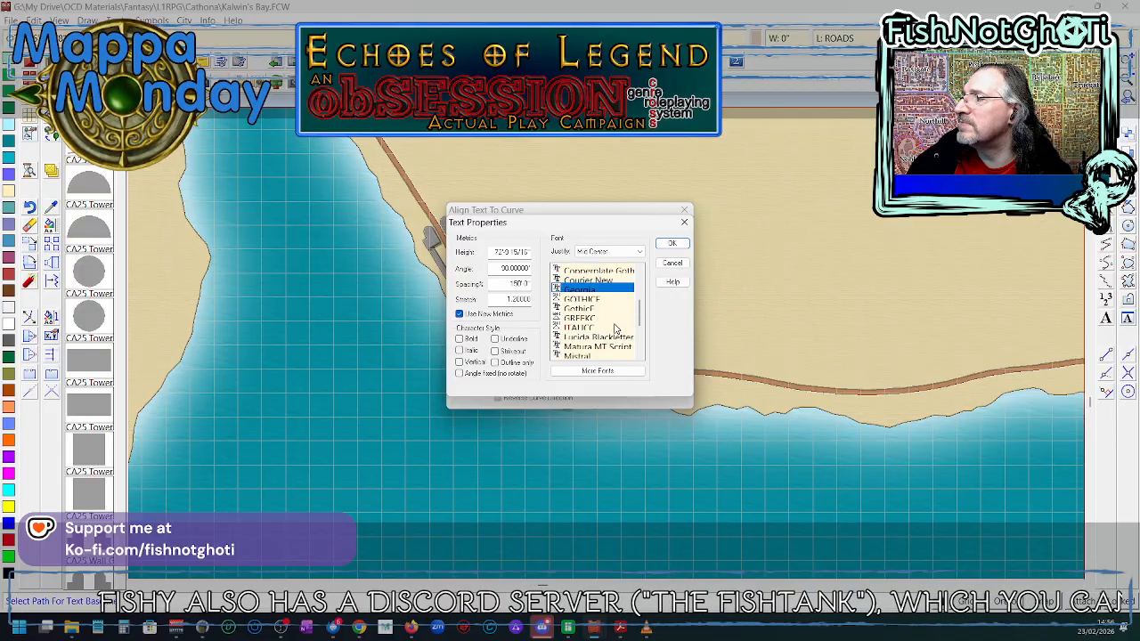
pyautogui.scroll(-1, 615, 330)
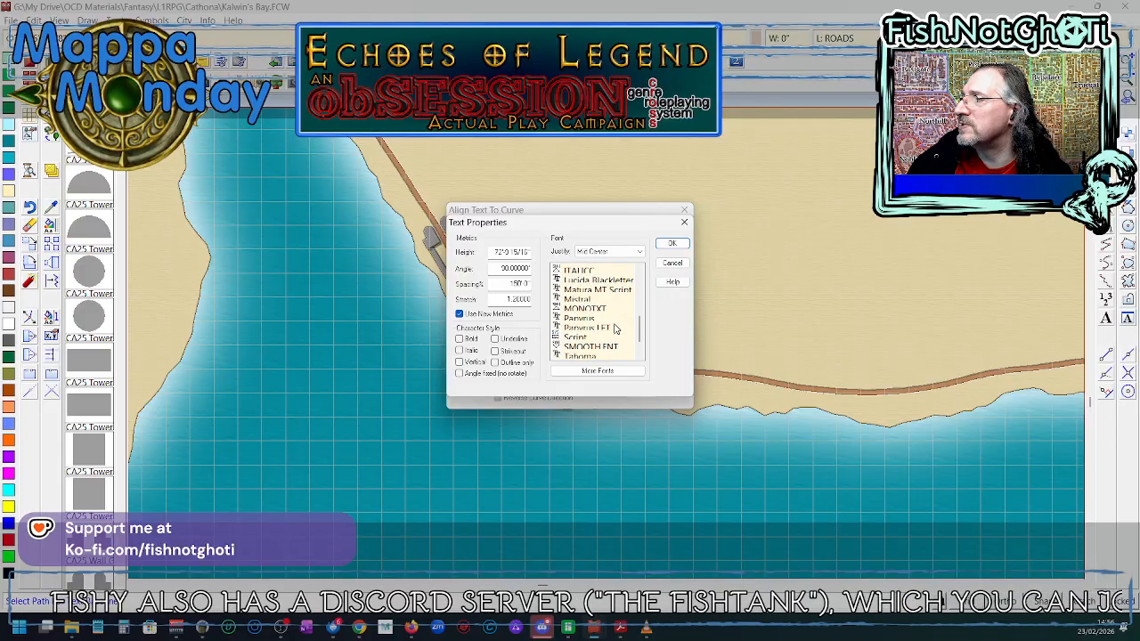
pyautogui.scroll(-1, 615, 329)
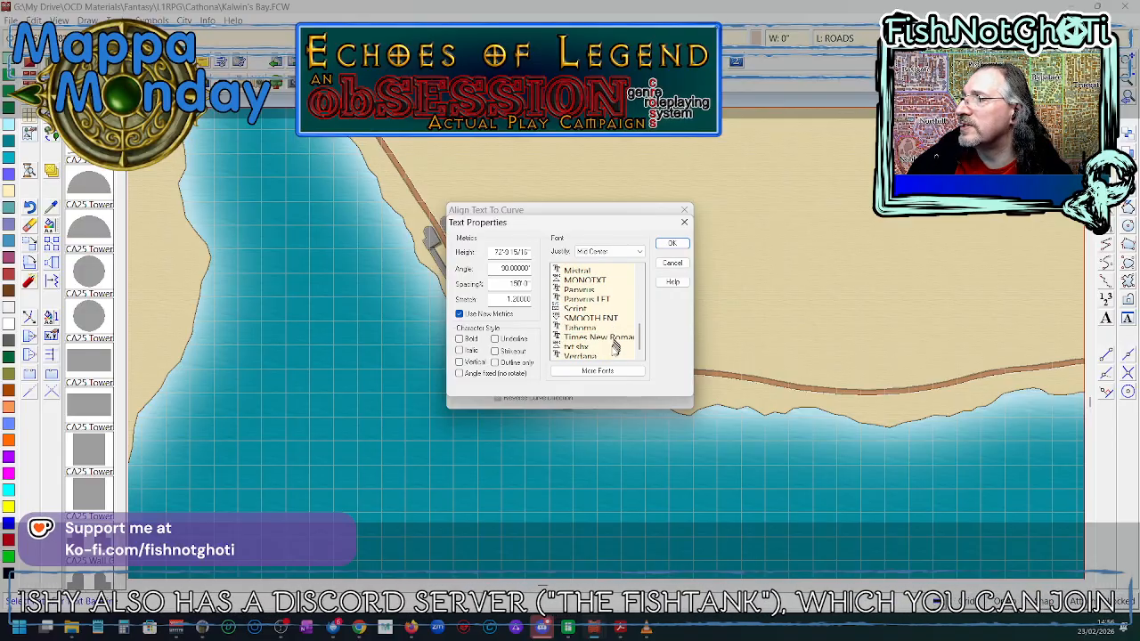
pyautogui.click(587, 356)
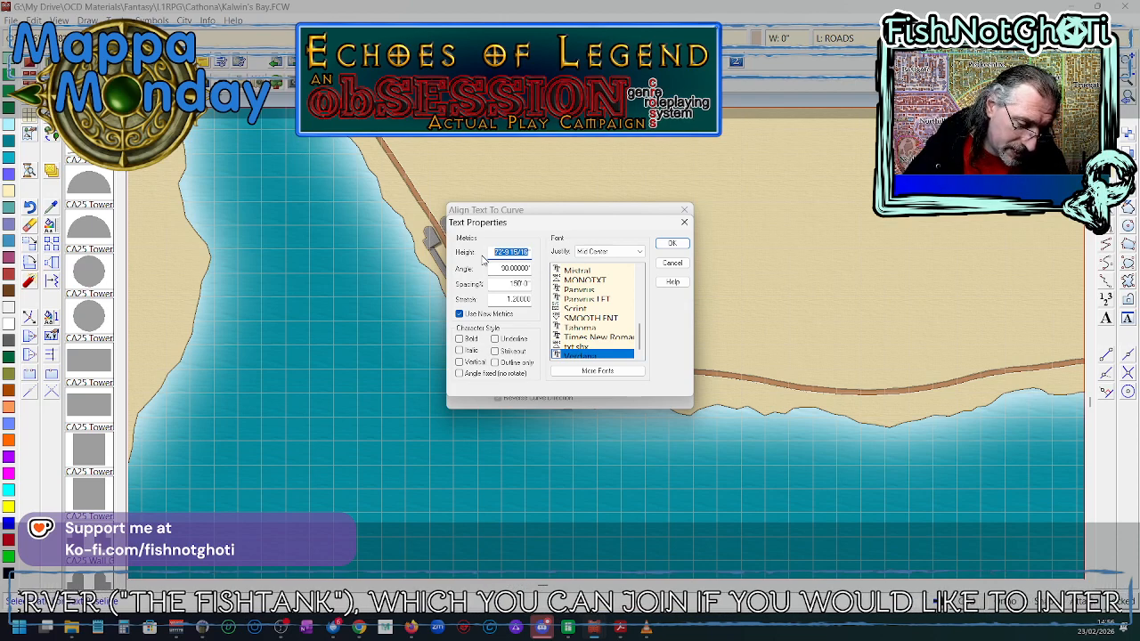
# - Try to place "Old Newton Wall" along the guide arc with a text height of 12
pyautogui.write('12')
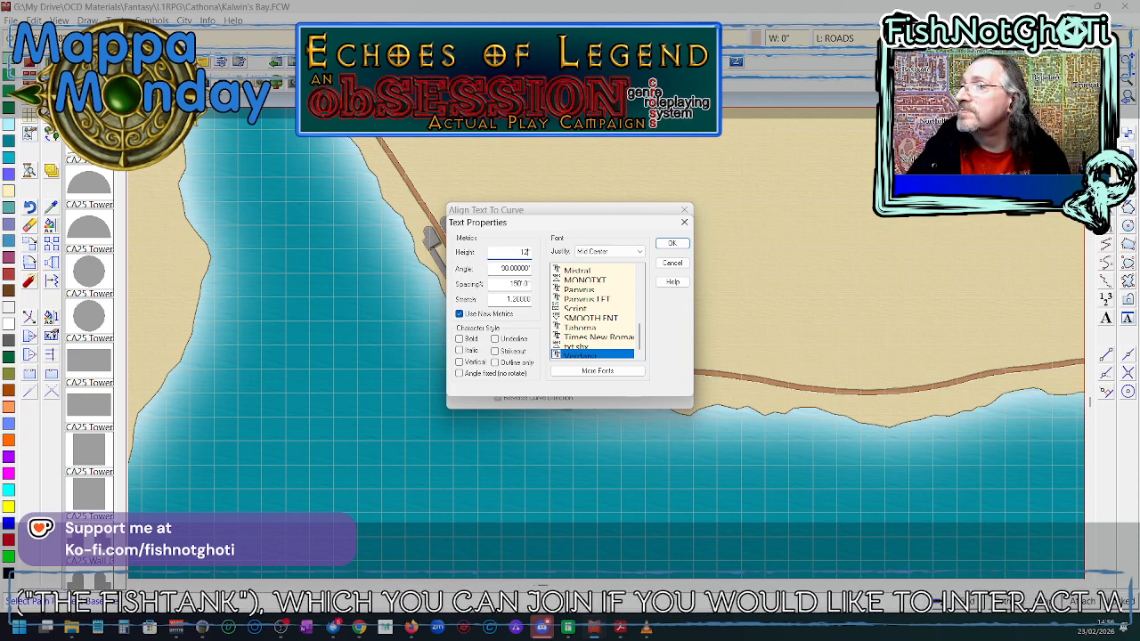
pyautogui.click(679, 247)
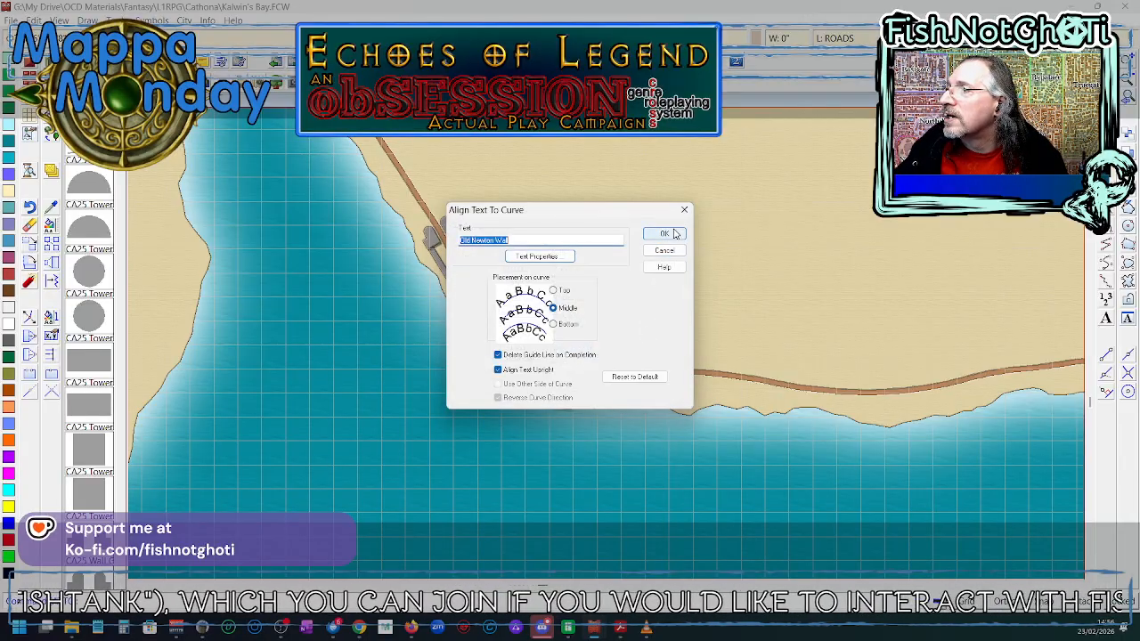
pyautogui.click(674, 234)
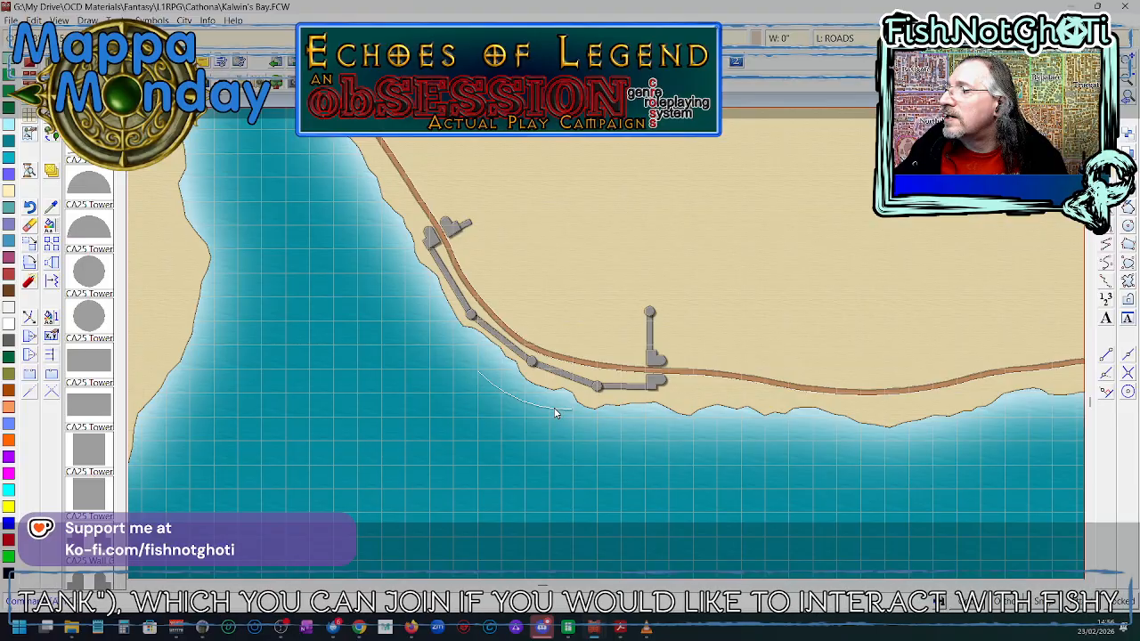
# - Inspect the placed lettering along the arc up close and undo the text placement
pyautogui.scroll(1, 525, 405)
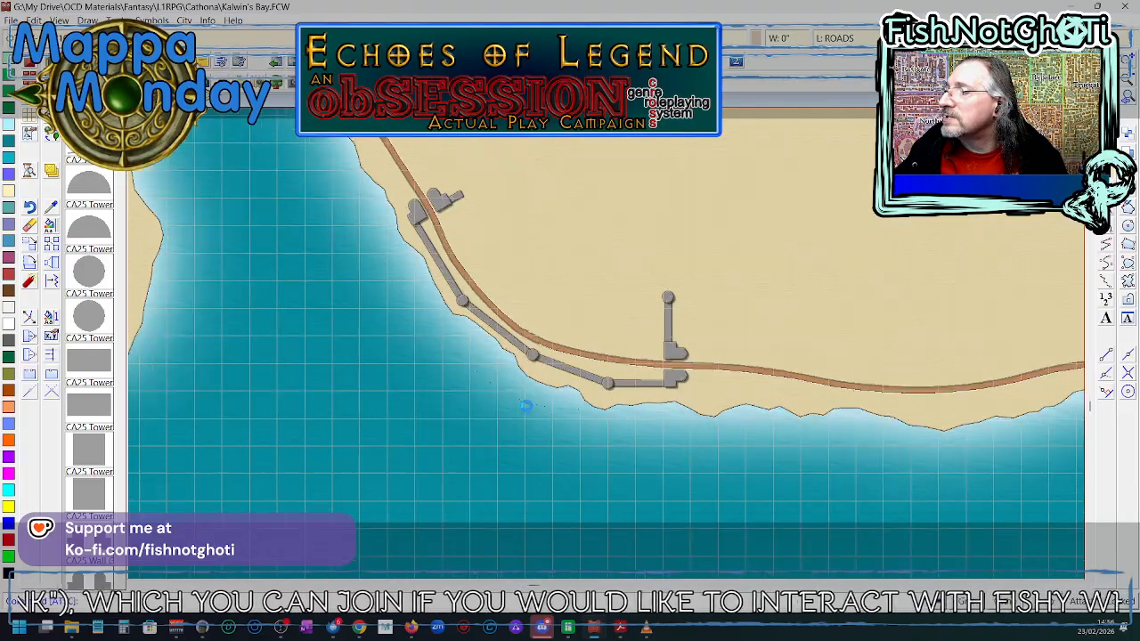
pyautogui.scroll(2, 525, 405)
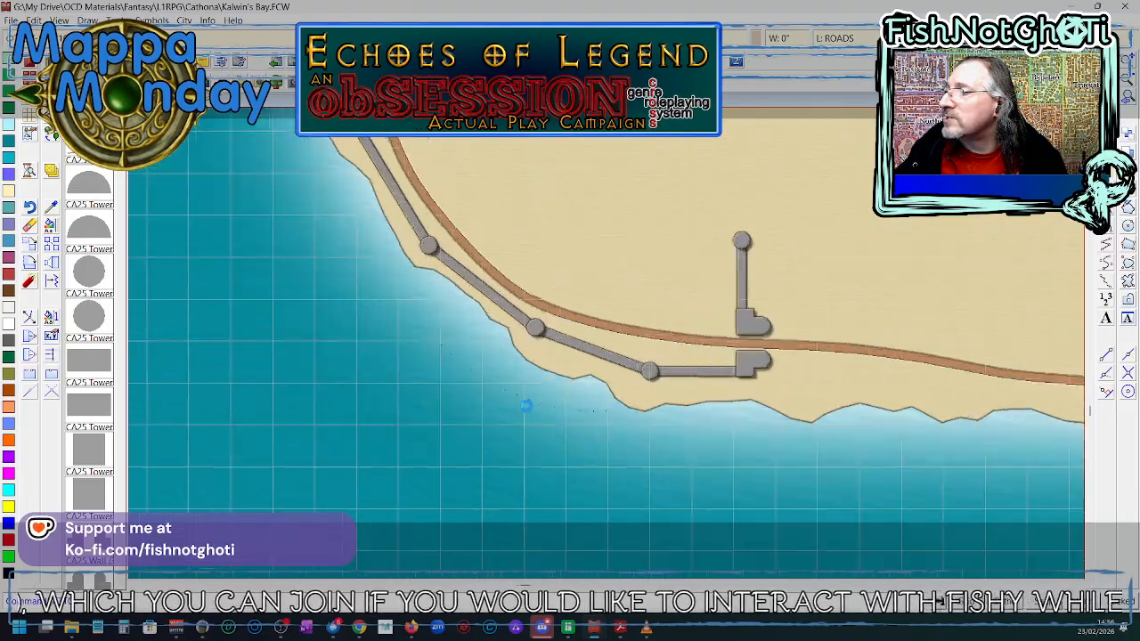
pyautogui.scroll(3, 525, 405)
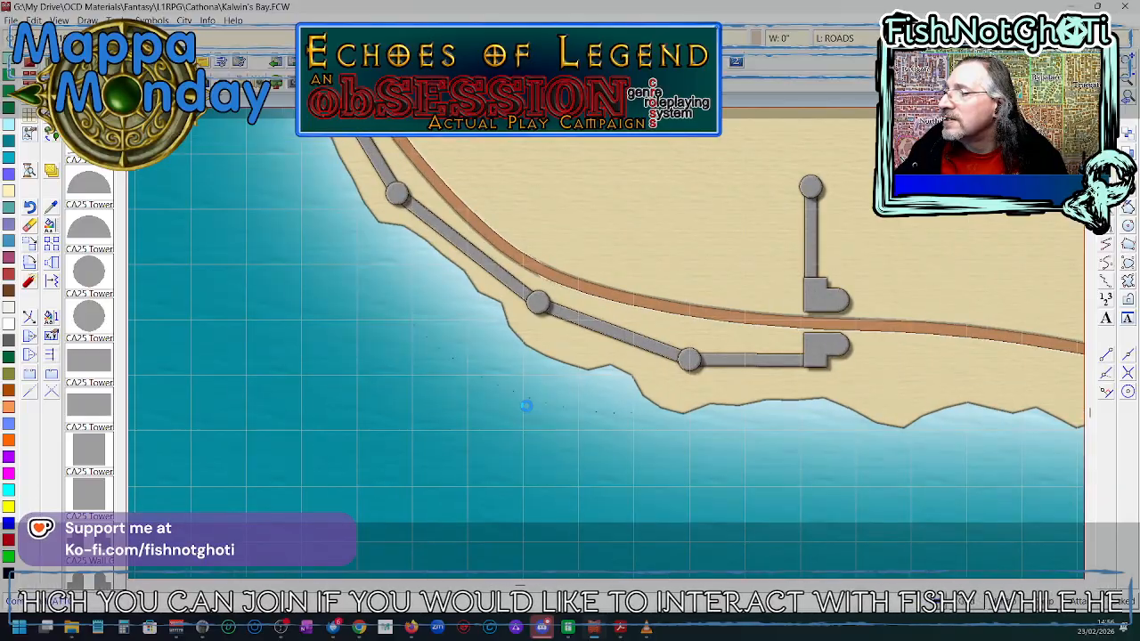
pyautogui.scroll(2, 526, 405)
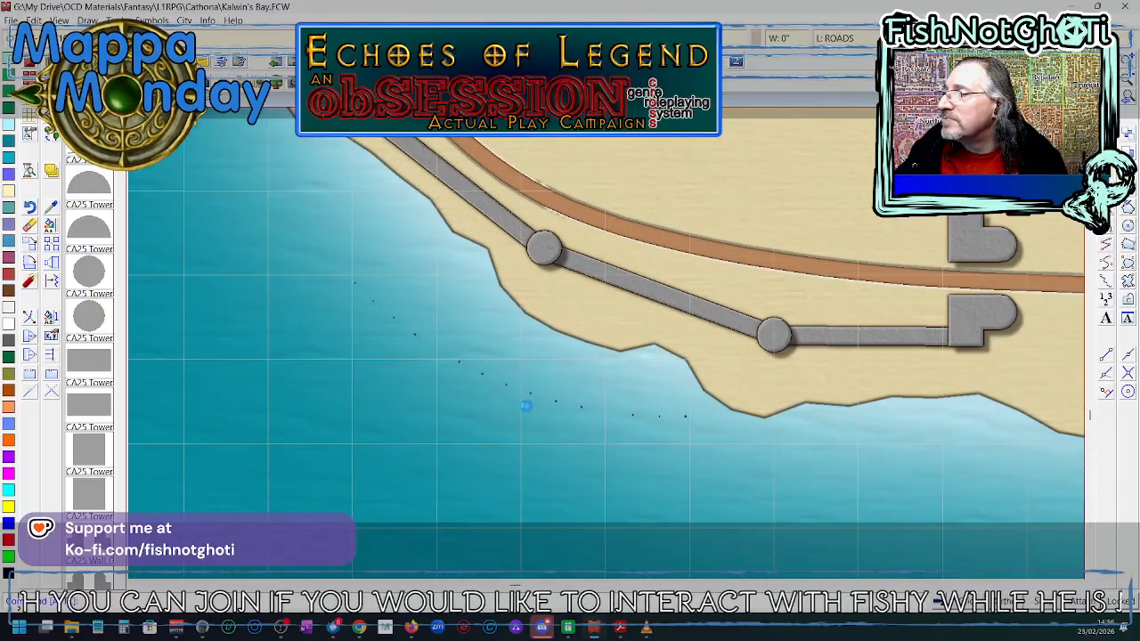
pyautogui.scroll(2, 525, 405)
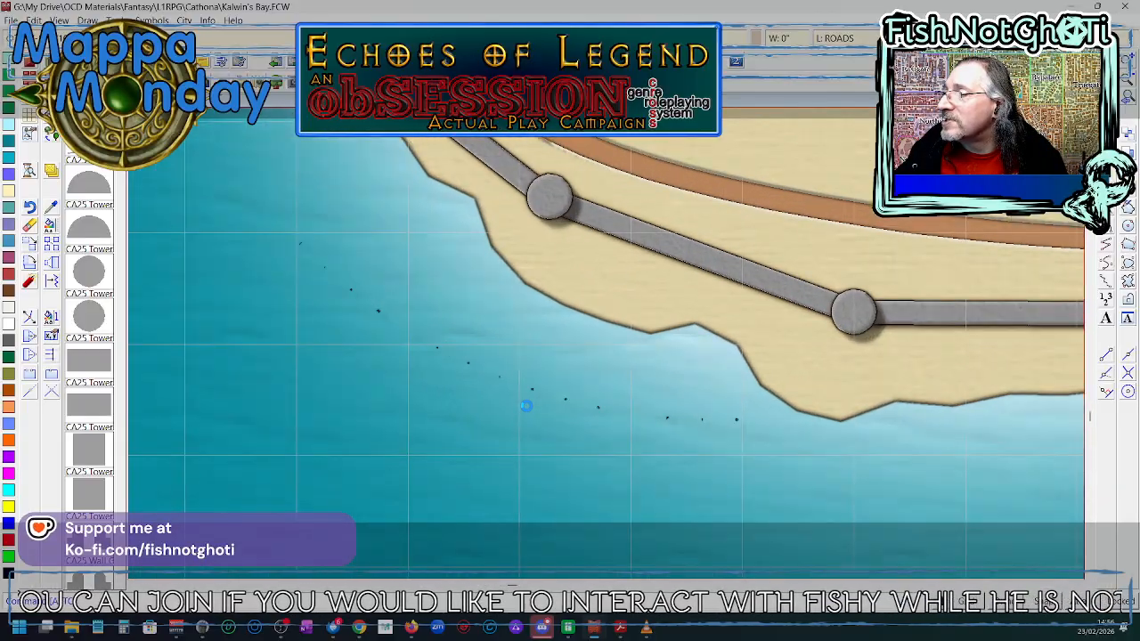
pyautogui.scroll(3, 525, 406)
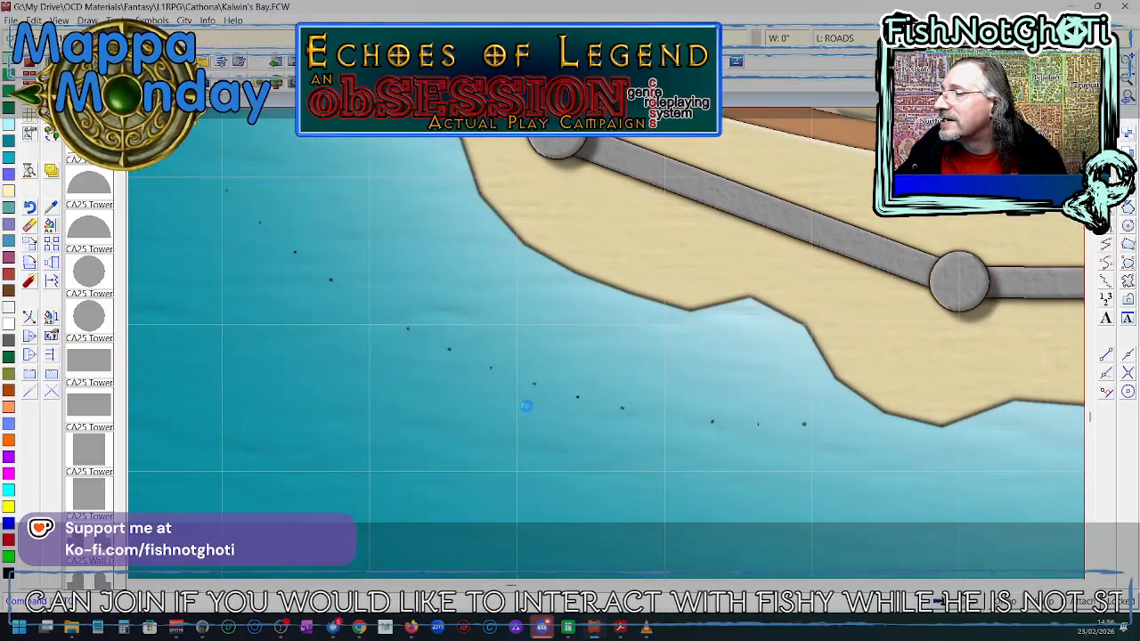
pyautogui.scroll(2, 526, 405)
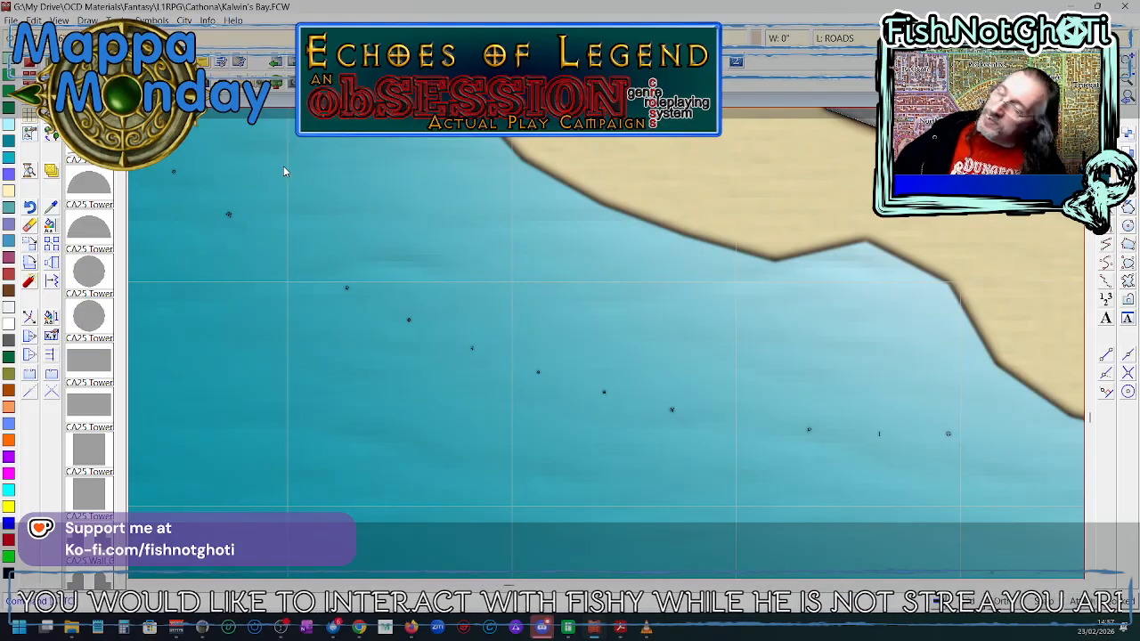
pyautogui.rightClick(405, 254)
pyautogui.click(436, 342)
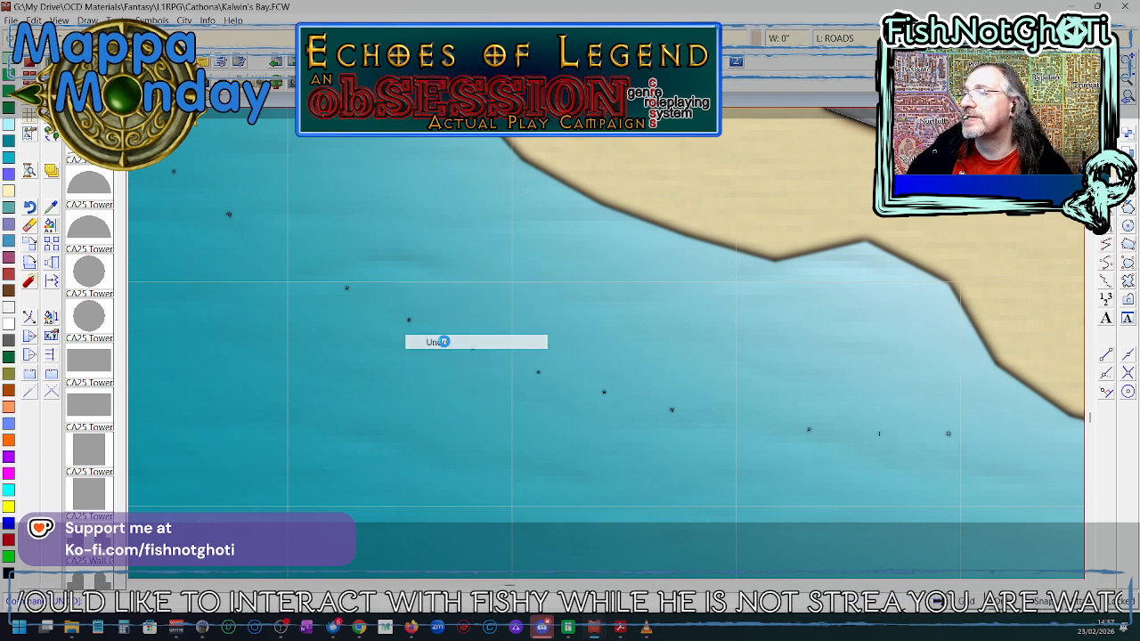
# - Start "Old Newton Wall" text along the offshore guide arc, with Align Text Upright off and Use Other Side of Curve on
pyautogui.scroll(-2, 621, 343)
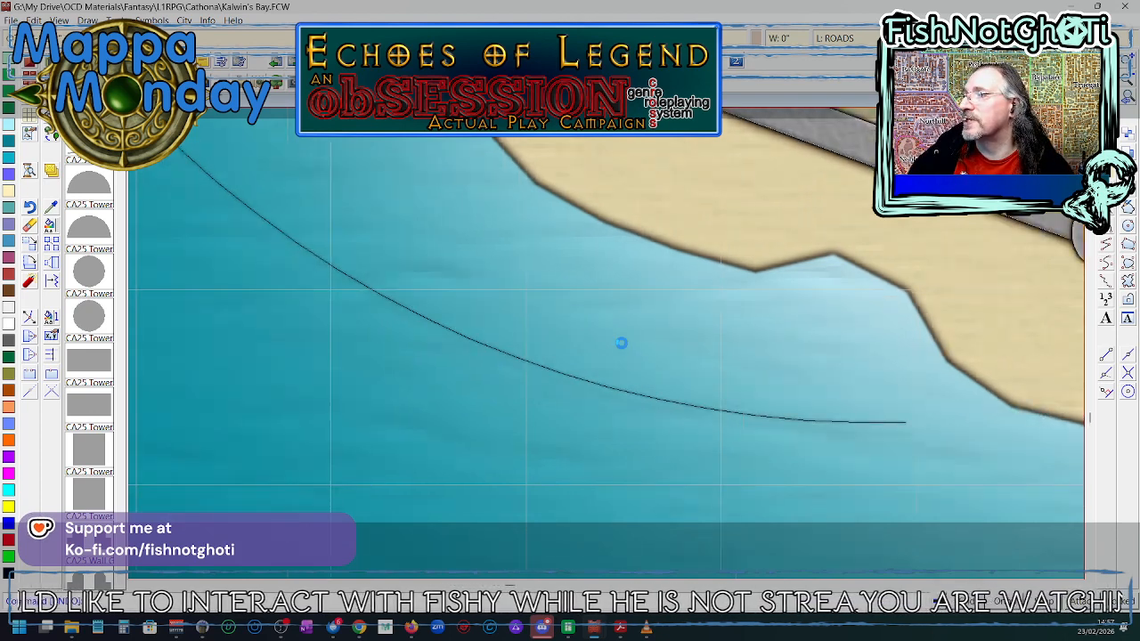
pyautogui.scroll(-3, 621, 343)
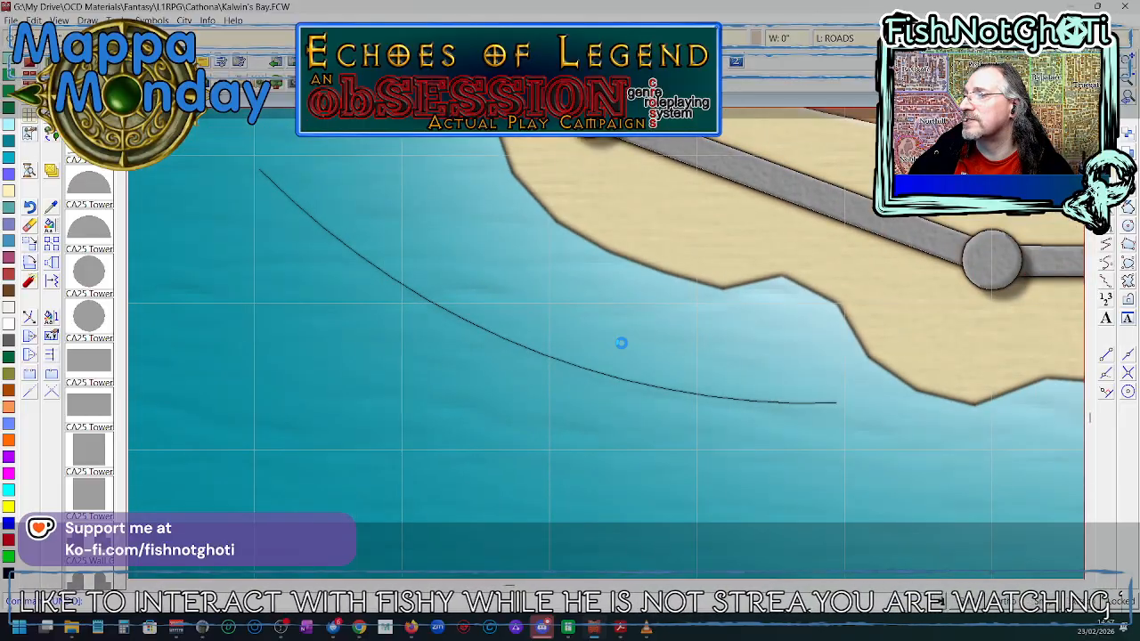
pyautogui.scroll(-1, 621, 343)
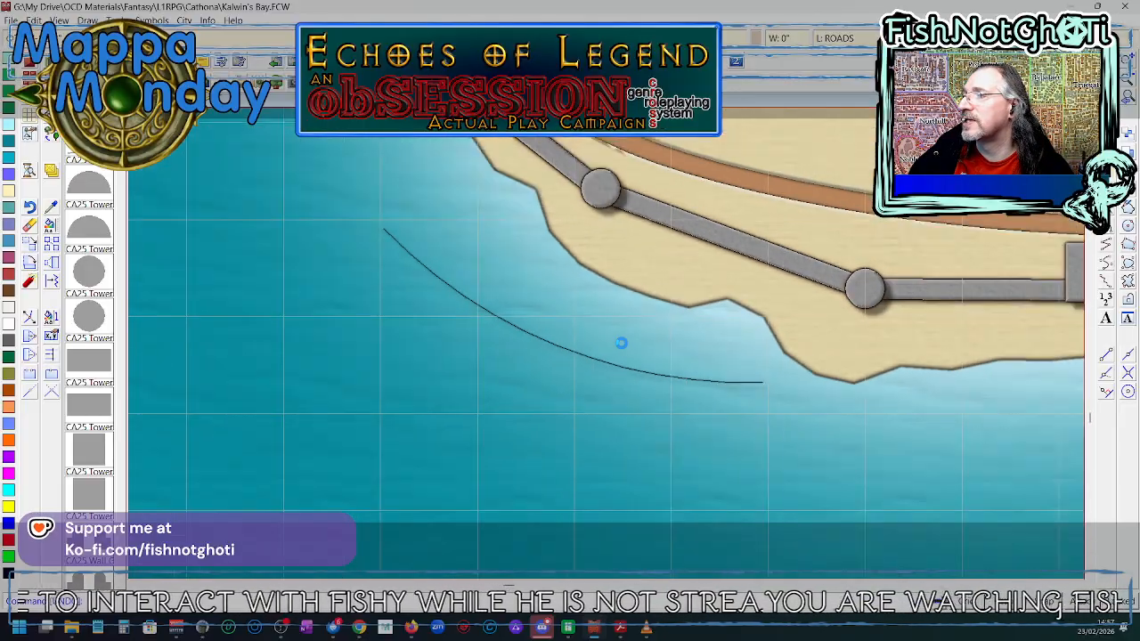
pyautogui.scroll(-1, 621, 343)
pyautogui.scroll(-3, 621, 343)
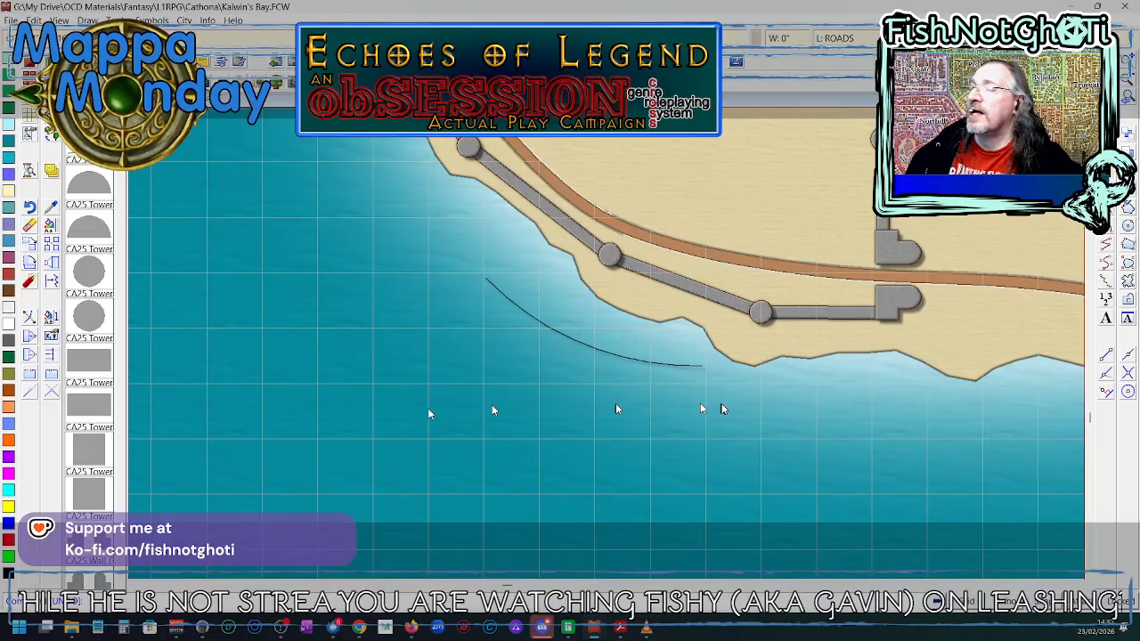
pyautogui.rightClick(1105, 319)
pyautogui.click(1049, 355)
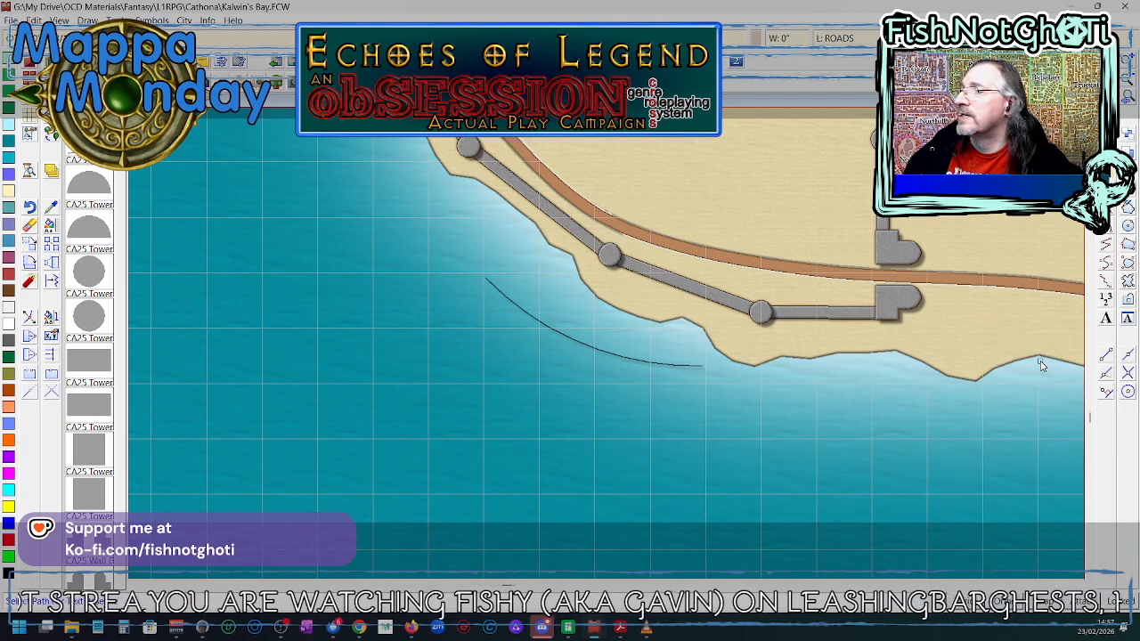
pyautogui.click(490, 281)
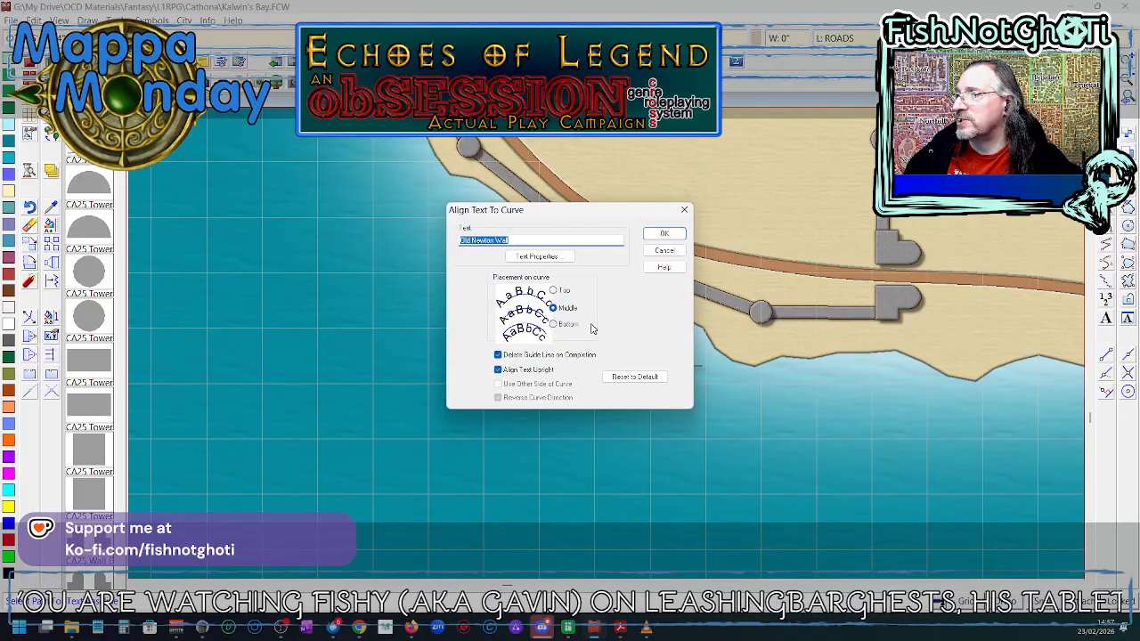
pyautogui.click(499, 370)
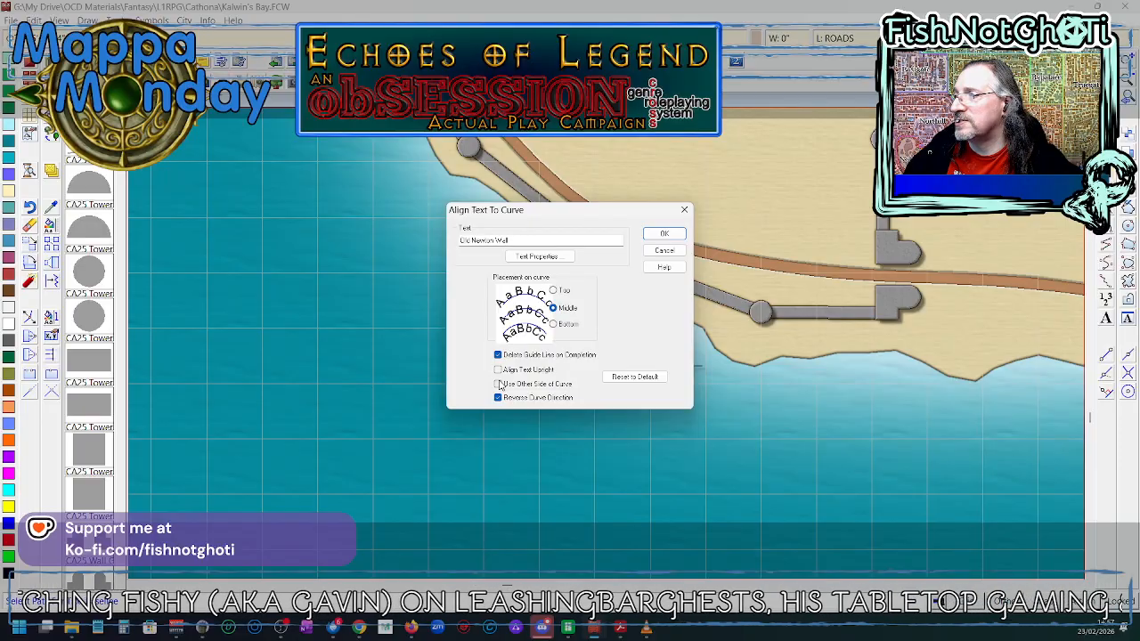
pyautogui.click(498, 384)
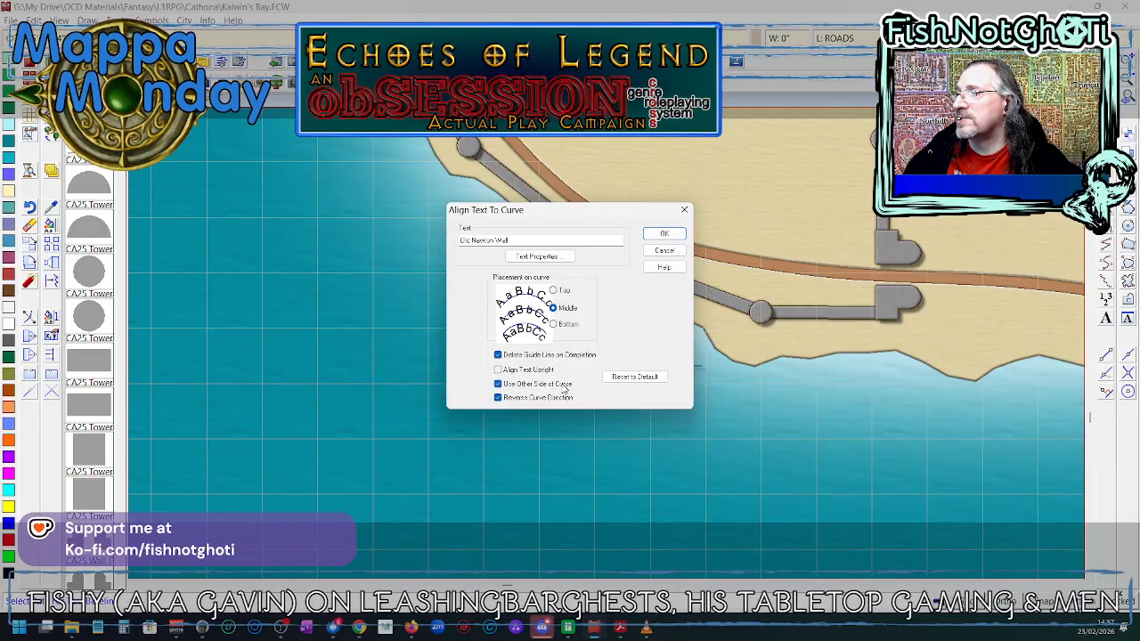
# - Set the curved text's height to 10' and place the "Old Newton Wall" lettering along the arc
pyautogui.click(548, 257)
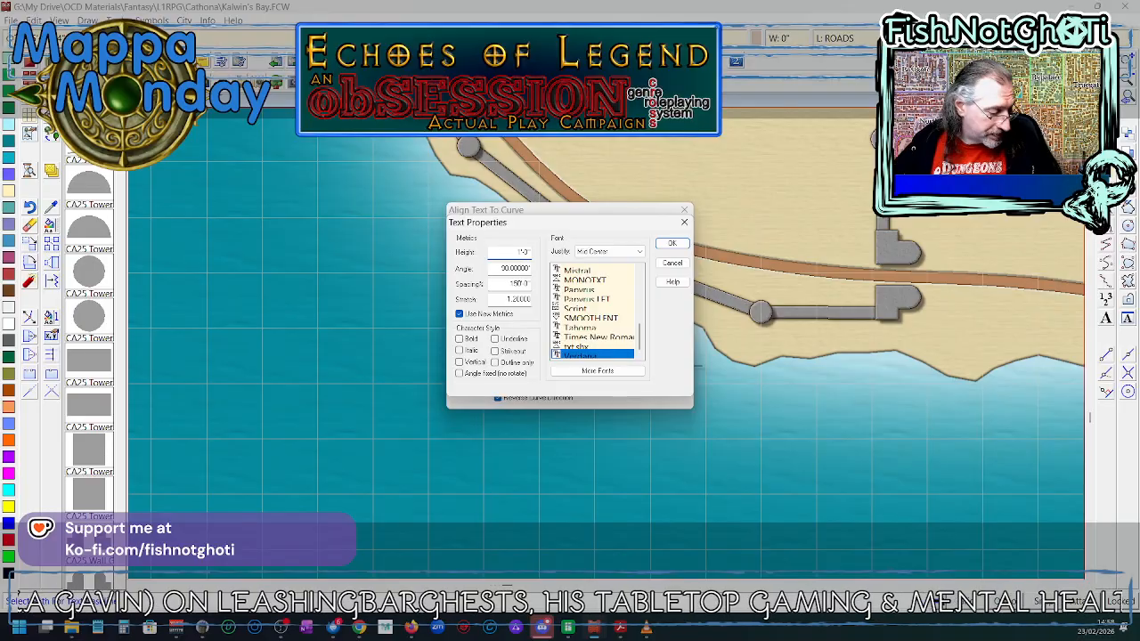
pyautogui.write('0')
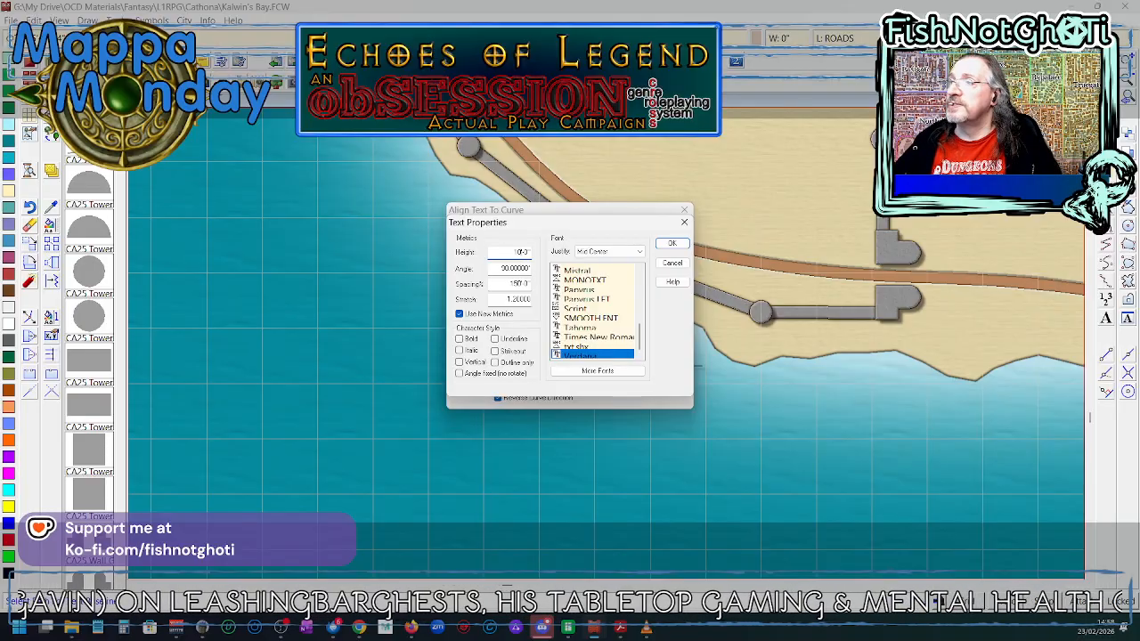
pyautogui.press('Tab')
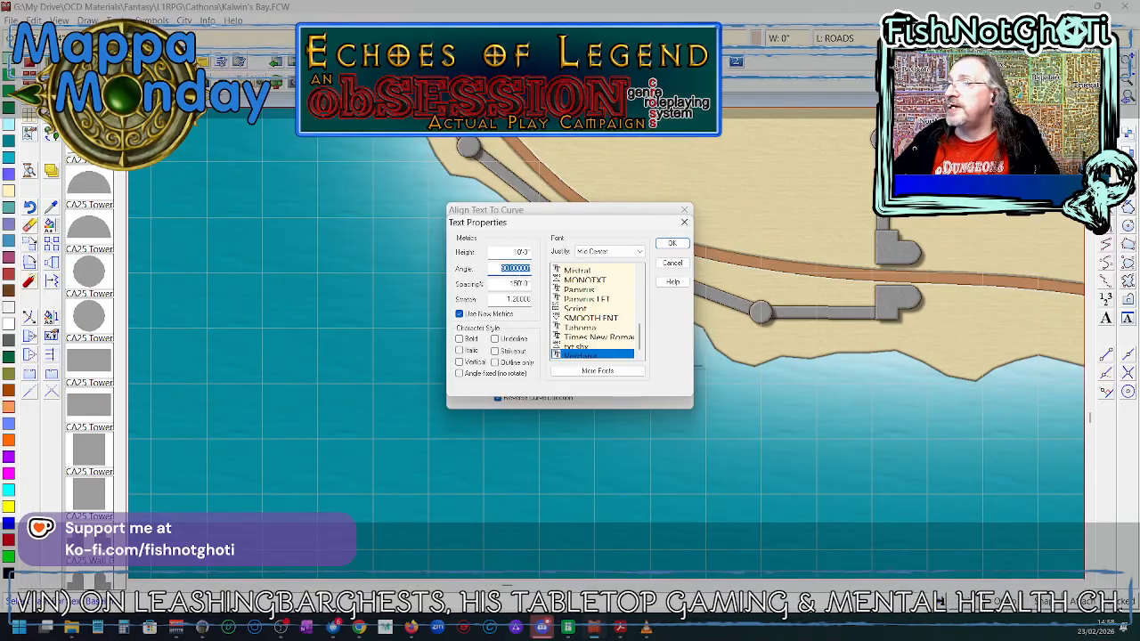
pyautogui.click(671, 247)
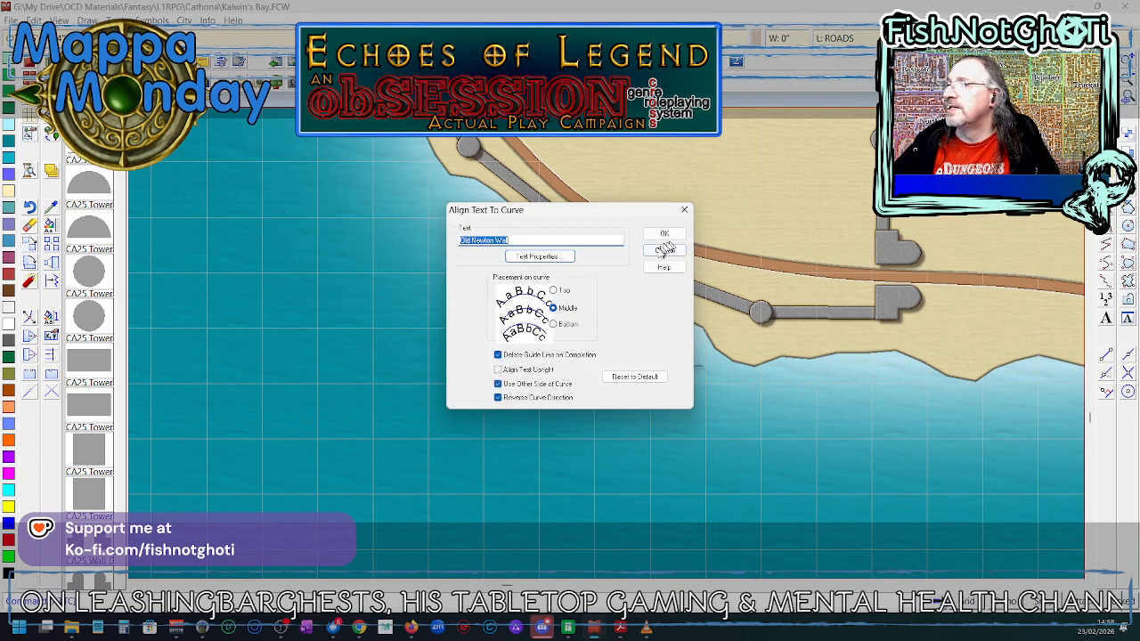
pyautogui.click(666, 234)
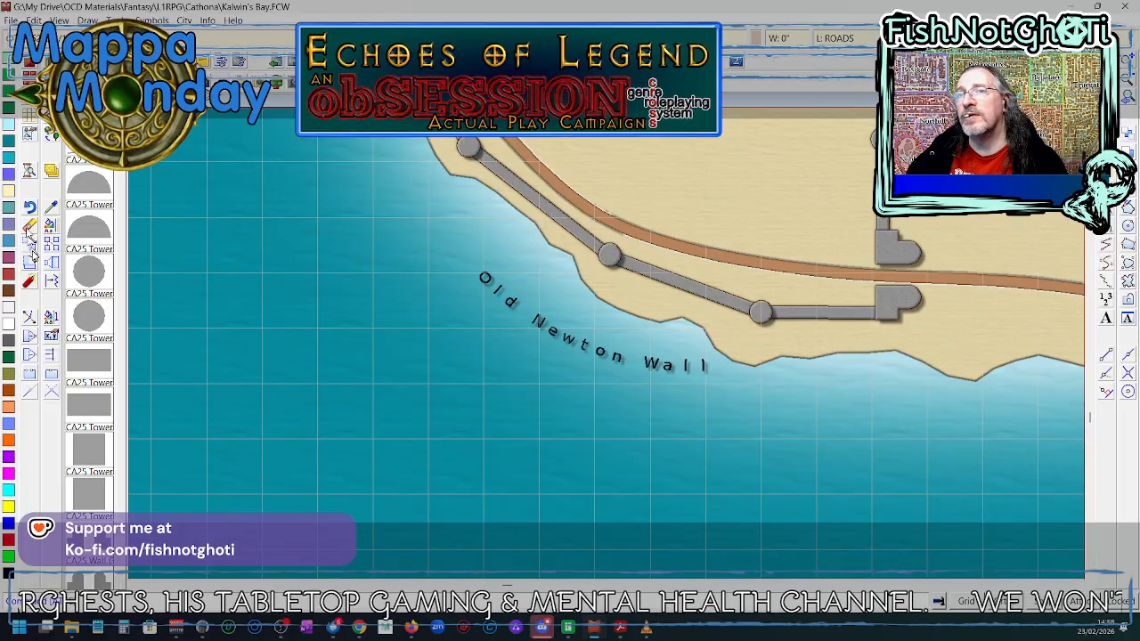
# - Move the "Old Newton Wall" label inland so it sits along the shoreline just outside the wall
pyautogui.click(583, 354)
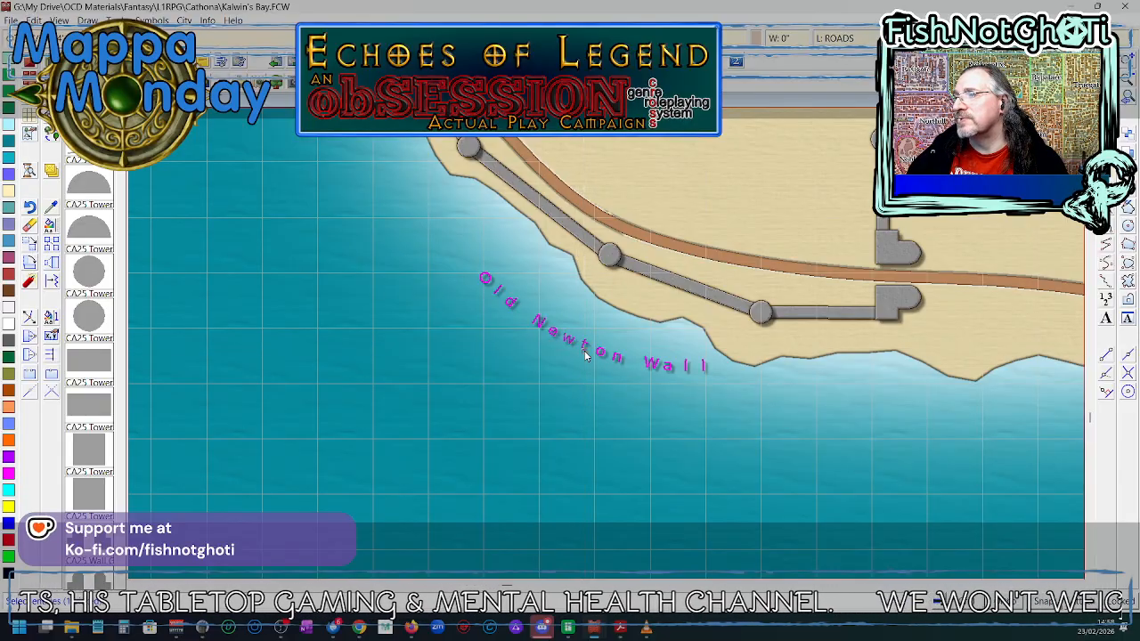
pyautogui.rightClick(585, 353)
pyautogui.click(584, 357)
pyautogui.click(585, 346)
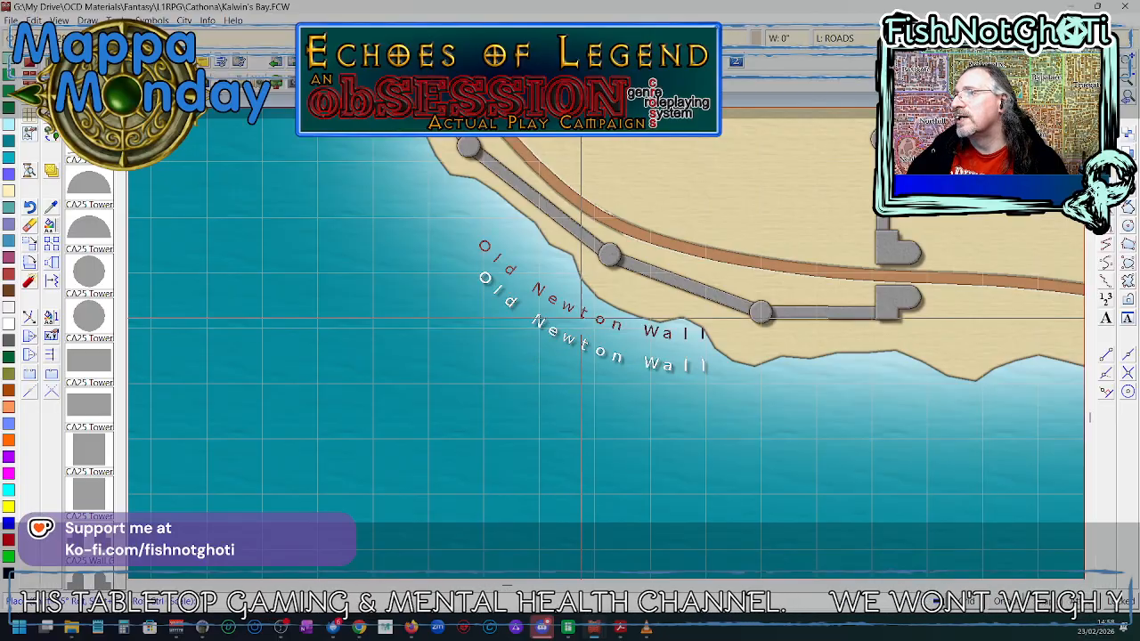
pyautogui.click(598, 291)
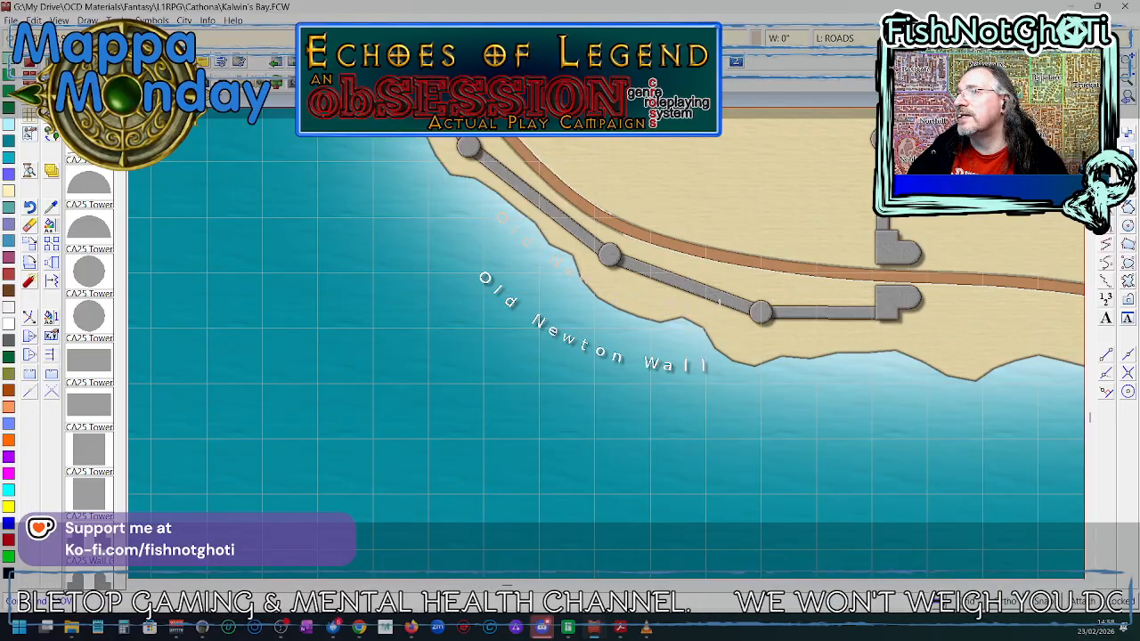
# - Rotate the "Old Newton Wall" label slightly clockwise so it follows the line of the wall
pyautogui.click(32, 264)
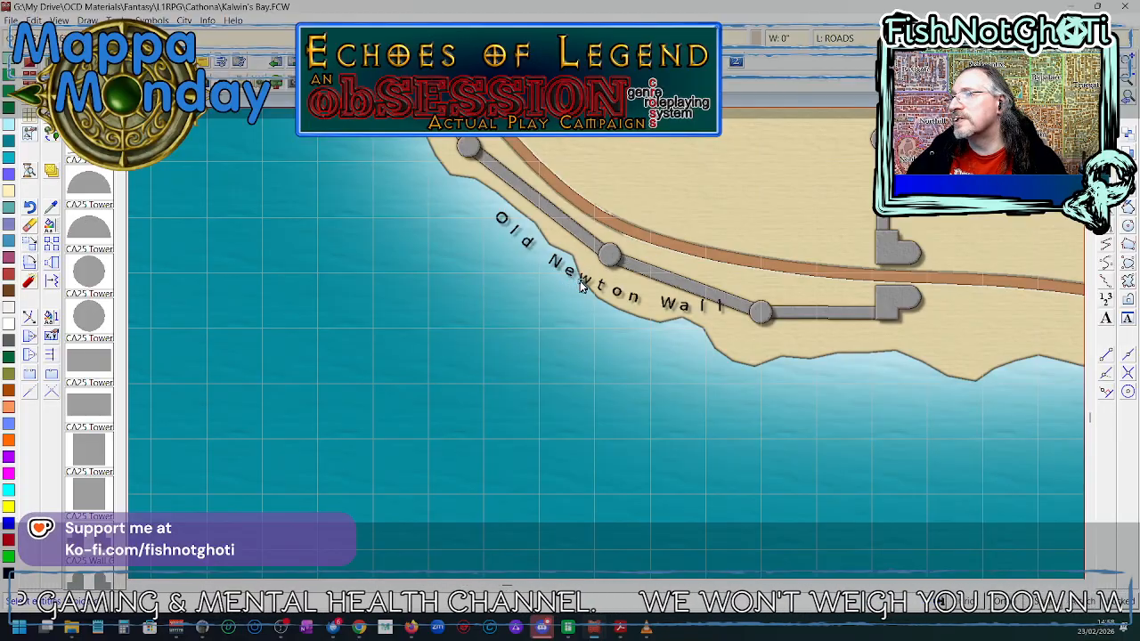
pyautogui.click(580, 283)
pyautogui.rightClick(580, 283)
pyautogui.click(562, 289)
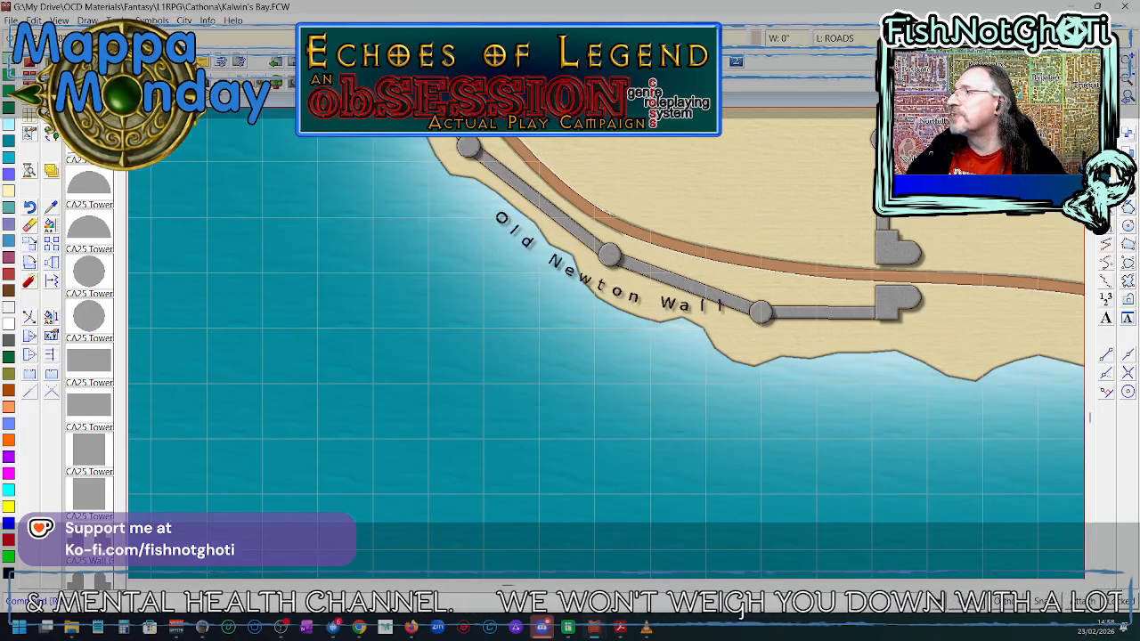
pyautogui.click(524, 249)
pyautogui.rightClick(522, 251)
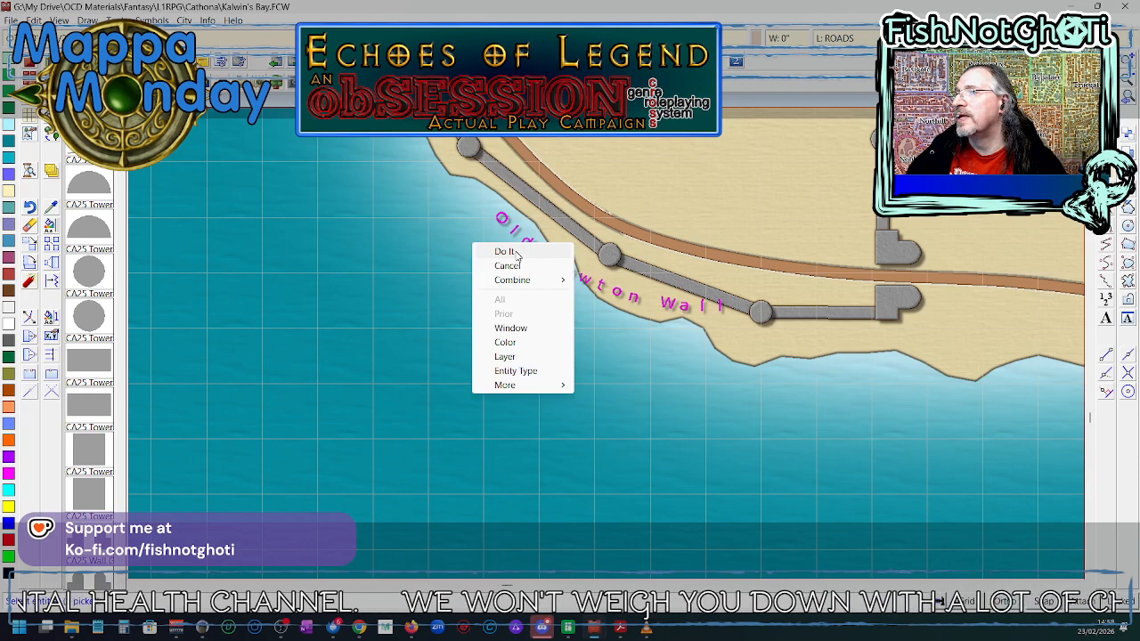
pyautogui.click(506, 253)
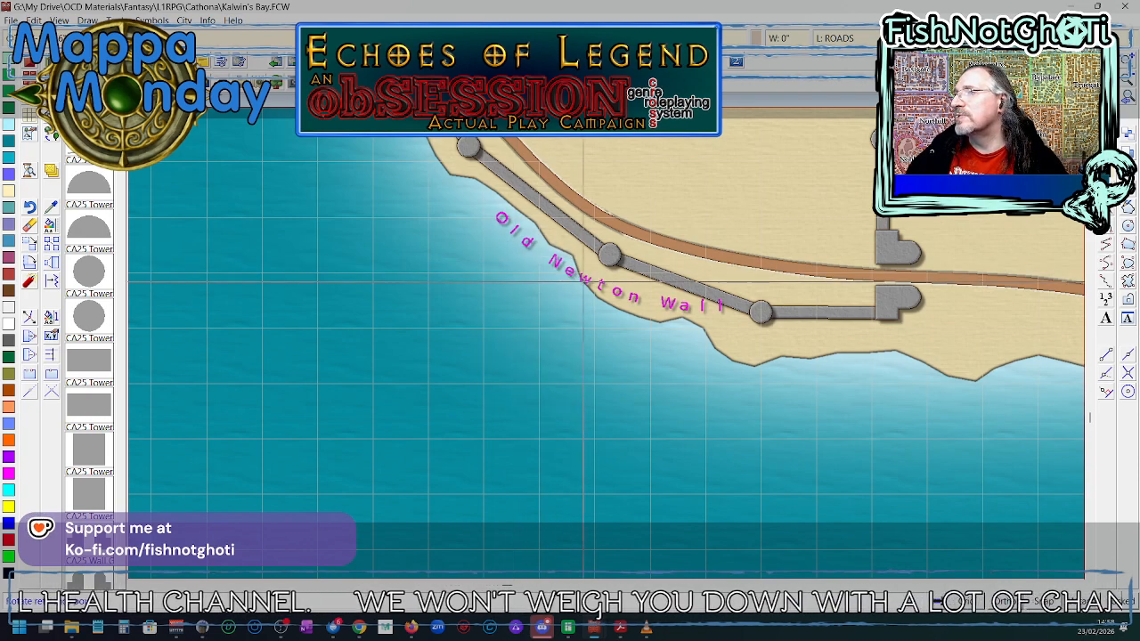
pyautogui.click(596, 287)
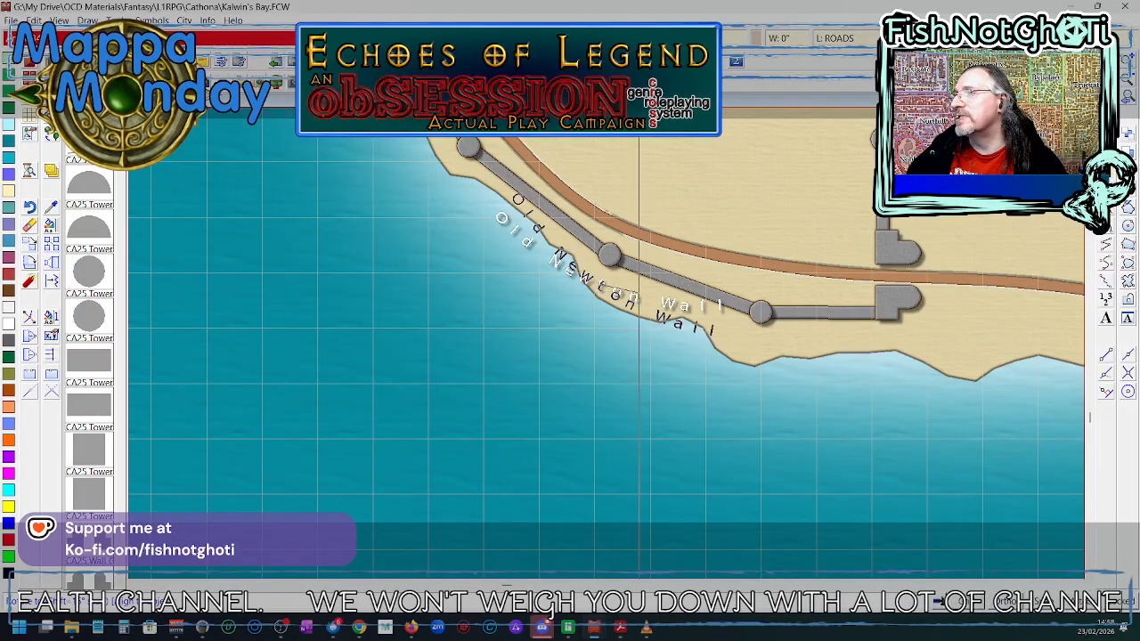
pyautogui.click(700, 301)
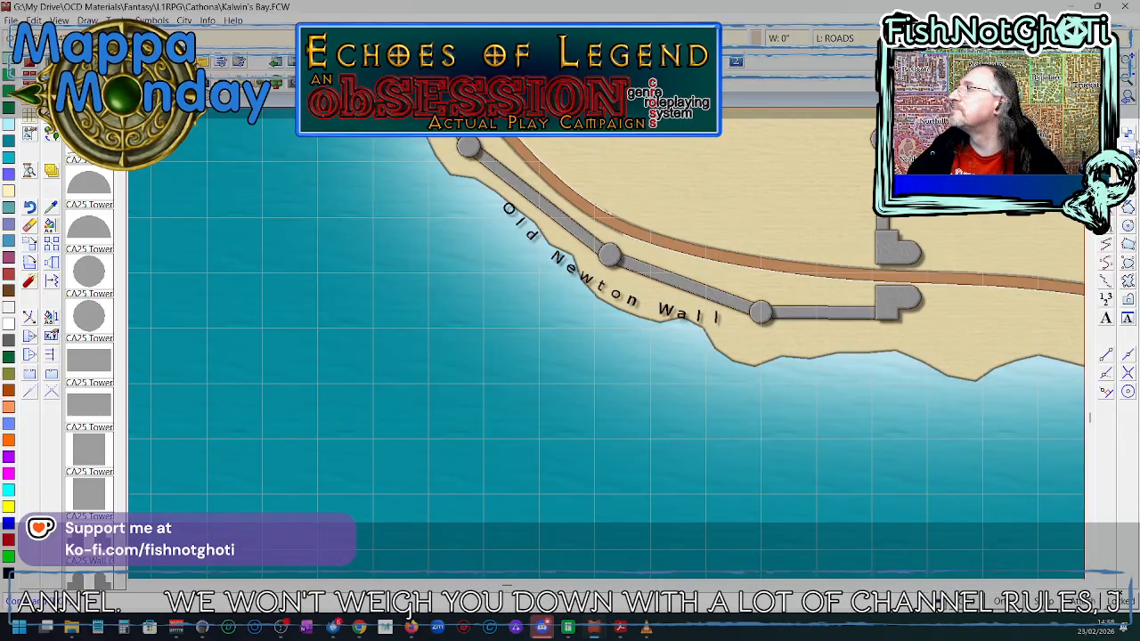
# - Choose the "Road, Paved Polygon" drawing tool for the coast near the map's eastern edge
pyautogui.click(1129, 80)
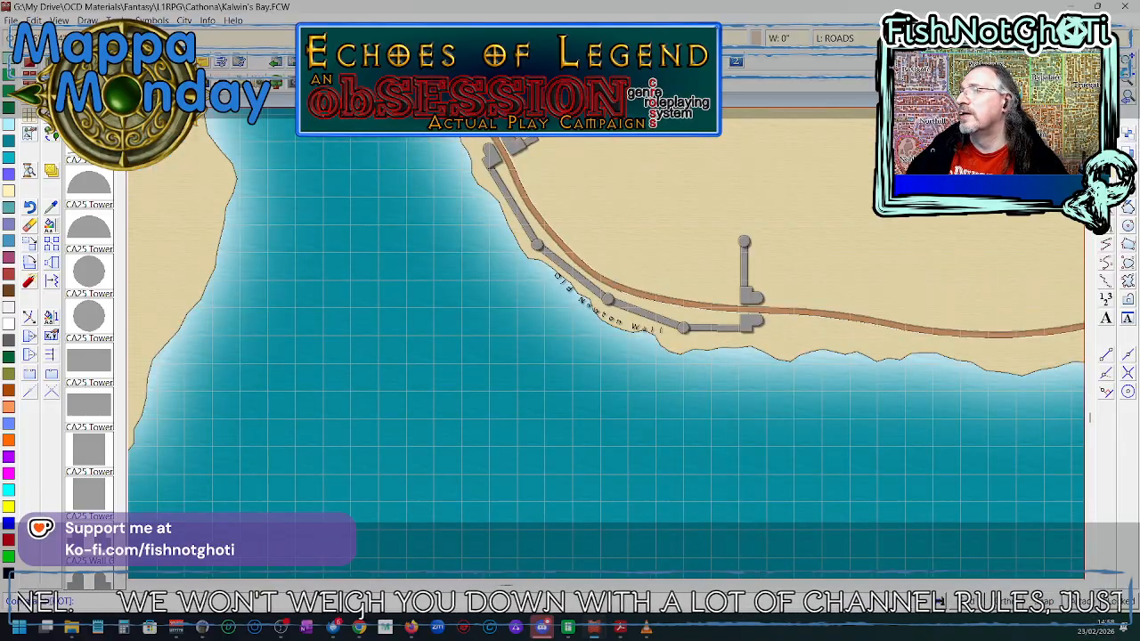
pyautogui.click(1129, 80)
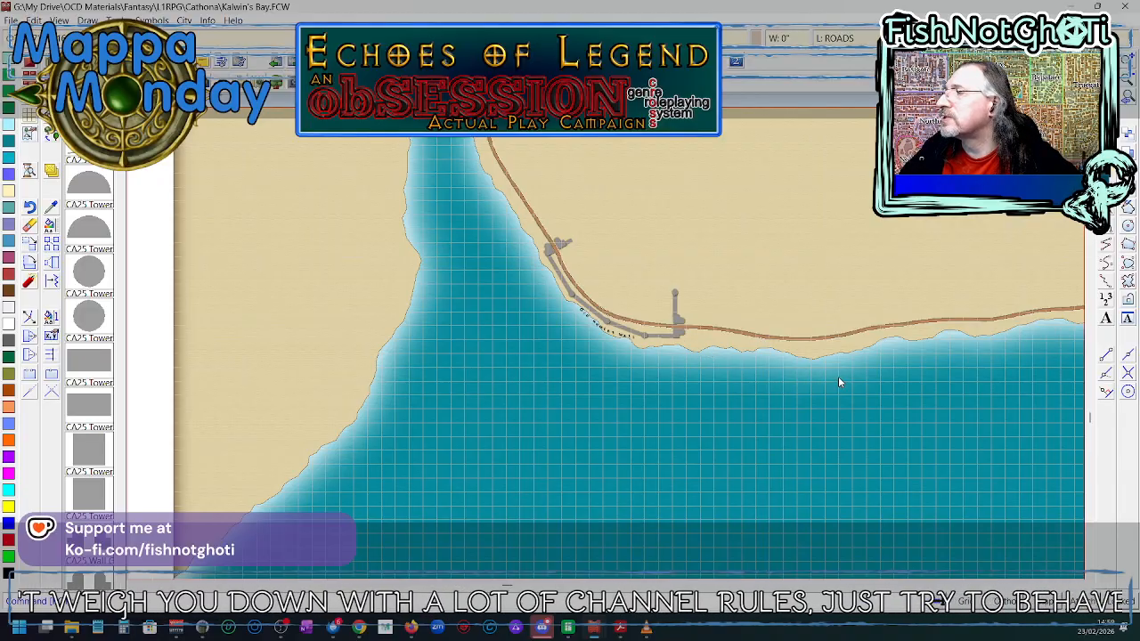
pyautogui.scroll(1, 837, 377)
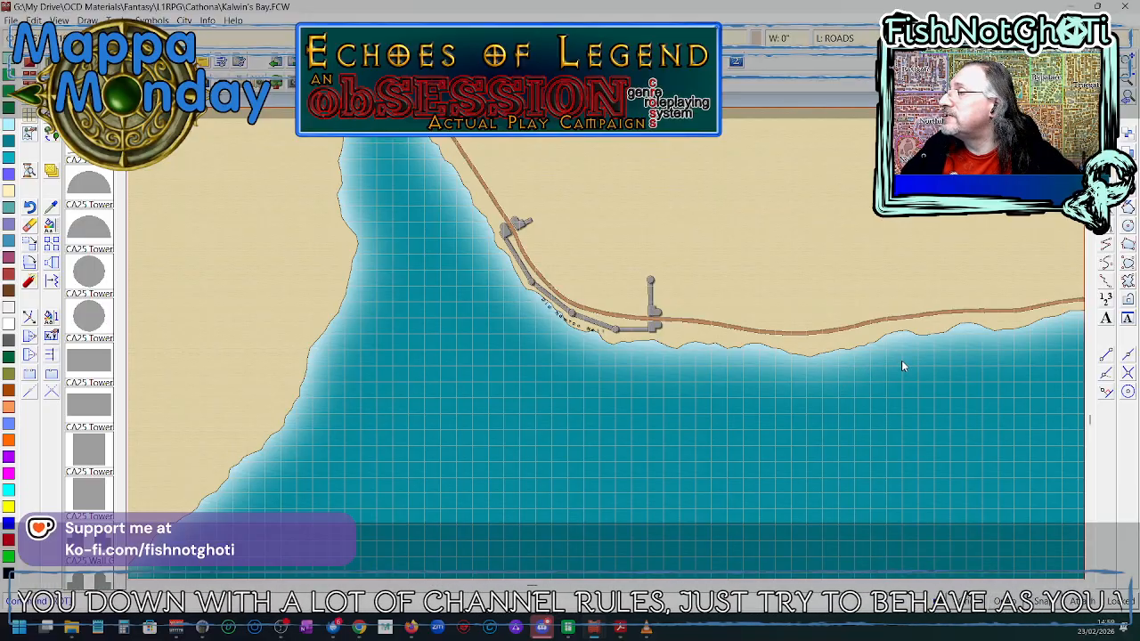
pyautogui.moveTo(717, 374); pyautogui.dragTo(523, 350)
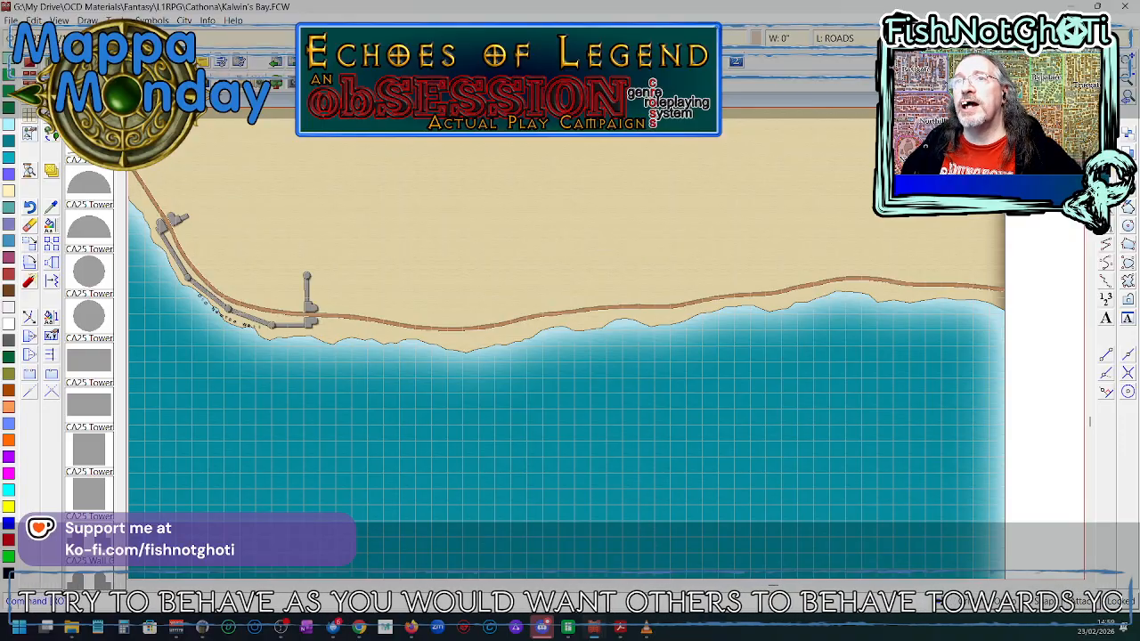
pyautogui.rightClick(52, 95)
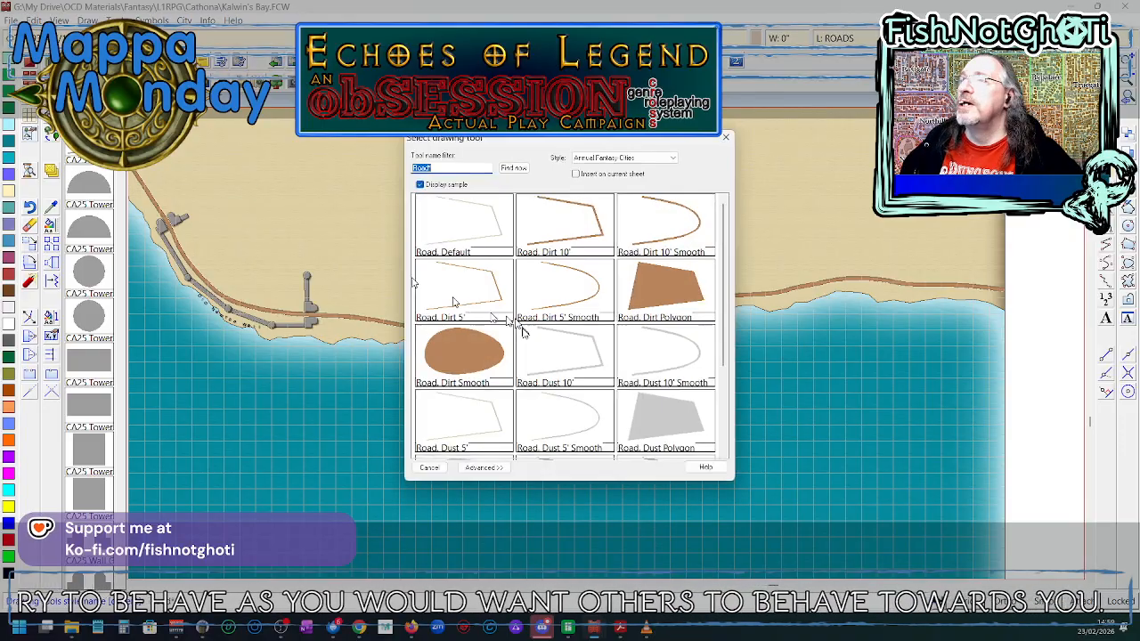
pyautogui.scroll(-2, 608, 318)
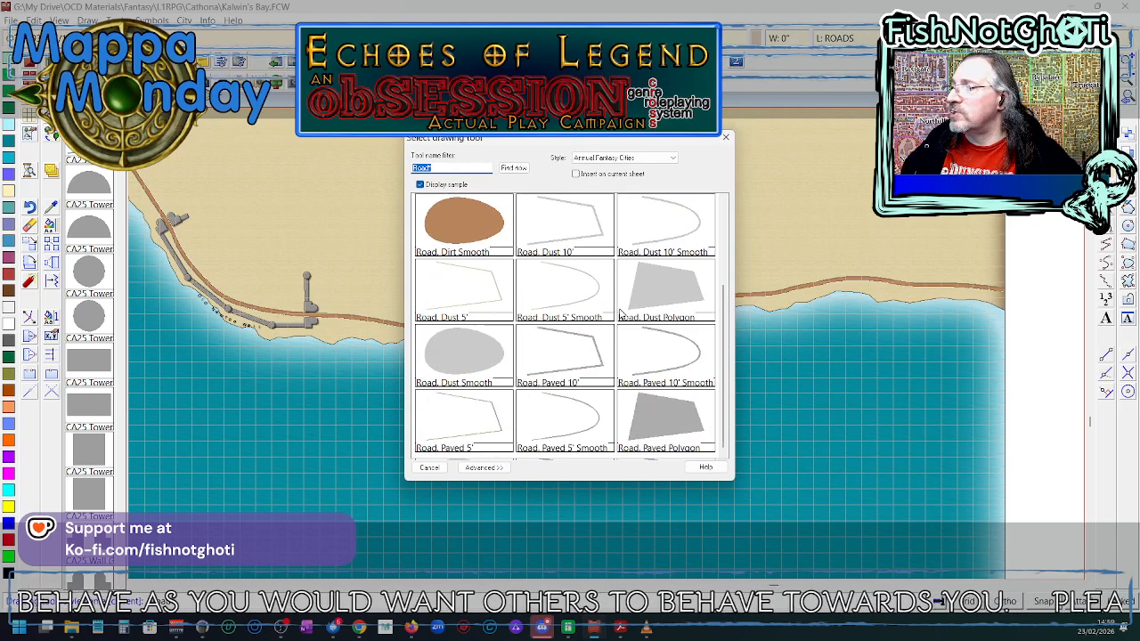
pyautogui.scroll(2, 621, 314)
pyautogui.scroll(-2, 621, 314)
pyautogui.scroll(2, 621, 313)
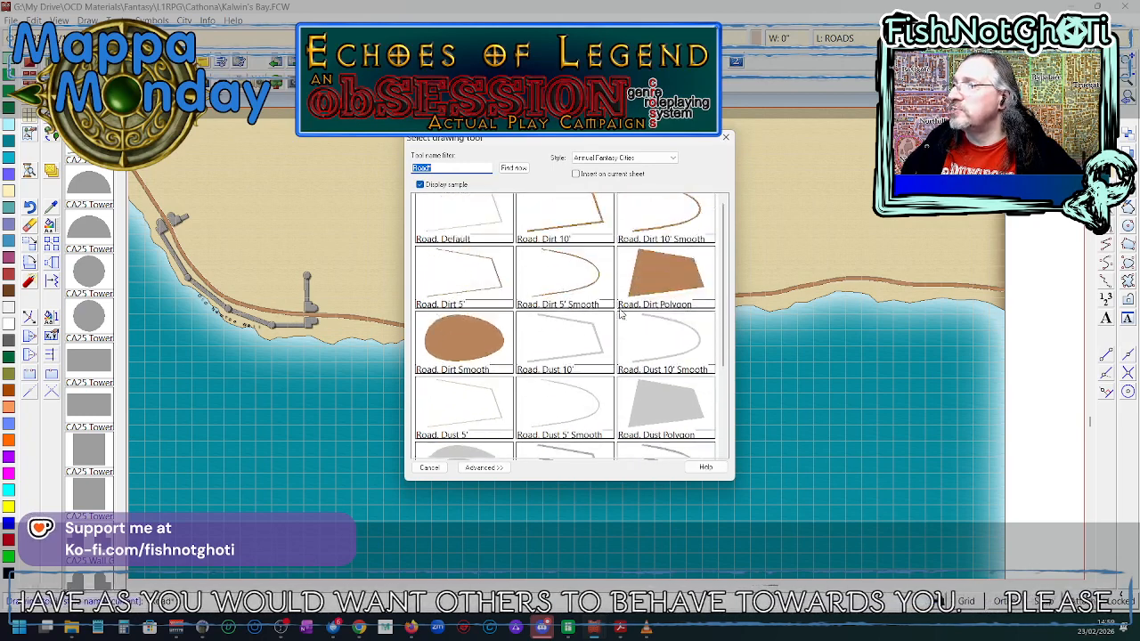
pyautogui.scroll(-2, 621, 313)
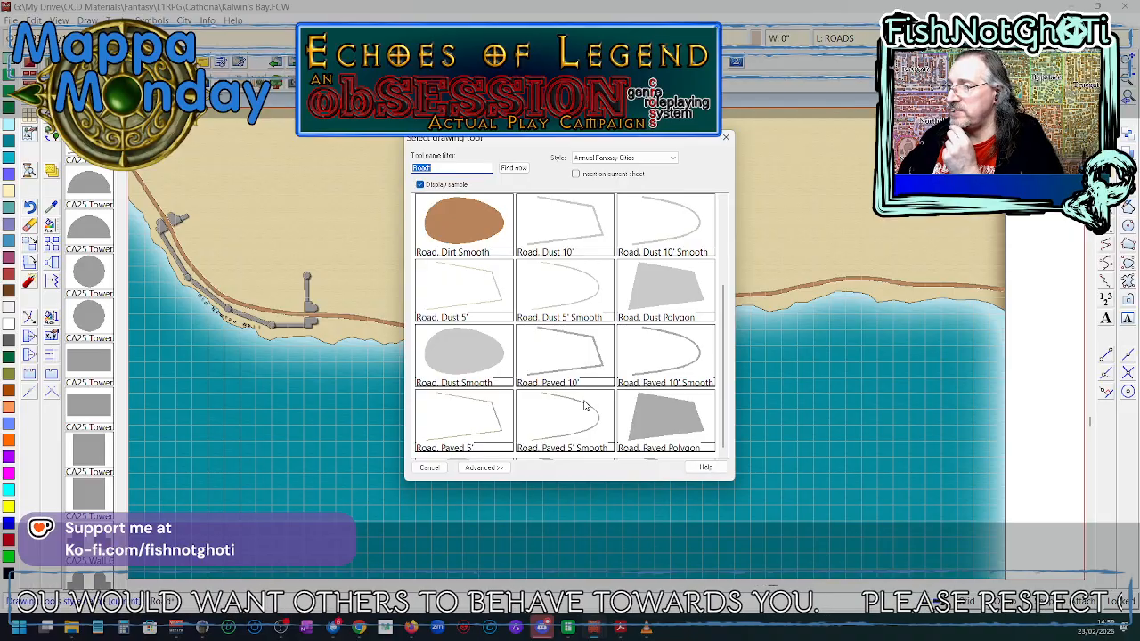
pyautogui.doubleClick(685, 434)
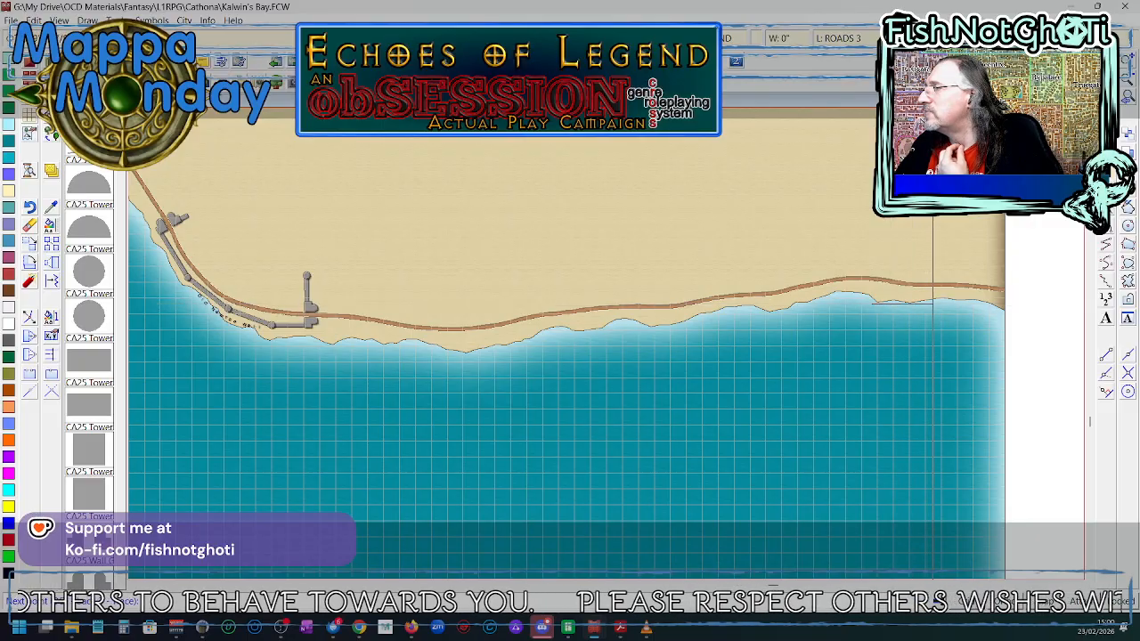
# - Draw a long, narrow rectangular paved area on the shoreline south of the road near the map's eastern edge
pyautogui.click(933, 304)
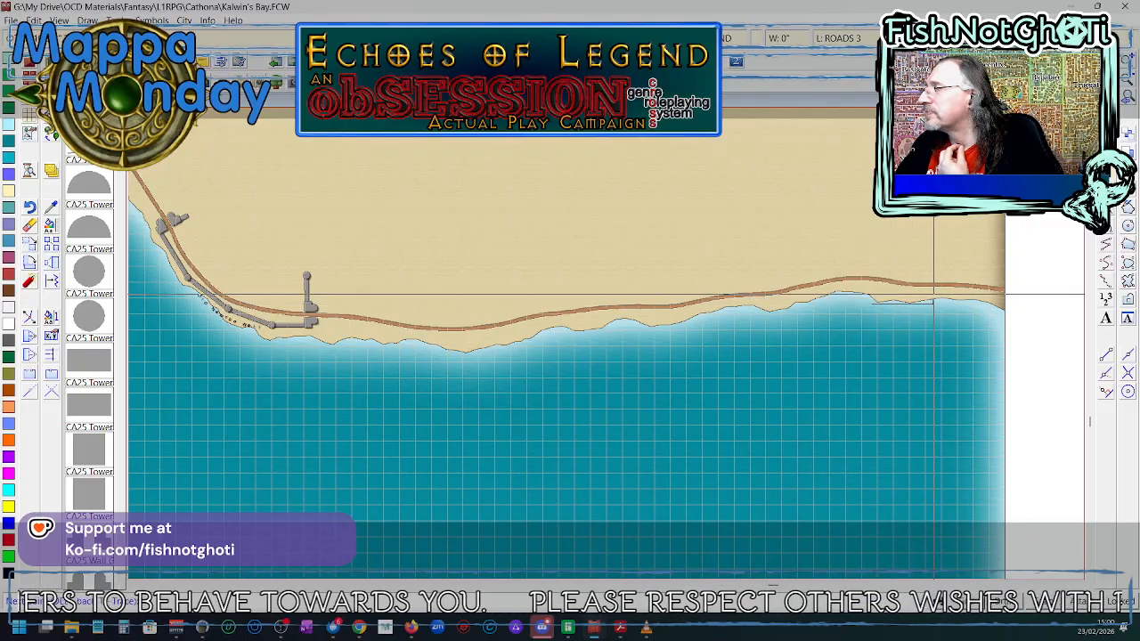
pyautogui.click(933, 295)
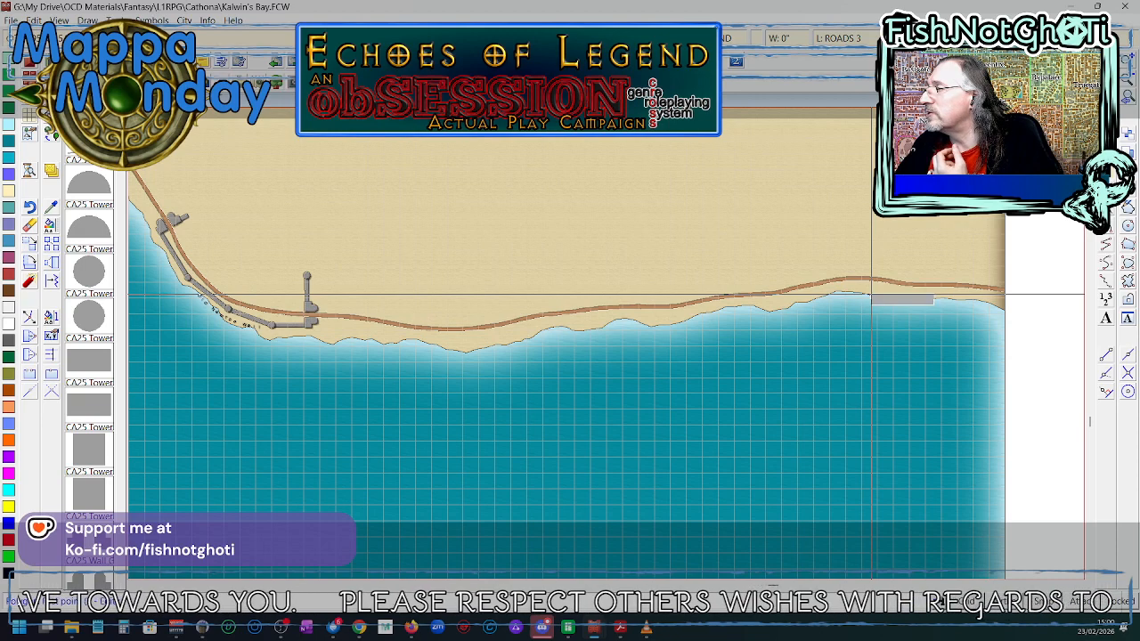
pyautogui.click(872, 294)
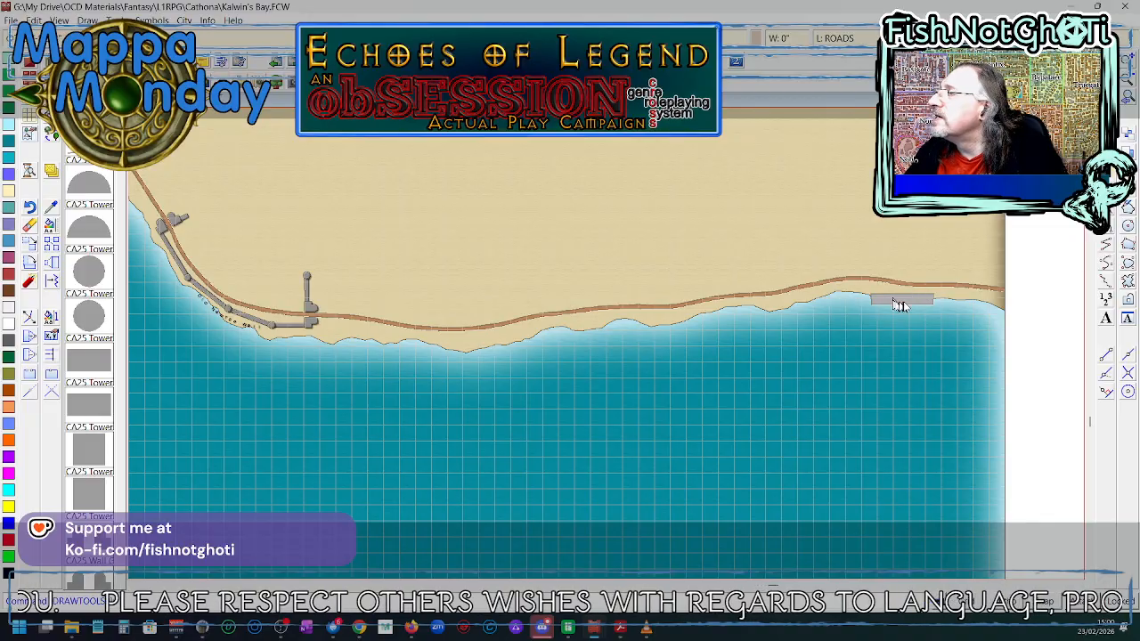
pyautogui.scroll(3, 931, 308)
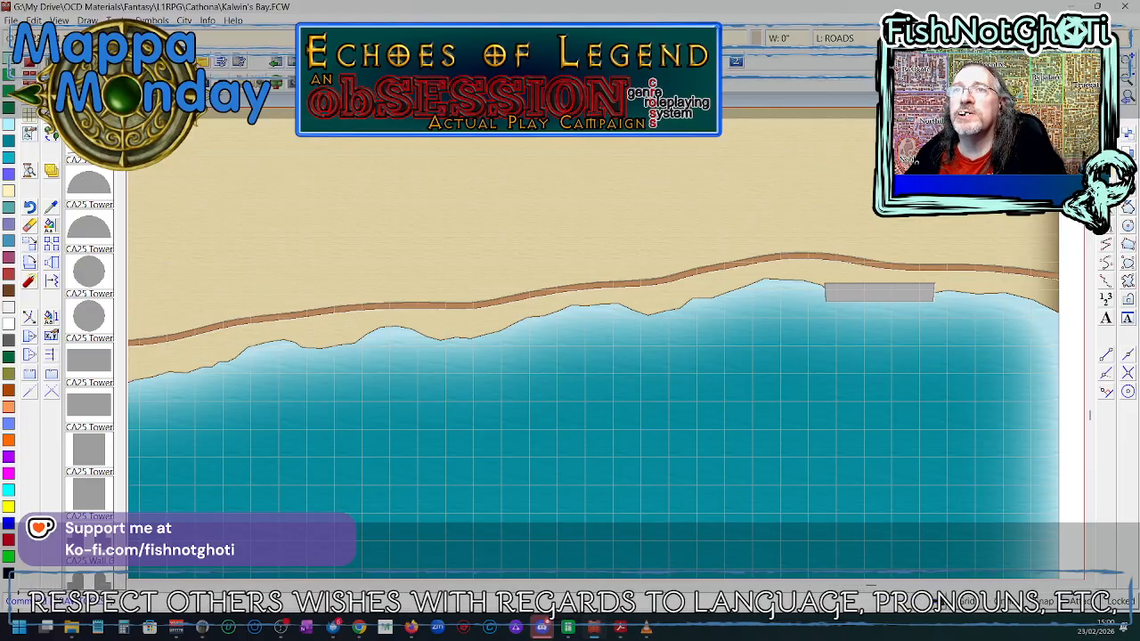
# - Draw a short paved strip along the shoreline west of the rectangular paved area using the "Road, Paved 10'" drawing tool
pyautogui.rightClick(48, 62)
pyautogui.scroll(-2, 631, 372)
pyautogui.scroll(-1, 632, 371)
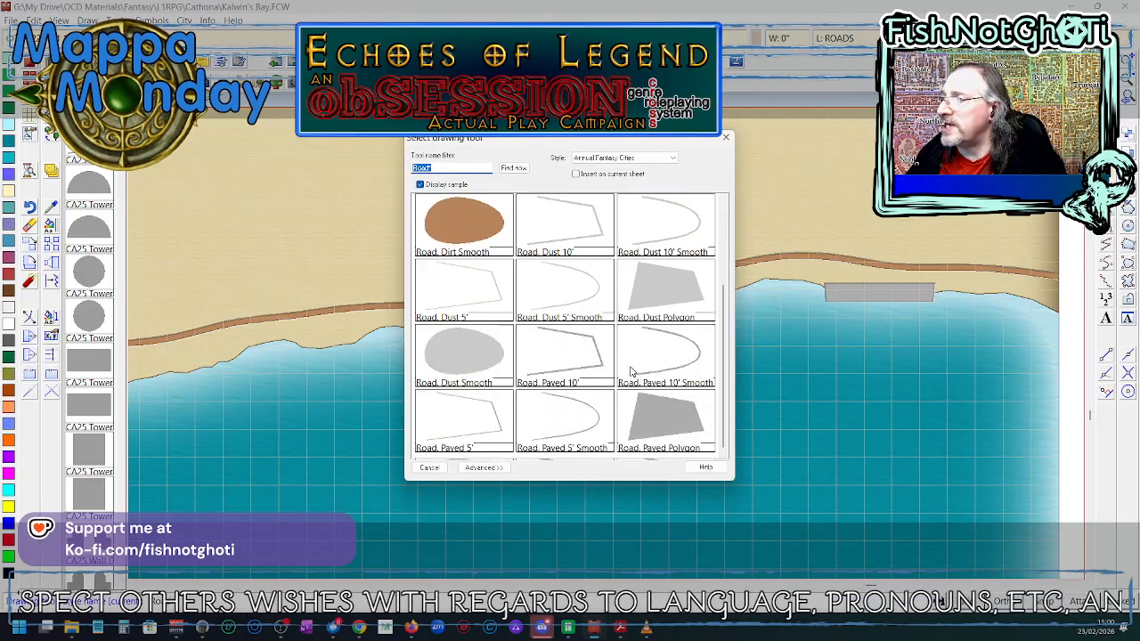
pyautogui.doubleClick(564, 372)
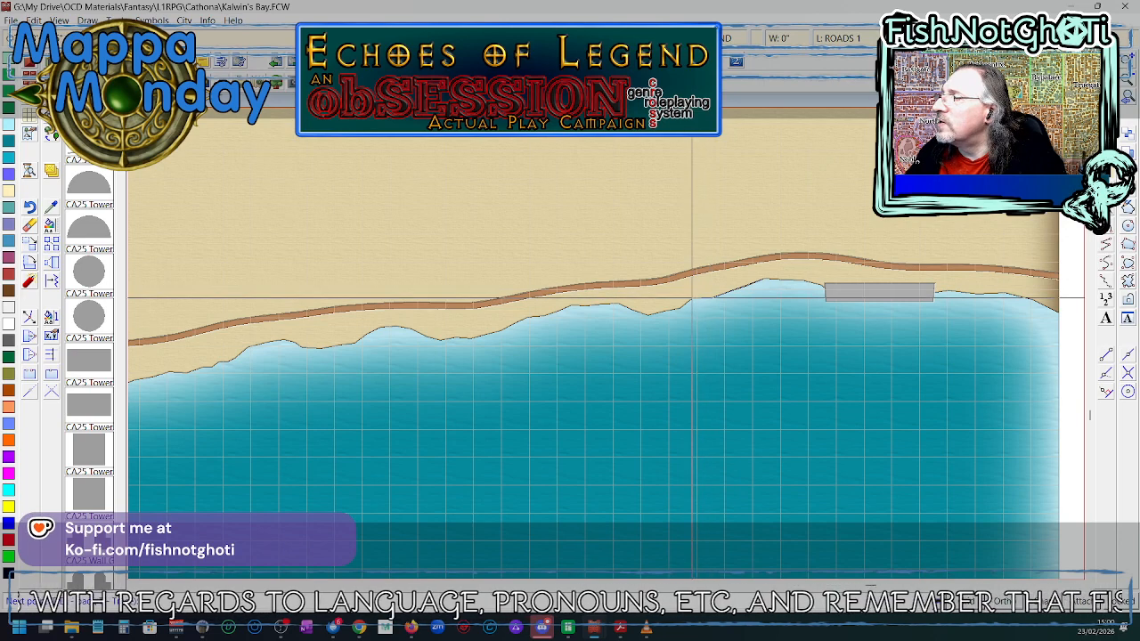
pyautogui.click(692, 298)
pyautogui.rightClick(692, 297)
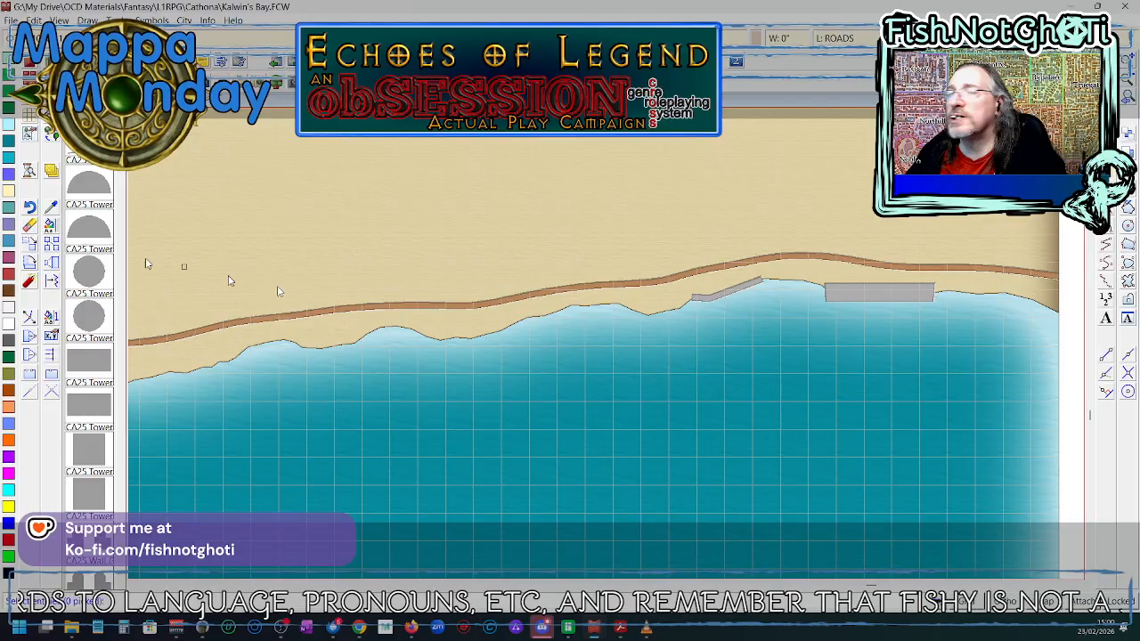
# - Erase the rectangular paved area on the shoreline near the map's eastern edge
pyautogui.click(852, 303)
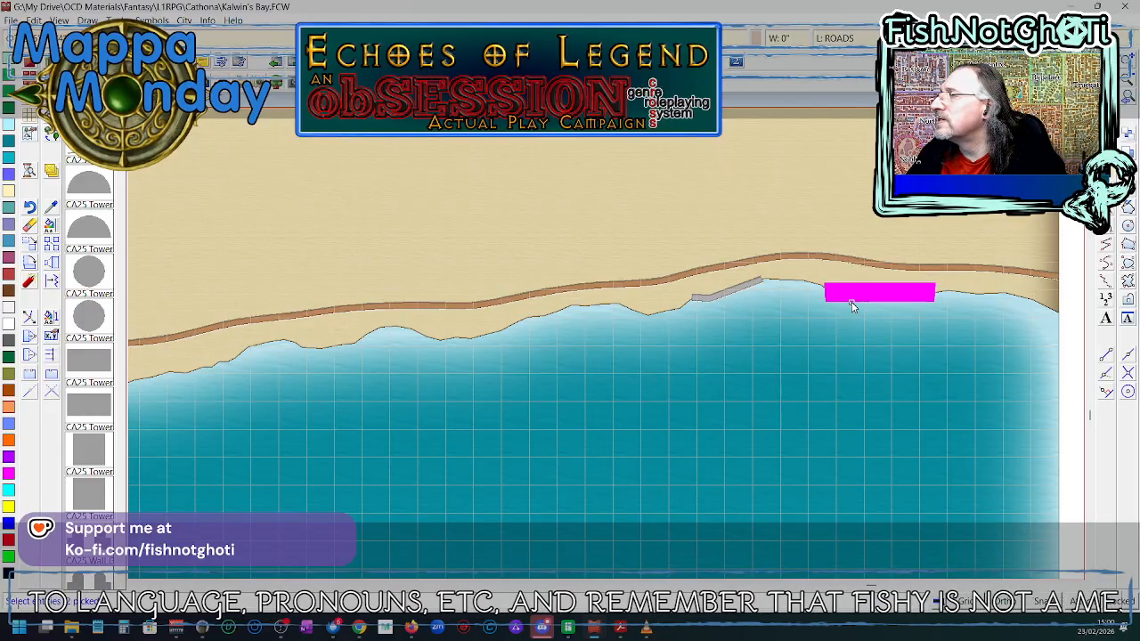
pyautogui.rightClick(851, 303)
pyautogui.click(852, 307)
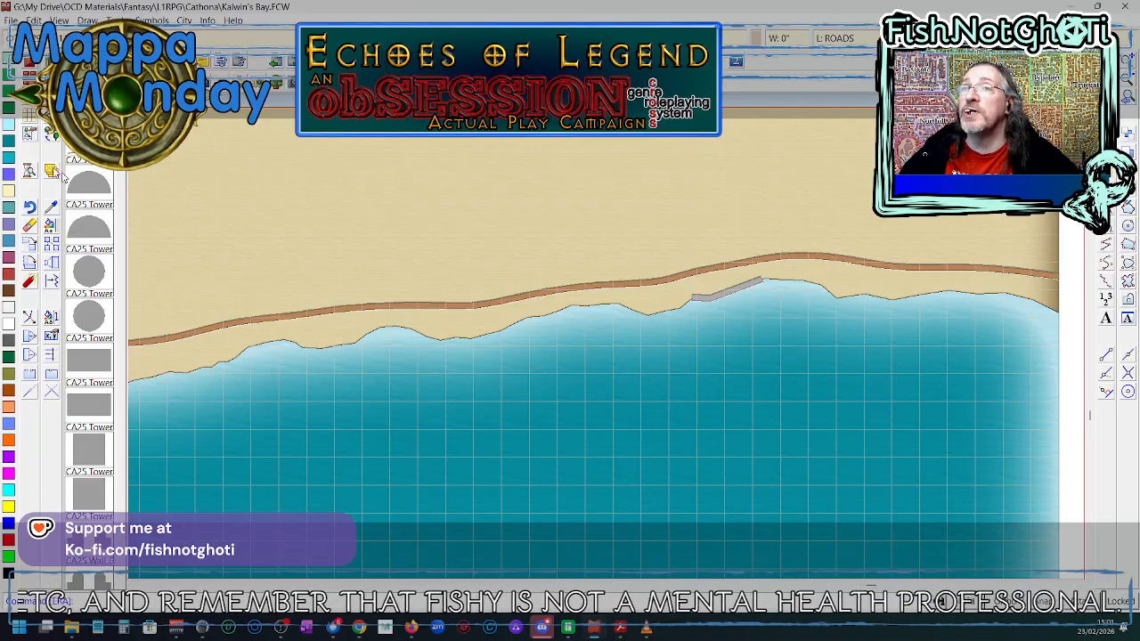
# - Create a new custom drawing tool named "Road, Paved 20'" based on "Road, Paved 10'"
pyautogui.click(50, 136)
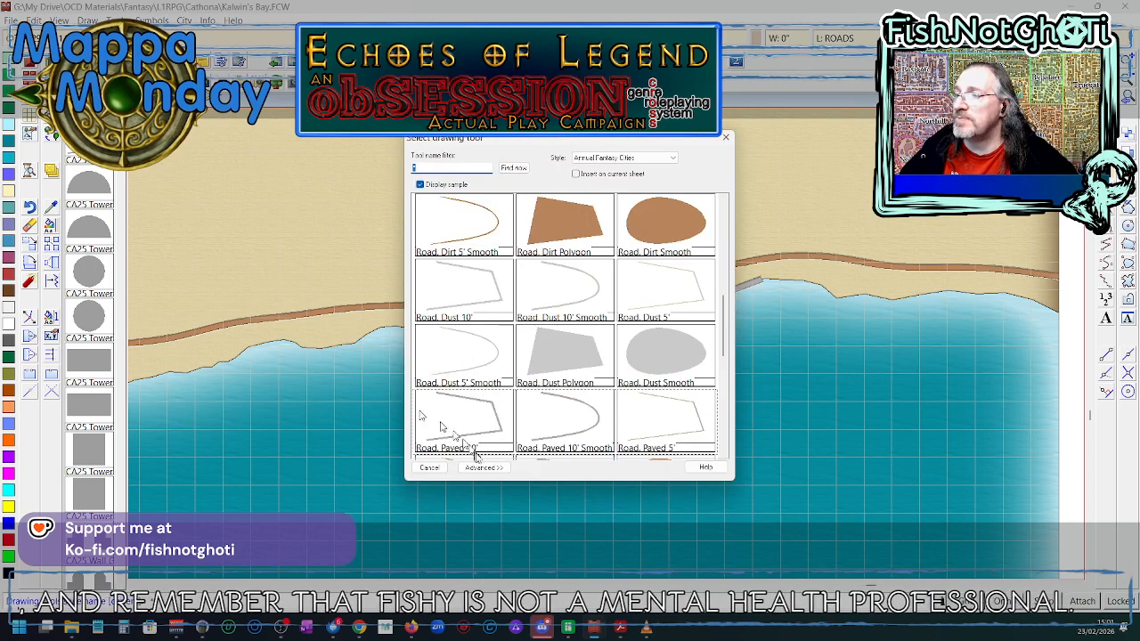
pyautogui.click(487, 470)
pyautogui.scroll(-1, 470, 368)
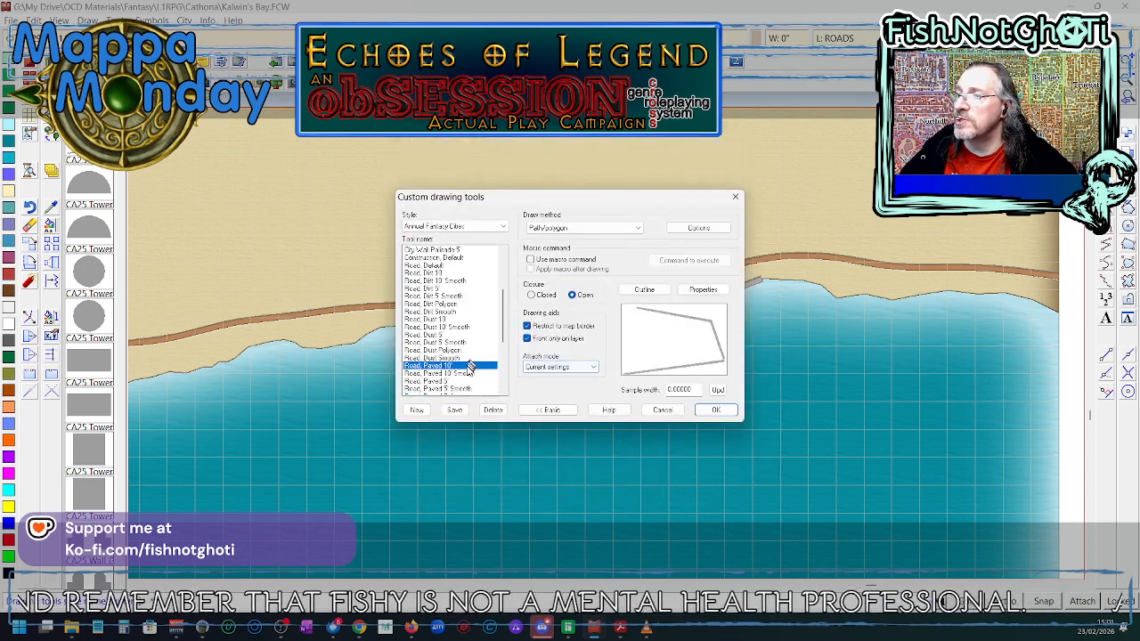
pyautogui.click(419, 410)
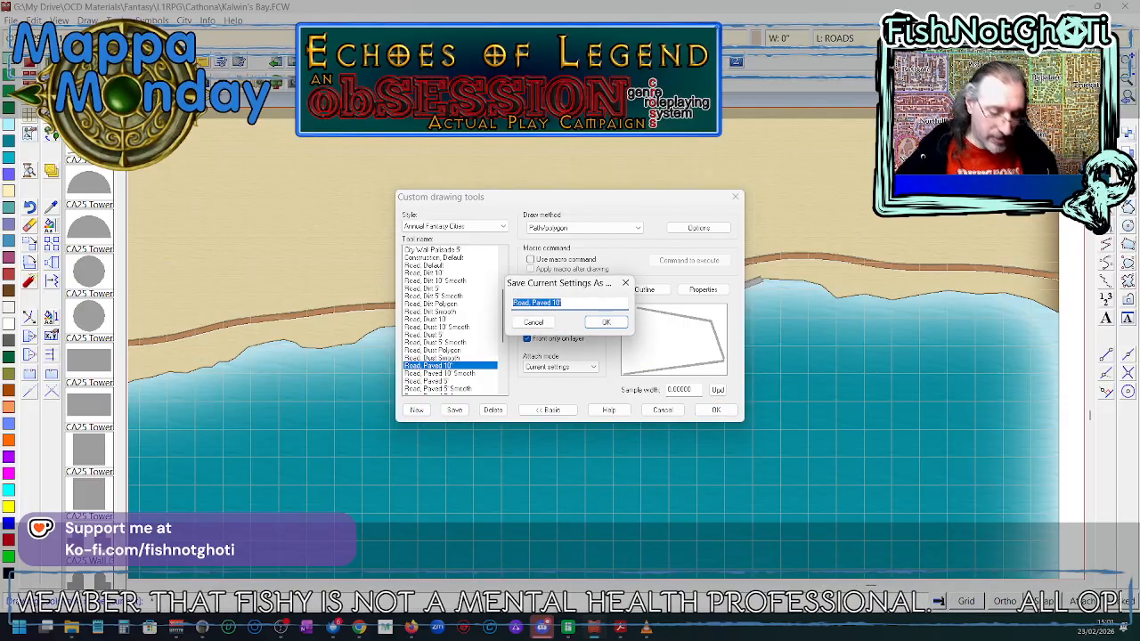
pyautogui.click(559, 303)
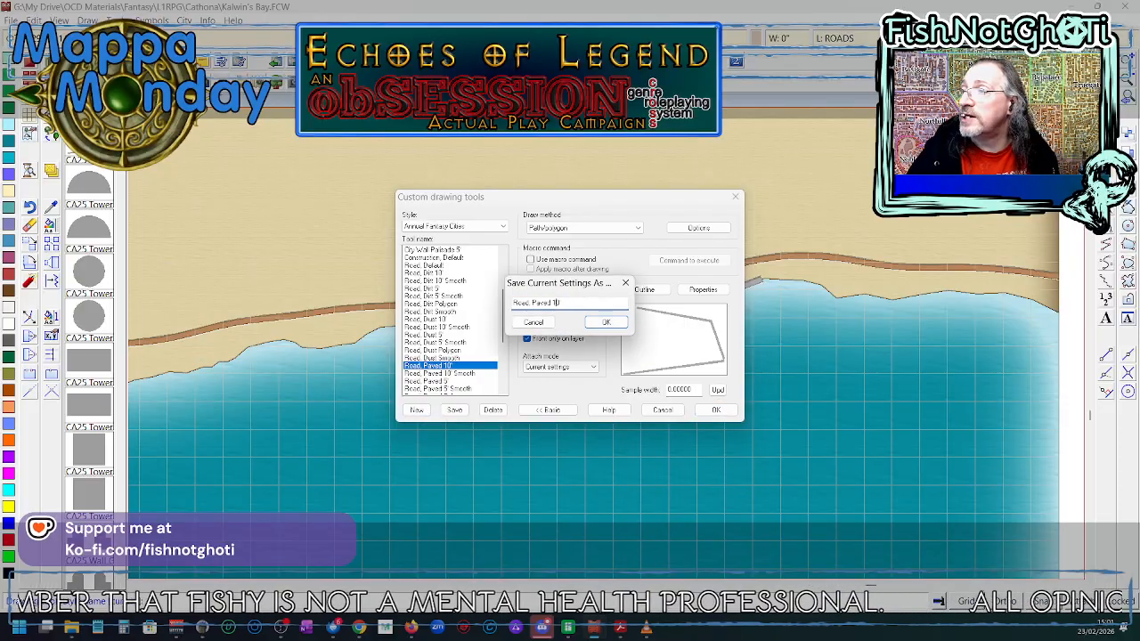
pyautogui.press('Return')
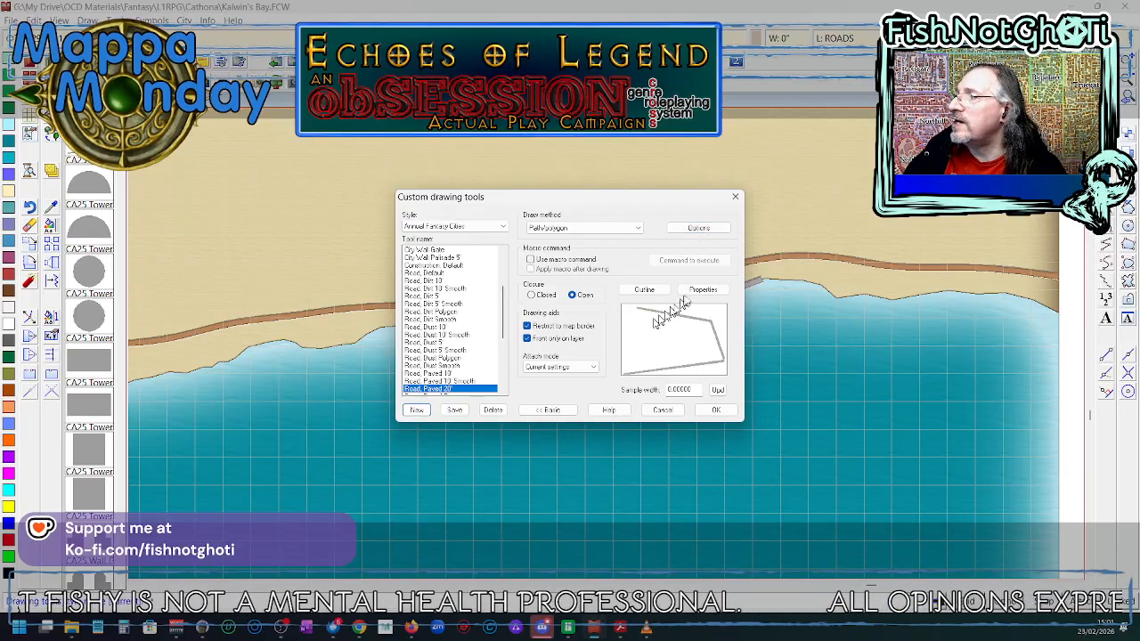
# - Set the fixed width of the "Road, Paved 20'" tool's main entity to 20
pyautogui.click(694, 289)
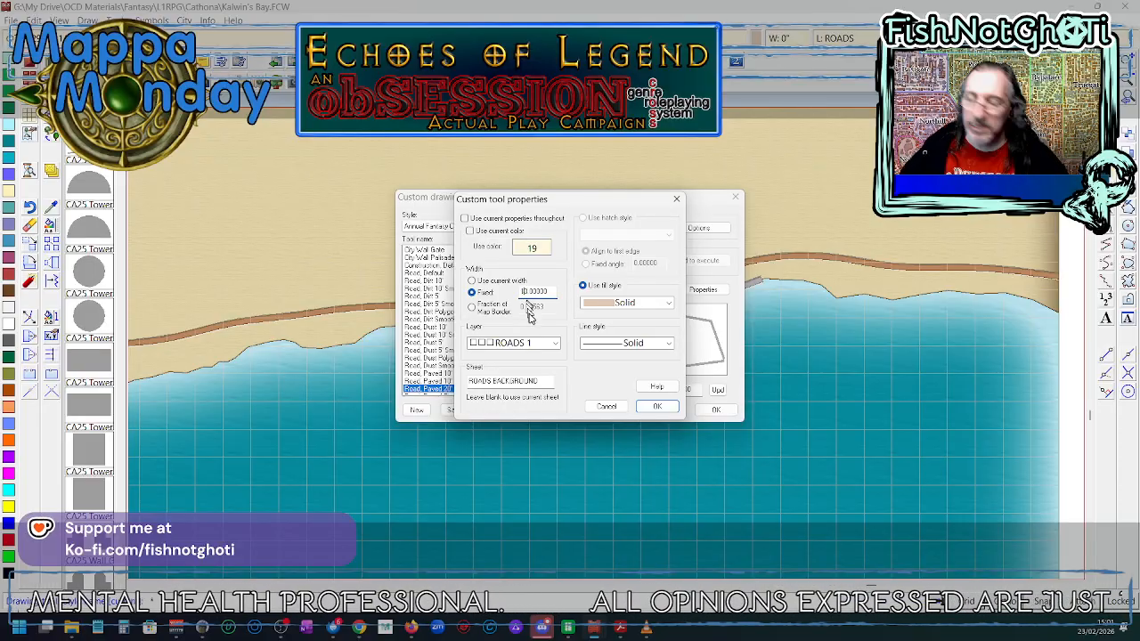
pyautogui.press('BackSpace')
pyautogui.write('2')
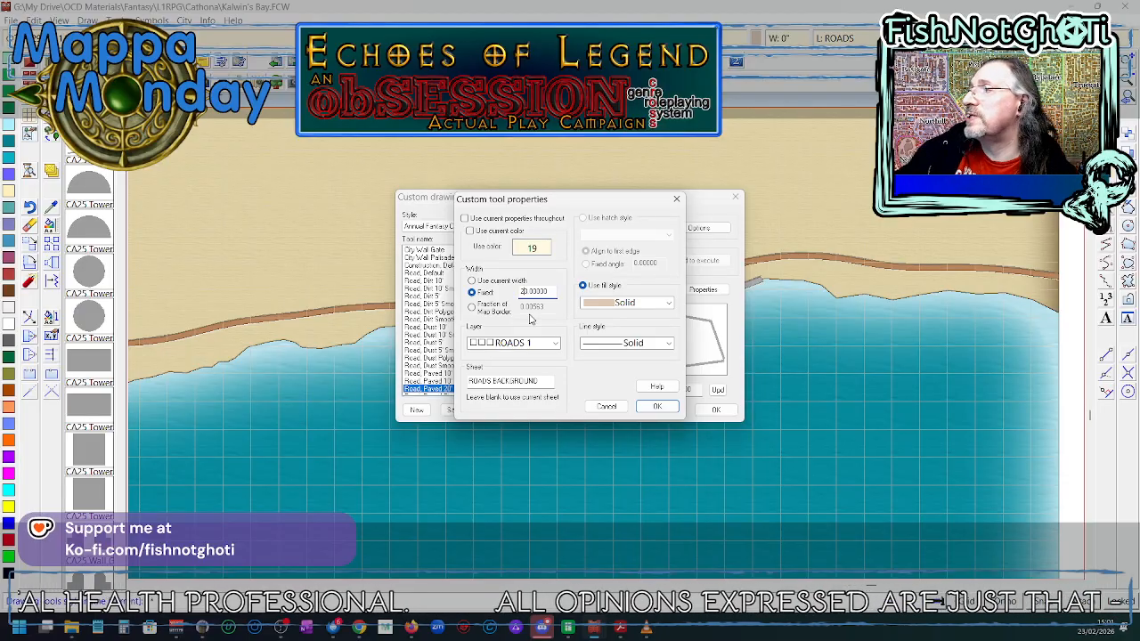
pyautogui.click(658, 407)
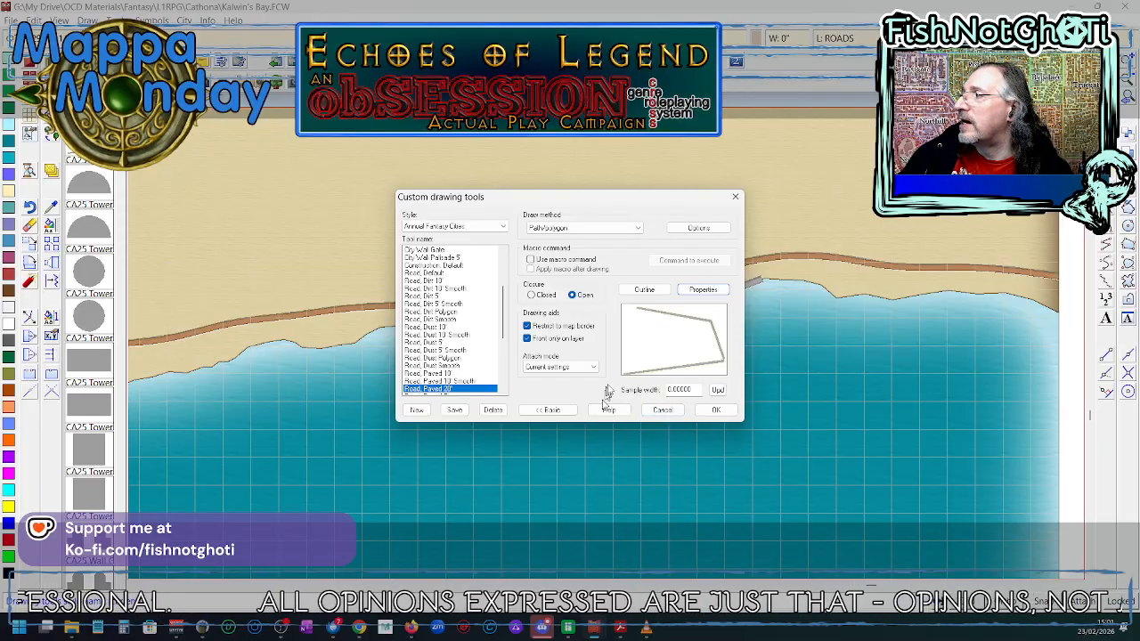
# - Set the fixed width of the "Road, Paved 20'" tool's extra outline entity to 20 and save the tool
pyautogui.click(644, 290)
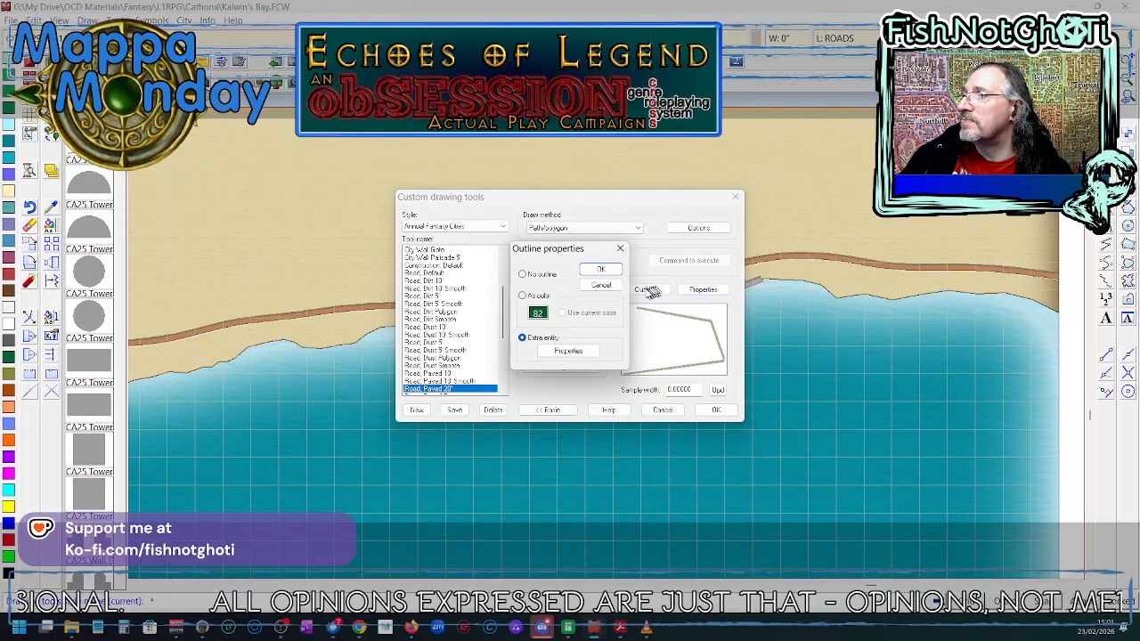
pyautogui.click(588, 350)
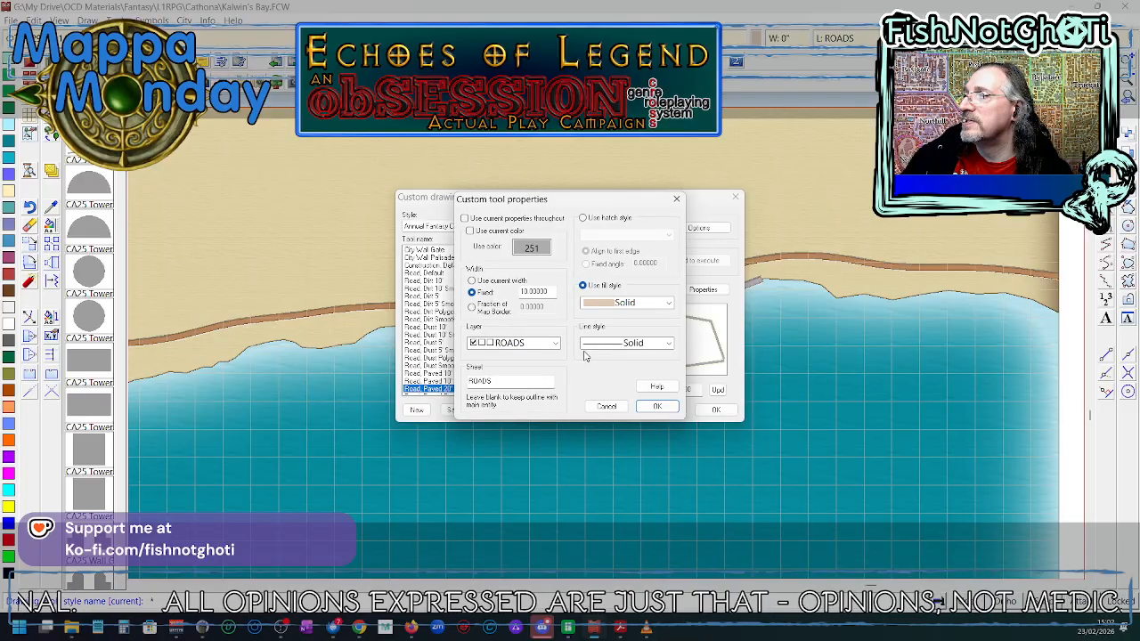
pyautogui.click(524, 292)
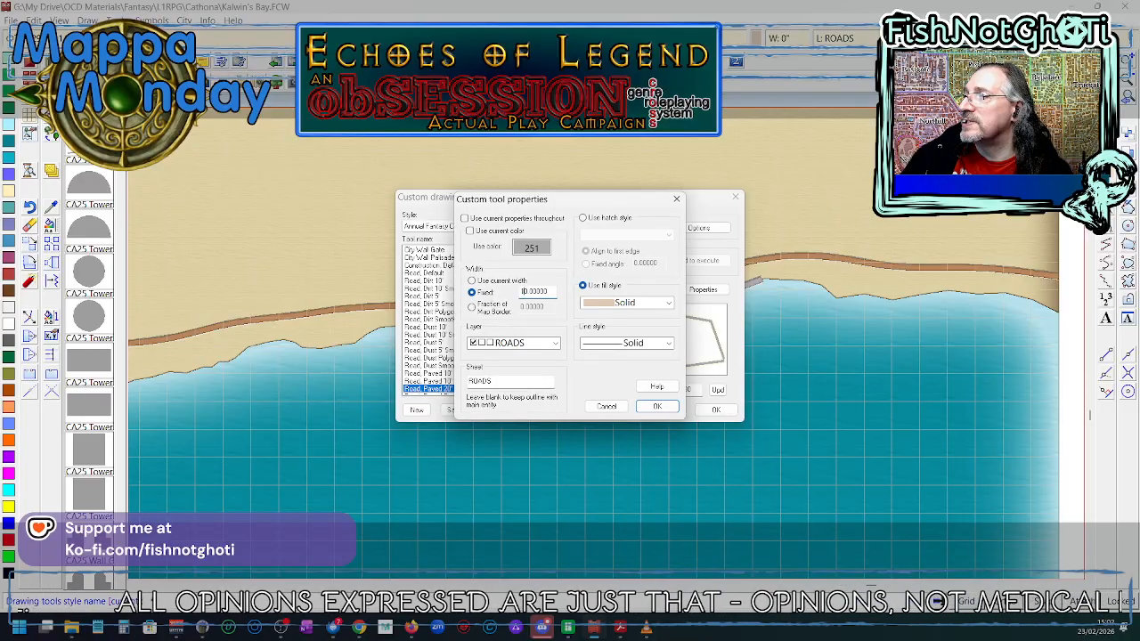
pyautogui.press('BackSpace')
pyautogui.write('2')
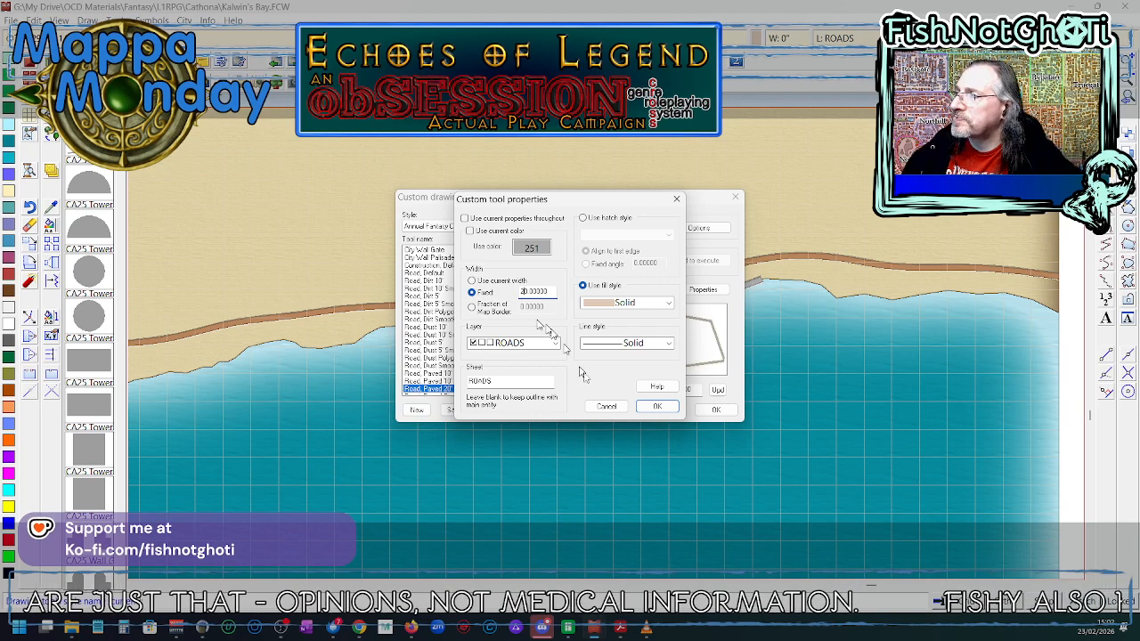
pyautogui.click(659, 407)
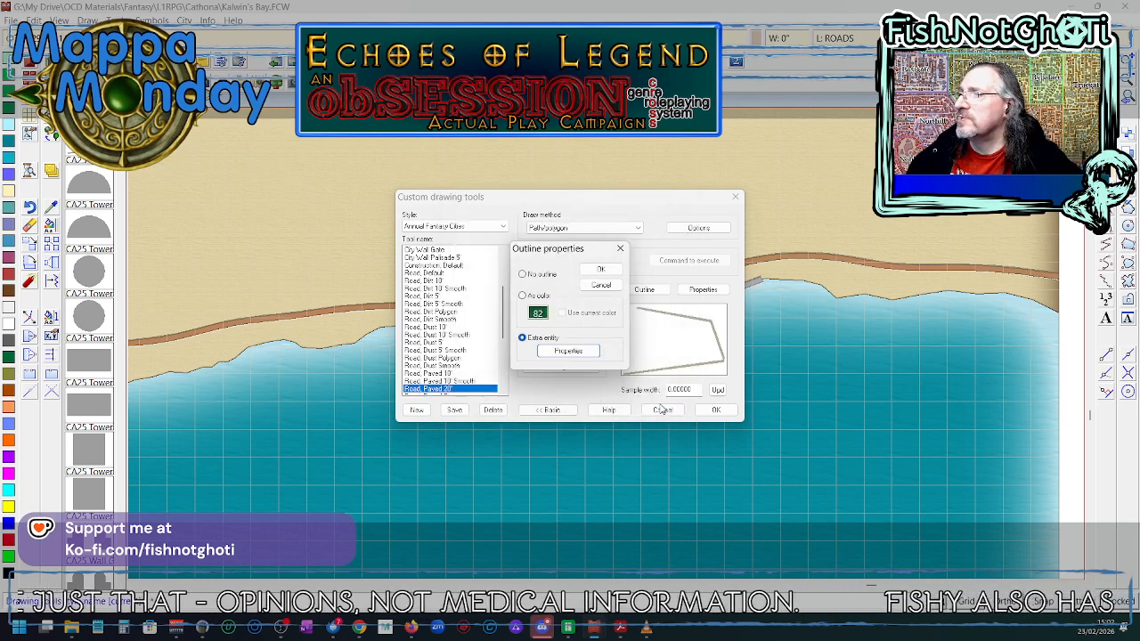
pyautogui.click(601, 272)
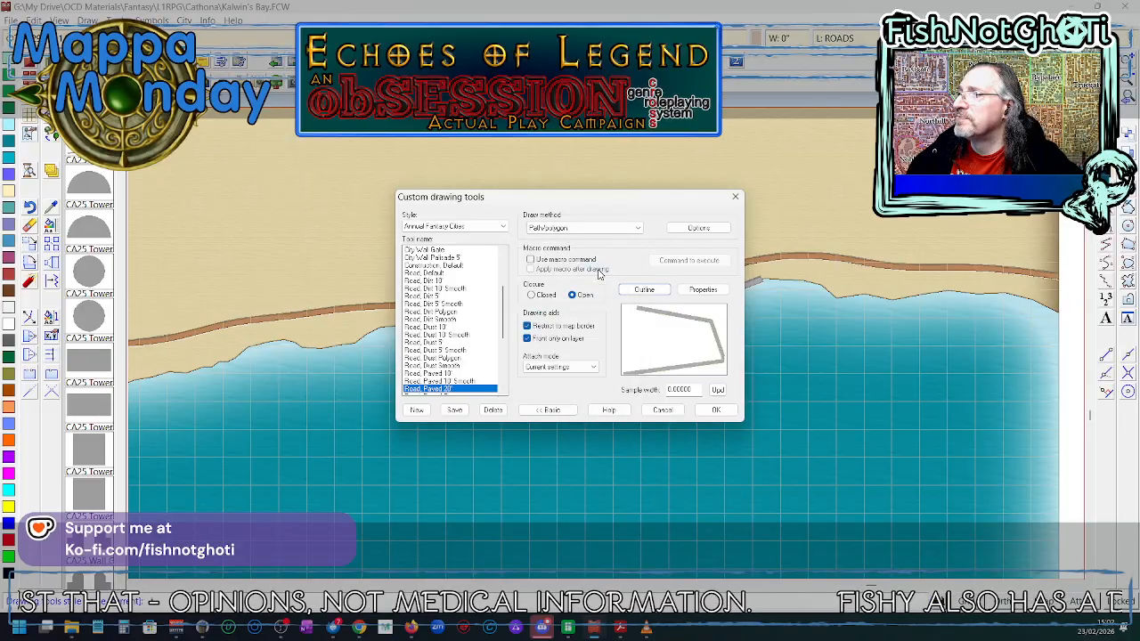
pyautogui.click(708, 410)
pyautogui.click(541, 357)
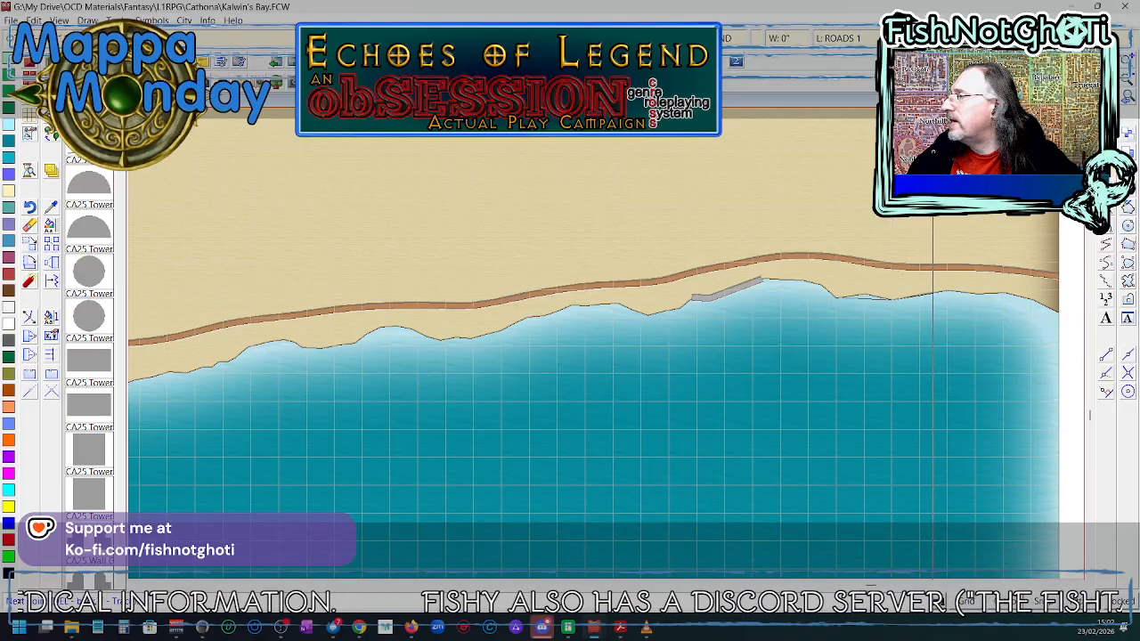
# - Draw a bent 20' paved strip along the eastern shoreline where the rectangular paved area was
pyautogui.click(950, 289)
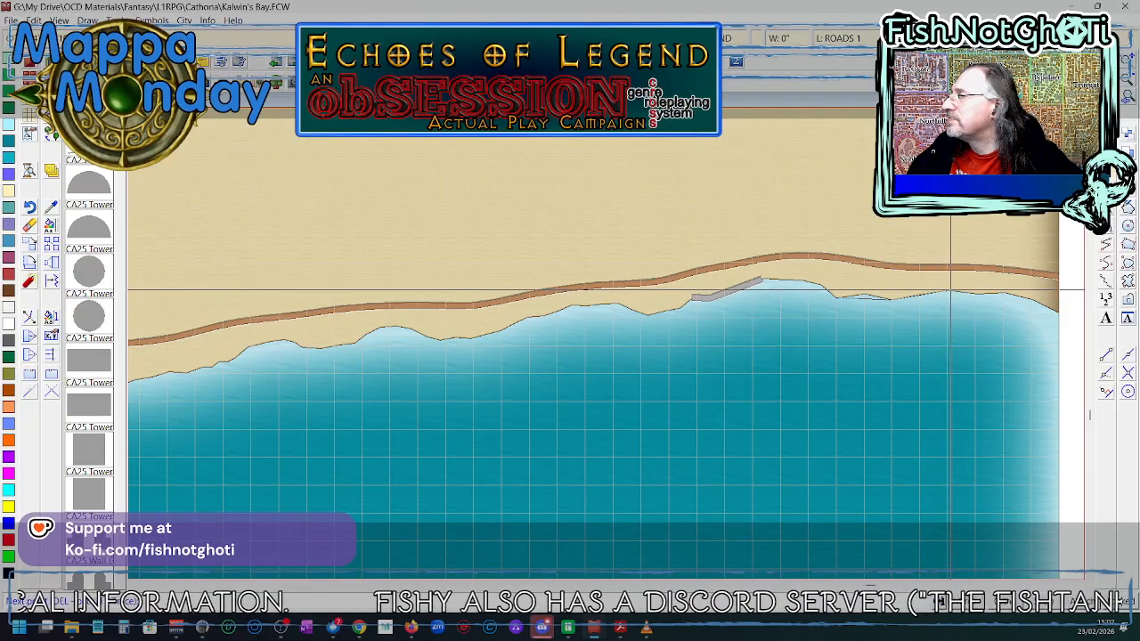
pyautogui.rightClick(950, 289)
pyautogui.rightClick(951, 289)
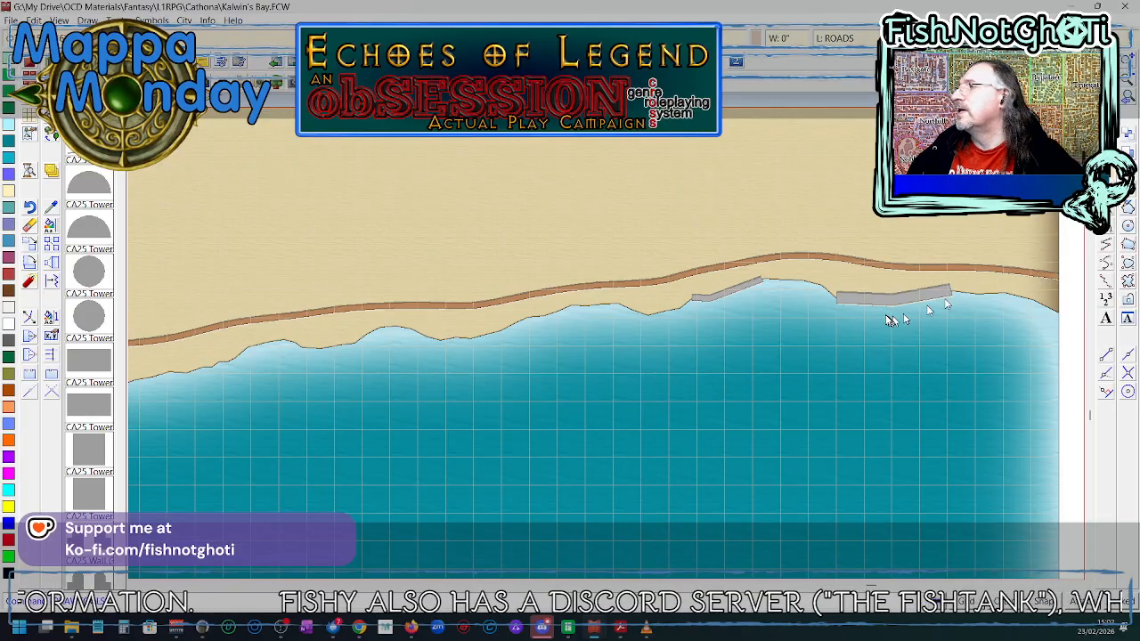
pyautogui.click(32, 228)
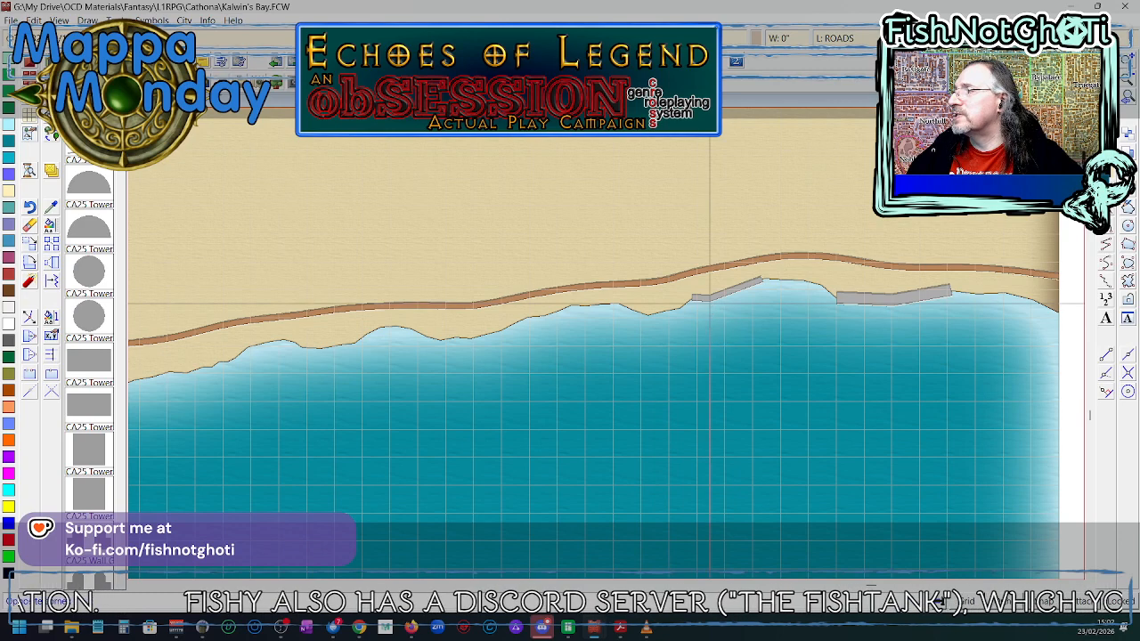
pyautogui.click(710, 301)
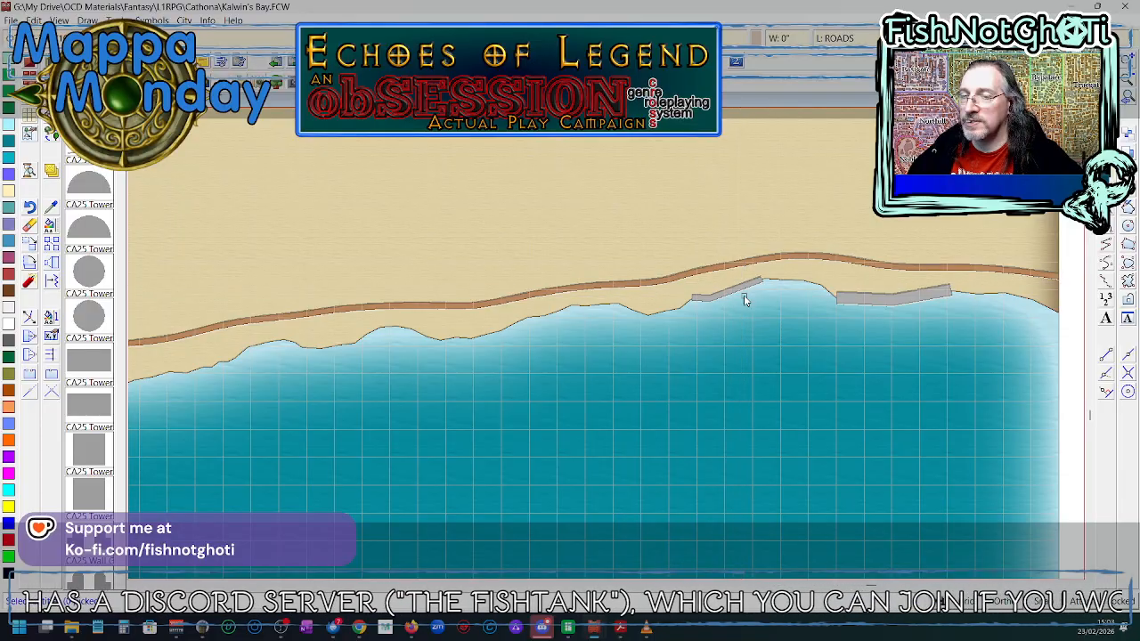
pyautogui.rightClick(745, 308)
pyautogui.click(742, 326)
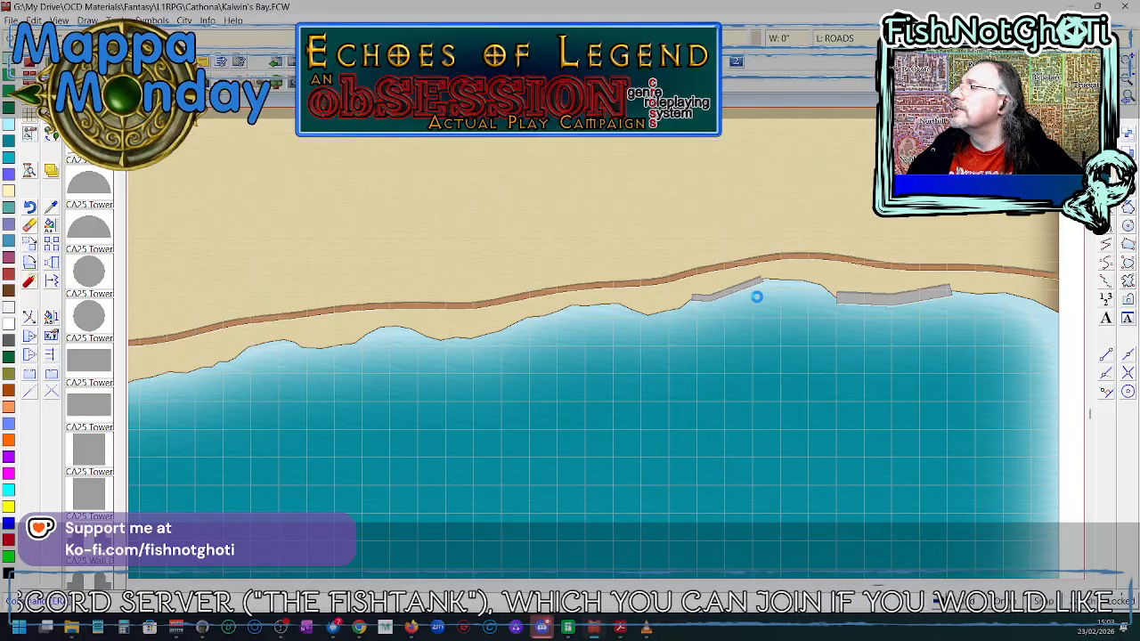
# - Move the western end node of the narrow paved strip south into the water
pyautogui.scroll(2, 755, 294)
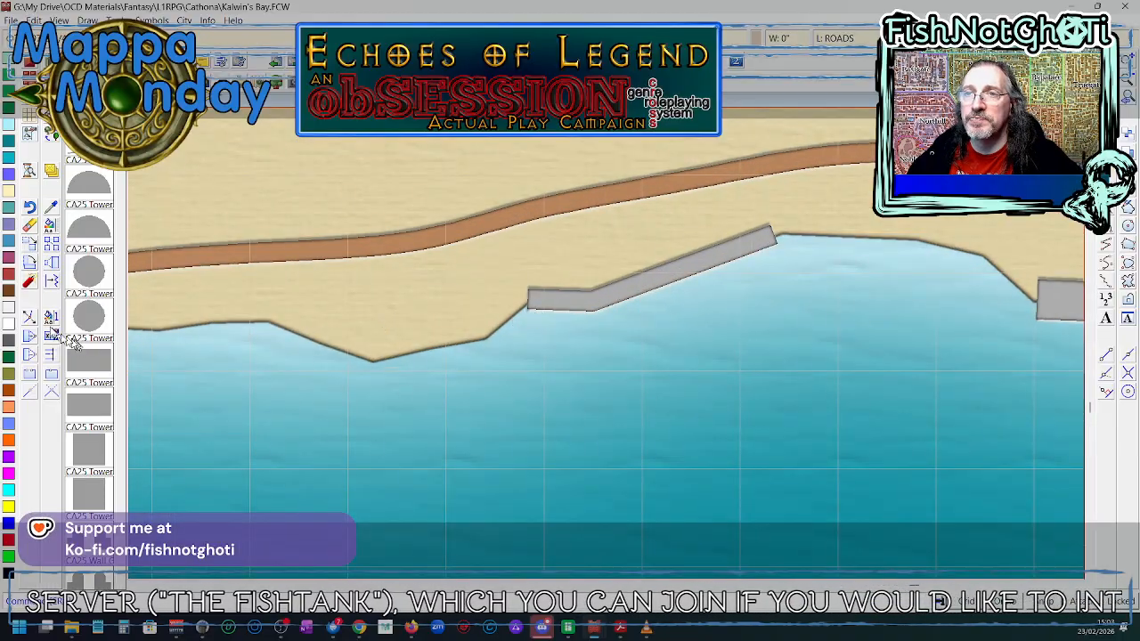
pyautogui.click(560, 309)
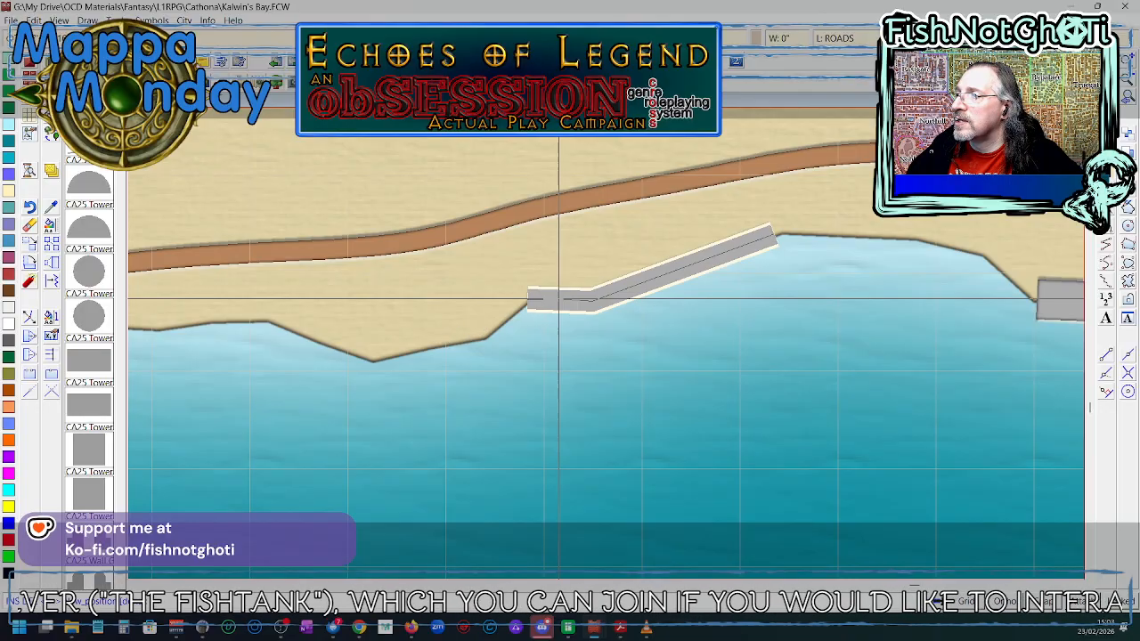
pyautogui.click(564, 347)
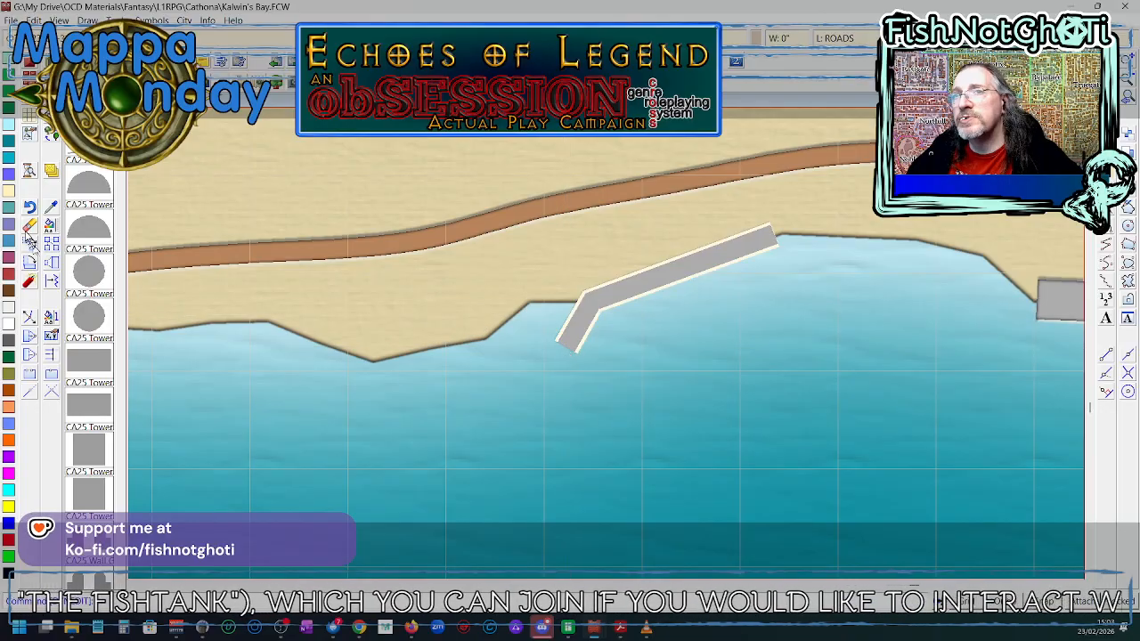
pyautogui.click(571, 350)
pyautogui.click(576, 346)
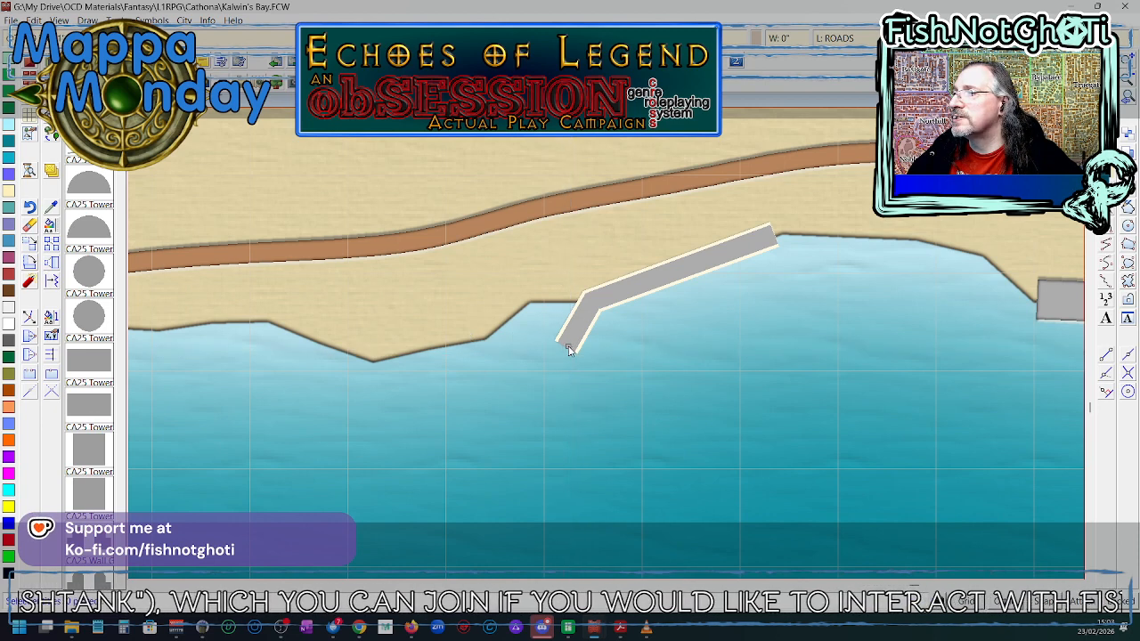
pyautogui.click(580, 332)
pyautogui.click(589, 316)
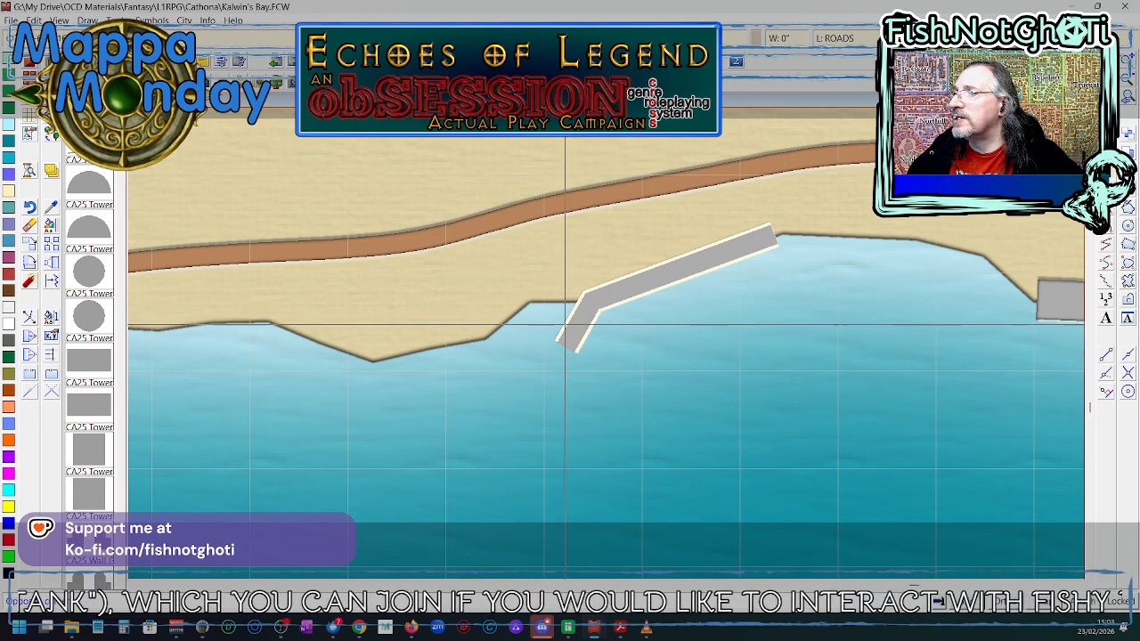
pyautogui.rightClick(578, 334)
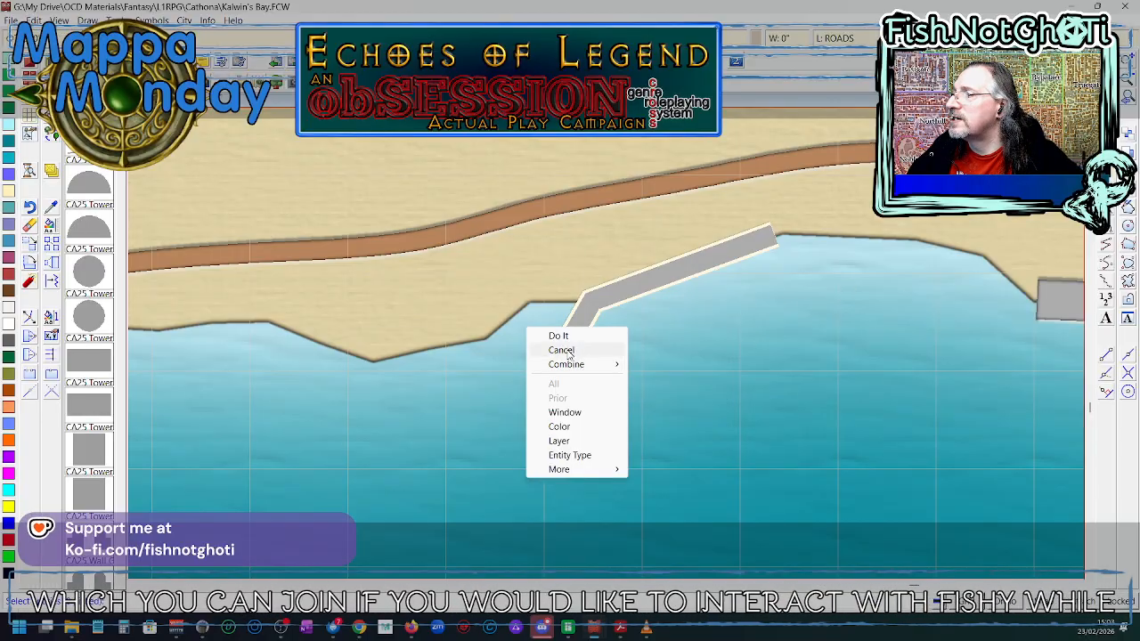
pyautogui.click(568, 352)
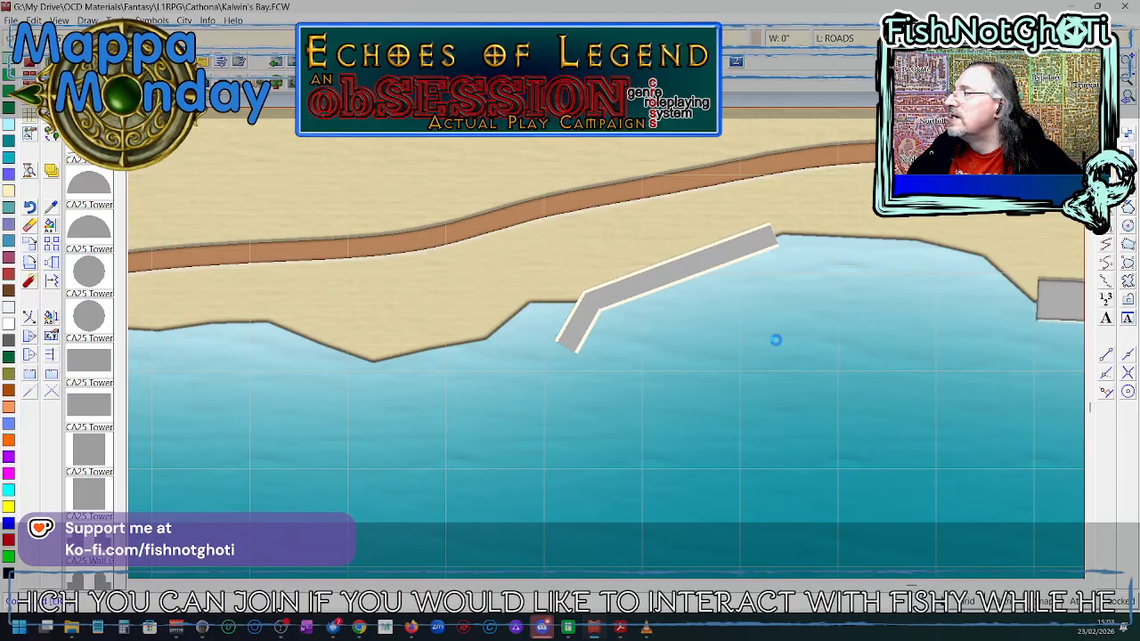
pyautogui.scroll(-2, 776, 346)
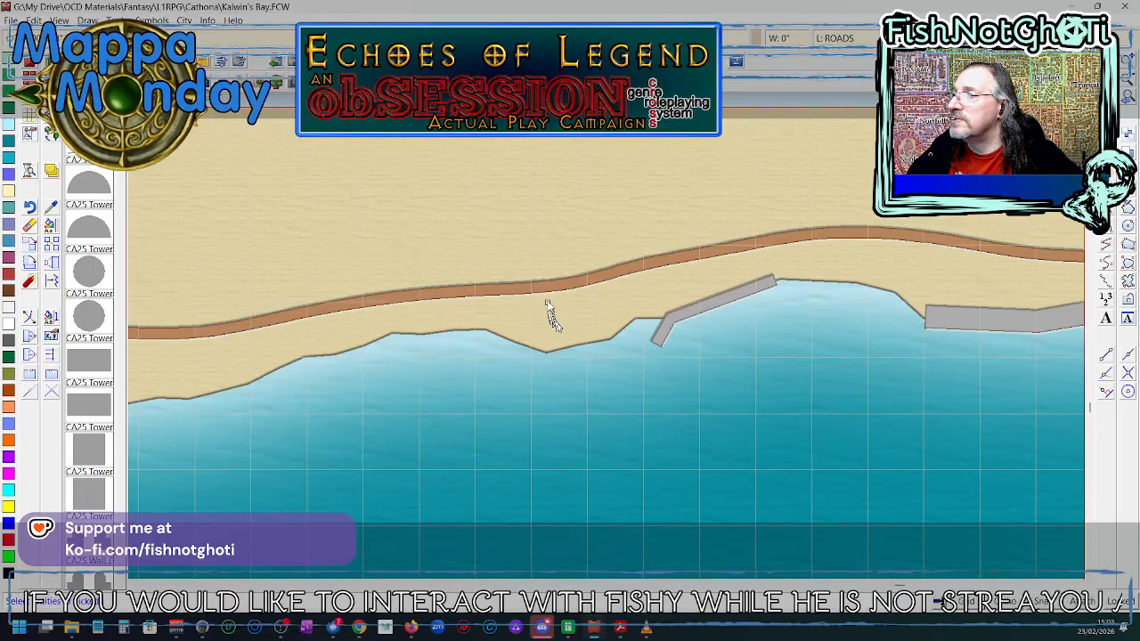
pyautogui.rightClick(611, 381)
pyautogui.click(606, 399)
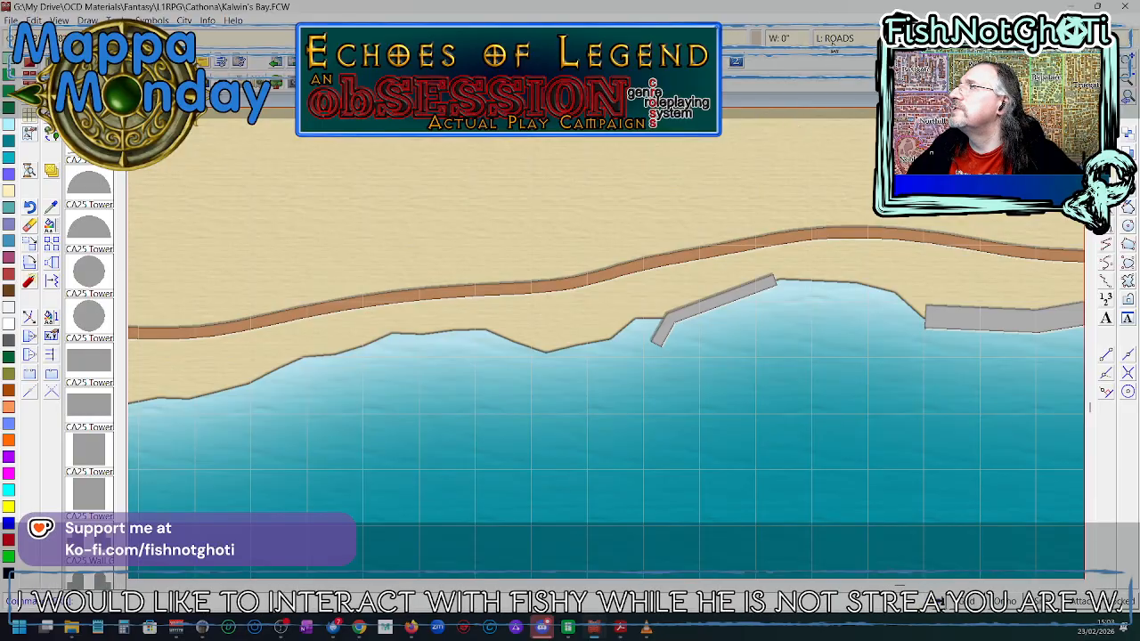
pyautogui.click(834, 40)
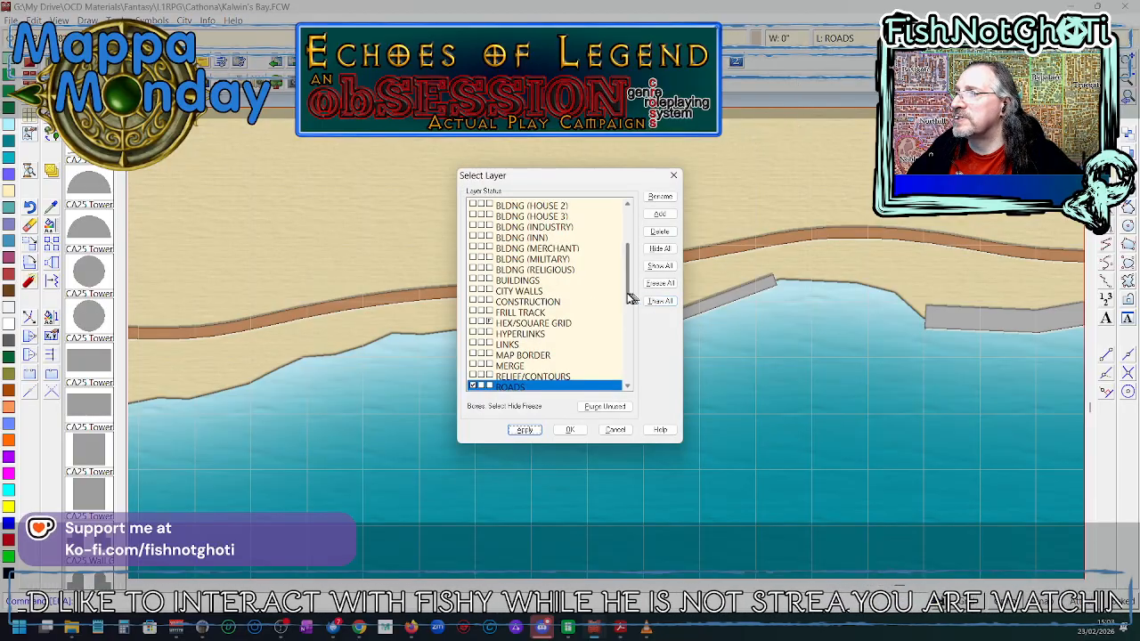
pyautogui.moveTo(626, 300); pyautogui.dragTo(628, 328)
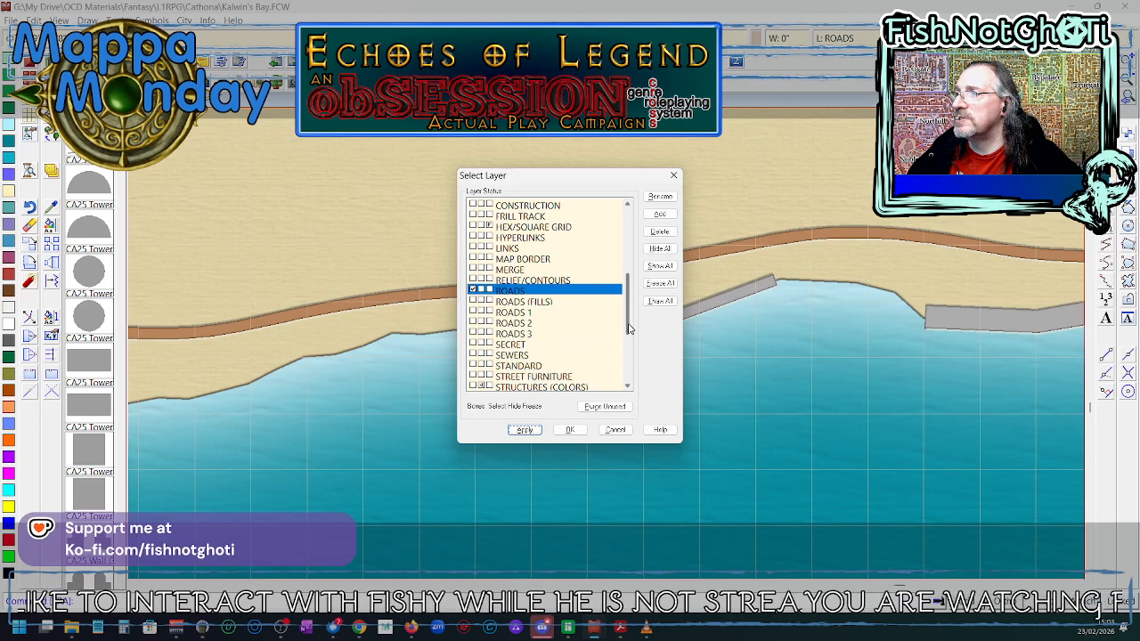
pyautogui.click(583, 431)
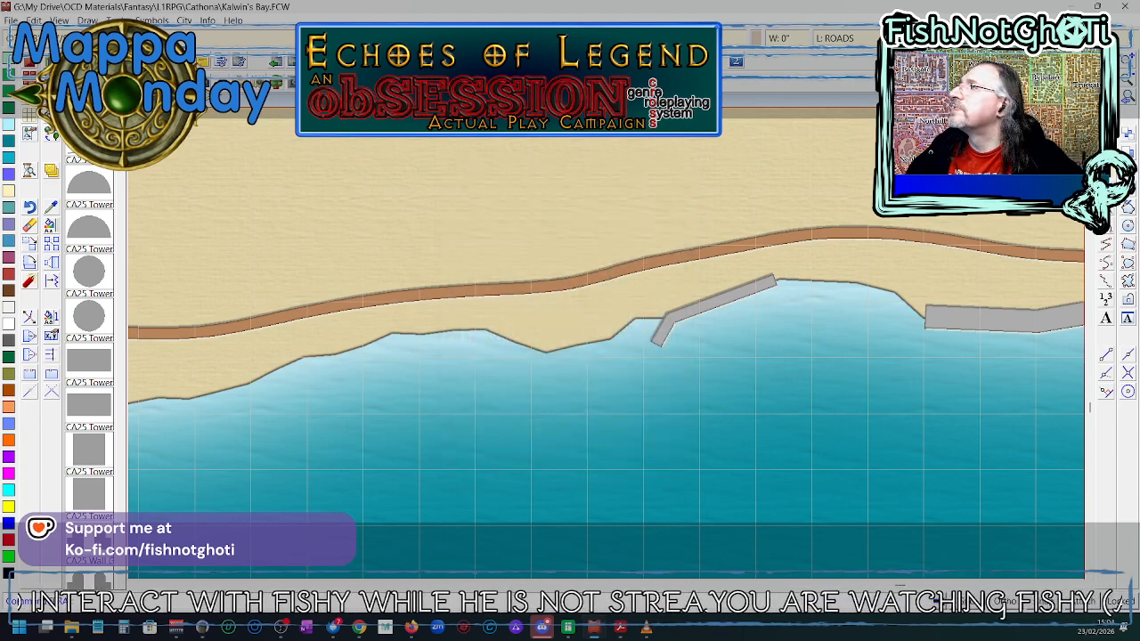
pyautogui.click(922, 38)
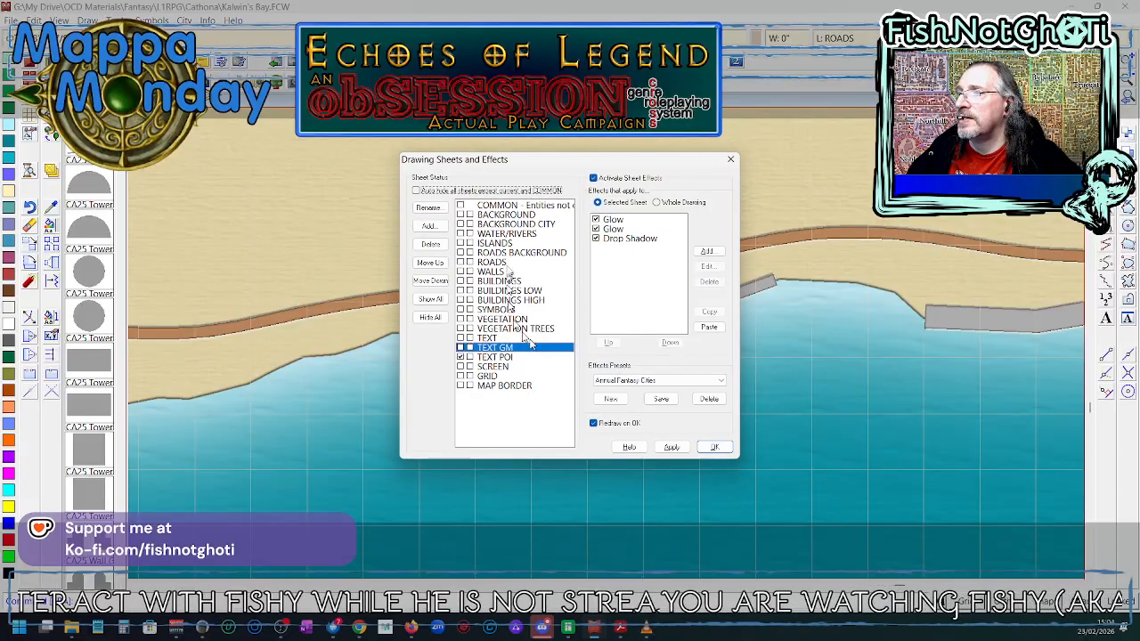
pyautogui.click(714, 448)
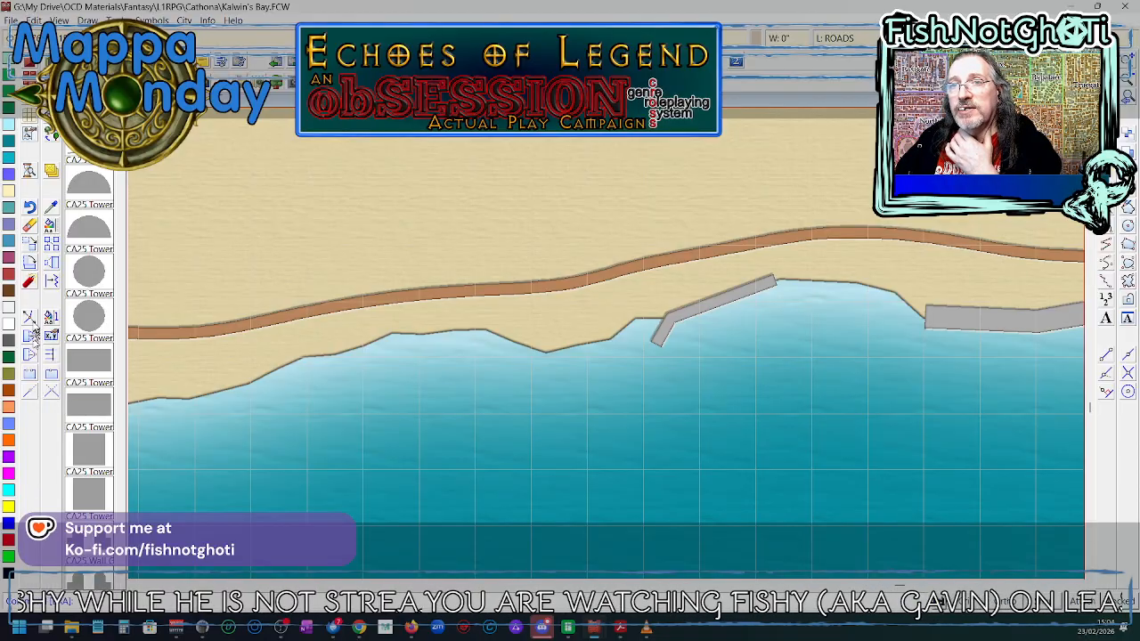
# - Try to edit the nodes of the narrow paved strip, removing the western end node that extends into the water
pyautogui.click(665, 338)
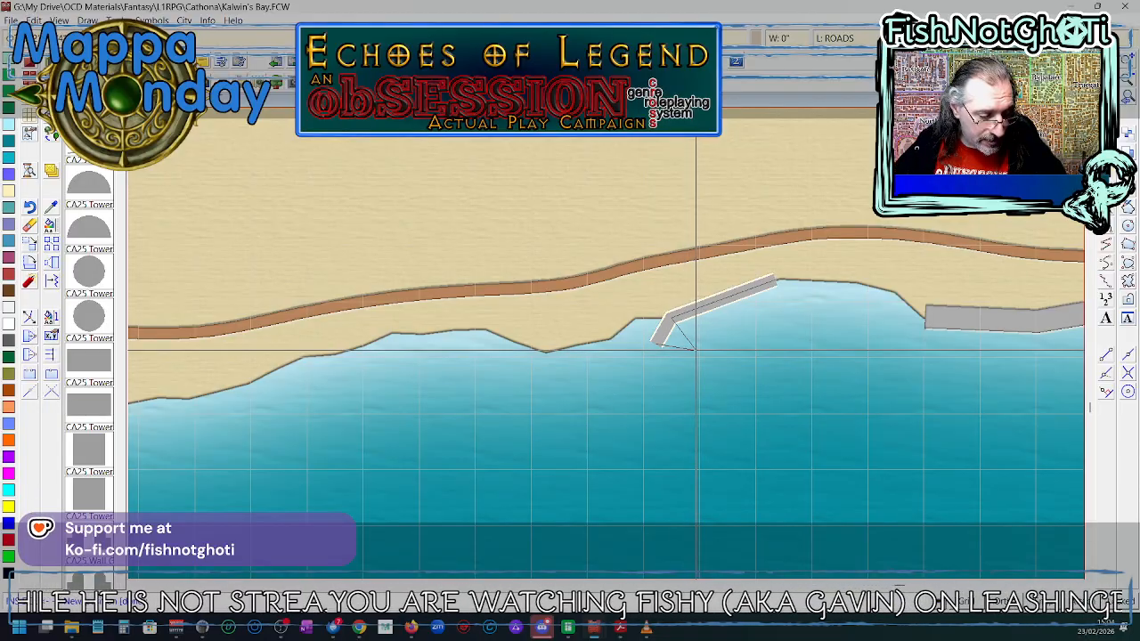
pyautogui.press('Escape')
pyautogui.hotkey('ctrl', 'z')
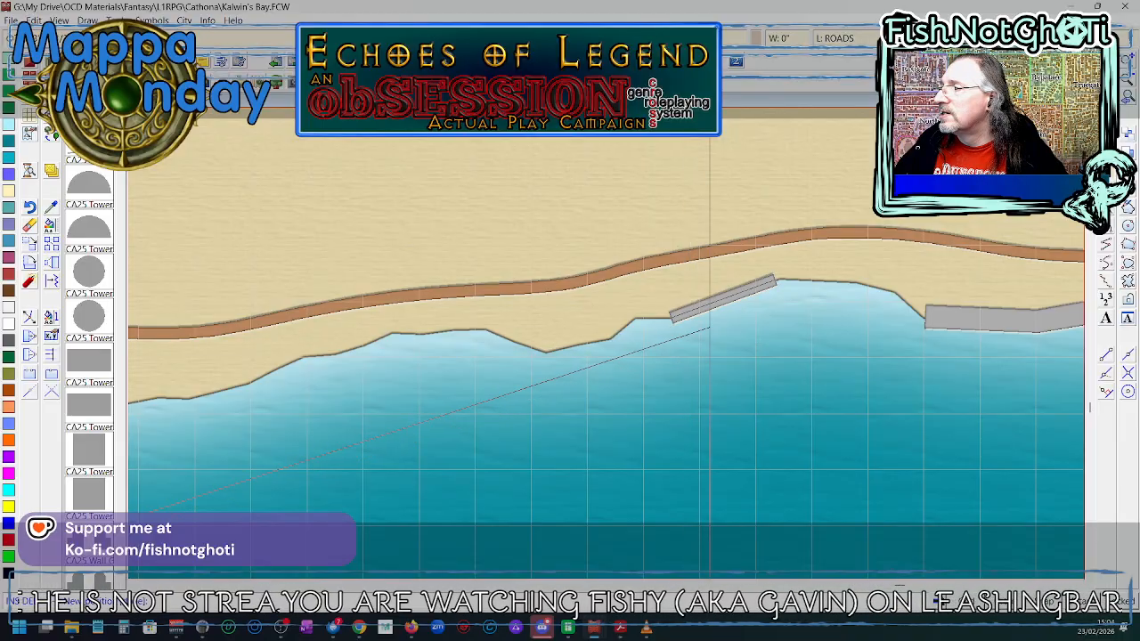
pyautogui.rightClick(720, 307)
pyautogui.click(721, 301)
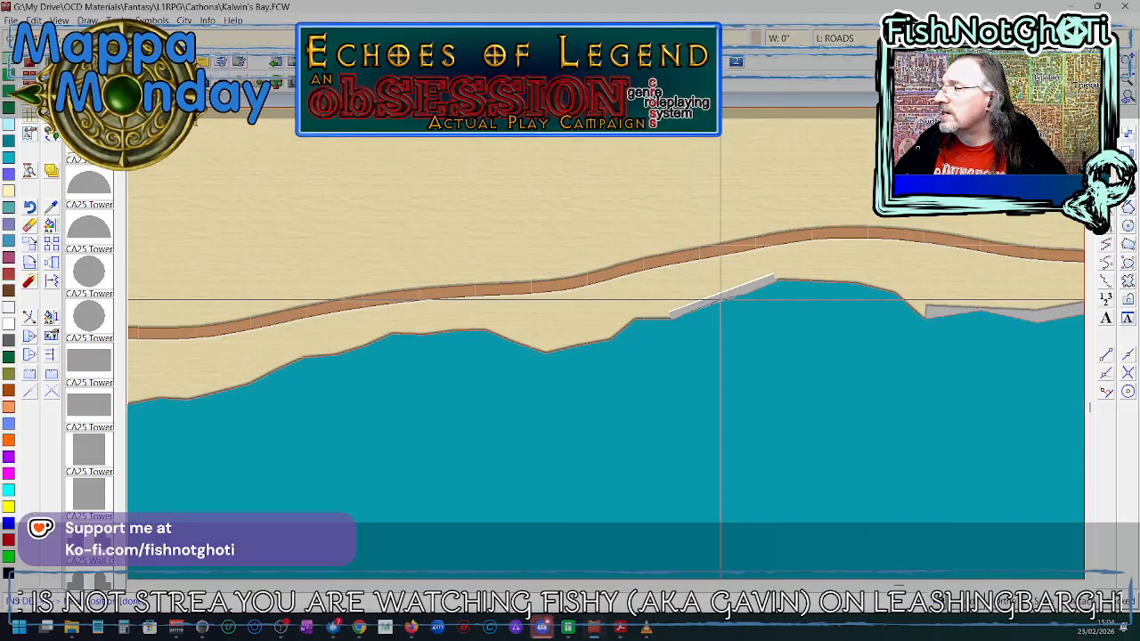
pyautogui.press('Escape')
pyautogui.rightClick(734, 308)
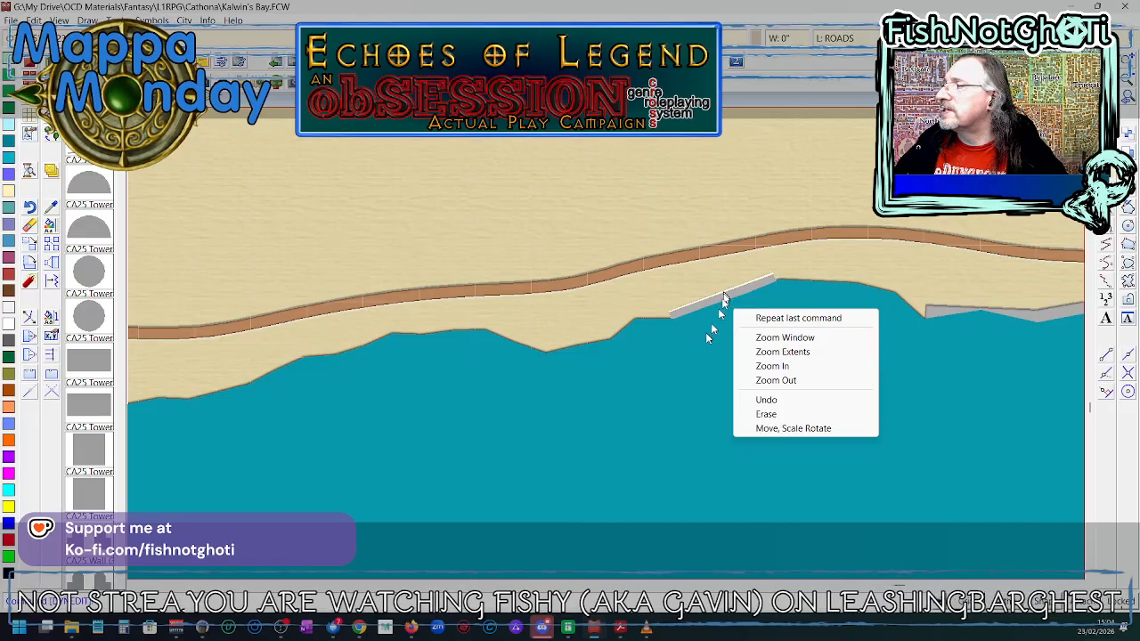
pyautogui.click(757, 318)
# - Freeze the WATER/RIVERS layer
pyautogui.click(908, 38)
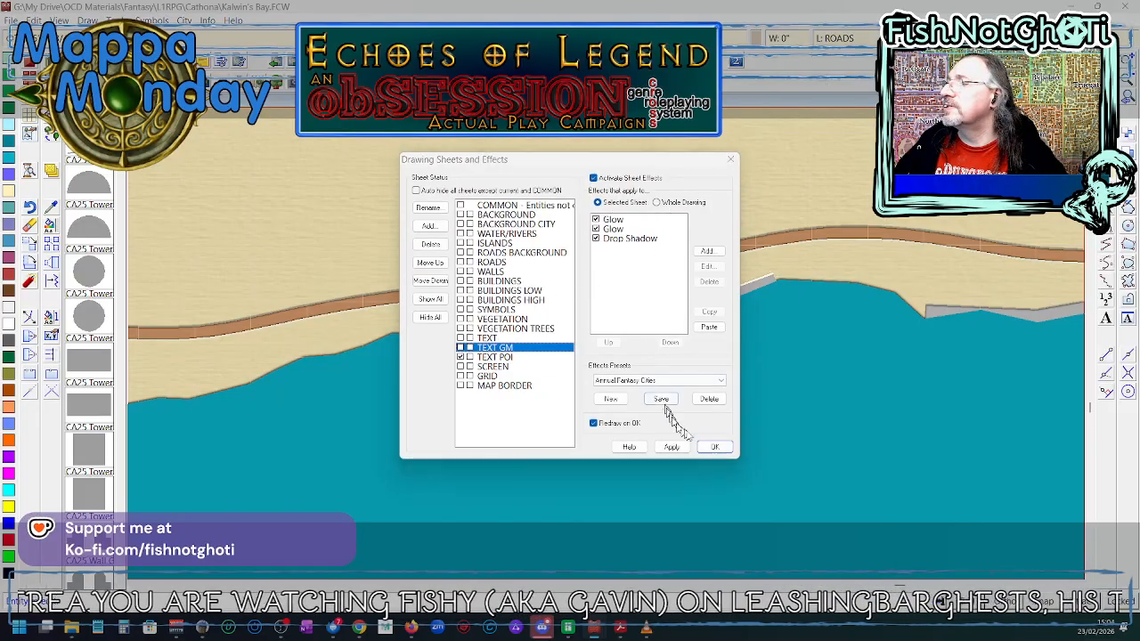
pyautogui.click(717, 446)
pyautogui.click(838, 38)
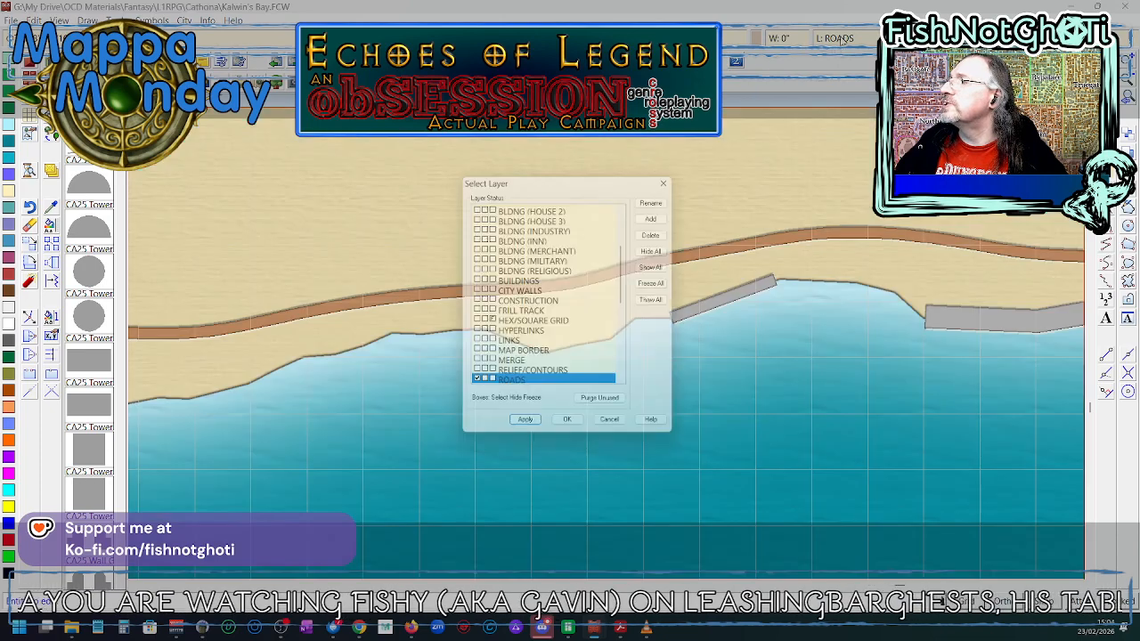
pyautogui.scroll(4, 535, 356)
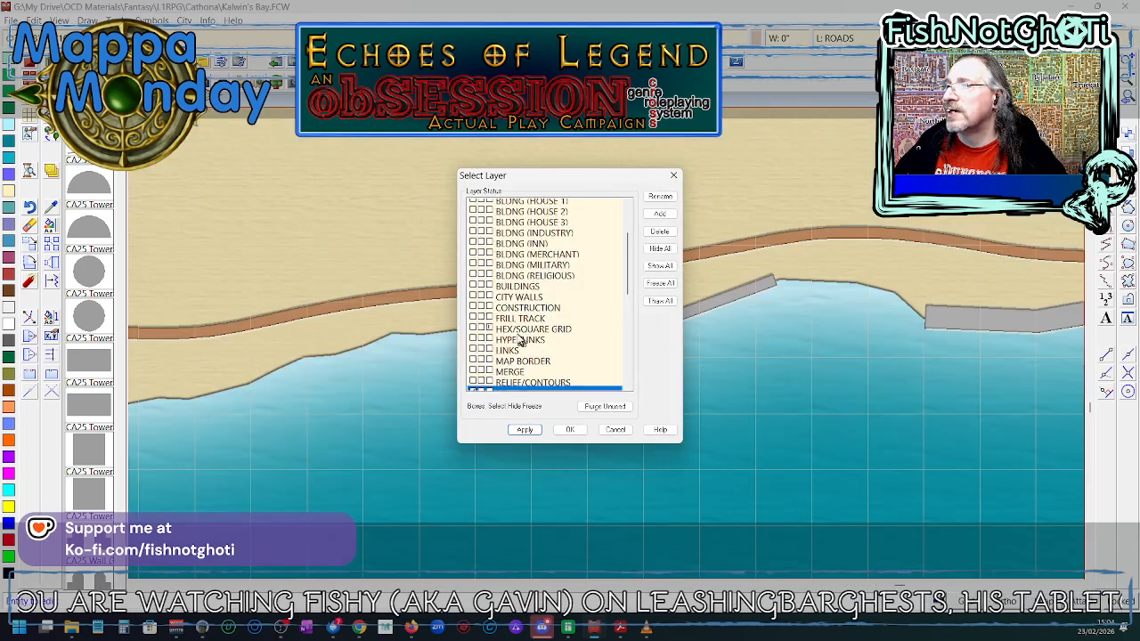
pyautogui.scroll(-2, 520, 341)
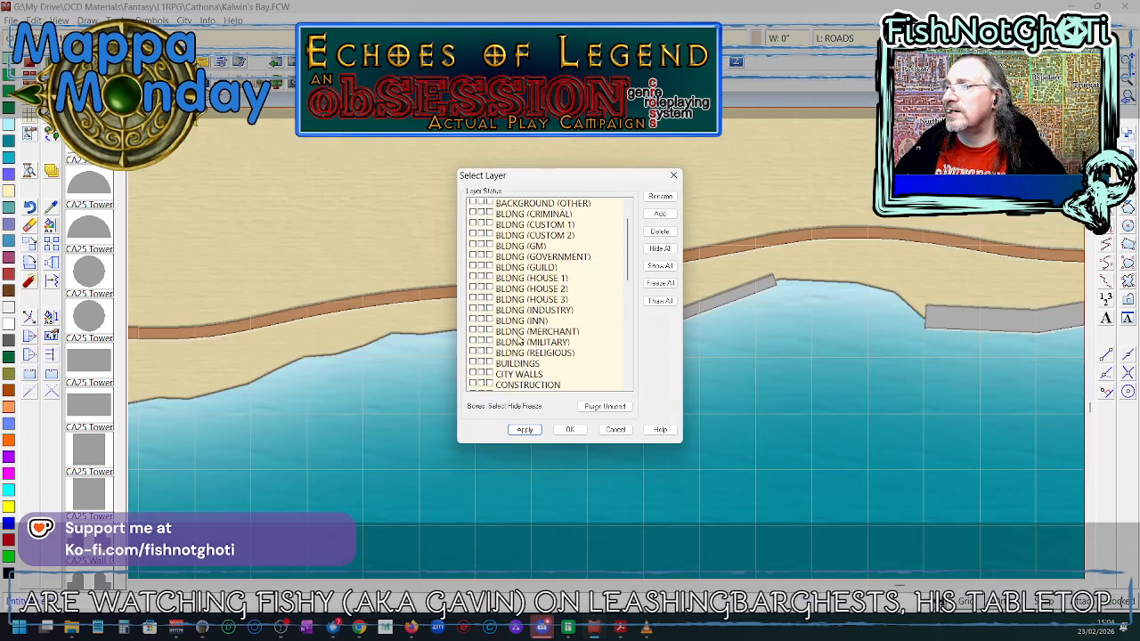
pyautogui.scroll(-8, 521, 341)
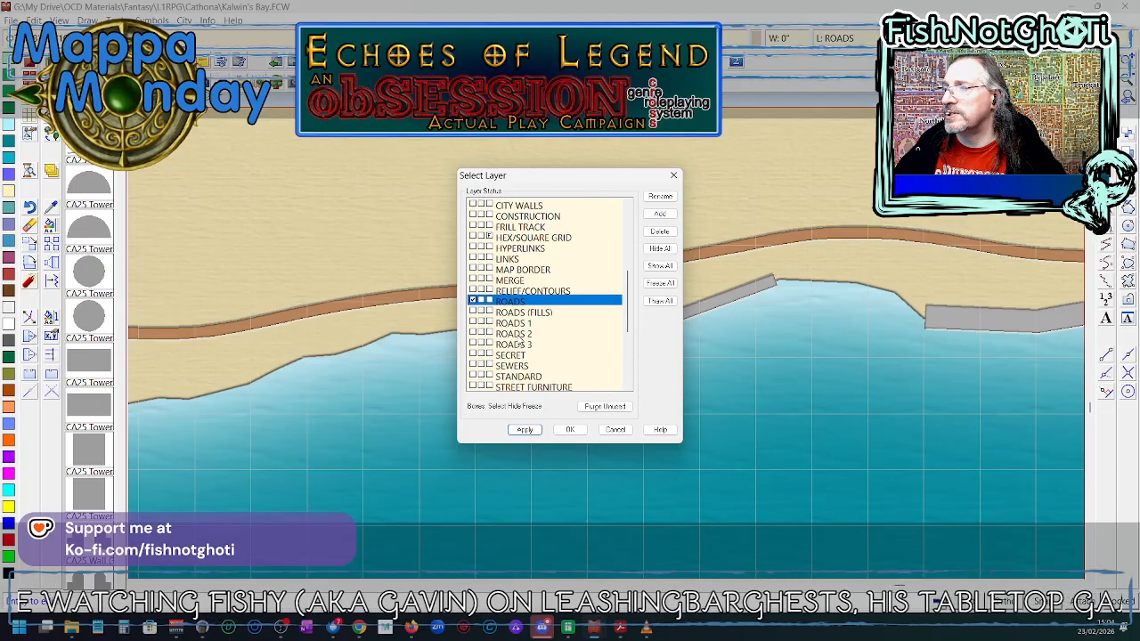
pyautogui.scroll(-1, 520, 341)
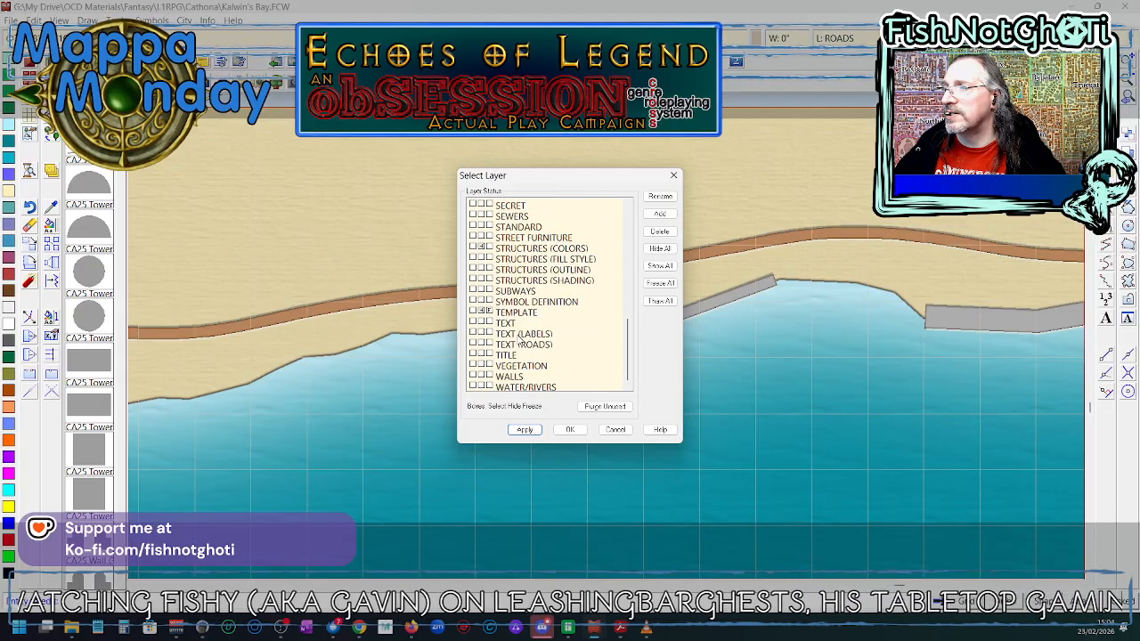
pyautogui.click(494, 388)
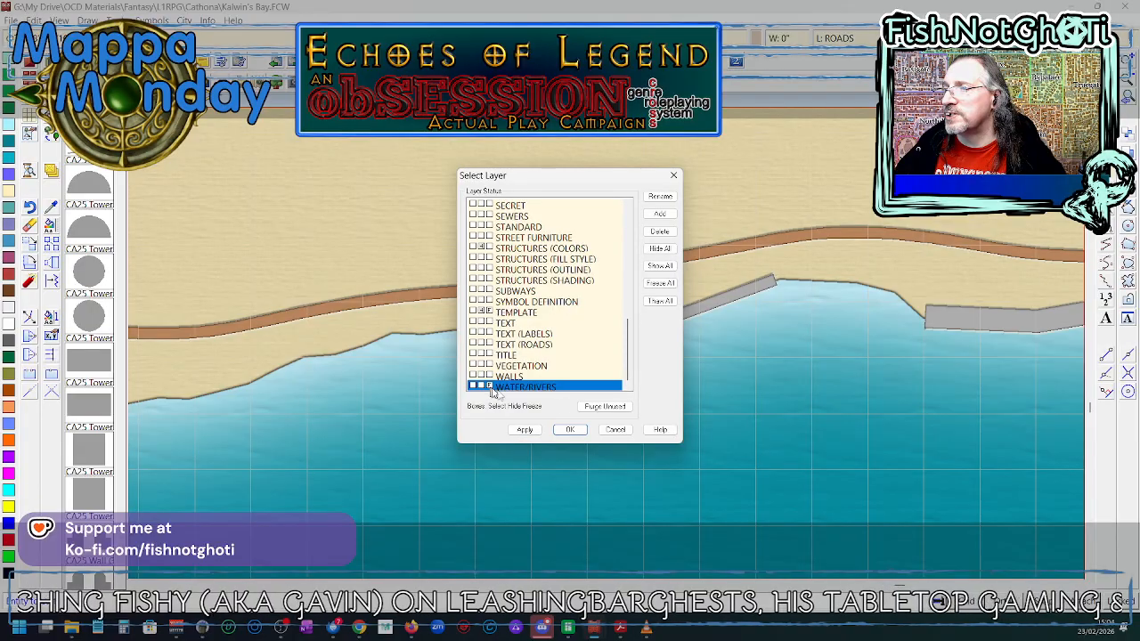
pyautogui.click(571, 430)
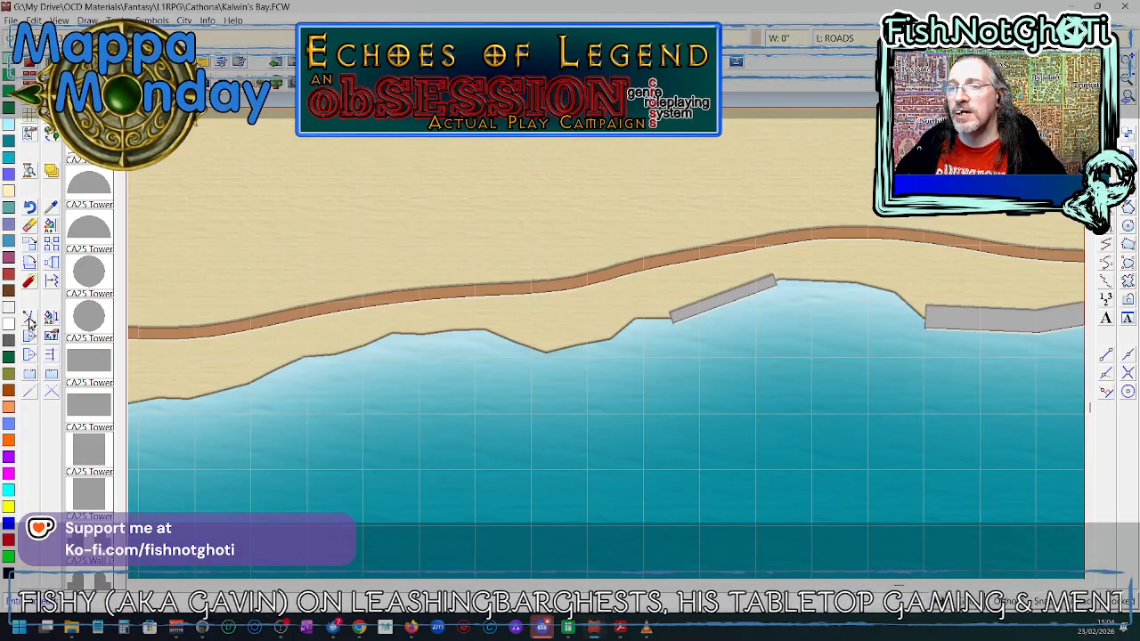
# - Remove the narrow paved strip and draw a bent replacement along the same shoreline with the "Road, Paved 20'" tool
pyautogui.click(726, 300)
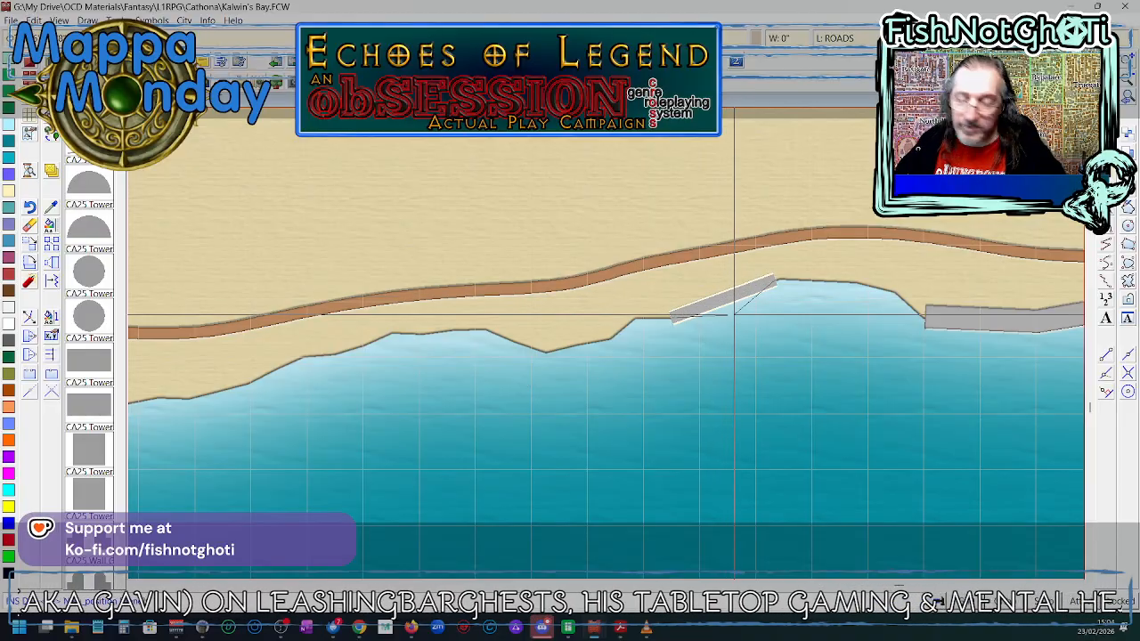
pyautogui.click(756, 321)
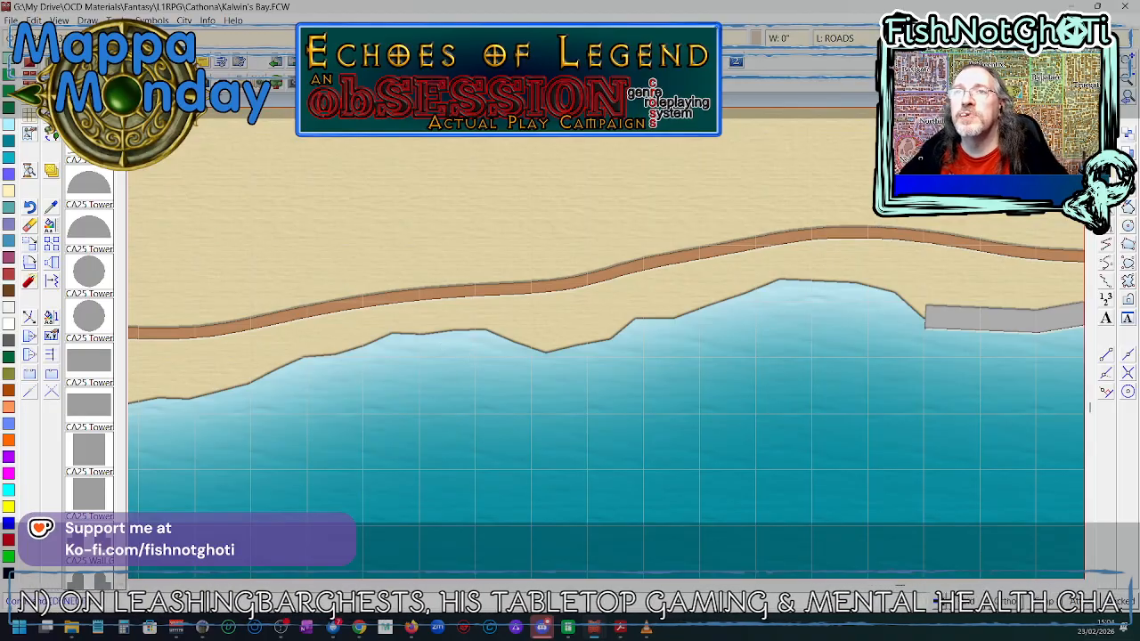
pyautogui.click(31, 135)
pyautogui.click(434, 468)
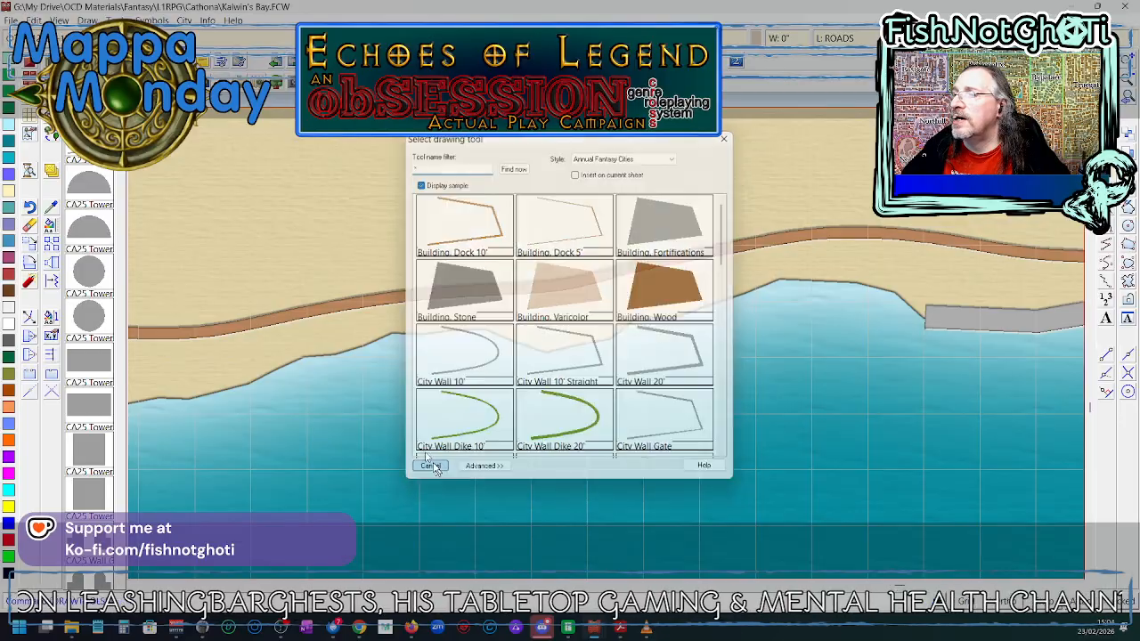
pyautogui.rightClick(48, 62)
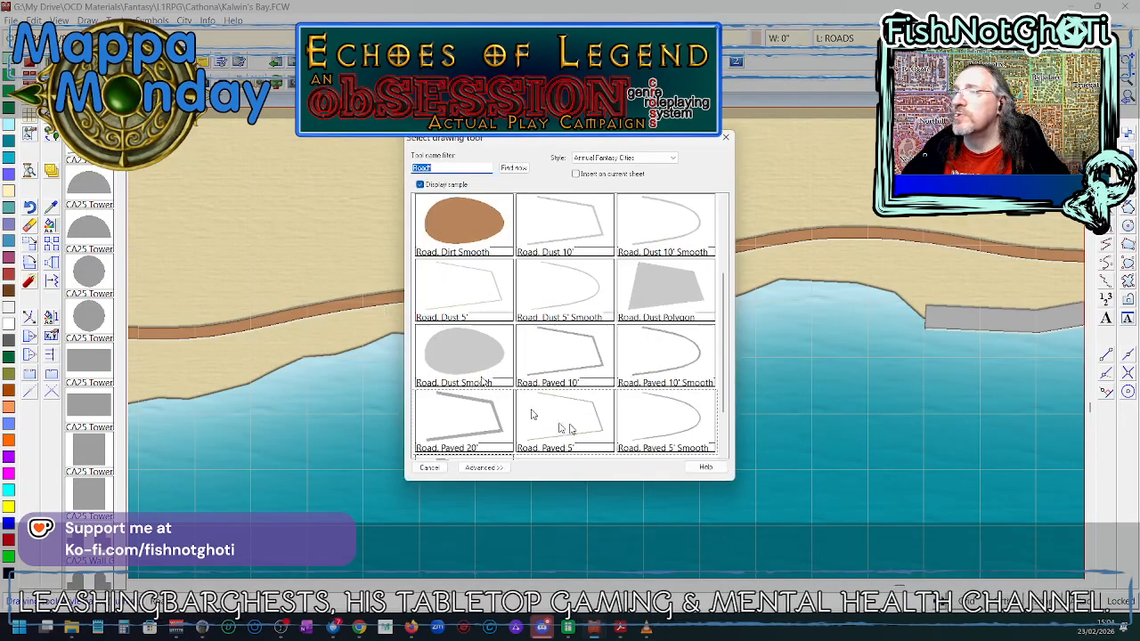
pyautogui.scroll(-1, 627, 385)
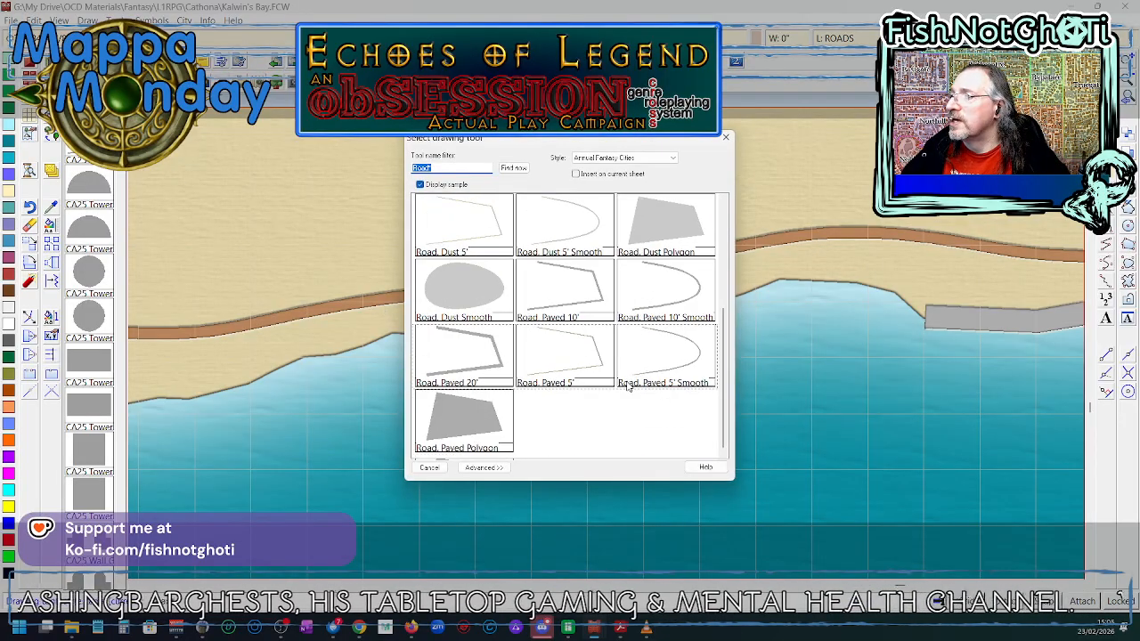
pyautogui.click(450, 369)
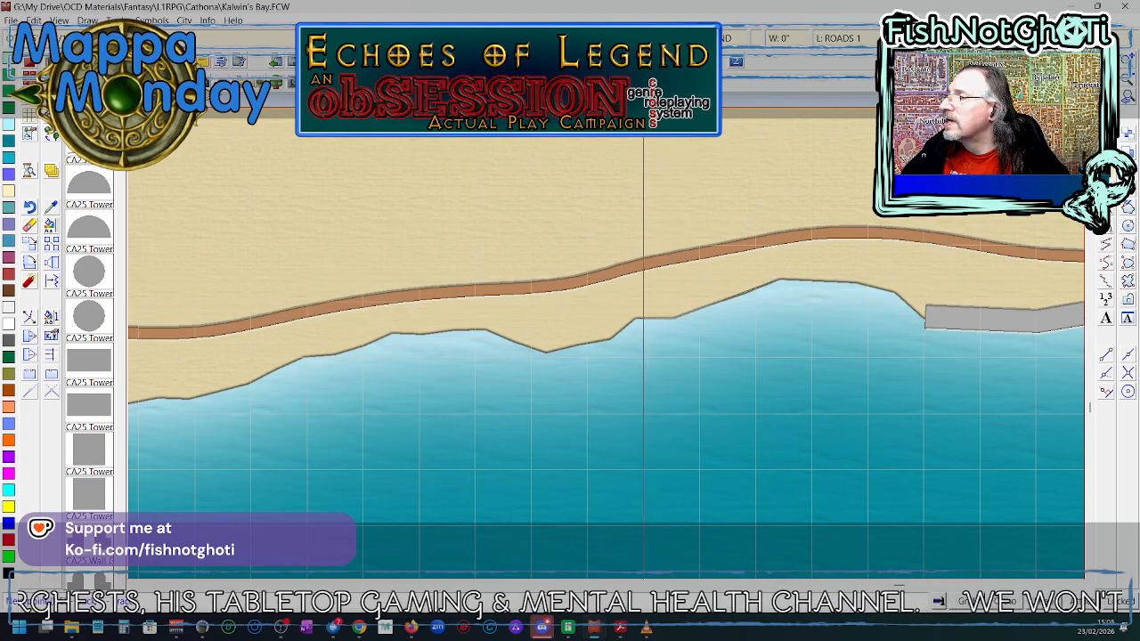
pyautogui.click(634, 318)
pyautogui.rightClick(634, 318)
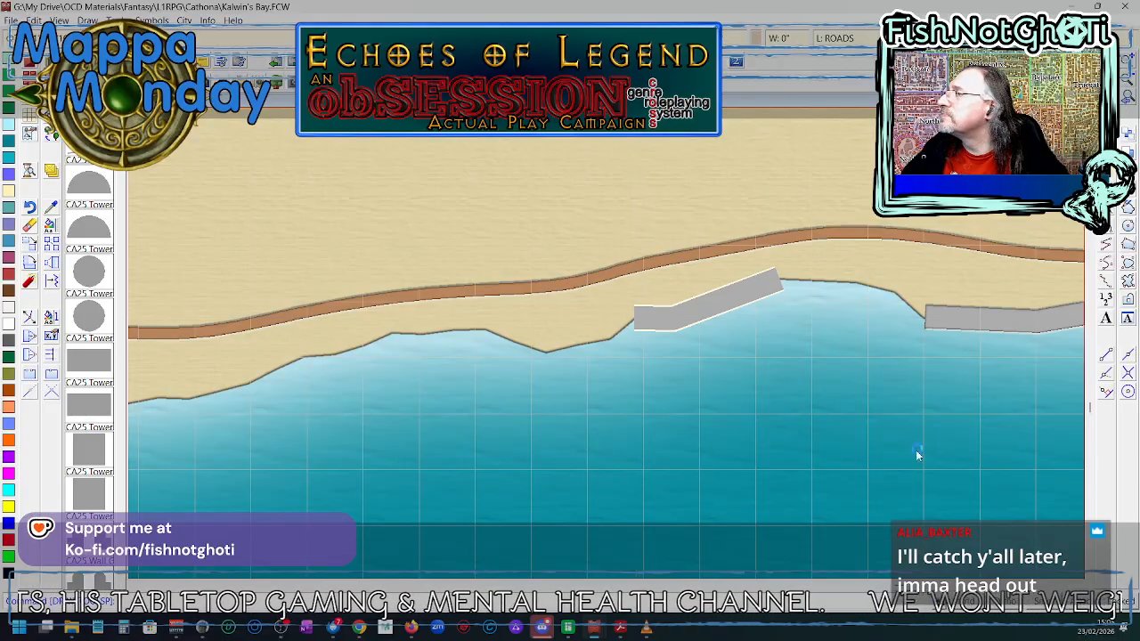
# - Measure the distance from the western end of the new paved strip to the eastern gate of the Old Newton Wall
pyautogui.scroll(-3, 910, 418)
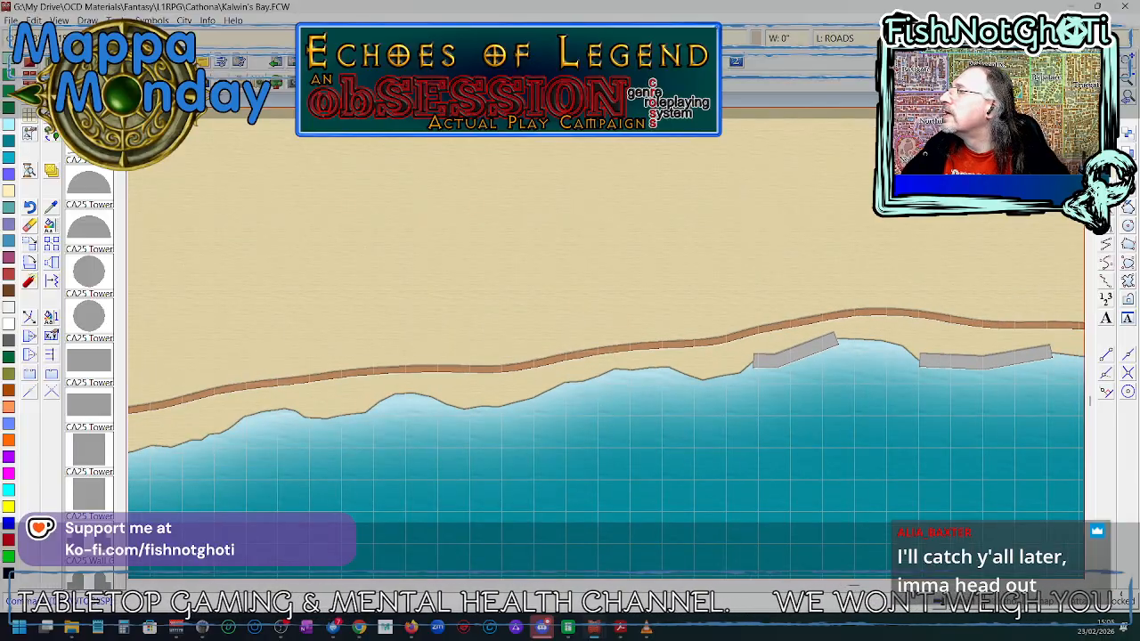
pyautogui.scroll(-3, 926, 348)
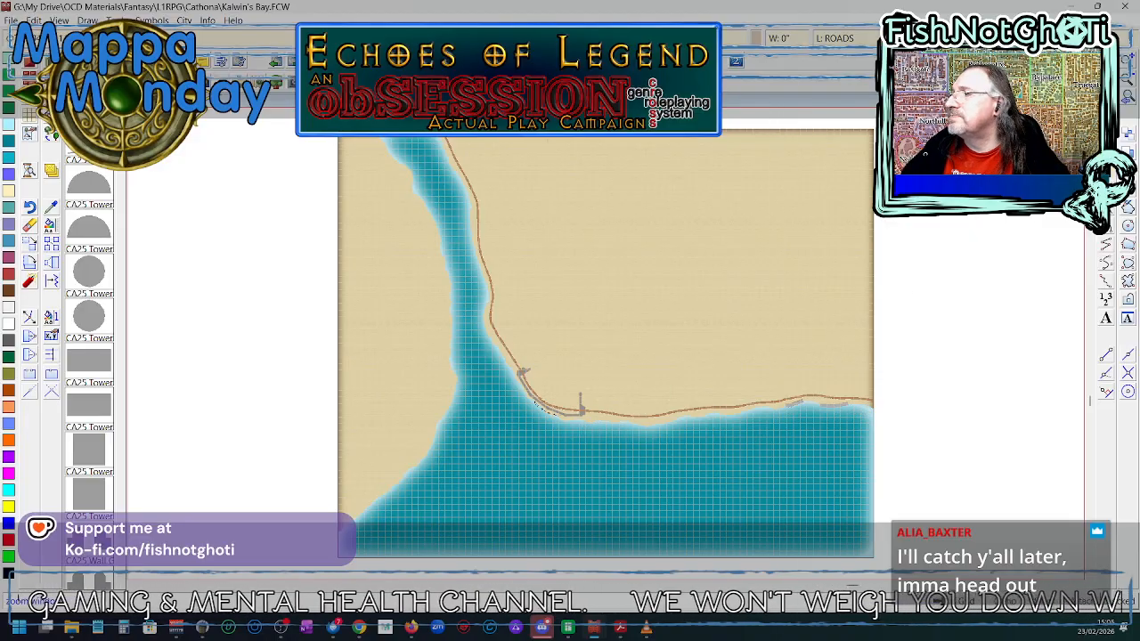
pyautogui.click(502, 349)
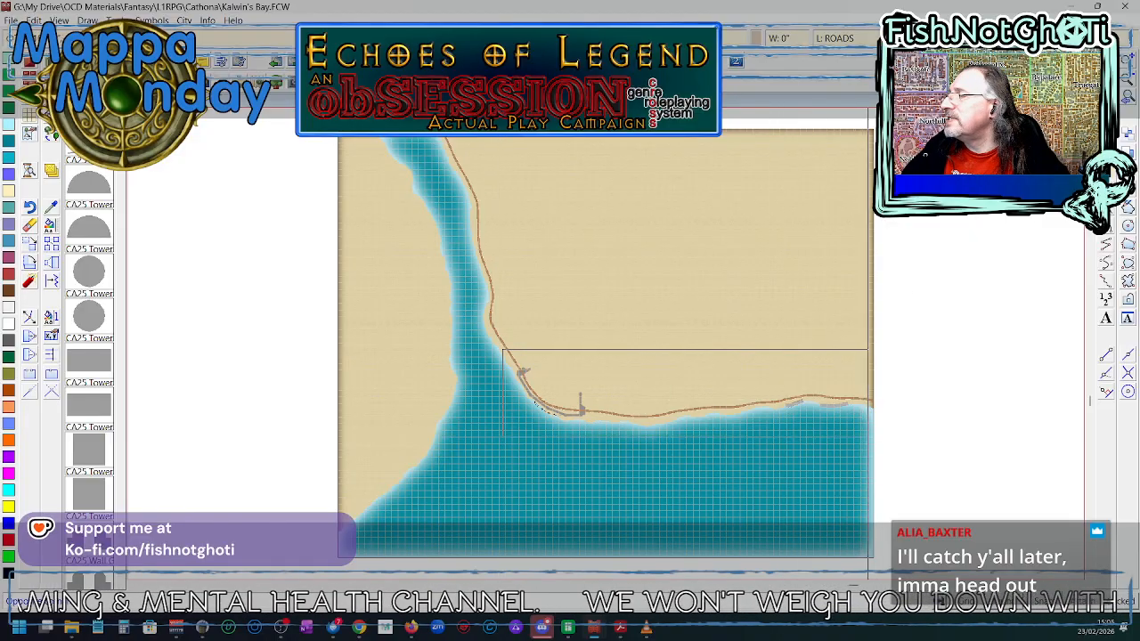
pyautogui.click(866, 443)
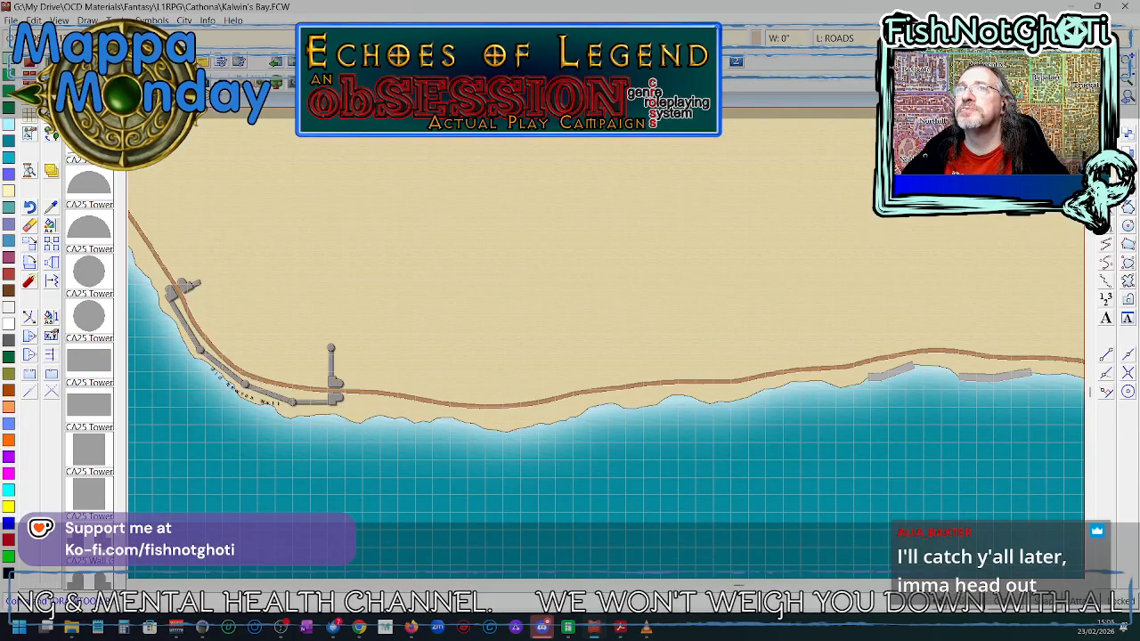
pyautogui.click(184, 21)
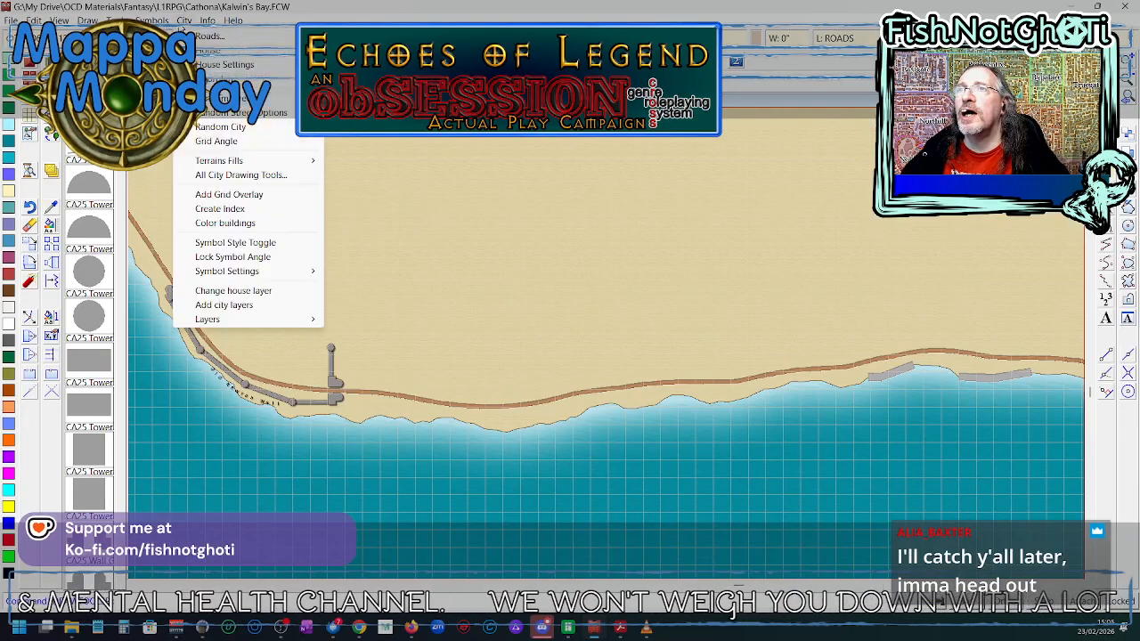
pyautogui.click(183, 22)
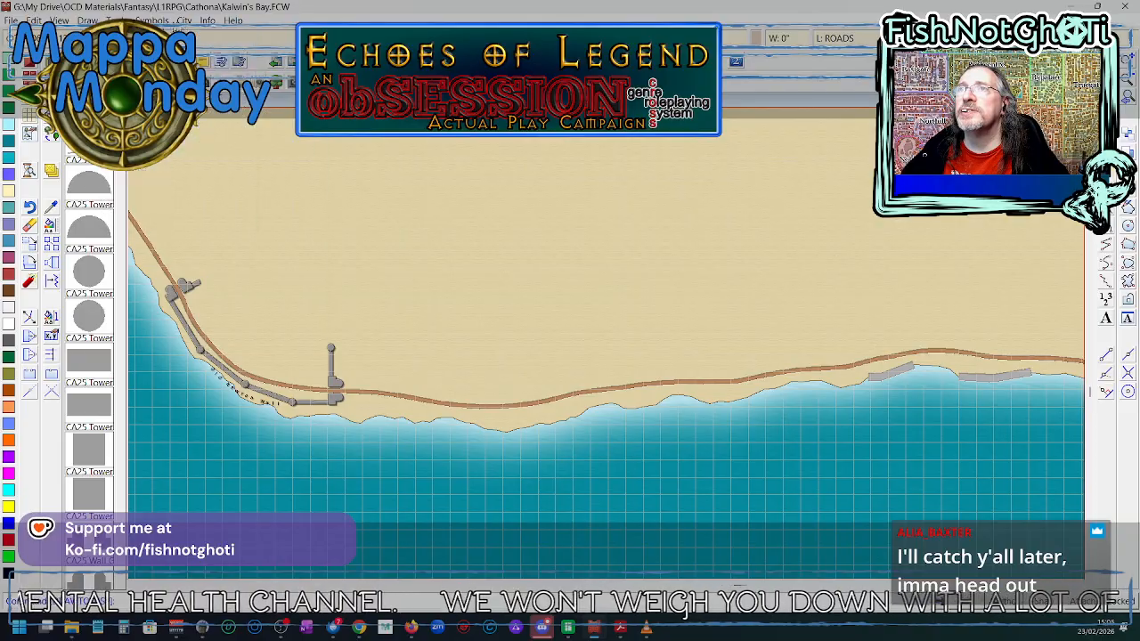
pyautogui.click(184, 22)
pyautogui.moveTo(203, 21)
pyautogui.click(232, 114)
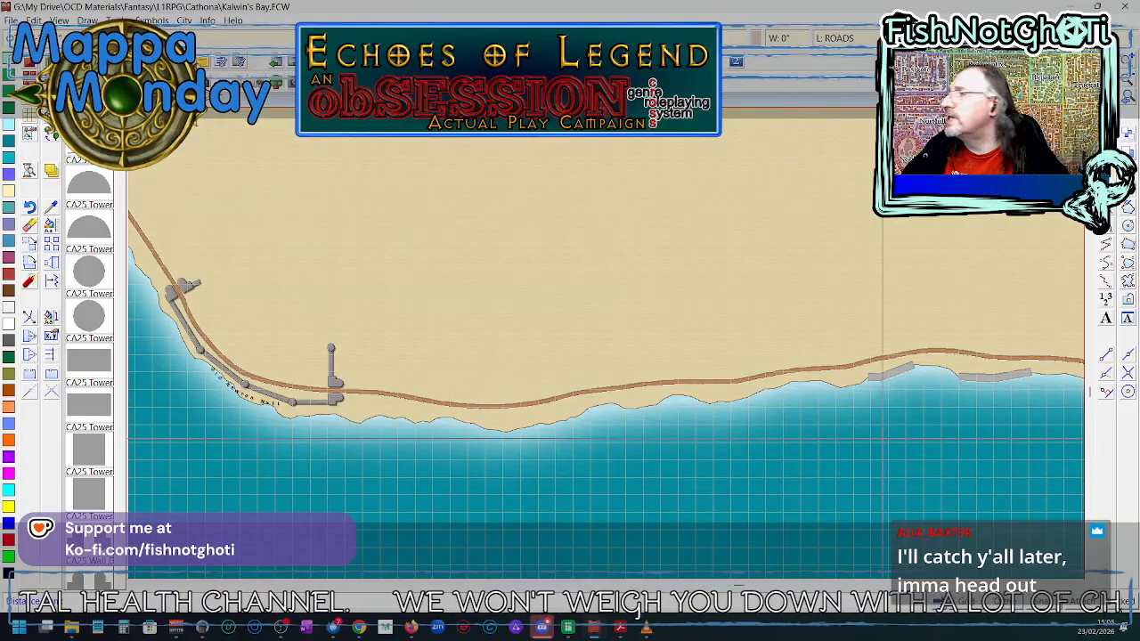
pyautogui.click(870, 378)
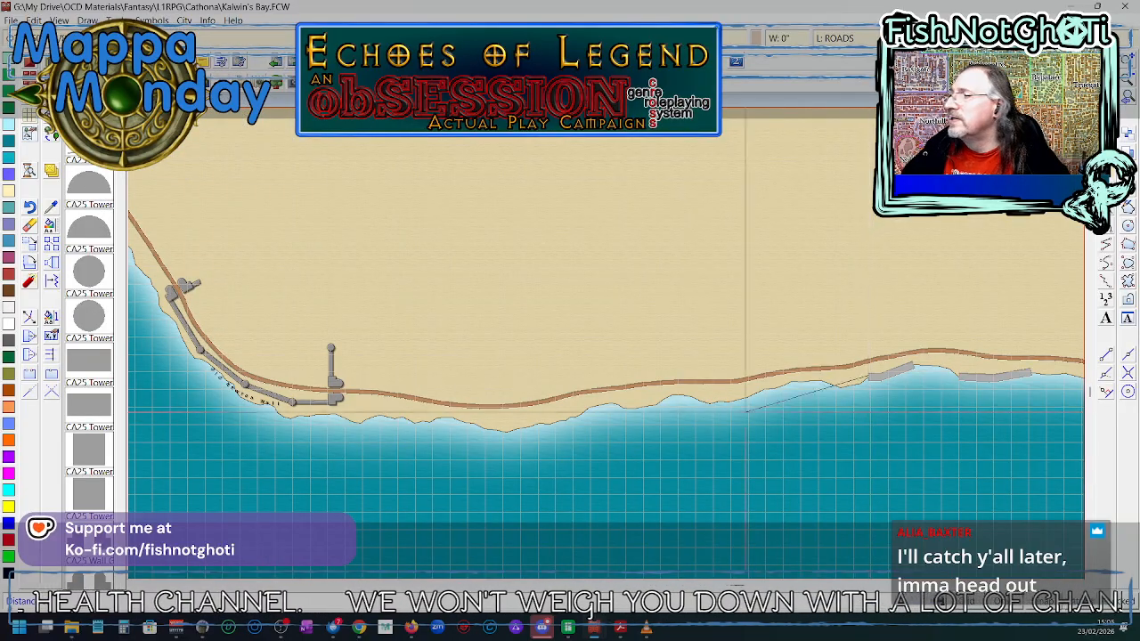
pyautogui.click(339, 395)
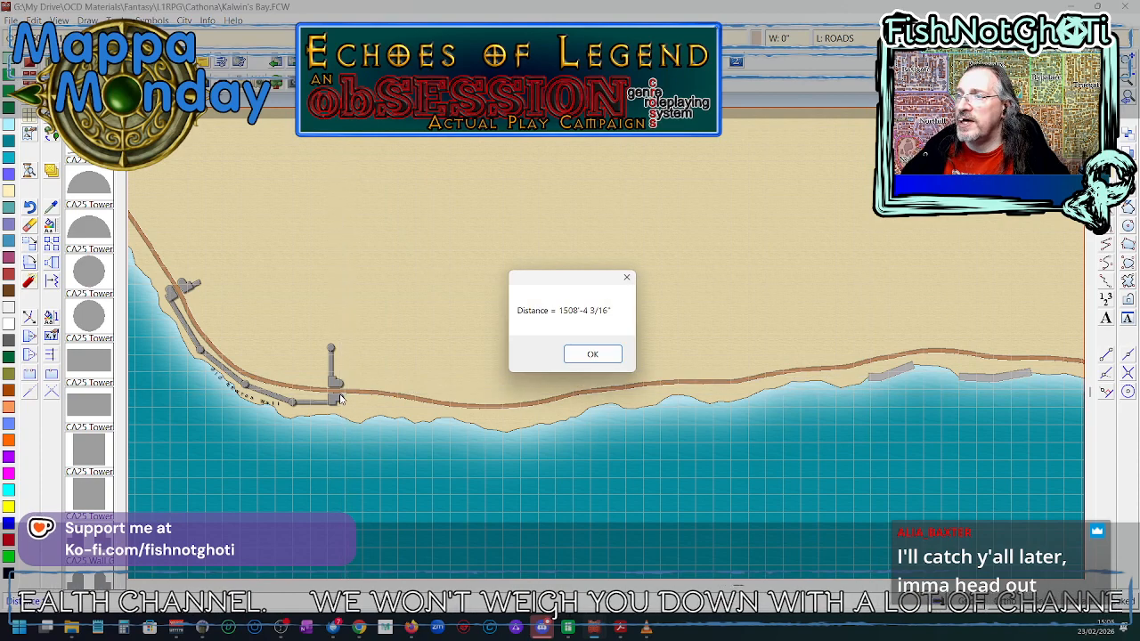
pyautogui.click(595, 357)
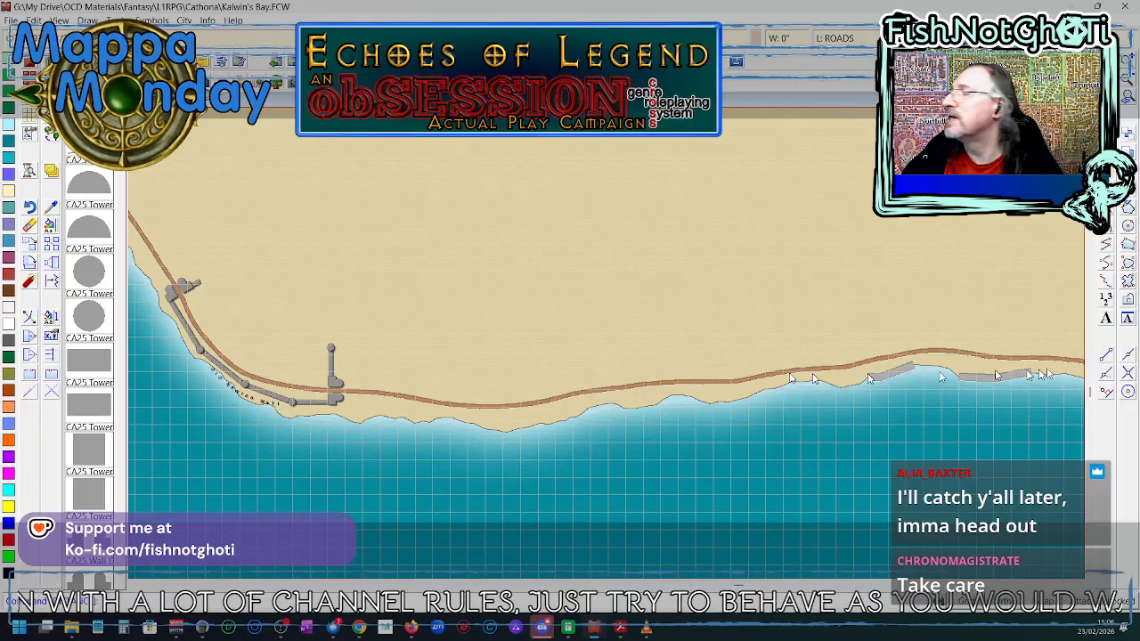
# - Add the text label "Old Redwharf" in the water between the two paved waterfront strips
pyautogui.click(1105, 319)
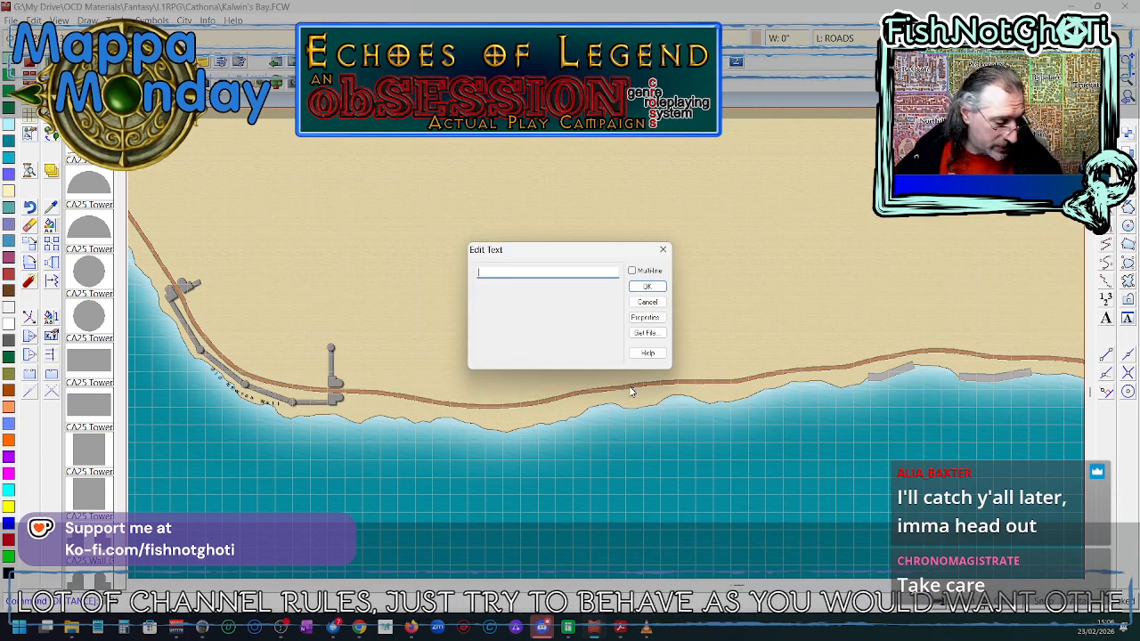
pyautogui.write('Old R')
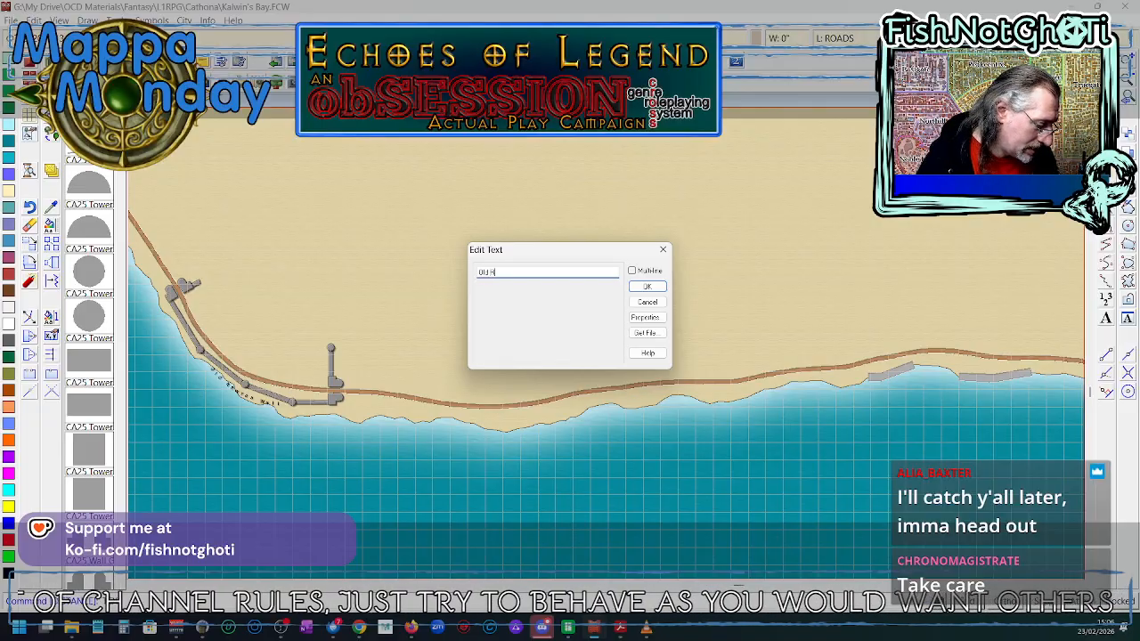
pyautogui.write('edwharf')
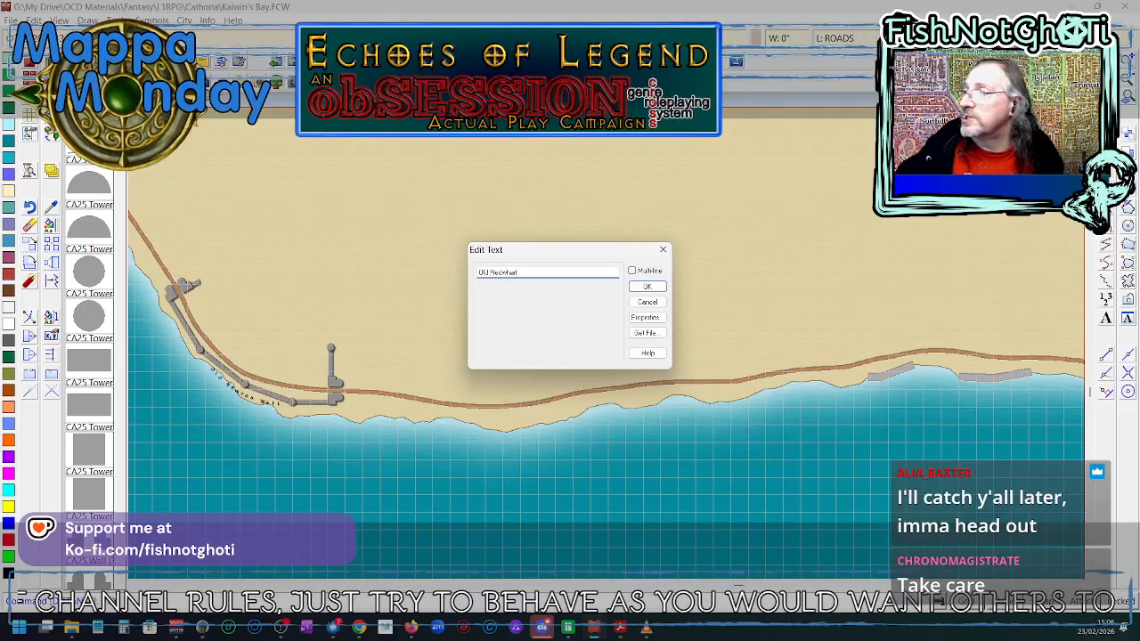
pyautogui.click(649, 287)
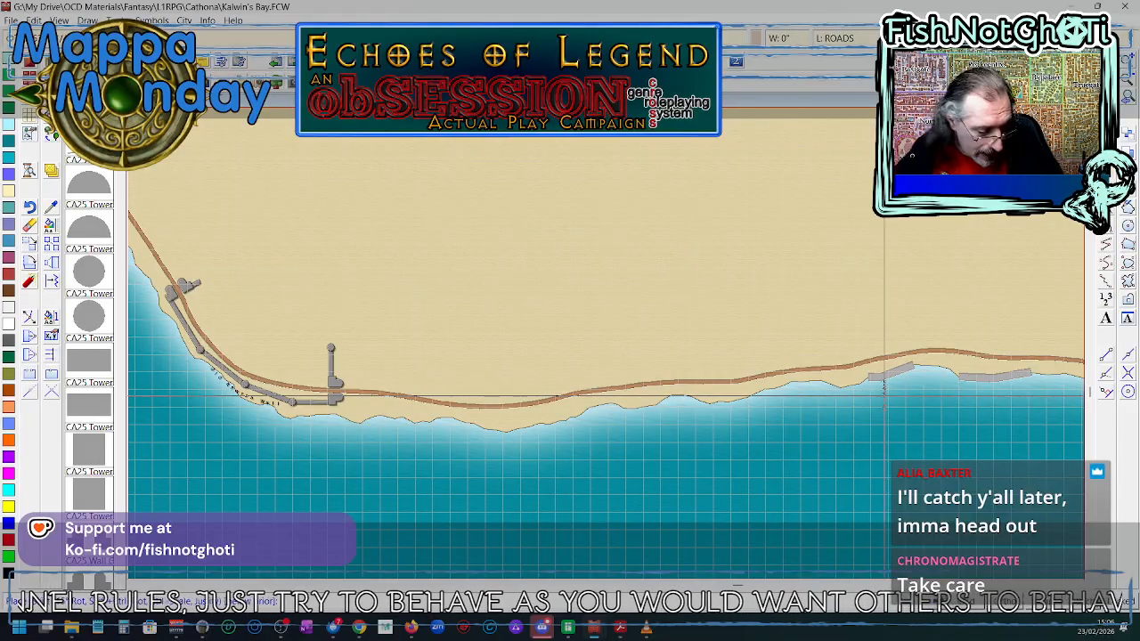
pyautogui.click(934, 382)
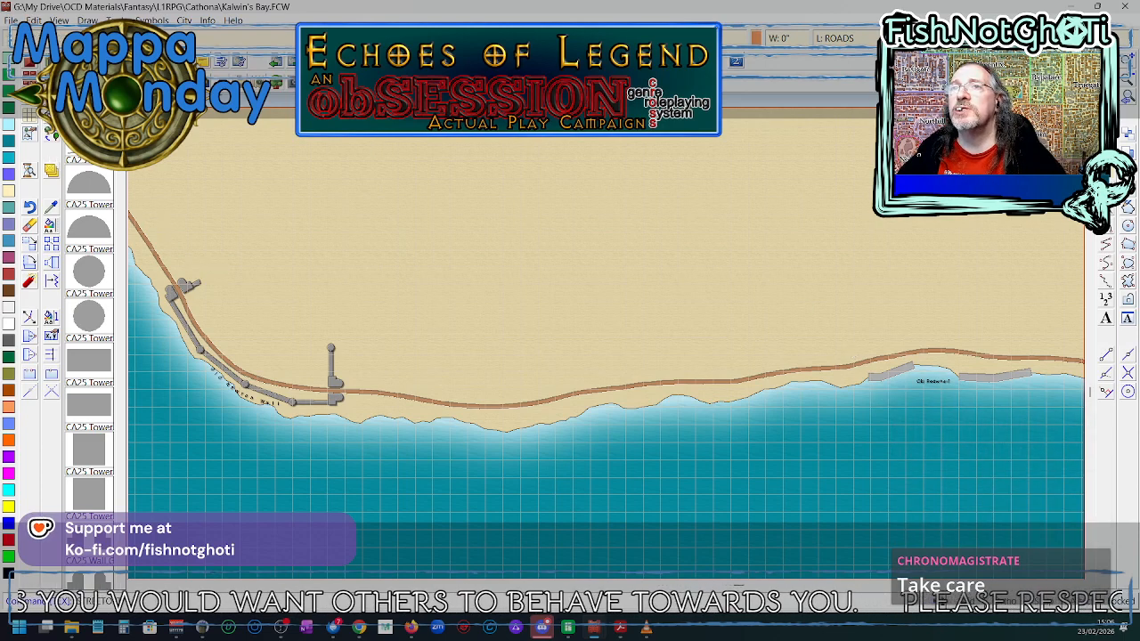
# - Preview the CA25 stone, varicolor and wooden street settings, and choose CA25 Default for generating street houses
pyautogui.click(51, 168)
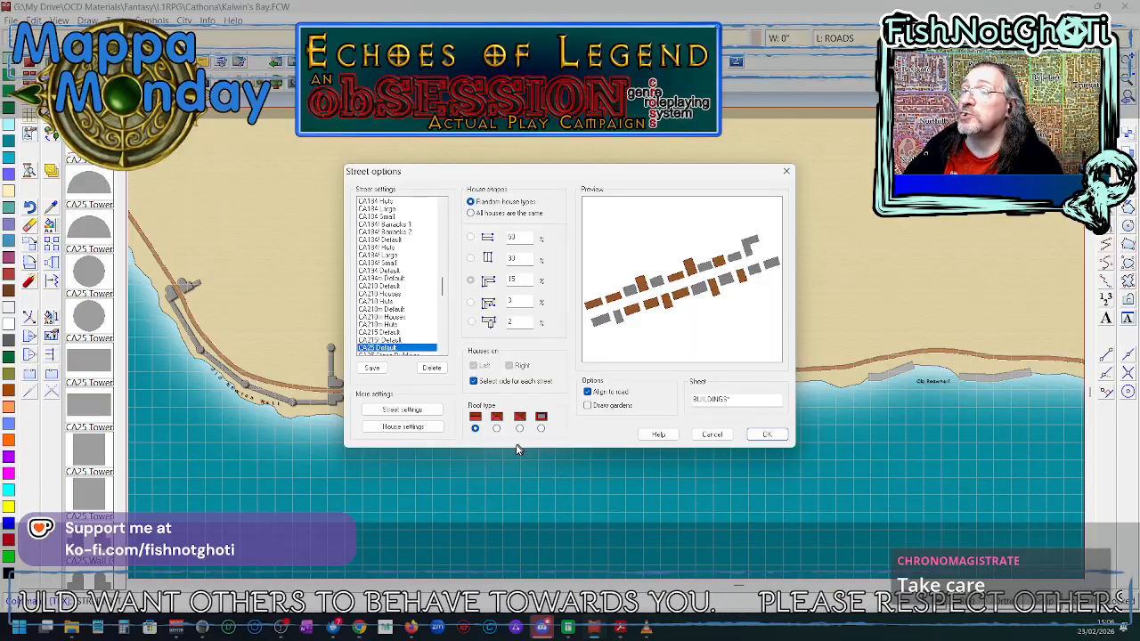
pyautogui.scroll(-2, 411, 349)
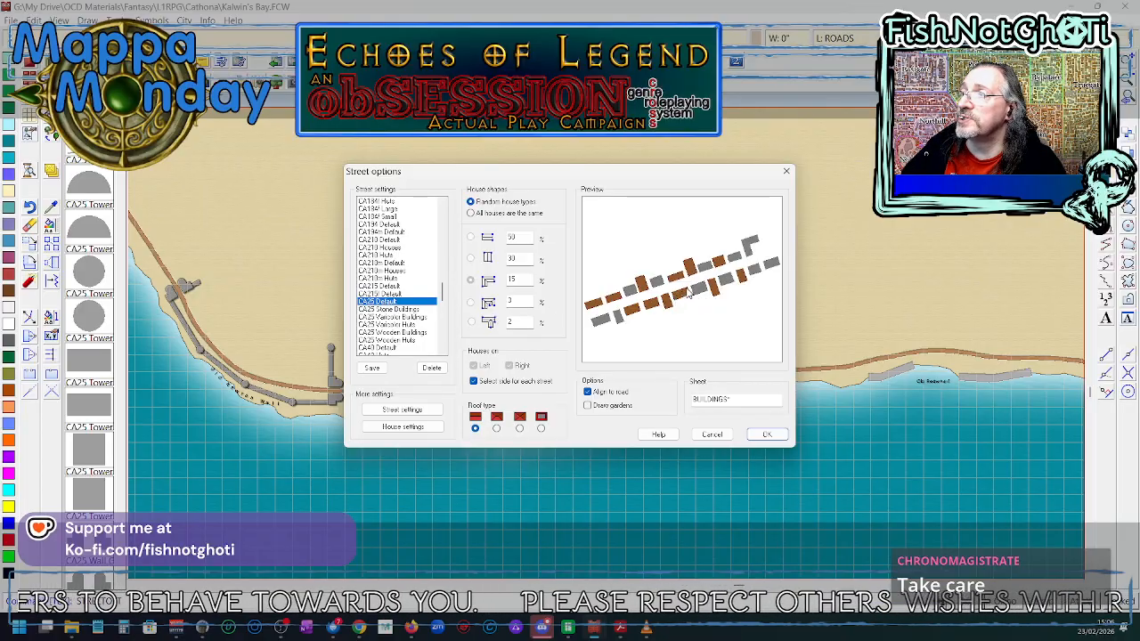
pyautogui.click(392, 309)
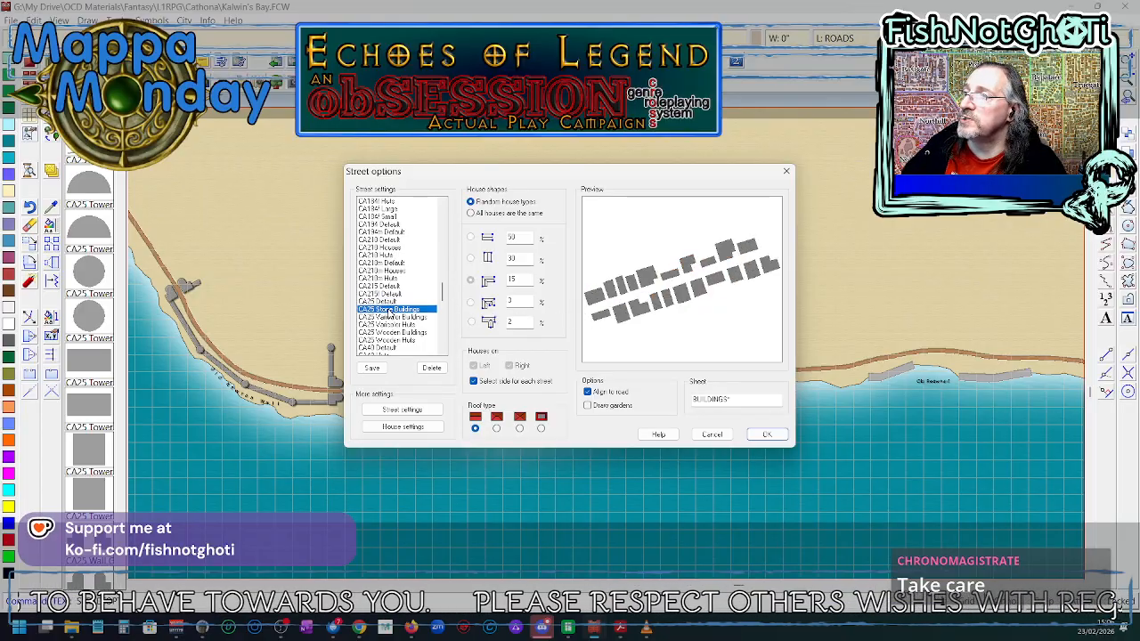
pyautogui.click(390, 317)
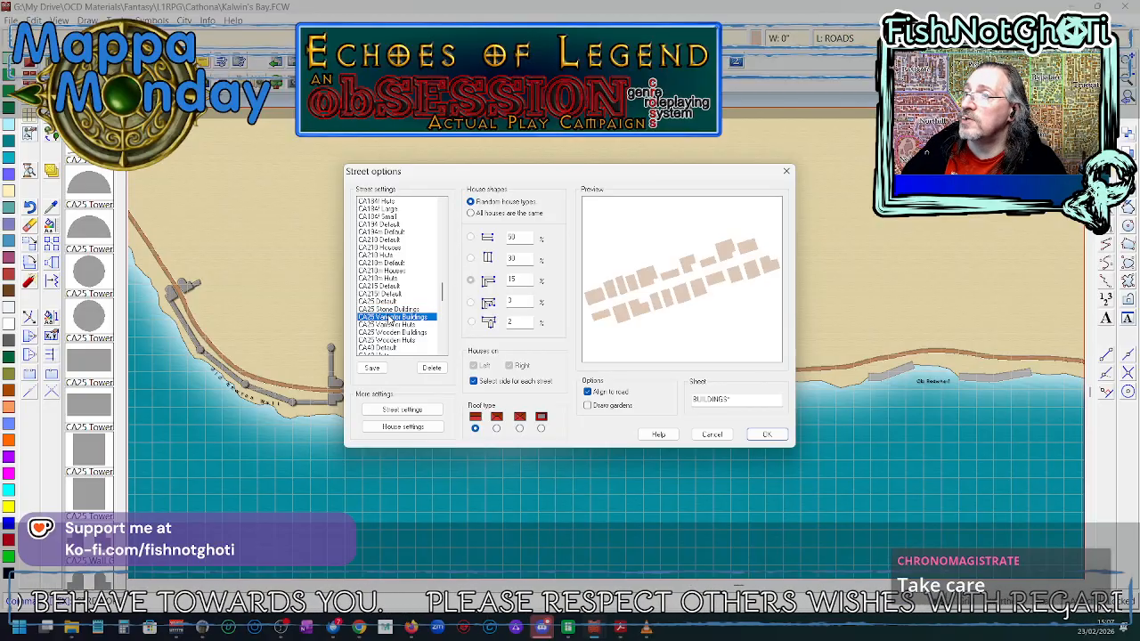
pyautogui.click(392, 324)
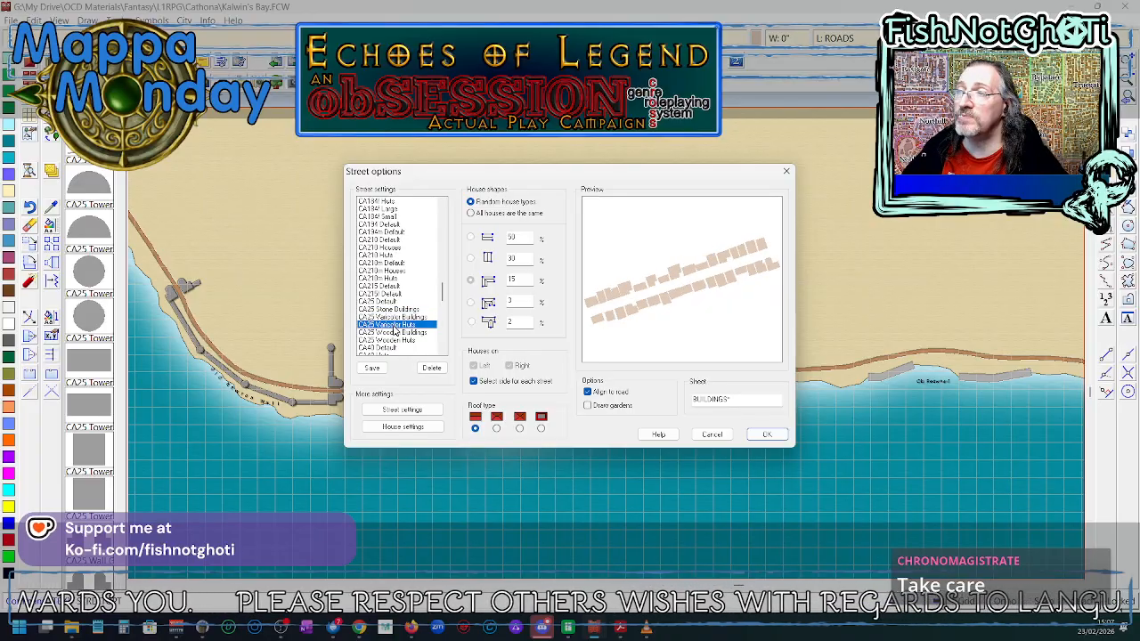
pyautogui.click(396, 332)
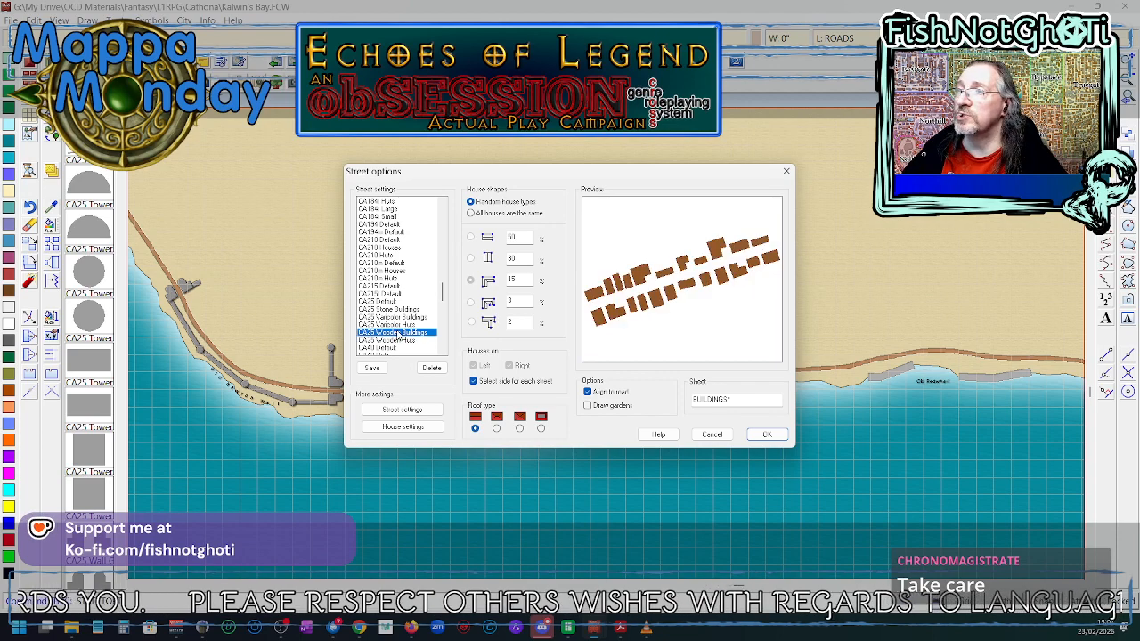
pyautogui.click(404, 341)
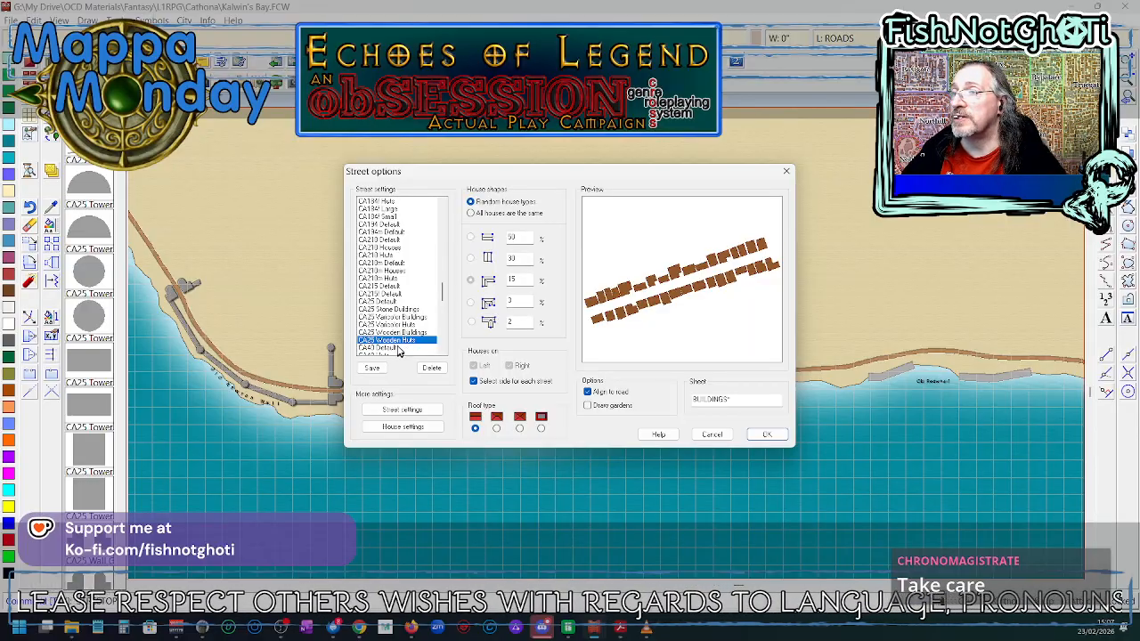
pyautogui.click(385, 302)
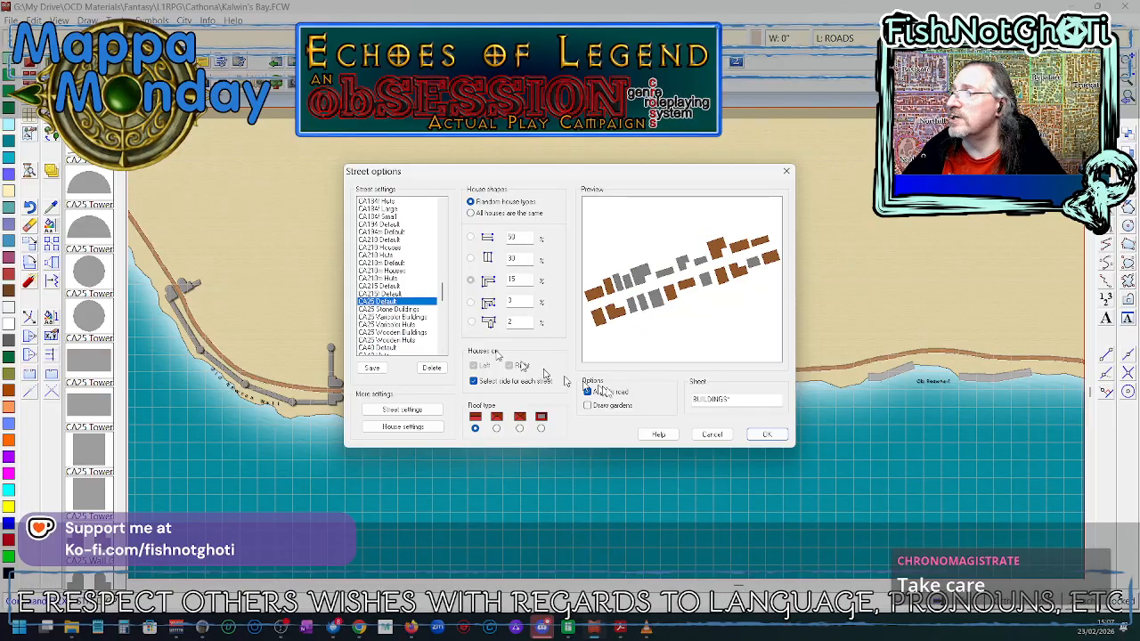
pyautogui.click(767, 434)
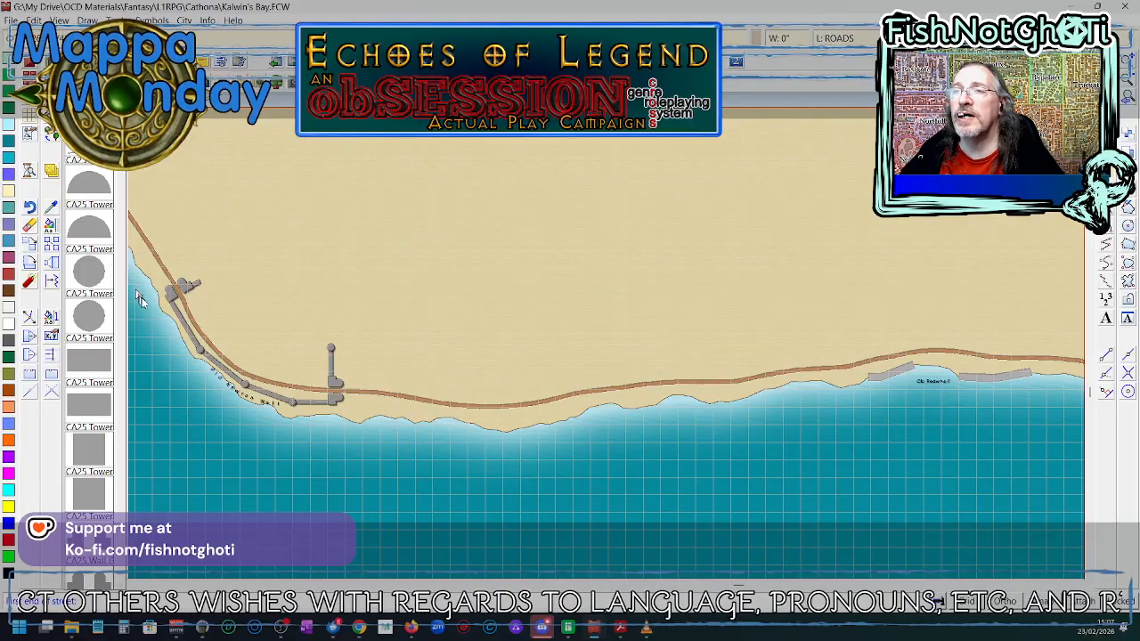
# - Generate a row of houses along the inland side of the road between the two gates of Old Newton Wall
pyautogui.click(184, 301)
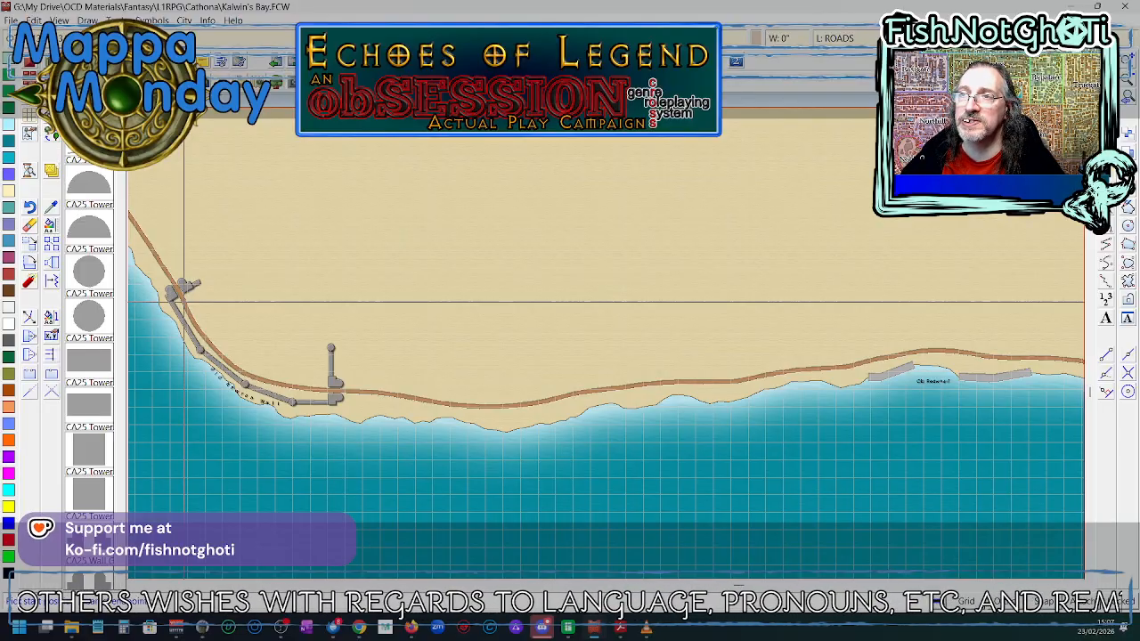
pyautogui.click(186, 299)
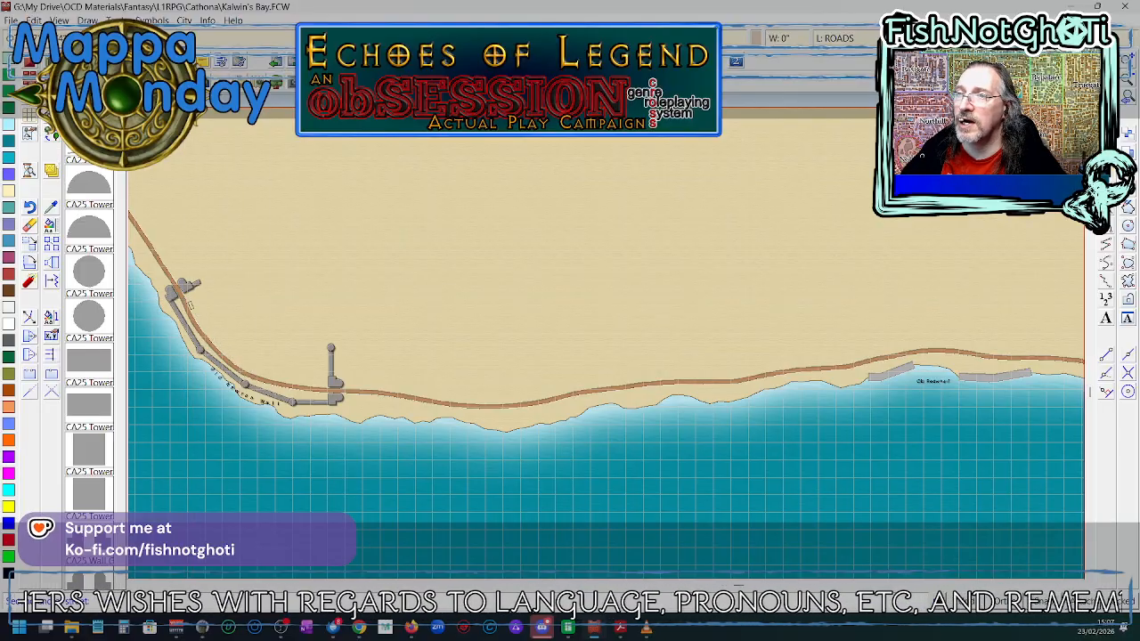
pyautogui.click(319, 380)
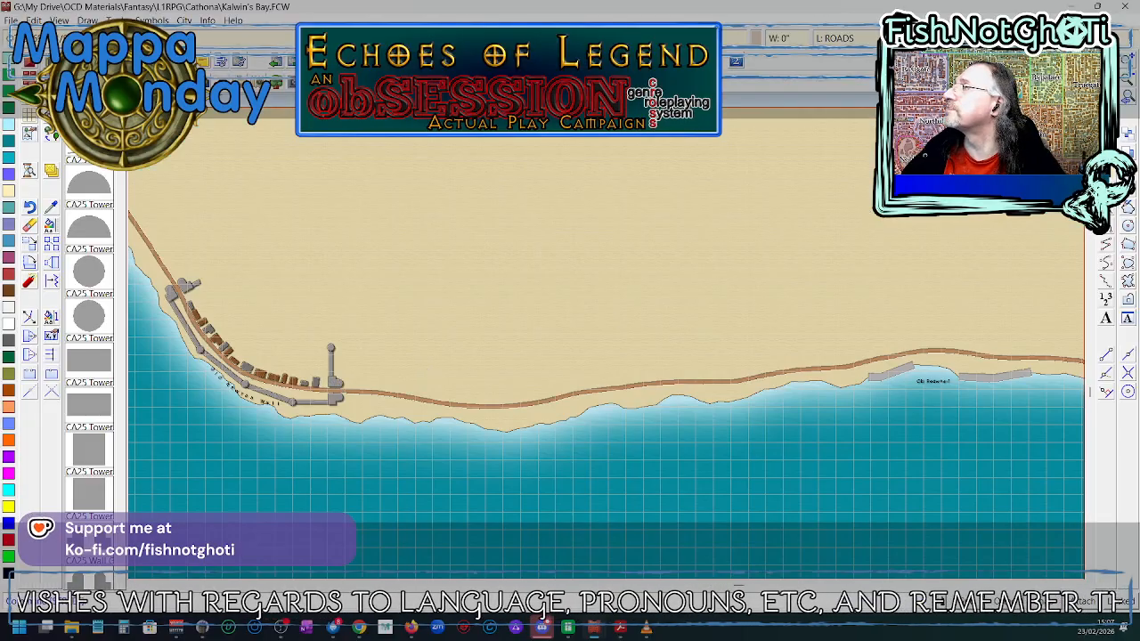
# - Generate a short row of houses on the seaward side of the road, from the eastern gate westward inside Old Newton Wall
pyautogui.click(1129, 96)
pyautogui.click(167, 272)
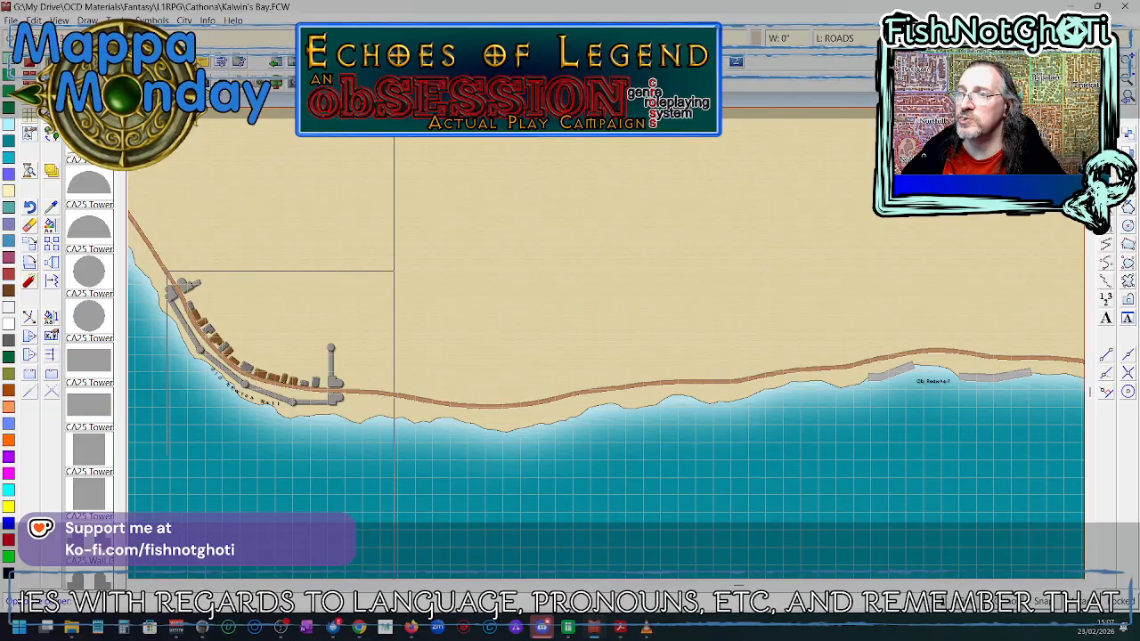
pyautogui.click(395, 461)
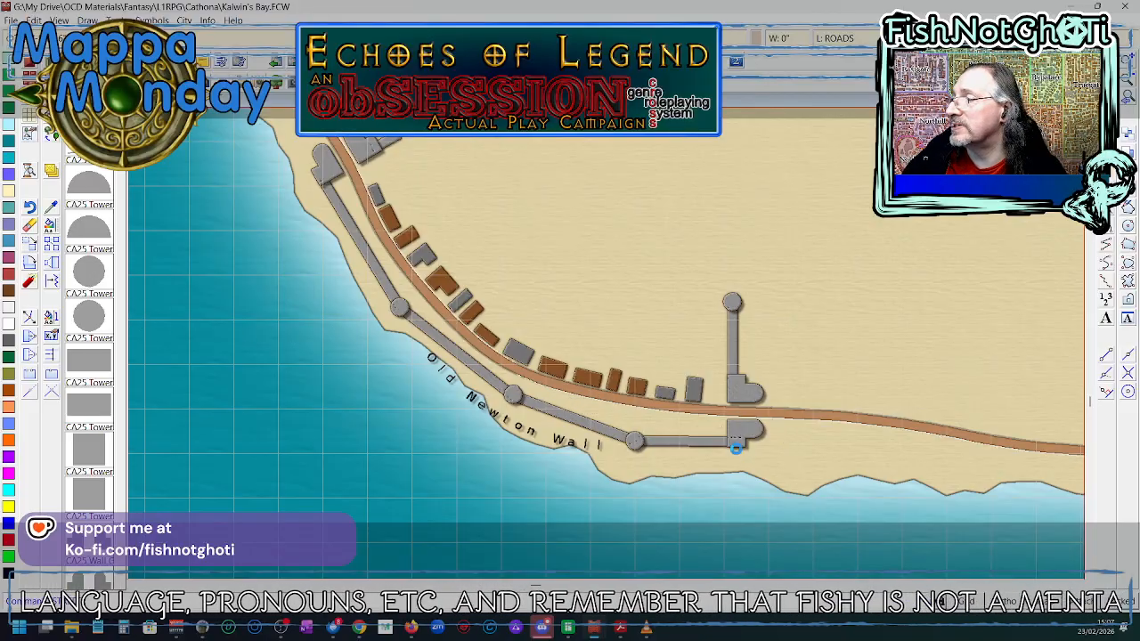
pyautogui.scroll(1, 736, 445)
pyautogui.scroll(1, 708, 419)
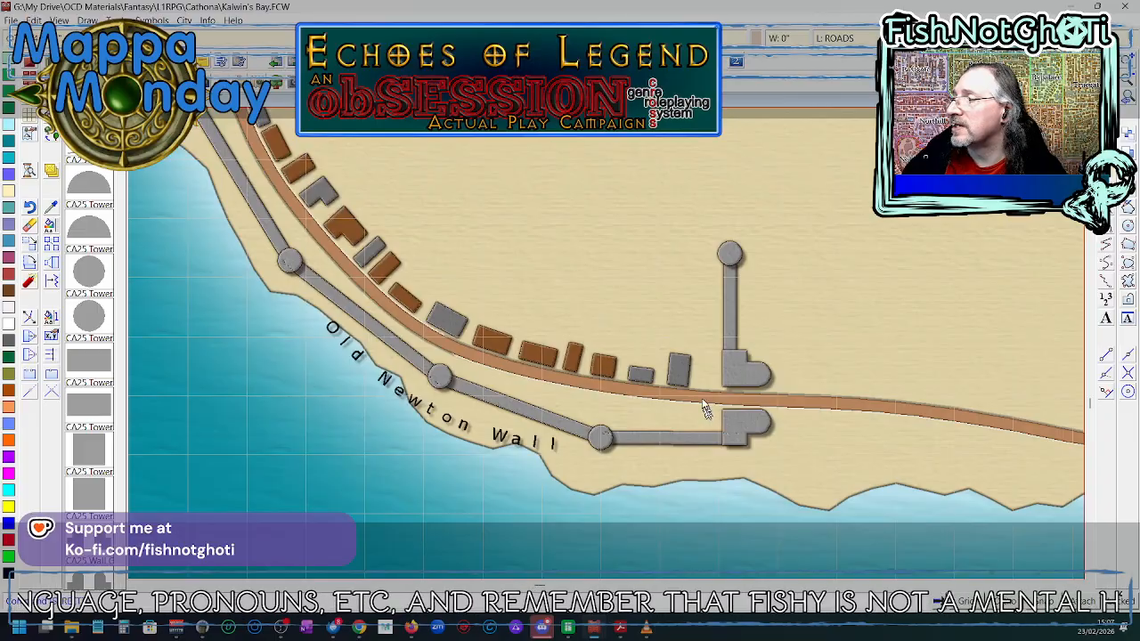
pyautogui.click(698, 407)
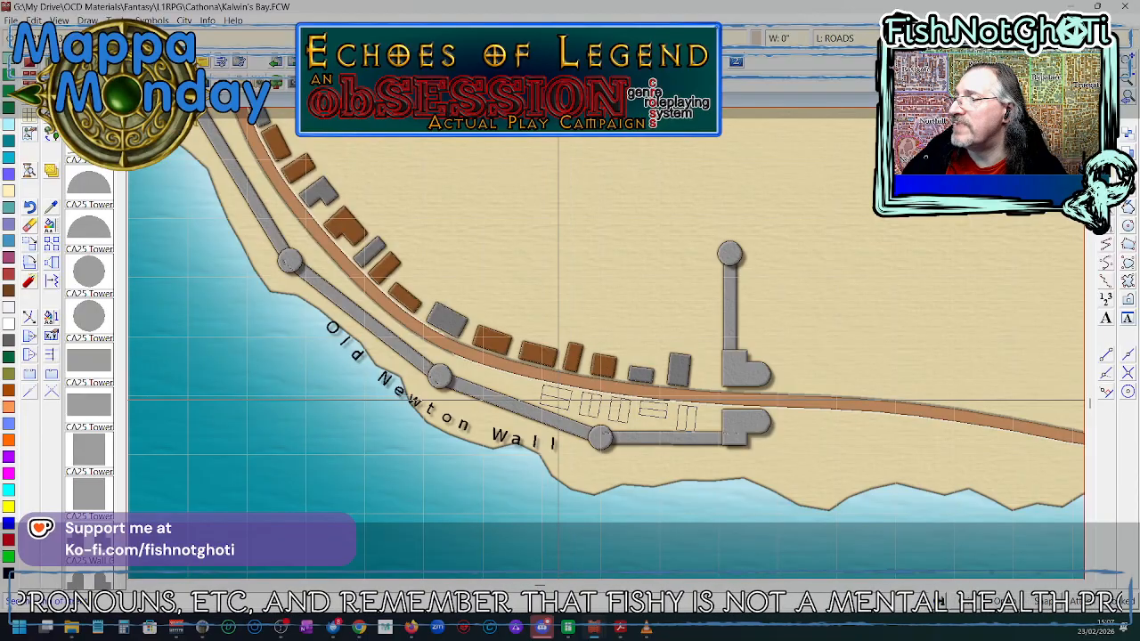
pyautogui.click(558, 401)
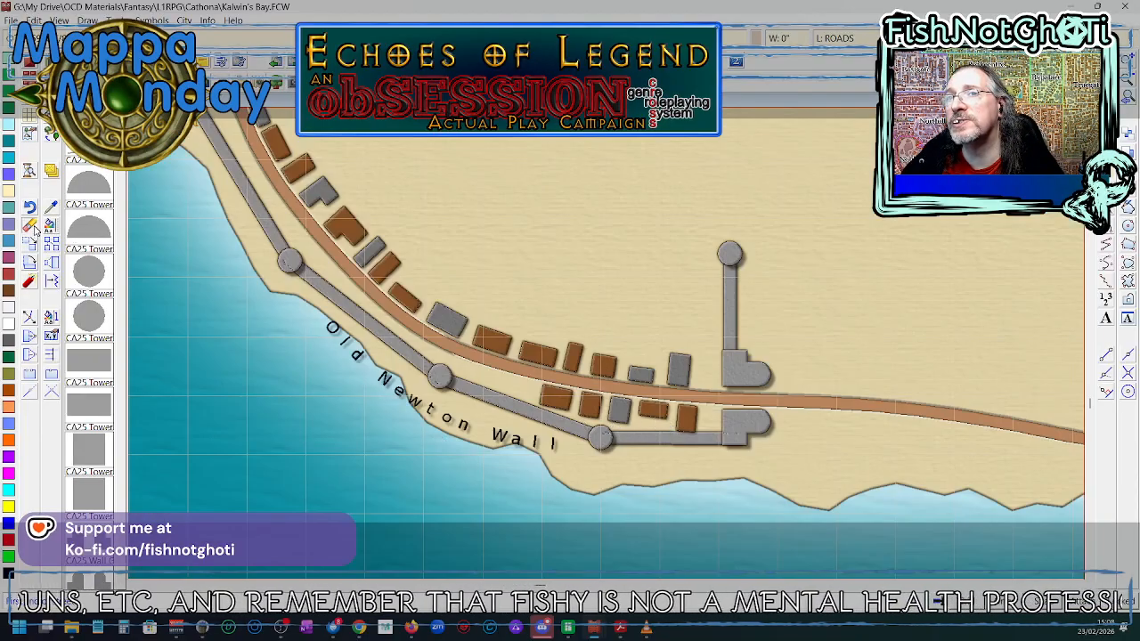
# - Erase the brown house closest to the eastern gate on the seaward side of the road
pyautogui.click(696, 408)
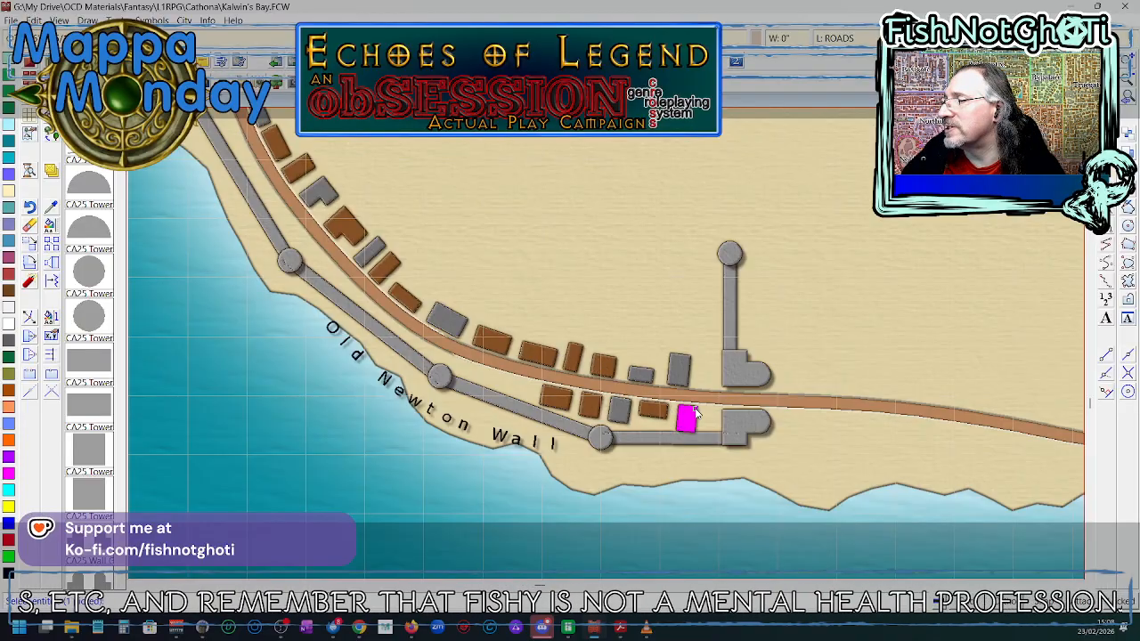
pyautogui.rightClick(695, 409)
pyautogui.click(696, 411)
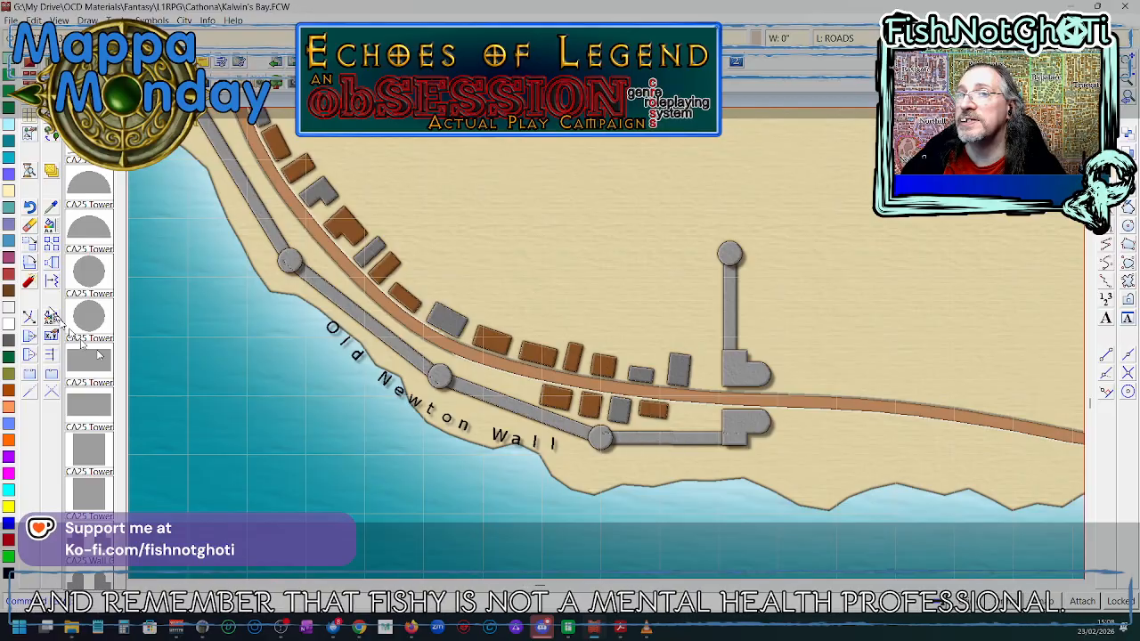
# - Copy the small grey house from the inland side of the road into the gap beside the eastern gate's seaward tower
pyautogui.click(51, 247)
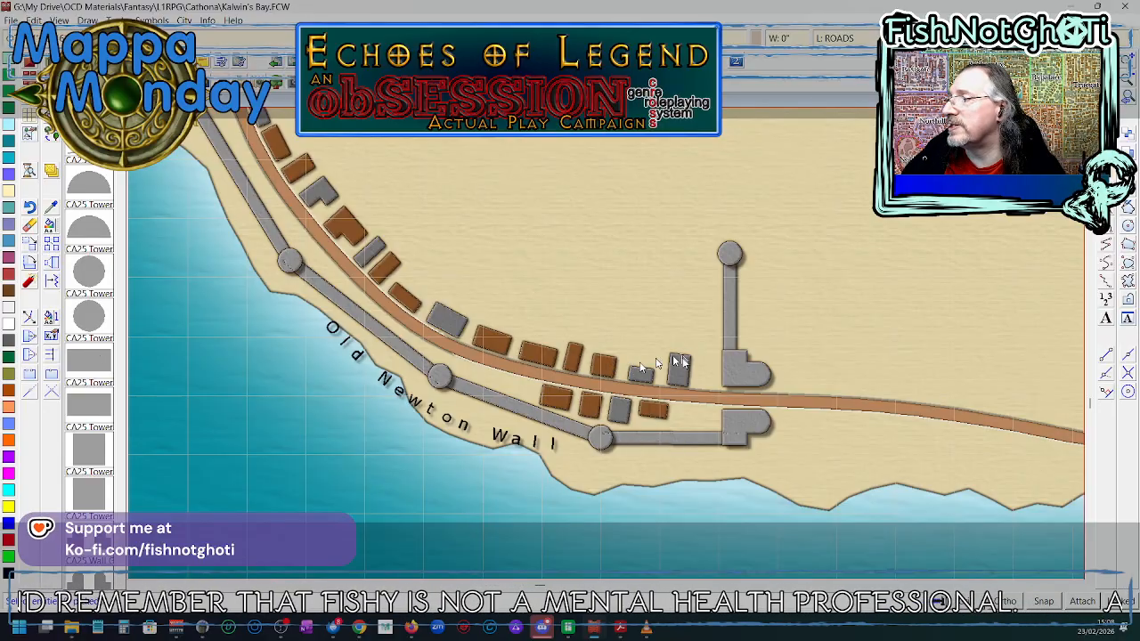
pyautogui.click(652, 376)
pyautogui.rightClick(648, 376)
pyautogui.click(643, 376)
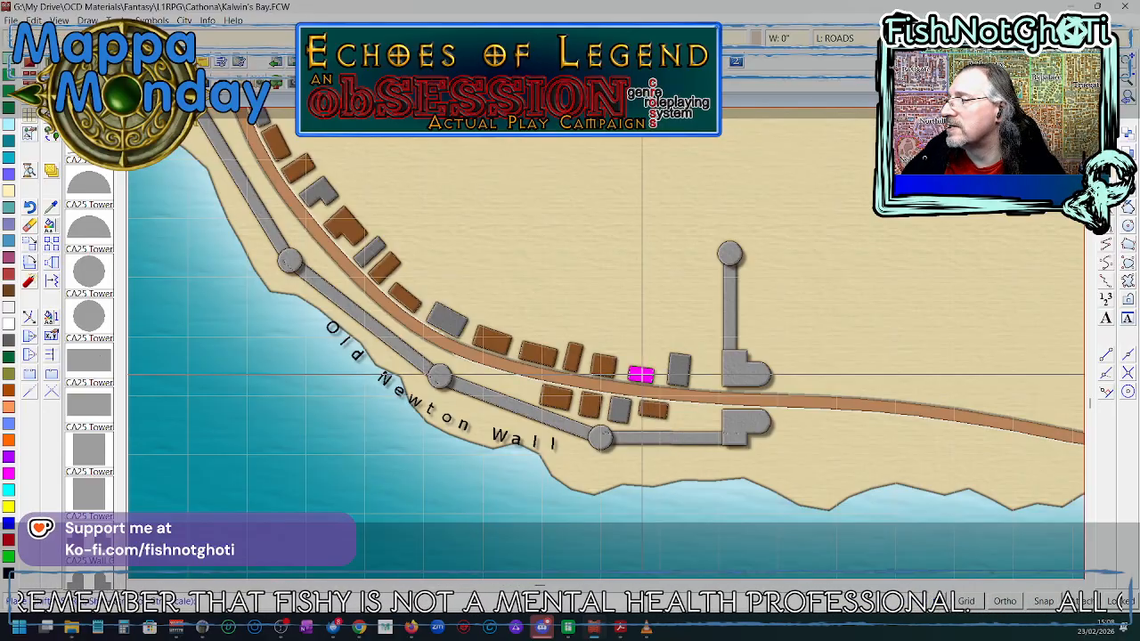
pyautogui.click(690, 413)
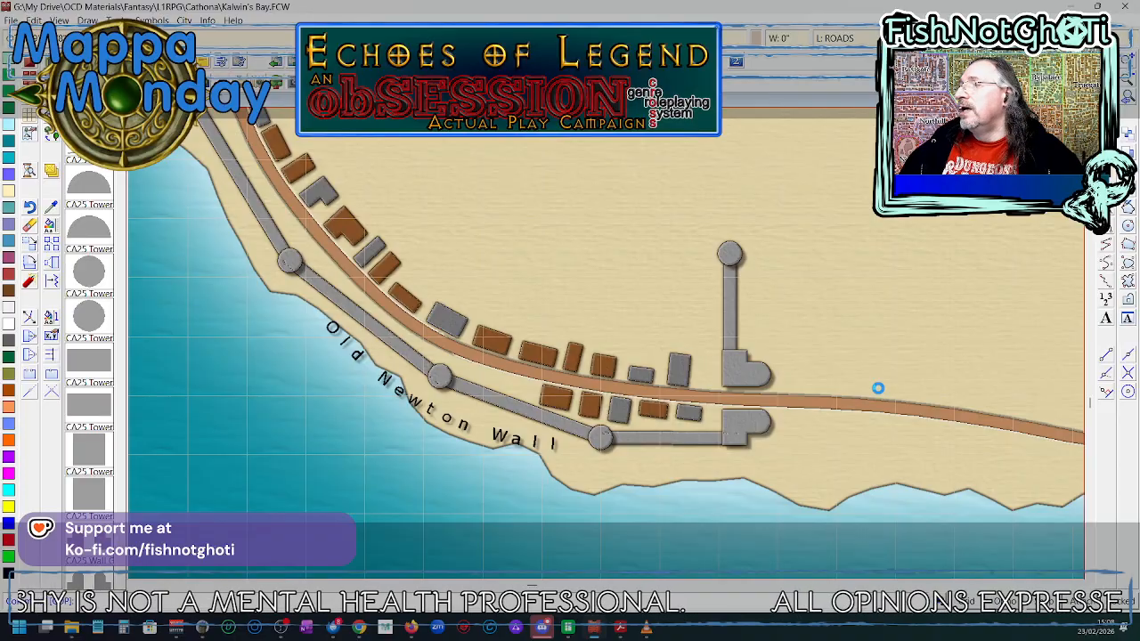
# - Generate houses along the inner side of the wall section running inland from the eastern gate
pyautogui.scroll(-3, 877, 397)
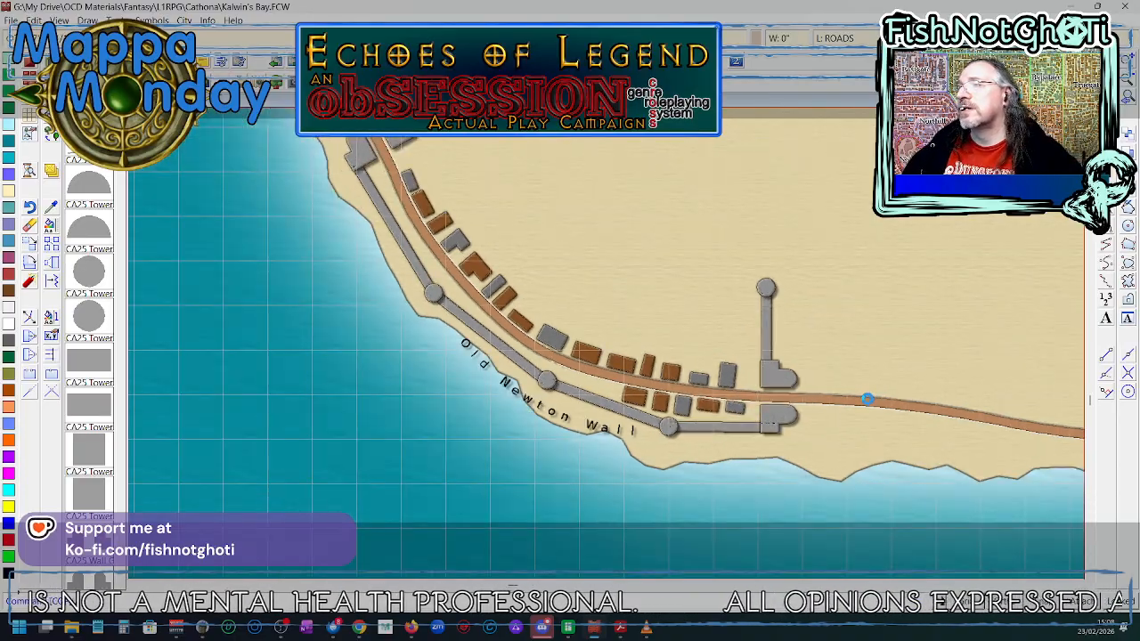
pyautogui.scroll(-2, 873, 398)
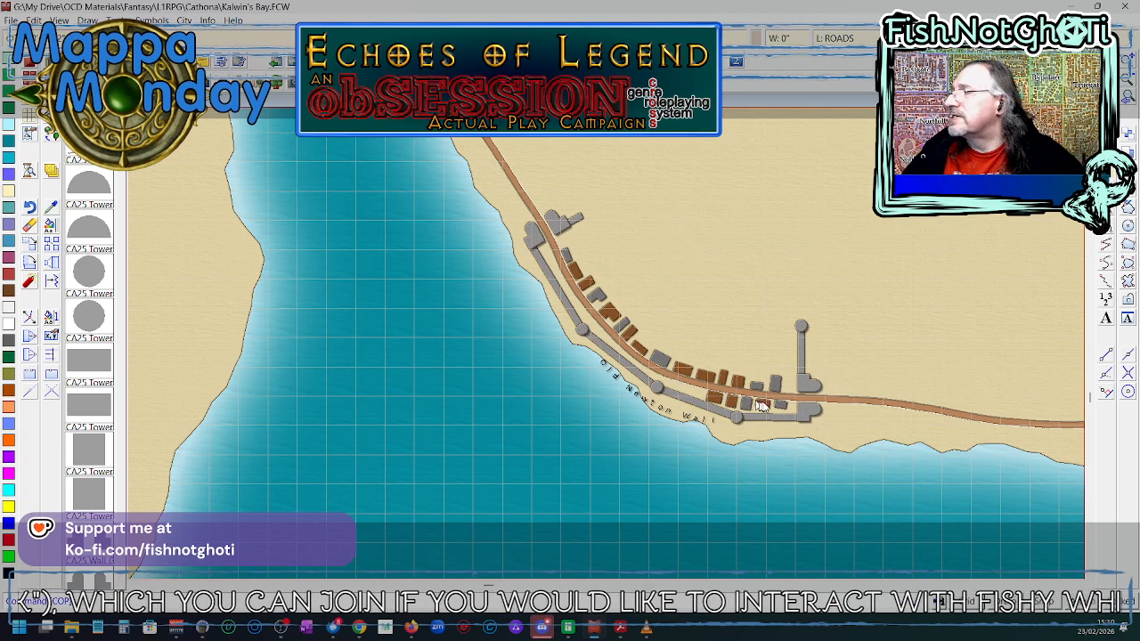
pyautogui.scroll(1, 781, 403)
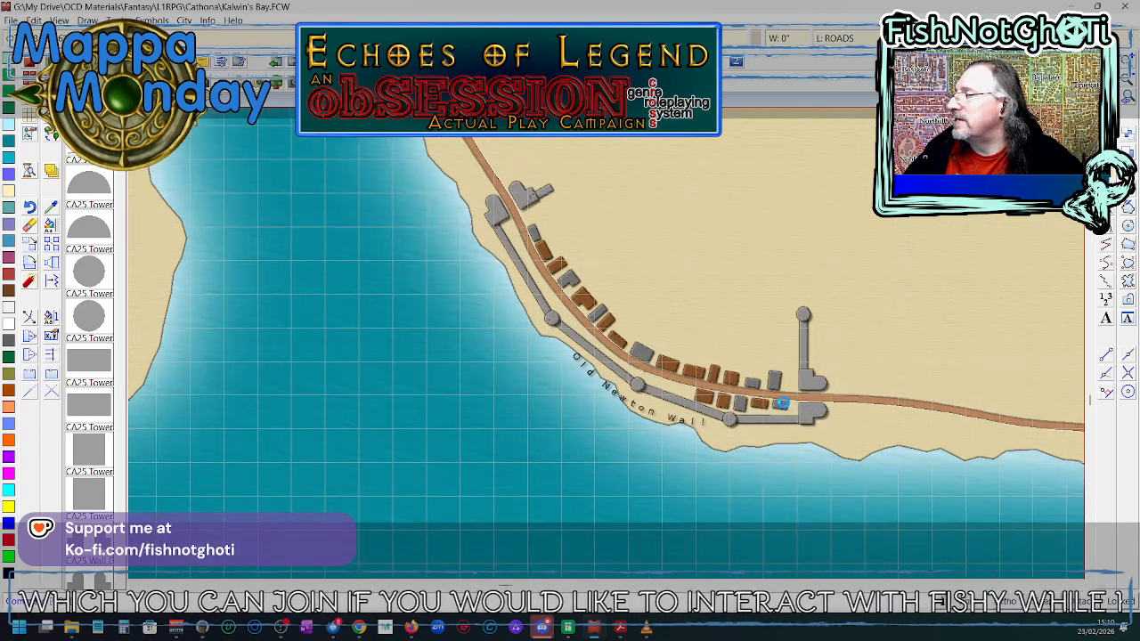
pyautogui.scroll(2, 781, 403)
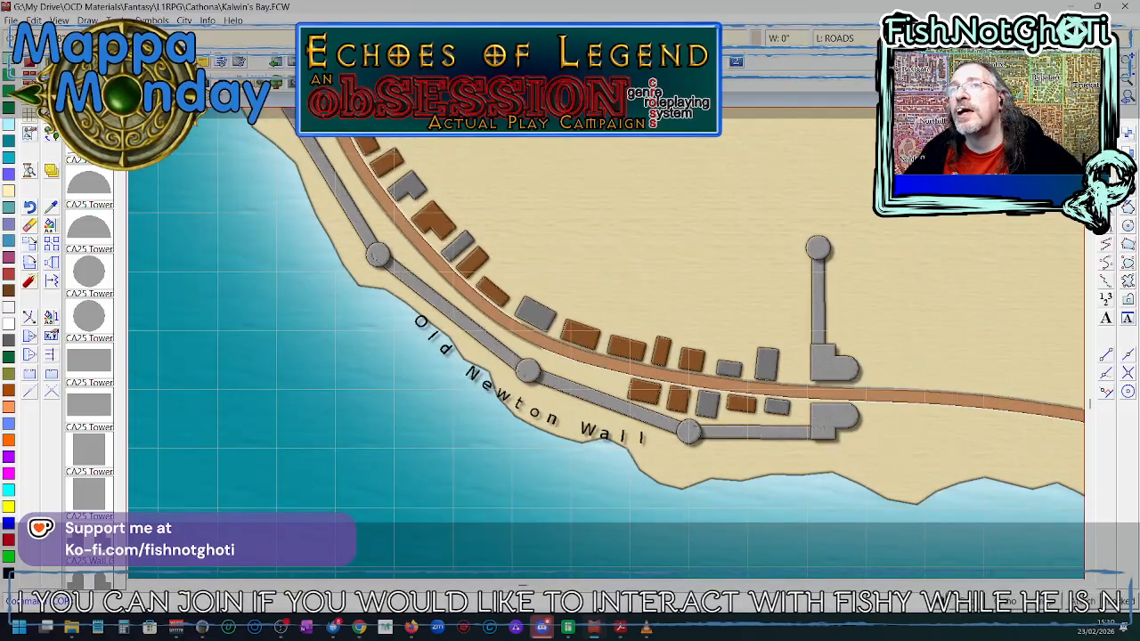
pyautogui.click(819, 369)
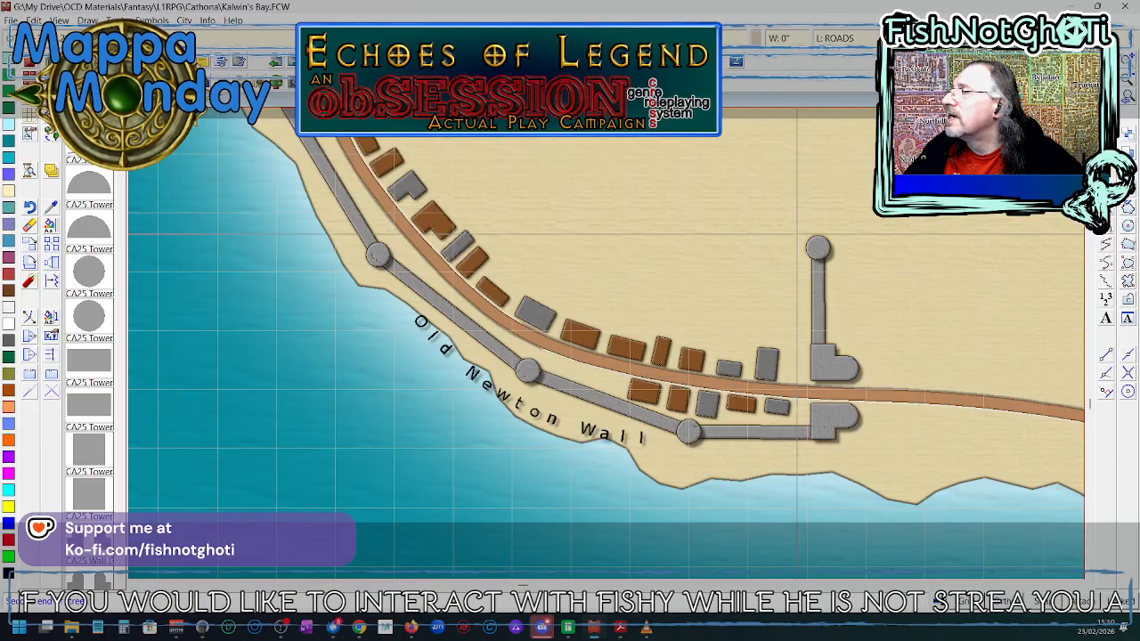
pyautogui.click(796, 390)
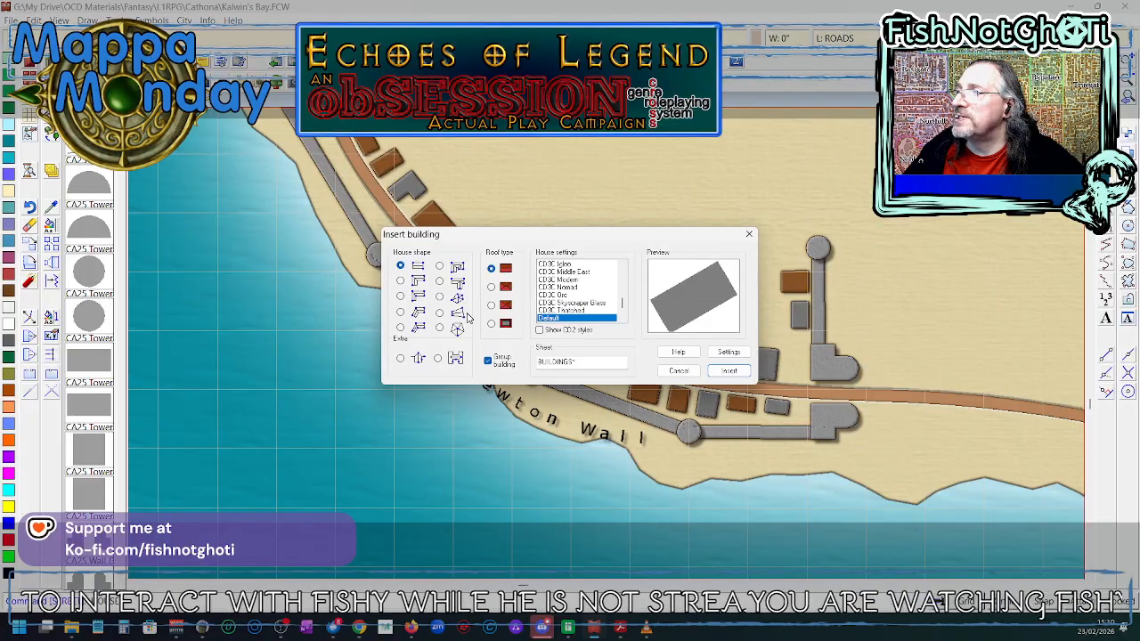
# - Look through the list of house settings for a single building, from the CA103 to the SS5C styles, and leave without inserting one
pyautogui.scroll(-1, 587, 298)
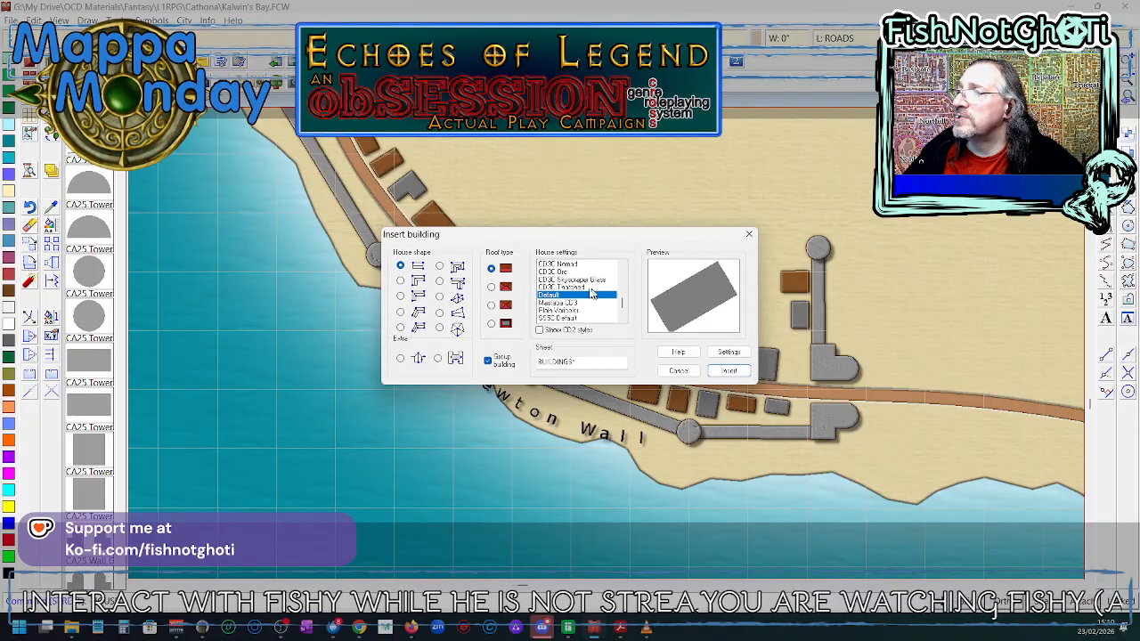
pyautogui.scroll(5, 588, 301)
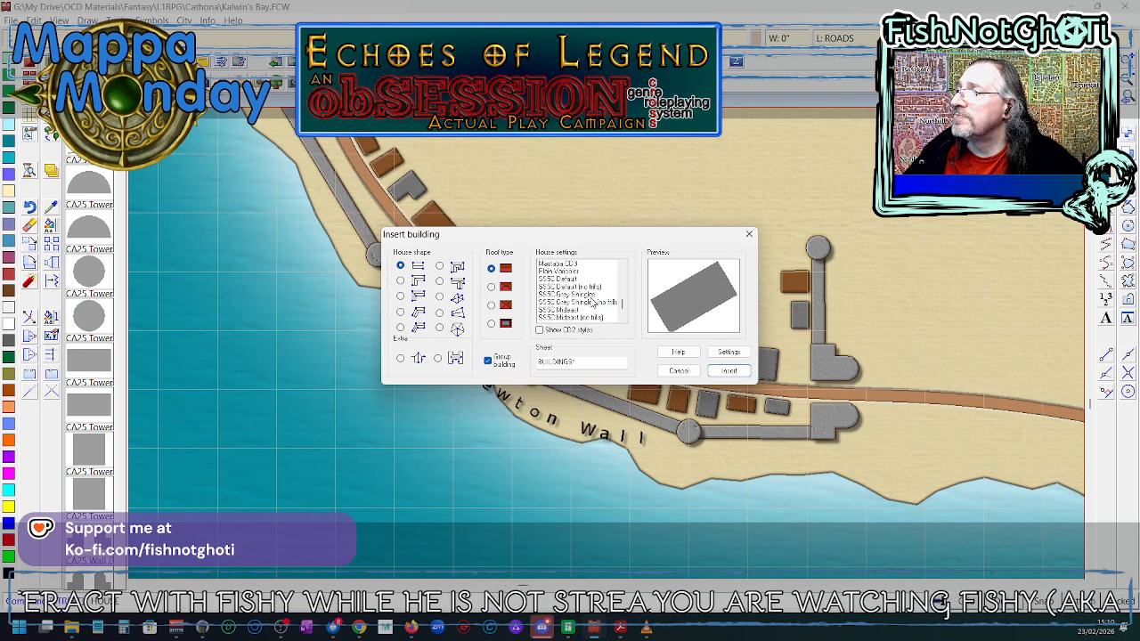
pyautogui.scroll(5, 590, 302)
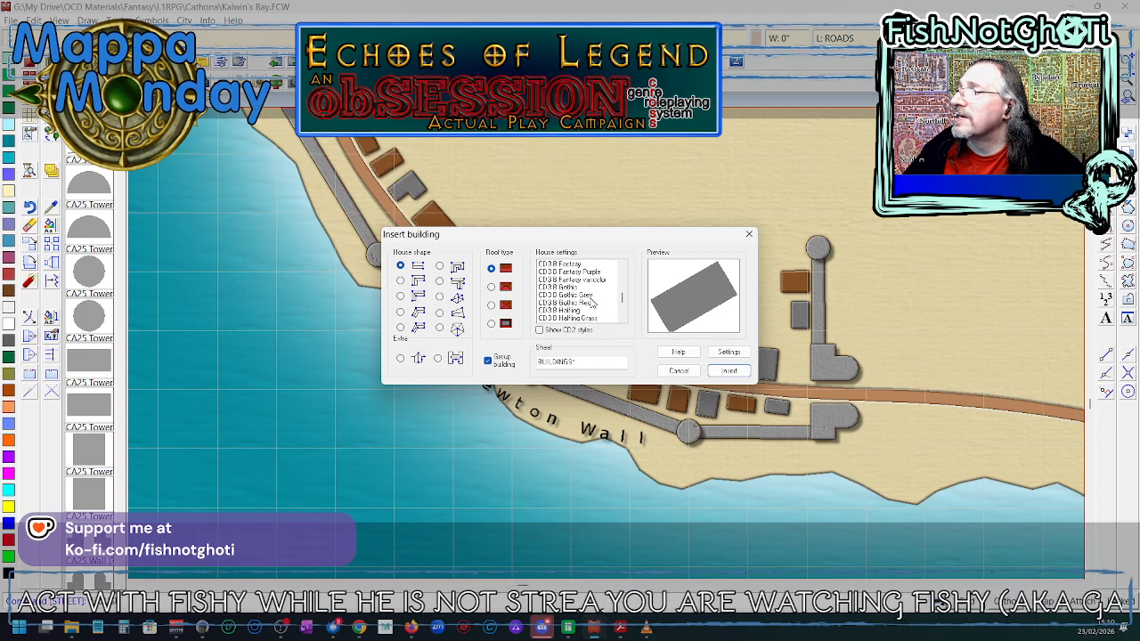
pyautogui.scroll(6, 593, 303)
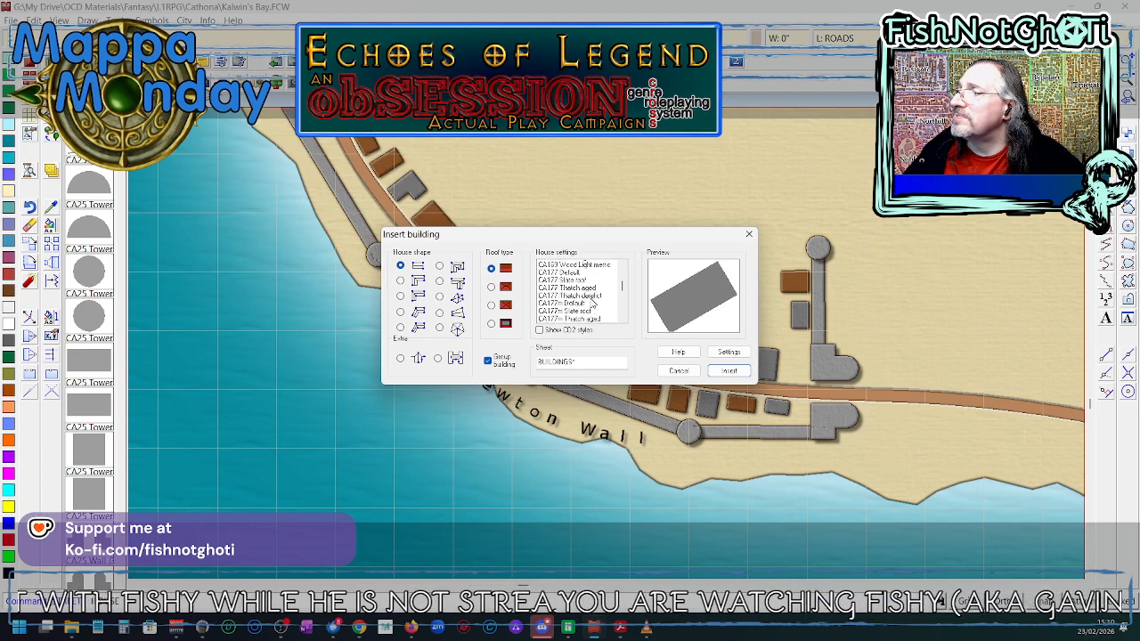
pyautogui.scroll(4, 592, 303)
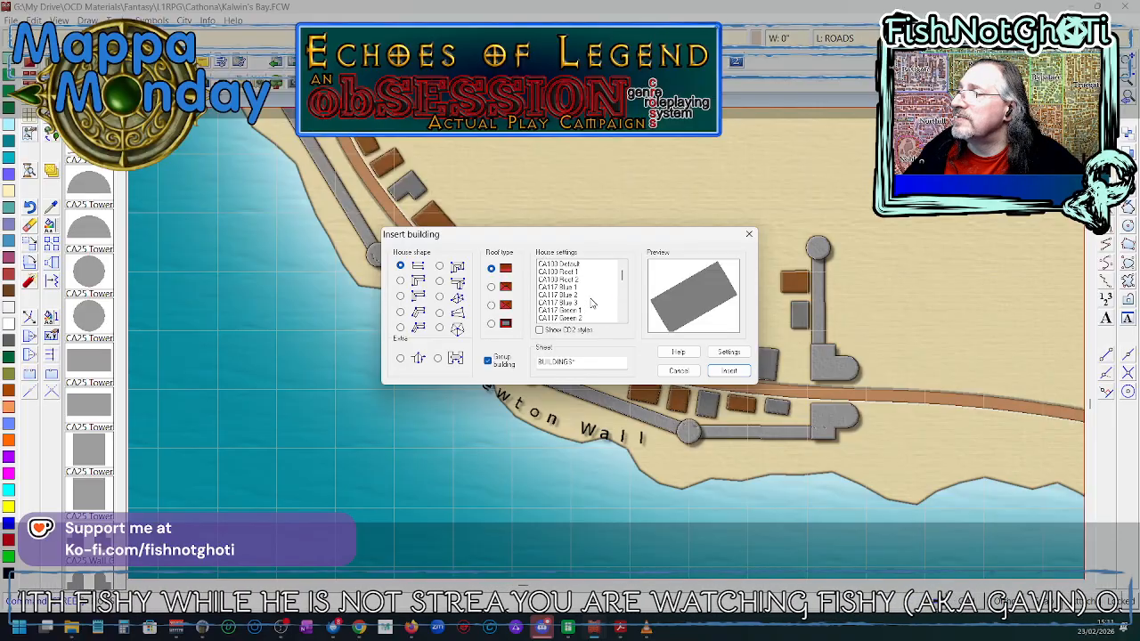
pyautogui.scroll(-2, 592, 304)
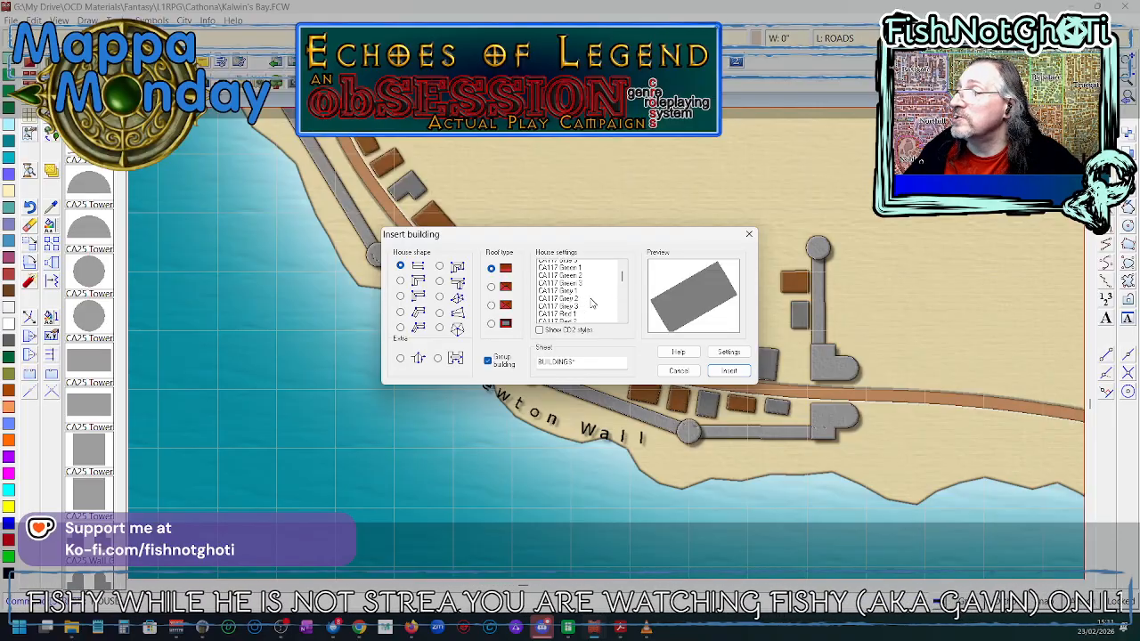
pyautogui.scroll(-1, 593, 304)
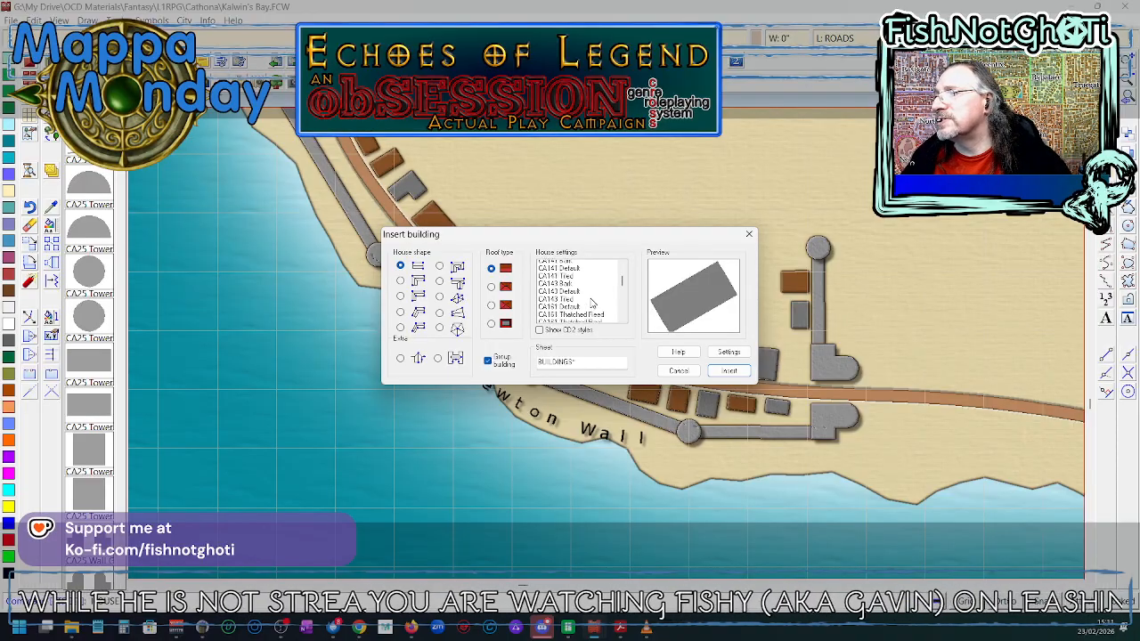
pyautogui.scroll(-3, 594, 304)
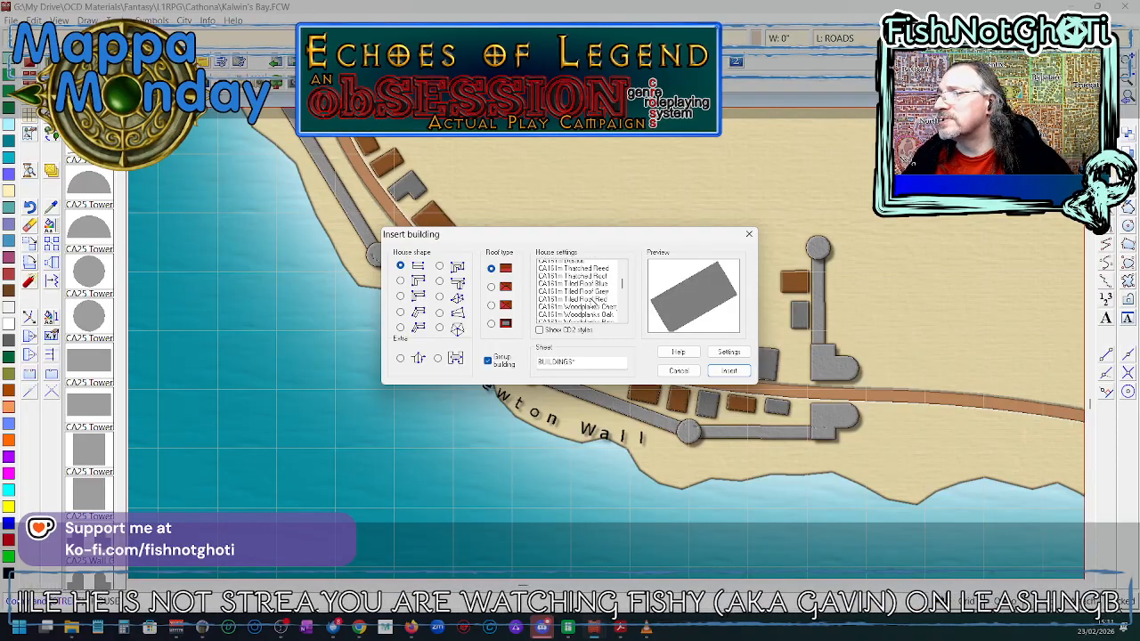
pyautogui.scroll(-3, 593, 304)
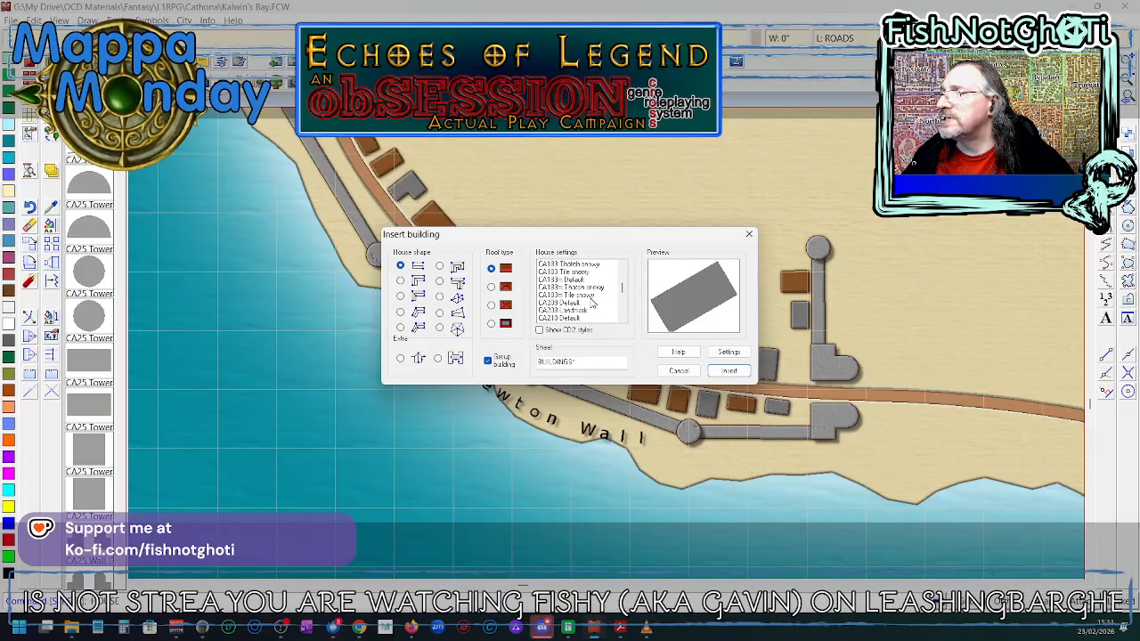
pyautogui.scroll(-3, 592, 304)
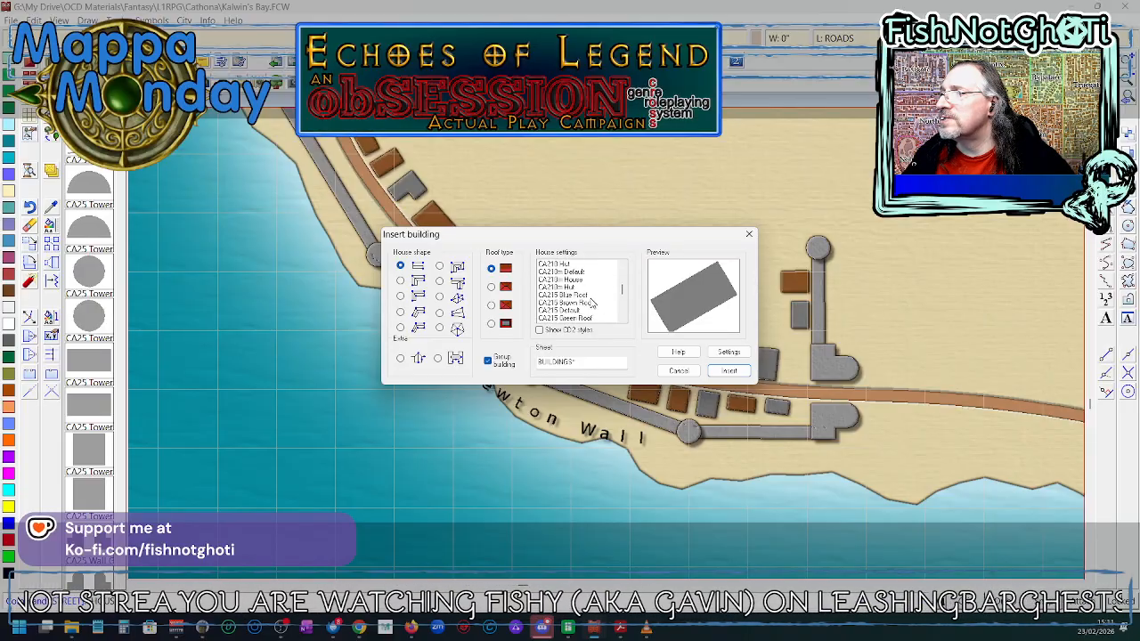
pyautogui.scroll(-3, 592, 304)
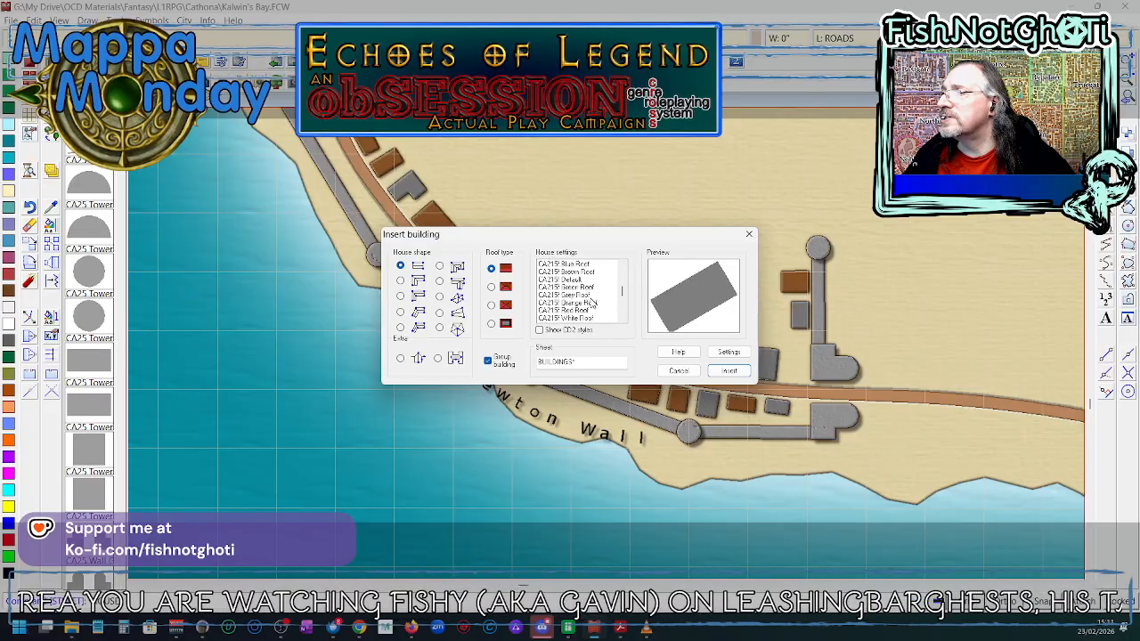
pyautogui.scroll(3, 592, 304)
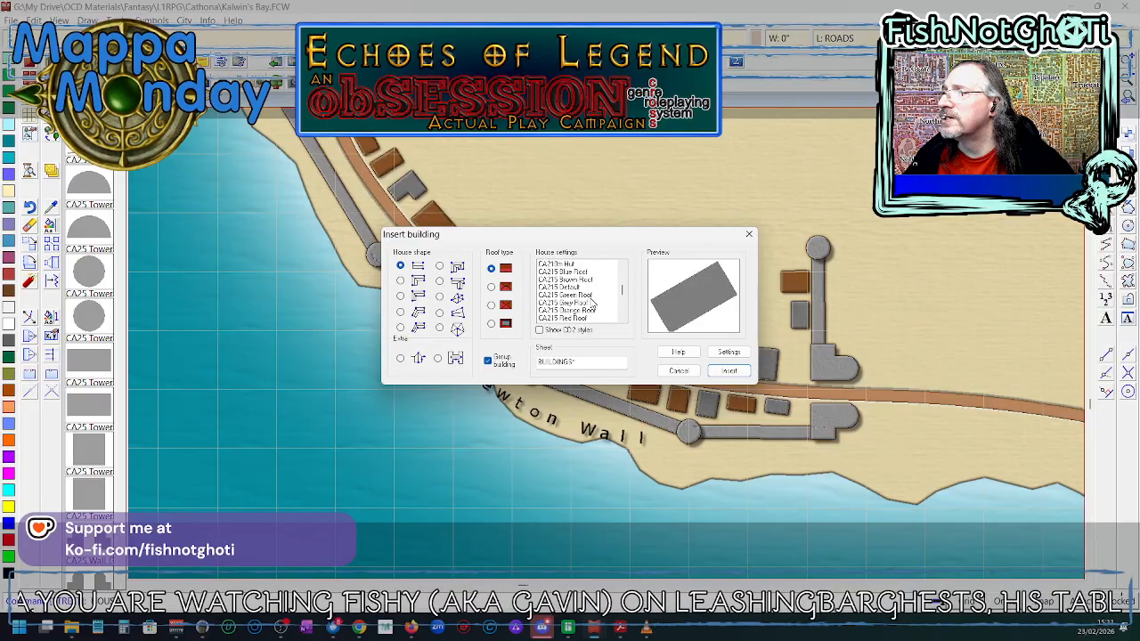
pyautogui.scroll(2, 592, 304)
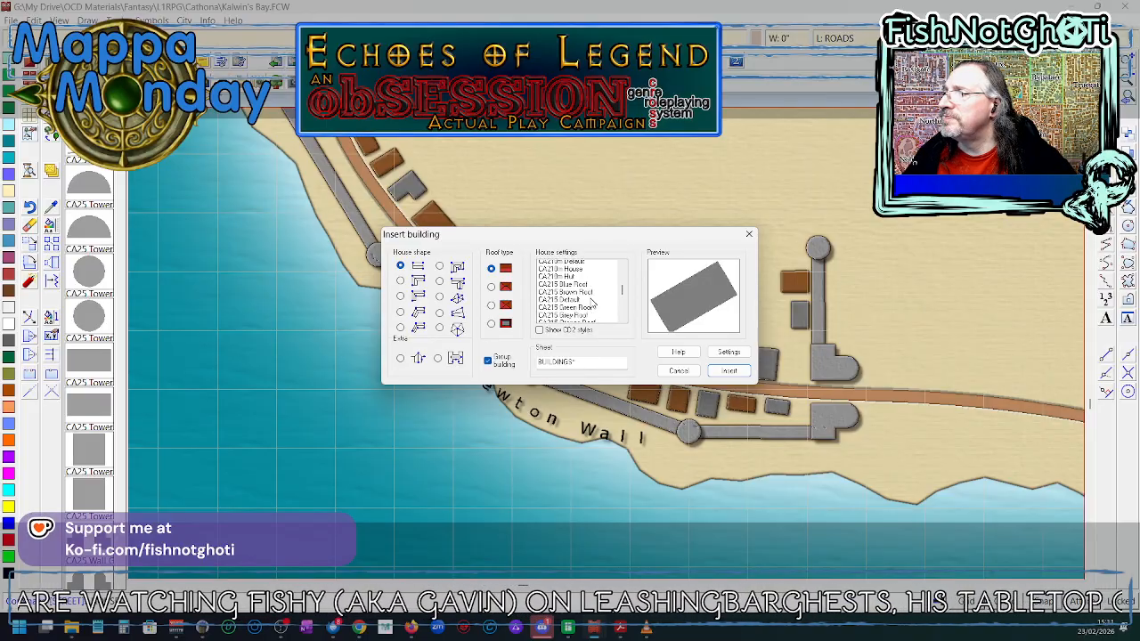
pyautogui.scroll(-2, 593, 304)
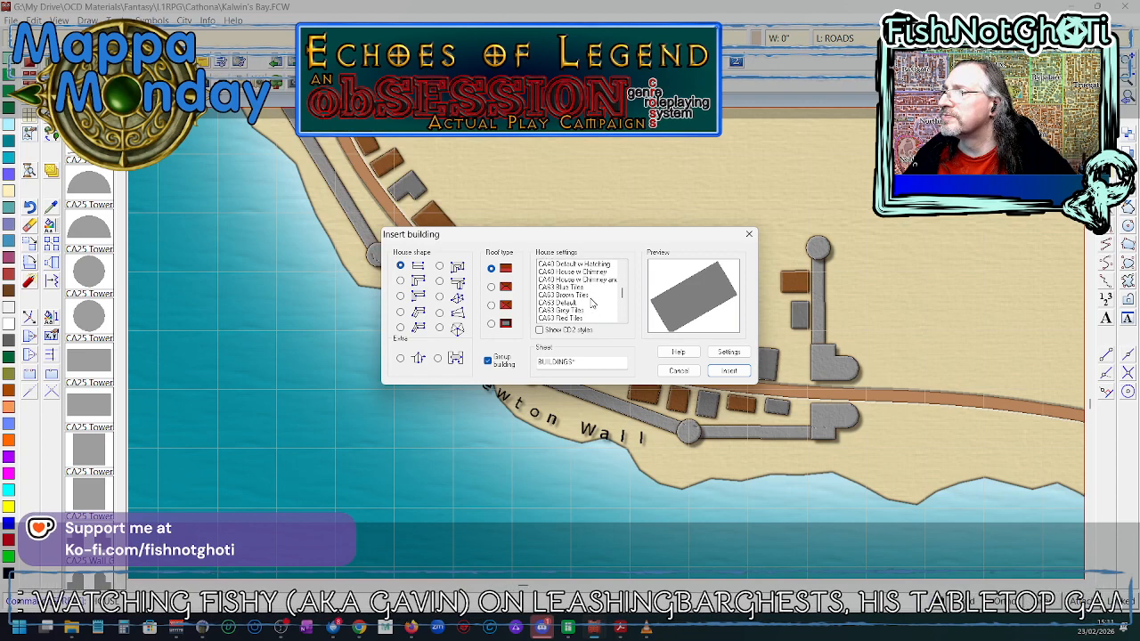
pyautogui.scroll(-2, 592, 303)
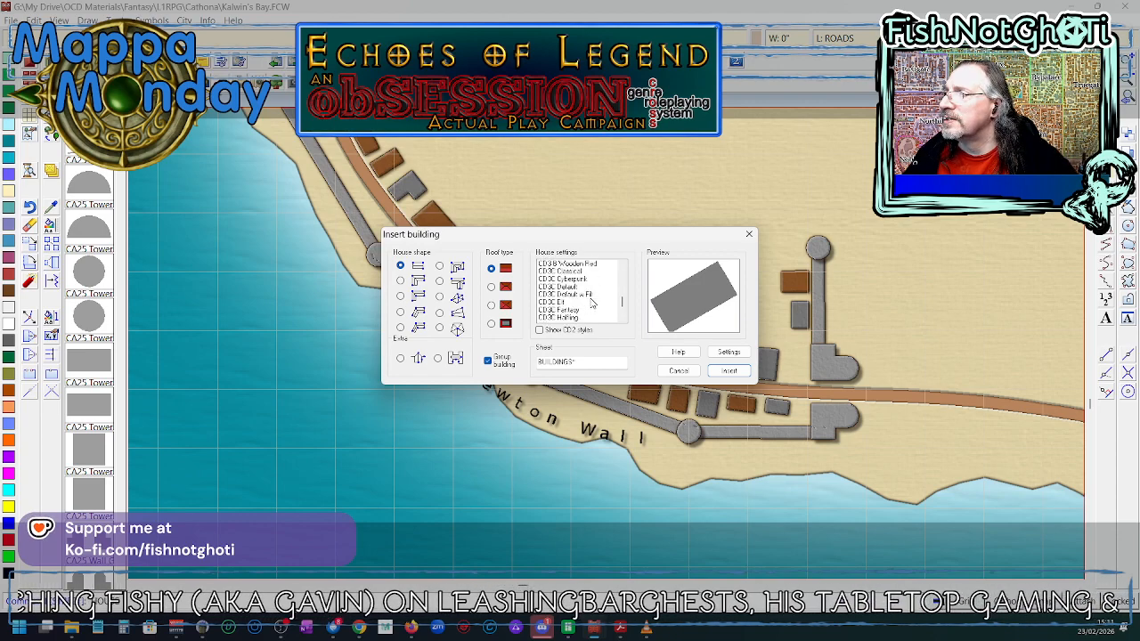
pyautogui.scroll(-1, 593, 304)
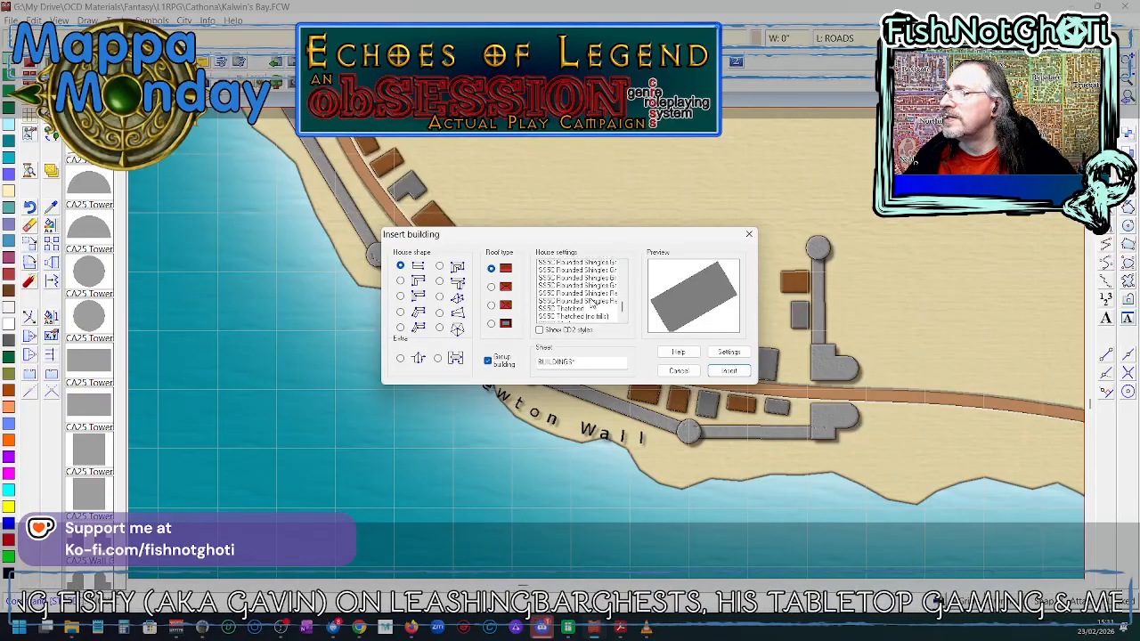
pyautogui.scroll(1, 592, 303)
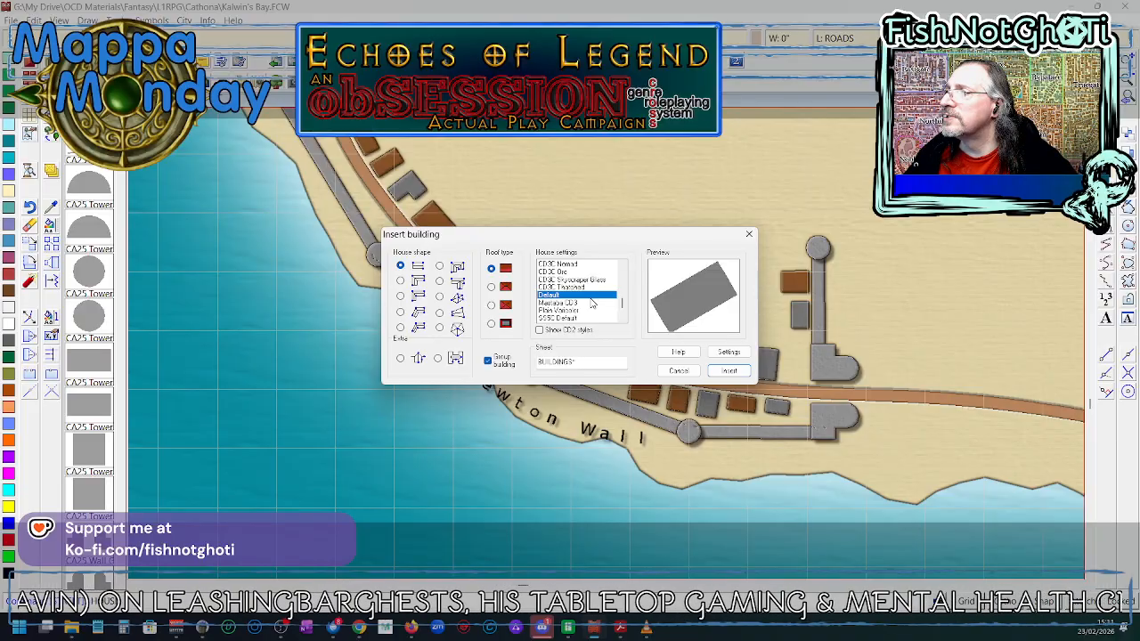
pyautogui.scroll(5, 592, 303)
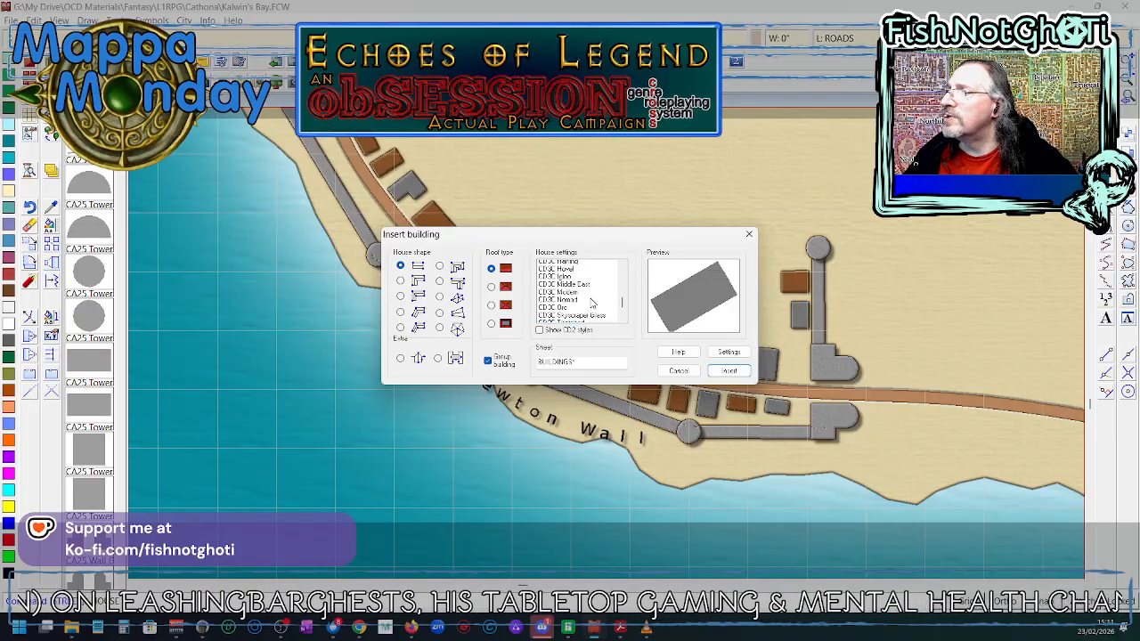
pyautogui.scroll(3, 591, 303)
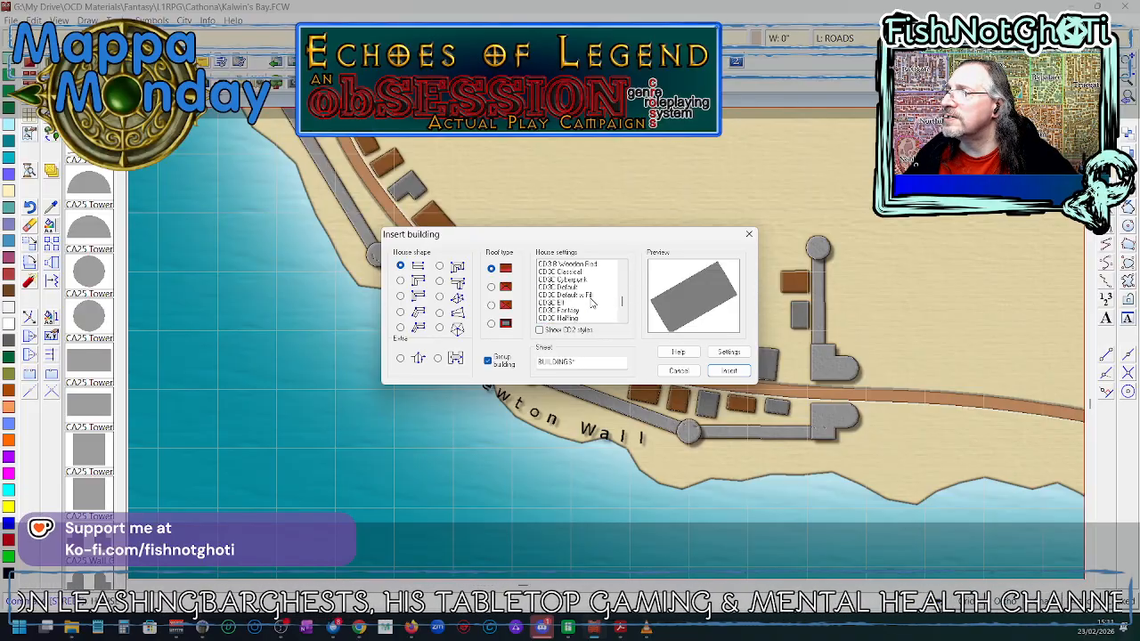
pyautogui.scroll(2, 591, 303)
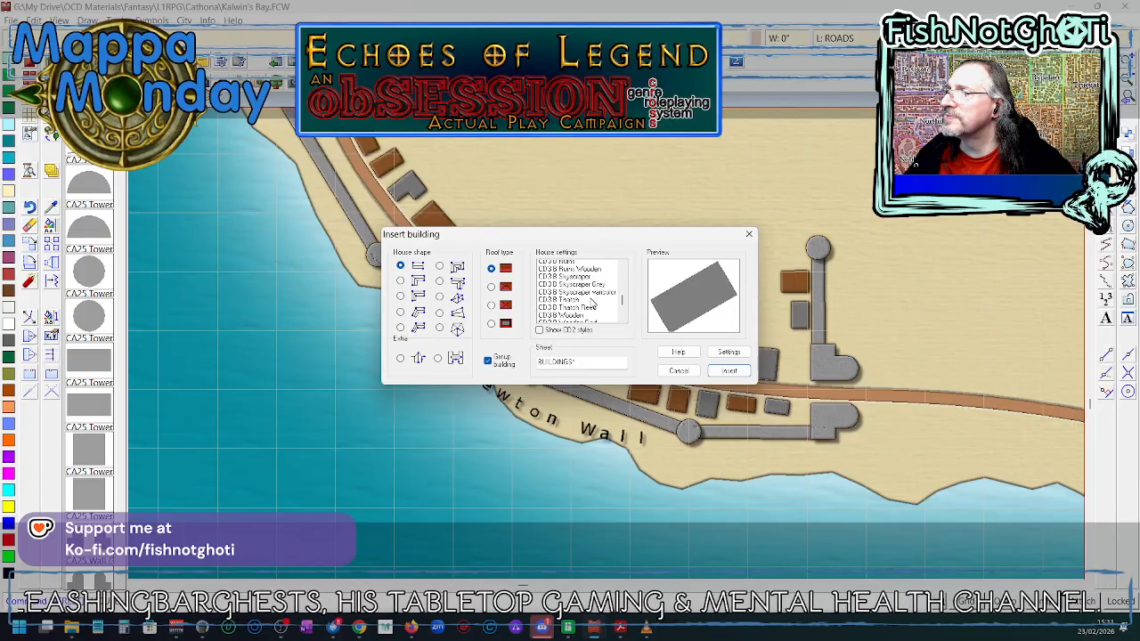
pyautogui.scroll(3, 592, 303)
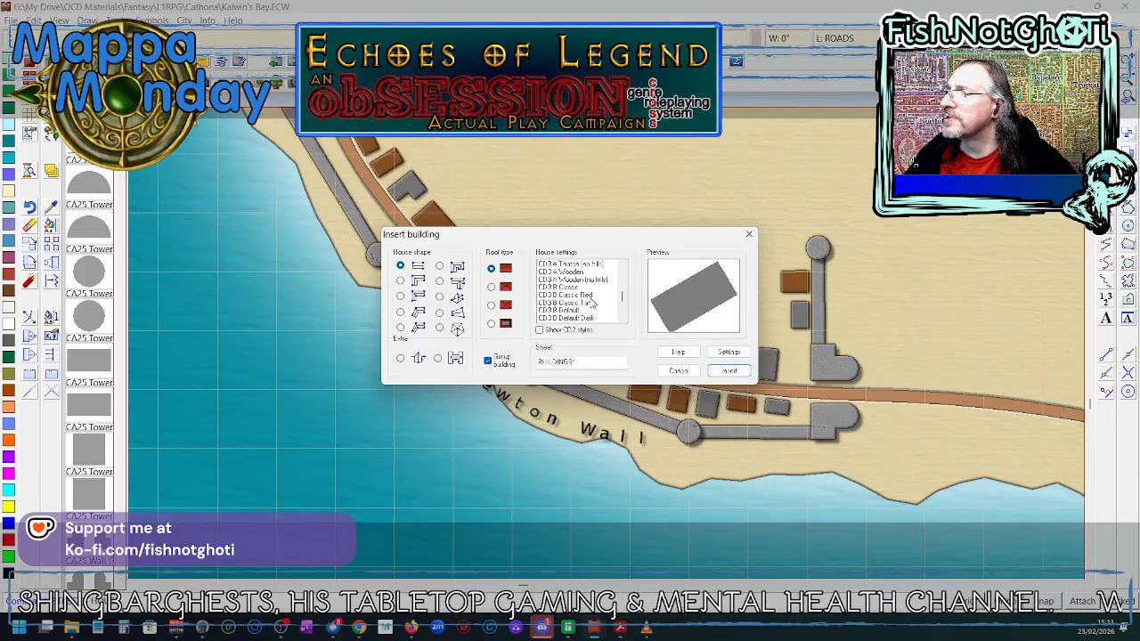
pyautogui.scroll(3, 591, 303)
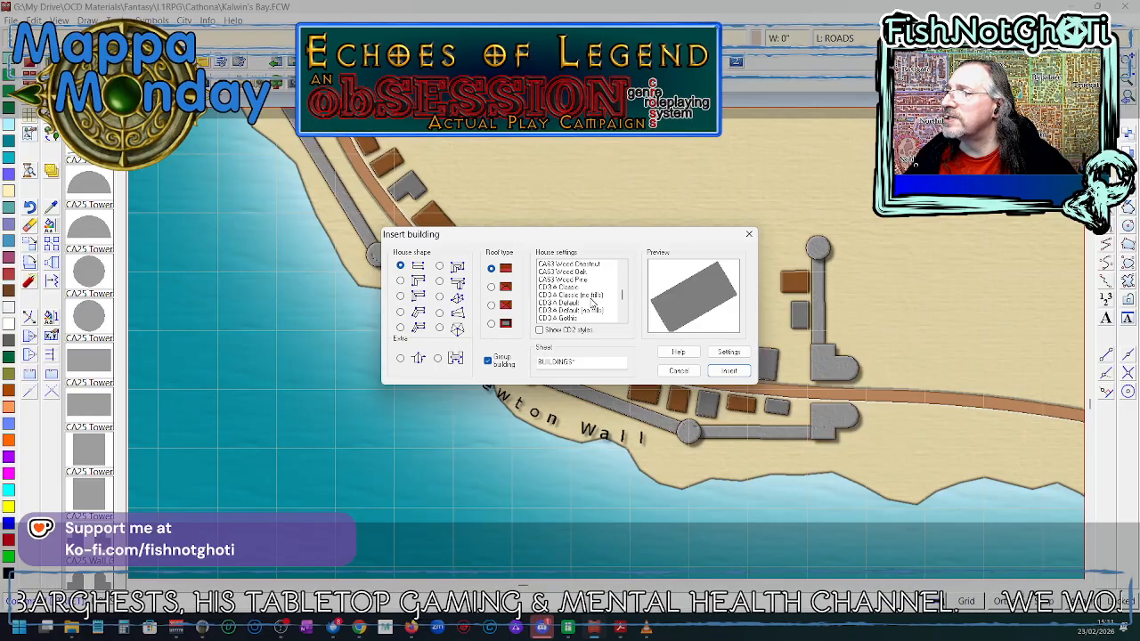
pyautogui.scroll(2, 576, 290)
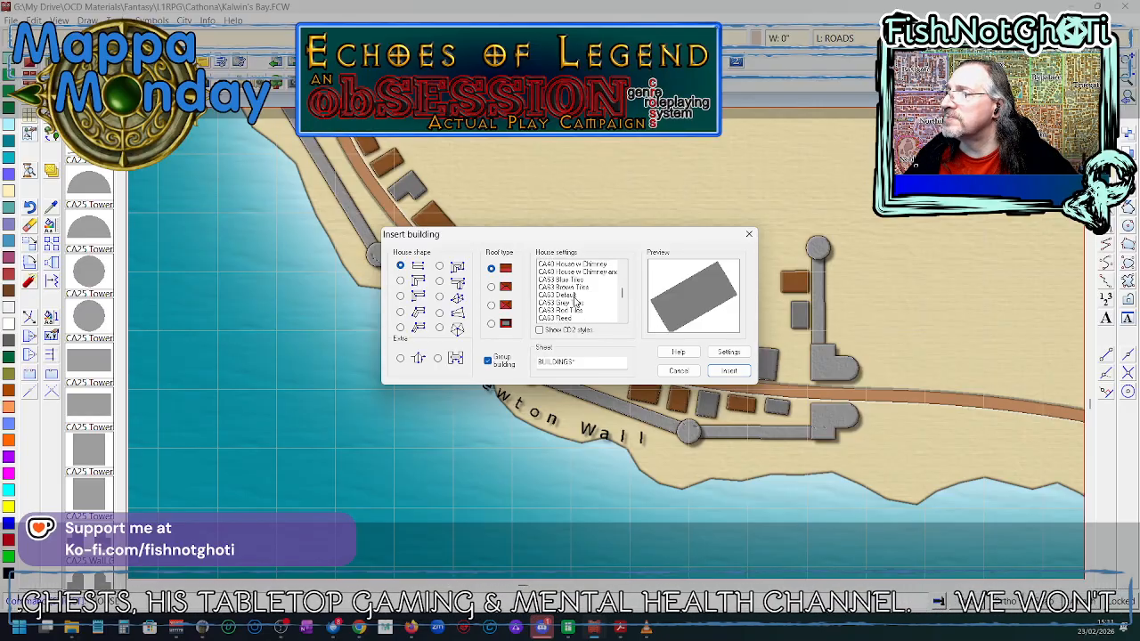
pyautogui.scroll(2, 576, 302)
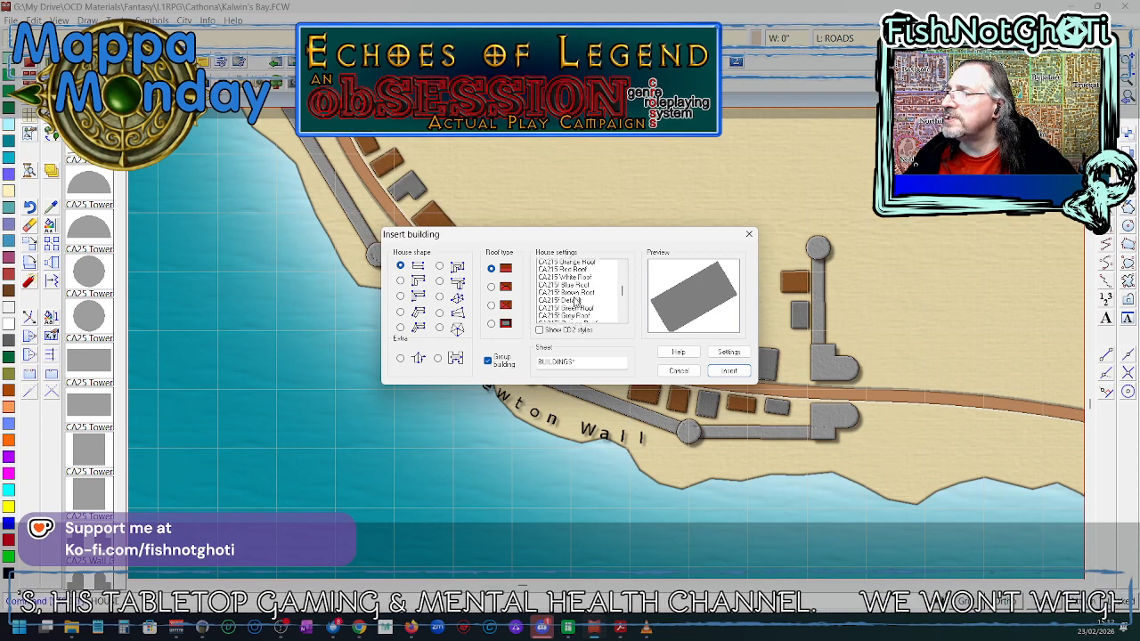
pyautogui.scroll(2, 577, 303)
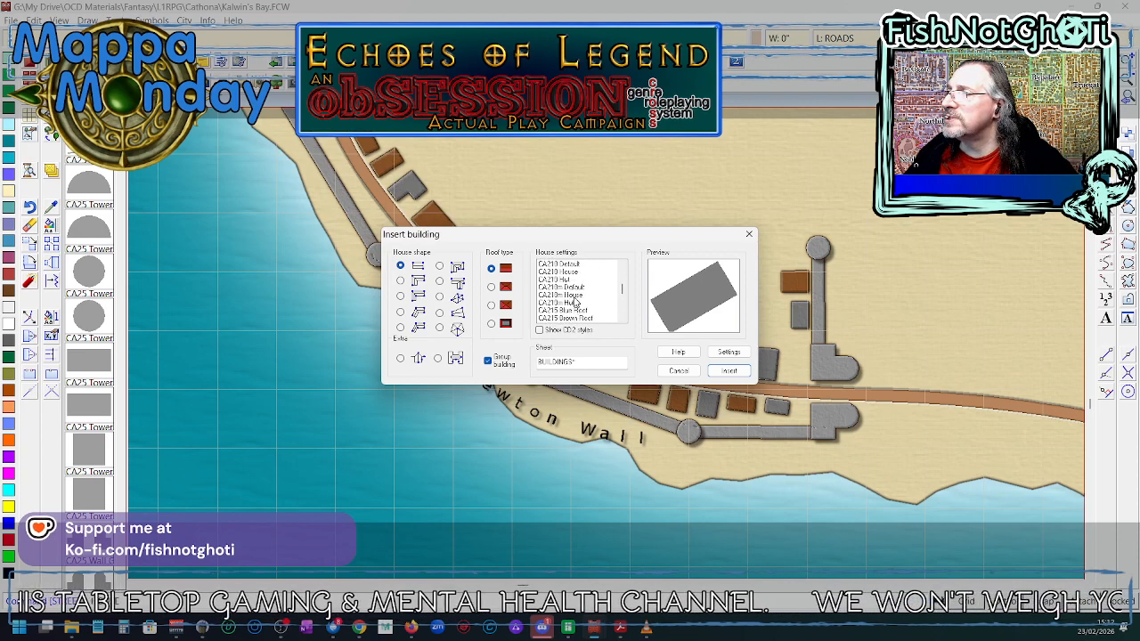
pyautogui.scroll(2, 576, 303)
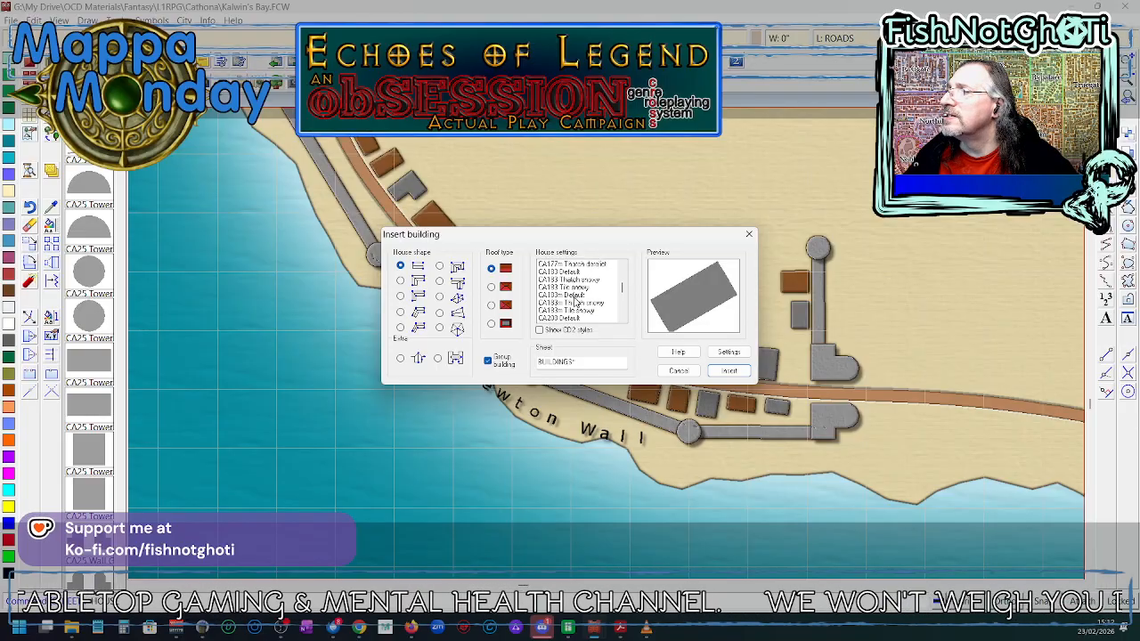
pyautogui.scroll(5, 576, 302)
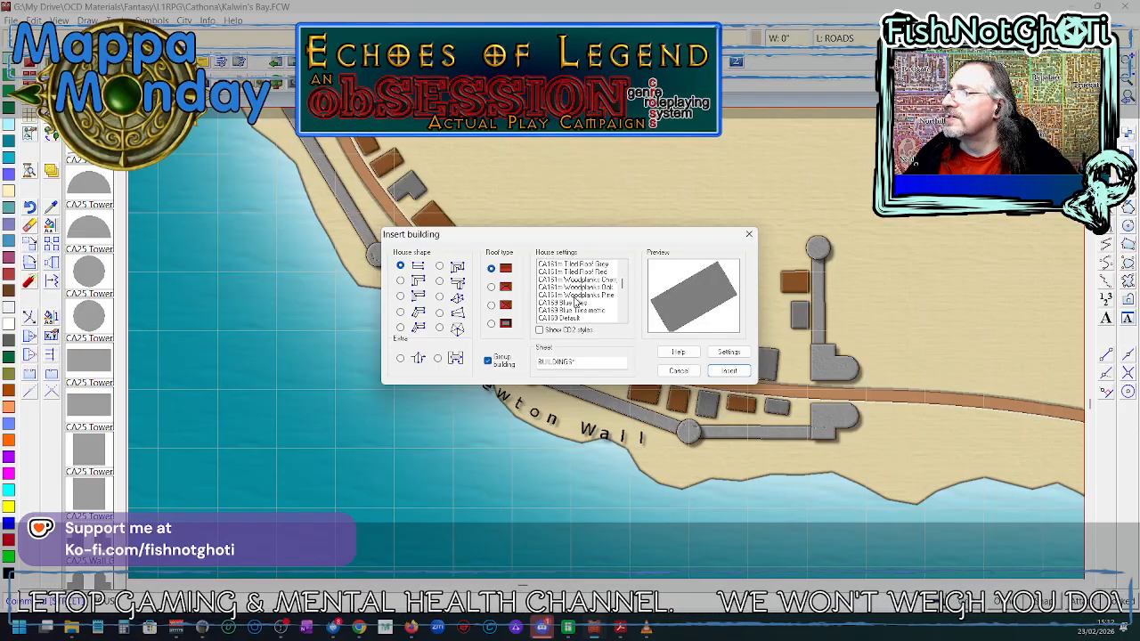
pyautogui.scroll(5, 577, 303)
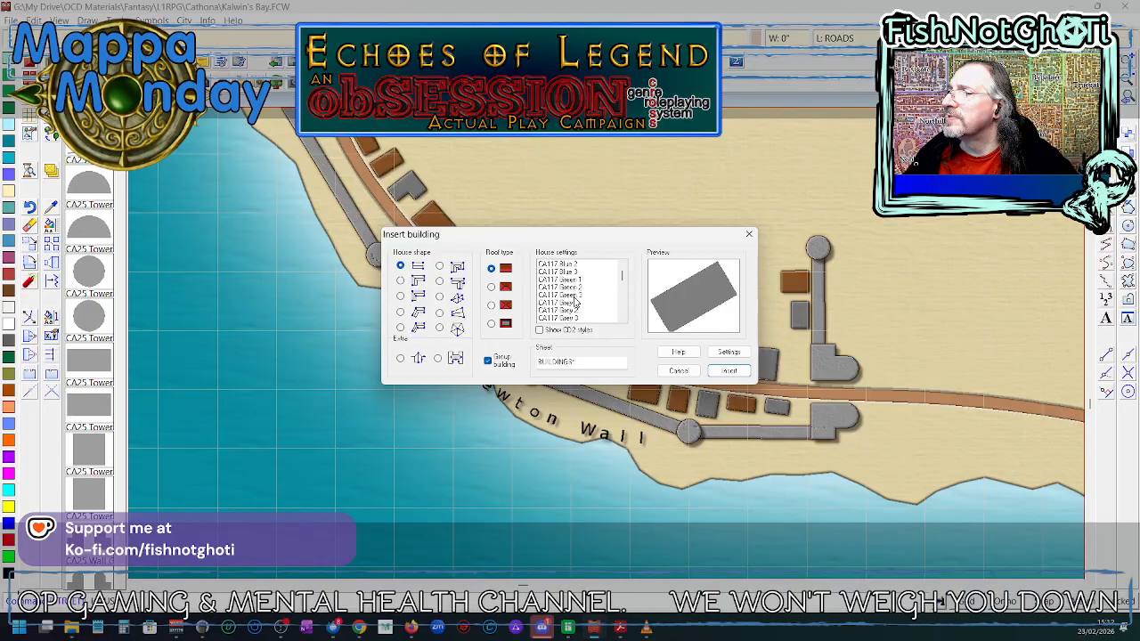
pyautogui.scroll(1, 576, 303)
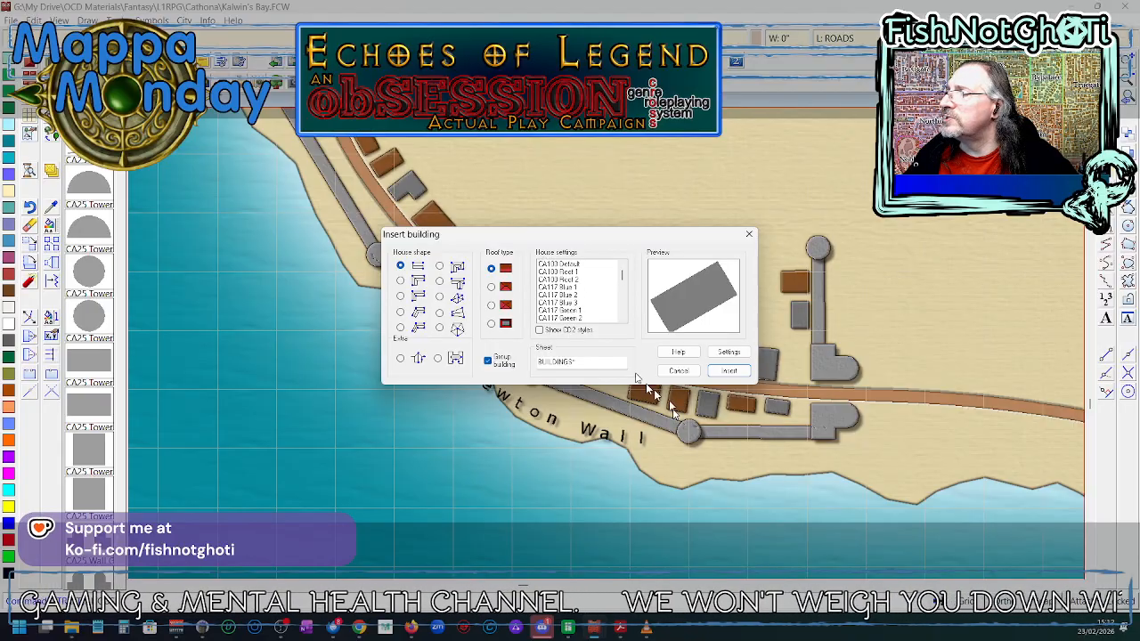
pyautogui.click(680, 370)
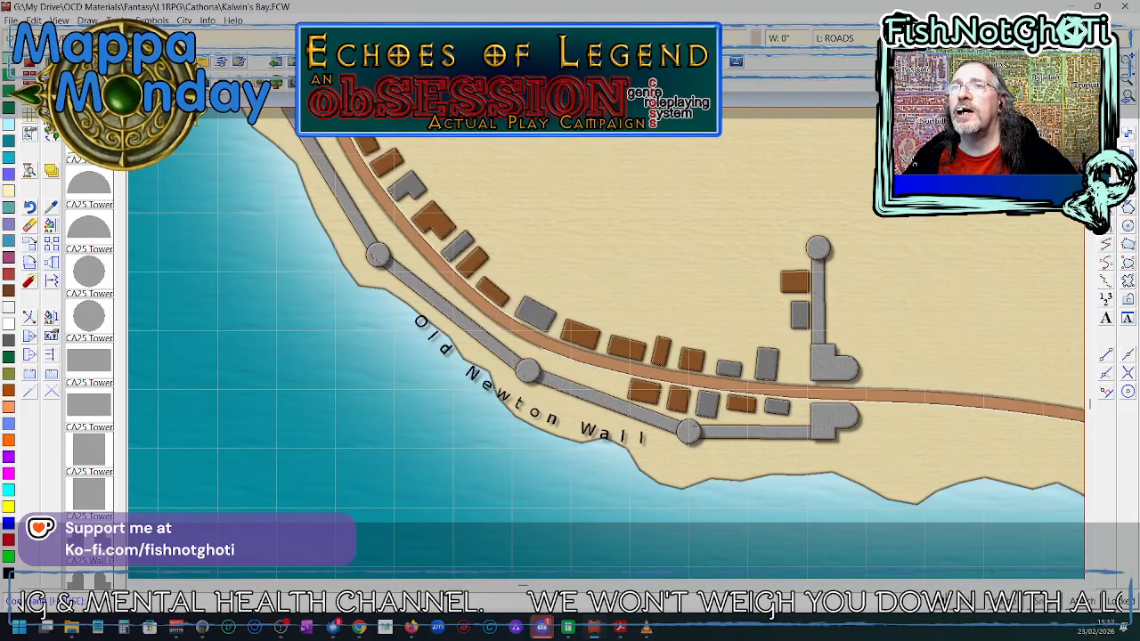
# - Inspect the house settings of the CA25 Default street setting, preview the Default house preset, and discard the changes
pyautogui.click(45, 81)
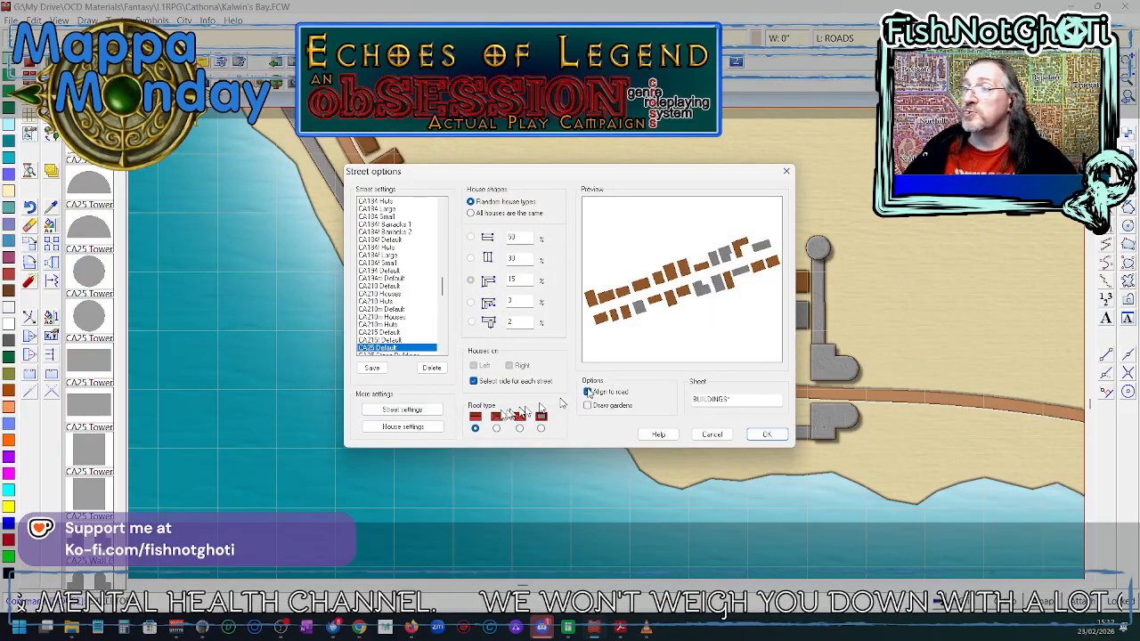
pyautogui.click(422, 427)
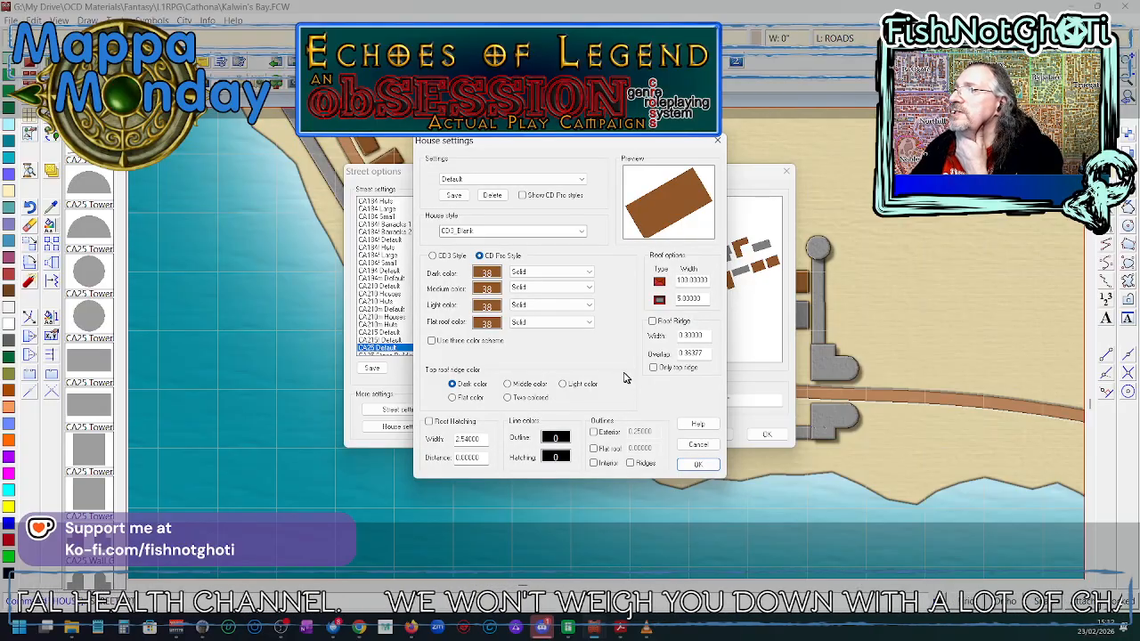
pyautogui.click(583, 180)
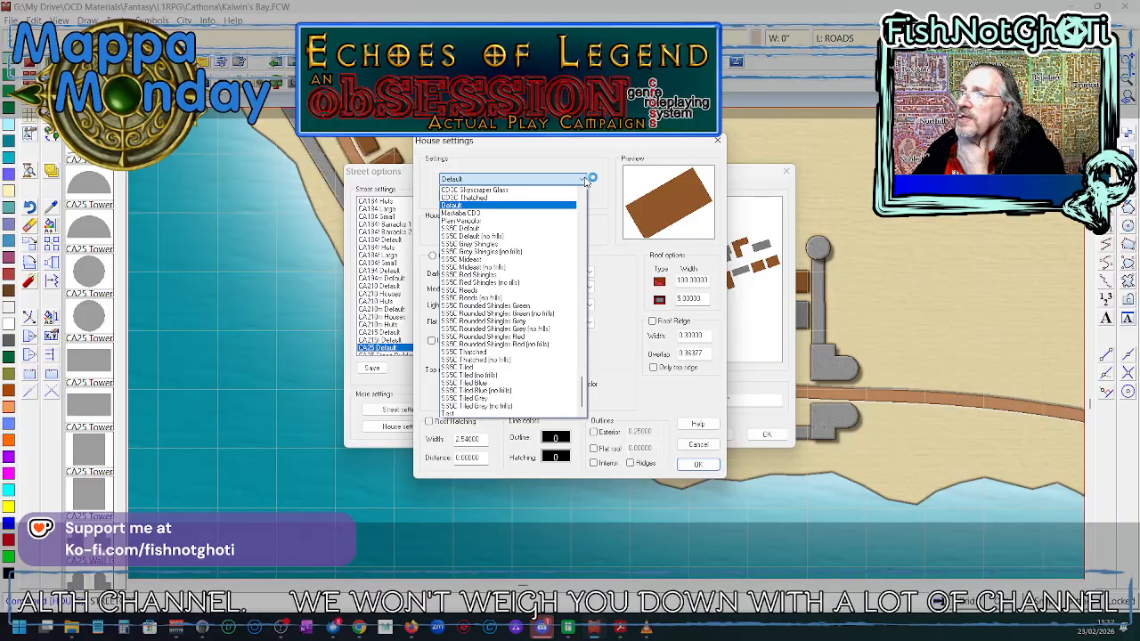
pyautogui.scroll(6, 573, 257)
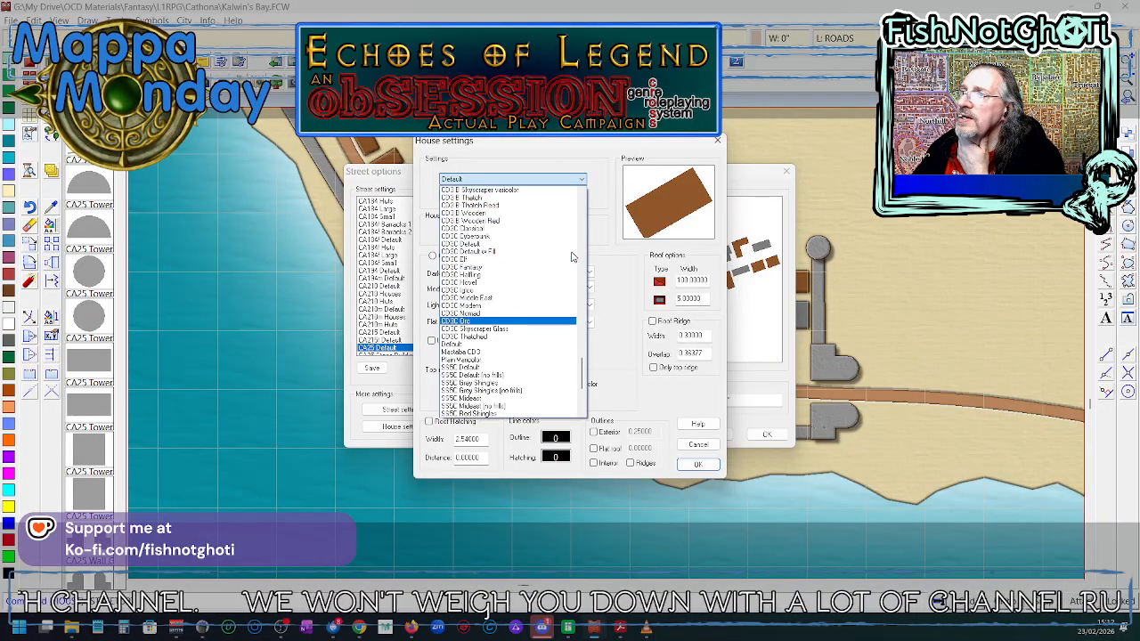
pyautogui.scroll(-2, 573, 257)
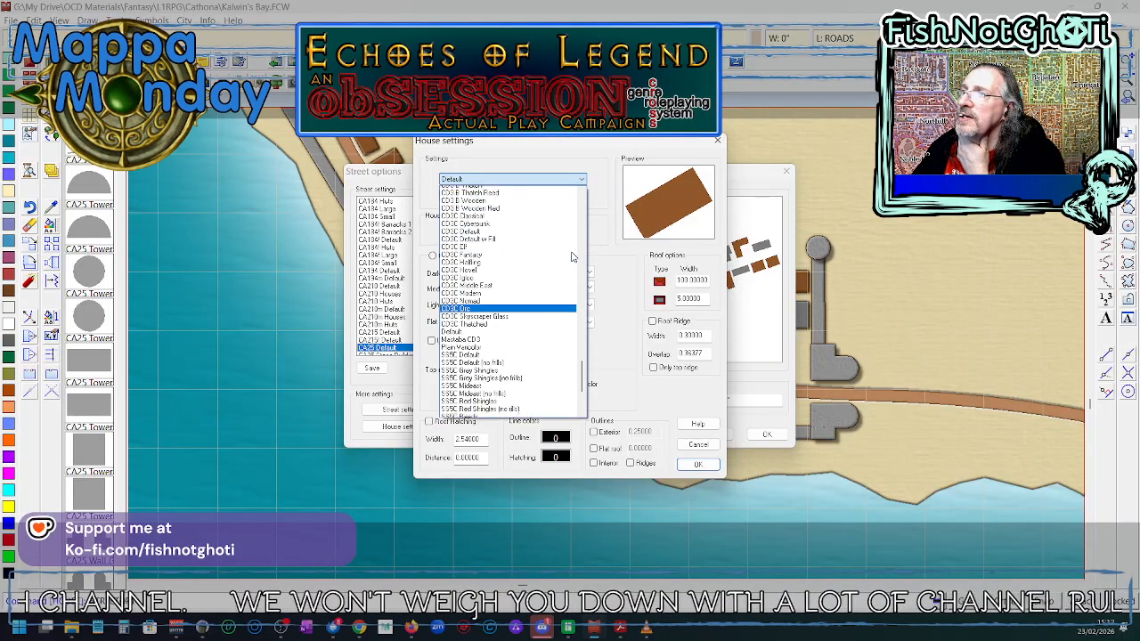
pyautogui.click(491, 298)
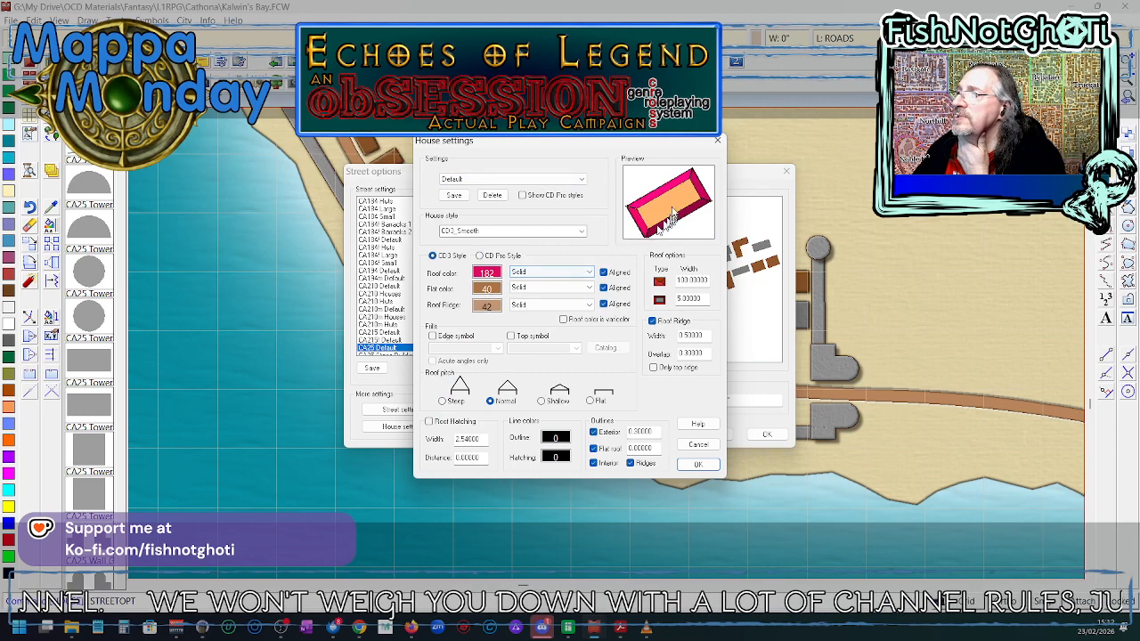
pyautogui.click(698, 445)
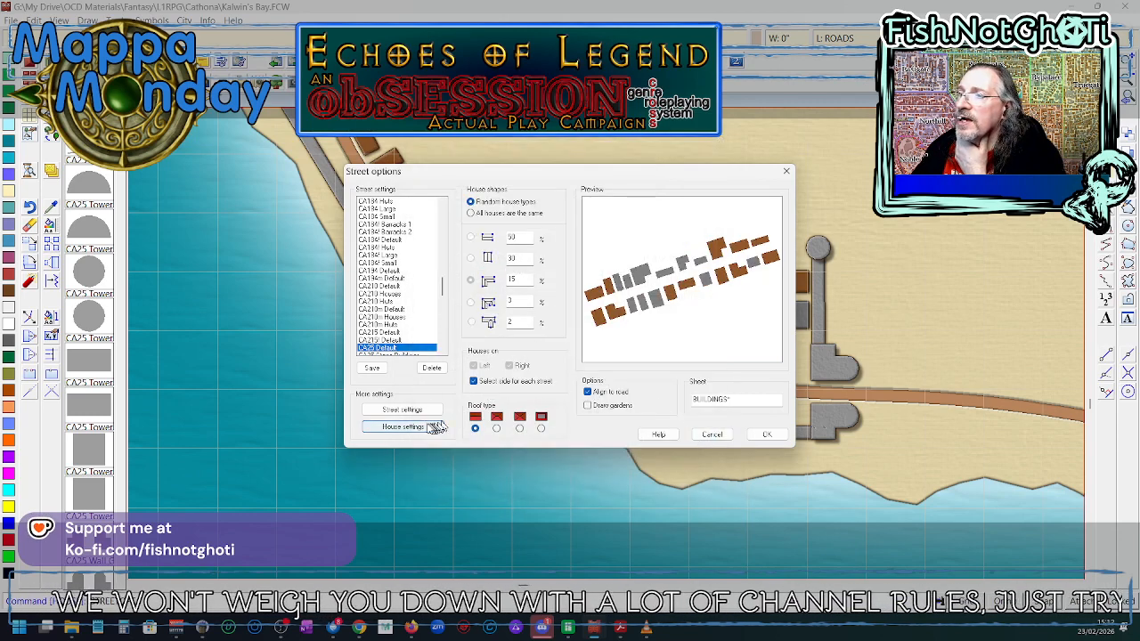
pyautogui.click(420, 429)
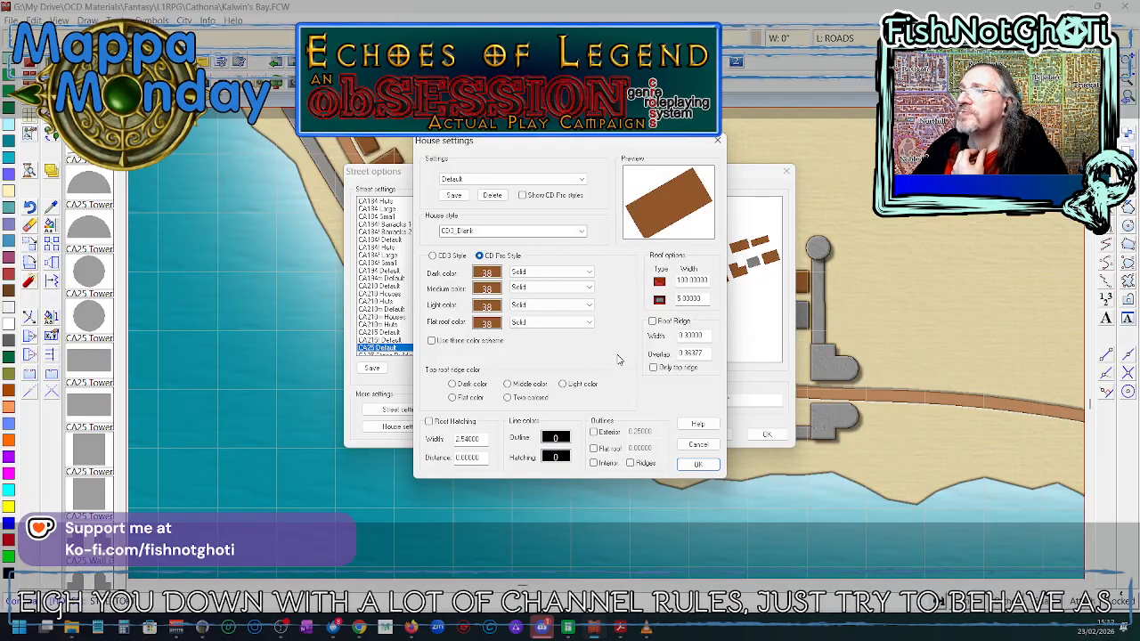
pyautogui.click(700, 445)
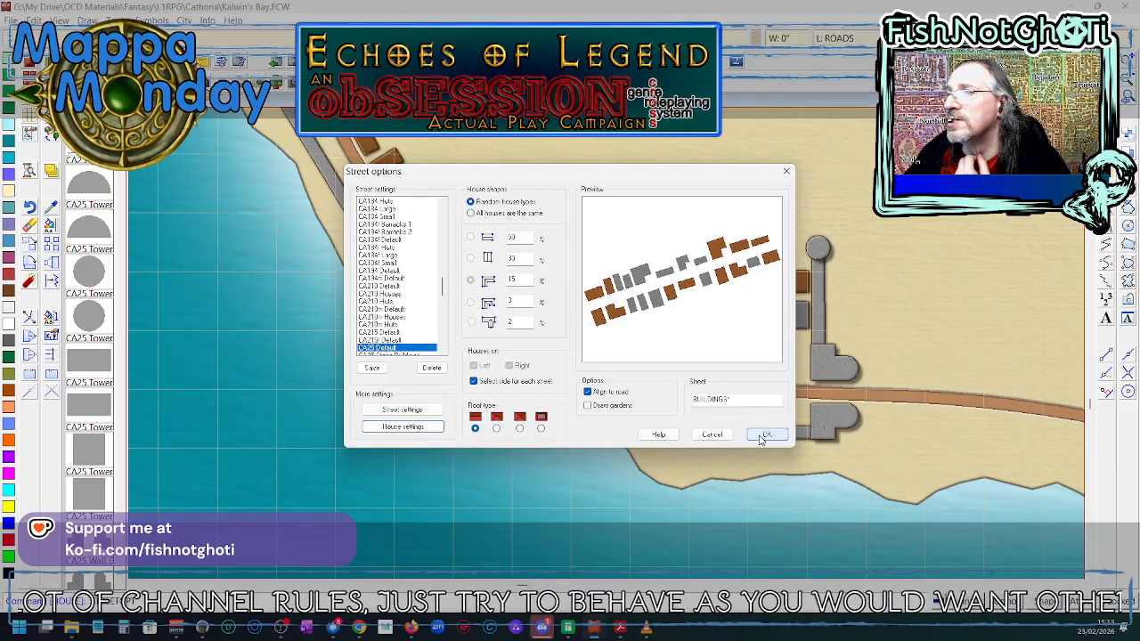
# - Inspect the house settings behind the CA25 Stone Buildings street setting, and leave the street options without applying anything
pyautogui.scroll(-1, 422, 324)
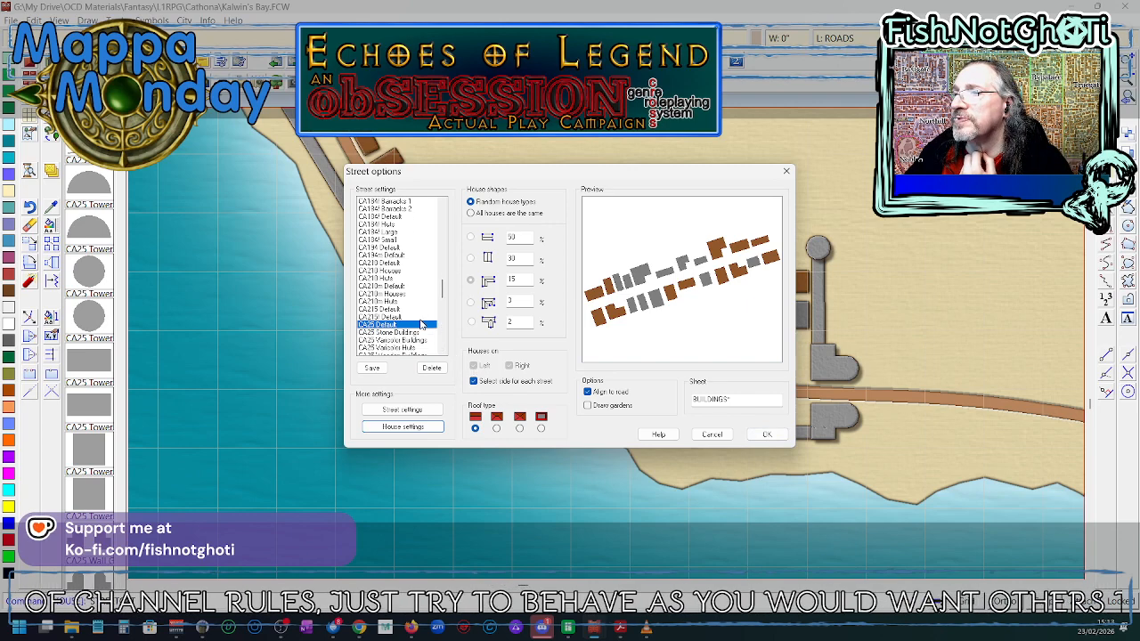
pyautogui.click(404, 334)
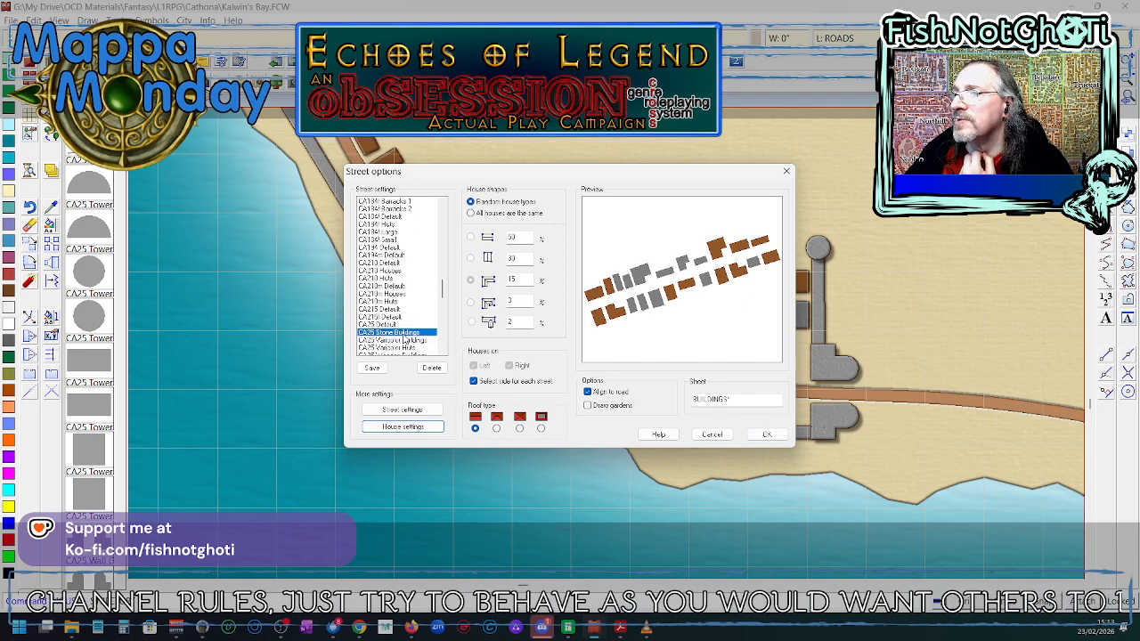
pyautogui.click(418, 429)
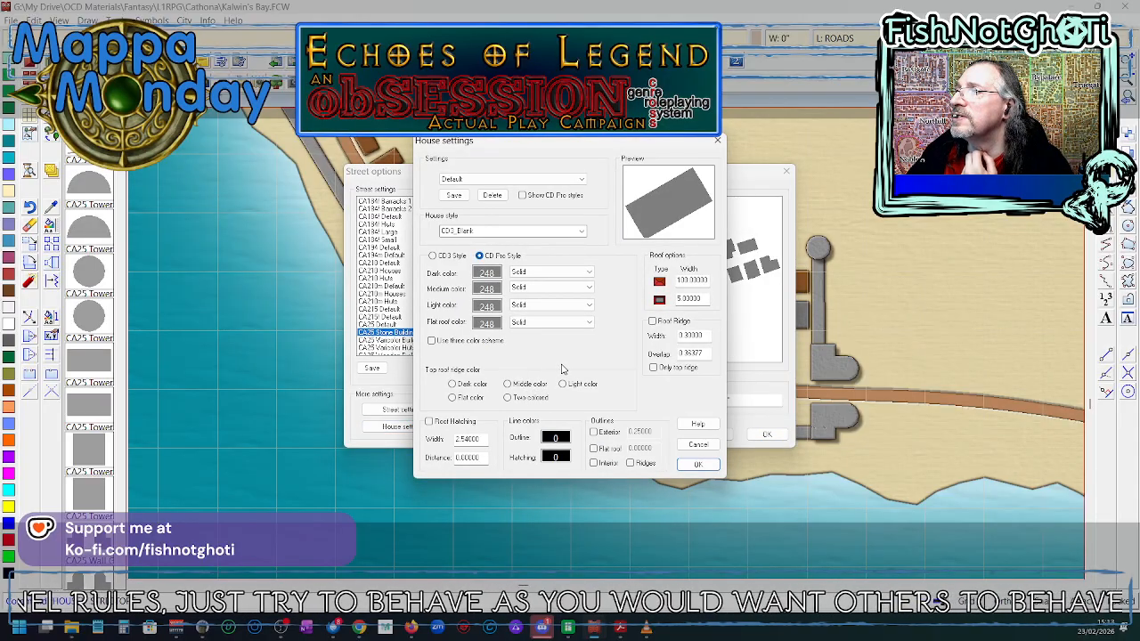
pyautogui.click(698, 447)
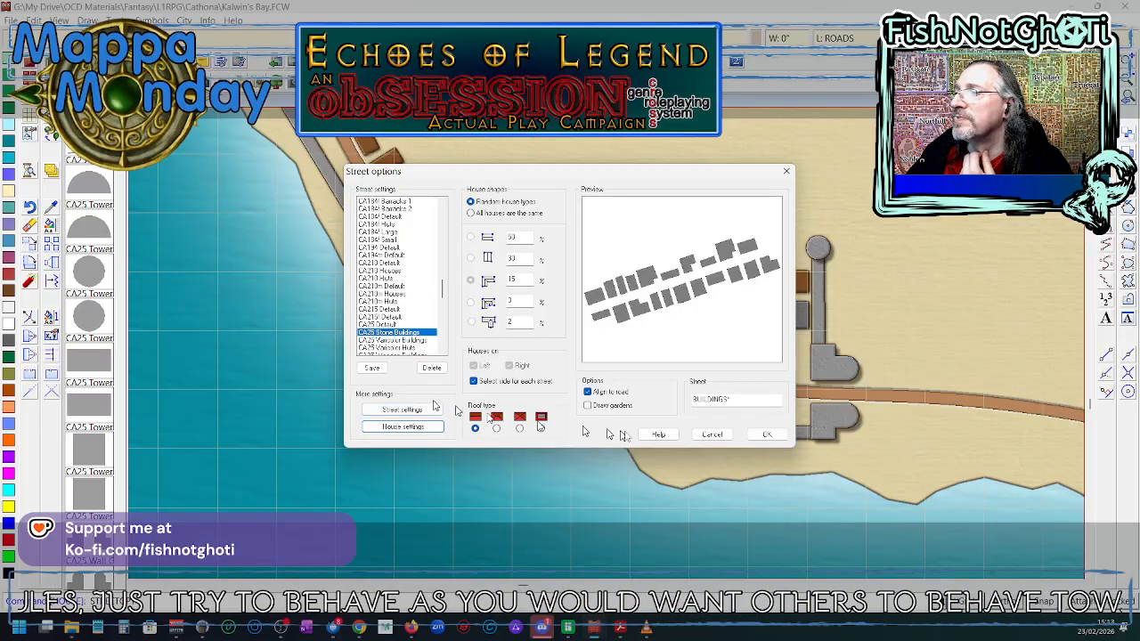
pyautogui.click(715, 435)
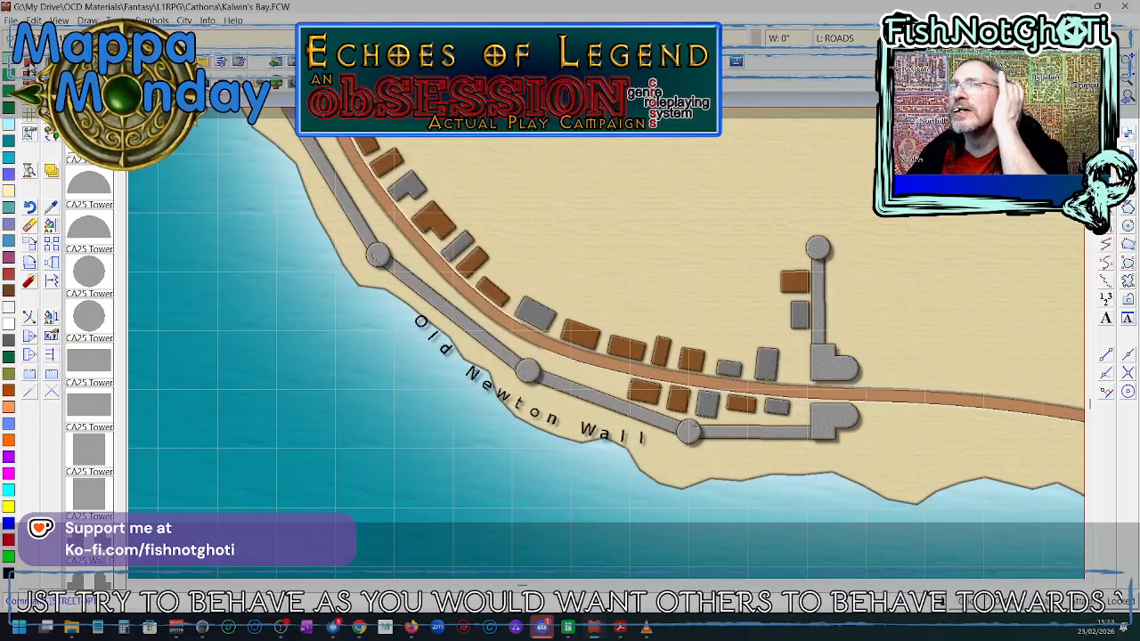
# - Preview the Plain Varicolor and Default house settings for a single building, and leave without inserting one
pyautogui.click(36, 69)
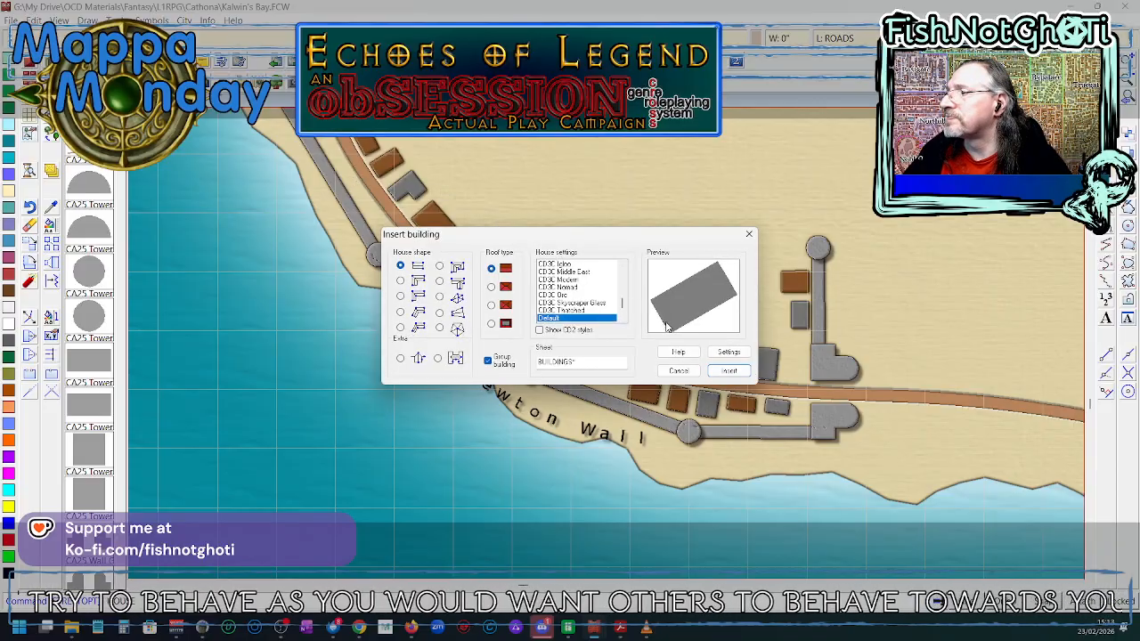
pyautogui.scroll(-1, 611, 283)
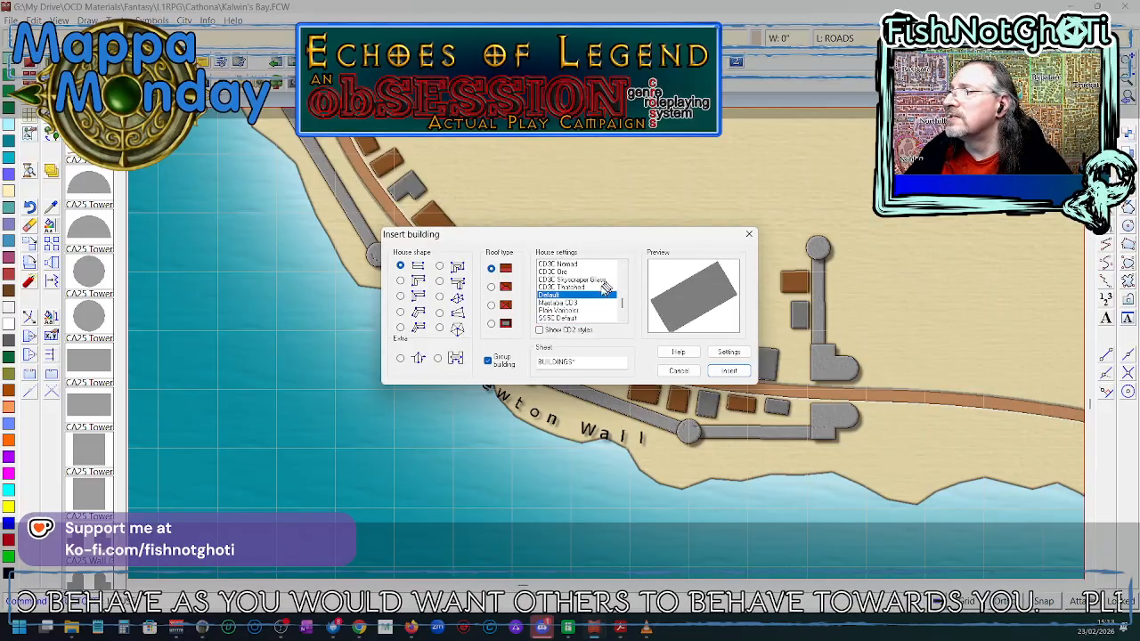
pyautogui.click(581, 310)
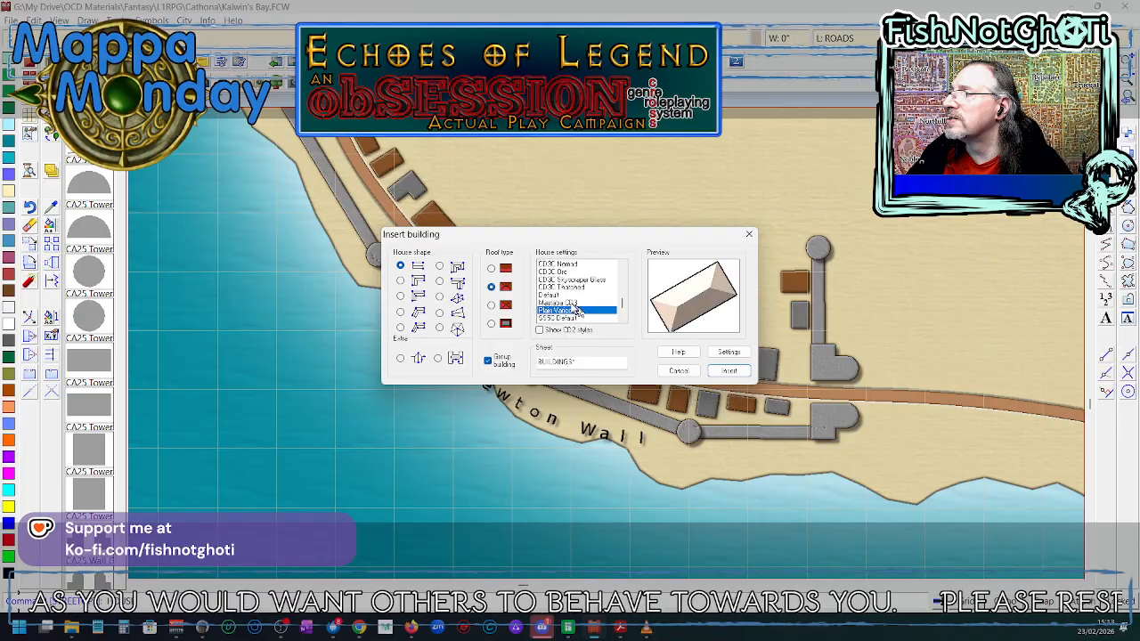
pyautogui.click(566, 296)
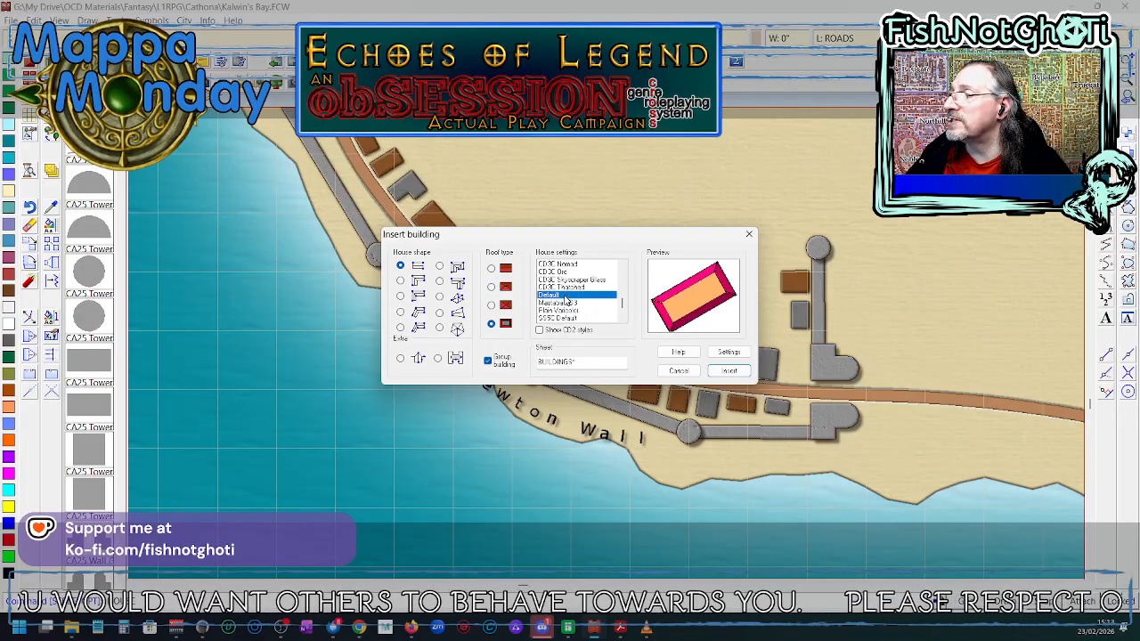
pyautogui.click(679, 370)
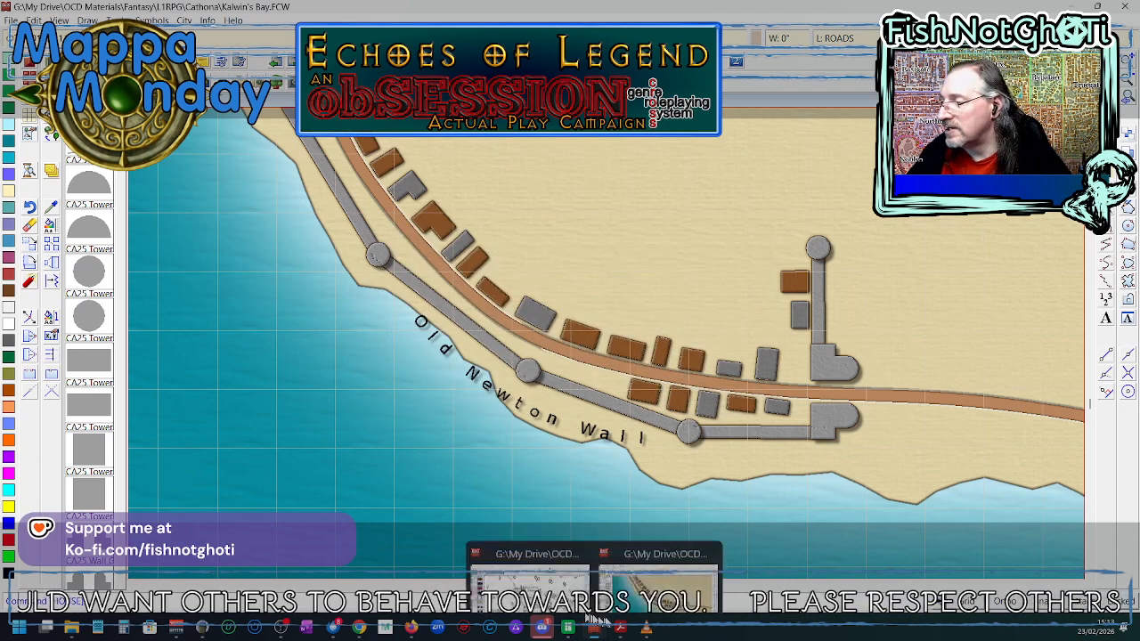
# - Switch to the mapping guide PDF and read its Buildings section on the Random Street tool and CA25 settings
pyautogui.moveTo(621, 628)
pyautogui.click(620, 552)
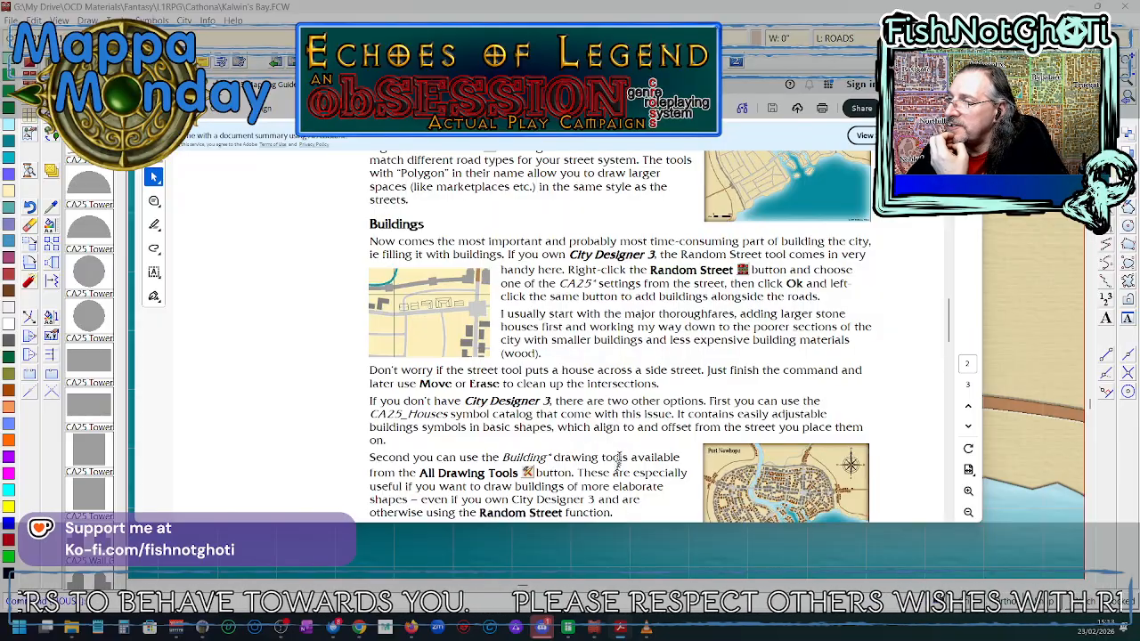
pyautogui.scroll(-1, 620, 458)
pyautogui.scroll(-4, 620, 457)
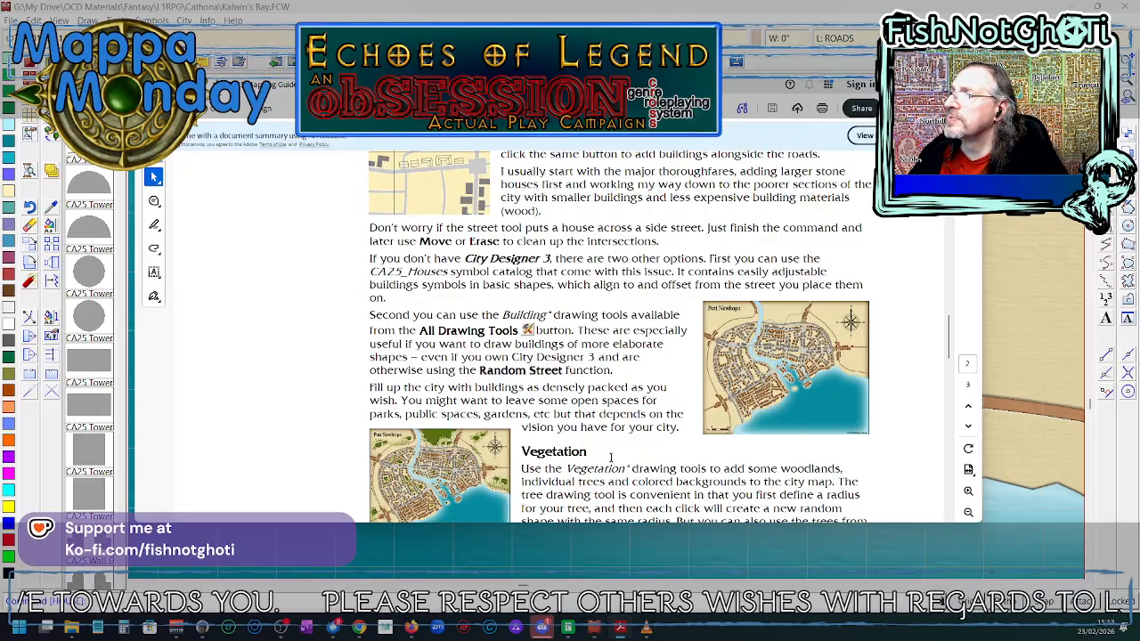
pyautogui.scroll(1, 611, 457)
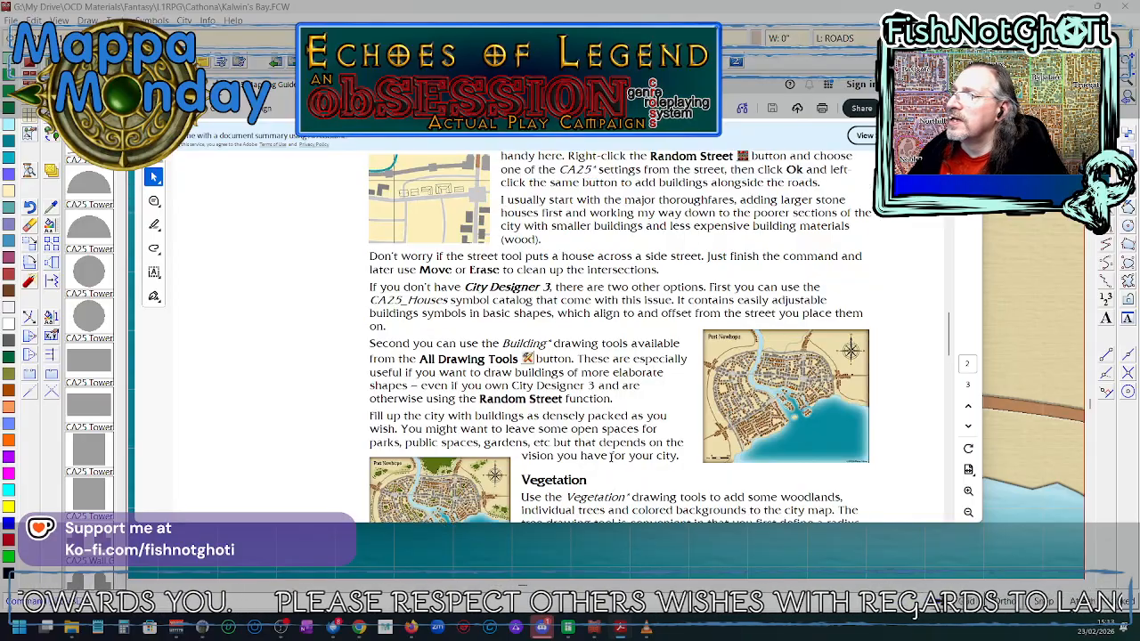
pyautogui.scroll(1, 611, 456)
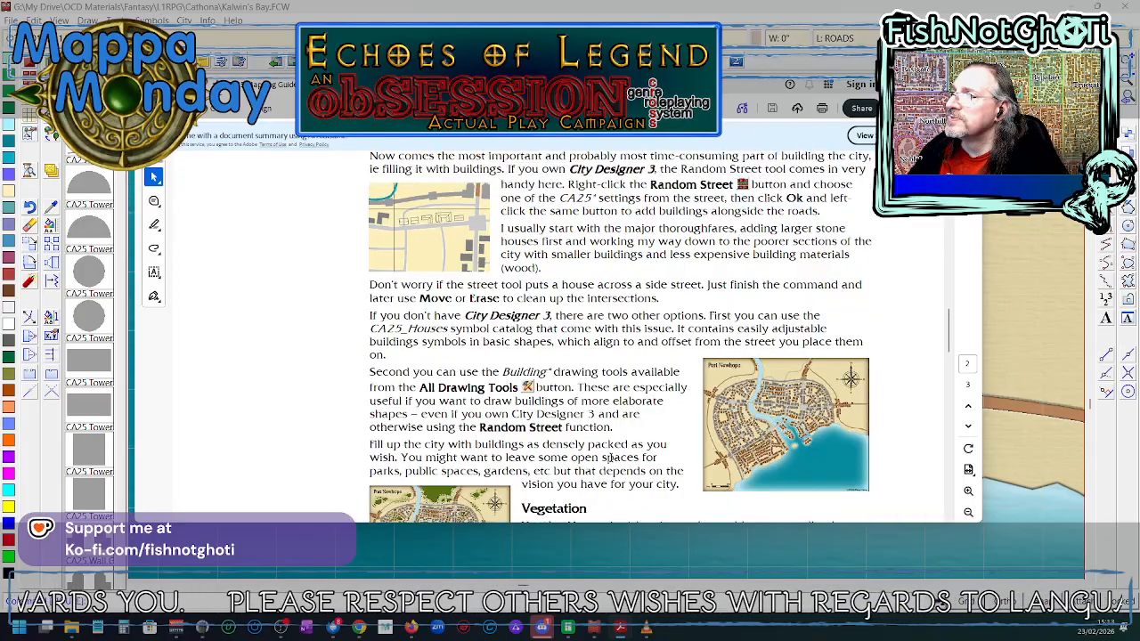
pyautogui.scroll(1, 611, 457)
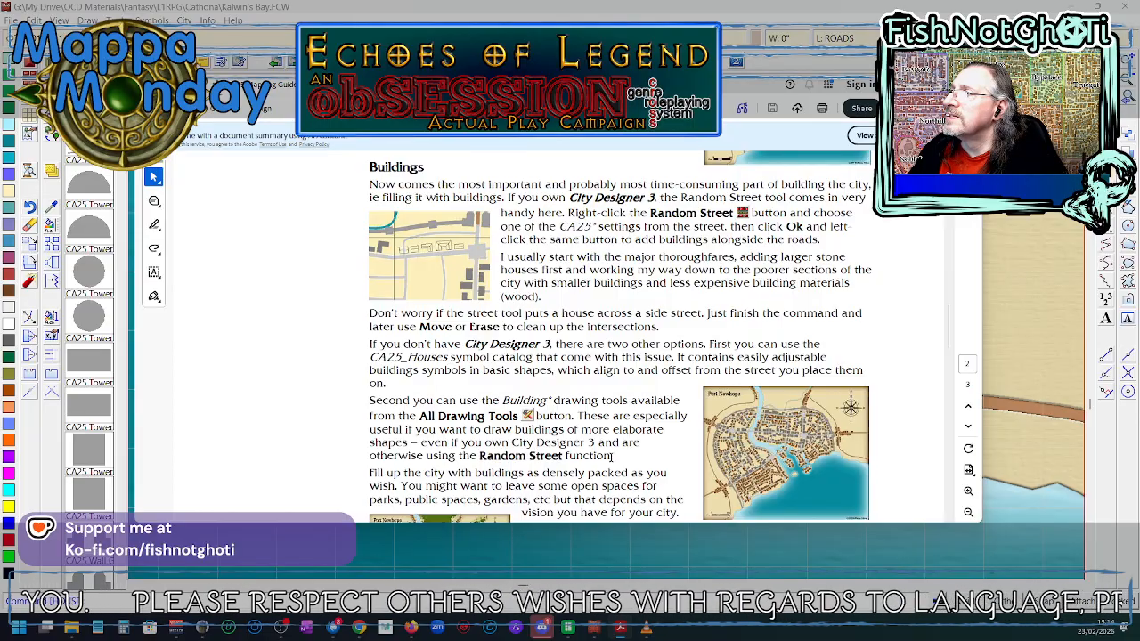
pyautogui.scroll(1, 611, 456)
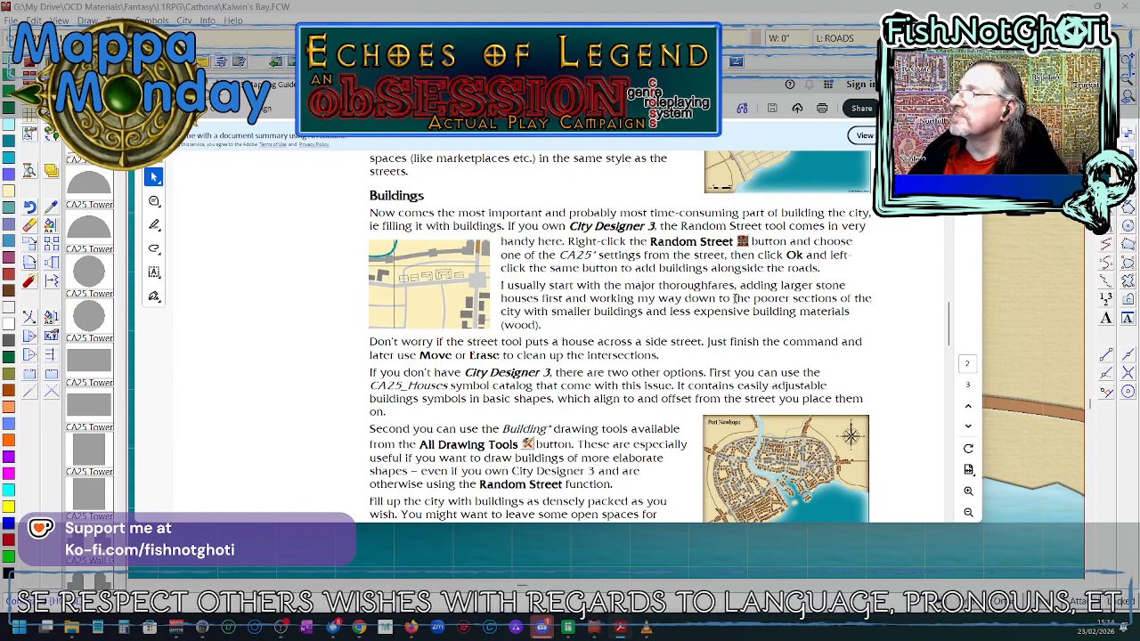
pyautogui.scroll(3, 734, 299)
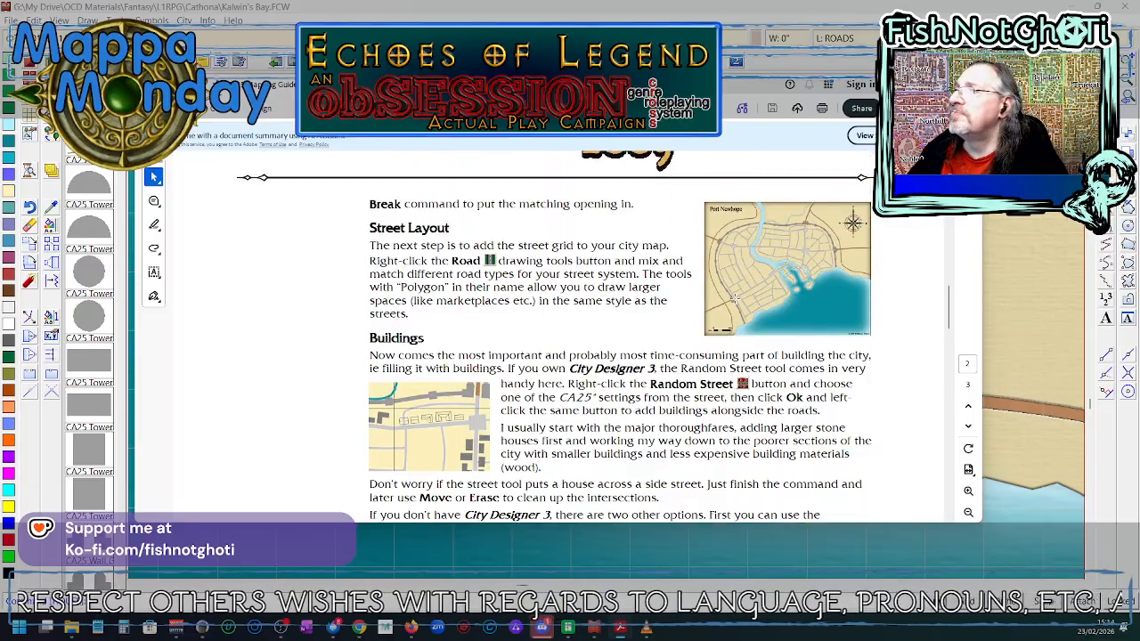
# - Skim the guide's Labelling and Sheet Effects sections through to the Port Newhope example map
pyautogui.scroll(-5, 734, 299)
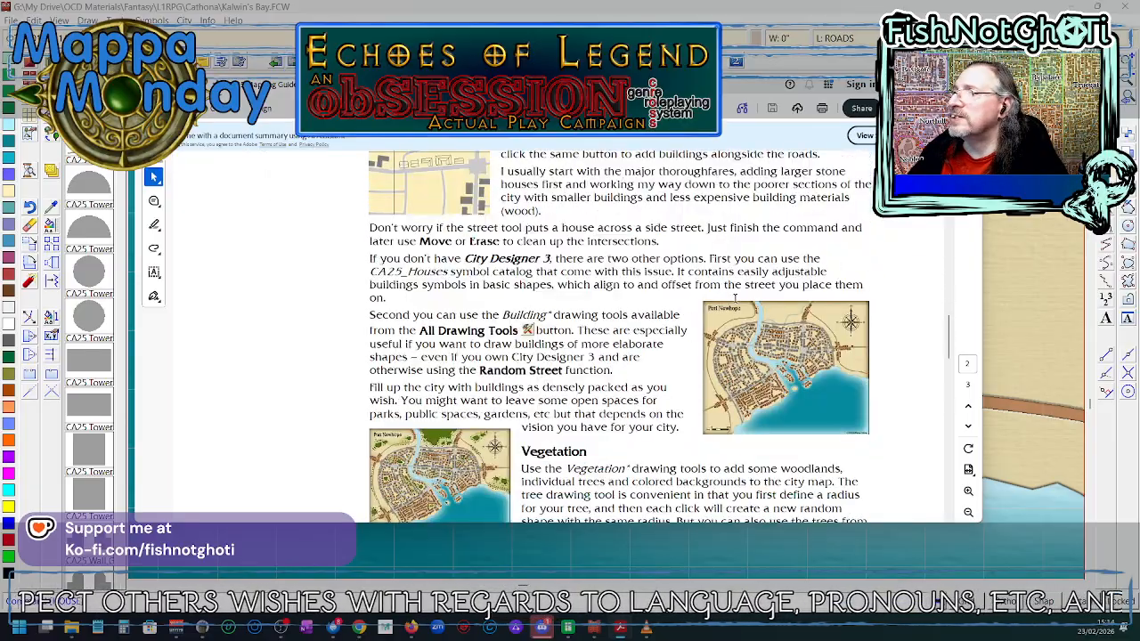
pyautogui.scroll(-12, 734, 299)
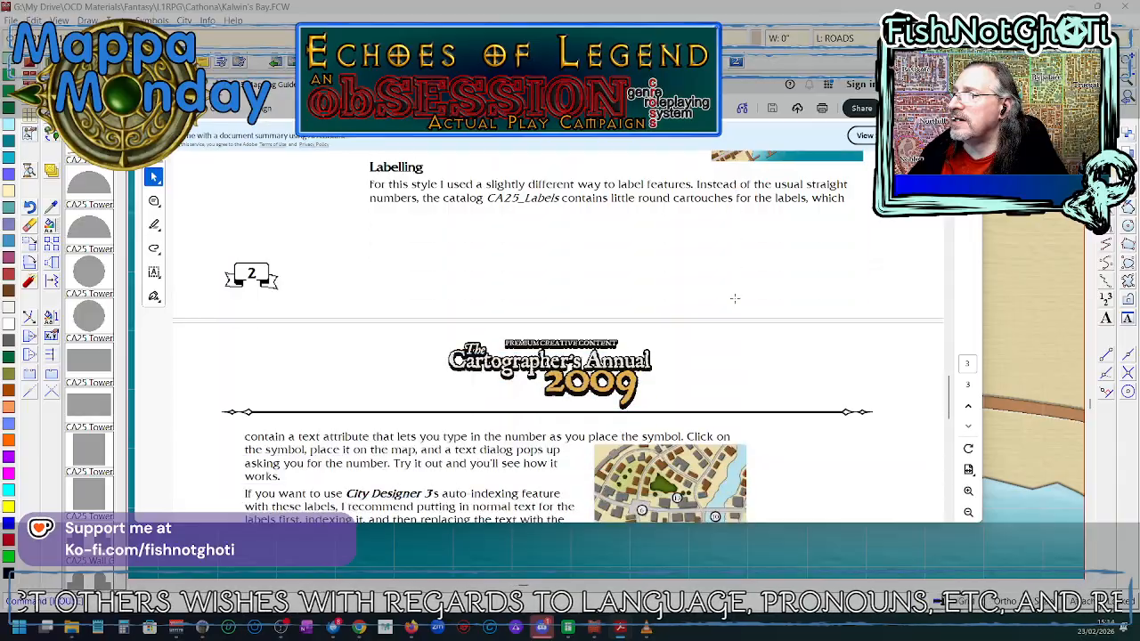
pyautogui.scroll(-4, 734, 299)
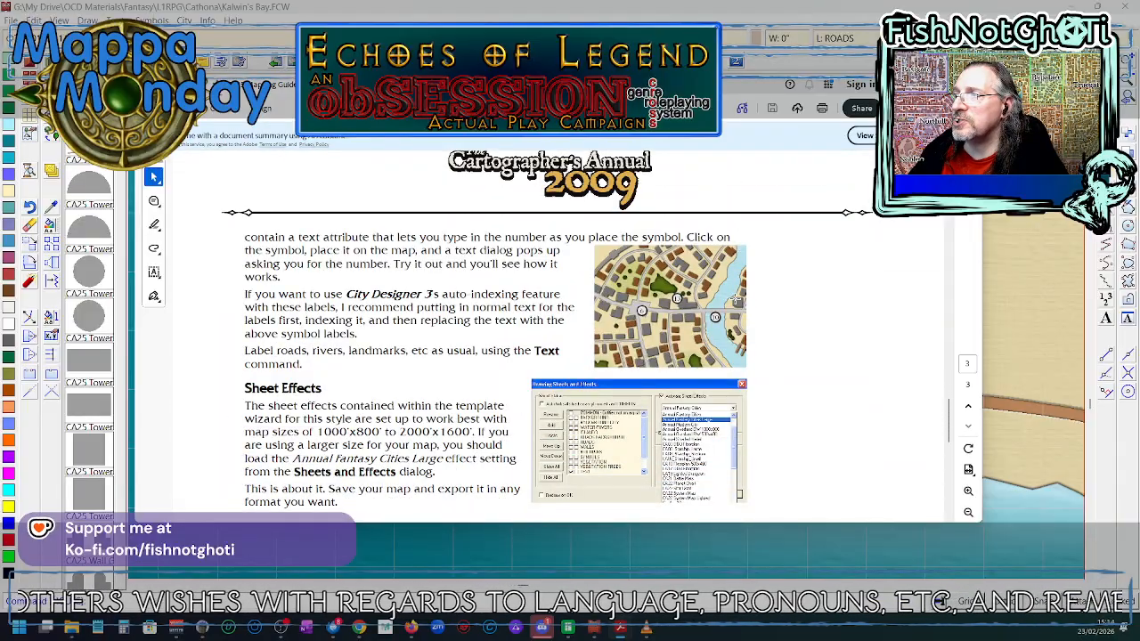
pyautogui.scroll(-7, 736, 300)
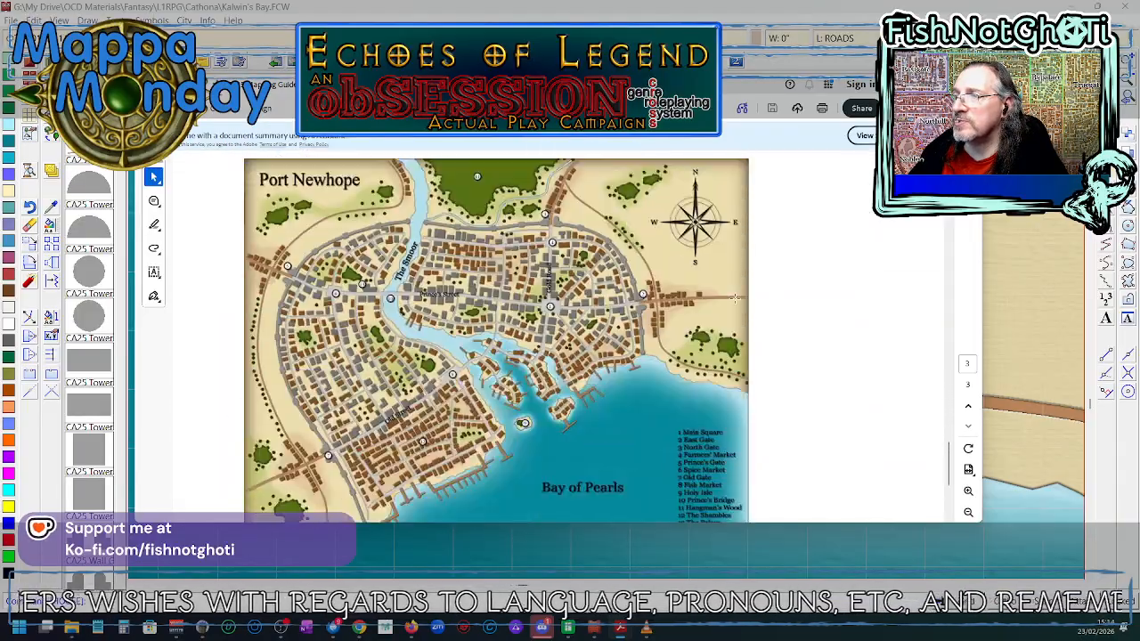
# - Return to the guide's Buildings section and read about the CA25_Houses symbol catalog and the Building drawing tools
pyautogui.scroll(15, 736, 301)
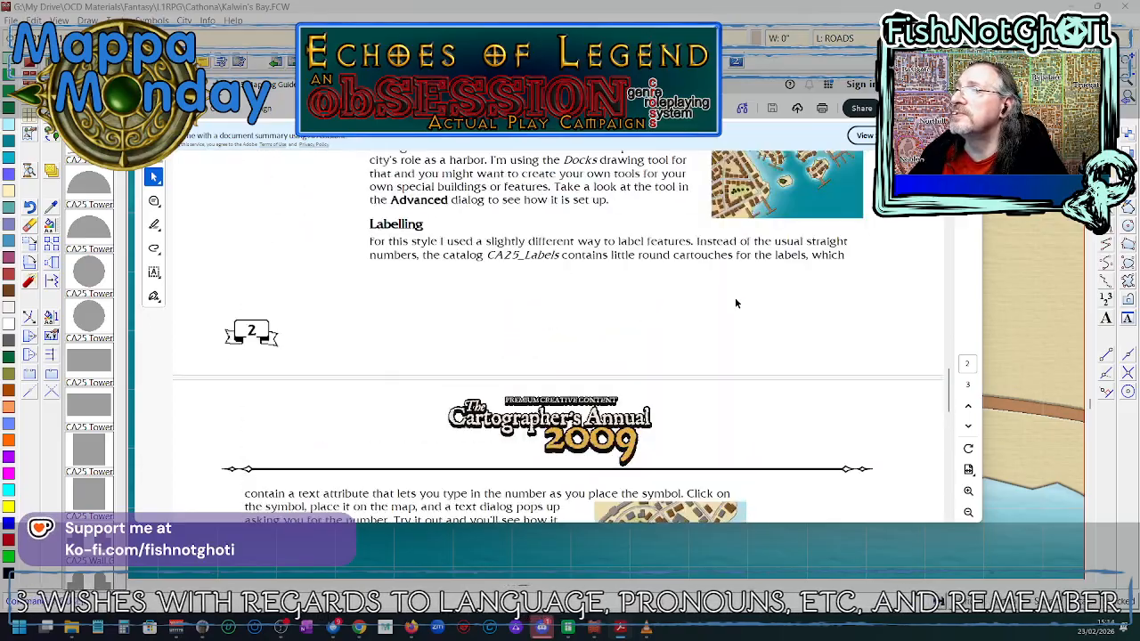
pyautogui.scroll(7, 736, 304)
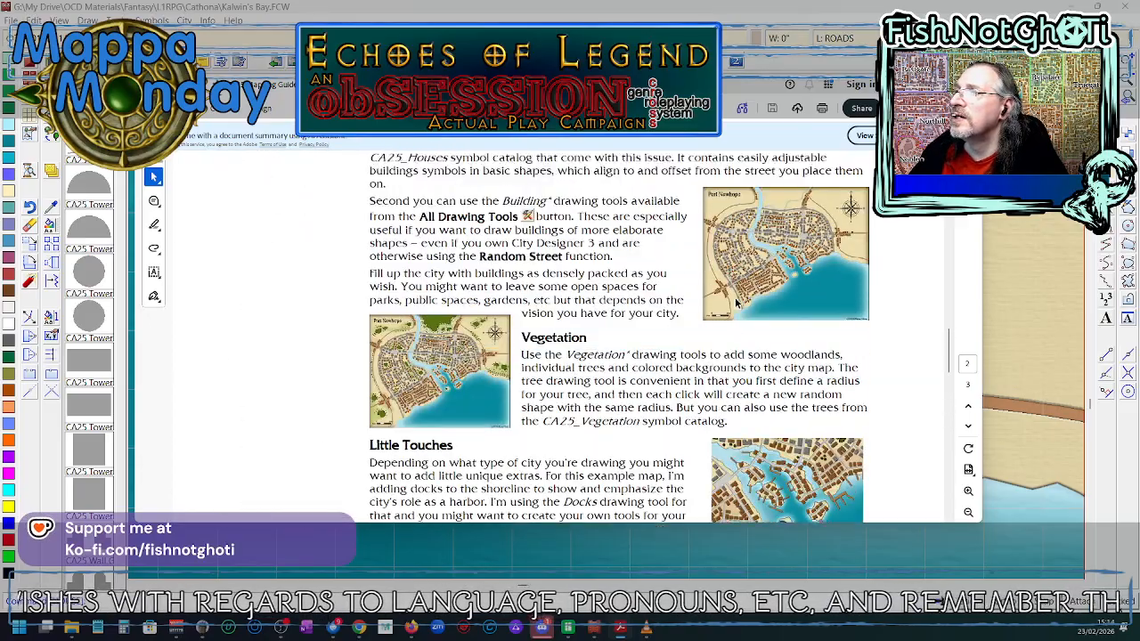
pyautogui.scroll(2, 736, 304)
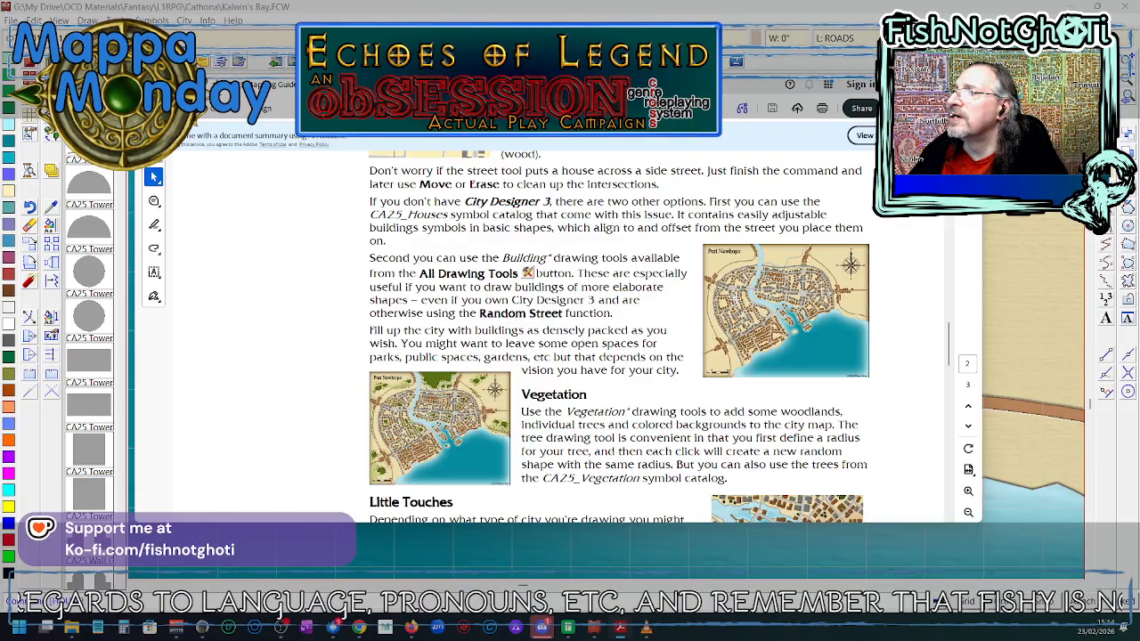
pyautogui.scroll(1, 621, 342)
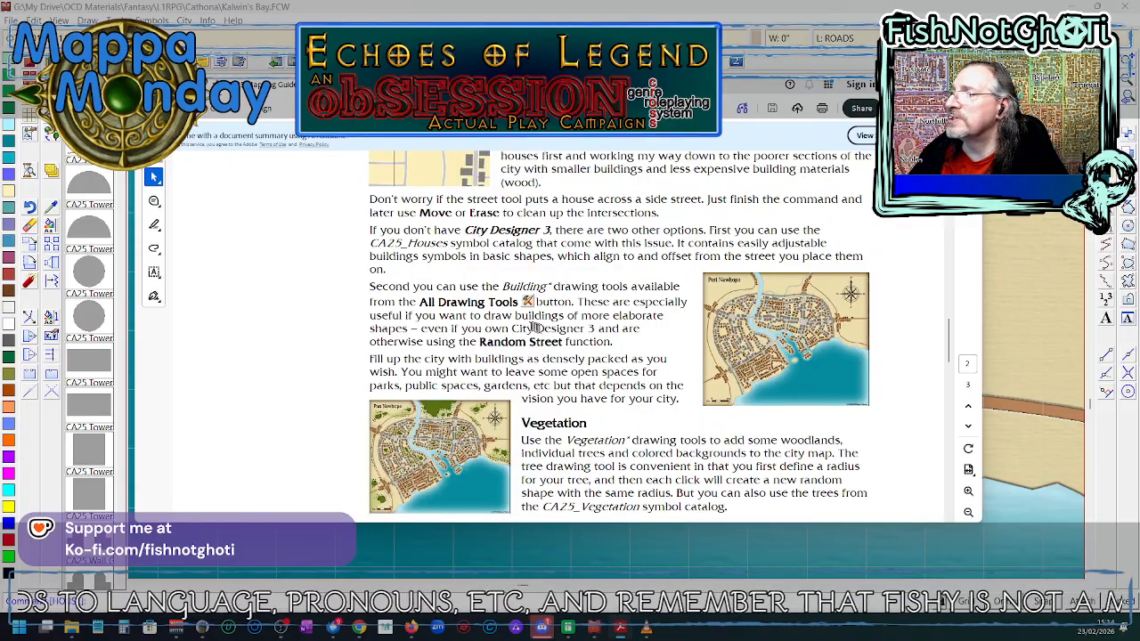
pyautogui.scroll(1, 533, 328)
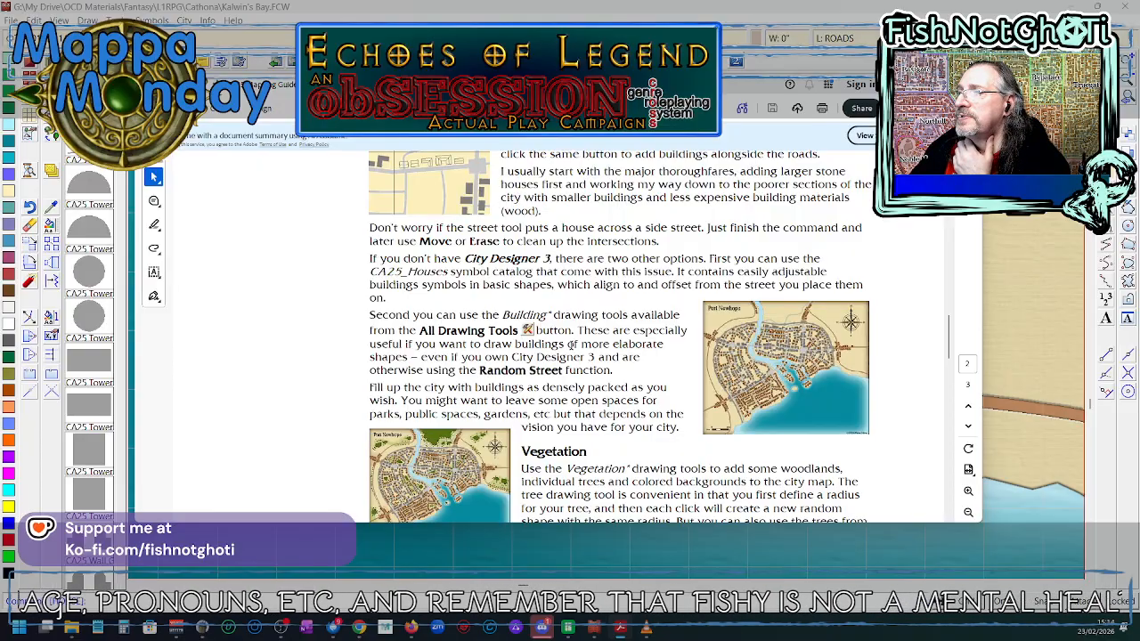
# - Reread the guide's Buildings section on the Random Street tool, and close the guide to get back to the Kalwin's Bay map
pyautogui.scroll(1, 571, 344)
pyautogui.scroll(3, 571, 344)
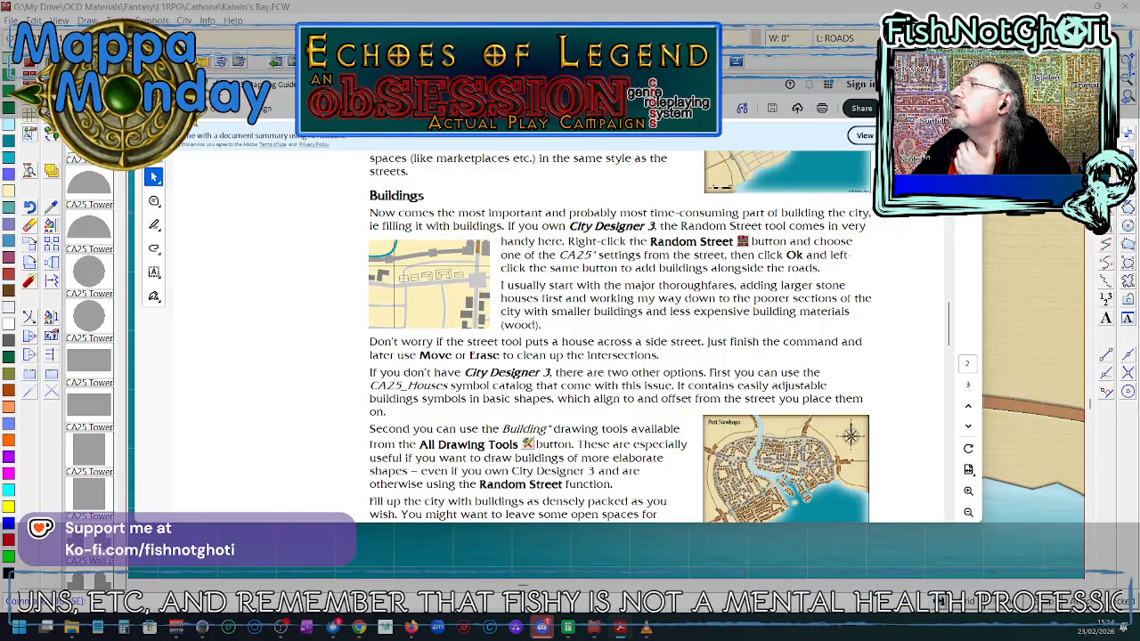
pyautogui.click(914, 84)
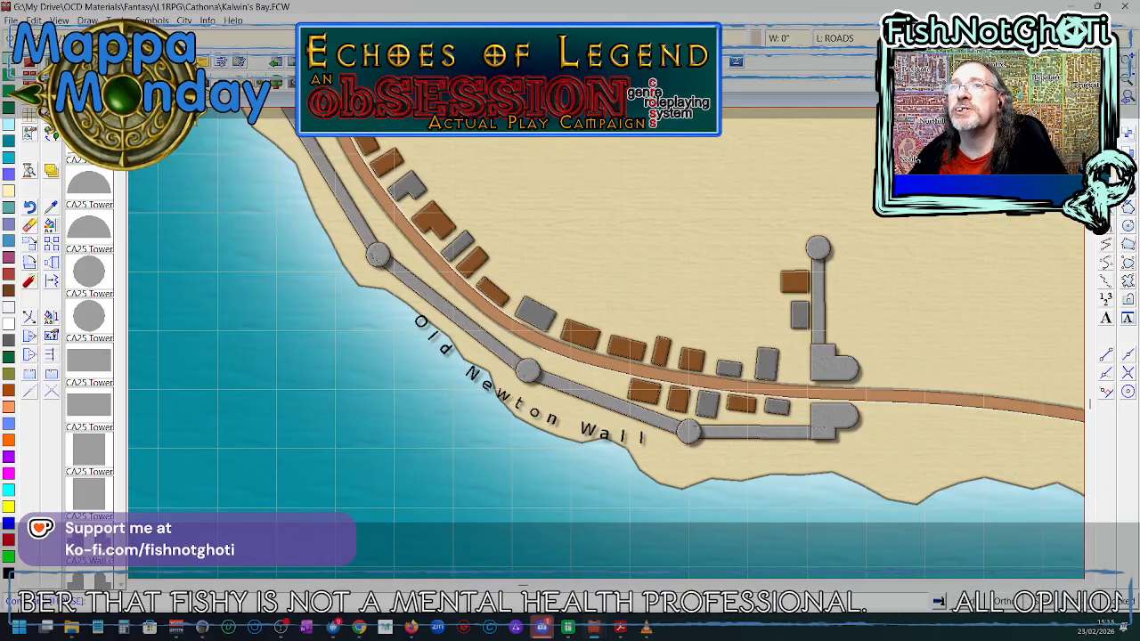
# - Insert a single rectangular building with the Default house settings in the gap beside the northern tower of Old Newton Wall's east gate
pyautogui.click(31, 65)
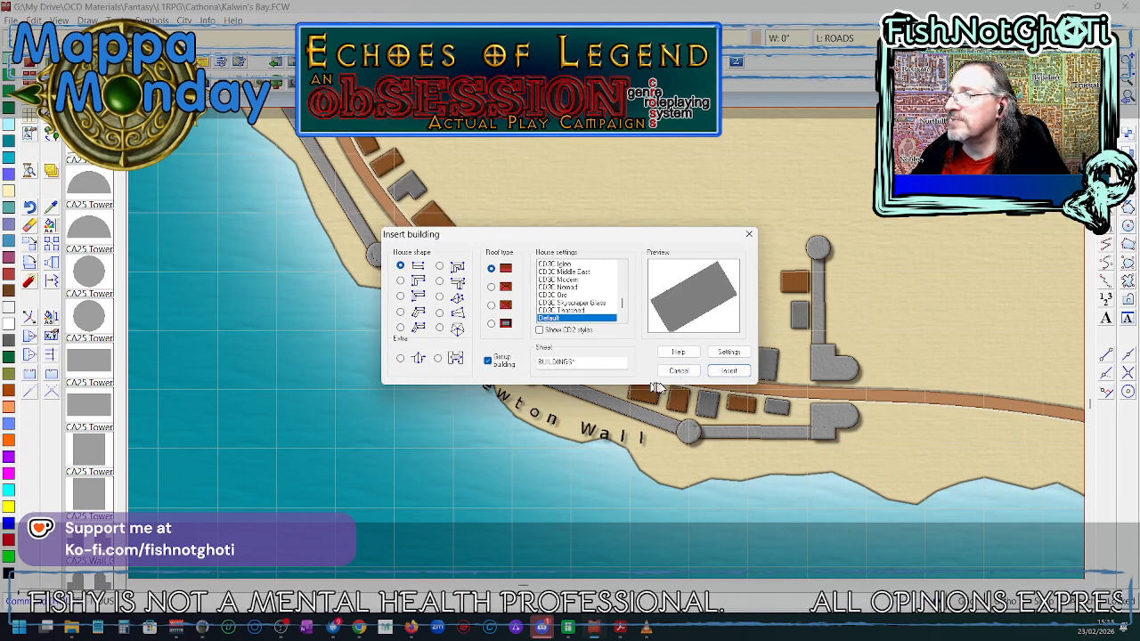
pyautogui.click(728, 371)
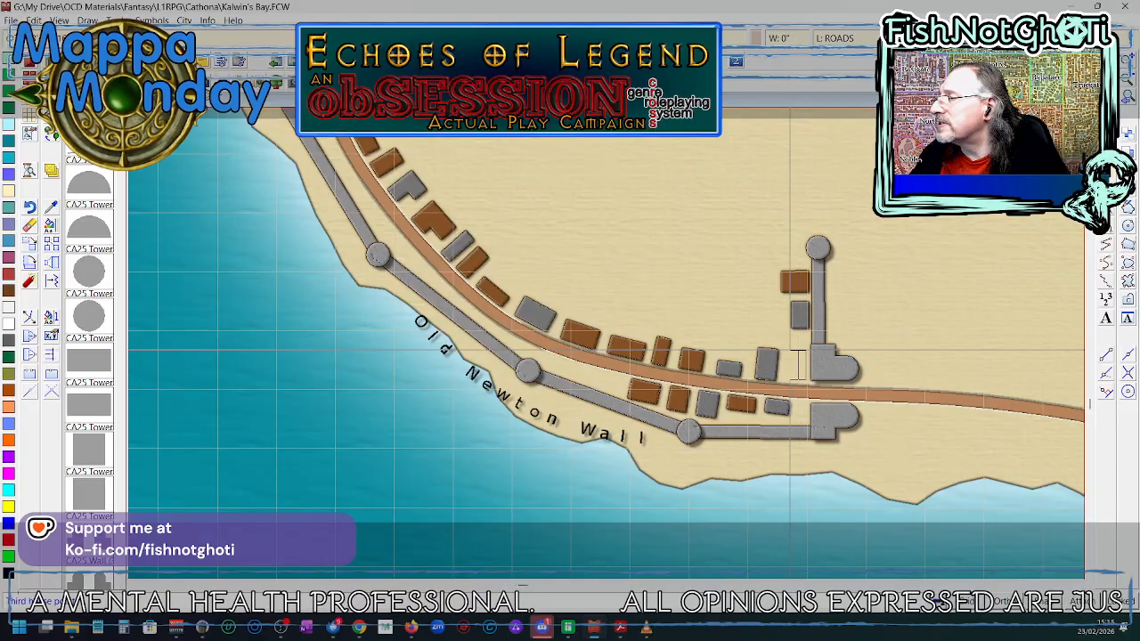
pyautogui.click(797, 363)
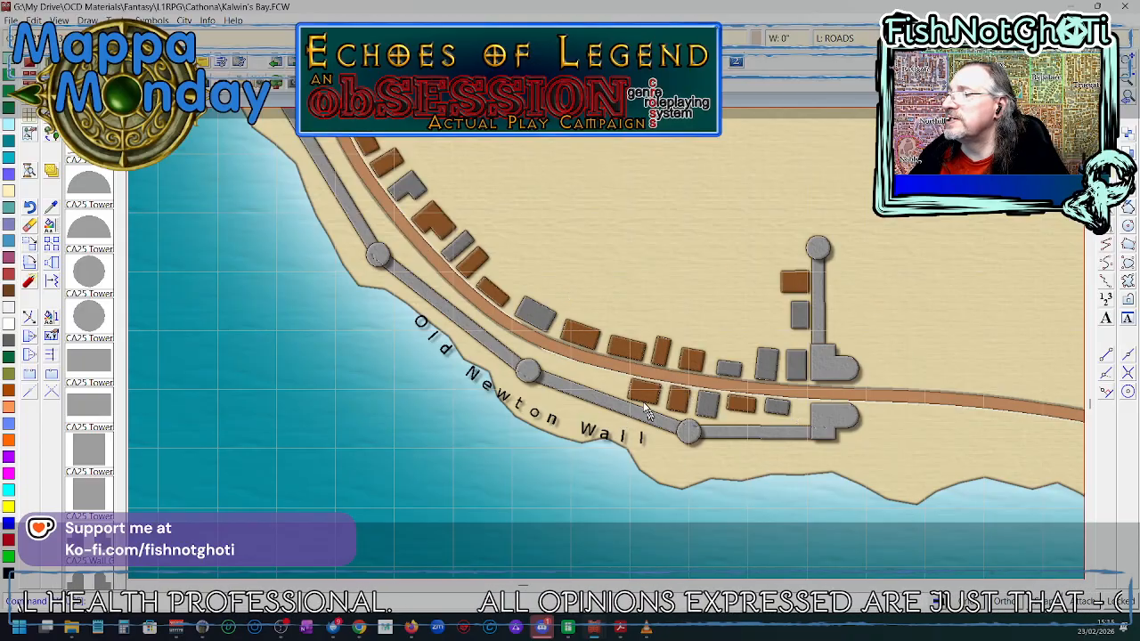
# - With the Road, Dirt 10' drawing tool, draw a straight side road north from the west end of Old Redwharf's western wharf
pyautogui.scroll(-1, 715, 358)
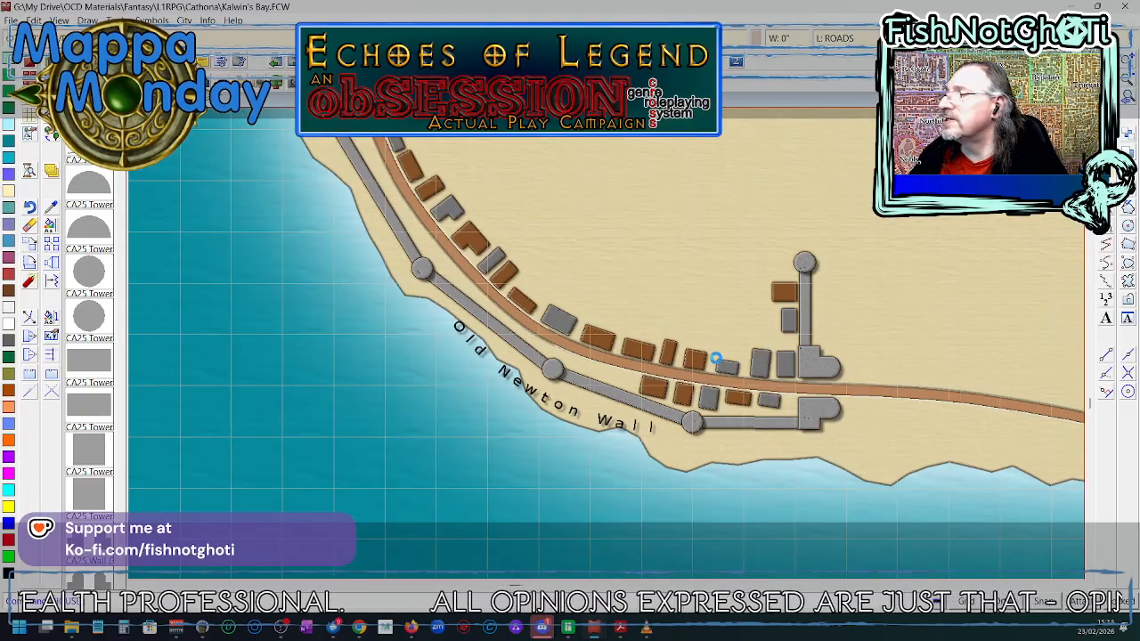
pyautogui.scroll(-1, 715, 358)
pyautogui.scroll(-2, 715, 358)
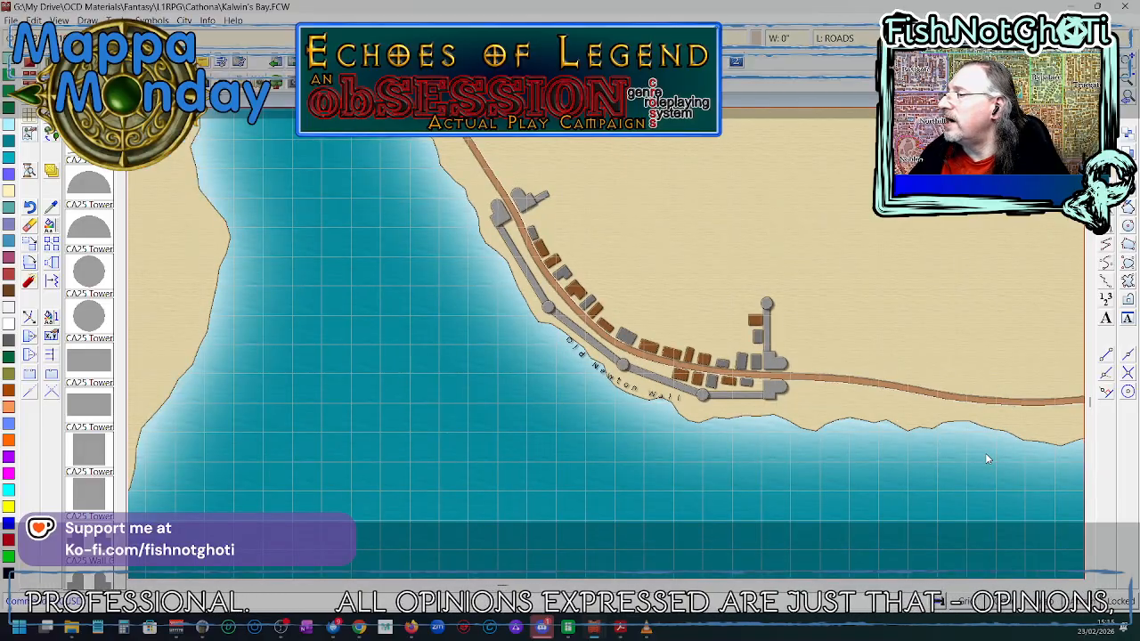
pyautogui.moveTo(997, 457); pyautogui.dragTo(666, 384)
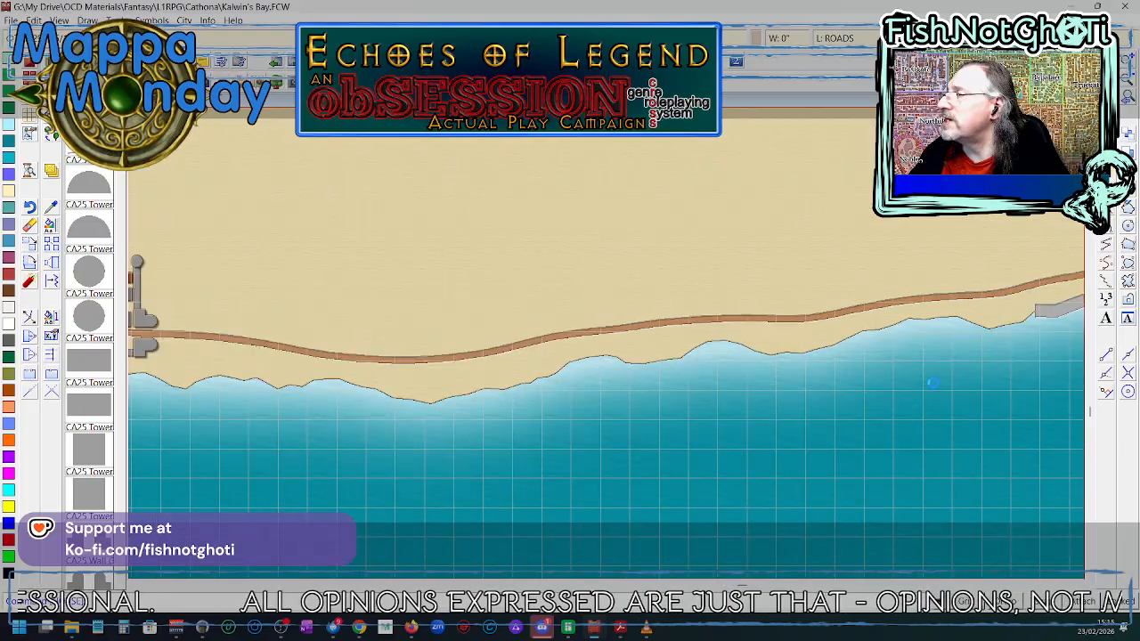
pyautogui.moveTo(964, 378); pyautogui.dragTo(704, 403)
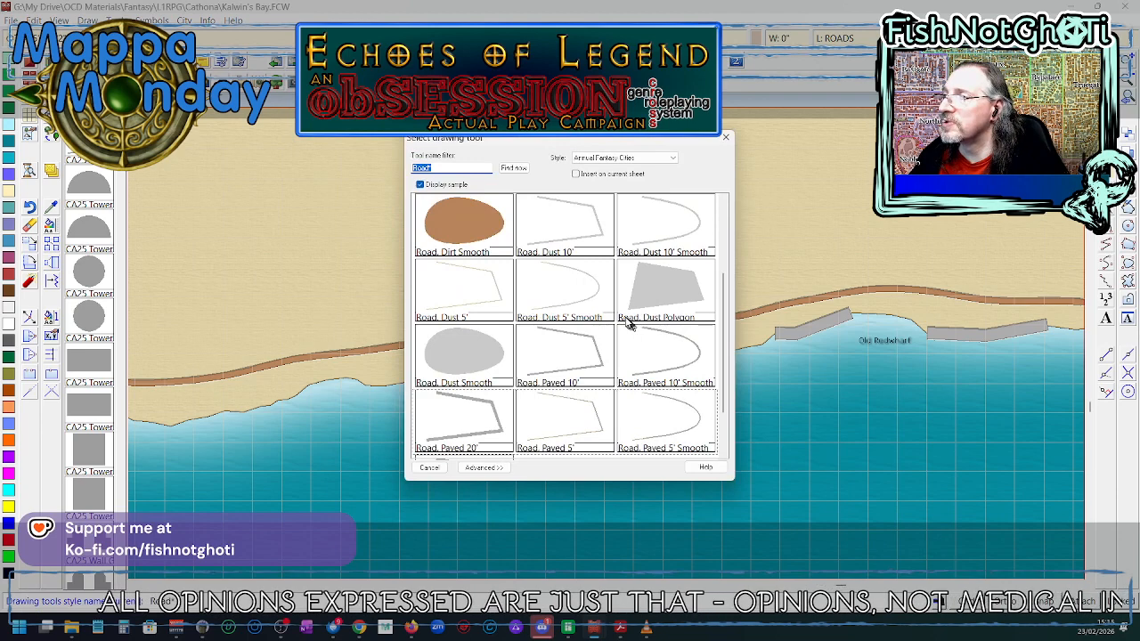
pyautogui.scroll(1, 596, 385)
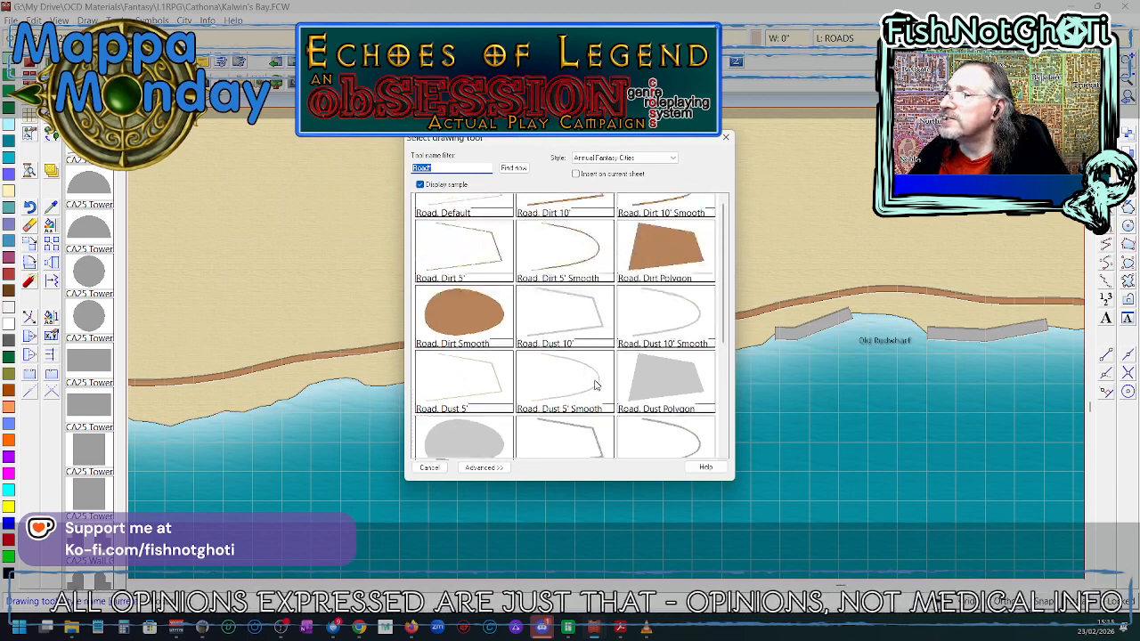
pyautogui.scroll(1, 596, 384)
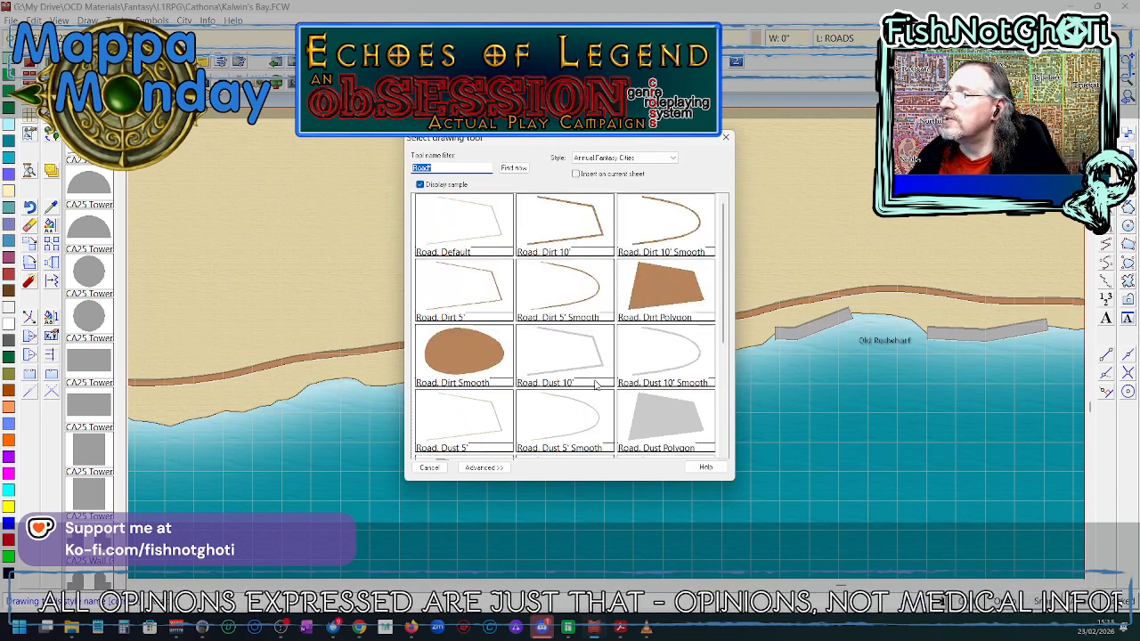
pyautogui.click(591, 230)
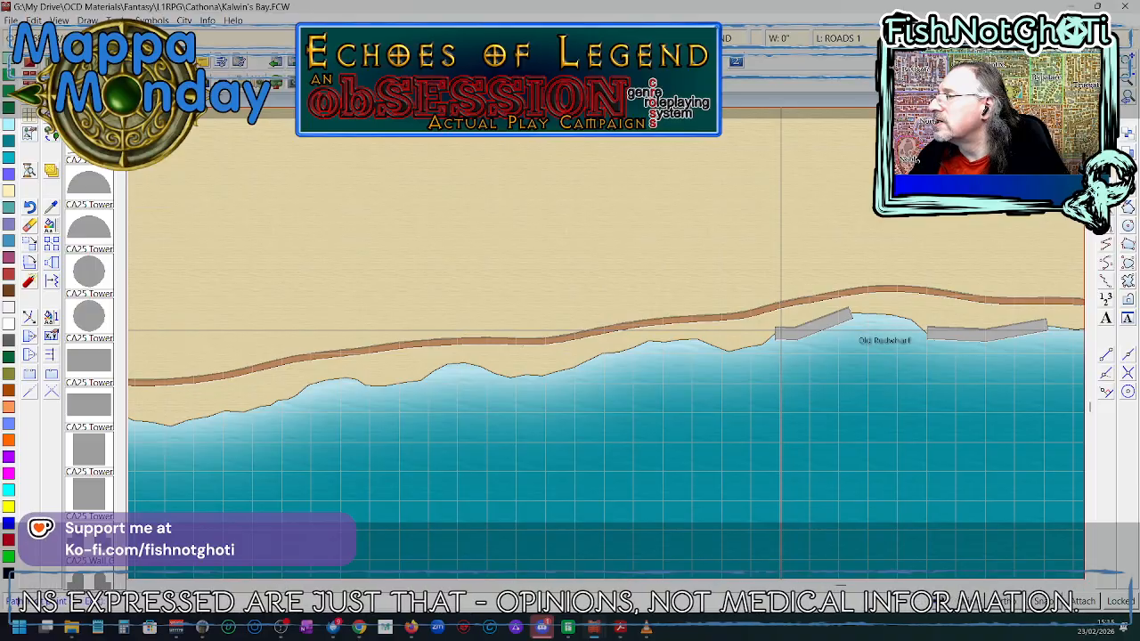
pyautogui.click(780, 234)
pyautogui.rightClick(780, 233)
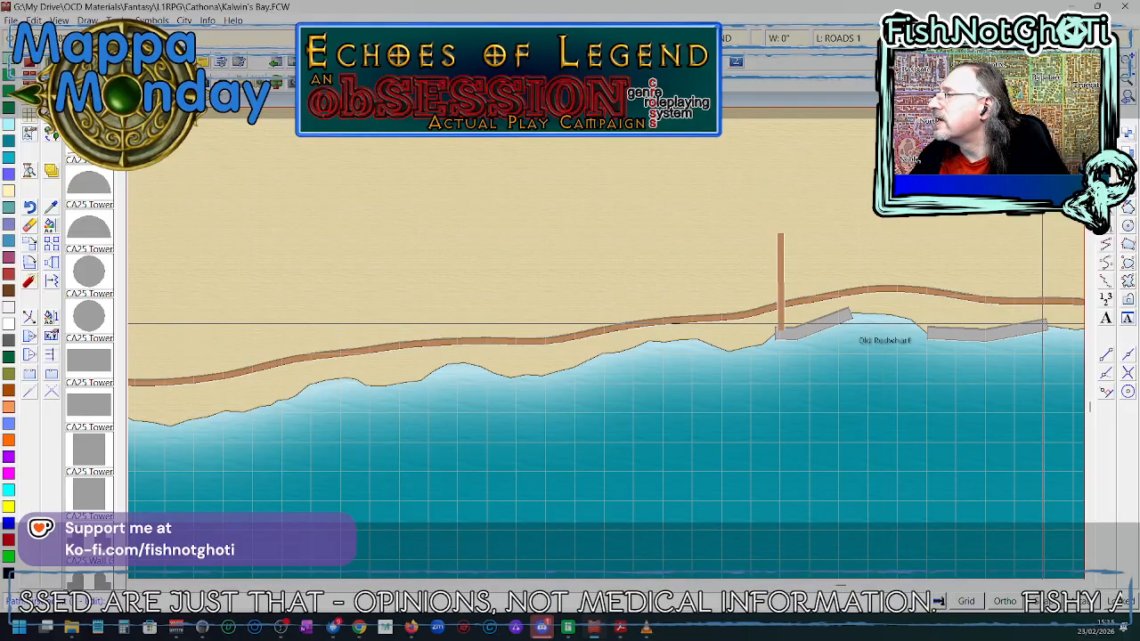
# - Draw three more dirt side roads running north across the coast road from the east end, middle bend and west end of the eastern wharf
pyautogui.click(1043, 324)
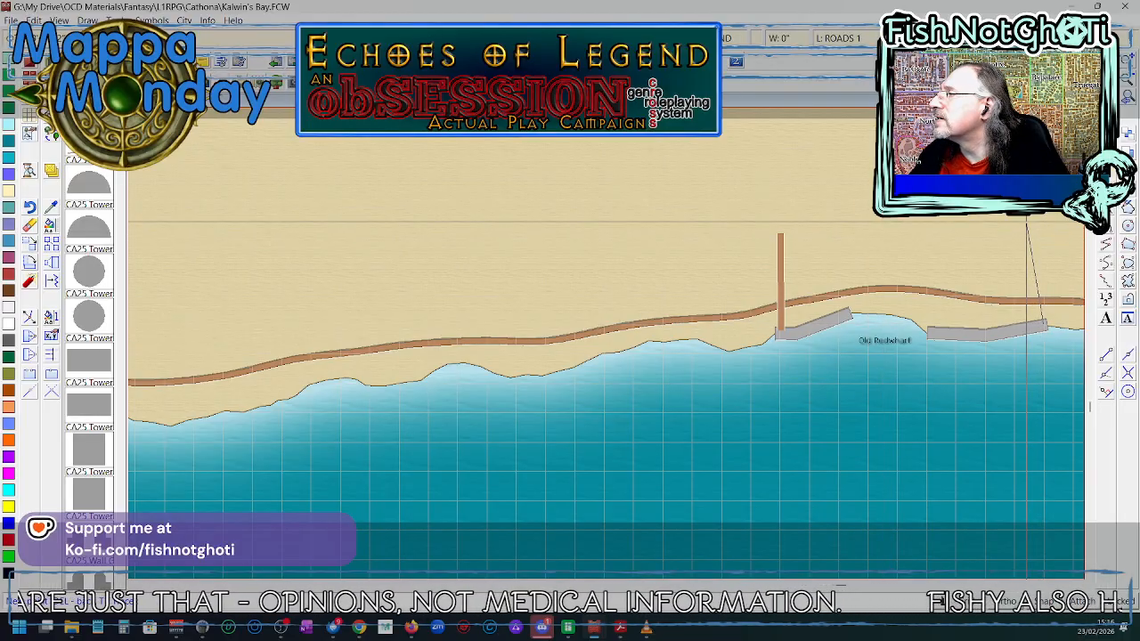
pyautogui.click(1027, 223)
pyautogui.rightClick(1027, 222)
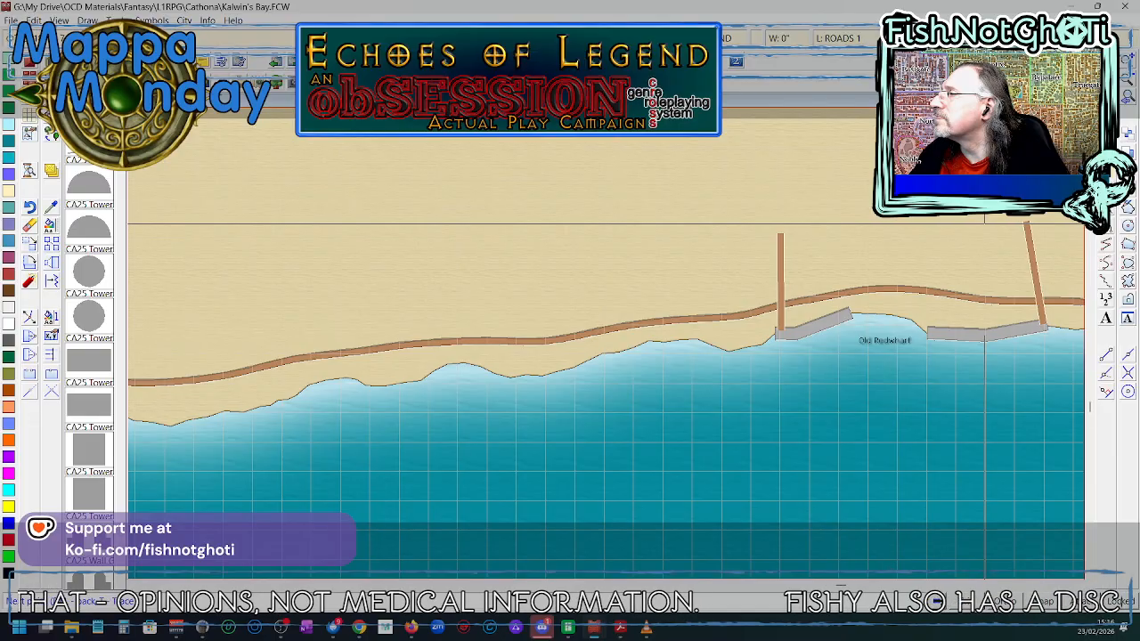
pyautogui.click(984, 223)
pyautogui.rightClick(984, 223)
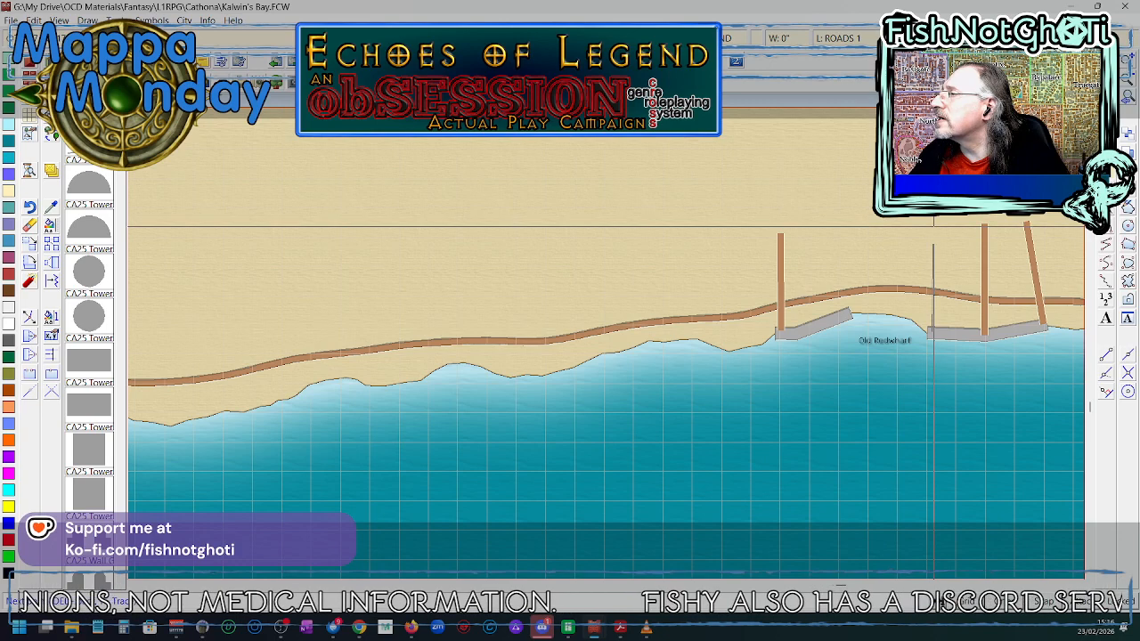
pyautogui.click(933, 226)
pyautogui.rightClick(934, 227)
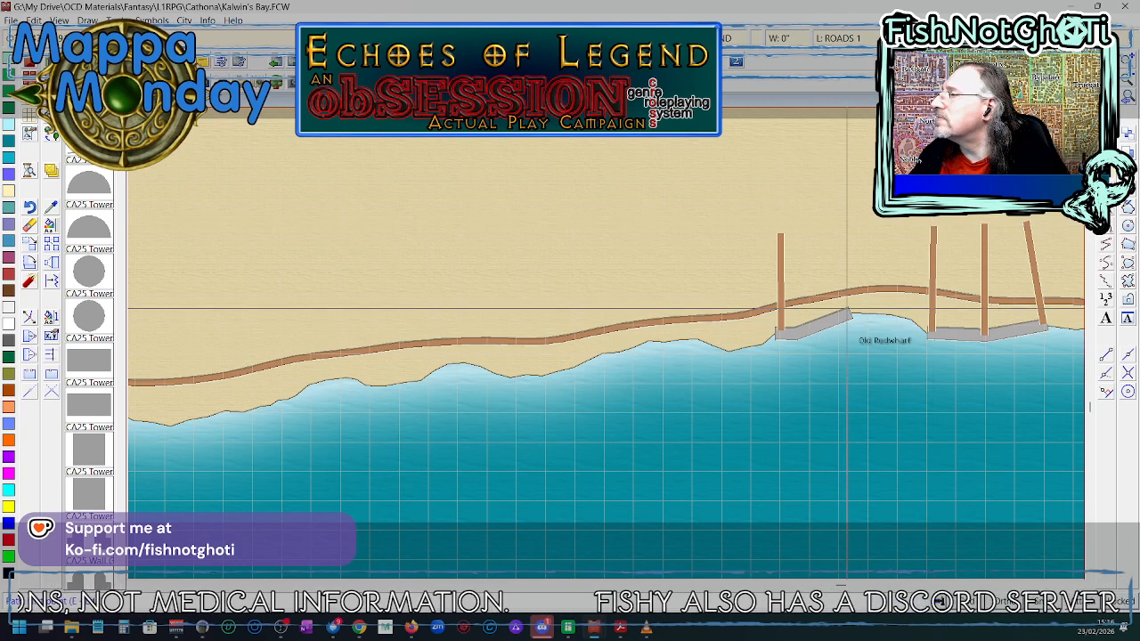
# - Draw a slanted dirt side road northwest from the east end of the western wharf, and finish the road command
pyautogui.click(846, 313)
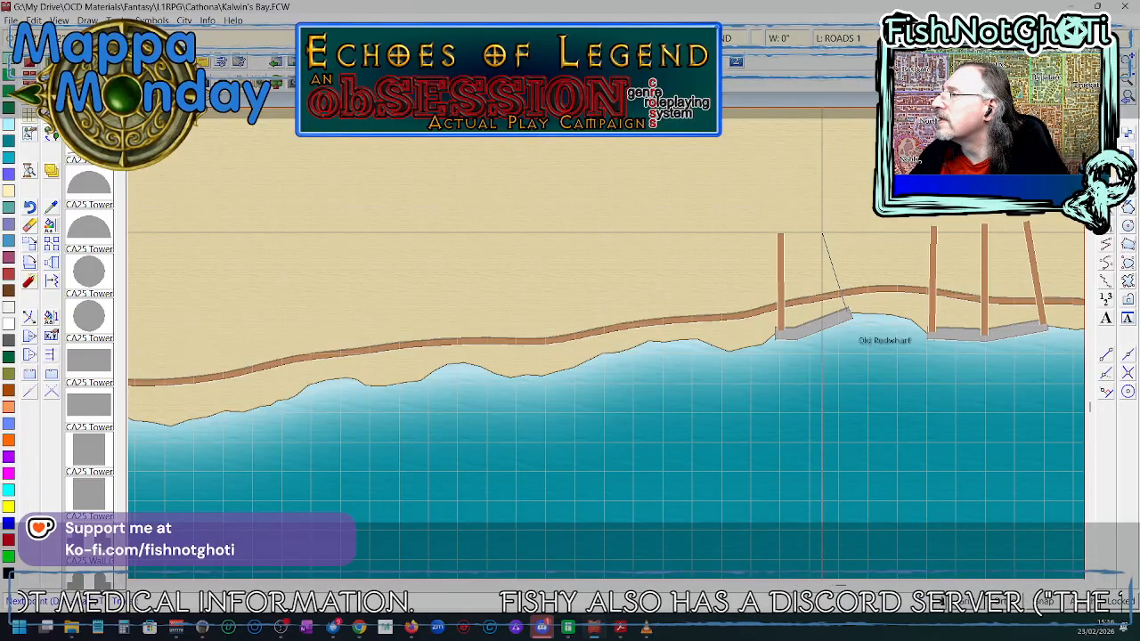
pyautogui.click(821, 233)
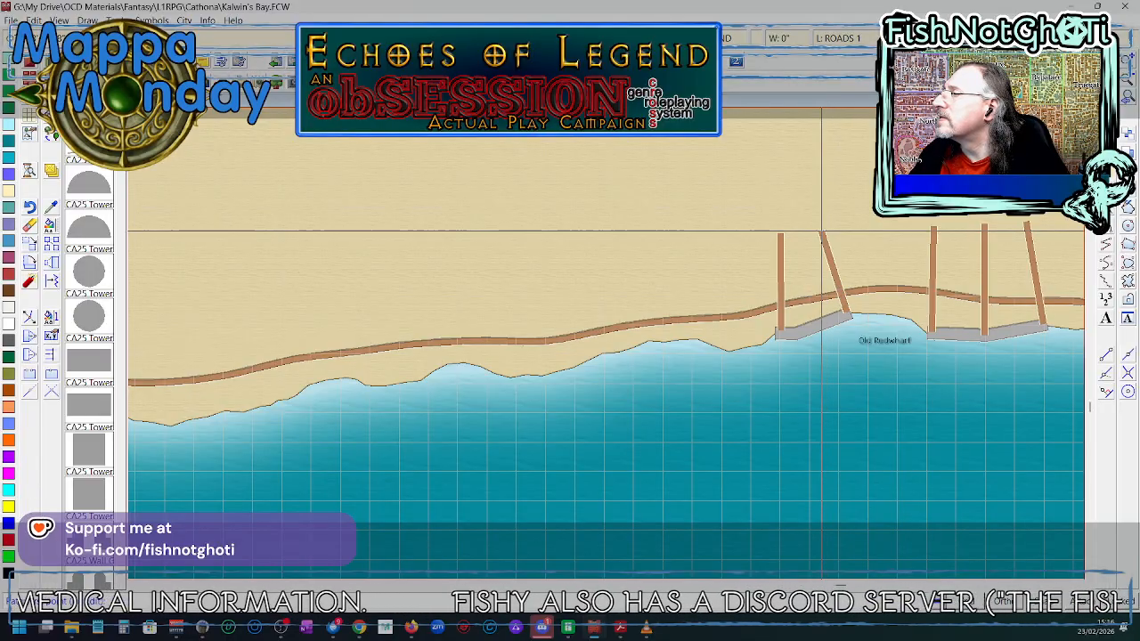
pyautogui.rightClick(821, 234)
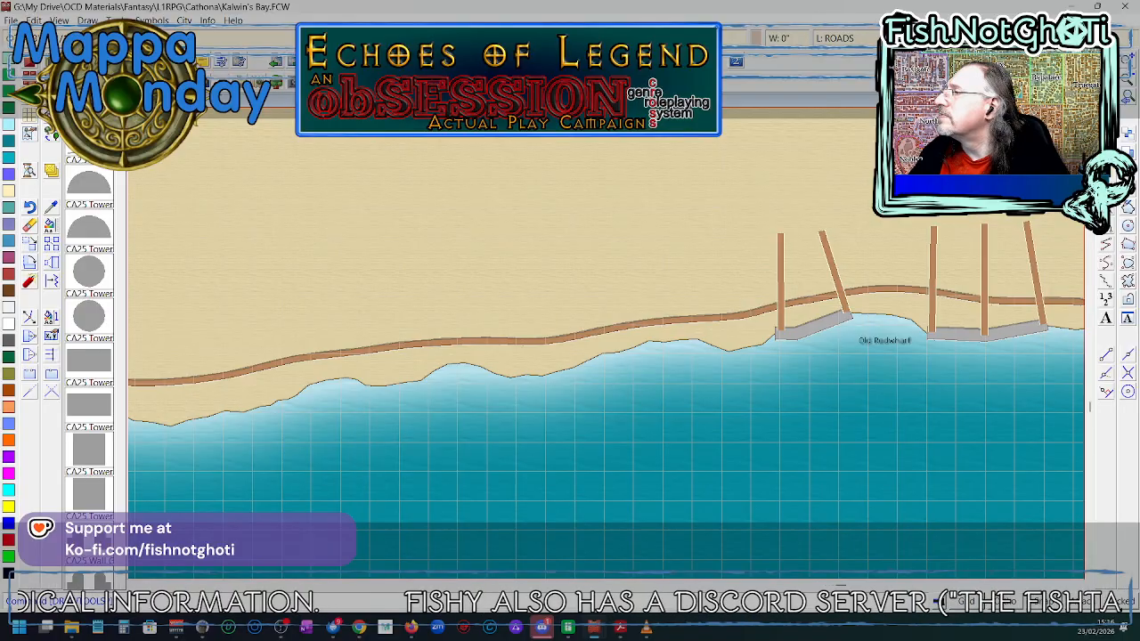
# - Bring both Old Redwharf wharf sections in front of the dirt roads
pyautogui.click(1126, 134)
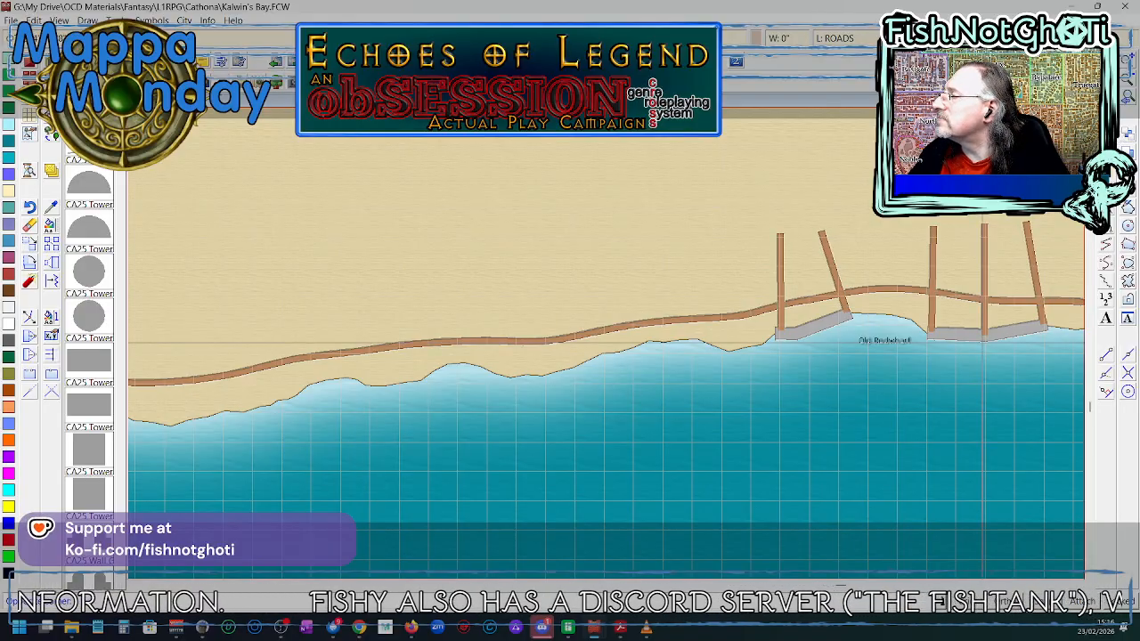
pyautogui.click(976, 337)
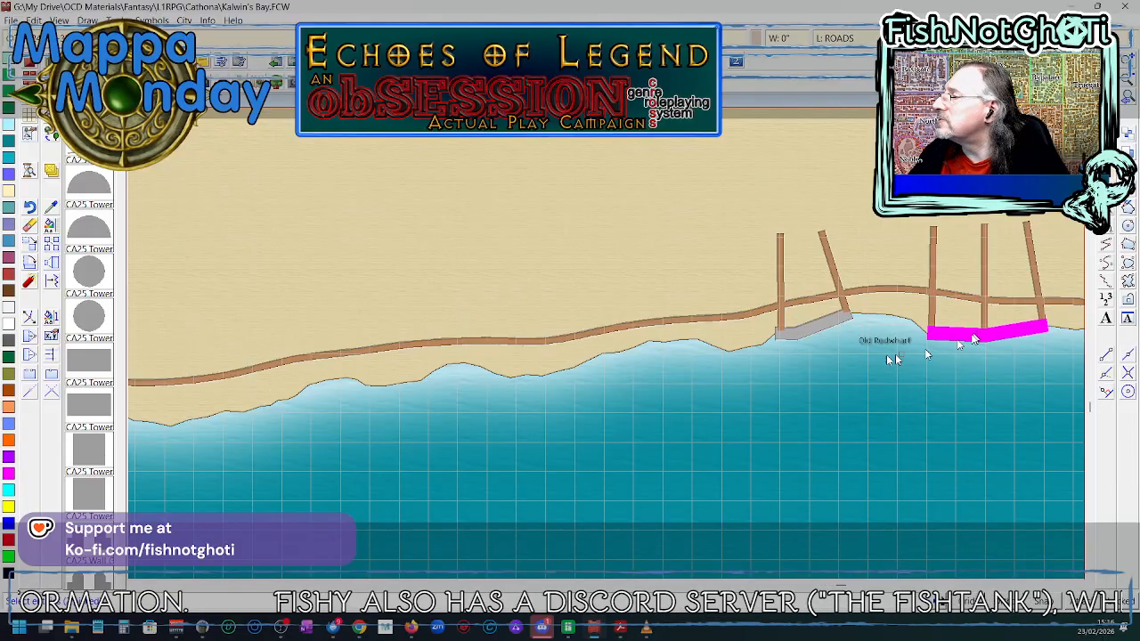
pyautogui.click(823, 329)
pyautogui.rightClick(823, 329)
pyautogui.click(818, 330)
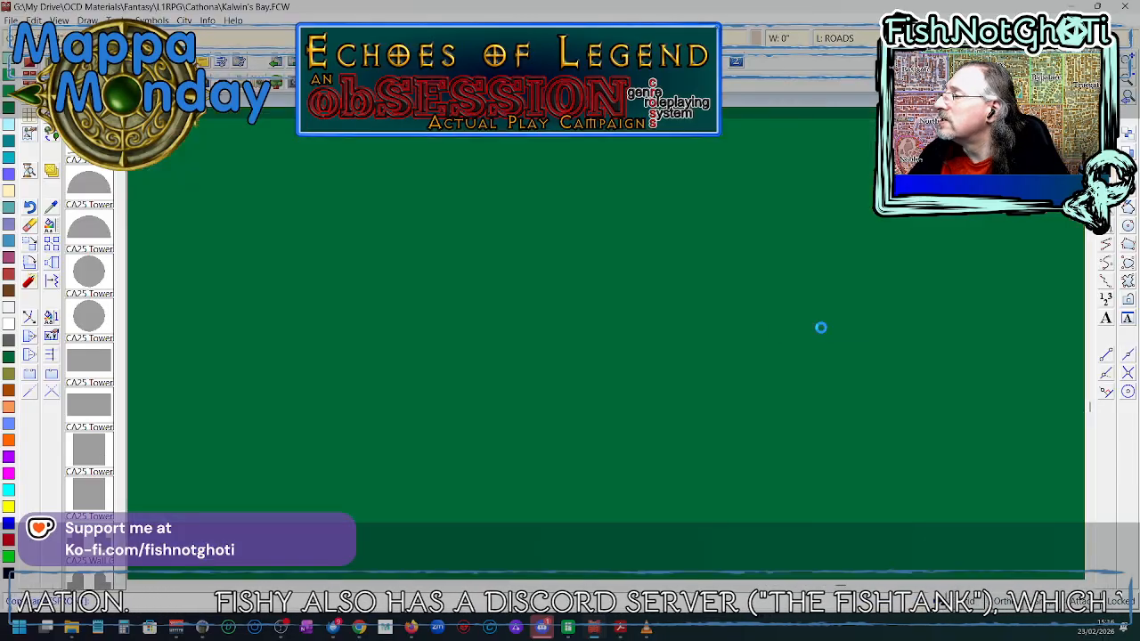
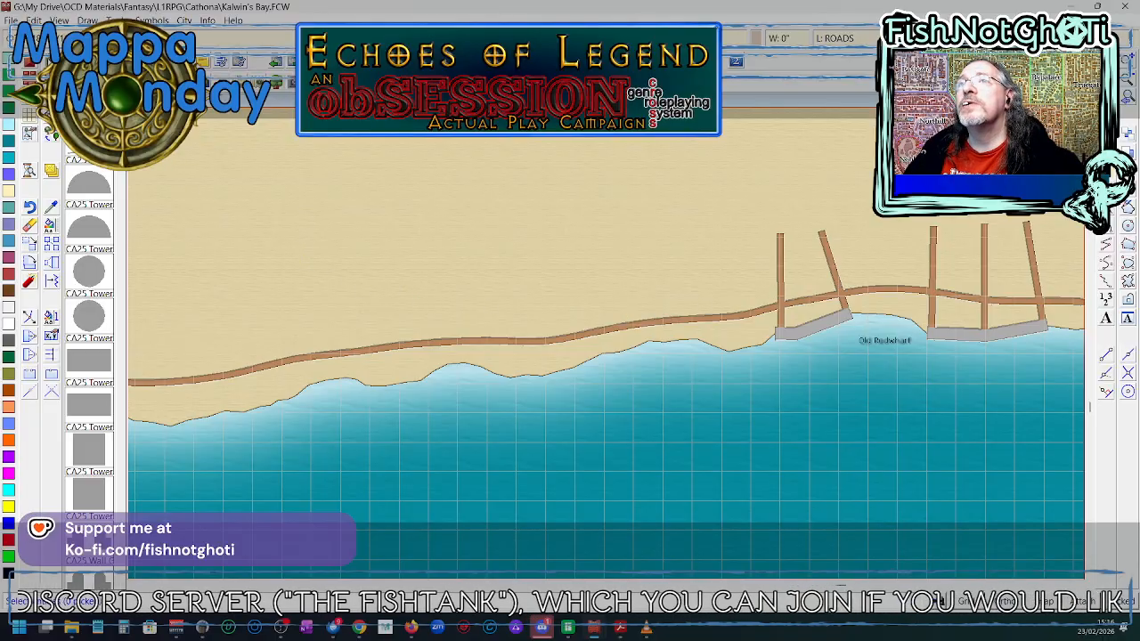
# - Draw a straight Road, Dirt 10' running east-west across the northern ends of the five side roads
pyautogui.rightClick(96, 83)
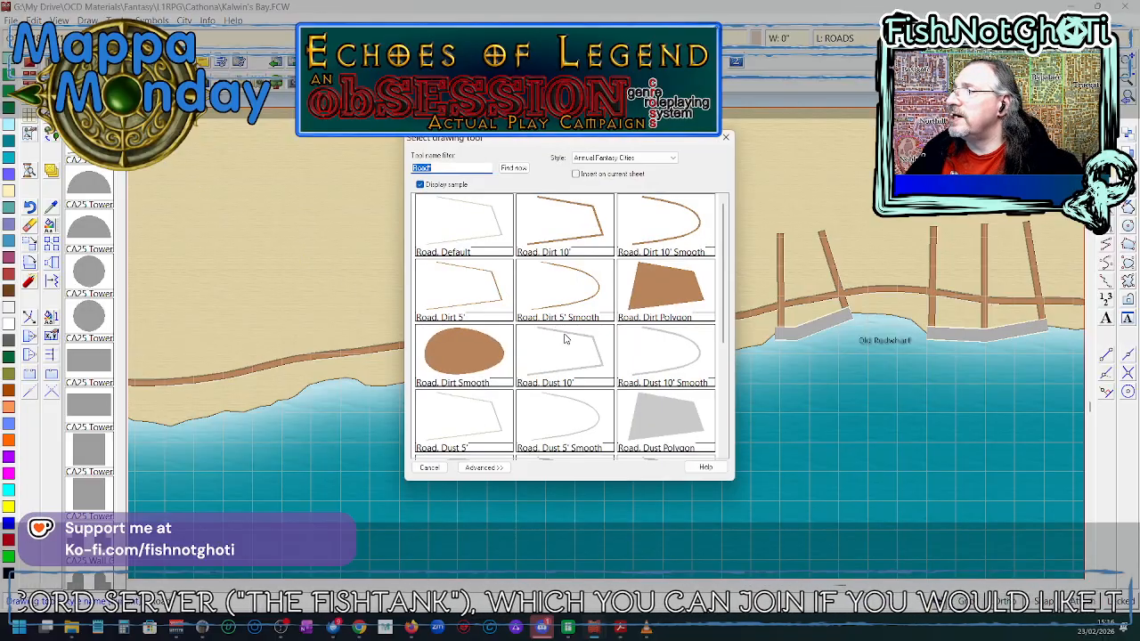
pyautogui.doubleClick(574, 233)
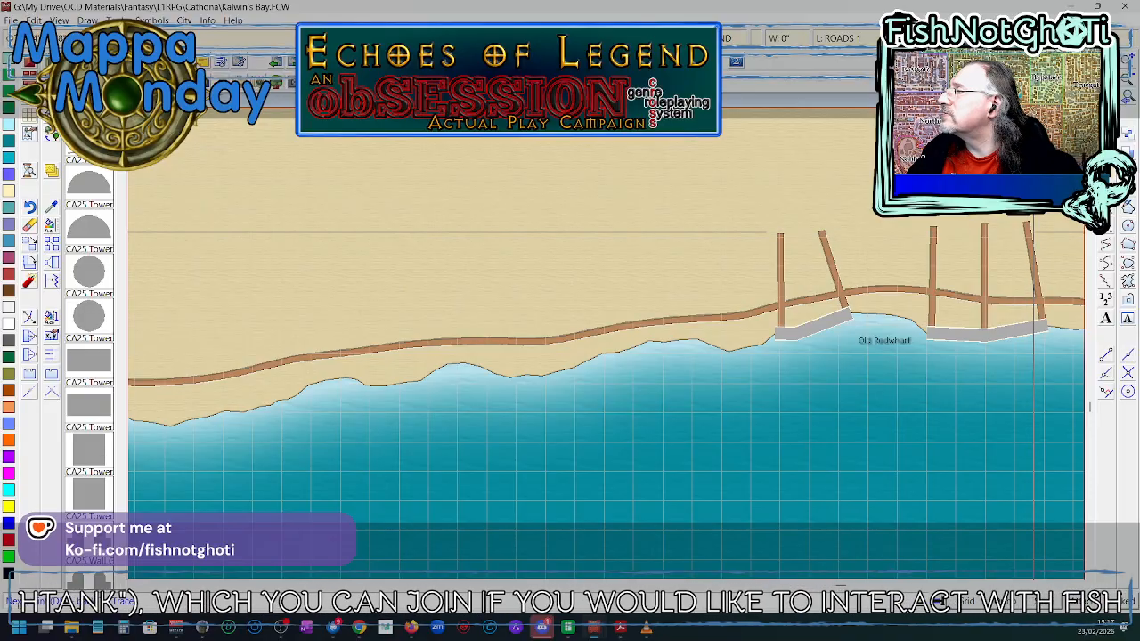
pyautogui.rightClick(1033, 233)
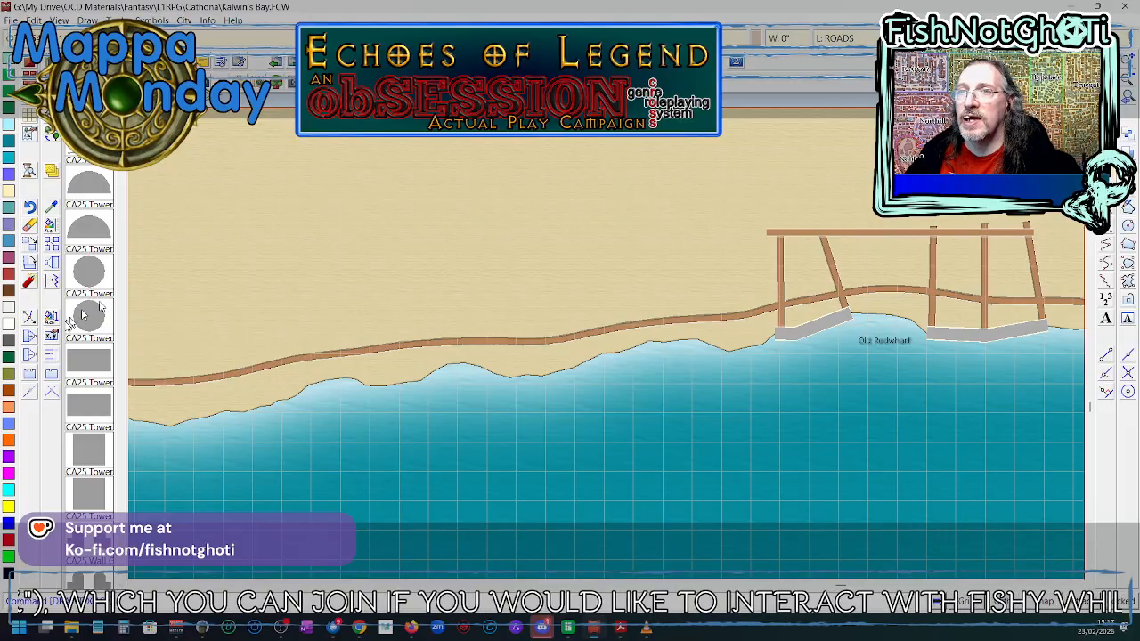
# - Move the northern end nodes of the eastern wharf's side roads down onto the new east-west road
pyautogui.click(33, 321)
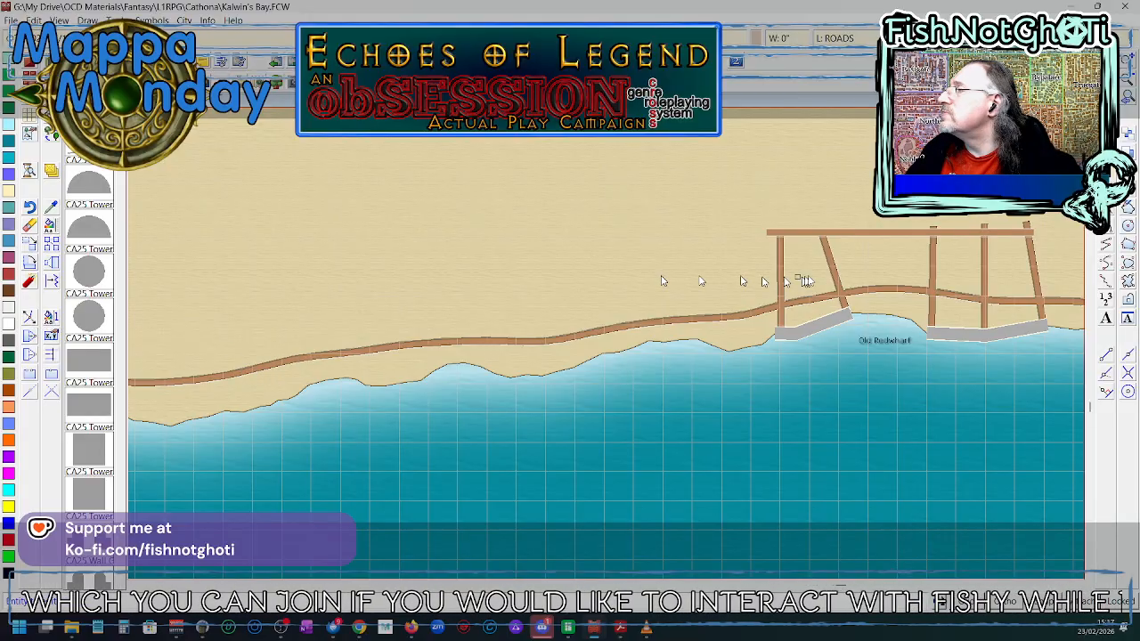
pyautogui.click(932, 241)
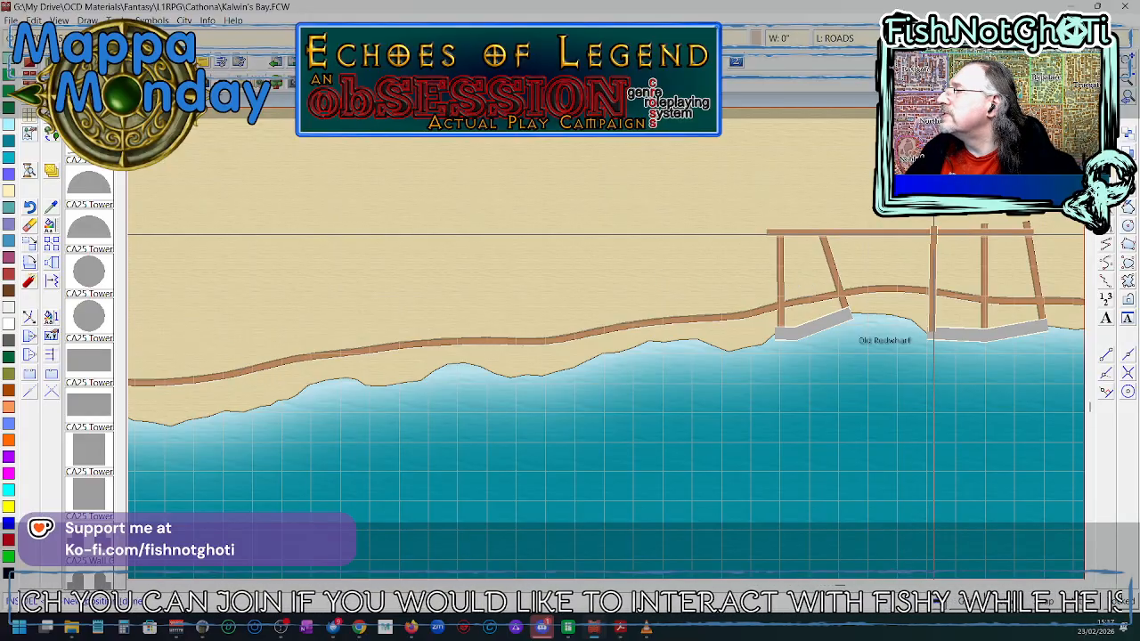
pyautogui.click(933, 233)
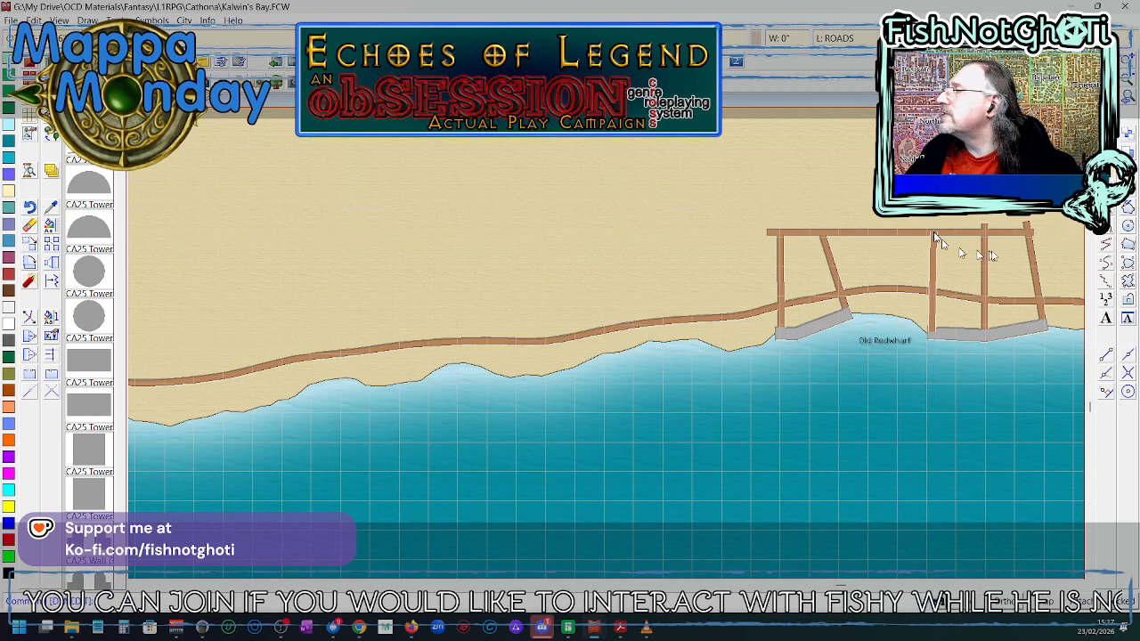
pyautogui.click(983, 242)
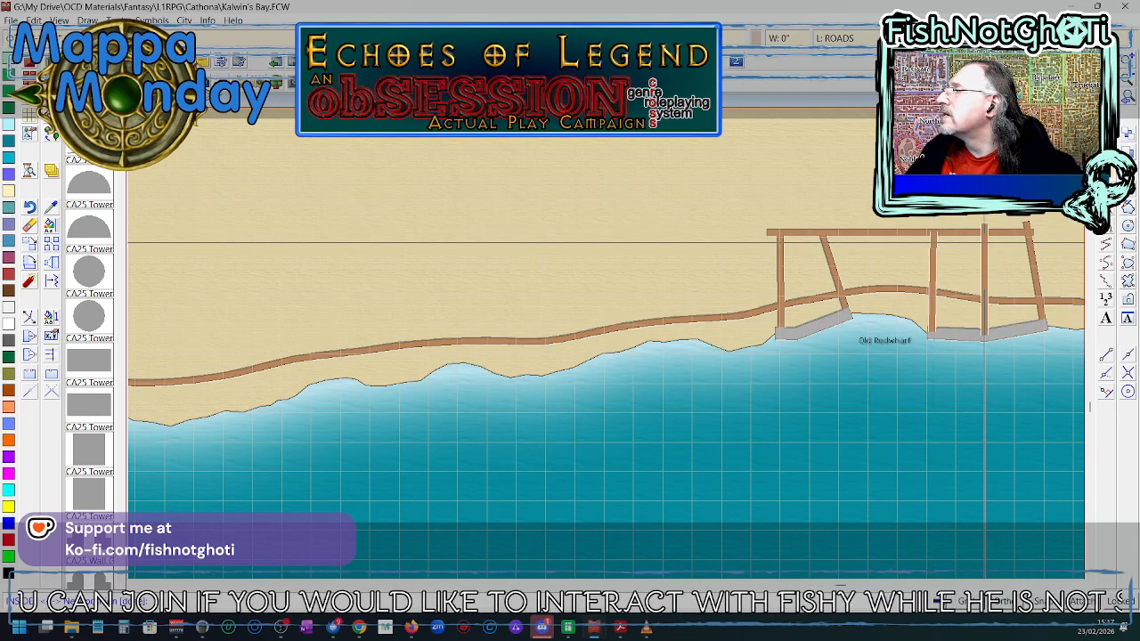
pyautogui.click(984, 233)
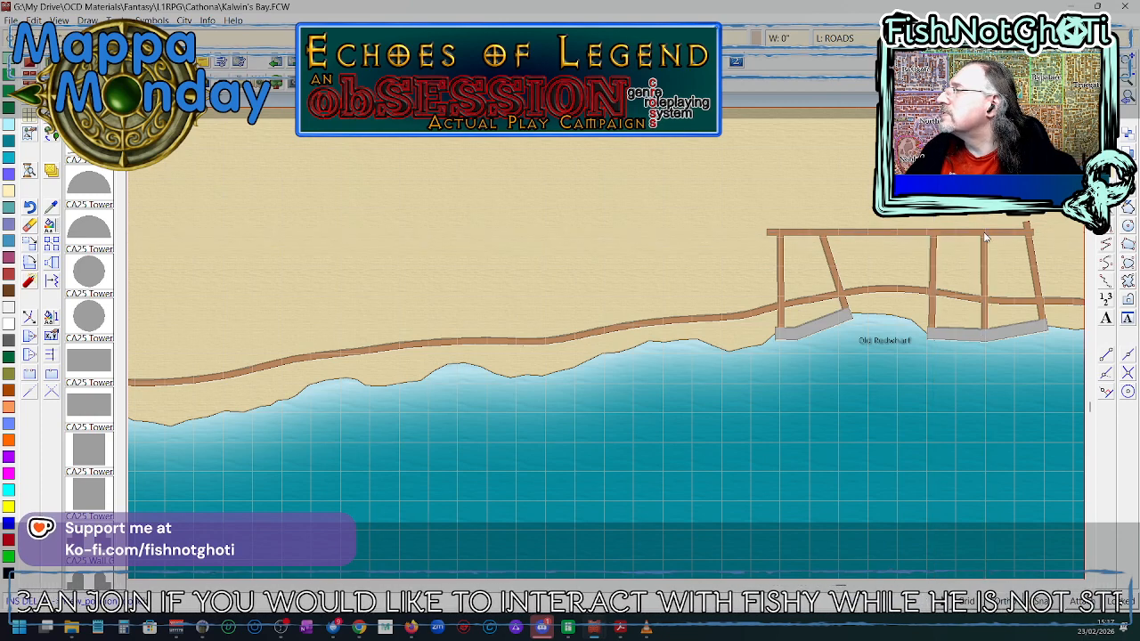
pyautogui.click(1033, 262)
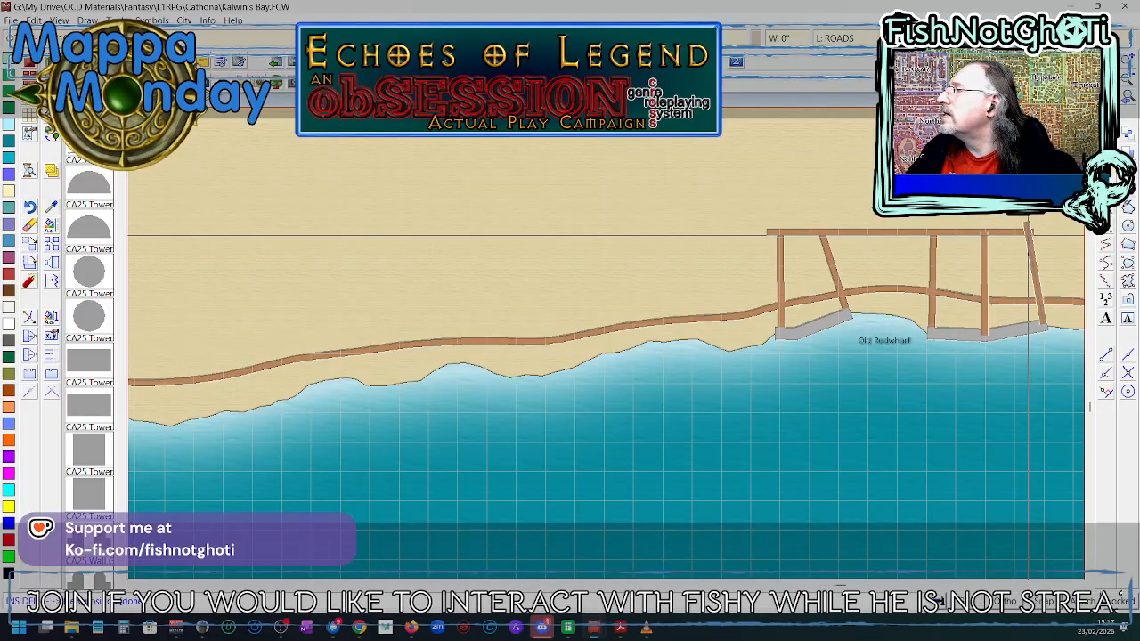
# - Attach the easternmost lane to Old Redwharf's northern road and line both sides of that road with rows of houses
pyautogui.click(1029, 233)
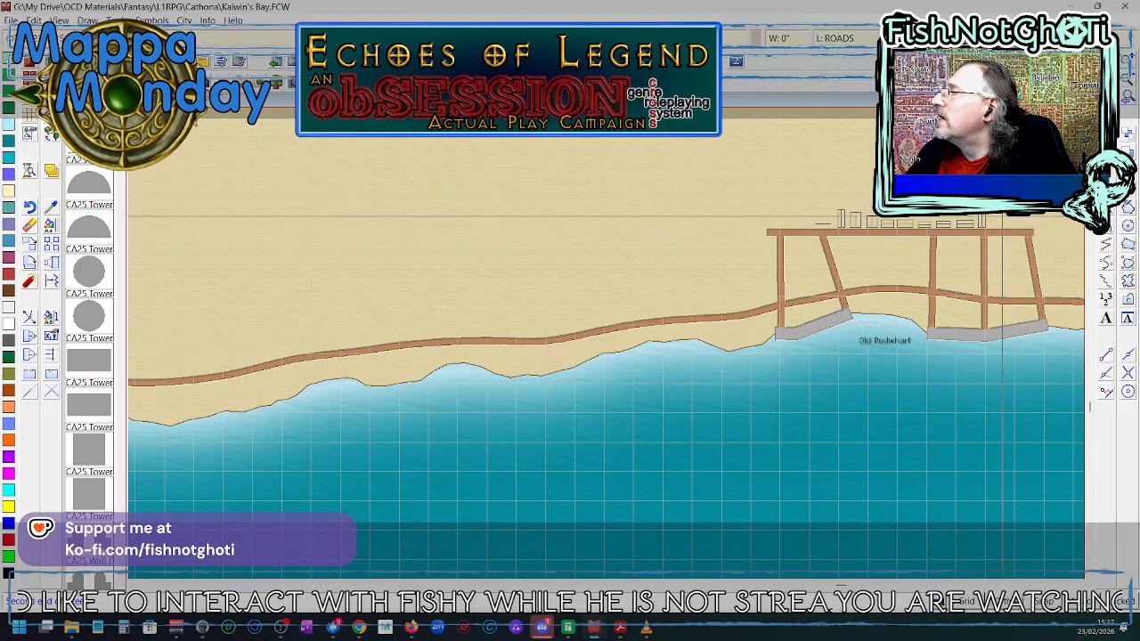
pyautogui.click(1029, 215)
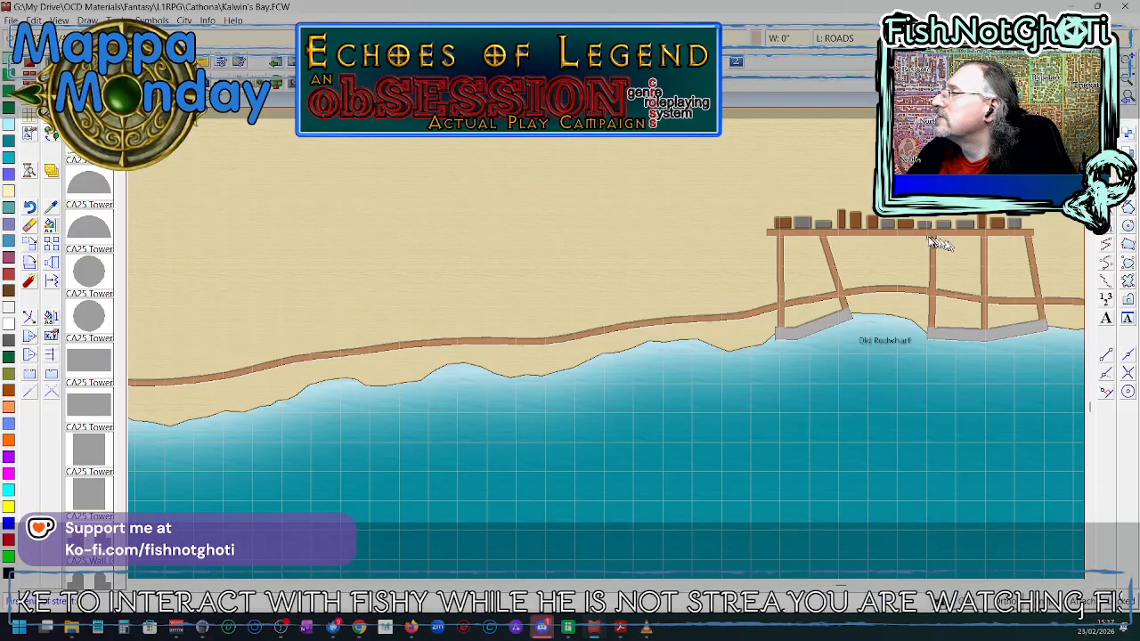
pyautogui.click(917, 244)
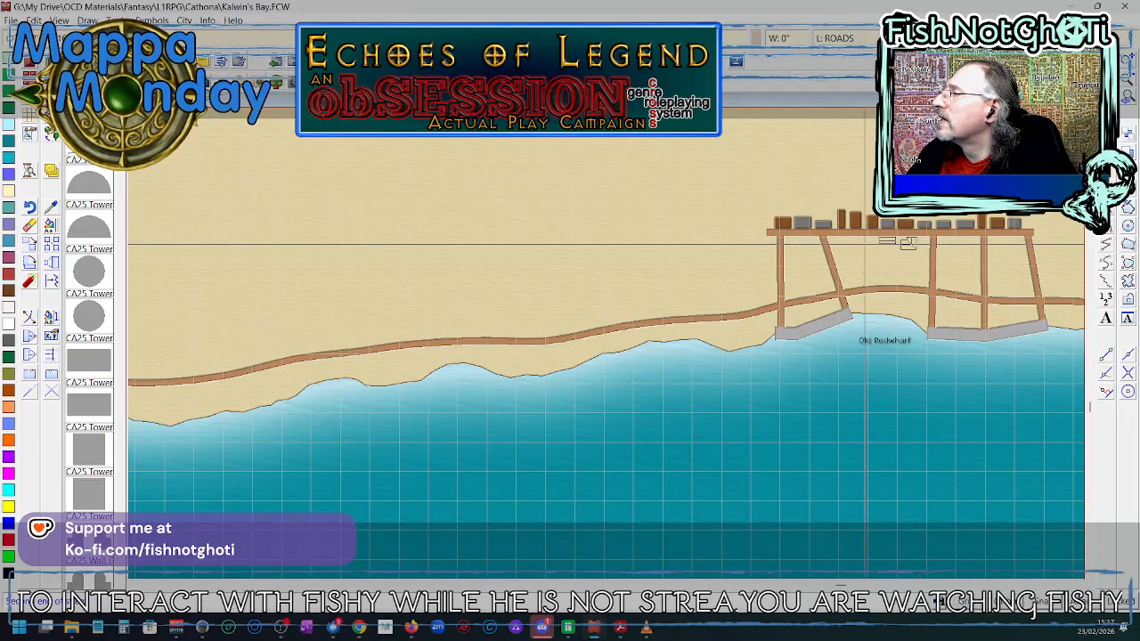
pyautogui.click(836, 244)
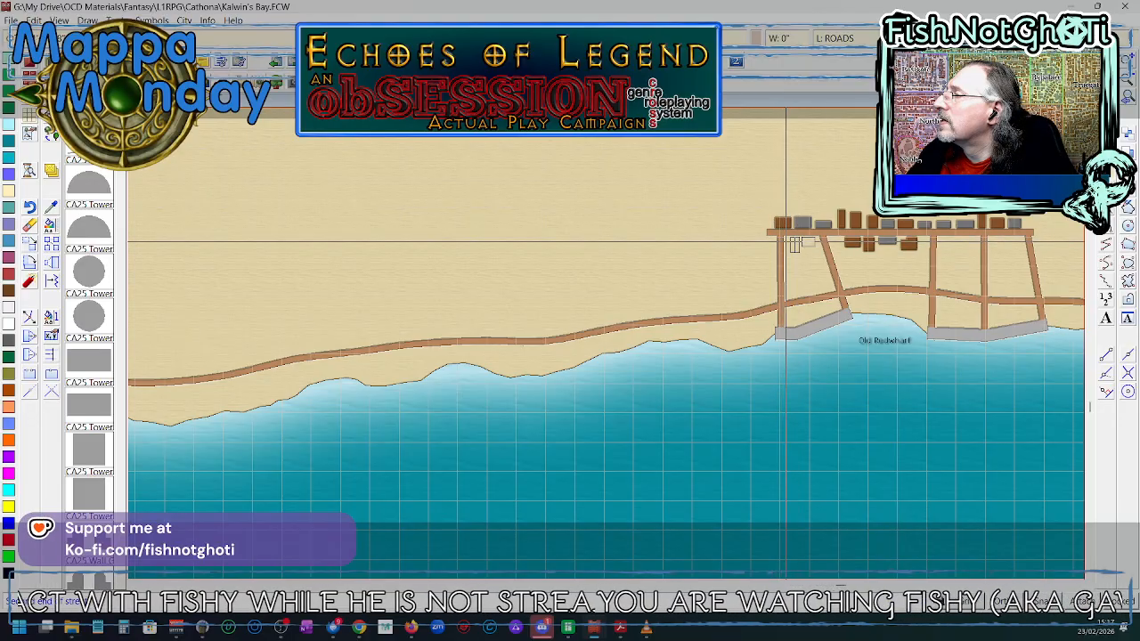
pyautogui.click(786, 241)
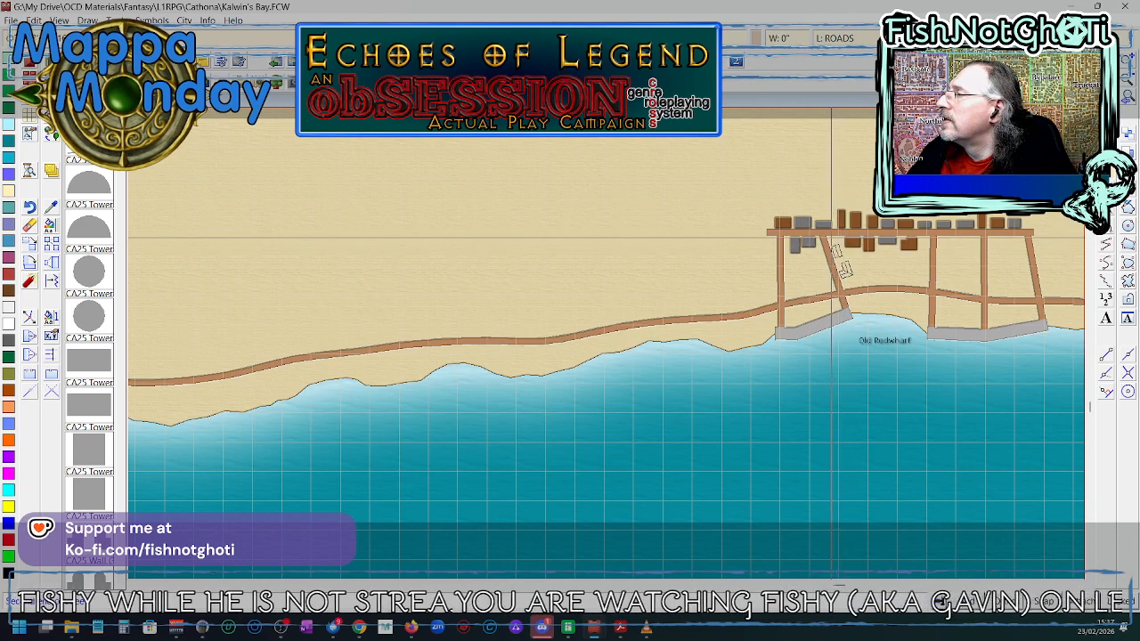
# - Place rows of houses along the diagonal lane and along the lanes of the two eastern blocks in Old Redwharf
pyautogui.click(831, 237)
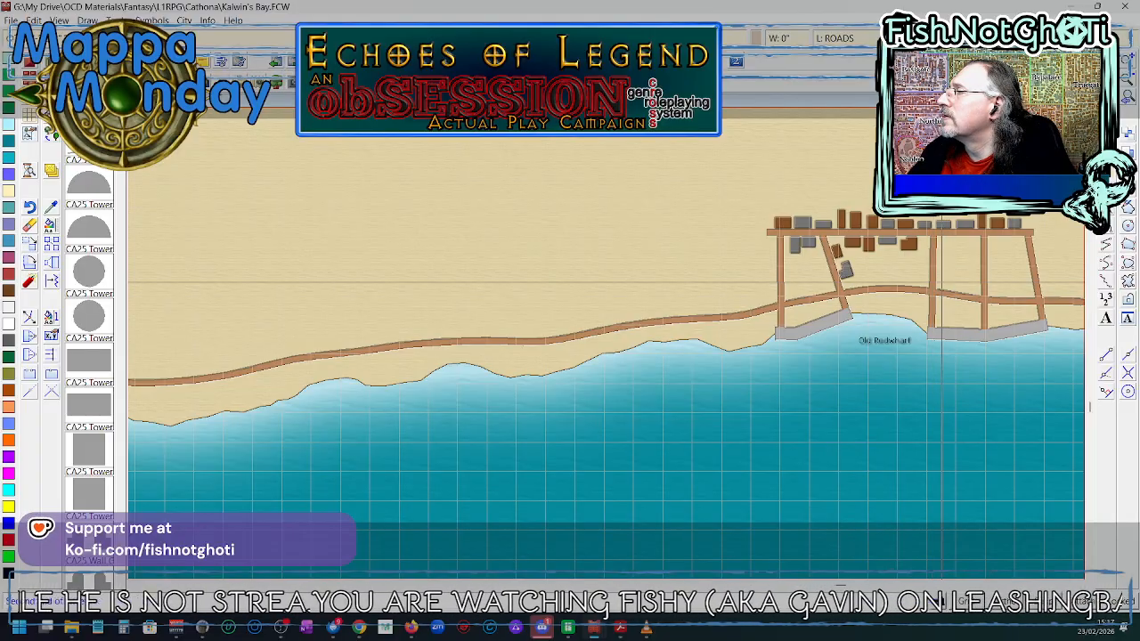
pyautogui.click(945, 261)
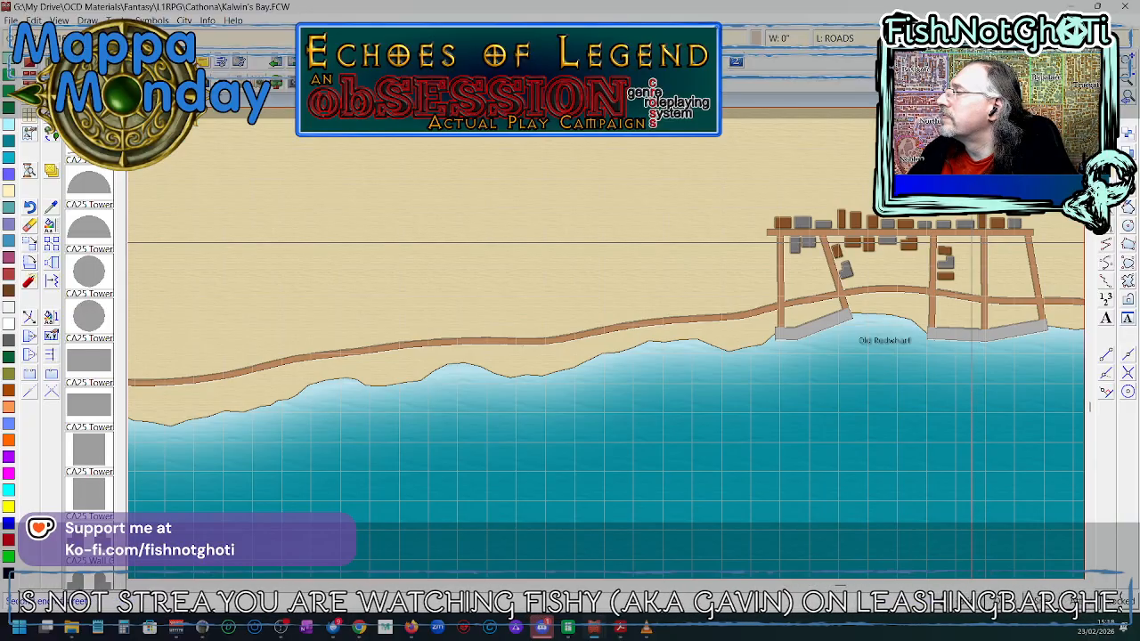
pyautogui.click(975, 267)
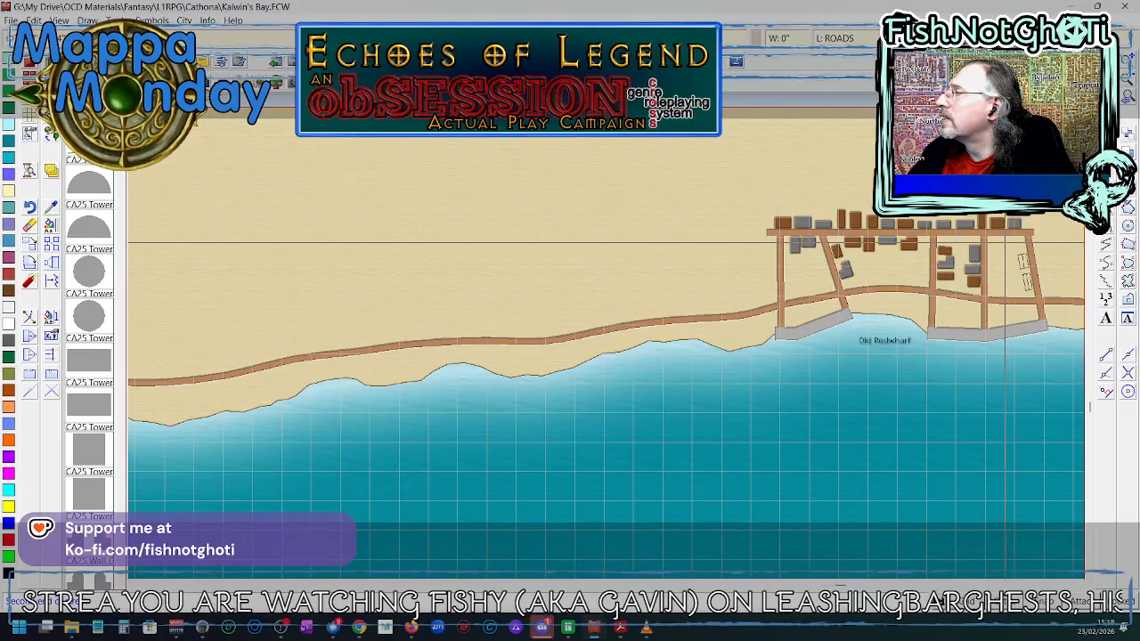
pyautogui.click(1004, 238)
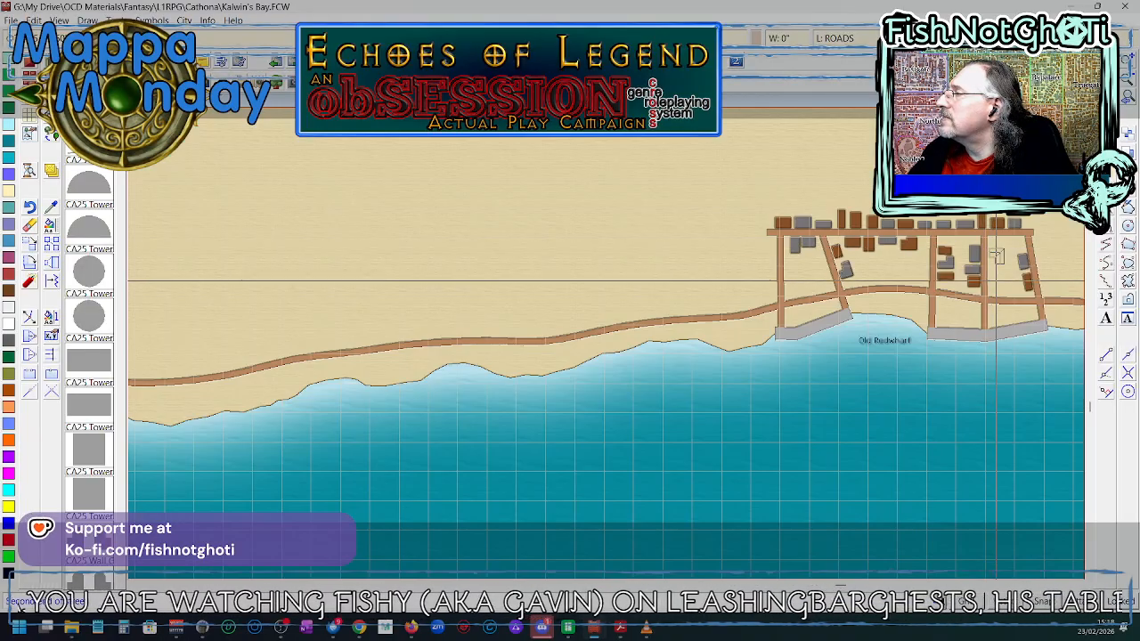
pyautogui.click(998, 294)
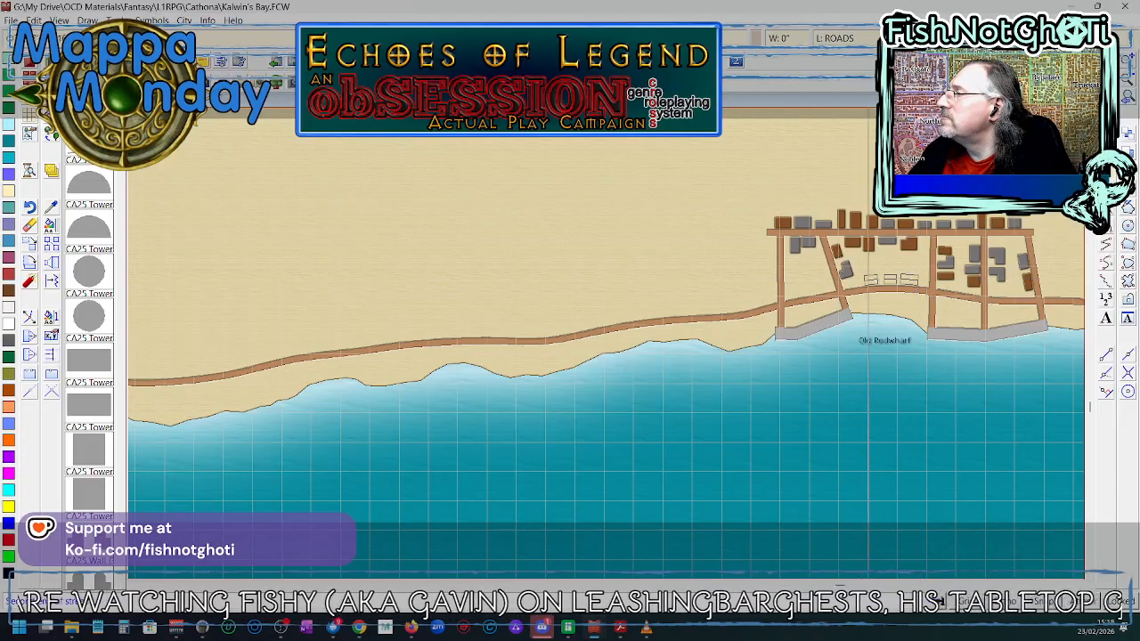
# - Line the coast road's north side in the middle and western blocks and the westernmost lane's east side with houses
pyautogui.click(861, 279)
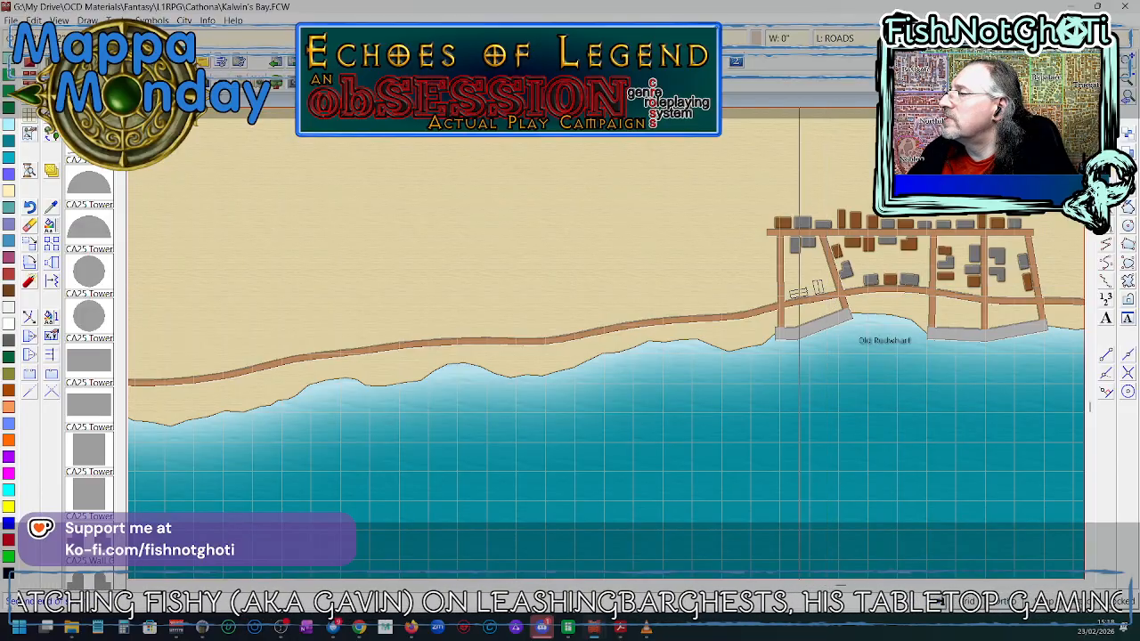
pyautogui.click(795, 288)
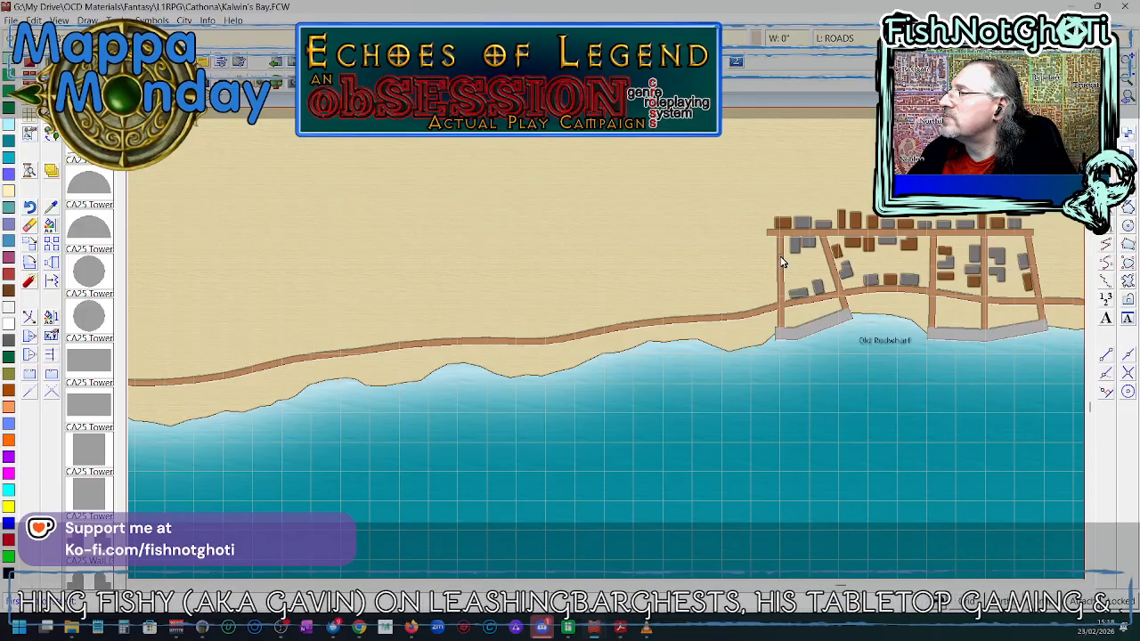
pyautogui.click(796, 283)
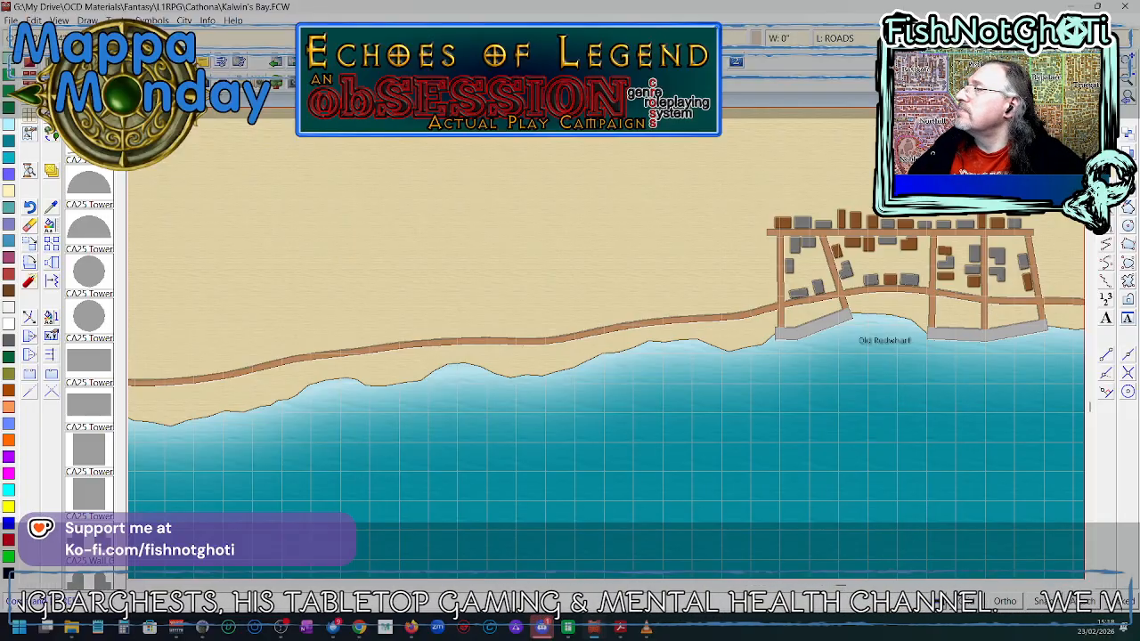
# - Draw a straight paved road strip as a wharf along the shoreline just east of Old Newton Wall
pyautogui.click(1107, 96)
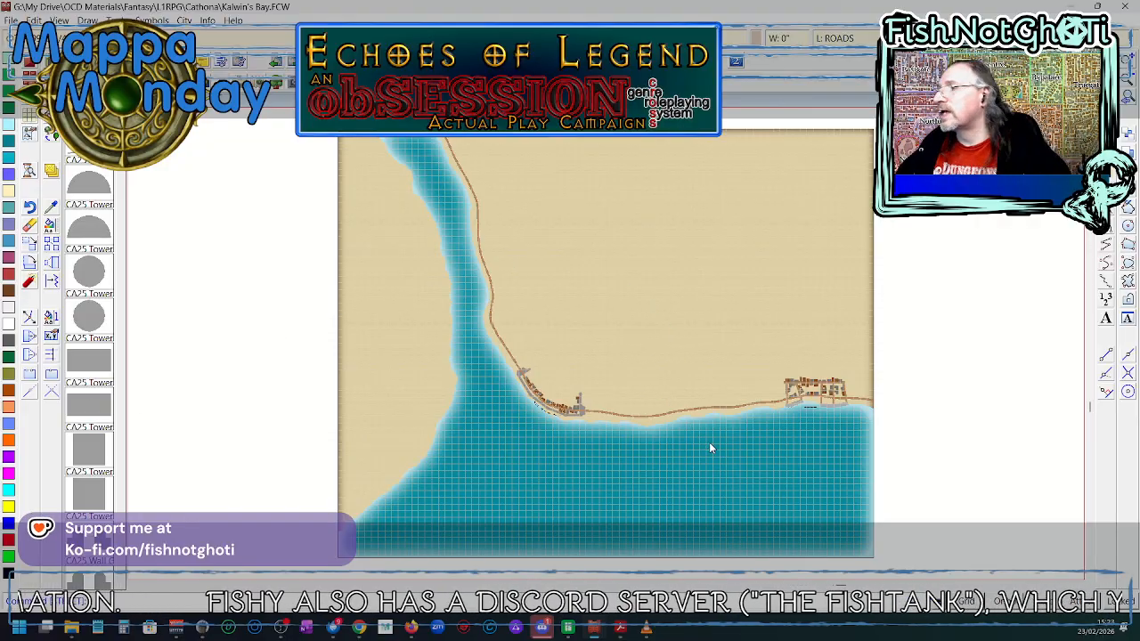
pyautogui.scroll(3, 664, 453)
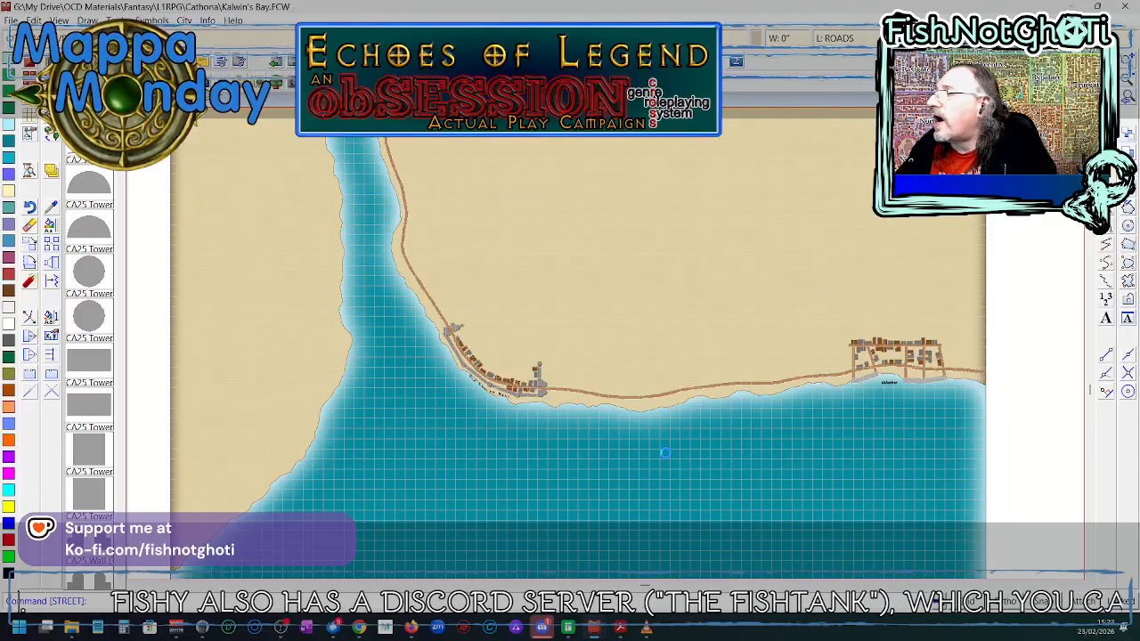
pyautogui.scroll(1, 665, 453)
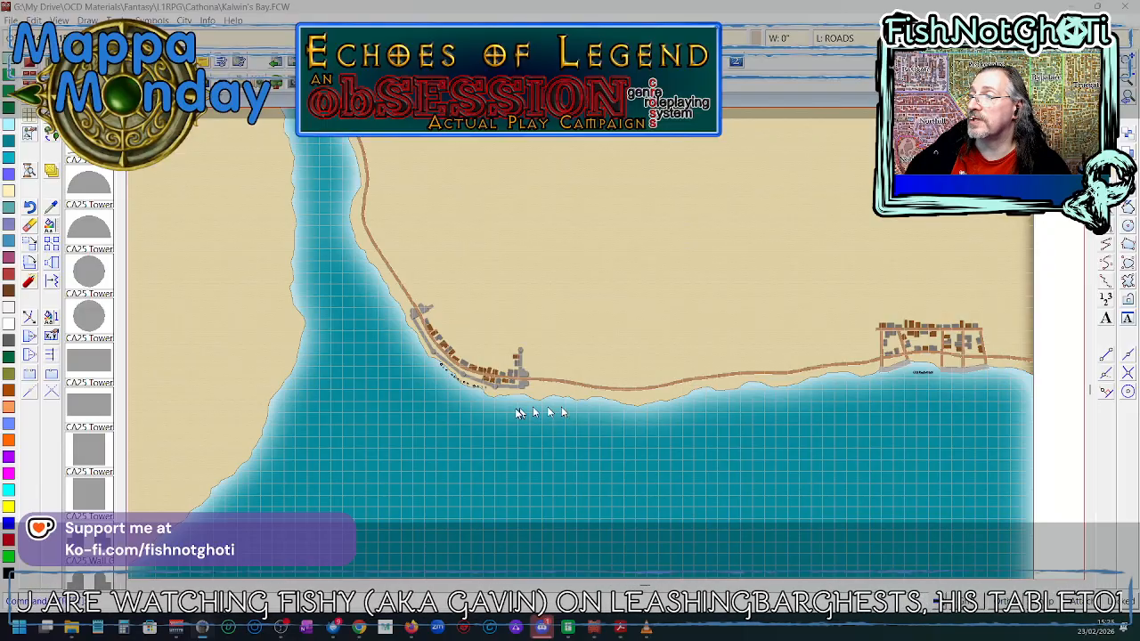
pyautogui.scroll(3, 522, 401)
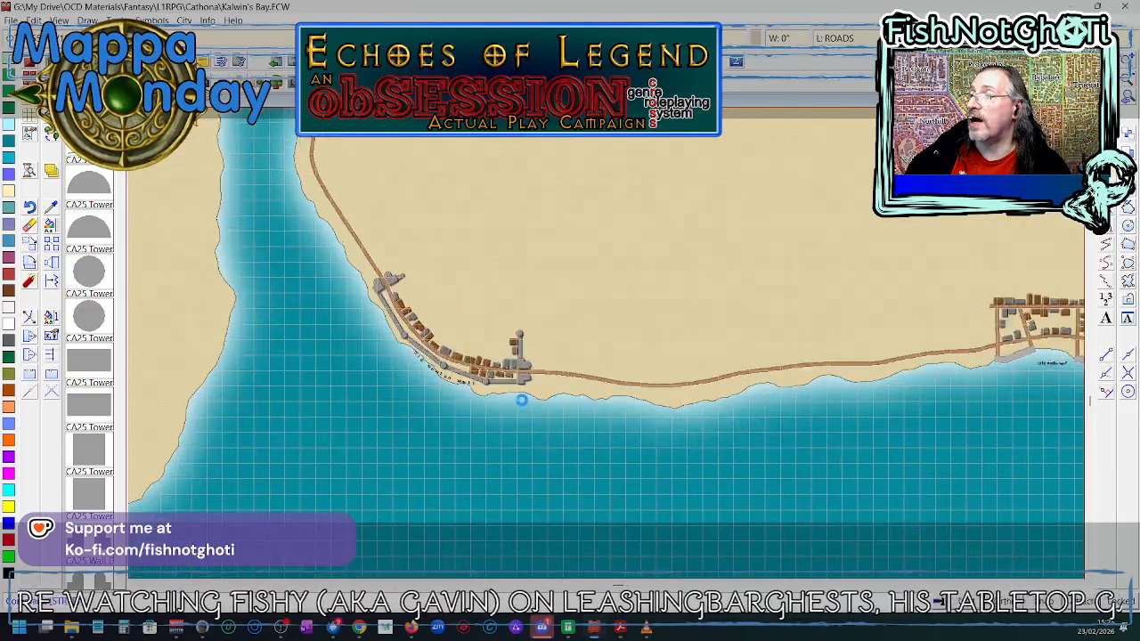
pyautogui.scroll(1, 525, 389)
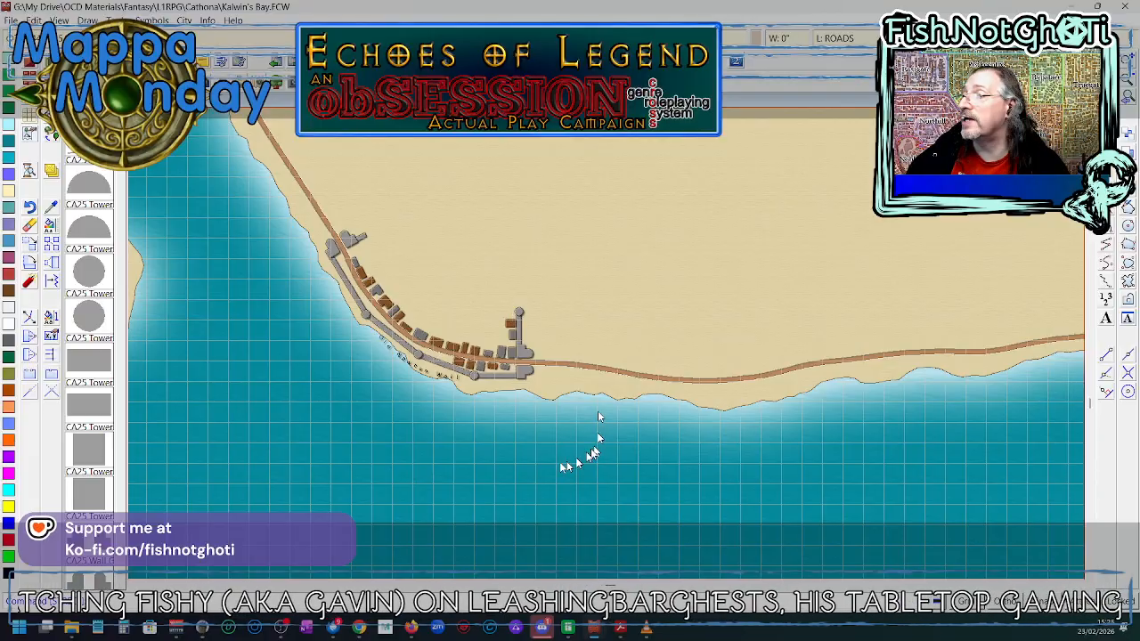
pyautogui.scroll(2, 490, 398)
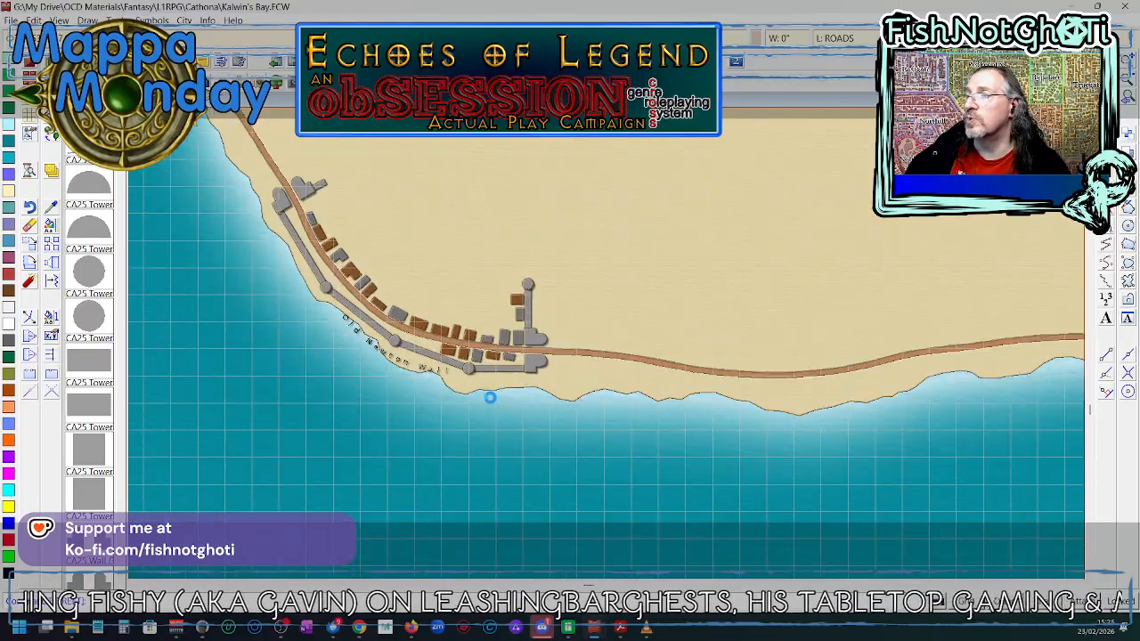
pyautogui.scroll(1, 490, 397)
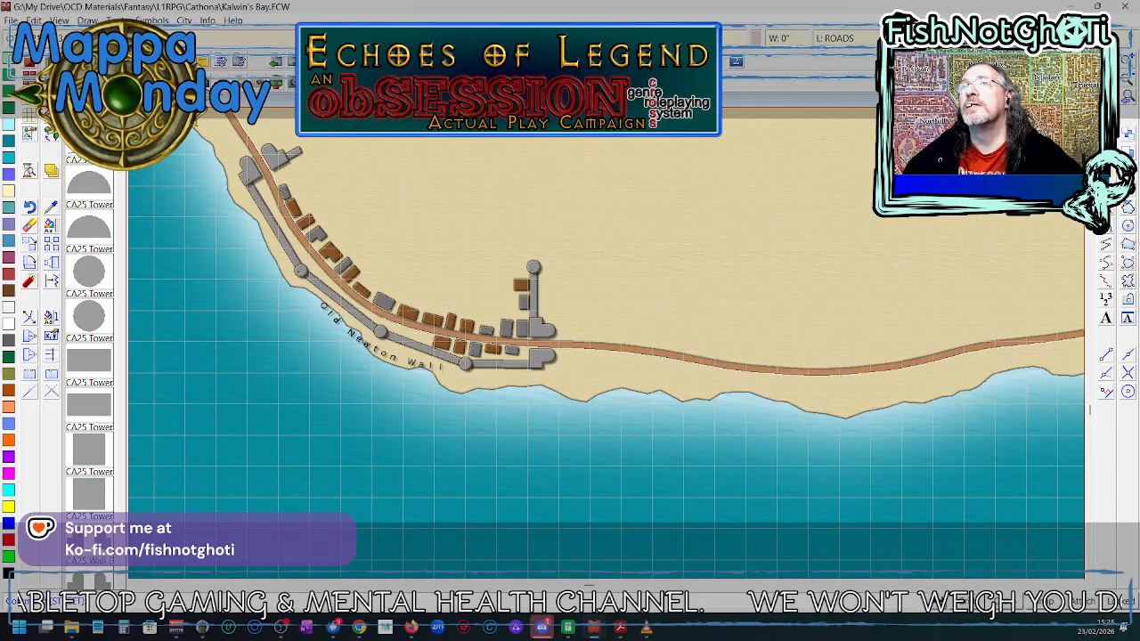
pyautogui.rightClick(30, 95)
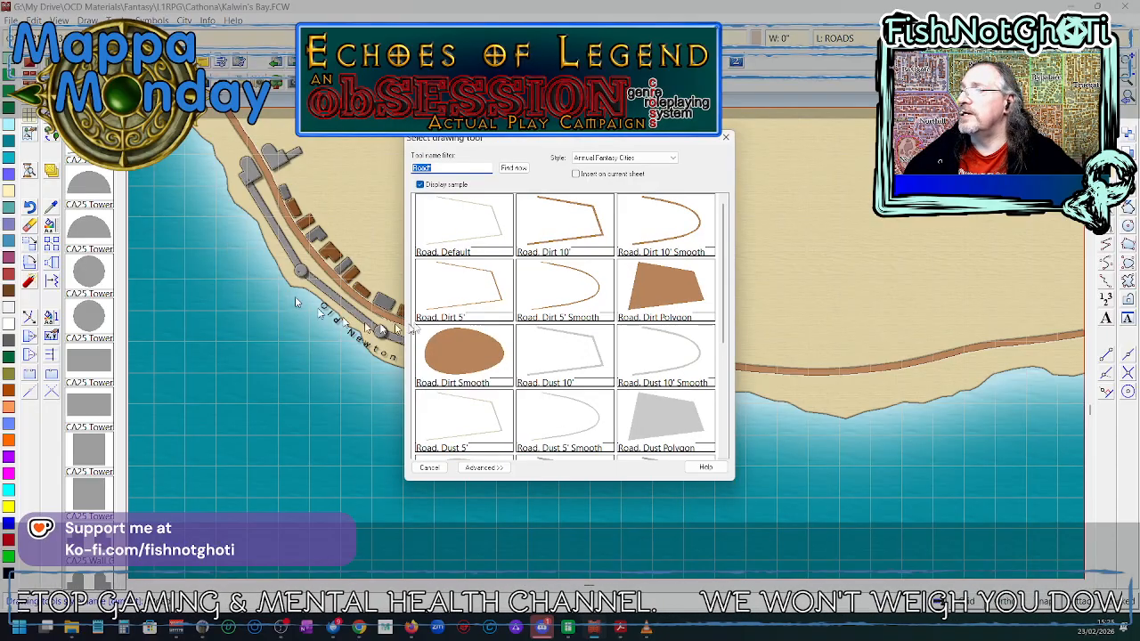
pyautogui.scroll(-3, 553, 312)
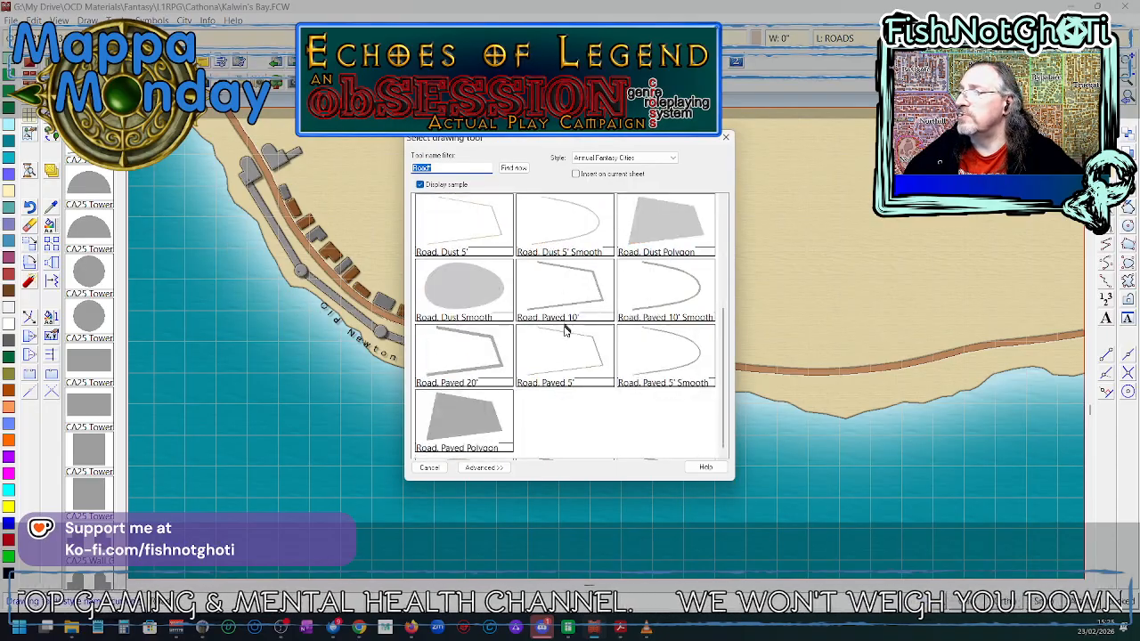
pyautogui.doubleClick(535, 369)
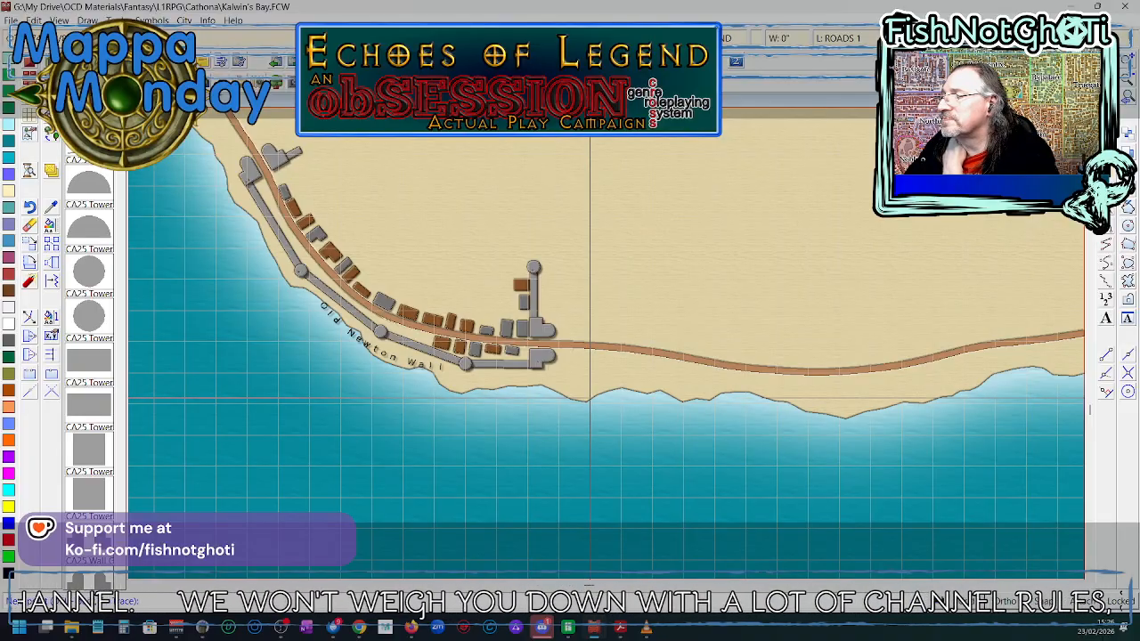
pyautogui.rightClick(589, 398)
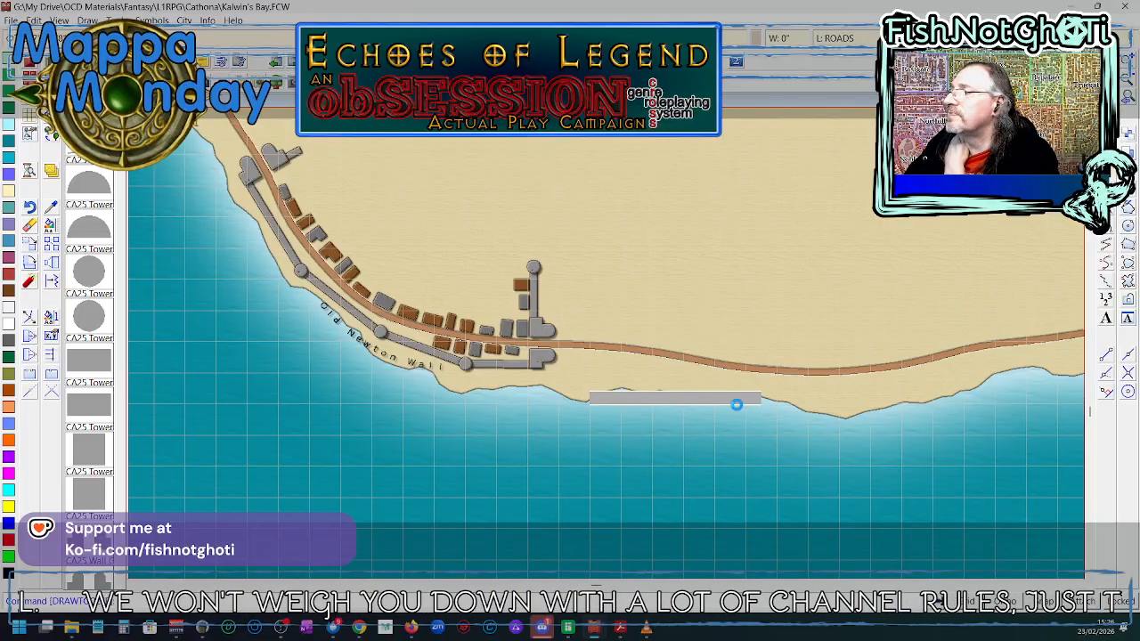
# - Move the new paved wharf strip slightly north, further onto the shore
pyautogui.scroll(3, 704, 403)
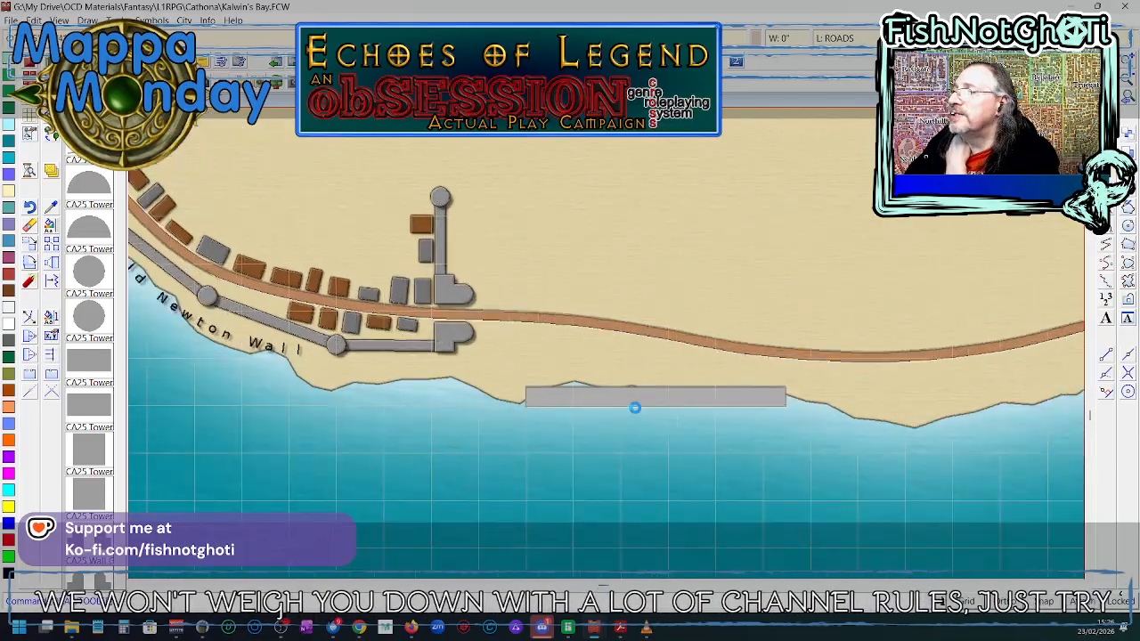
pyautogui.scroll(1, 634, 407)
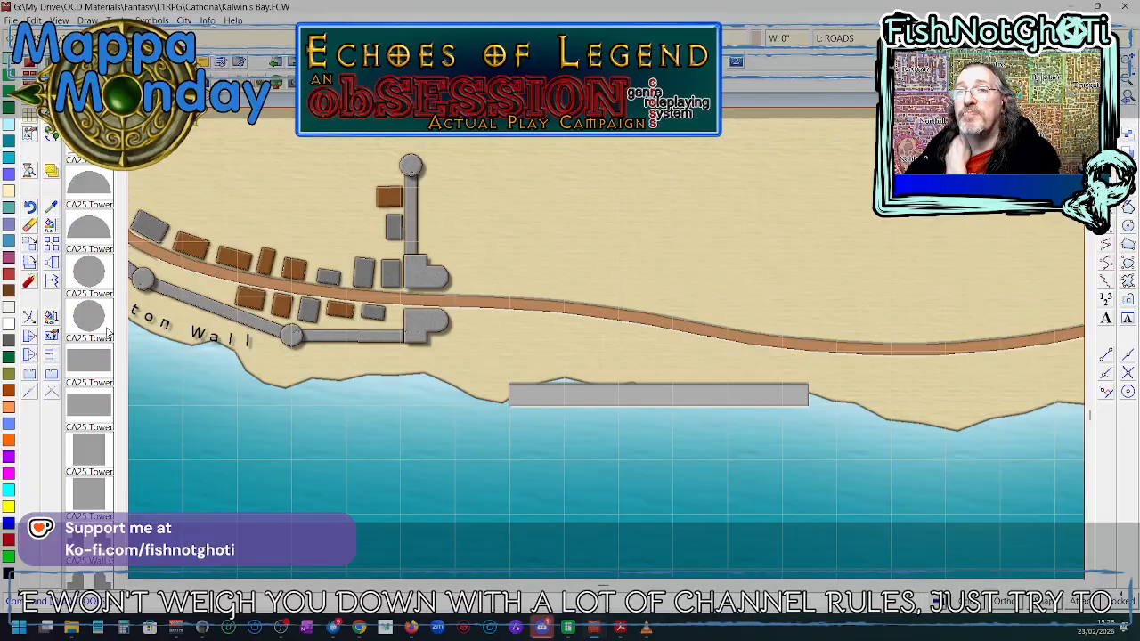
pyautogui.click(34, 249)
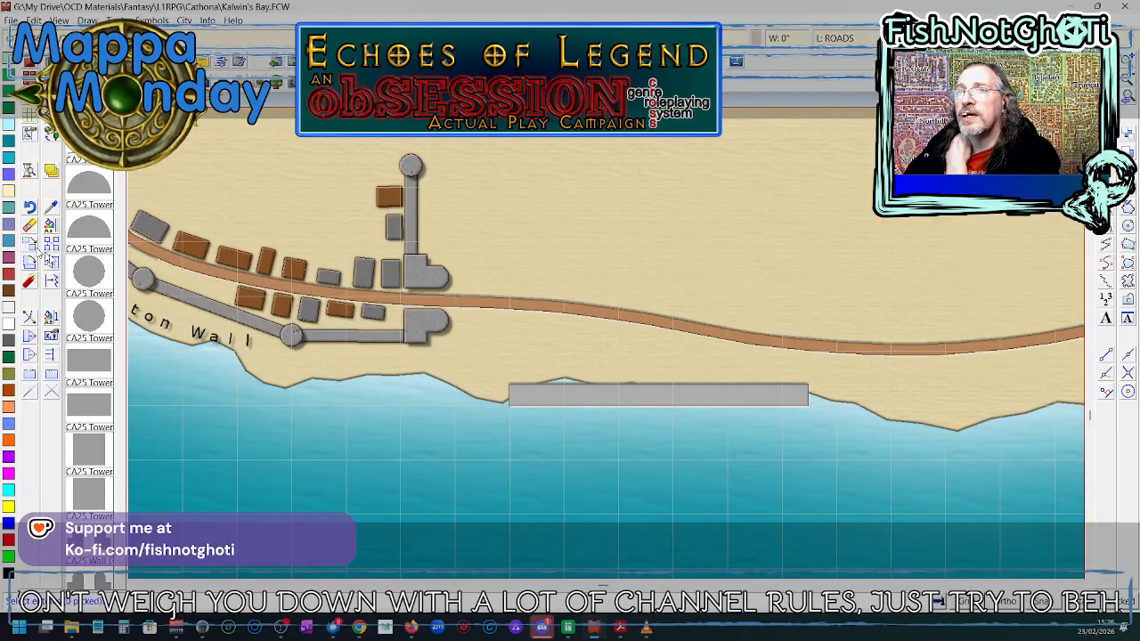
pyautogui.click(579, 399)
pyautogui.rightClick(579, 400)
pyautogui.click(580, 401)
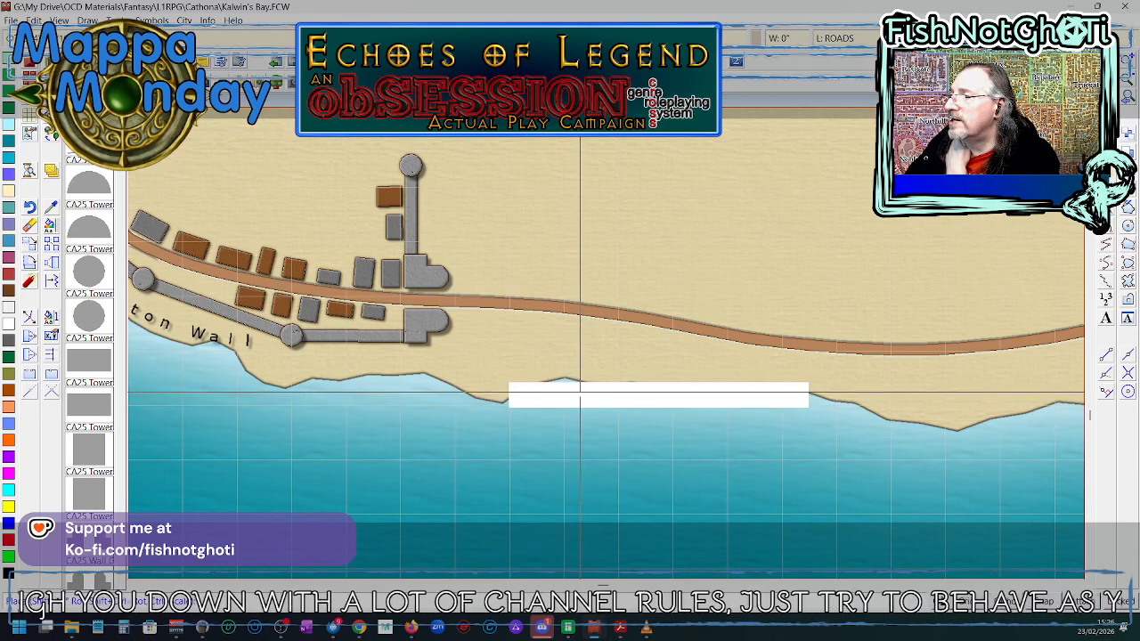
pyautogui.click(580, 396)
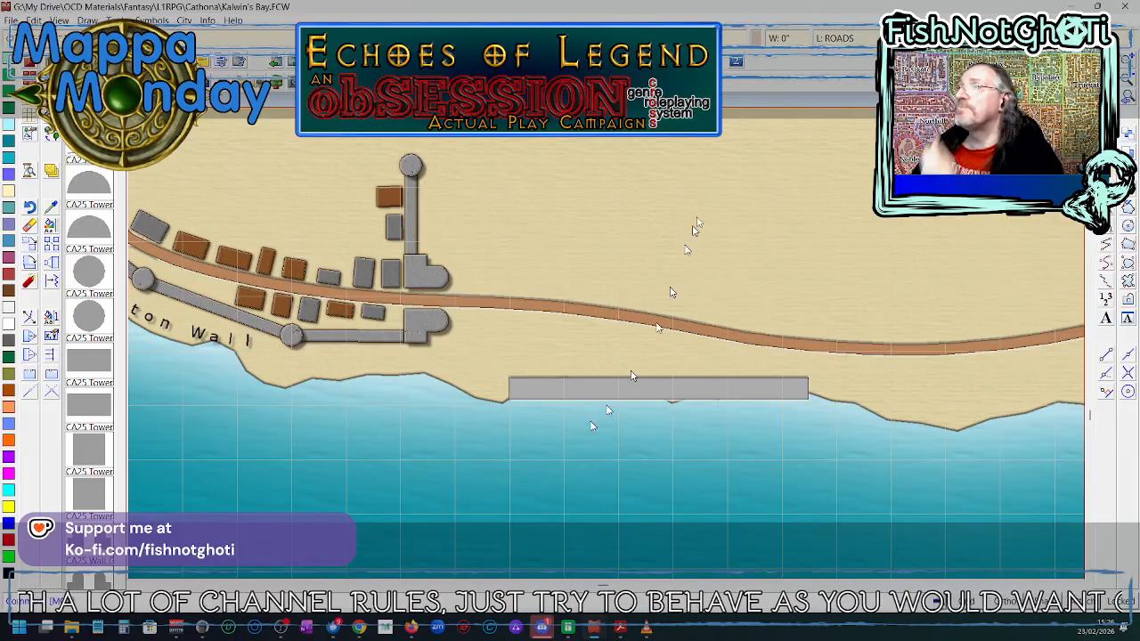
# - Unfreeze the WATER/RIVERS layer
pyautogui.click(835, 37)
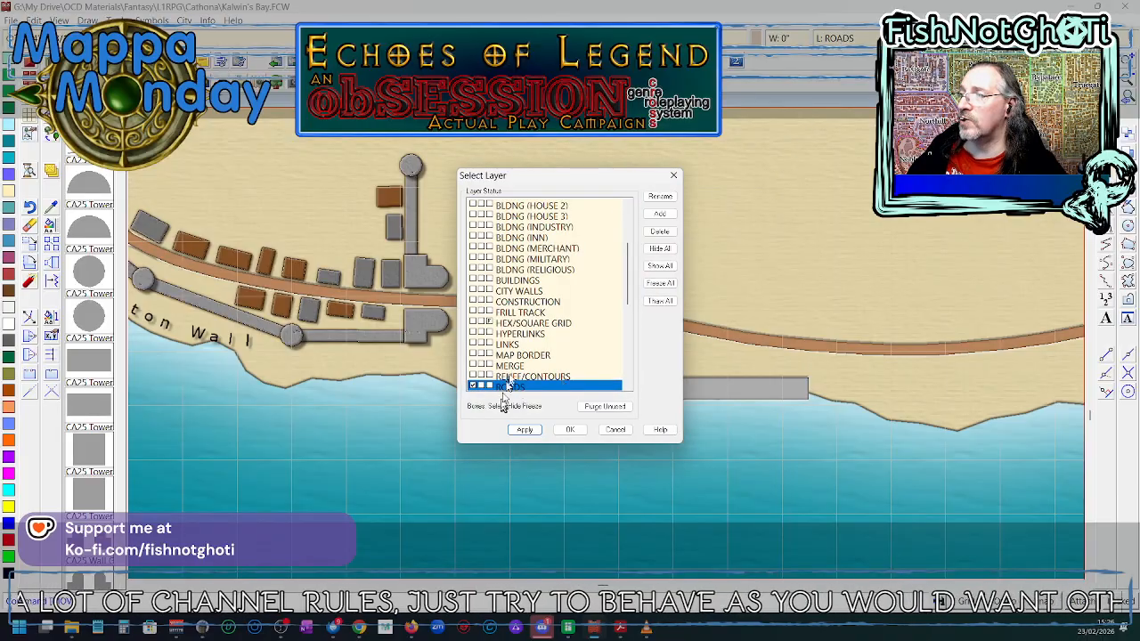
pyautogui.scroll(-6, 517, 363)
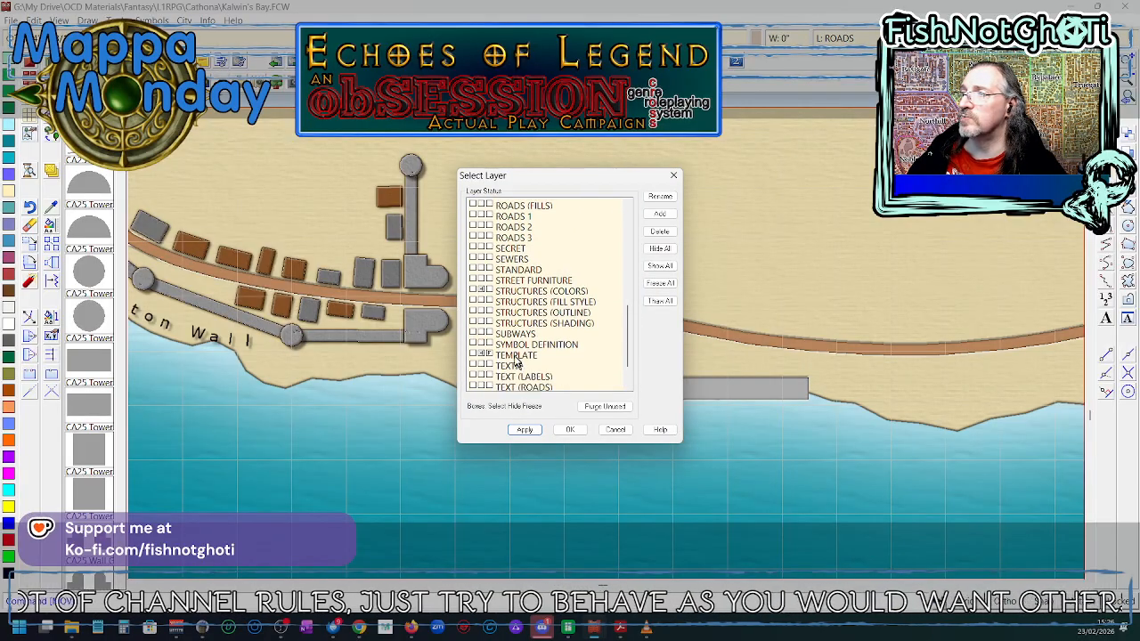
pyautogui.scroll(-2, 493, 357)
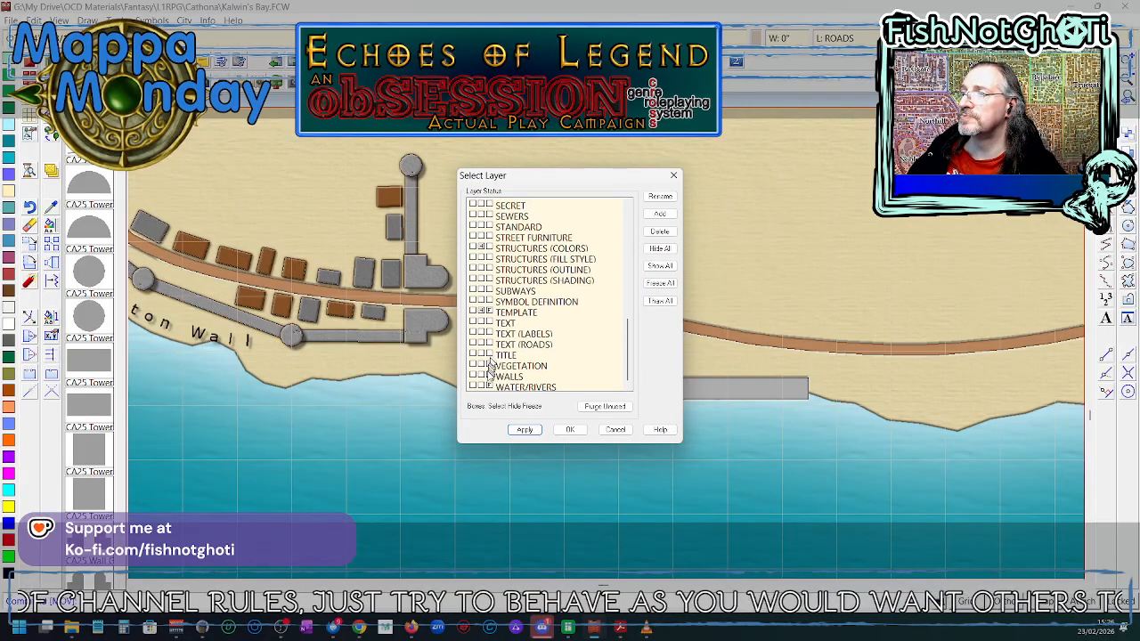
pyautogui.click(488, 389)
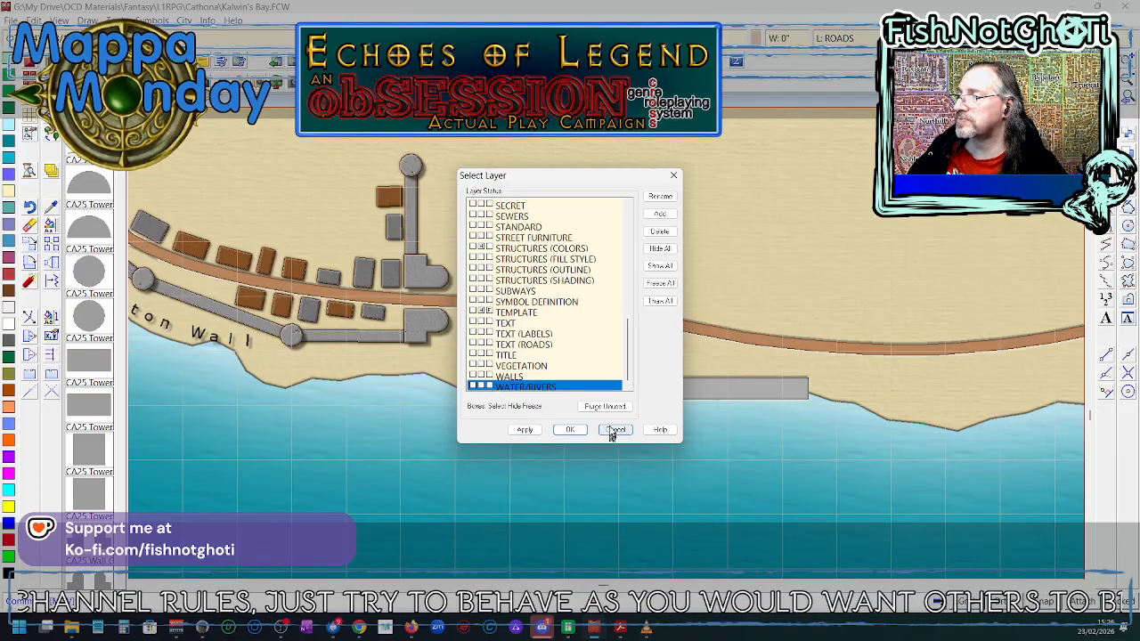
pyautogui.click(570, 431)
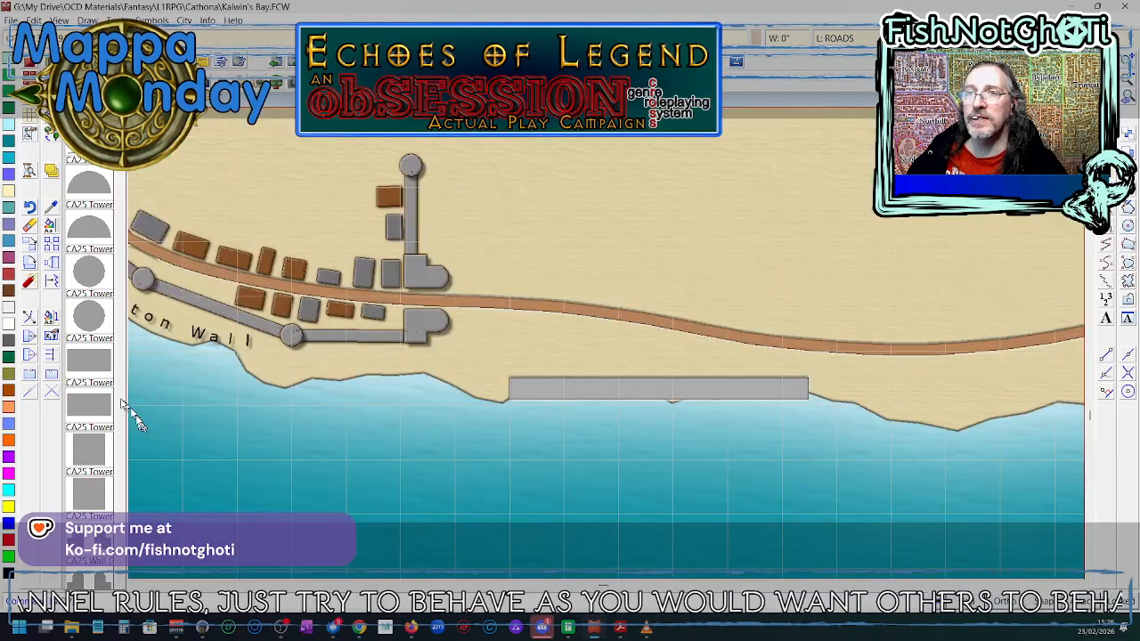
# - Reshape the water outline's edge at the middle of the wharf so the water covers the bit of land showing south of it
pyautogui.click(488, 401)
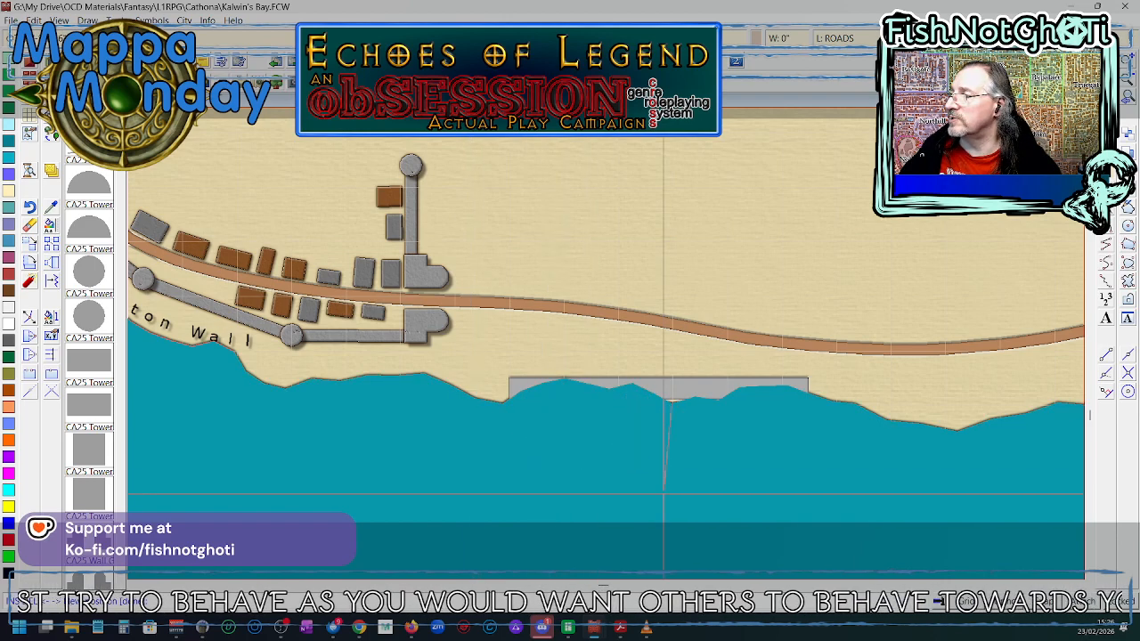
pyautogui.click(671, 402)
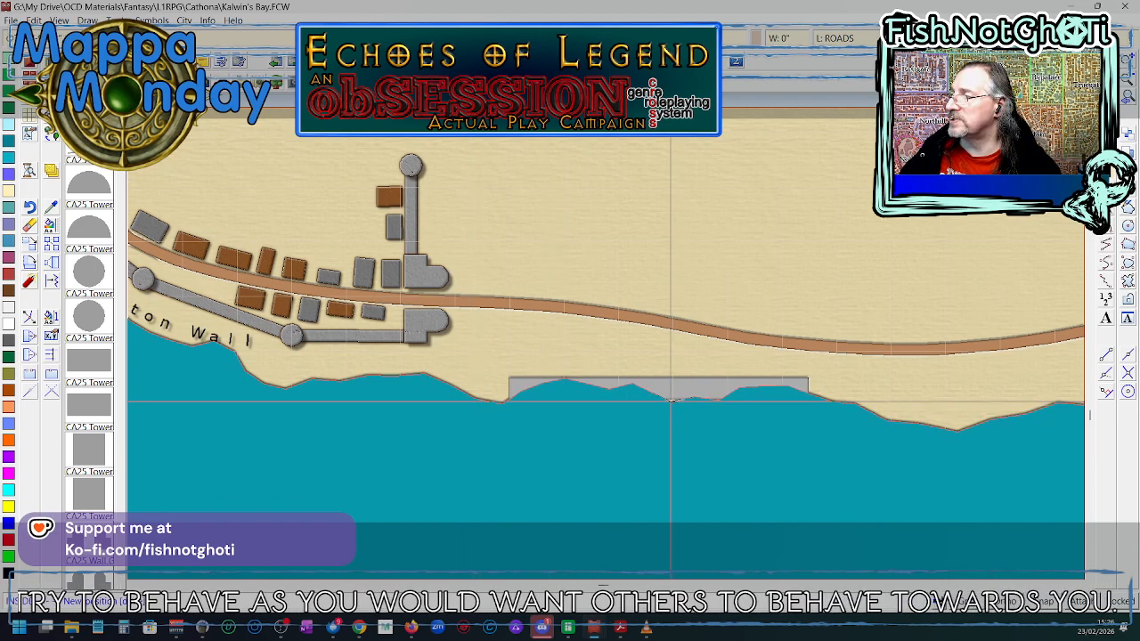
pyautogui.click(671, 399)
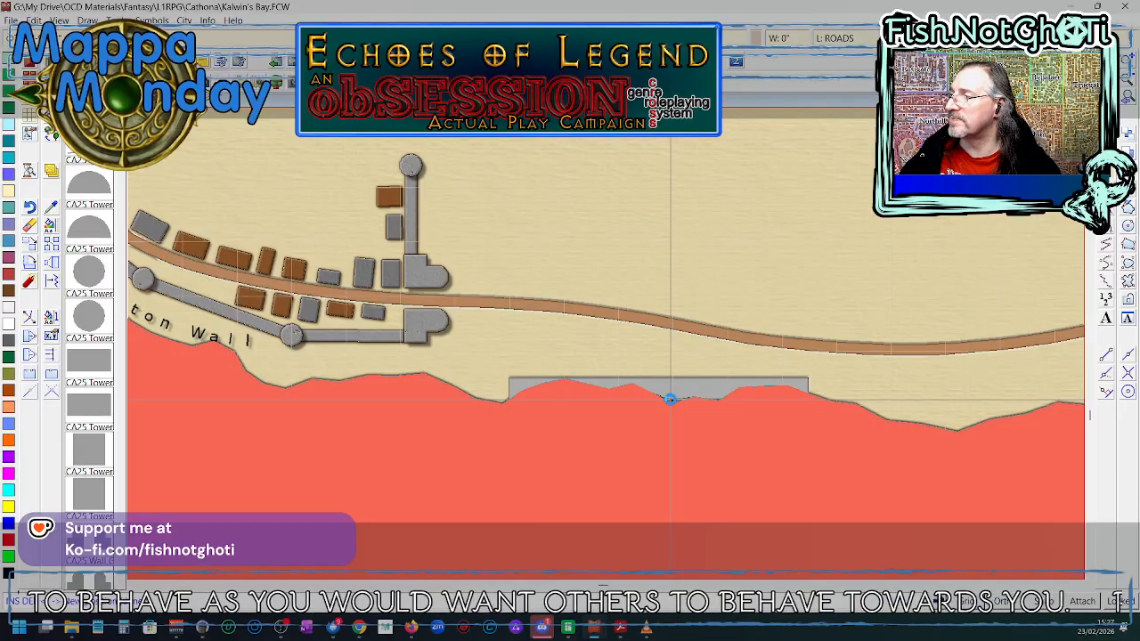
pyautogui.rightClick(675, 420)
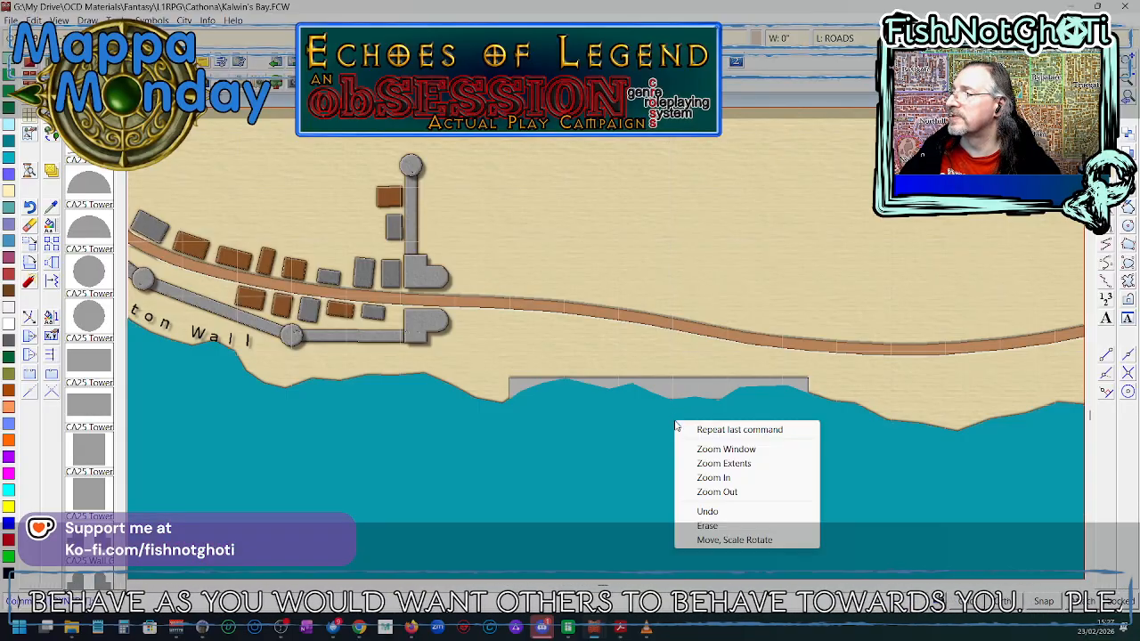
pyautogui.click(836, 304)
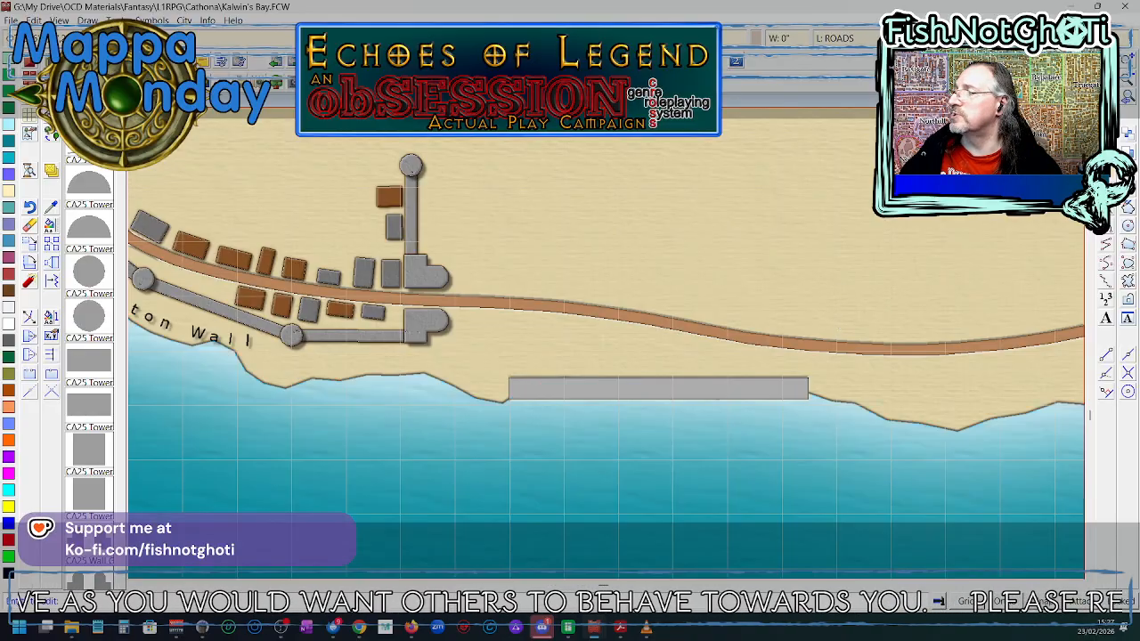
# - Freeze the WATER/RIVERS layer again
pyautogui.click(835, 38)
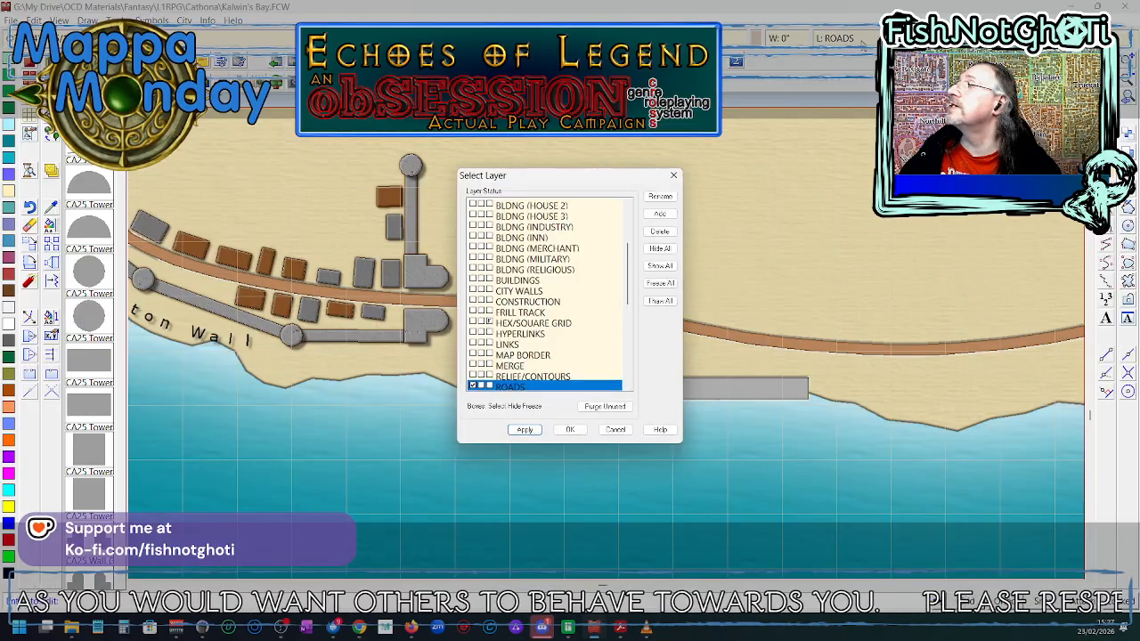
pyautogui.scroll(-6, 529, 361)
pyautogui.scroll(-3, 529, 360)
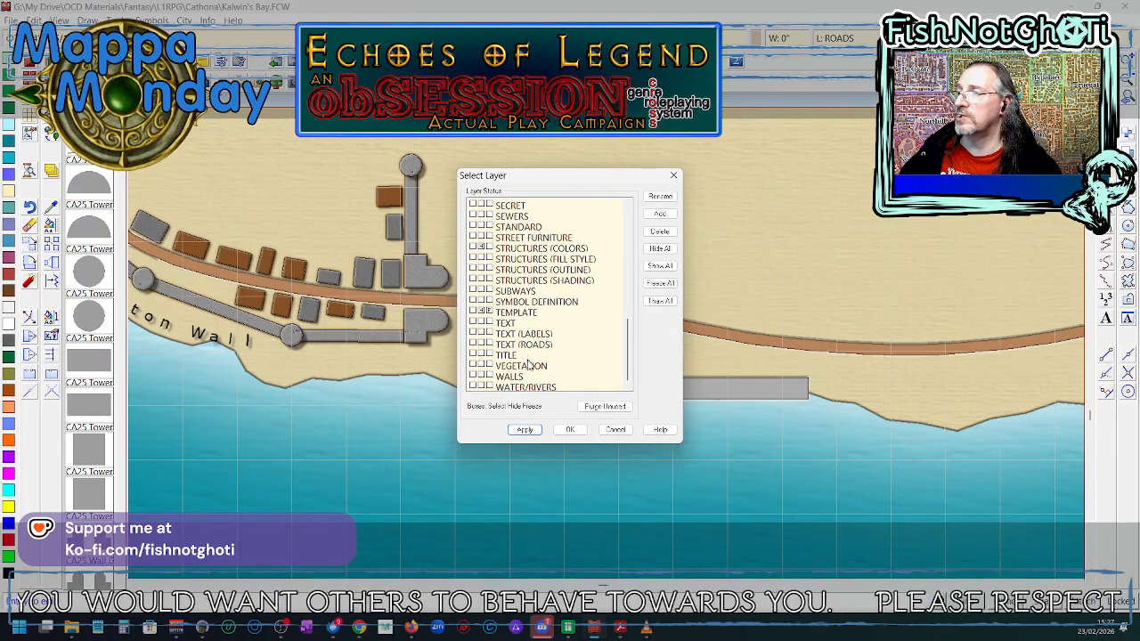
pyautogui.click(489, 389)
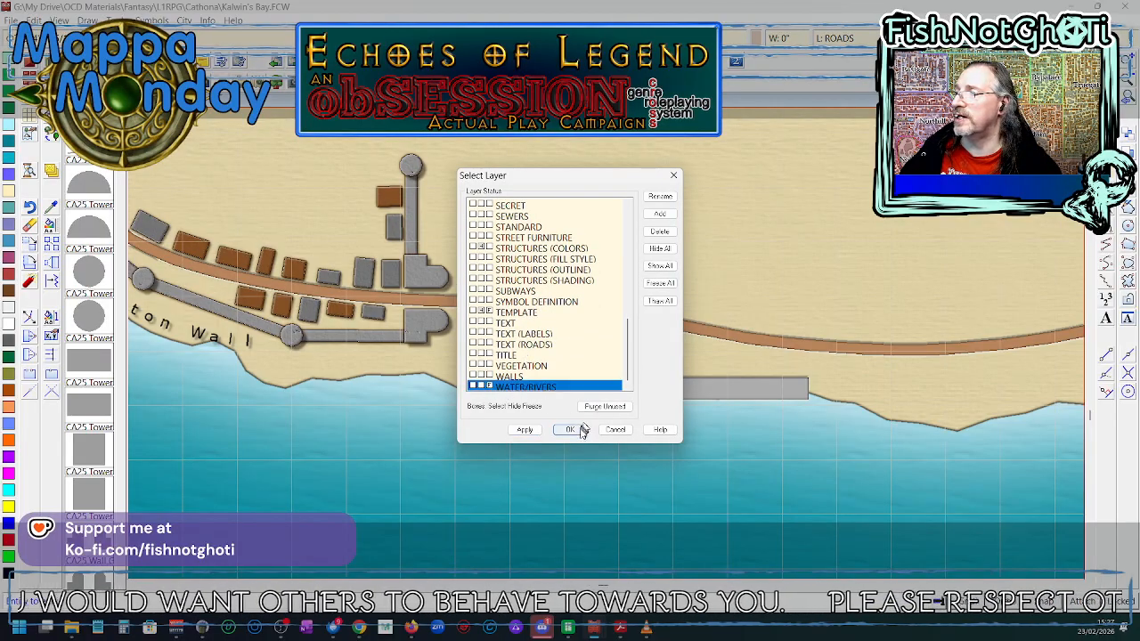
pyautogui.click(572, 430)
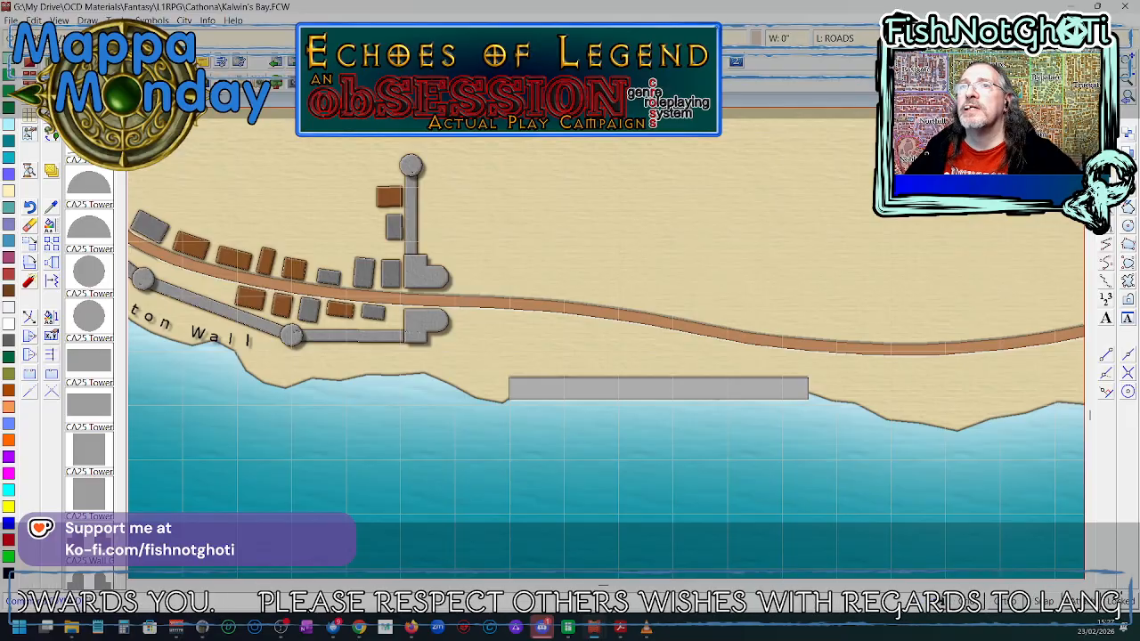
# - Draw two straight piers with Road, Paved 10' running south from the wharf, at its west end and one grid line further east
pyautogui.rightClick(51, 114)
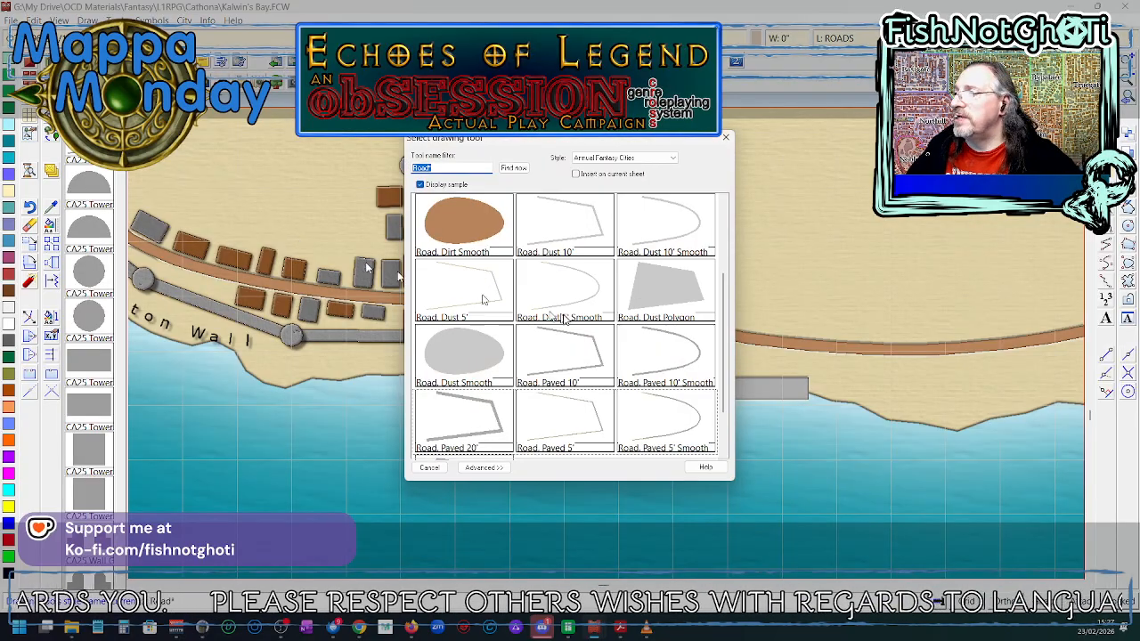
pyautogui.doubleClick(581, 371)
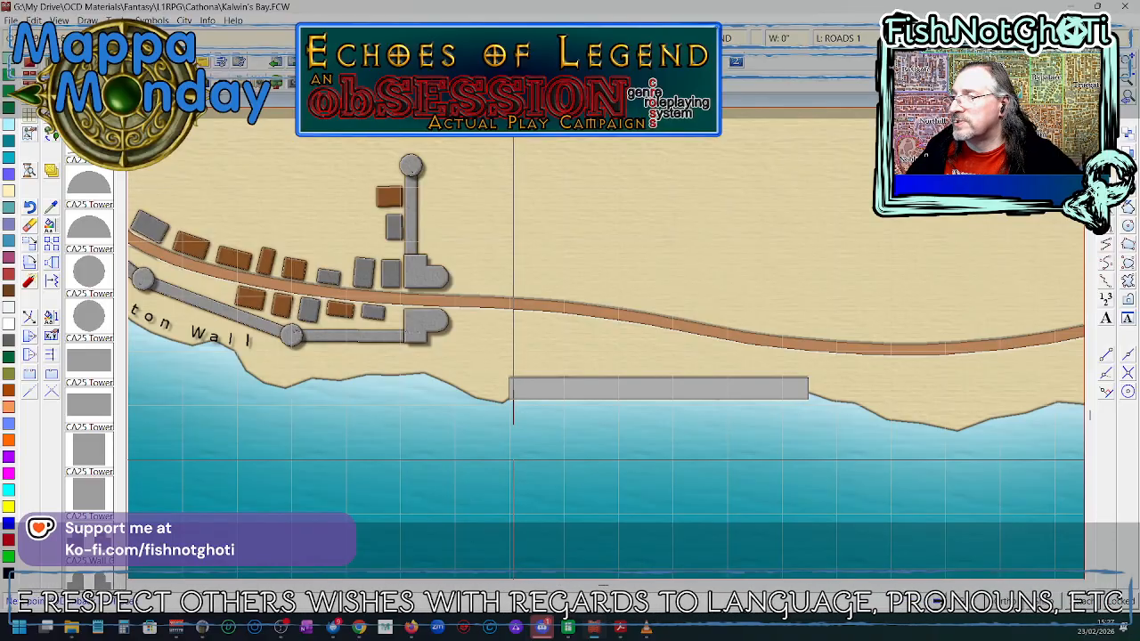
pyautogui.click(514, 460)
pyautogui.rightClick(514, 461)
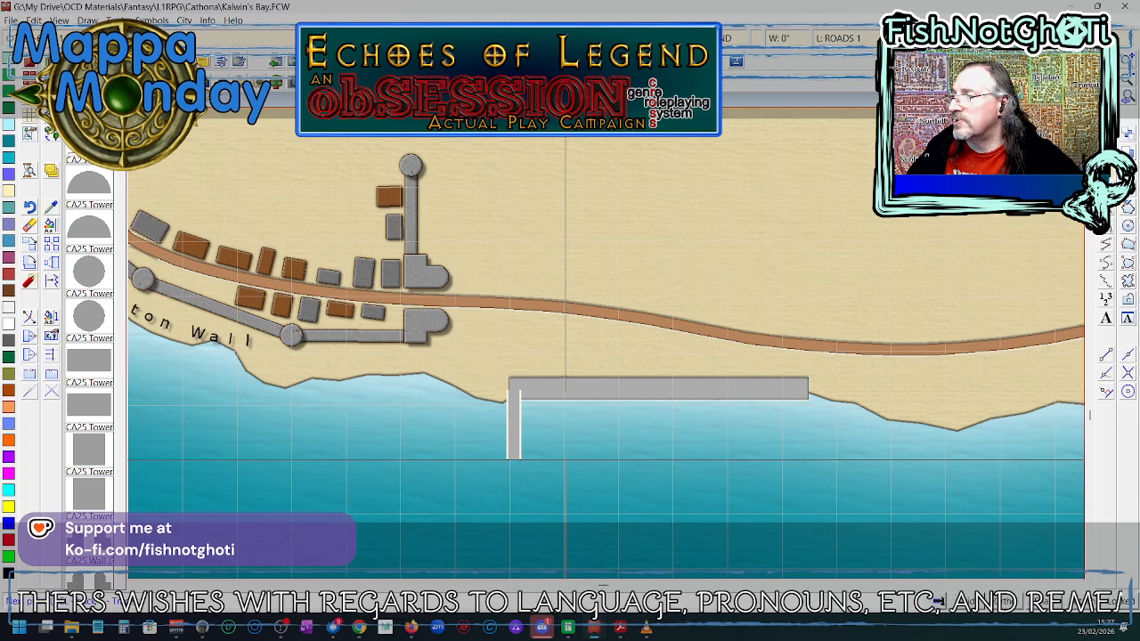
pyautogui.click(564, 460)
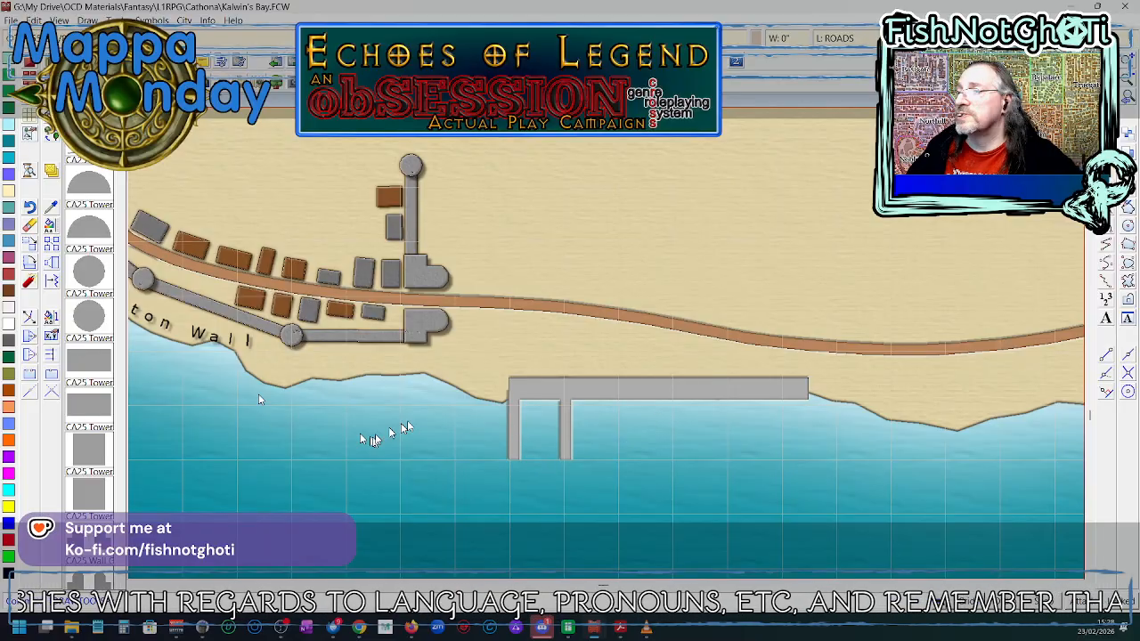
# - Move the westernmost pier slightly east so it no longer juts past the wharf's west end
pyautogui.scroll(1, 544, 430)
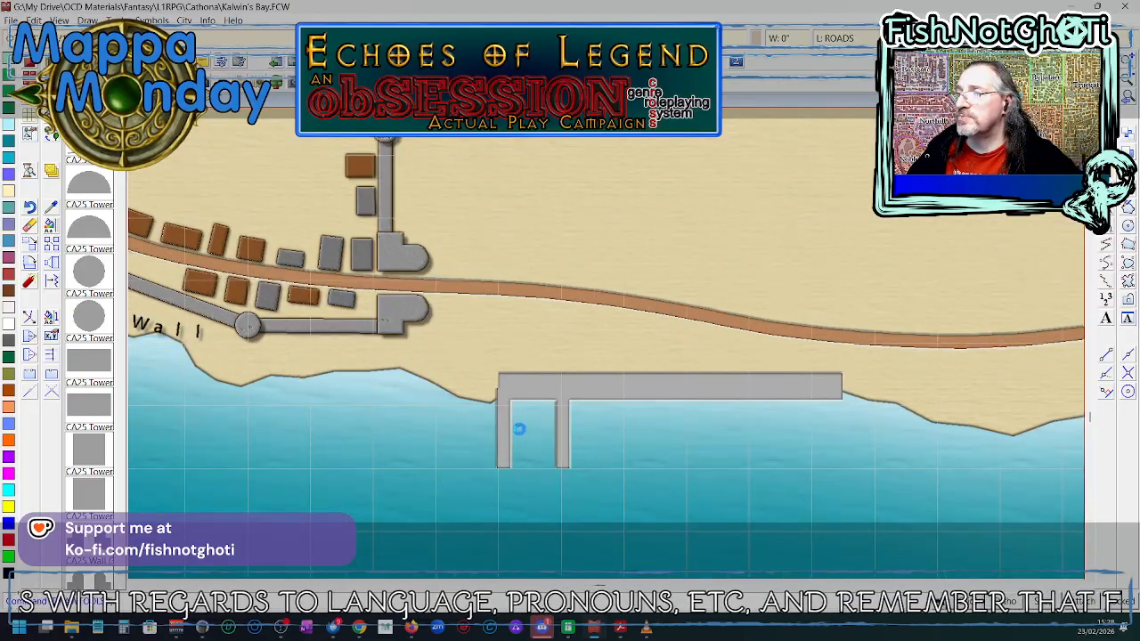
pyautogui.scroll(2, 519, 429)
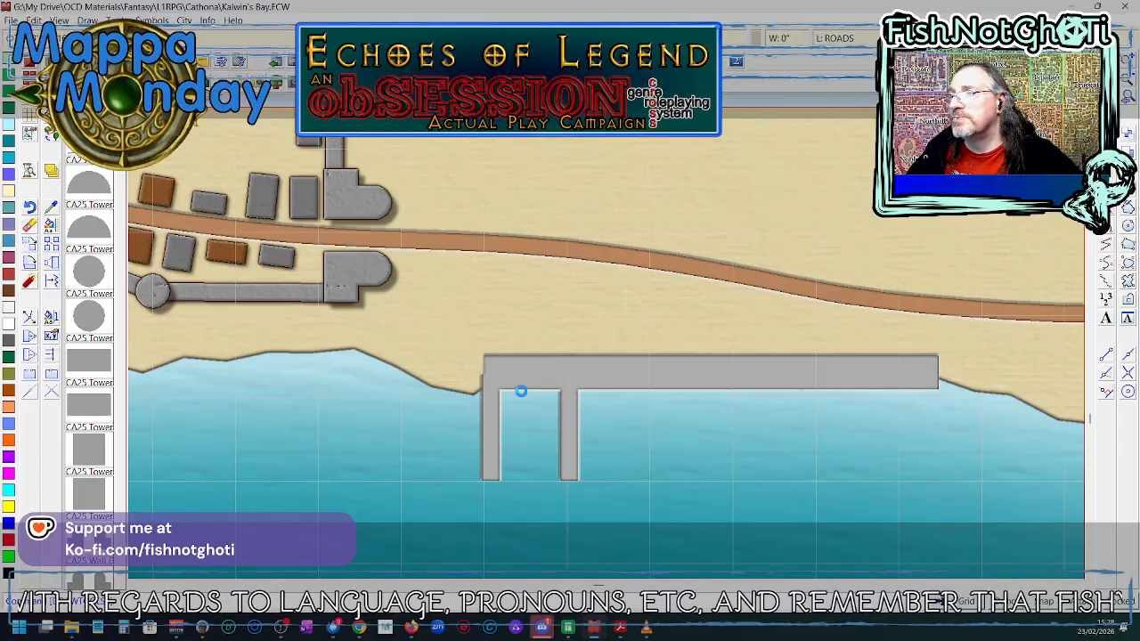
pyautogui.scroll(2, 521, 391)
pyautogui.click(29, 245)
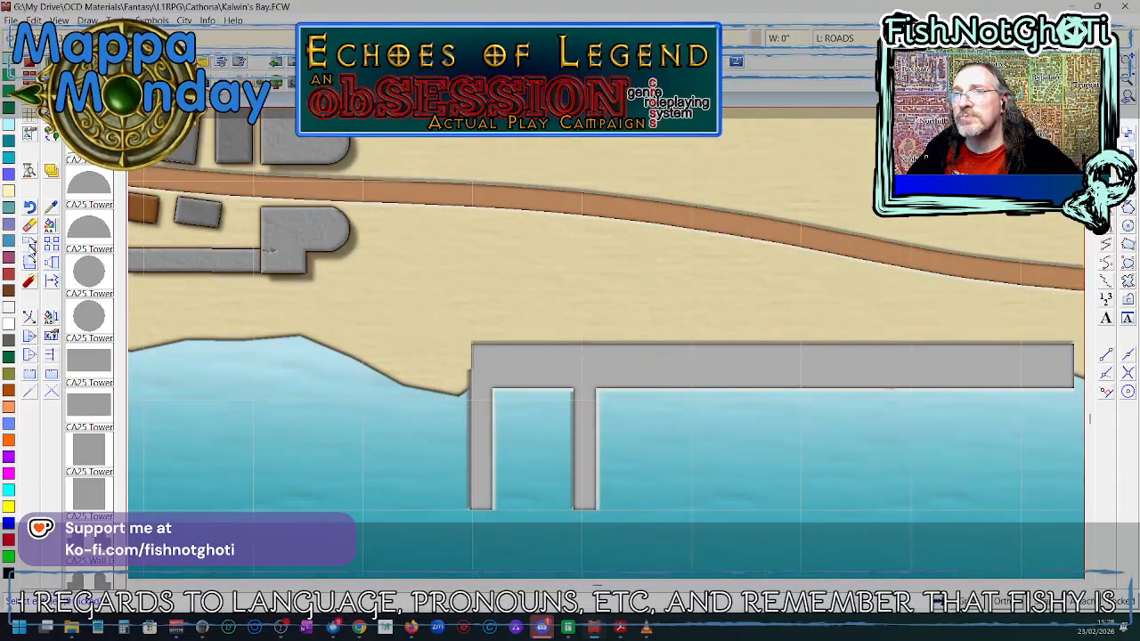
pyautogui.click(479, 457)
pyautogui.rightClick(480, 458)
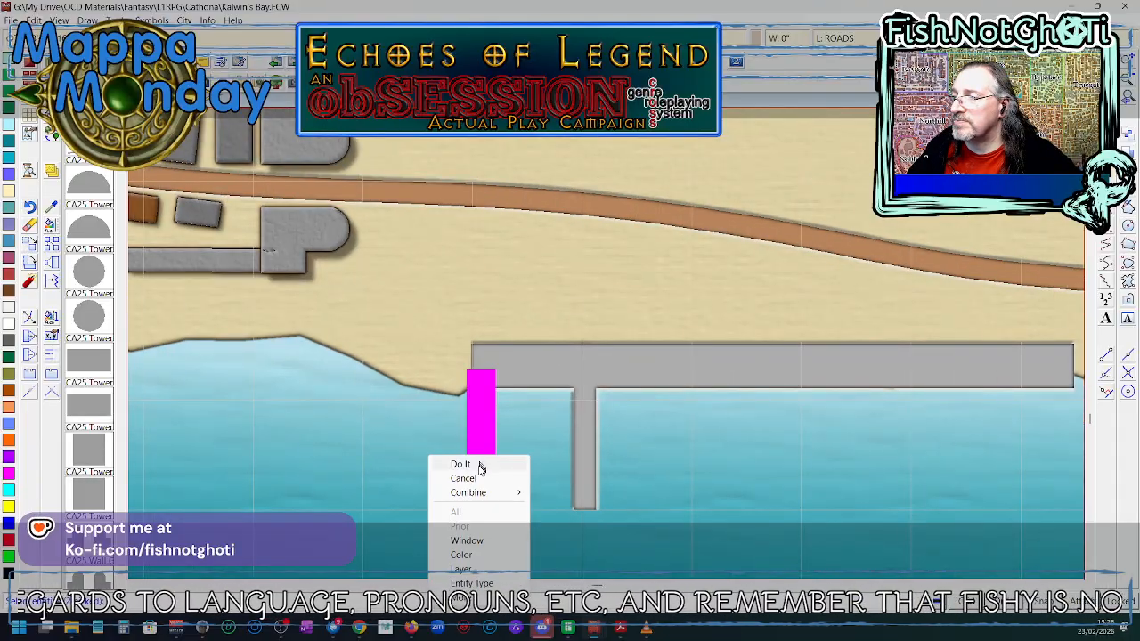
pyautogui.click(481, 462)
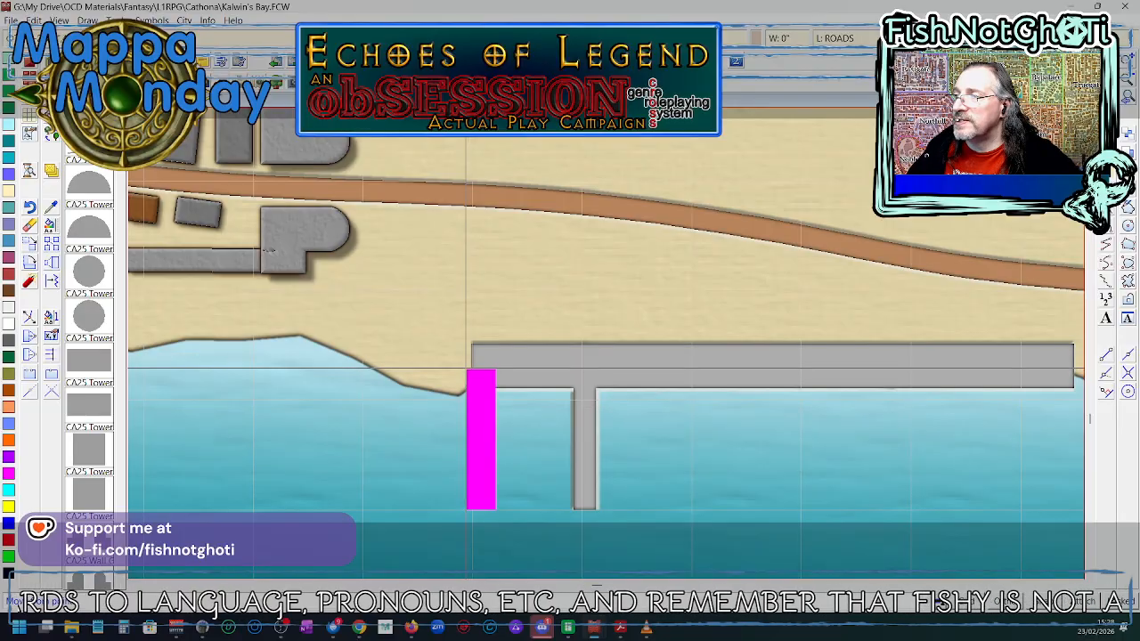
pyautogui.click(467, 370)
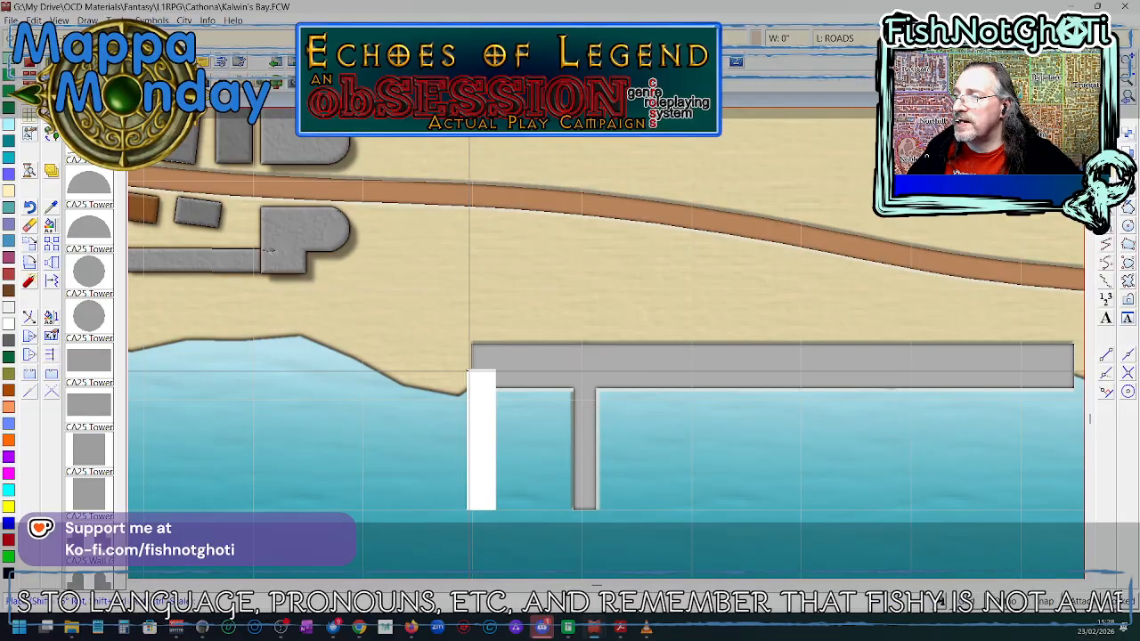
pyautogui.click(470, 370)
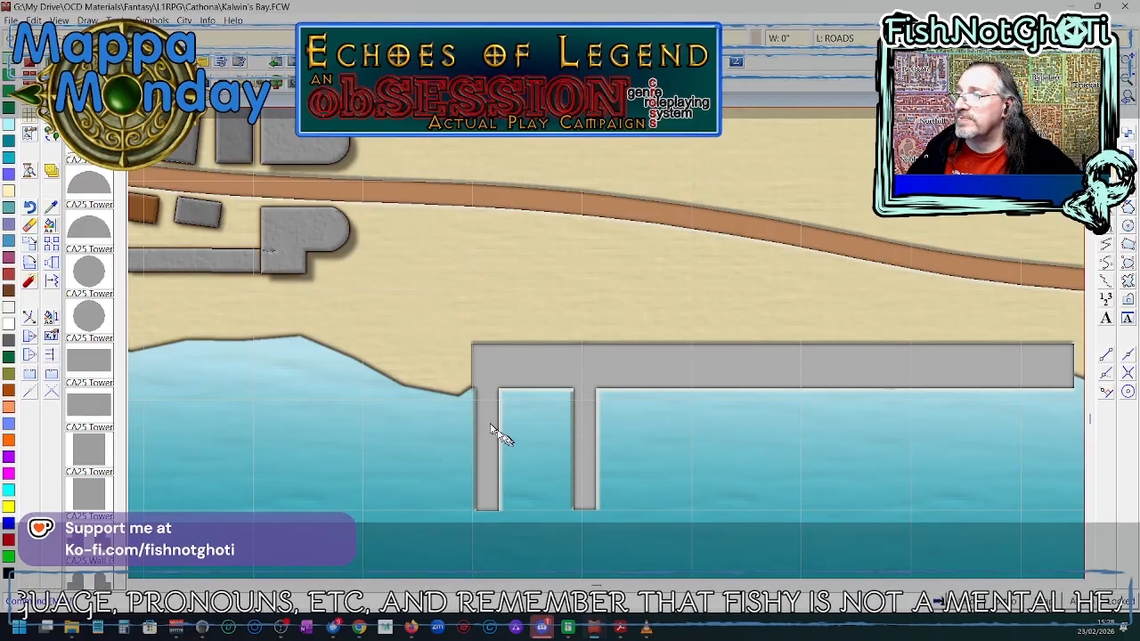
# - Nudge the westernmost pier slightly back west to line its outer side up with the wharf's west edge
pyautogui.click(30, 246)
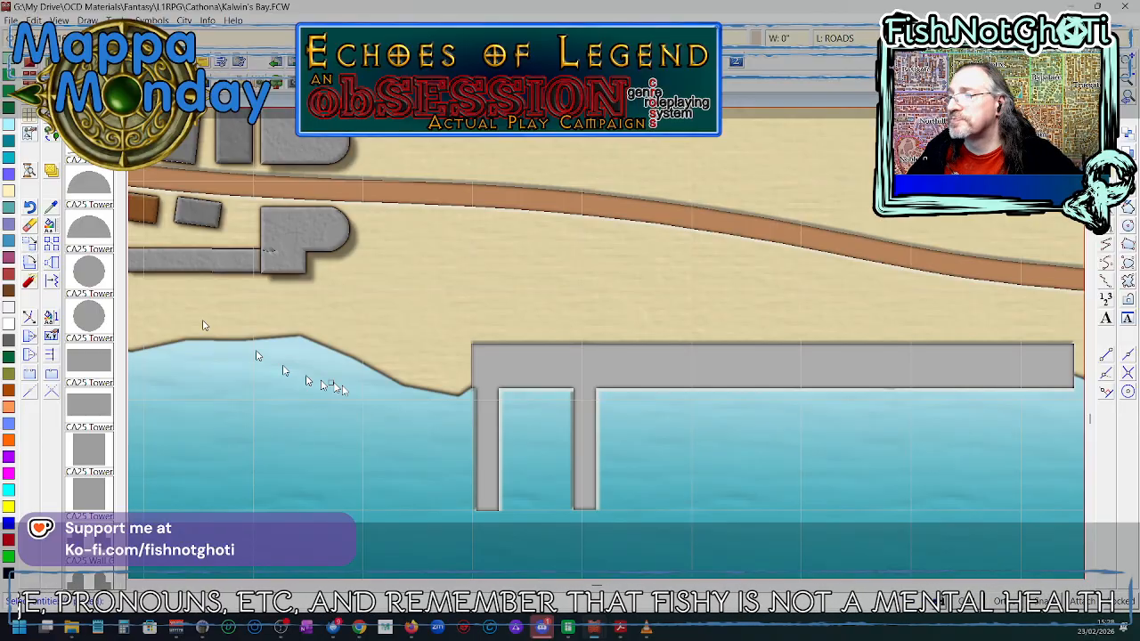
pyautogui.click(488, 442)
pyautogui.rightClick(488, 443)
pyautogui.click(488, 449)
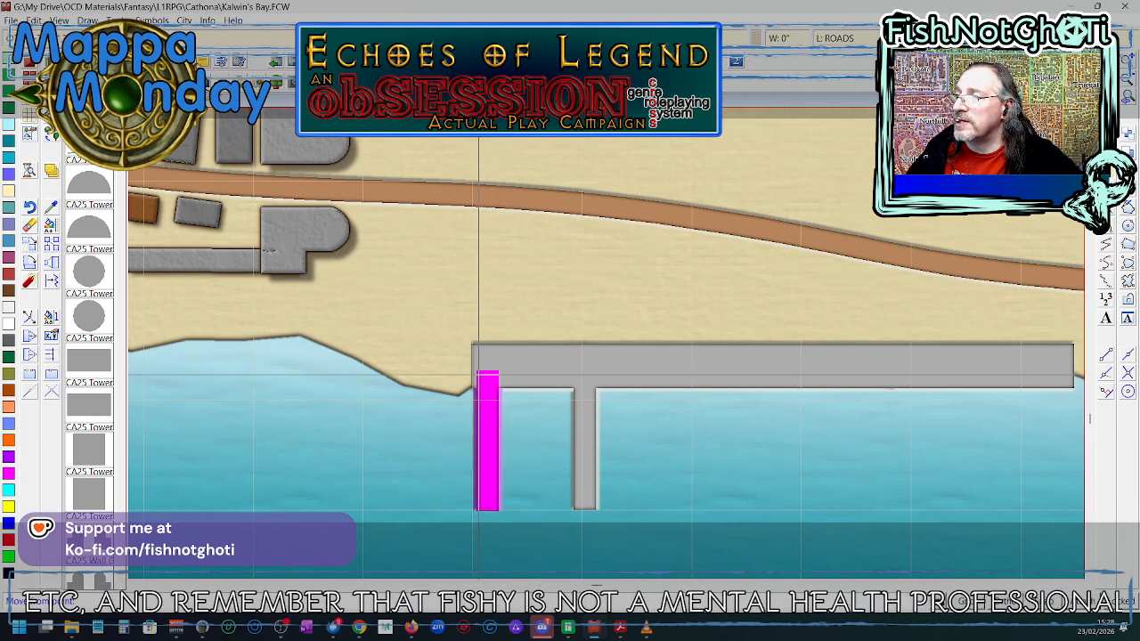
pyautogui.click(476, 371)
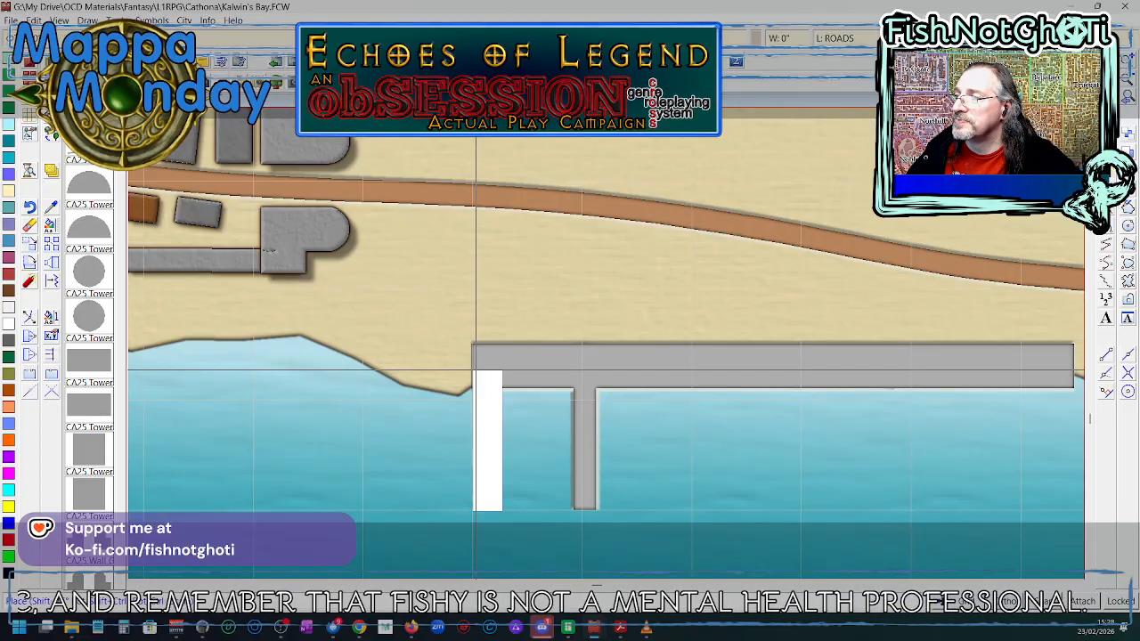
pyautogui.click(472, 374)
pyautogui.rightClick(524, 380)
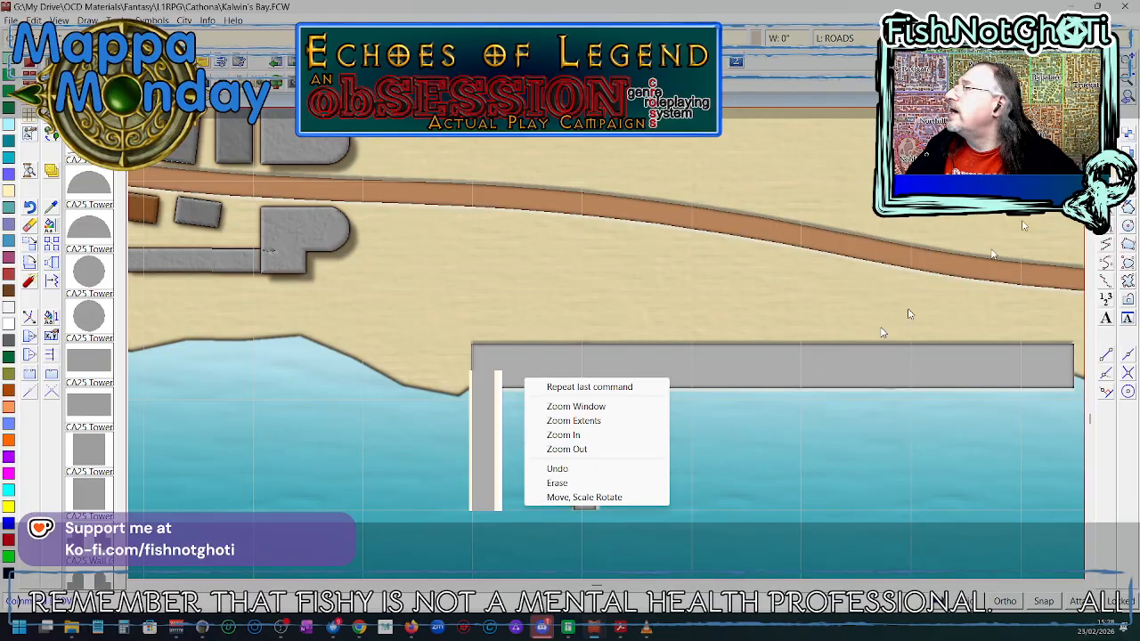
pyautogui.press('Escape')
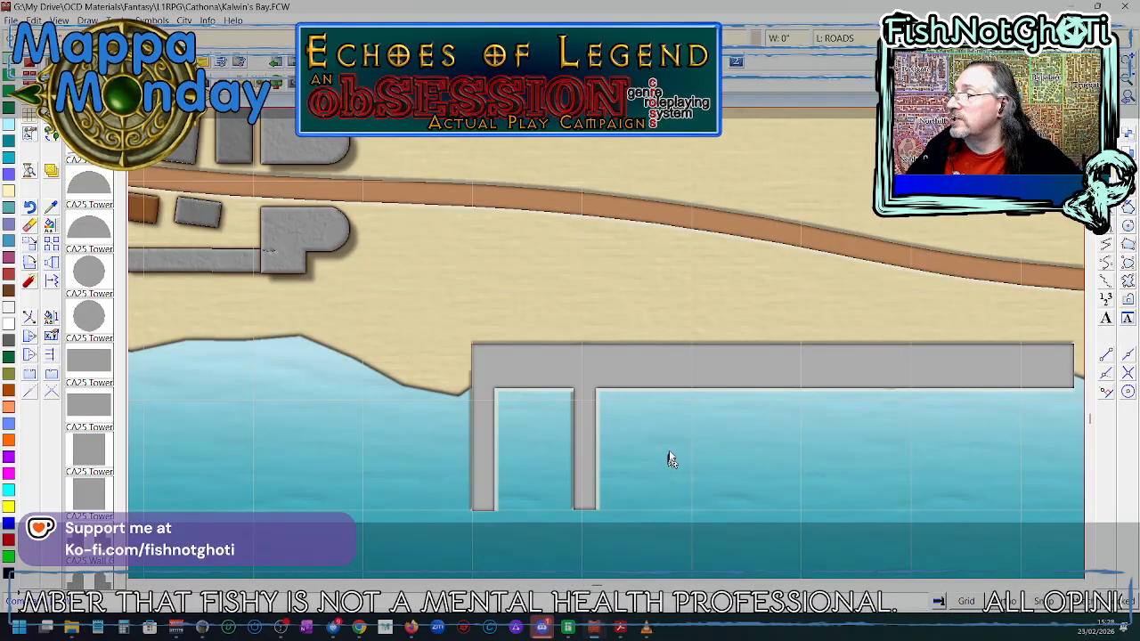
# - Copy the westernmost pier four times along the wharf's south side, one per grid line east of the second pier
pyautogui.scroll(-2, 669, 450)
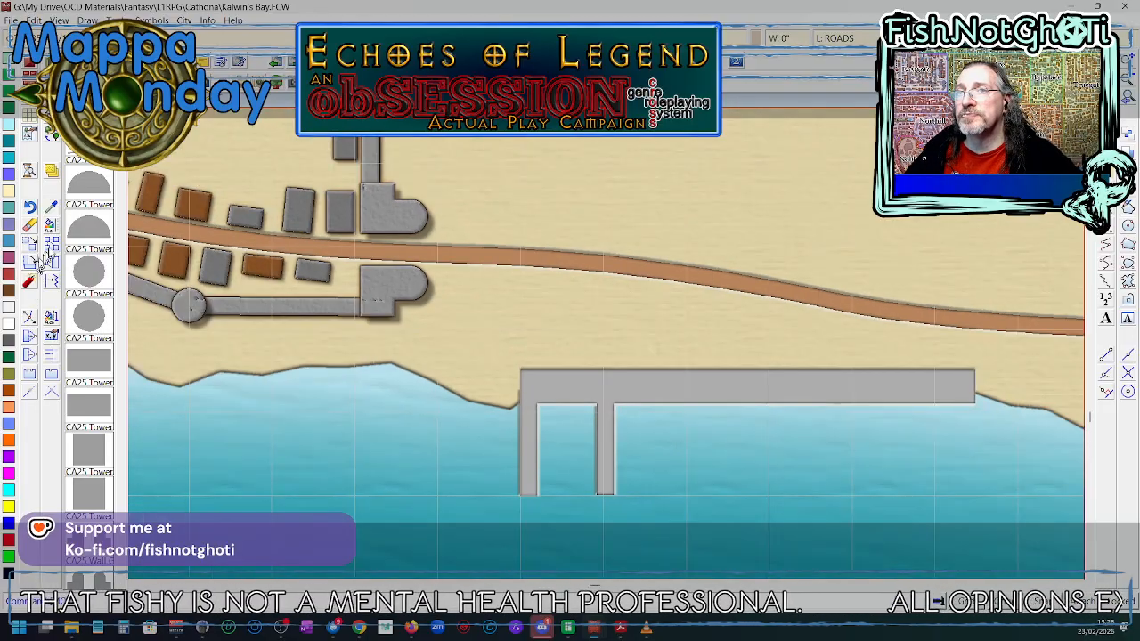
pyautogui.click(527, 465)
pyautogui.rightClick(531, 496)
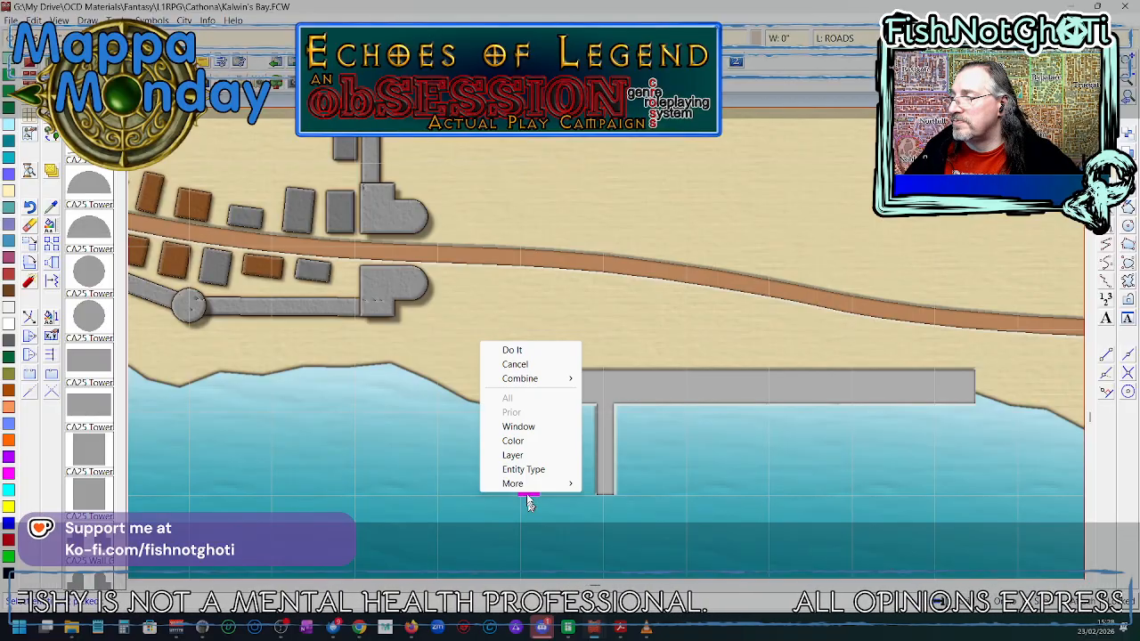
pyautogui.click(521, 350)
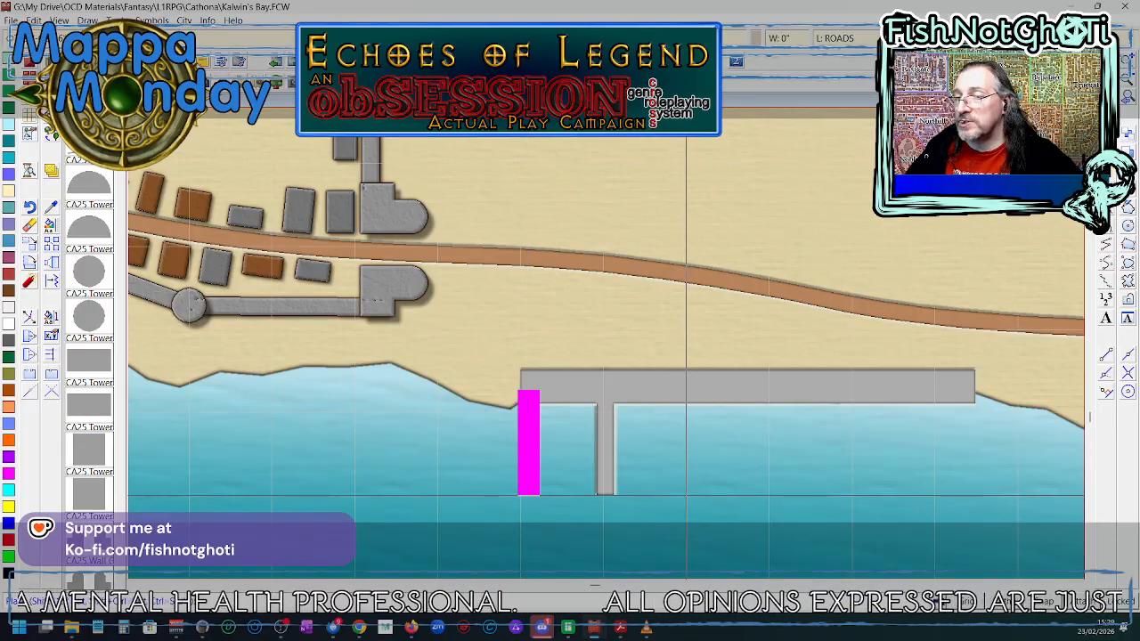
pyautogui.click(686, 496)
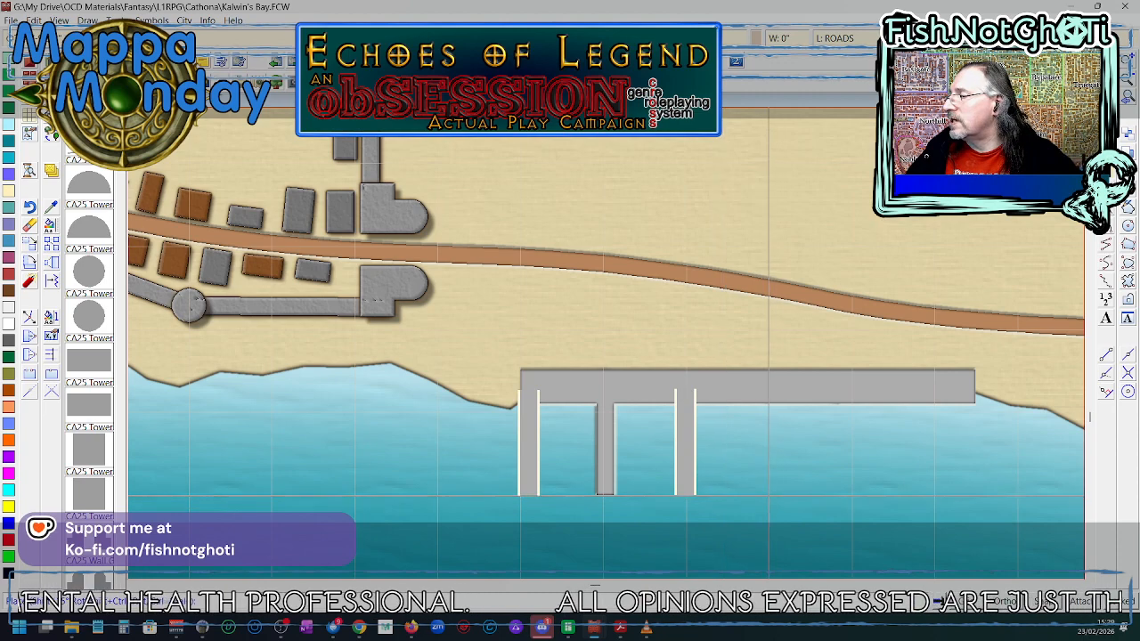
pyautogui.click(769, 495)
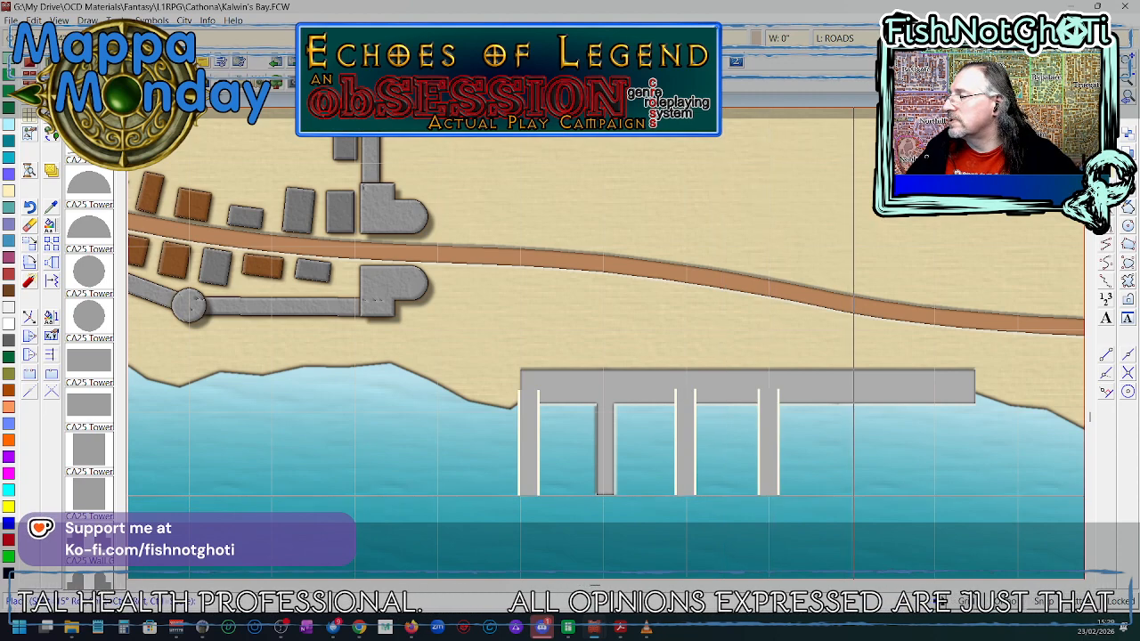
pyautogui.click(854, 496)
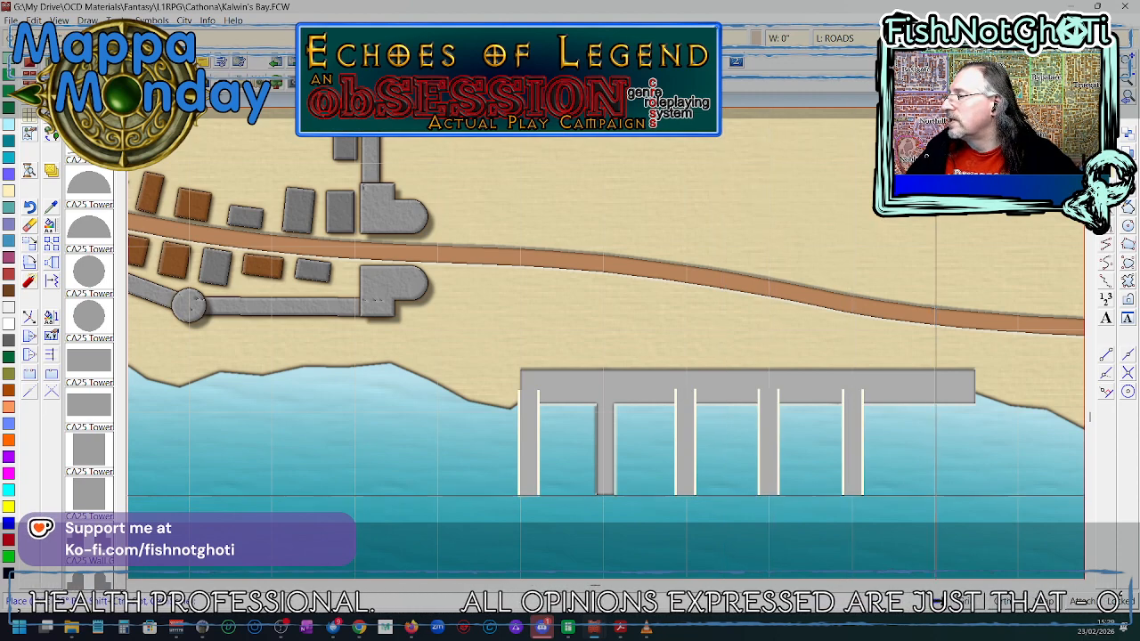
pyautogui.click(935, 495)
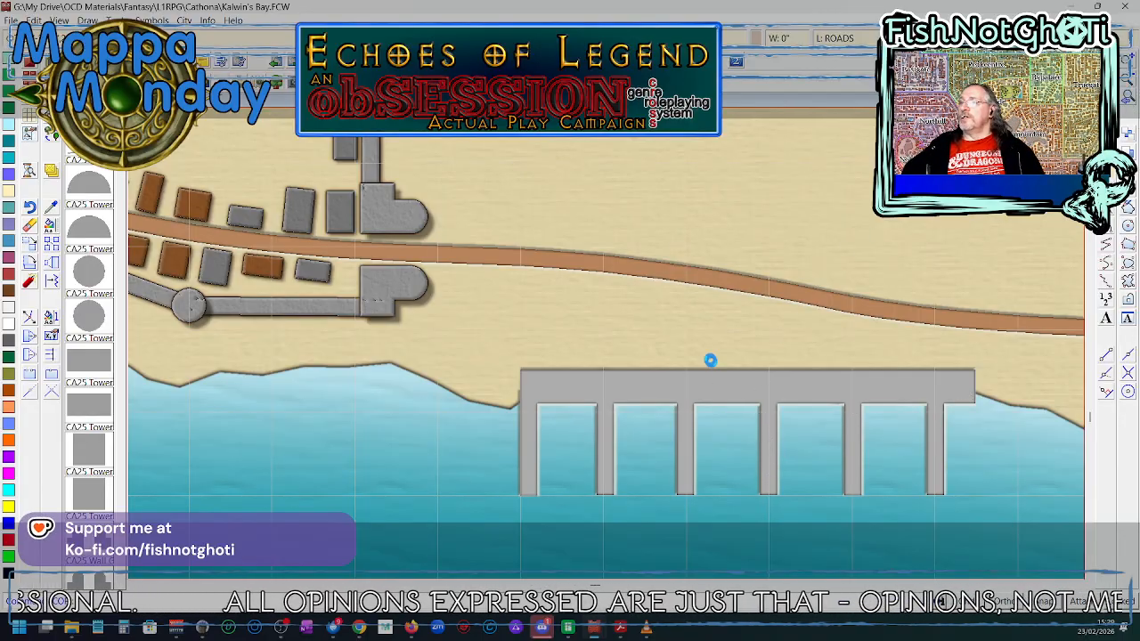
pyautogui.scroll(-2, 704, 342)
pyautogui.scroll(-1, 703, 338)
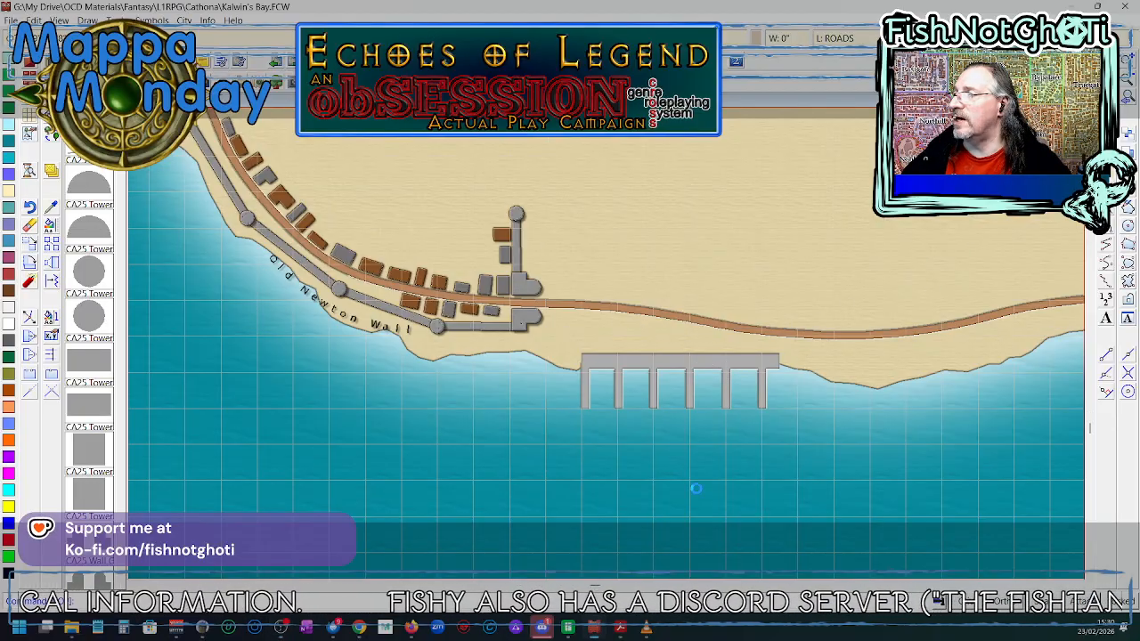
pyautogui.scroll(3, 691, 476)
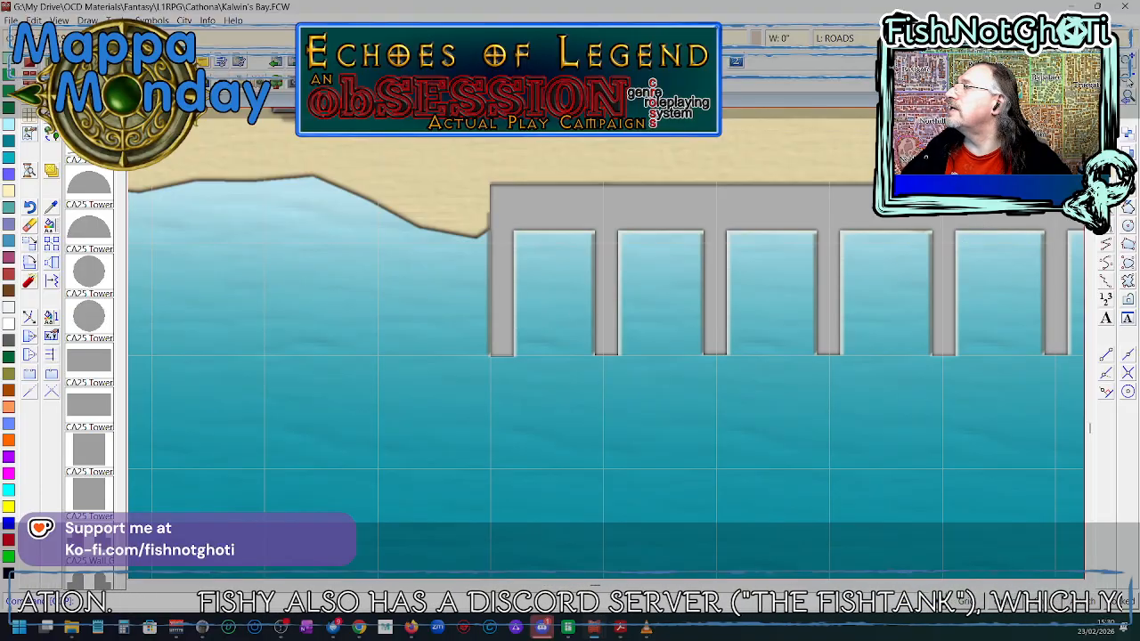
pyautogui.scroll(-2, 610, 347)
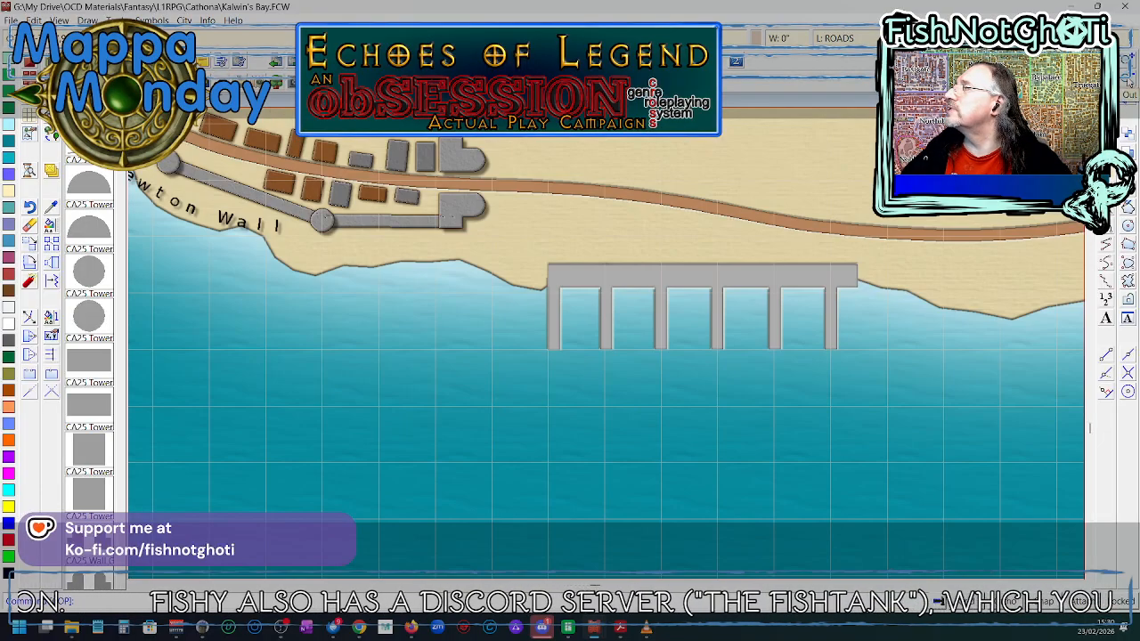
# - Draw five straight streets with Road, Paved 5' from the wharf north to the dirt road, one above each pier except the westernmost
pyautogui.scroll(-2, 606, 342)
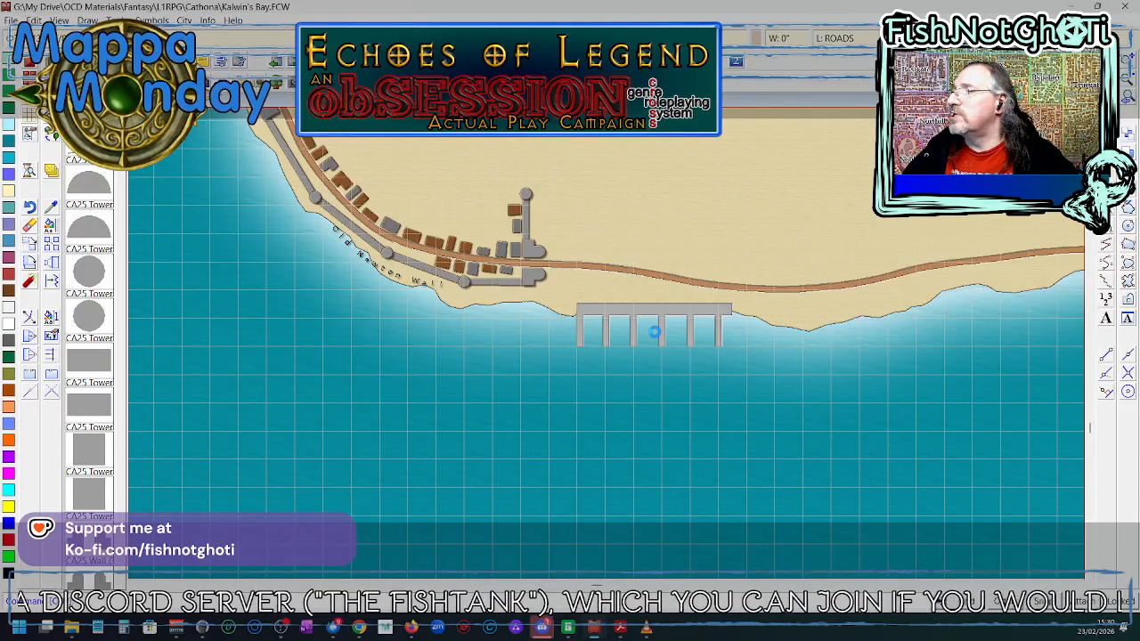
pyautogui.scroll(1, 655, 331)
pyautogui.scroll(1, 655, 331)
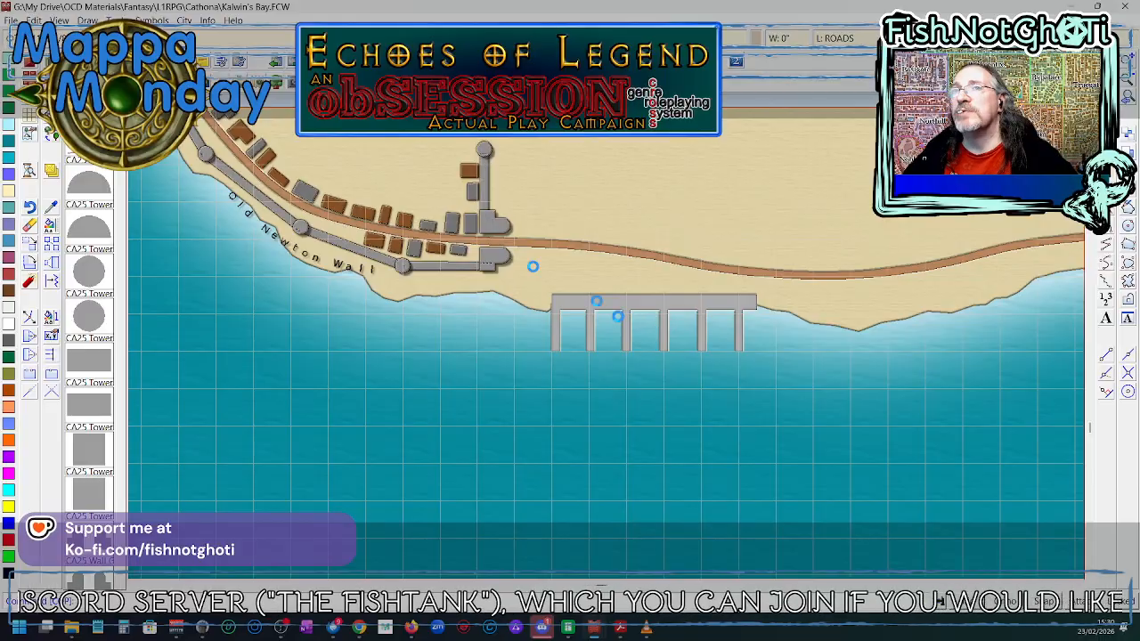
pyautogui.scroll(1, 655, 331)
pyautogui.rightClick(52, 96)
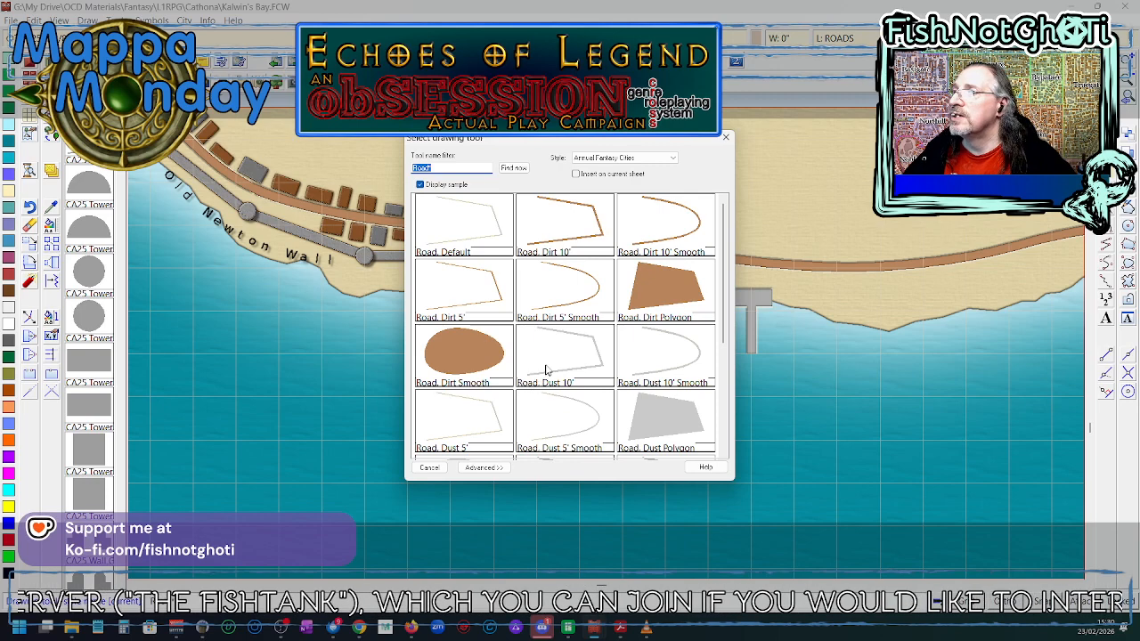
pyautogui.scroll(-3, 548, 367)
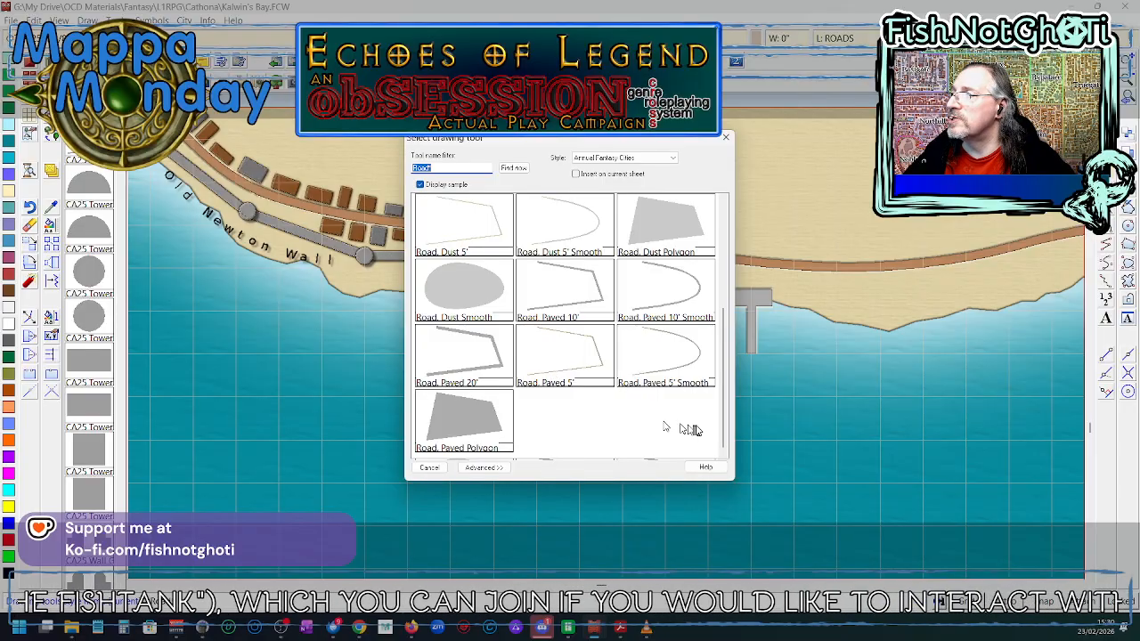
pyautogui.click(598, 370)
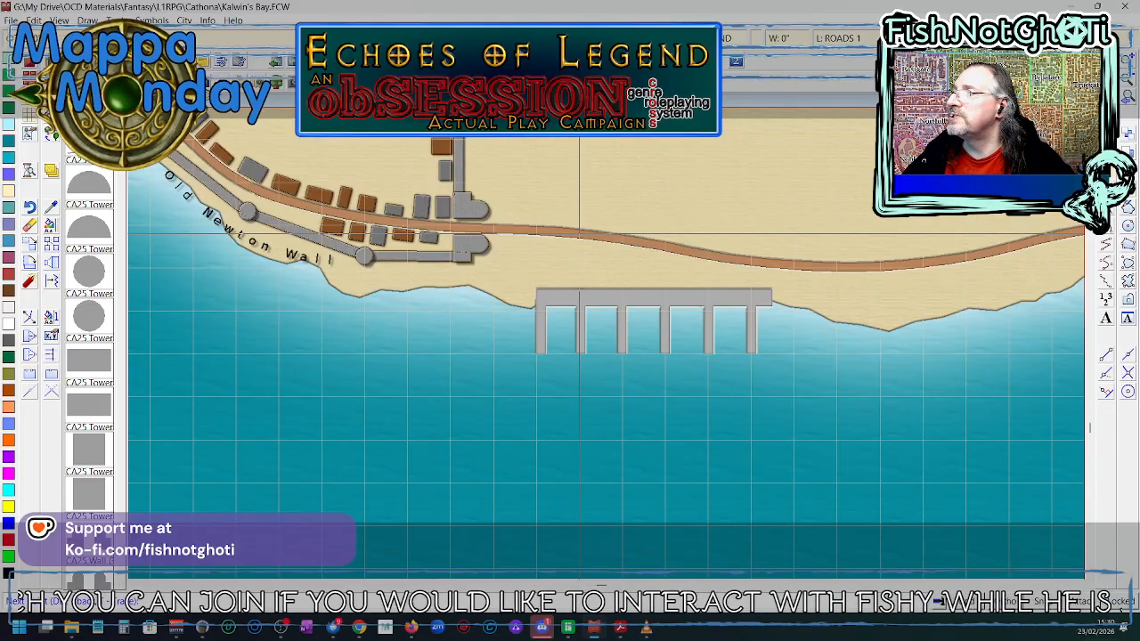
pyautogui.click(579, 235)
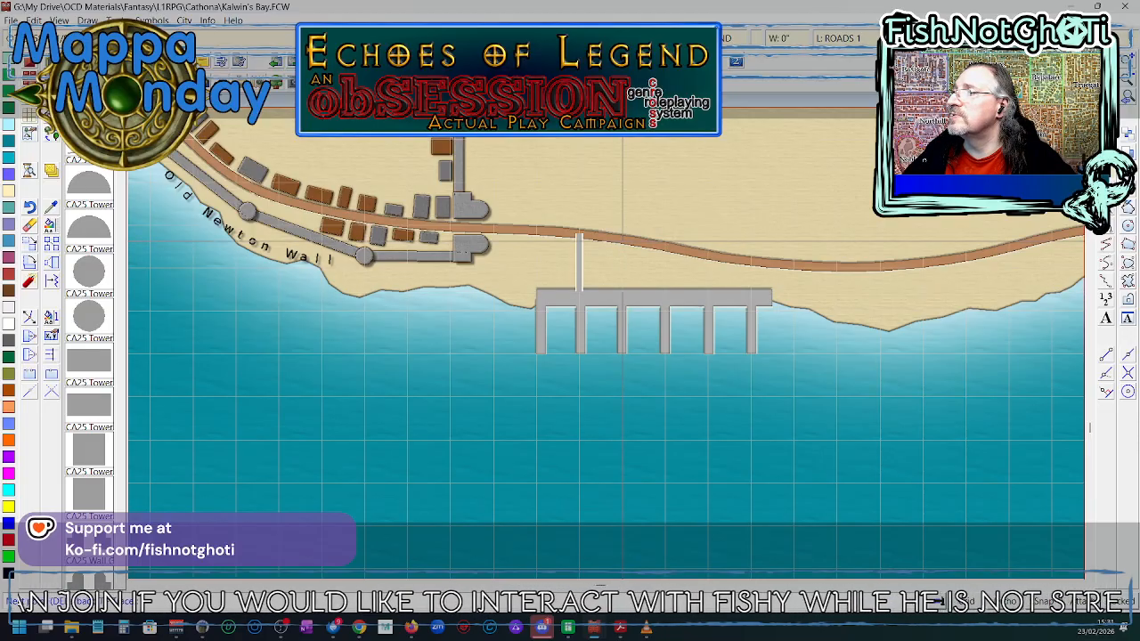
pyautogui.click(622, 240)
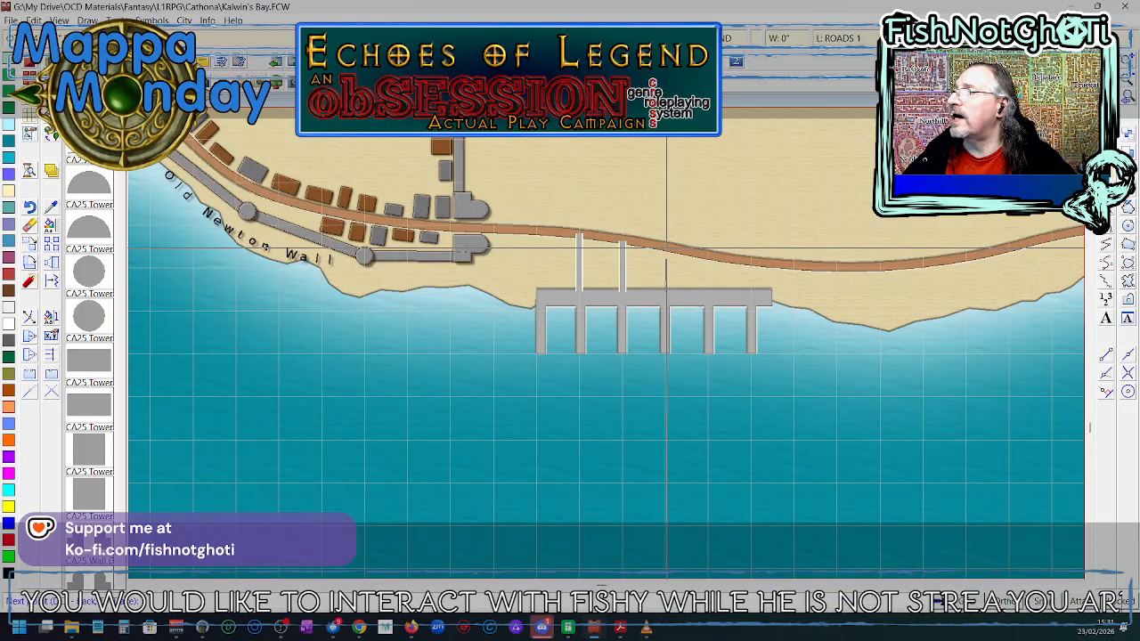
pyautogui.click(665, 248)
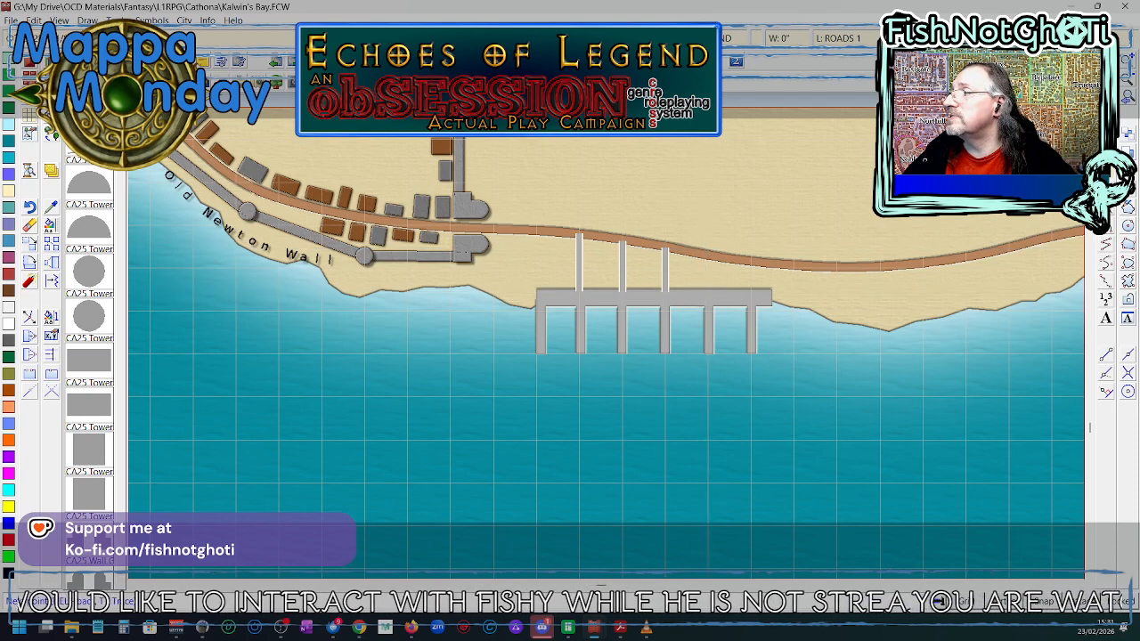
pyautogui.click(708, 256)
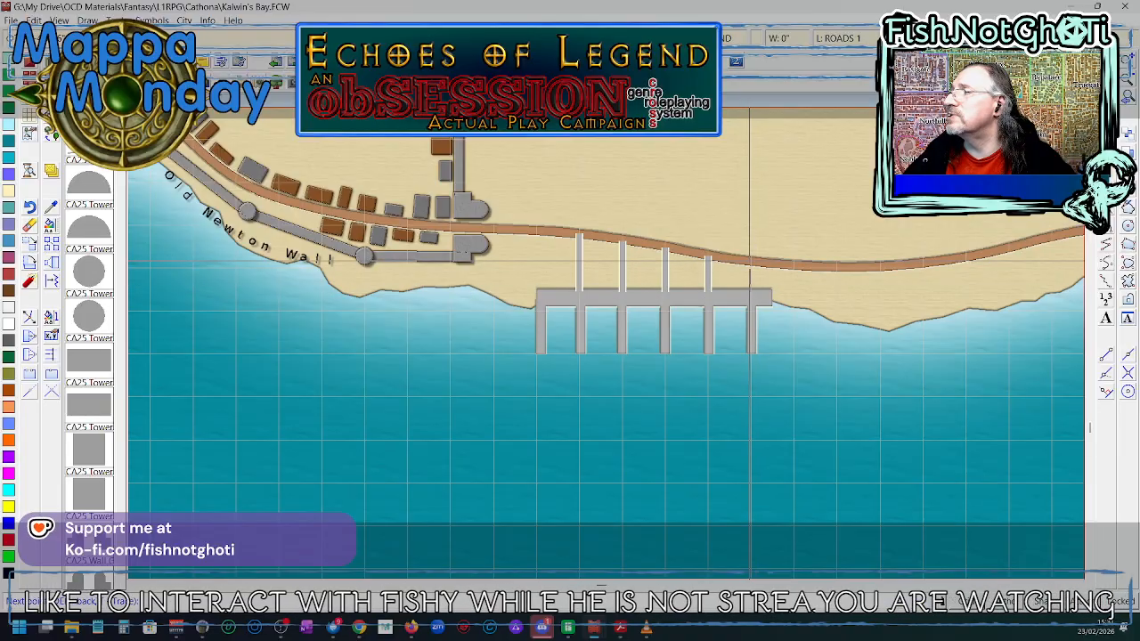
pyautogui.click(750, 261)
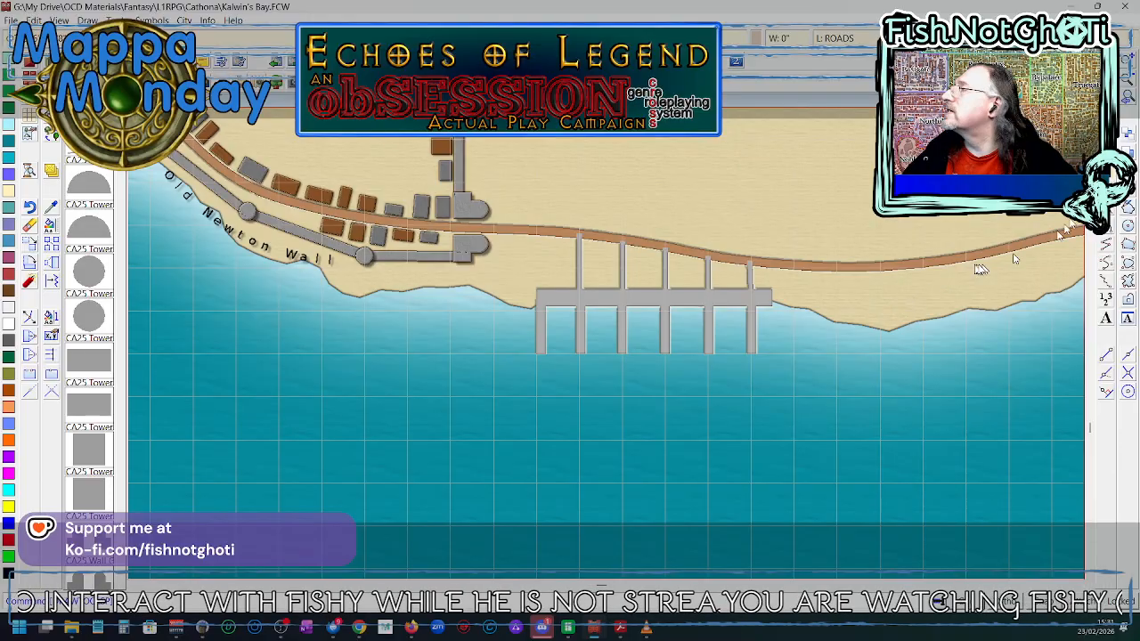
# - Bring the dirt road in front of the five paved streets so it covers their north ends
pyautogui.click(862, 269)
pyautogui.rightClick(861, 273)
pyautogui.click(843, 275)
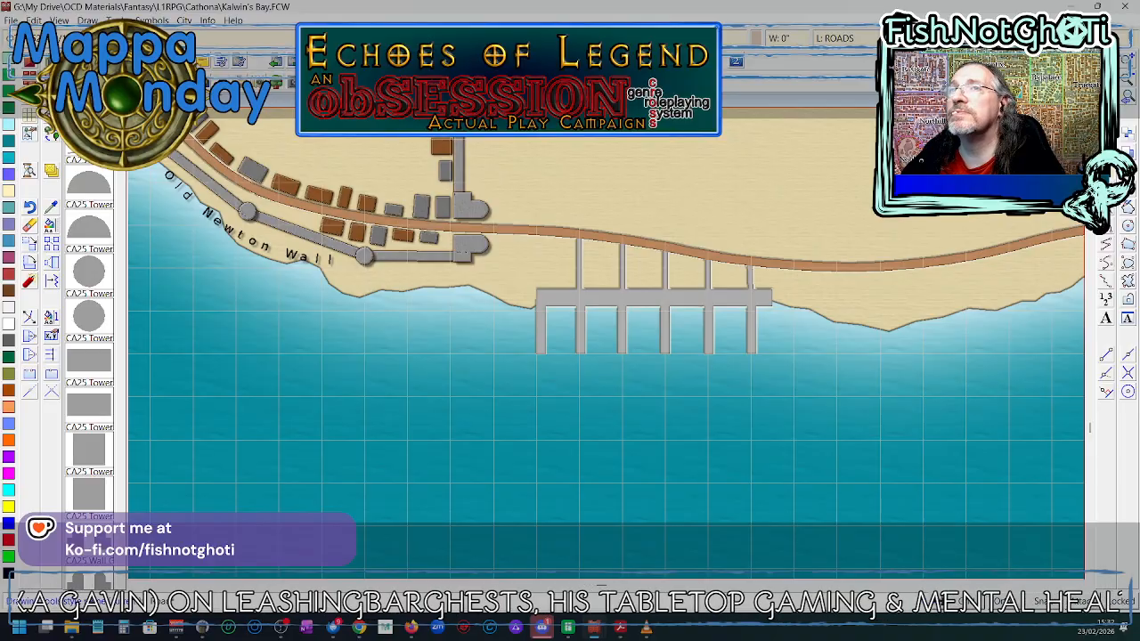
# - Fill the area north of the wharf between the first and third connecting streets with Road, Paved Polygon, up to the next grid line
pyautogui.click(134, 83)
pyautogui.scroll(-3, 644, 412)
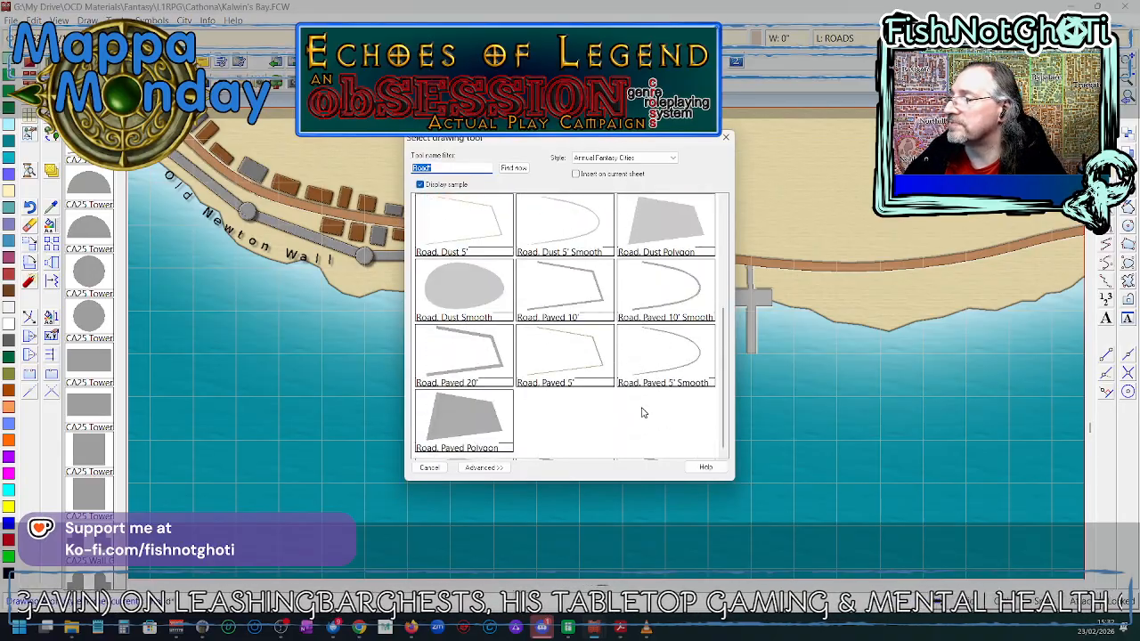
pyautogui.click(481, 428)
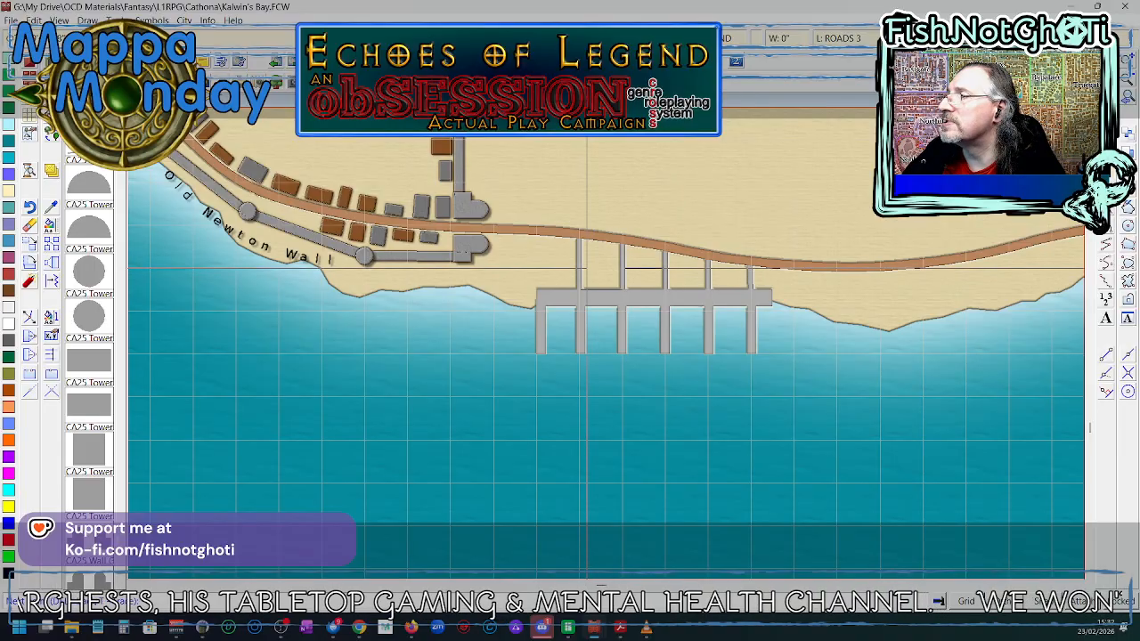
pyautogui.click(580, 268)
pyautogui.rightClick(580, 268)
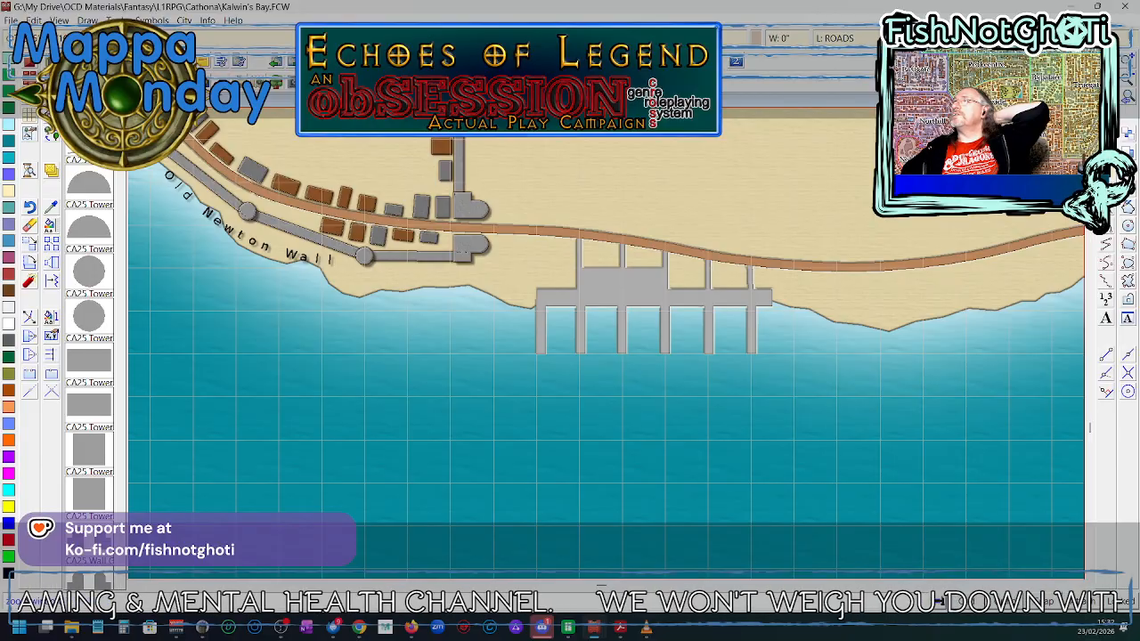
# - Set the current drawing colour to white
pyautogui.click(532, 228)
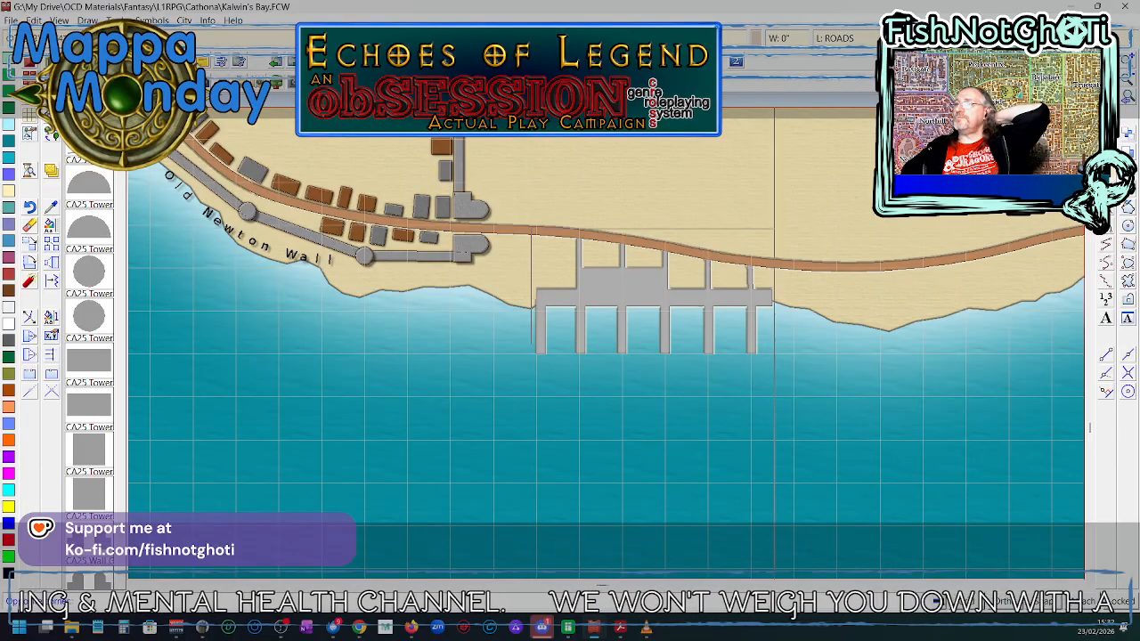
pyautogui.click(784, 362)
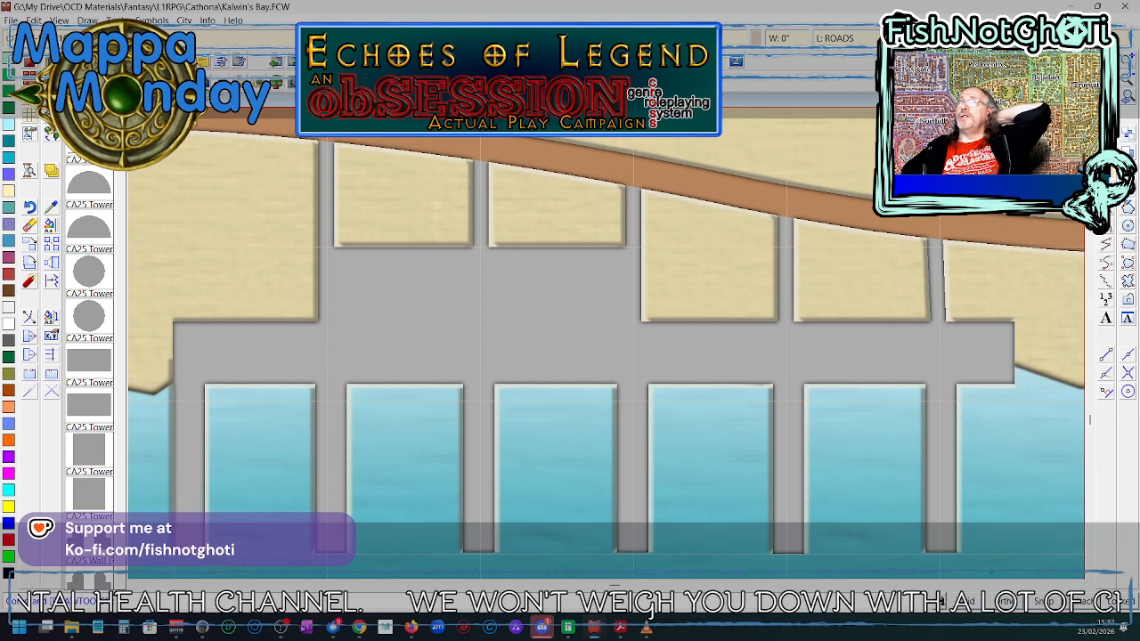
pyautogui.click(754, 40)
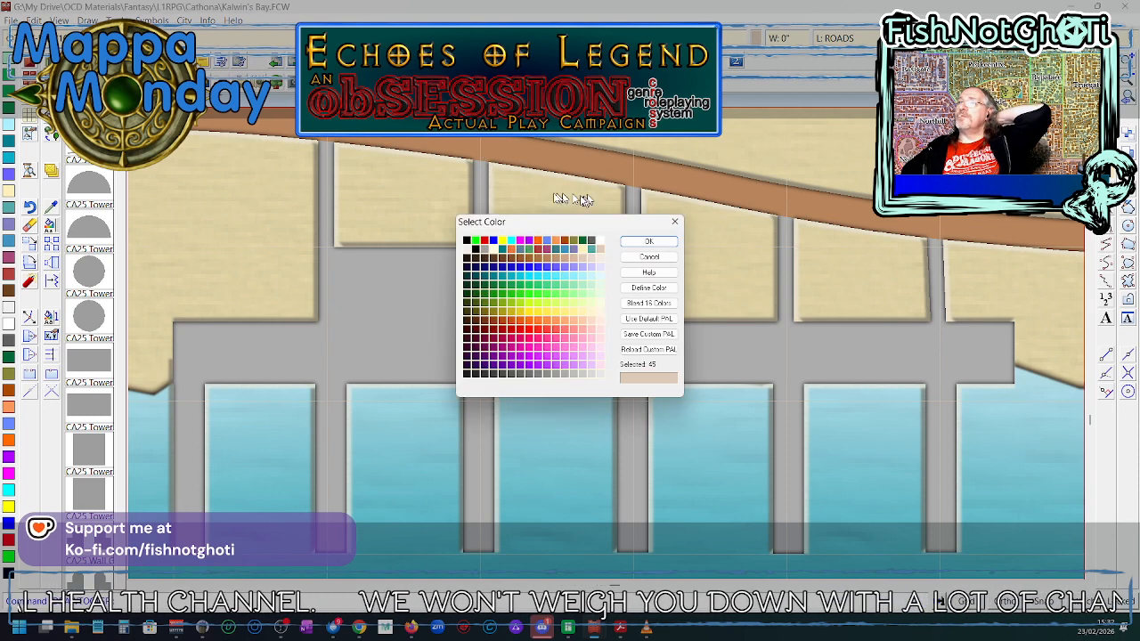
pyautogui.click(637, 244)
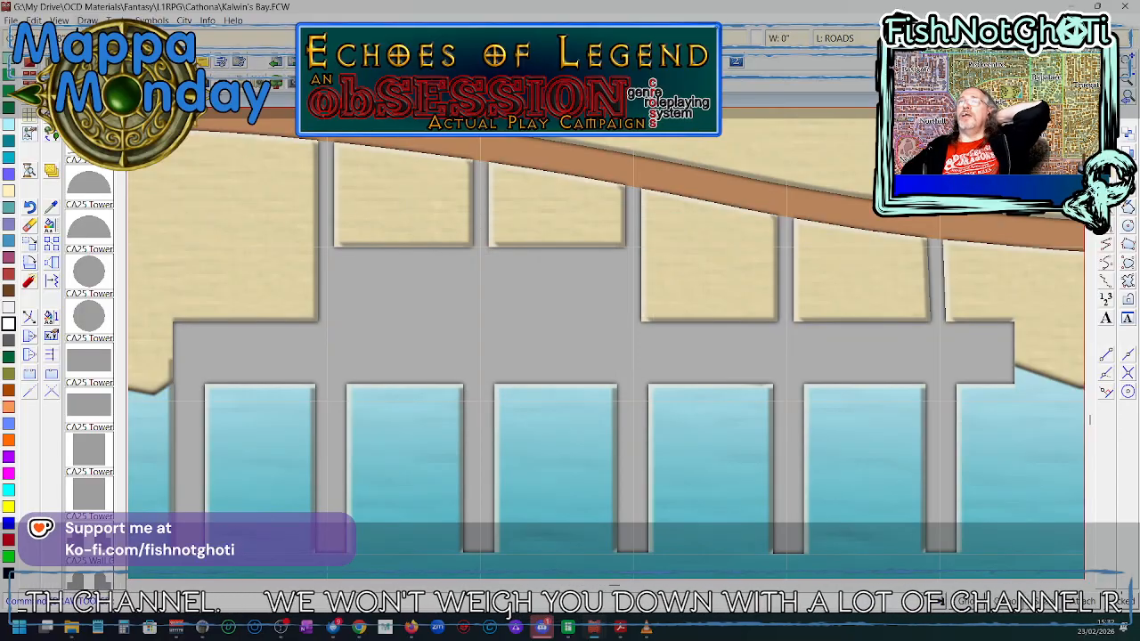
# - Add a drawing sheet named GRID 5ft directly after the GRID sheet
pyautogui.click(913, 39)
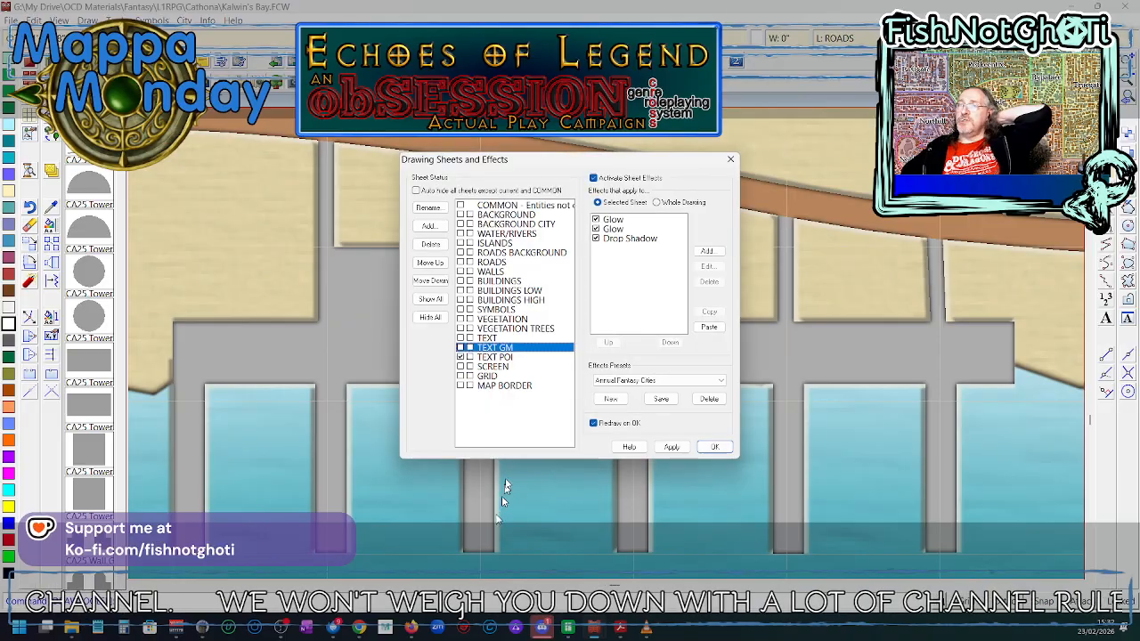
pyautogui.click(489, 376)
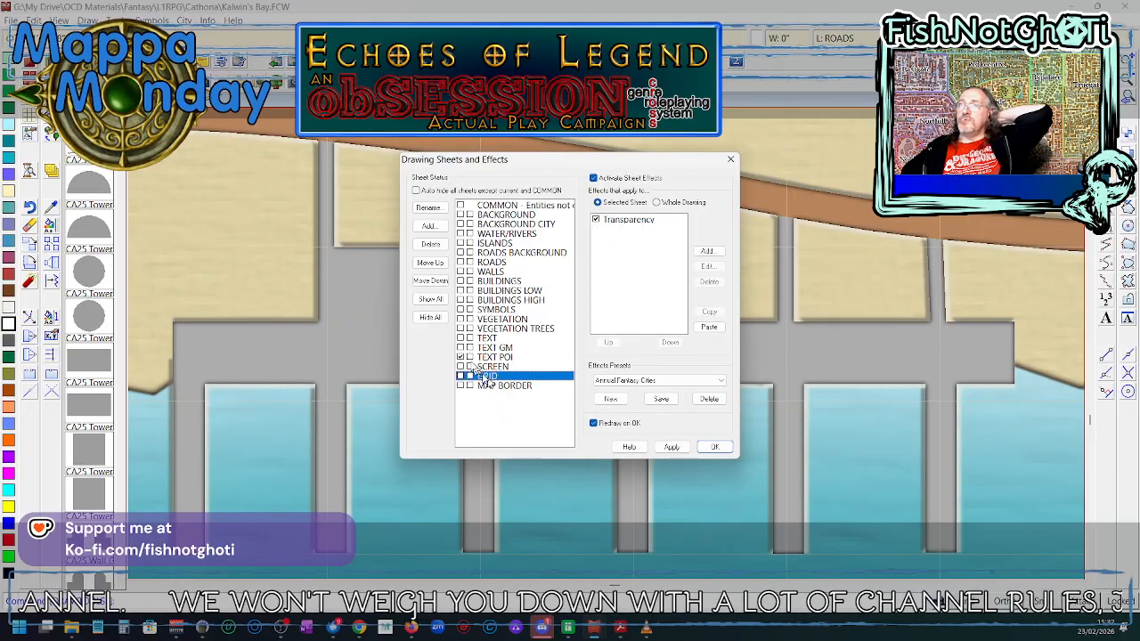
pyautogui.click(431, 227)
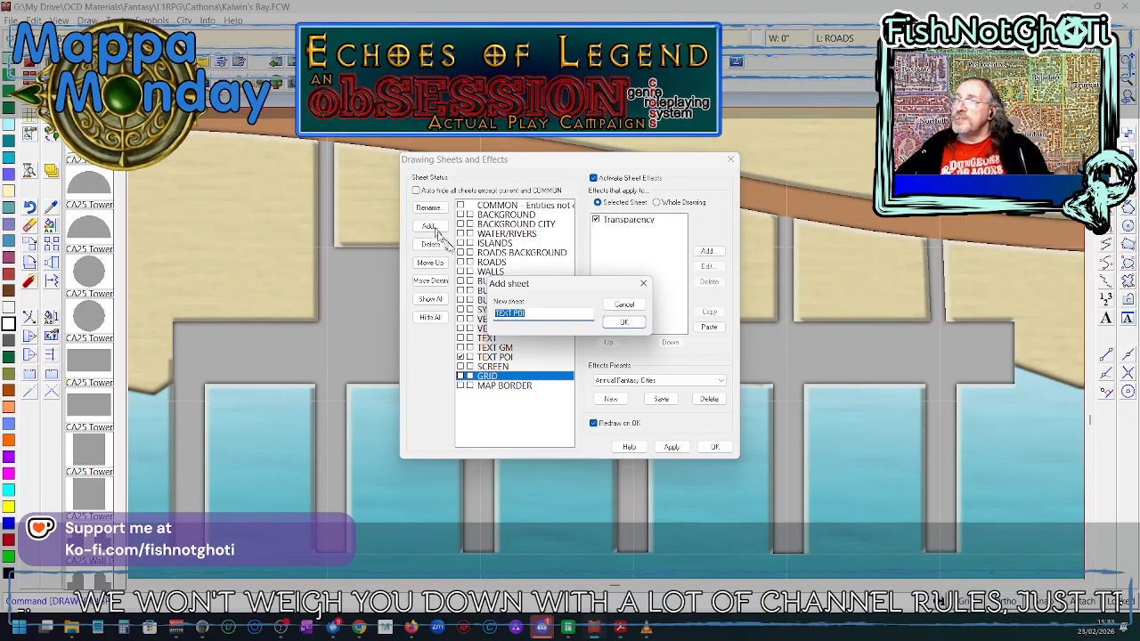
pyautogui.write('RI')
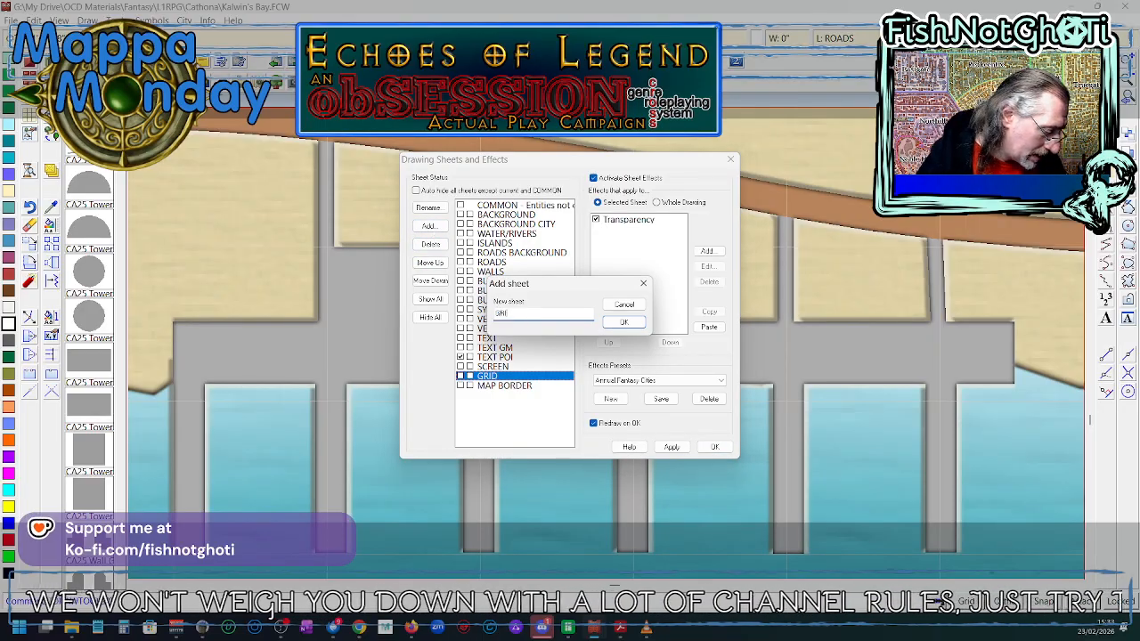
pyautogui.write('D 5')
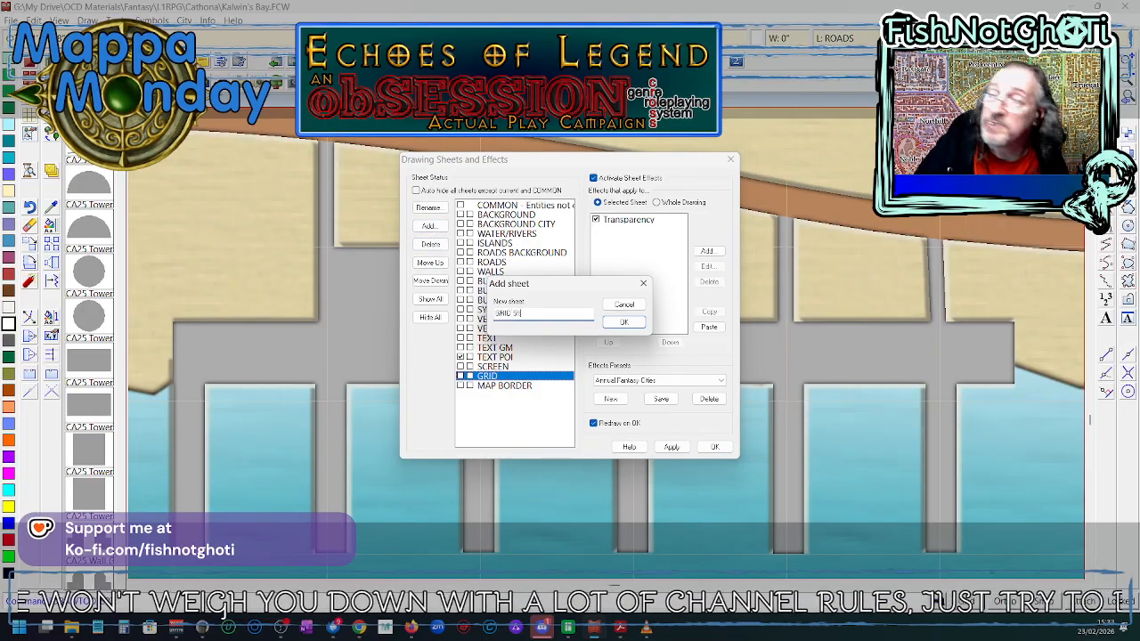
pyautogui.write('ft')
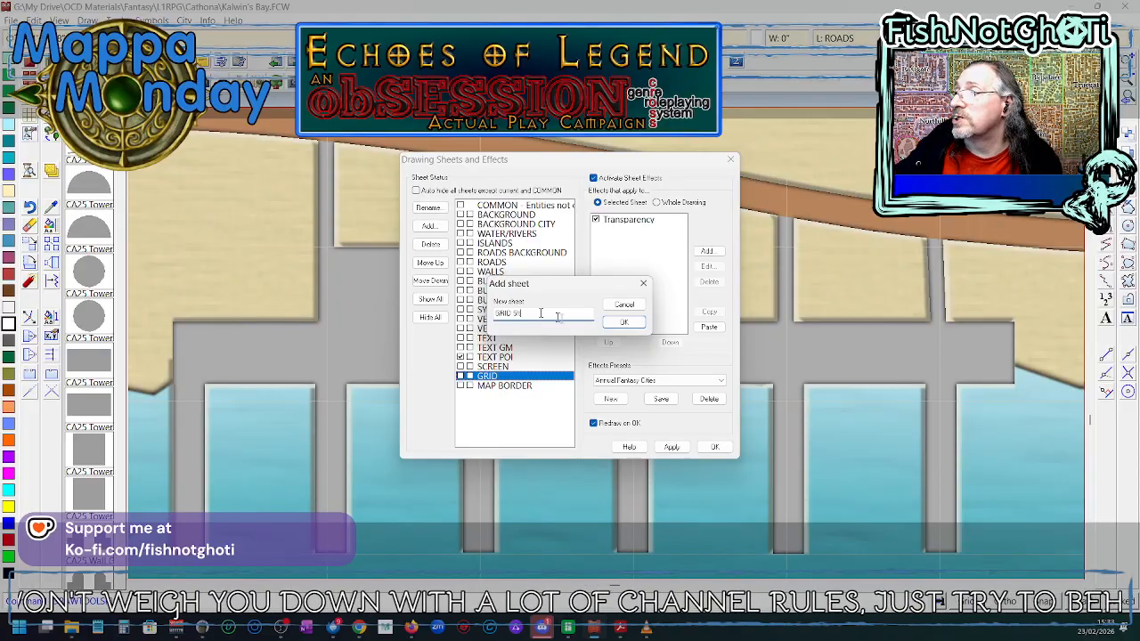
pyautogui.click(624, 322)
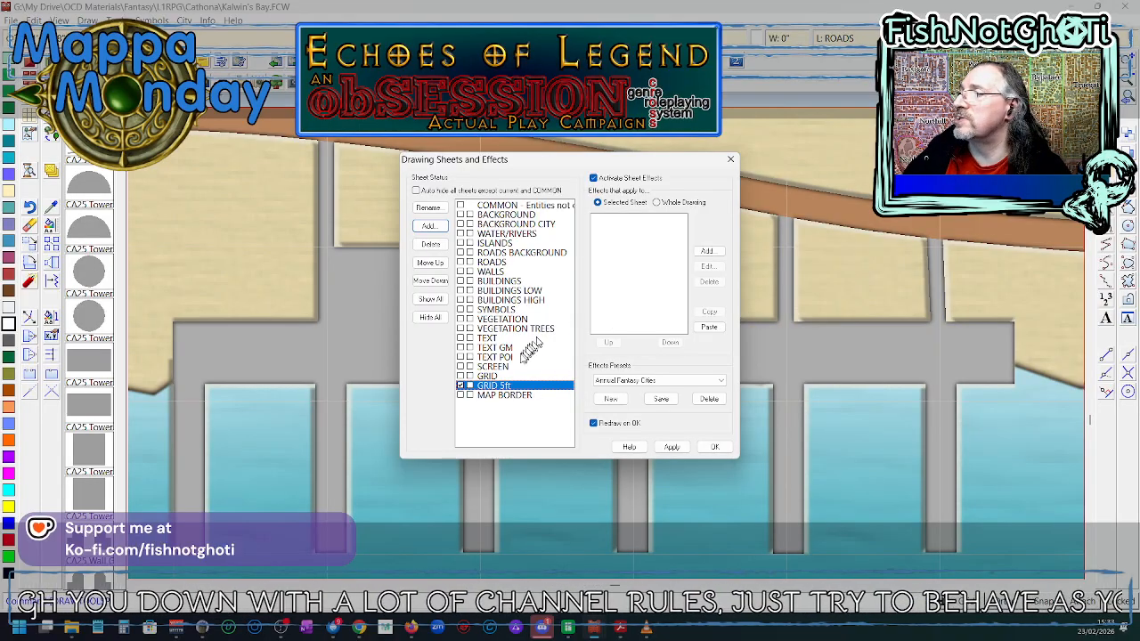
# - Copy the Transparency effect from the GRID sheet to the GRID 5ft sheet and apply the sheet settings
pyautogui.click(503, 376)
pyautogui.click(626, 222)
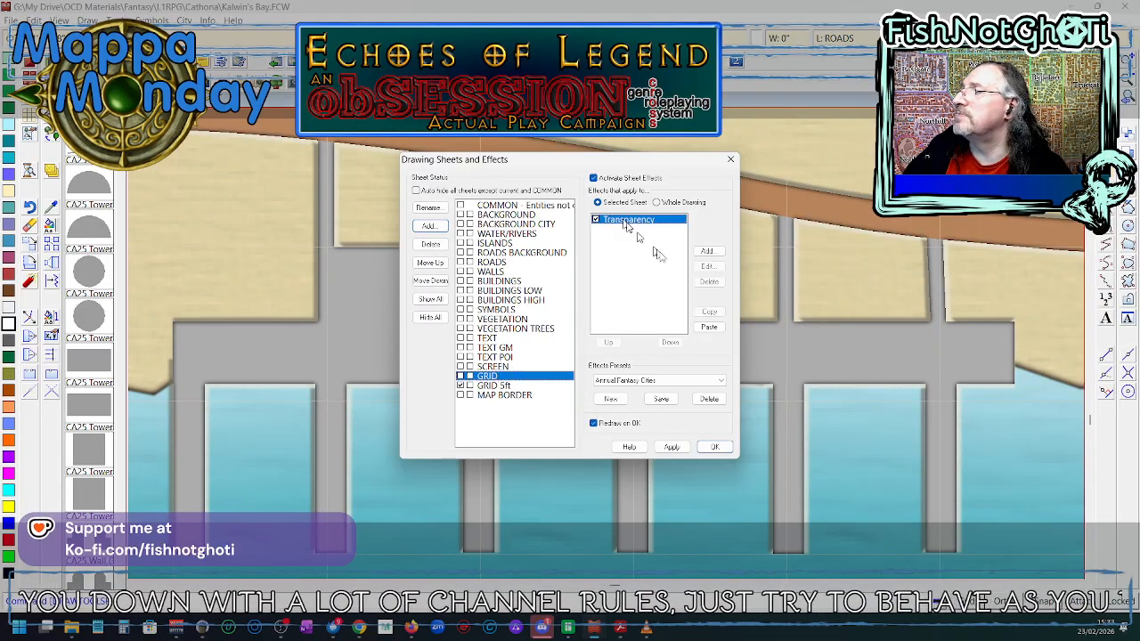
pyautogui.click(709, 312)
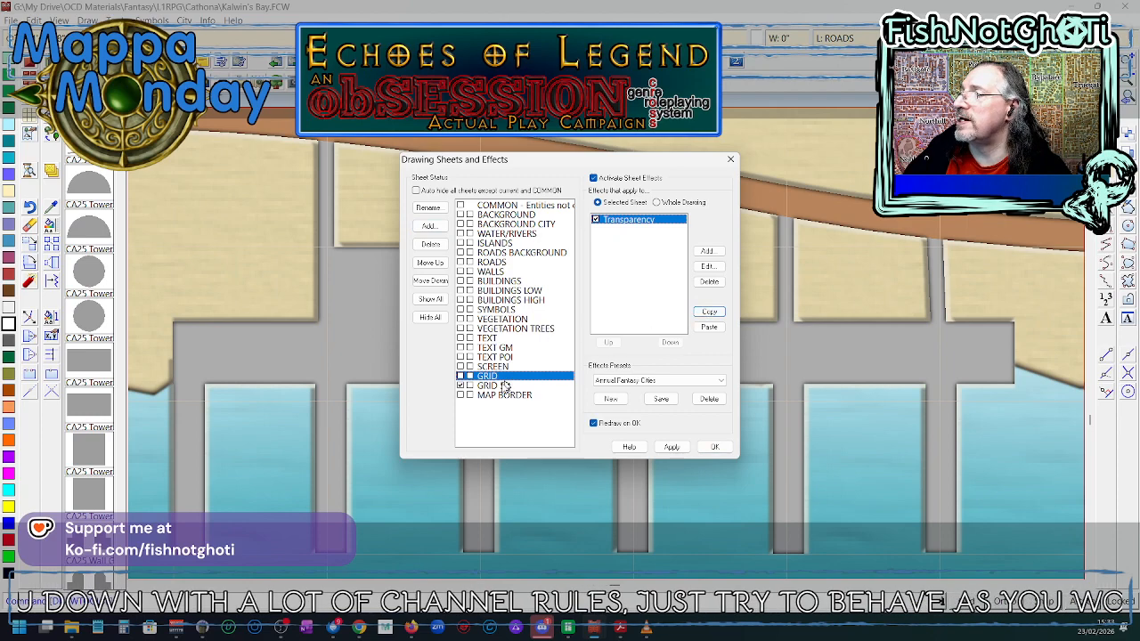
pyautogui.click(504, 385)
pyautogui.click(709, 327)
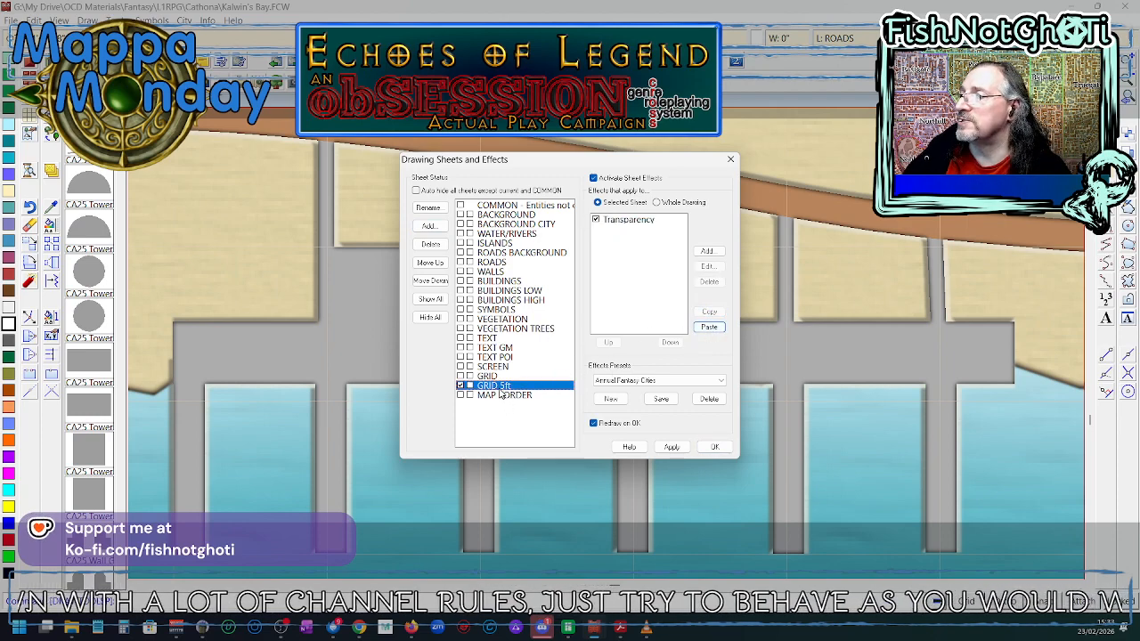
pyautogui.click(714, 446)
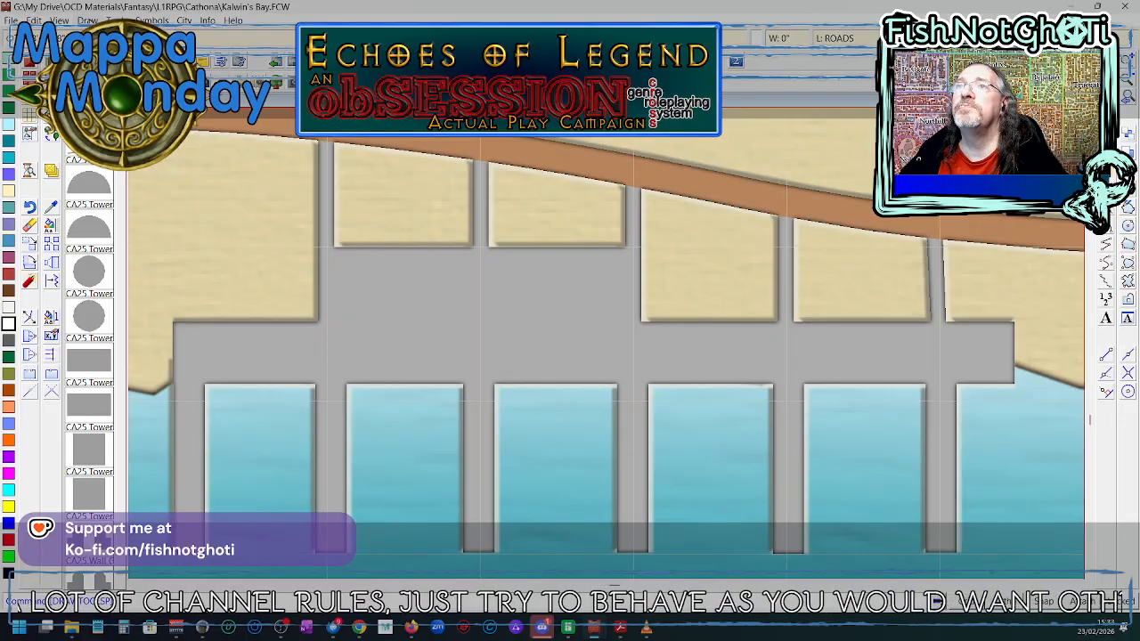
# - Overlay the map with a square grid at a spacing of 5, without setting a snap grid
pyautogui.click(114, 20)
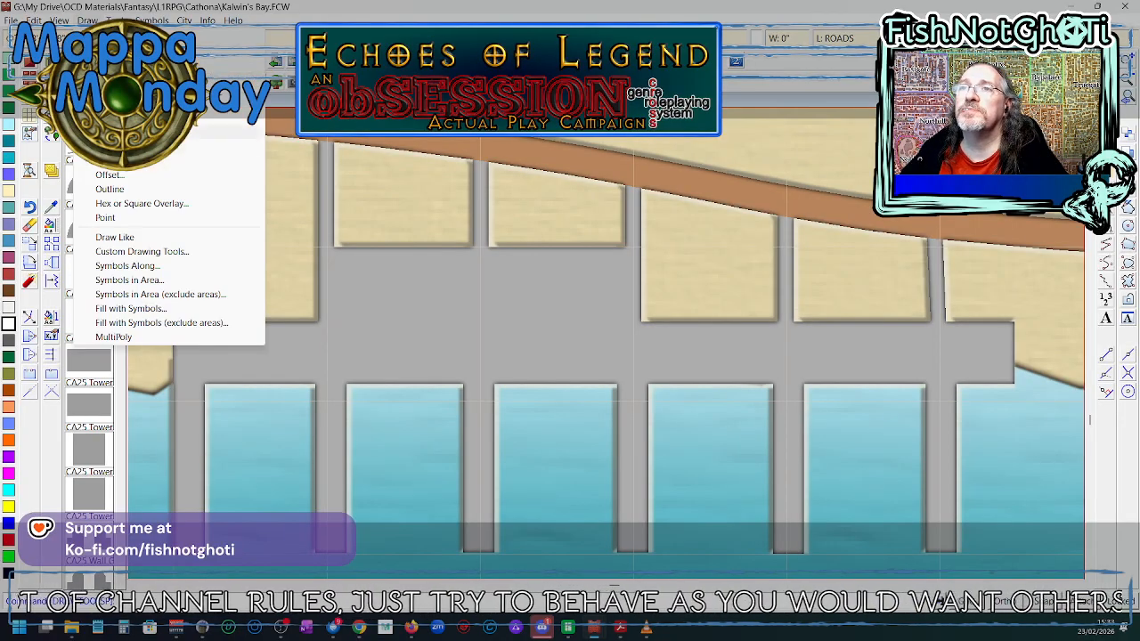
pyautogui.click(122, 204)
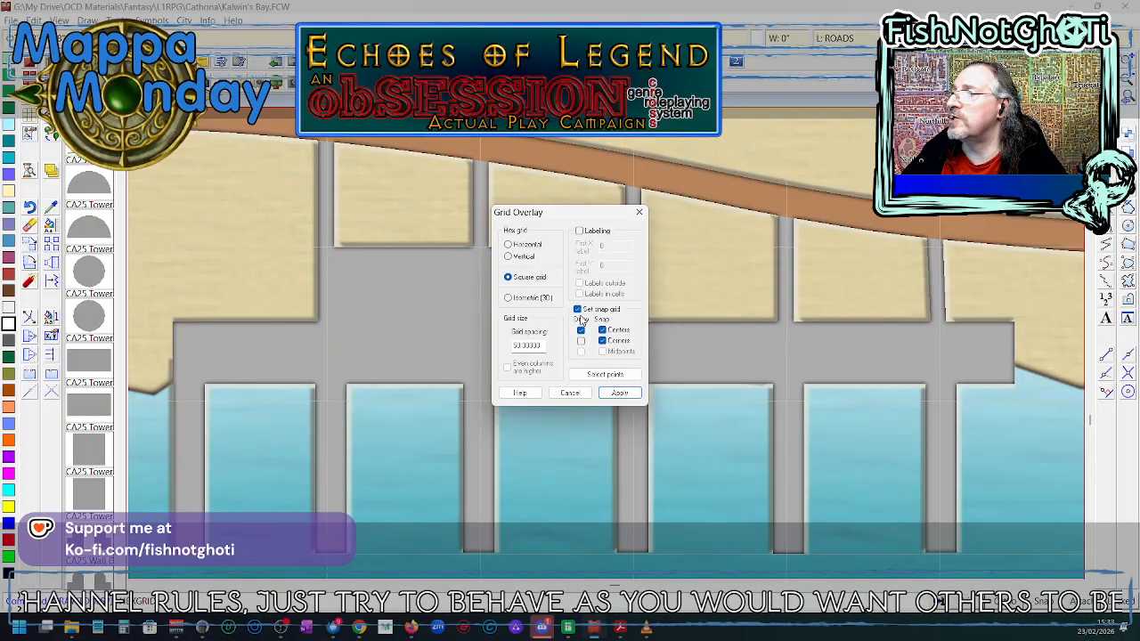
pyautogui.click(603, 340)
pyautogui.click(603, 331)
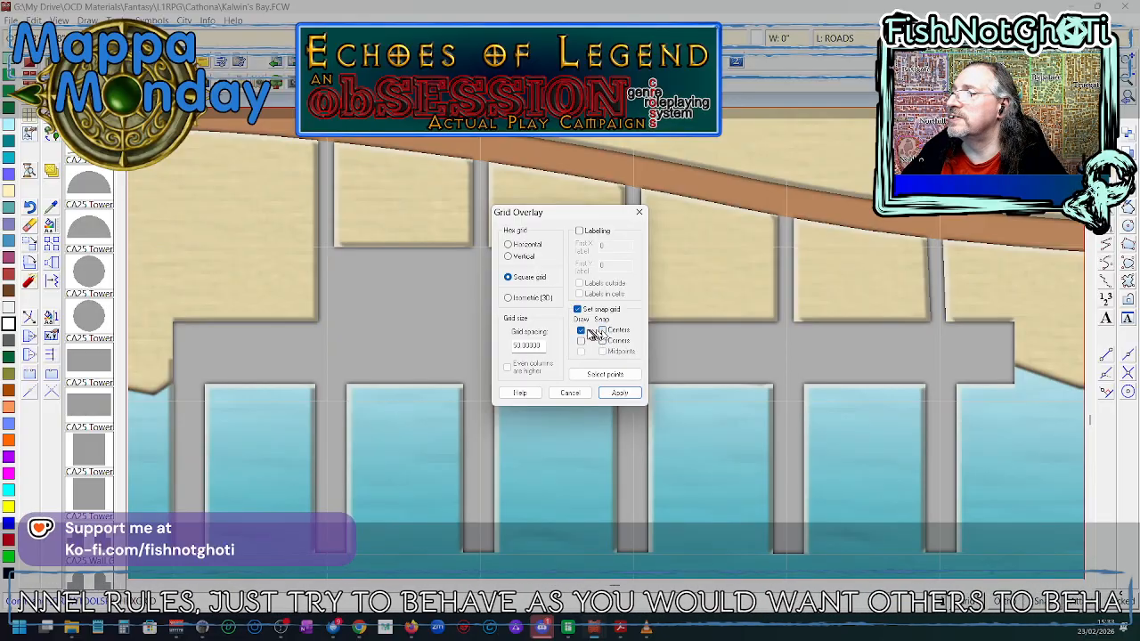
pyautogui.click(581, 330)
pyautogui.click(577, 309)
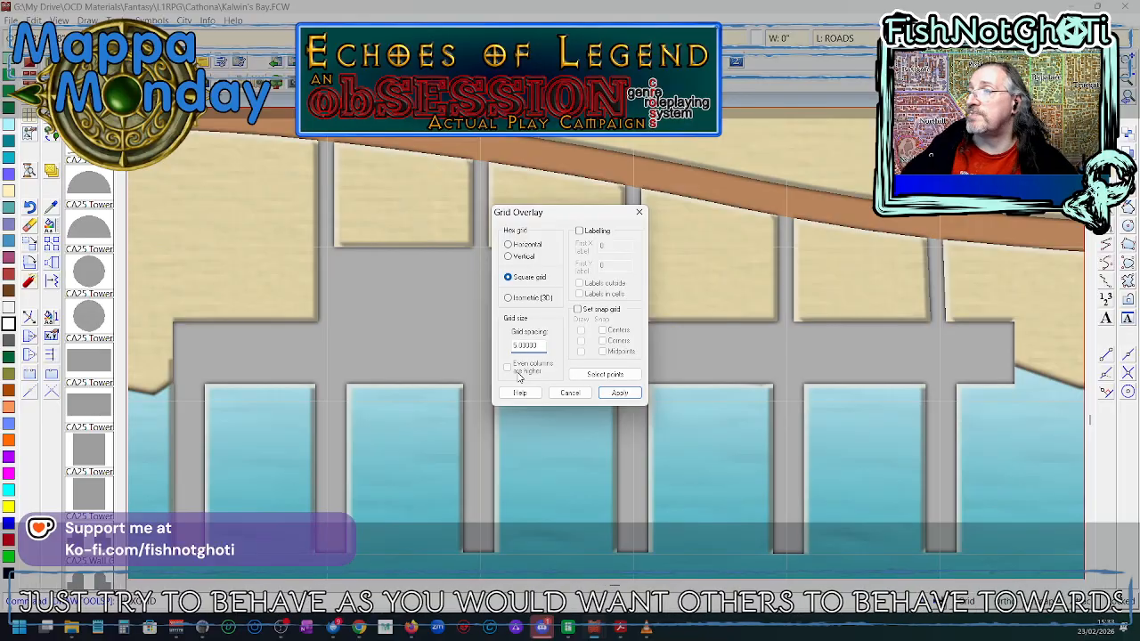
pyautogui.click(611, 394)
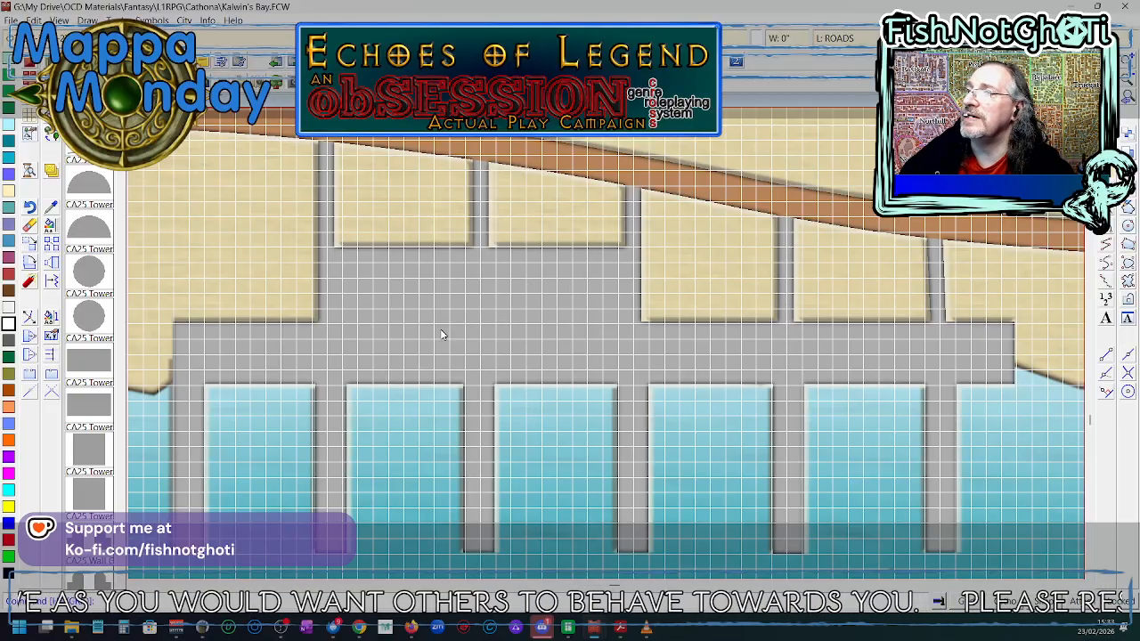
pyautogui.scroll(1, 440, 334)
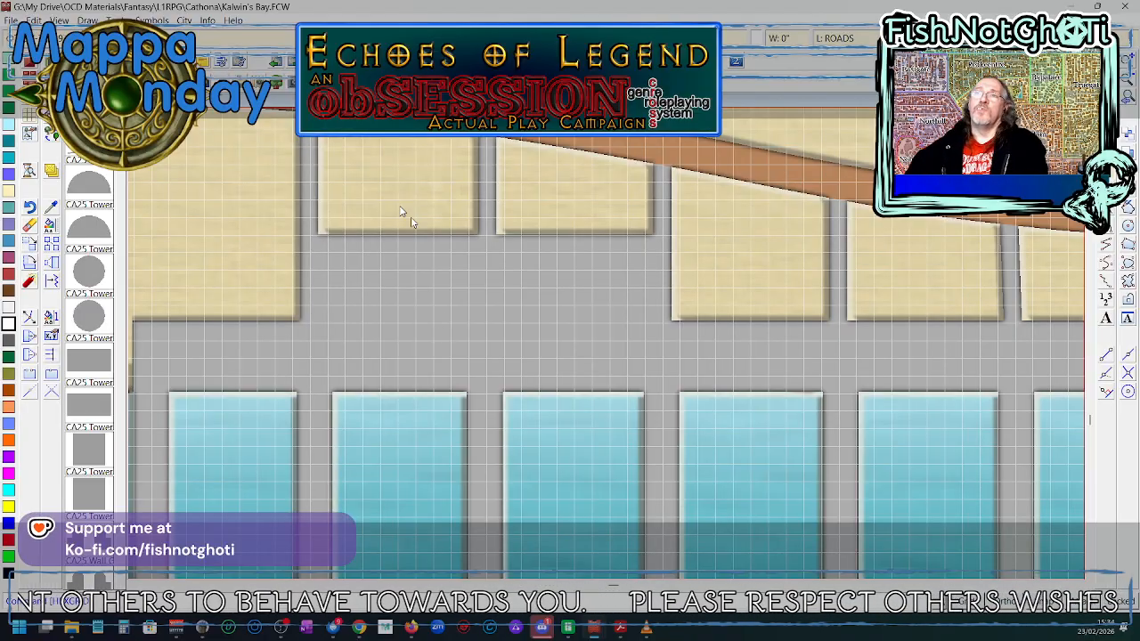
# - Measure the distance across the two small plots north of the wharf, from the first street to the third
pyautogui.click(207, 19)
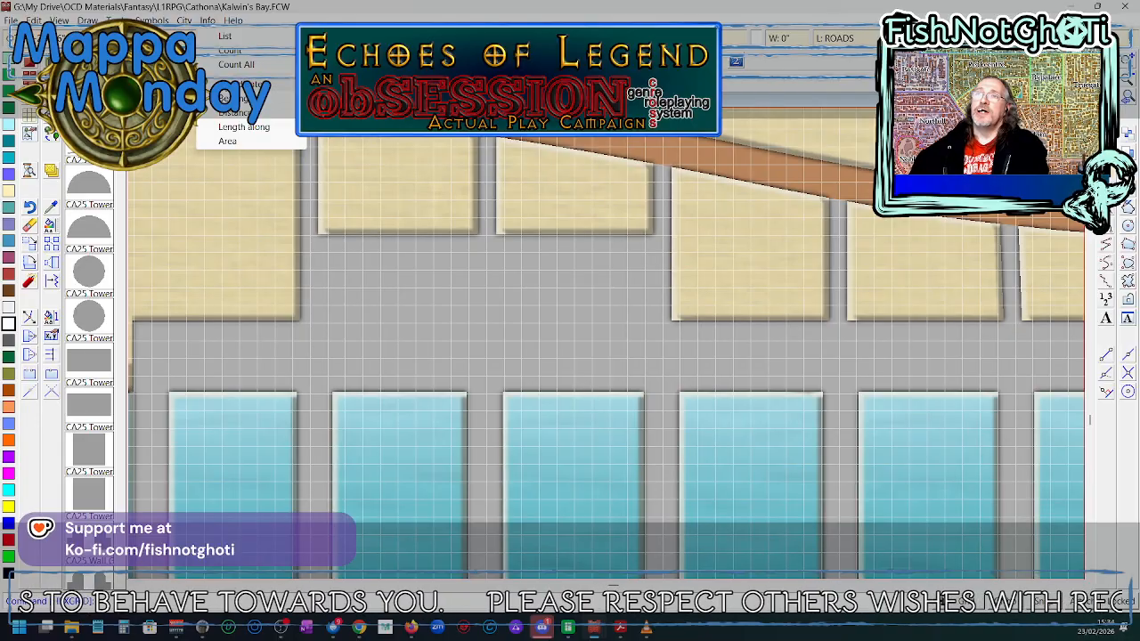
pyautogui.click(236, 113)
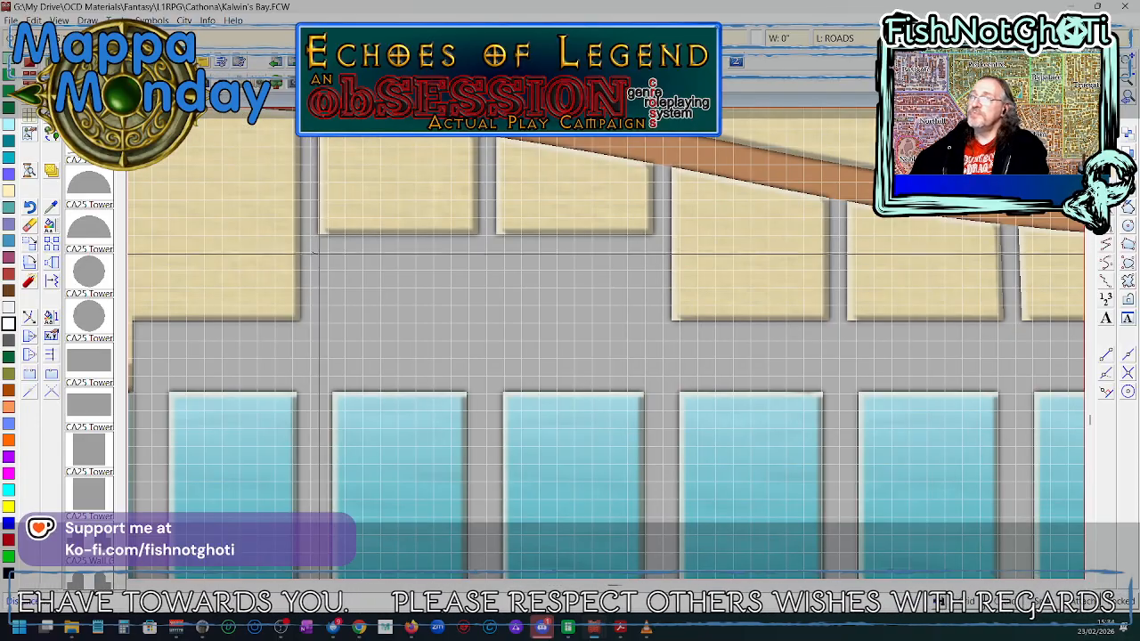
pyautogui.click(660, 253)
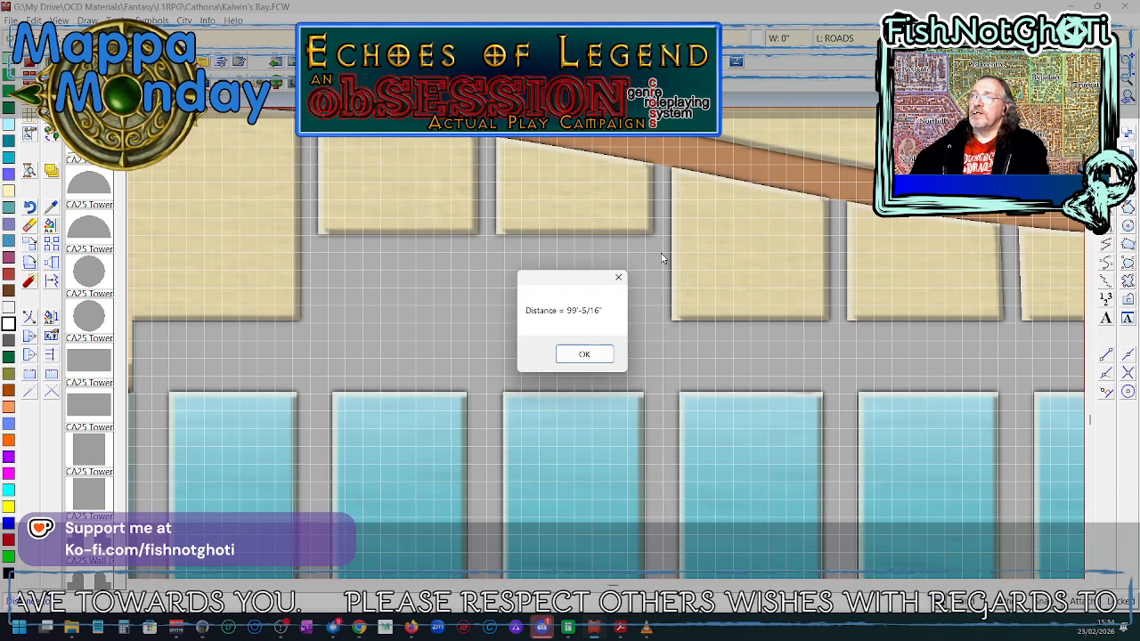
pyautogui.click(585, 355)
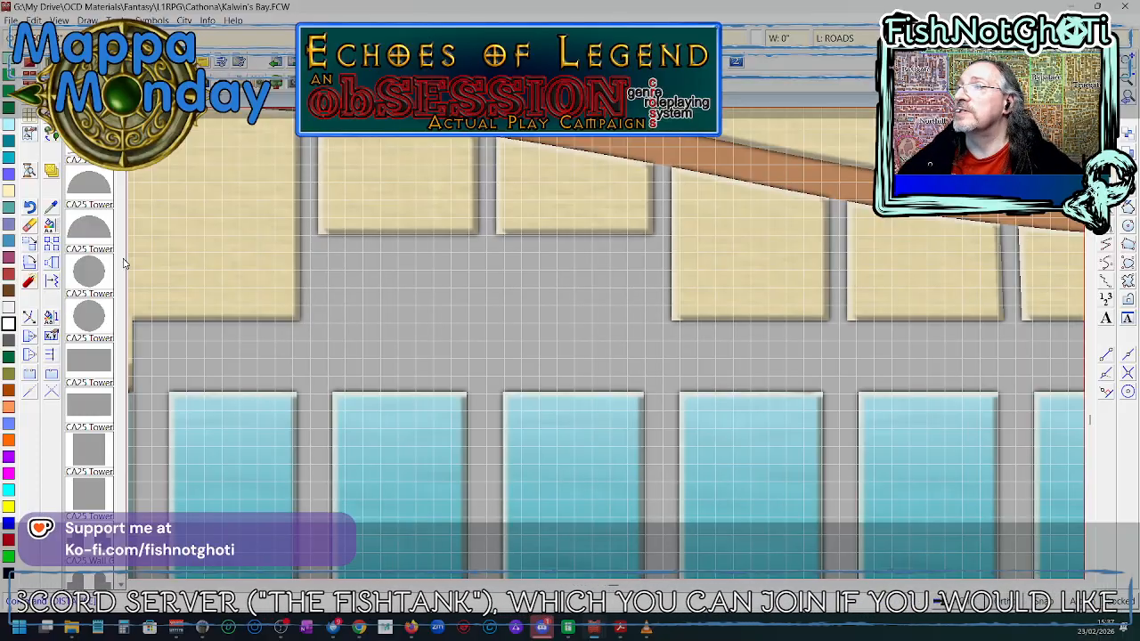
pyautogui.click(600, 245)
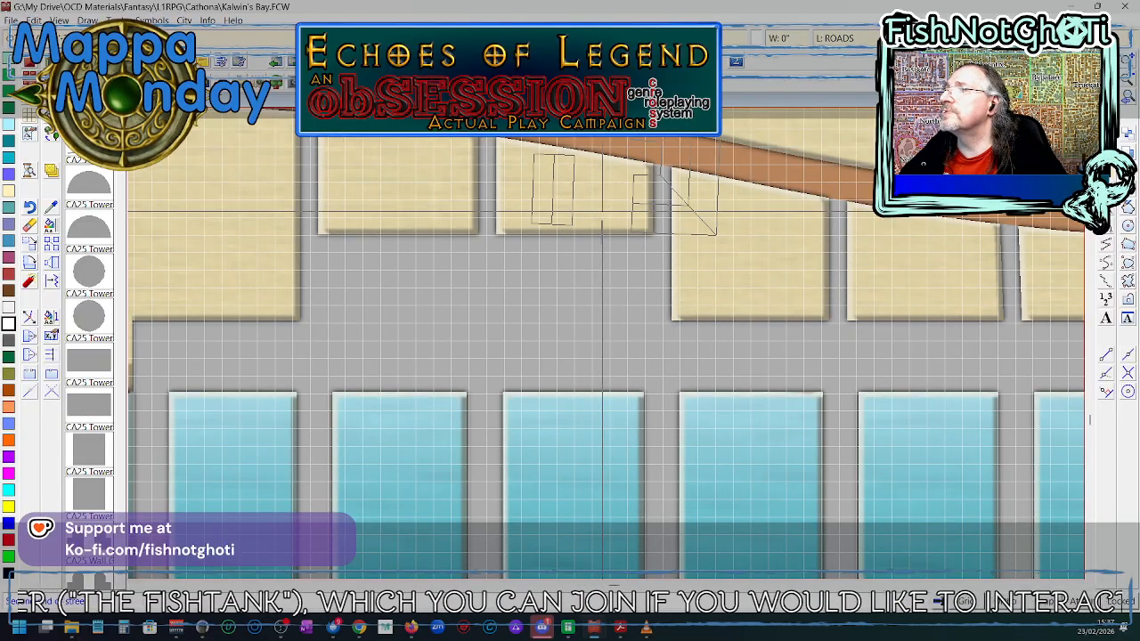
pyautogui.press('Escape')
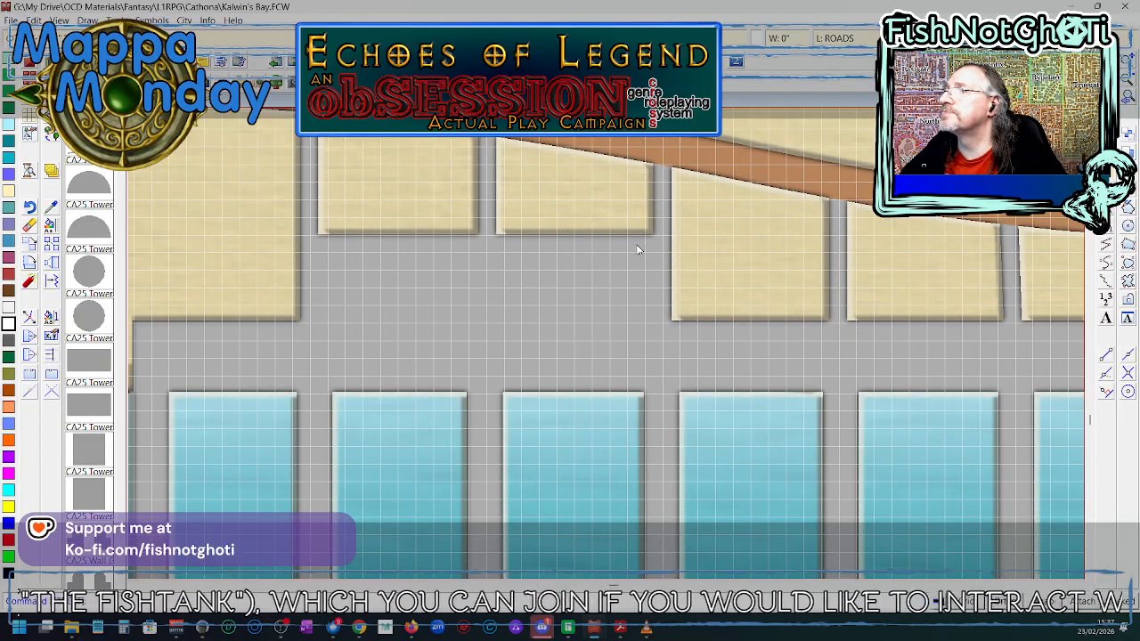
pyautogui.rightClick(687, 350)
pyautogui.click(687, 351)
pyautogui.press('Escape')
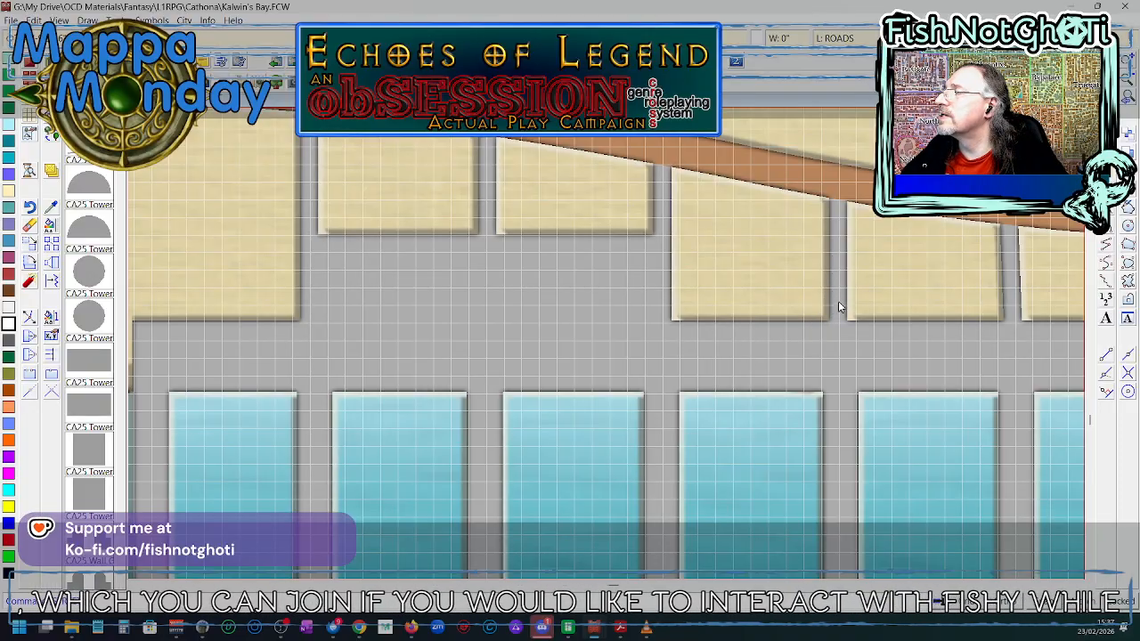
# - Move the narrow grey building from north of the main road in the old town to the first small plot above the wharf
pyautogui.scroll(-2, 805, 280)
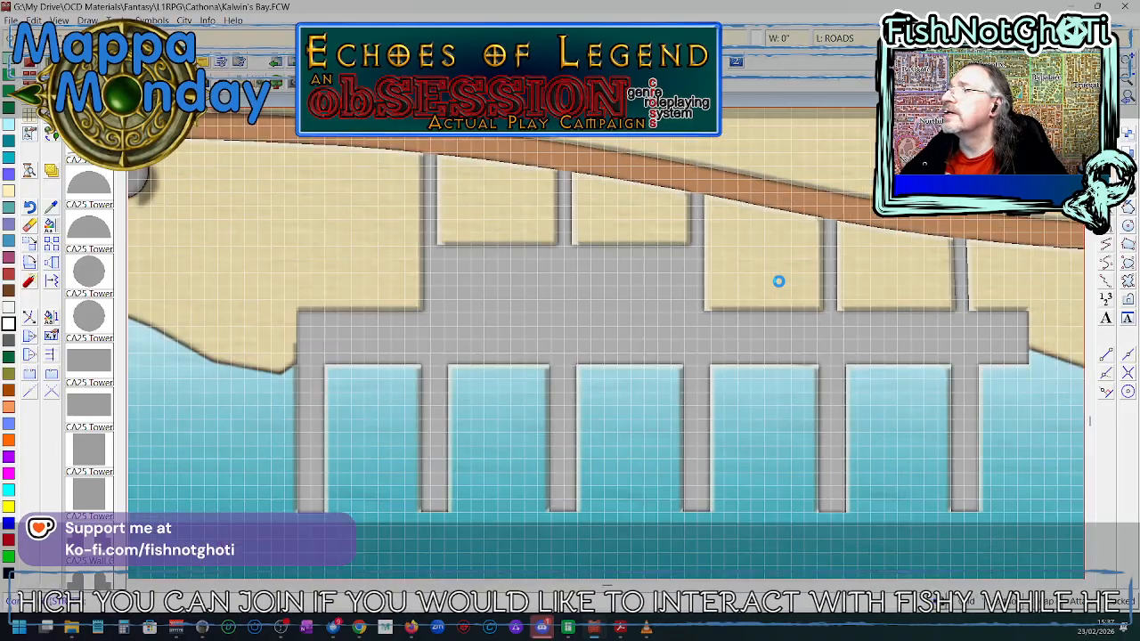
pyautogui.scroll(-2, 778, 282)
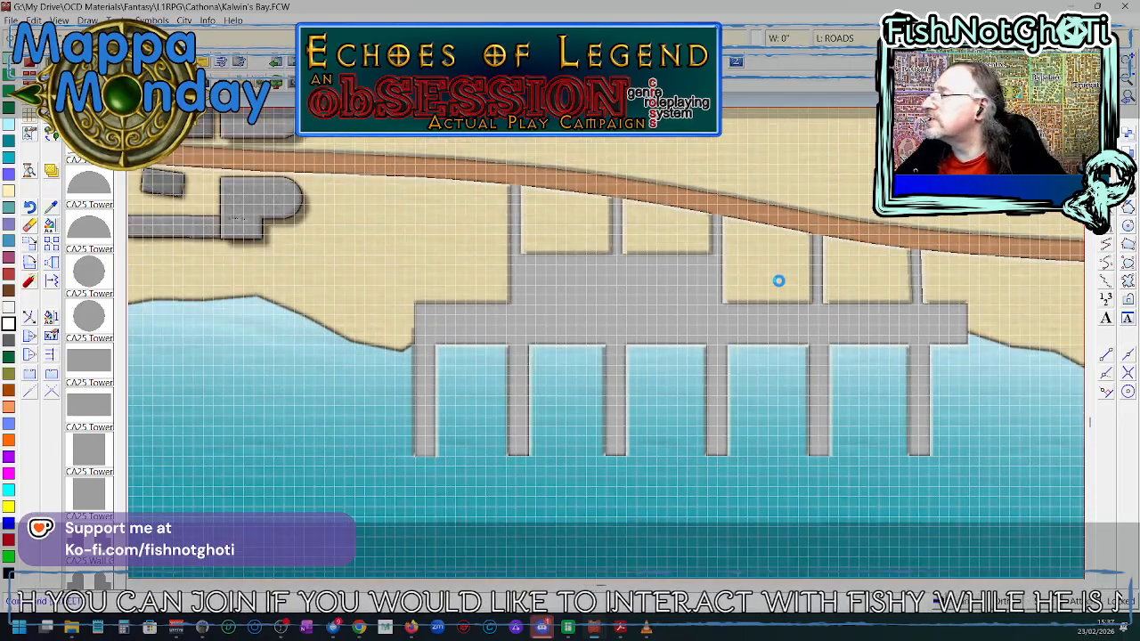
pyautogui.scroll(-1, 778, 281)
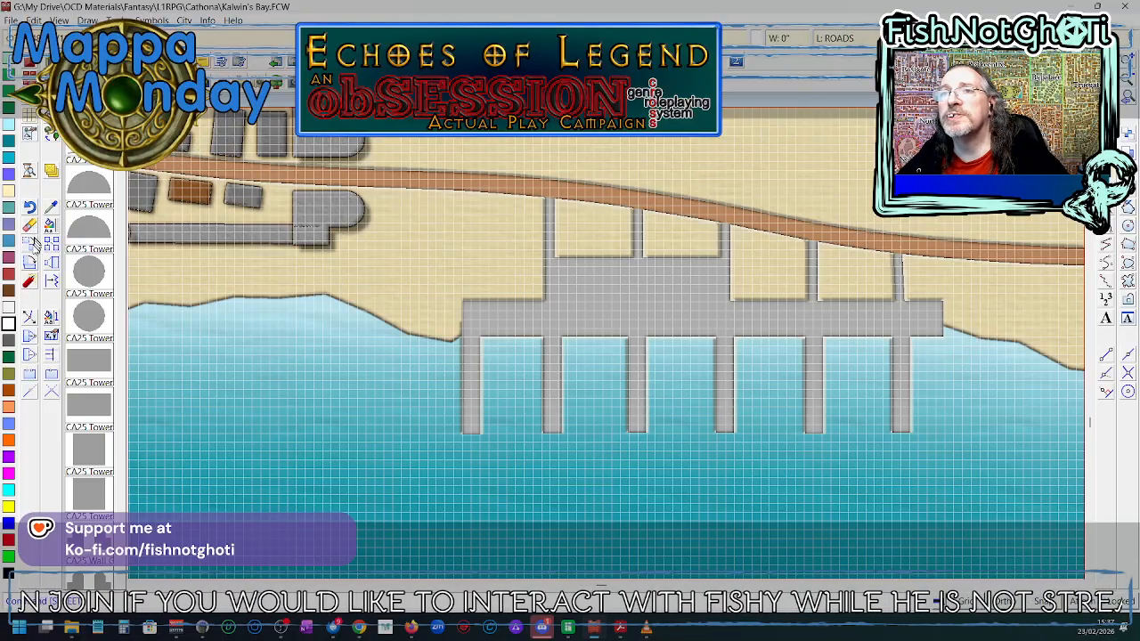
pyautogui.click(285, 155)
pyautogui.rightClick(284, 155)
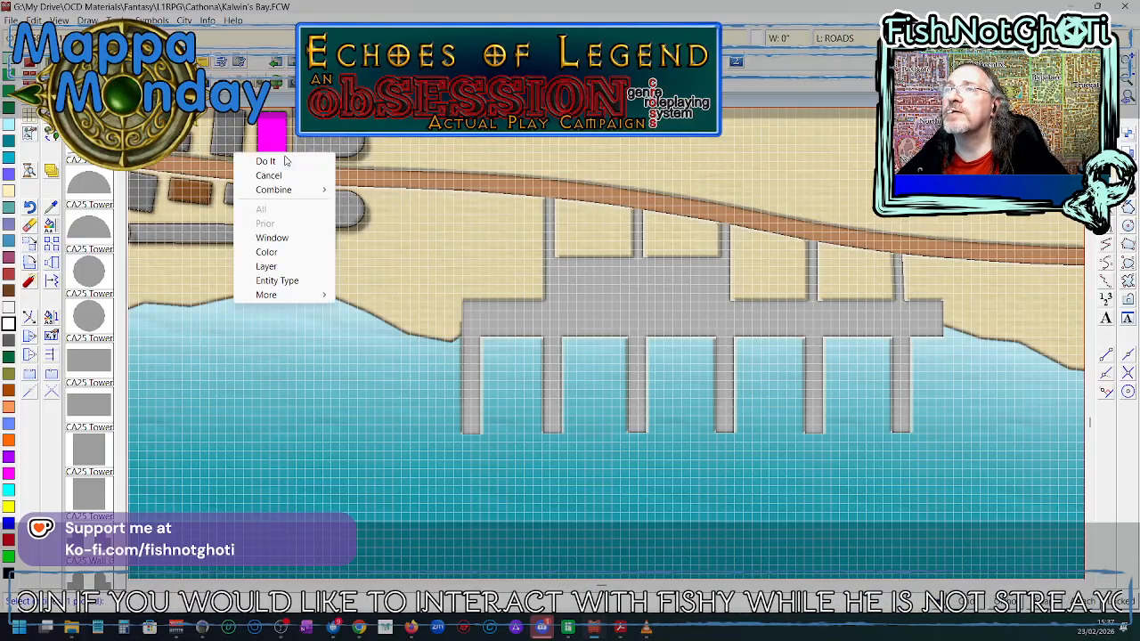
pyautogui.click(284, 161)
pyautogui.click(277, 144)
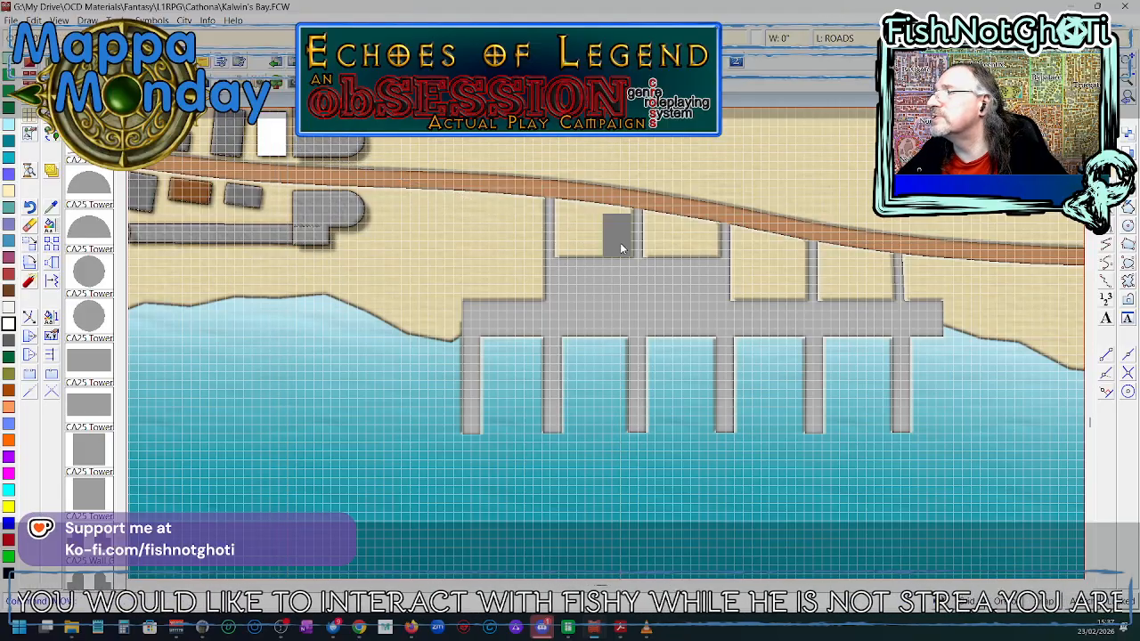
pyautogui.click(623, 251)
pyautogui.scroll(1, 628, 254)
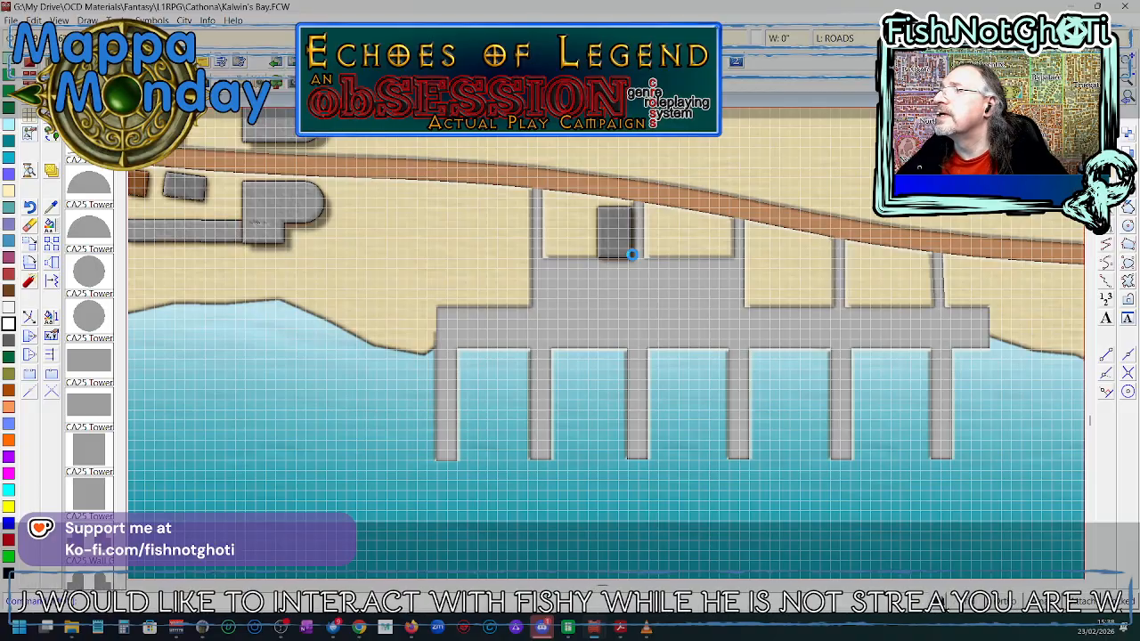
pyautogui.scroll(3, 631, 255)
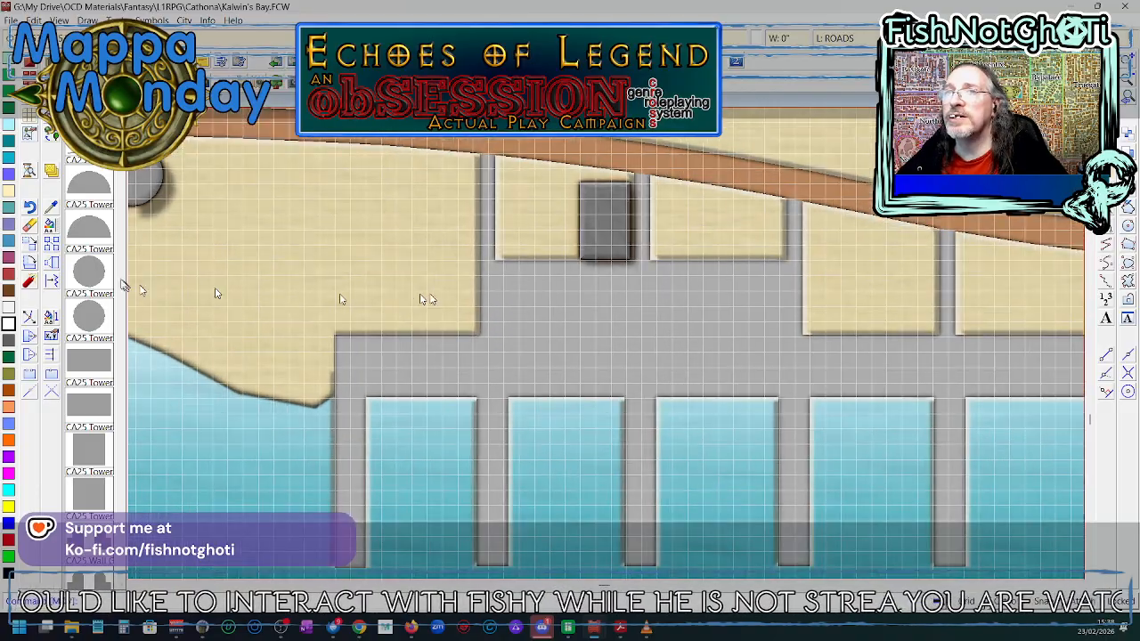
# - Reposition the grey building by its lower-left corner into the southwest corner of the first small plot and redraw the map
pyautogui.click(581, 248)
pyautogui.rightClick(583, 246)
pyautogui.click(584, 249)
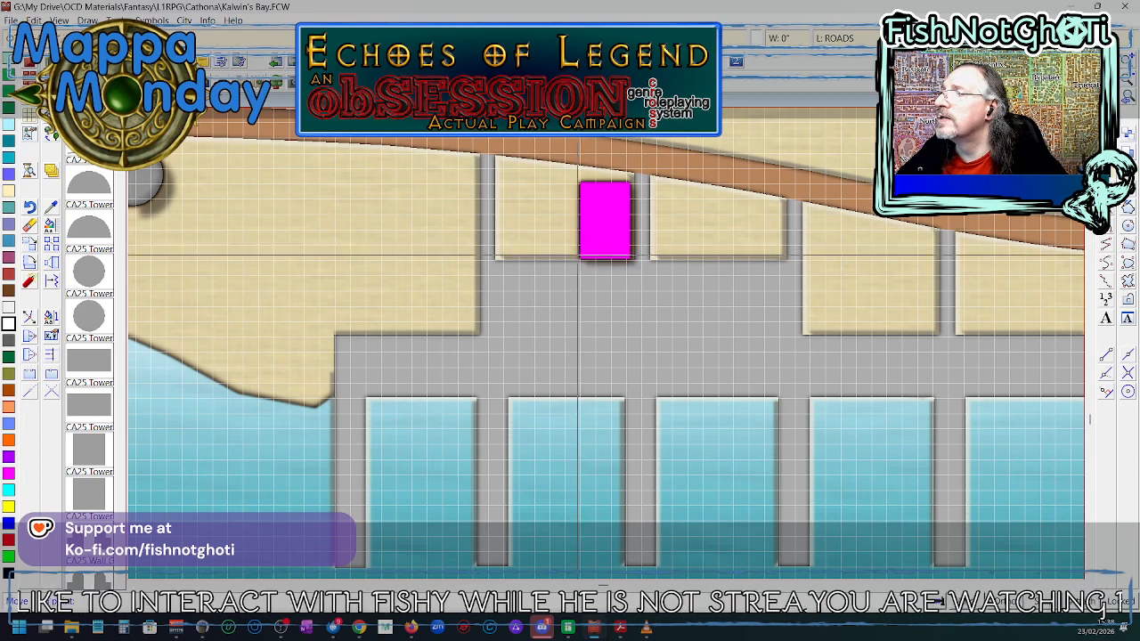
pyautogui.click(580, 259)
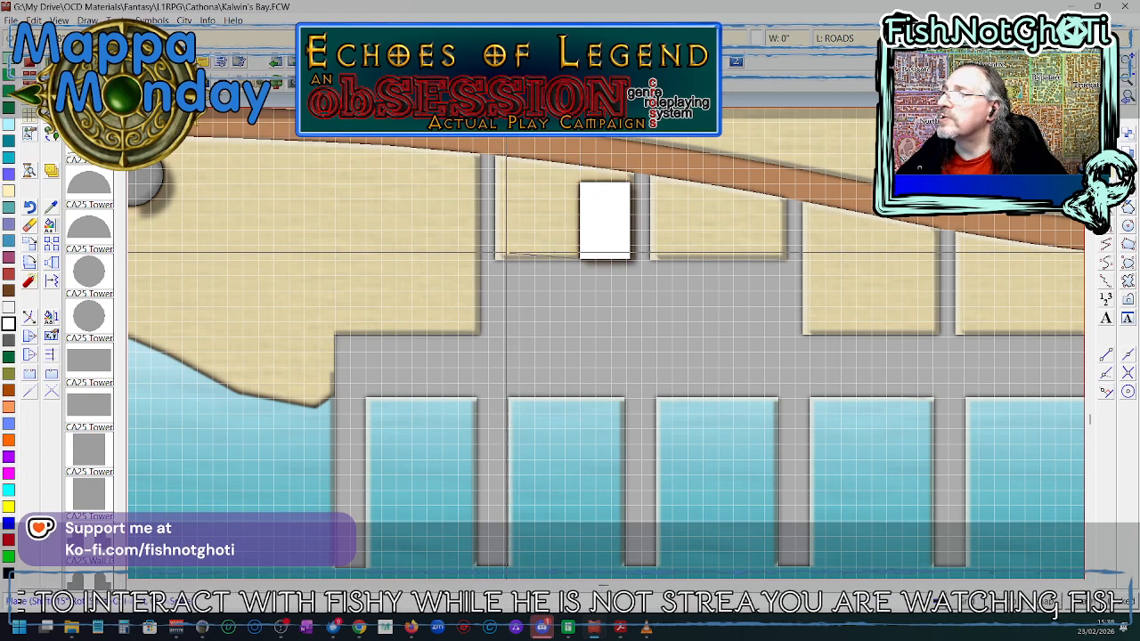
pyautogui.click(501, 255)
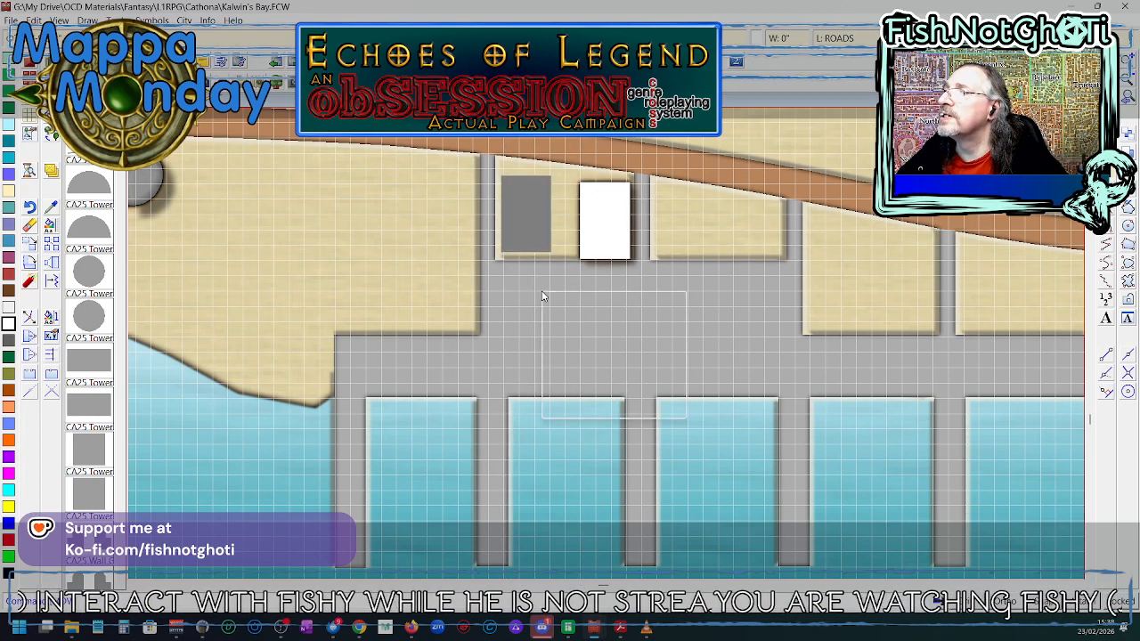
pyautogui.click(1105, 79)
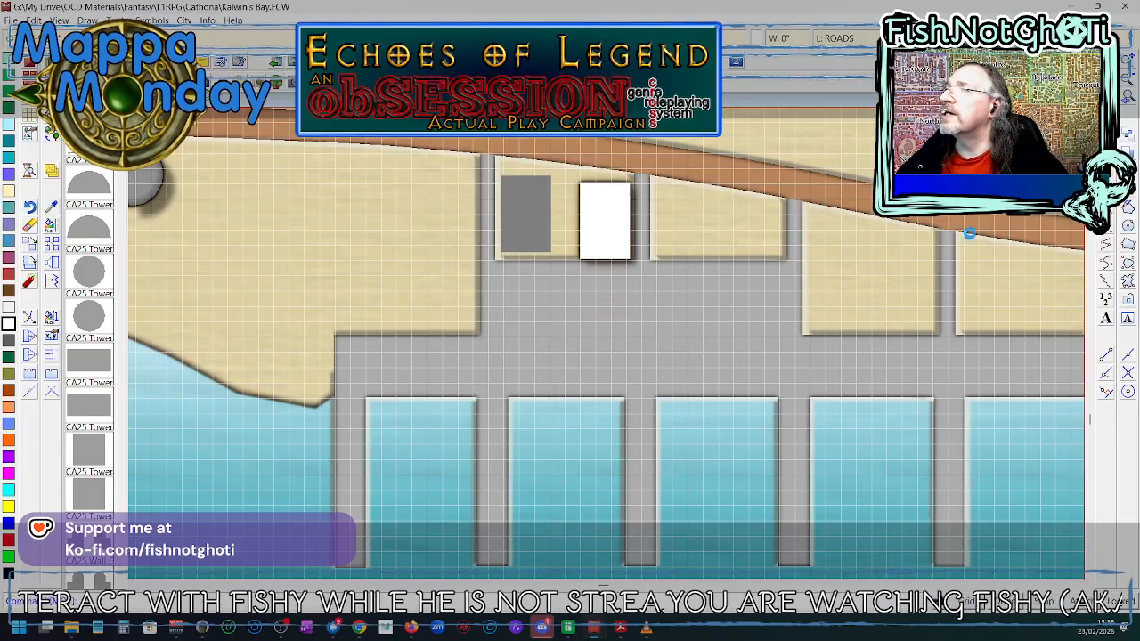
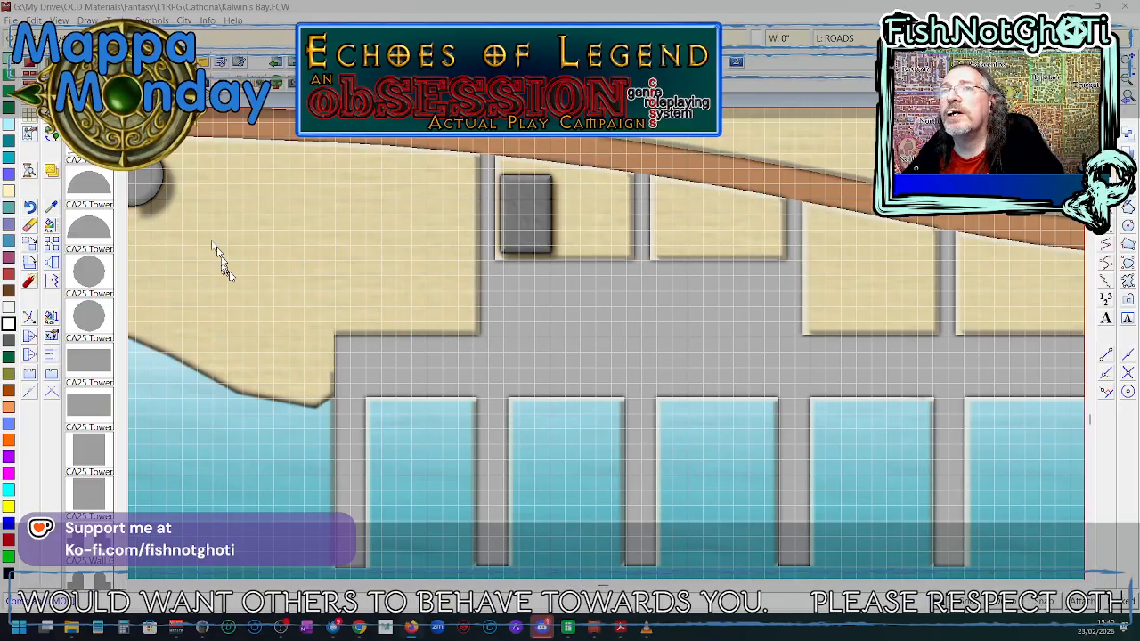
# - Insert a large rectangular building with the Default house settings west of the first street, just north of the wharf edge
pyautogui.click(134, 83)
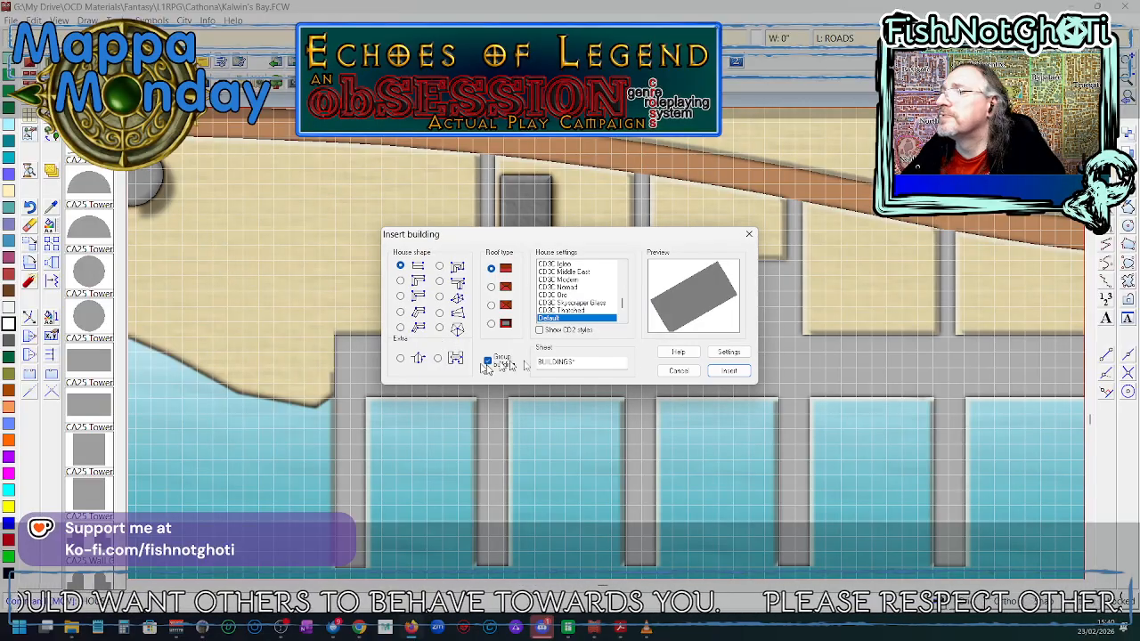
pyautogui.click(726, 371)
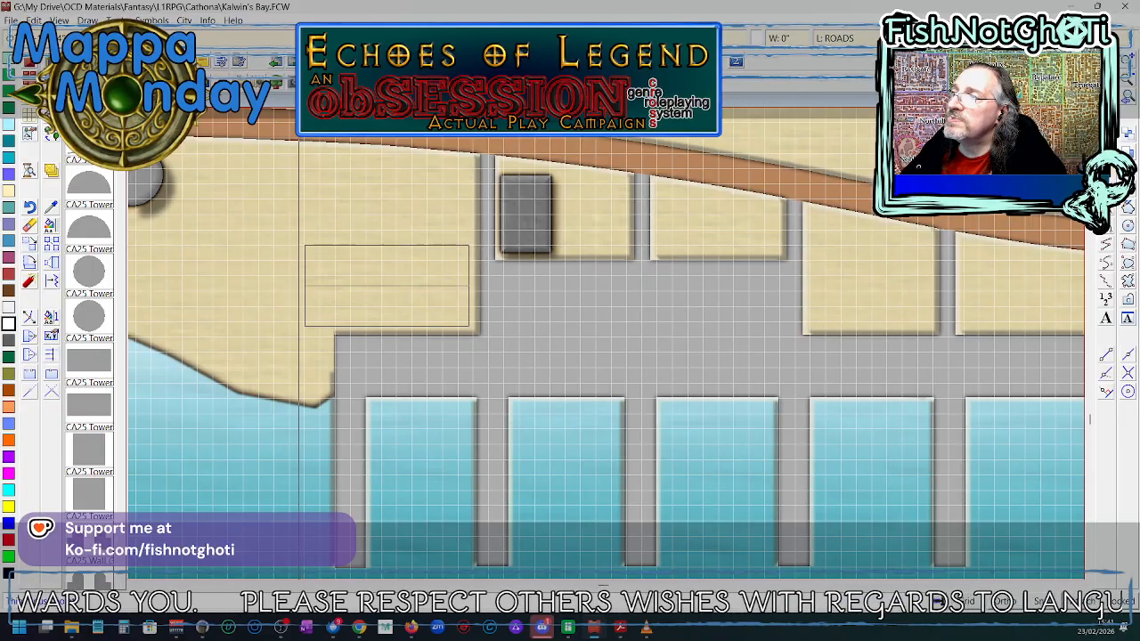
pyautogui.click(303, 245)
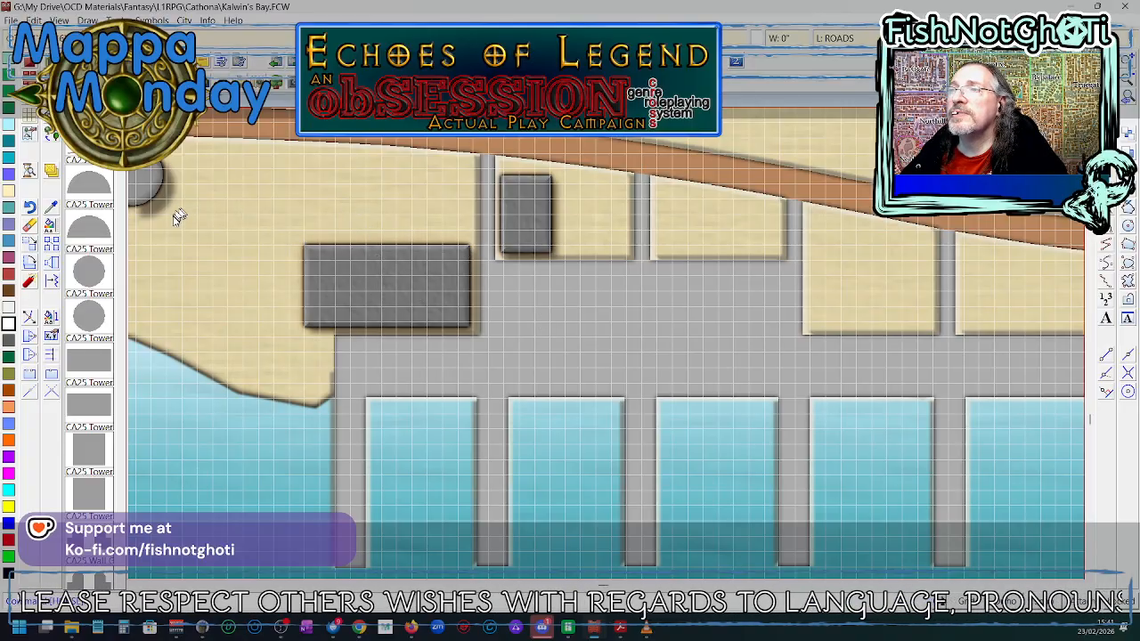
# - Insert a smaller rectangular Default building directly north of the large one, flush with its east side
pyautogui.rightClick(187, 235)
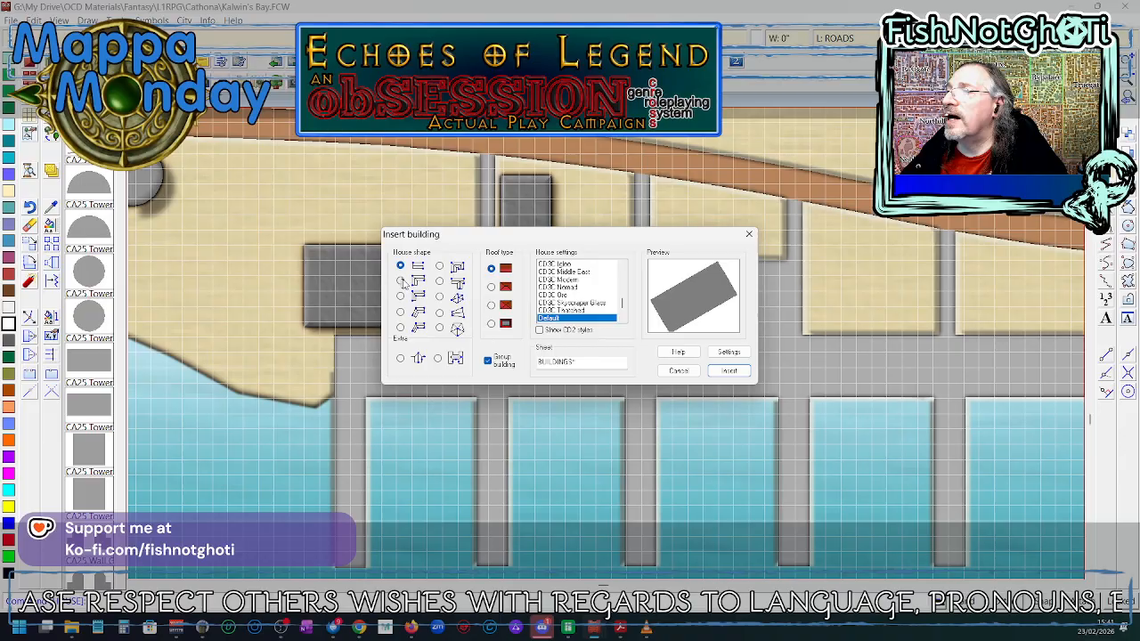
pyautogui.click(729, 371)
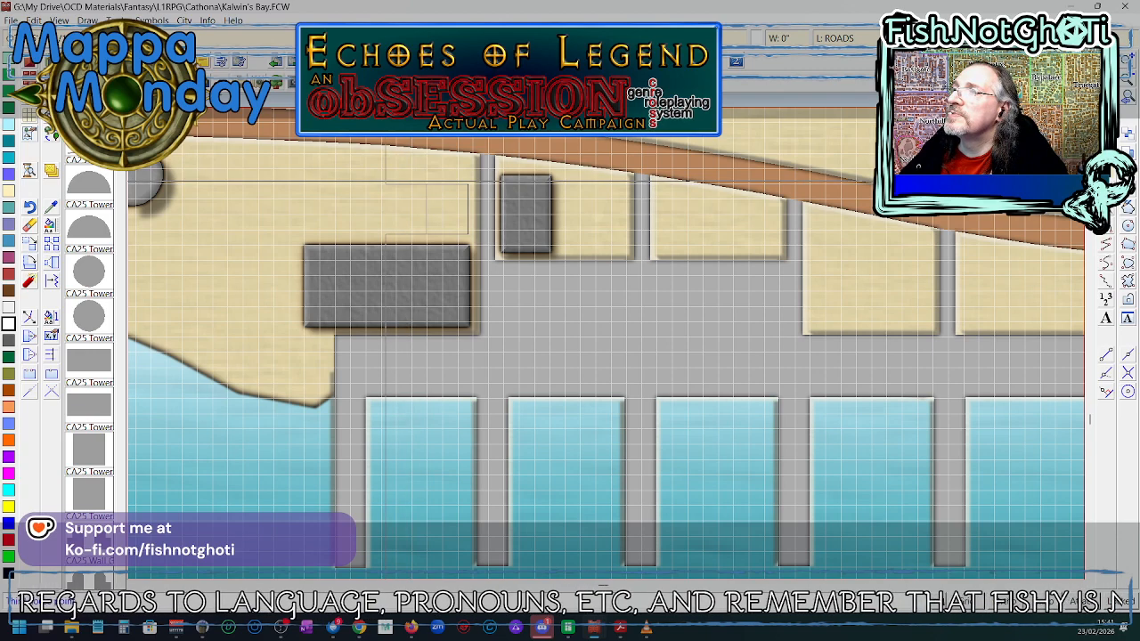
pyautogui.click(383, 235)
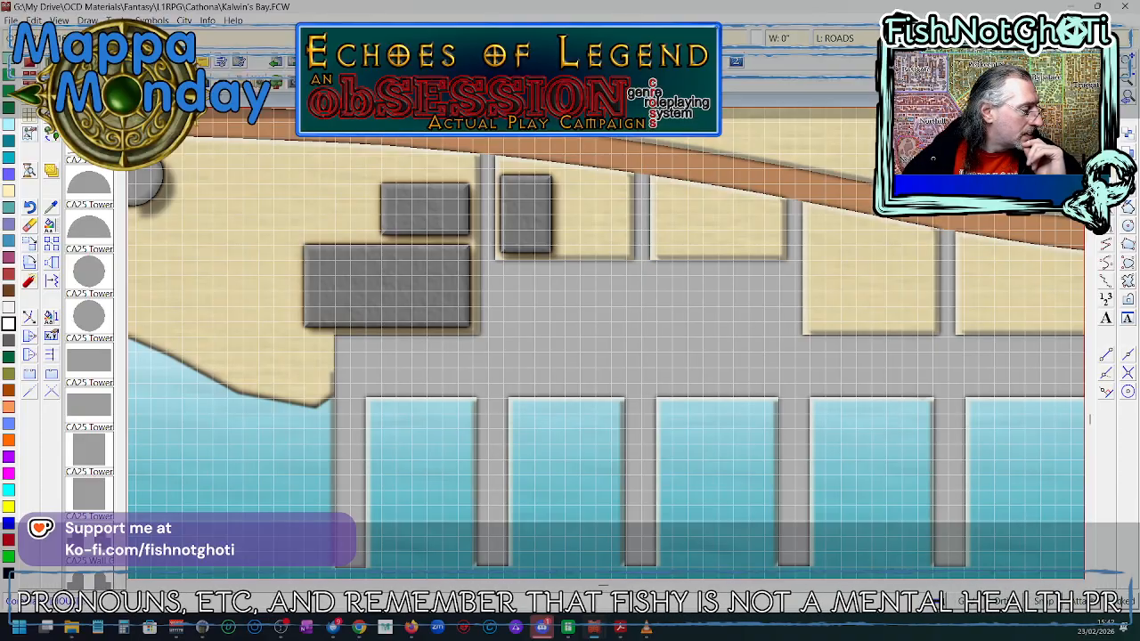
pyautogui.hotkey('alt', 'Tab')
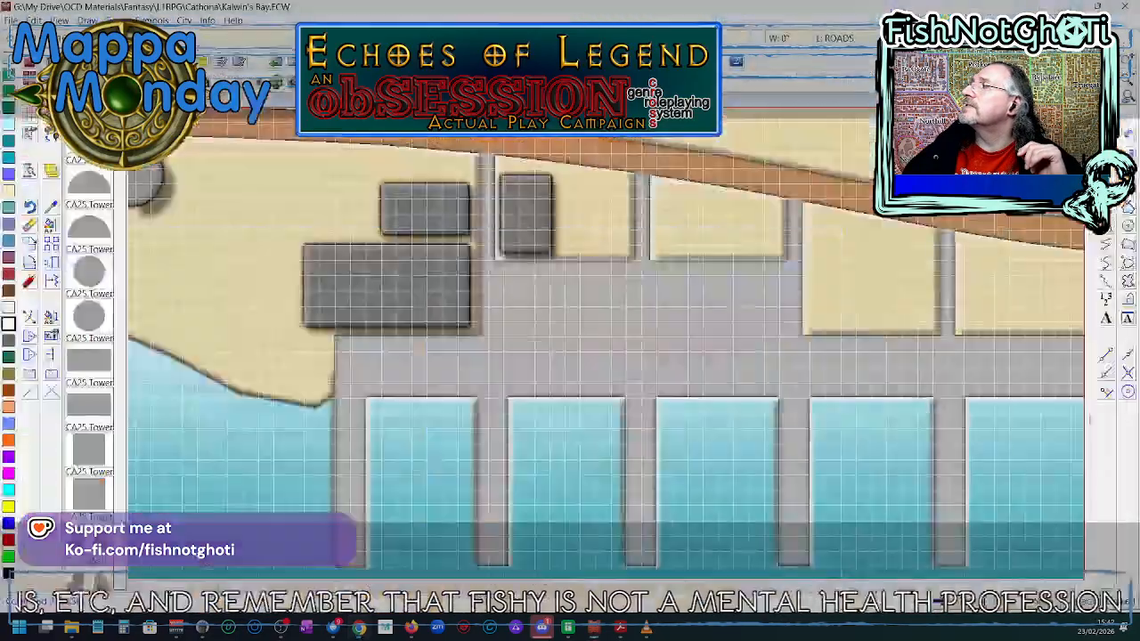
pyautogui.hotkey('alt', 'Tab')
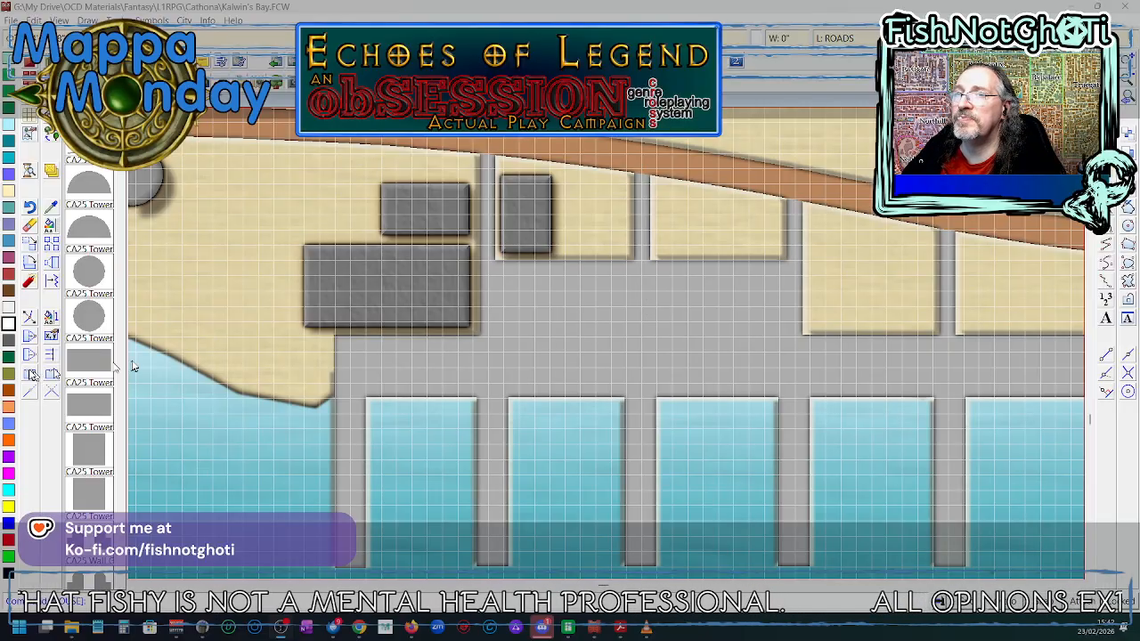
pyautogui.scroll(-1, 68, 381)
pyautogui.scroll(-2, 67, 381)
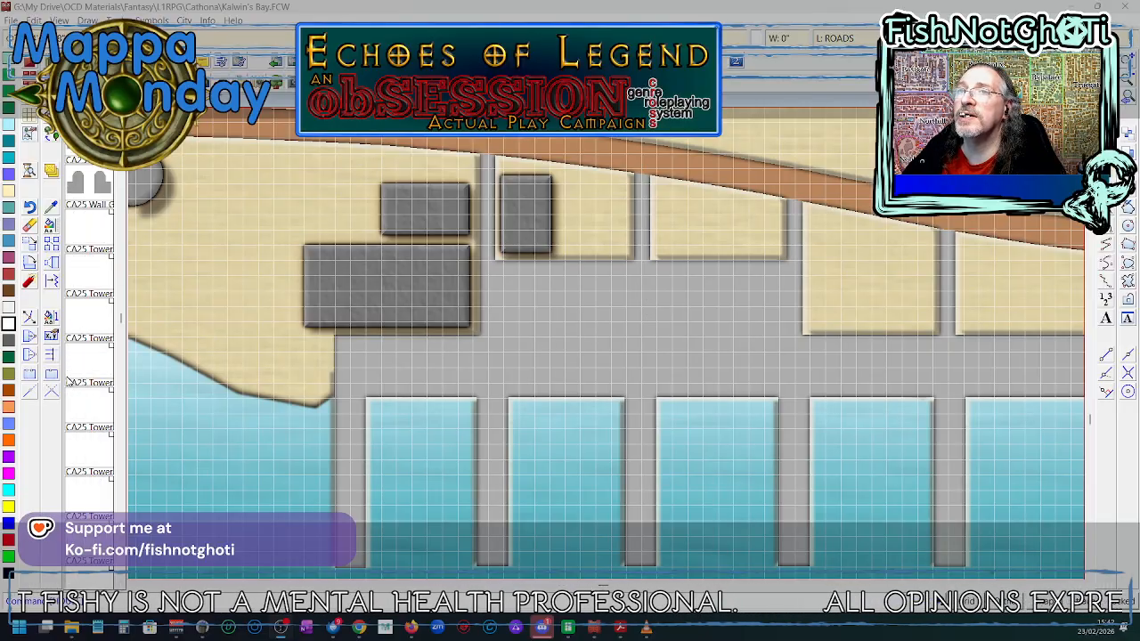
pyautogui.scroll(3, 68, 382)
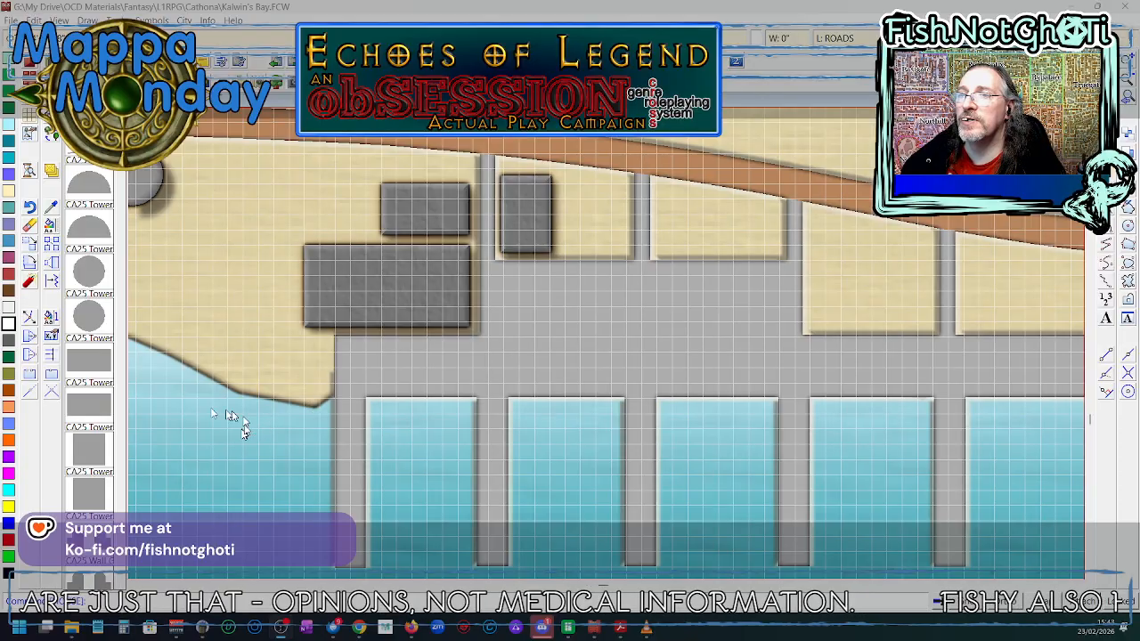
pyautogui.scroll(-2, 93, 428)
pyautogui.scroll(1, 92, 428)
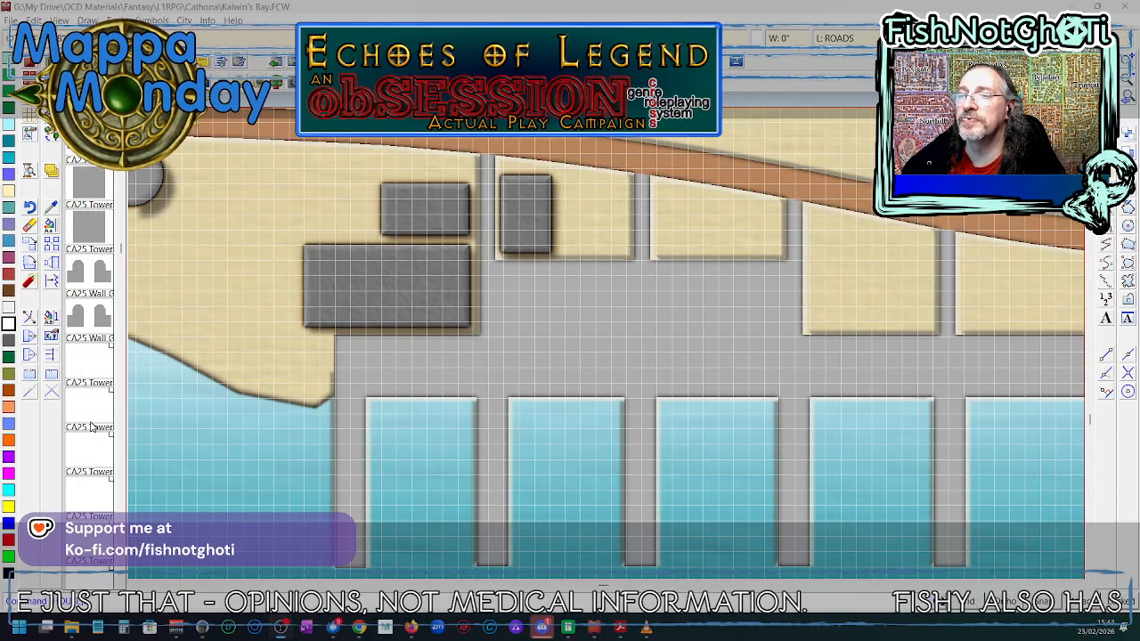
pyautogui.scroll(1, 93, 427)
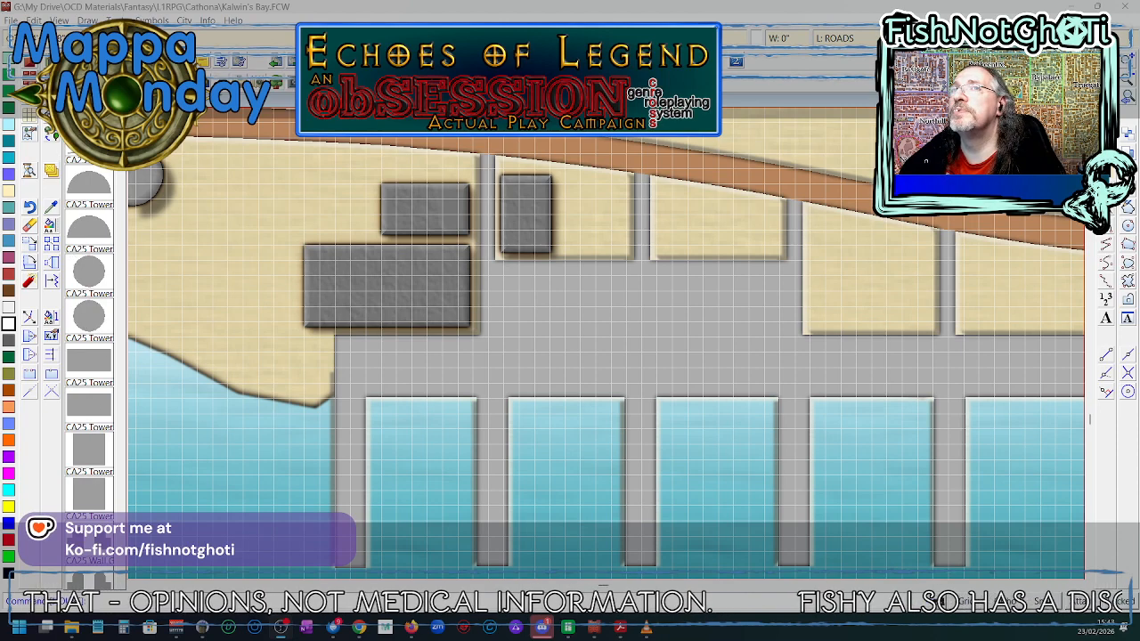
# - Insert a rectangular building with the Default house settings in the first small plot, just east of the narrow grey building
pyautogui.click(33, 64)
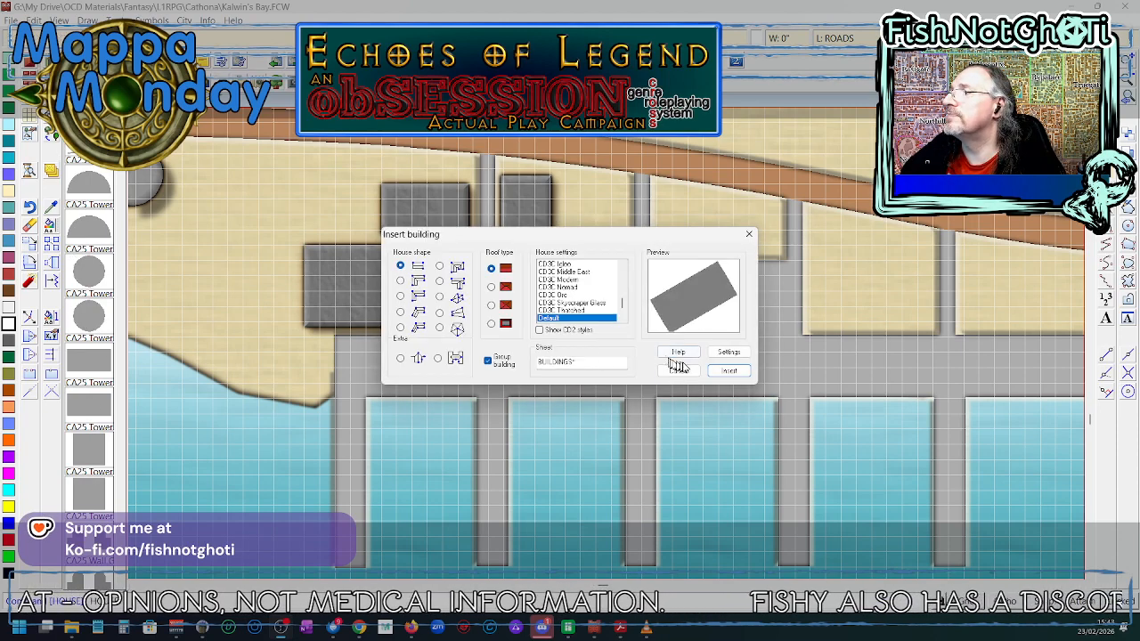
pyautogui.click(729, 372)
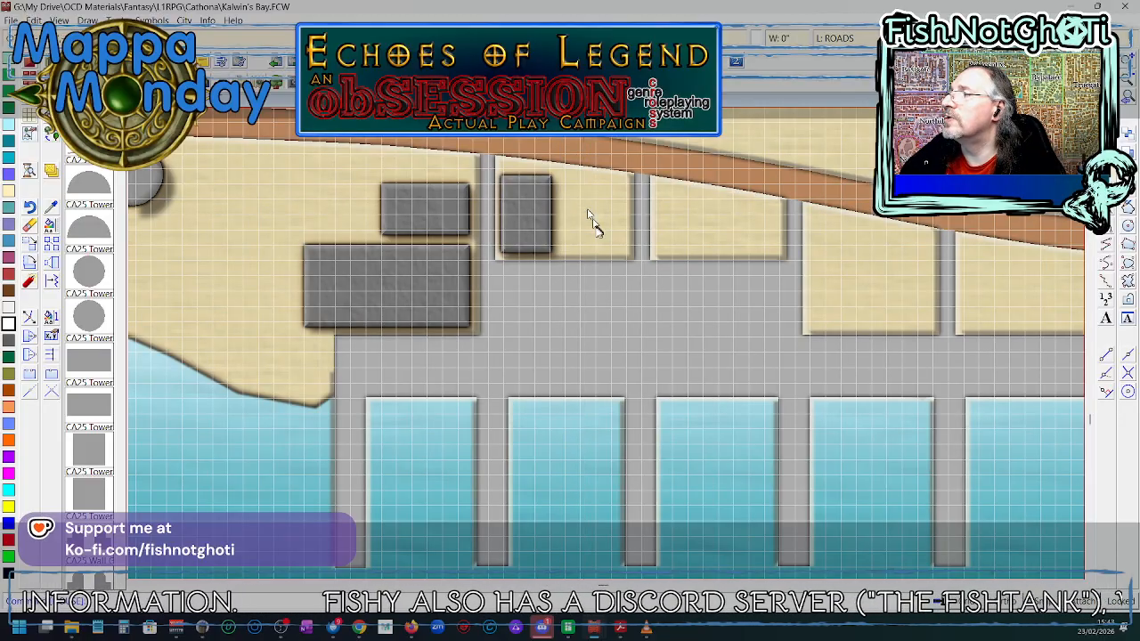
pyautogui.rightClick(586, 239)
pyautogui.click(725, 374)
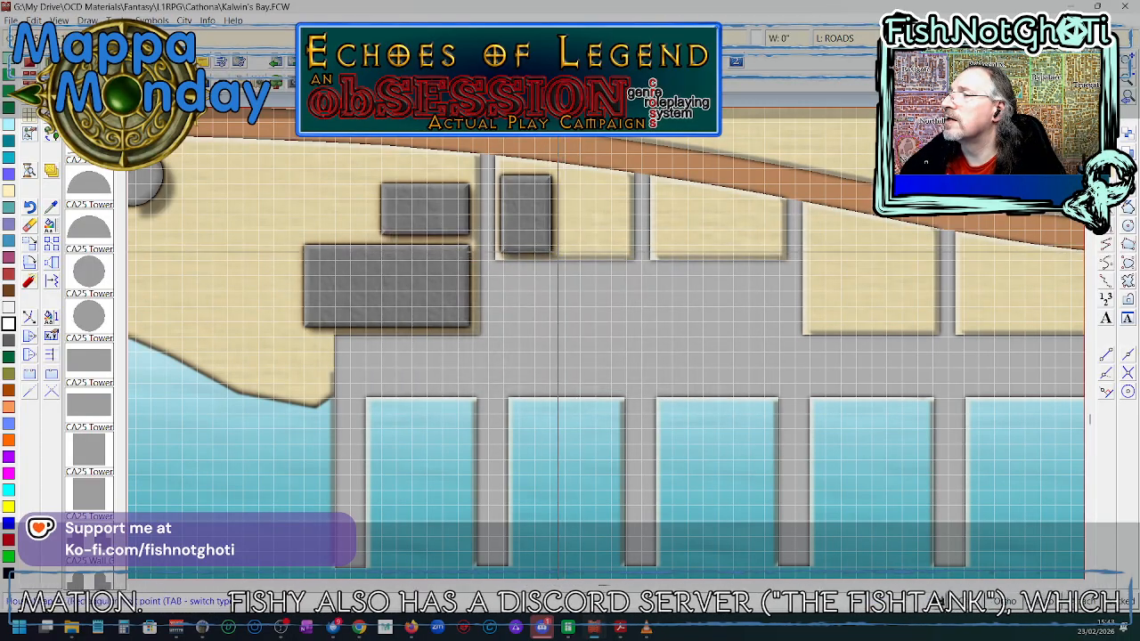
pyautogui.click(558, 252)
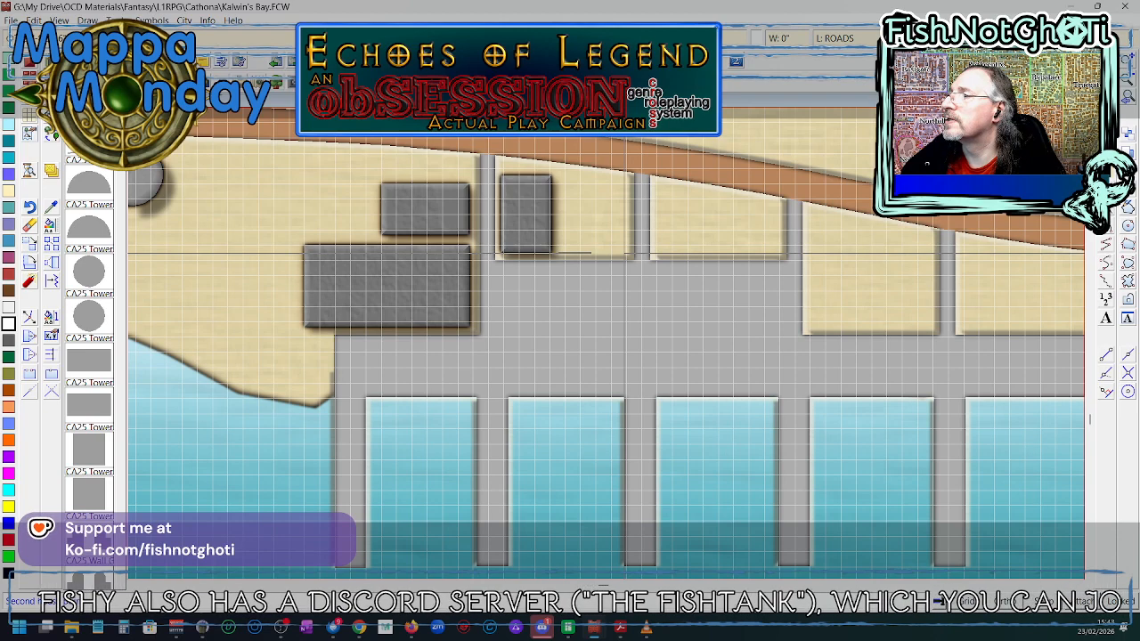
pyautogui.click(626, 253)
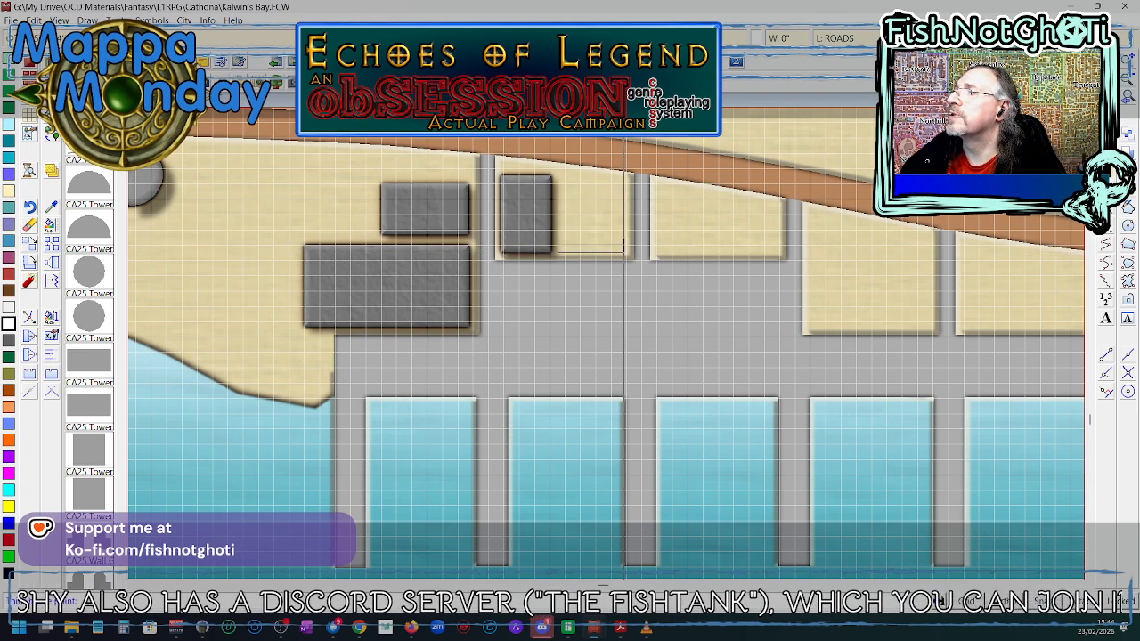
pyautogui.click(558, 202)
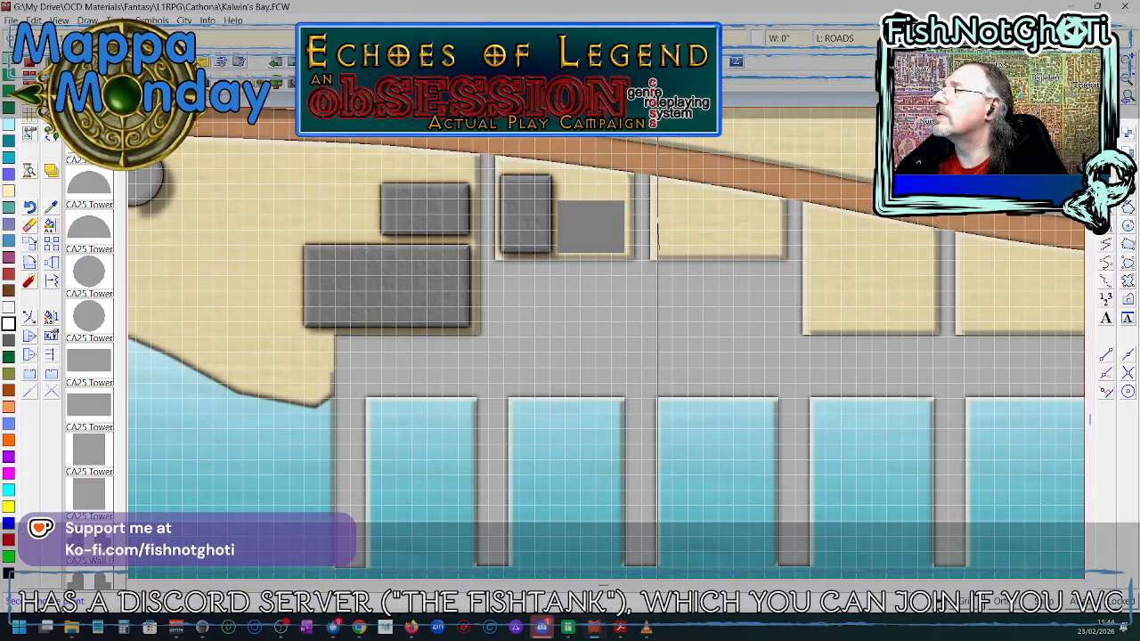
# - Insert two rectangular Default buildings side by side in the second small plot, the wider one on its east side
pyautogui.click(659, 201)
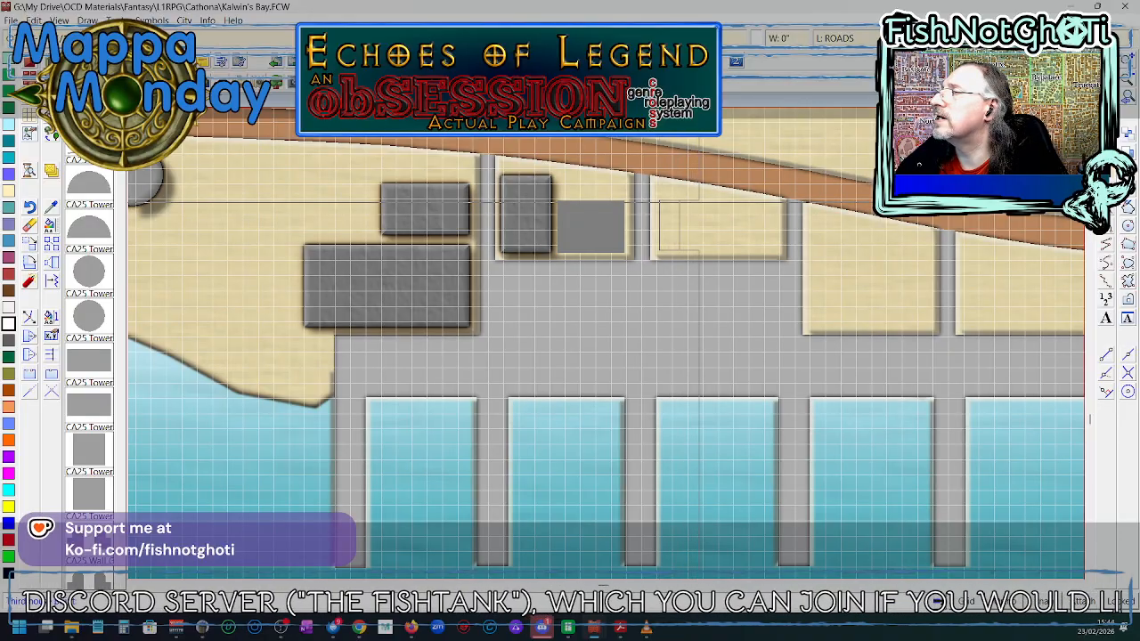
pyautogui.click(720, 253)
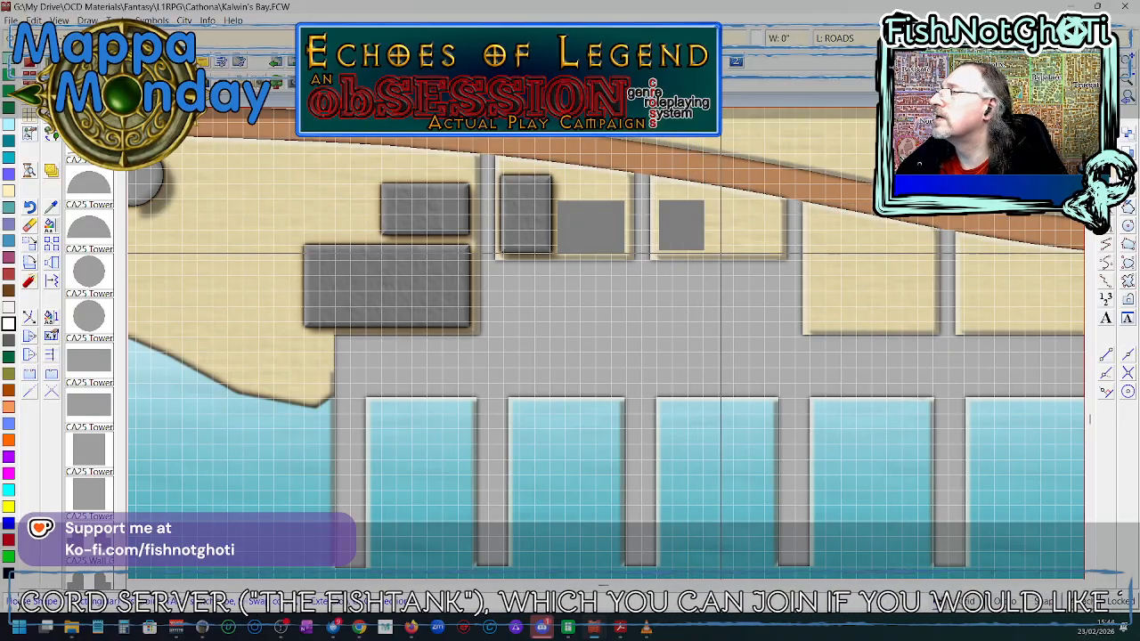
pyautogui.click(715, 250)
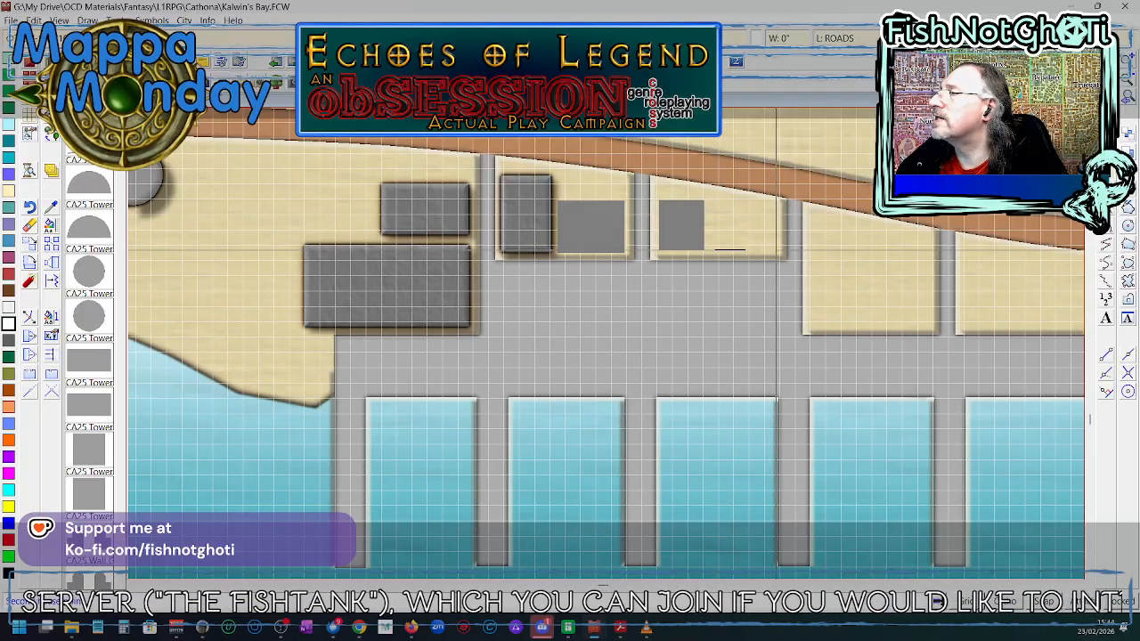
pyautogui.click(777, 251)
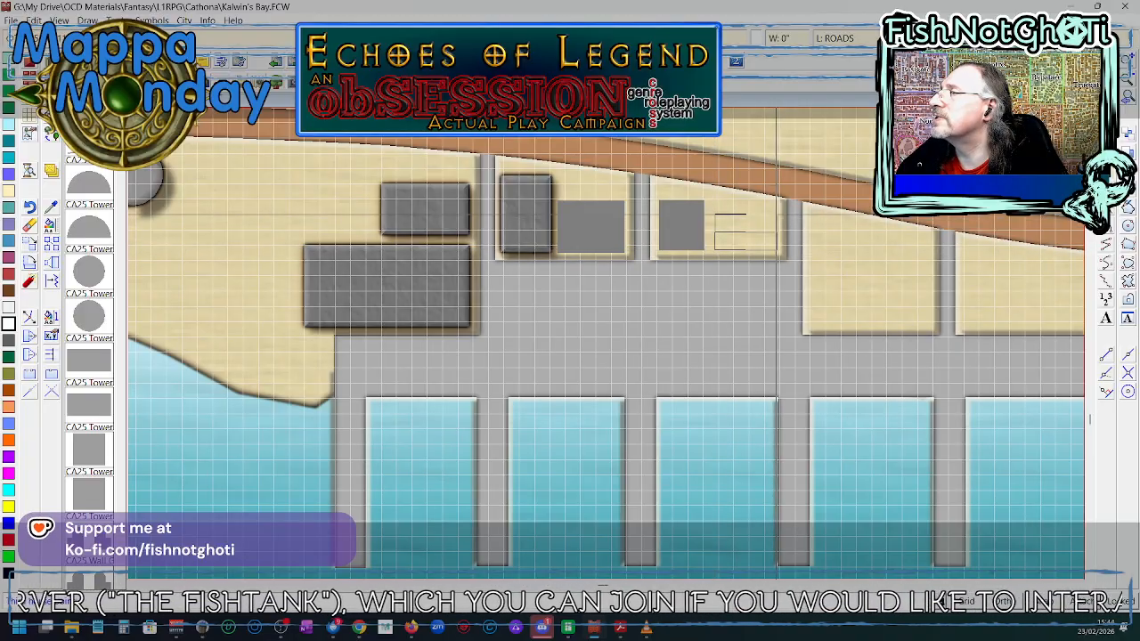
pyautogui.click(772, 206)
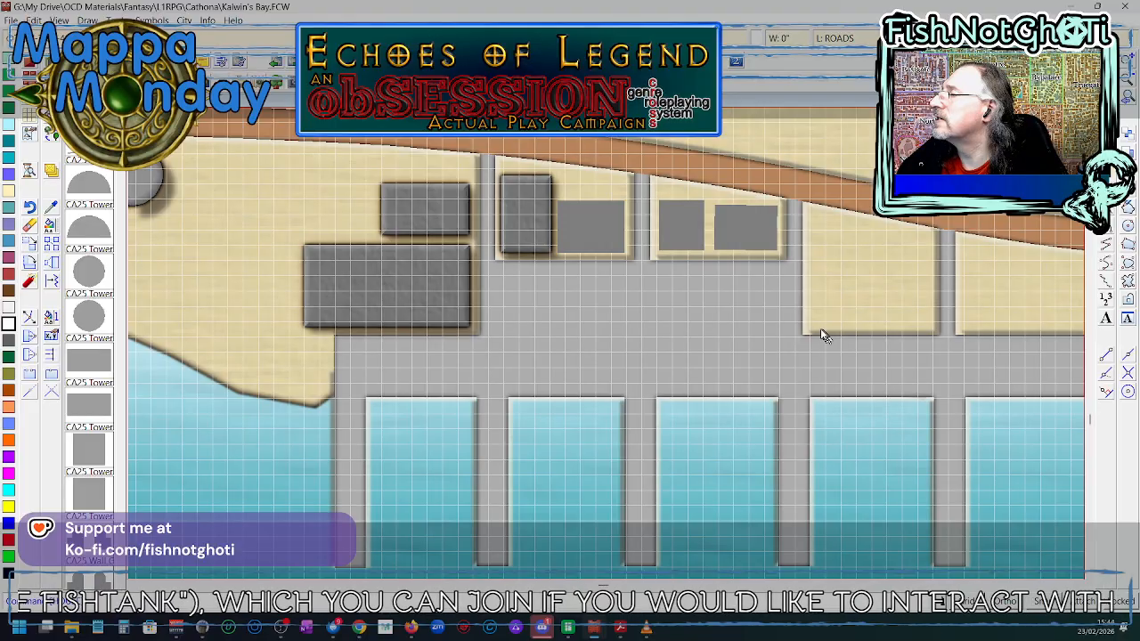
# - Copy the smaller building west of the first street twice into the third plot, one in its southwest corner and one directly above
pyautogui.click(390, 236)
pyautogui.rightClick(392, 239)
pyautogui.click(392, 238)
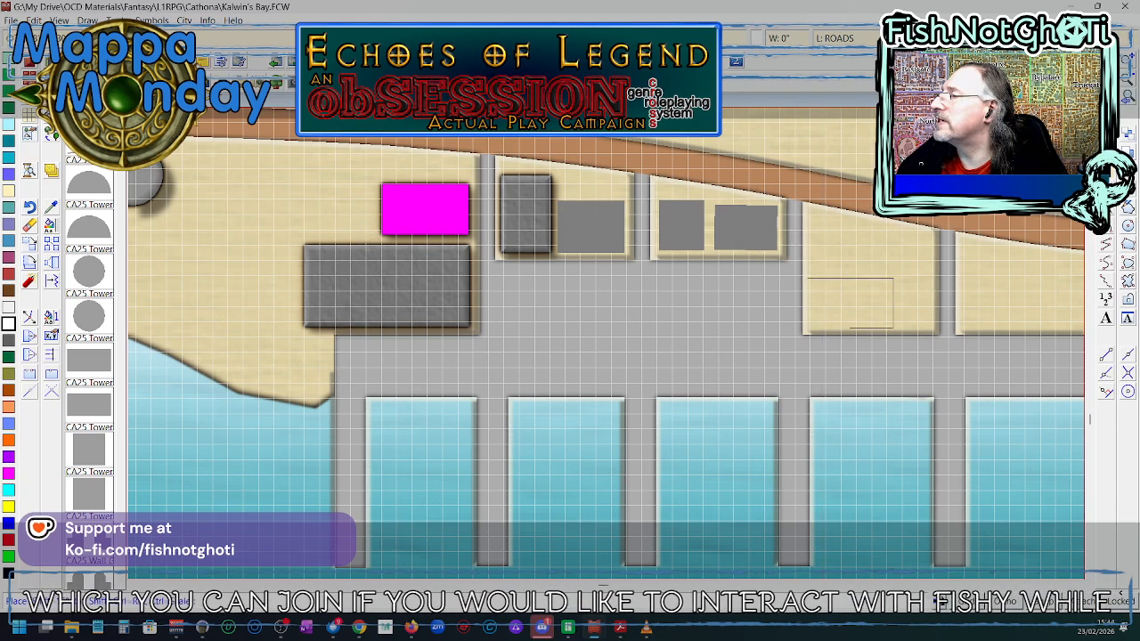
pyautogui.click(808, 328)
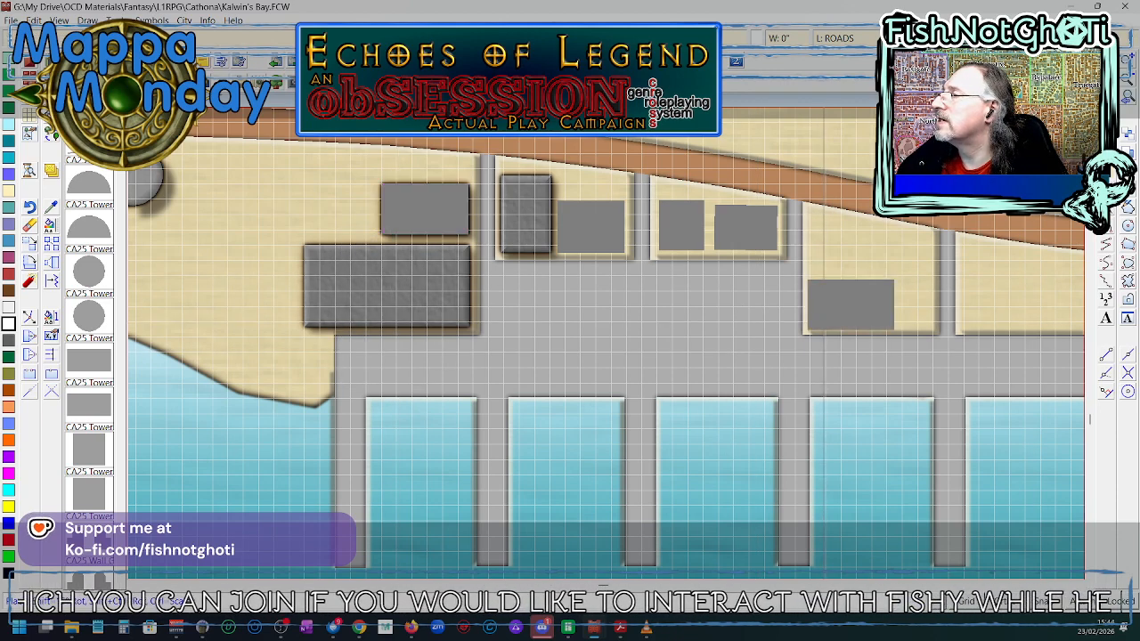
pyautogui.click(808, 329)
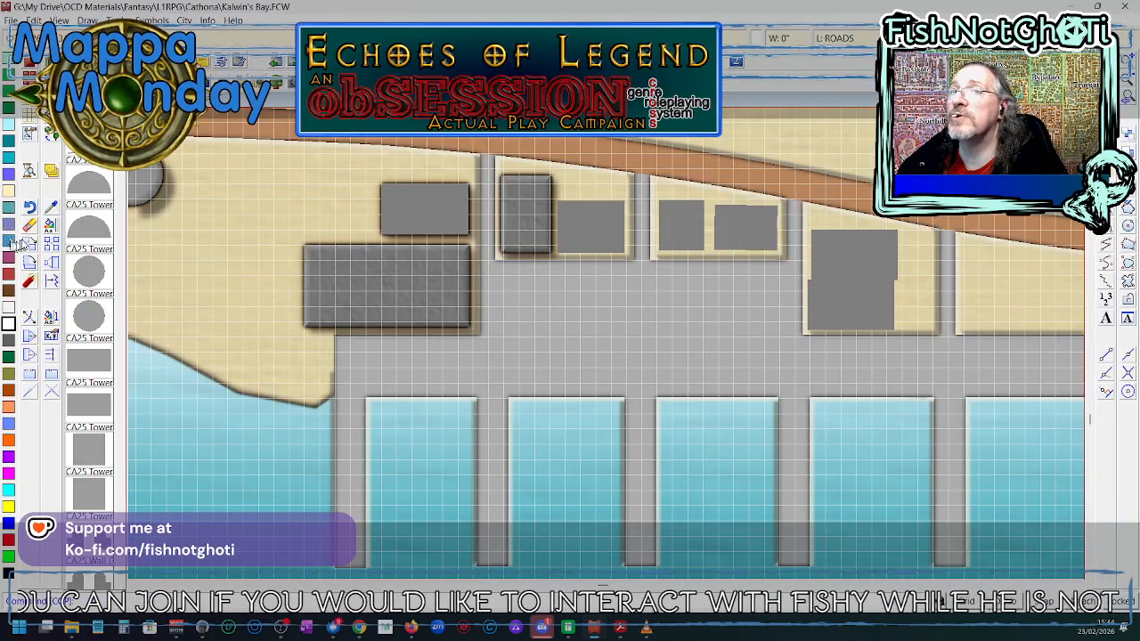
# - Move the upper building copy in the third plot slightly north, clear of the lower one
pyautogui.click(897, 267)
pyautogui.rightClick(897, 268)
pyautogui.click(896, 270)
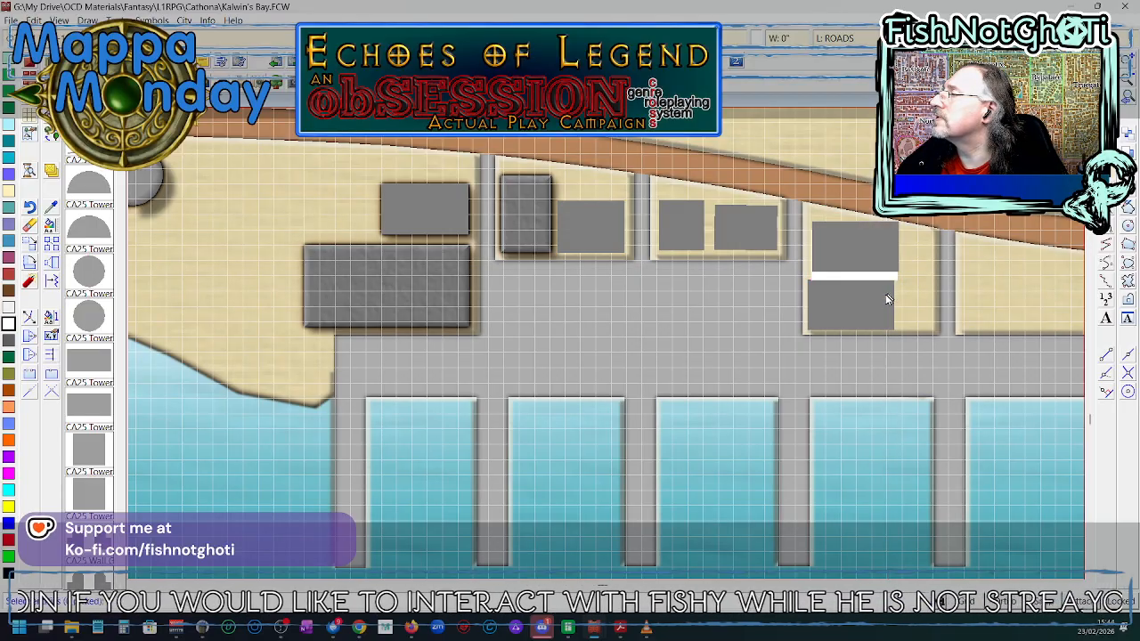
# - Shift the lower building copy in the third plot slightly east so its sides line up with the upper one
pyautogui.click(883, 303)
pyautogui.rightClick(882, 305)
pyautogui.click(880, 307)
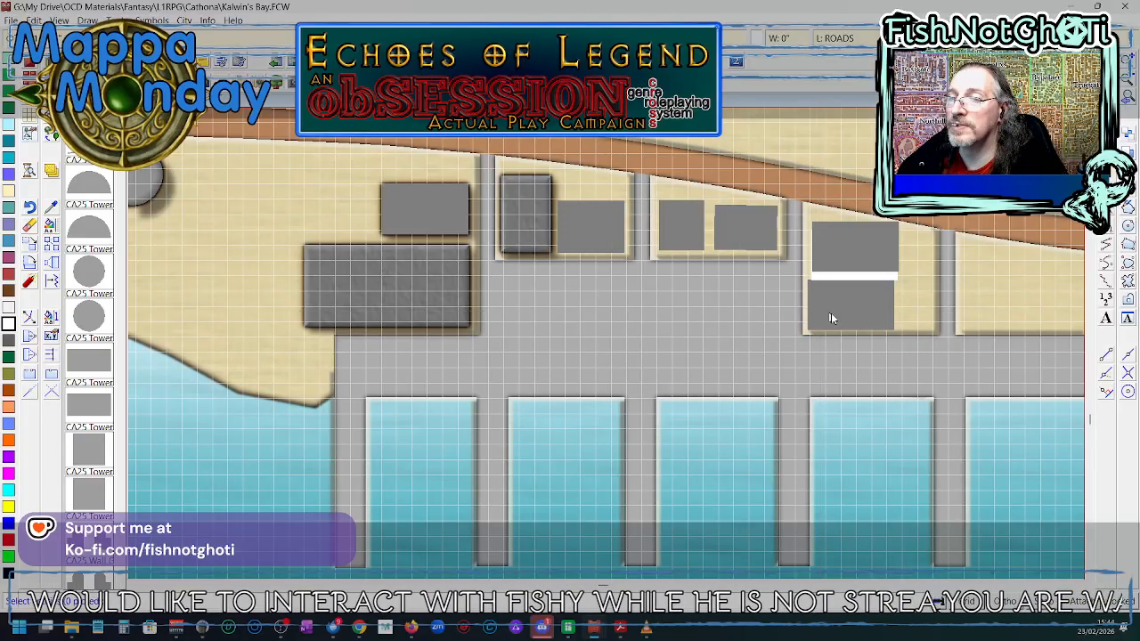
pyautogui.click(890, 320)
pyautogui.rightClick(889, 323)
pyautogui.click(876, 322)
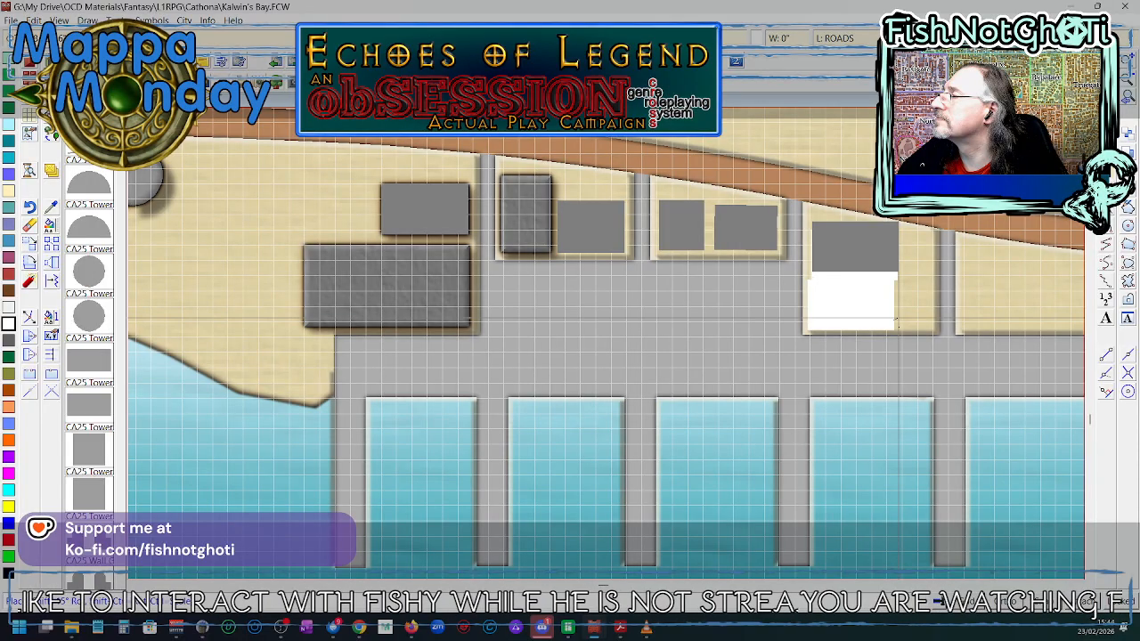
pyautogui.click(900, 322)
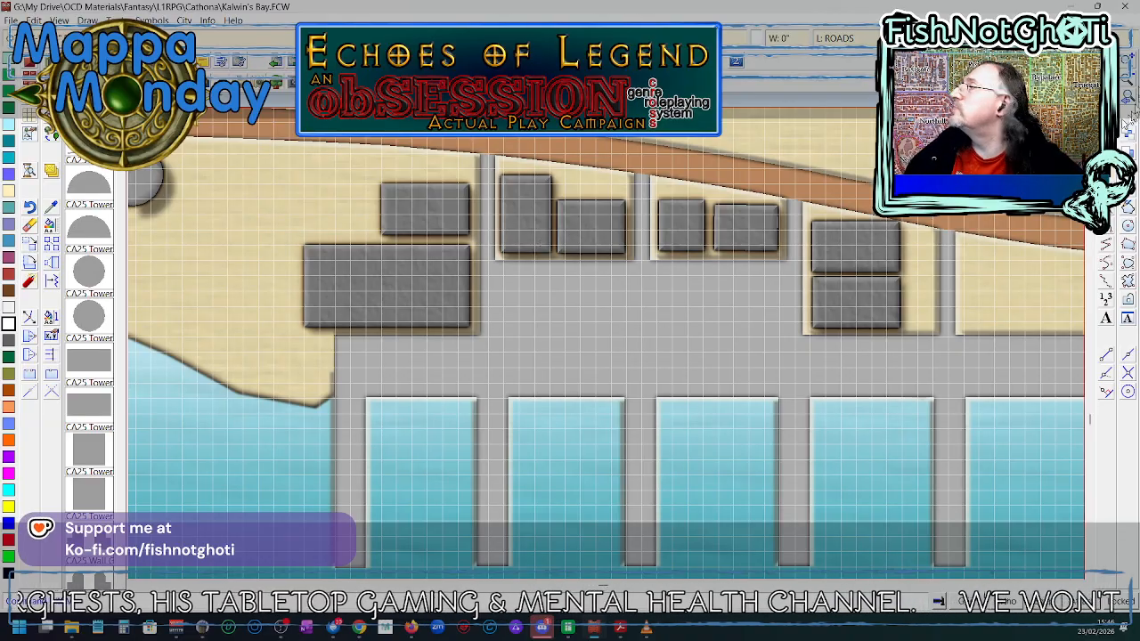
# - Generate a row of random street houses along the south side of the main road, just east of the wharf
pyautogui.click(1130, 78)
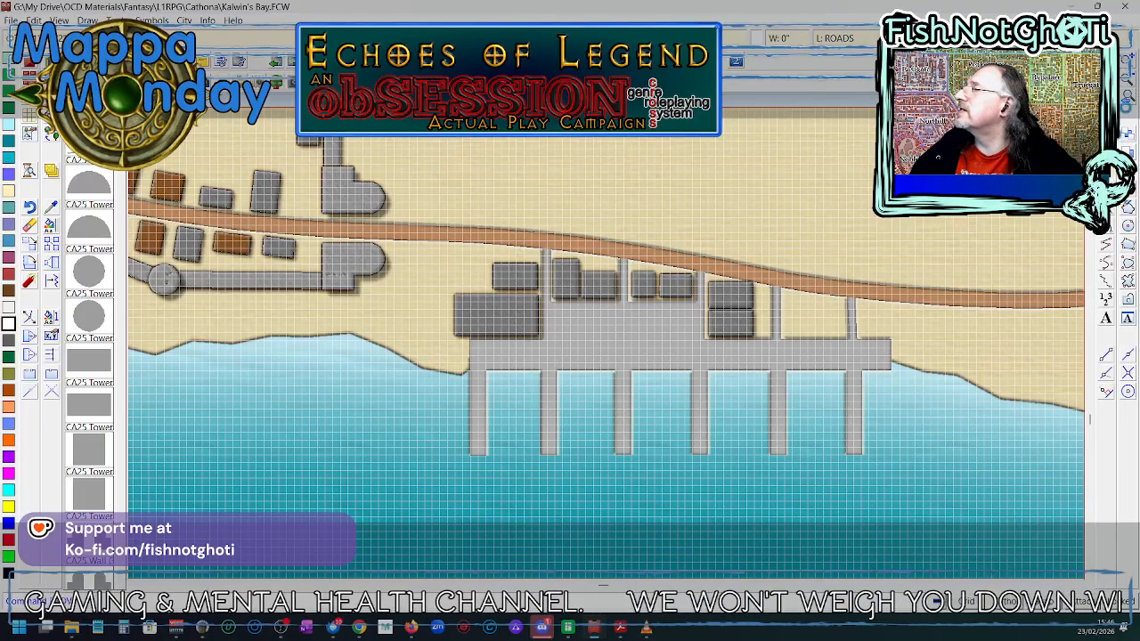
pyautogui.scroll(-2, 963, 515)
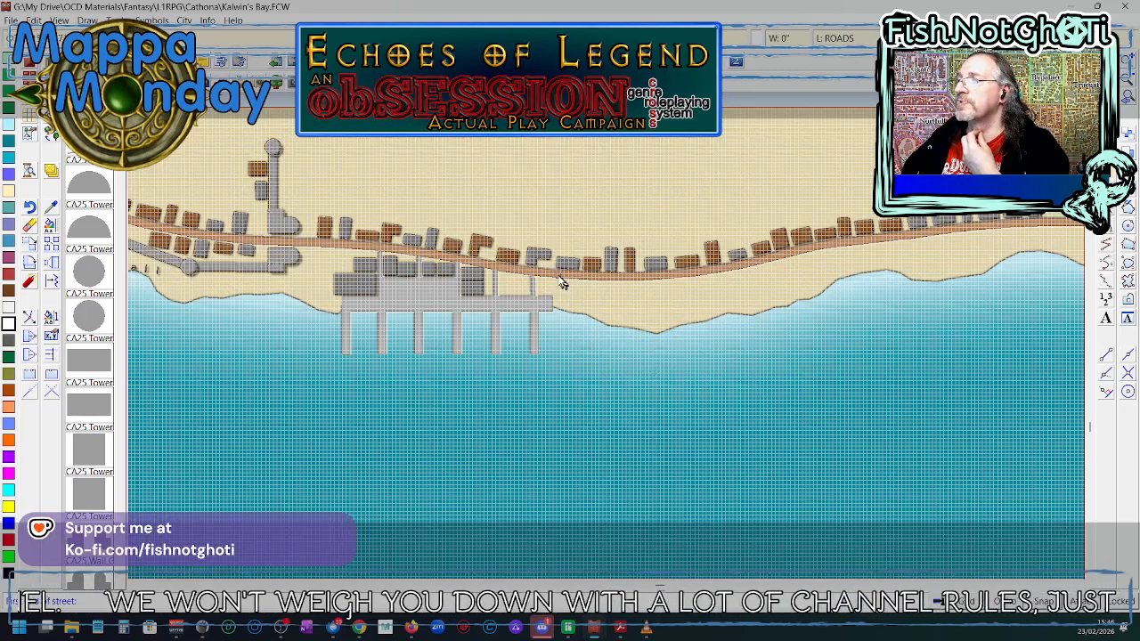
pyautogui.scroll(1, 565, 289)
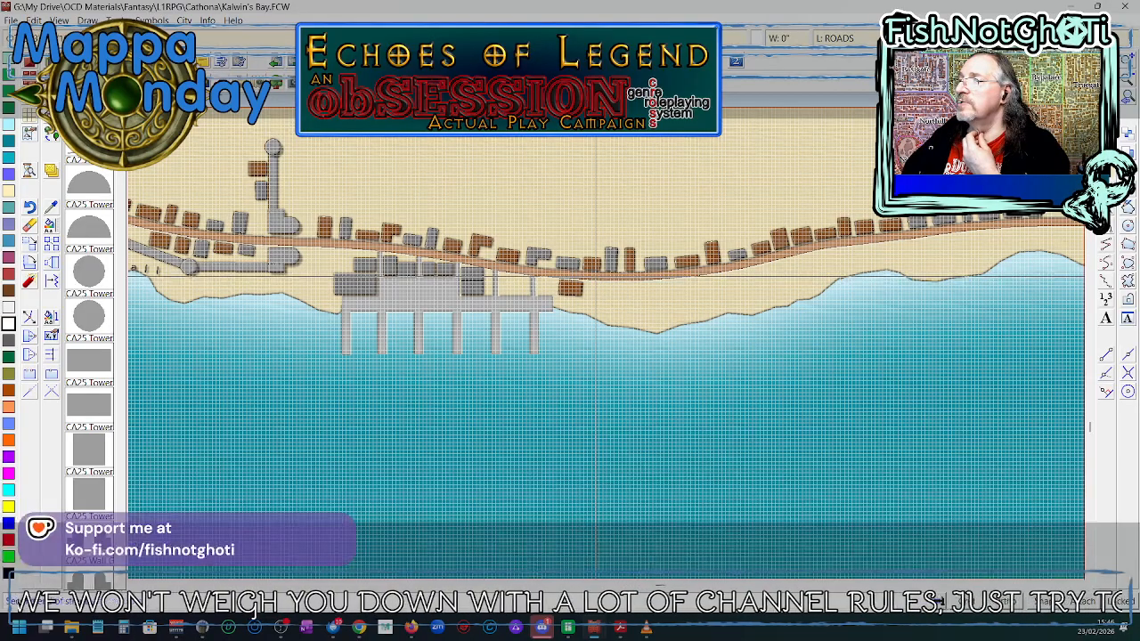
pyautogui.click(597, 280)
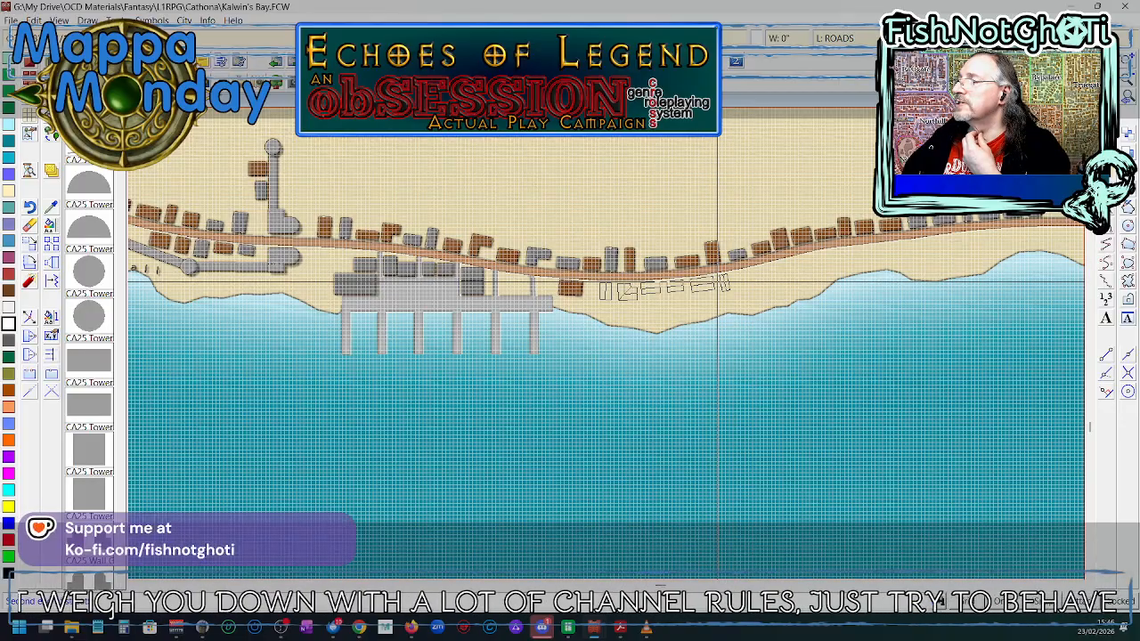
pyautogui.click(712, 283)
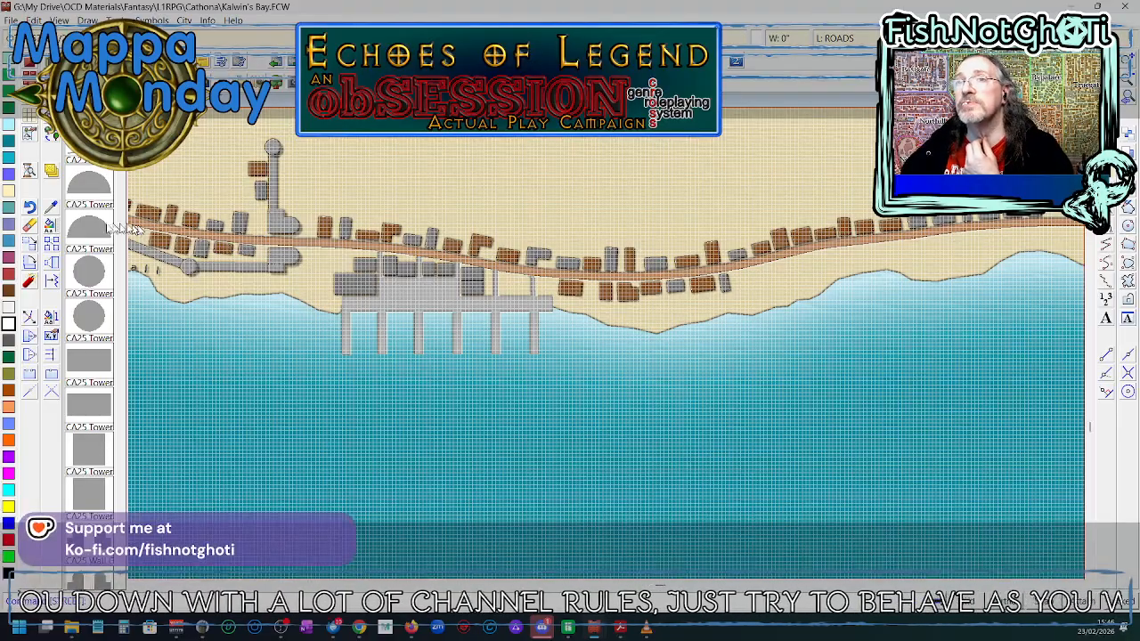
# - Draw a curved dirt road from the main road just east of the wall gate, around the northern tower, back to the main road
pyautogui.rightClick(115, 84)
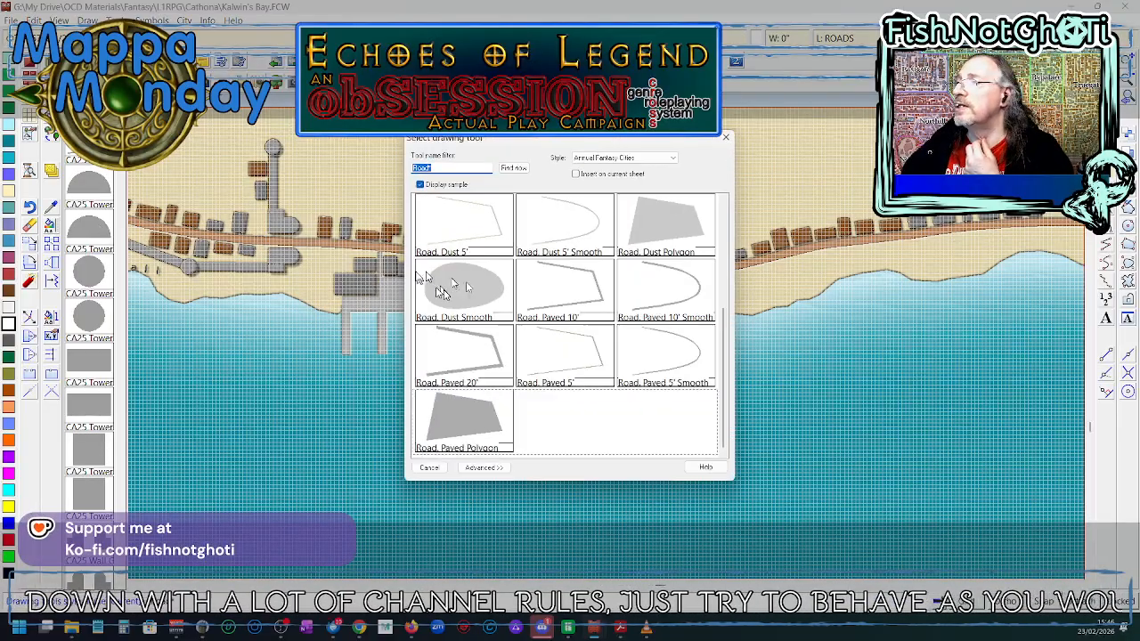
pyautogui.scroll(3, 525, 283)
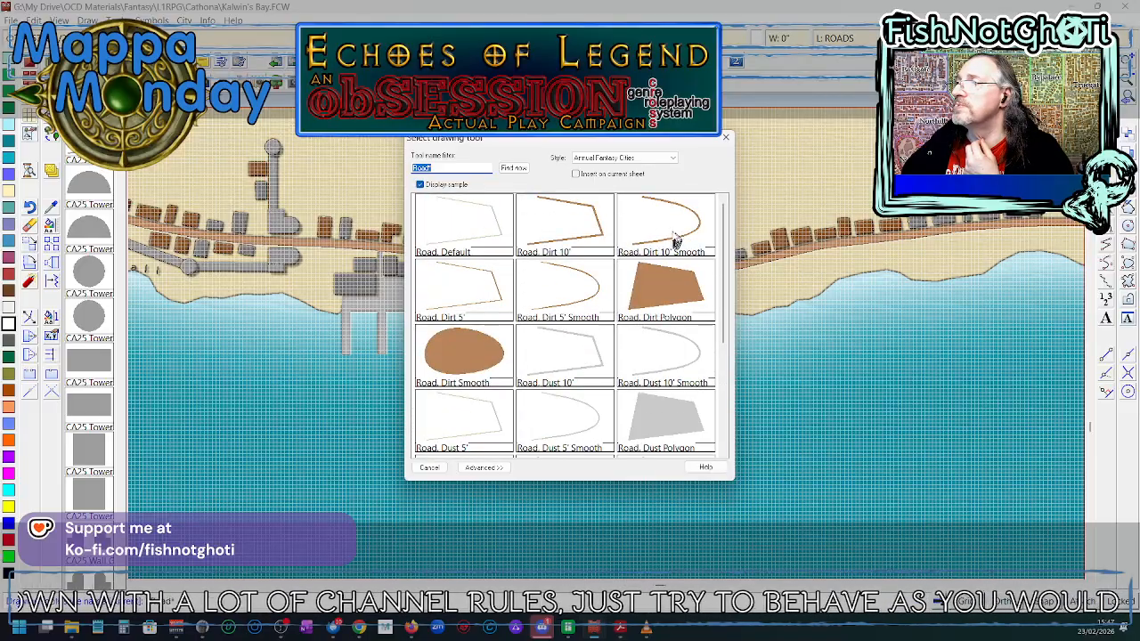
pyautogui.click(481, 297)
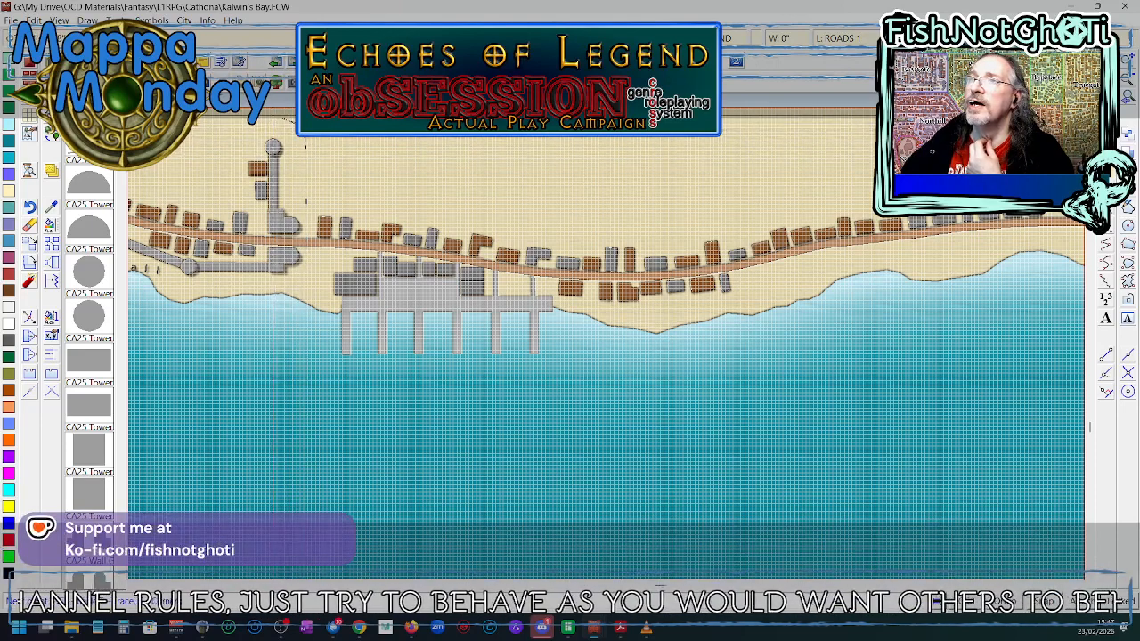
pyautogui.scroll(-2, 267, 138)
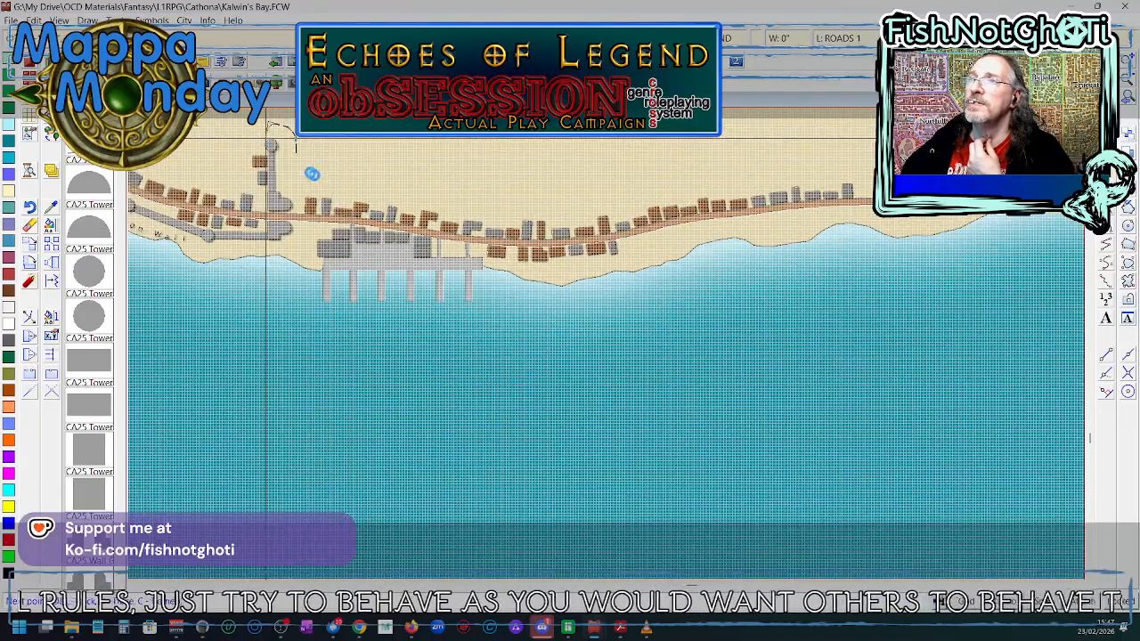
pyautogui.scroll(2, 390, 203)
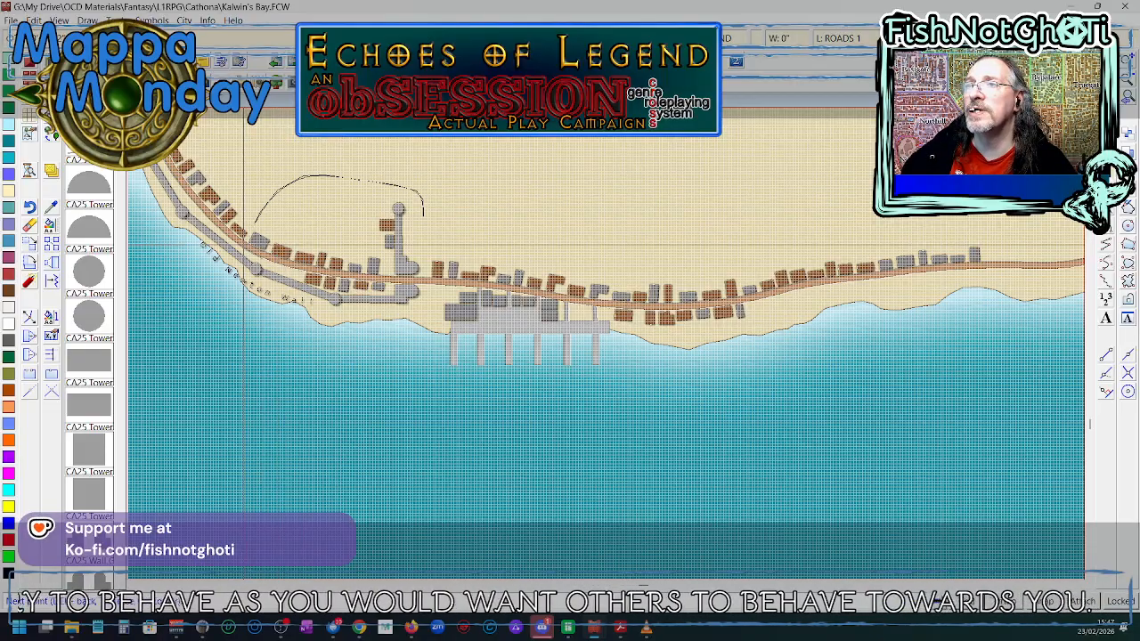
pyautogui.click(243, 245)
pyautogui.rightClick(244, 244)
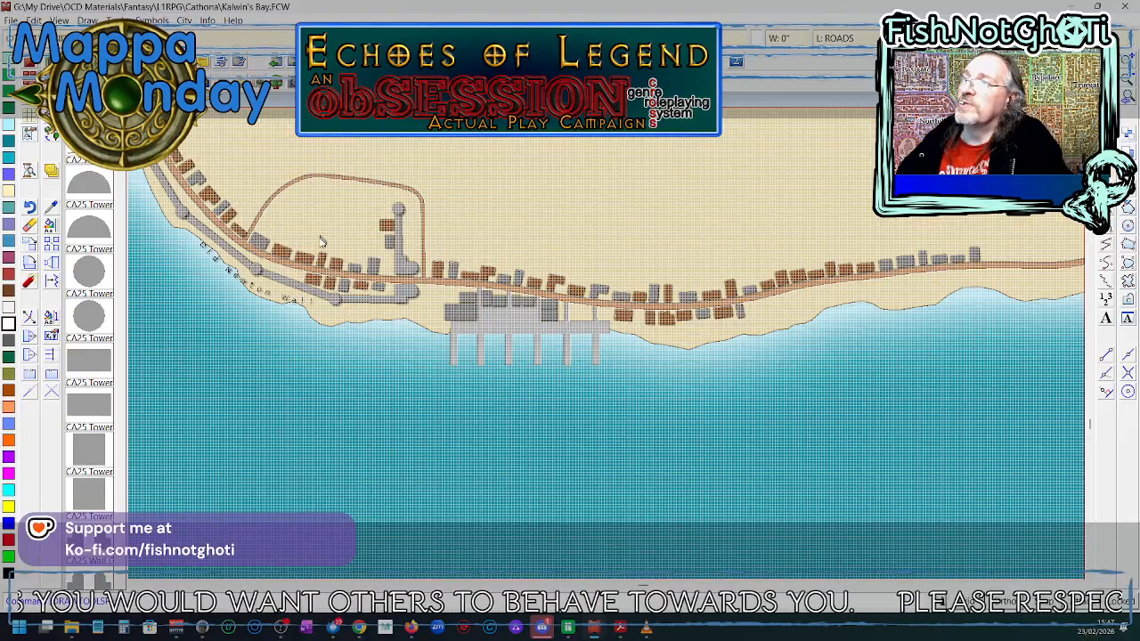
# - Draw a straight-sided Road, Dirt 5' from the main road inside the wall, north, then east, and back south to the main road's eastern houses
pyautogui.scroll(1, 319, 237)
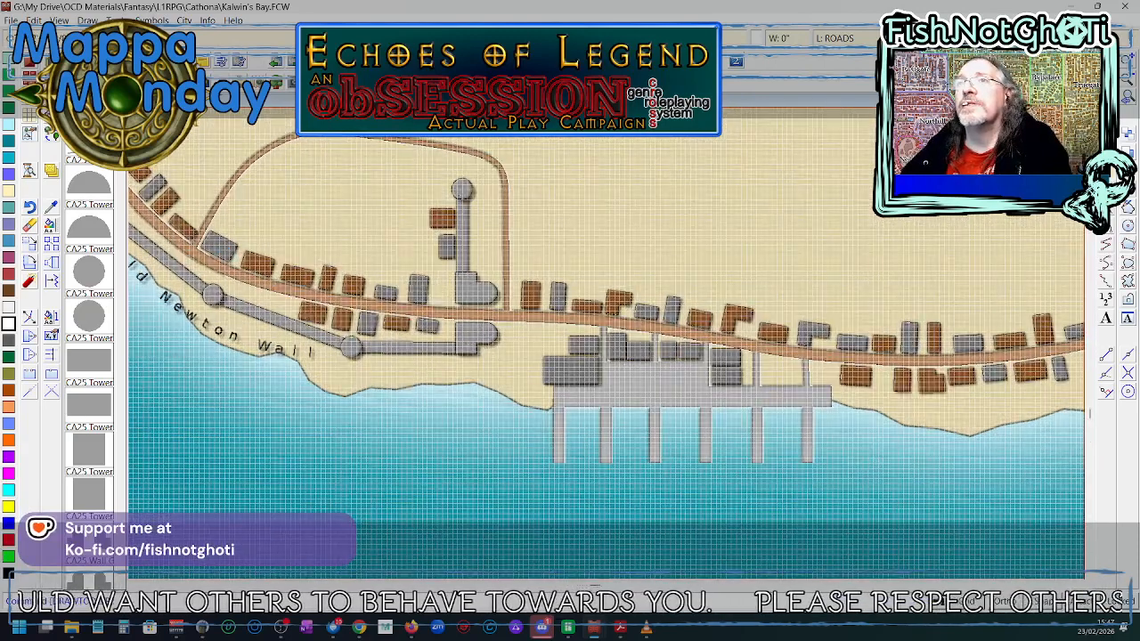
pyautogui.rightClick(325, 83)
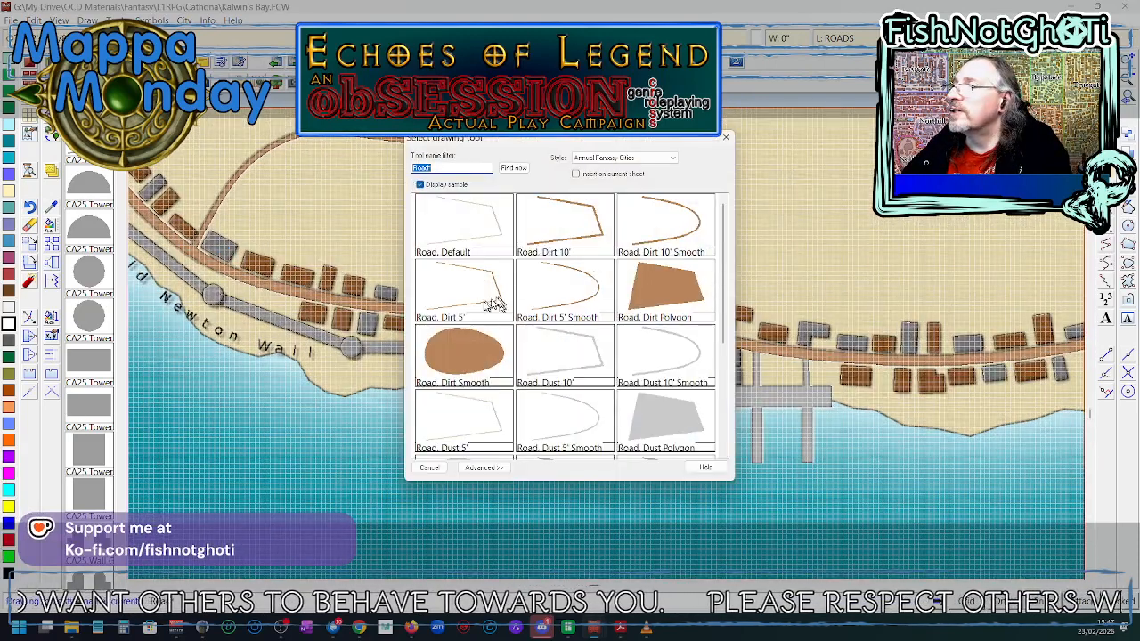
pyautogui.click(494, 306)
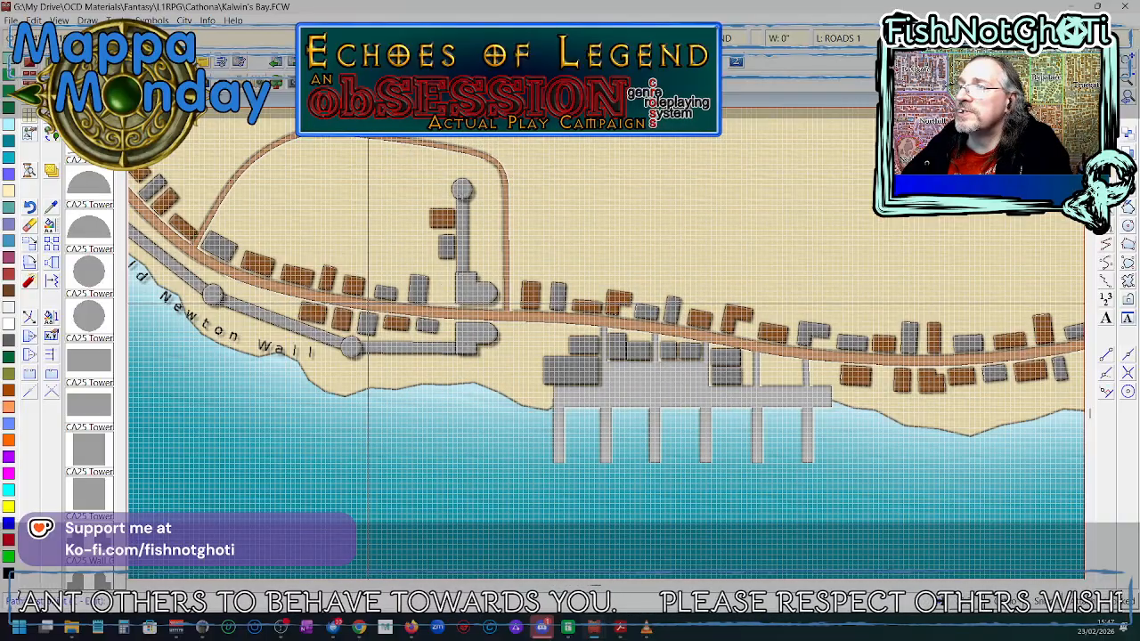
pyautogui.click(368, 299)
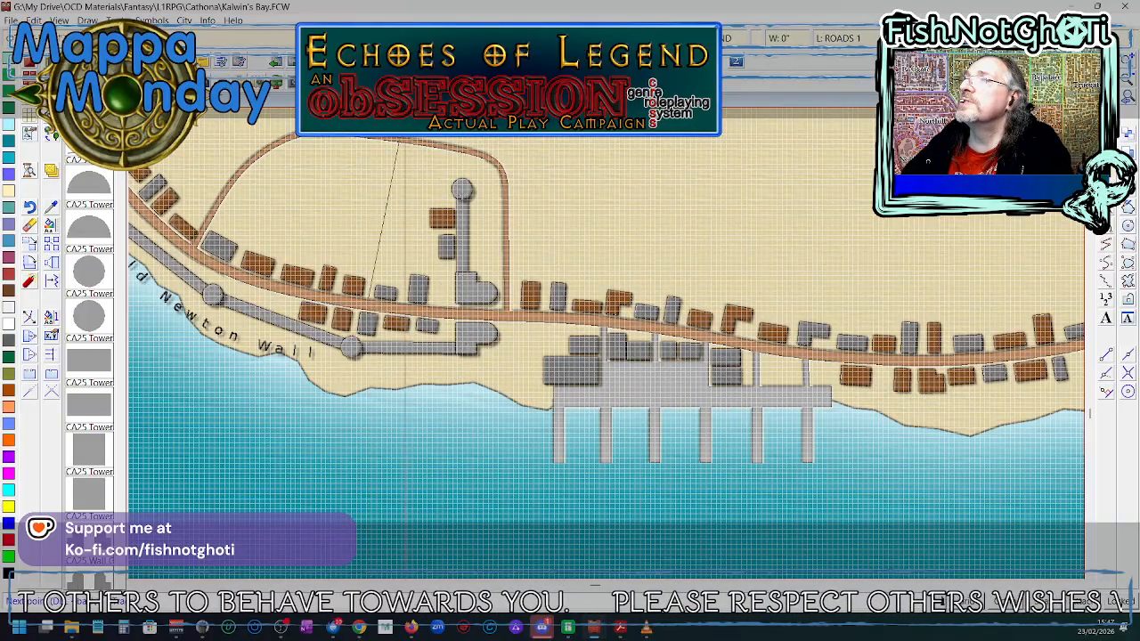
pyautogui.scroll(-3, 402, 103)
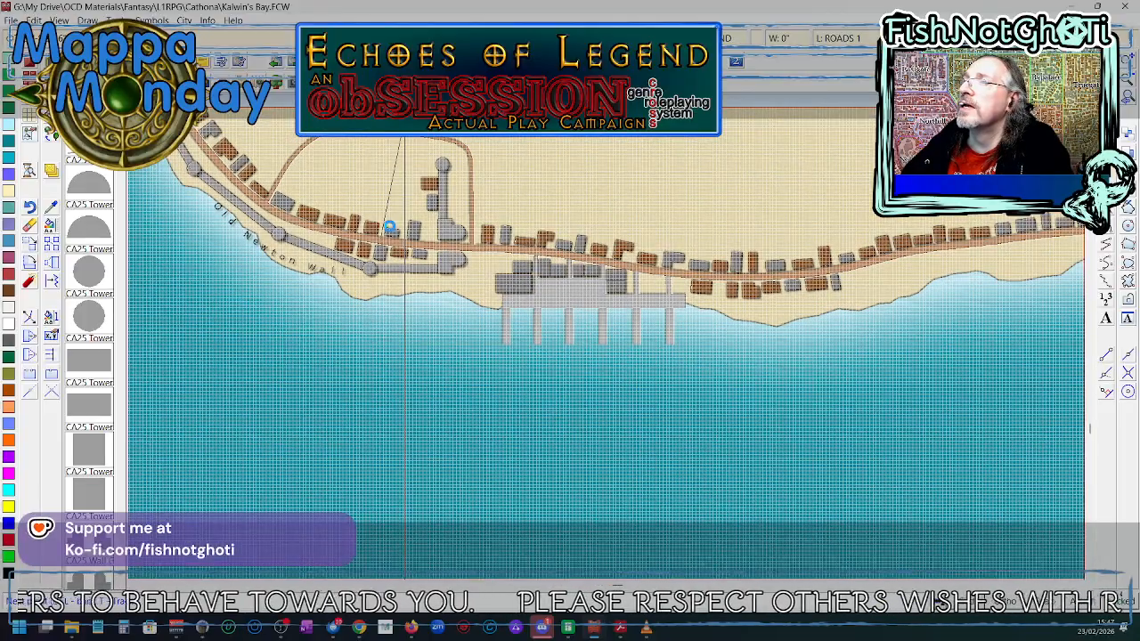
pyautogui.scroll(2, 404, 140)
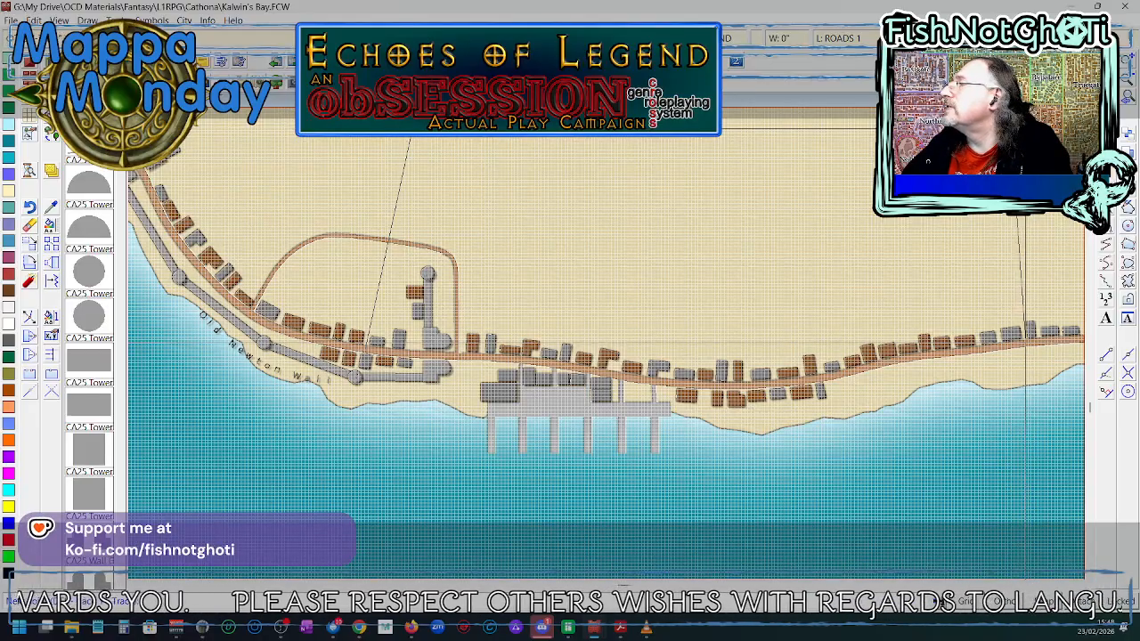
pyautogui.rightClick(1026, 343)
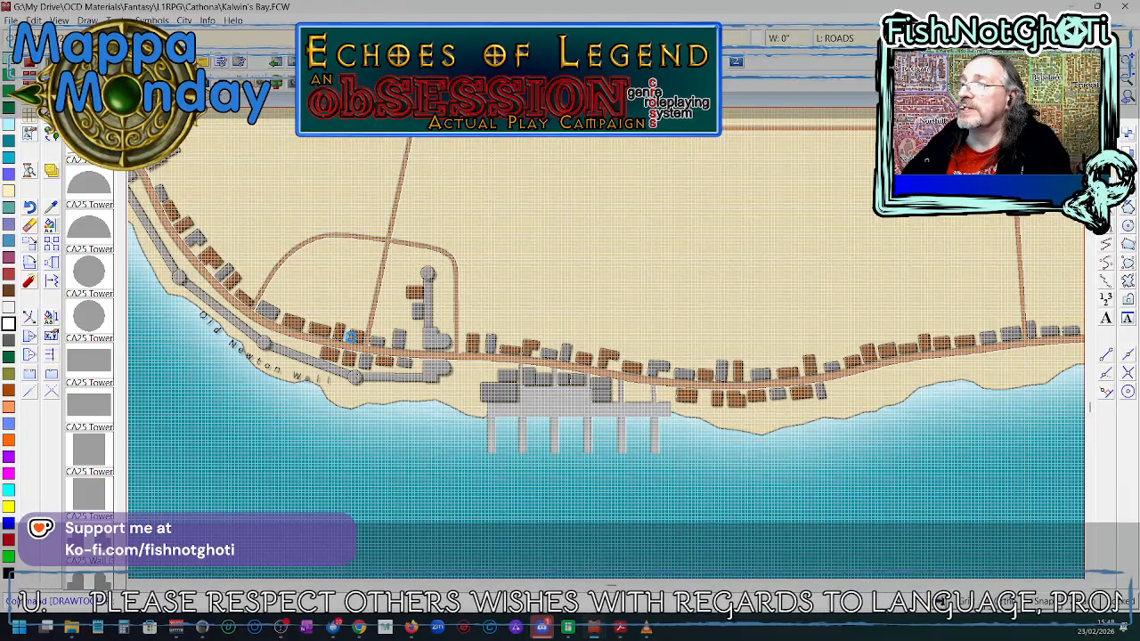
# - Move the brown house just west of the curved dirt road's western junction slightly away from that road
pyautogui.scroll(1, 352, 337)
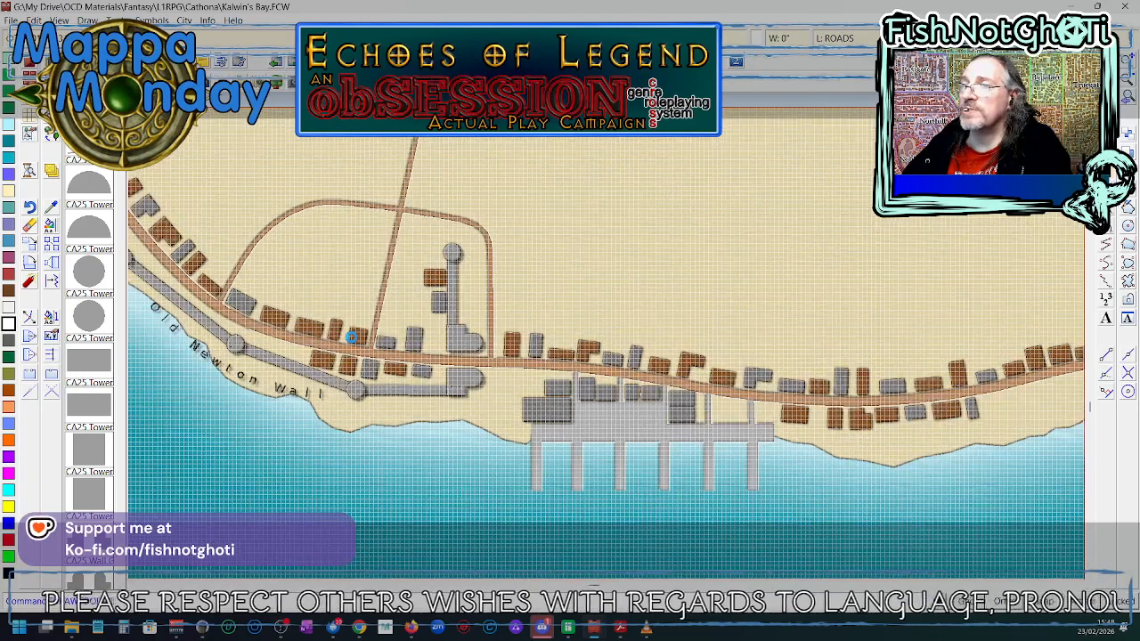
pyautogui.scroll(1, 352, 336)
pyautogui.scroll(1, 352, 336)
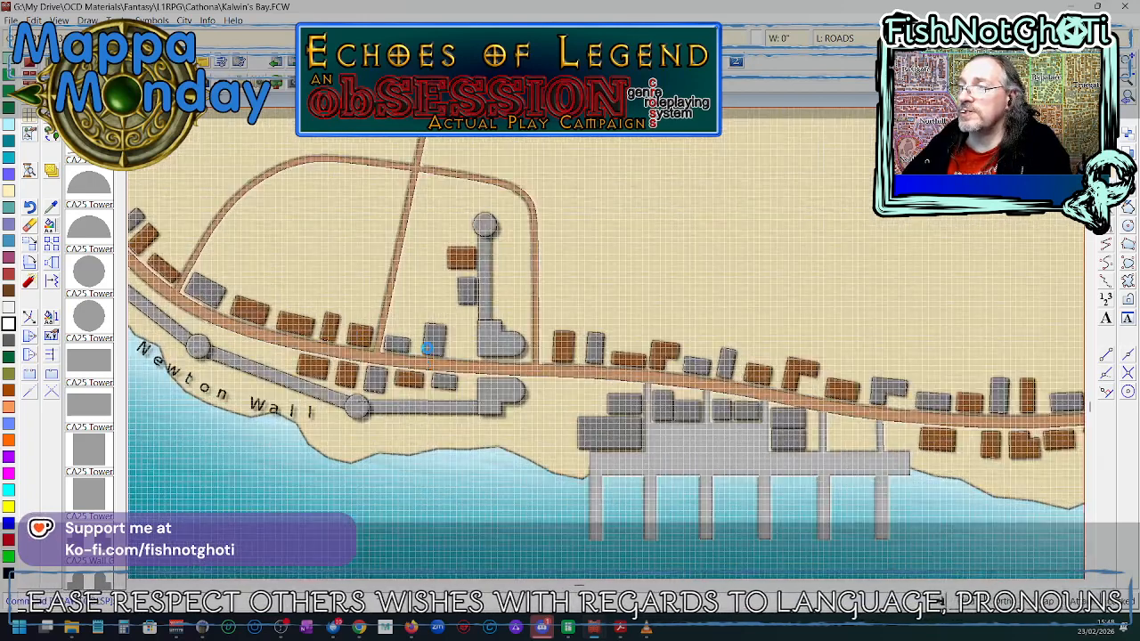
pyautogui.scroll(1, 428, 349)
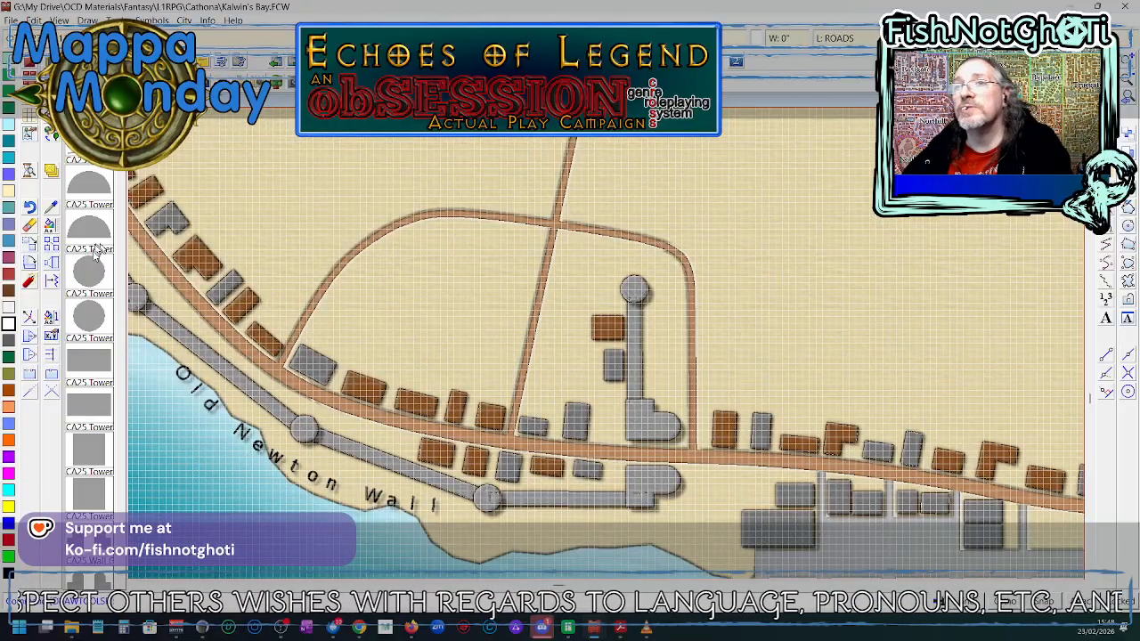
pyautogui.rightClick(271, 340)
pyautogui.click(262, 336)
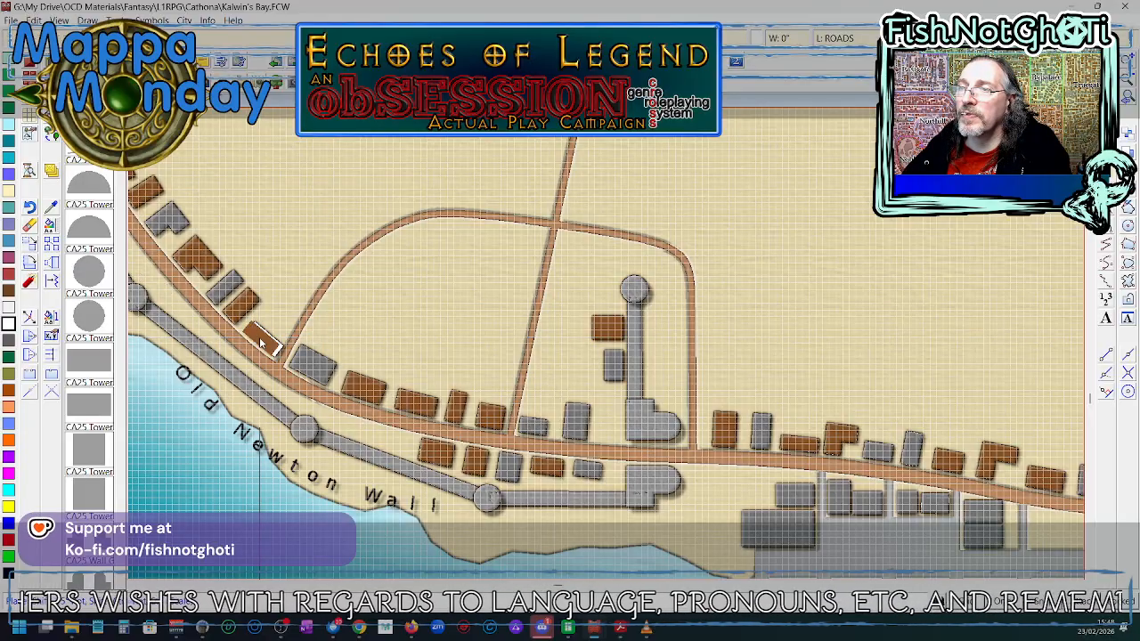
pyautogui.click(261, 343)
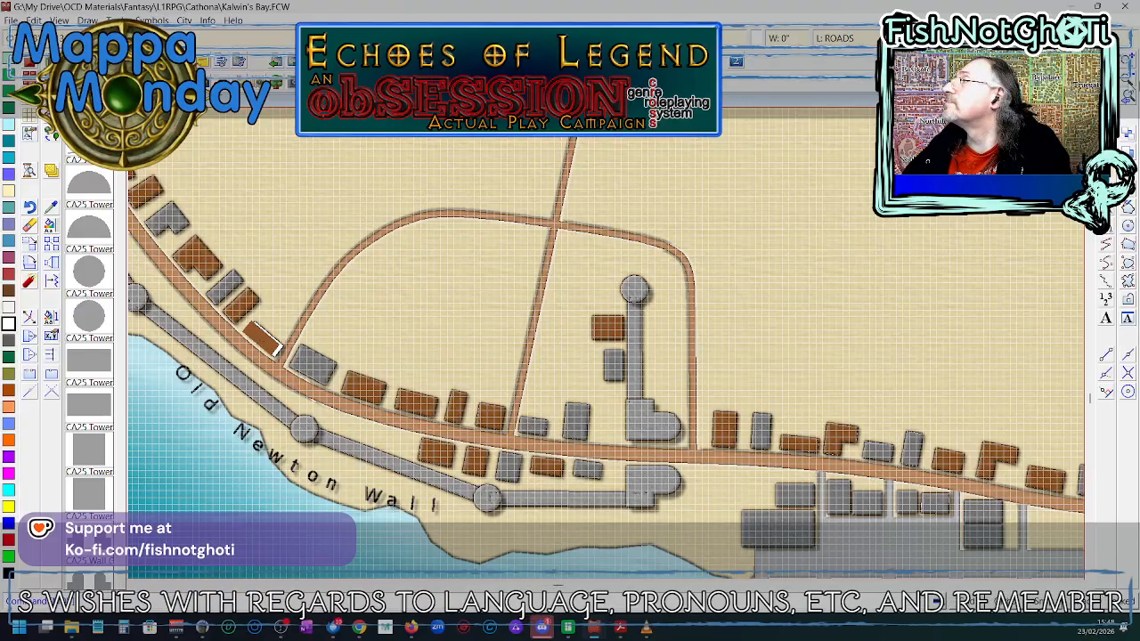
# - Move the narrow grey house at the new dirt road's eastern junction slightly east, clear of the road
pyautogui.scroll(-3, 1033, 258)
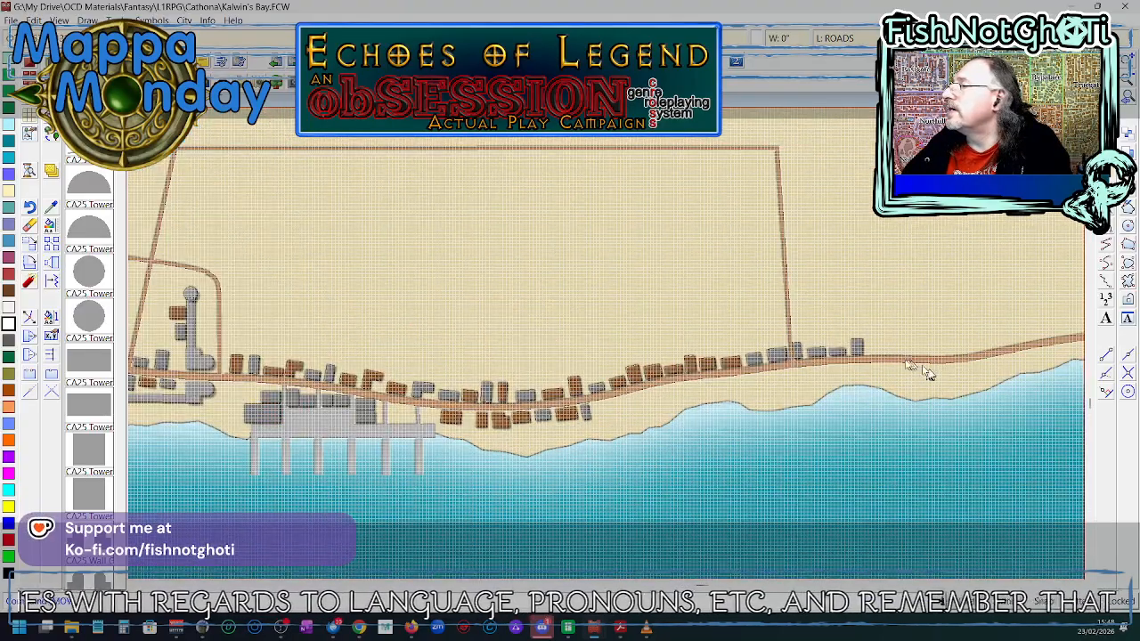
pyautogui.scroll(3, 821, 356)
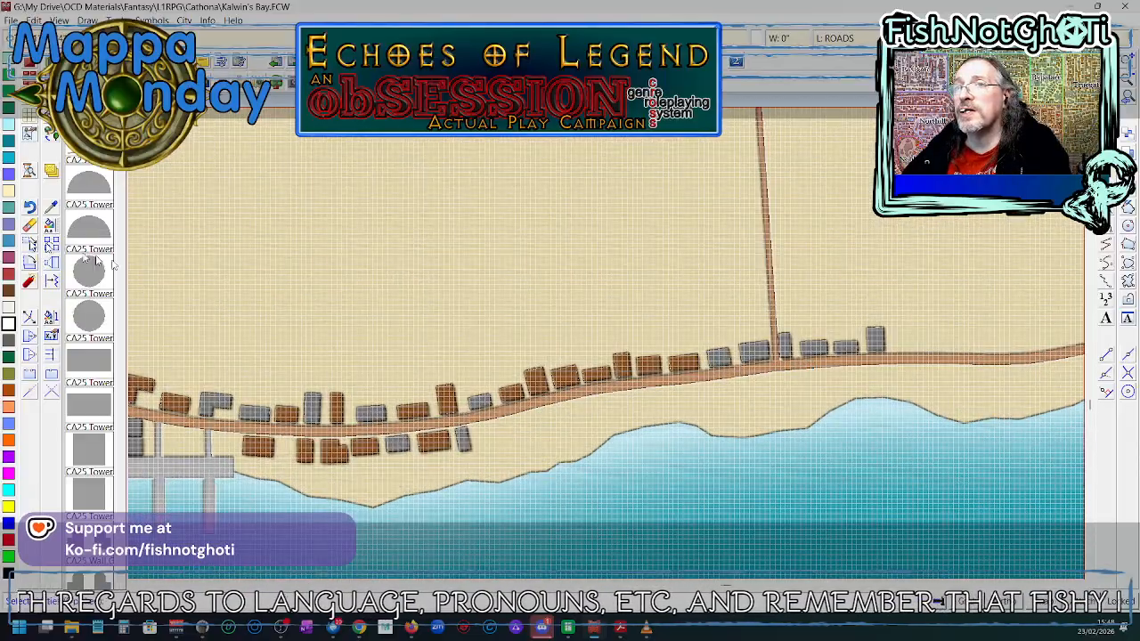
pyautogui.click(783, 349)
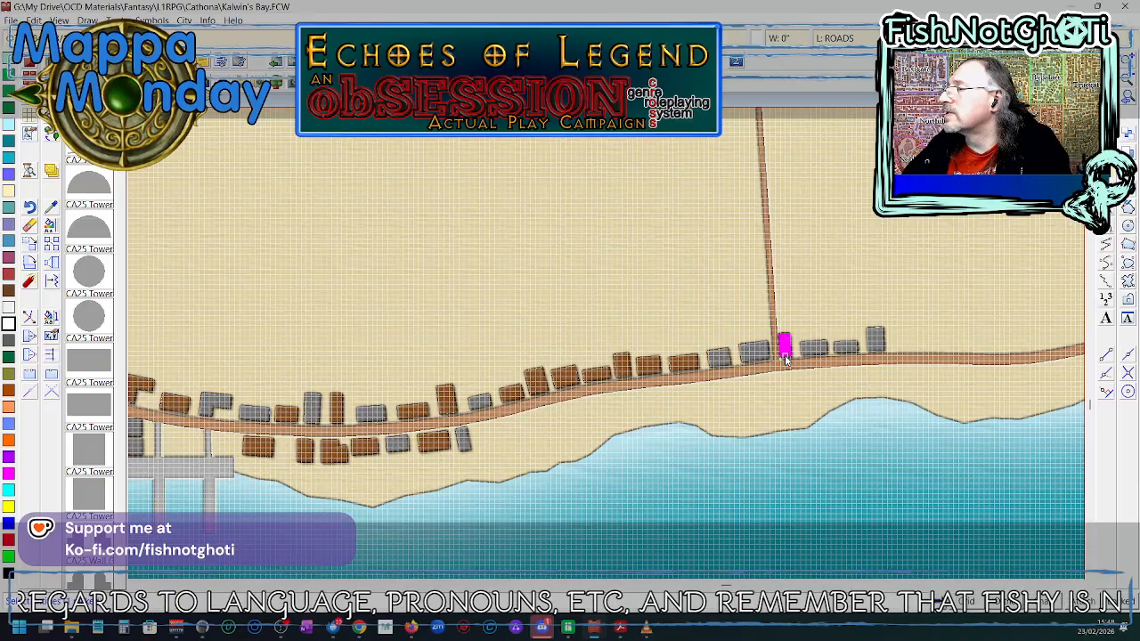
pyautogui.rightClick(784, 352)
pyautogui.click(784, 360)
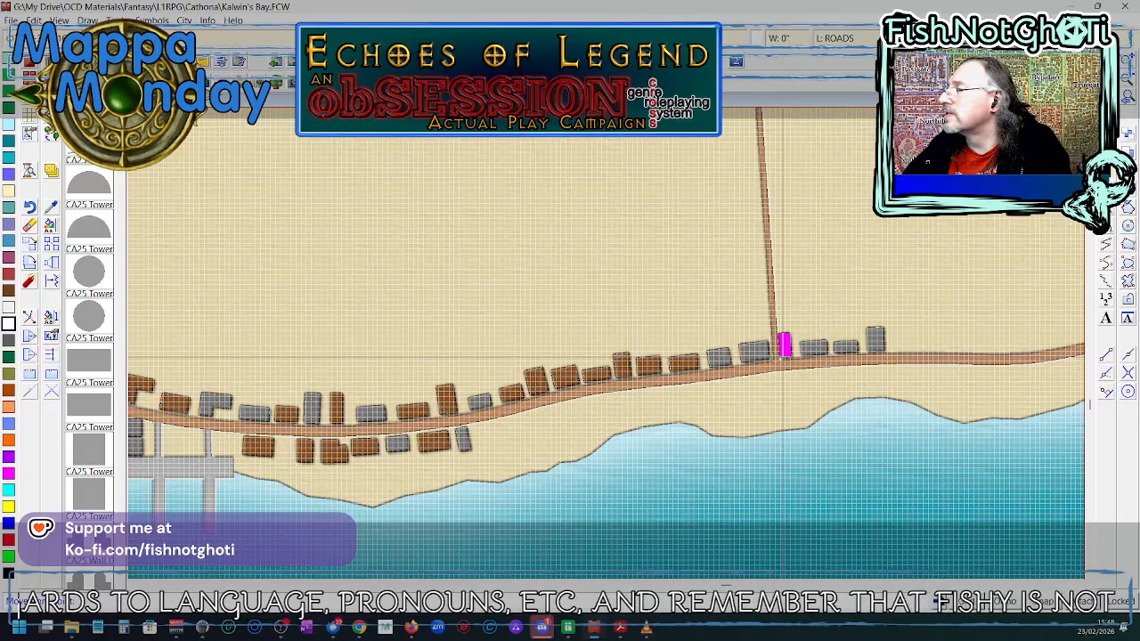
pyautogui.click(784, 357)
pyautogui.click(783, 357)
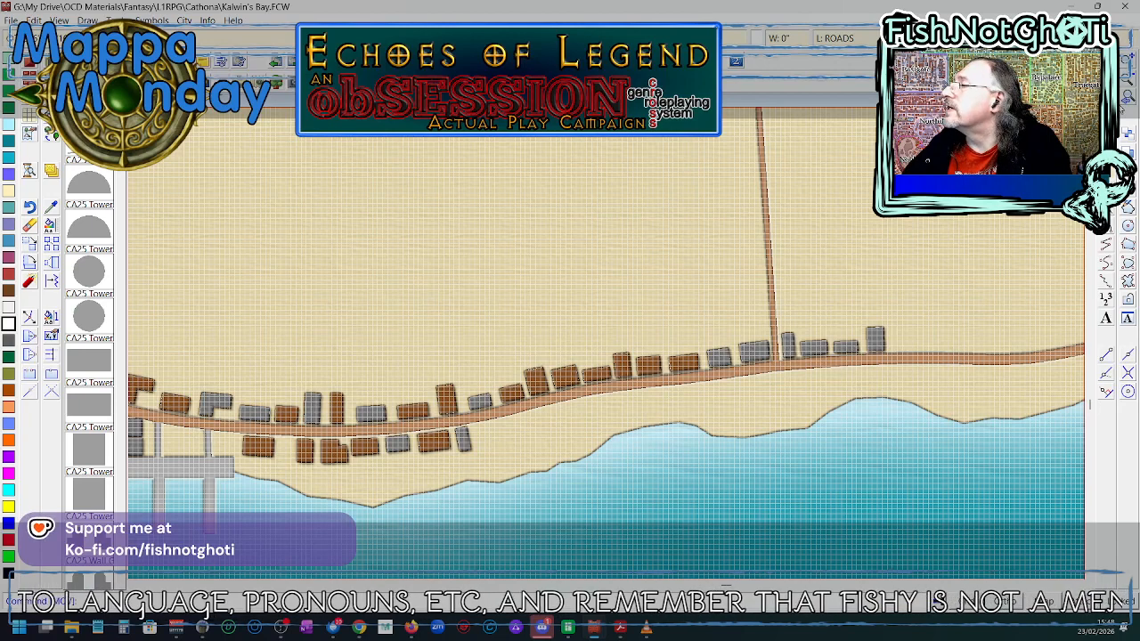
# - Show the whole map, make GRID the current sheet and hide the GRID 5ft sheet
pyautogui.press('Home')
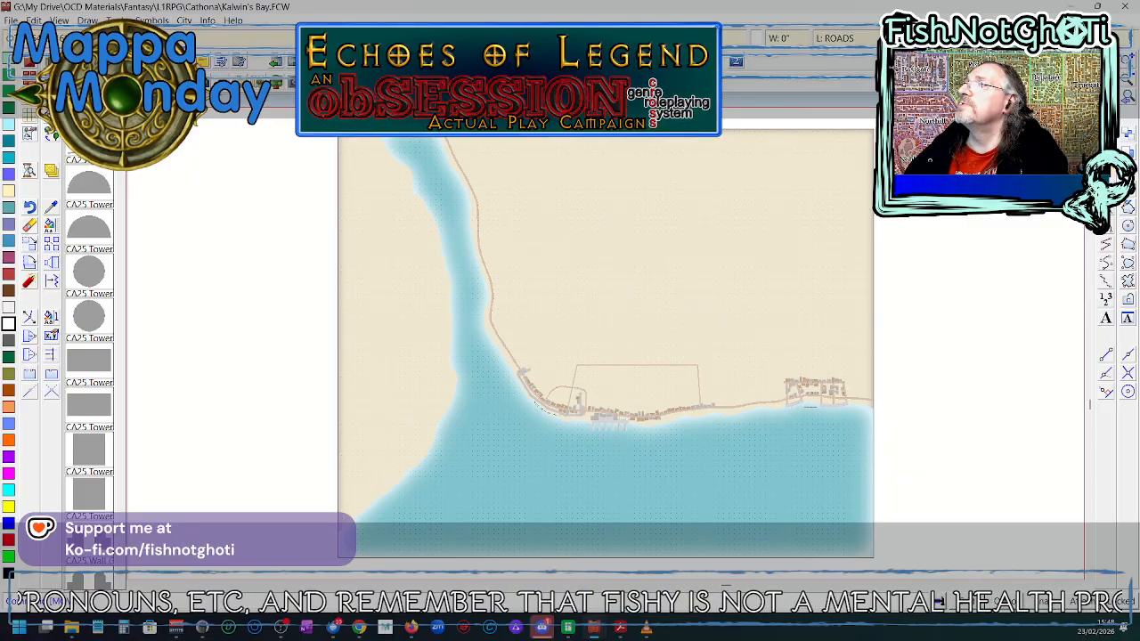
pyautogui.click(910, 39)
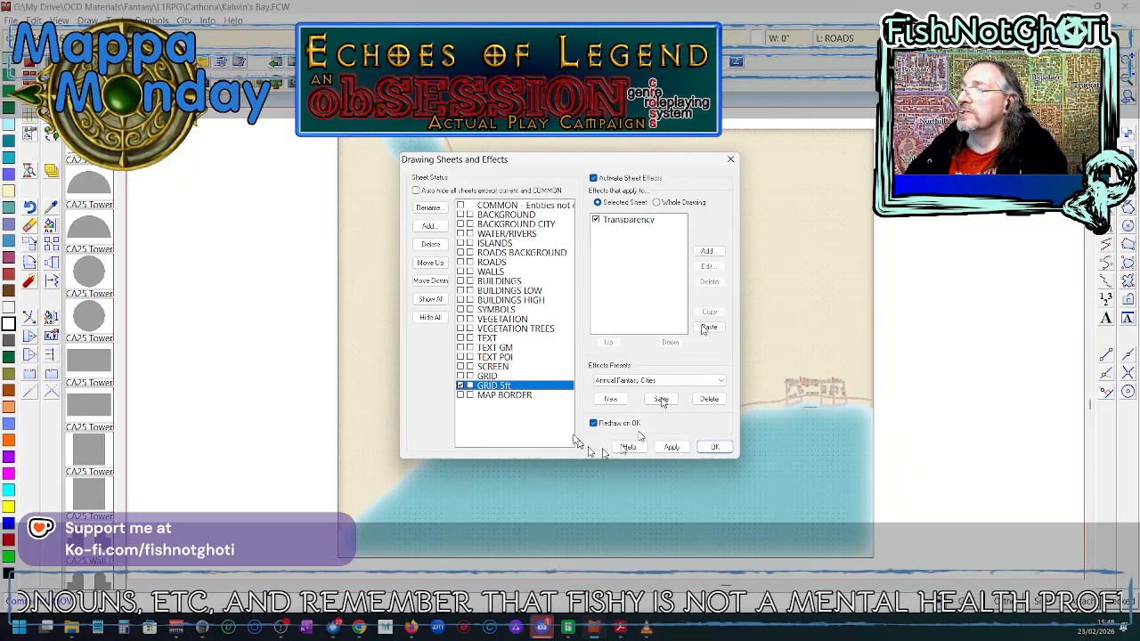
pyautogui.click(459, 375)
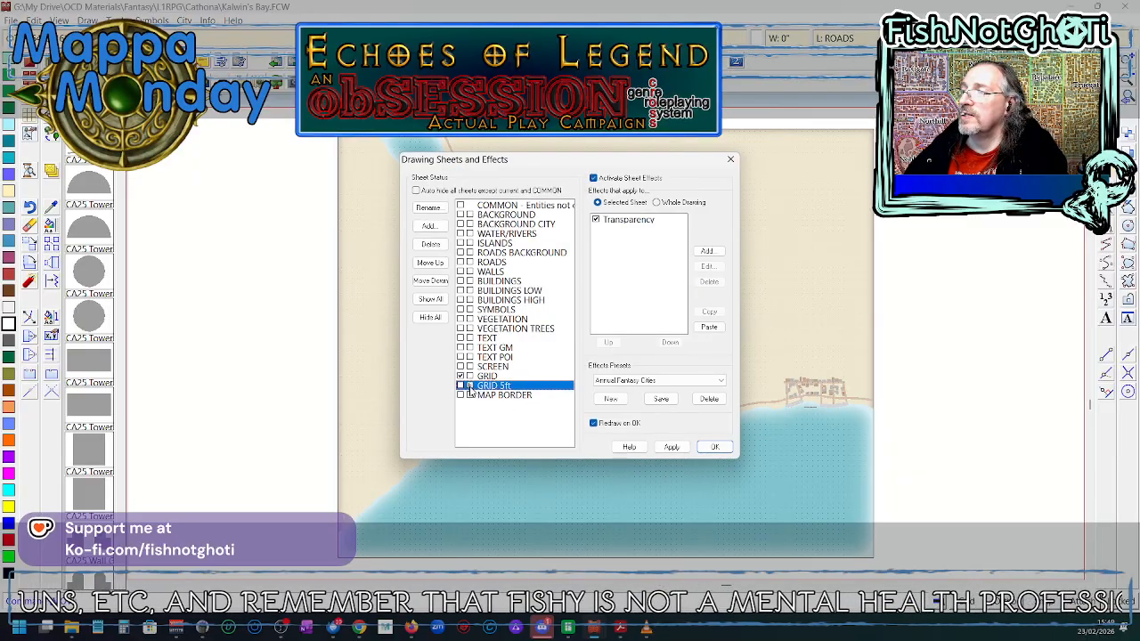
pyautogui.click(713, 448)
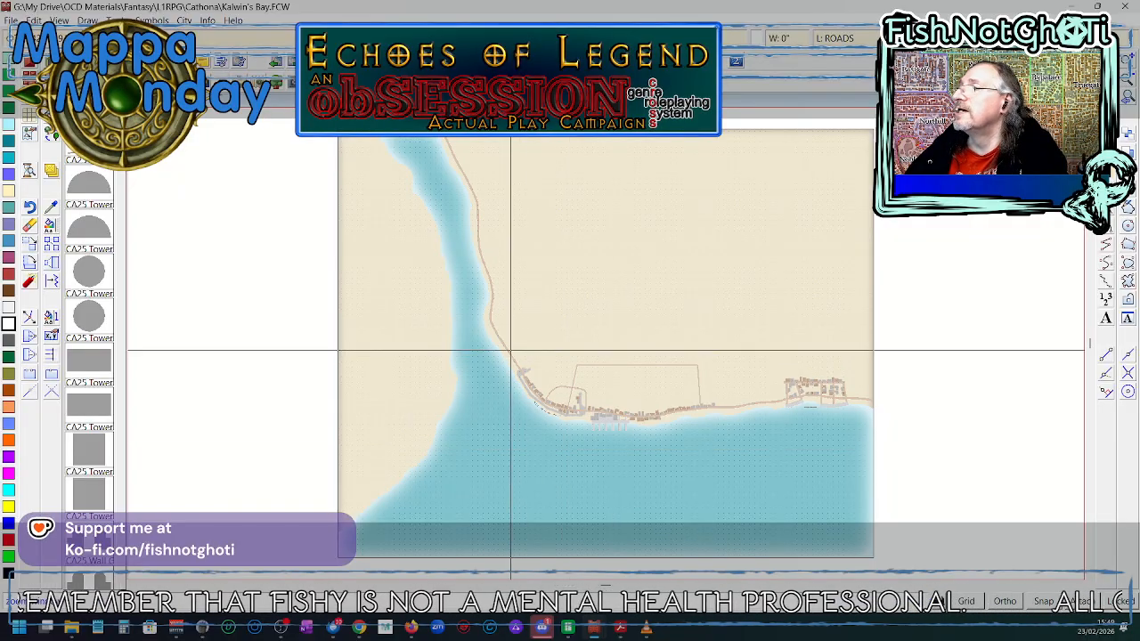
# - Make TEXT POI the current sheet and hide the GRID sheet
pyautogui.click(910, 38)
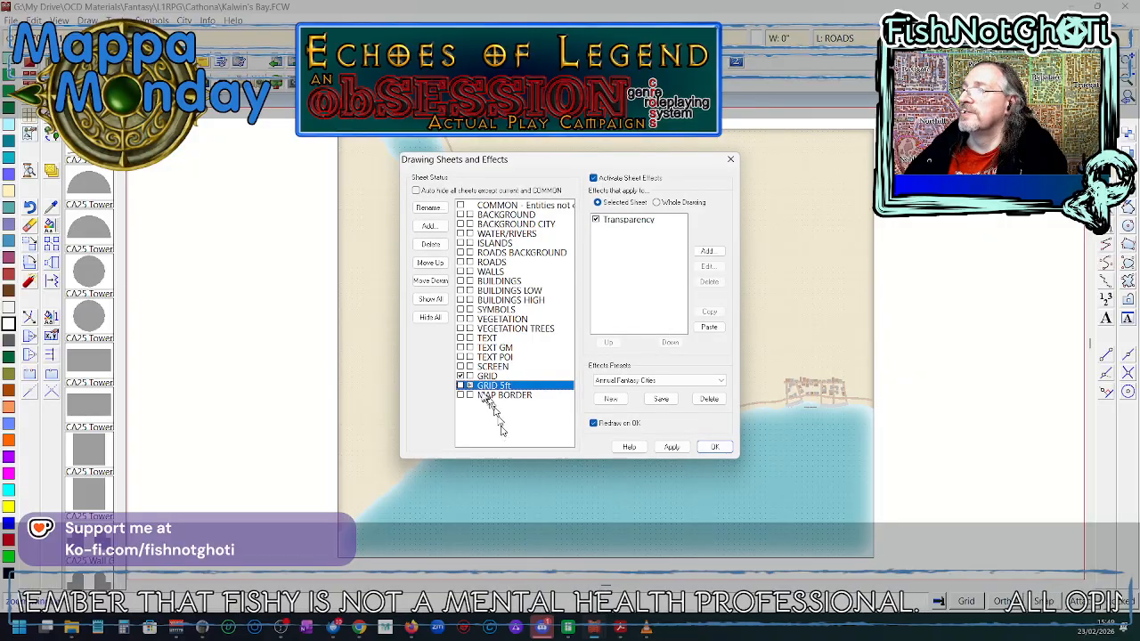
pyautogui.click(461, 366)
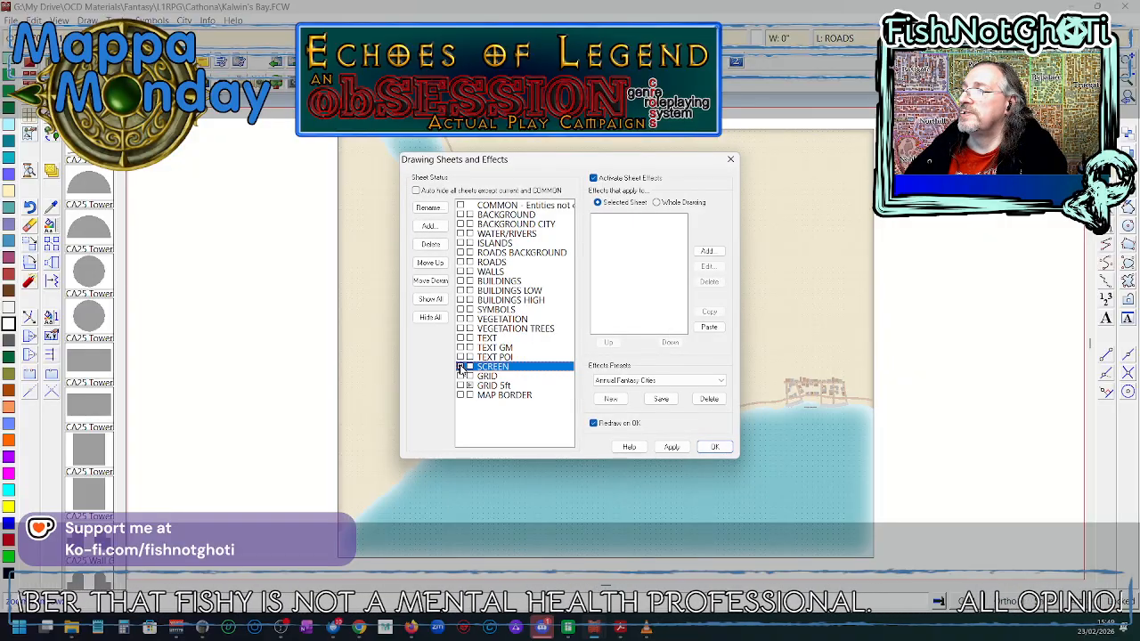
pyautogui.click(460, 357)
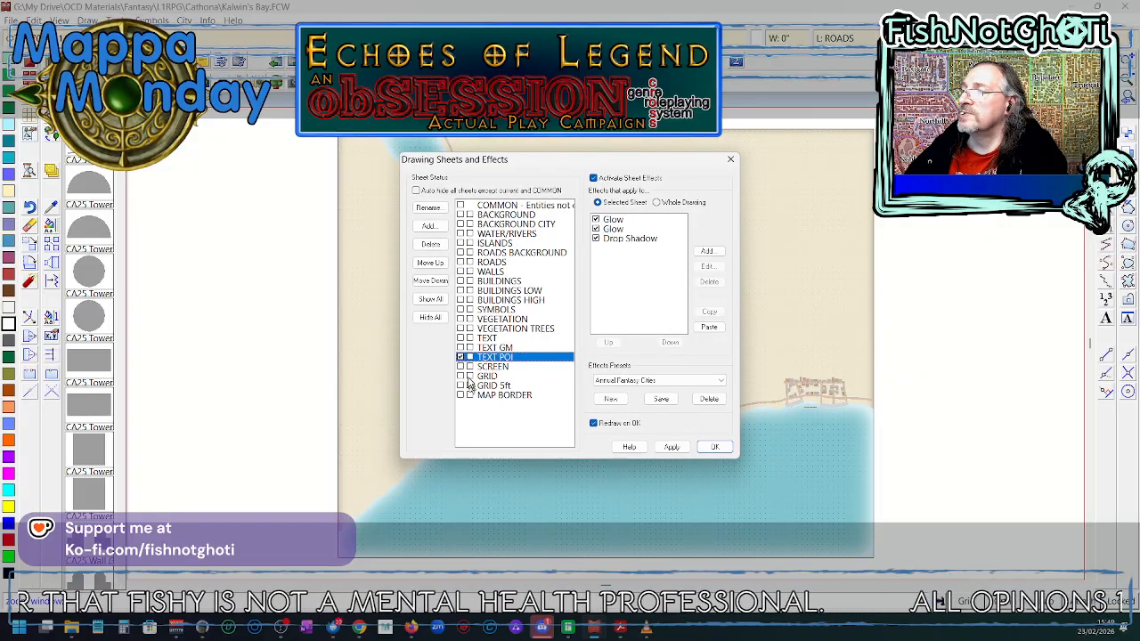
pyautogui.click(469, 377)
pyautogui.click(713, 447)
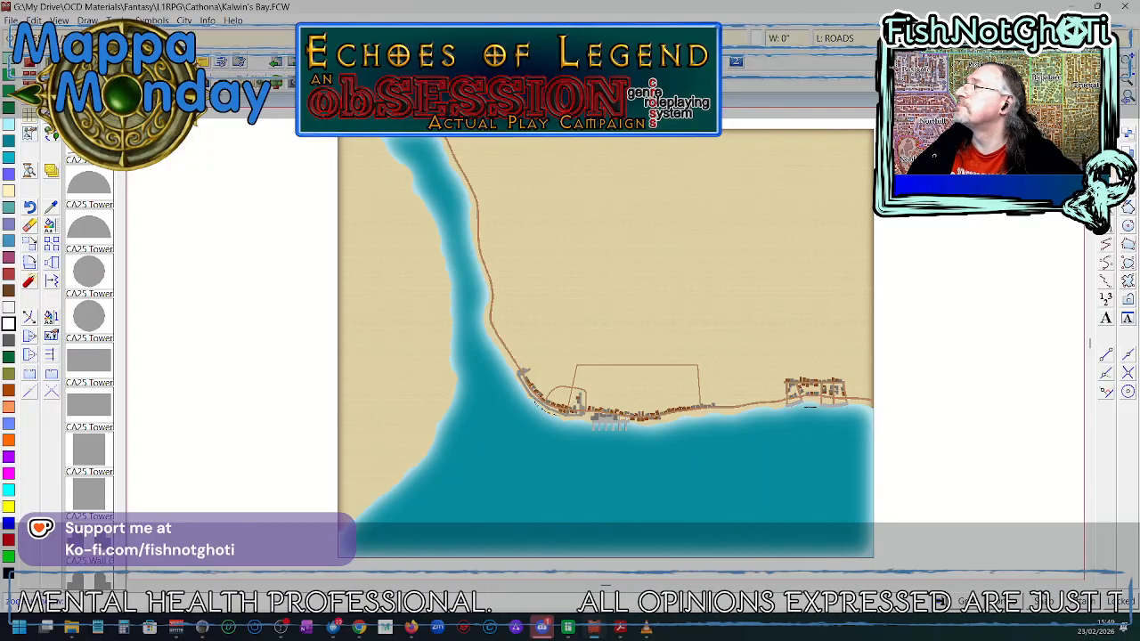
# - Draw a straight Road, Paved 20' quay along the shoreline east of the wharf, from the southernmost beach point northeast across the shallow bay
pyautogui.click(497, 309)
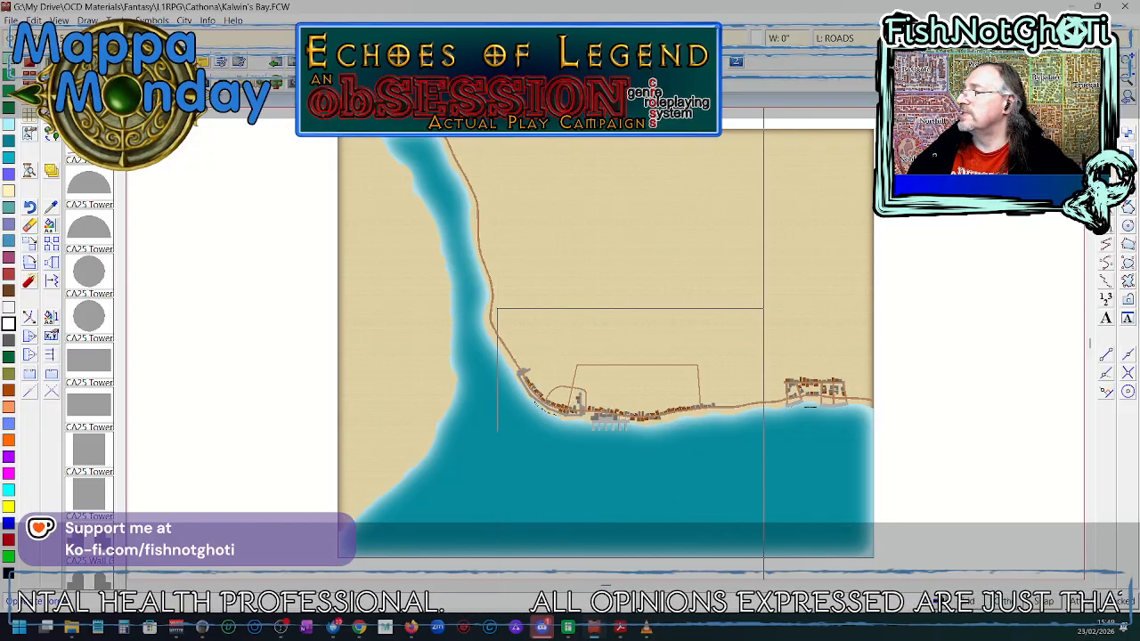
pyautogui.click(861, 422)
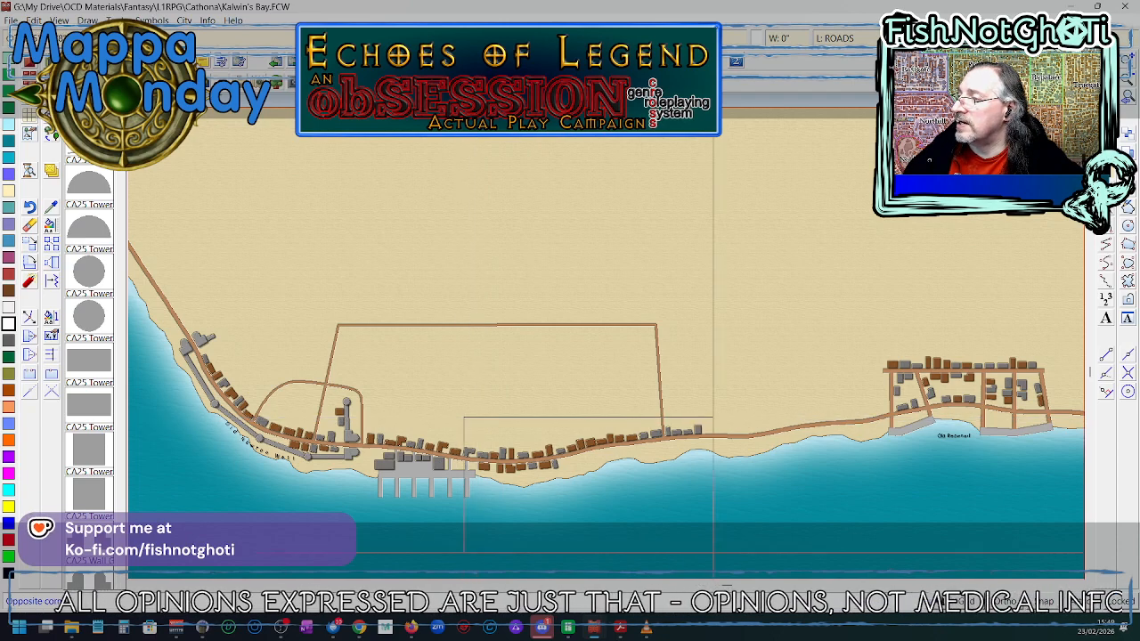
pyautogui.scroll(3, 724, 559)
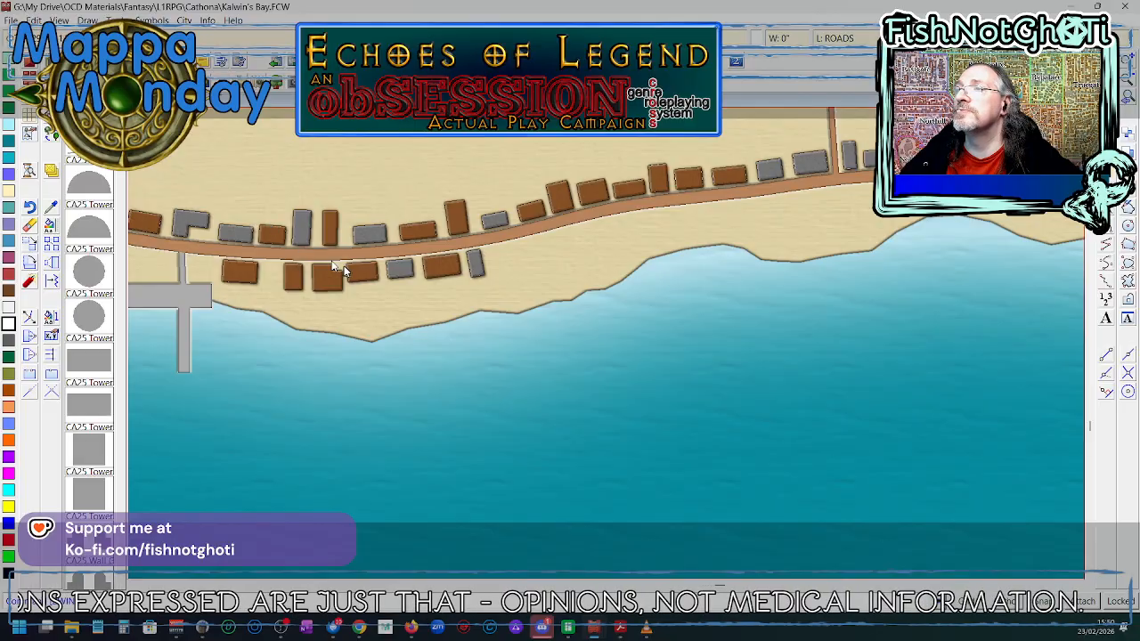
pyautogui.rightClick(401, 364)
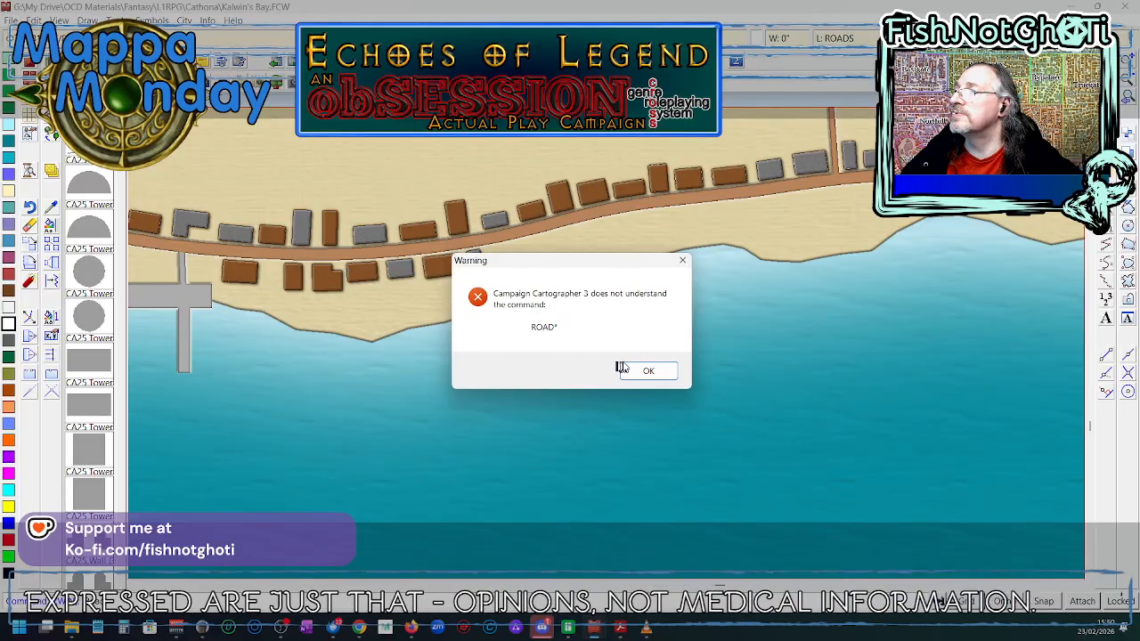
pyautogui.click(648, 371)
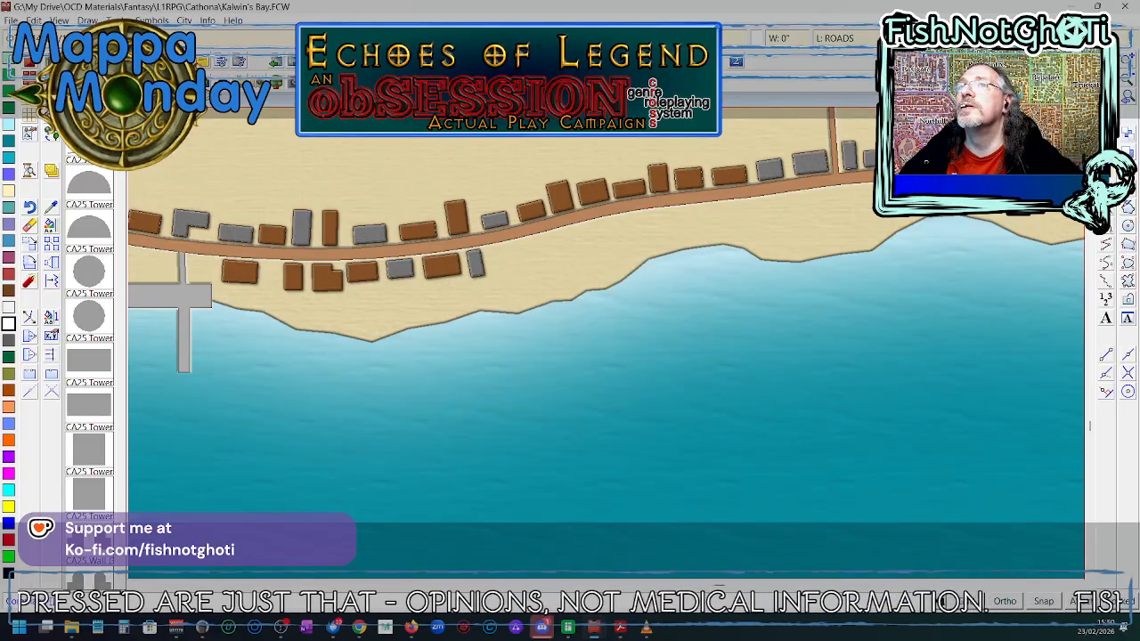
pyautogui.rightClick(99, 84)
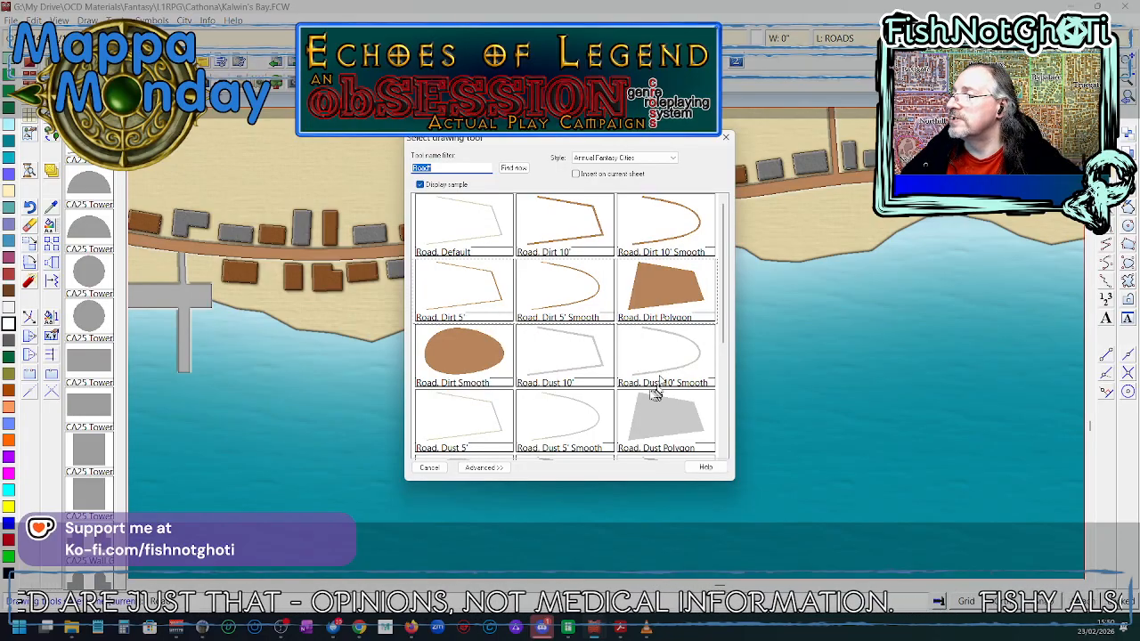
pyautogui.scroll(-1, 606, 395)
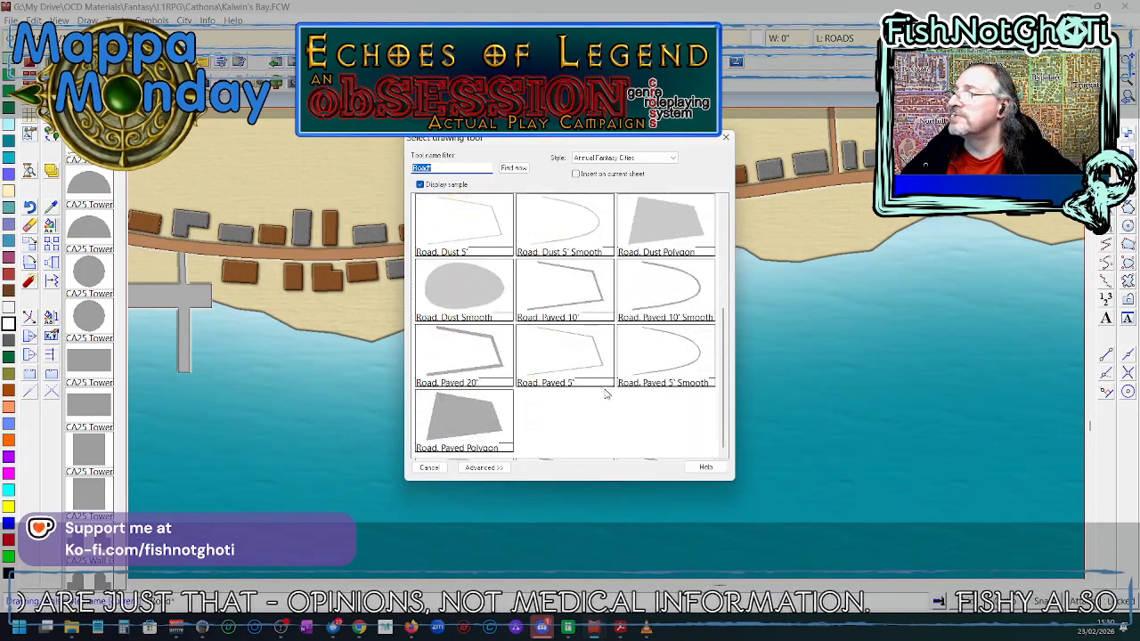
pyautogui.doubleClick(472, 361)
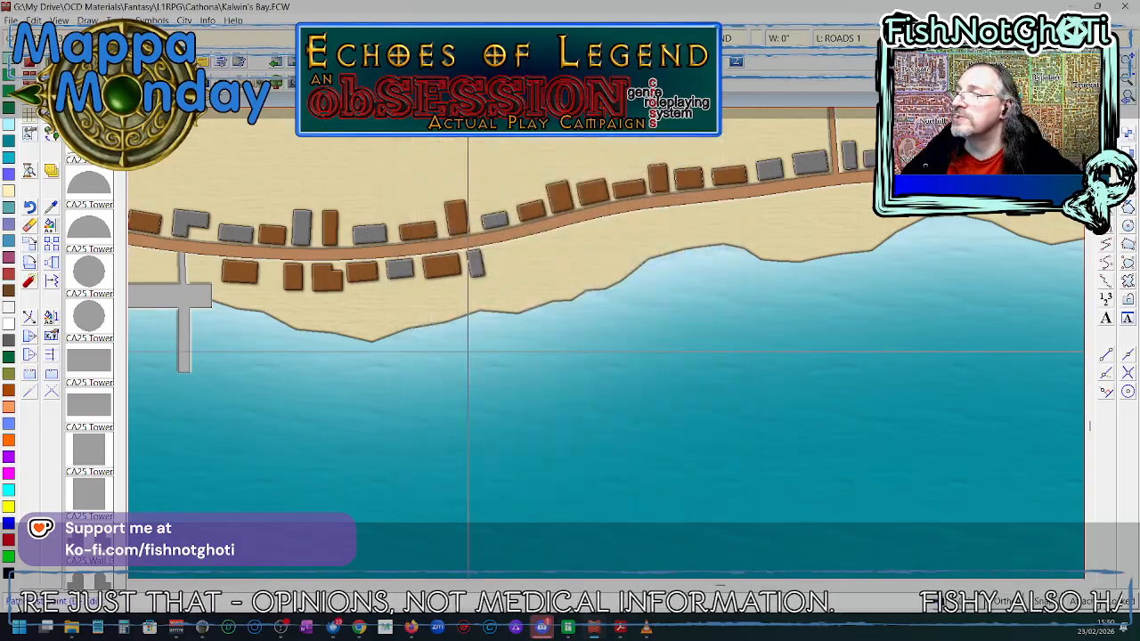
pyautogui.click(371, 341)
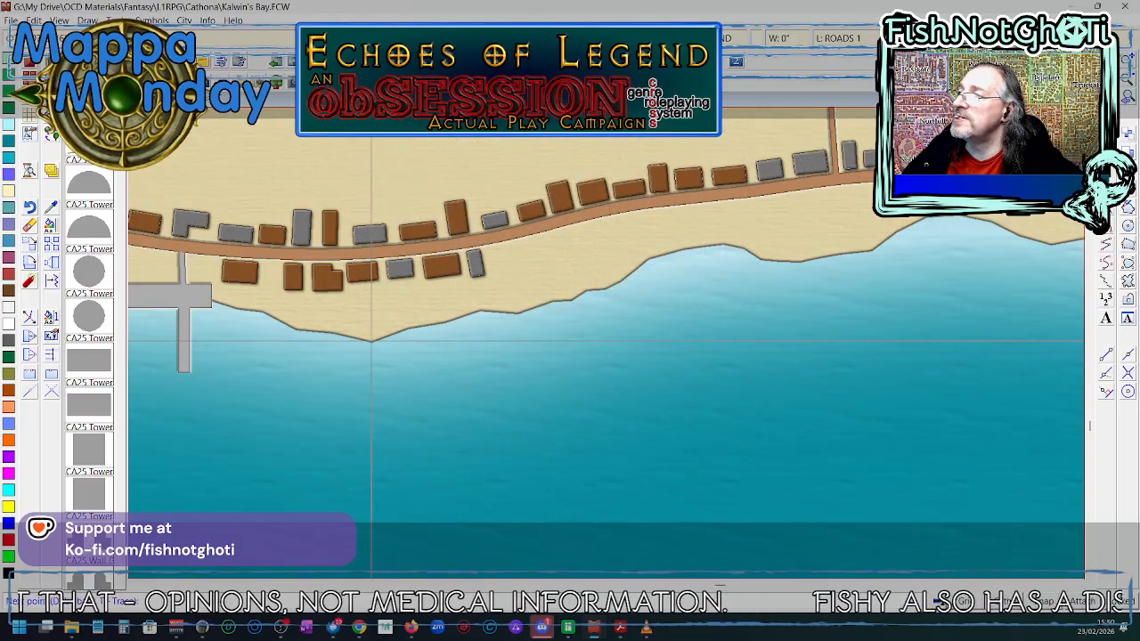
pyautogui.click(605, 289)
pyautogui.rightClick(604, 289)
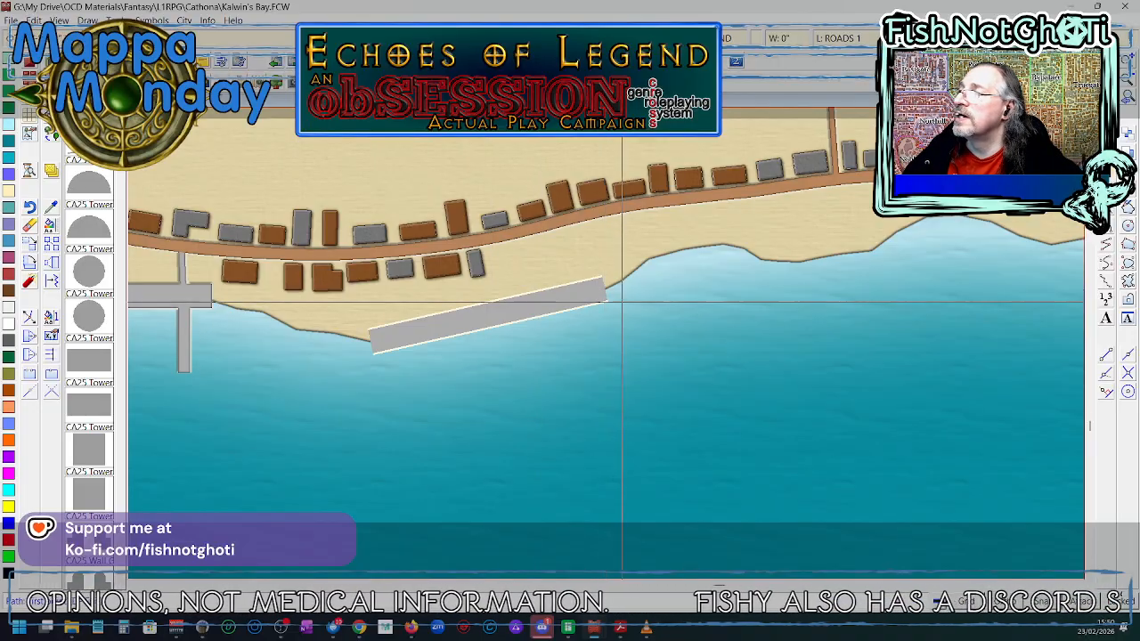
# - Draw a straight Road, Paved 10' walkway from the wharf's eastern end to the western end of the new quay
pyautogui.rightClick(622, 303)
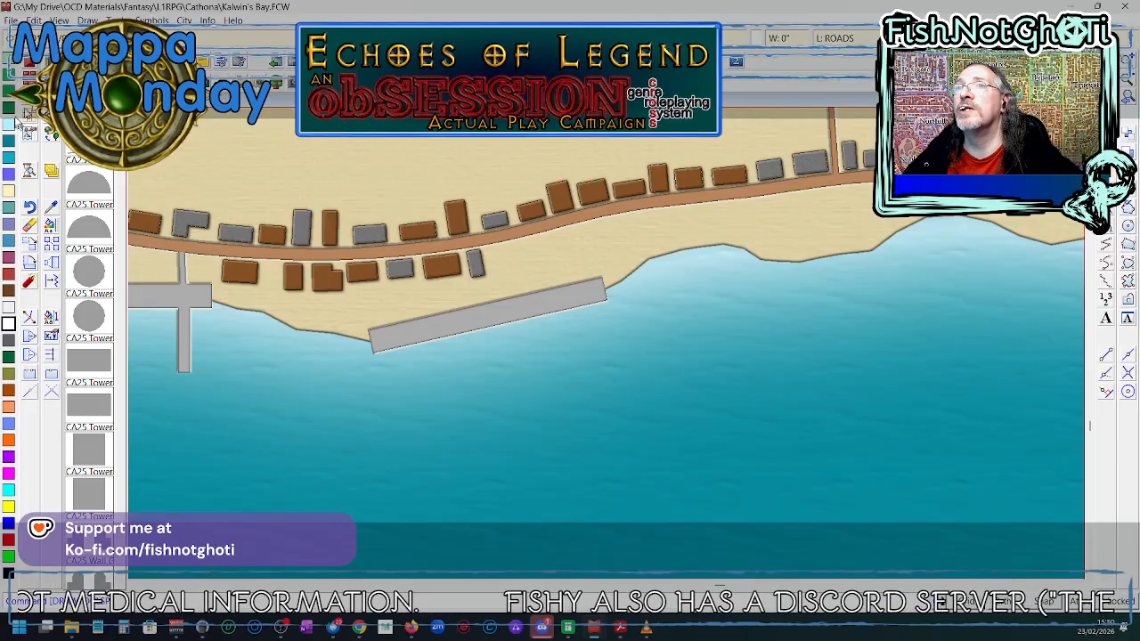
pyautogui.click(47, 62)
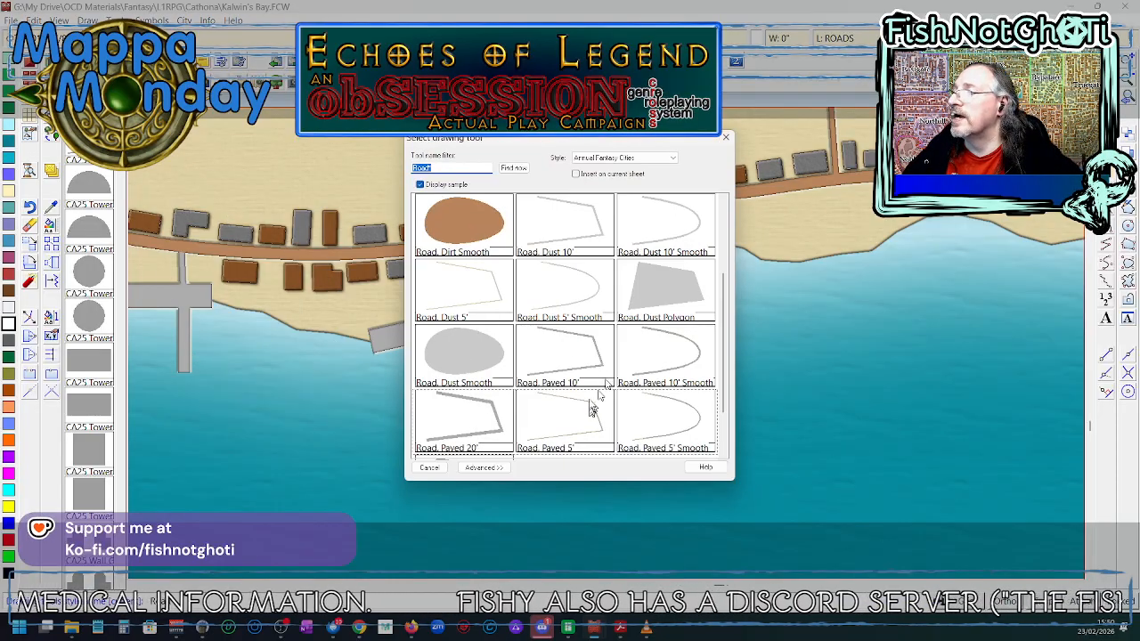
pyautogui.scroll(-1, 590, 403)
pyautogui.scroll(-1, 590, 403)
pyautogui.doubleClick(573, 313)
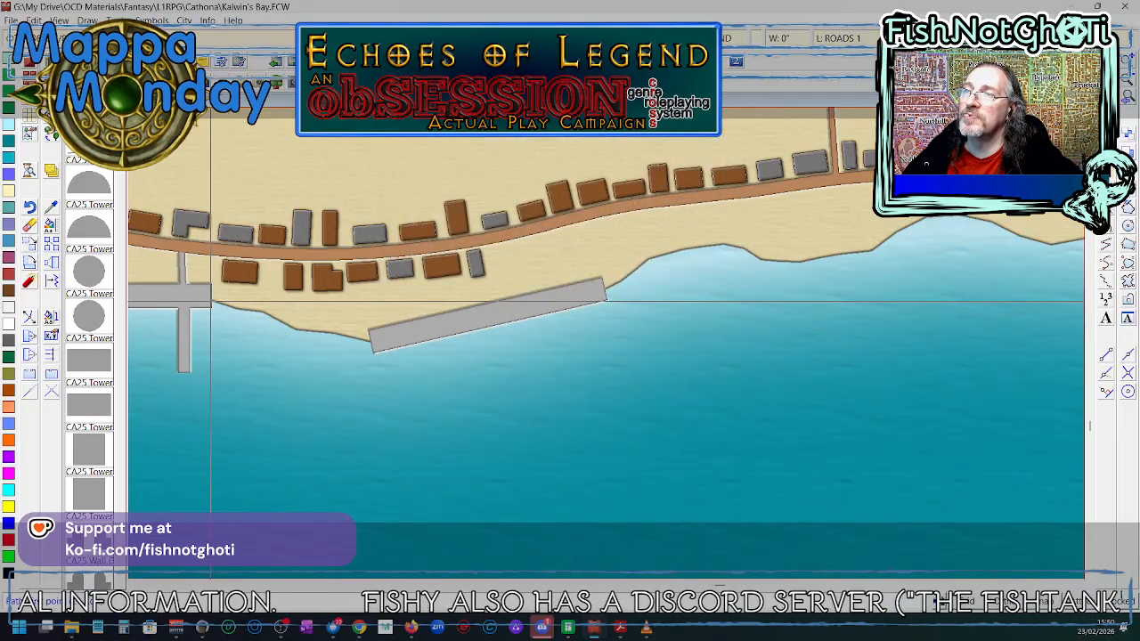
pyautogui.click(211, 301)
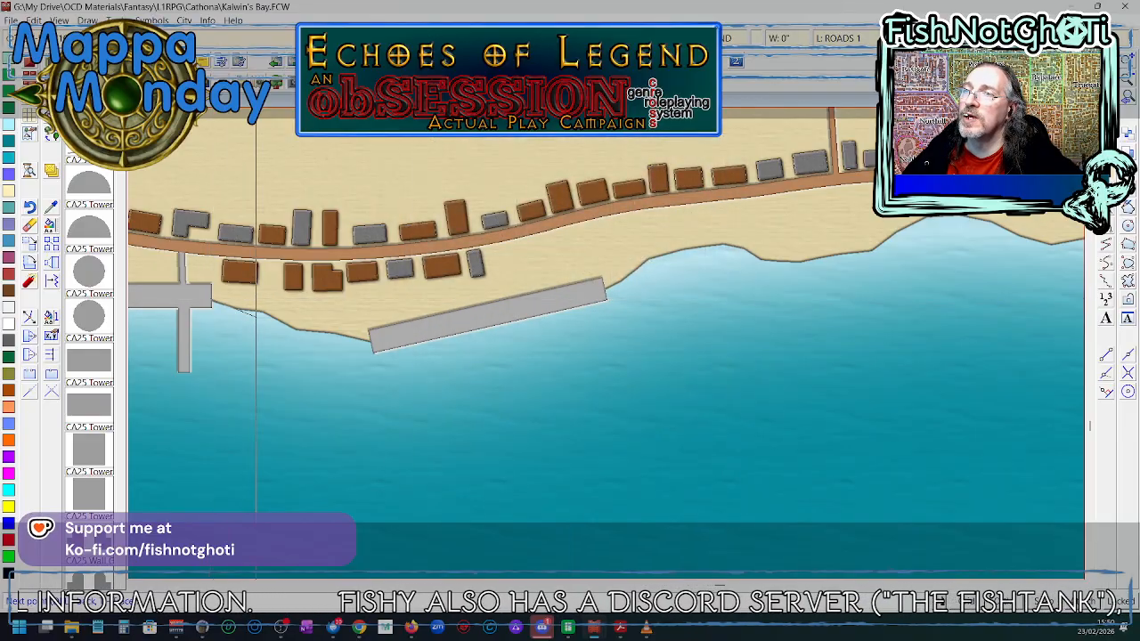
pyautogui.click(371, 341)
pyautogui.rightClick(371, 341)
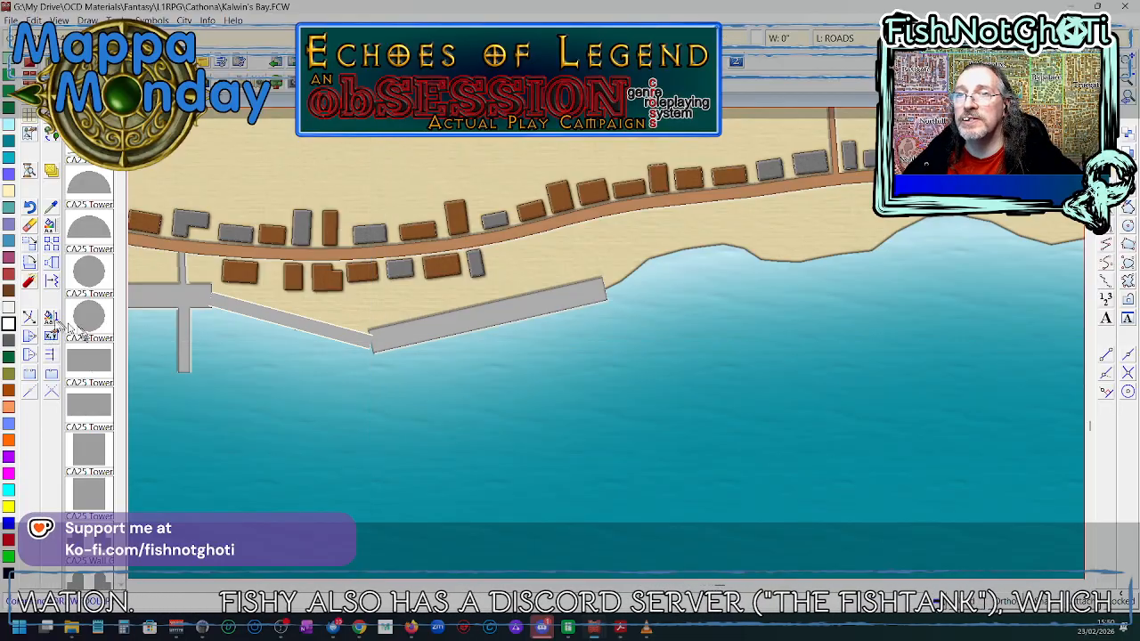
# - Adjust both end nodes of the 10' walkway so it joins the wharf's eastern edge and the quay's southwestern corner
pyautogui.click(214, 302)
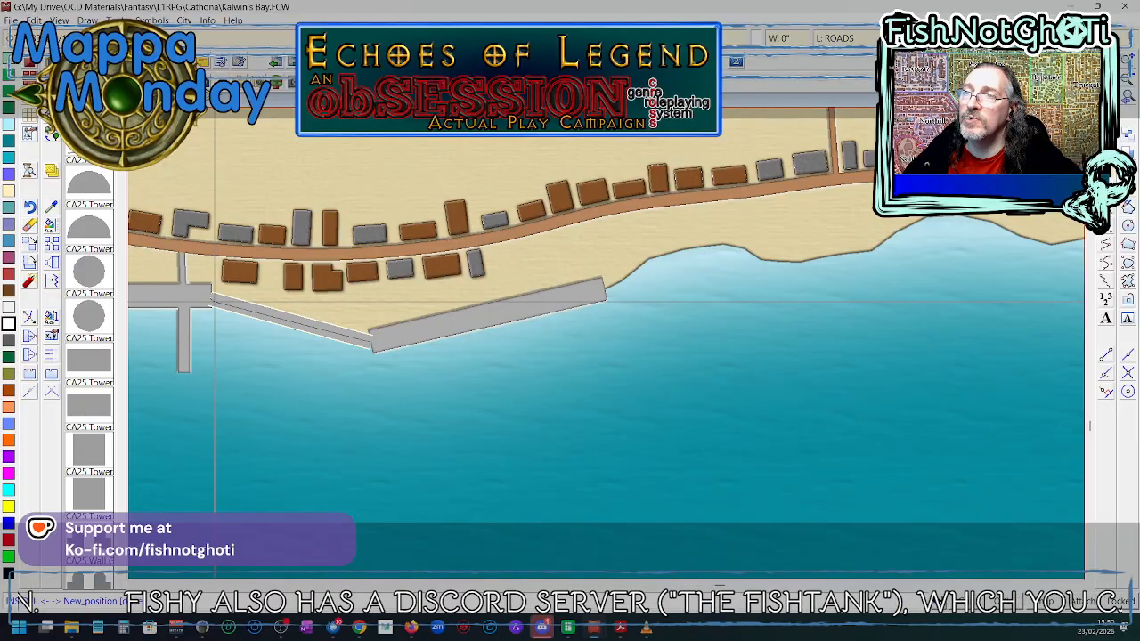
pyautogui.click(210, 302)
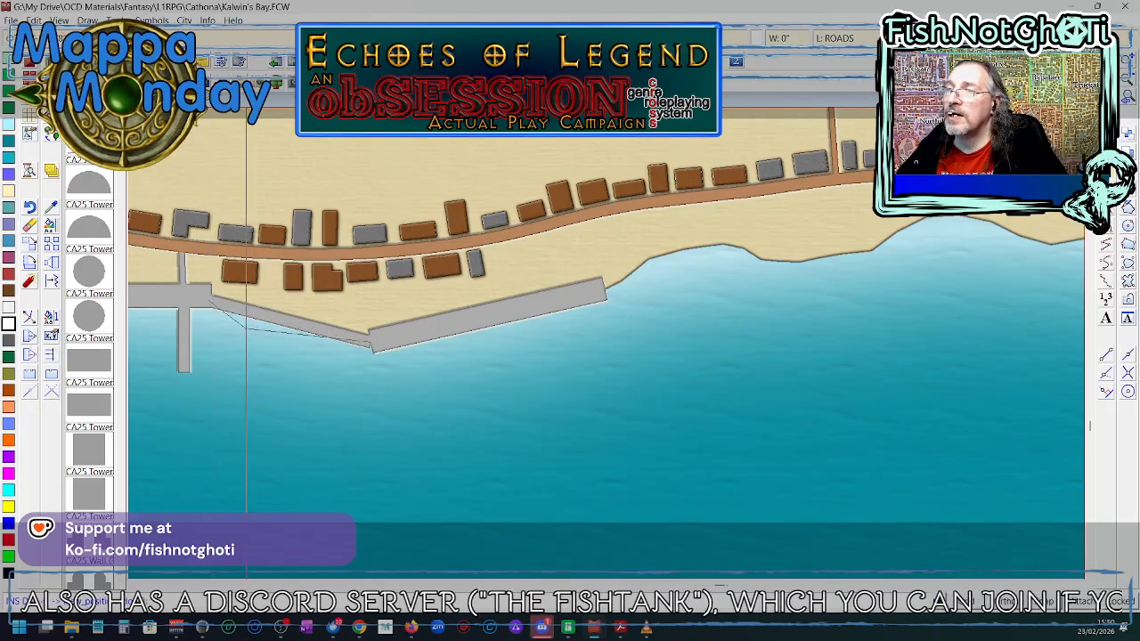
pyautogui.click(380, 348)
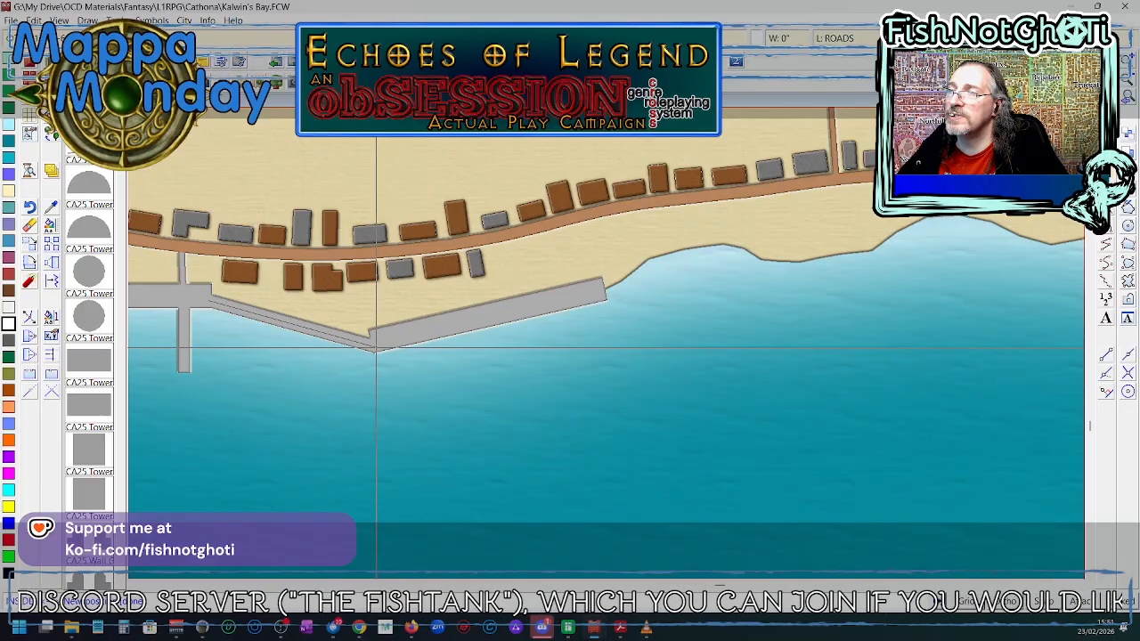
pyautogui.click(376, 348)
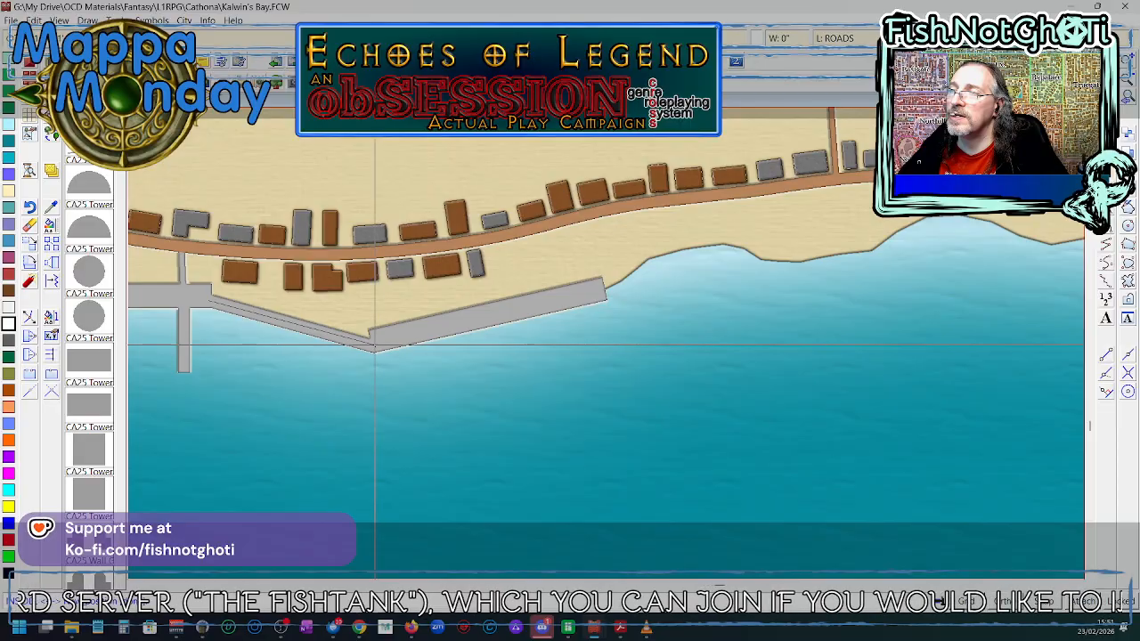
pyautogui.click(374, 345)
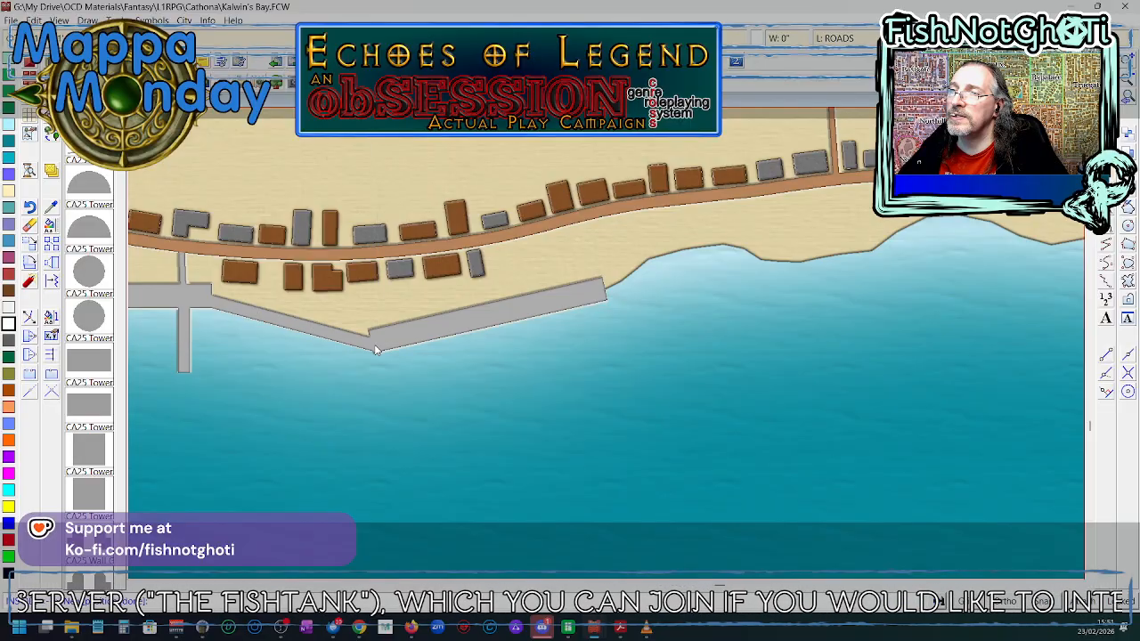
pyautogui.click(374, 344)
pyautogui.click(374, 345)
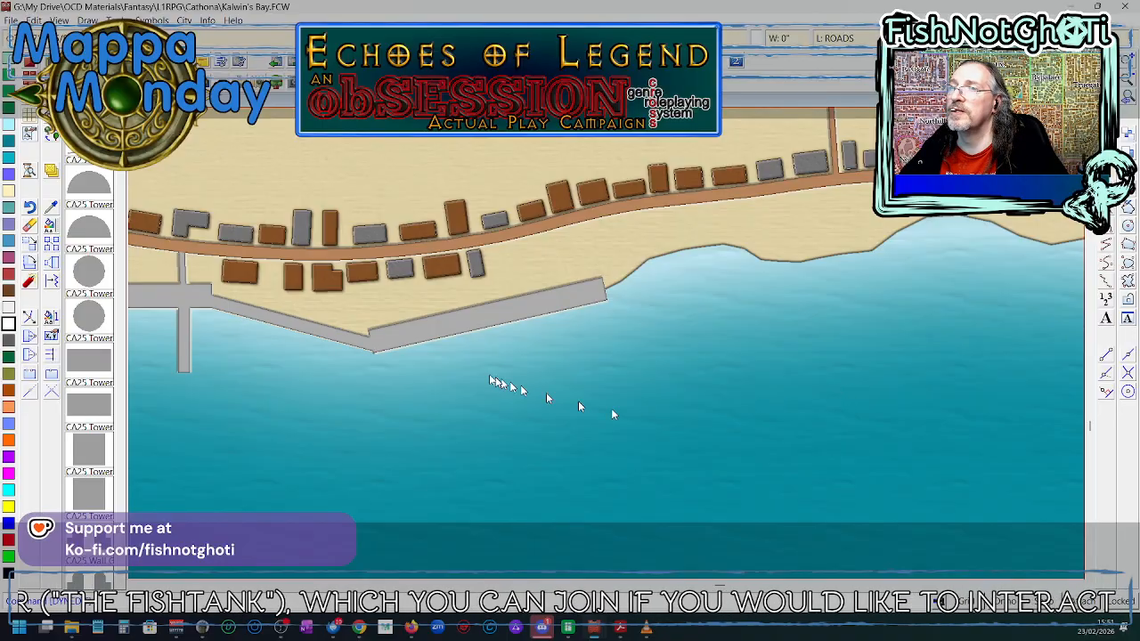
# - Move the walkway's eastern end node slightly further into the wide quay so their seaward edges meet cleanly
pyautogui.scroll(-3, 369, 364)
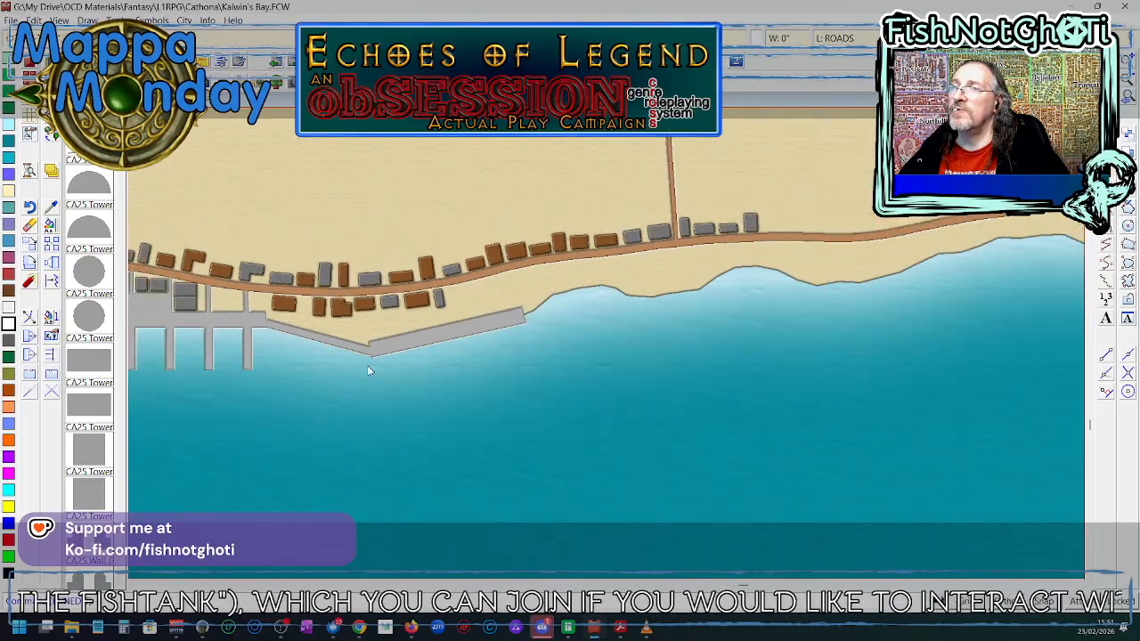
pyautogui.scroll(-1, 367, 365)
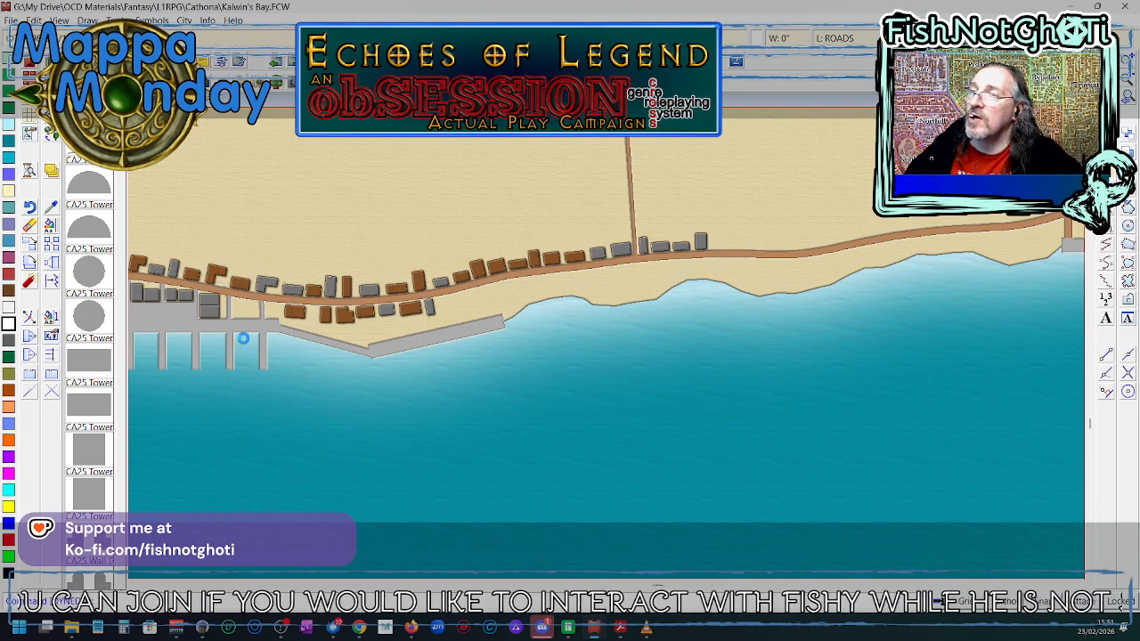
pyautogui.scroll(3, 243, 339)
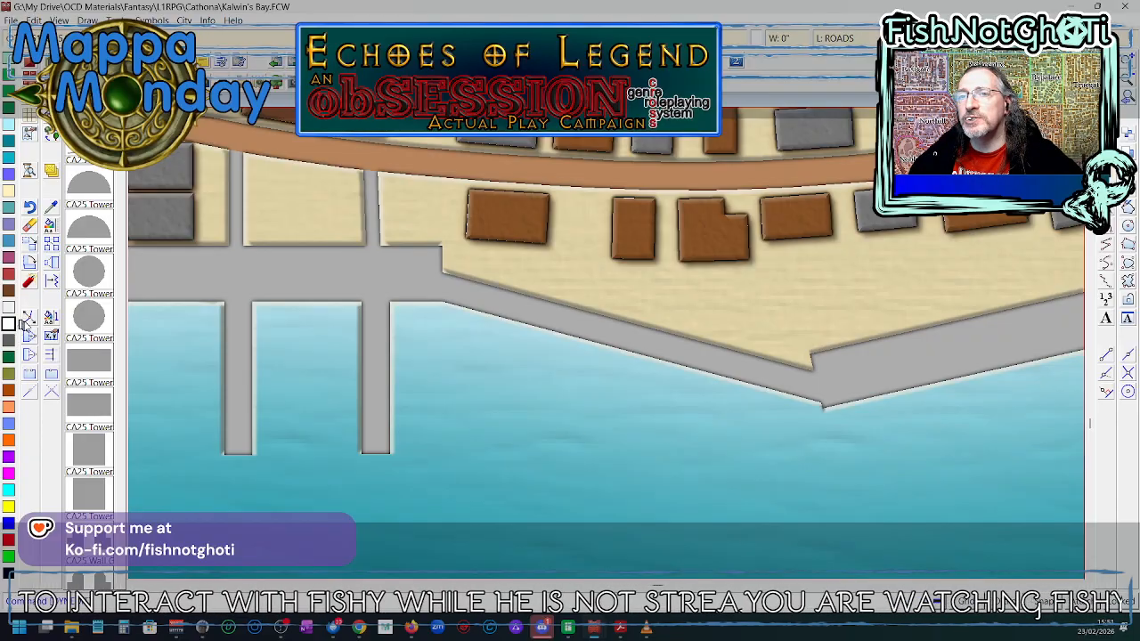
pyautogui.click(825, 398)
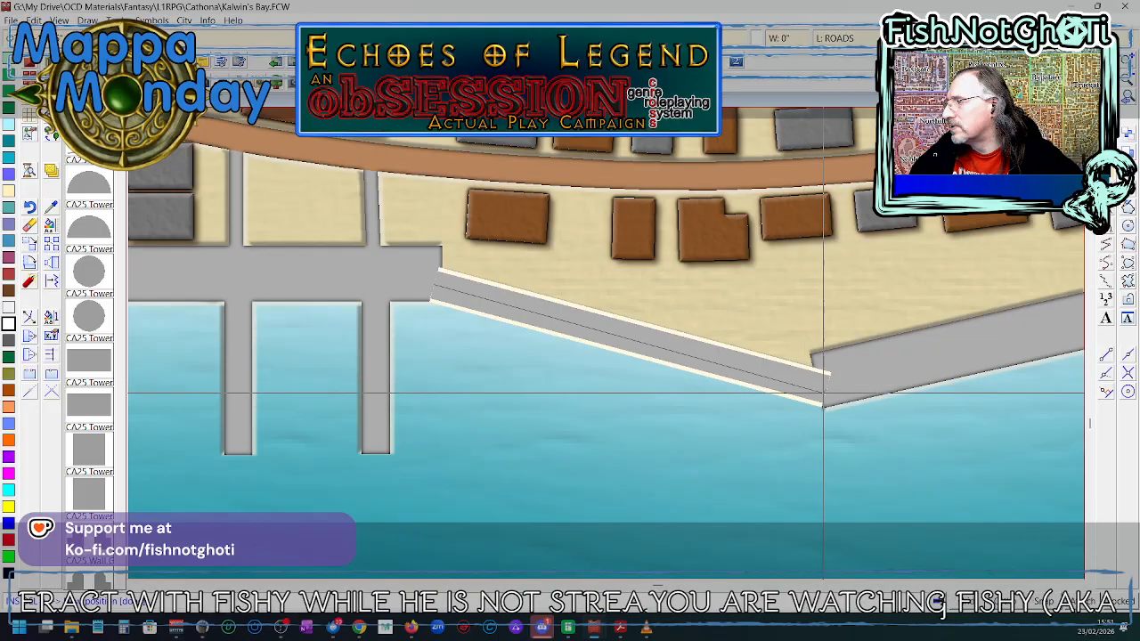
pyautogui.click(827, 395)
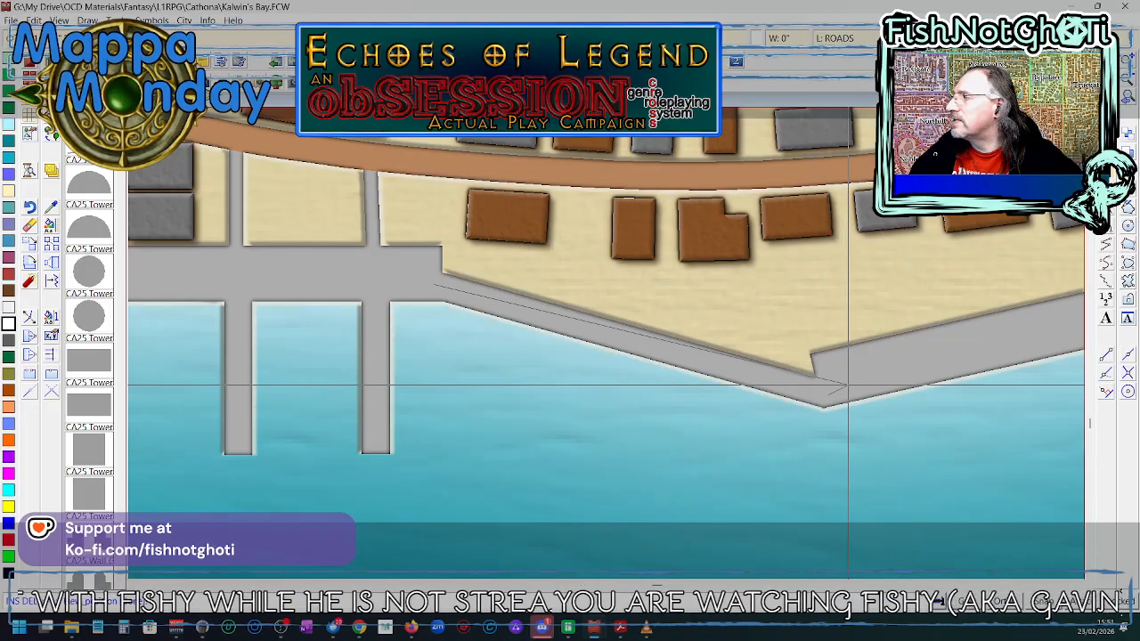
pyautogui.rightClick(848, 386)
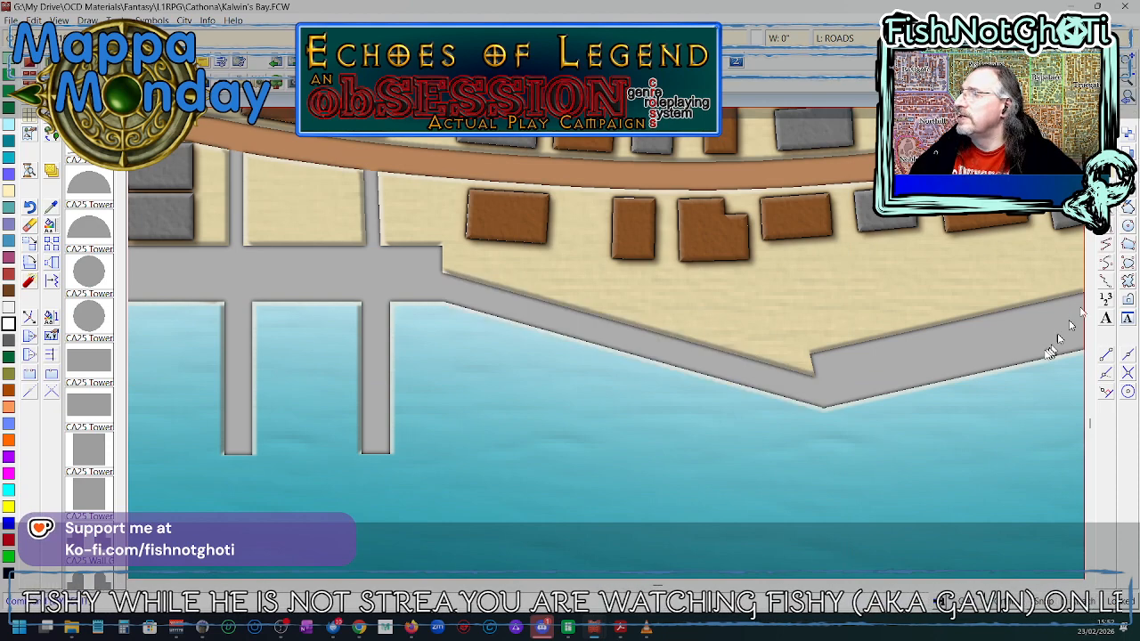
# - Measure the distance between the fourth and fifth piers of the wharf, counted from the west
pyautogui.scroll(-2, 967, 330)
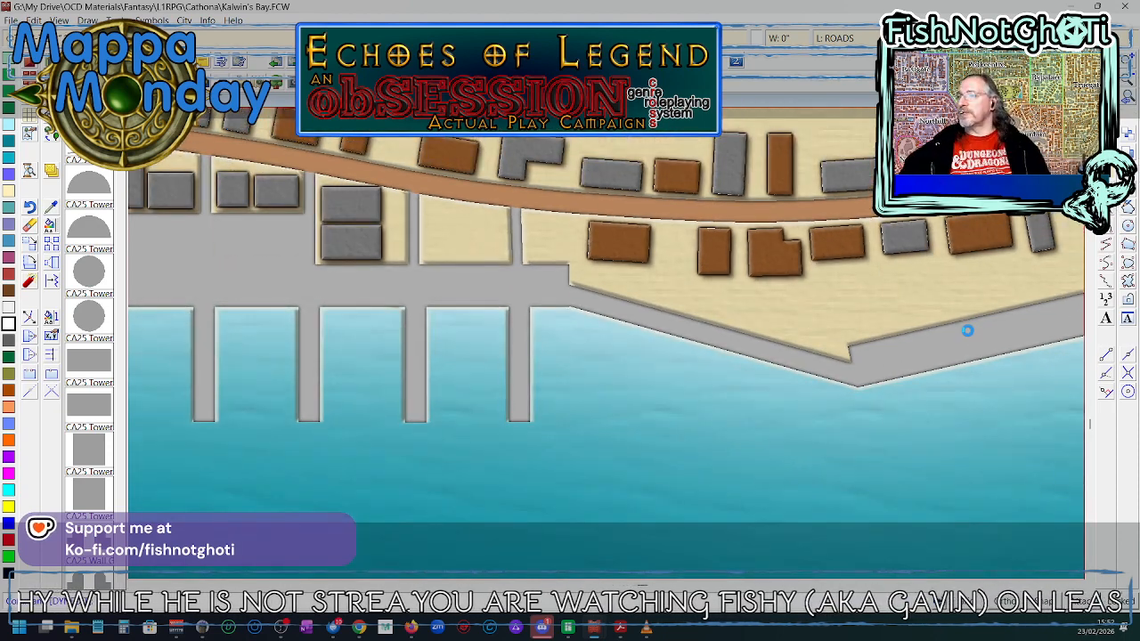
pyautogui.scroll(-1, 967, 330)
pyautogui.scroll(-1, 967, 330)
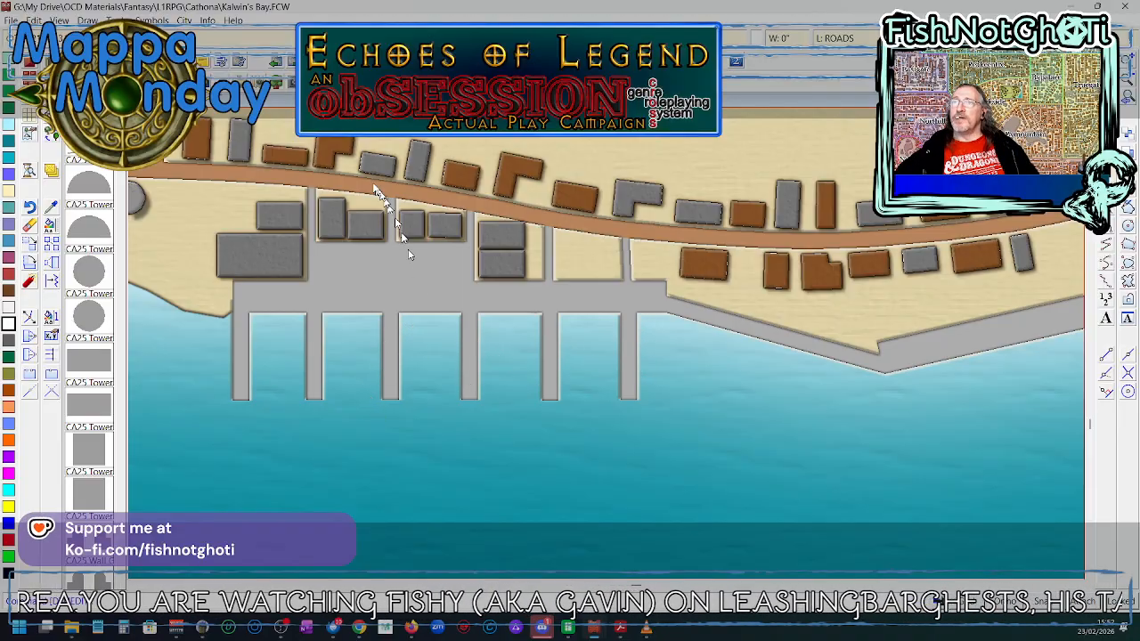
pyautogui.click(208, 20)
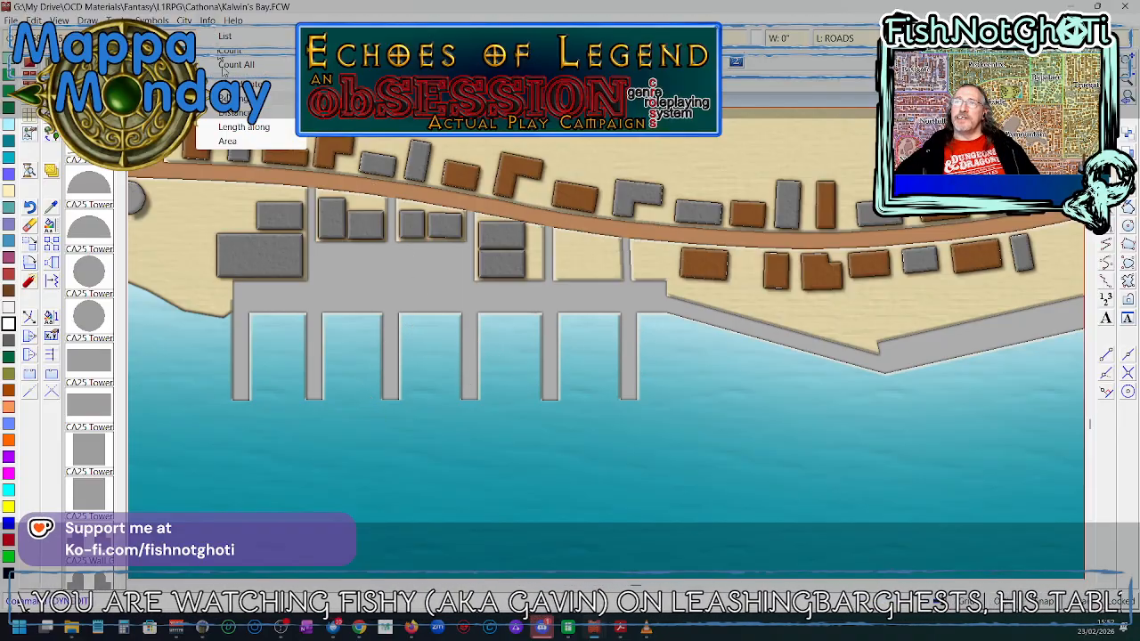
pyautogui.click(230, 113)
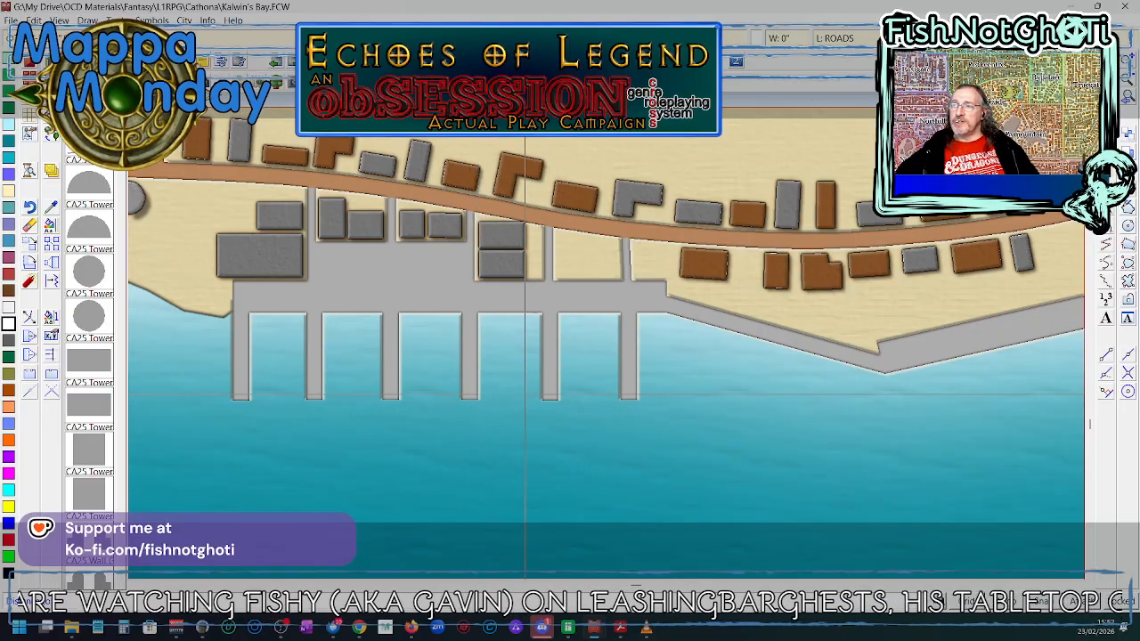
pyautogui.click(542, 394)
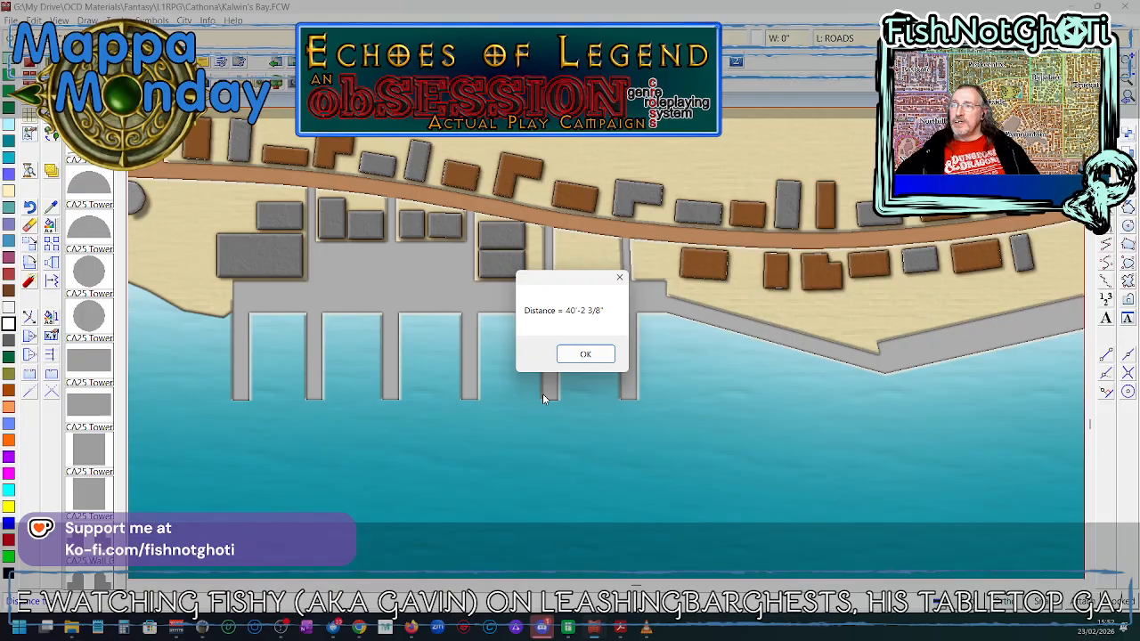
pyautogui.click(601, 358)
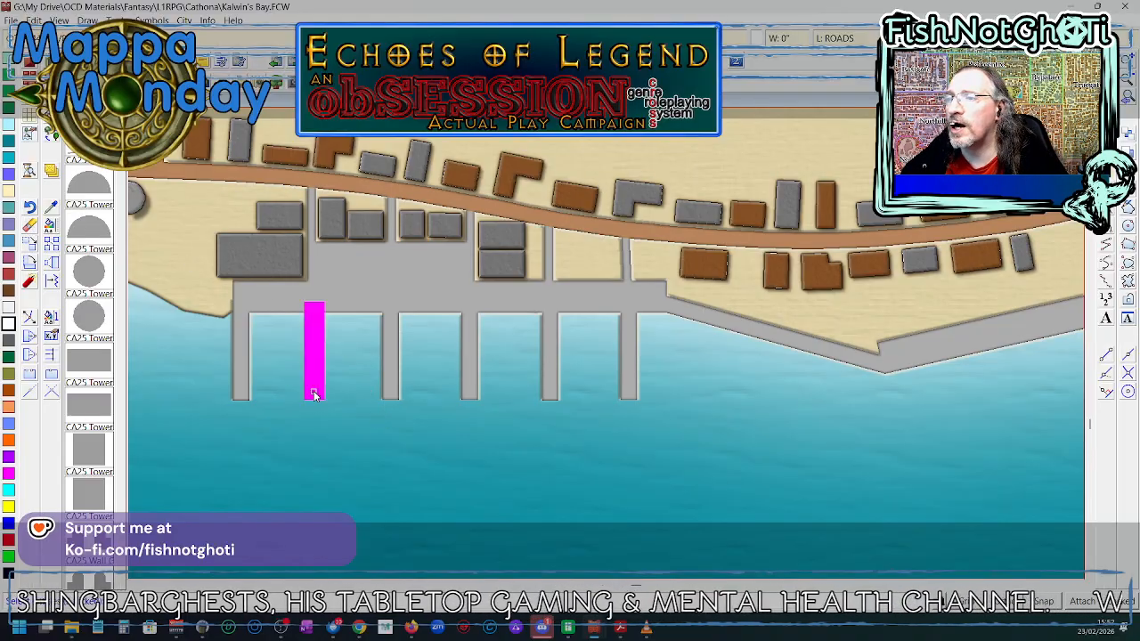
# - Erase the second and fourth piers of the wharf, counted from the west
pyautogui.click(472, 389)
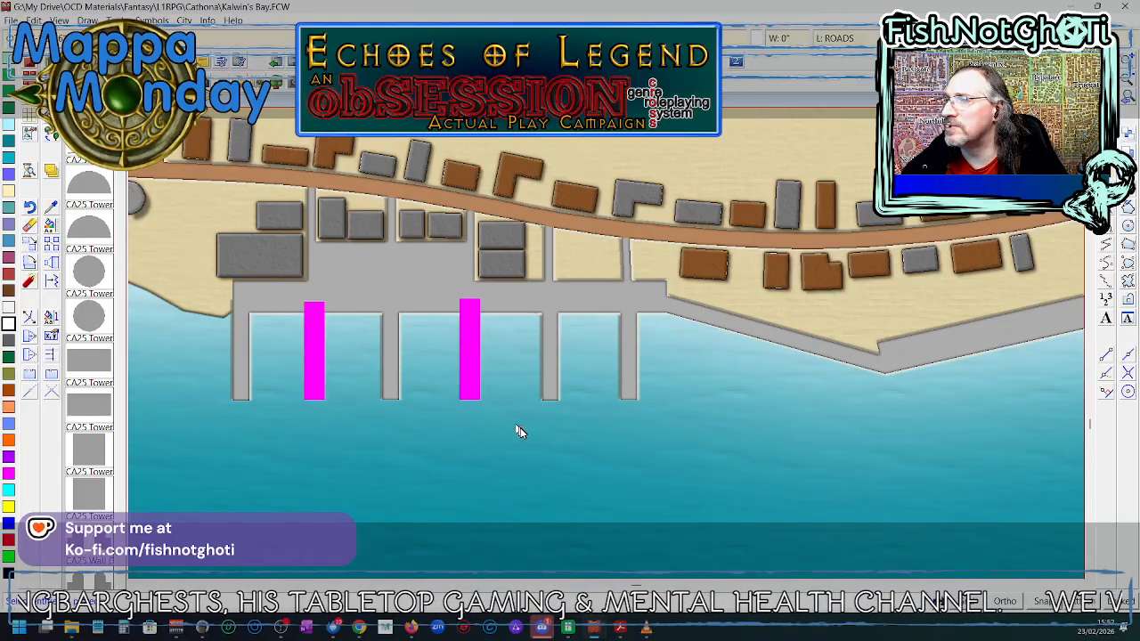
pyautogui.rightClick(513, 426)
pyautogui.click(513, 426)
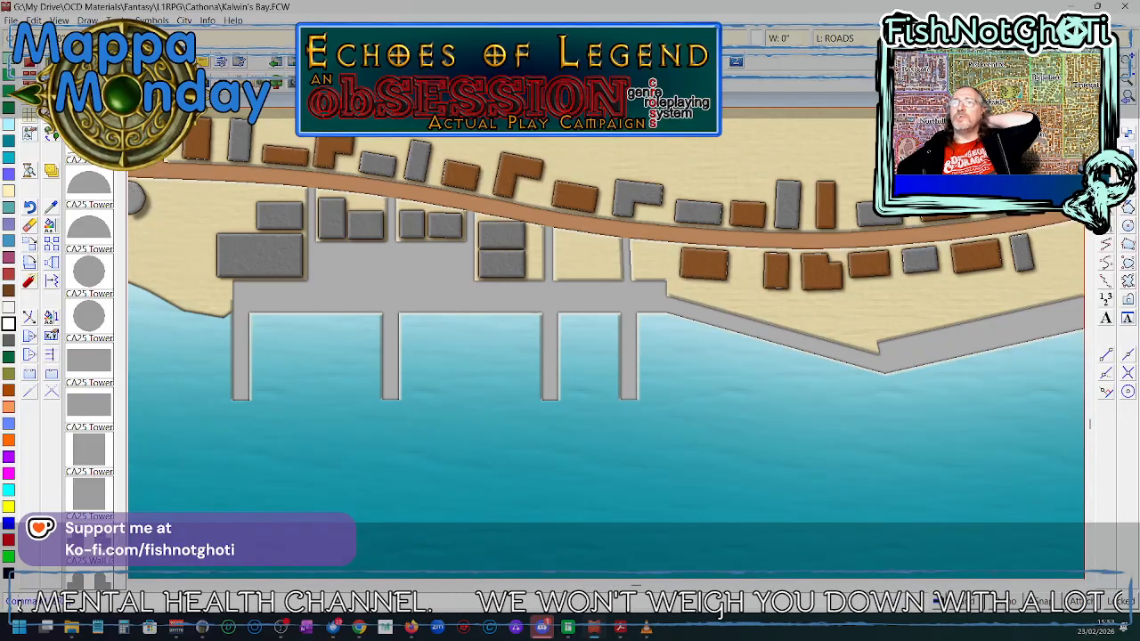
# - Show the GRID sheet over the map and leave the GRID 5ft sheet hidden
pyautogui.click(945, 38)
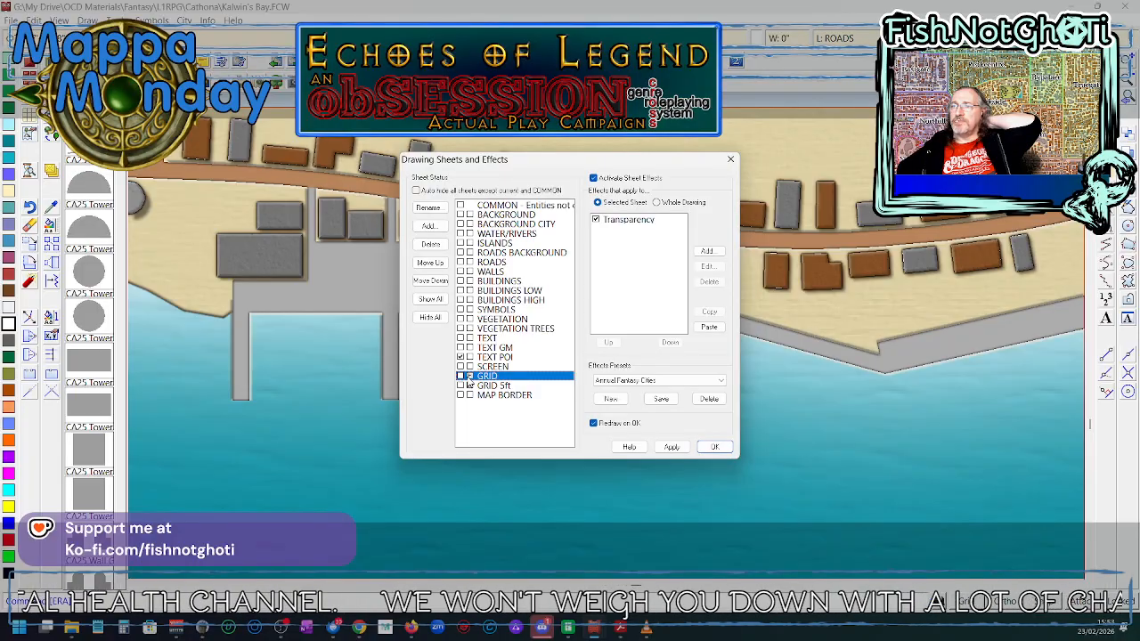
pyautogui.click(714, 446)
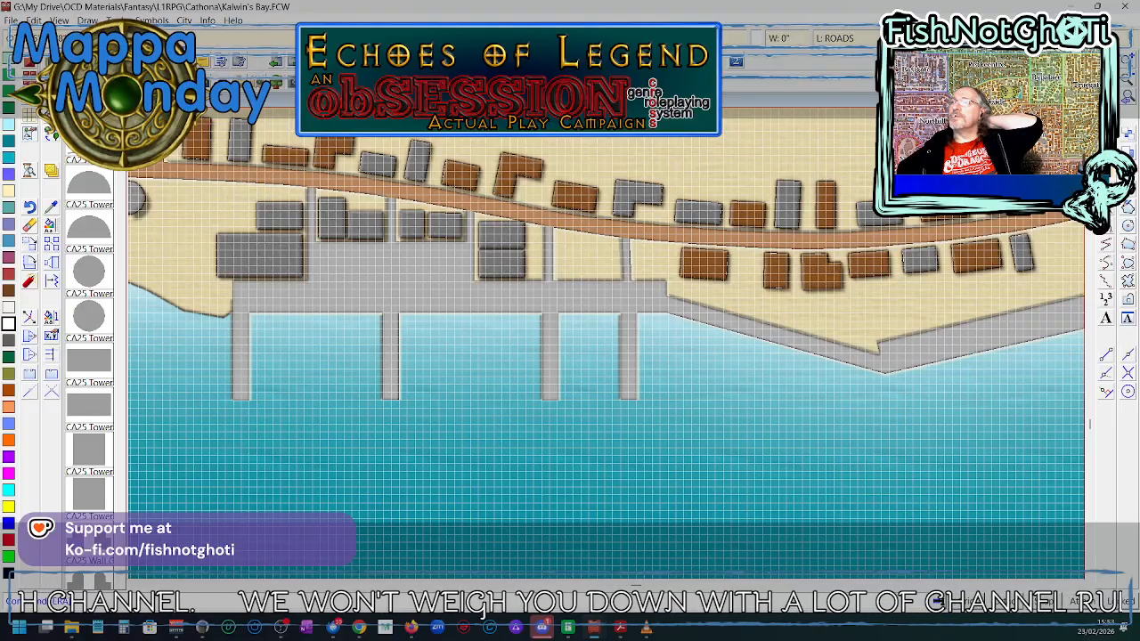
pyautogui.click(910, 39)
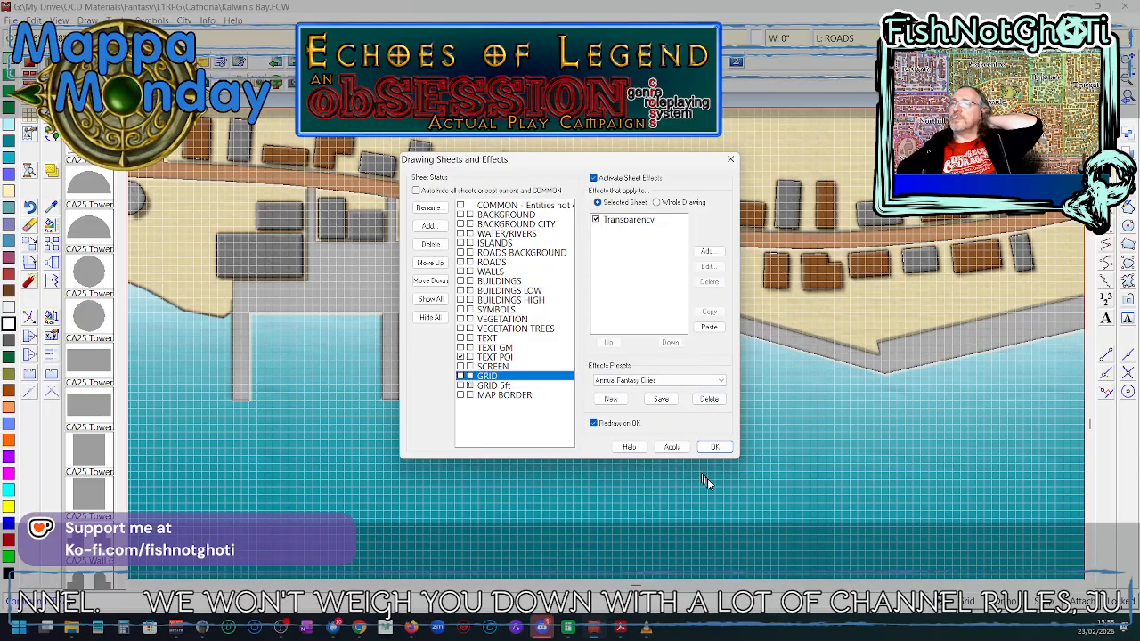
pyautogui.click(713, 448)
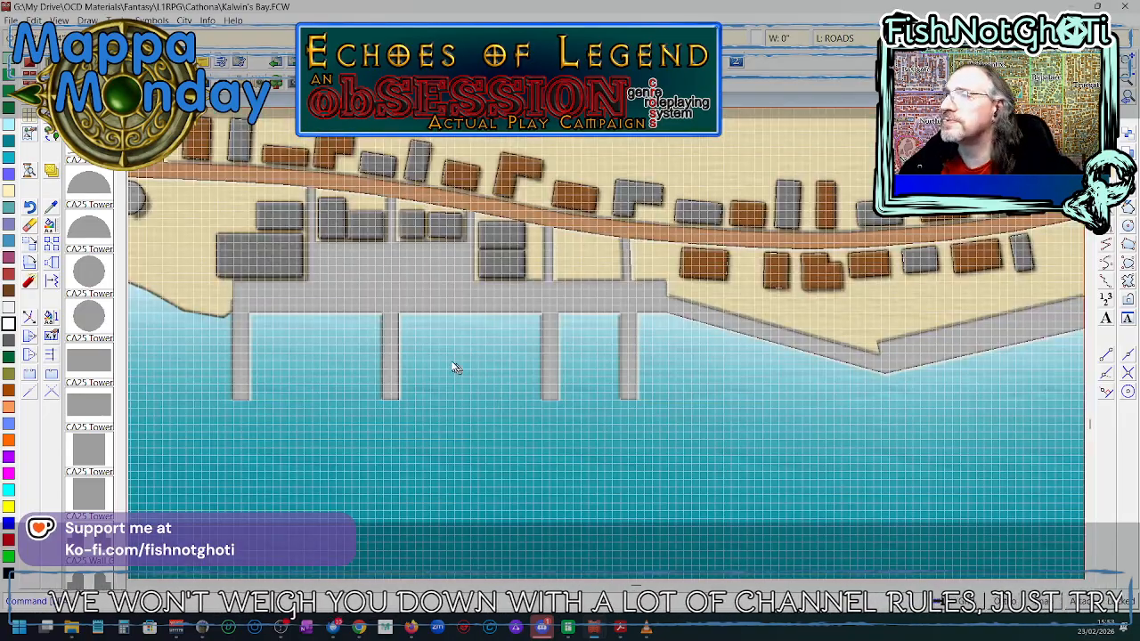
# - Measure the open water between the second and third remaining wharf piers, counted from the west
pyautogui.scroll(2, 455, 365)
pyautogui.scroll(2, 462, 369)
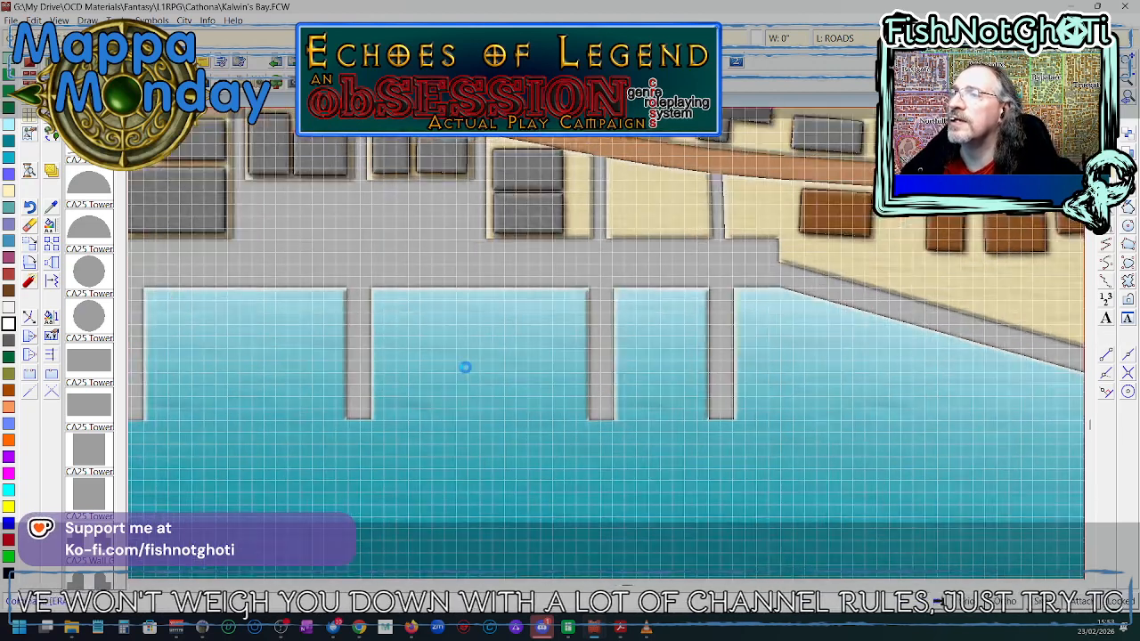
pyautogui.click(208, 22)
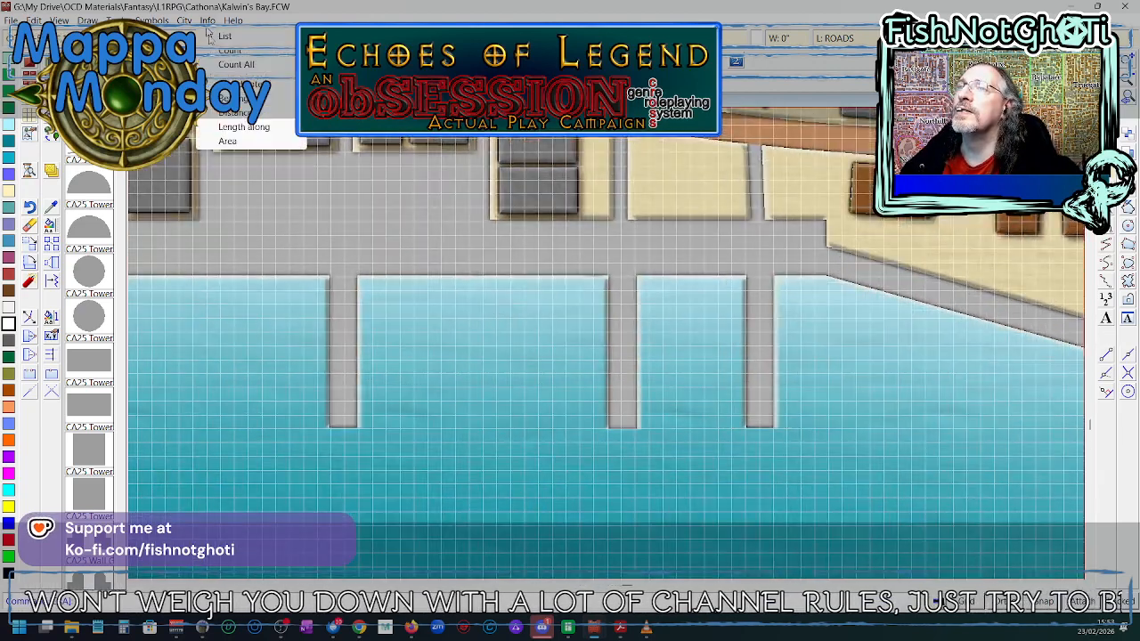
pyautogui.click(232, 133)
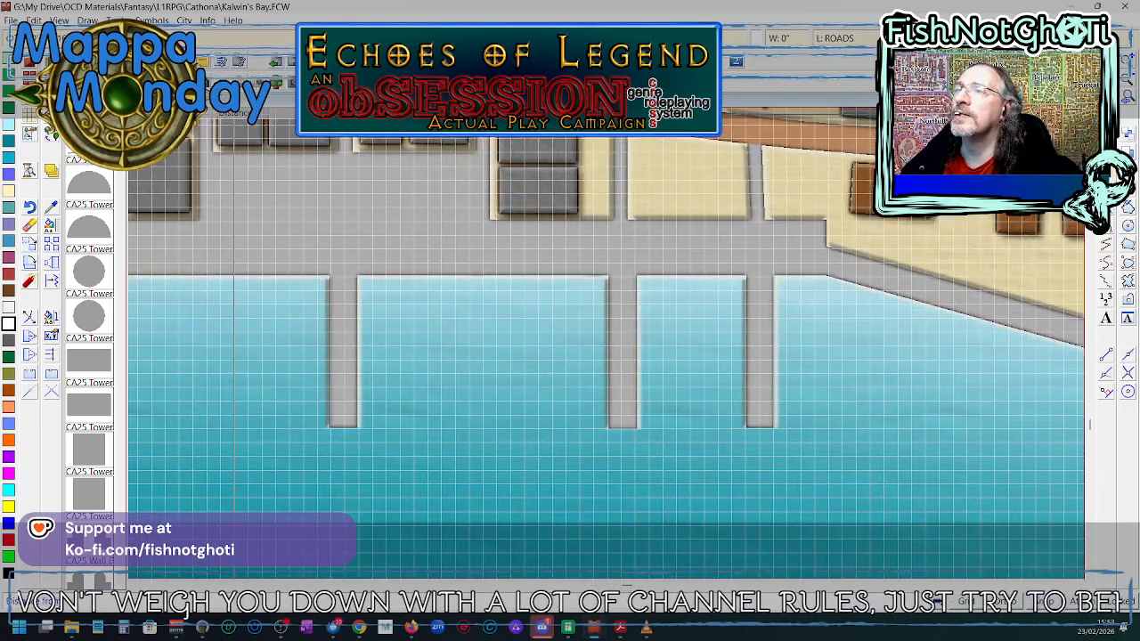
pyautogui.click(359, 415)
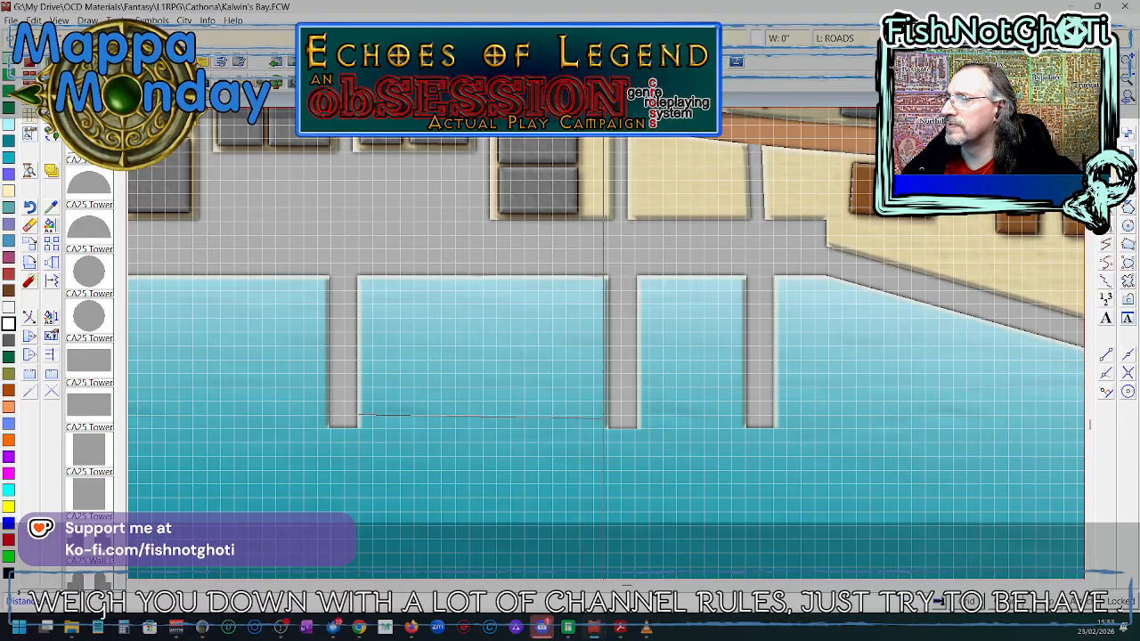
pyautogui.click(609, 416)
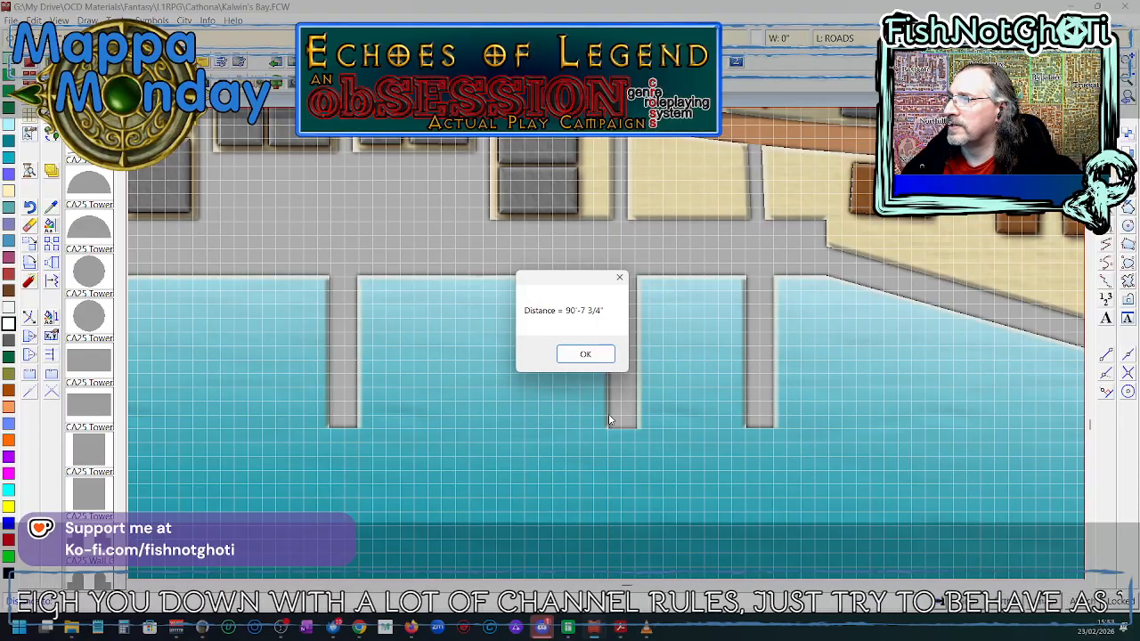
pyautogui.click(586, 354)
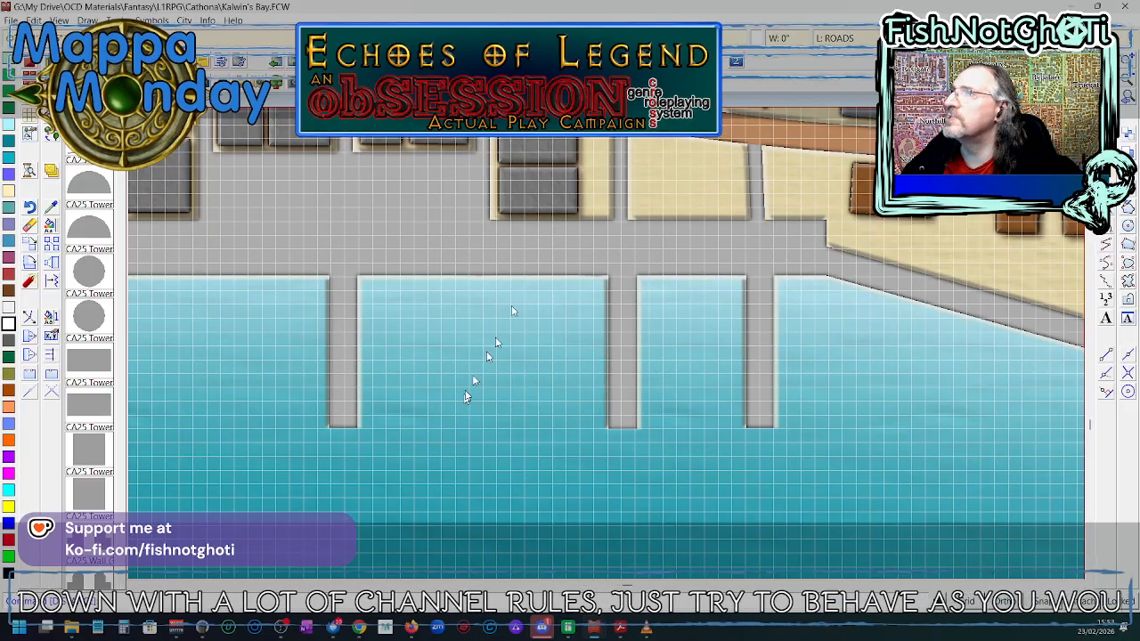
# - Check the grid sheets' visibility and unfreeze the HEX/SQUARE GRID layer
pyautogui.click(733, 37)
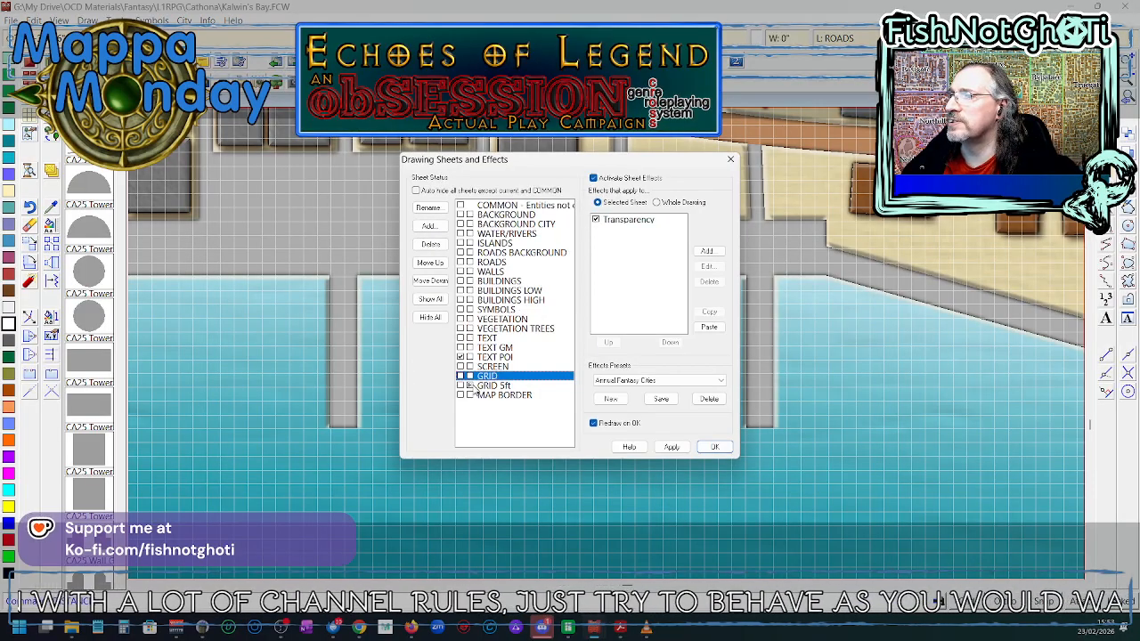
pyautogui.click(717, 447)
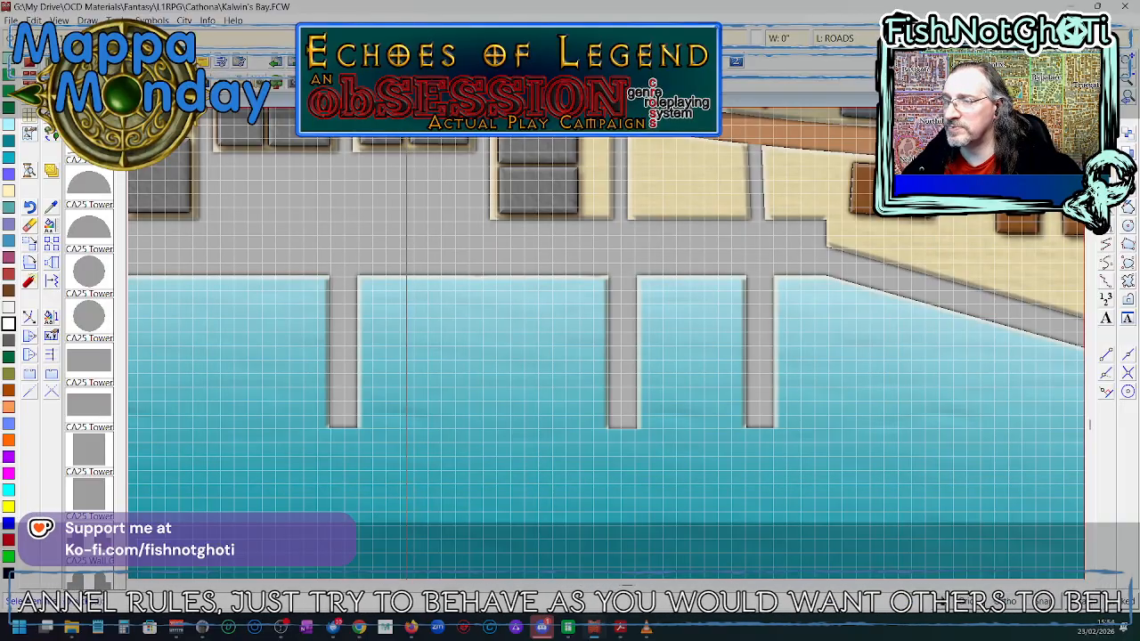
pyautogui.rightClick(403, 489)
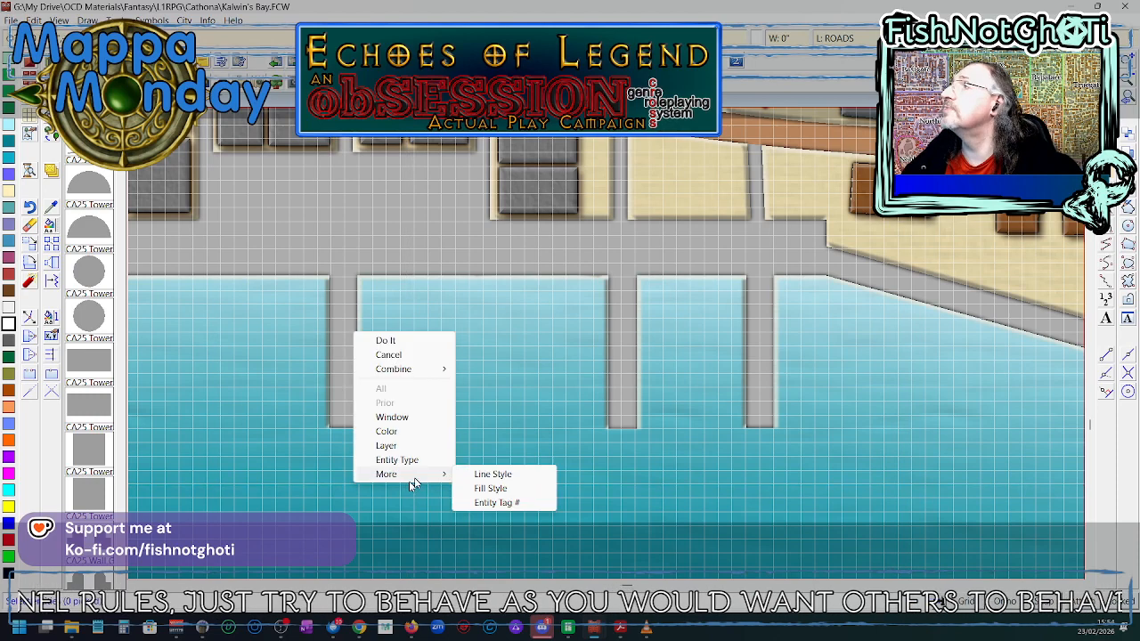
pyautogui.rightClick(637, 364)
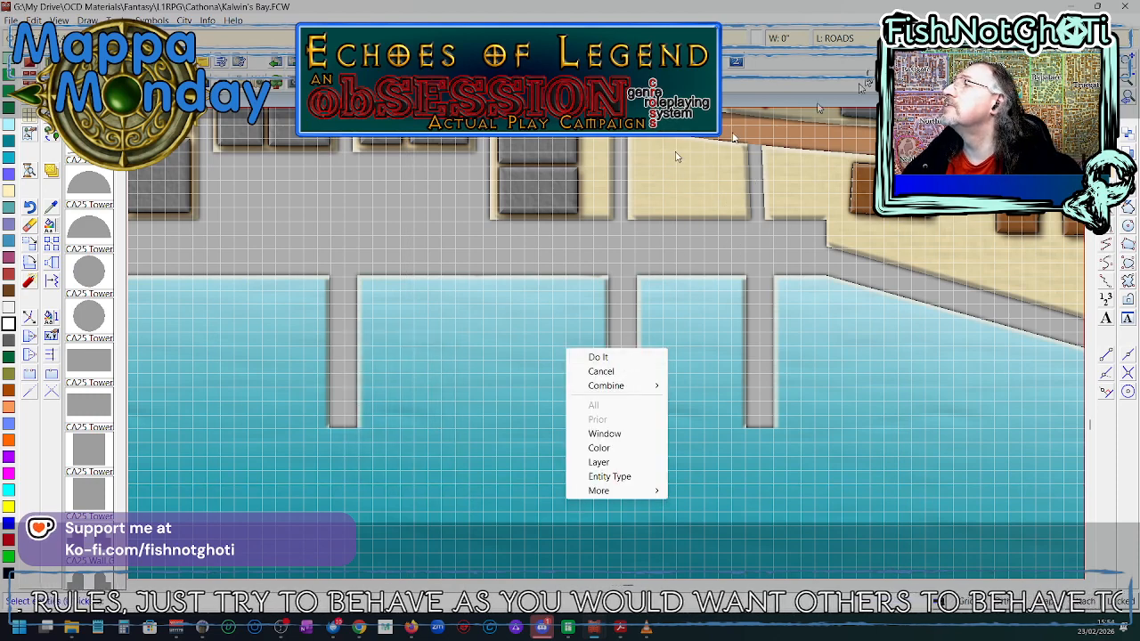
pyautogui.click(598, 462)
pyautogui.scroll(-6, 538, 369)
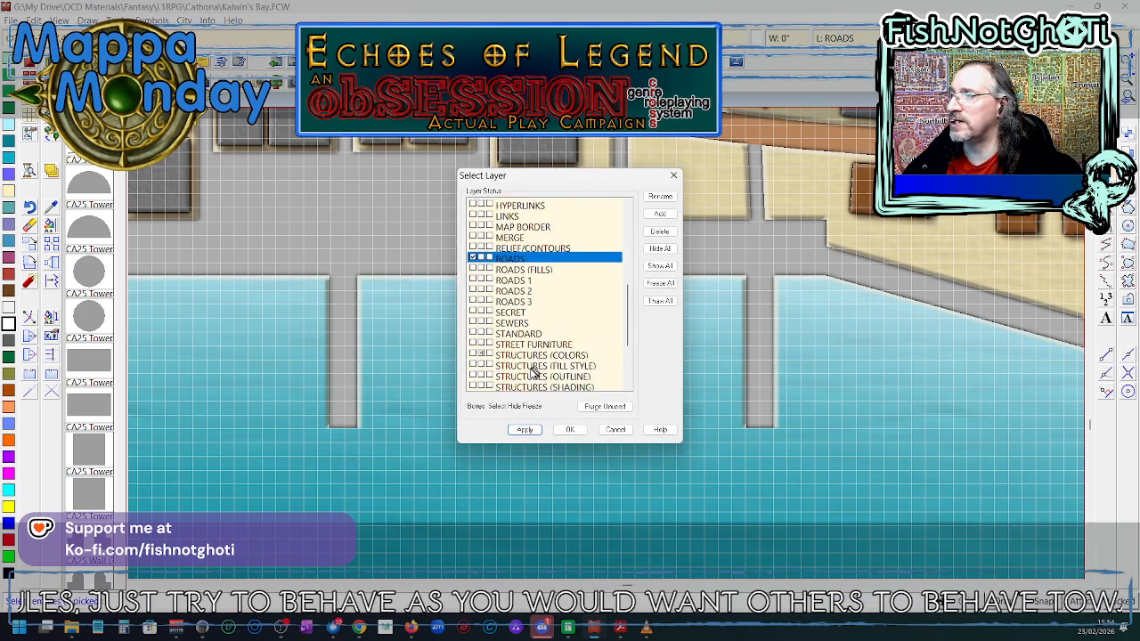
pyautogui.scroll(-1, 506, 370)
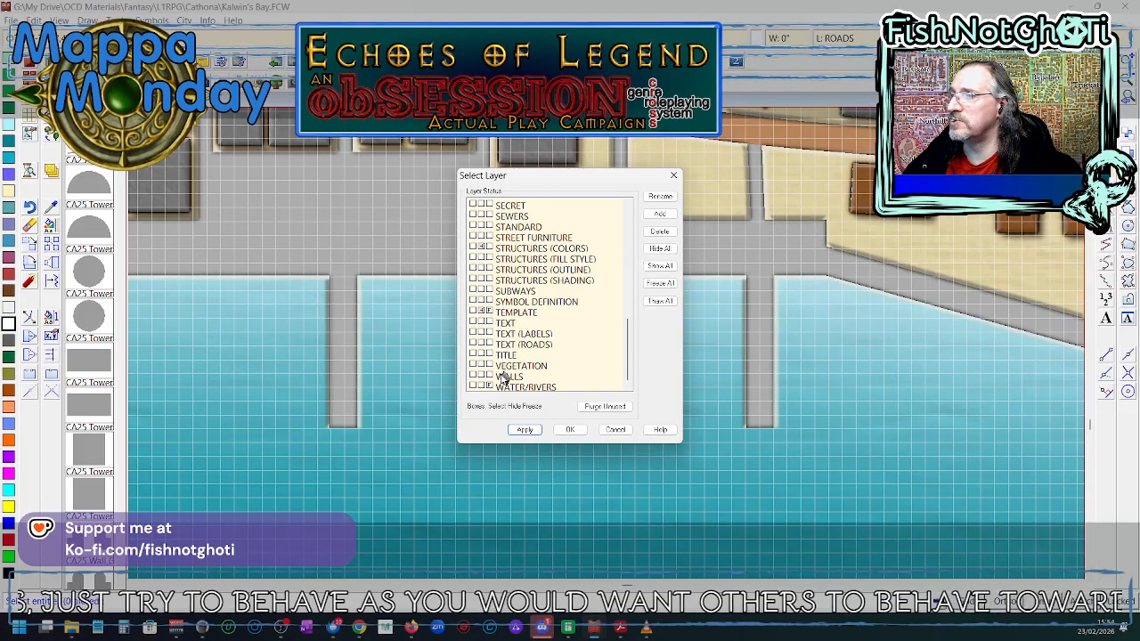
pyautogui.scroll(2, 488, 352)
pyautogui.scroll(-2, 507, 325)
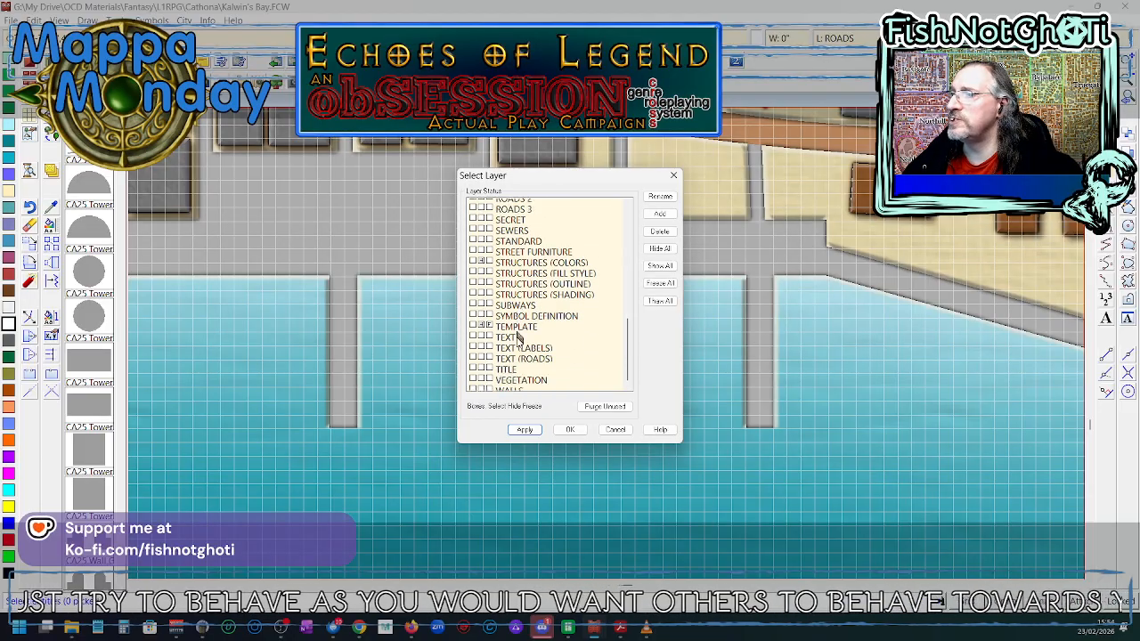
pyautogui.scroll(7, 517, 334)
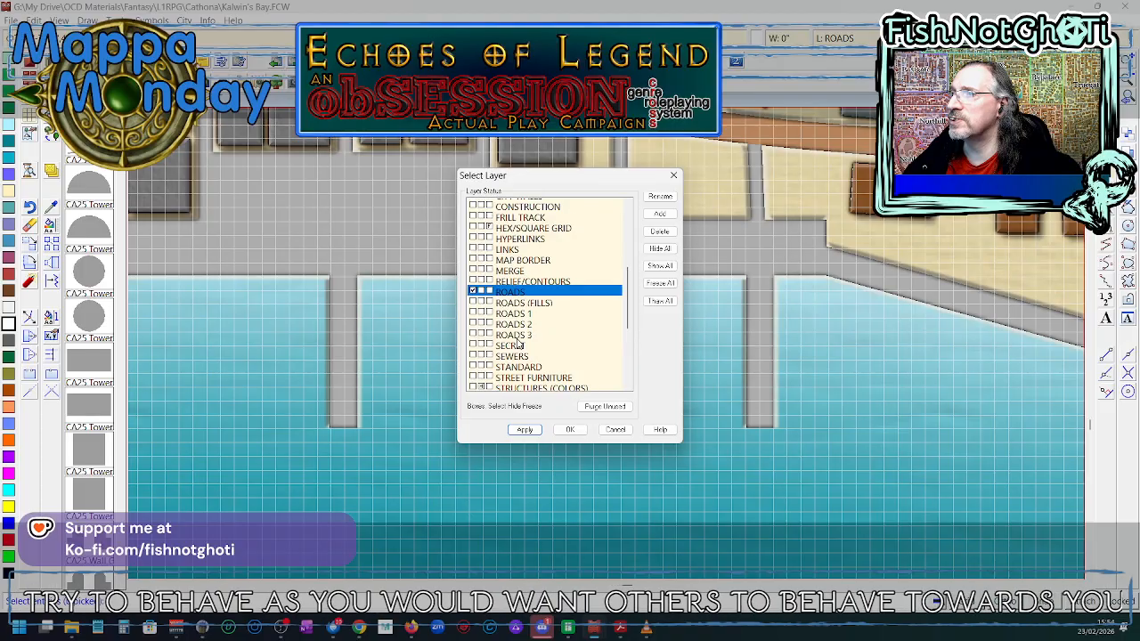
pyautogui.click(517, 281)
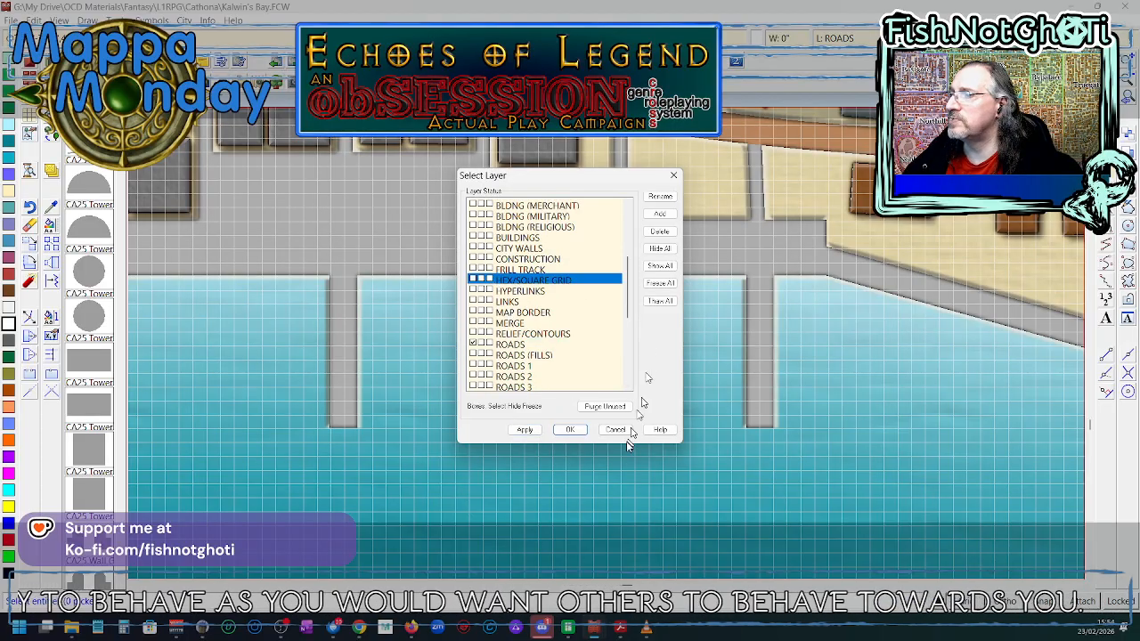
pyautogui.click(571, 430)
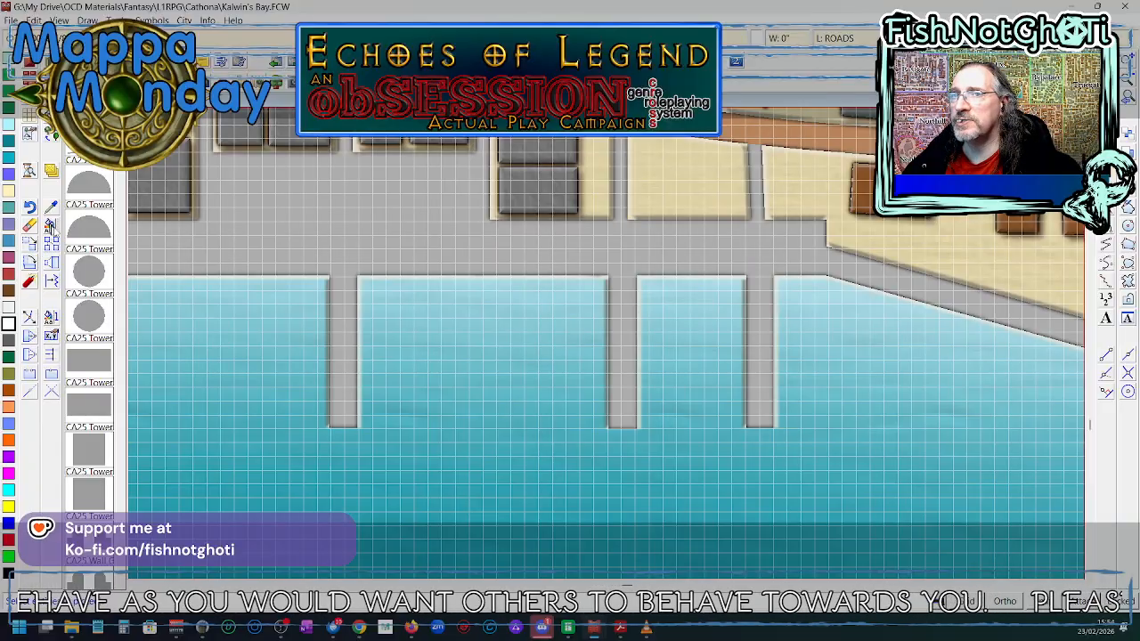
# - Move the fine square grid over the map to the GRID 5ft sheet
pyautogui.click(449, 471)
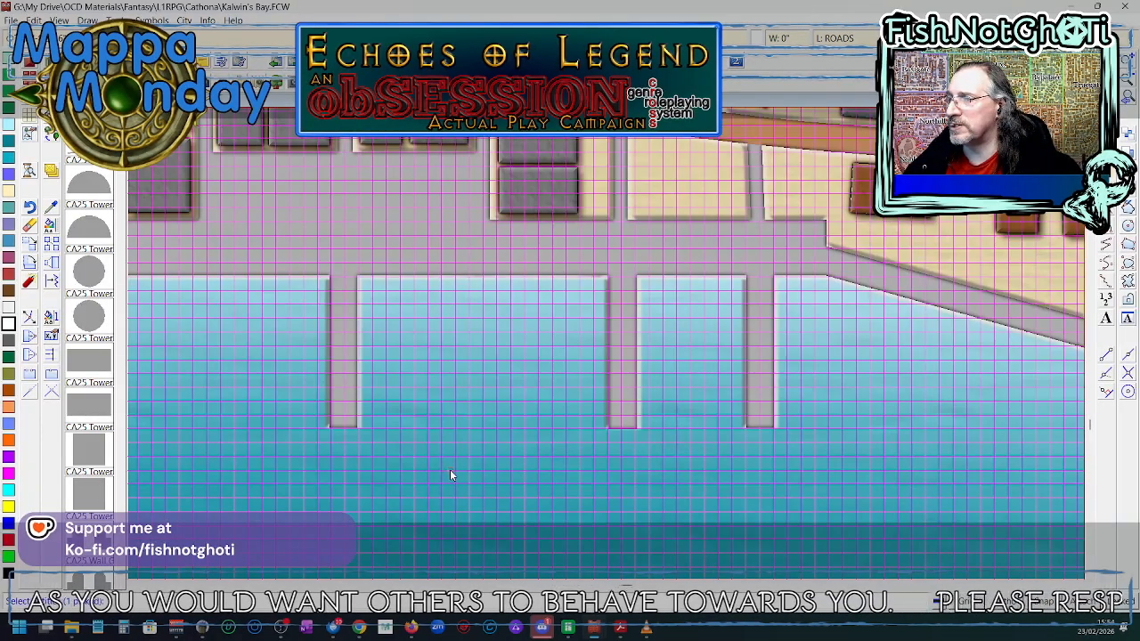
pyautogui.rightClick(450, 475)
pyautogui.moveTo(470, 456)
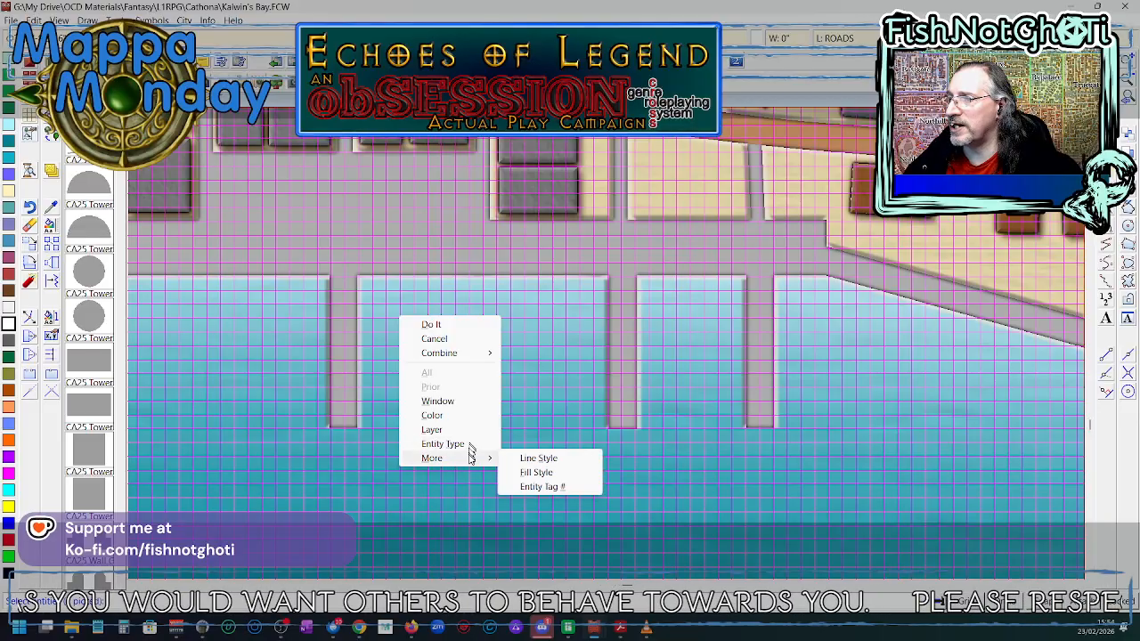
pyautogui.click(443, 325)
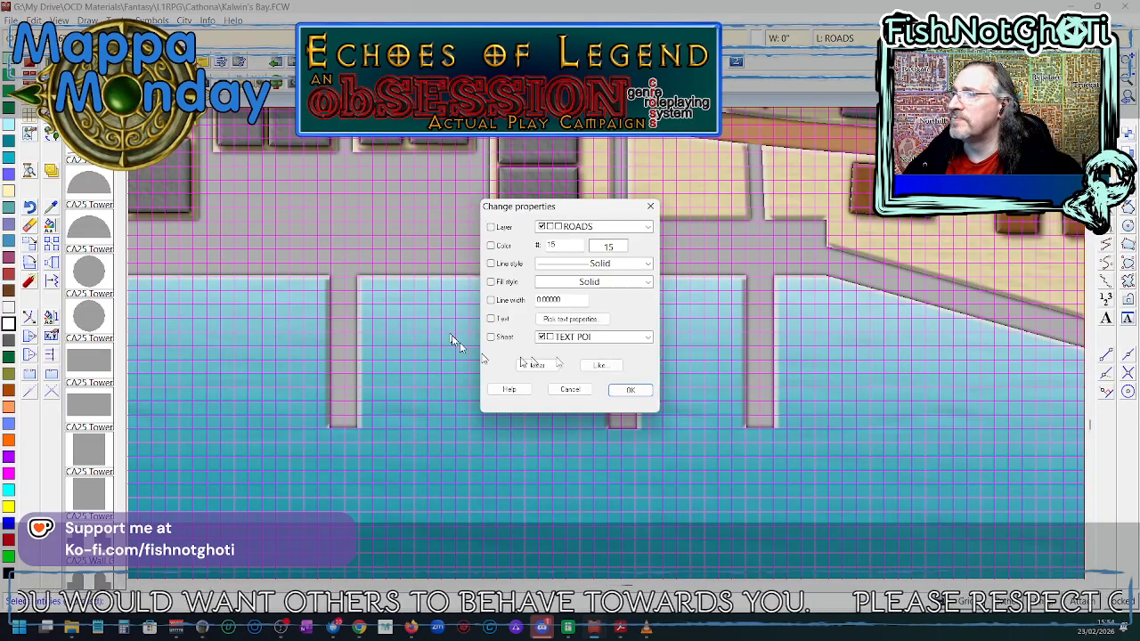
pyautogui.click(624, 337)
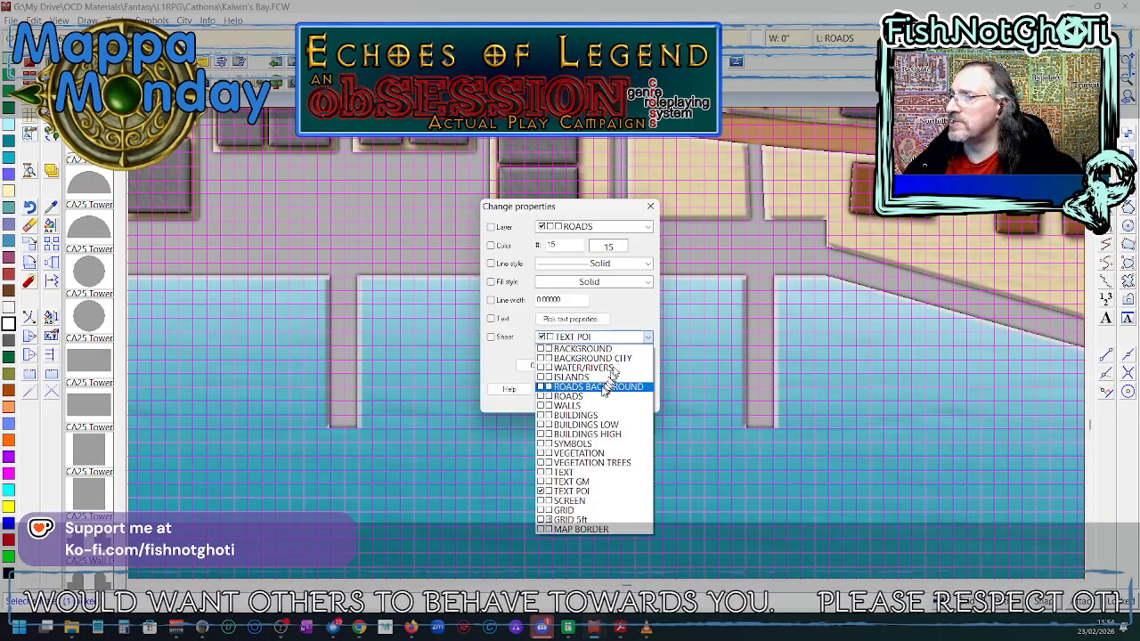
pyautogui.click(567, 521)
pyautogui.click(630, 390)
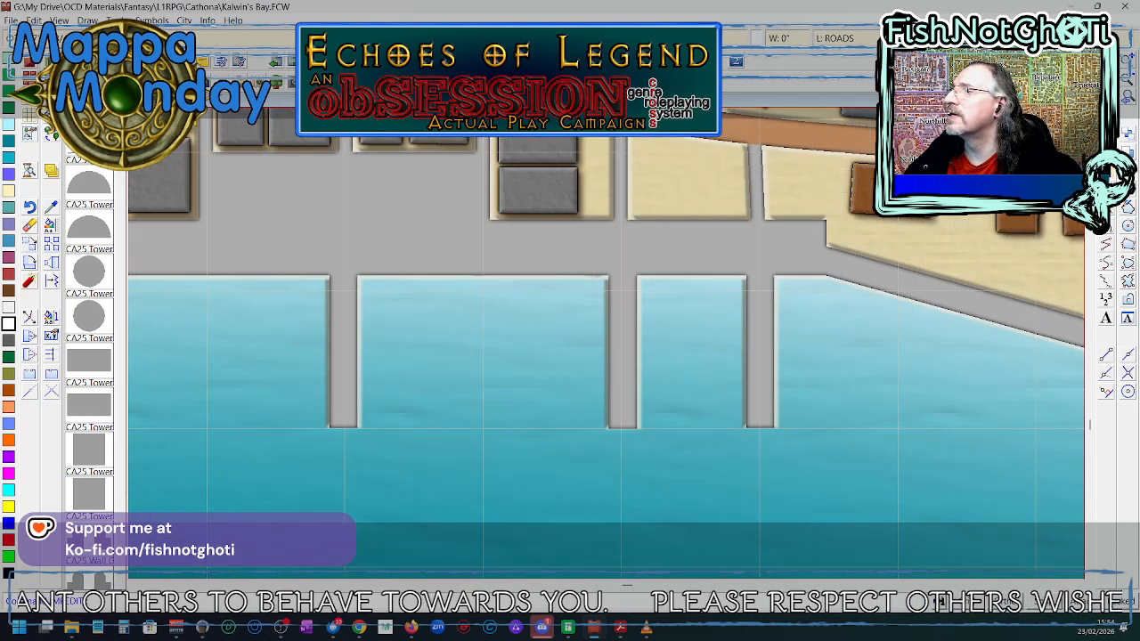
# - Freeze the HEX/SQUARE GRID layer
pyautogui.click(821, 38)
pyautogui.scroll(-2, 515, 338)
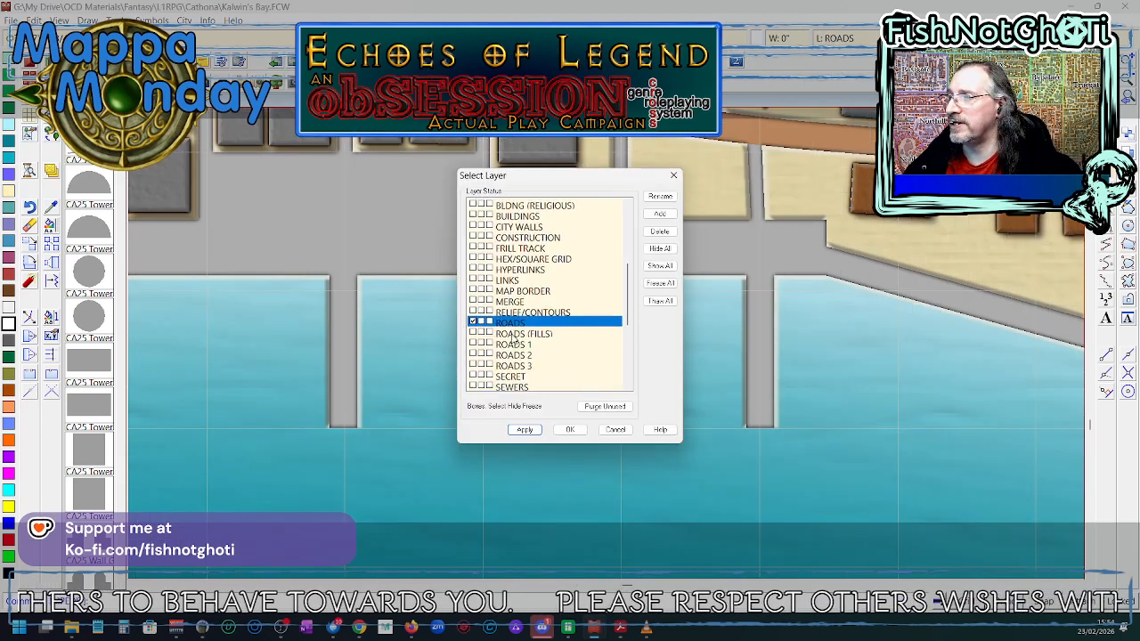
pyautogui.scroll(-5, 515, 338)
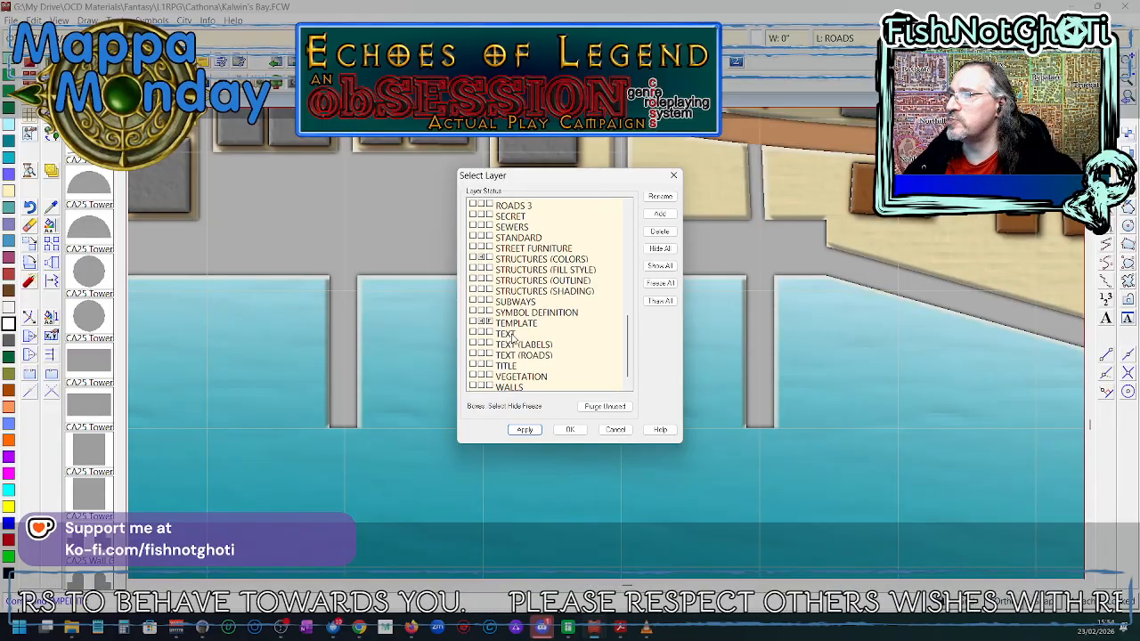
pyautogui.scroll(5, 515, 338)
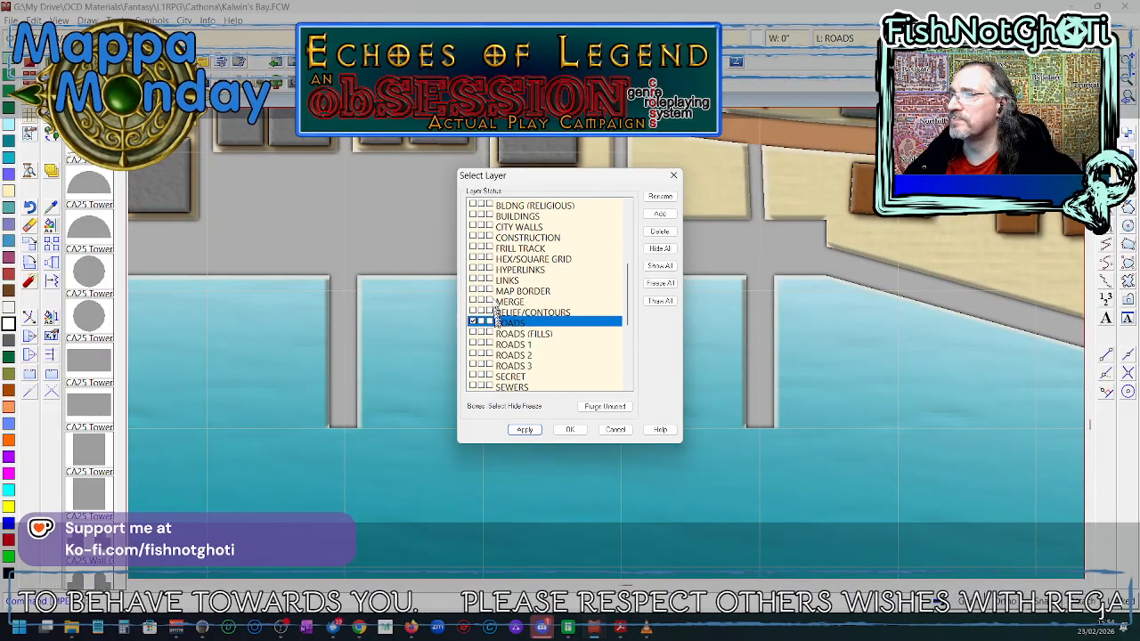
pyautogui.click(489, 259)
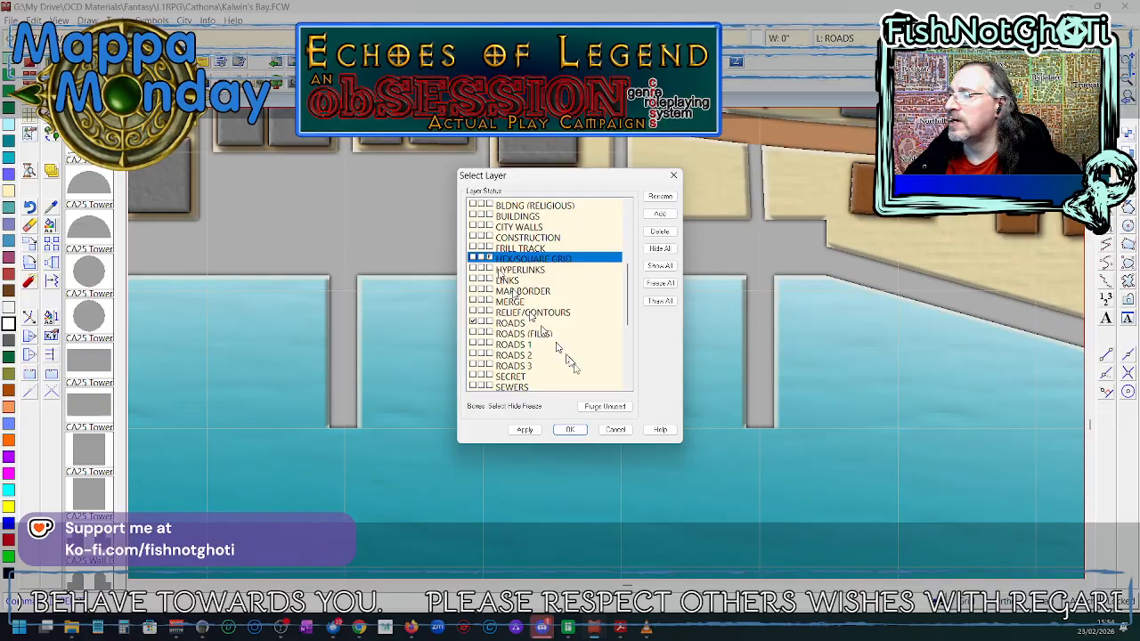
pyautogui.click(571, 429)
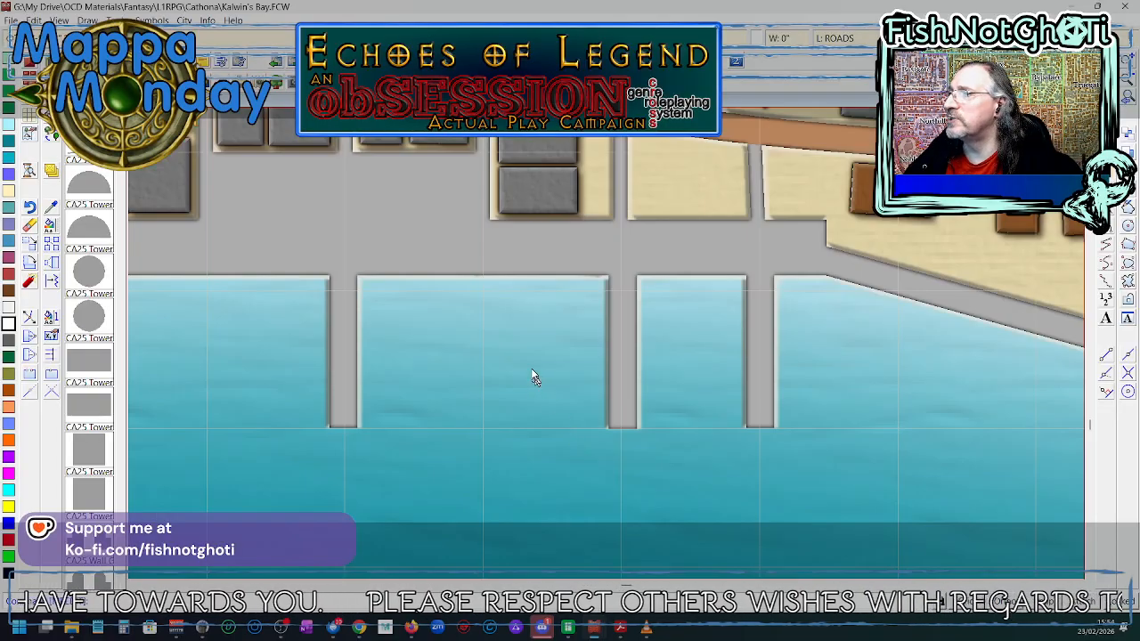
# - Extend the wharf's second and third piers, counted from the west, south to the next grid line
pyautogui.scroll(-2, 442, 356)
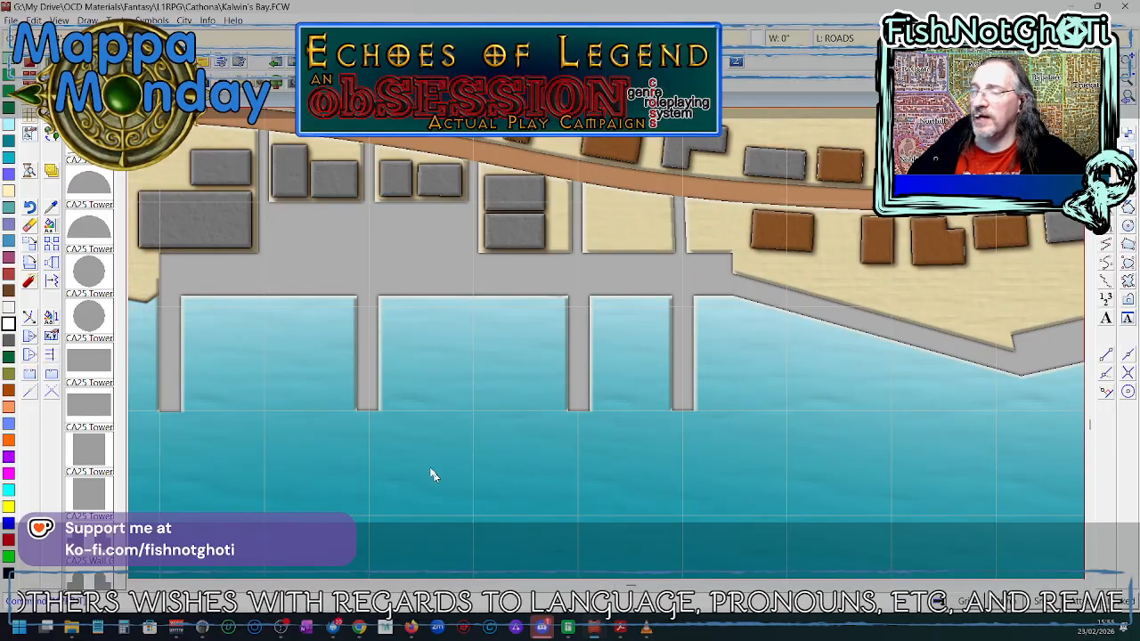
pyautogui.click(368, 395)
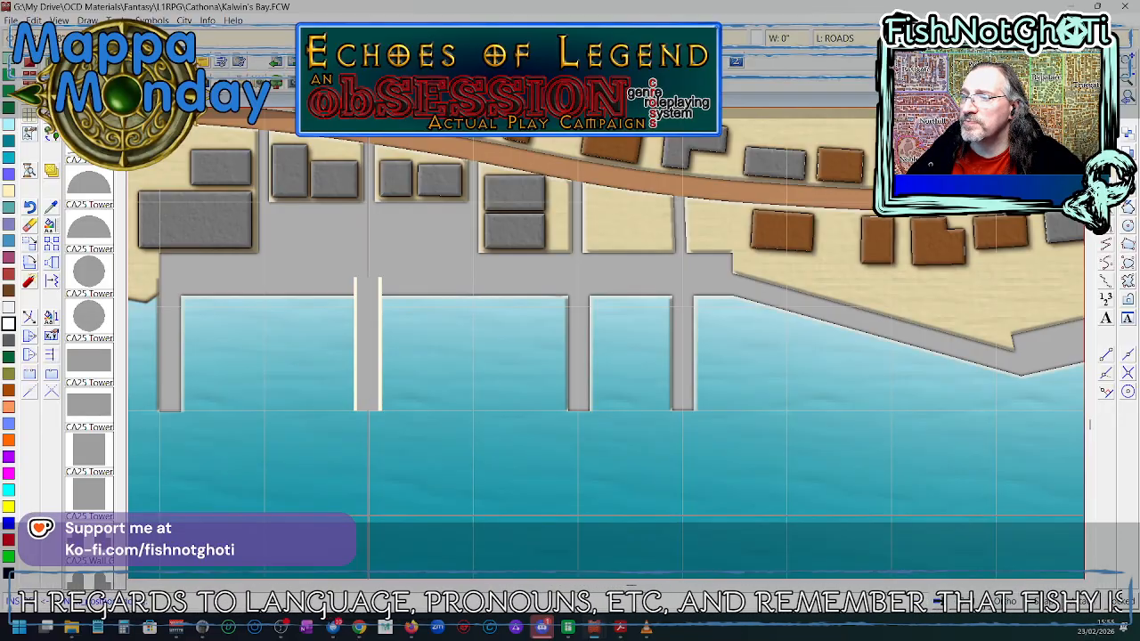
pyautogui.click(368, 515)
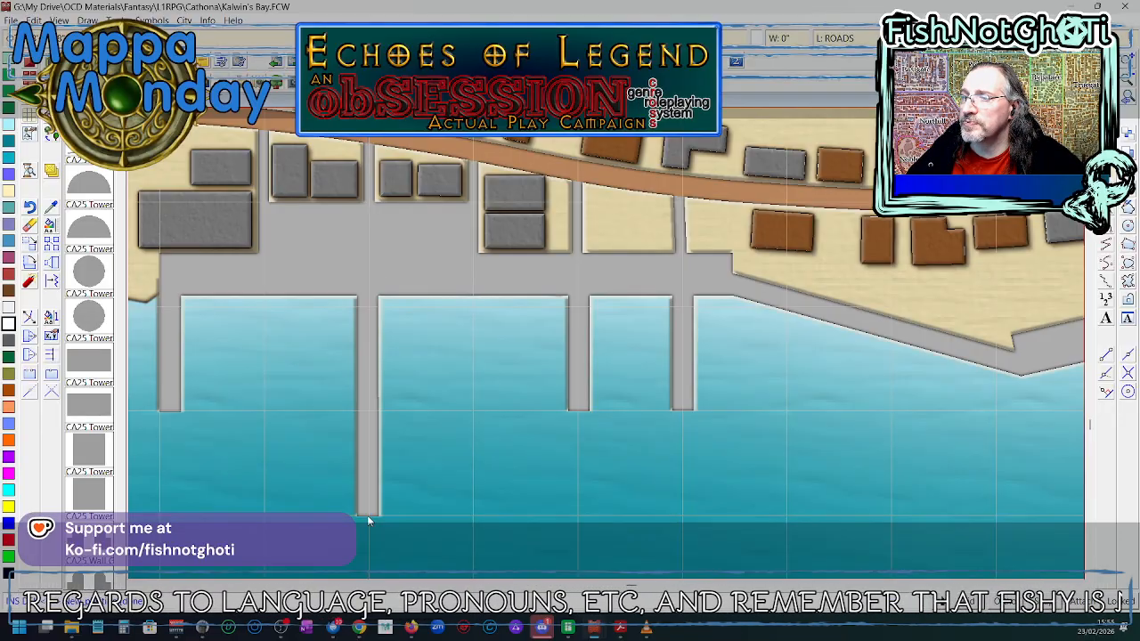
pyautogui.rightClick(580, 401)
pyautogui.click(578, 401)
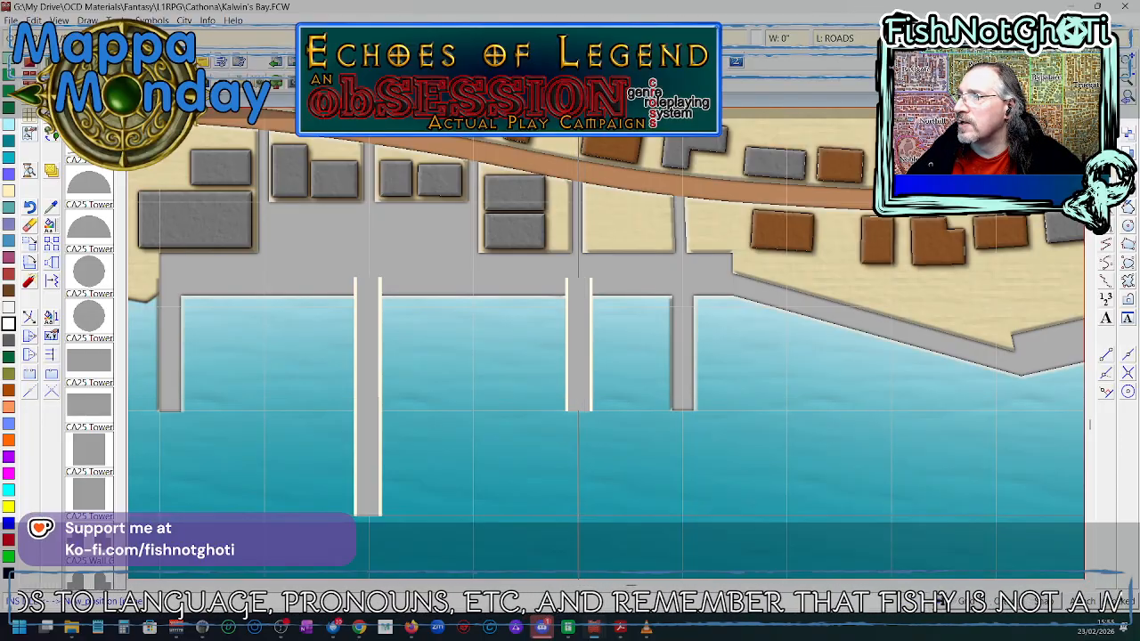
pyautogui.click(579, 515)
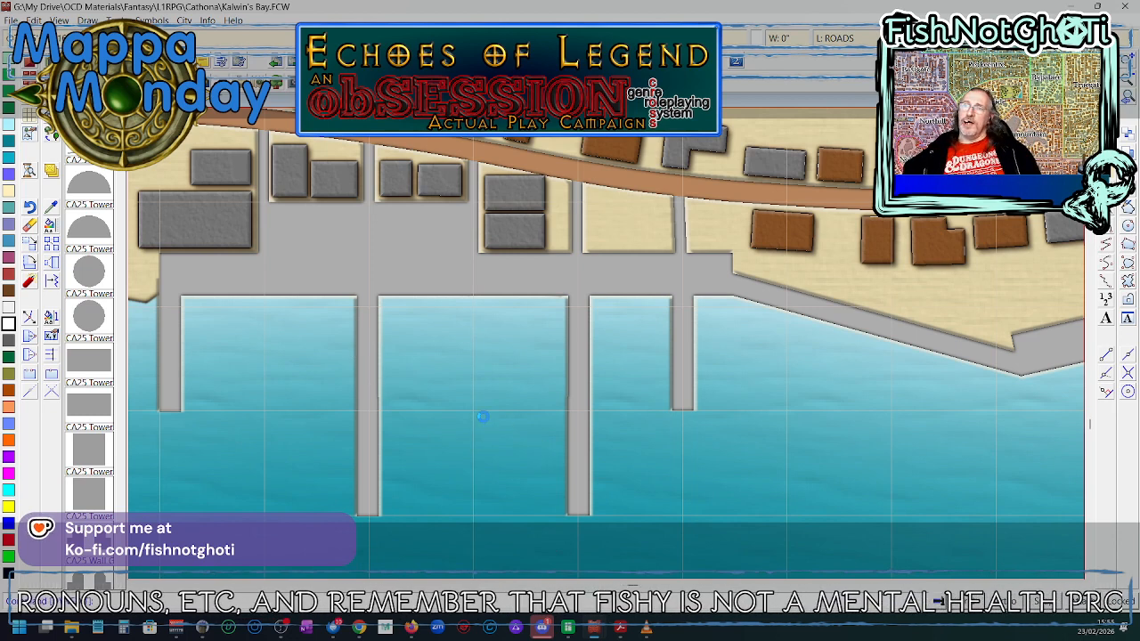
# - Move the wharf's second pier, counted from the west, about half a grid square west
pyautogui.scroll(-1, 483, 416)
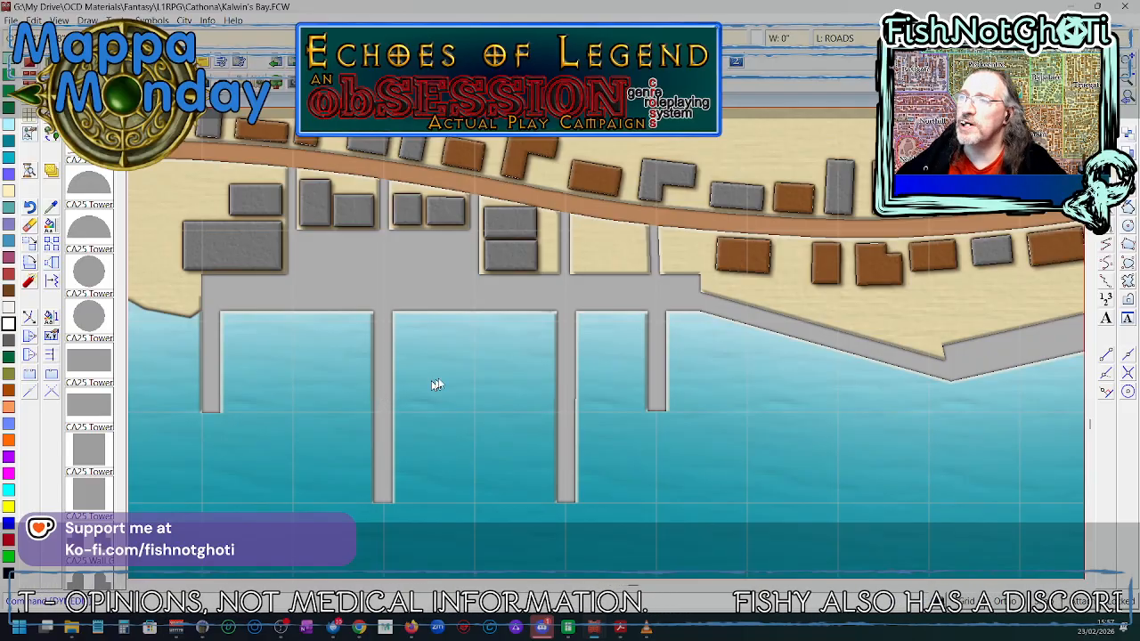
pyautogui.click(34, 249)
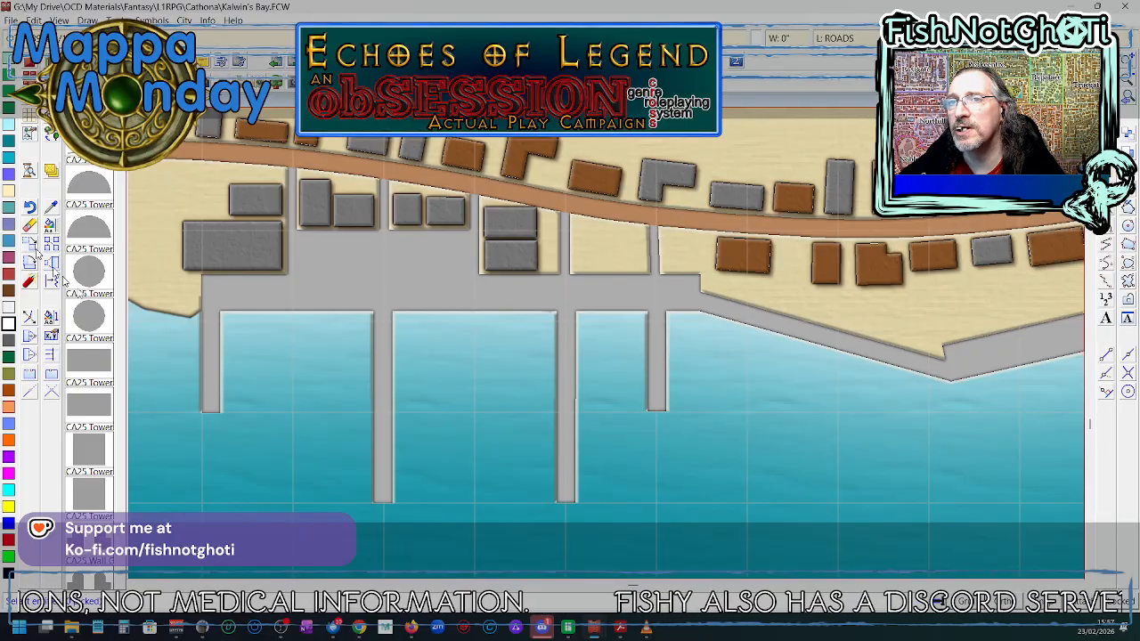
pyautogui.click(378, 449)
pyautogui.rightClick(382, 444)
pyautogui.click(382, 448)
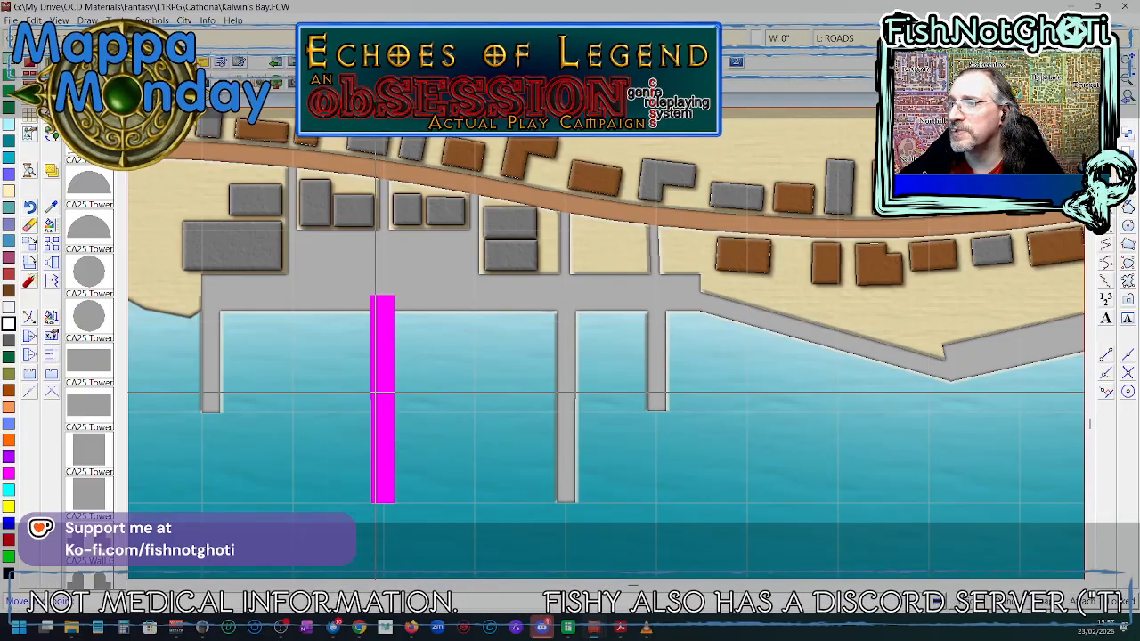
pyautogui.click(383, 321)
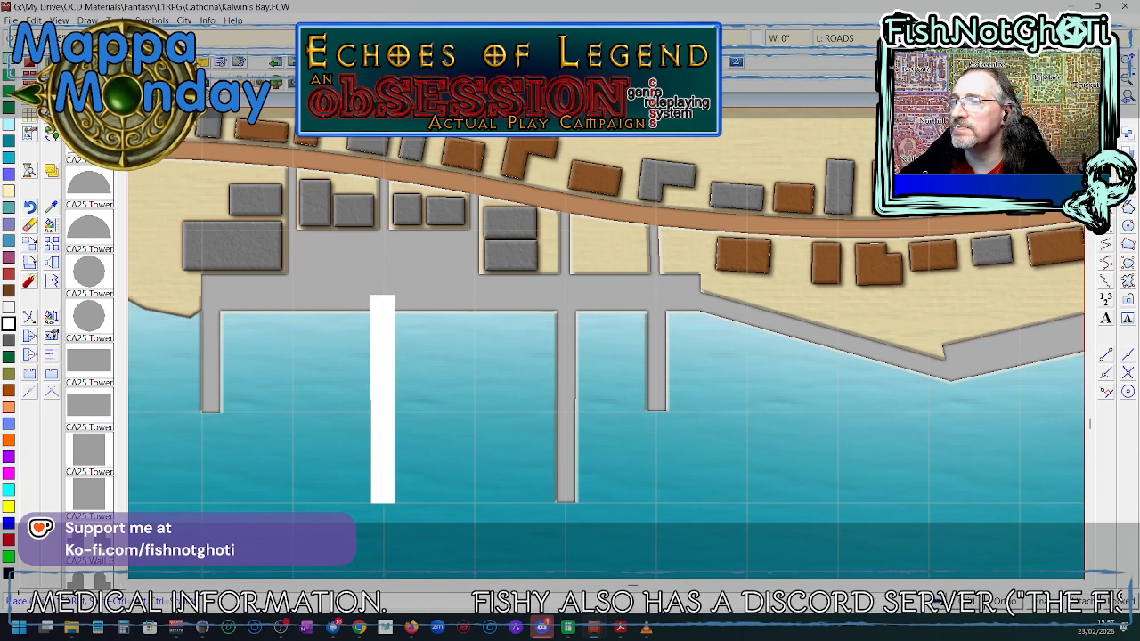
pyautogui.click(340, 320)
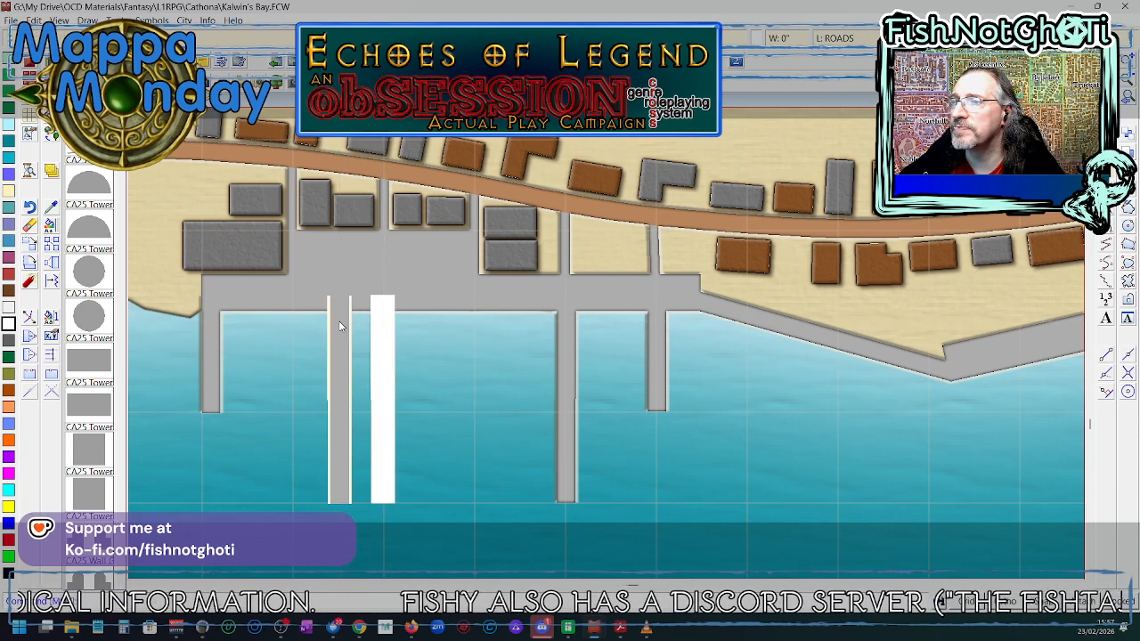
pyautogui.rightClick(436, 354)
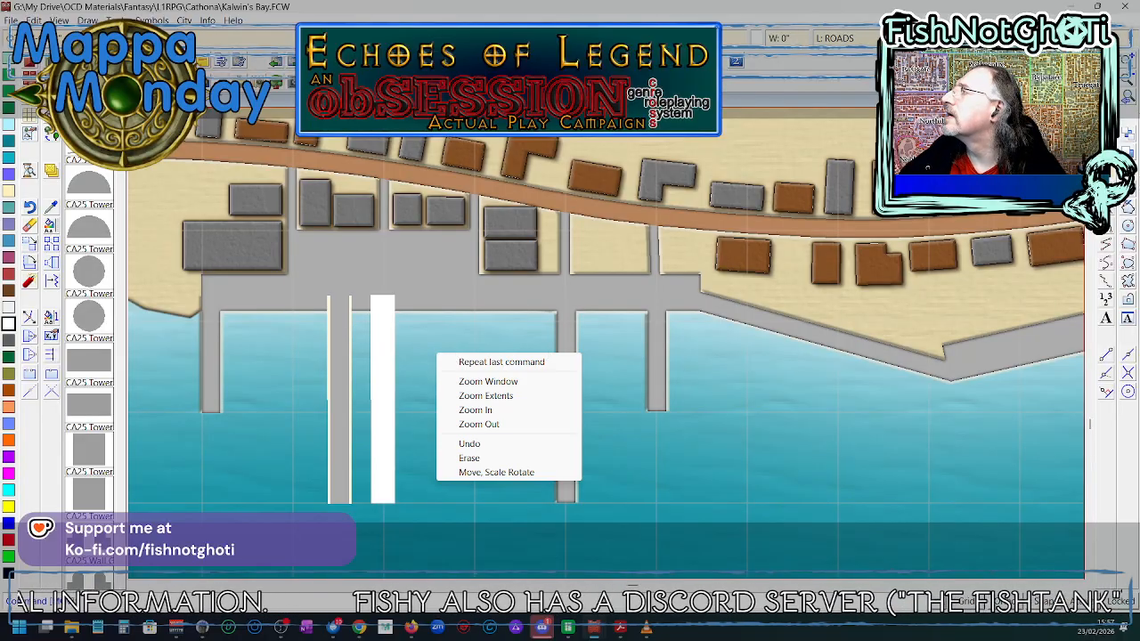
pyautogui.click(764, 393)
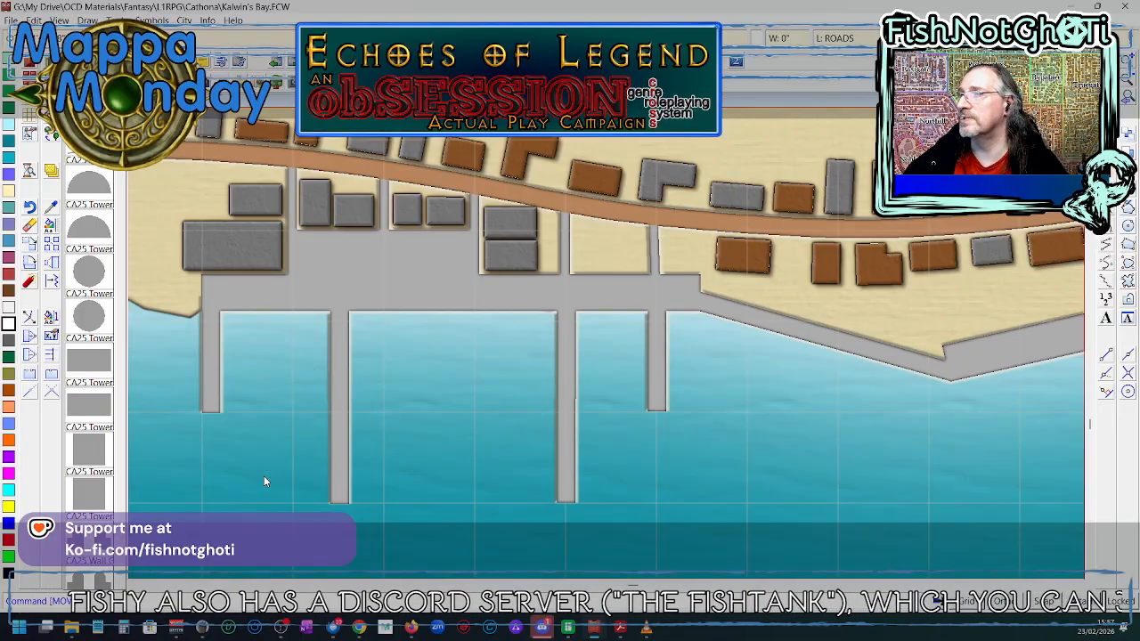
# - Move the wharf's easternmost pier east so that it lines up with the wharf's eastern end
pyautogui.click(658, 391)
pyautogui.rightClick(656, 387)
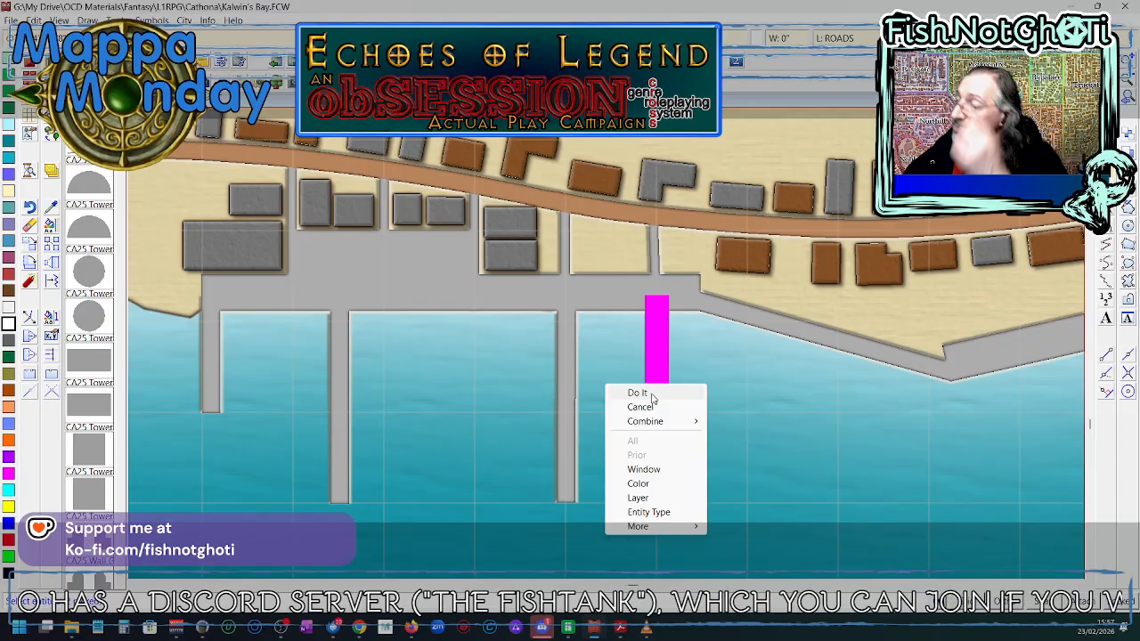
pyautogui.click(653, 394)
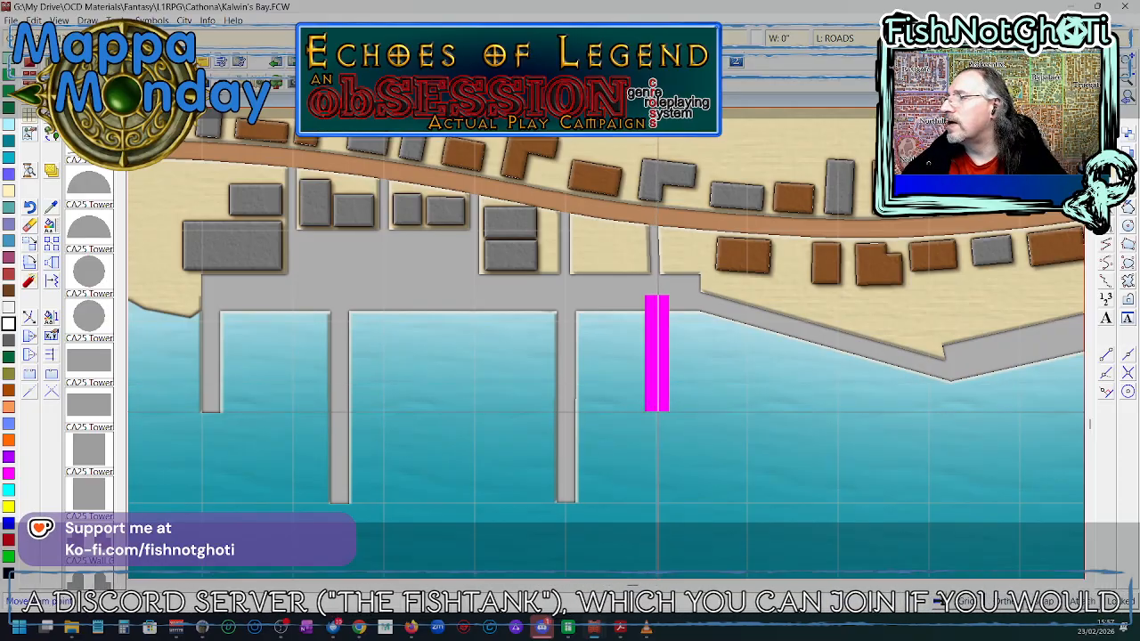
pyautogui.click(658, 412)
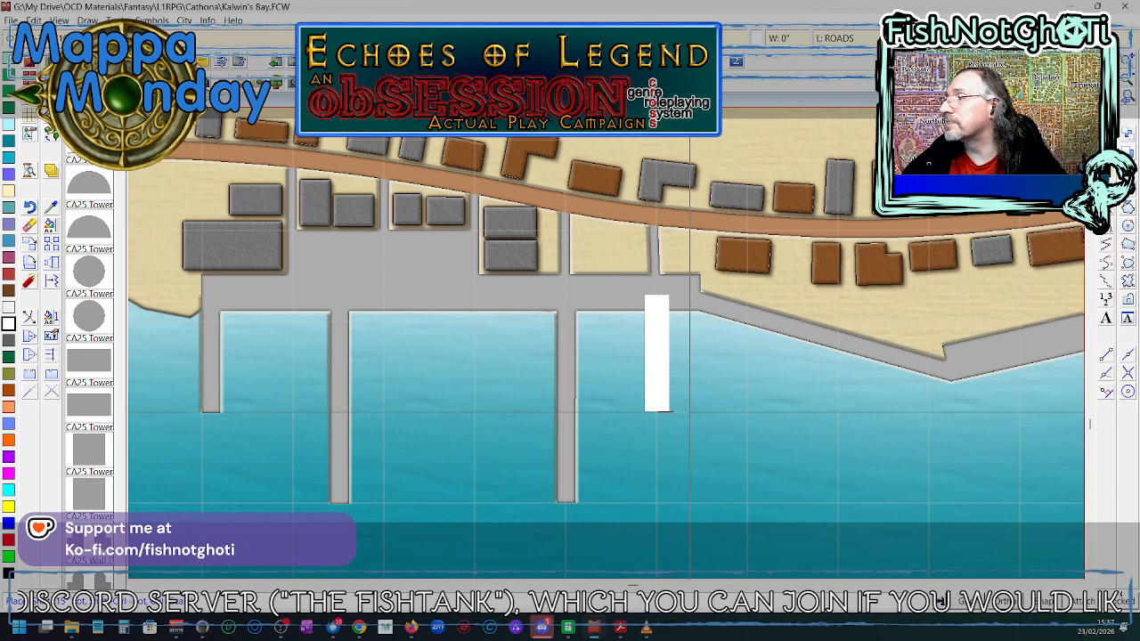
pyautogui.click(690, 412)
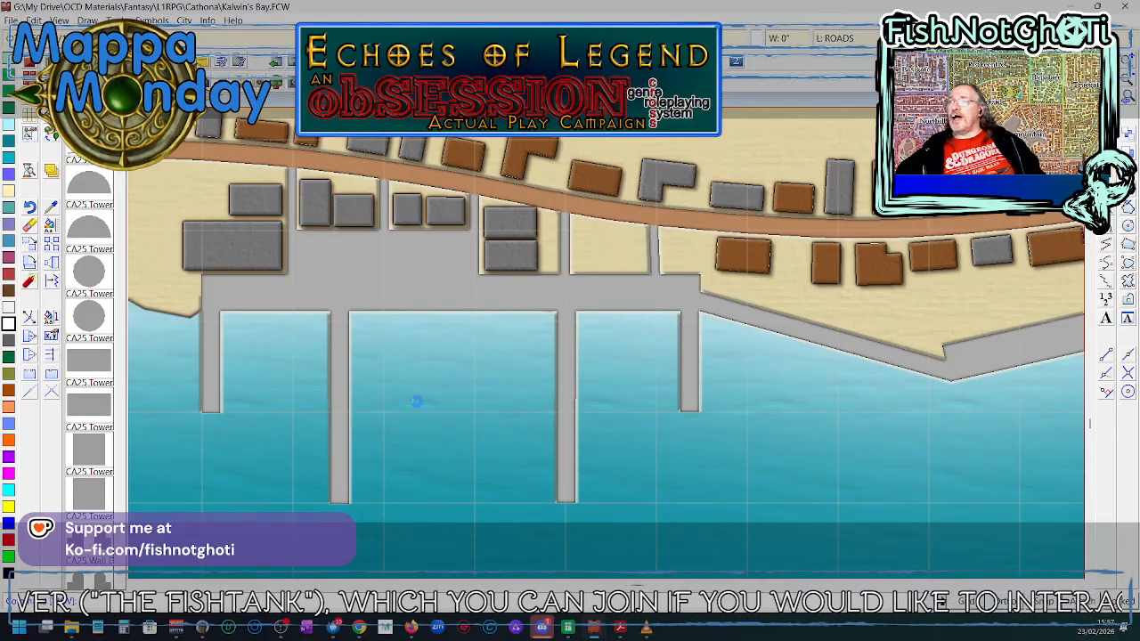
# - Draw a straight pier with Road, Paved 5' from the east end of the wide angled quay southward into the water
pyautogui.scroll(-2, 416, 402)
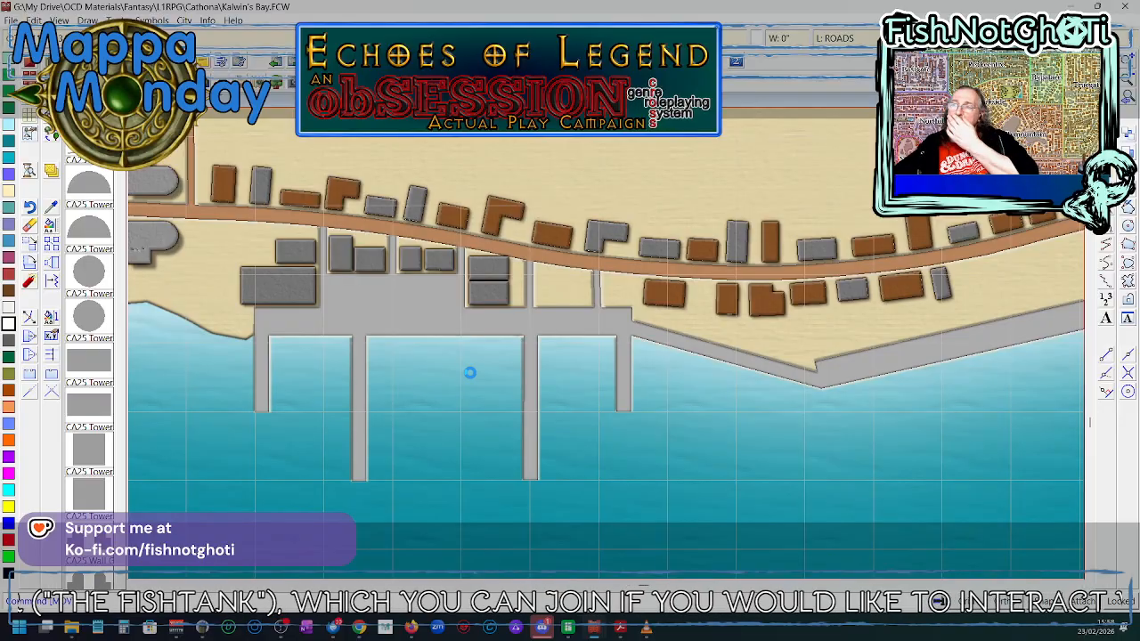
pyautogui.scroll(-3, 470, 372)
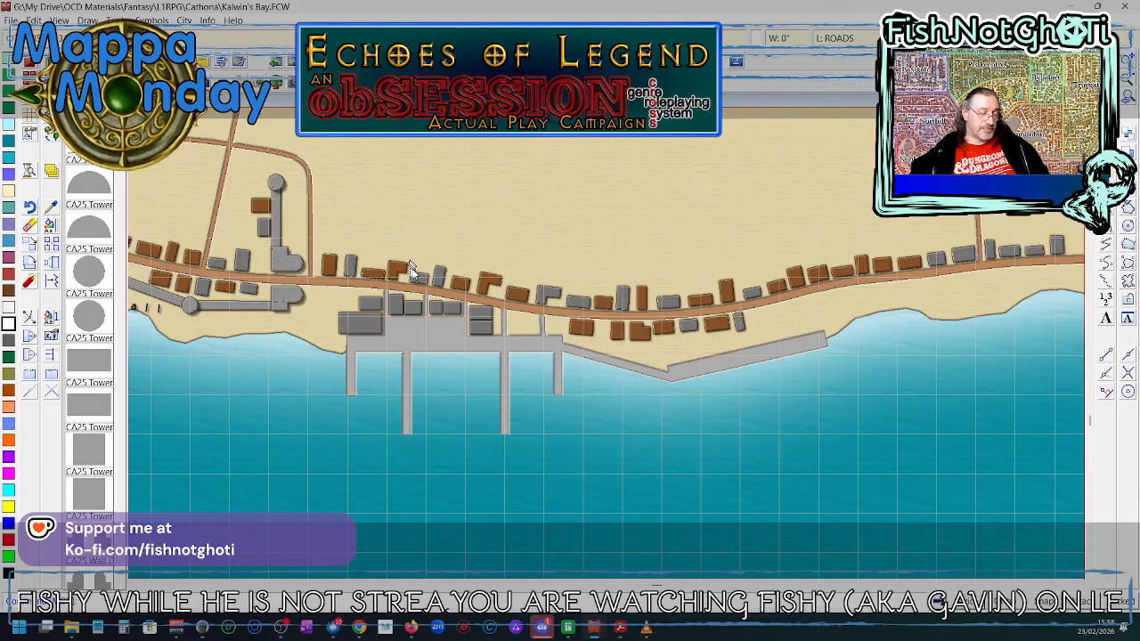
pyautogui.press('ctrl')
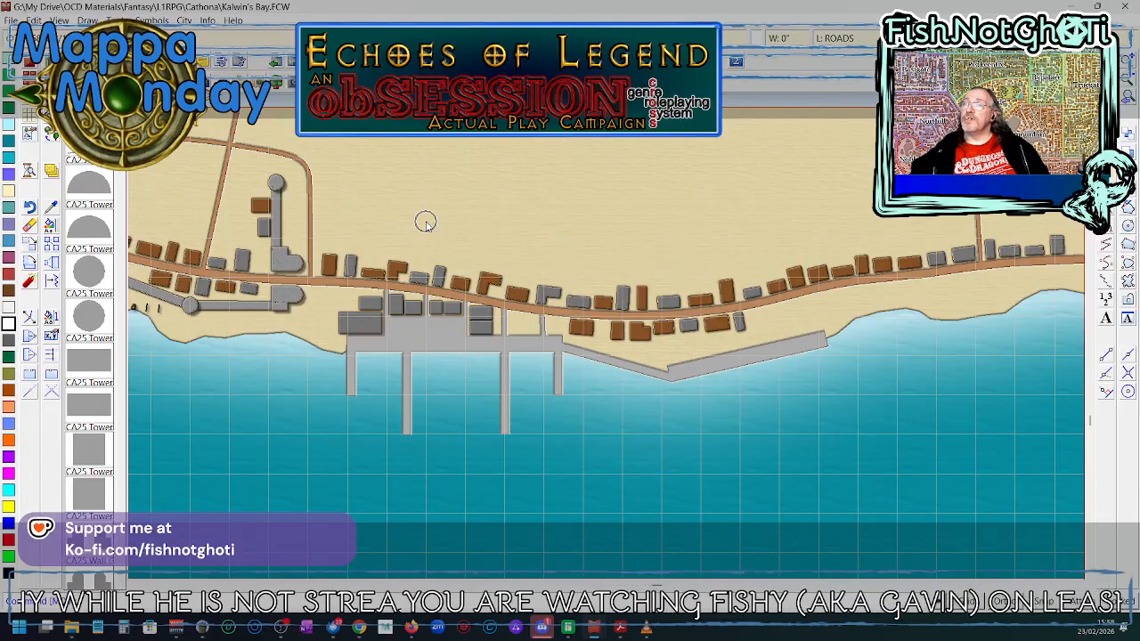
pyautogui.press('ctrl')
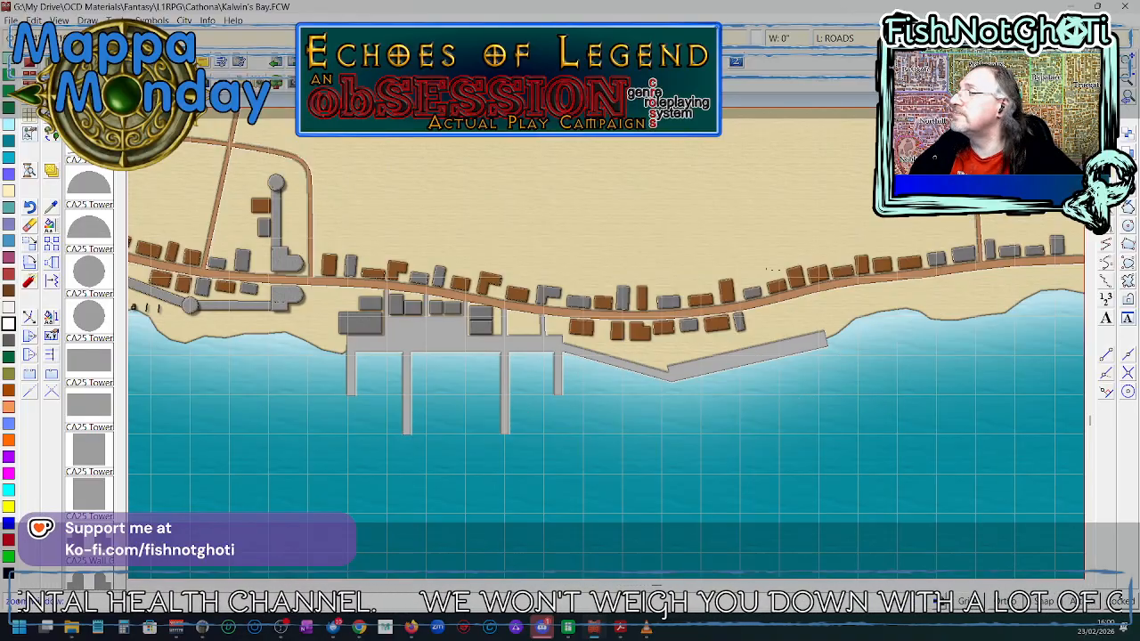
pyautogui.click(636, 325)
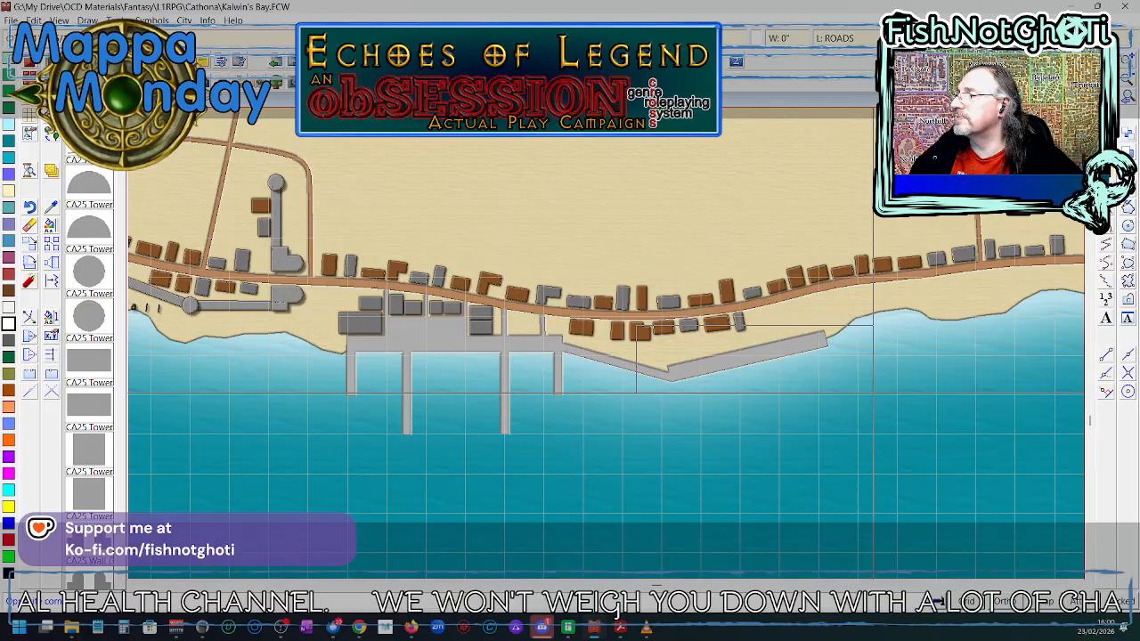
pyautogui.click(873, 392)
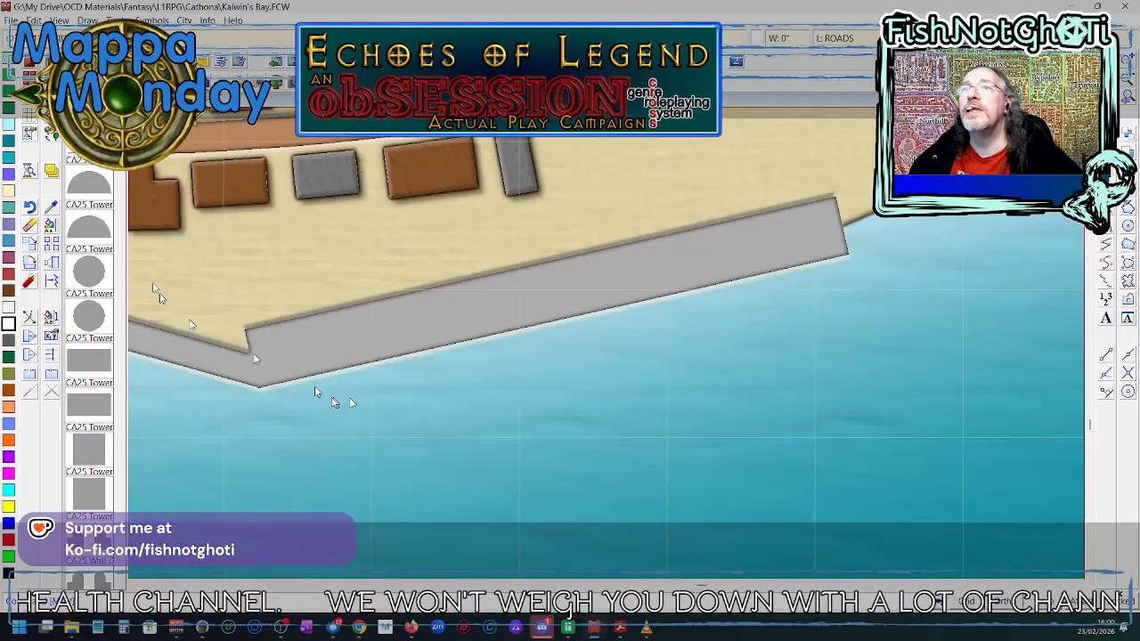
pyautogui.rightClick(109, 84)
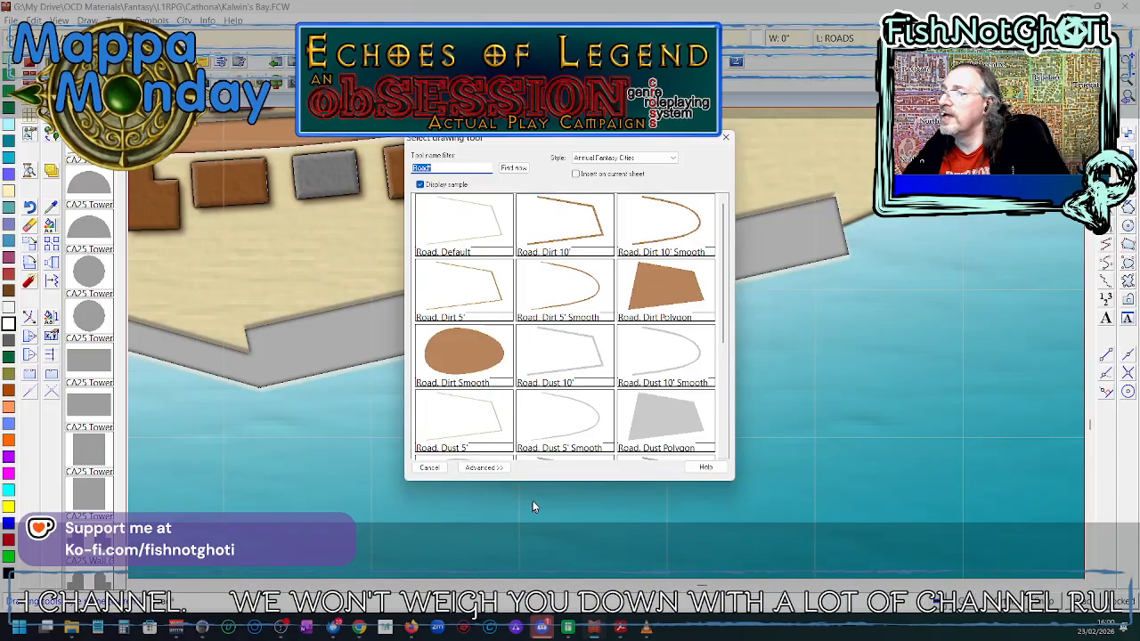
pyautogui.scroll(-3, 568, 376)
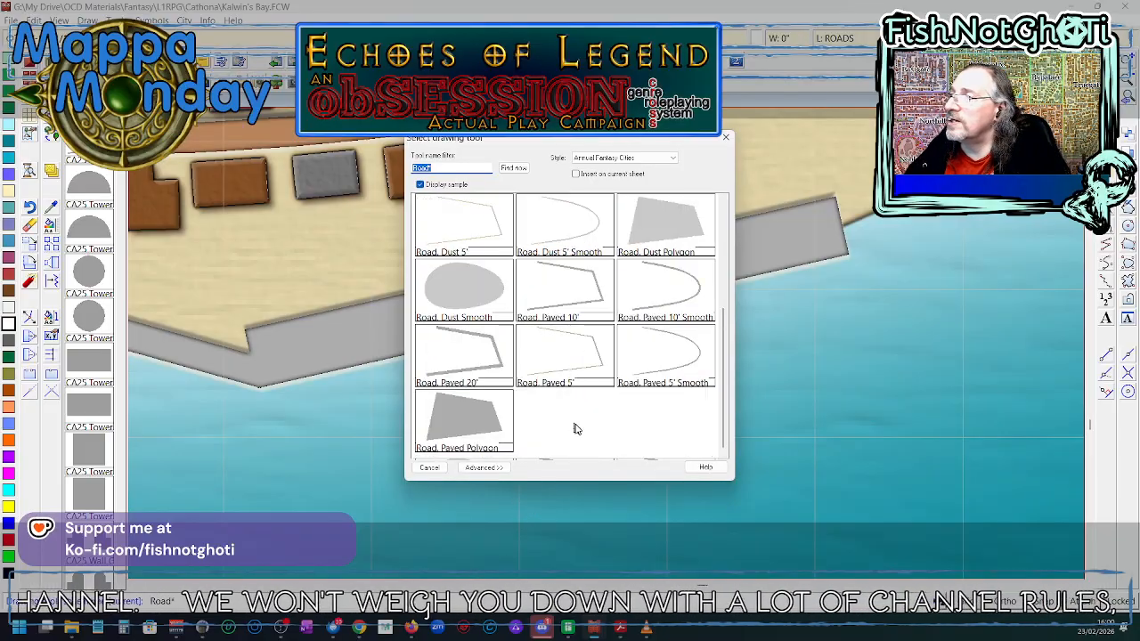
pyautogui.click(583, 352)
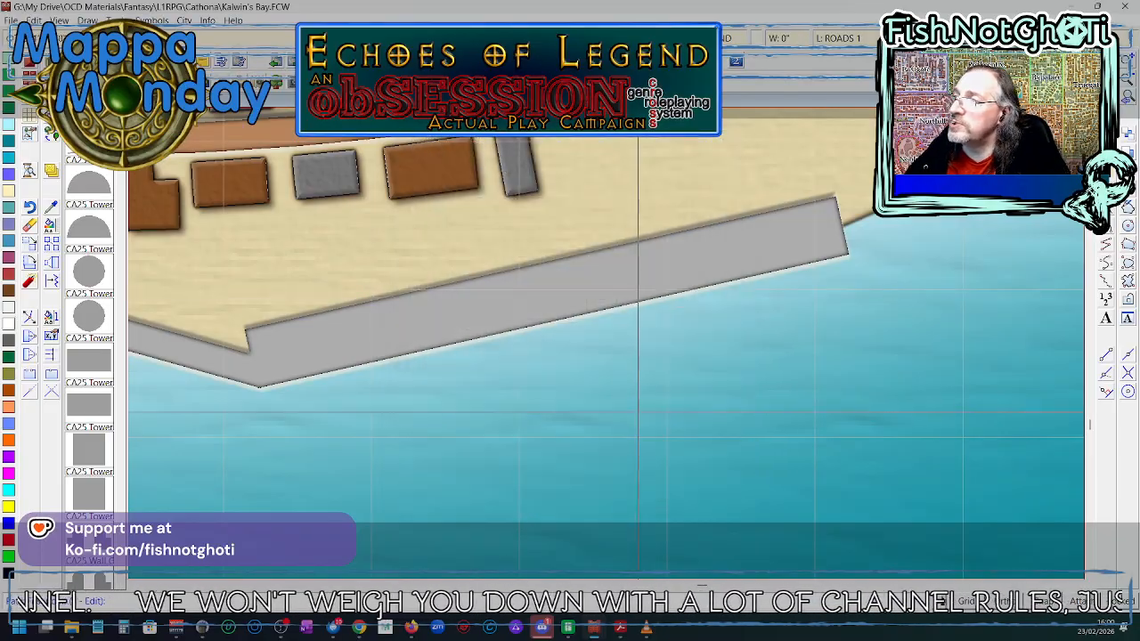
pyautogui.click(828, 230)
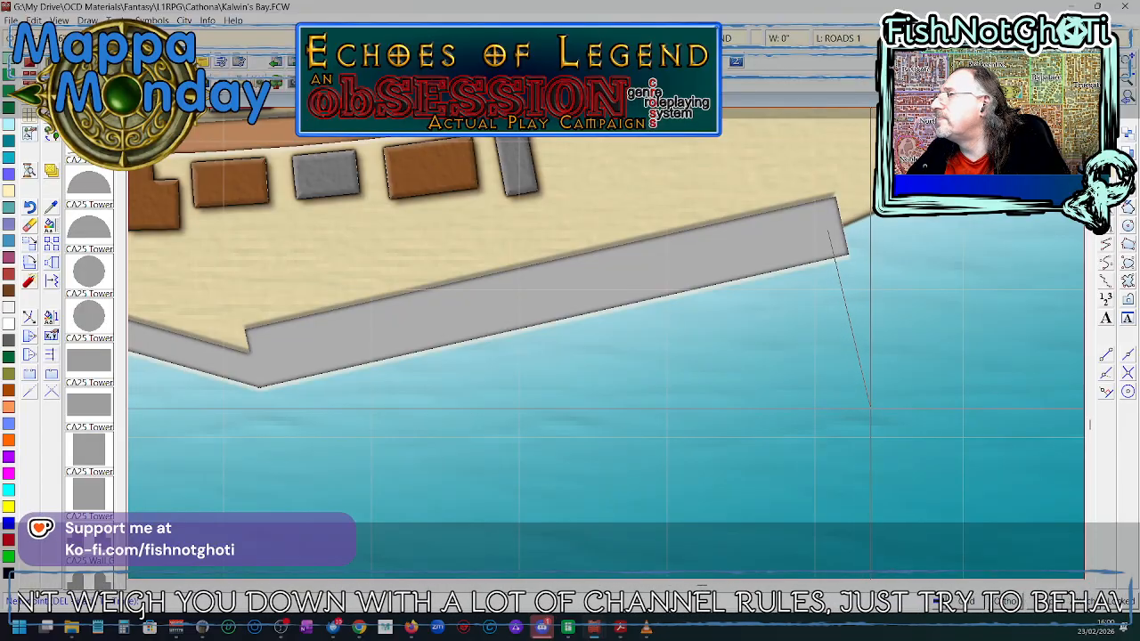
pyautogui.click(870, 406)
pyautogui.rightClick(870, 406)
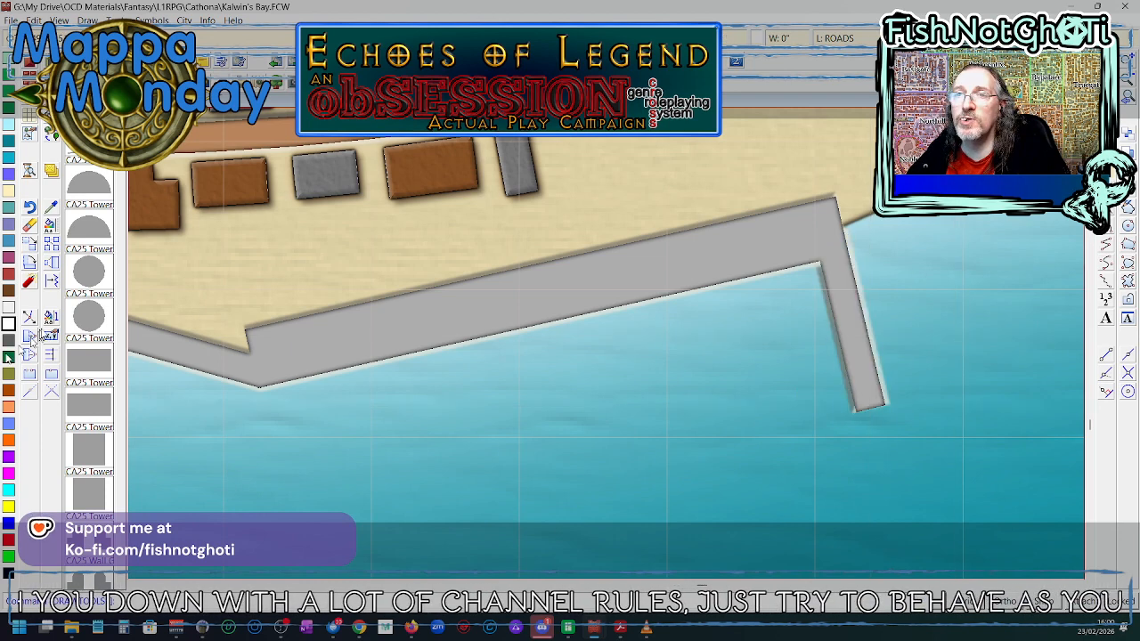
# - Shift the new pier's seaward end point very slightly southwest to square the pier with the angled quay
pyautogui.click(870, 402)
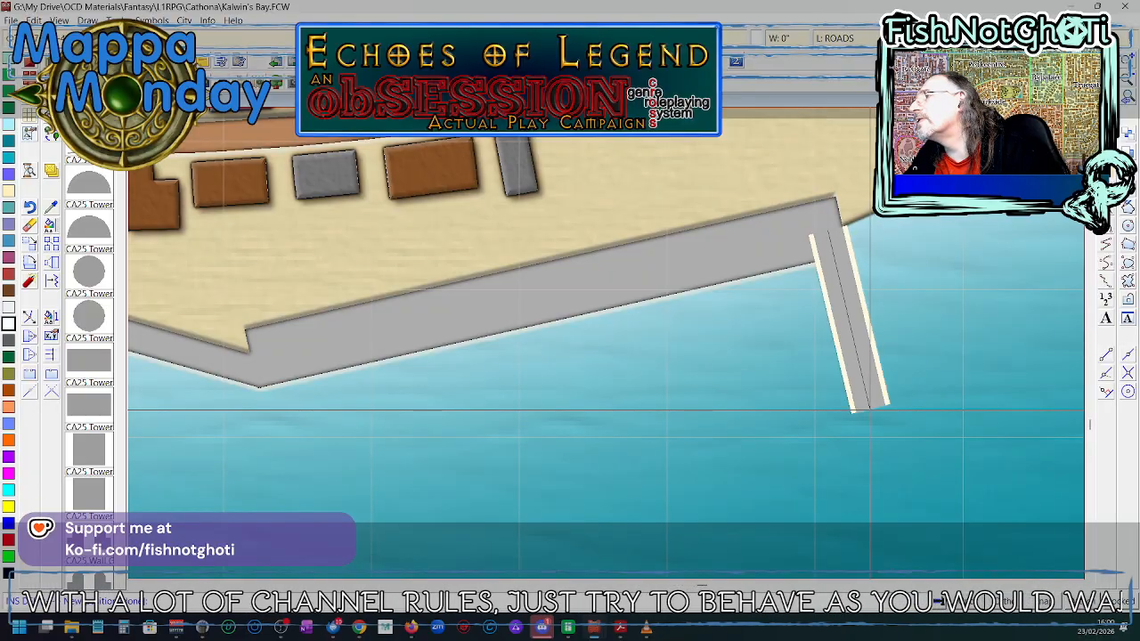
pyautogui.click(870, 408)
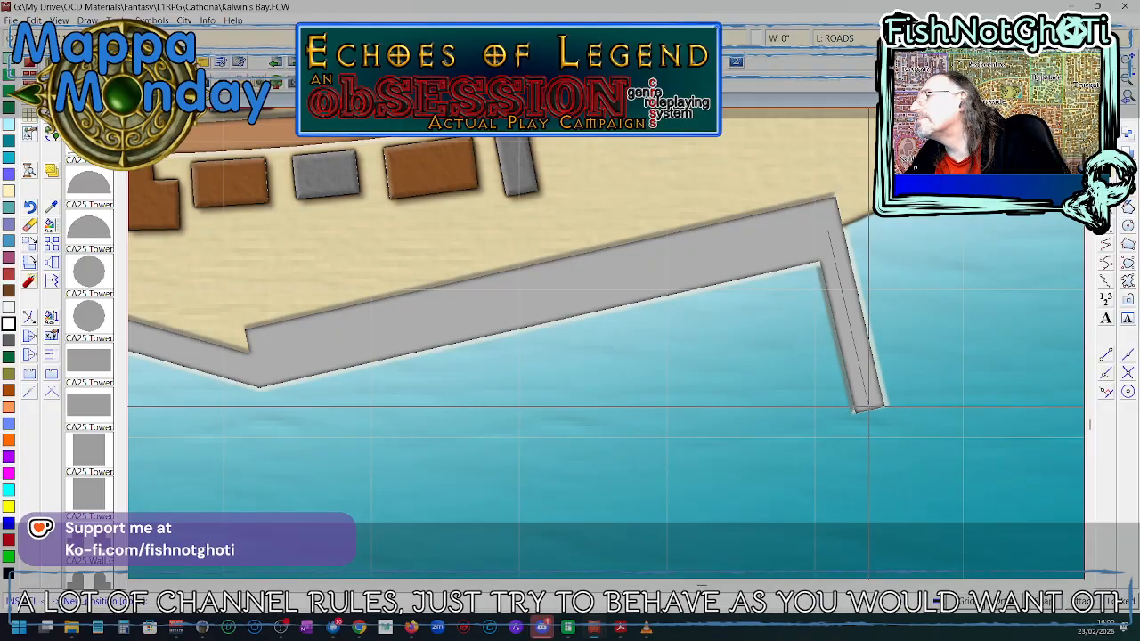
pyautogui.click(868, 411)
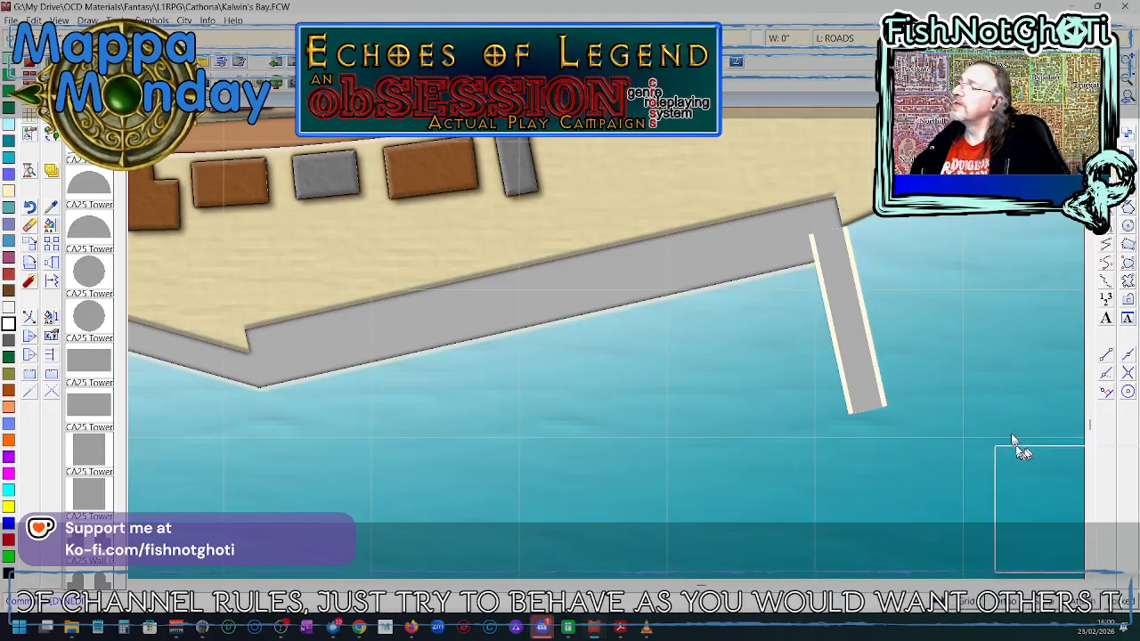
pyautogui.press('Escape')
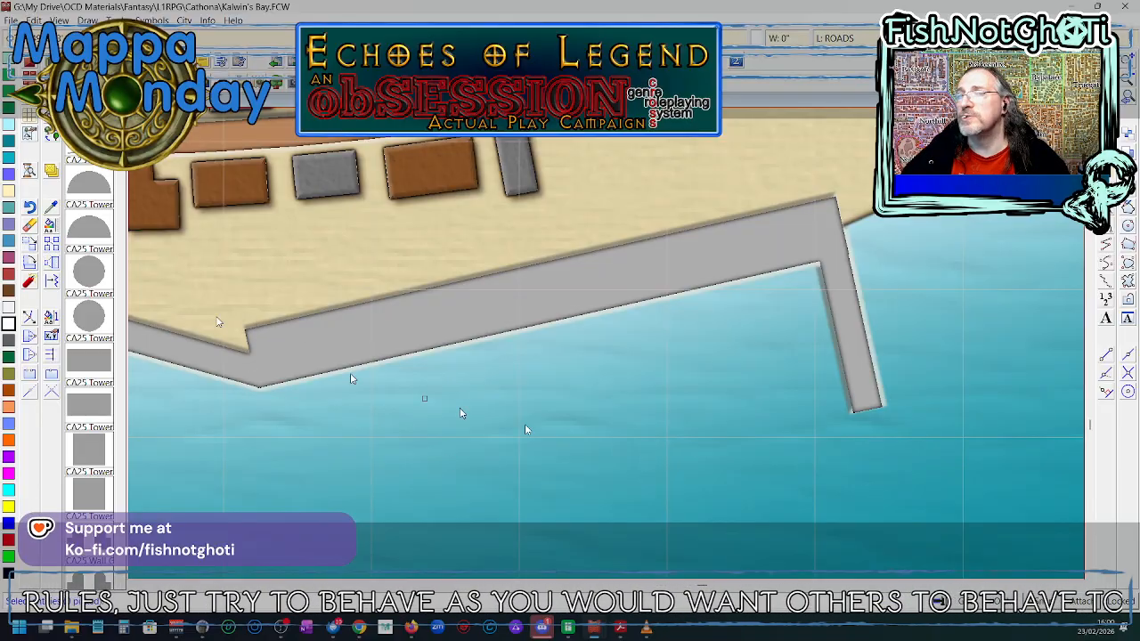
# - Move the new pier to the west end of the wide angled quay, keeping it perpendicular to the quay
pyautogui.click(859, 364)
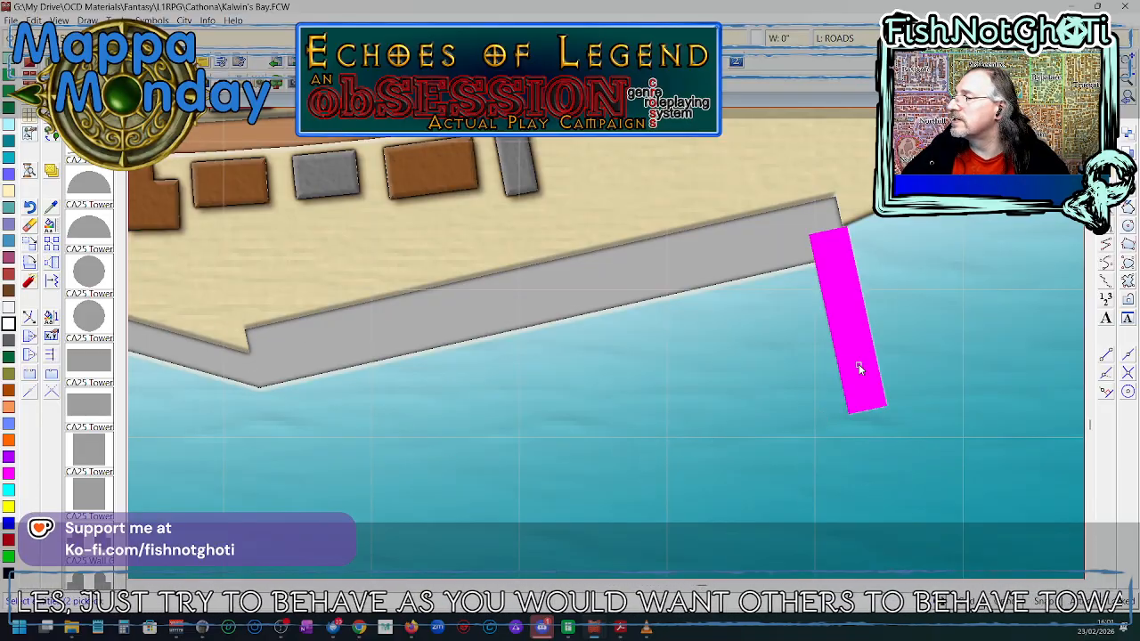
pyautogui.rightClick(859, 365)
pyautogui.click(852, 371)
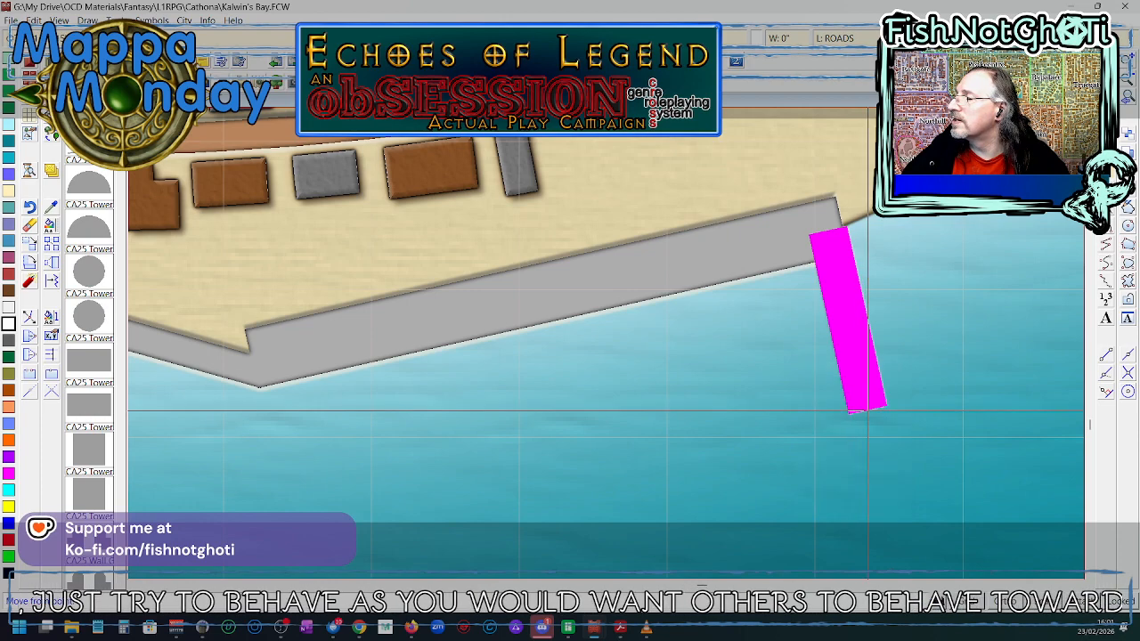
pyautogui.click(870, 411)
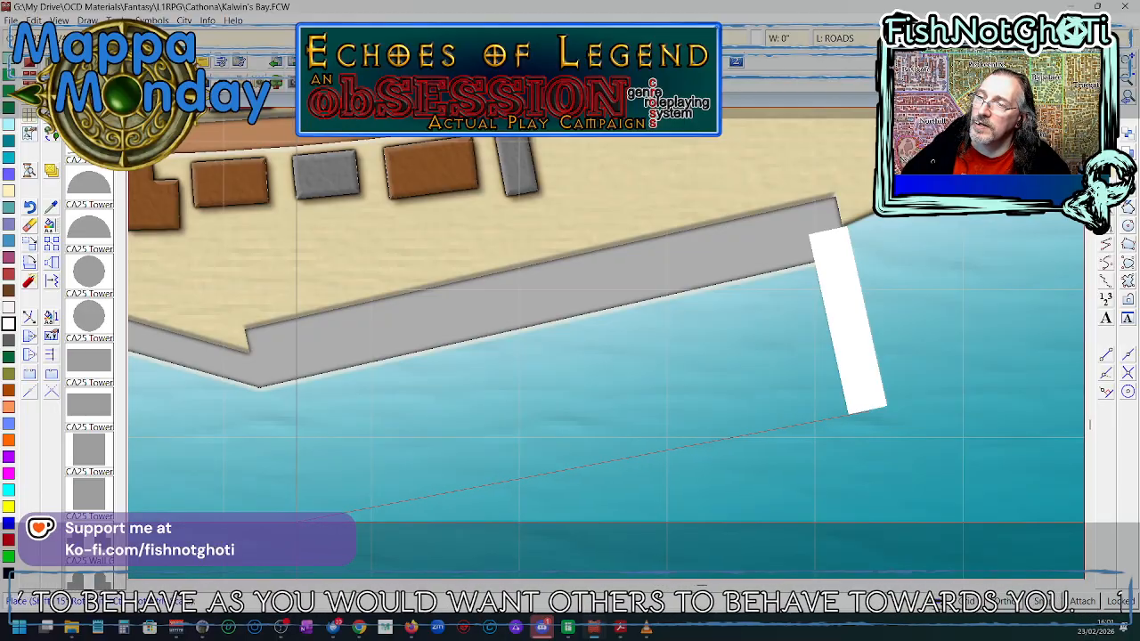
pyautogui.rightClick(295, 524)
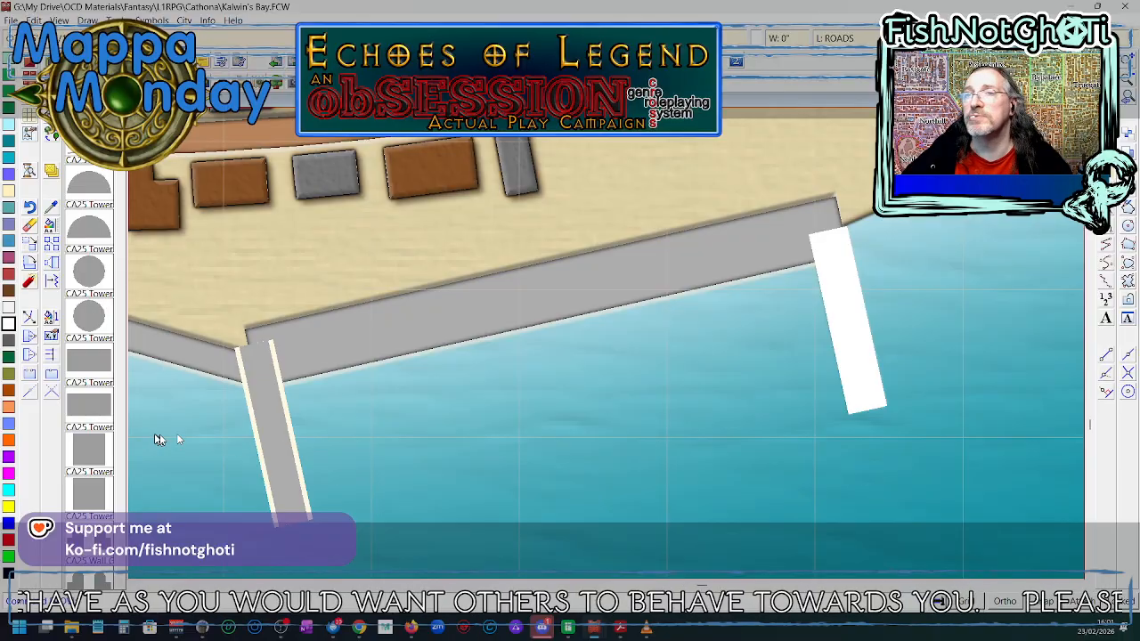
pyautogui.click(1128, 60)
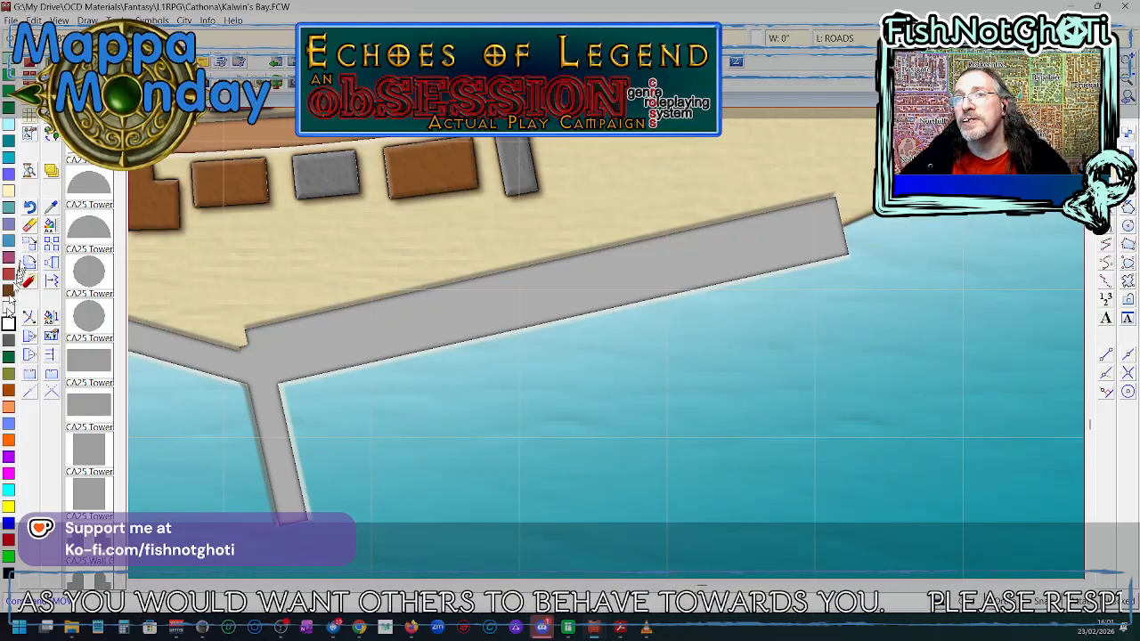
# - Move the pier slightly east to fit over the junction of the two angled quays
pyautogui.click(27, 244)
pyautogui.click(288, 514)
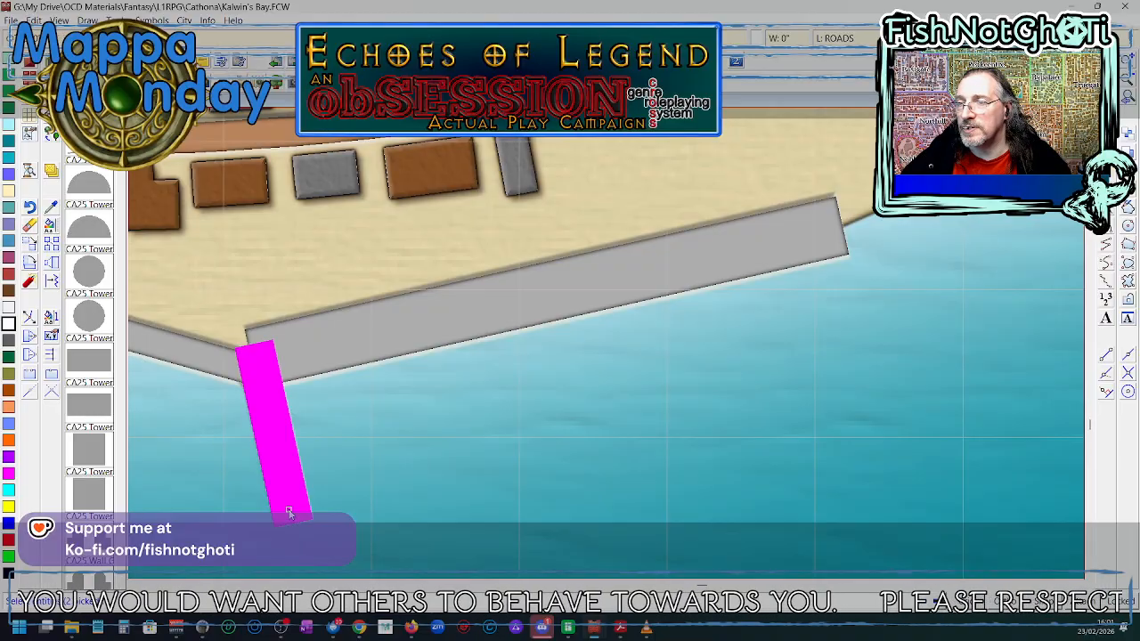
pyautogui.rightClick(290, 514)
pyautogui.click(270, 364)
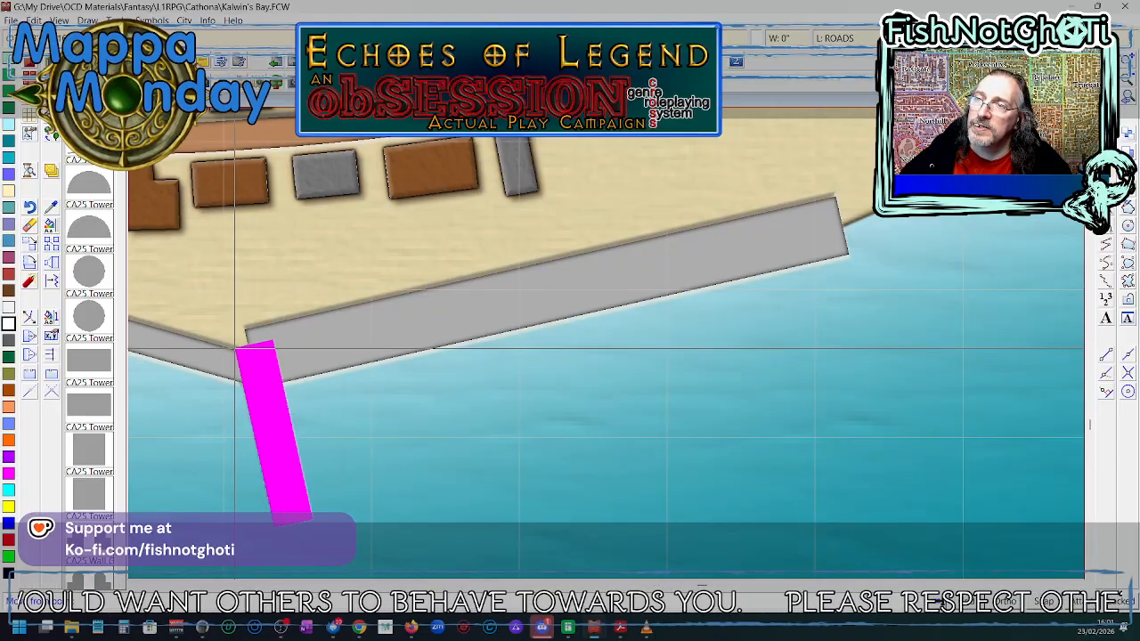
pyautogui.click(238, 349)
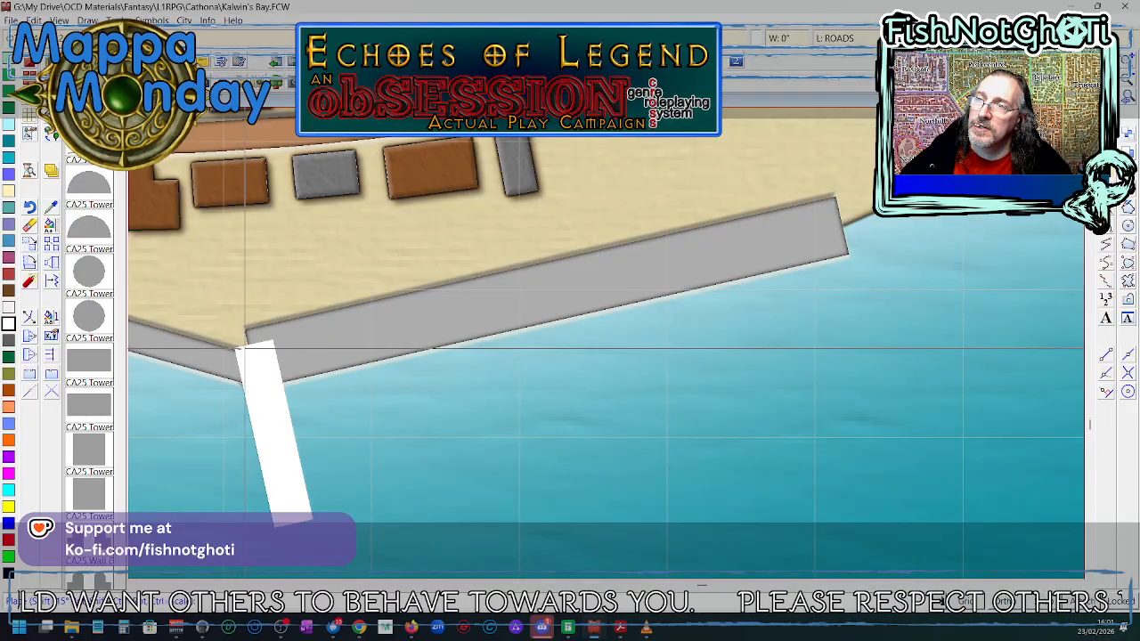
pyautogui.click(254, 354)
pyautogui.click(285, 431)
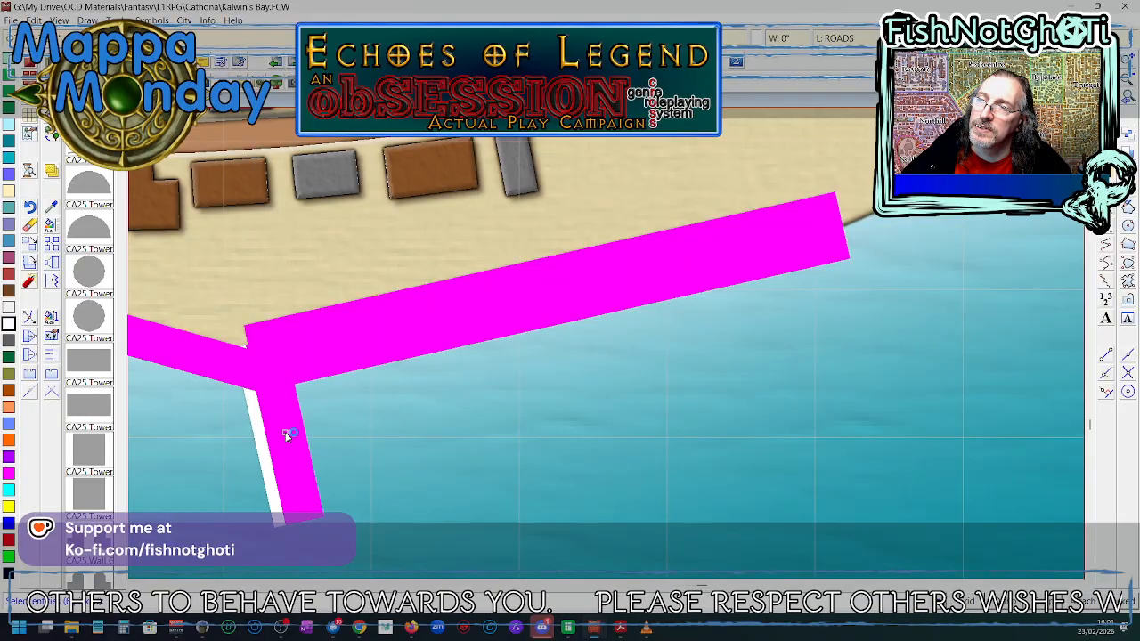
pyautogui.rightClick(287, 433)
pyautogui.click(296, 439)
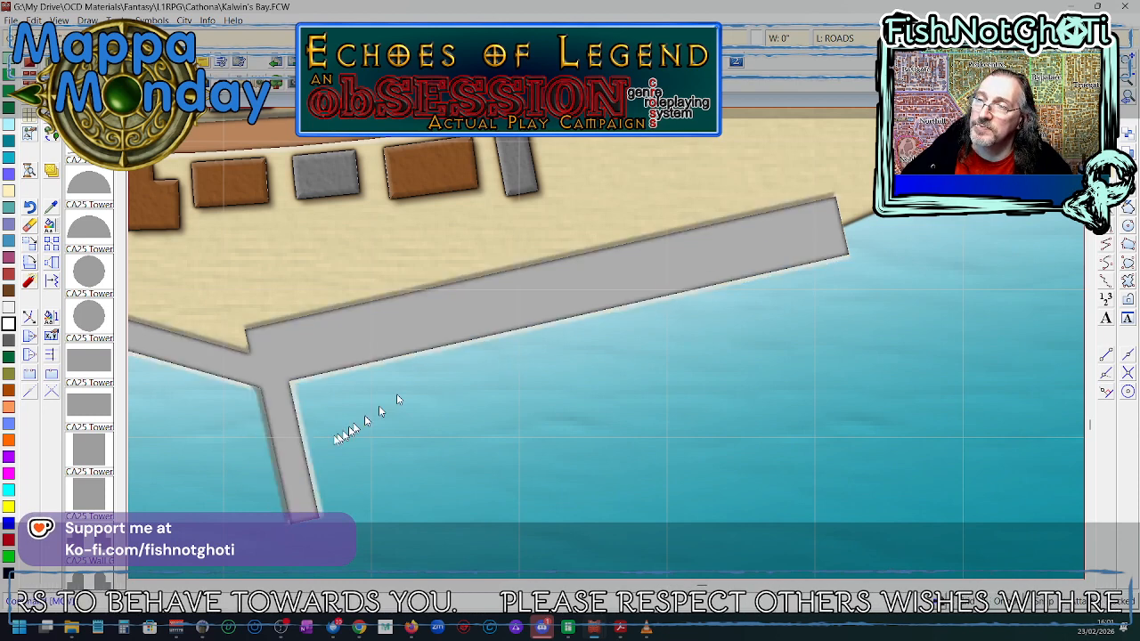
# - Nudge the pier very slightly west to fine-tune its position at the quays' junction
pyautogui.click(29, 260)
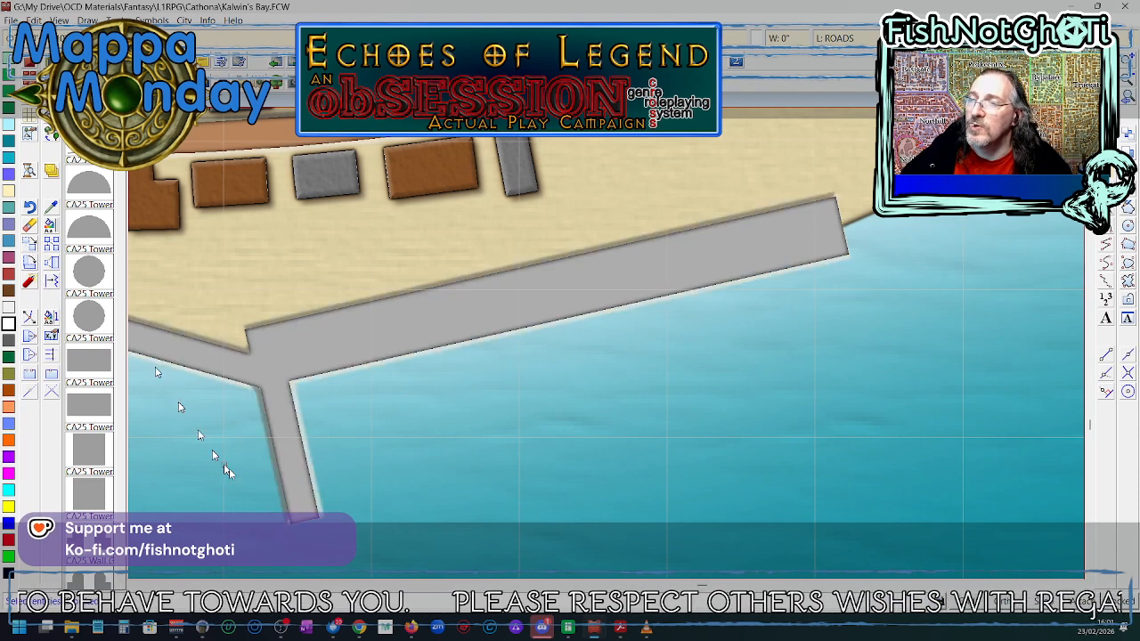
pyautogui.click(300, 496)
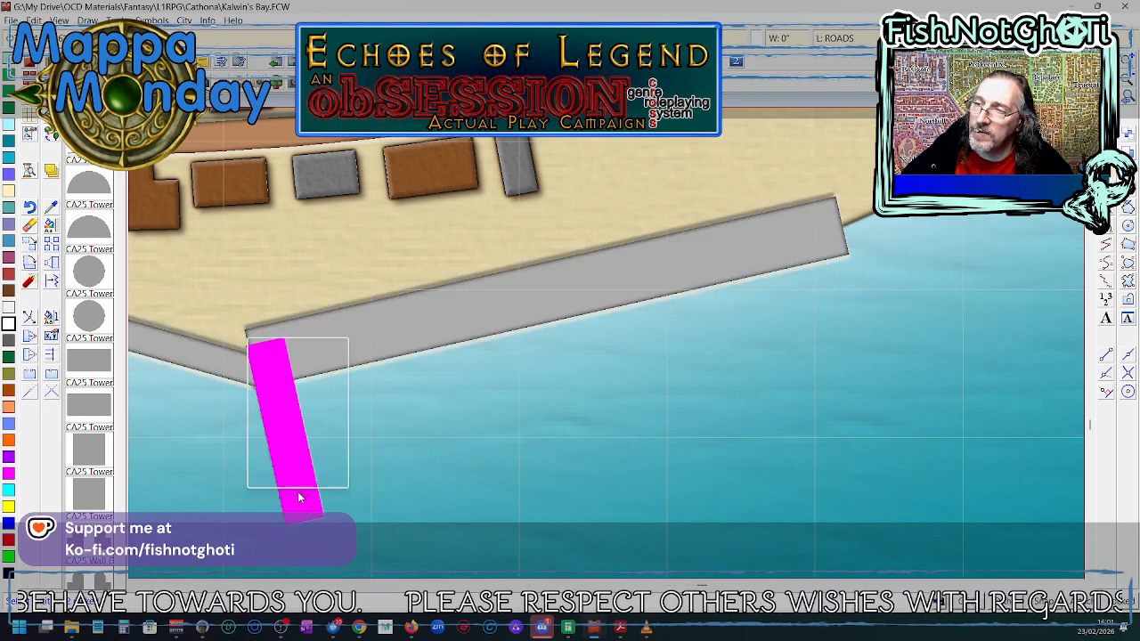
pyautogui.rightClick(299, 497)
pyautogui.click(283, 345)
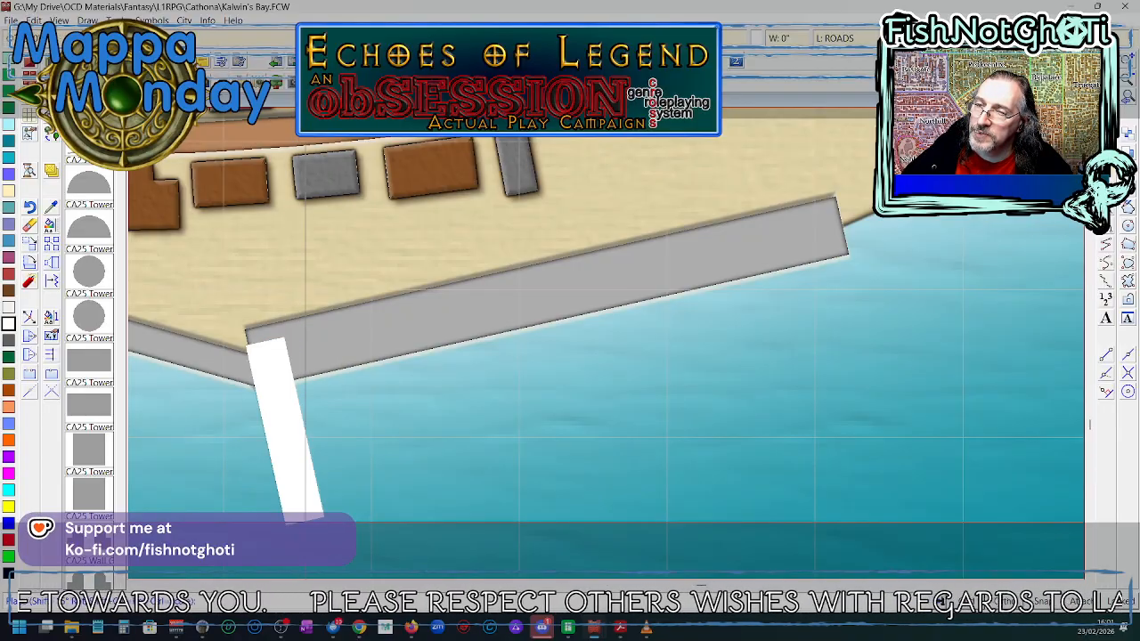
pyautogui.click(305, 522)
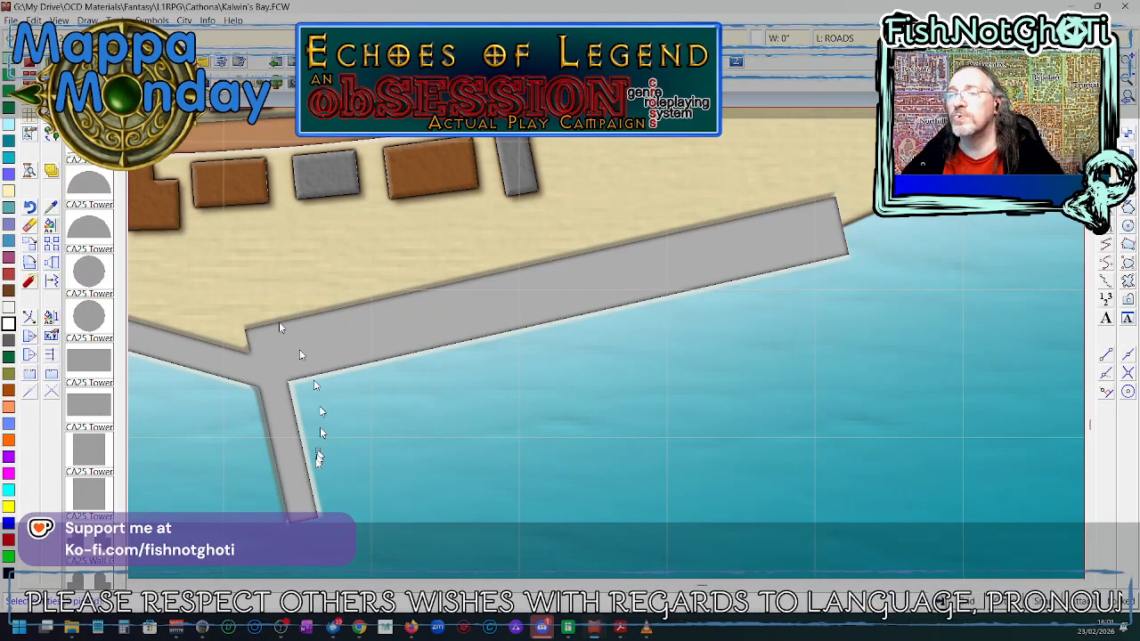
# - Copy the pier at the quays' junction to the east end of the wide angled quay, keeping it perpendicular
pyautogui.click(298, 501)
pyautogui.rightClick(299, 501)
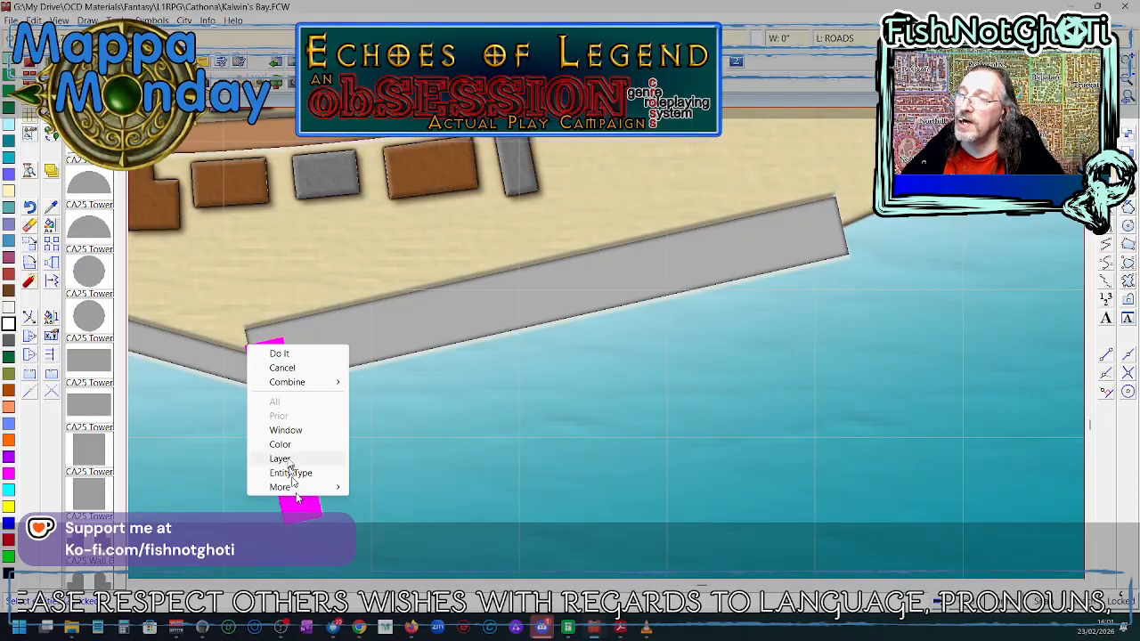
pyautogui.click(280, 354)
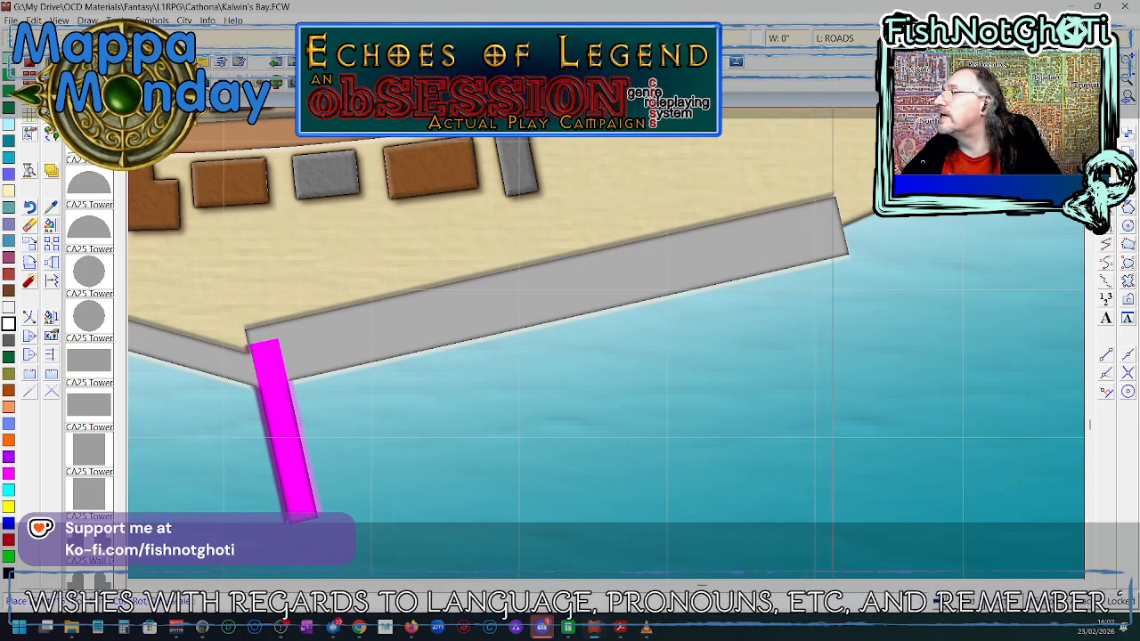
pyautogui.click(842, 222)
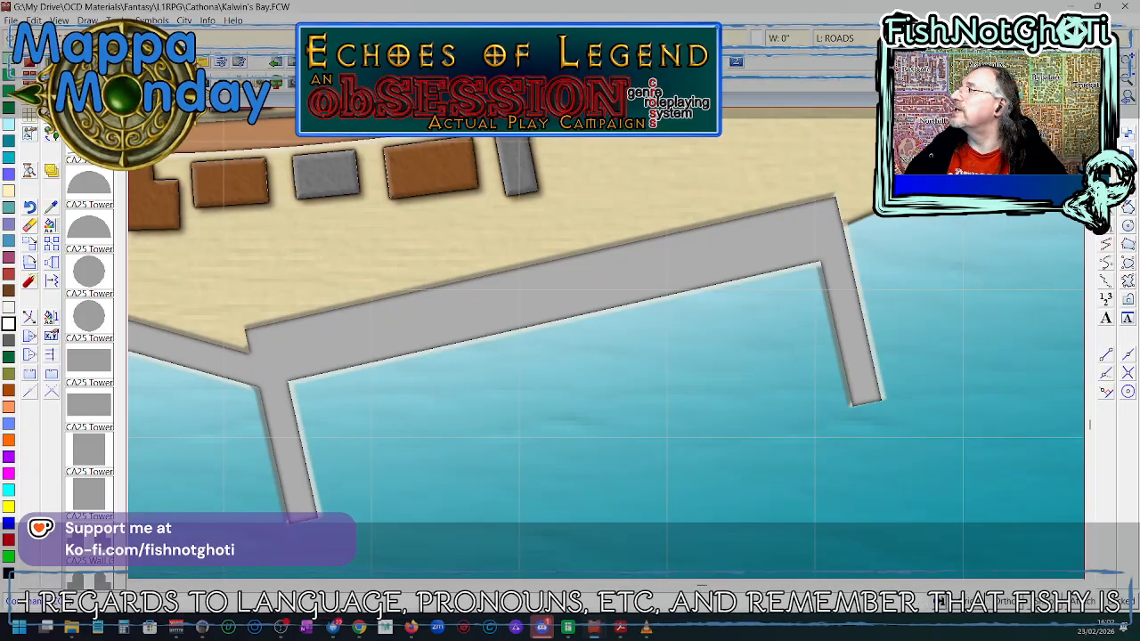
# - Draw a grey paved quay along the shoreline from the wharf's west end to the small headland below the wall's end
pyautogui.scroll(-2, 607, 341)
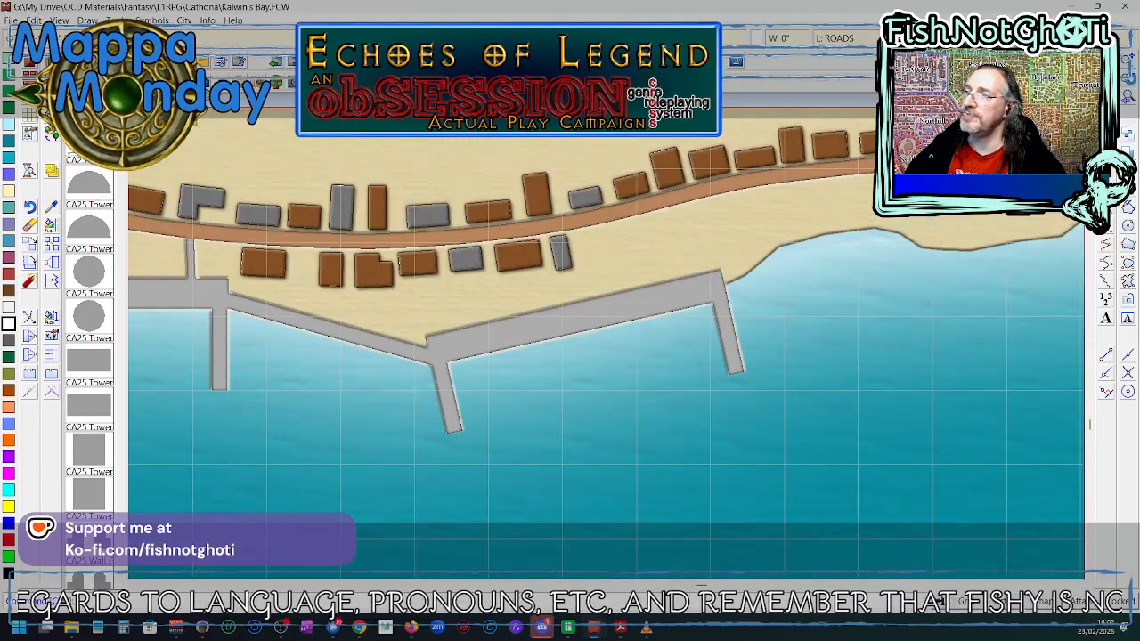
pyautogui.scroll(-2, 606, 340)
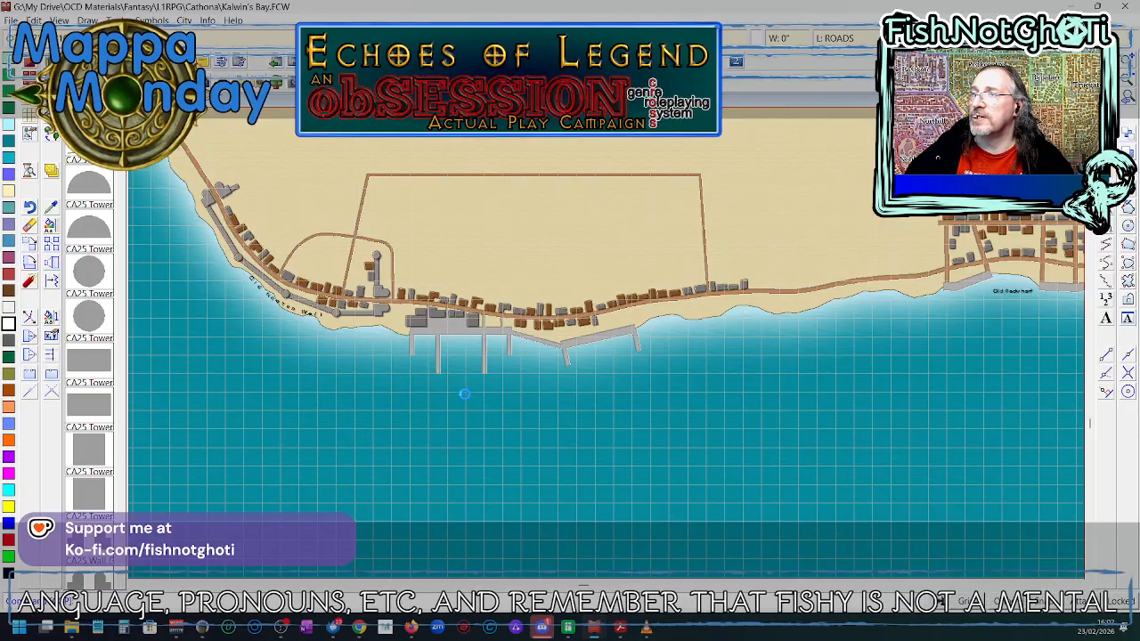
pyautogui.scroll(3, 465, 394)
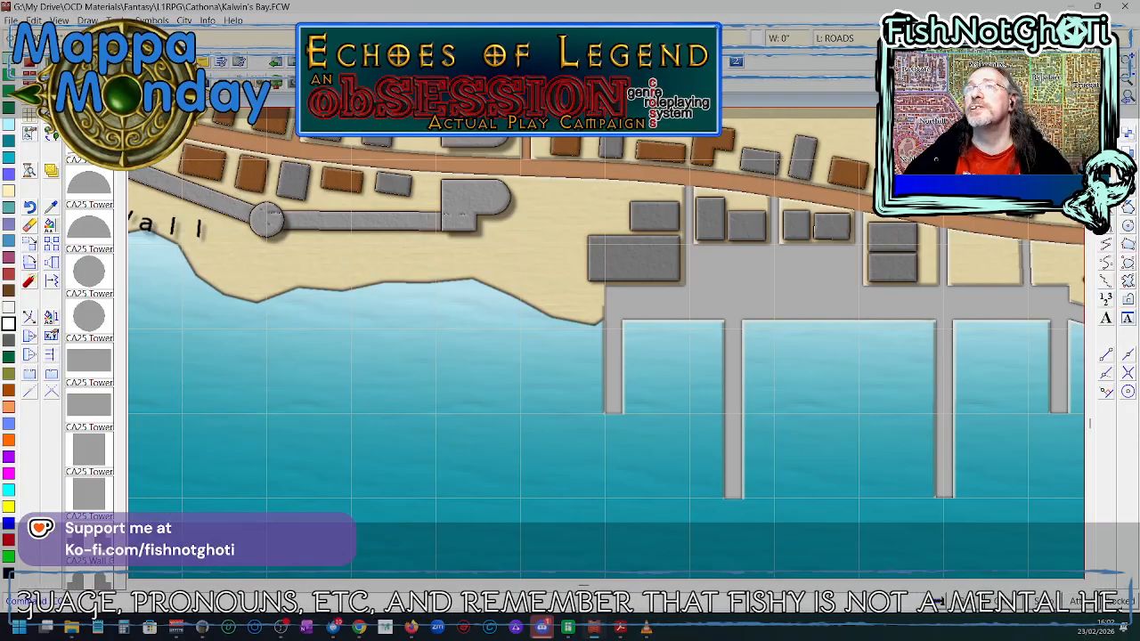
pyautogui.rightClick(46, 63)
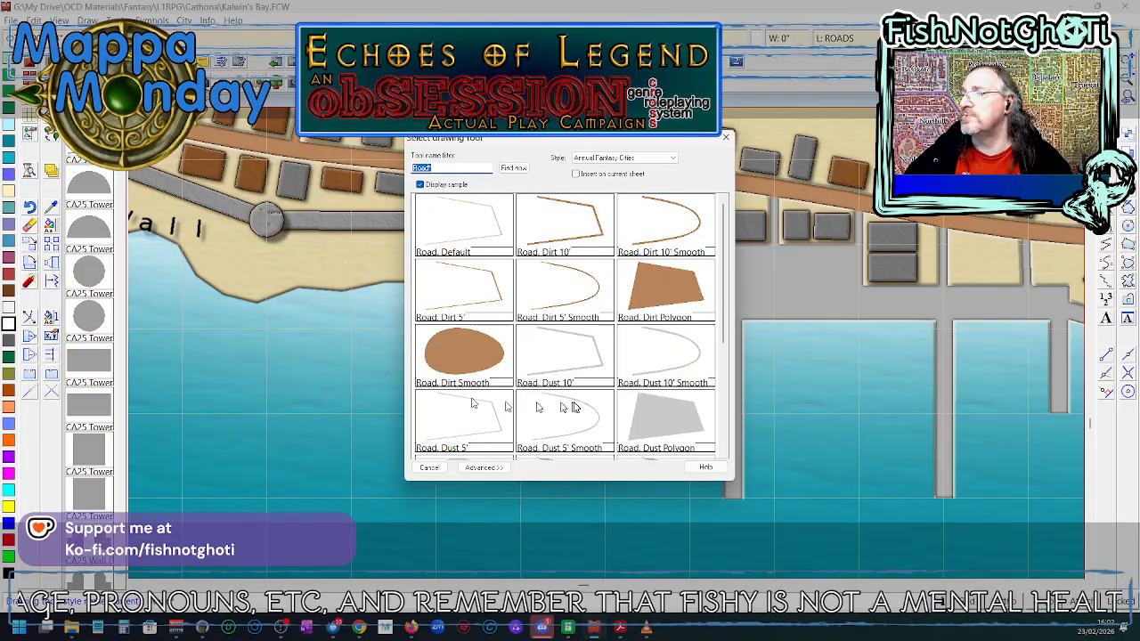
pyautogui.scroll(-3, 578, 398)
pyautogui.click(595, 354)
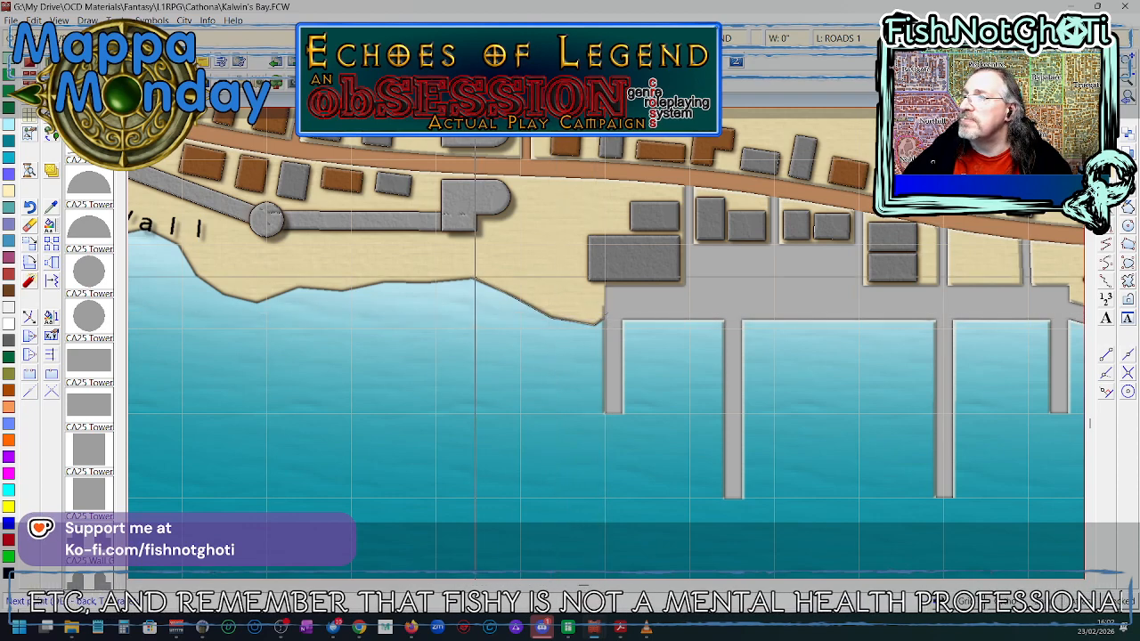
pyautogui.click(472, 279)
pyautogui.rightClick(472, 279)
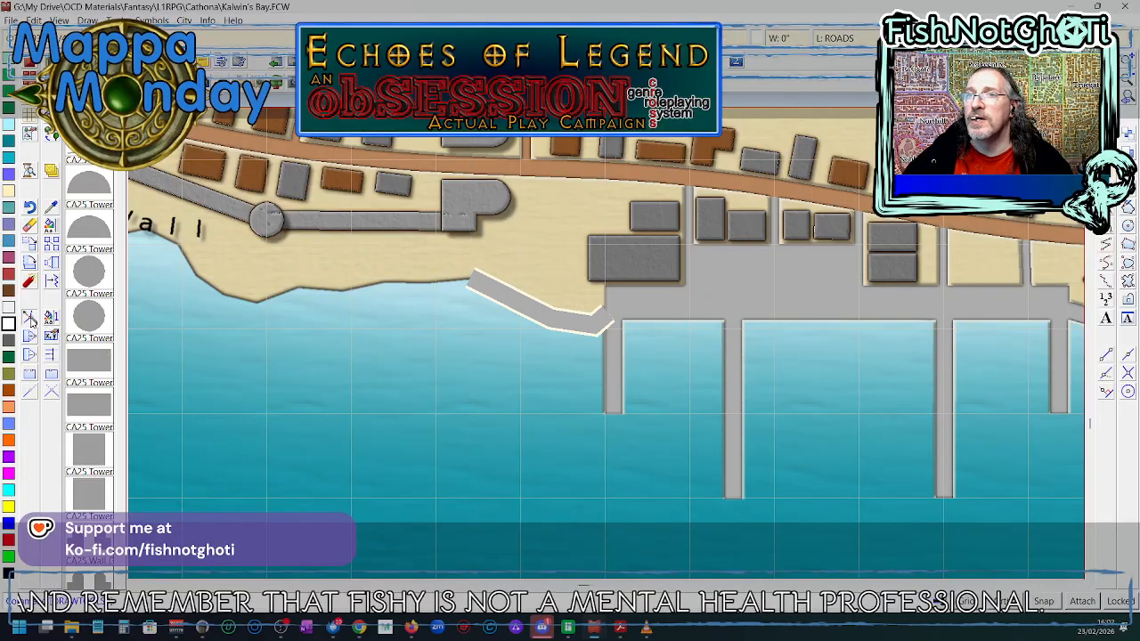
# - Extend the new quay's east end into the wharf and shift its west end point slightly north
pyautogui.click(603, 318)
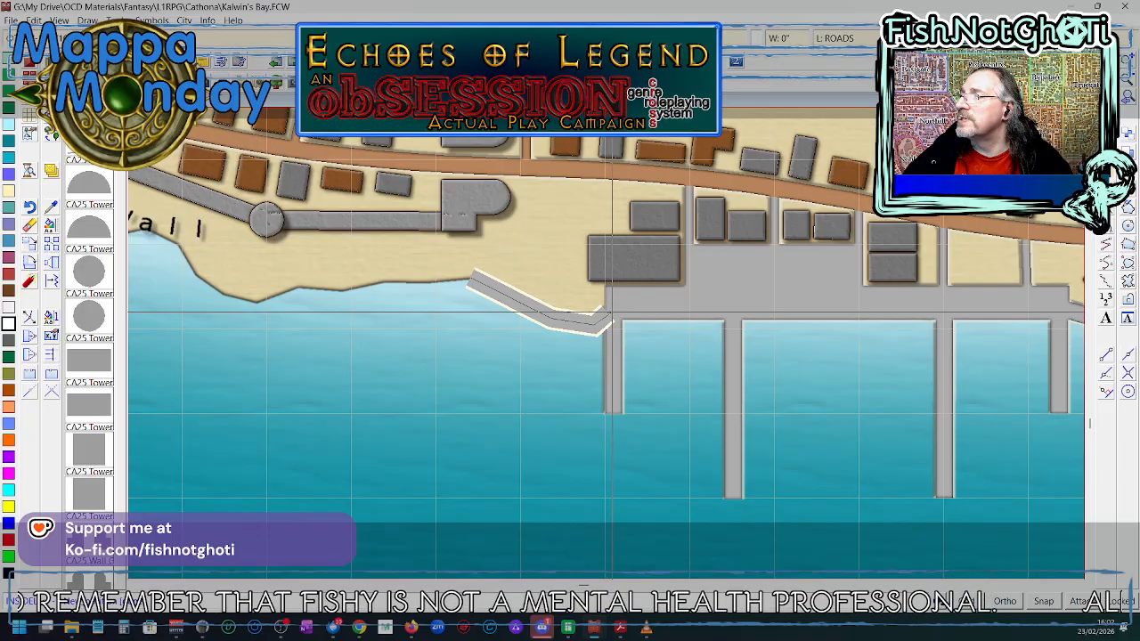
pyautogui.click(613, 308)
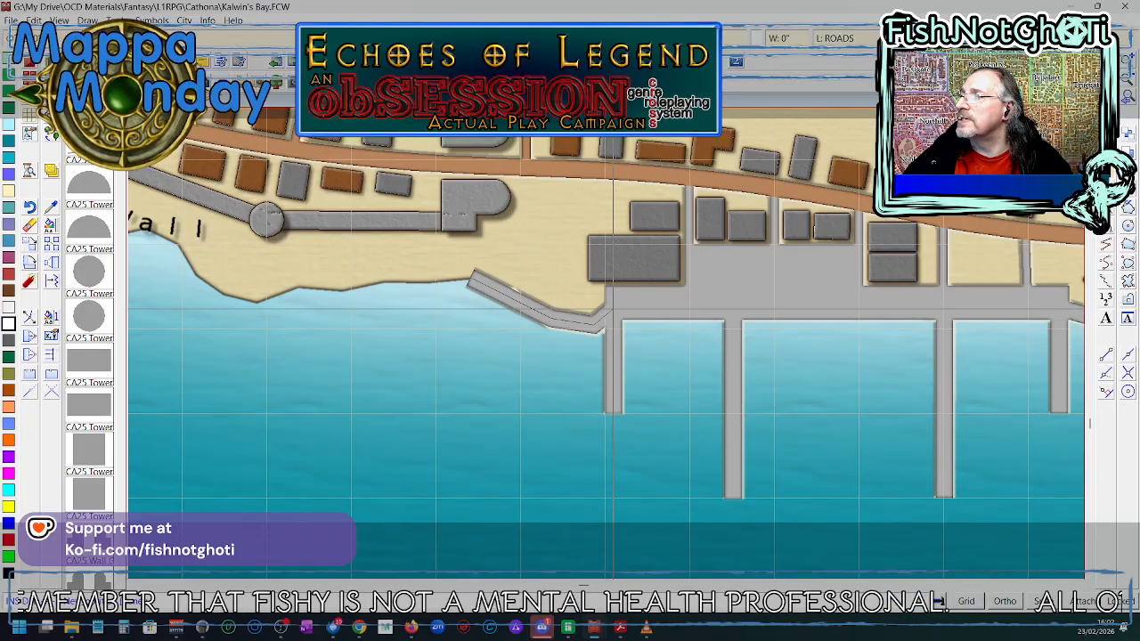
pyautogui.click(613, 309)
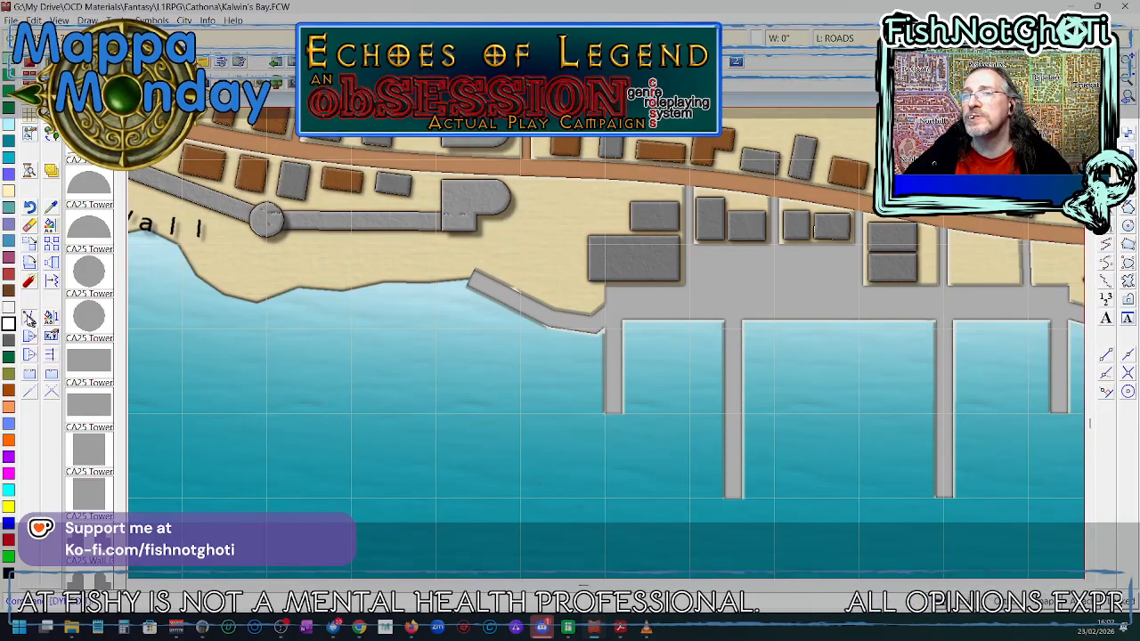
pyautogui.click(478, 282)
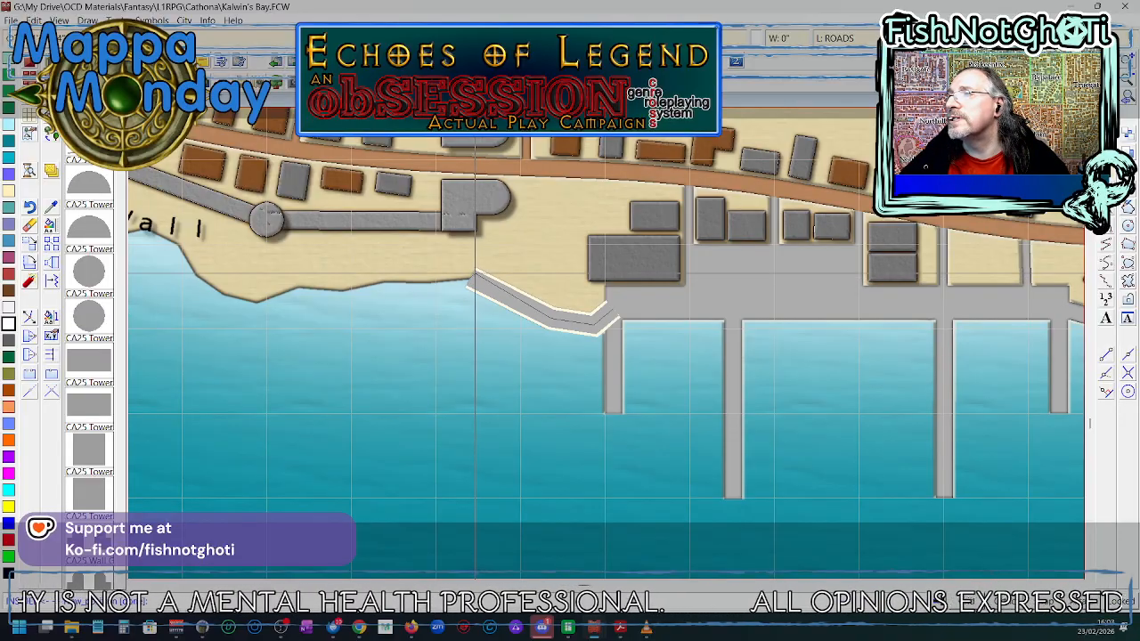
pyautogui.click(477, 276)
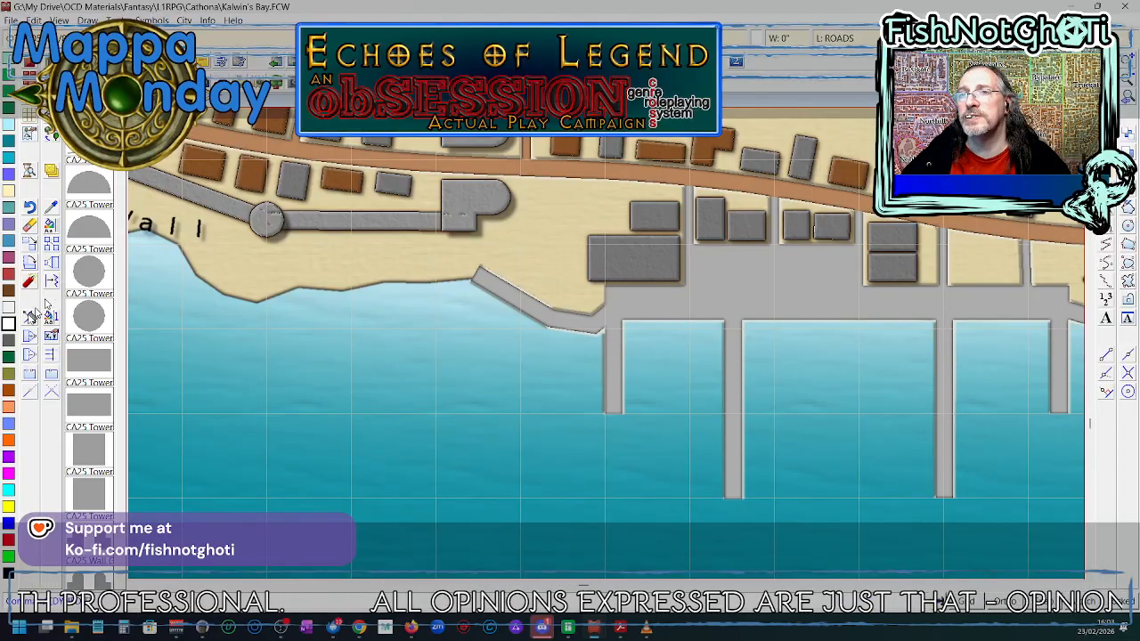
# - Try to move the new quay's west end point slightly west along the shoreline, then undo the last change
pyautogui.click(481, 278)
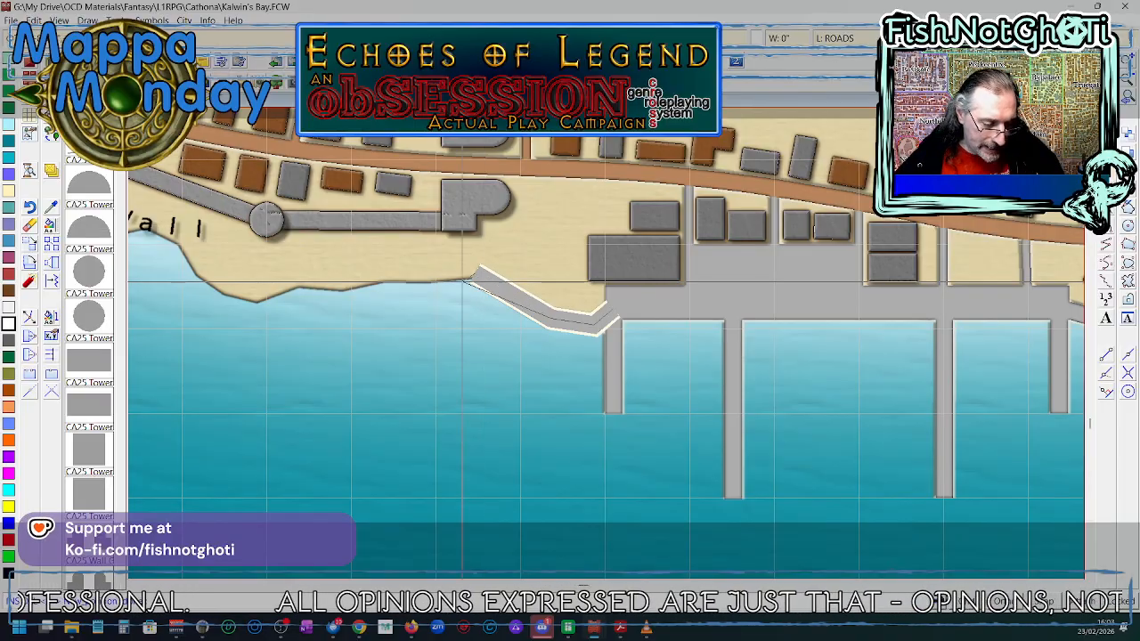
pyautogui.click(467, 282)
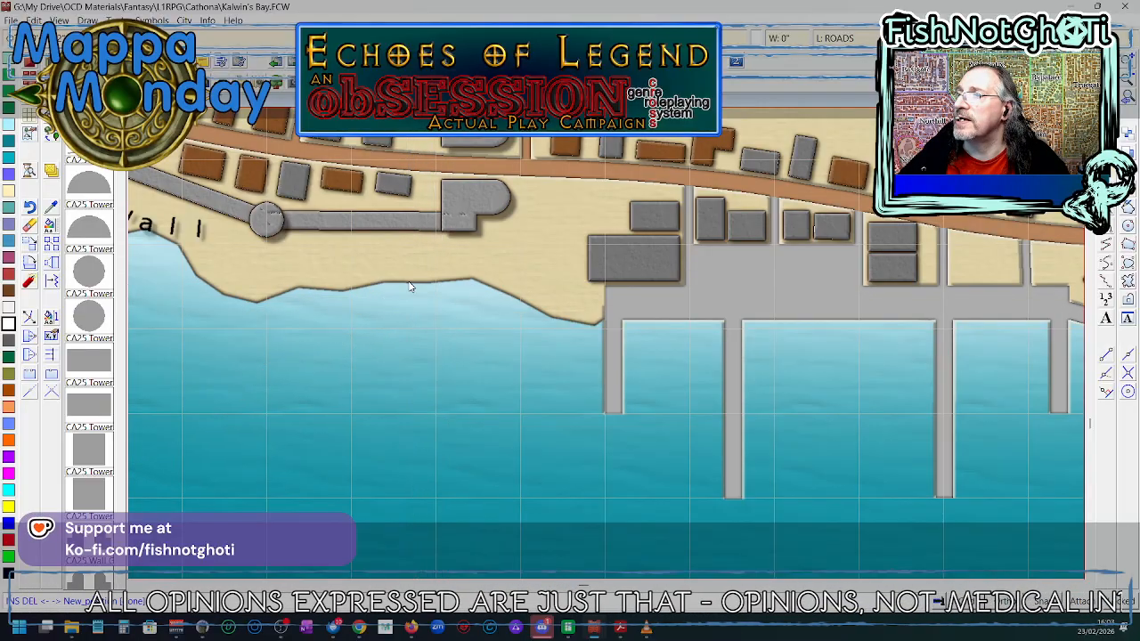
pyautogui.rightClick(514, 308)
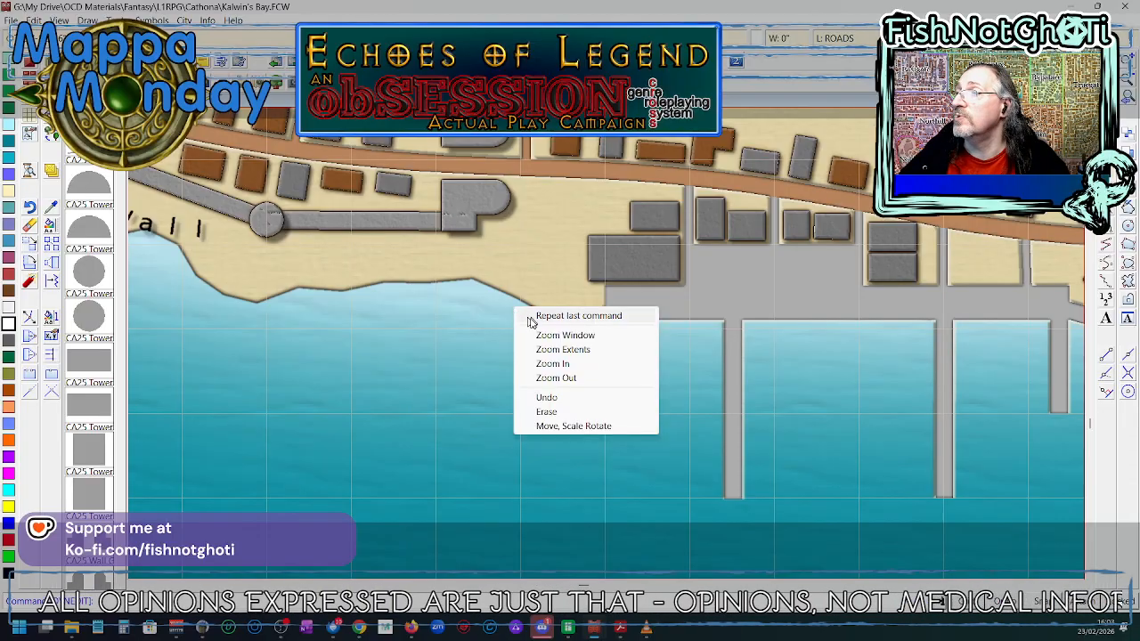
pyautogui.click(547, 398)
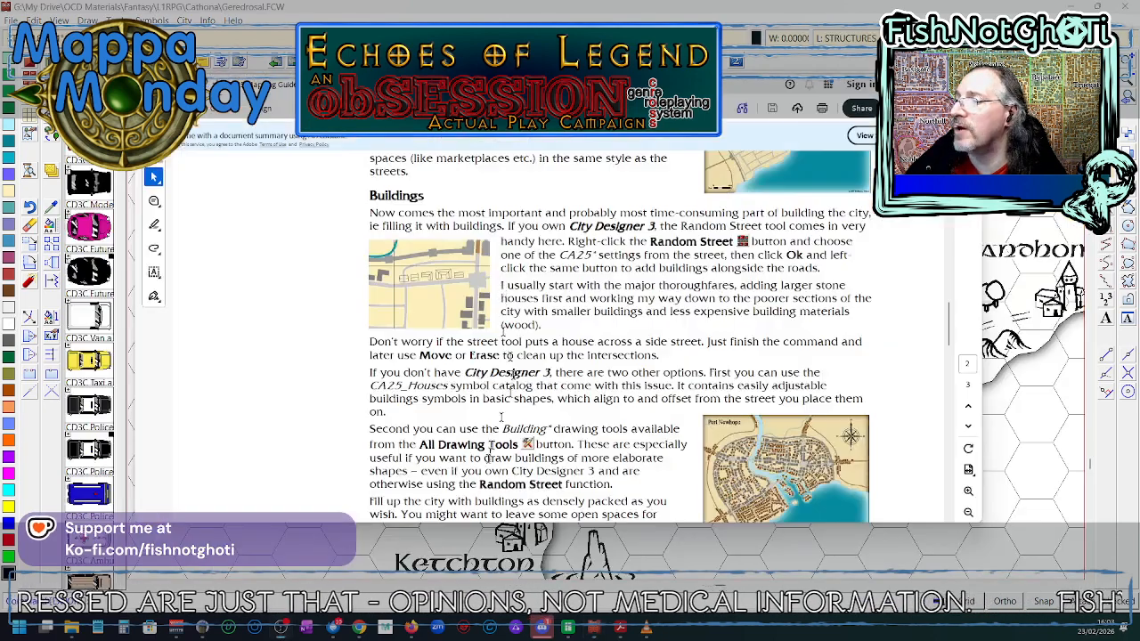
# - Switch to the mapping window showing Geredrosal.FCW and open Kalwin's Bay.FCW there, discarding the changes to Geredrosal
pyautogui.moveTo(592, 630)
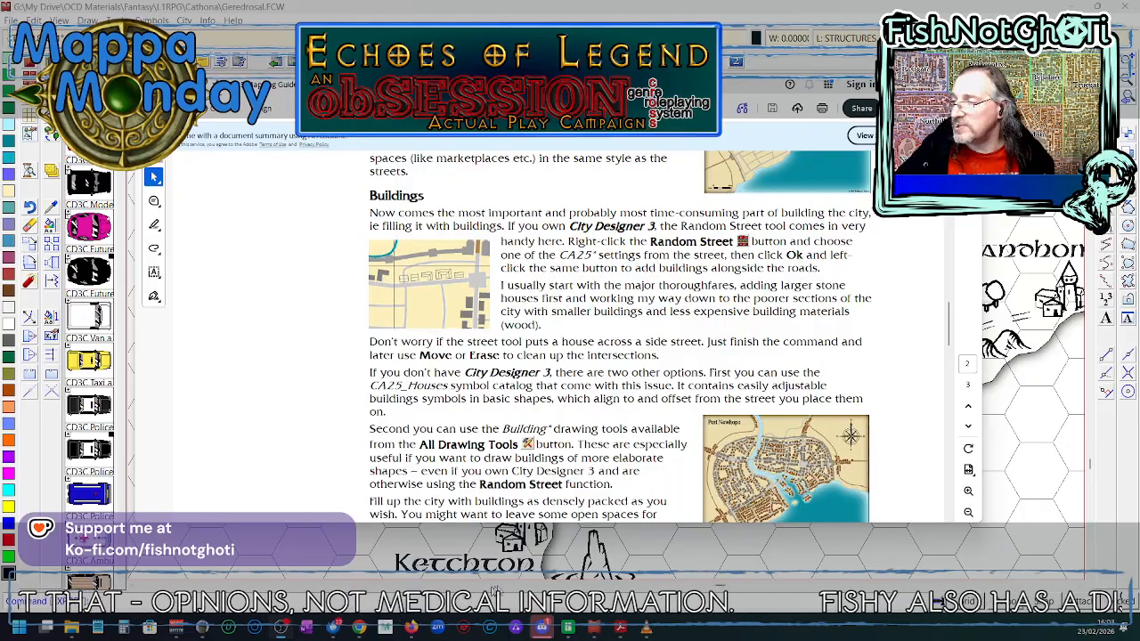
pyautogui.click(597, 619)
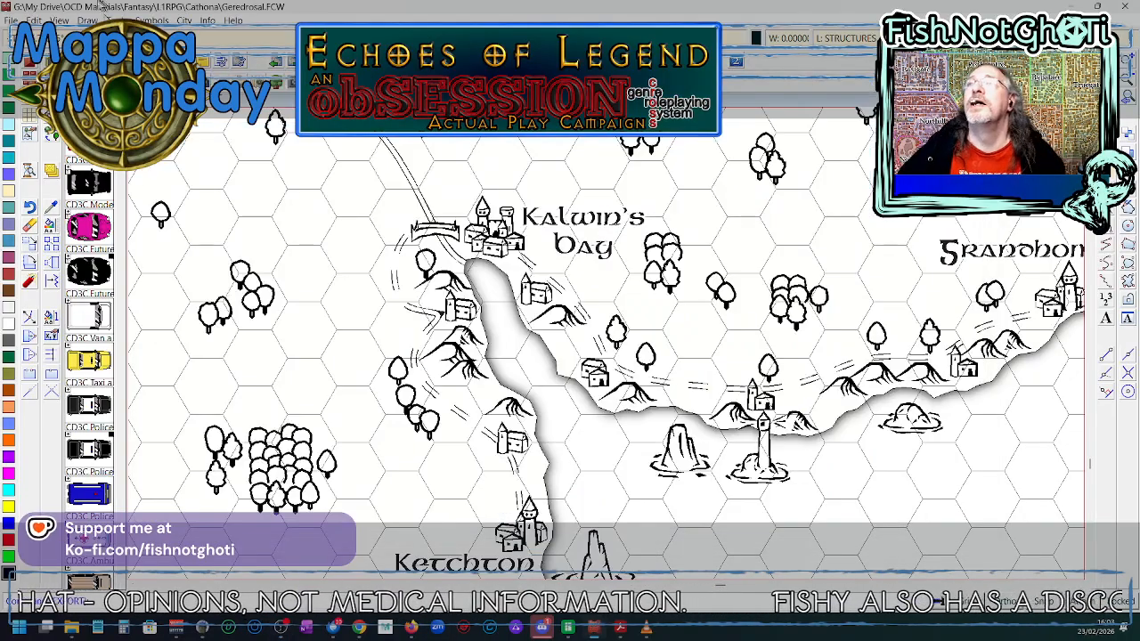
pyautogui.click(13, 20)
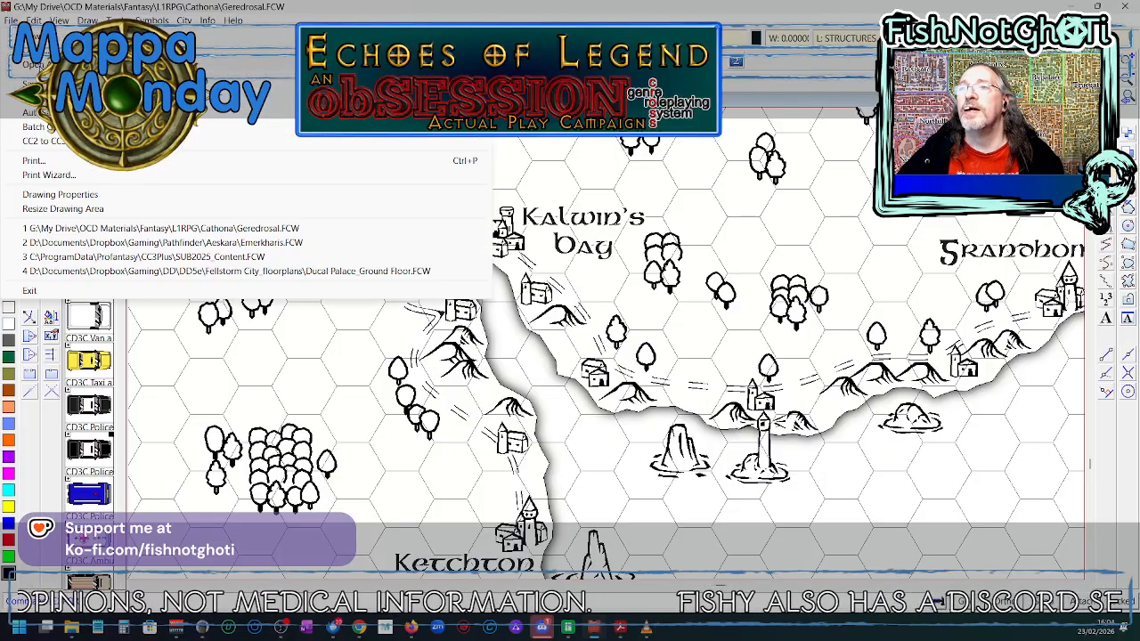
pyautogui.click(36, 65)
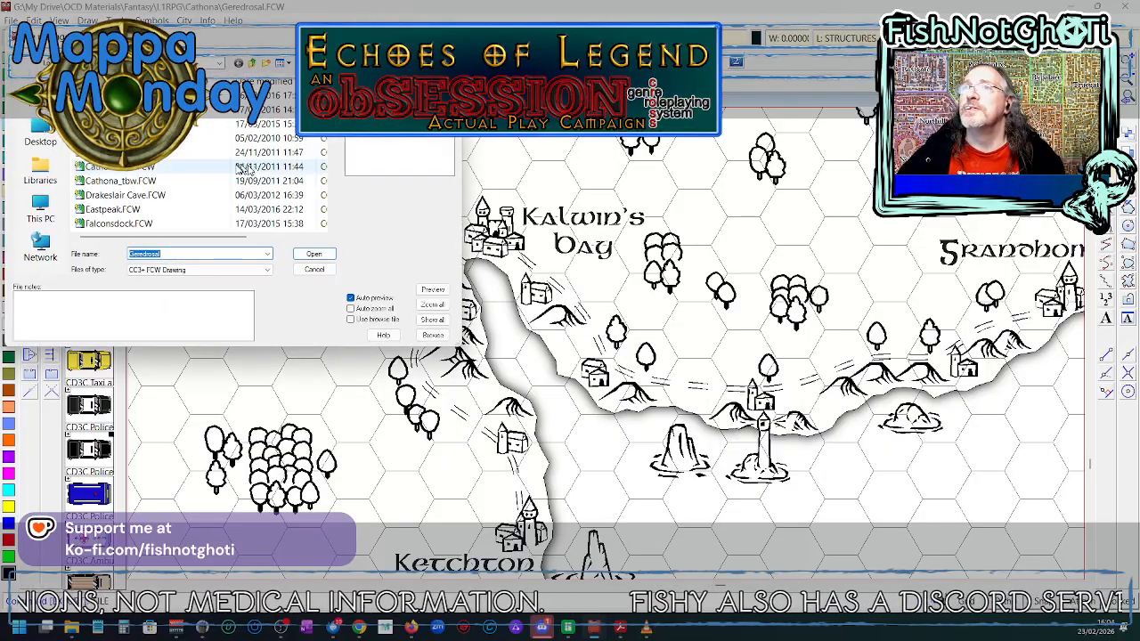
pyautogui.scroll(-6, 142, 177)
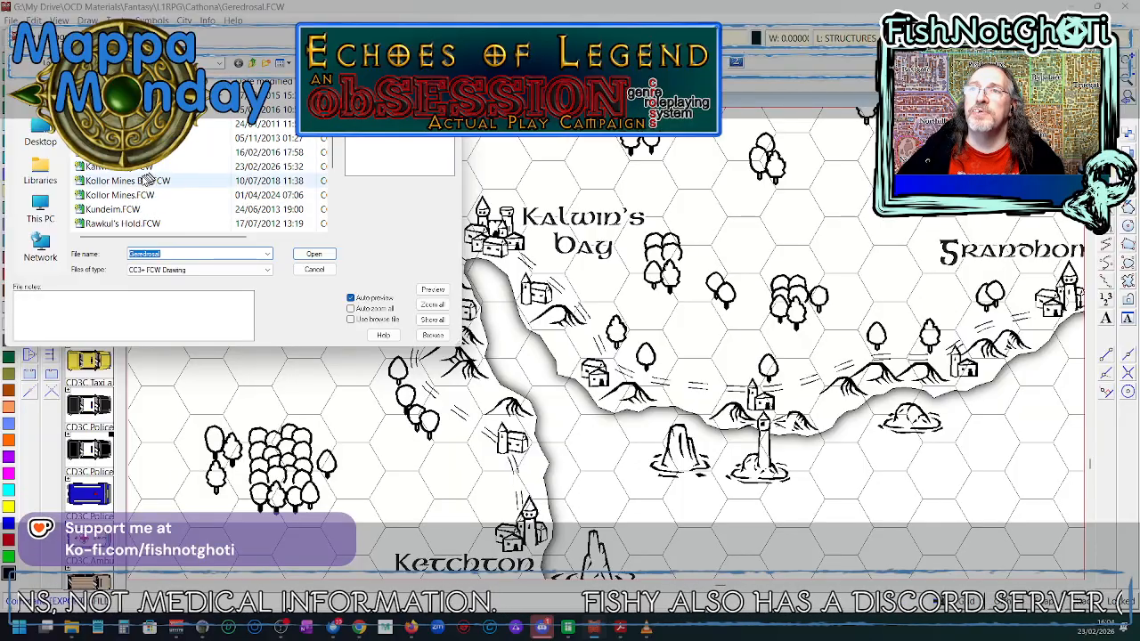
pyautogui.doubleClick(114, 170)
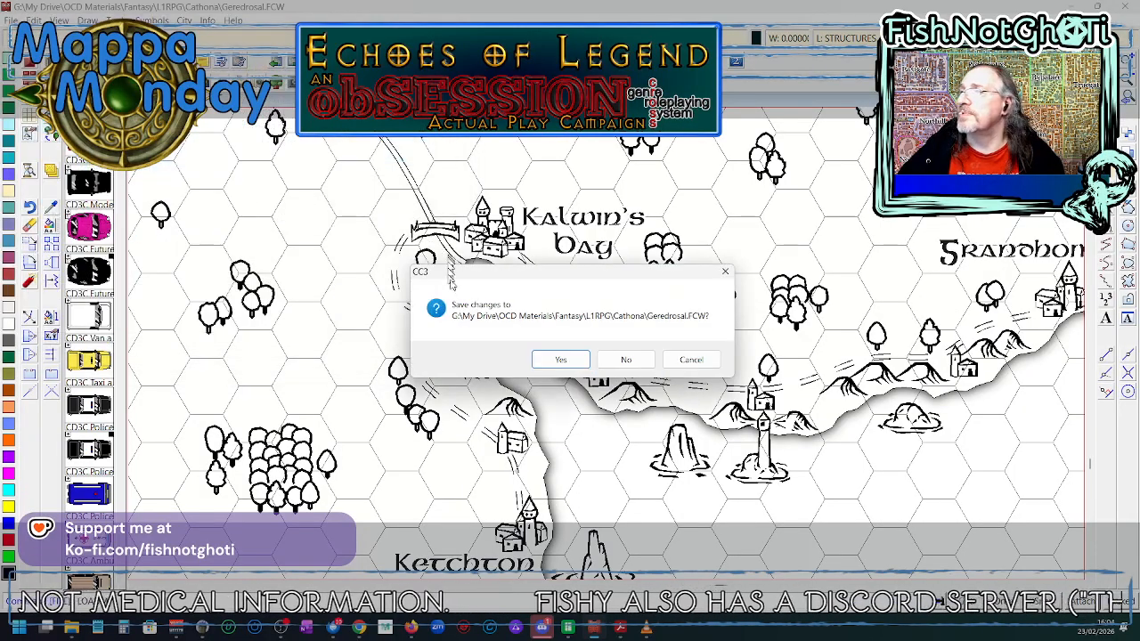
pyautogui.click(626, 359)
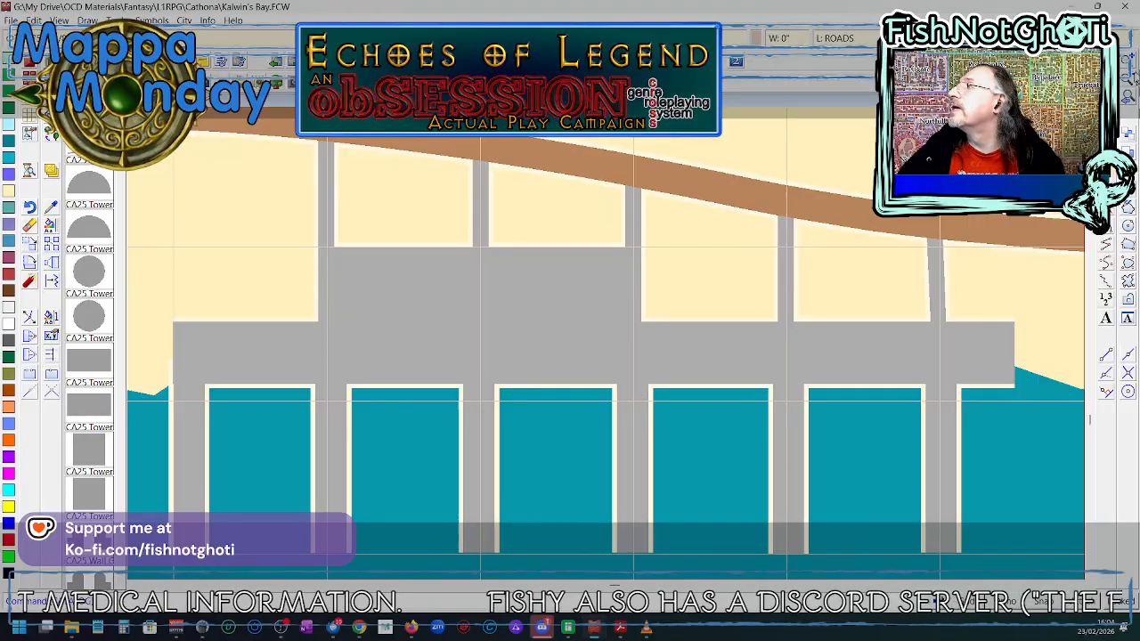
pyautogui.click(1129, 89)
pyautogui.click(1129, 89)
pyautogui.click(1130, 89)
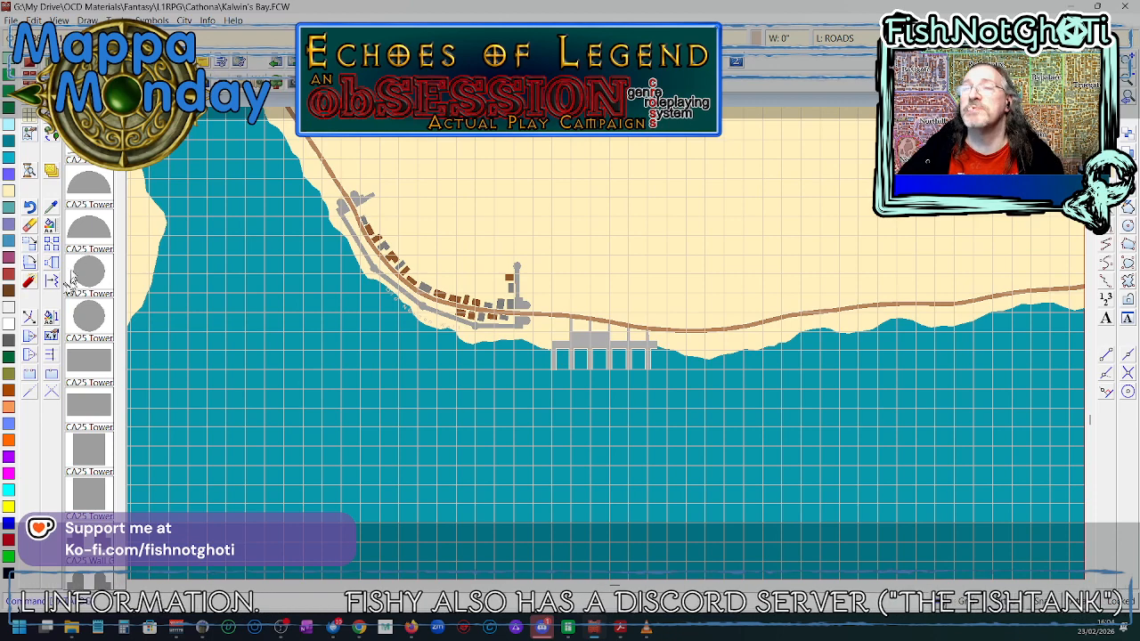
# - Check the AutoSave options and close them without making changes
pyautogui.click(11, 20)
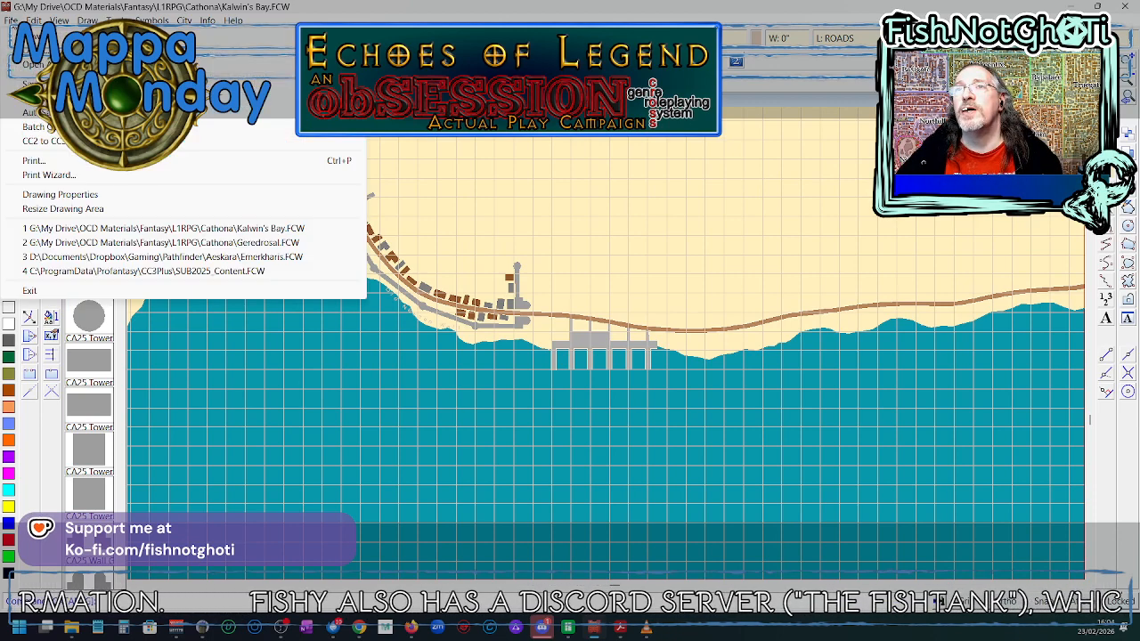
pyautogui.click(36, 112)
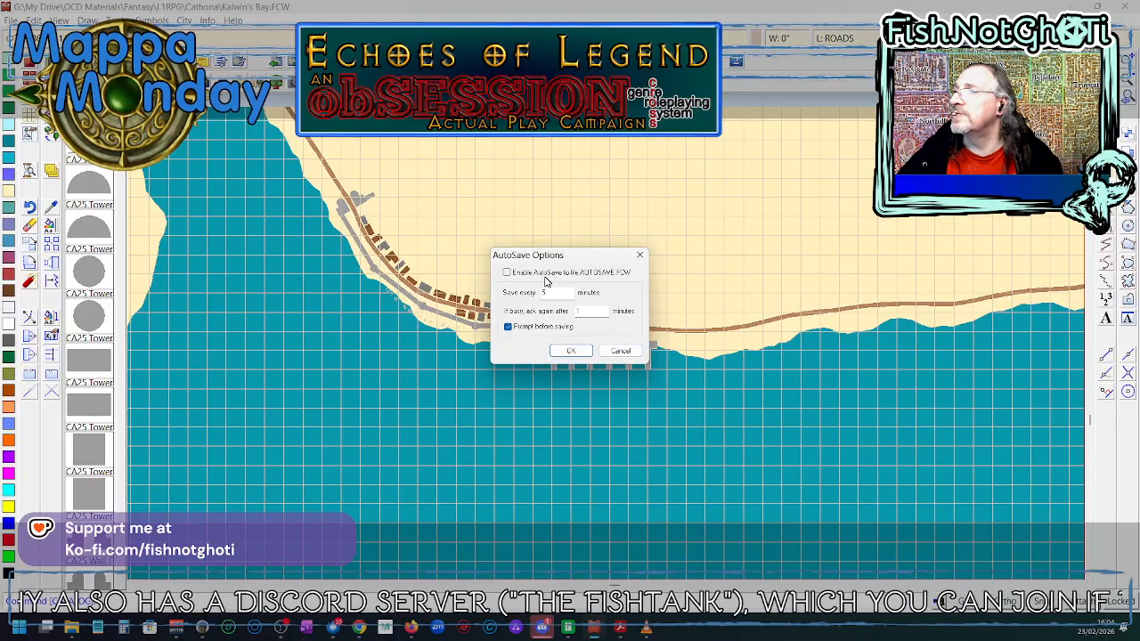
pyautogui.click(620, 351)
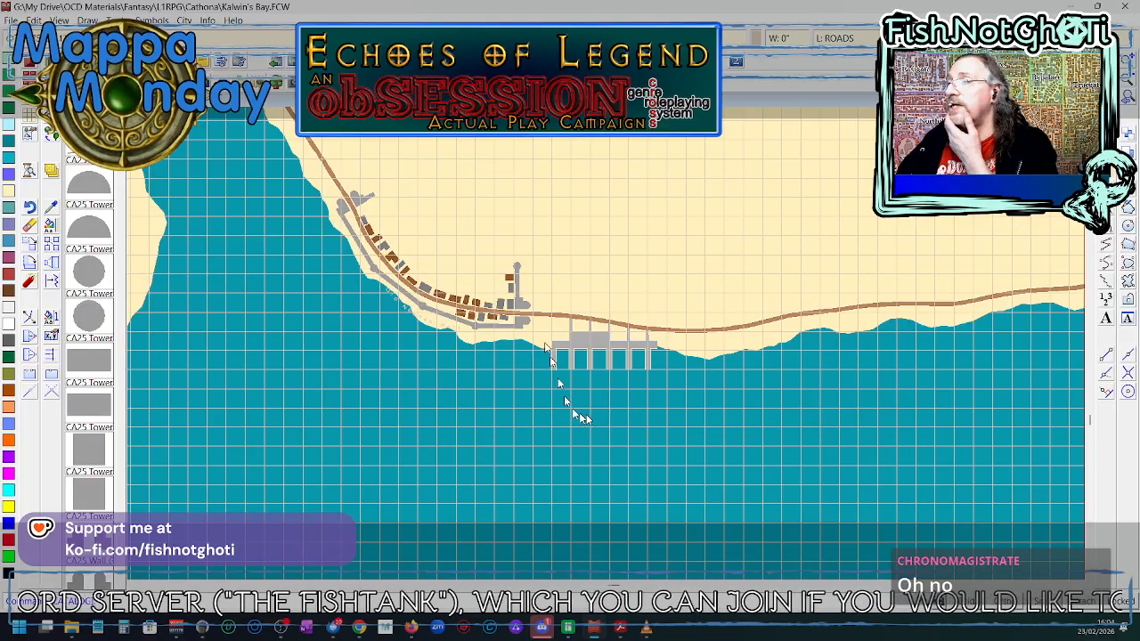
# - Open the options for the drawing's sheets and effects
pyautogui.rightClick(51, 167)
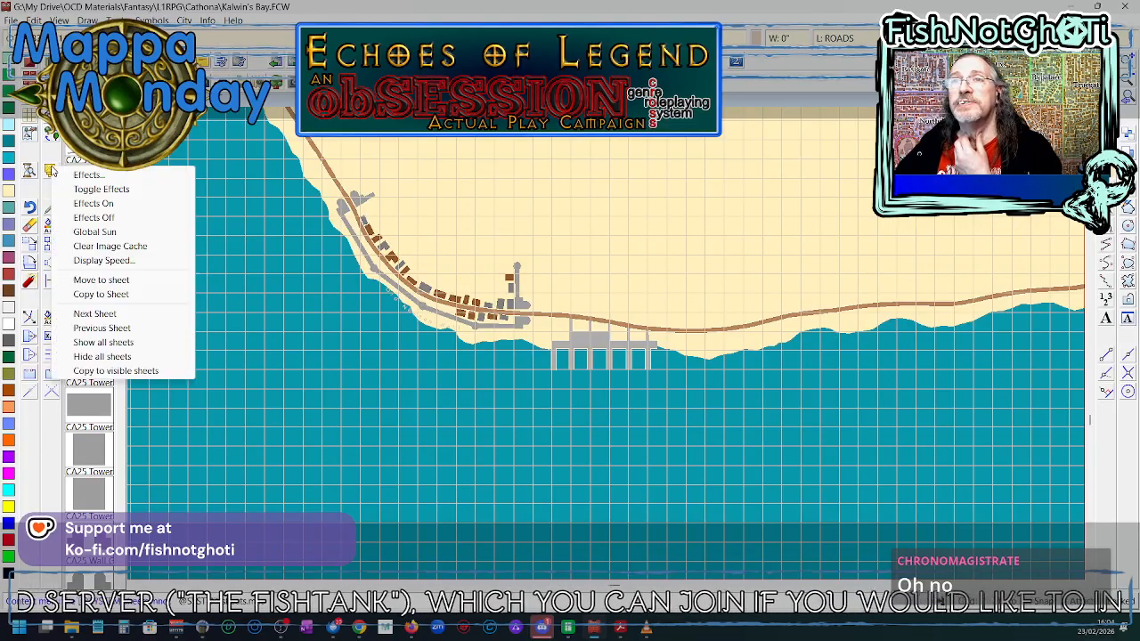
# - Turn the sheet effects on for the whole bay map
pyautogui.click(94, 203)
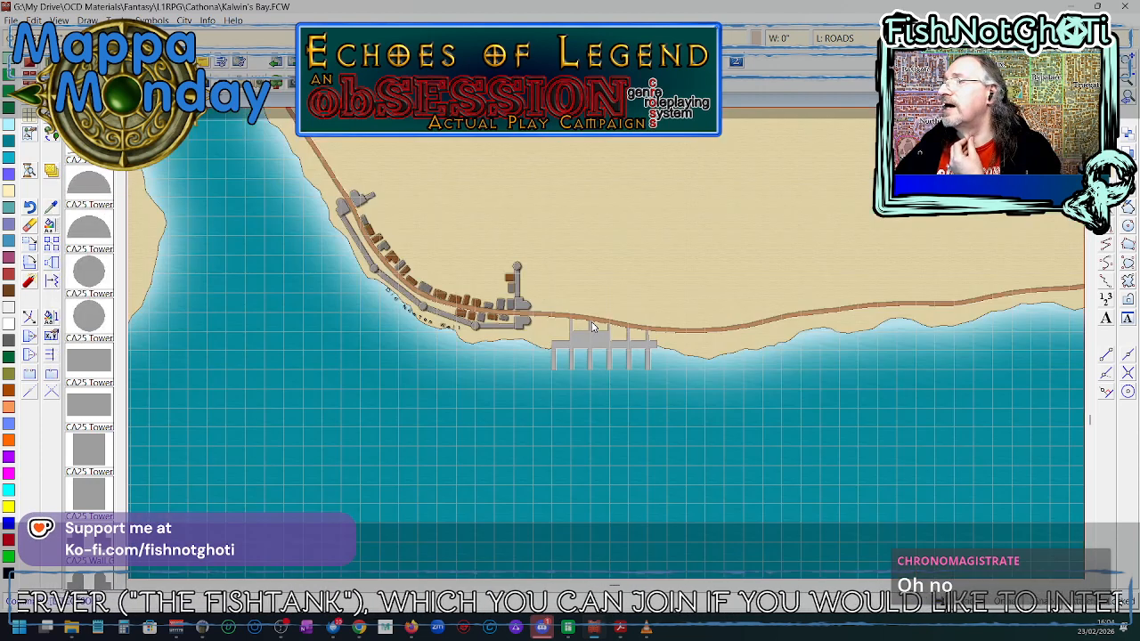
pyautogui.scroll(-1, 958, 374)
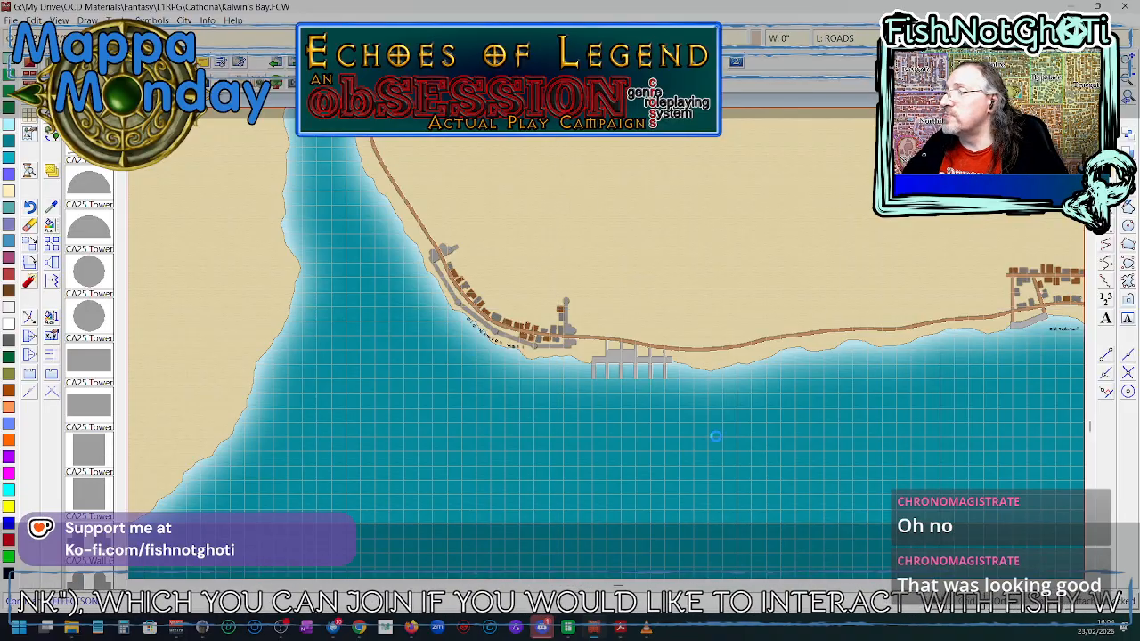
pyautogui.scroll(3, 713, 442)
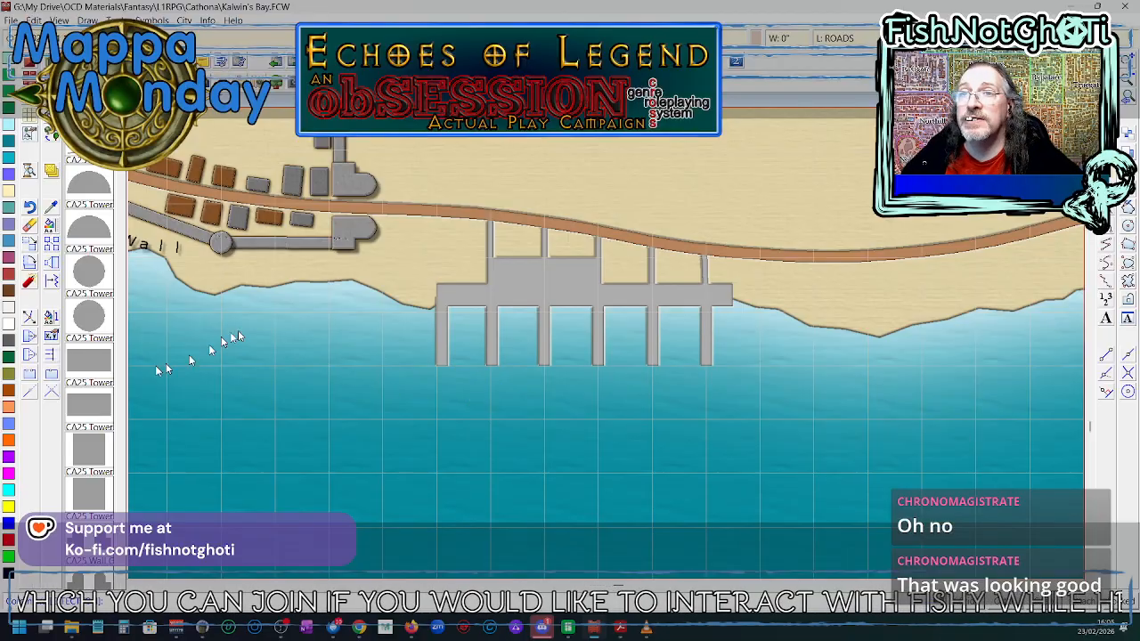
# - Erase the two middle piers of the harbour dock
pyautogui.click(546, 361)
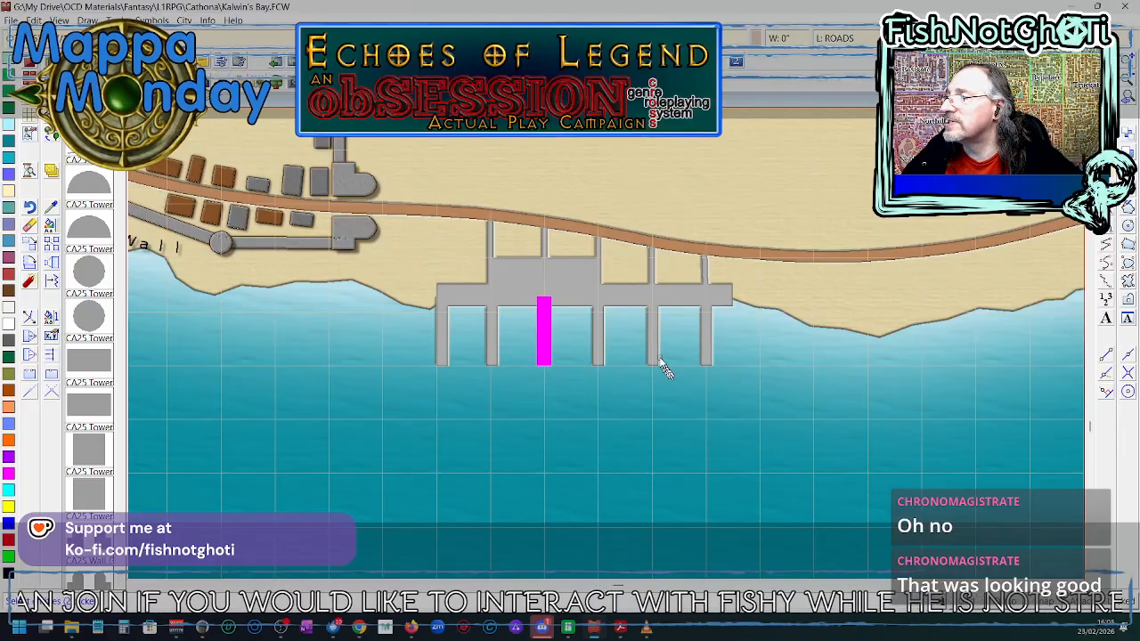
pyautogui.click(597, 349)
pyautogui.rightClick(597, 349)
pyautogui.click(593, 351)
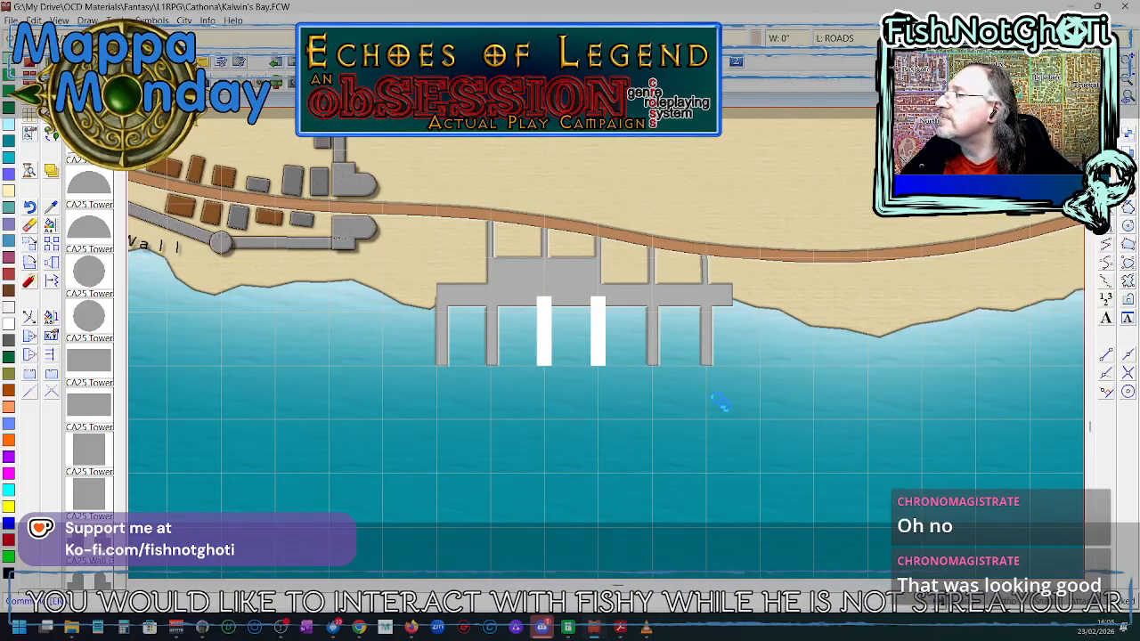
# - Move the easternmost pier along the dock to its east end, keeping its seaward end at the same level
pyautogui.click(33, 243)
pyautogui.click(708, 347)
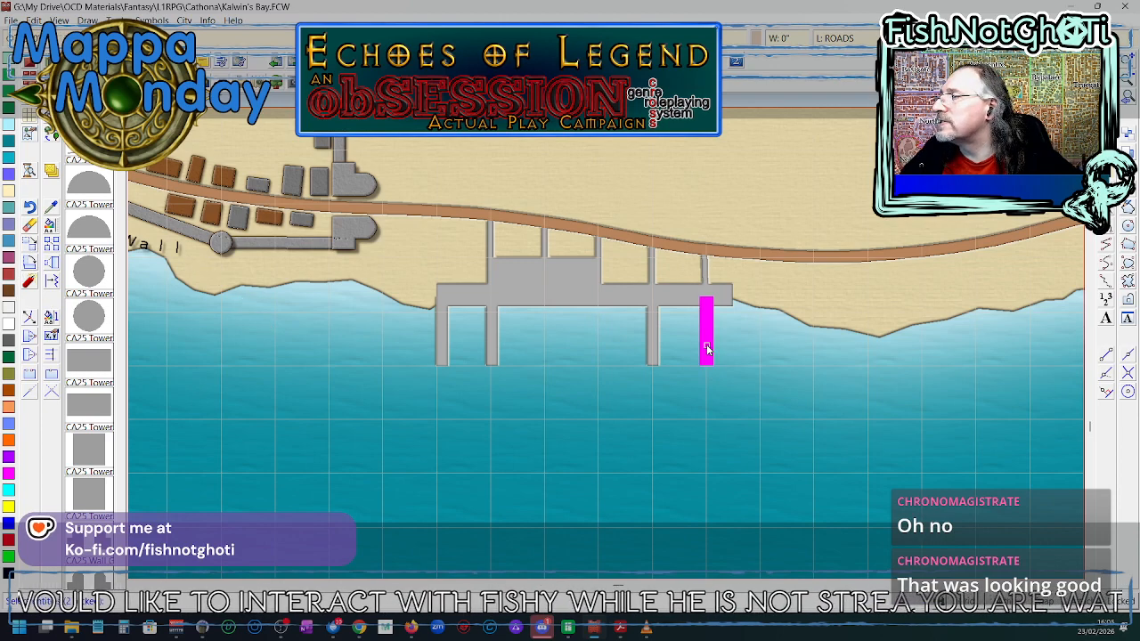
pyautogui.rightClick(708, 346)
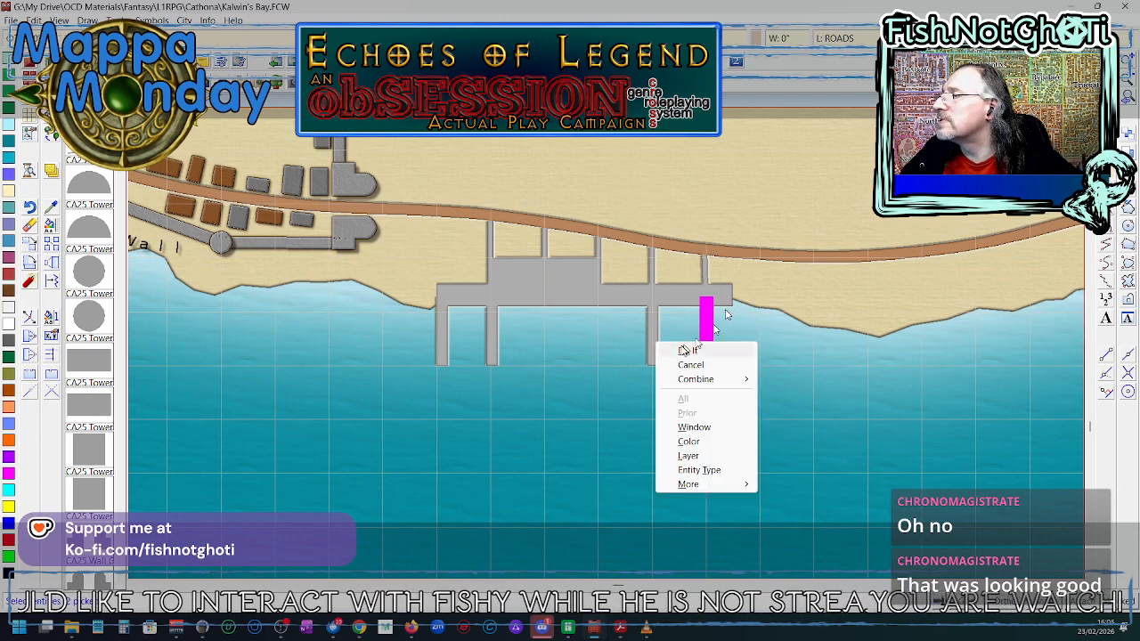
pyautogui.click(687, 353)
pyautogui.scroll(1, 713, 325)
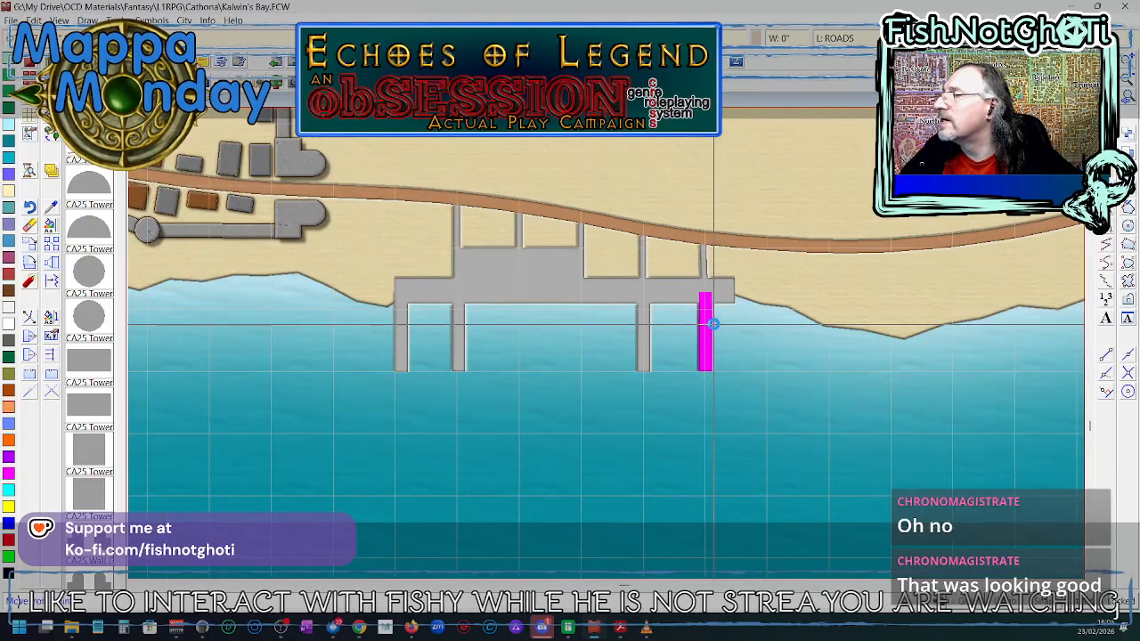
pyautogui.scroll(2, 713, 325)
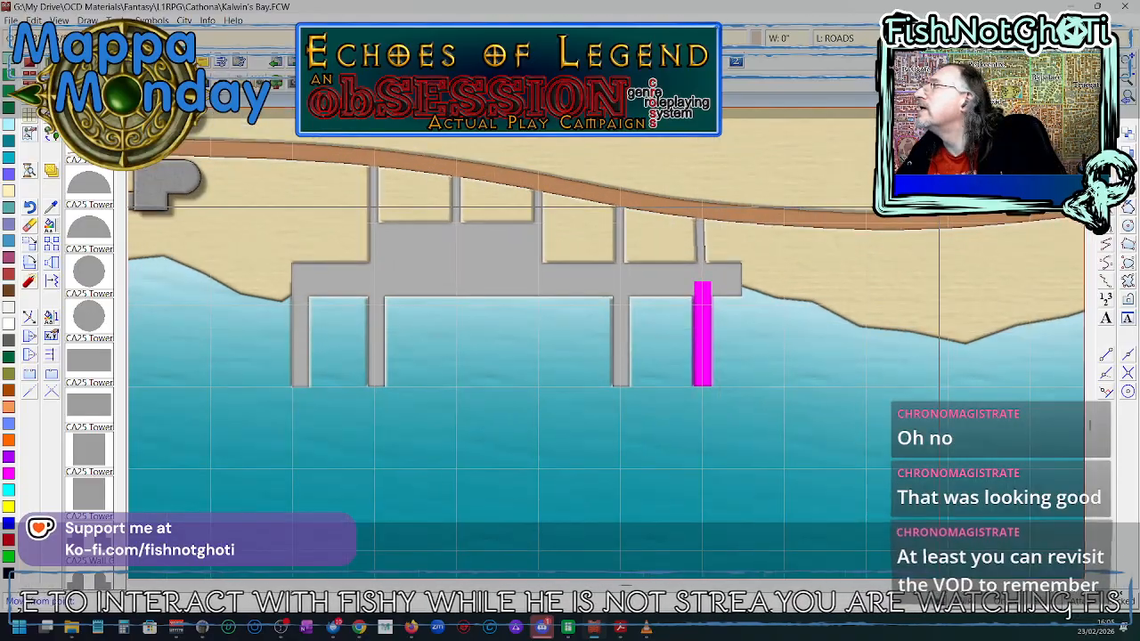
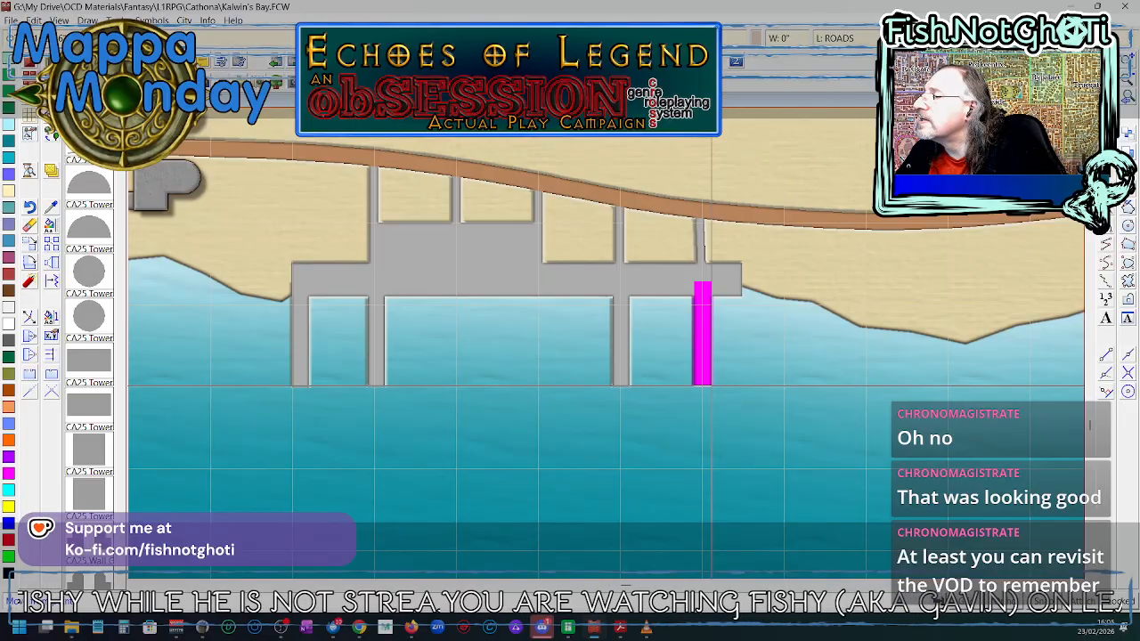
pyautogui.click(711, 387)
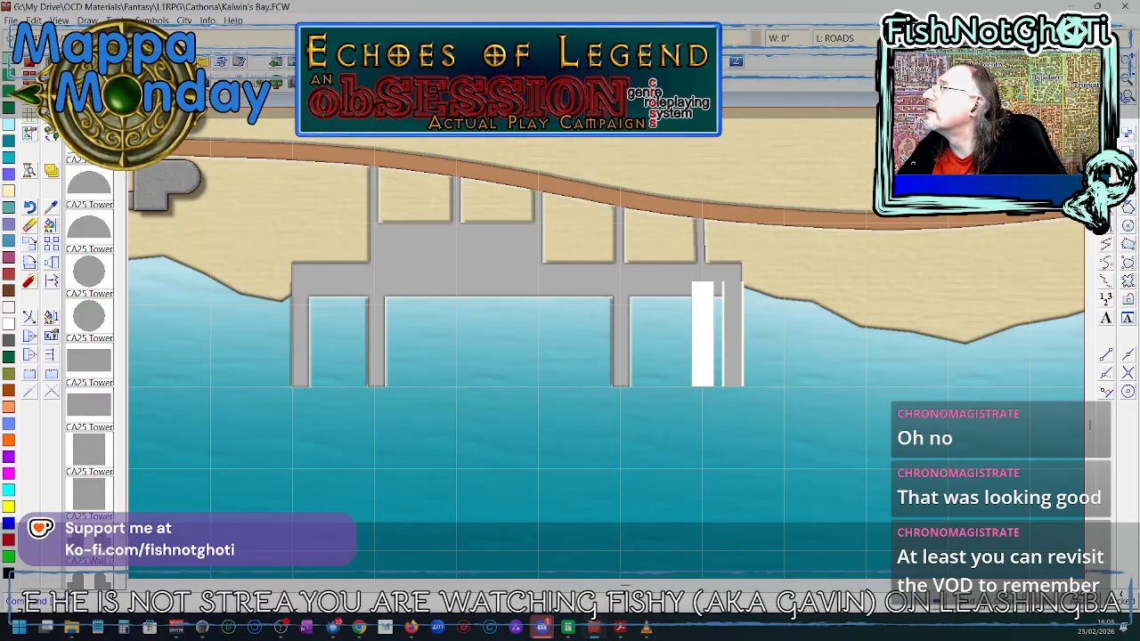
pyautogui.press('Escape')
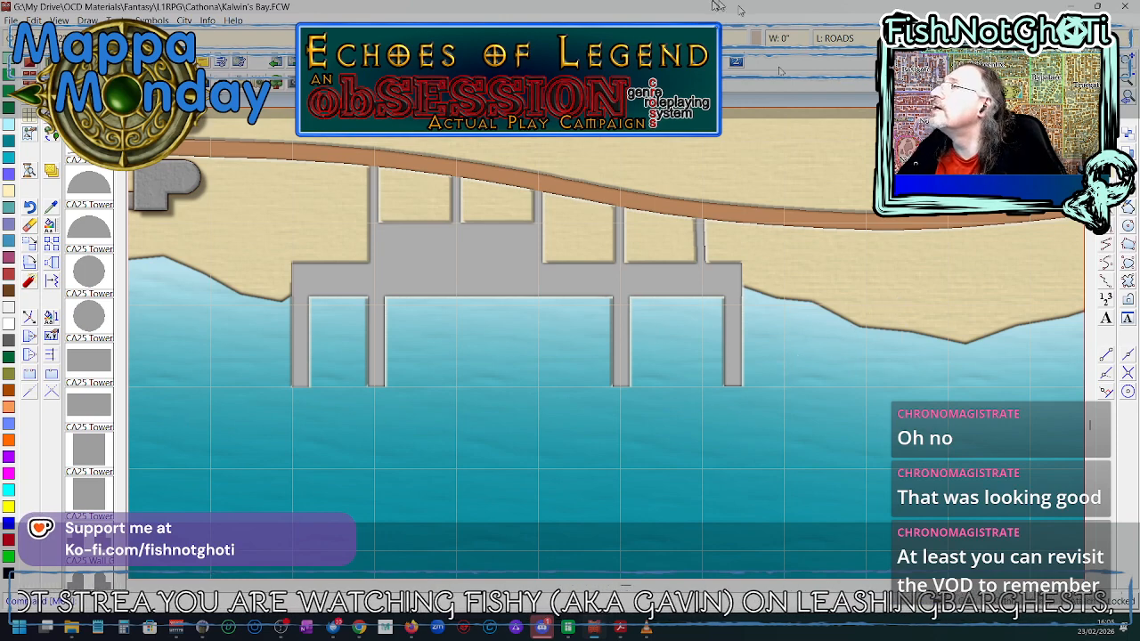
pyautogui.click(693, 39)
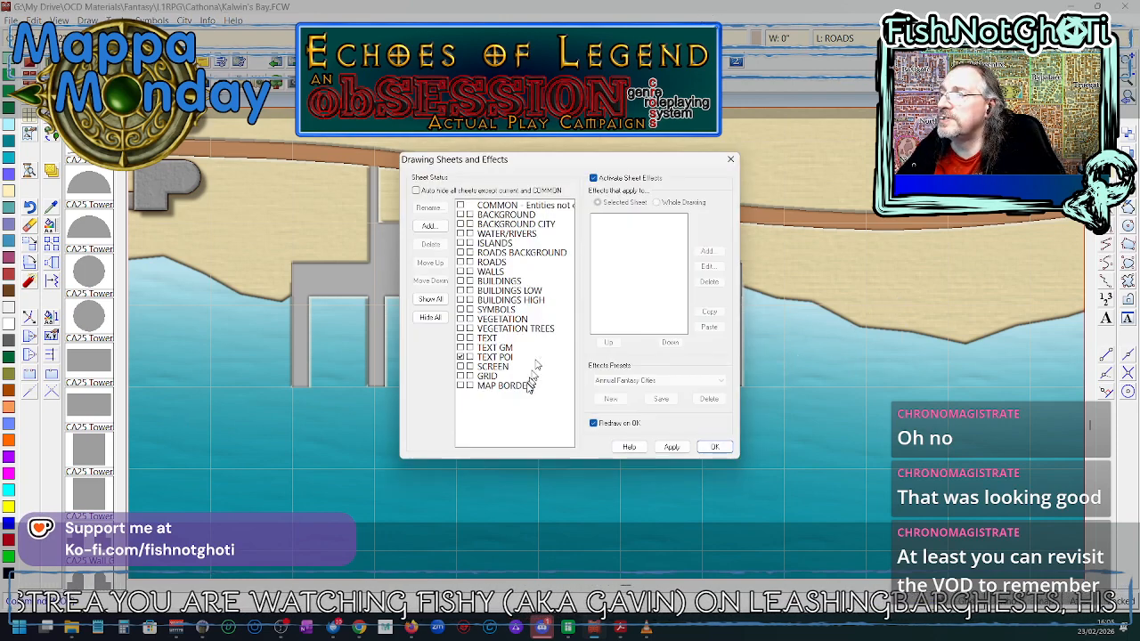
pyautogui.click(714, 447)
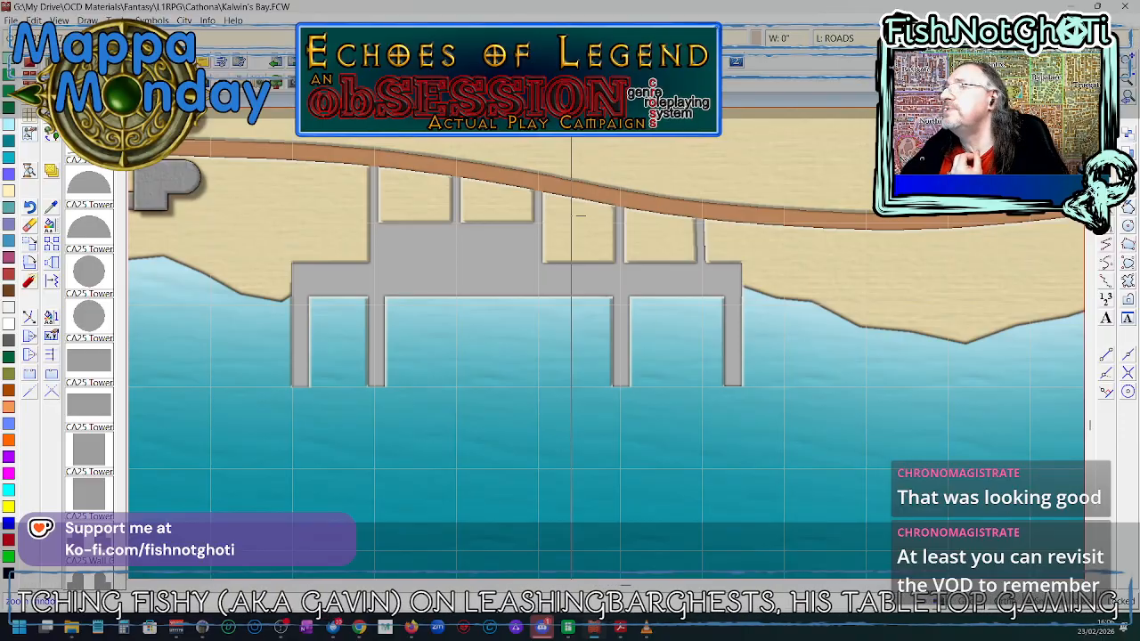
# - Shift the easternmost pier slightly so its outer edge lines up with the dock's east end
pyautogui.scroll(2, 738, 356)
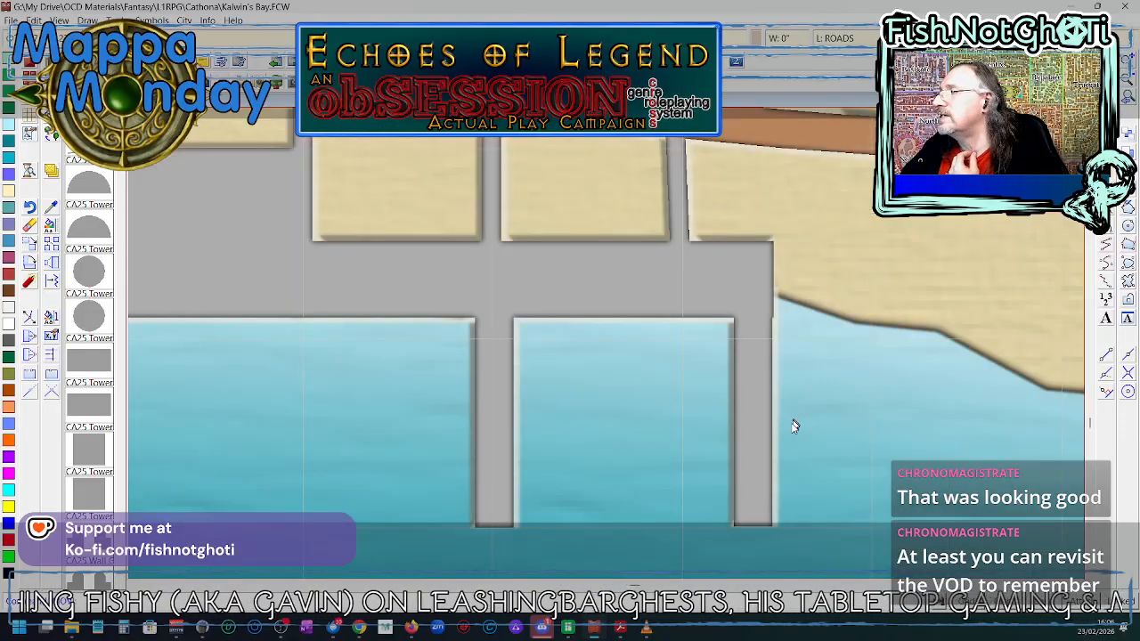
pyautogui.rightClick(755, 514)
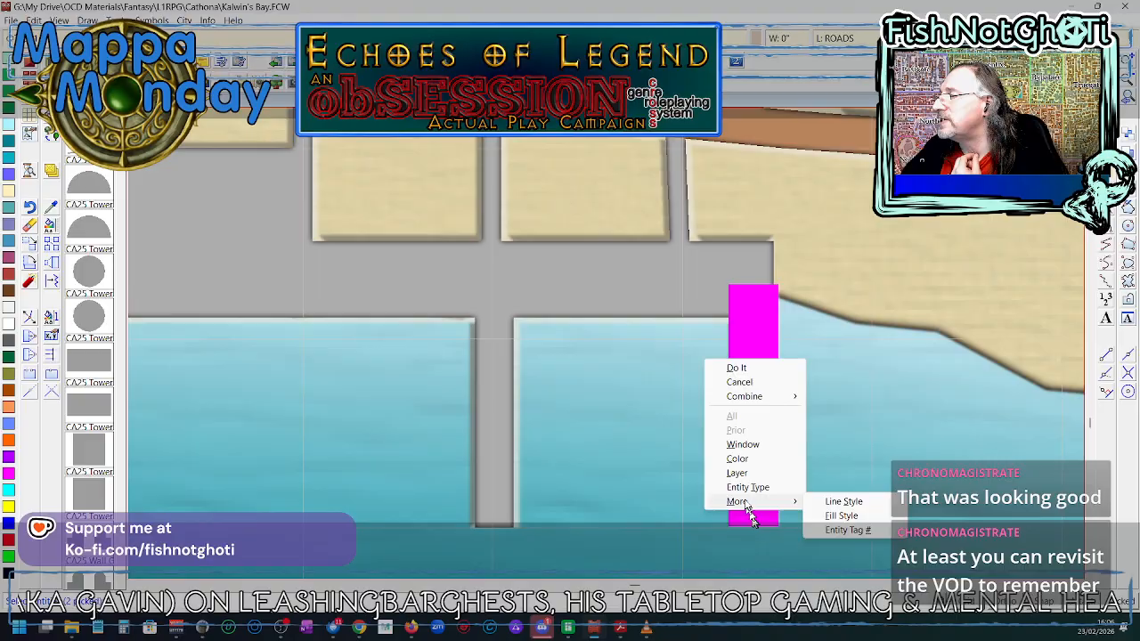
pyautogui.click(740, 370)
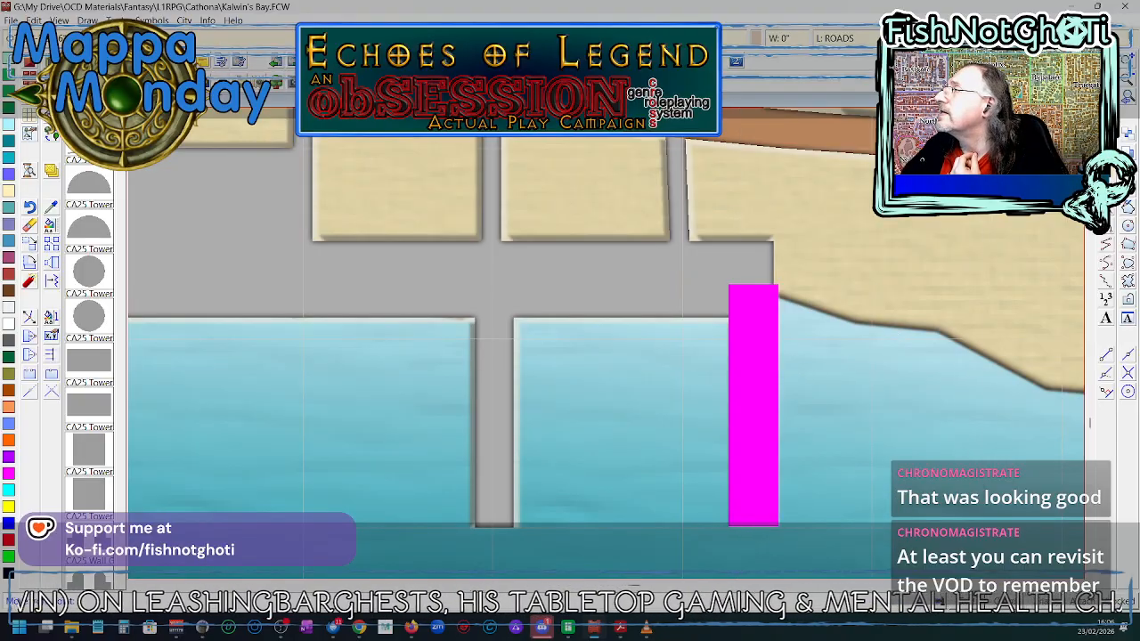
pyautogui.click(819, 321)
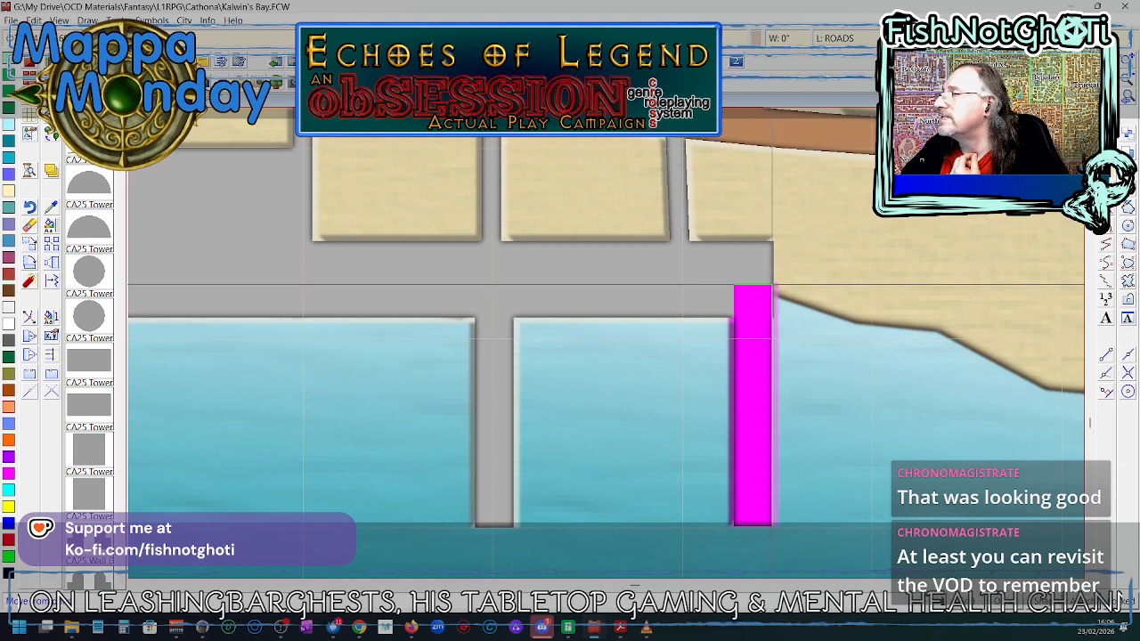
pyautogui.click(773, 284)
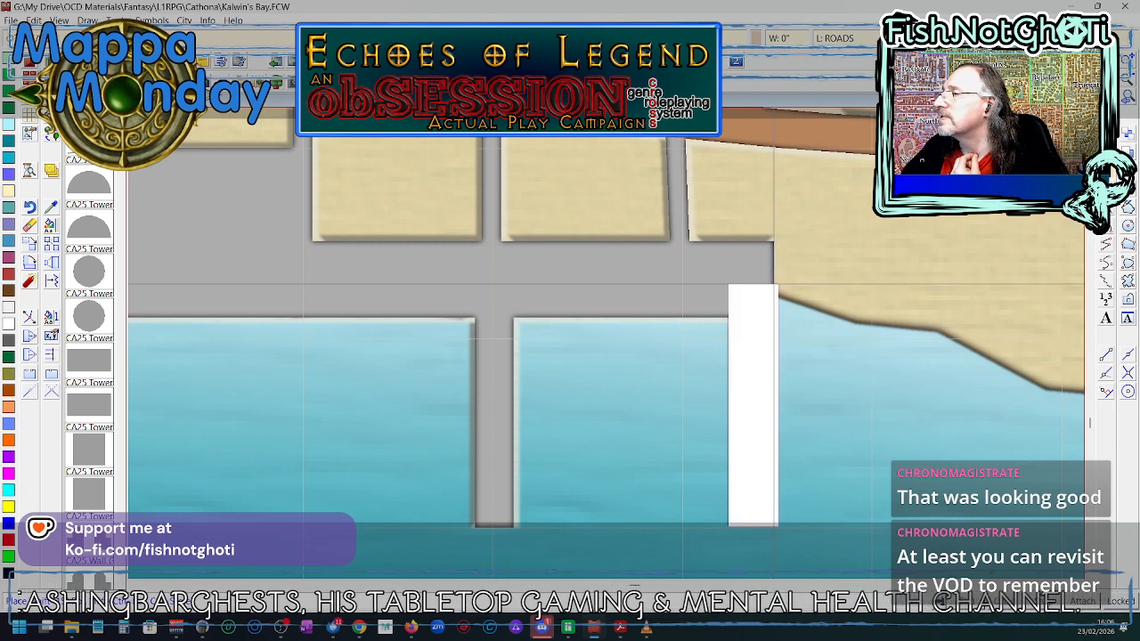
pyautogui.click(773, 285)
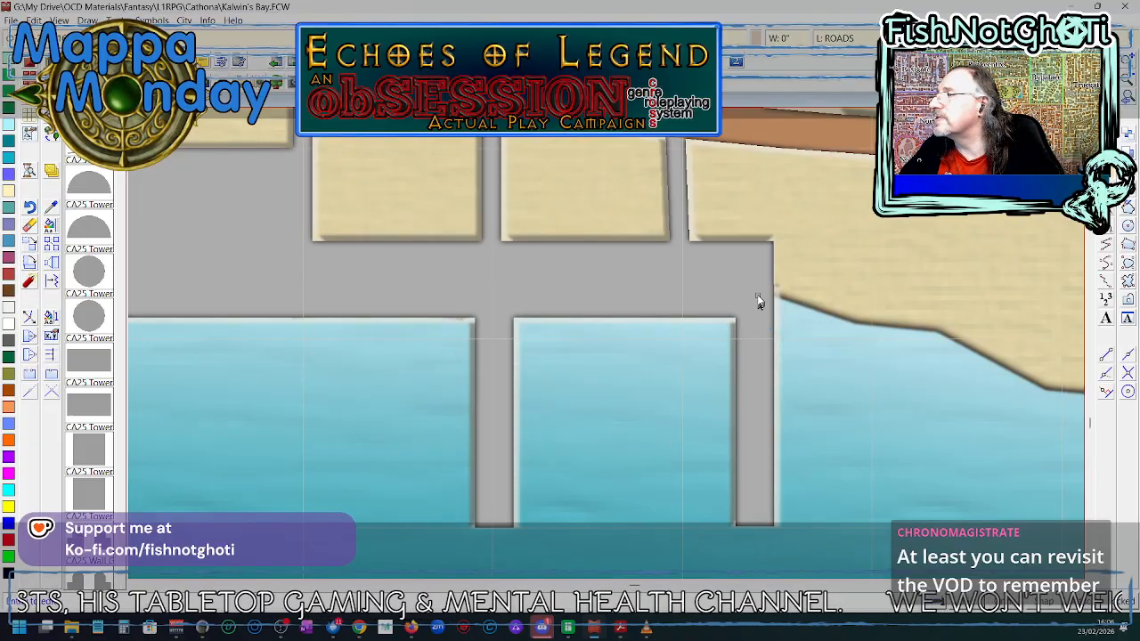
# - Adjust the easternmost pier's upper and lower end nodes so it runs straight and ends level with the neighbouring pier
pyautogui.click(756, 334)
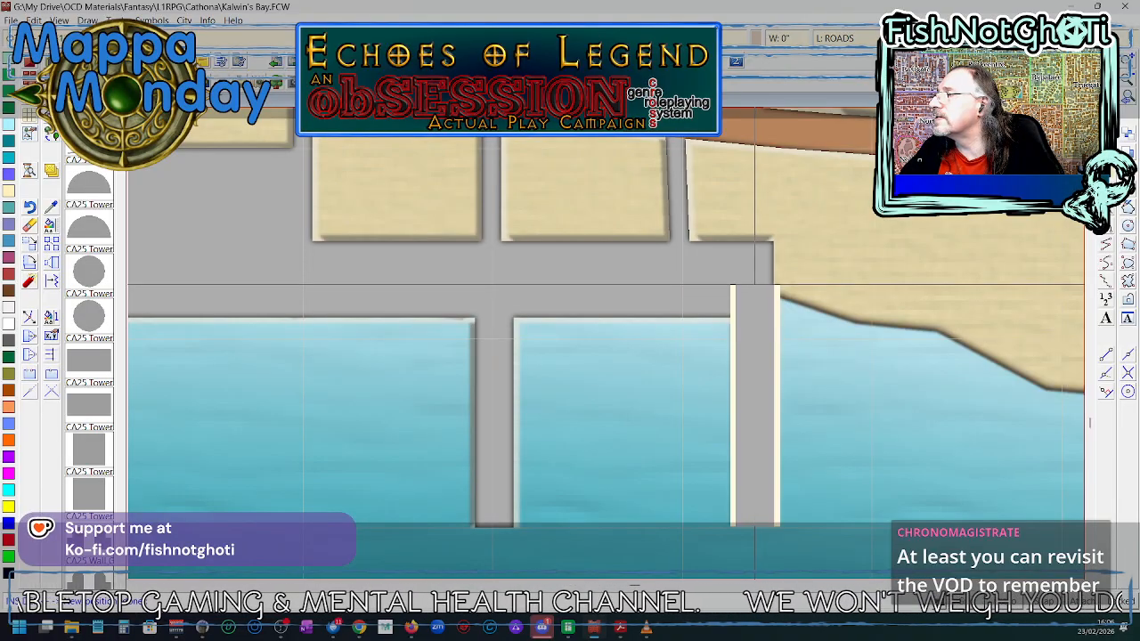
pyautogui.click(753, 286)
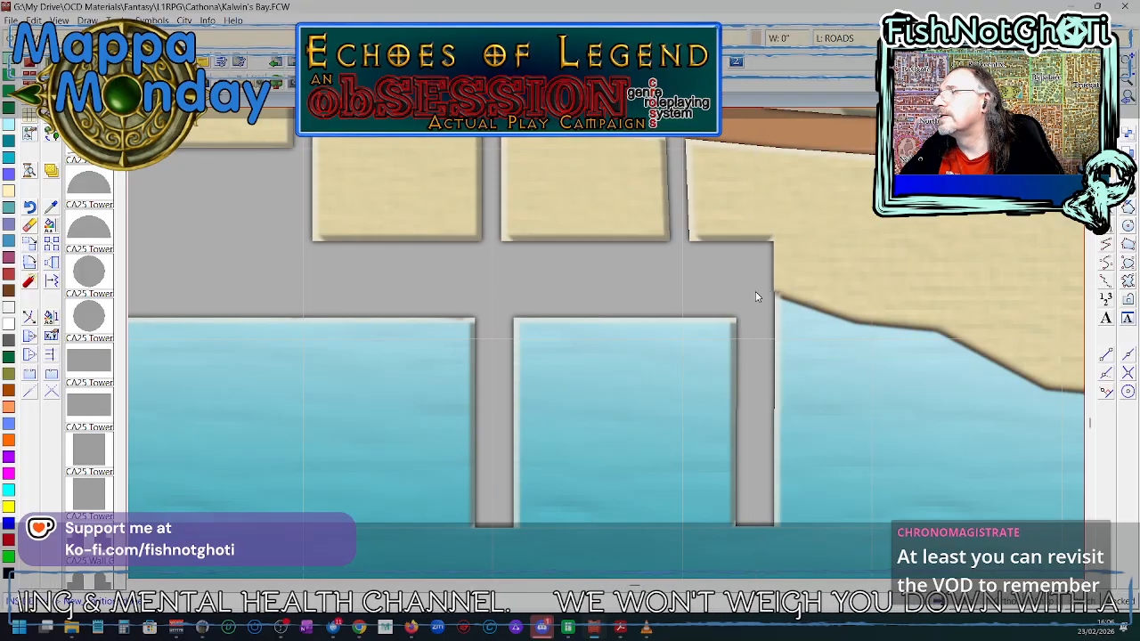
pyautogui.rightClick(753, 291)
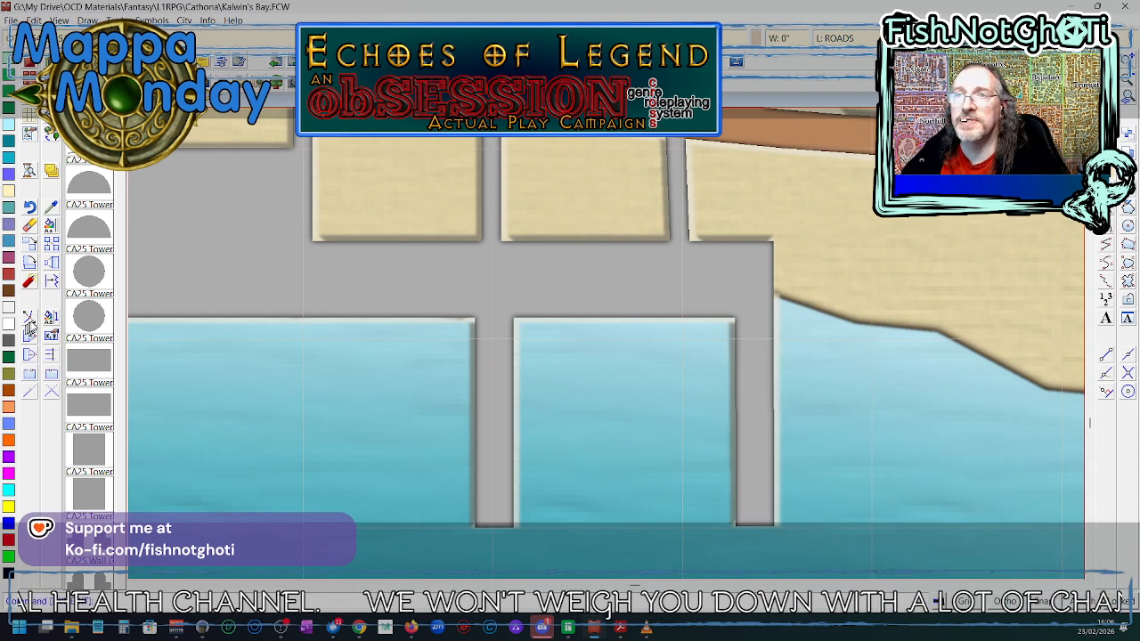
pyautogui.click(753, 527)
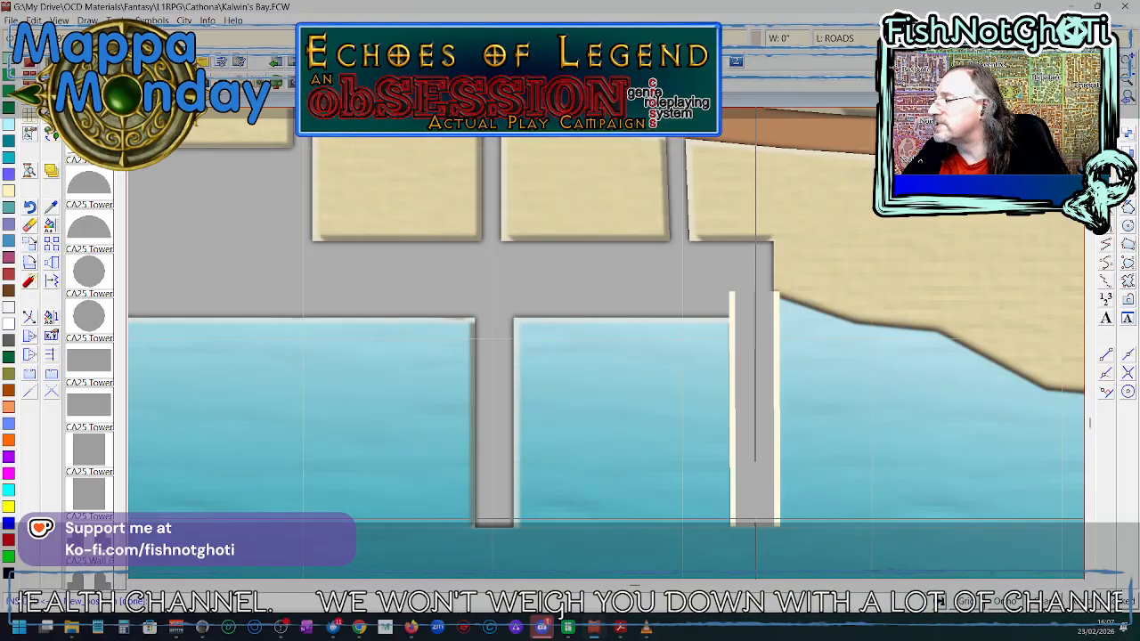
pyautogui.click(754, 534)
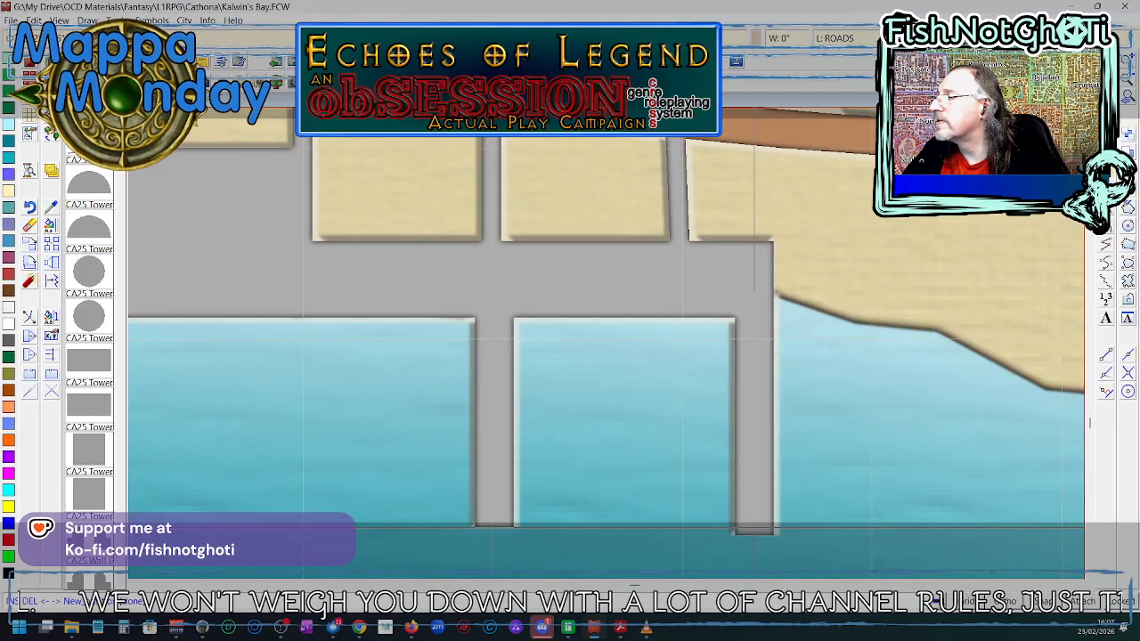
pyautogui.click(754, 527)
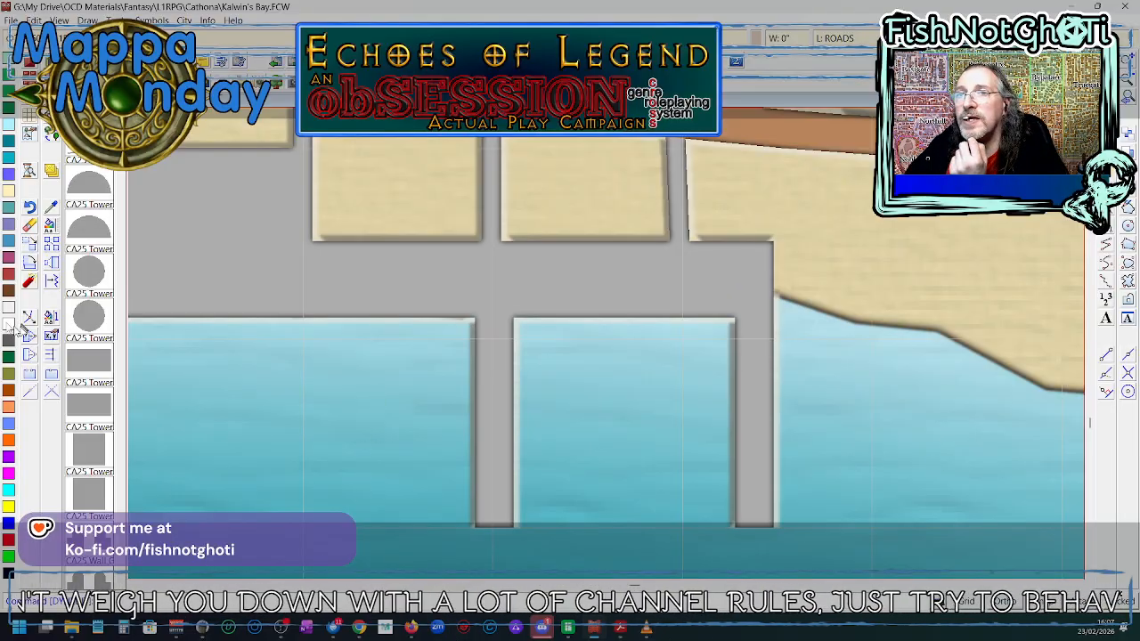
# - Move the second pier from the dock's east end westward, keeping its seaward end level with the other piers
pyautogui.click(495, 485)
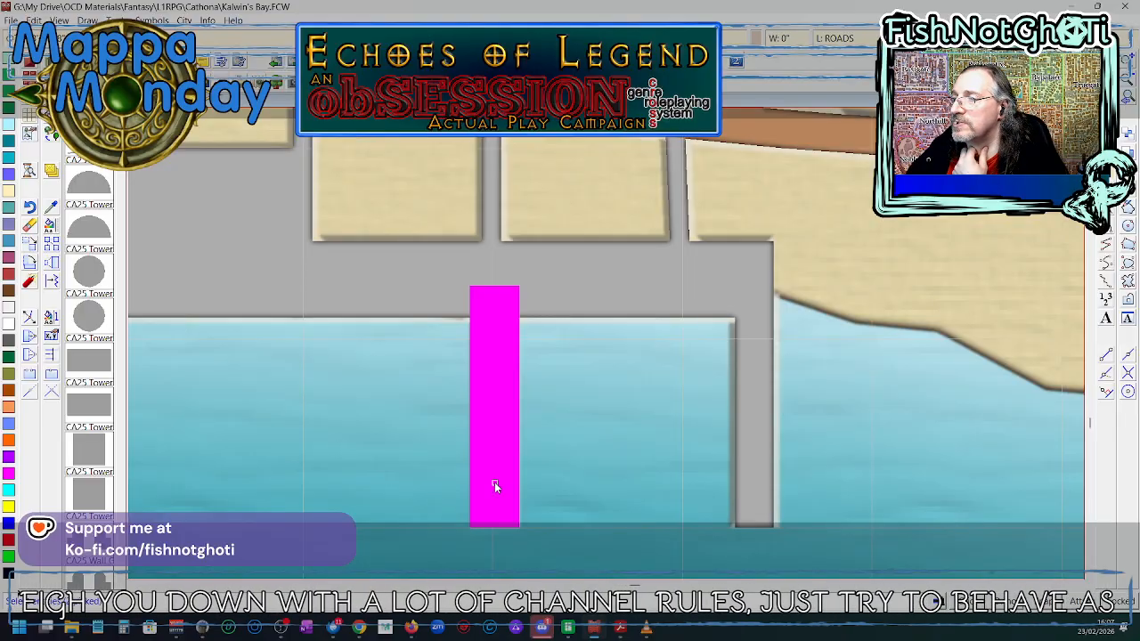
pyautogui.rightClick(494, 527)
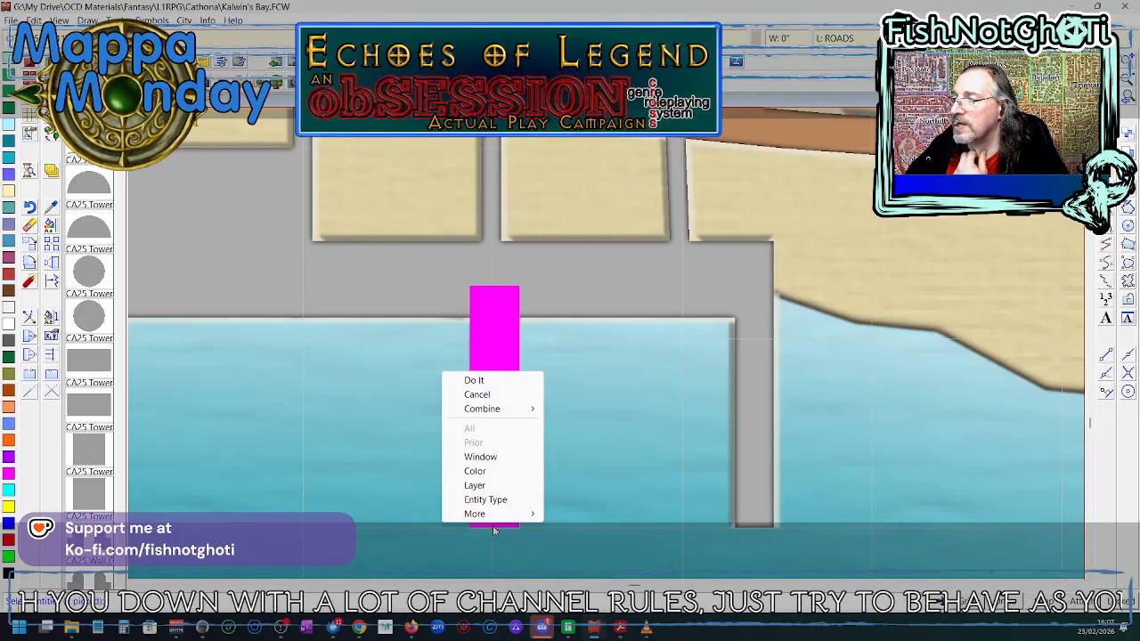
pyautogui.click(474, 381)
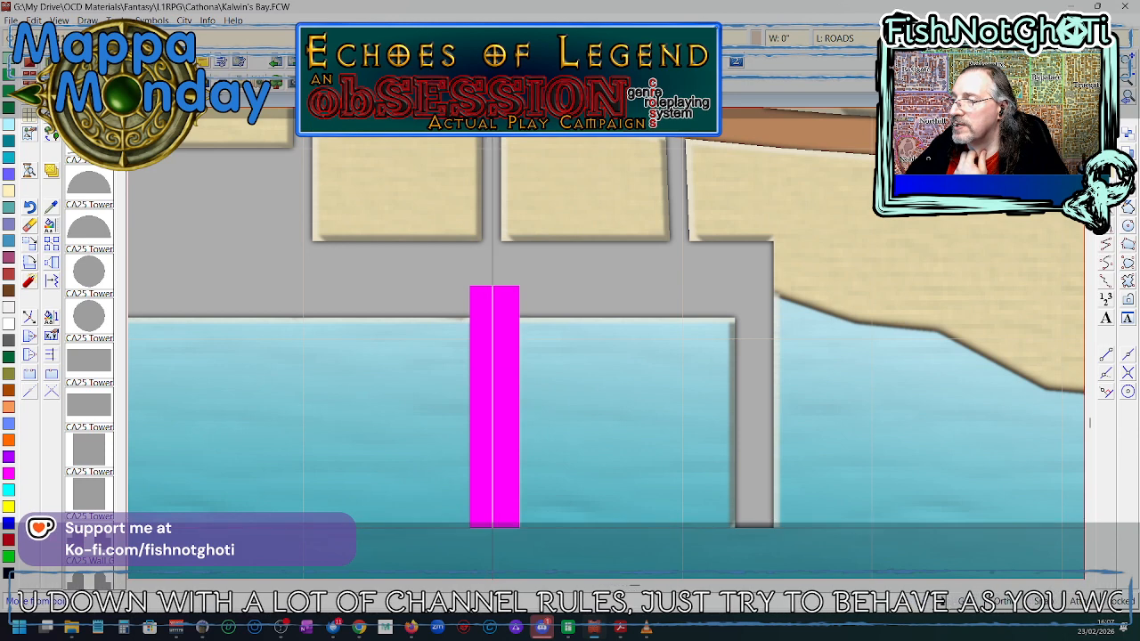
pyautogui.click(494, 527)
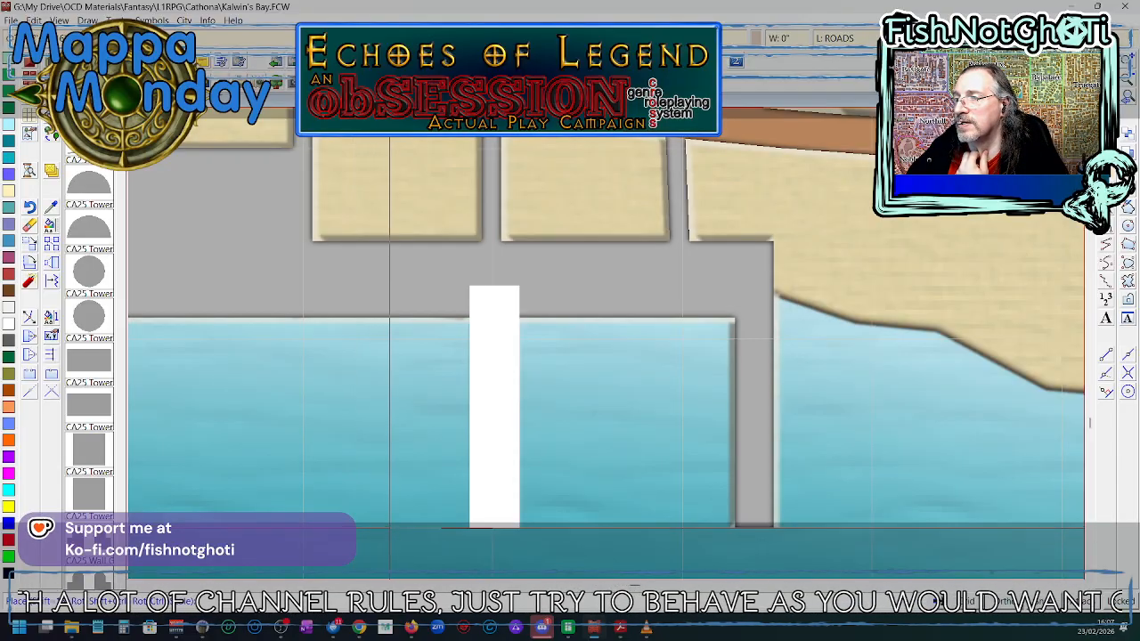
pyautogui.click(390, 529)
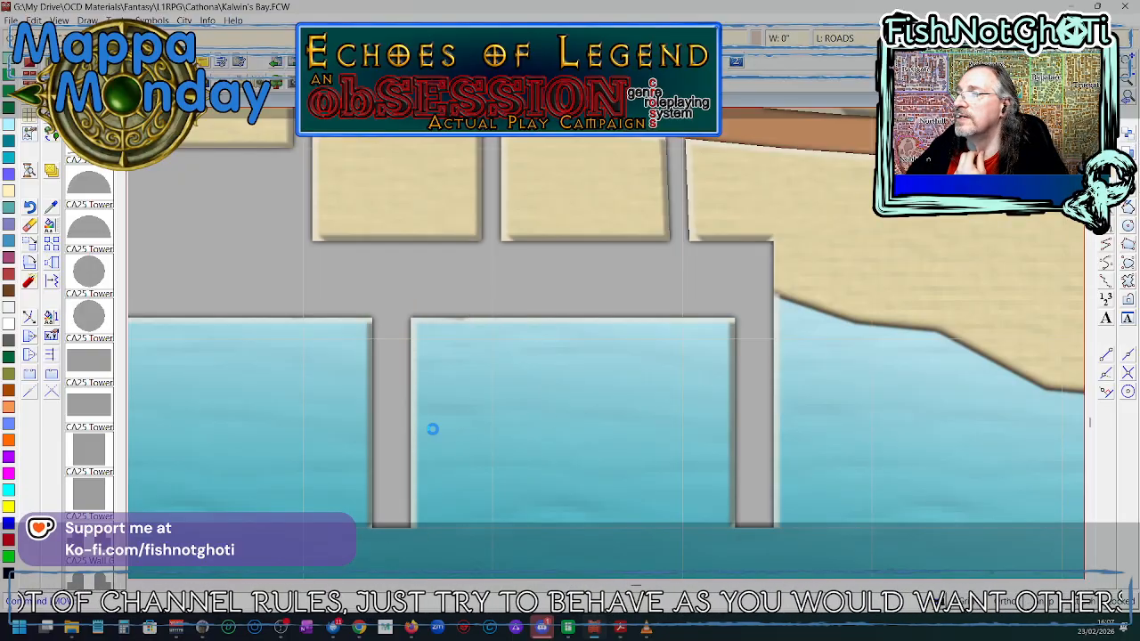
# - Move the second pier from the dock's west end eastward, keeping its seaward end level with the other piers
pyautogui.scroll(-2, 415, 445)
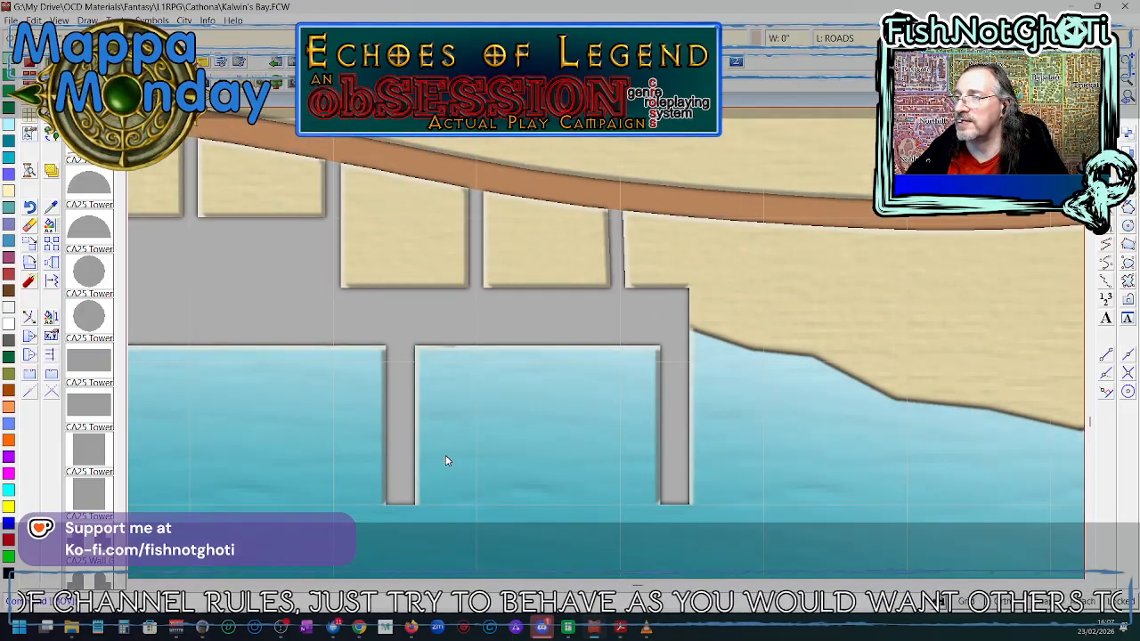
pyautogui.moveTo(452, 458); pyautogui.dragTo(618, 356)
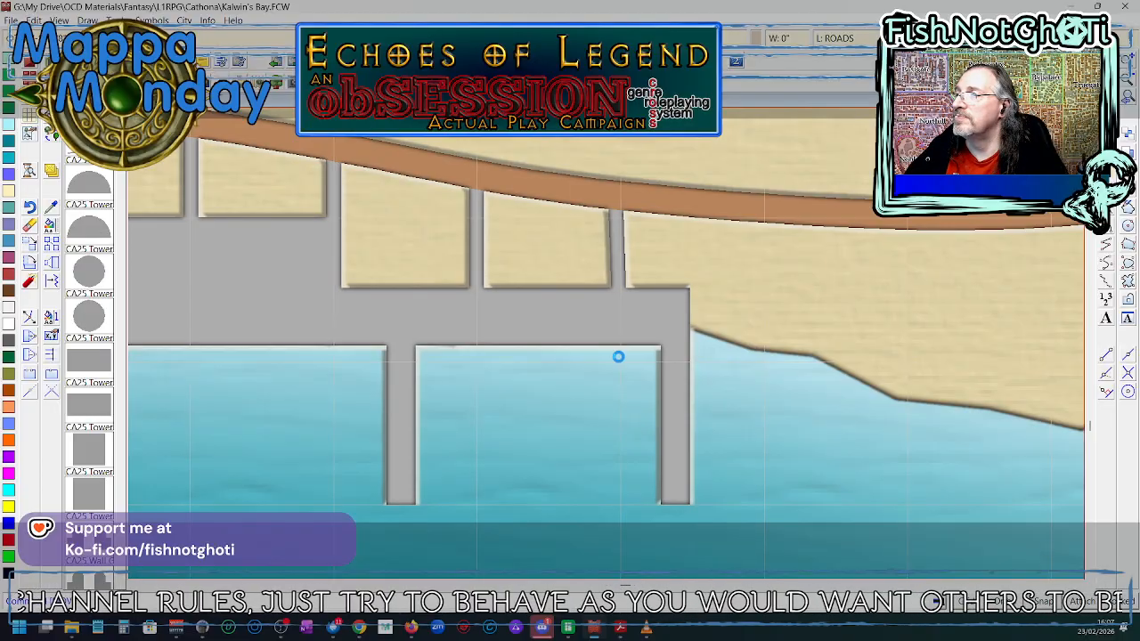
pyautogui.moveTo(484, 389); pyautogui.dragTo(624, 343)
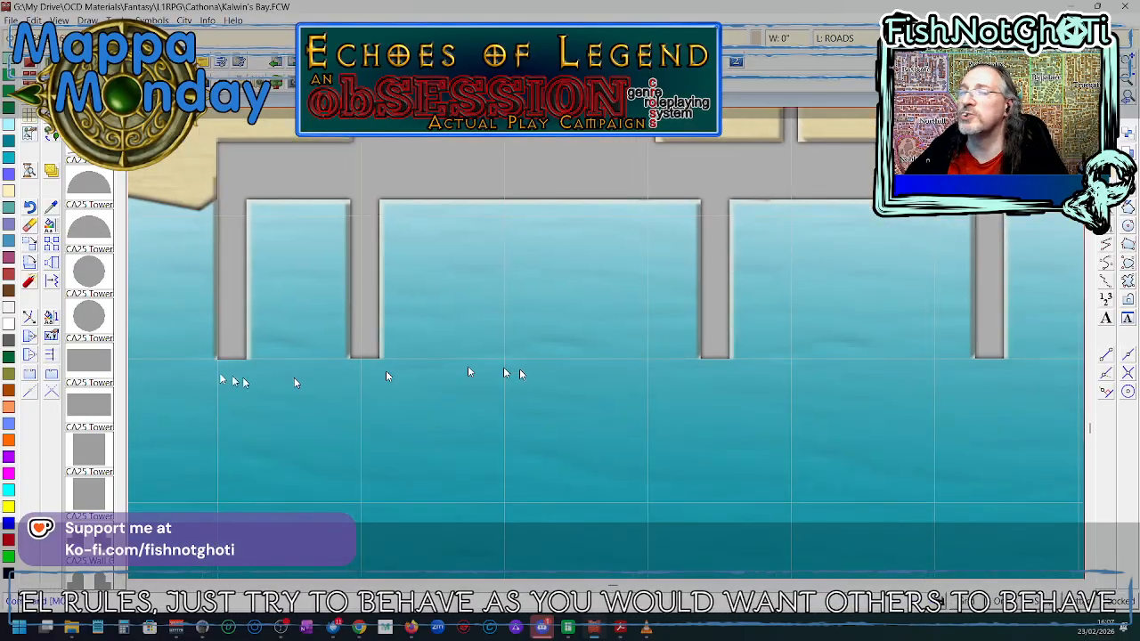
pyautogui.click(33, 243)
pyautogui.click(366, 337)
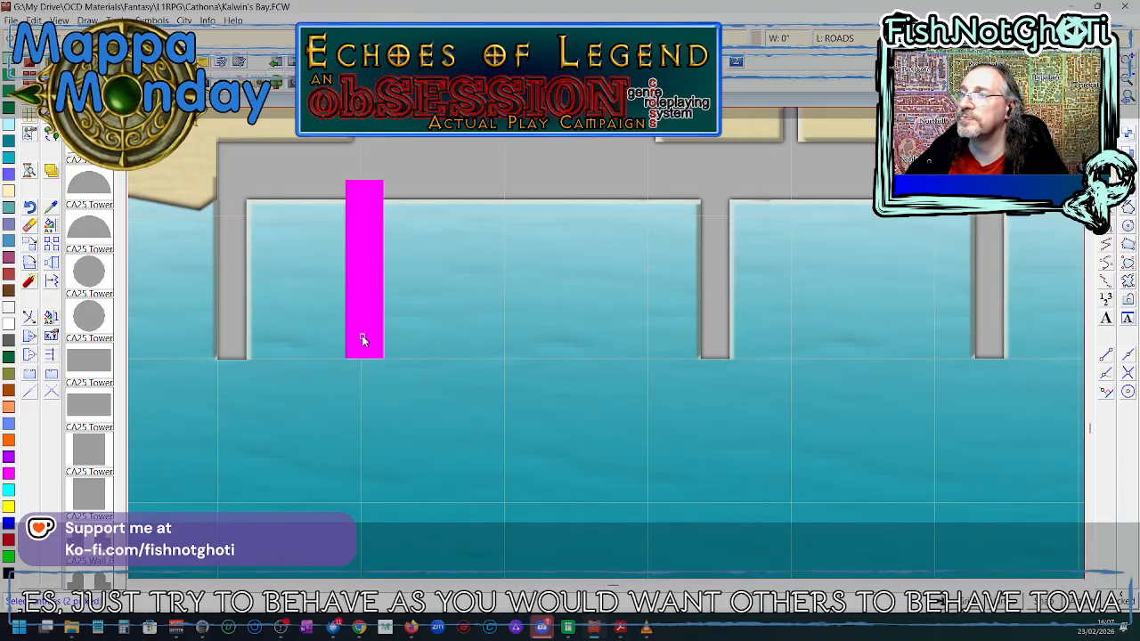
pyautogui.rightClick(362, 335)
pyautogui.click(356, 340)
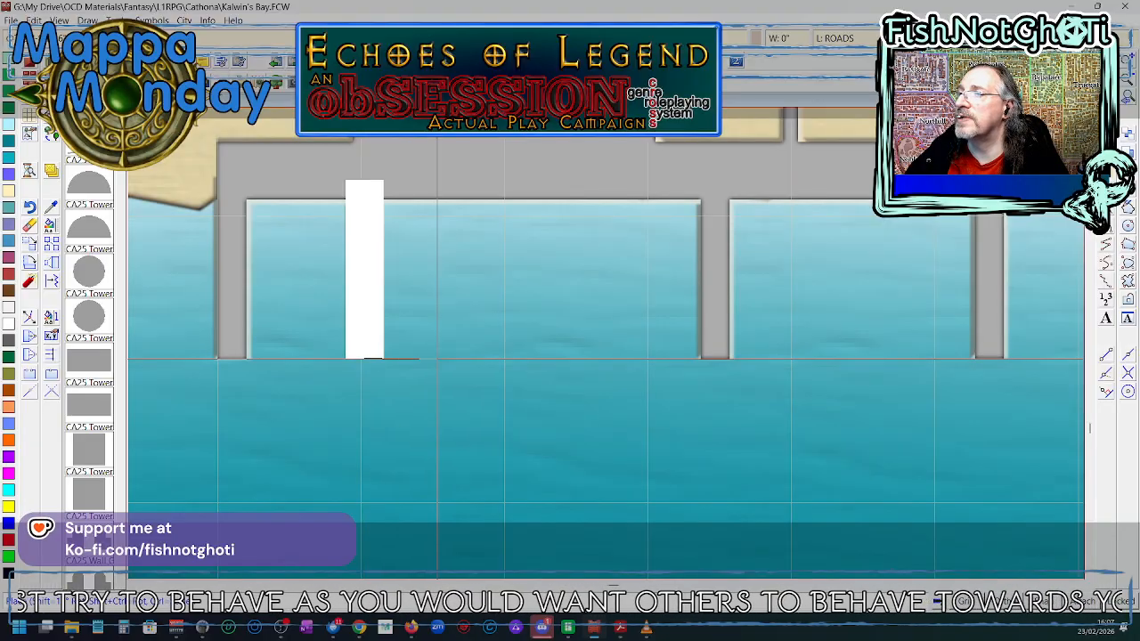
pyautogui.click(437, 359)
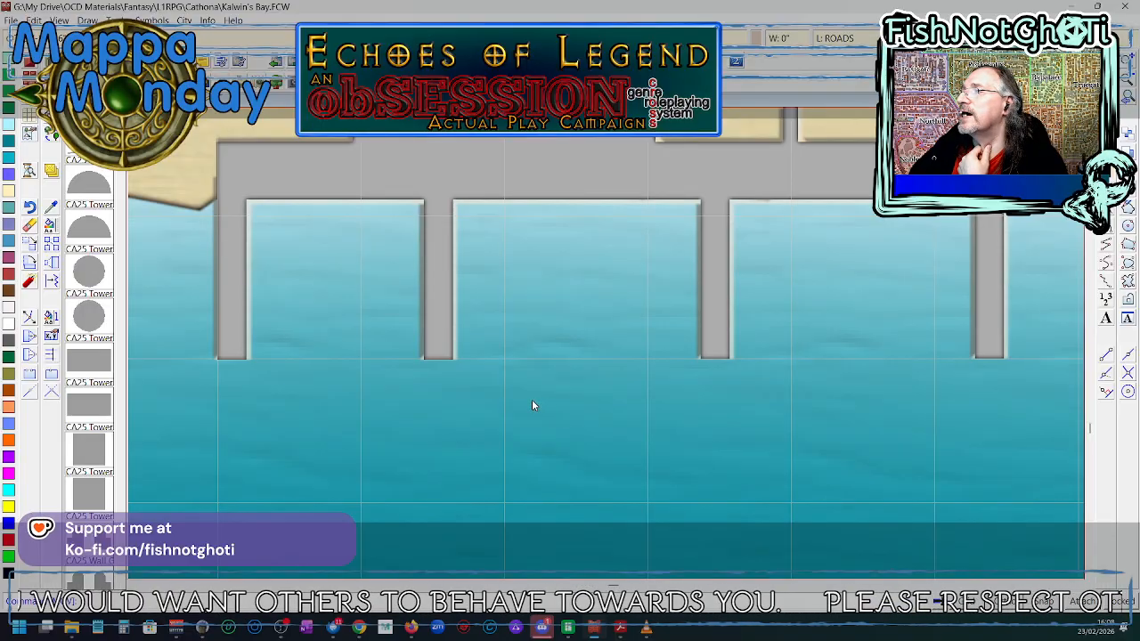
# - Move the second pier from the dock's east end eastward along the waterfront, keeping its seaward end level
pyautogui.click(717, 347)
pyautogui.rightClick(715, 353)
pyautogui.click(716, 354)
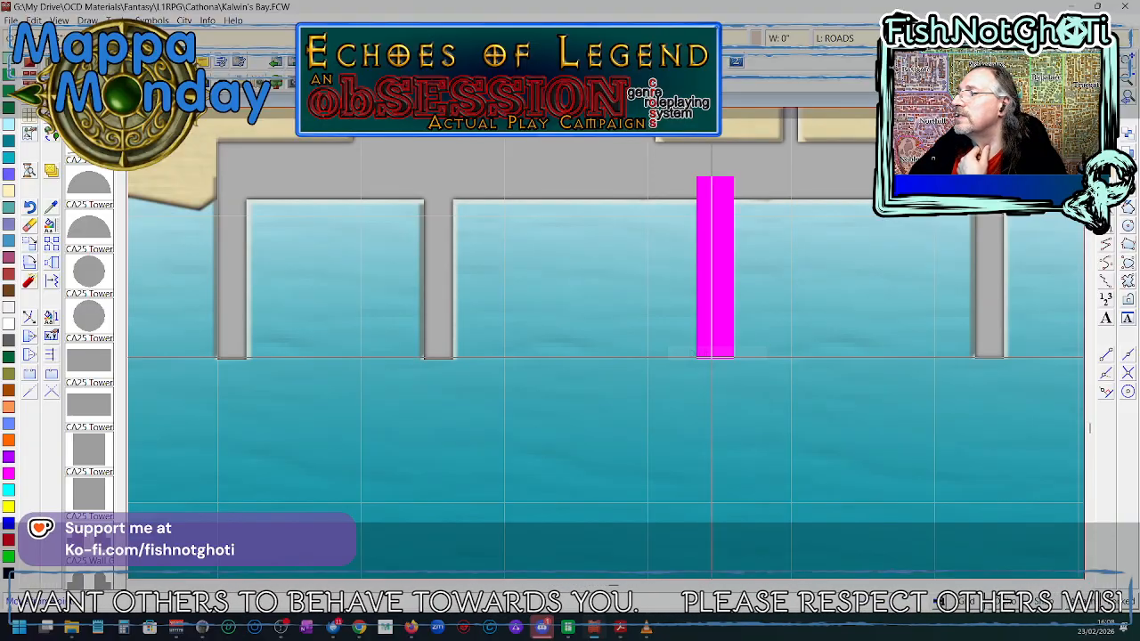
pyautogui.click(714, 359)
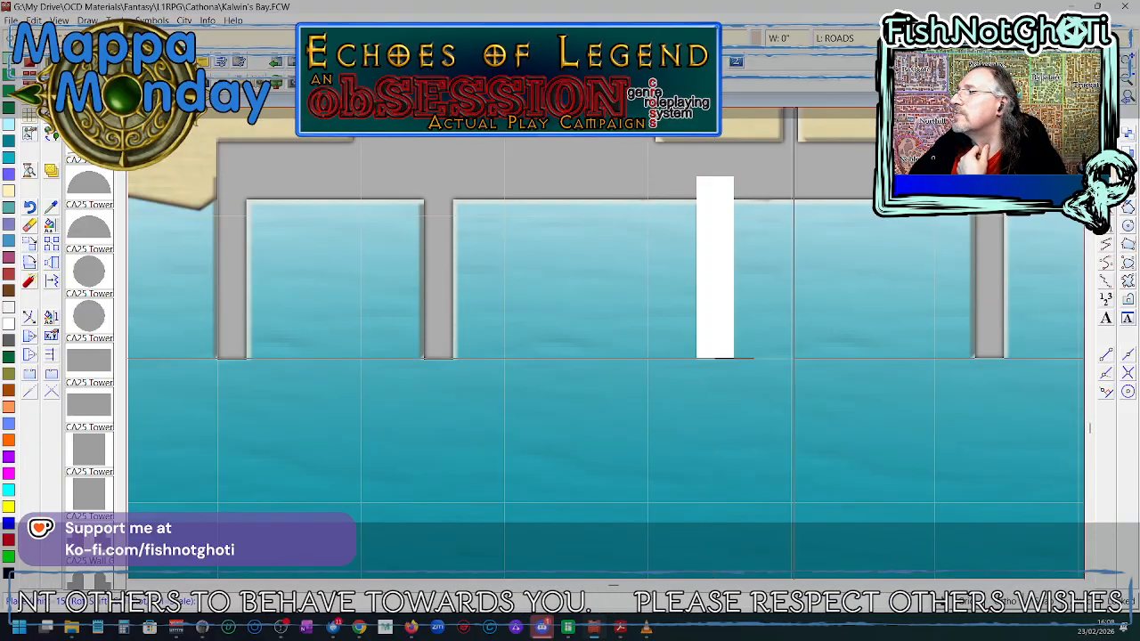
pyautogui.click(791, 358)
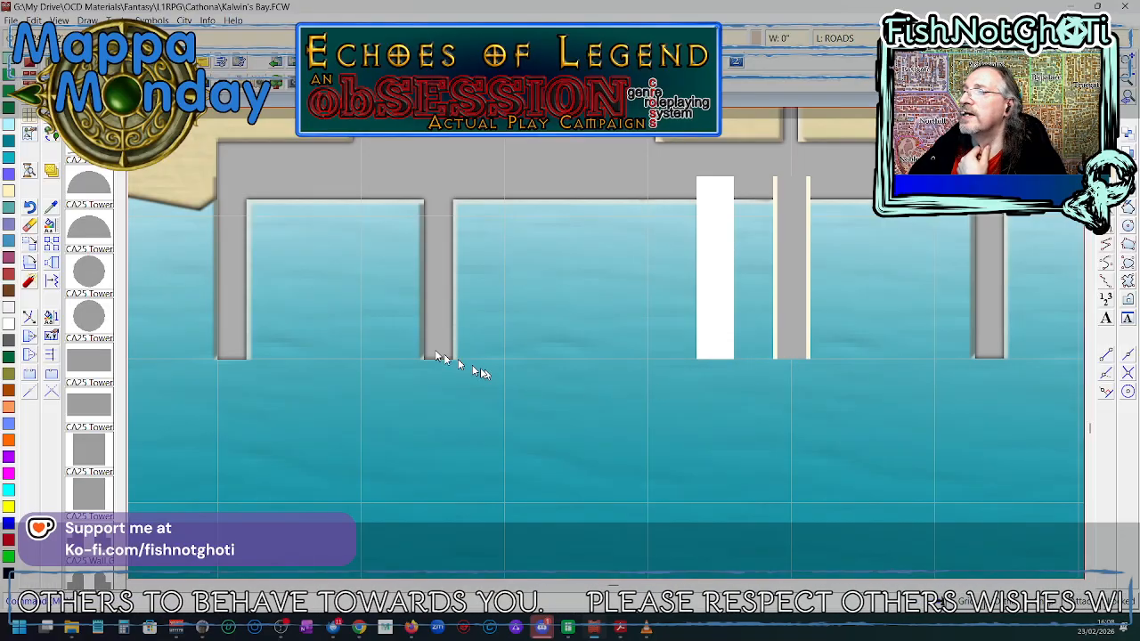
# - Move the second pier from the west end further east so it centres on the nearest vertical grid line
pyautogui.click(437, 356)
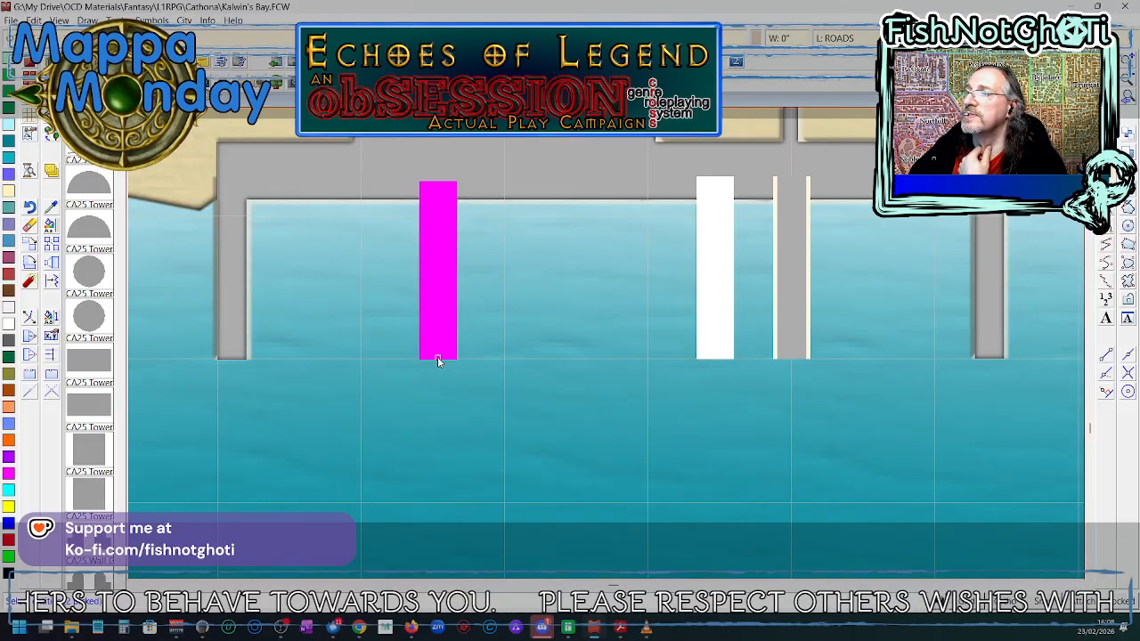
pyautogui.rightClick(437, 358)
pyautogui.click(437, 363)
pyautogui.click(438, 359)
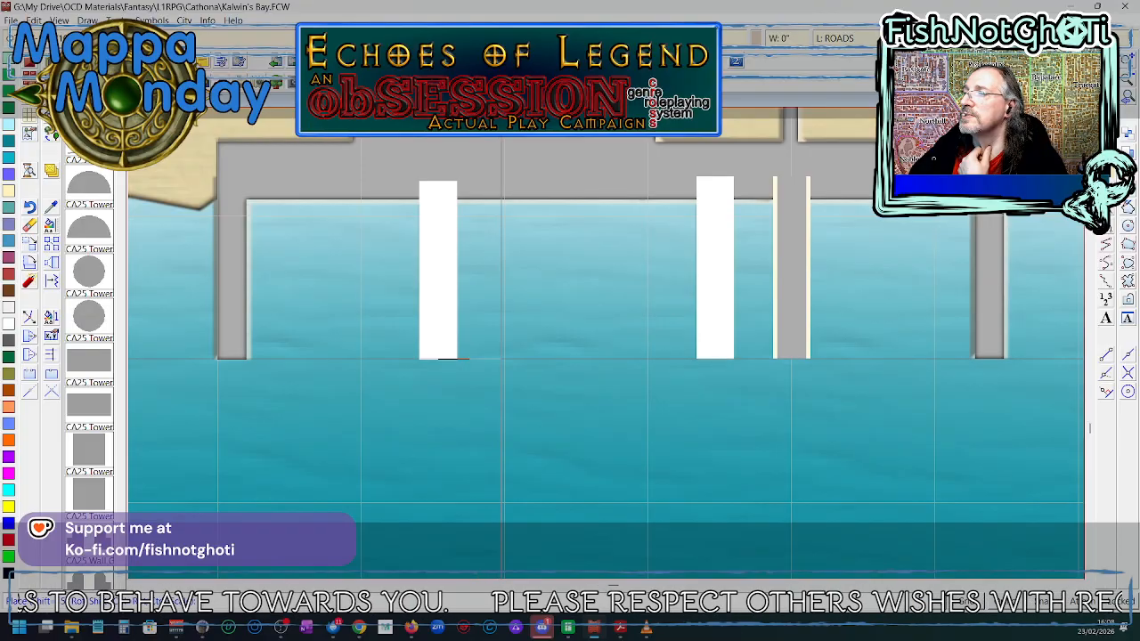
pyautogui.click(504, 359)
pyautogui.rightClick(649, 380)
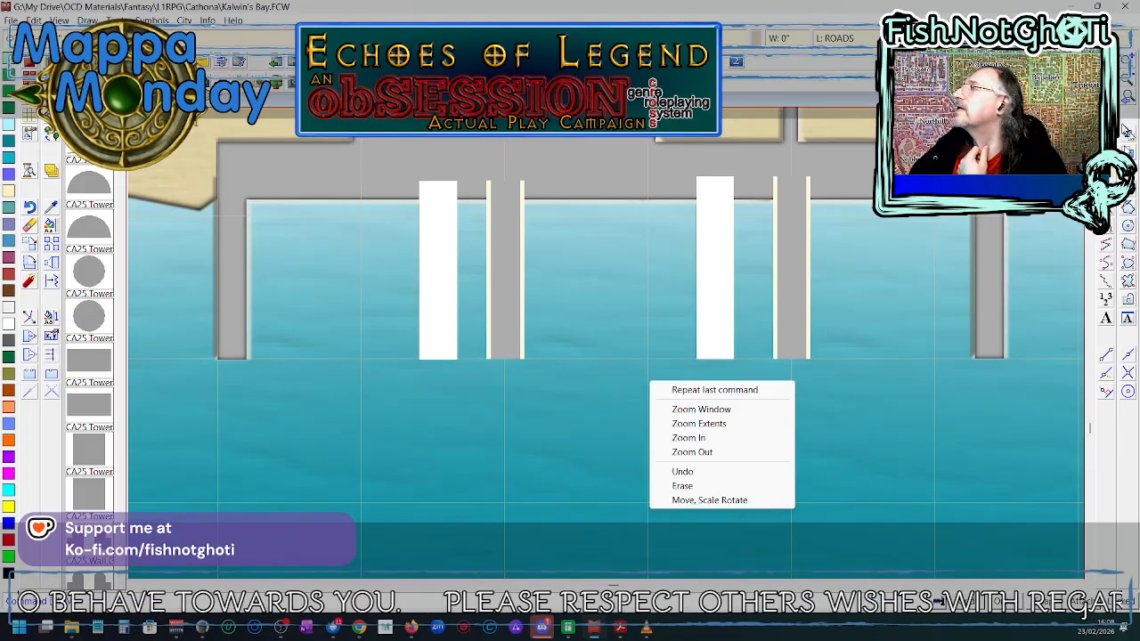
pyautogui.click(1125, 103)
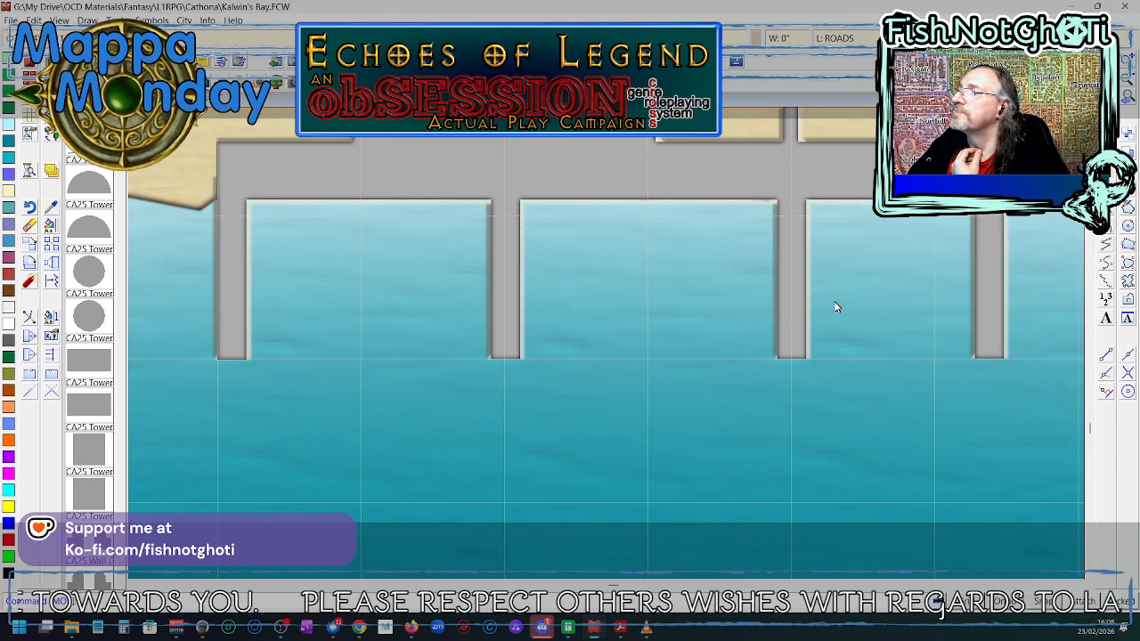
# - Shift the second pier from the west end slightly back westward, keeping its seaward end on the same grid line
pyautogui.click(504, 358)
pyautogui.rightClick(504, 357)
pyautogui.click(504, 363)
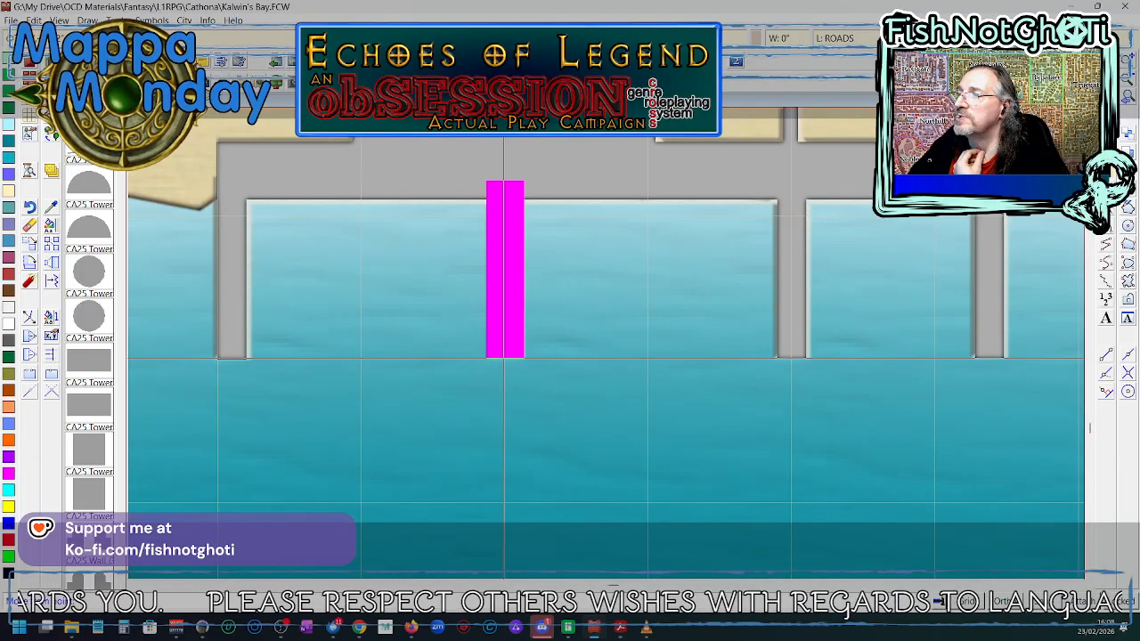
pyautogui.click(504, 358)
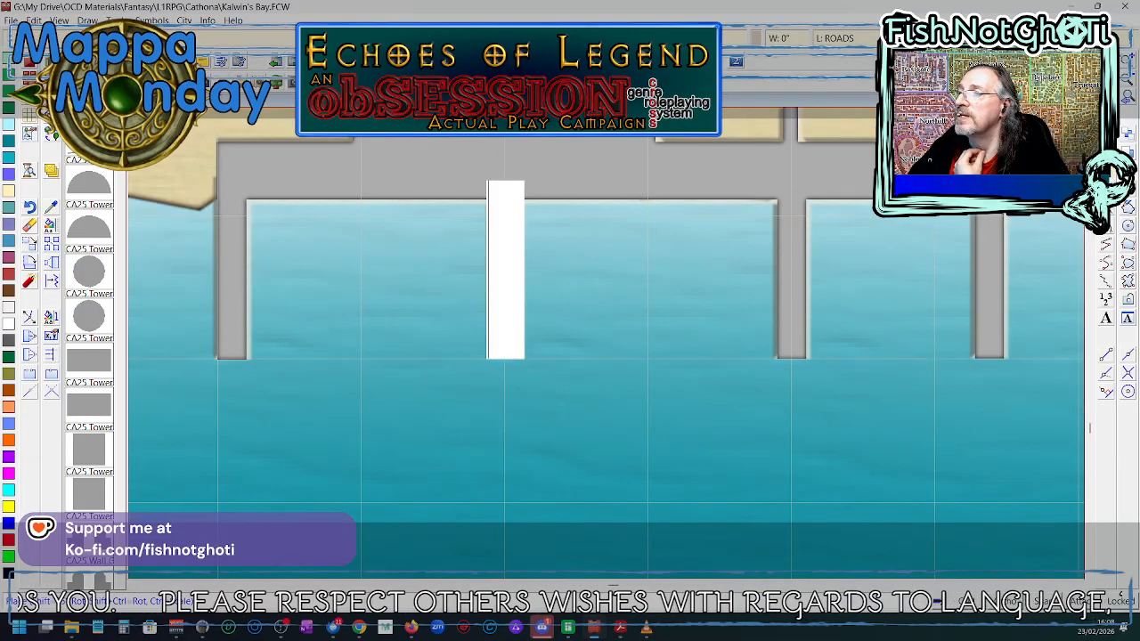
pyautogui.click(479, 357)
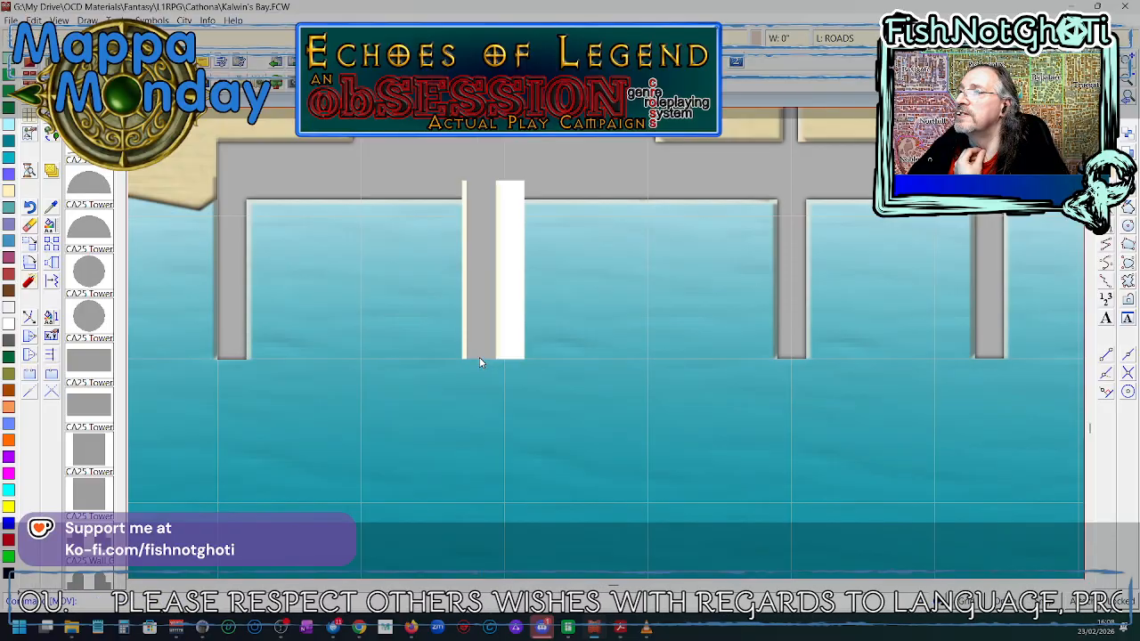
# - Shift the second pier from the east end slightly eastward, widening the central gap while keeping its seaward end level
pyautogui.click(791, 355)
pyautogui.rightClick(791, 355)
pyautogui.click(766, 364)
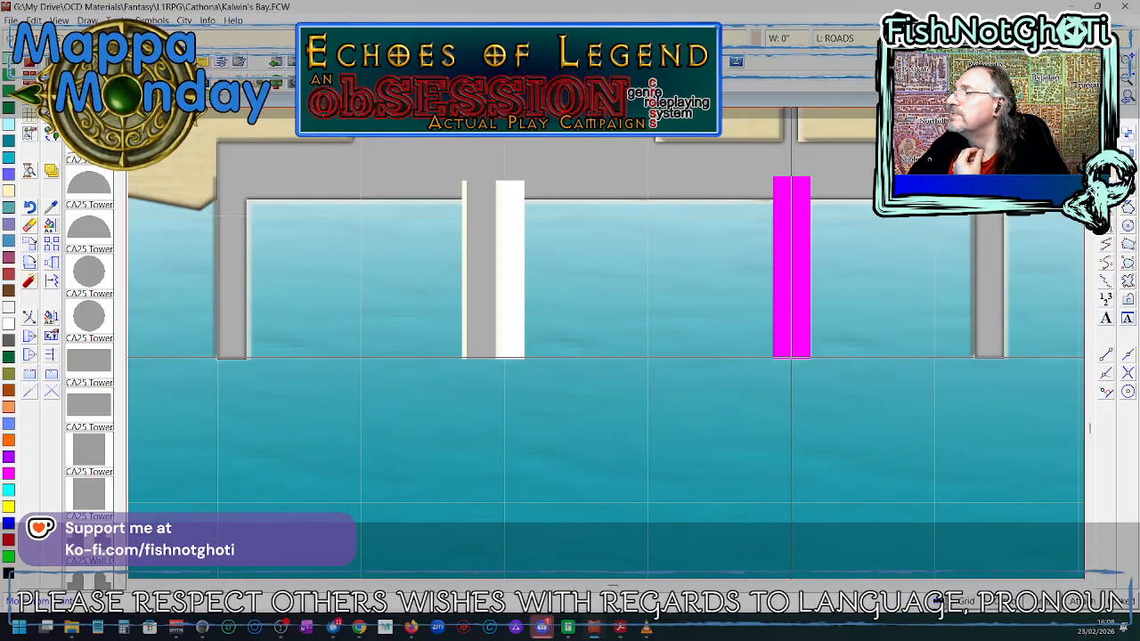
pyautogui.click(791, 358)
pyautogui.click(816, 359)
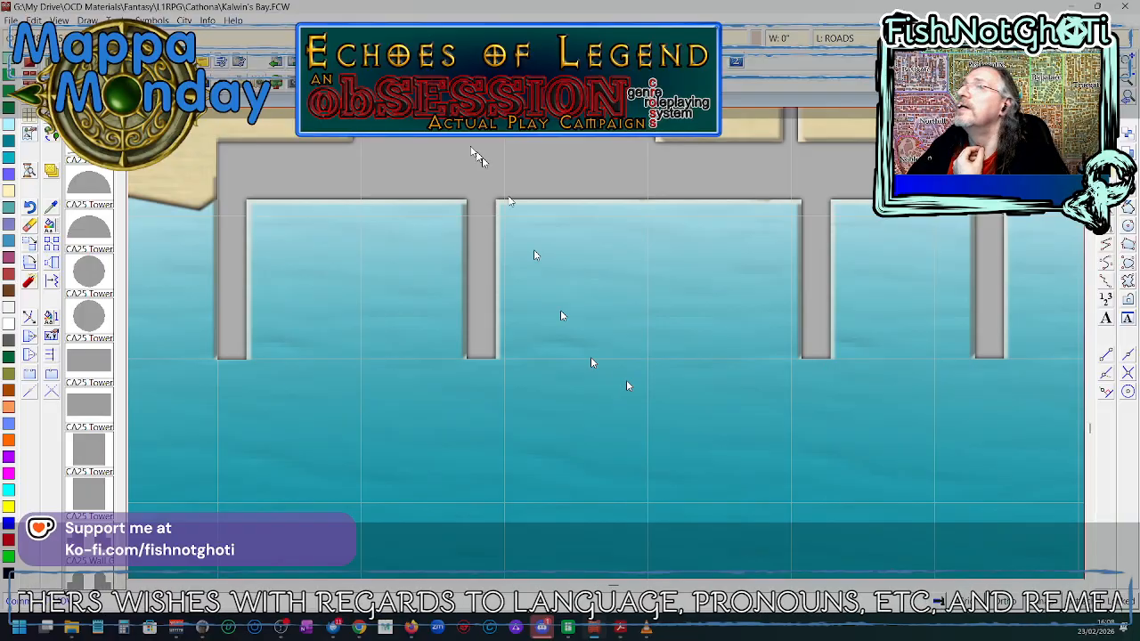
# - Measure the gap between the two easternmost piers along their seaward ends
pyautogui.click(203, 23)
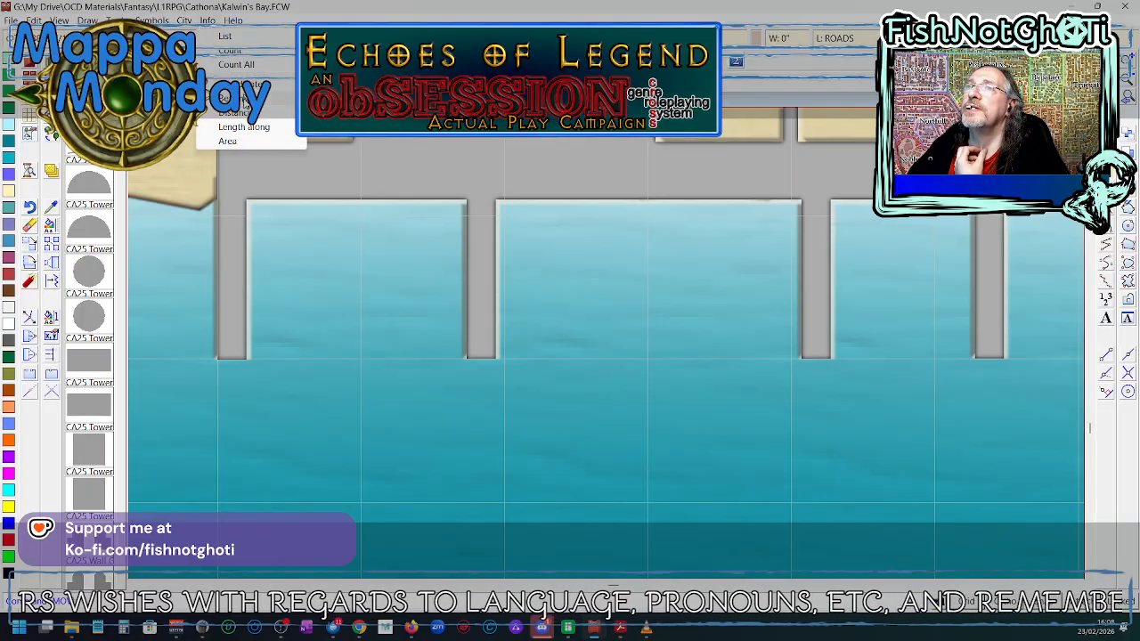
pyautogui.click(245, 112)
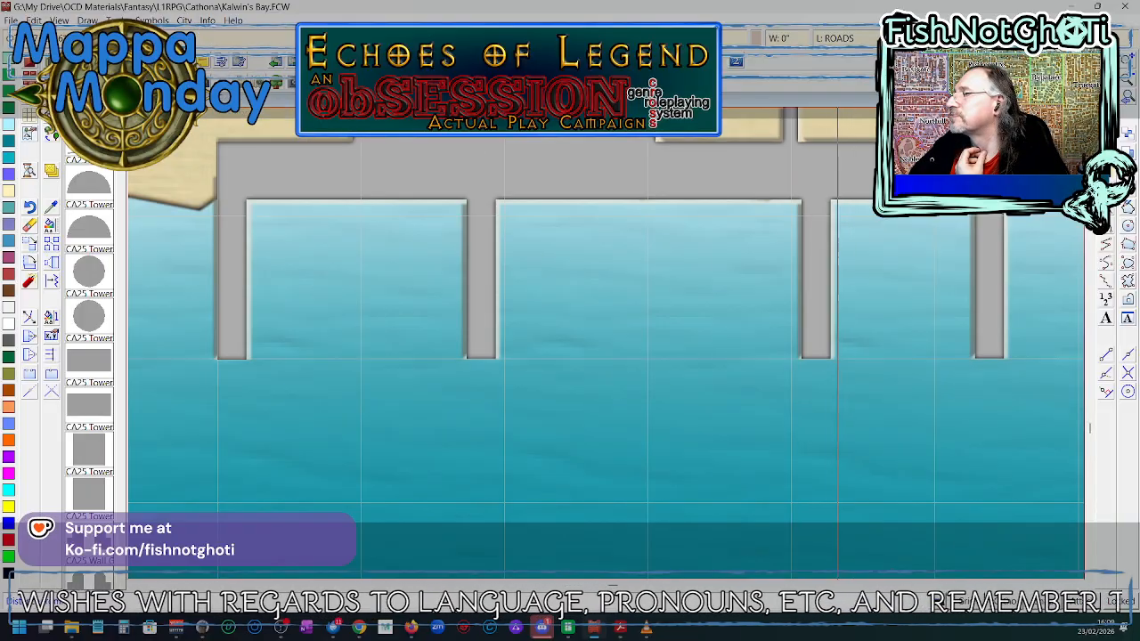
pyautogui.click(831, 359)
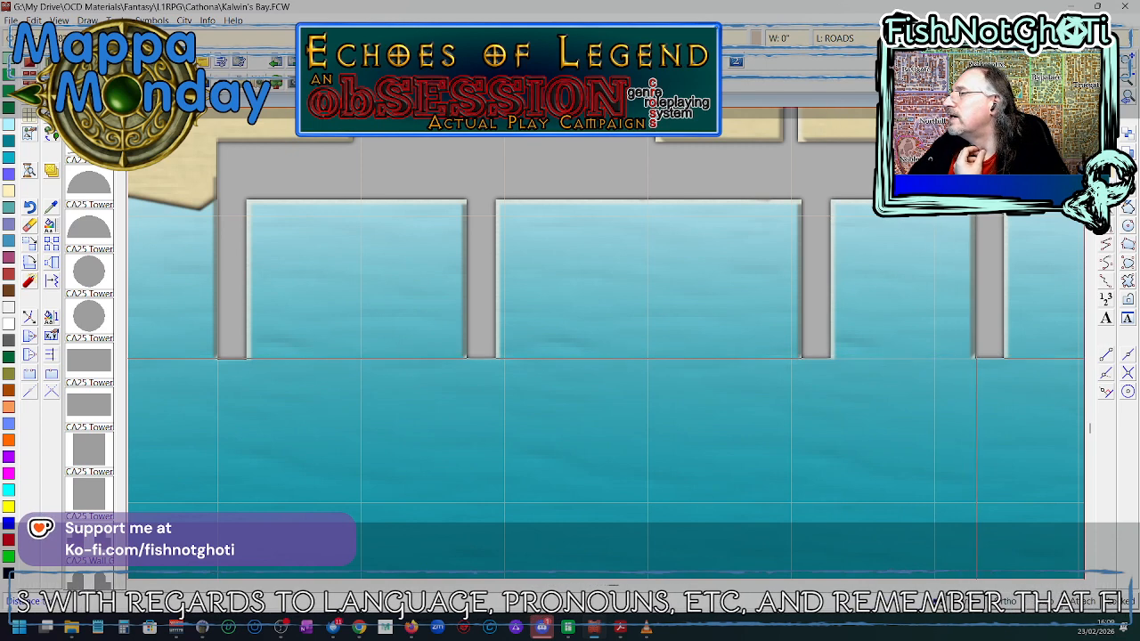
pyautogui.click(975, 358)
pyautogui.click(588, 354)
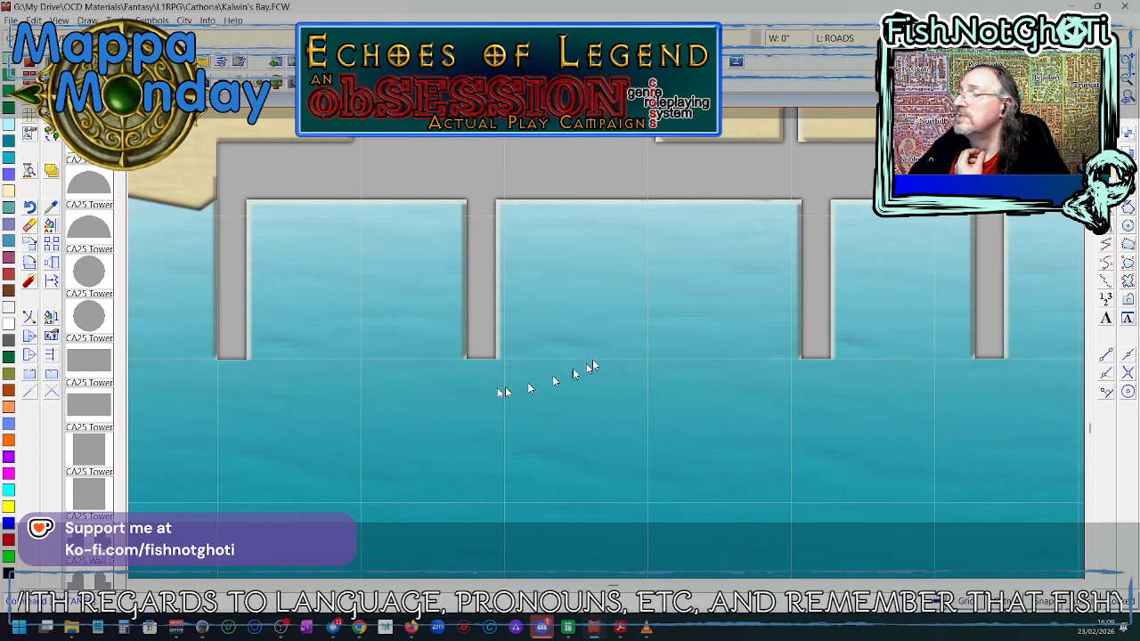
# - Measure a trial span eastward from the westernmost pier's inner edge to compare with the eastern gap
pyautogui.rightClick(245, 358)
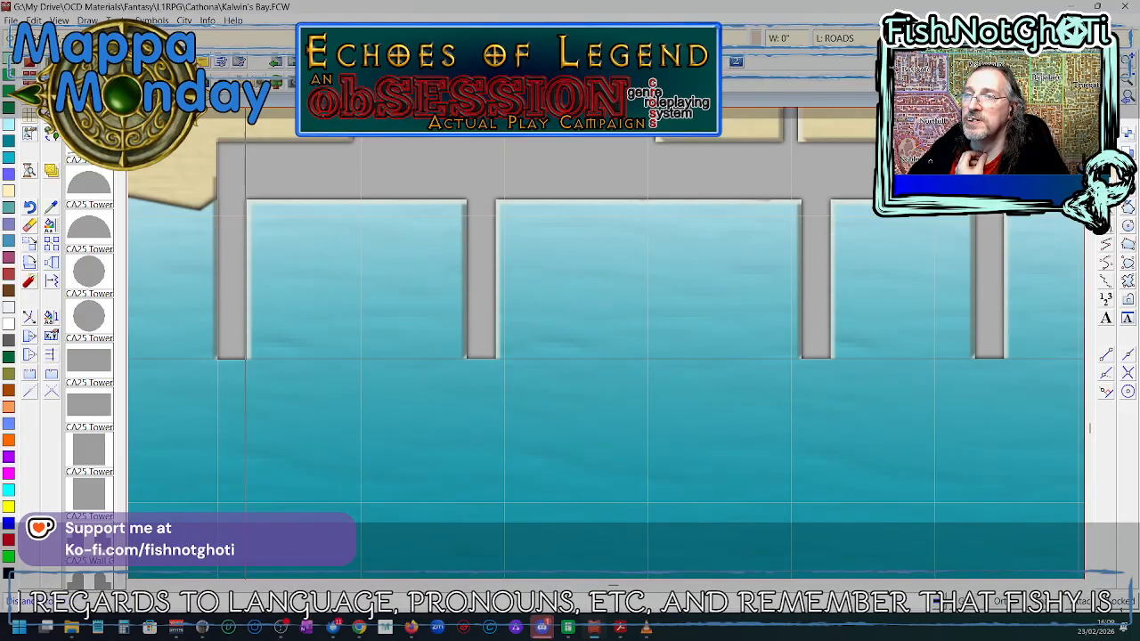
pyautogui.click(246, 359)
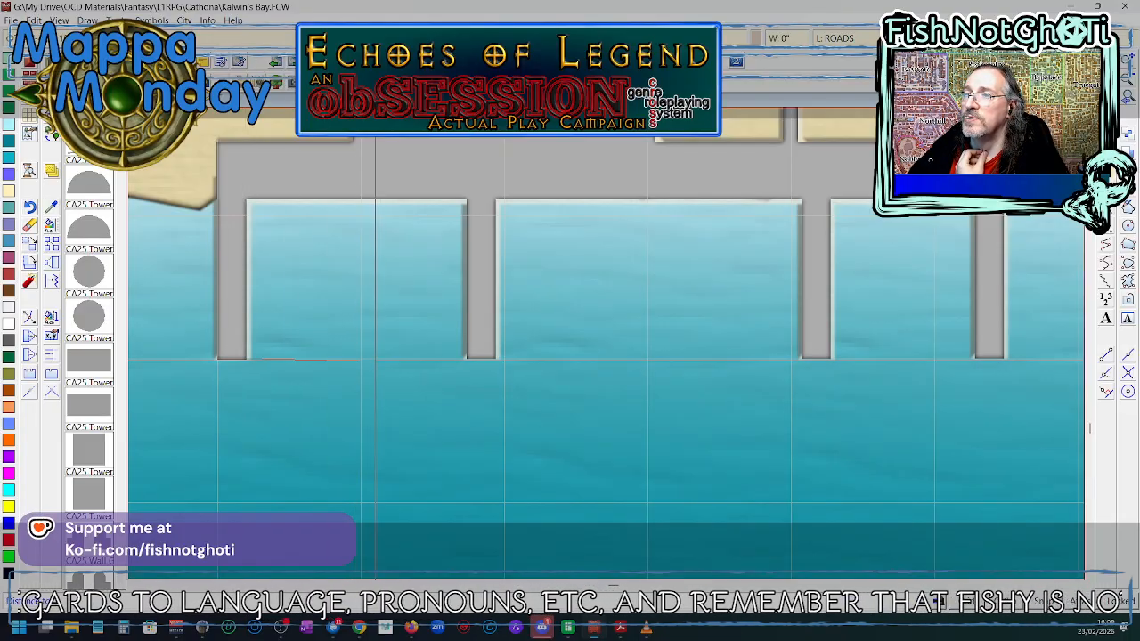
pyautogui.click(377, 359)
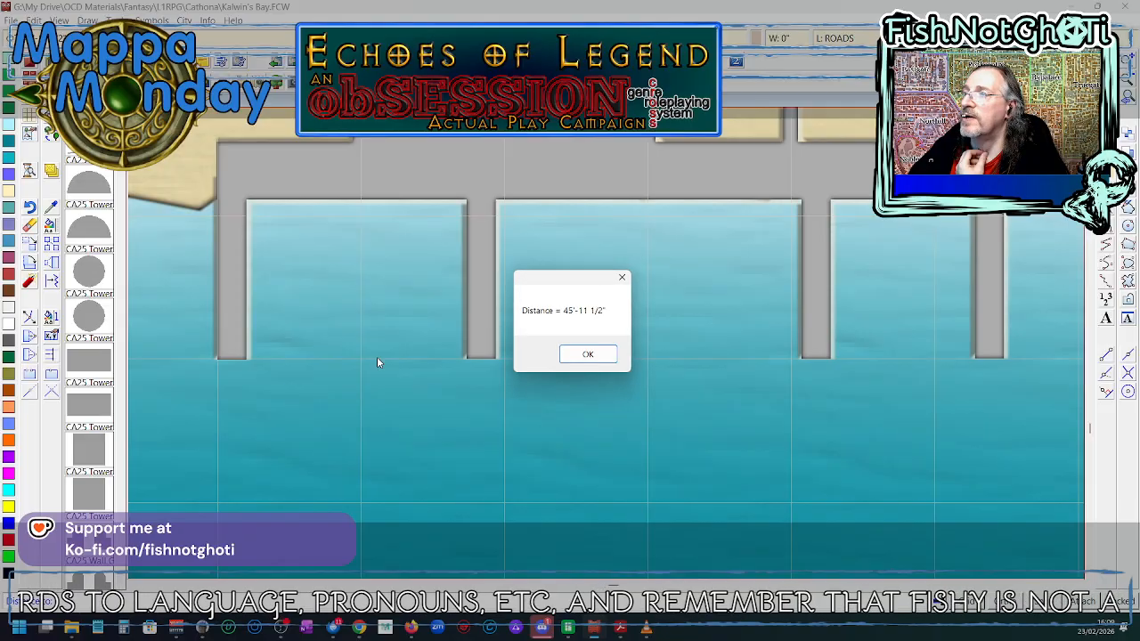
pyautogui.click(573, 357)
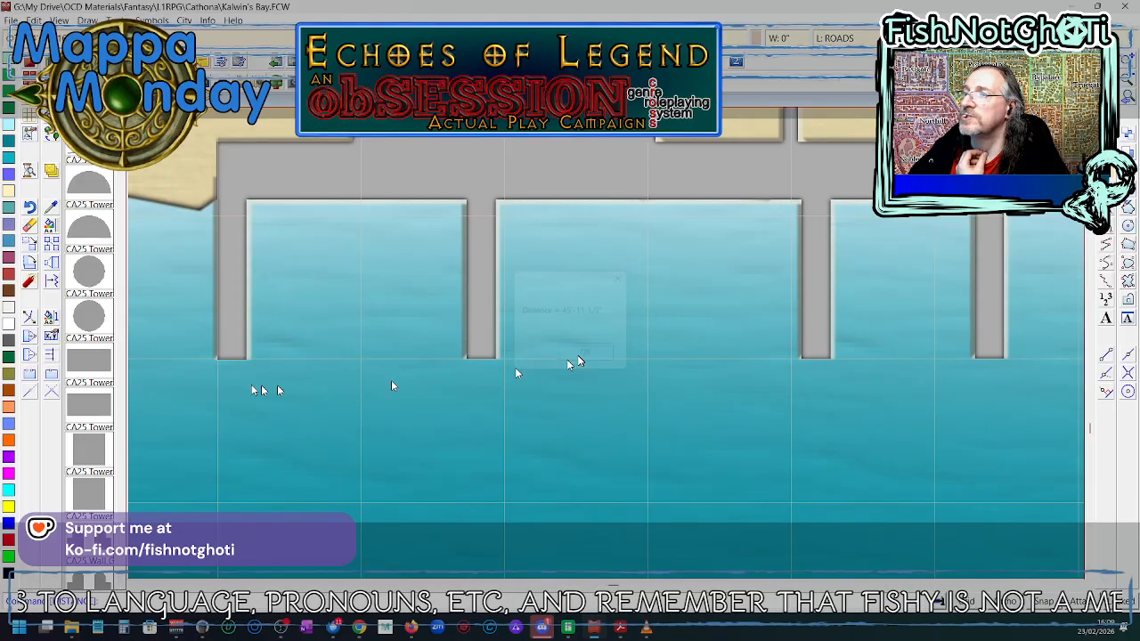
# - Move the second pier from the west end westward so the western gap matches the eastern one, keeping its seaward end level
pyautogui.click(480, 346)
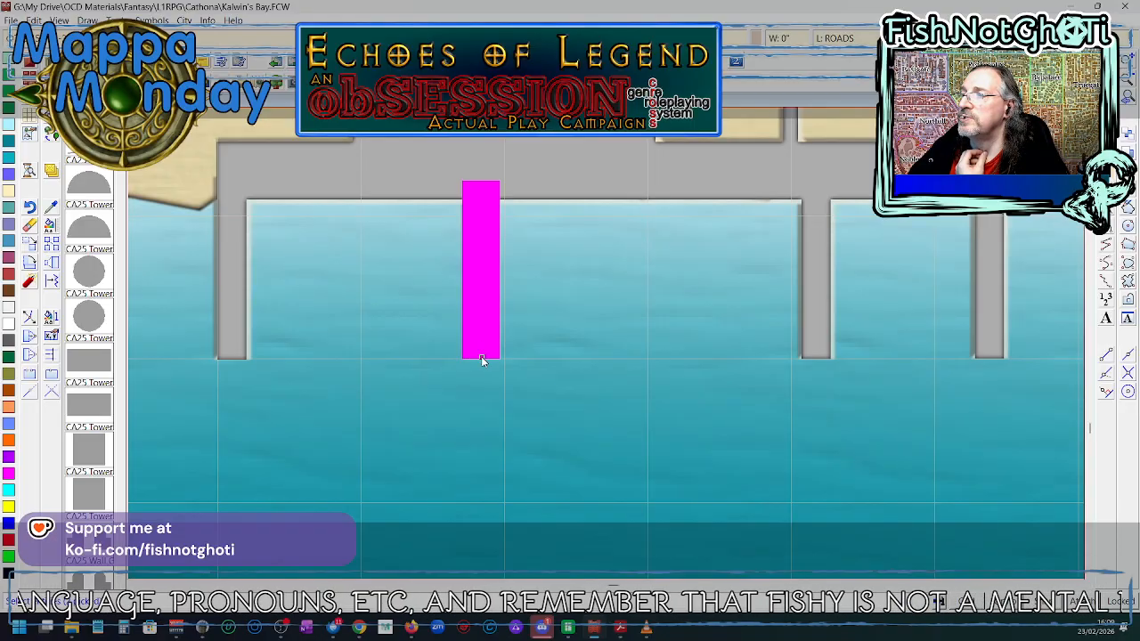
pyautogui.rightClick(481, 358)
pyautogui.click(482, 362)
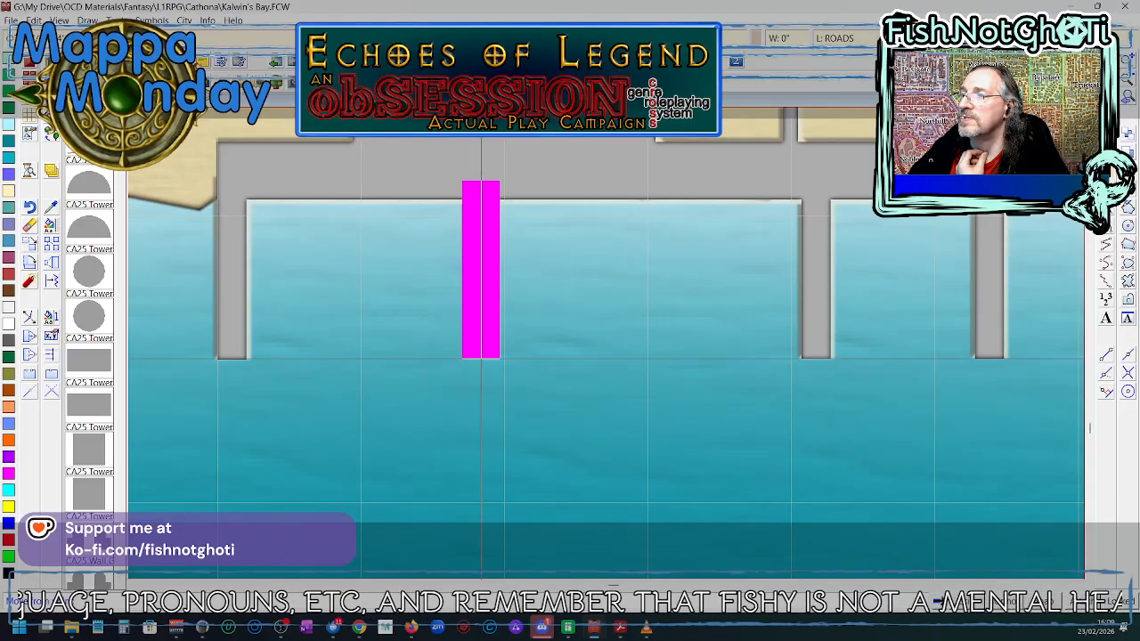
pyautogui.click(405, 359)
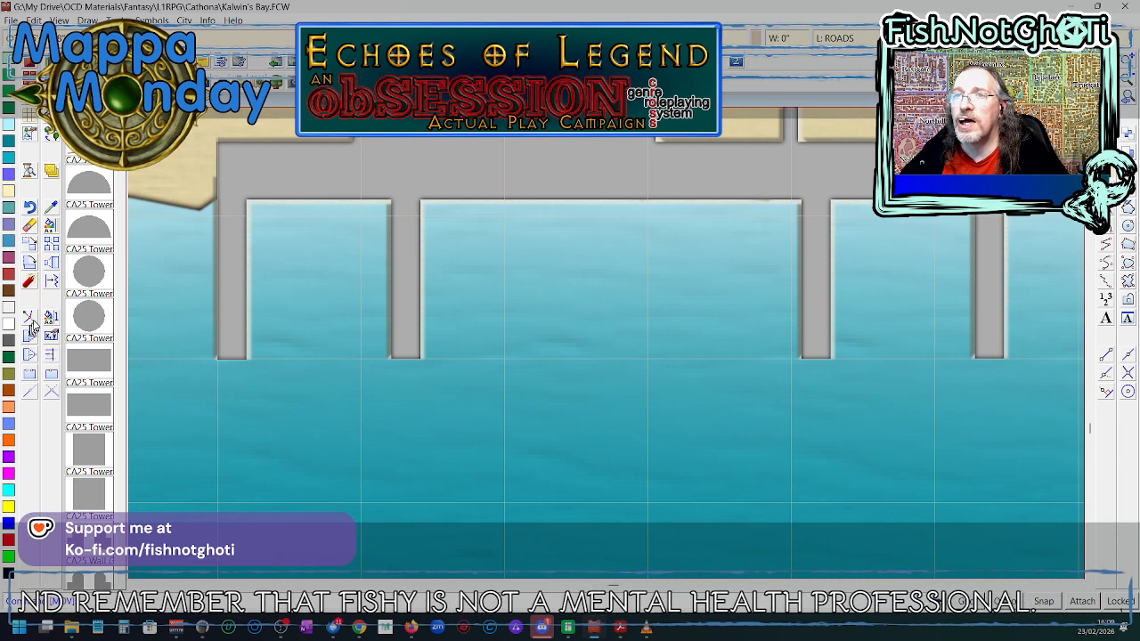
# - Extend the two inner piers straight out to sea so their ends reach the next horizontal grid line
pyautogui.click(405, 349)
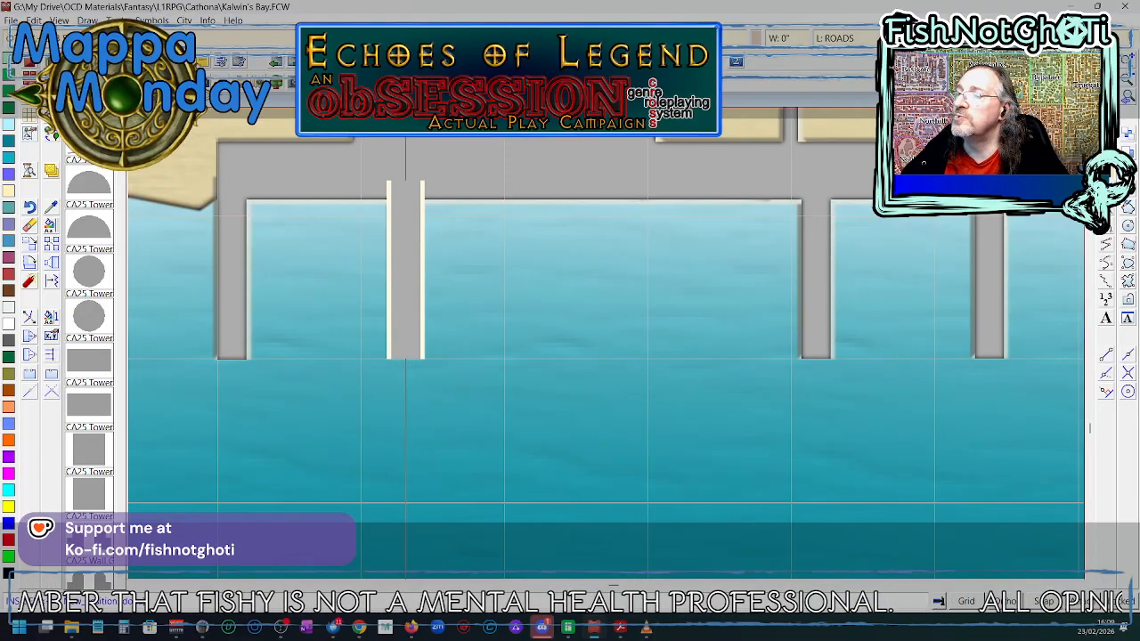
pyautogui.click(405, 503)
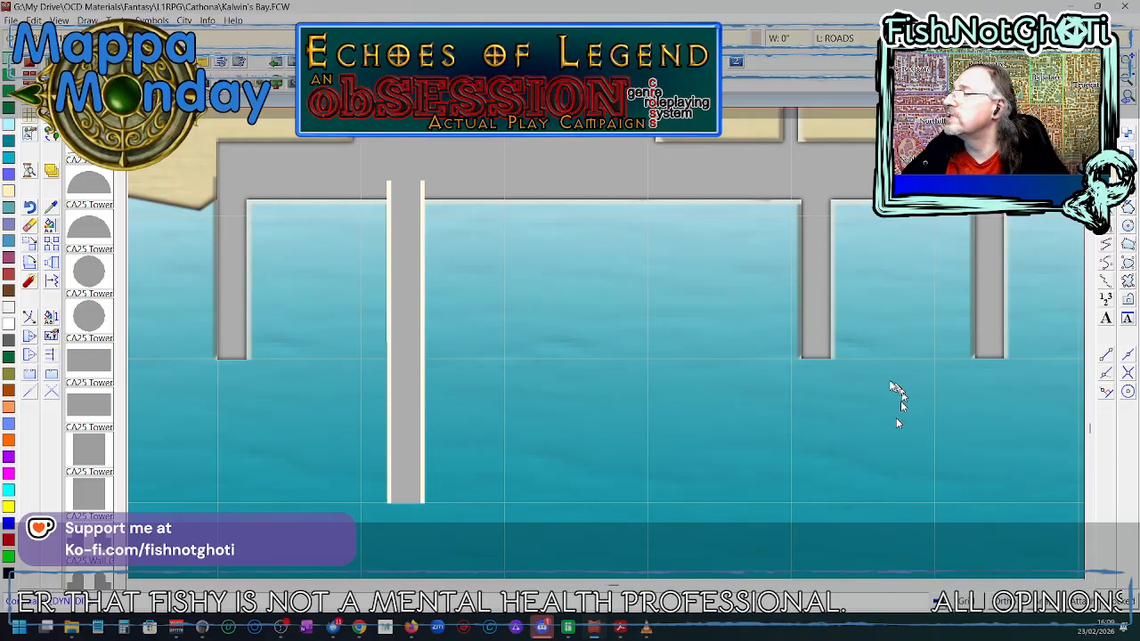
pyautogui.click(816, 350)
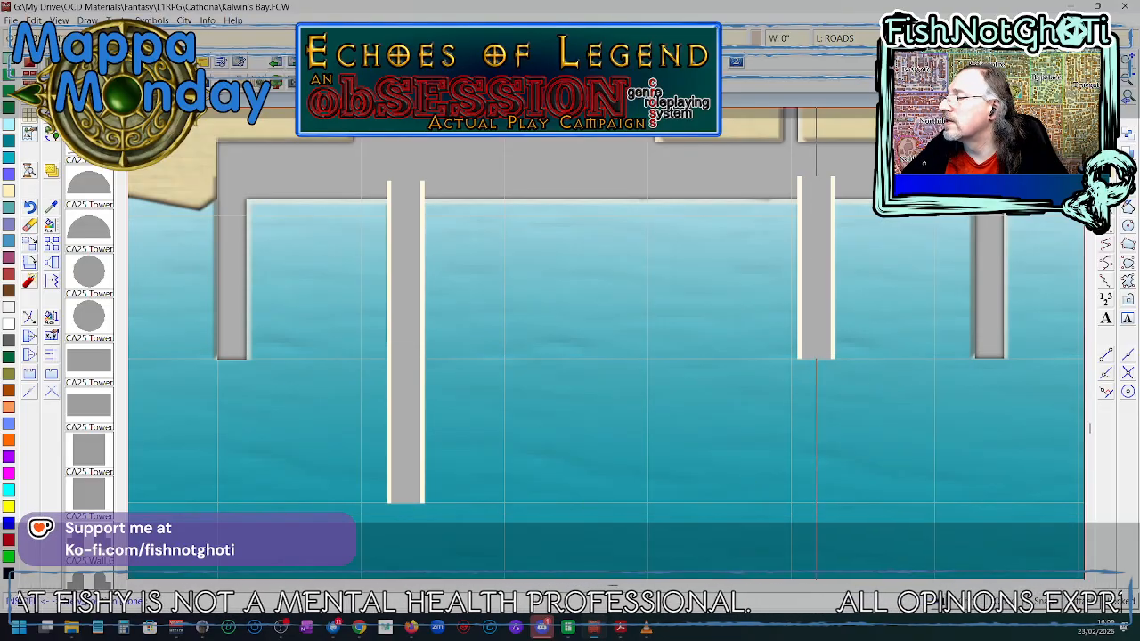
pyautogui.click(815, 502)
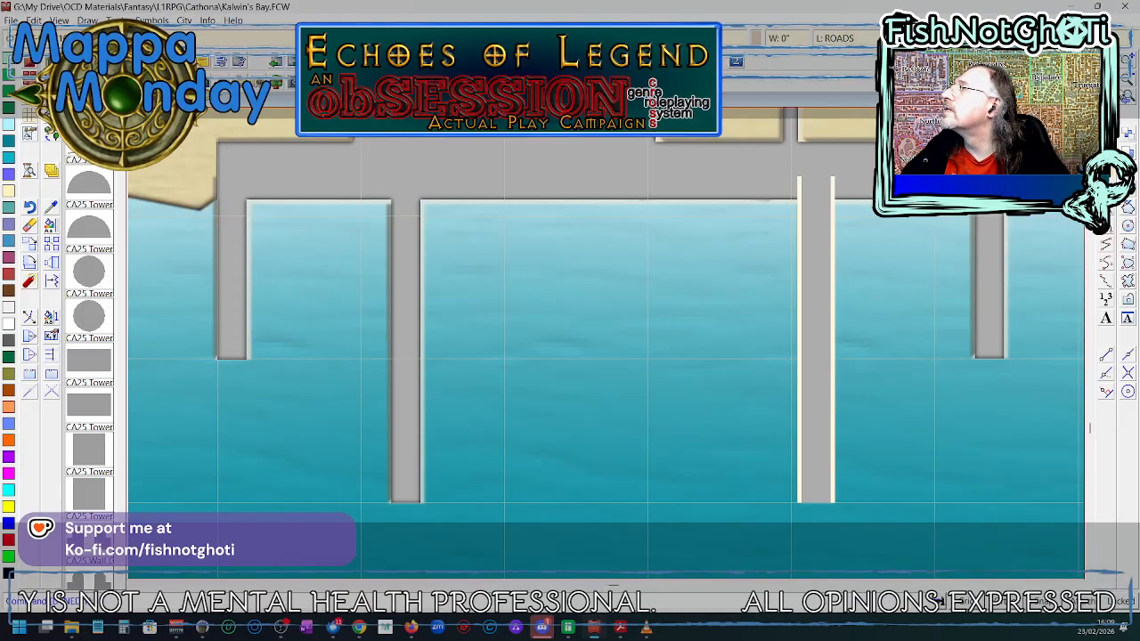
pyautogui.click(1129, 80)
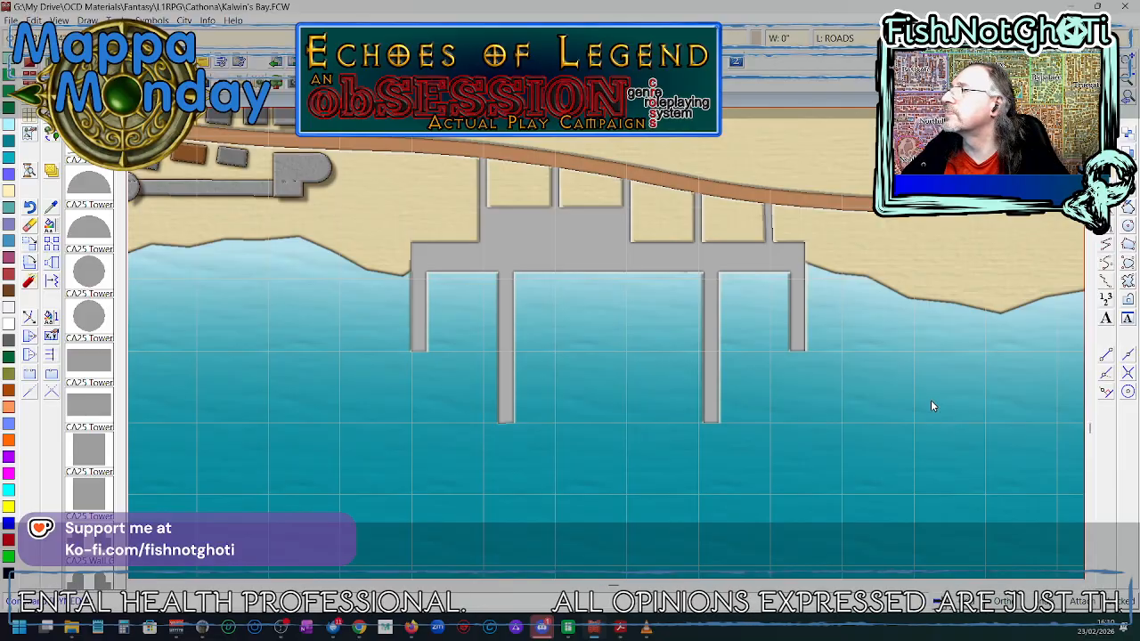
pyautogui.middleClick(784, 373)
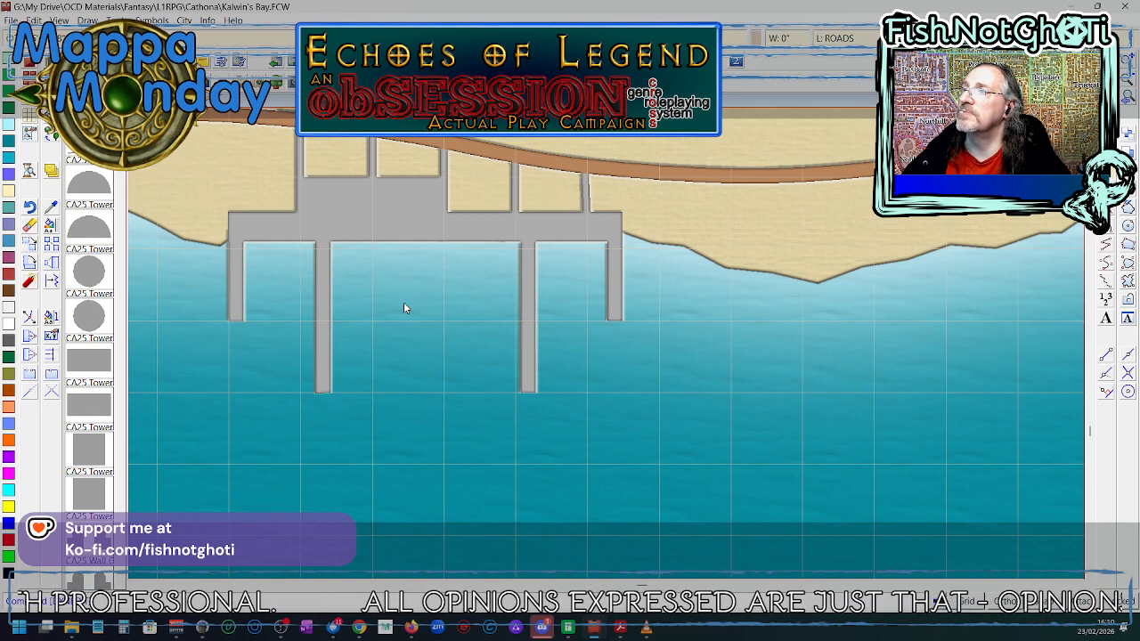
# - Move the coastal road's curve nodes behind the dock north onto a nearly straight east-west line, working eastward from the town gate
pyautogui.scroll(-1, 681, 327)
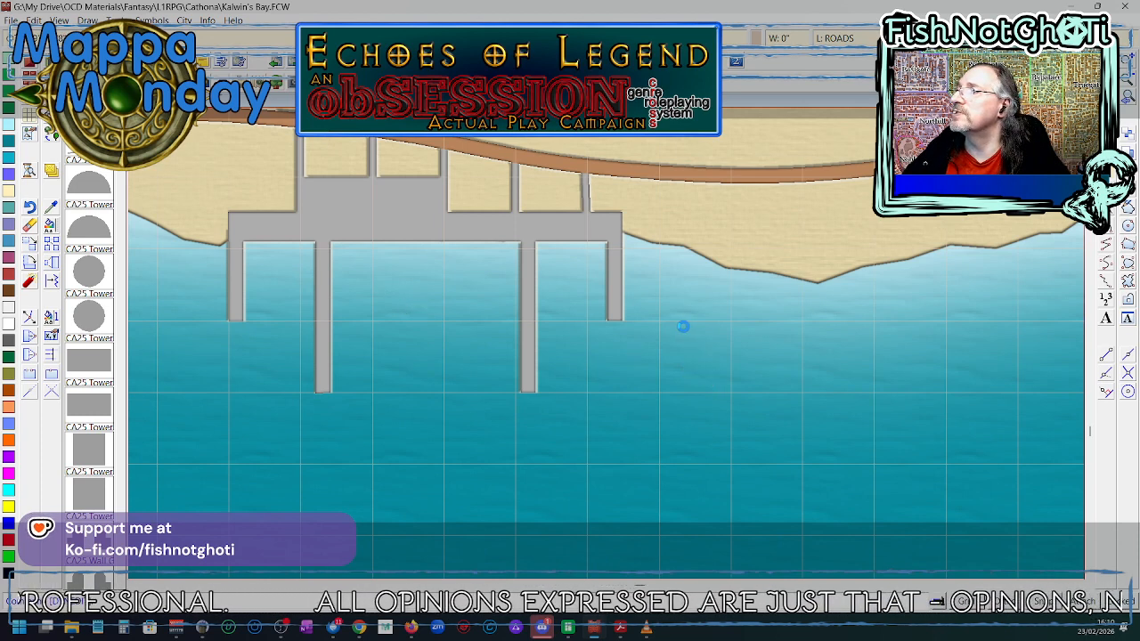
pyautogui.scroll(-1, 679, 389)
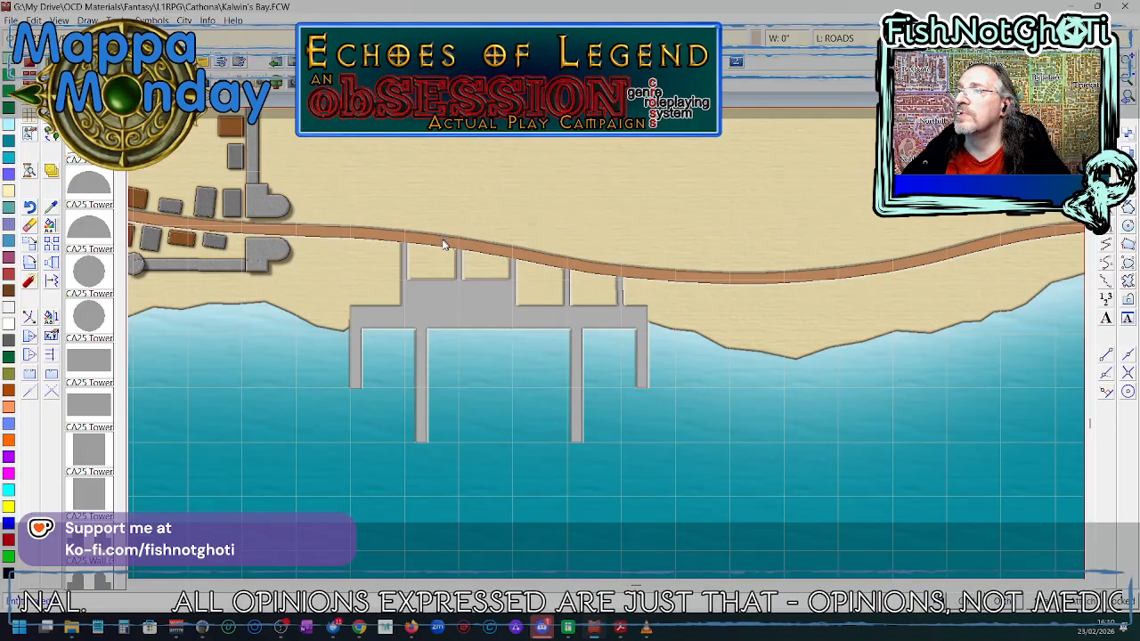
pyautogui.click(444, 244)
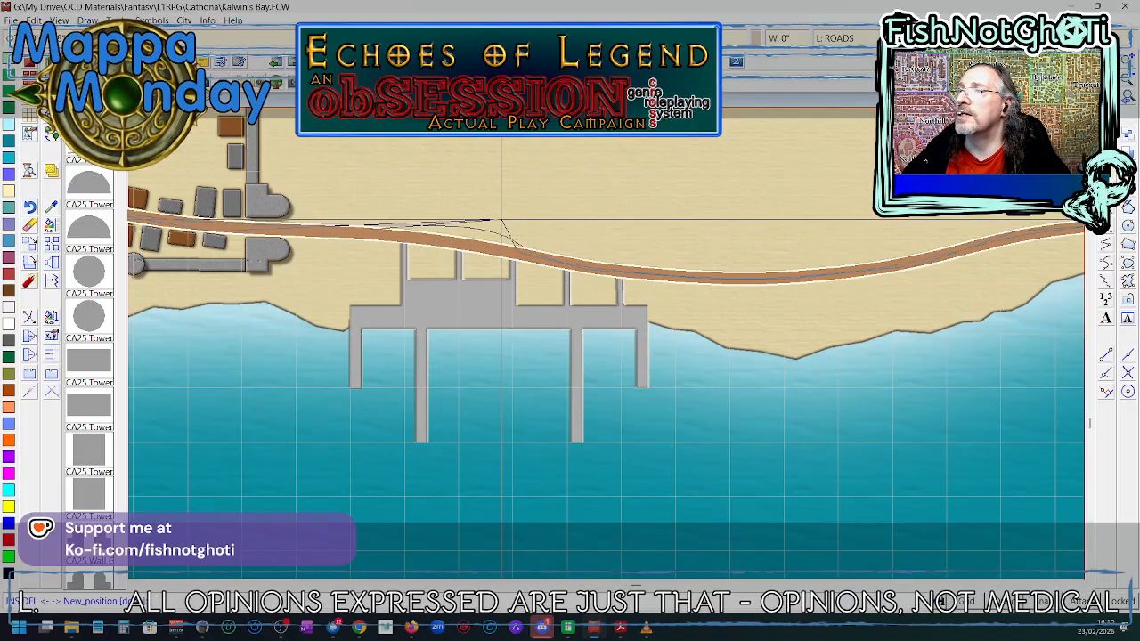
pyautogui.click(502, 220)
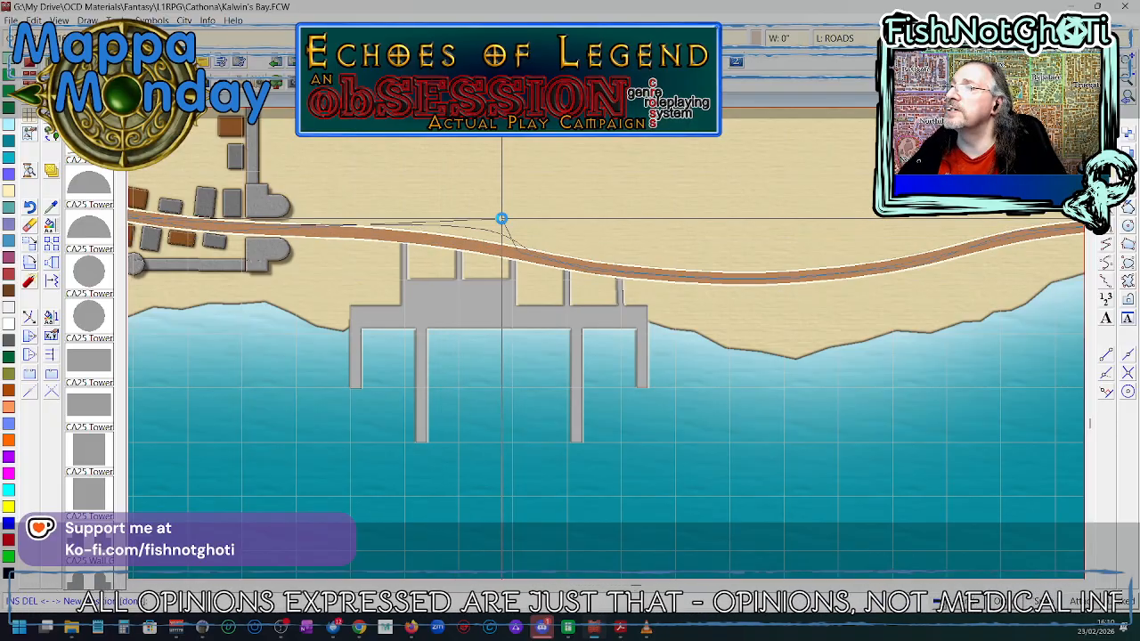
pyautogui.click(522, 245)
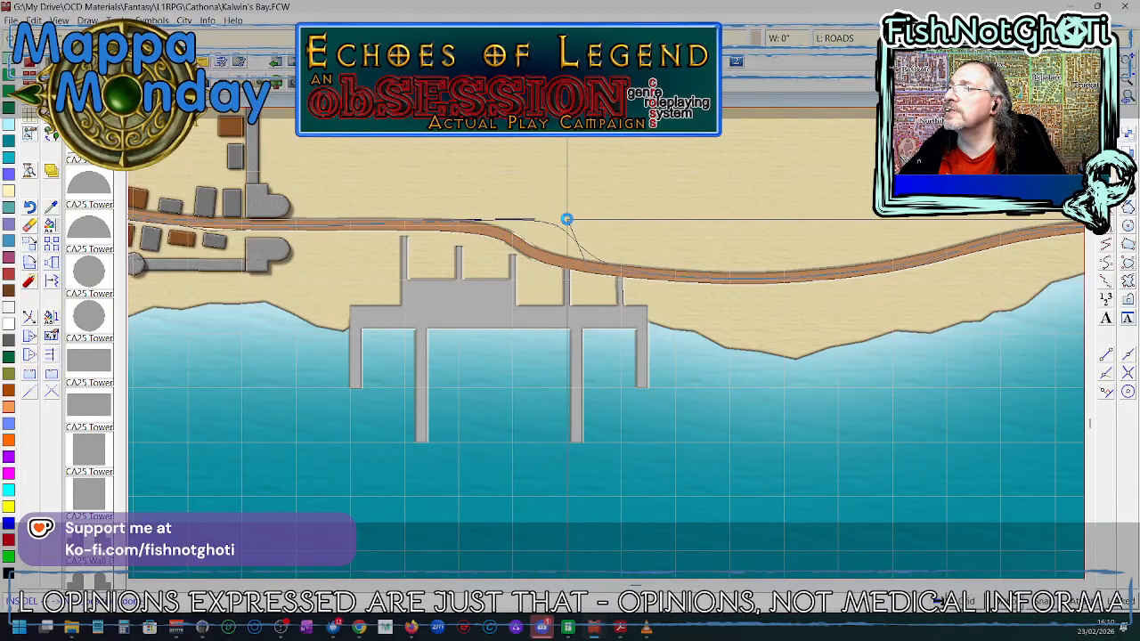
pyautogui.click(567, 220)
pyautogui.click(588, 265)
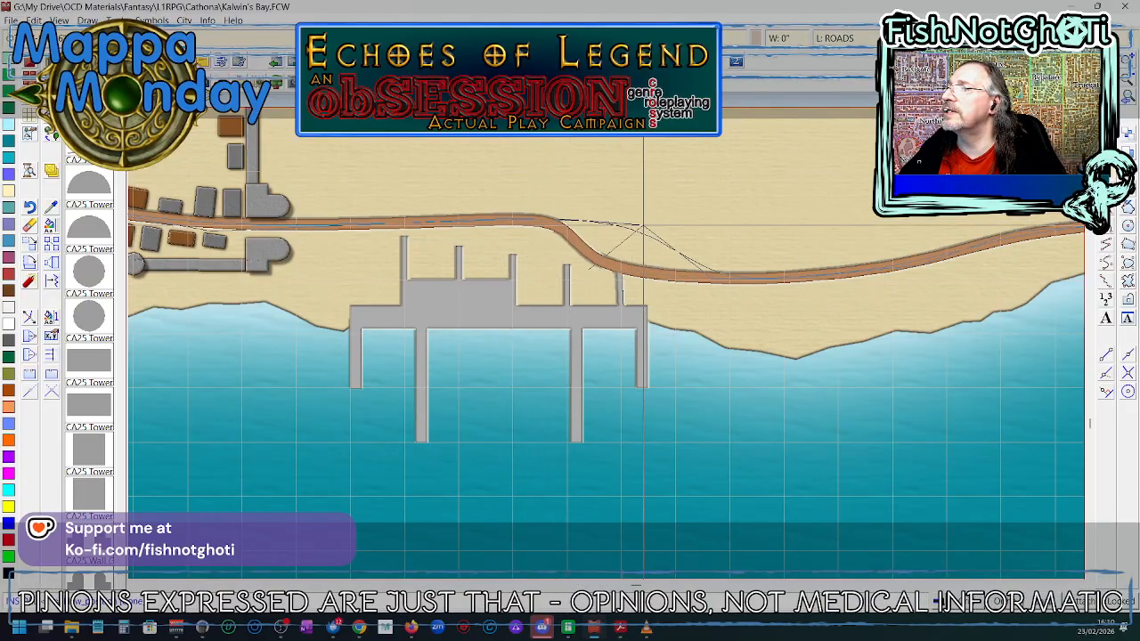
pyautogui.click(642, 221)
# - Straighten the coastal road's remaining bend east of the dock by moving its curve nodes north in line with the western stretch
pyautogui.click(739, 260)
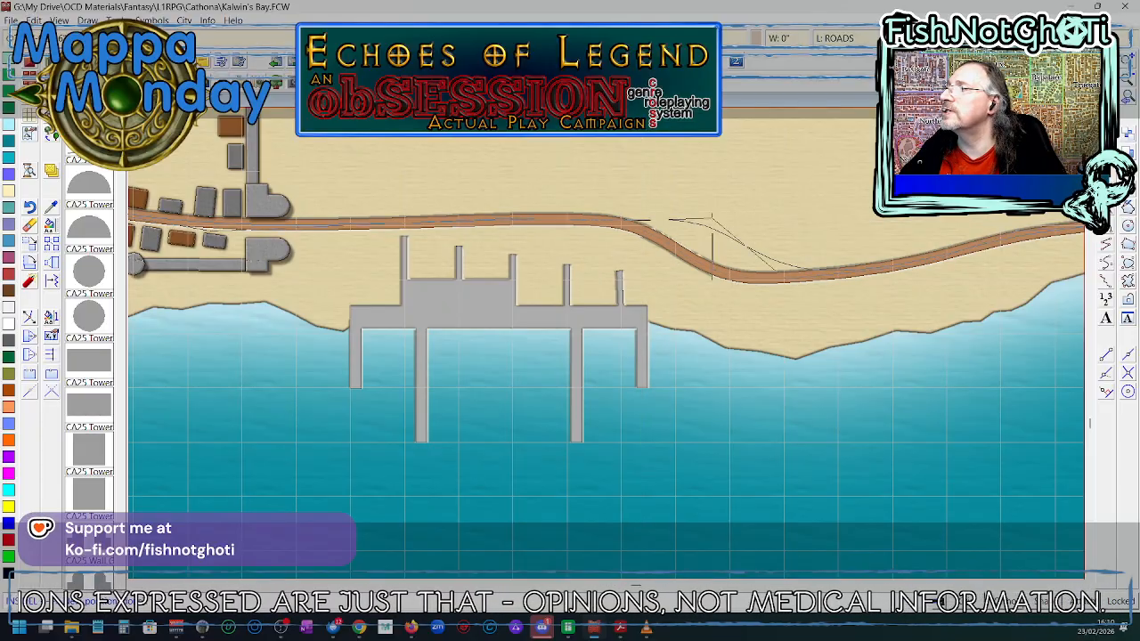
pyautogui.click(740, 220)
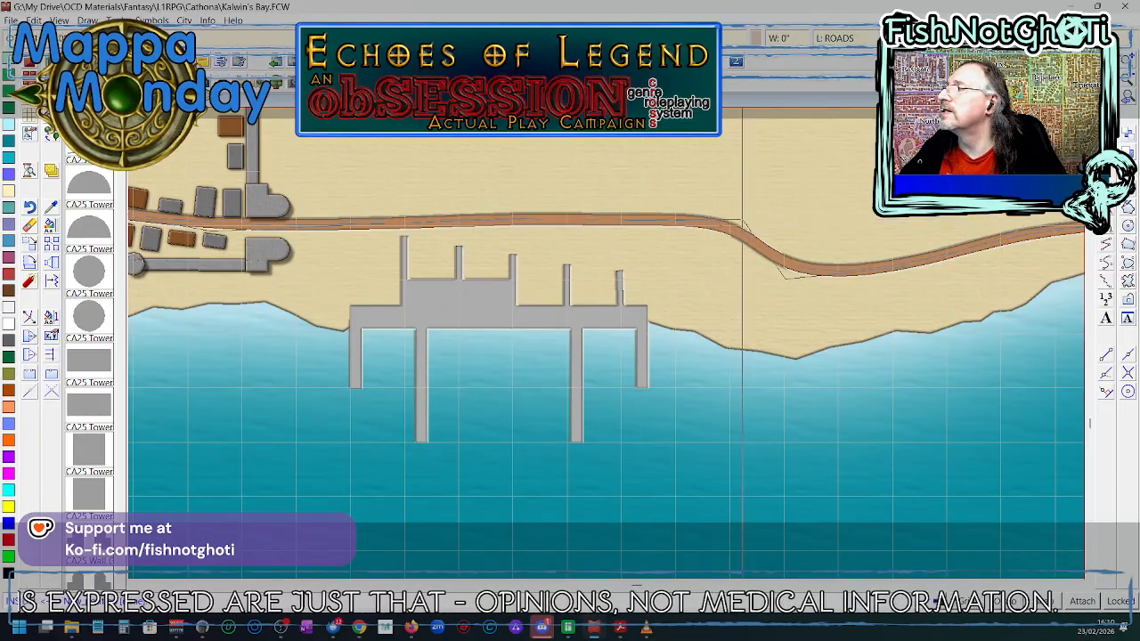
pyautogui.click(806, 265)
pyautogui.click(806, 216)
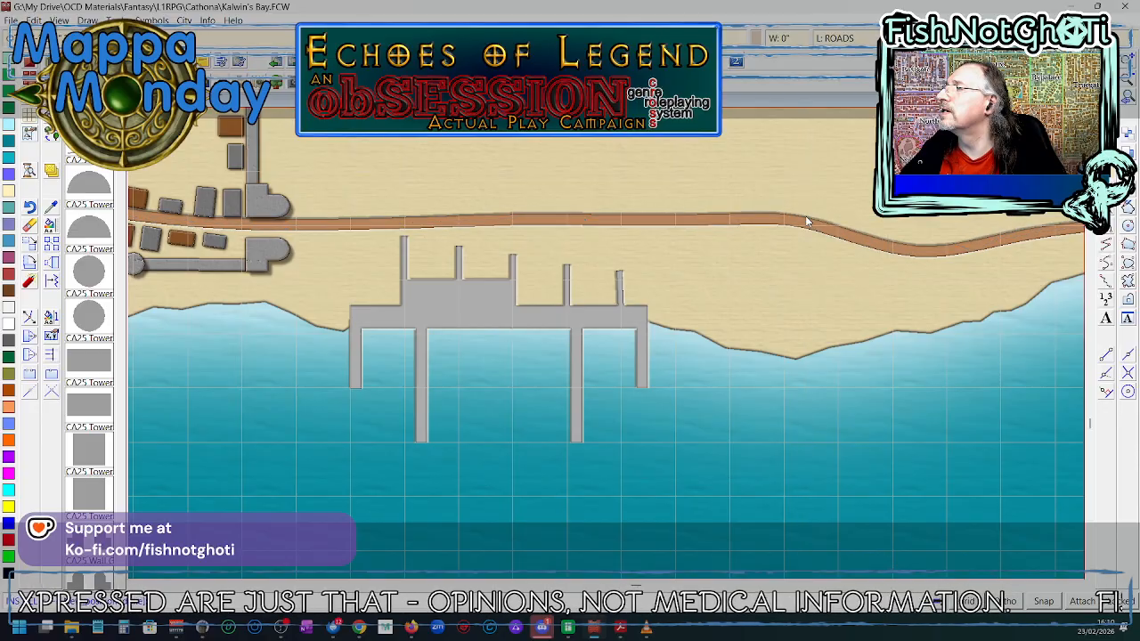
pyautogui.click(920, 249)
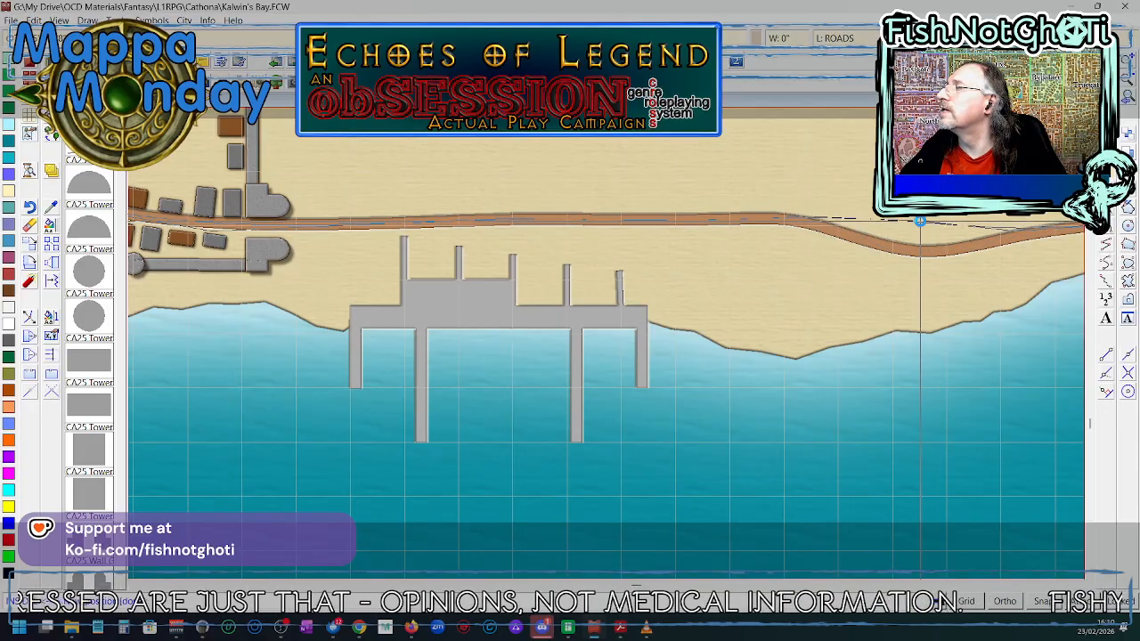
pyautogui.click(920, 220)
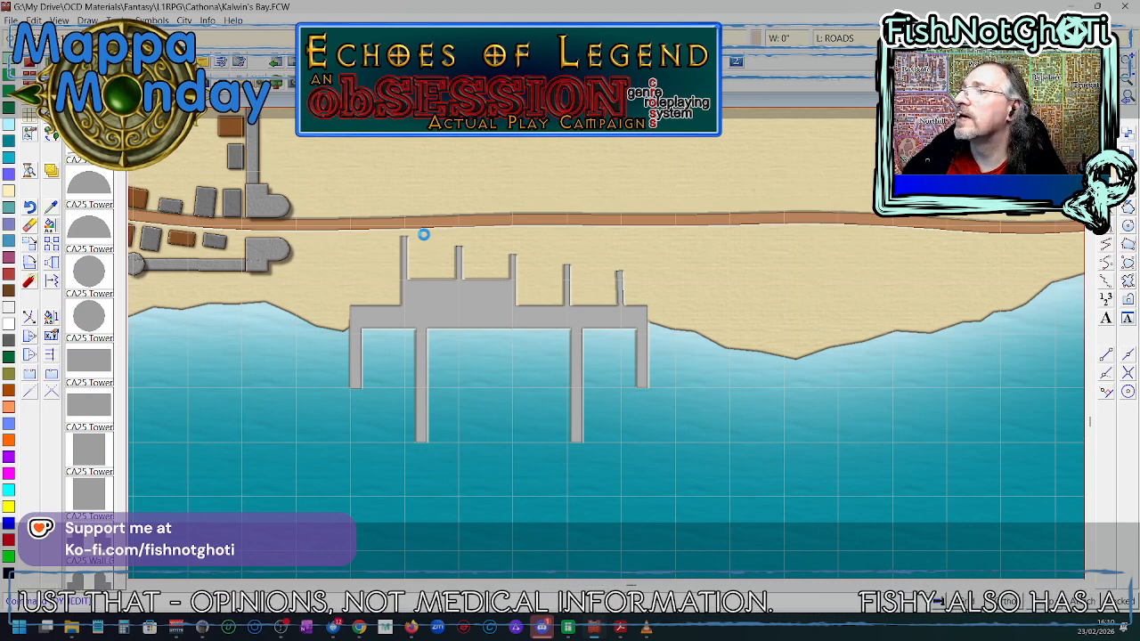
# - Extend the three western access roads straight north from the dock so their ends meet the coastal road
pyautogui.scroll(1, 424, 235)
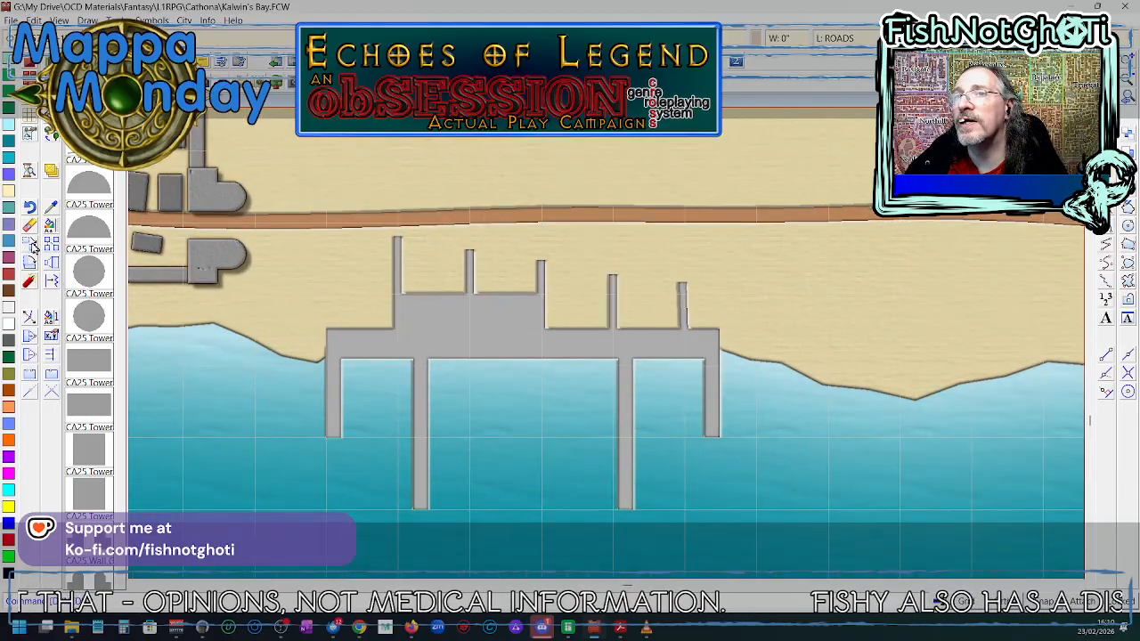
pyautogui.click(398, 243)
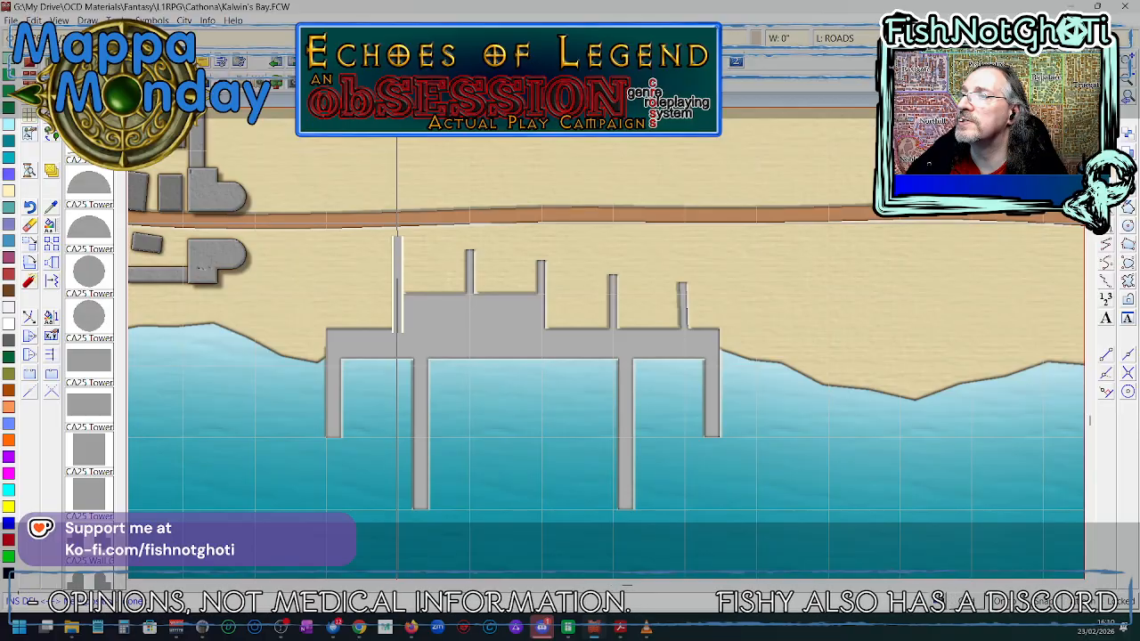
pyautogui.click(399, 223)
pyautogui.click(470, 261)
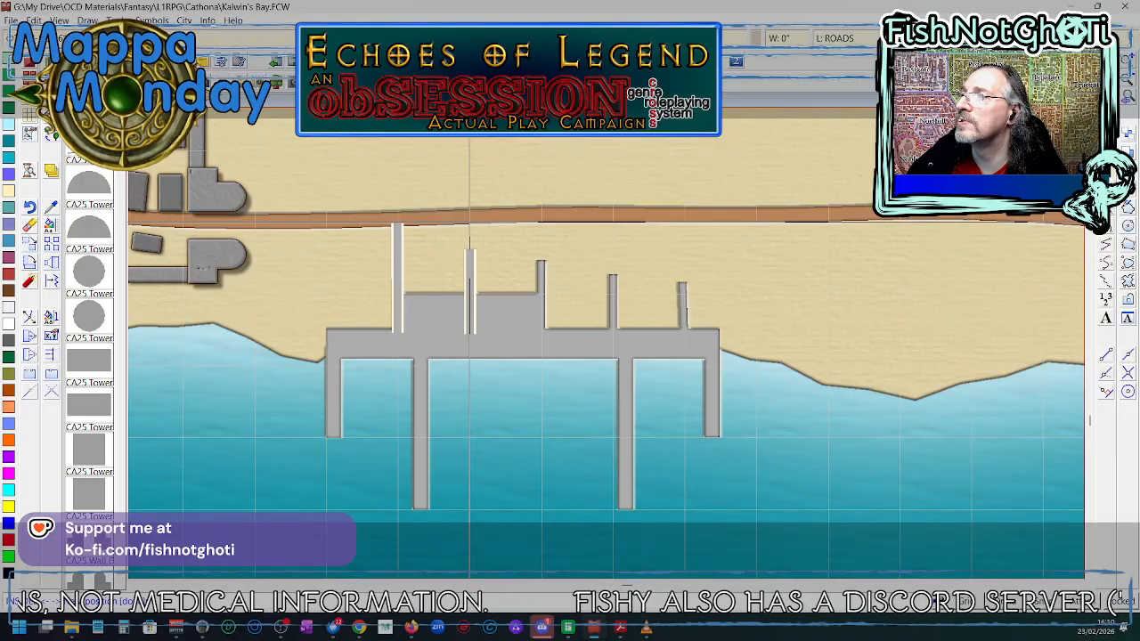
pyautogui.click(468, 220)
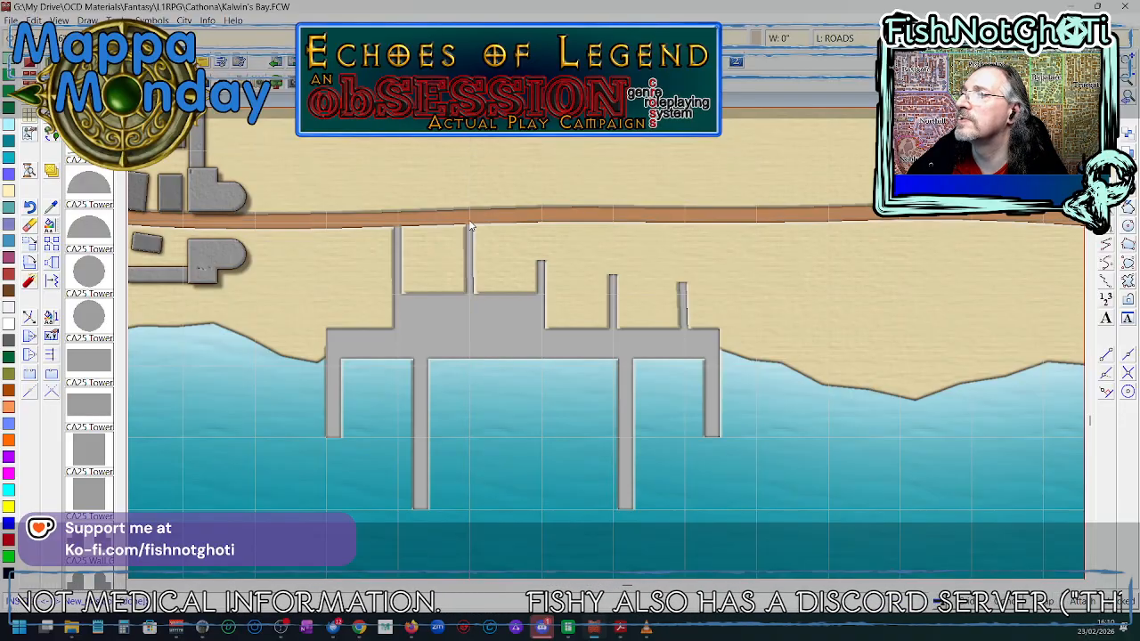
pyautogui.click(540, 267)
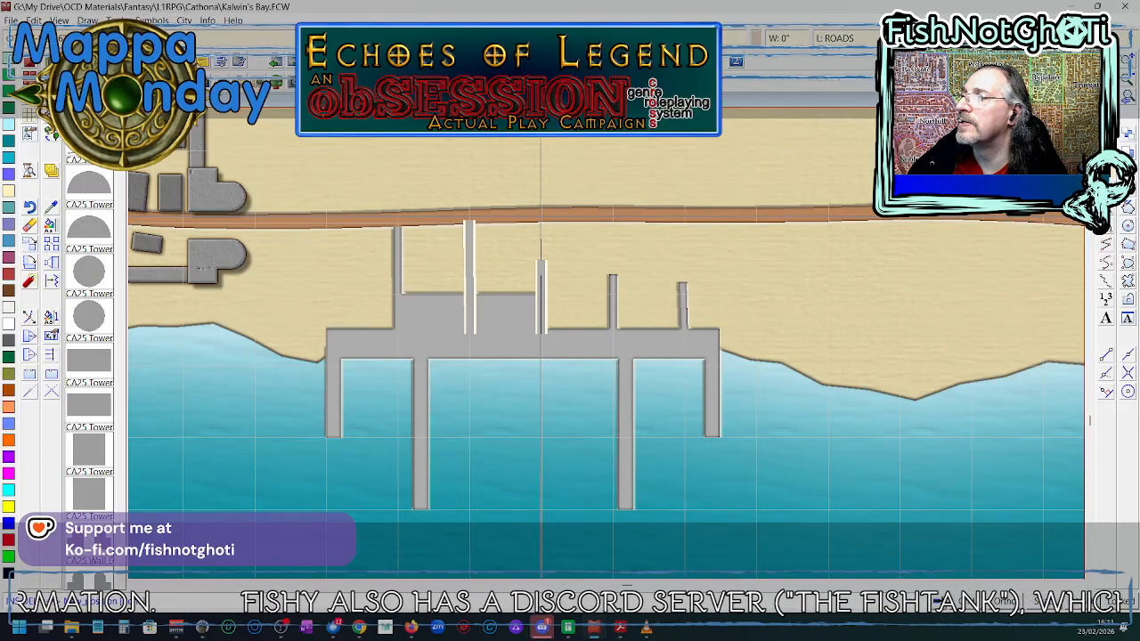
pyautogui.click(541, 219)
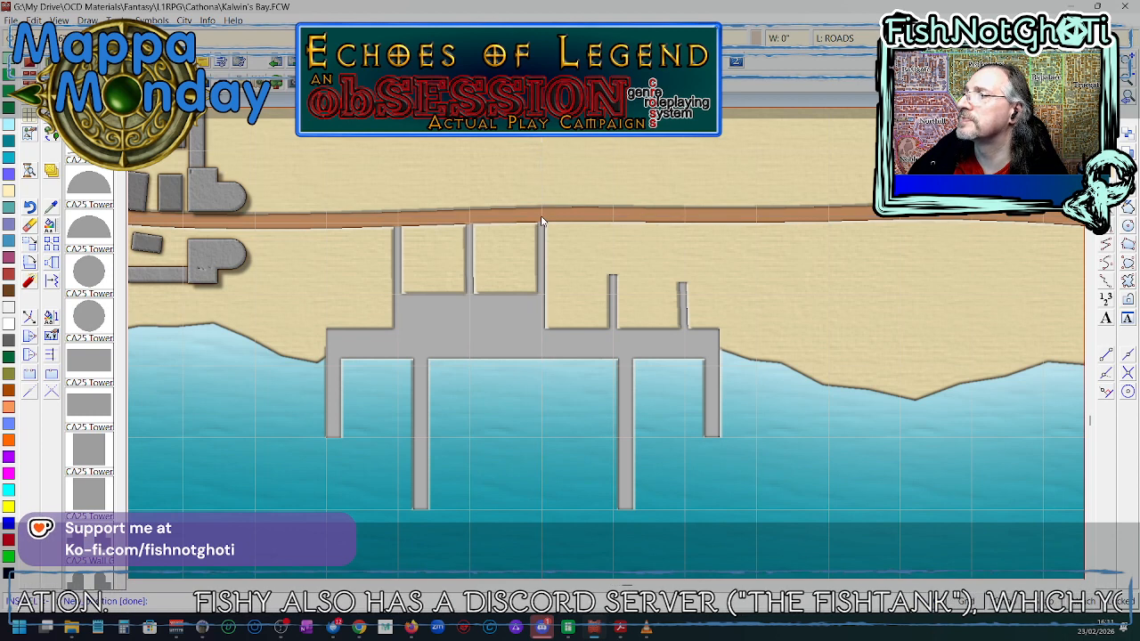
# - Extend the two eastern access roads north to the coastal road, keeping the easternmost one vertical
pyautogui.rightClick(576, 255)
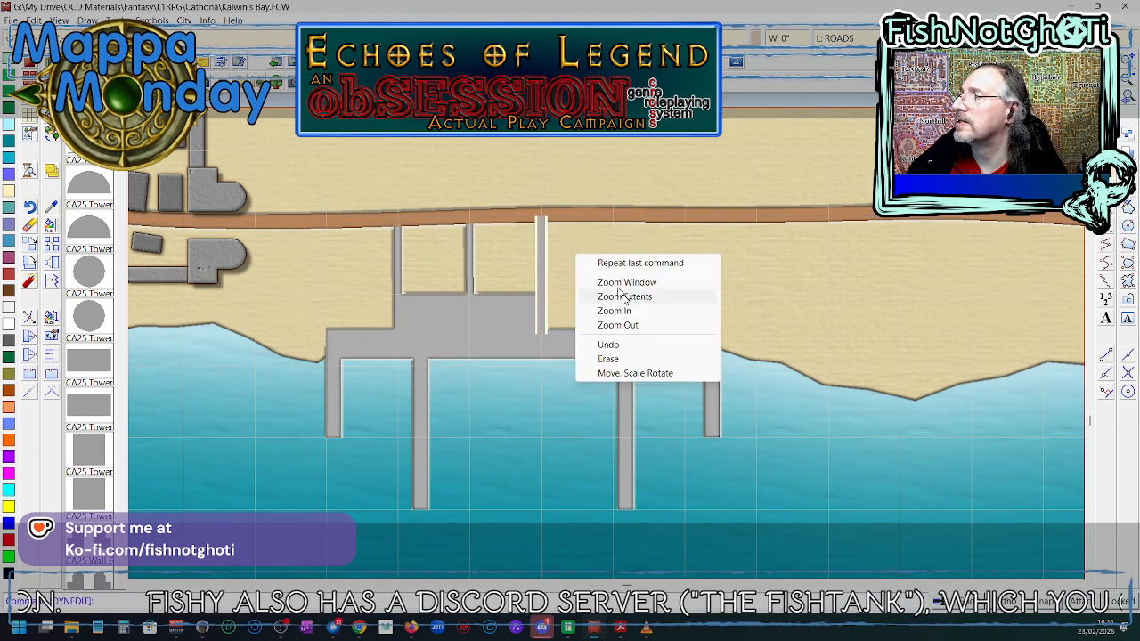
pyautogui.click(950, 220)
pyautogui.rightClick(747, 342)
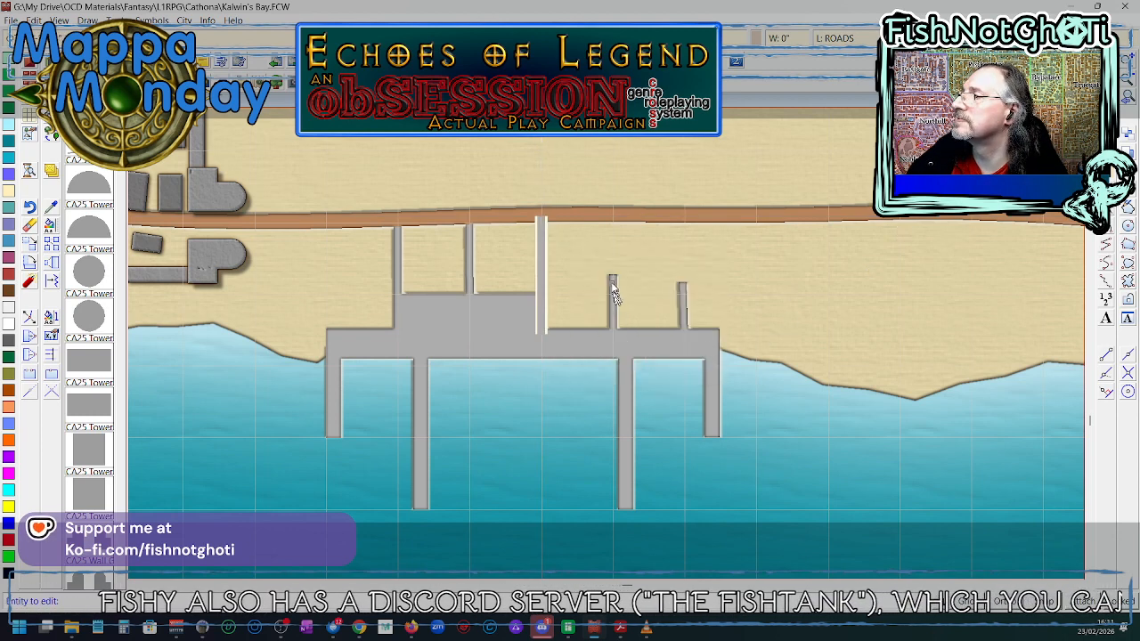
pyautogui.click(612, 282)
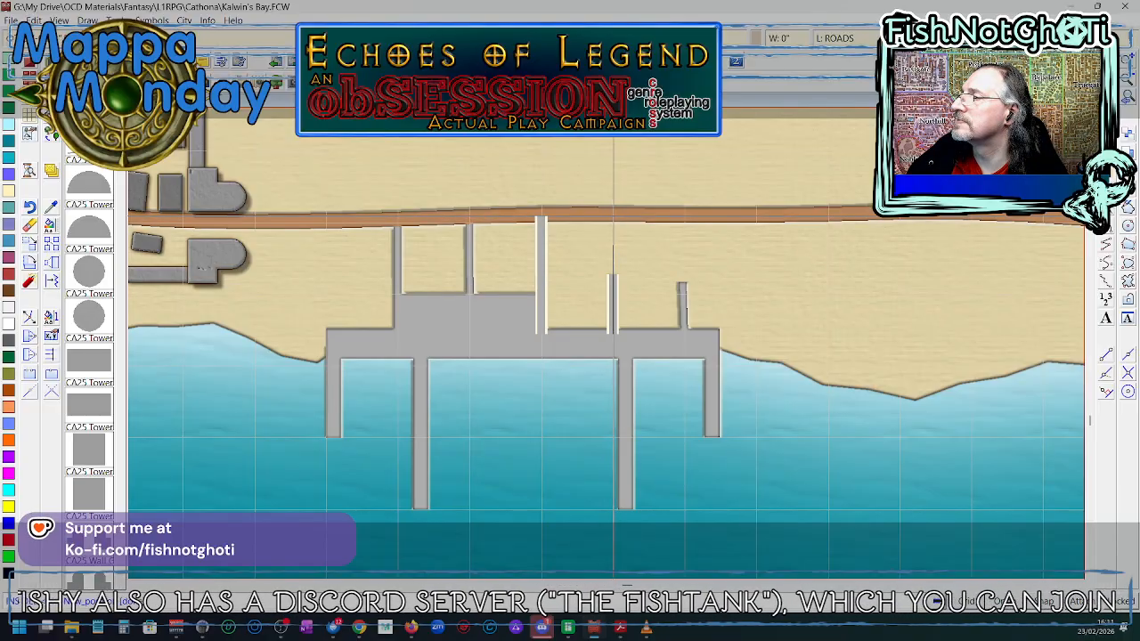
pyautogui.click(612, 214)
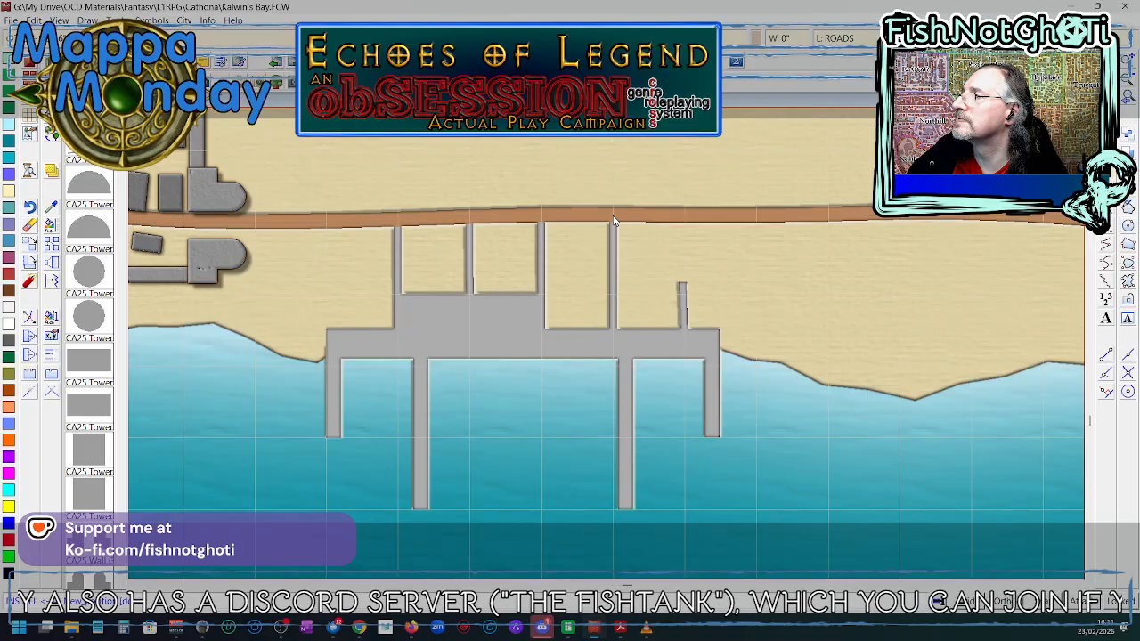
pyautogui.rightClick(664, 268)
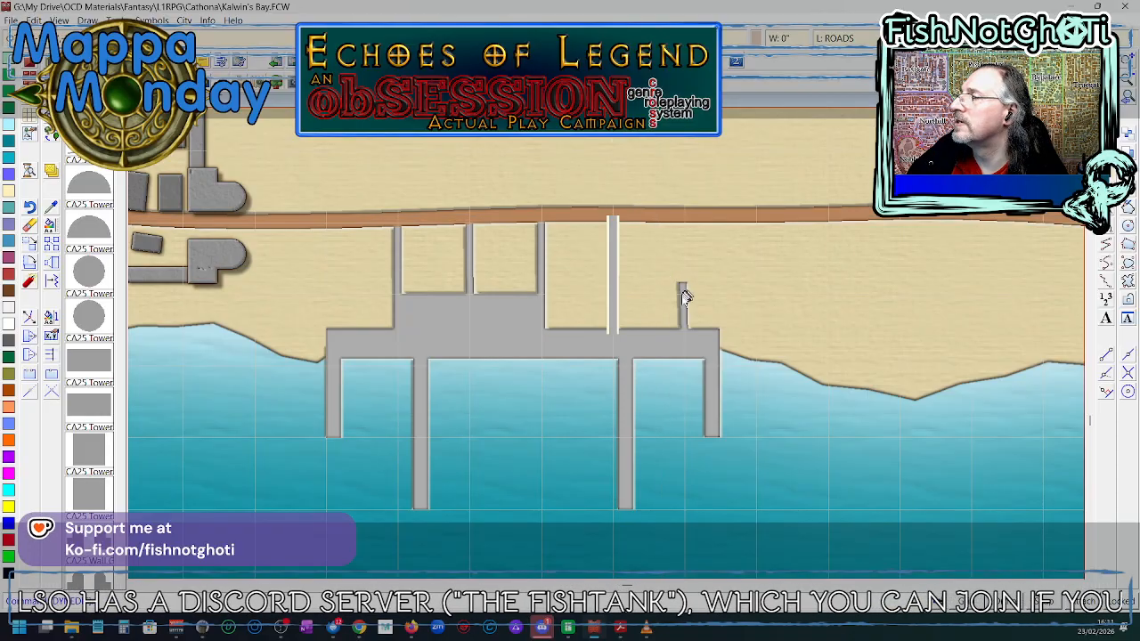
pyautogui.click(683, 290)
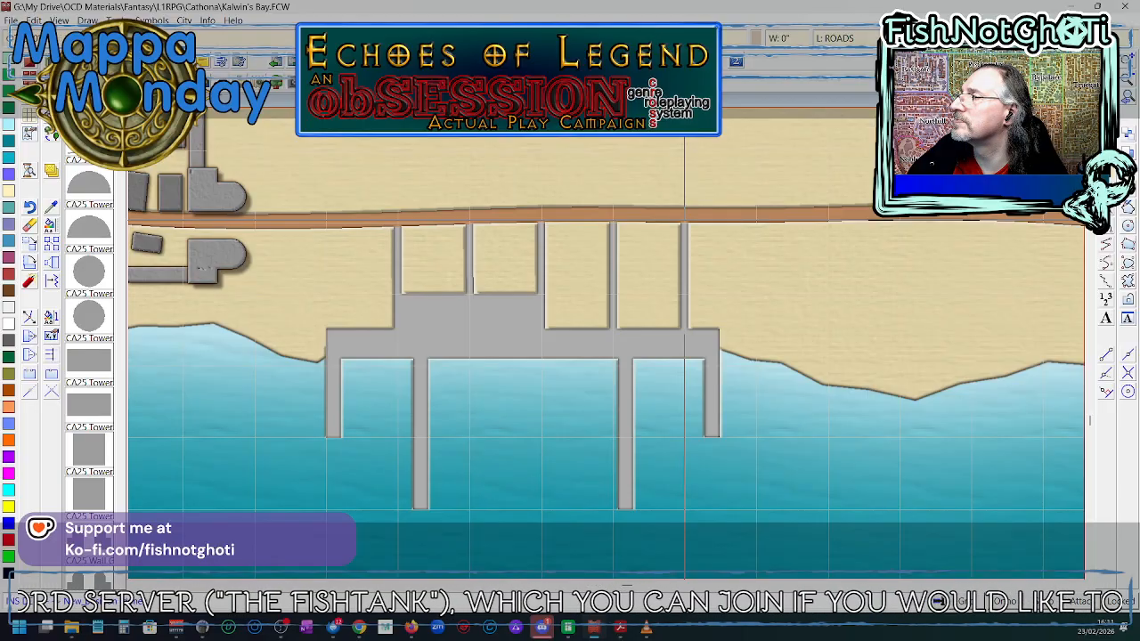
pyautogui.rightClick(732, 295)
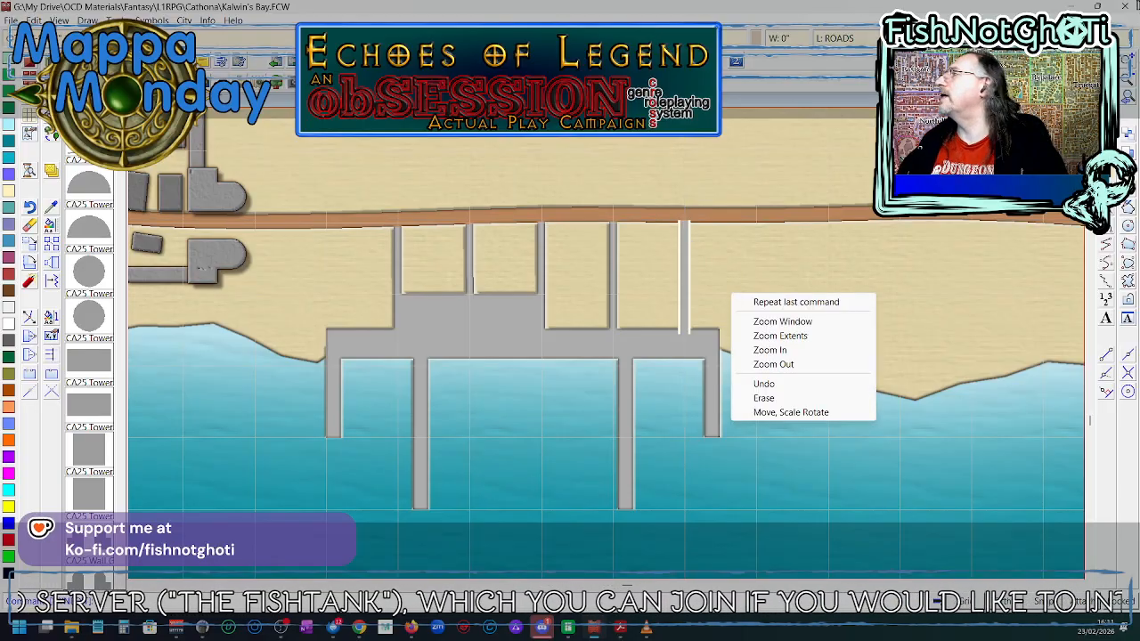
pyautogui.press('Escape')
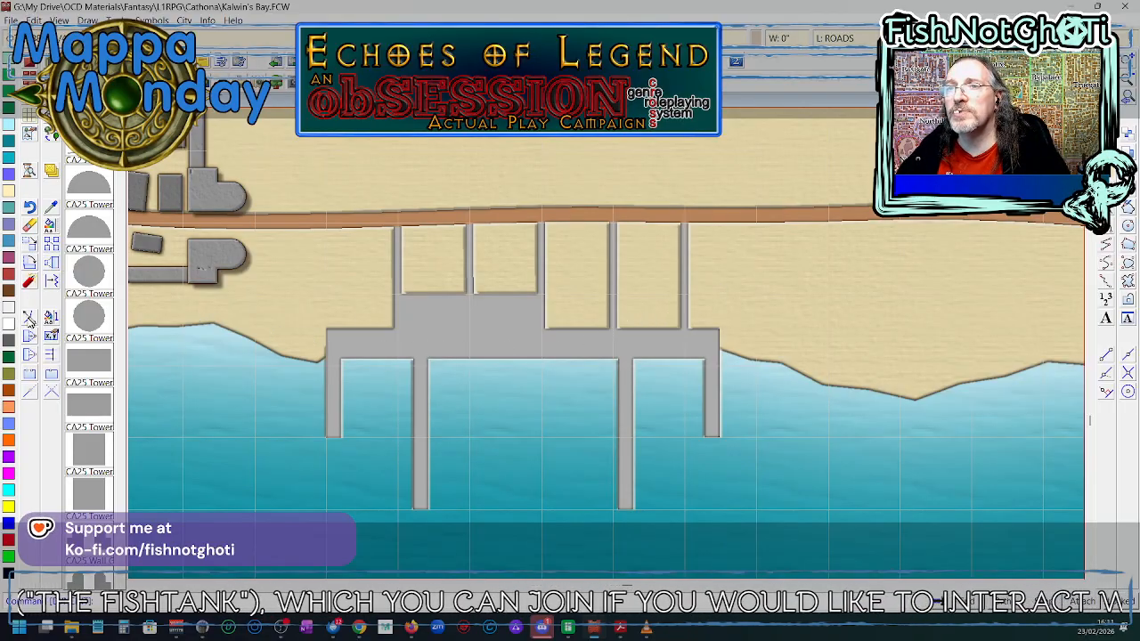
# - Try to reshape the rectangular platform behind the dock by moving its corners toward the fourth access road from the west
pyautogui.click(510, 294)
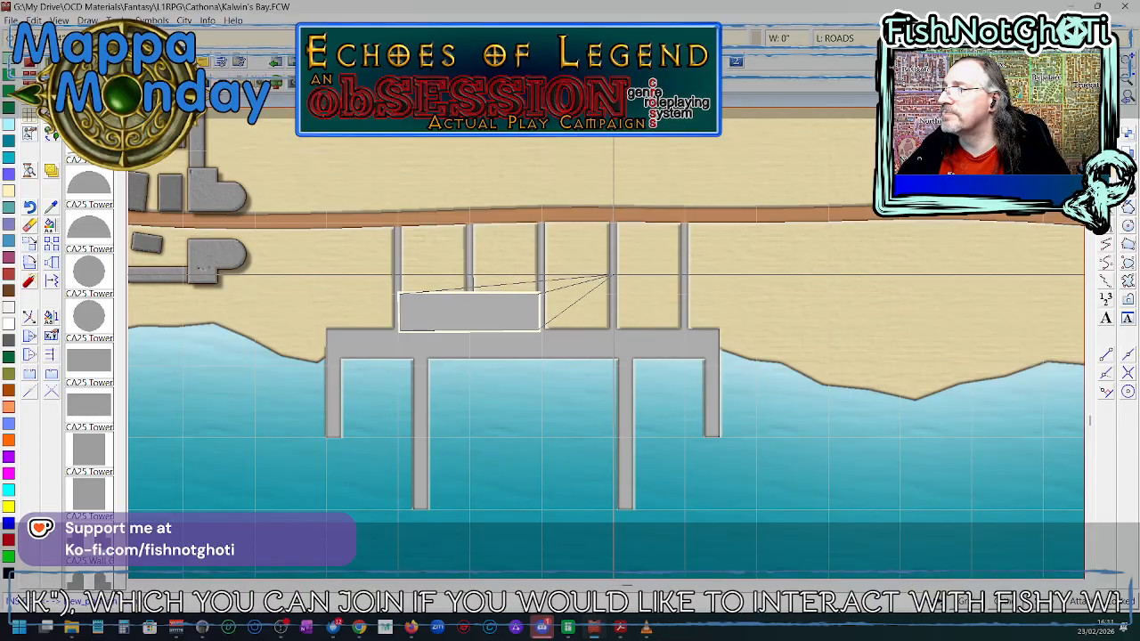
pyautogui.click(613, 276)
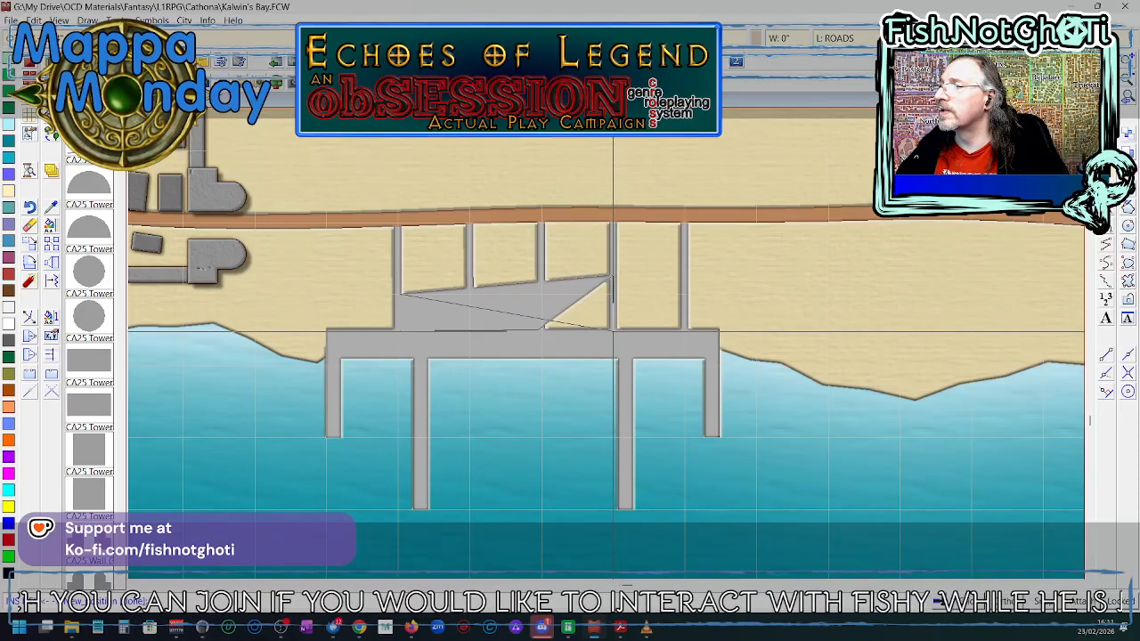
pyautogui.click(613, 331)
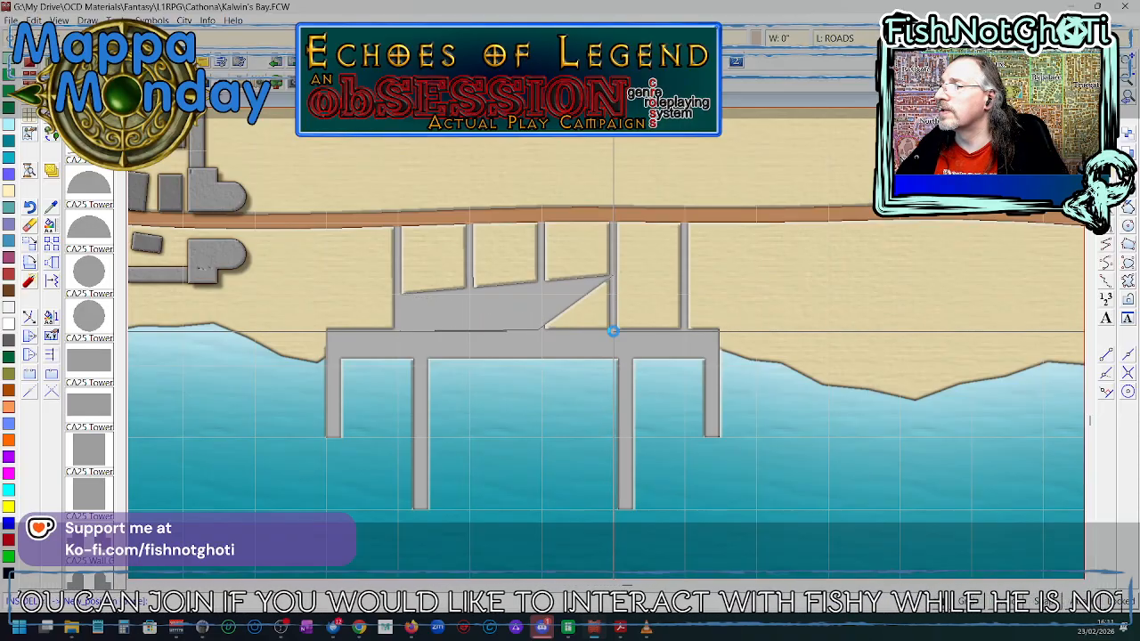
pyautogui.click(613, 332)
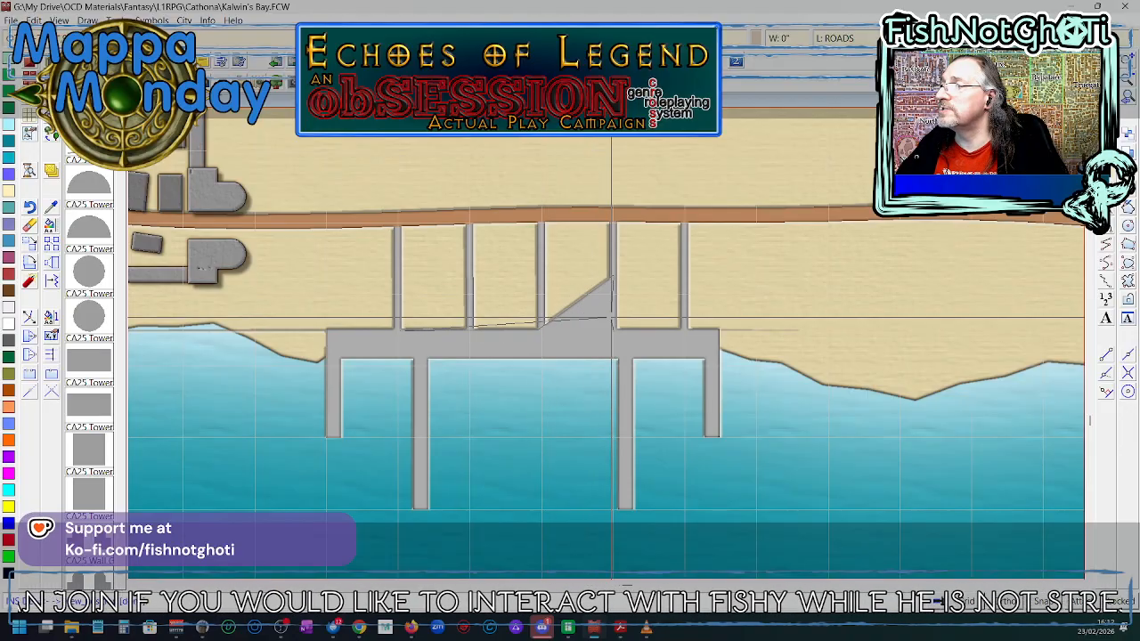
pyautogui.click(612, 329)
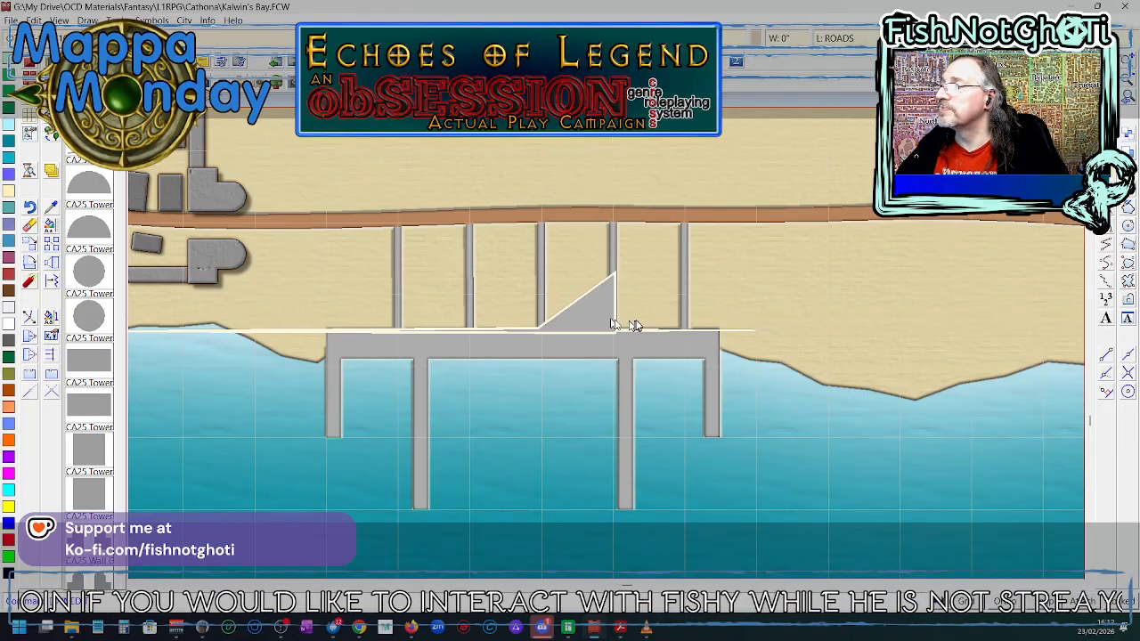
pyautogui.rightClick(636, 322)
pyautogui.click(685, 412)
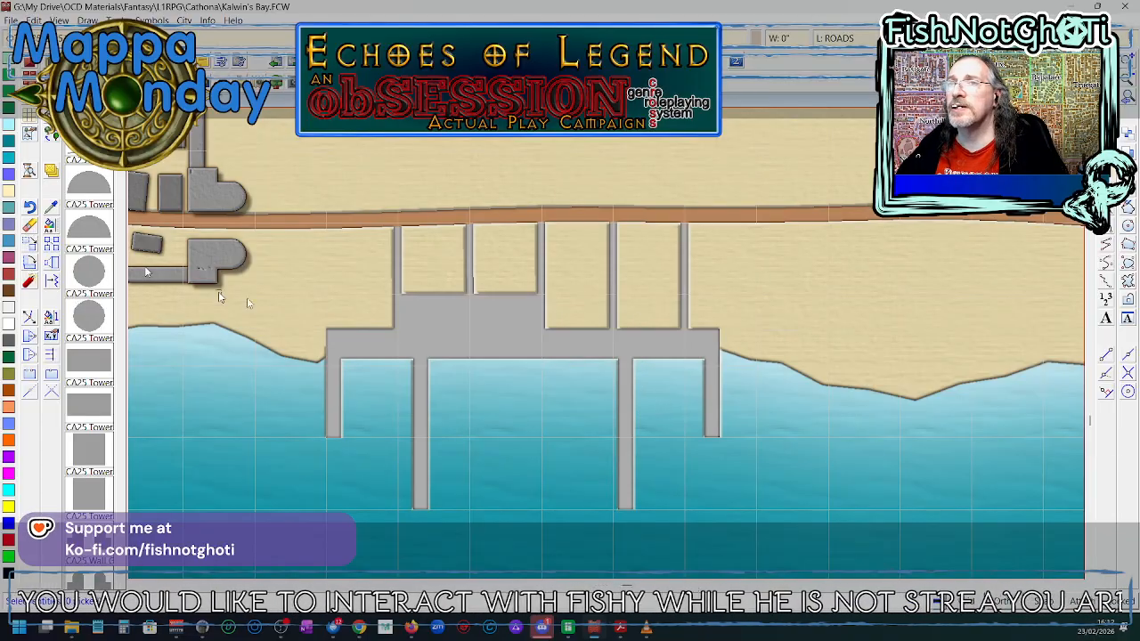
# - Erase the rectangular platform between the three western access roads on the landward side of the dock
pyautogui.click(421, 296)
pyautogui.rightClick(423, 294)
pyautogui.click(425, 302)
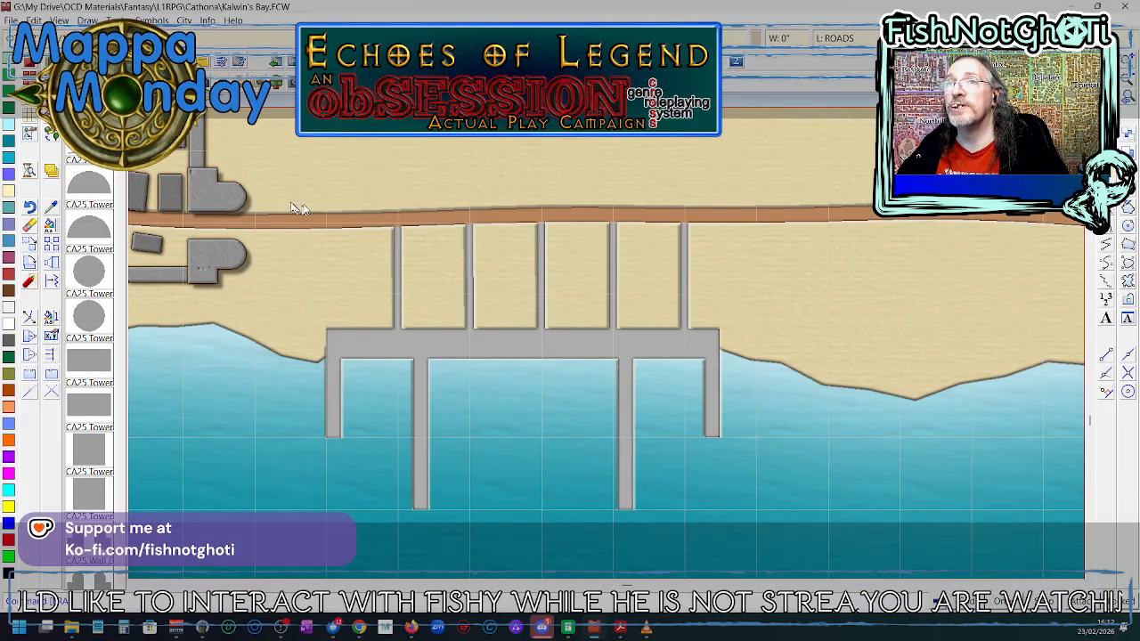
# - Draw a Road, Paved Polygon platform behind the dock, spanning the first to fourth access roads and reaching about two-thirds of the way to the coastal road
pyautogui.rightClick(50, 97)
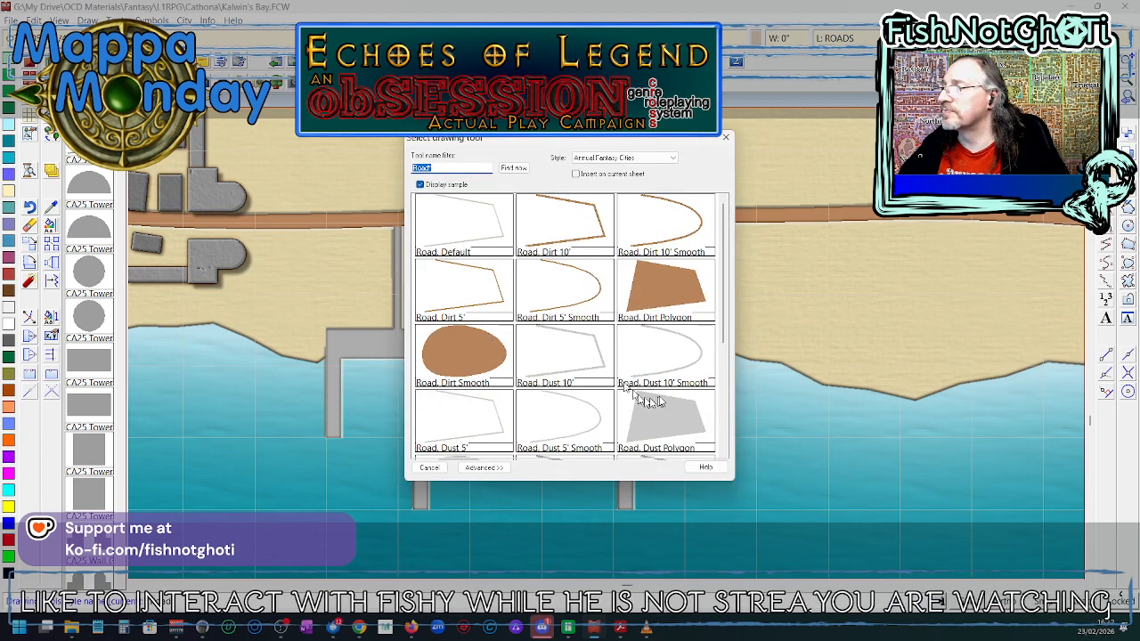
pyautogui.scroll(-3, 664, 409)
pyautogui.click(479, 416)
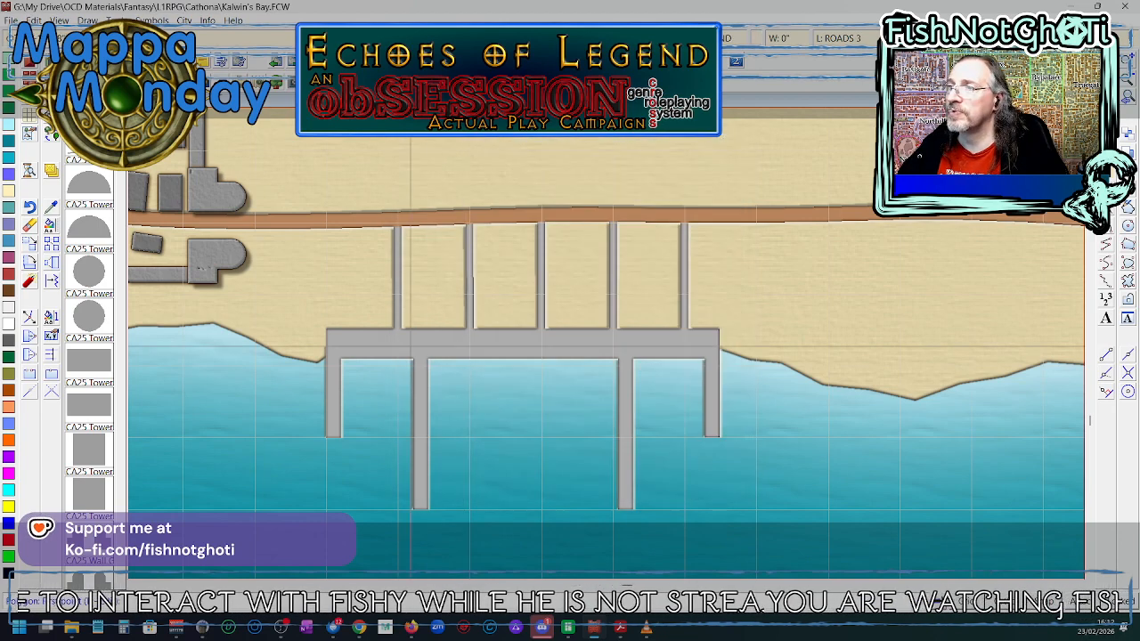
pyautogui.click(397, 333)
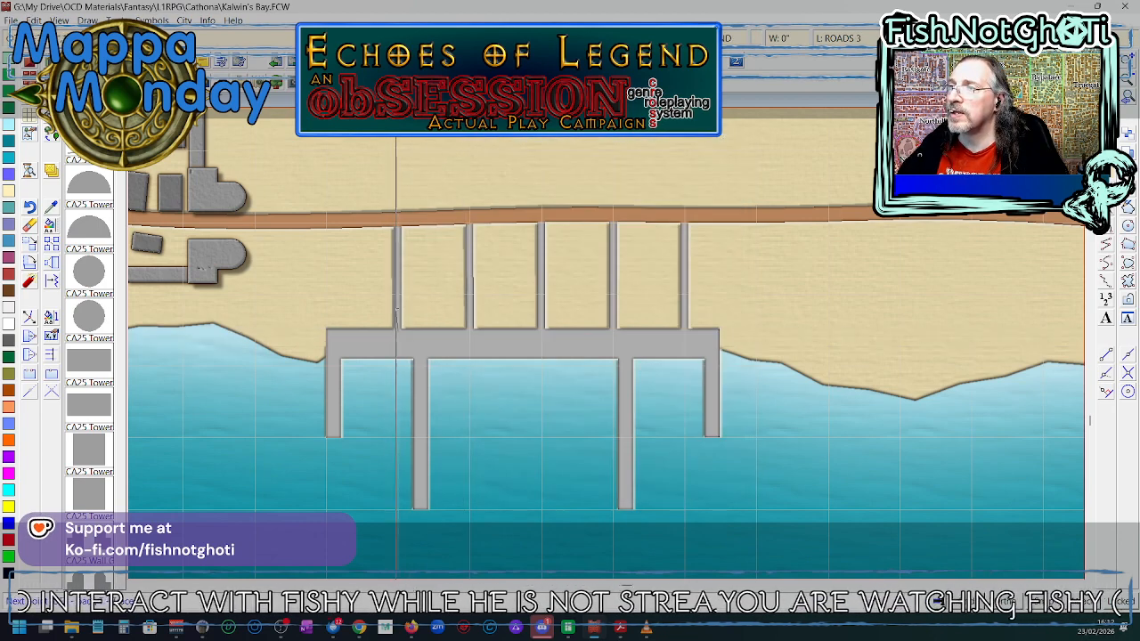
pyautogui.click(398, 261)
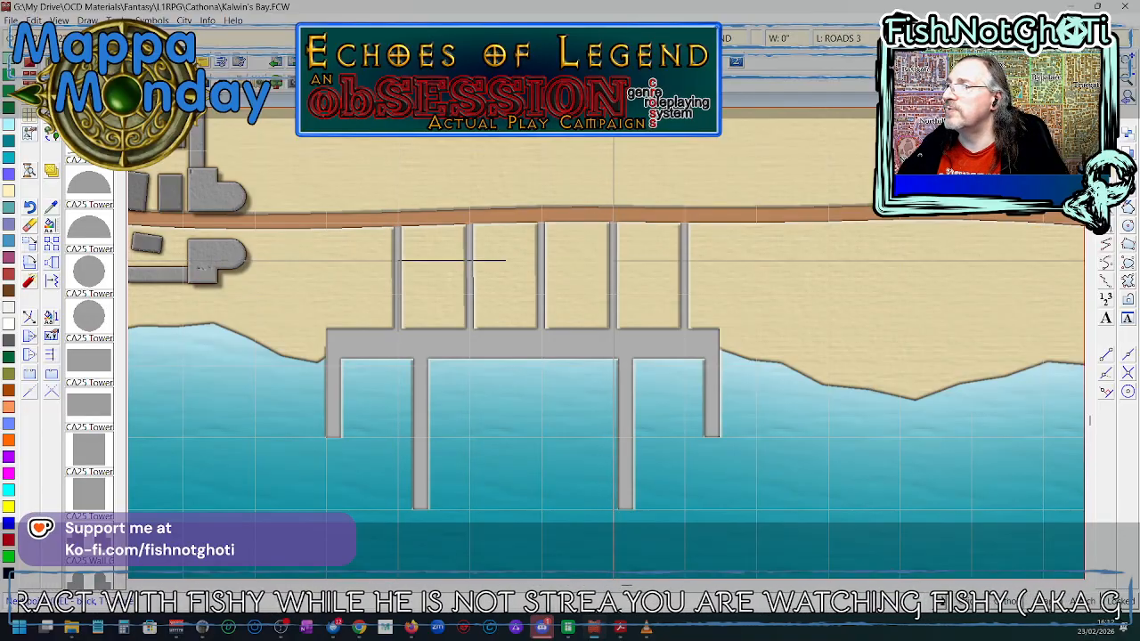
pyautogui.click(613, 260)
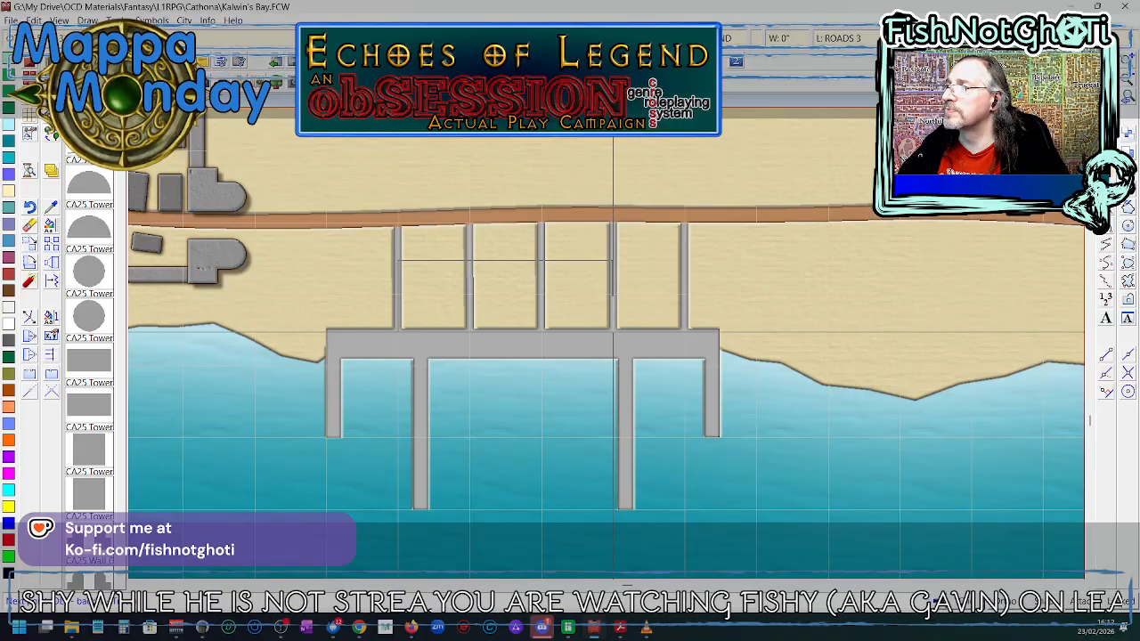
pyautogui.click(613, 332)
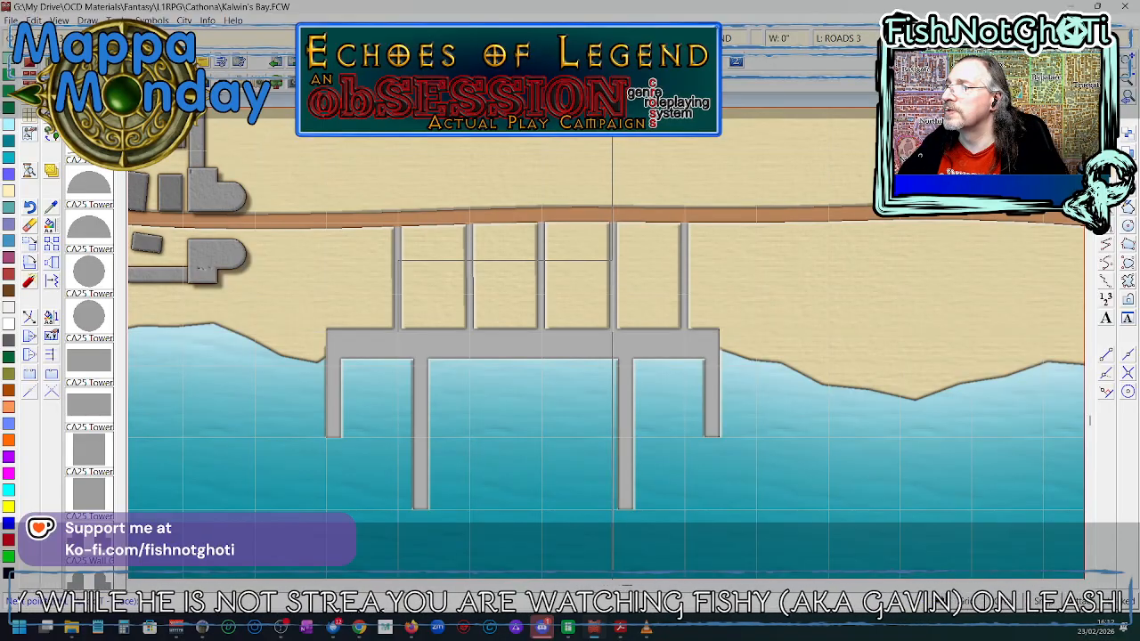
pyautogui.rightClick(613, 333)
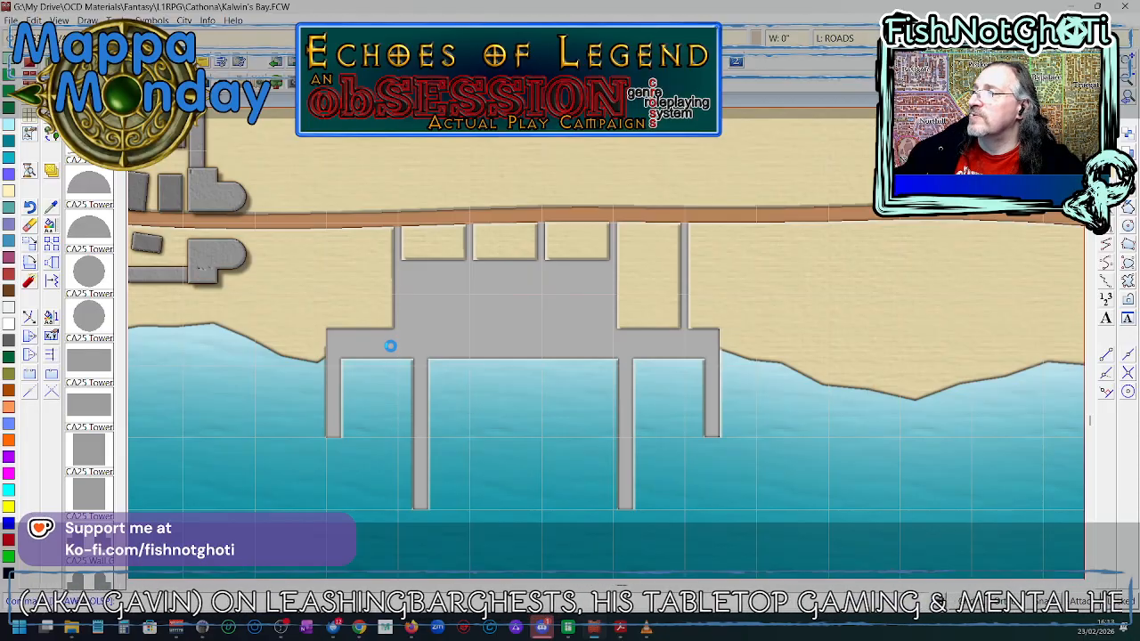
# - Place a rectangular Default-style building about 52 feet long on the sand just west of the platform, above the dock's western end
pyautogui.scroll(3, 390, 346)
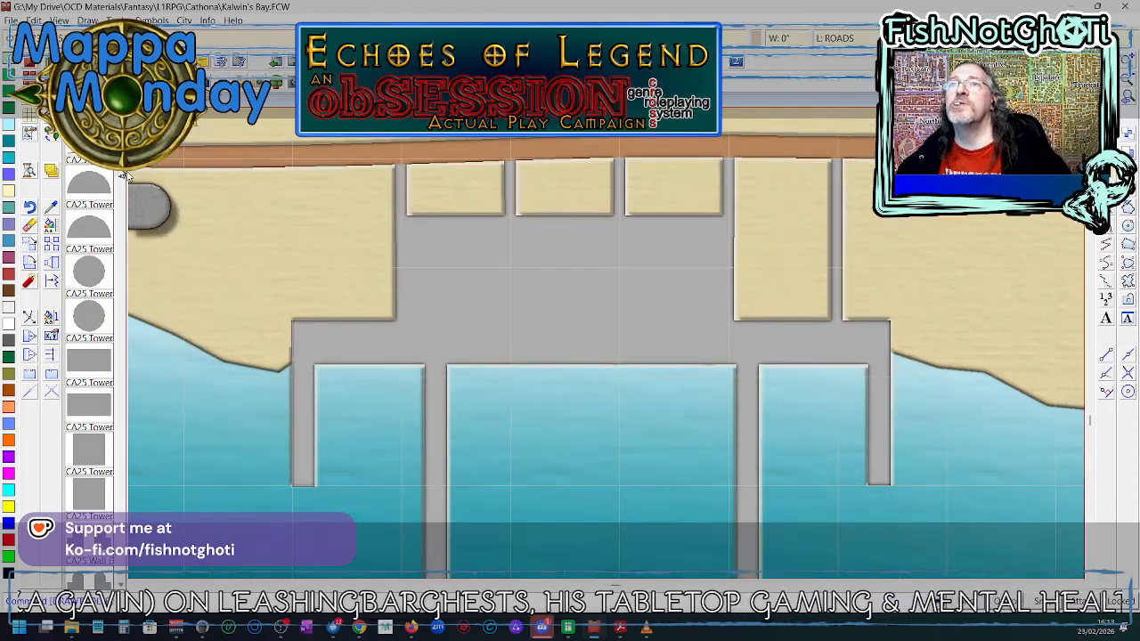
pyautogui.click(28, 64)
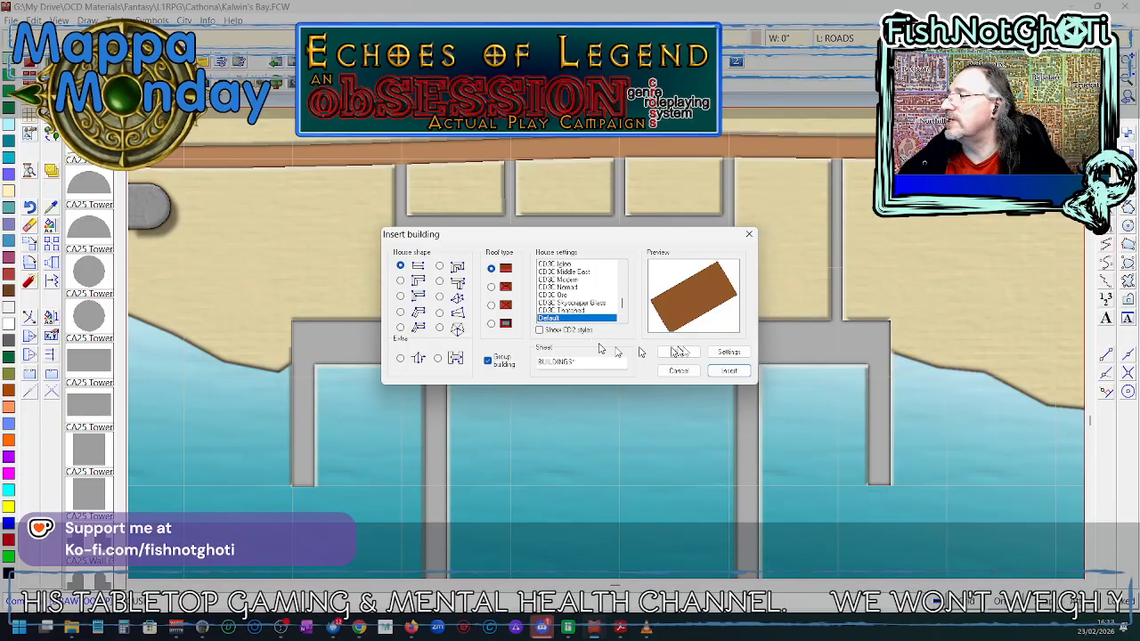
pyautogui.click(736, 355)
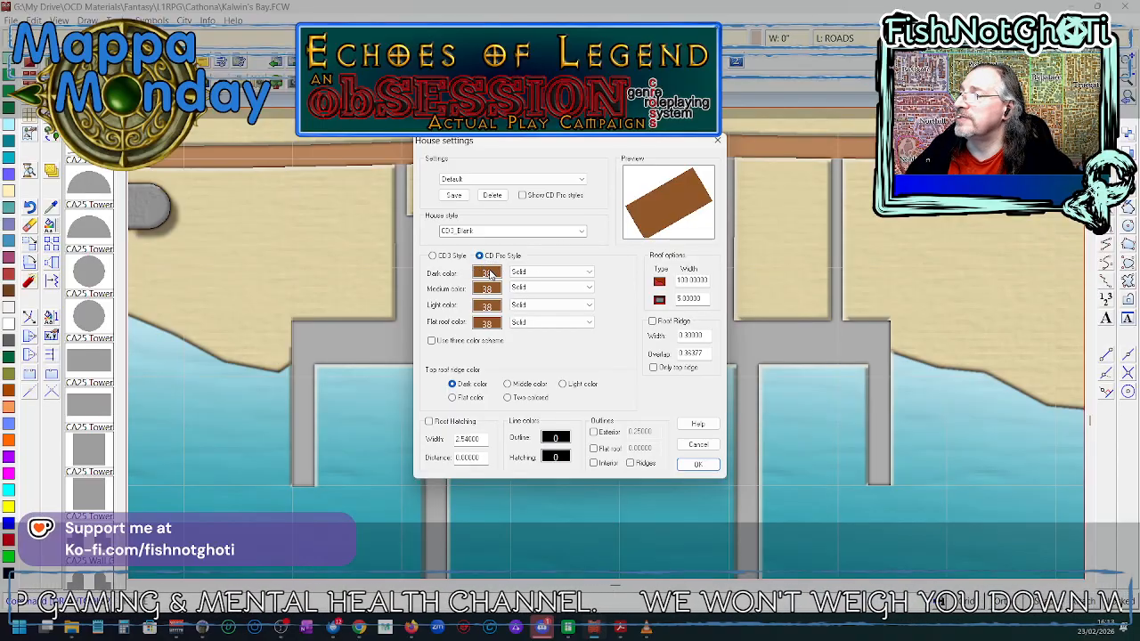
pyautogui.click(696, 467)
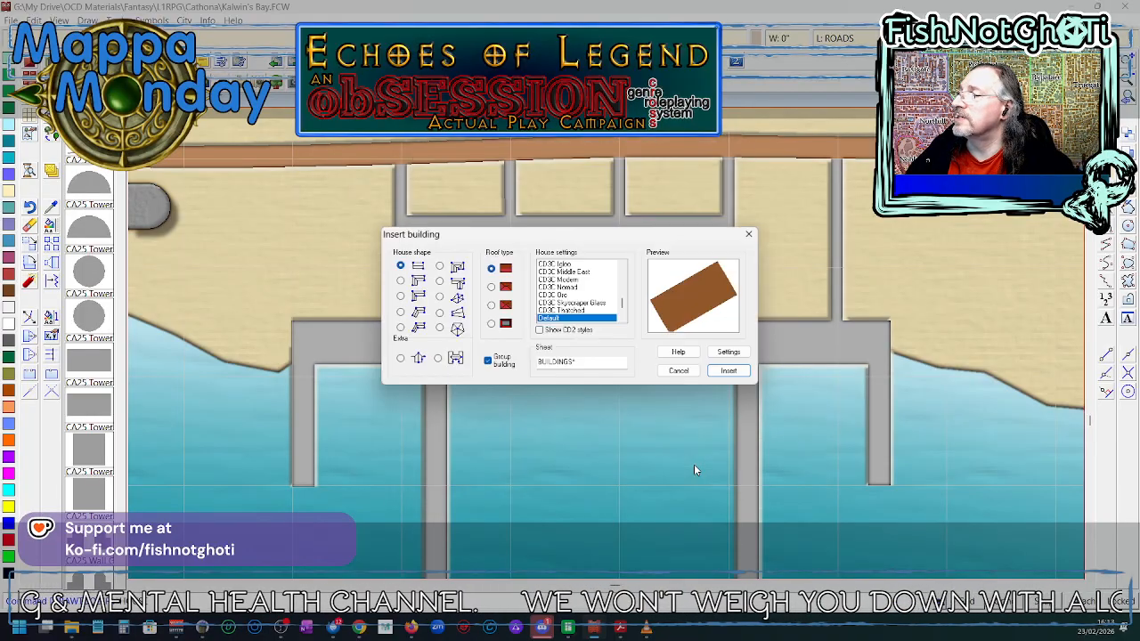
pyautogui.click(729, 373)
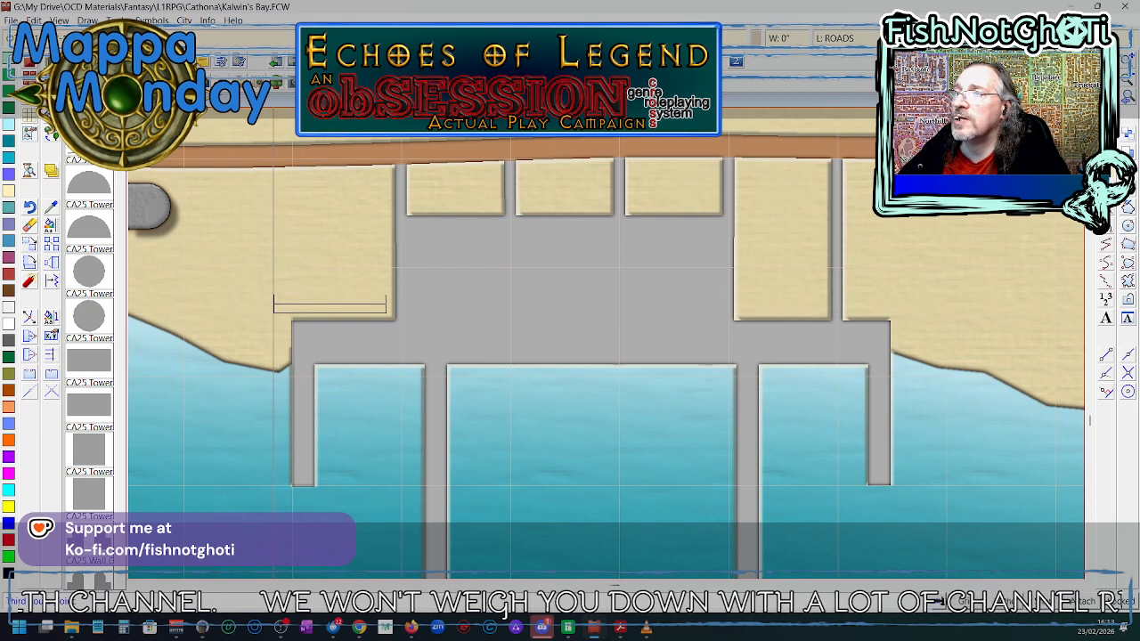
pyautogui.click(273, 259)
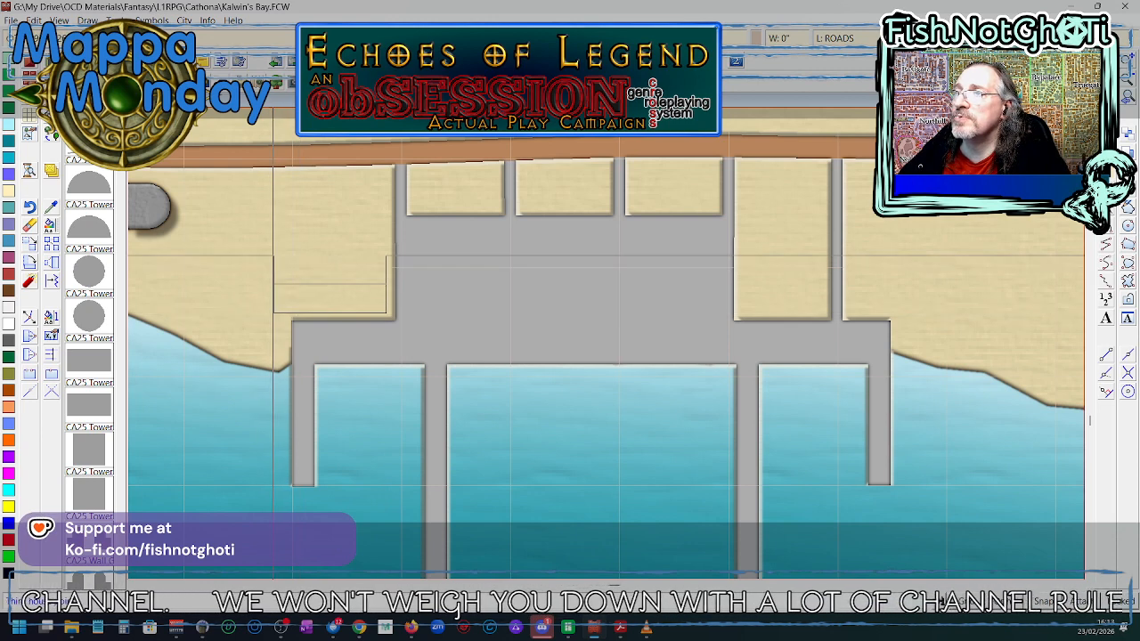
# - Measure the brown building's short eastern side and its long southern side
pyautogui.click(184, 21)
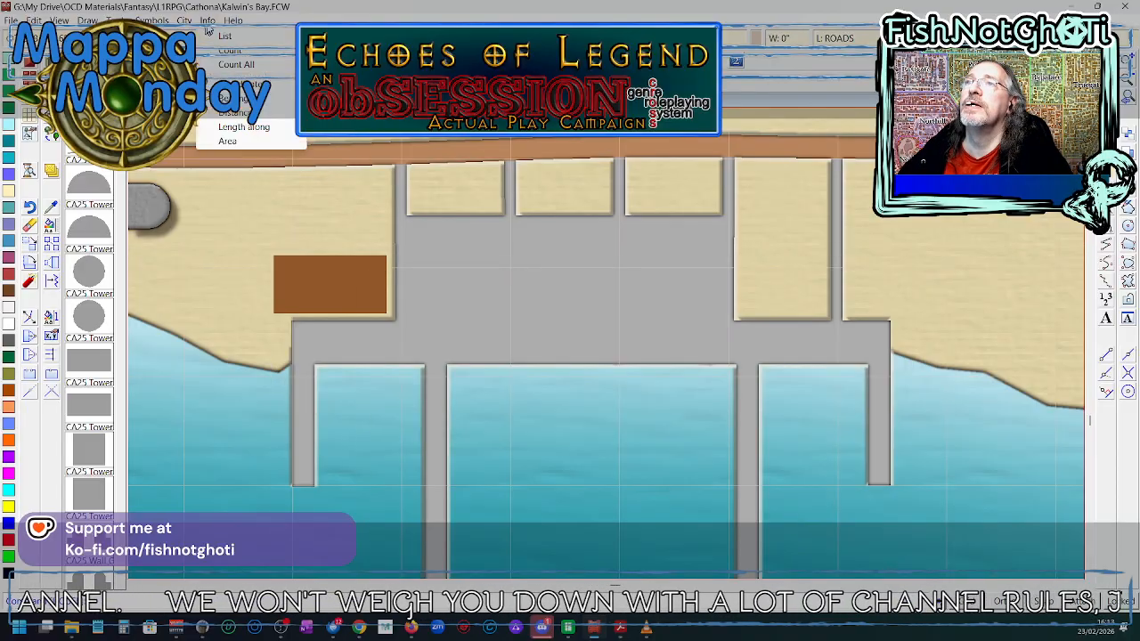
pyautogui.click(242, 114)
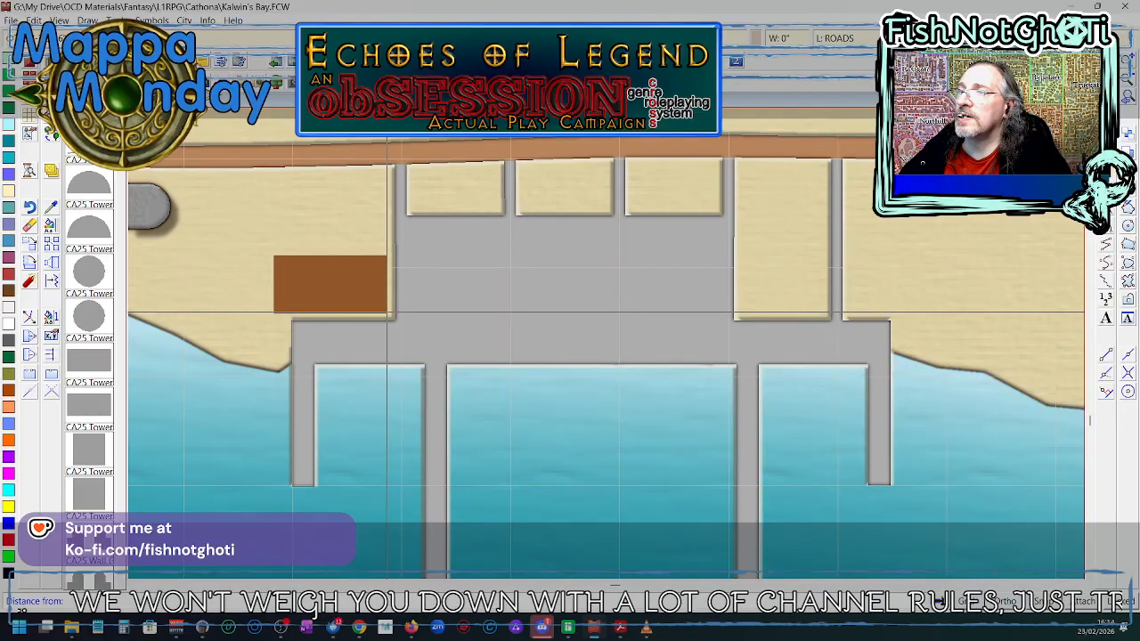
pyautogui.click(387, 312)
pyautogui.click(389, 256)
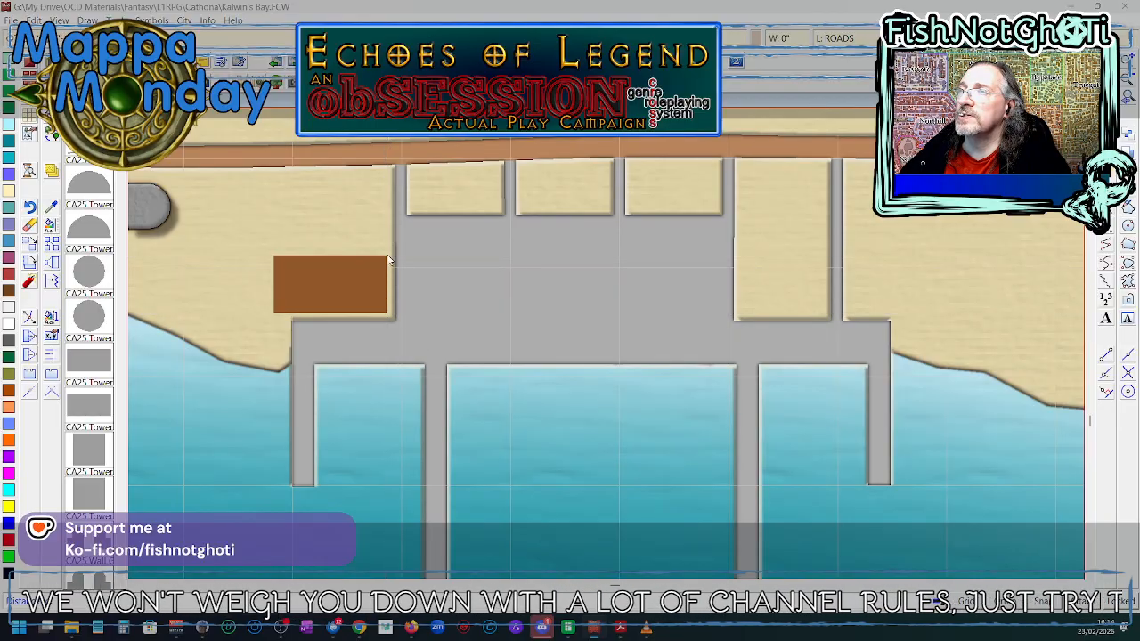
pyautogui.click(588, 354)
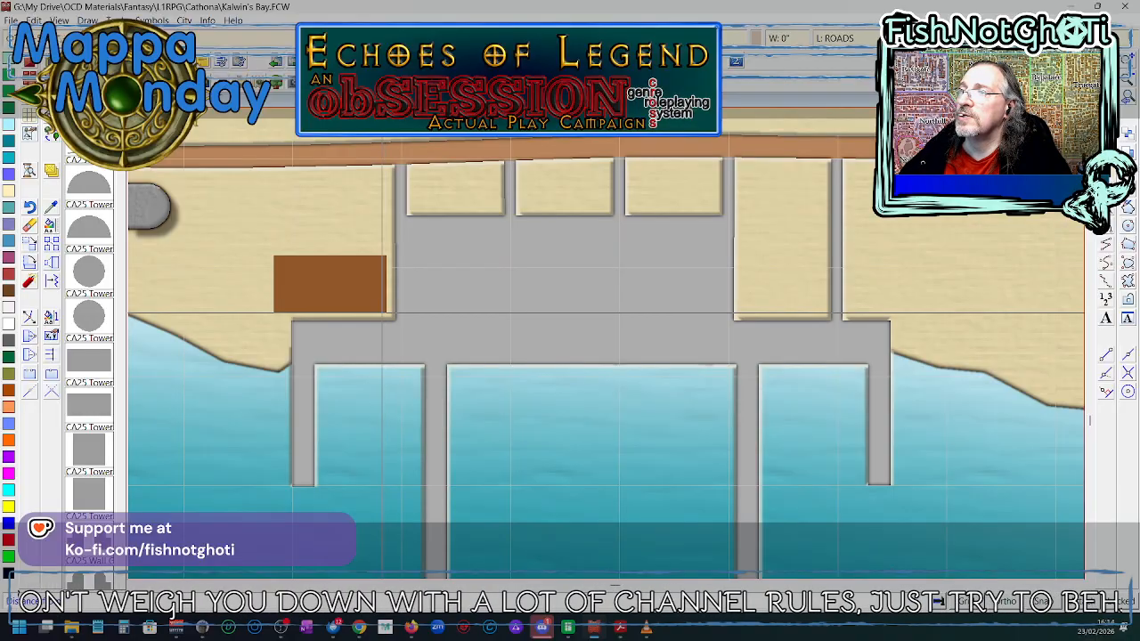
pyautogui.click(275, 314)
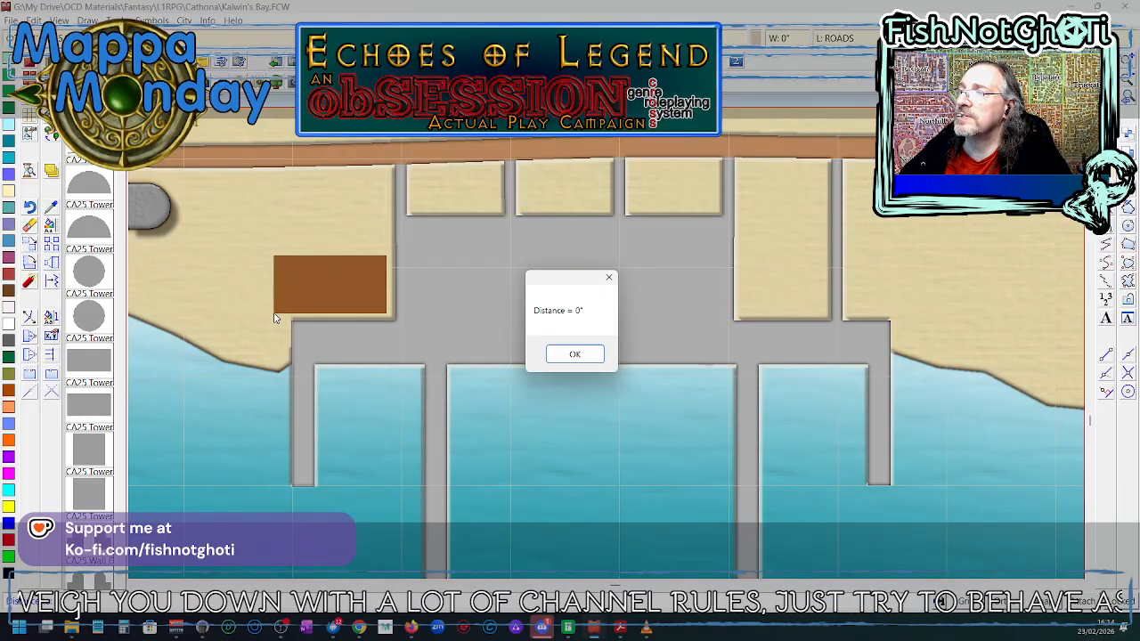
pyautogui.click(570, 353)
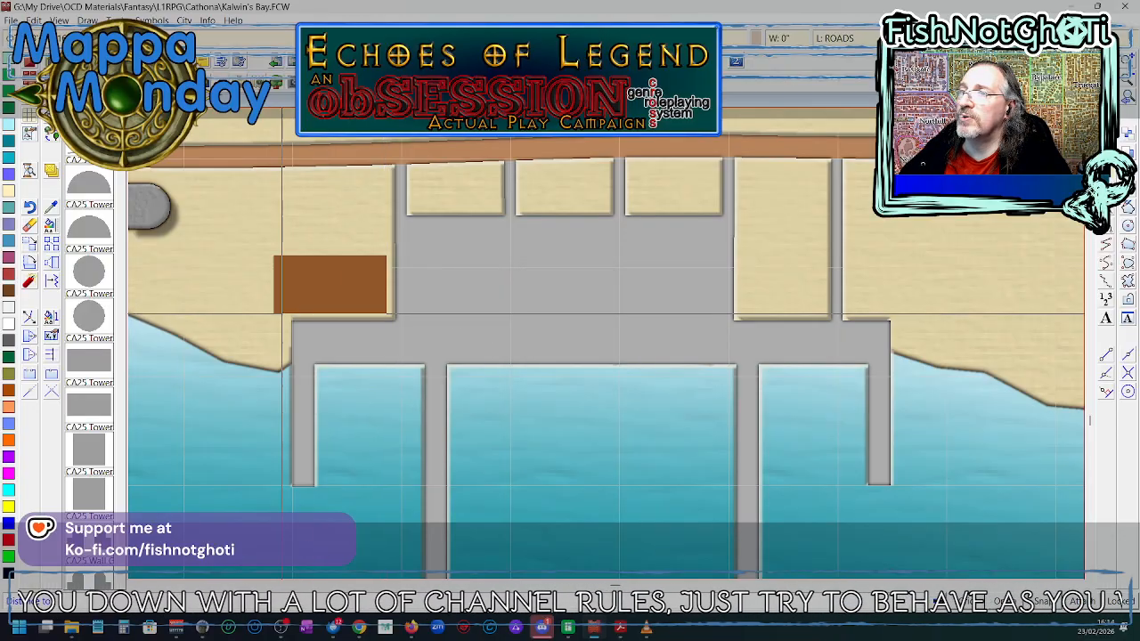
pyautogui.click(274, 314)
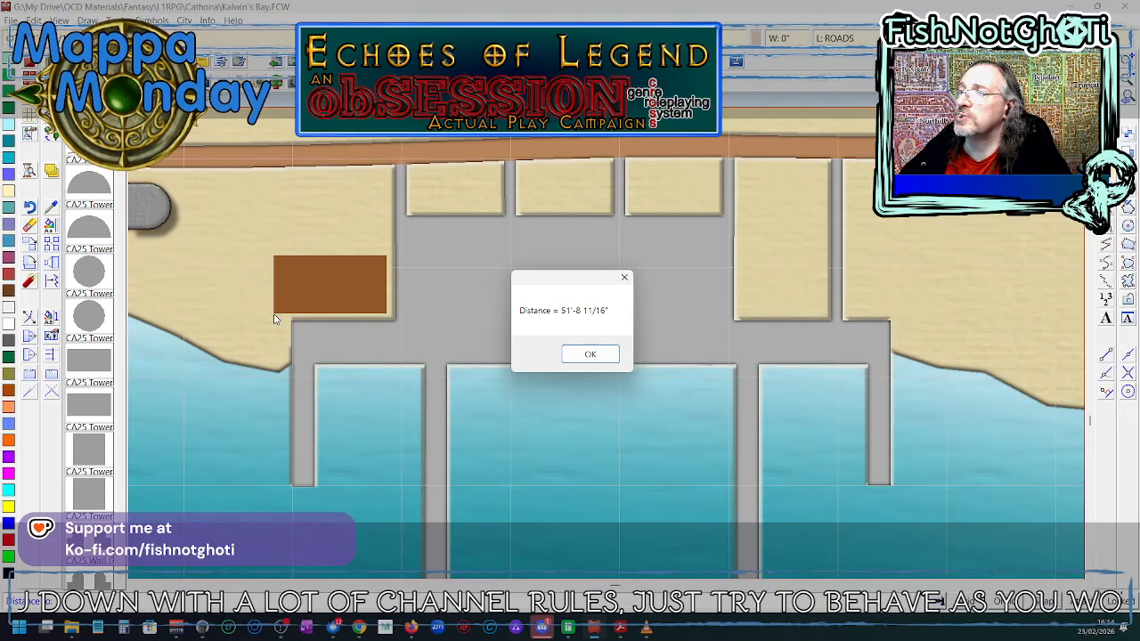
pyautogui.click(590, 354)
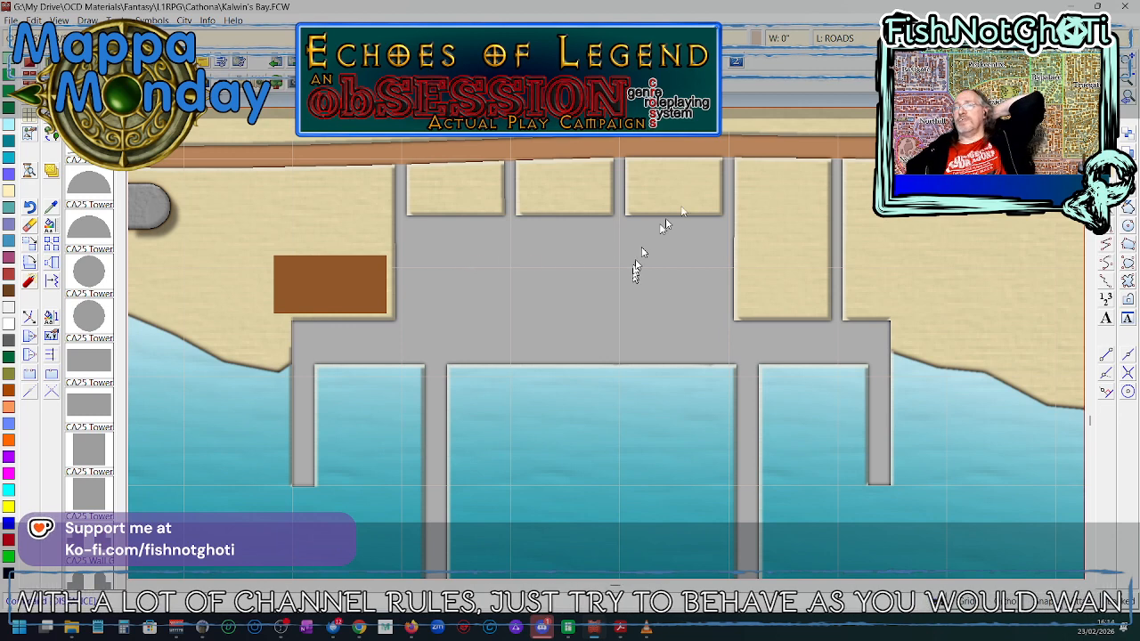
# - Change the brown building's sheet to BUILDINGS HIGH
pyautogui.click(1105, 58)
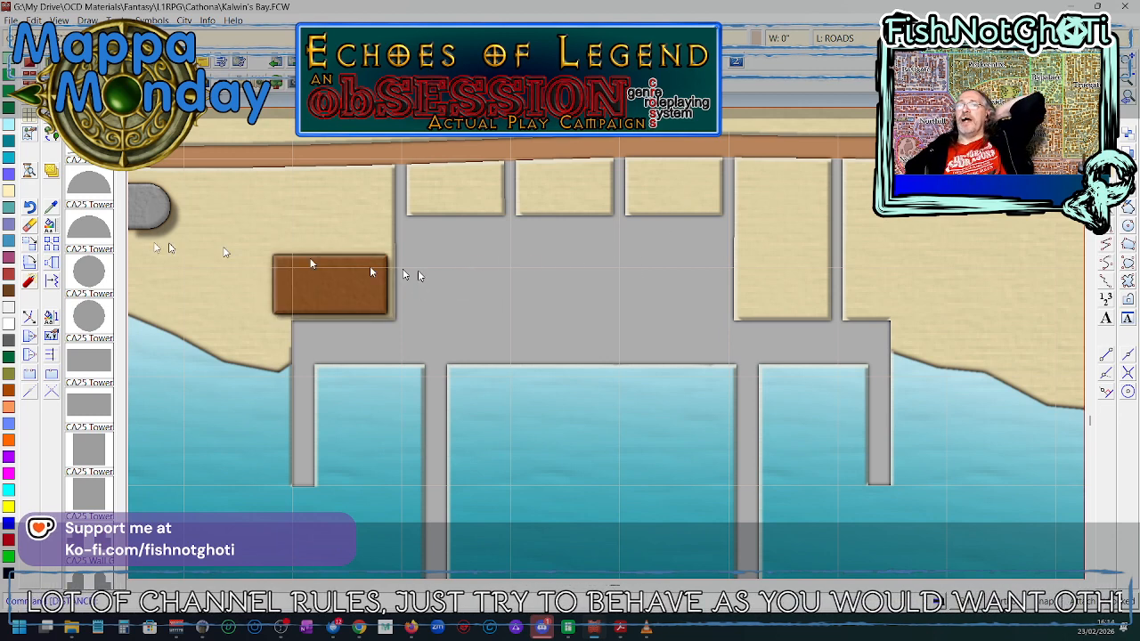
pyautogui.click(49, 230)
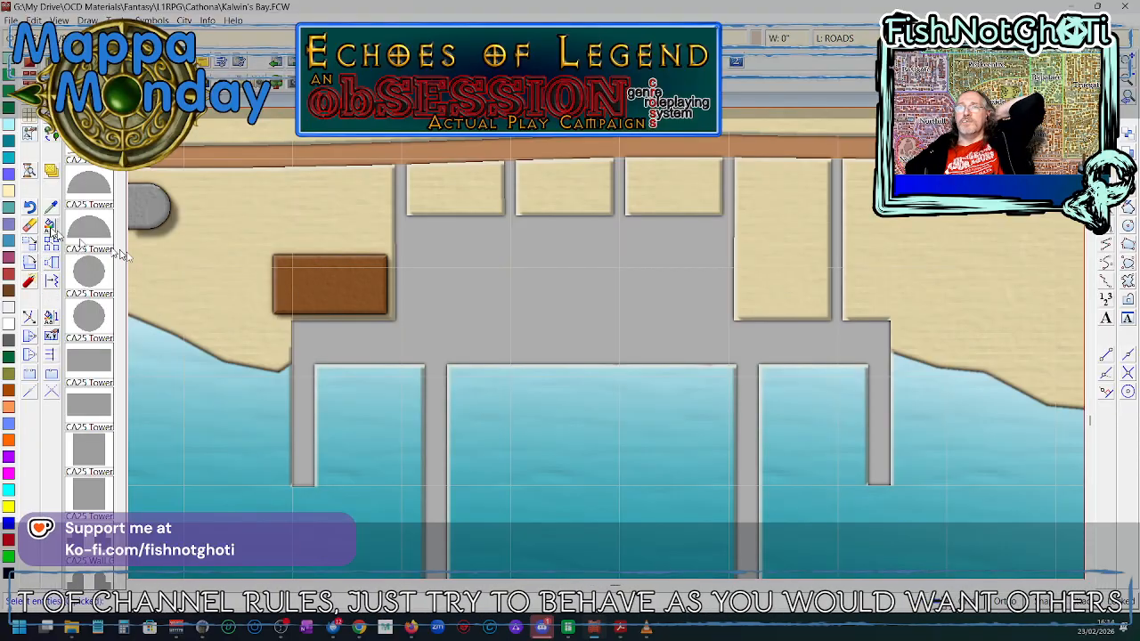
pyautogui.click(280, 308)
pyautogui.rightClick(275, 314)
pyautogui.click(258, 315)
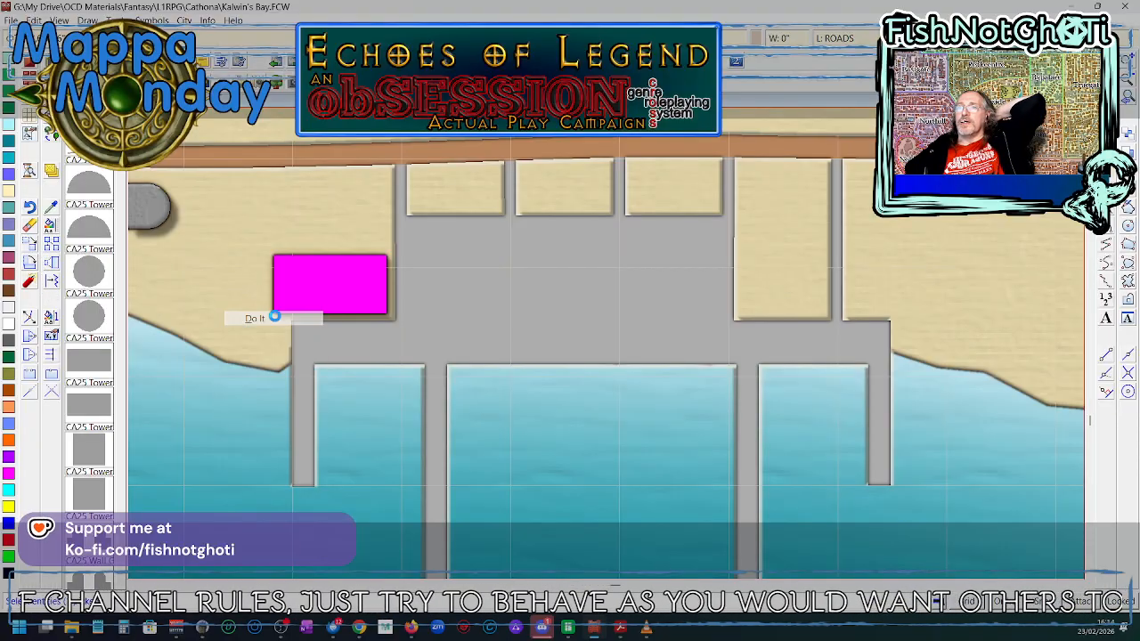
pyautogui.click(619, 338)
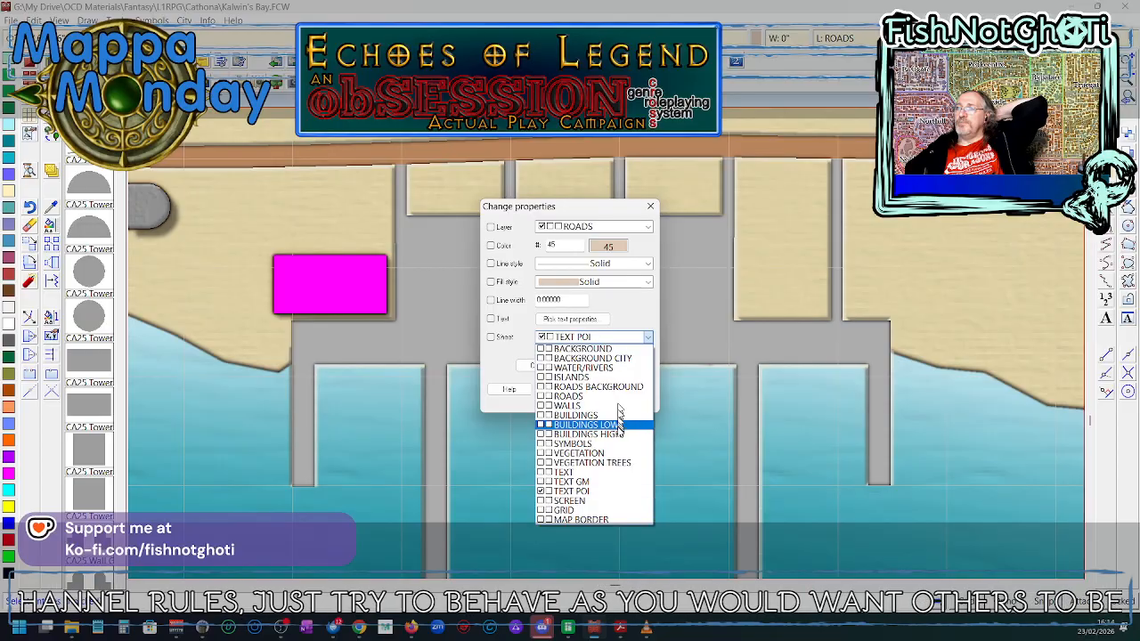
pyautogui.click(575, 434)
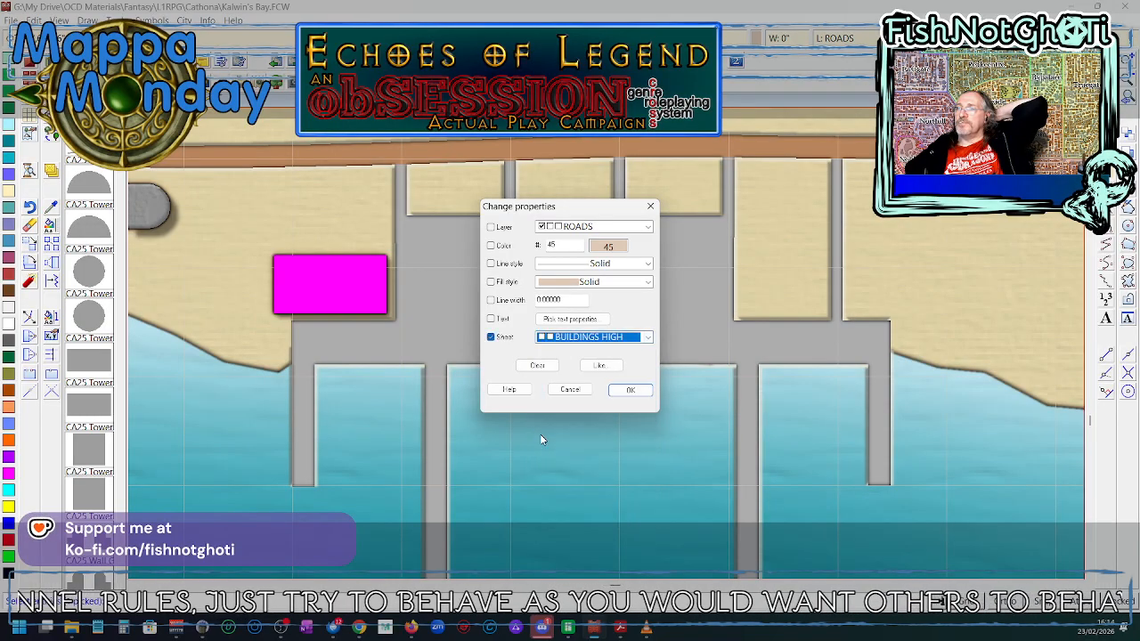
pyautogui.click(628, 393)
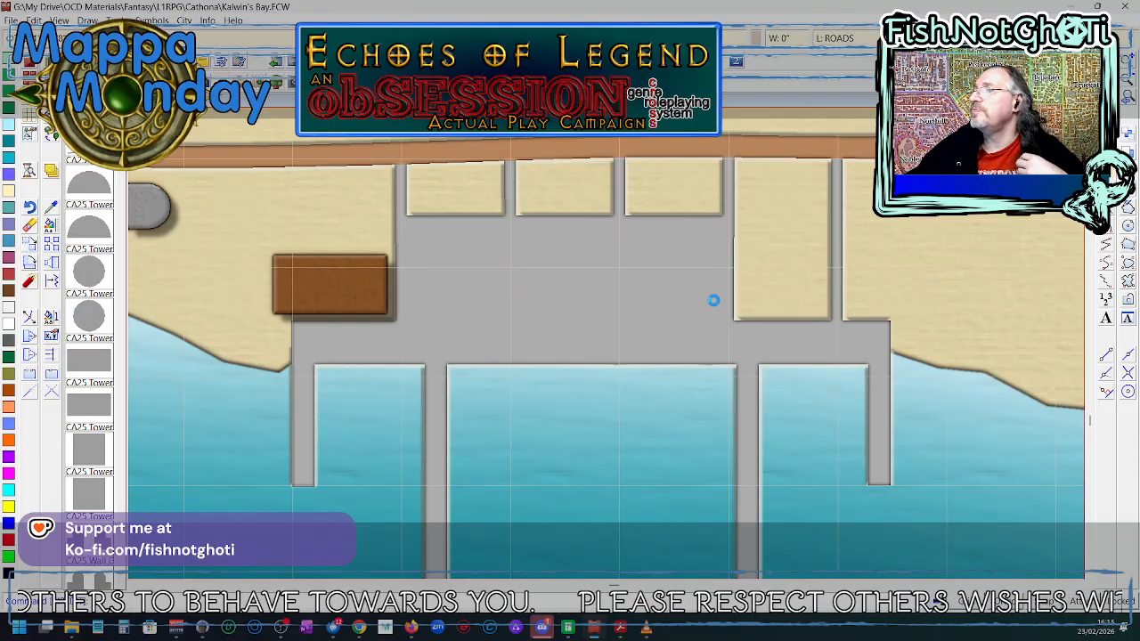
# - Draw a straight Road, Paved 20' quay along the shore east of the dock, from the coast's southernmost point northeast to the shoreline
pyautogui.scroll(-1, 713, 300)
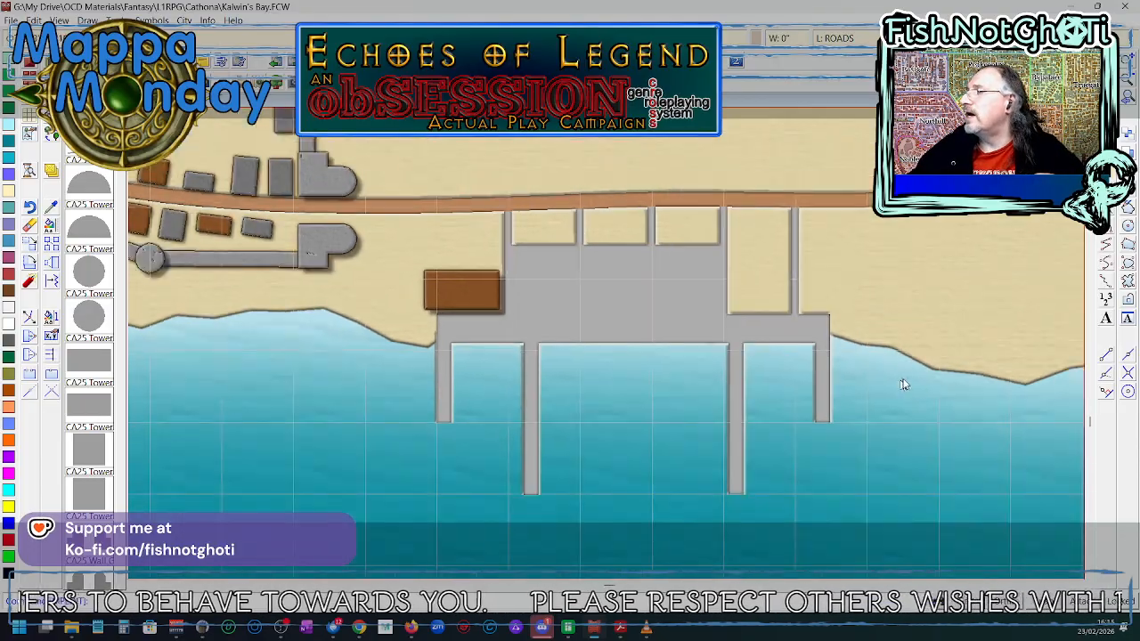
pyautogui.moveTo(955, 413); pyautogui.dragTo(680, 365)
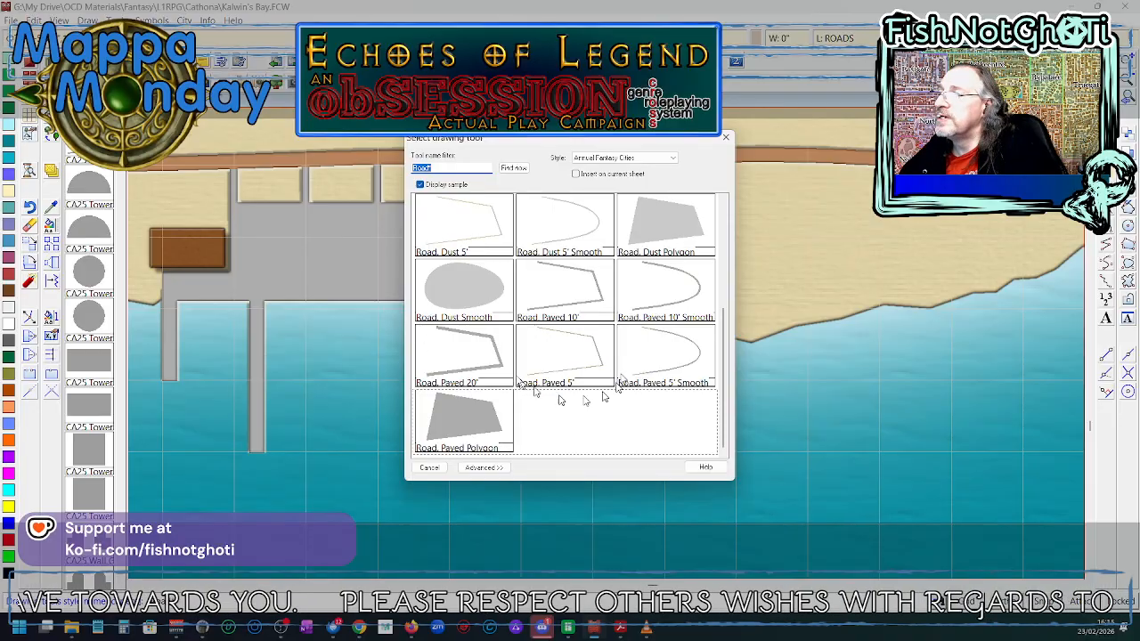
pyautogui.click(487, 352)
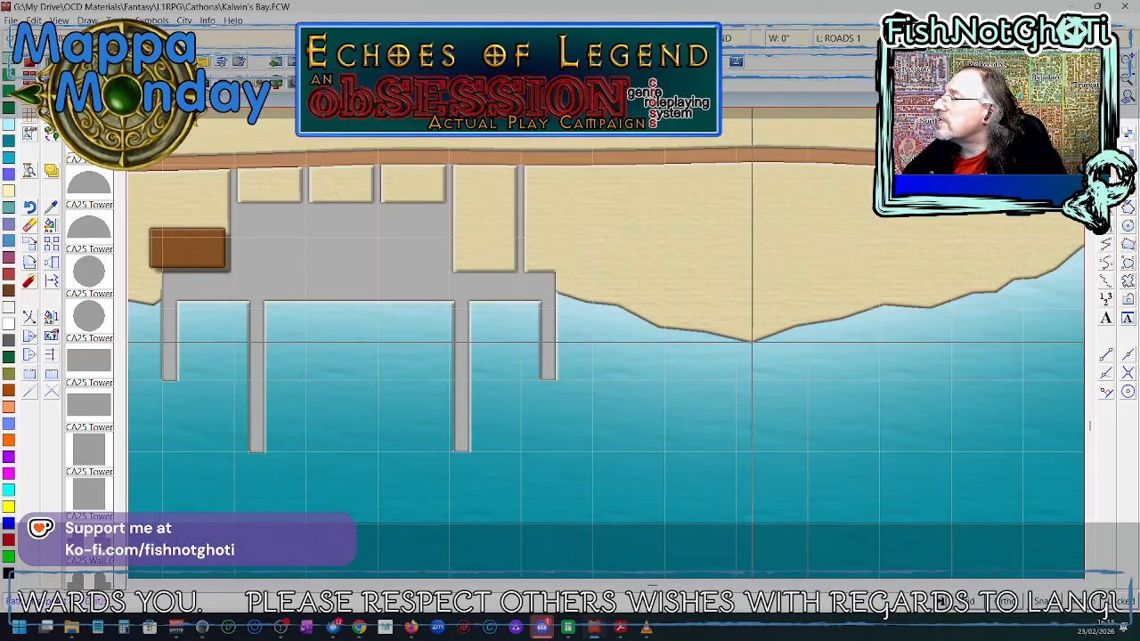
pyautogui.click(753, 341)
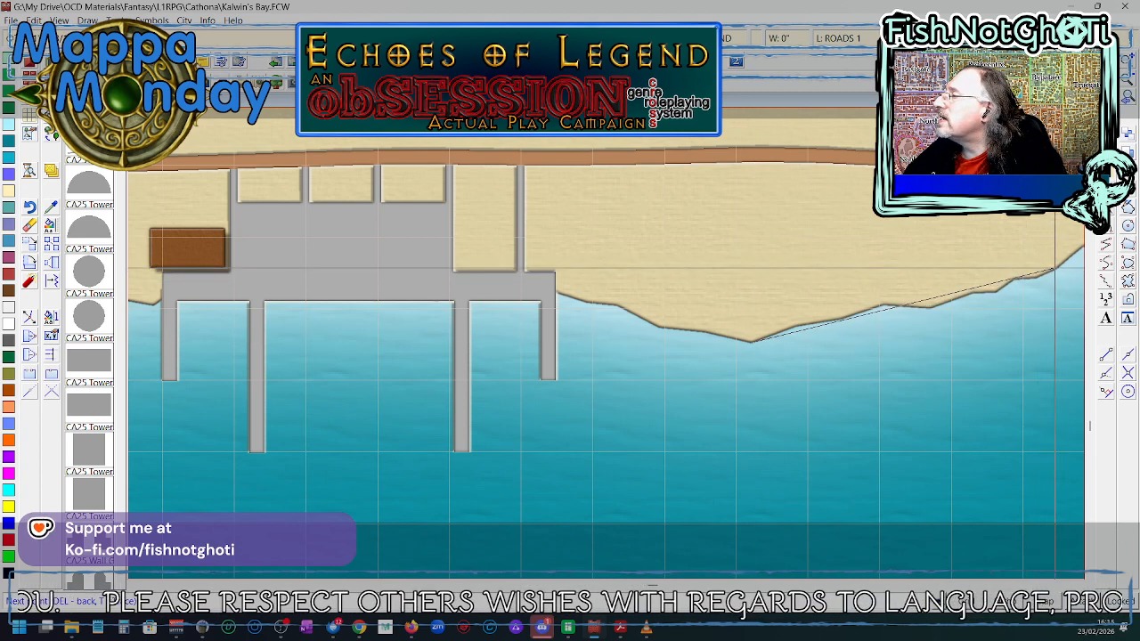
pyautogui.click(1055, 269)
pyautogui.rightClick(1056, 269)
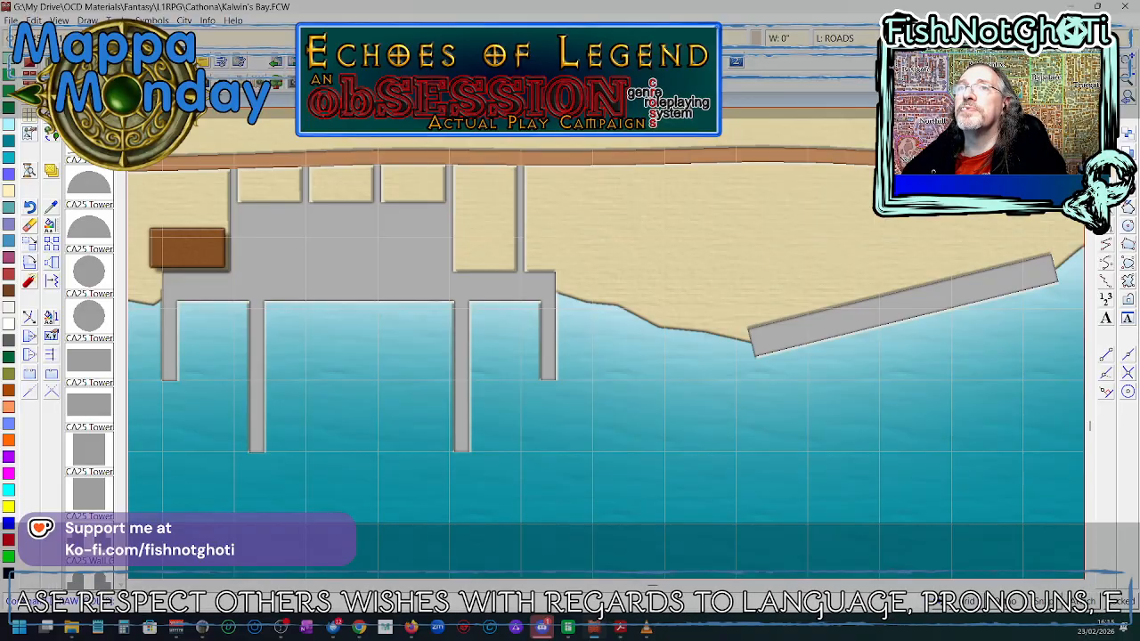
# - Draw a straight Road, Paved 10' from the dock's southeast corner along the shore to the eastern quay's southwest end
pyautogui.scroll(-3, 560, 415)
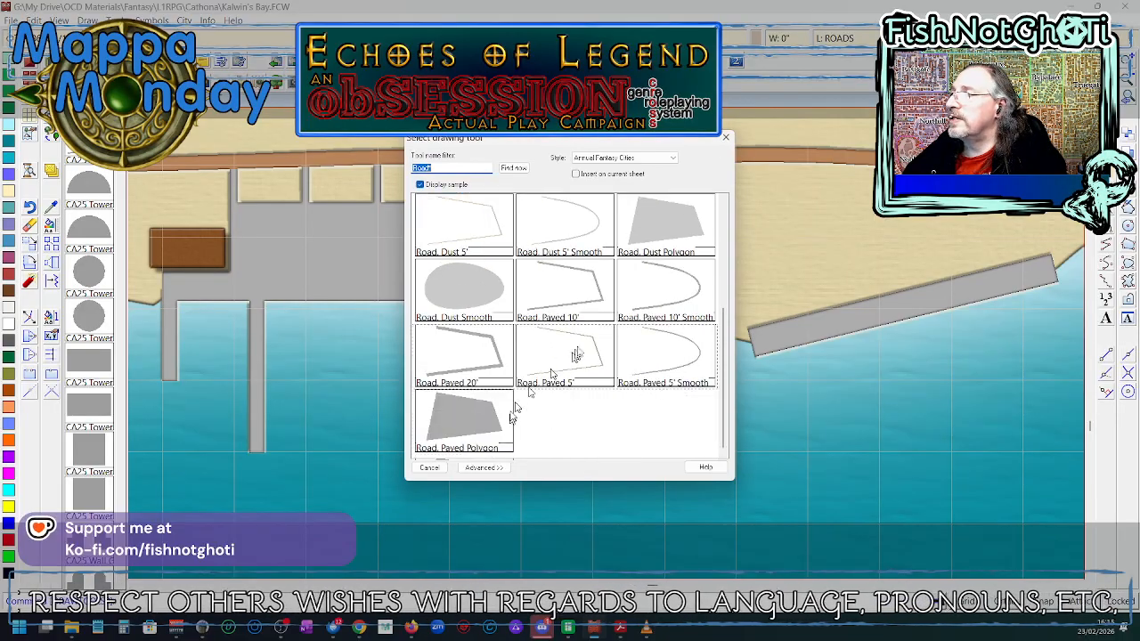
pyautogui.click(560, 305)
pyautogui.doubleClick(559, 305)
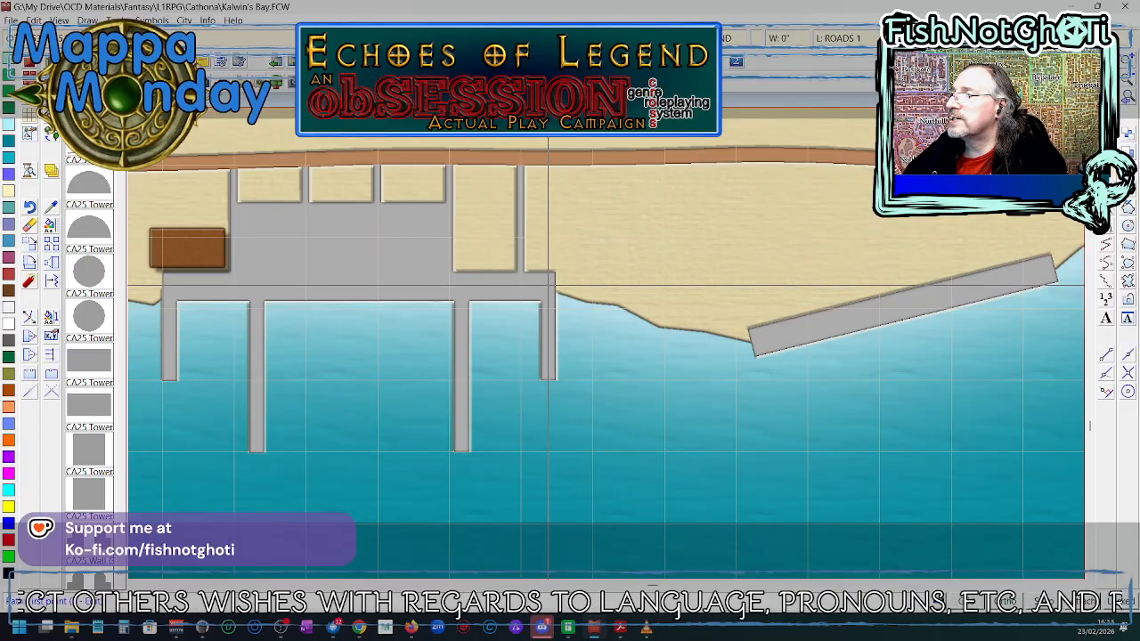
pyautogui.click(549, 288)
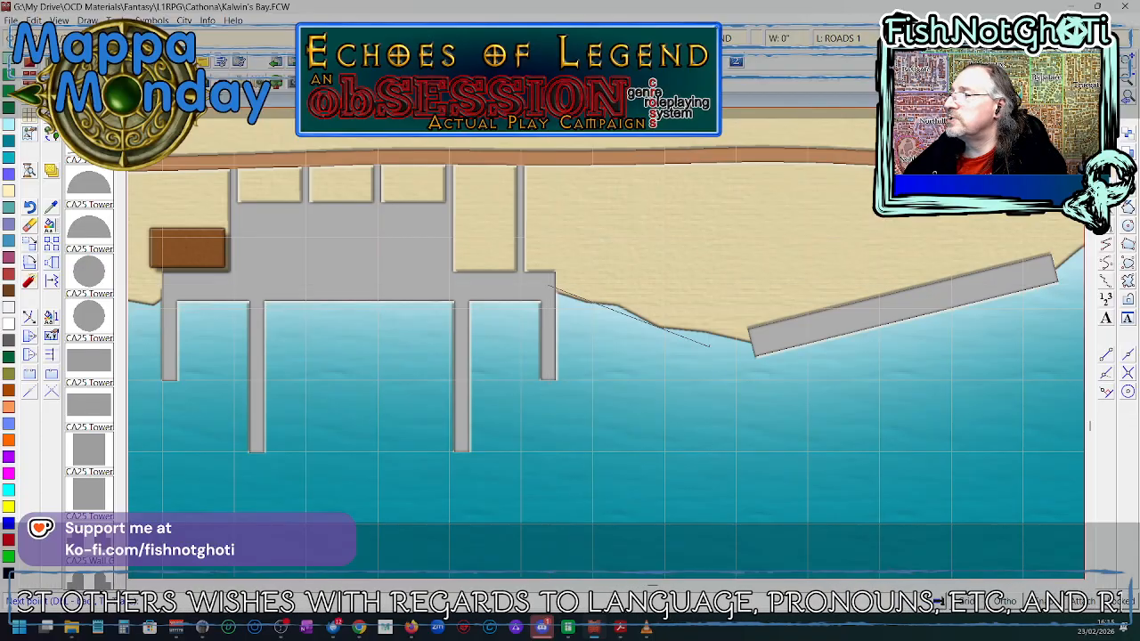
pyautogui.click(762, 349)
pyautogui.rightClick(761, 349)
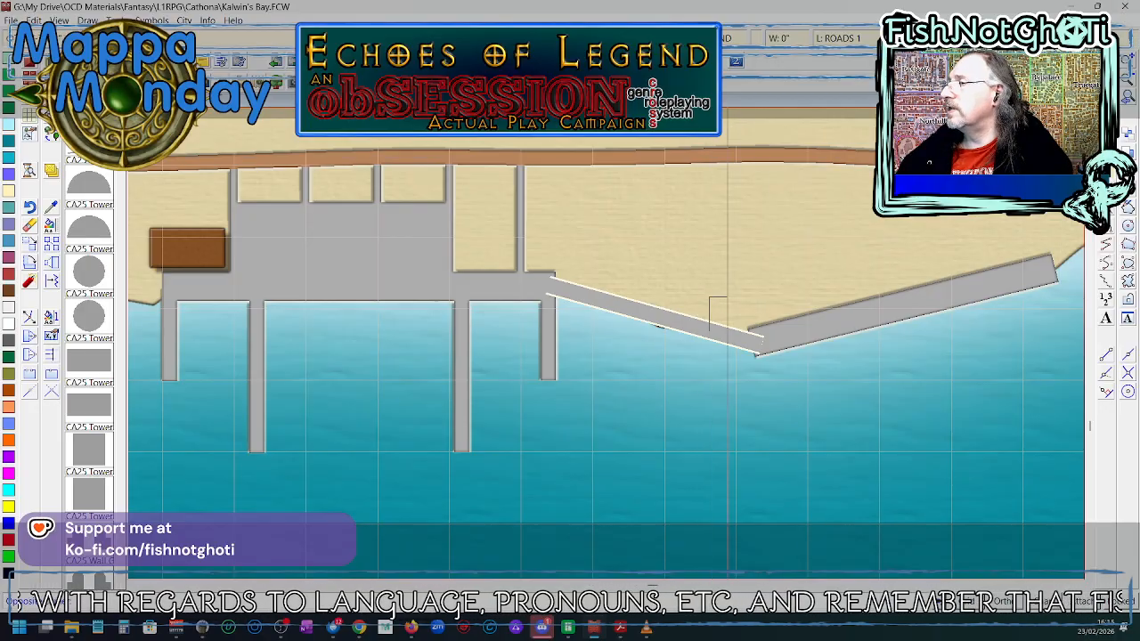
# - Adjust the connecting road's eastern end node so its seaward edge meets the eastern quay's southwest corner
pyautogui.scroll(3, 780, 398)
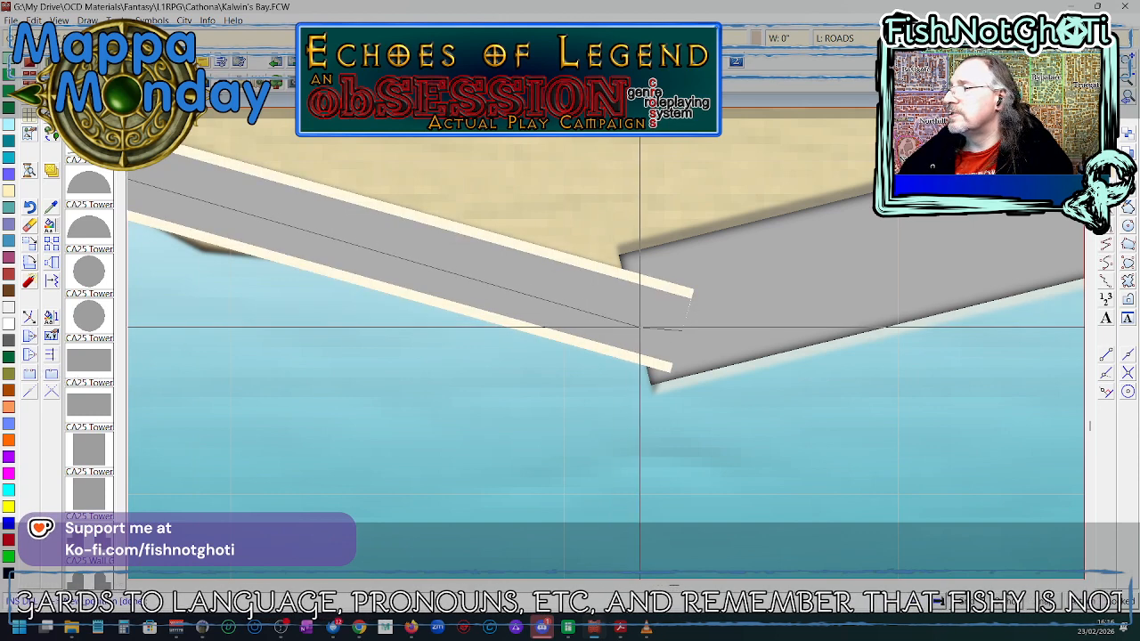
pyautogui.click(687, 352)
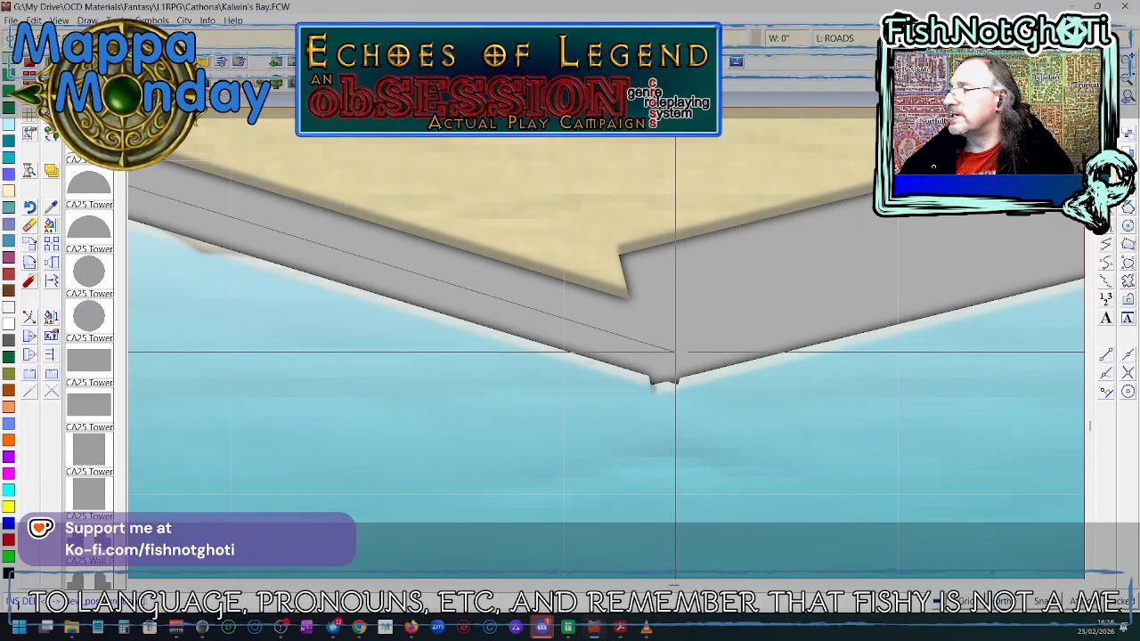
pyautogui.click(672, 352)
pyautogui.click(665, 352)
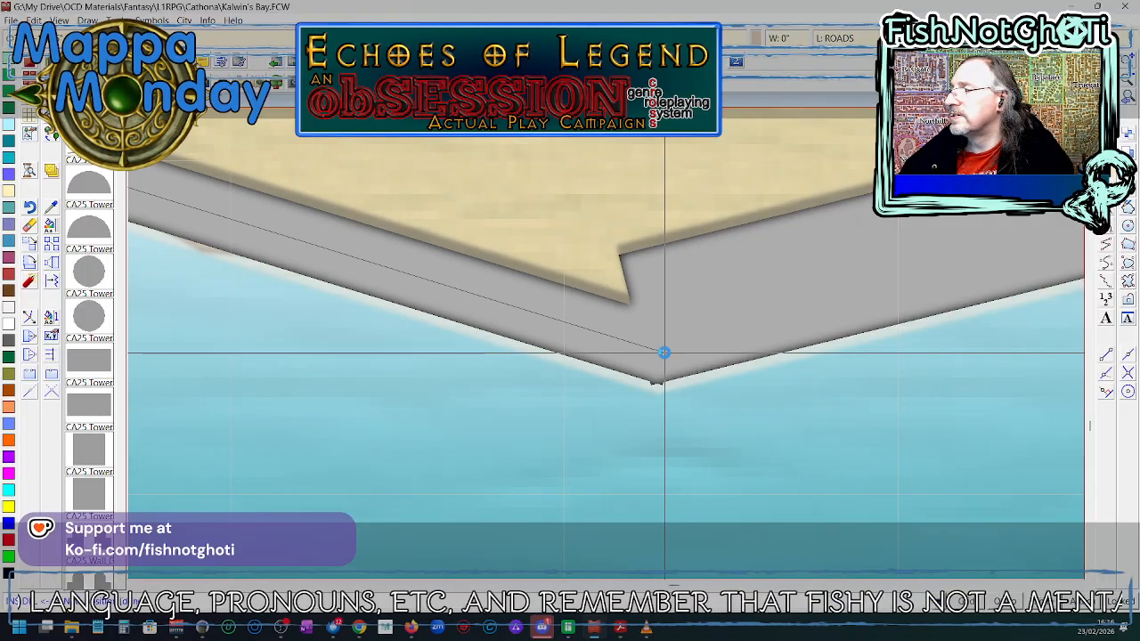
pyautogui.click(660, 352)
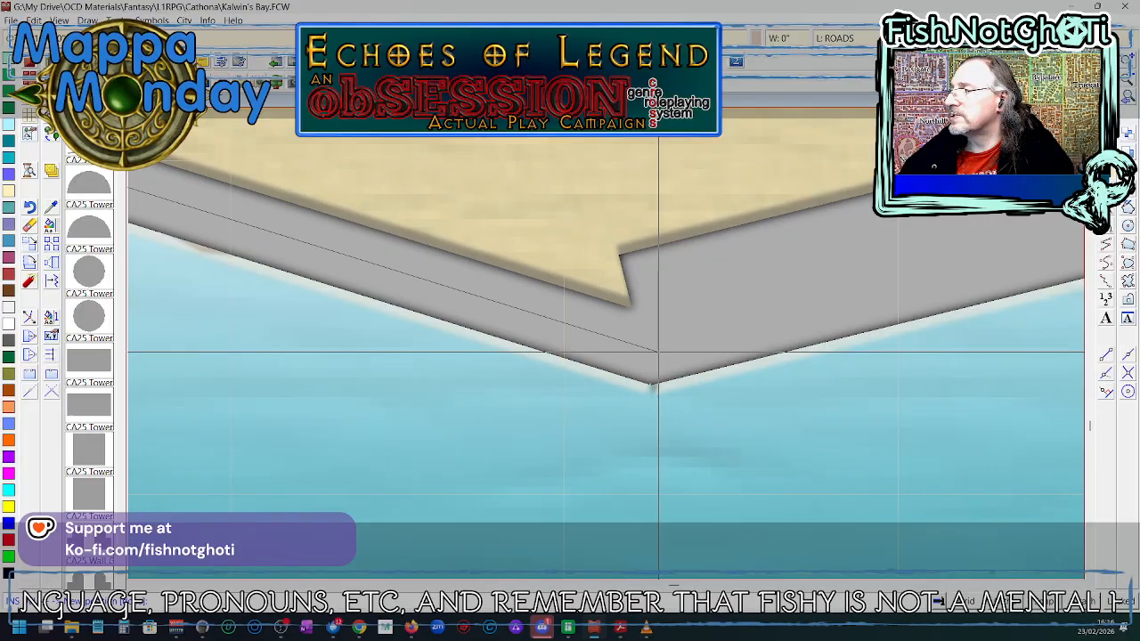
pyautogui.click(661, 351)
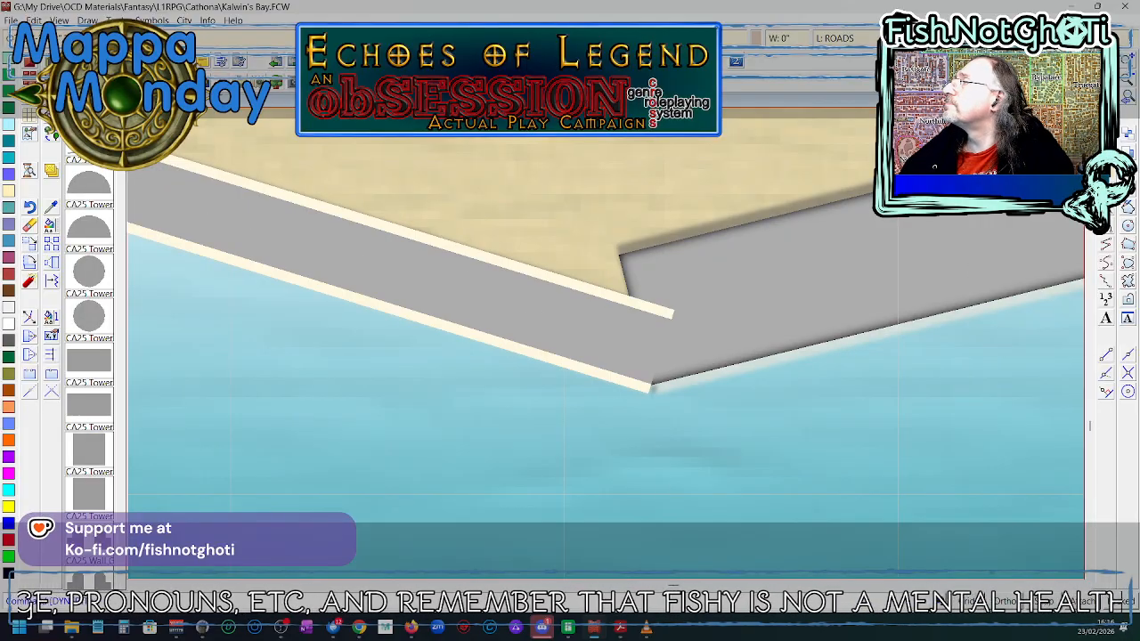
# - Draw a short Road, Paved 10' pier into the water from the quay's southwest corner, perpendicular to the quay
pyautogui.click(1132, 78)
pyautogui.click(1132, 78)
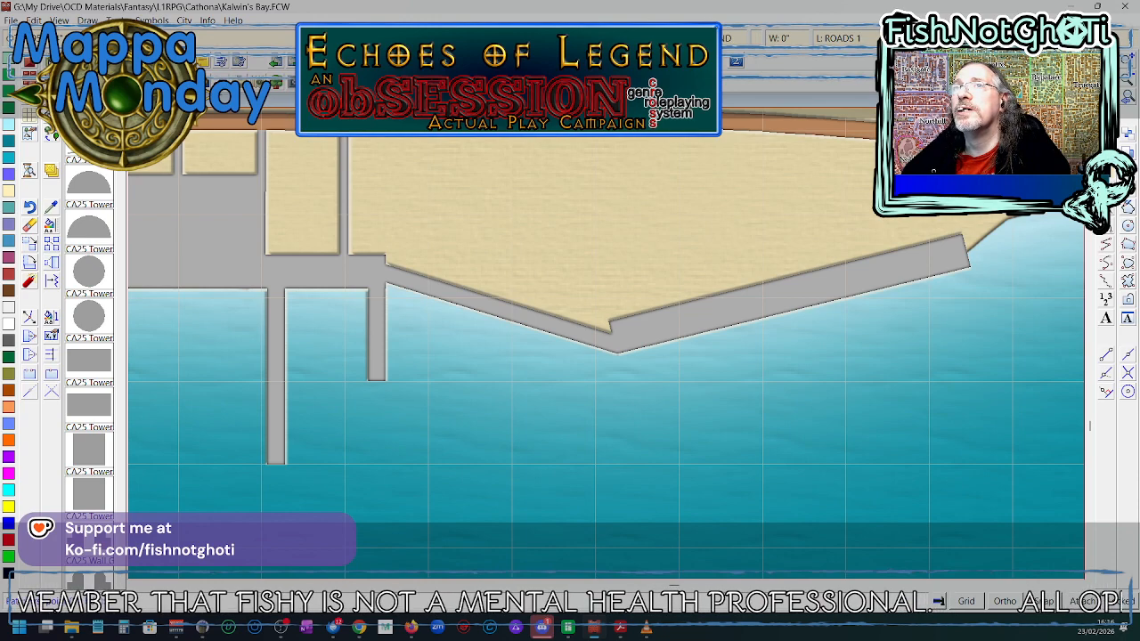
pyautogui.rightClick(50, 113)
pyautogui.scroll(-3, 553, 377)
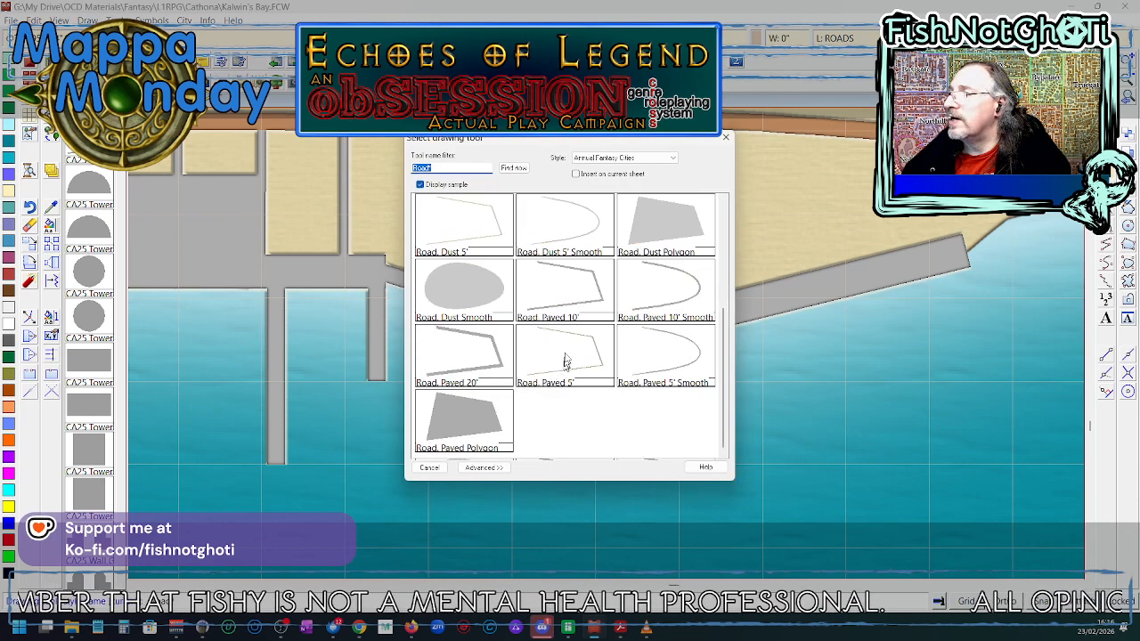
pyautogui.doubleClick(565, 359)
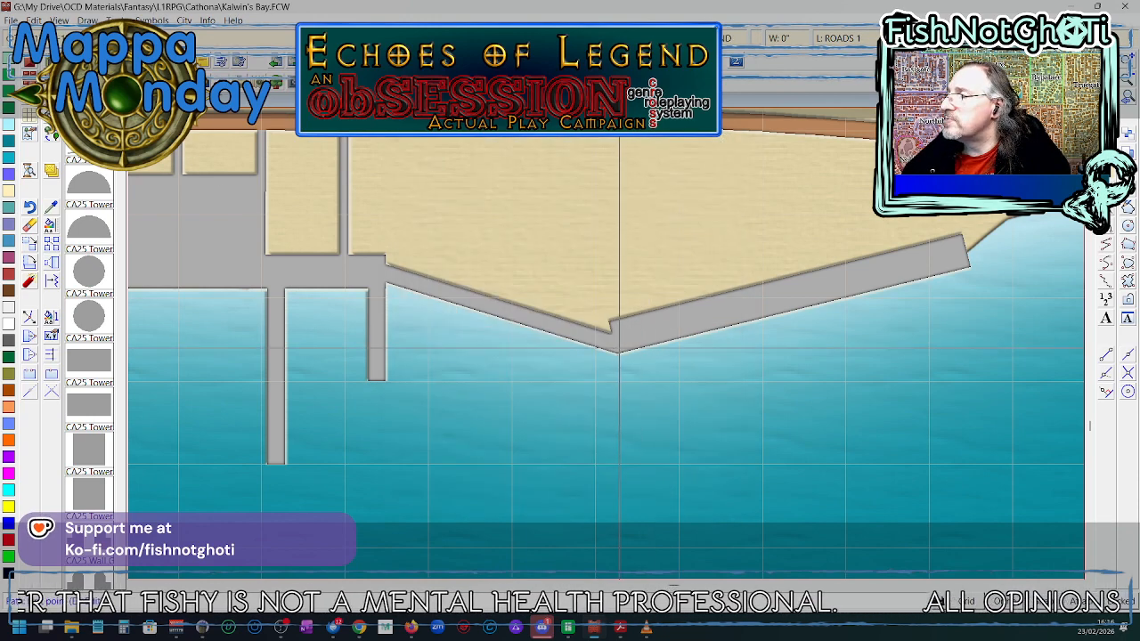
pyautogui.click(619, 349)
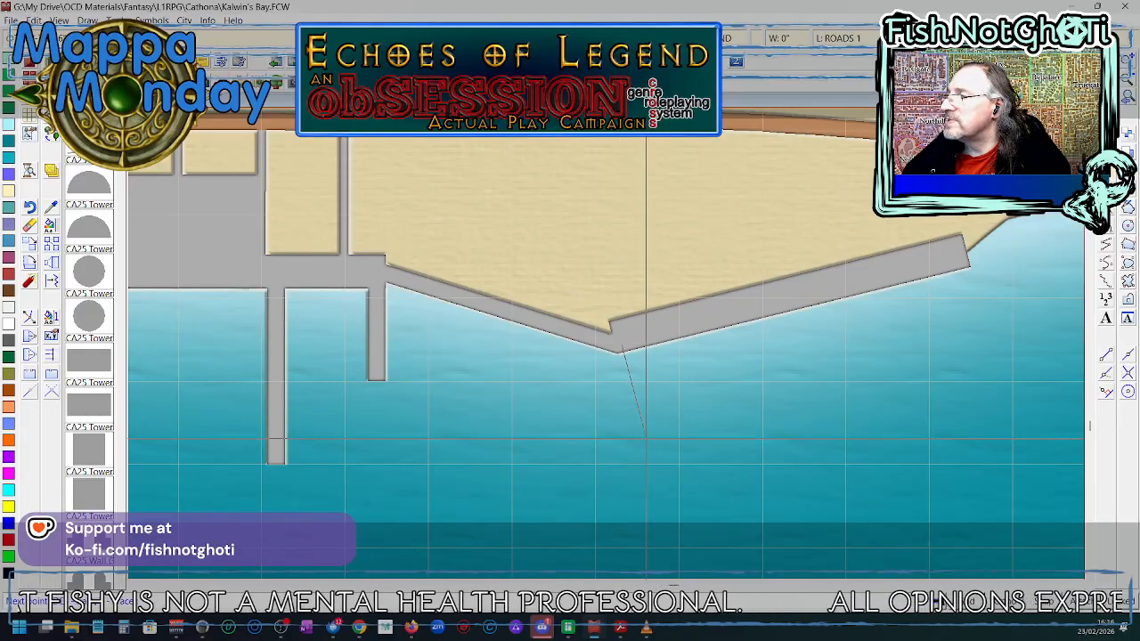
pyautogui.click(645, 438)
pyautogui.rightClick(646, 439)
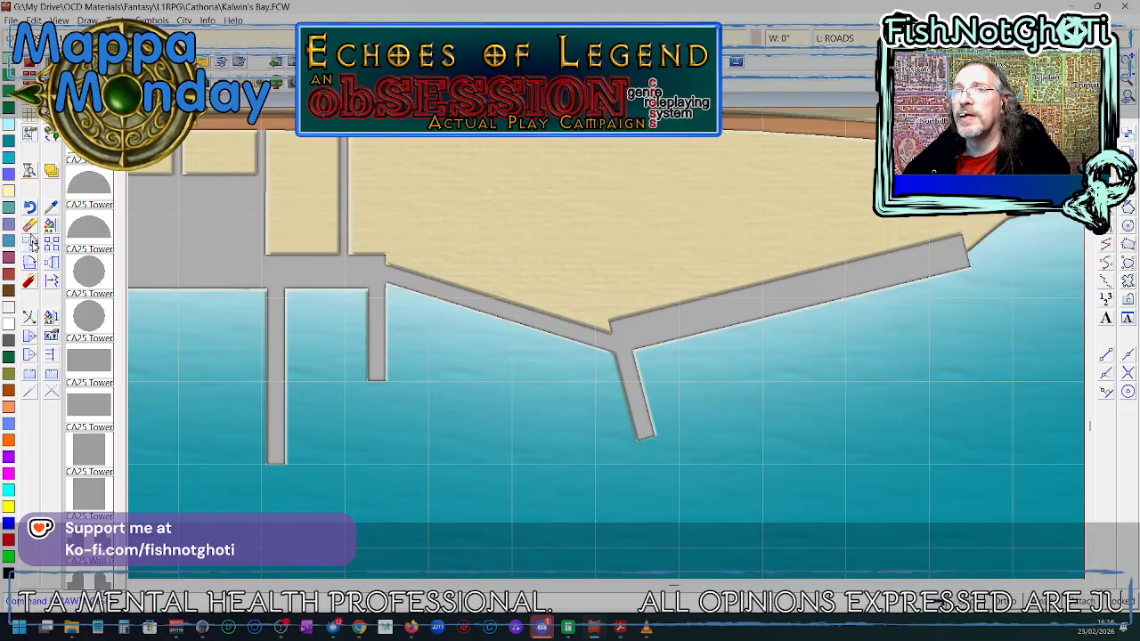
# - Copy the new angled pier to the eastern end of the quay
pyautogui.rightClick(230, 315)
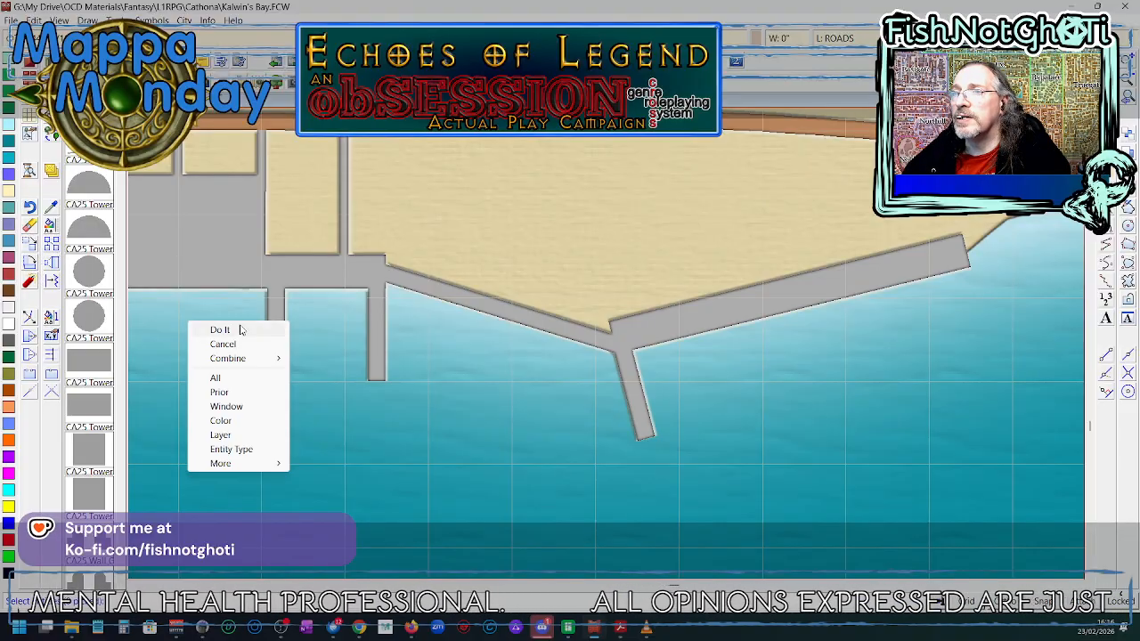
pyautogui.click(236, 344)
pyautogui.click(59, 246)
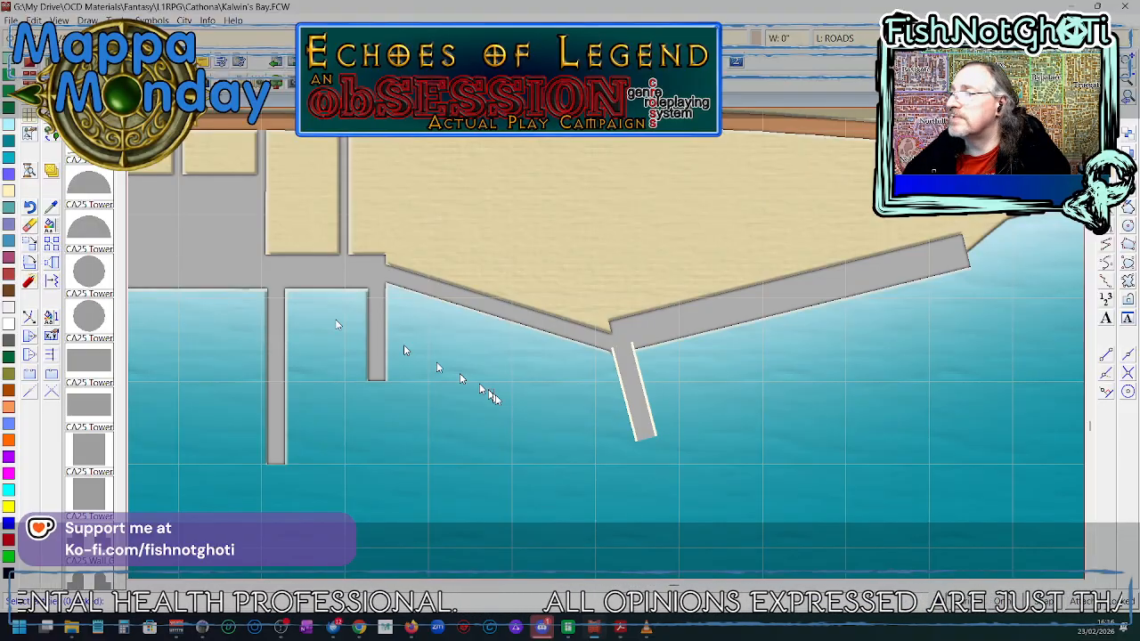
pyautogui.click(641, 418)
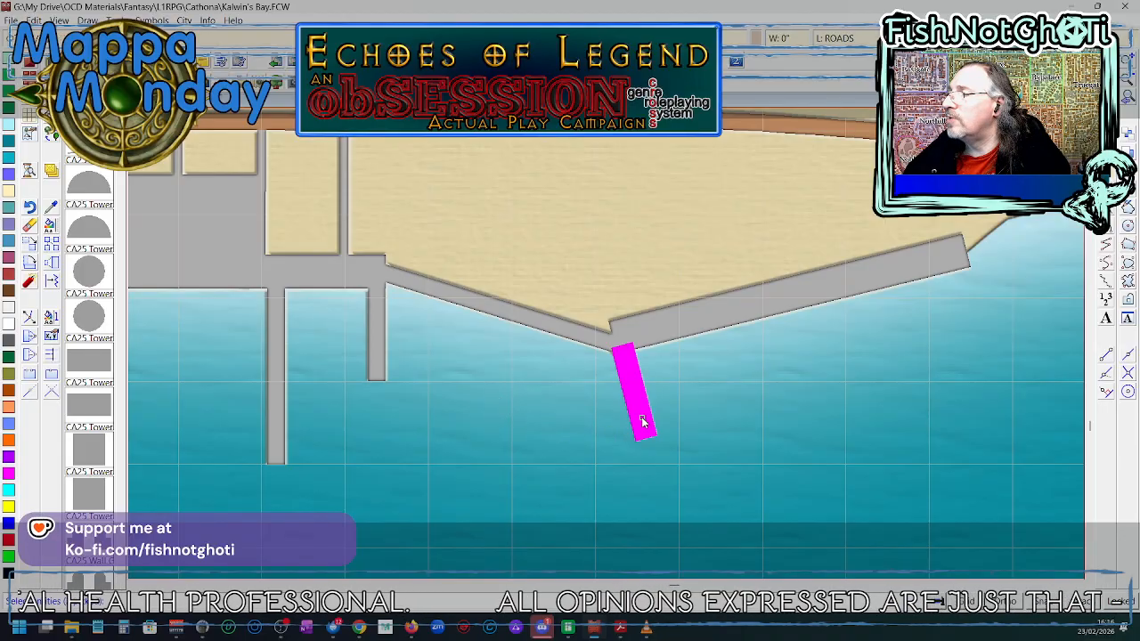
pyautogui.rightClick(641, 421)
pyautogui.click(628, 423)
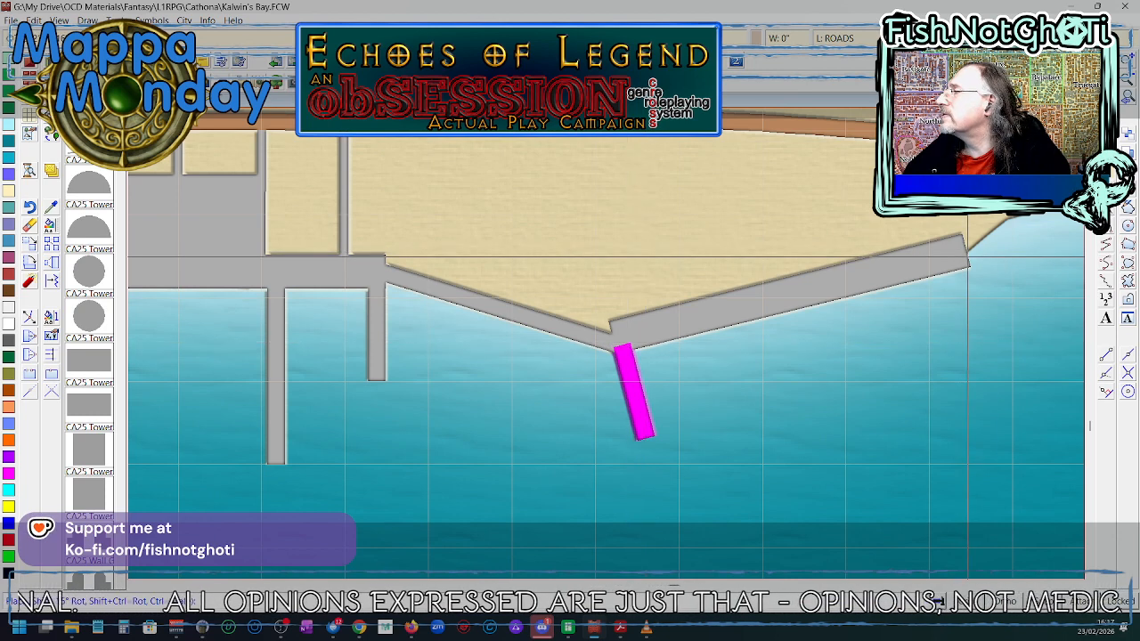
pyautogui.click(963, 261)
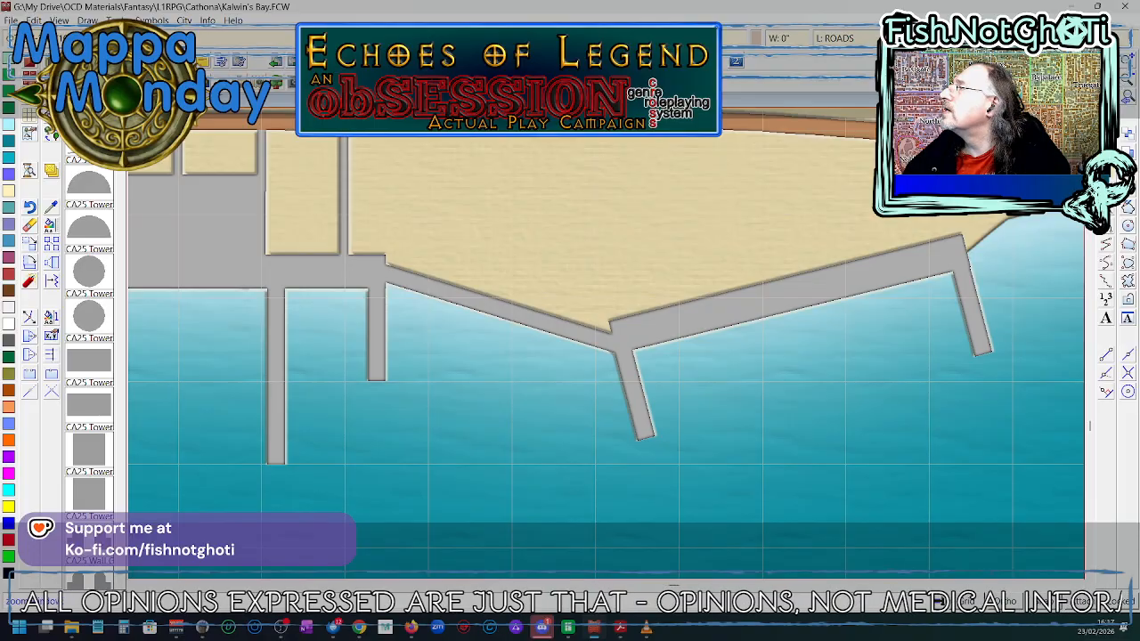
# - Move the copied pier slightly so its outer edge lines up with the quay's eastern end
pyautogui.click(859, 196)
pyautogui.click(1071, 415)
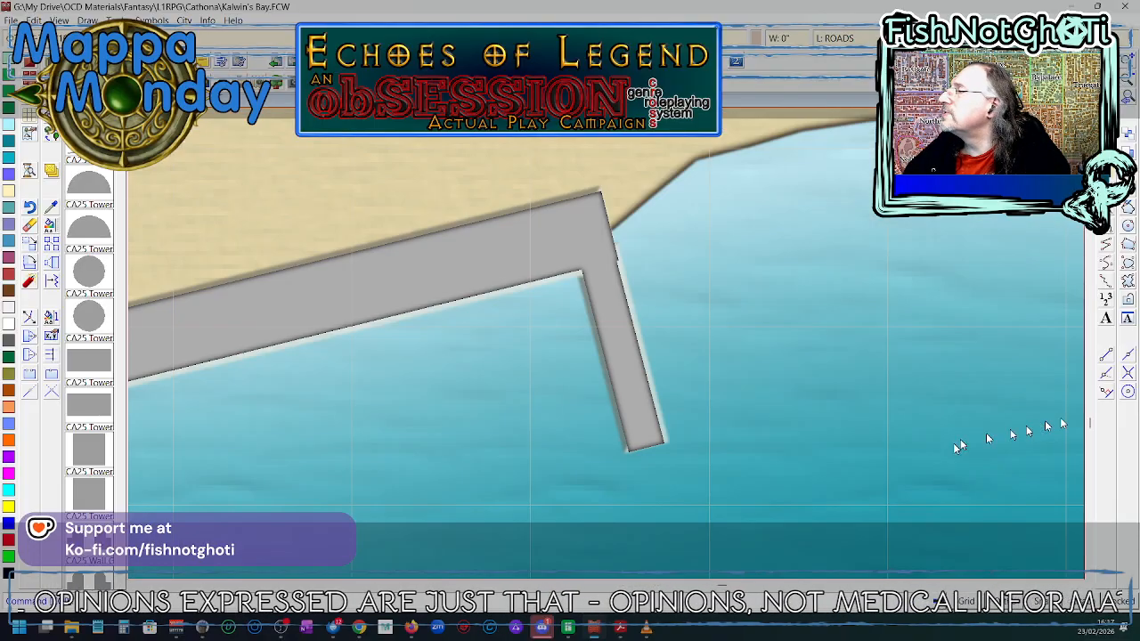
pyautogui.click(32, 246)
pyautogui.click(633, 396)
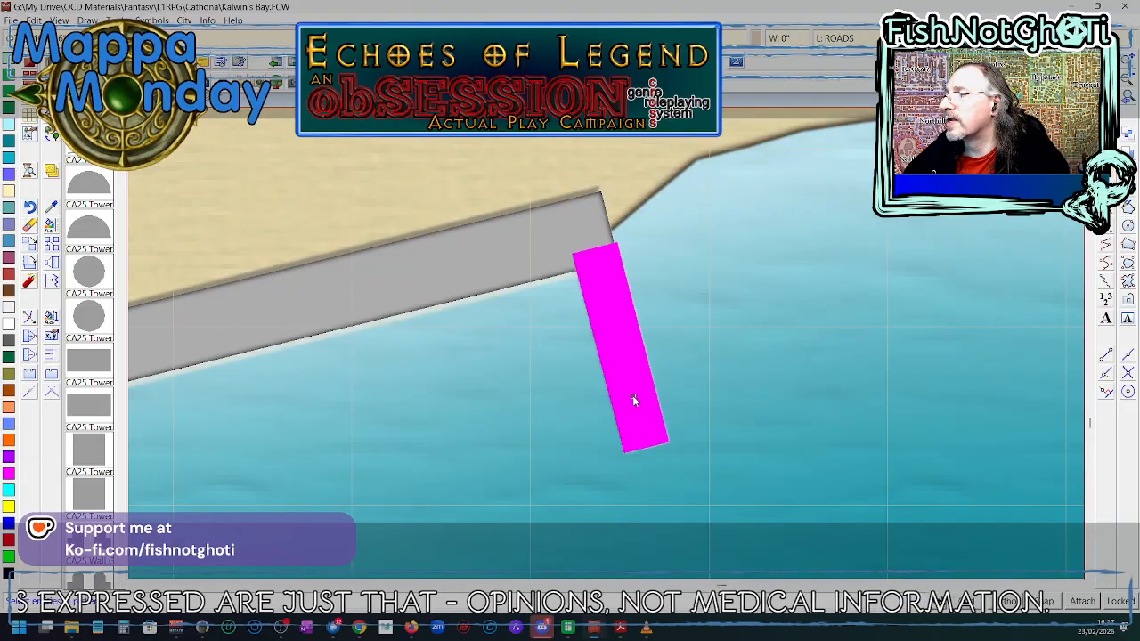
pyautogui.rightClick(633, 397)
pyautogui.click(636, 403)
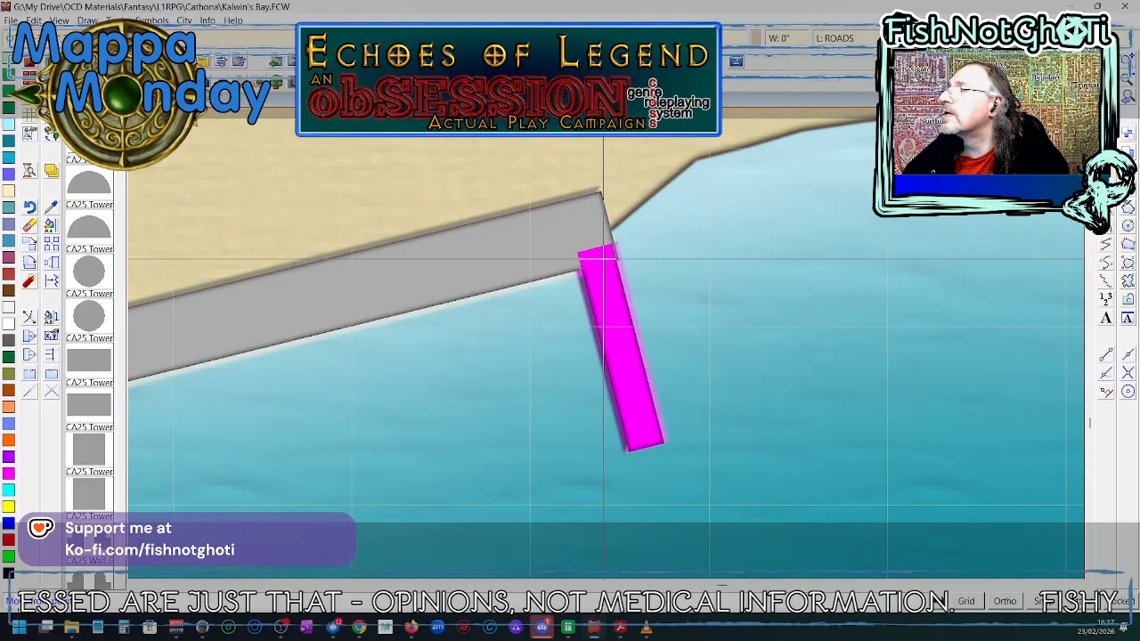
pyautogui.click(610, 243)
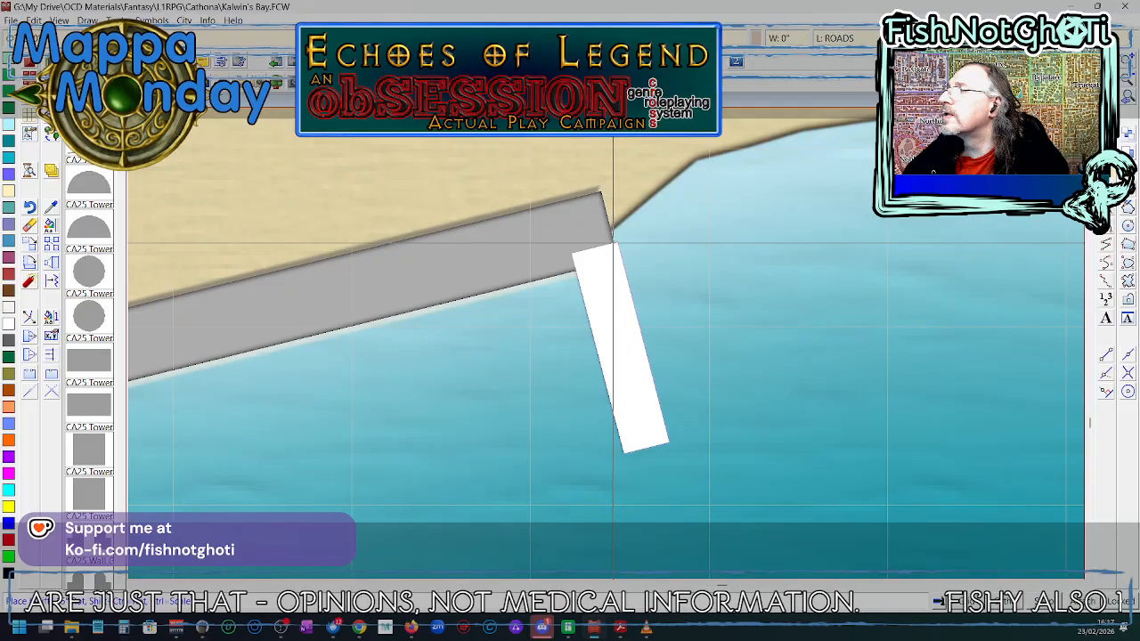
pyautogui.click(612, 243)
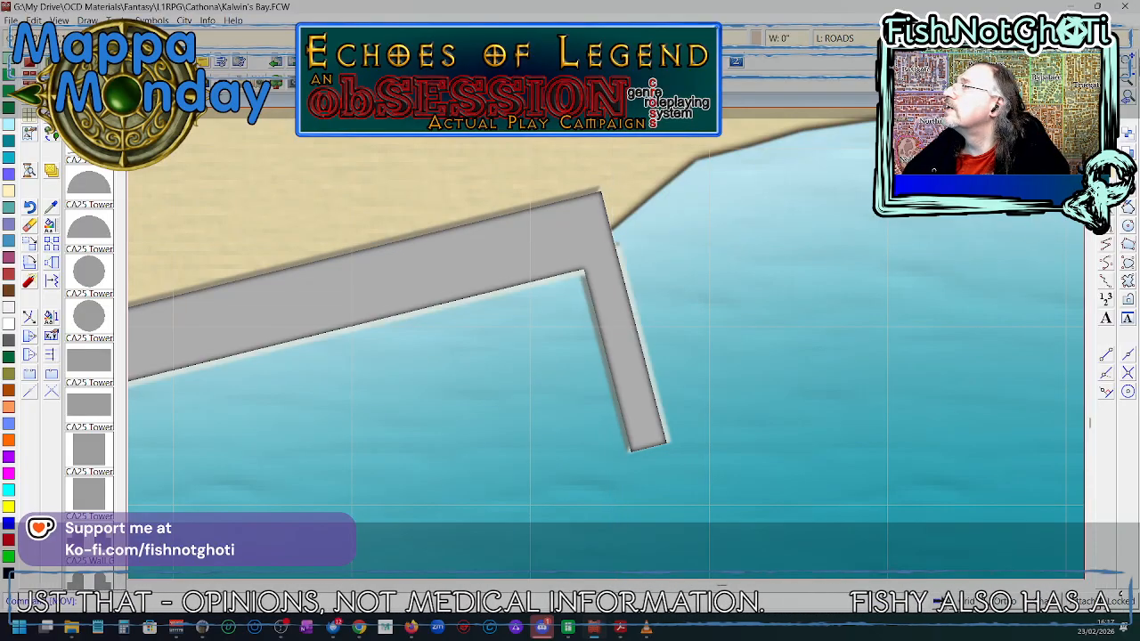
# - Copy the small grey building beside the town wall north of the road into the westernmost sand plot above the platform
pyautogui.click(1129, 78)
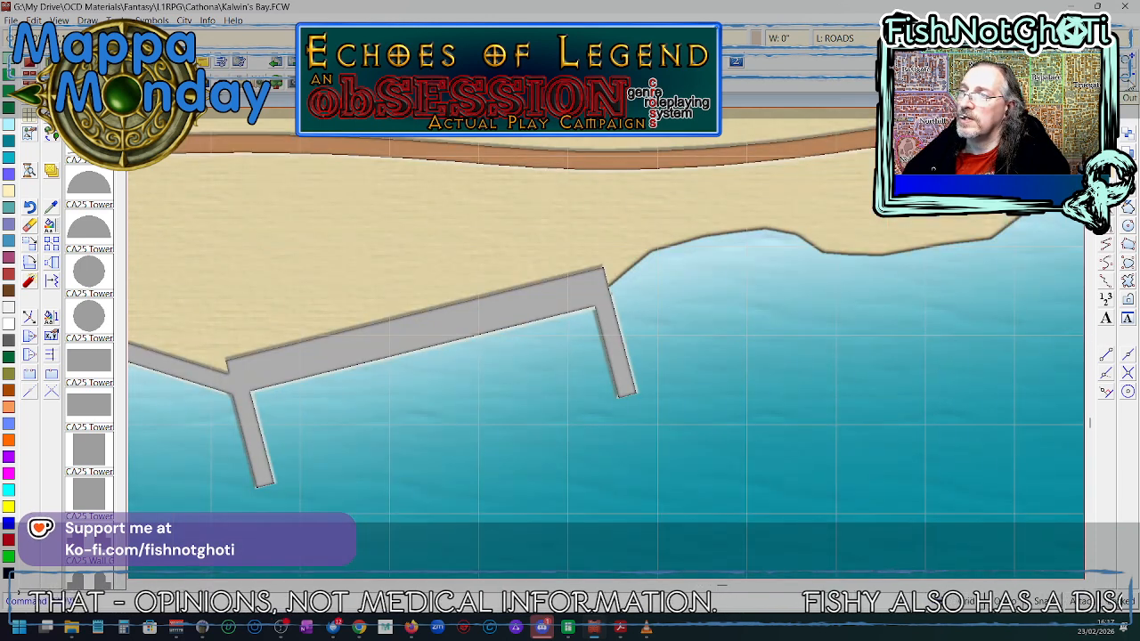
pyautogui.click(1129, 80)
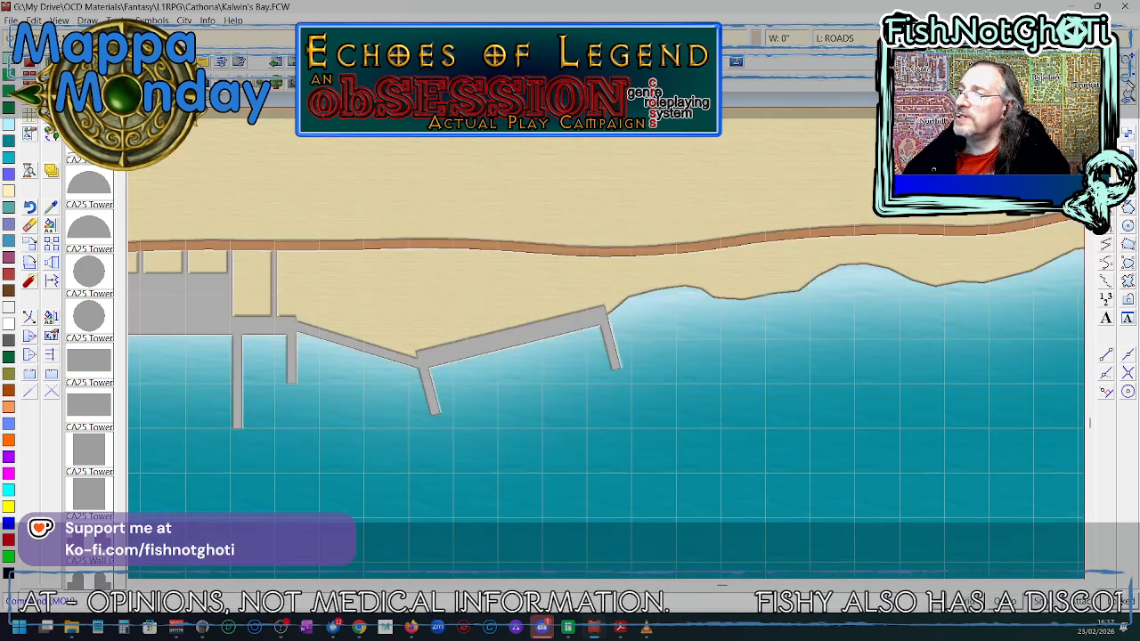
pyautogui.scroll(-1, 595, 378)
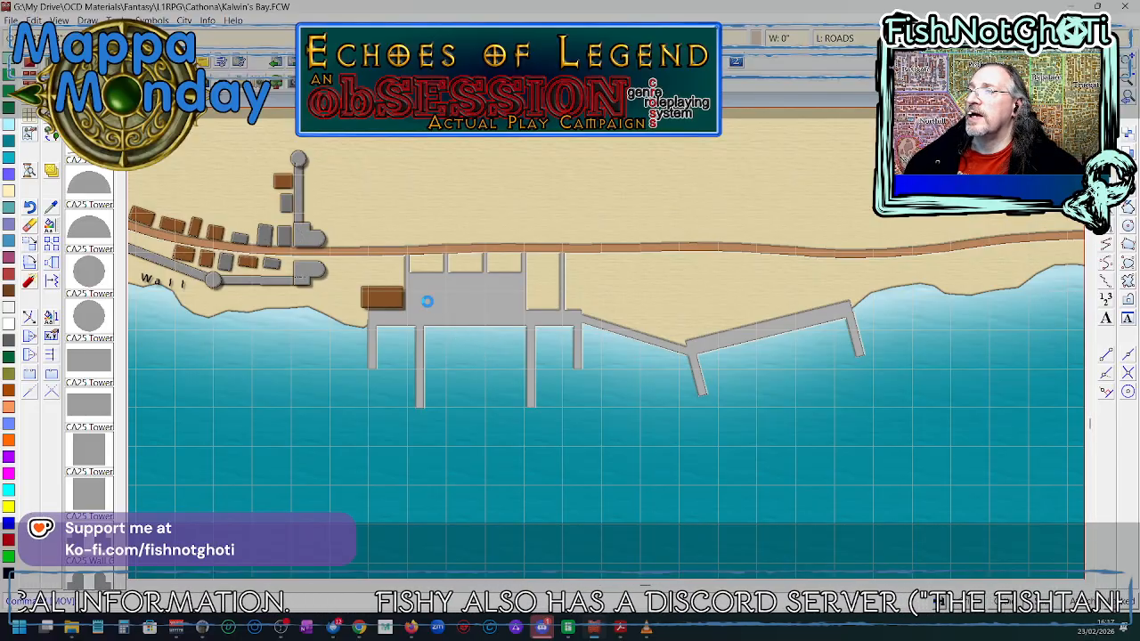
pyautogui.scroll(1, 428, 301)
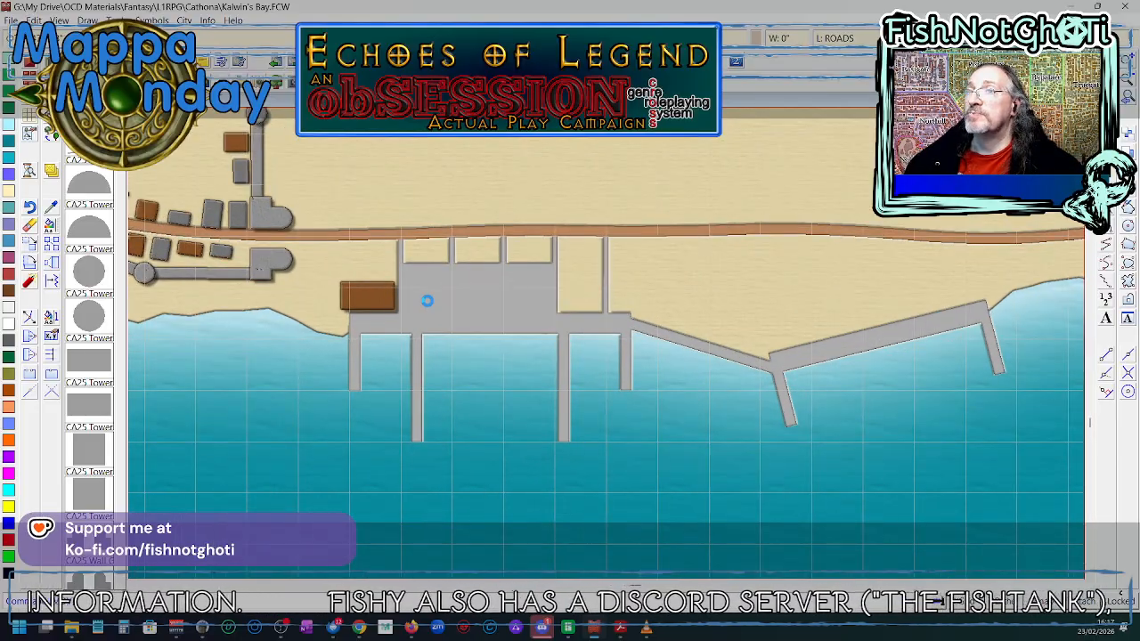
pyautogui.scroll(2, 427, 301)
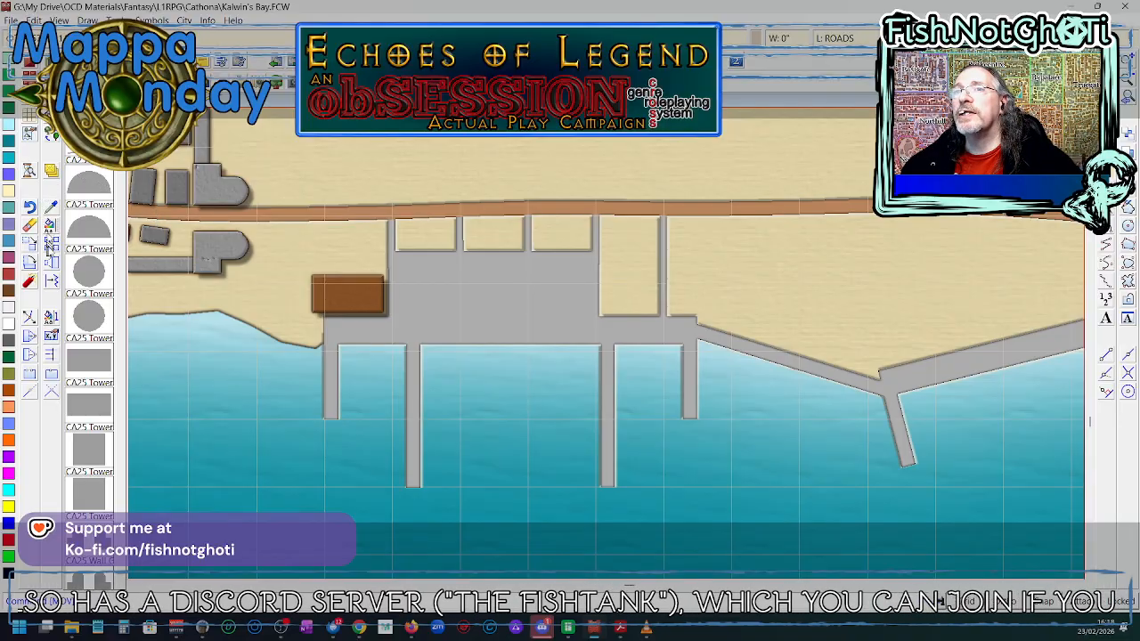
pyautogui.rightClick(184, 143)
pyautogui.click(183, 147)
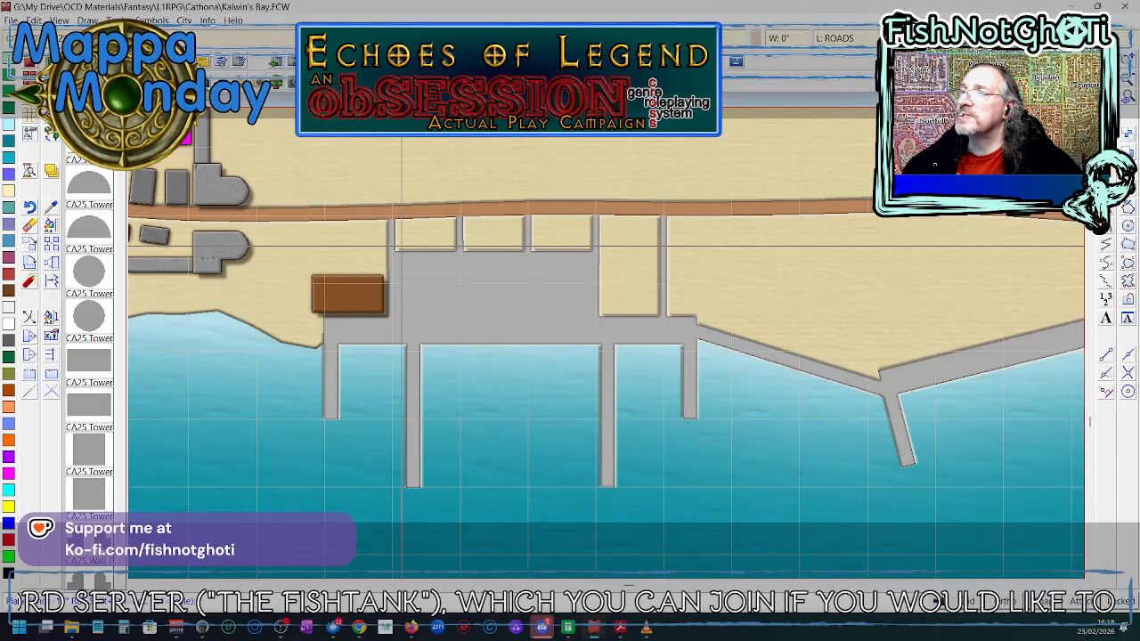
pyautogui.click(403, 245)
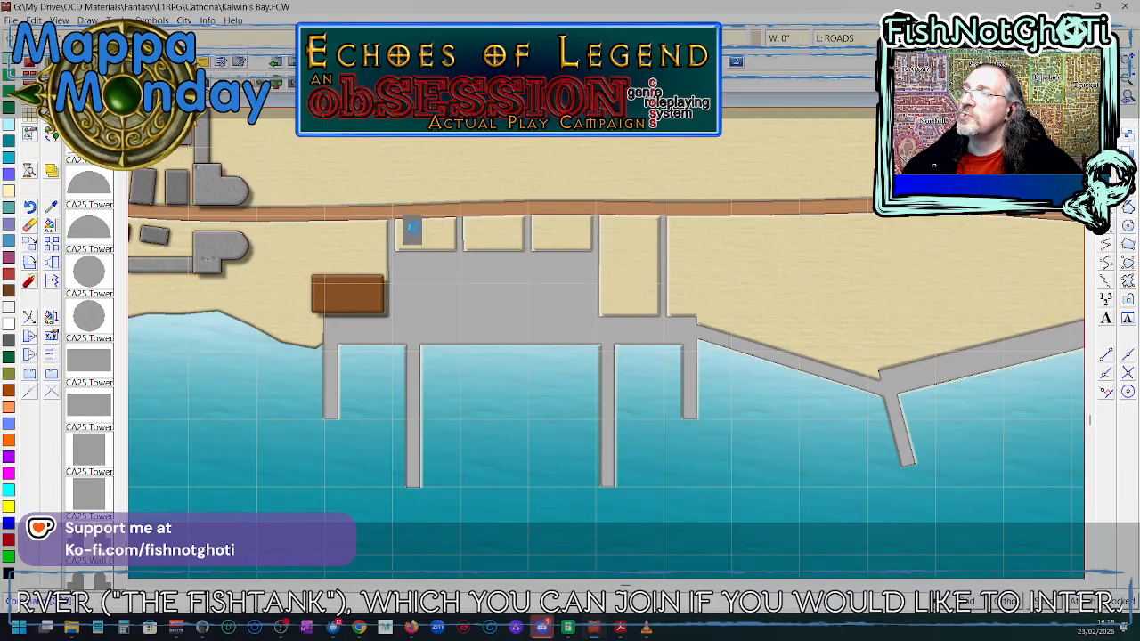
# - Erase the copied grey building from the westernmost sand plot
pyautogui.scroll(1, 414, 233)
pyautogui.scroll(1, 414, 228)
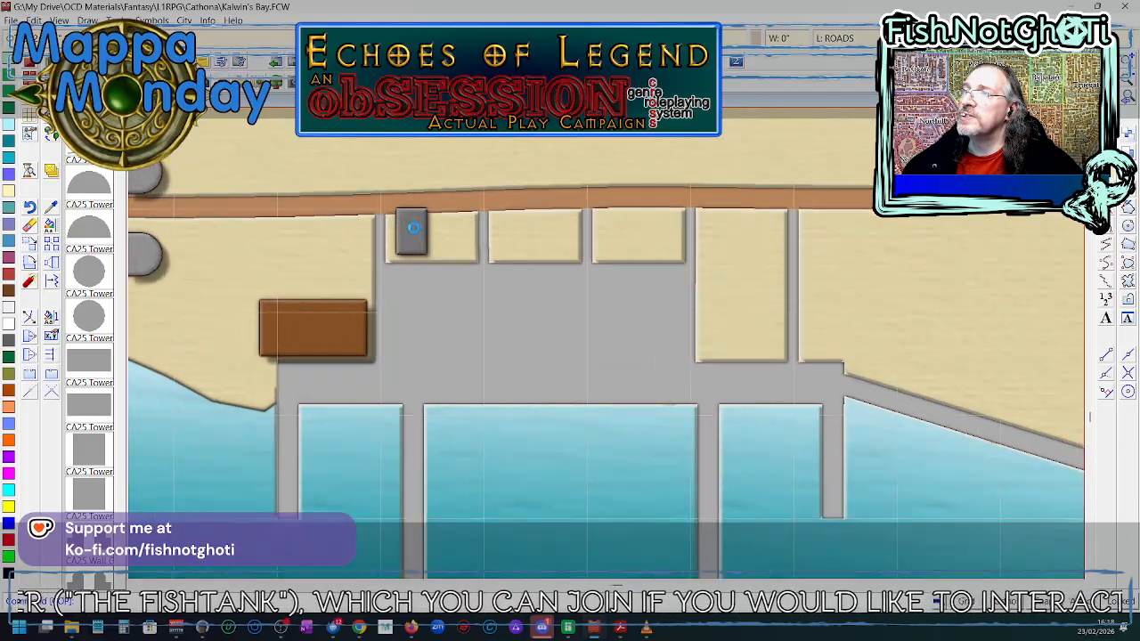
pyautogui.scroll(2, 413, 228)
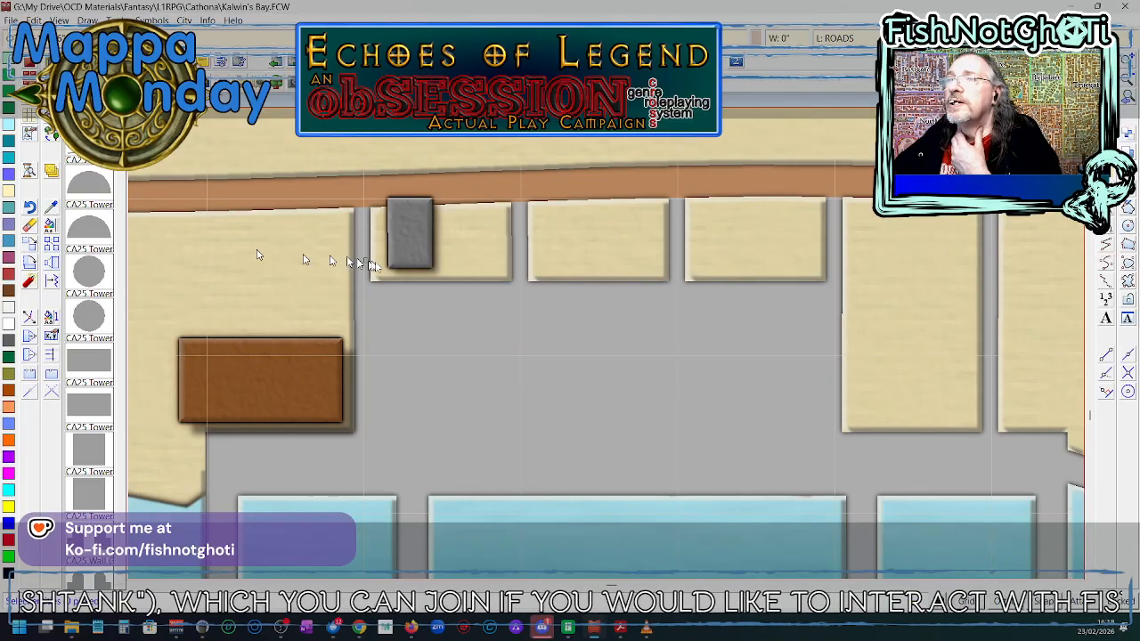
pyautogui.click(432, 266)
pyautogui.rightClick(432, 264)
pyautogui.click(432, 267)
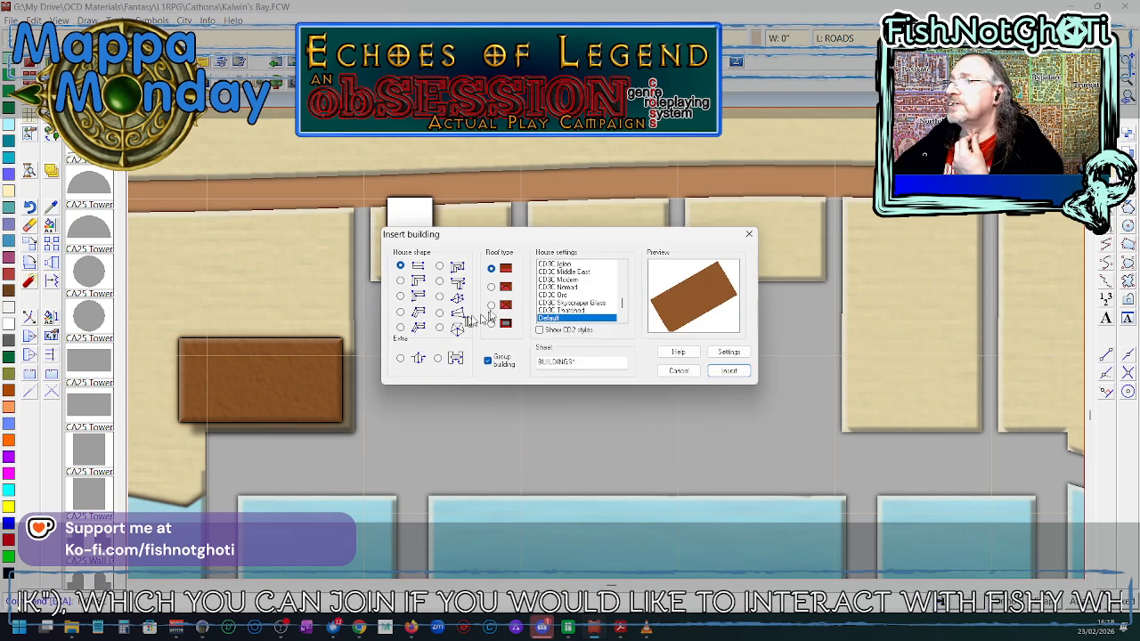
# - Place a street row of five randomly sized buildings along the road's north side, opposite the three small sand plots
pyautogui.click(709, 373)
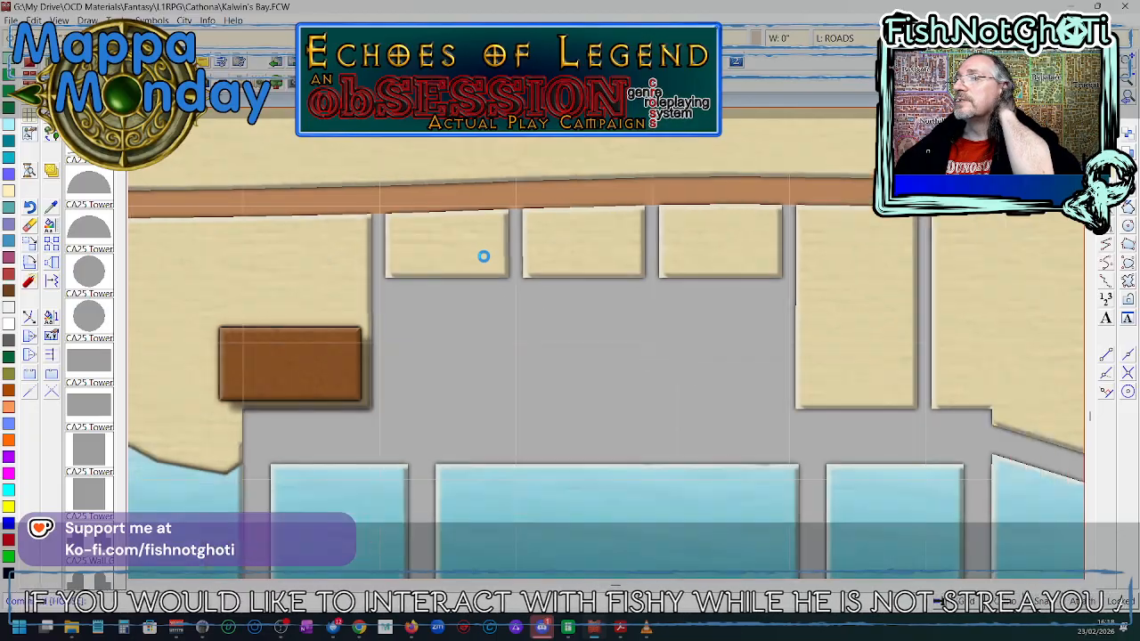
pyautogui.scroll(-1, 484, 256)
pyautogui.scroll(-1, 443, 261)
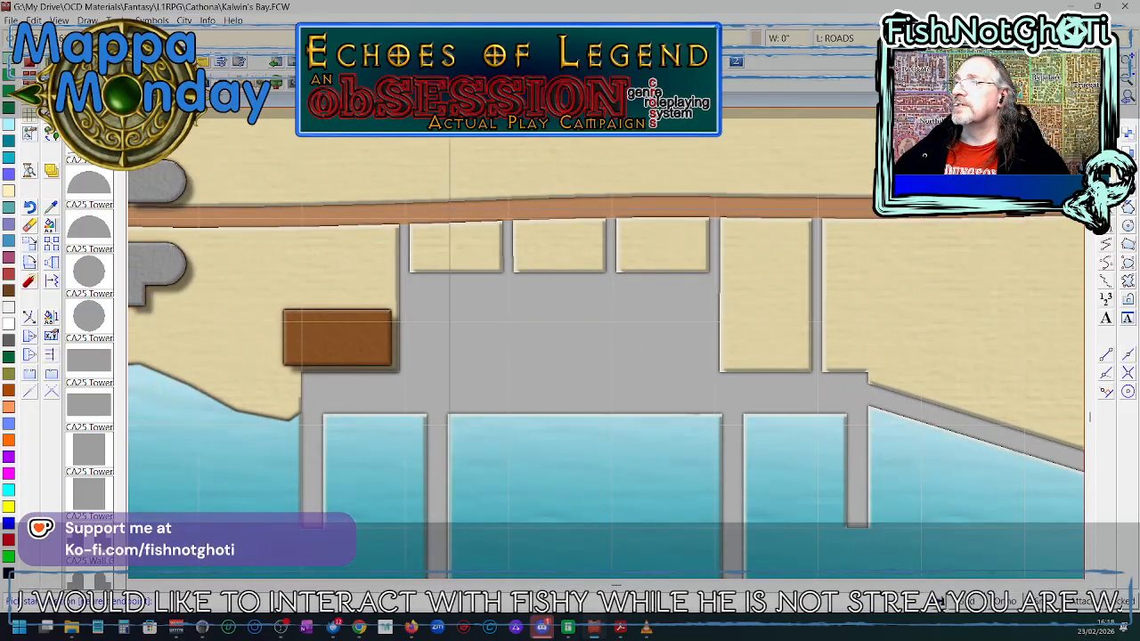
pyautogui.click(448, 190)
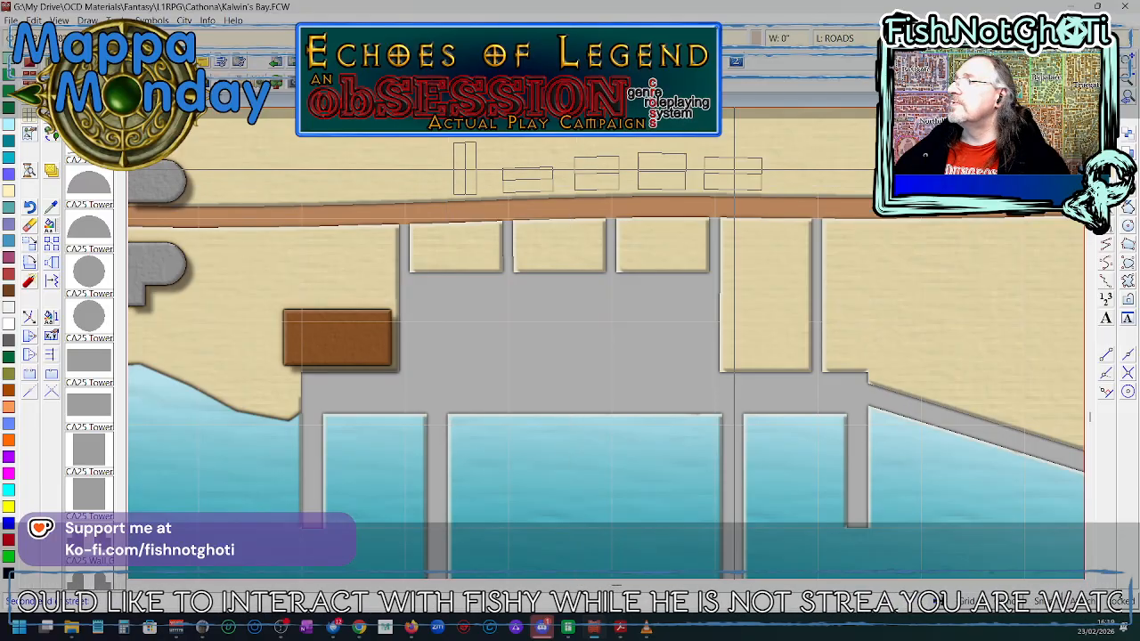
pyautogui.click(750, 169)
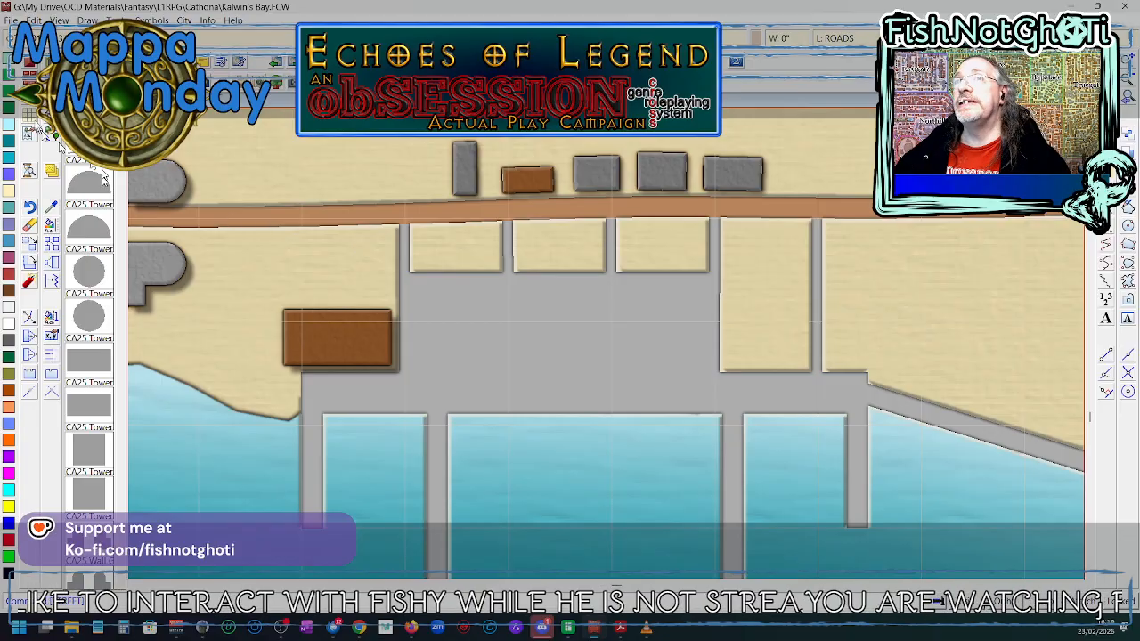
# - Insert two grey four-cornered buildings with Default house settings side by side in the westernmost small sand plot above the platform
pyautogui.click(30, 73)
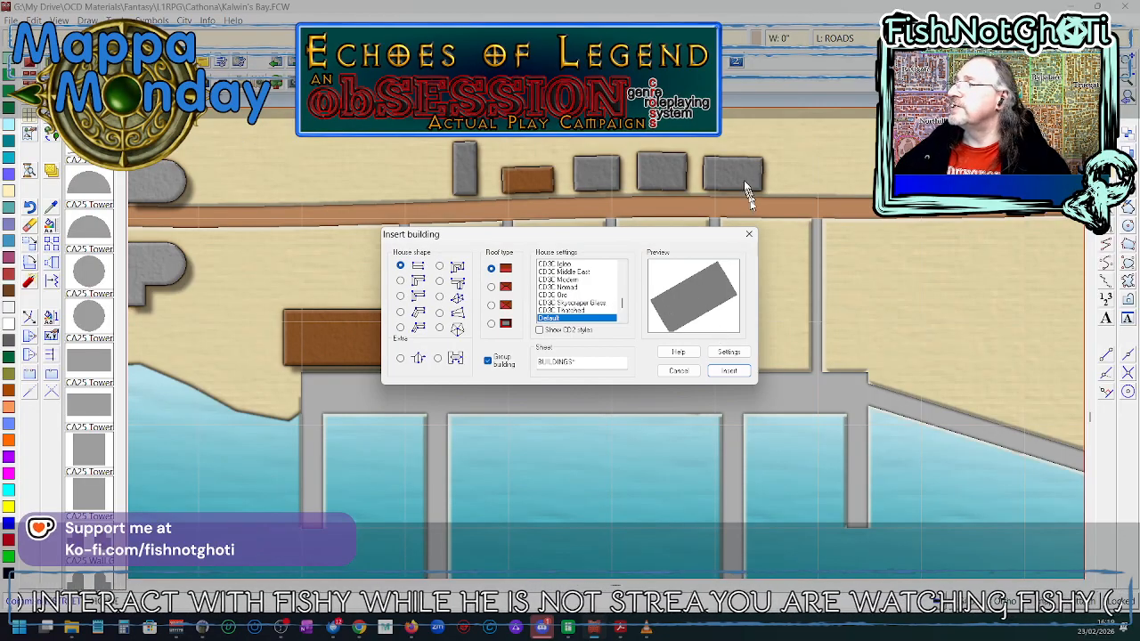
pyautogui.click(732, 372)
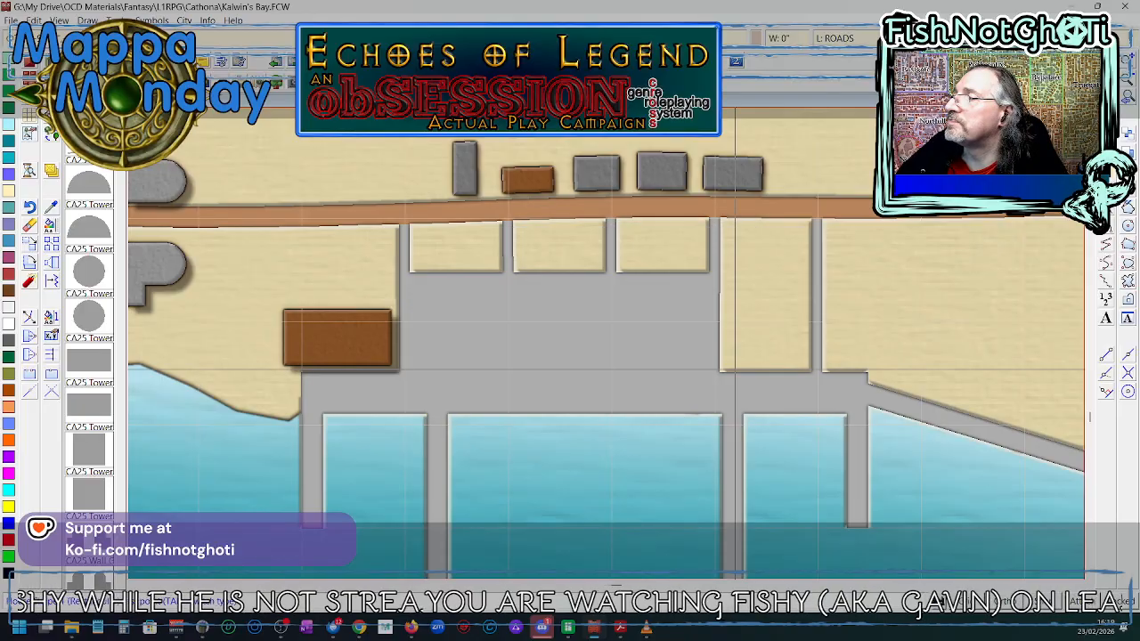
pyautogui.rightClick(671, 310)
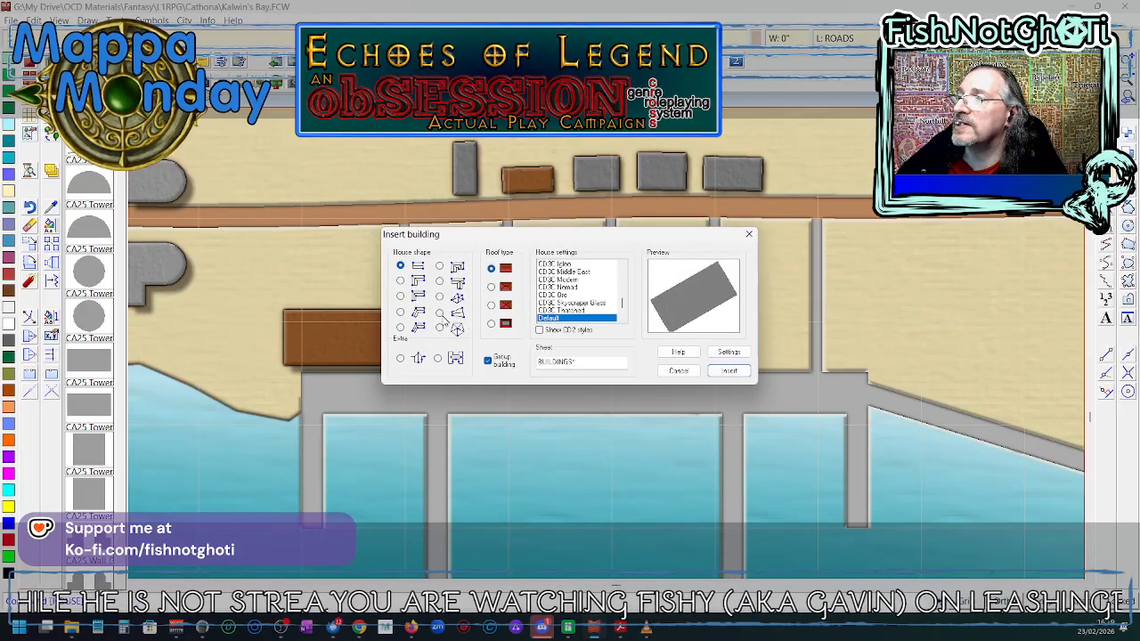
pyautogui.click(439, 313)
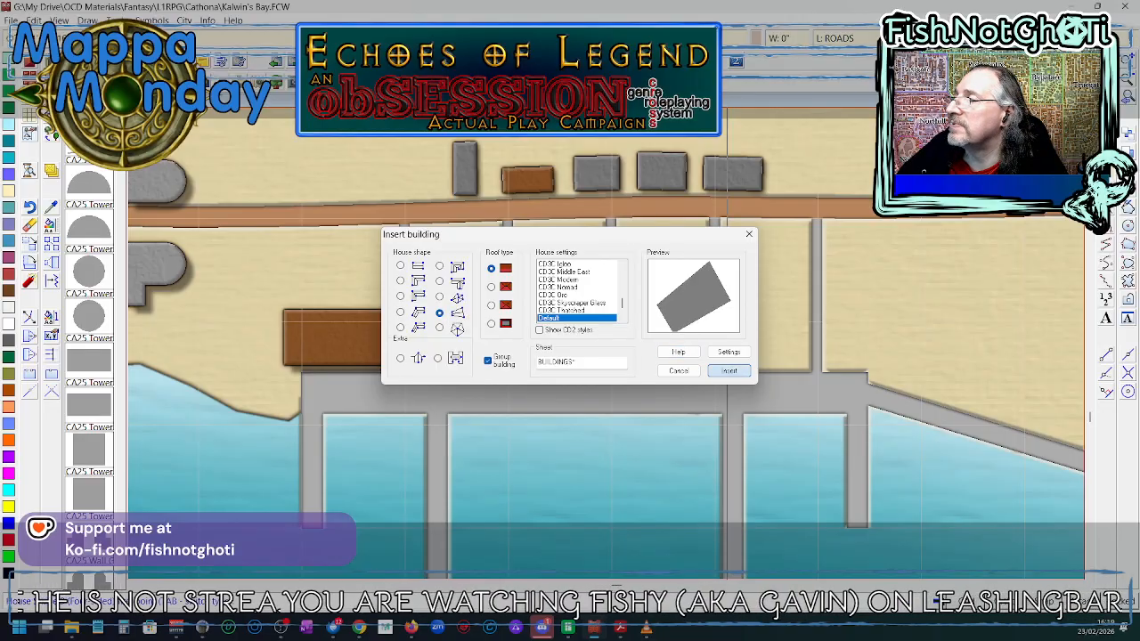
pyautogui.click(729, 371)
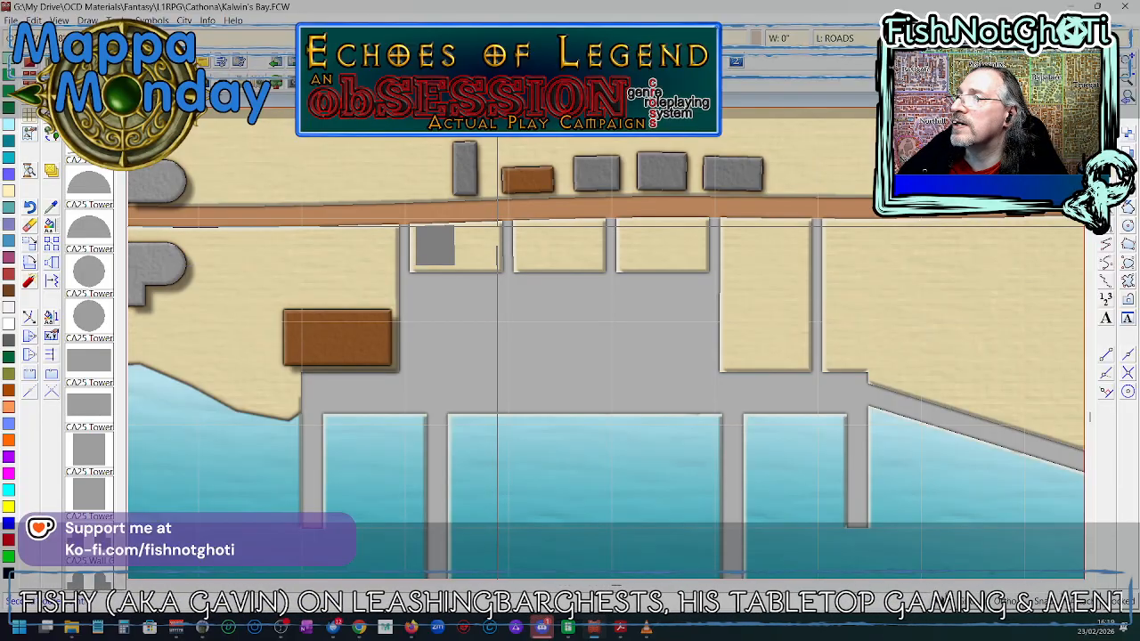
pyautogui.click(497, 226)
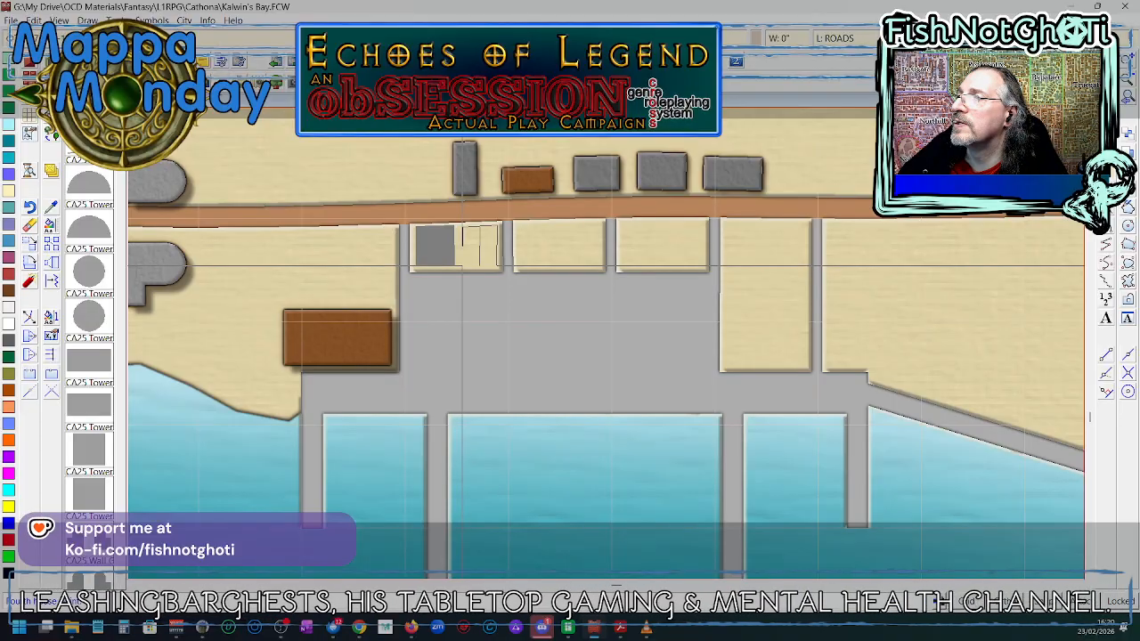
pyautogui.click(462, 265)
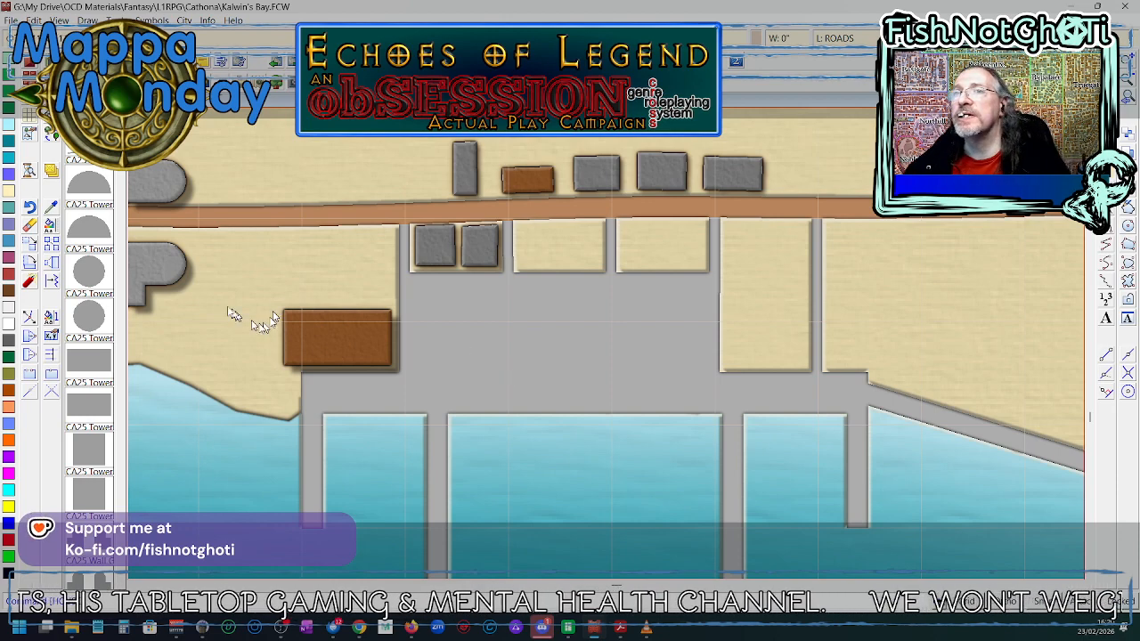
# - Insert one wide four-cornered grey building that nearly fills the middle small sand plot
pyautogui.rightClick(505, 290)
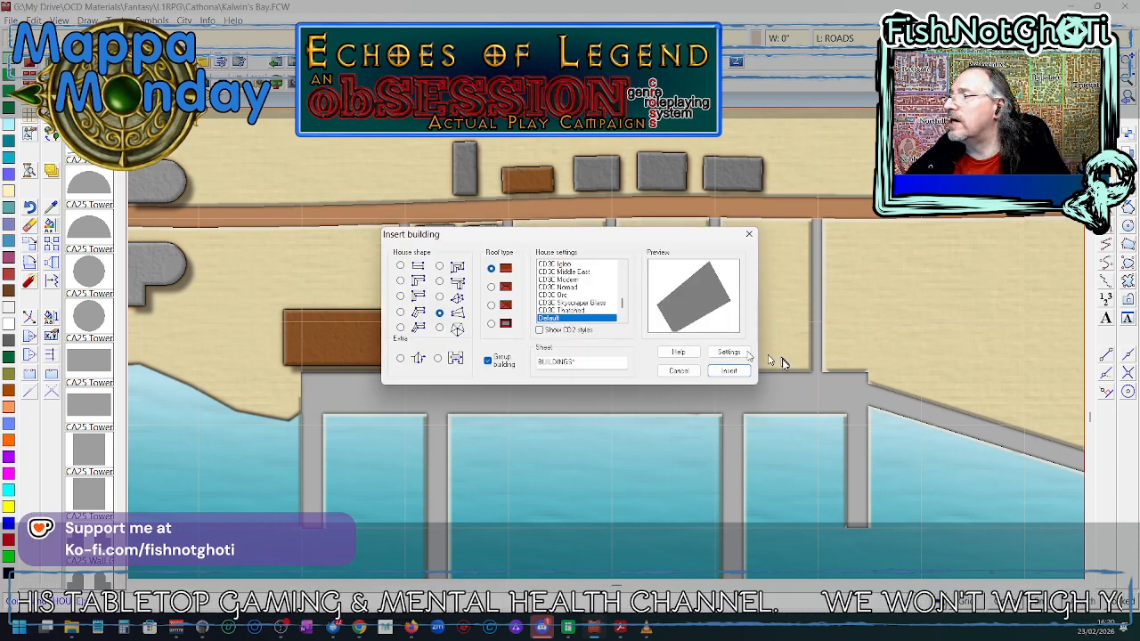
pyautogui.click(730, 371)
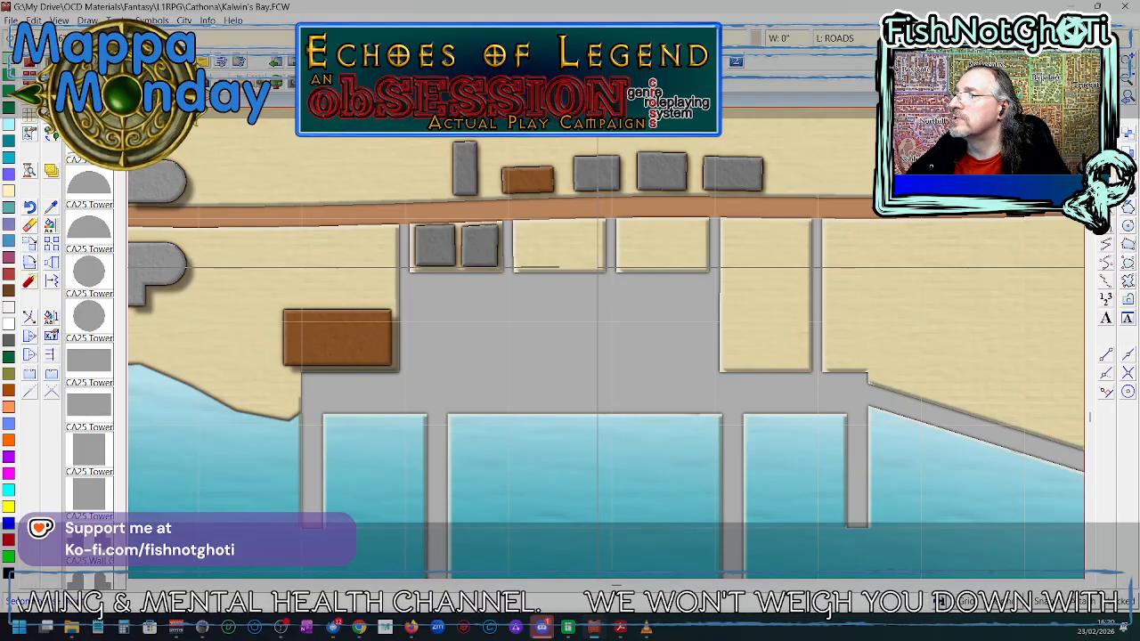
pyautogui.click(600, 266)
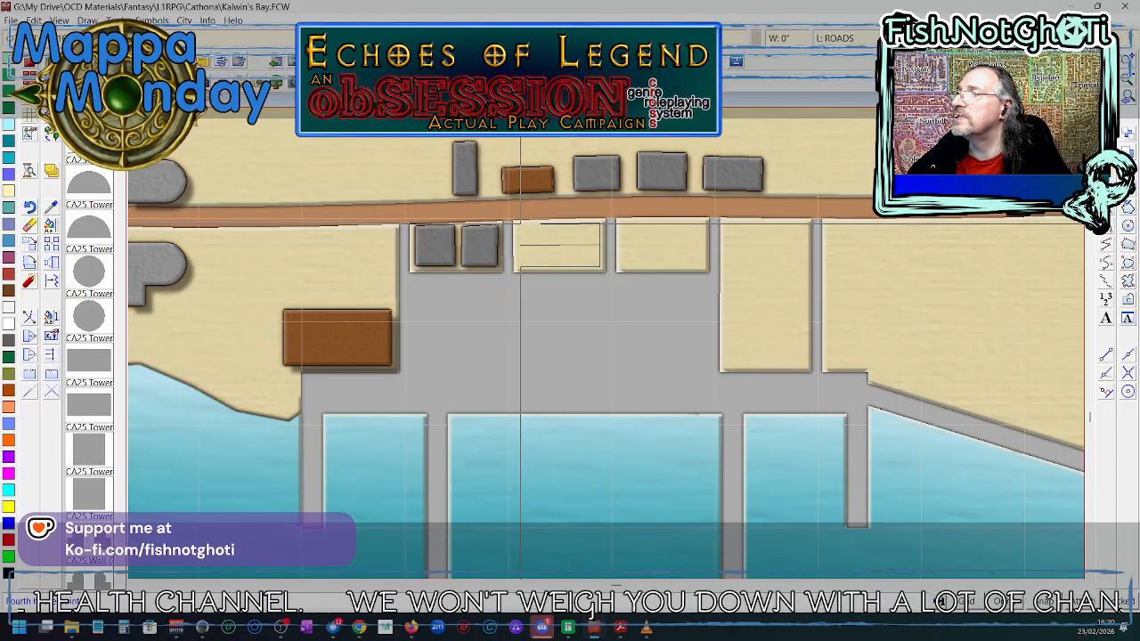
pyautogui.click(521, 223)
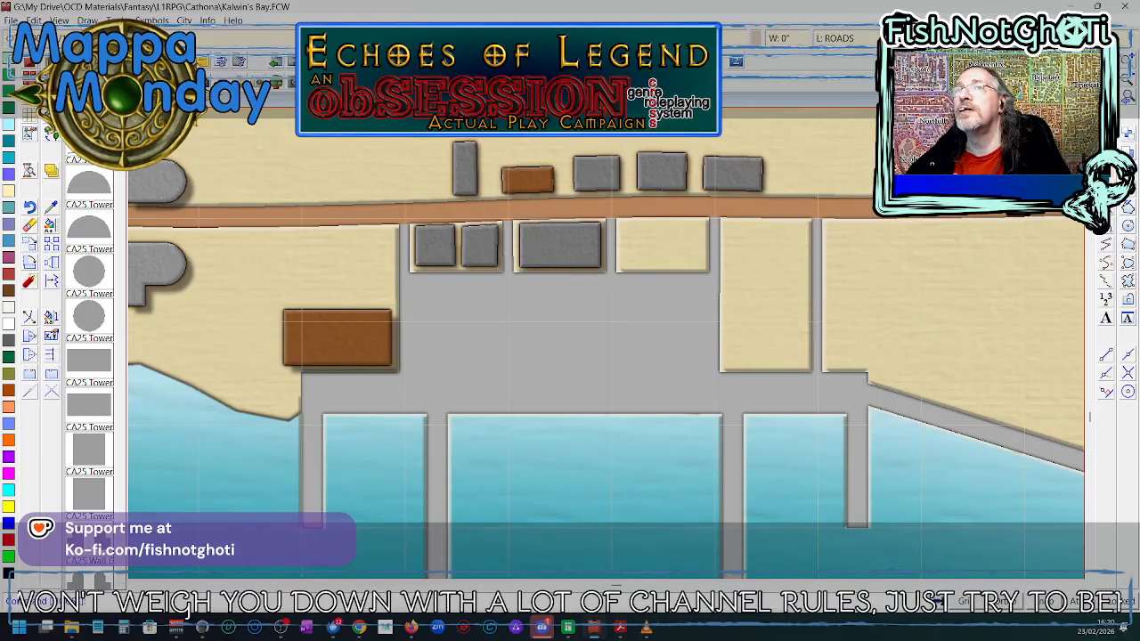
# - Insert a tall four-cornered grey building in the north-west corner of the long sand plot east of the platform
pyautogui.rightClick(699, 286)
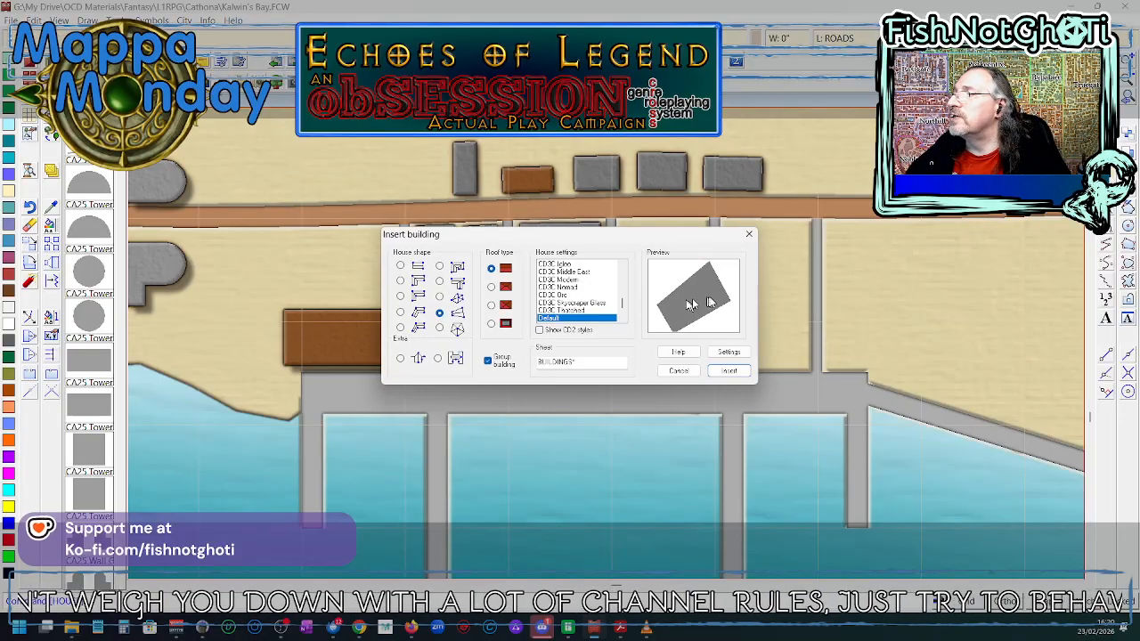
pyautogui.click(729, 371)
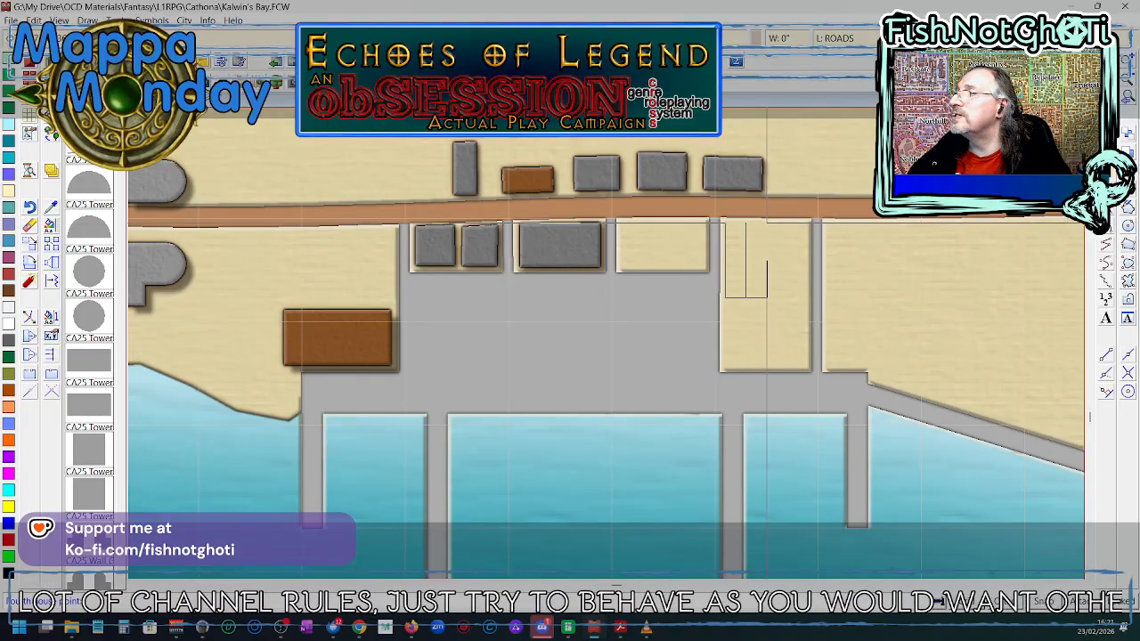
pyautogui.click(766, 298)
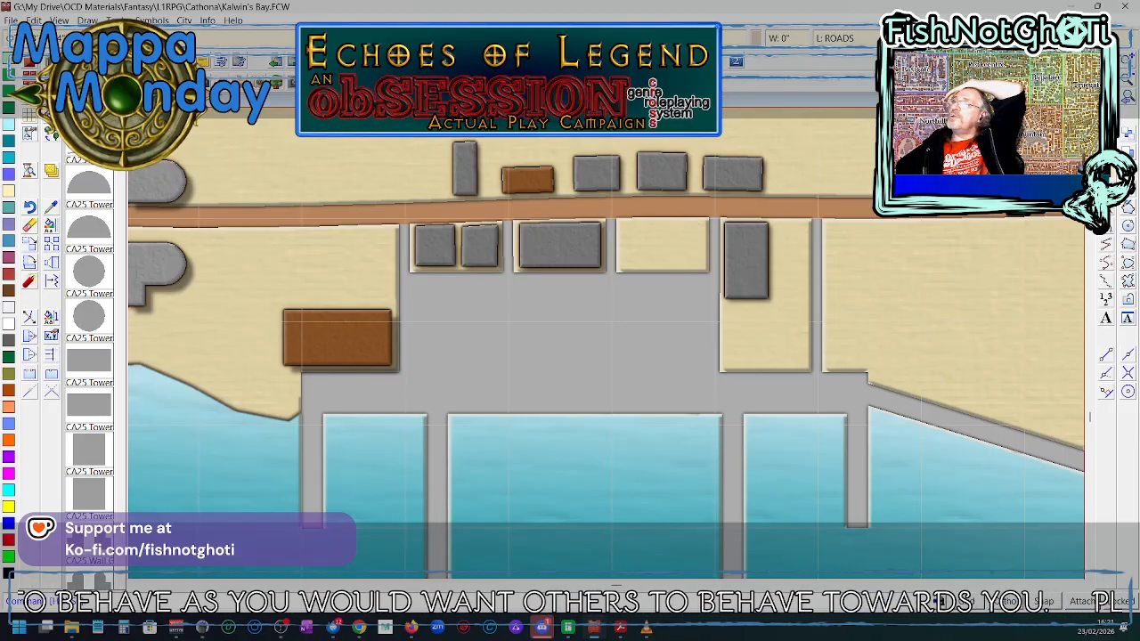
# - Add a new drawing sheet named GM POI directly after the ROADS sheet
pyautogui.click(623, 38)
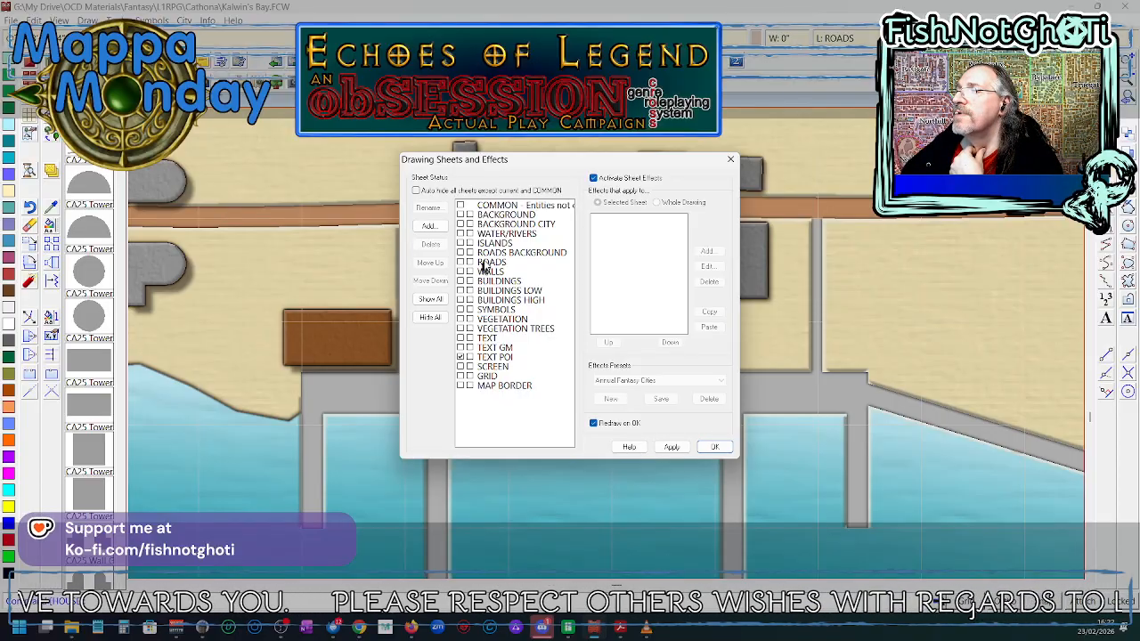
pyautogui.click(487, 264)
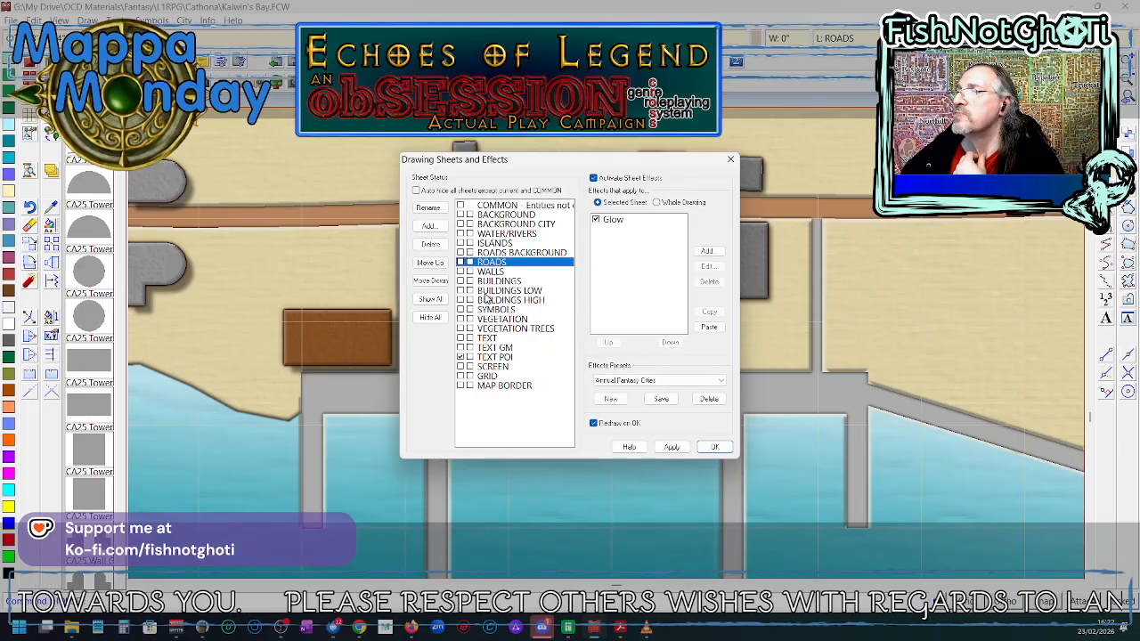
pyautogui.click(429, 227)
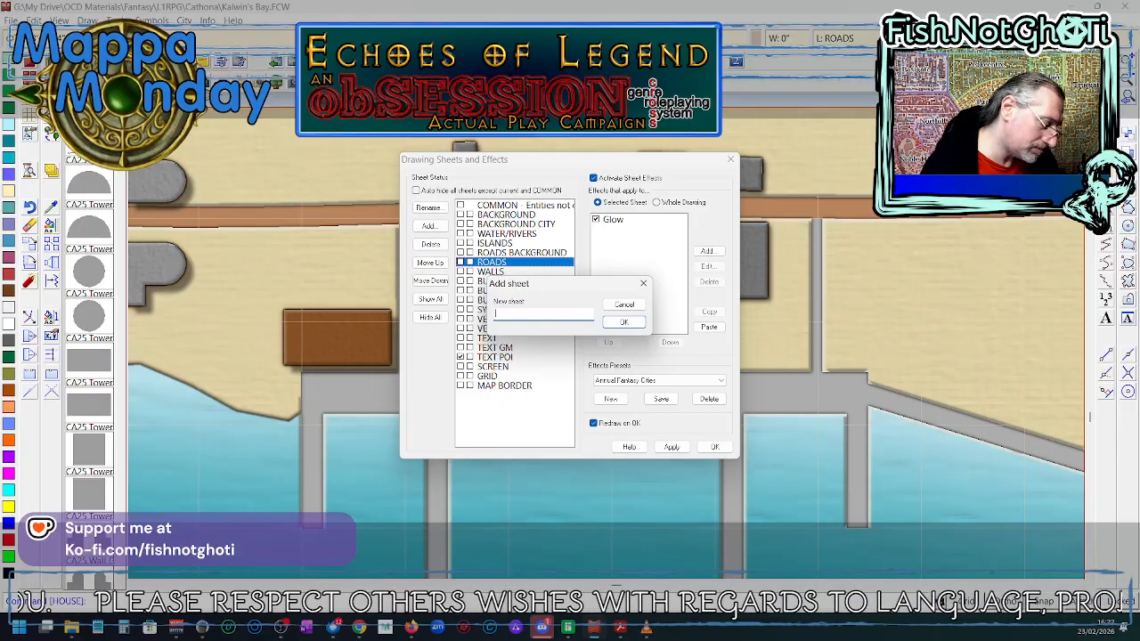
pyautogui.write('GM POI')
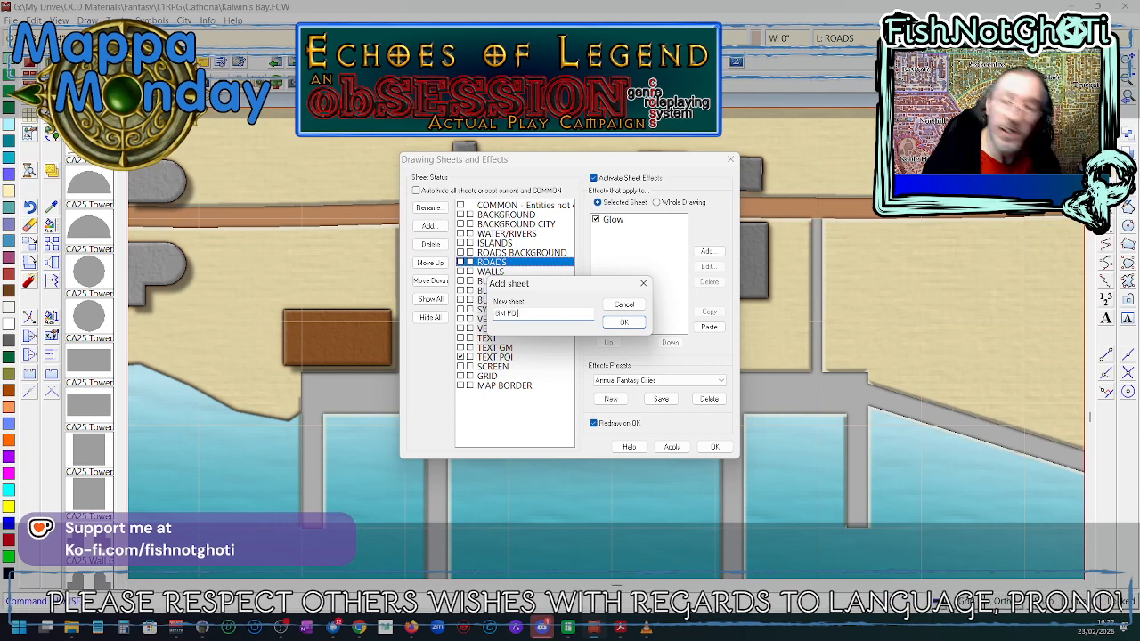
pyautogui.click(627, 323)
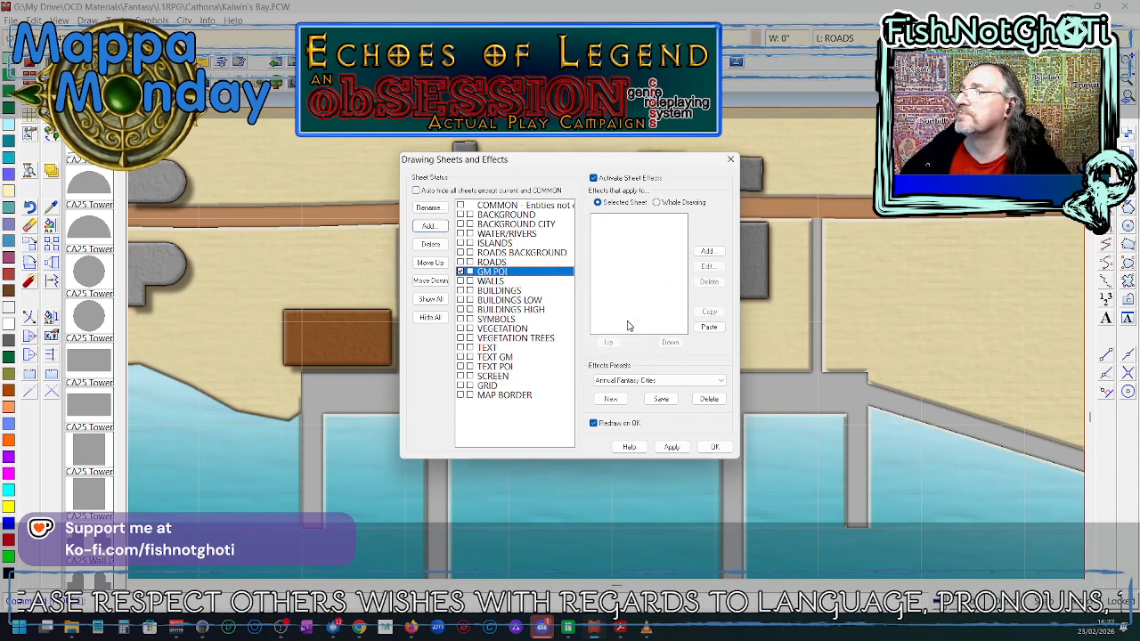
# - Give the GM POI sheet an Outer Glow effect in yellow, palette colour 137, and apply the sheet settings
pyautogui.click(708, 253)
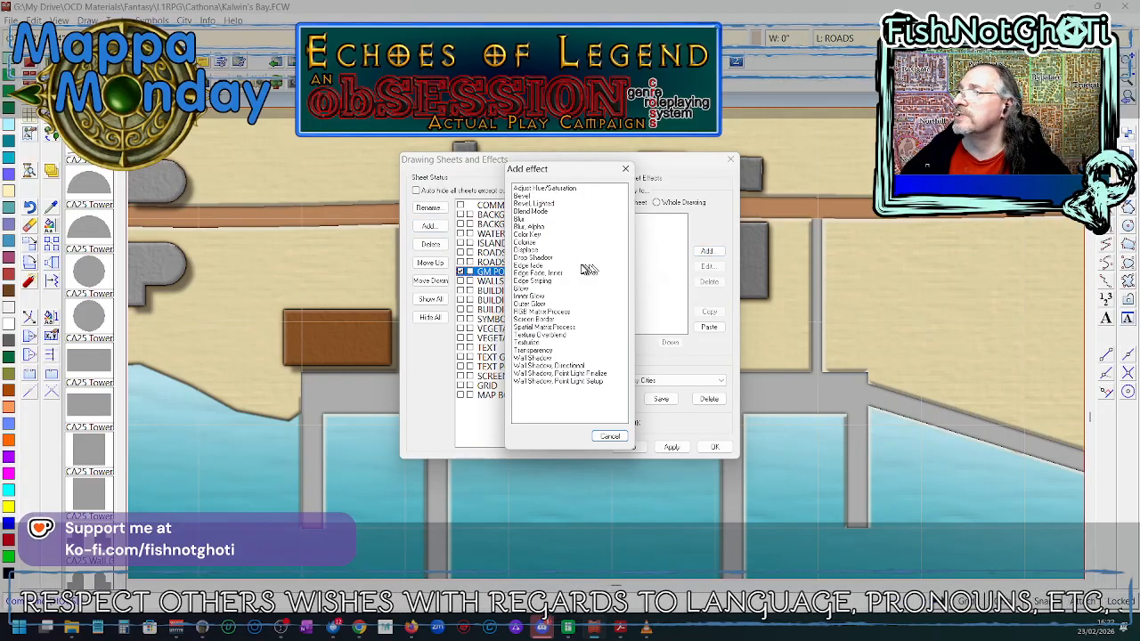
pyautogui.doubleClick(530, 304)
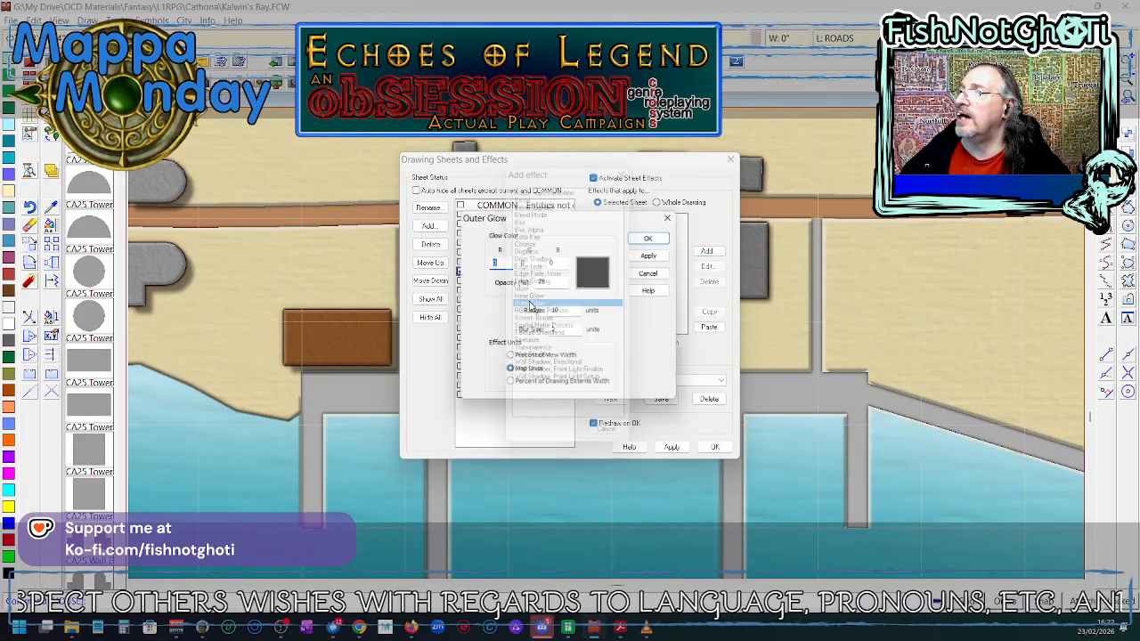
pyautogui.click(594, 272)
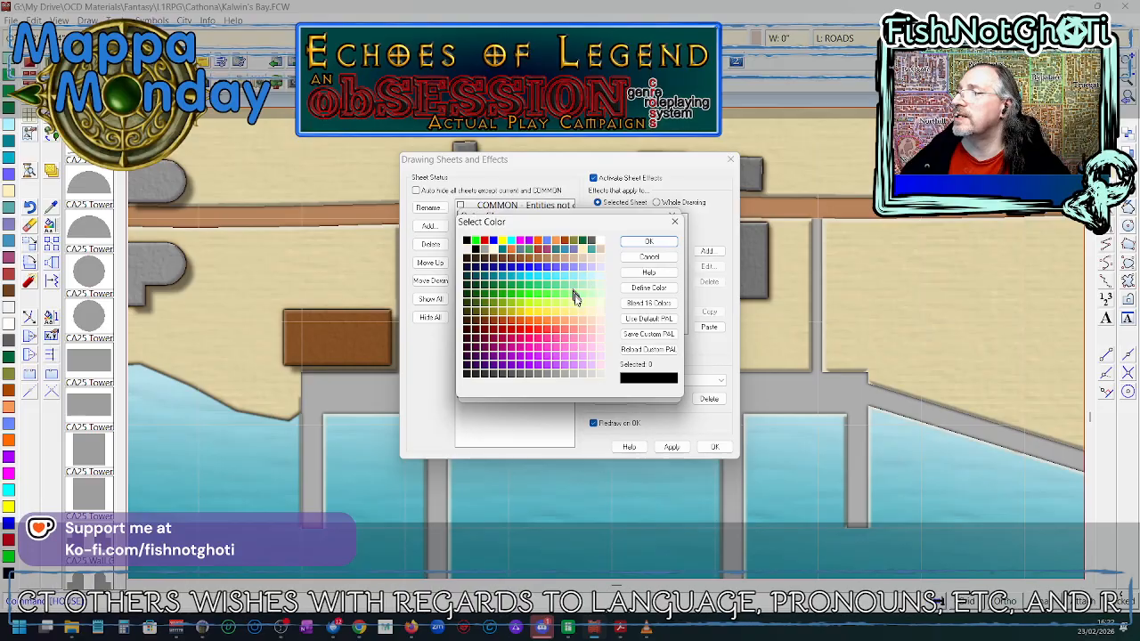
pyautogui.click(555, 311)
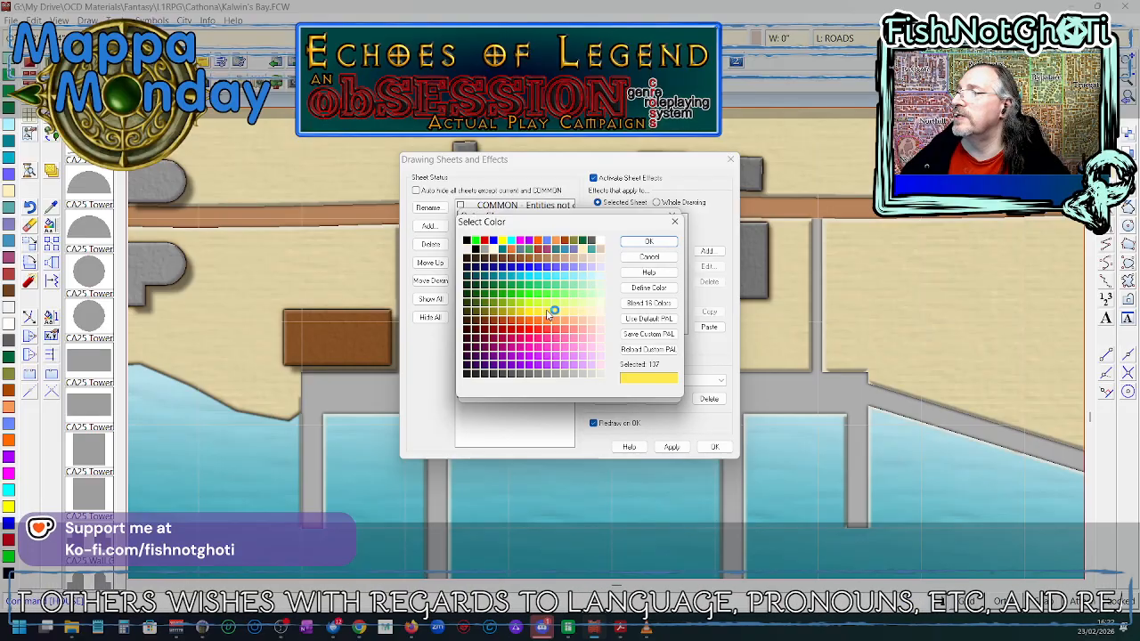
pyautogui.click(647, 242)
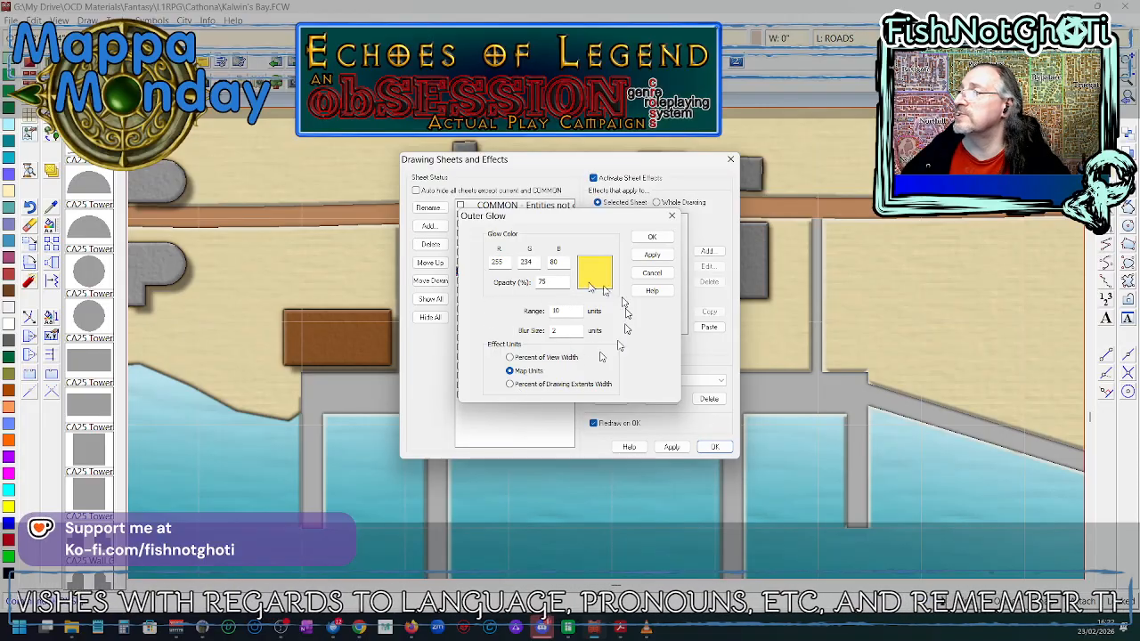
pyautogui.click(649, 239)
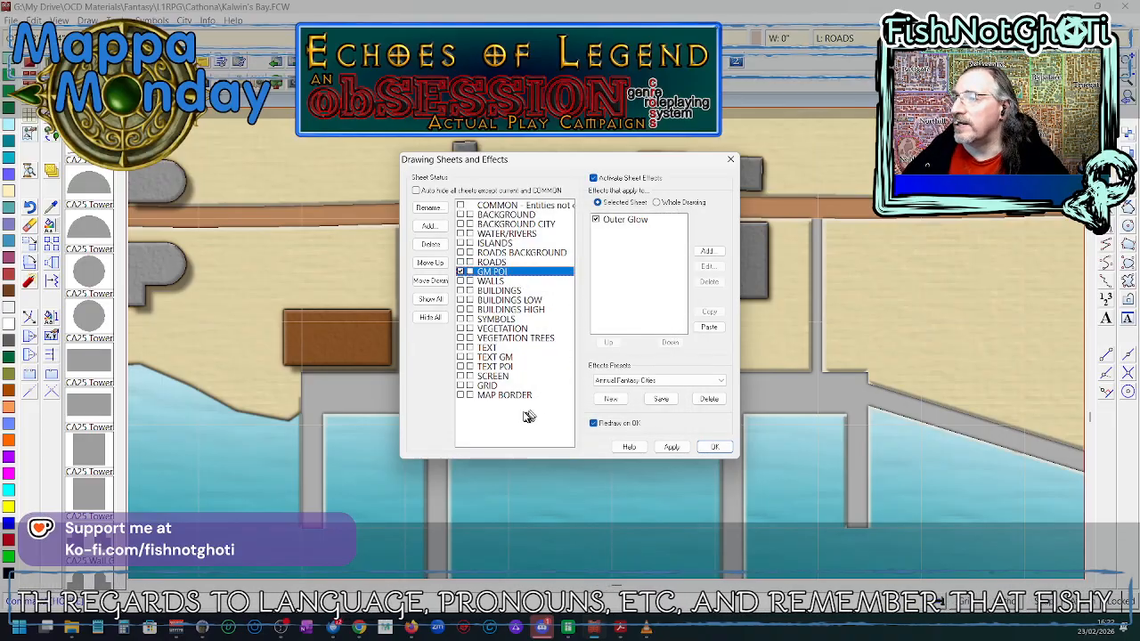
pyautogui.click(715, 448)
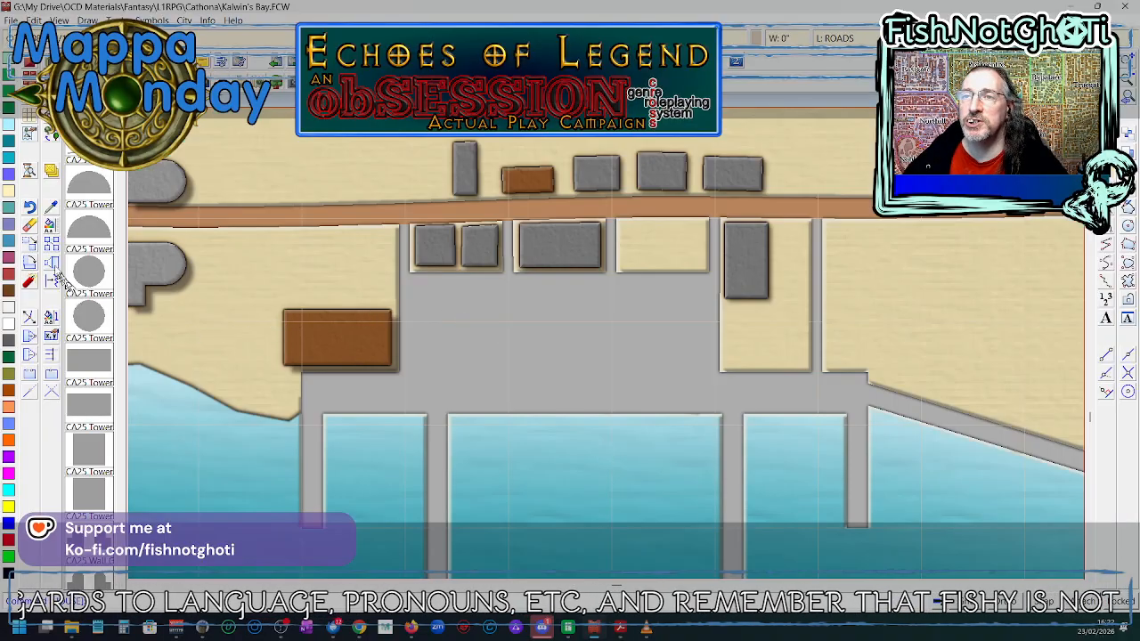
# - Copy the wide building in the middle plot and the tall building east of the platform to the GM POI sheet
pyautogui.rightClick(50, 247)
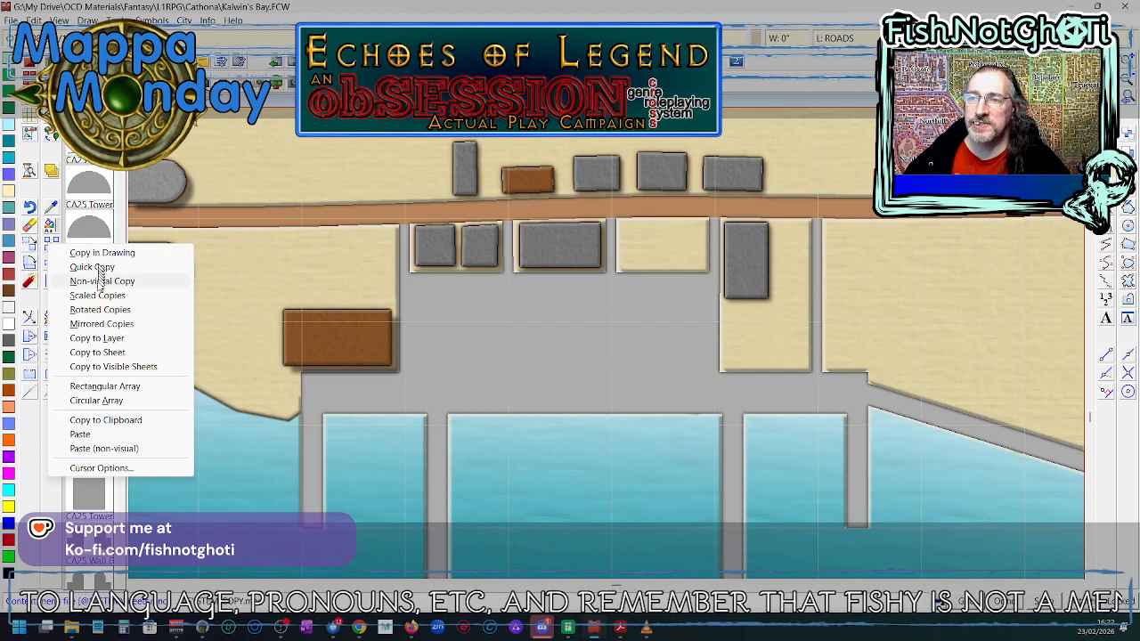
pyautogui.click(98, 352)
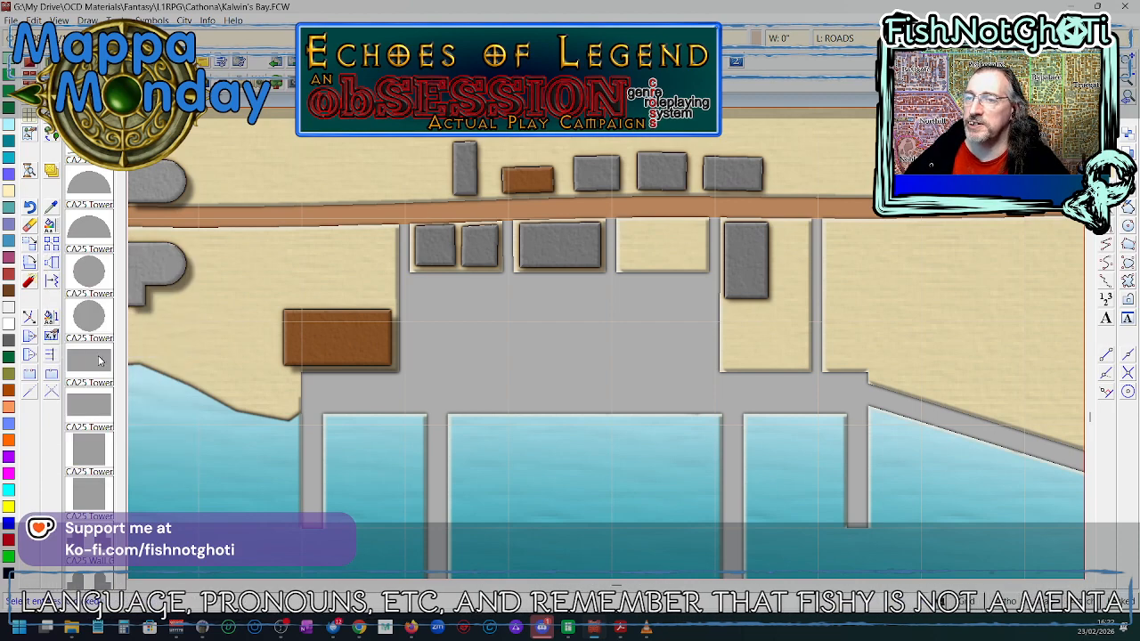
pyautogui.click(763, 299)
pyautogui.click(595, 264)
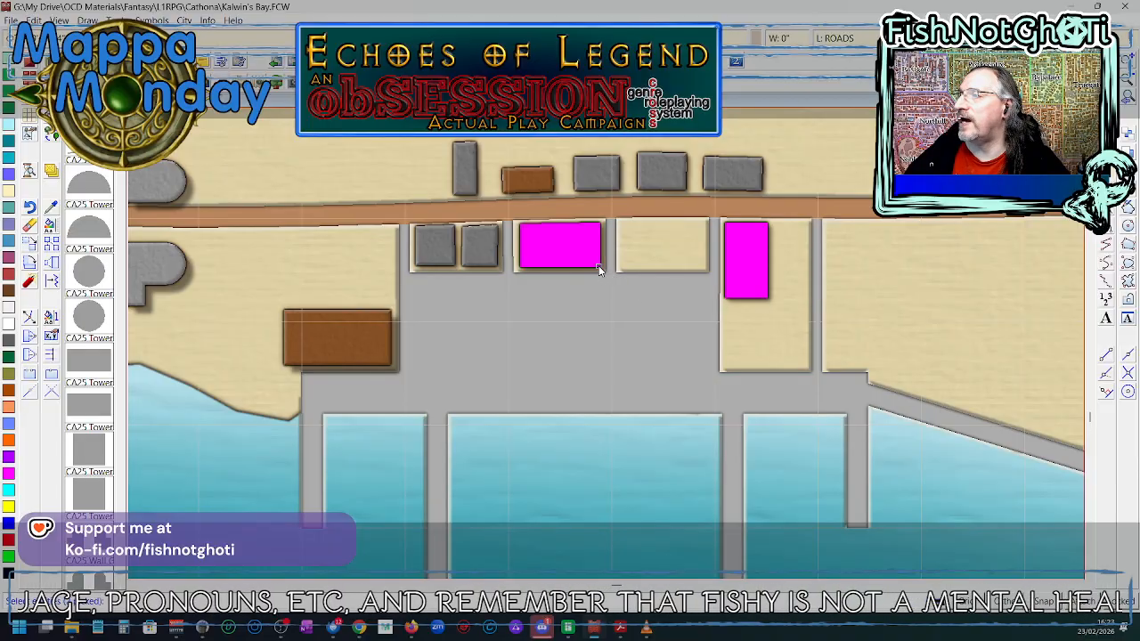
pyautogui.rightClick(597, 267)
pyautogui.click(596, 272)
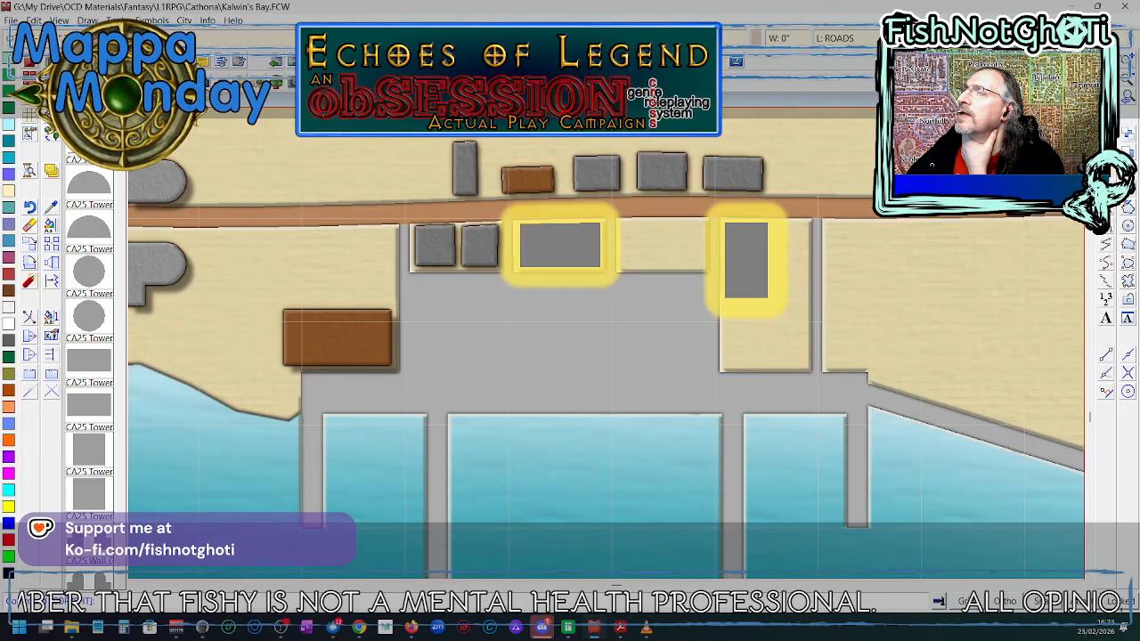
# - Set the GM POI sheet's Outer Glow to 50% opacity with a range of 2 units and apply the sheet settings
pyautogui.click(665, 38)
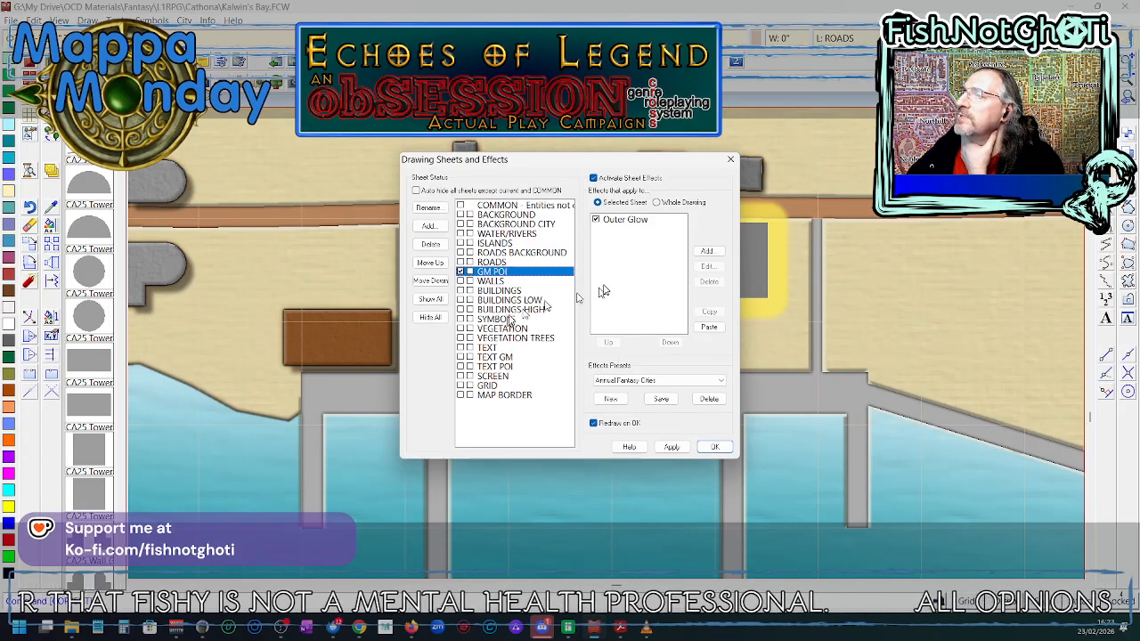
pyautogui.click(615, 221)
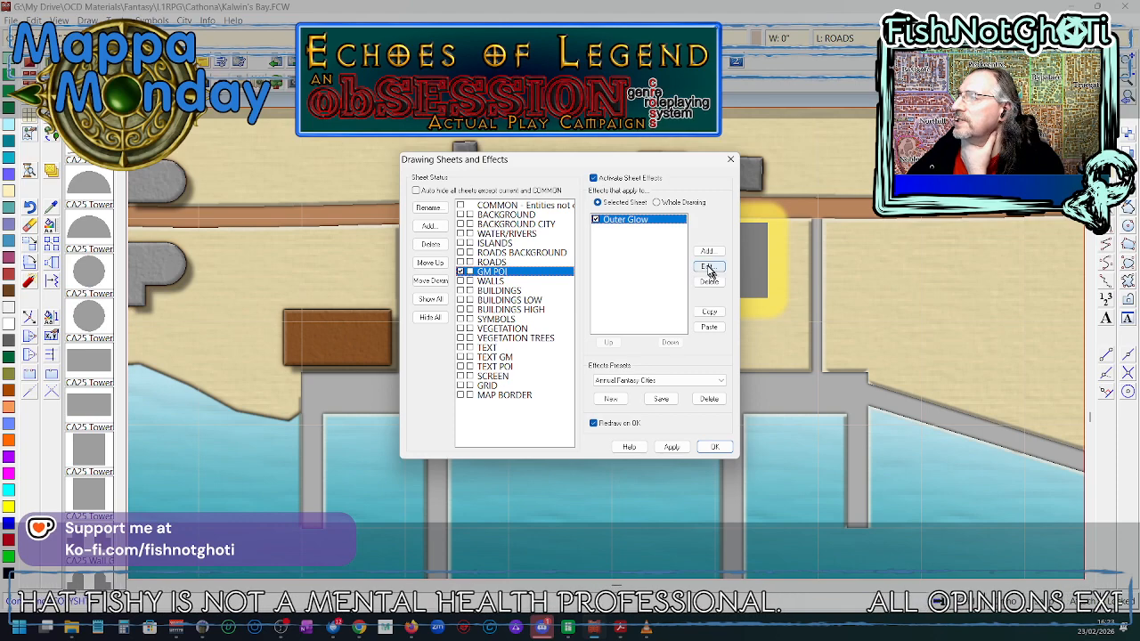
pyautogui.click(708, 265)
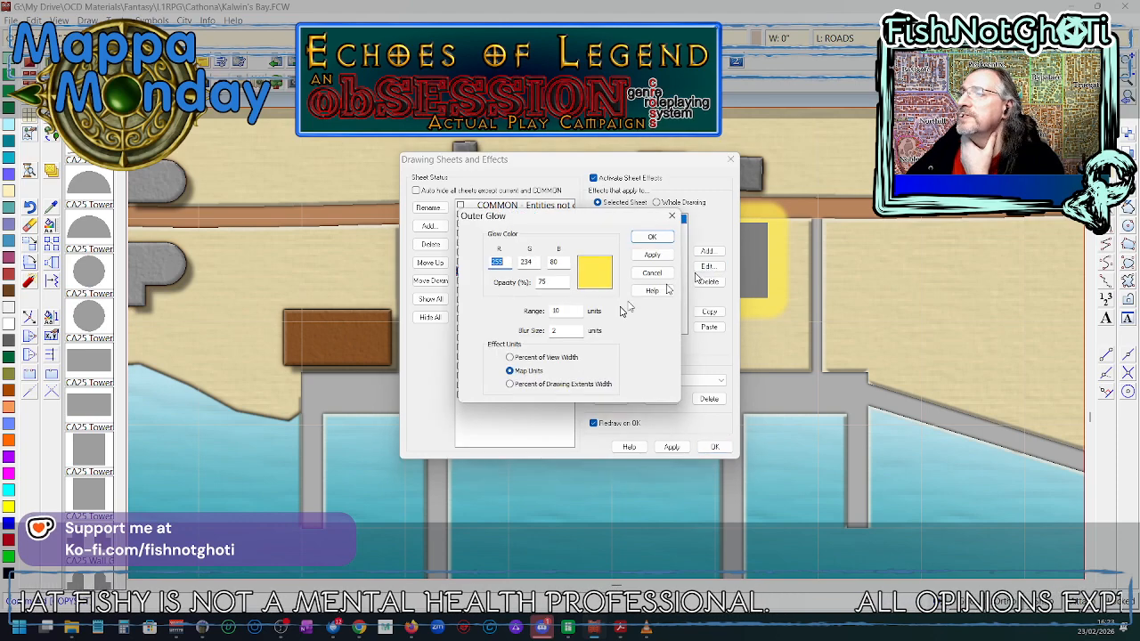
pyautogui.doubleClick(552, 310)
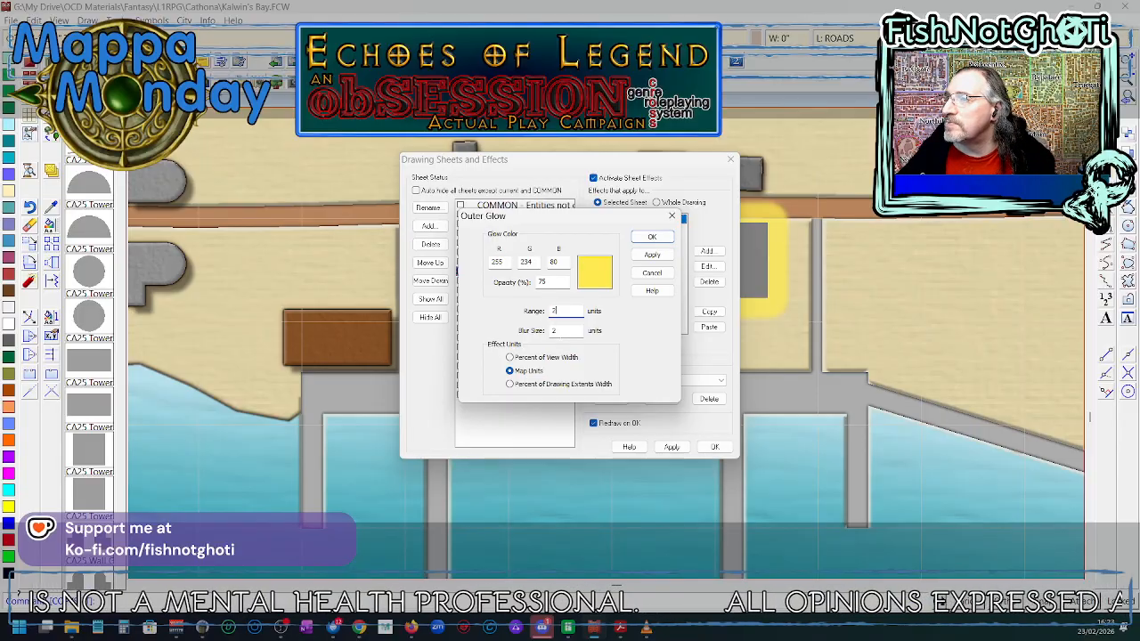
pyautogui.doubleClick(540, 282)
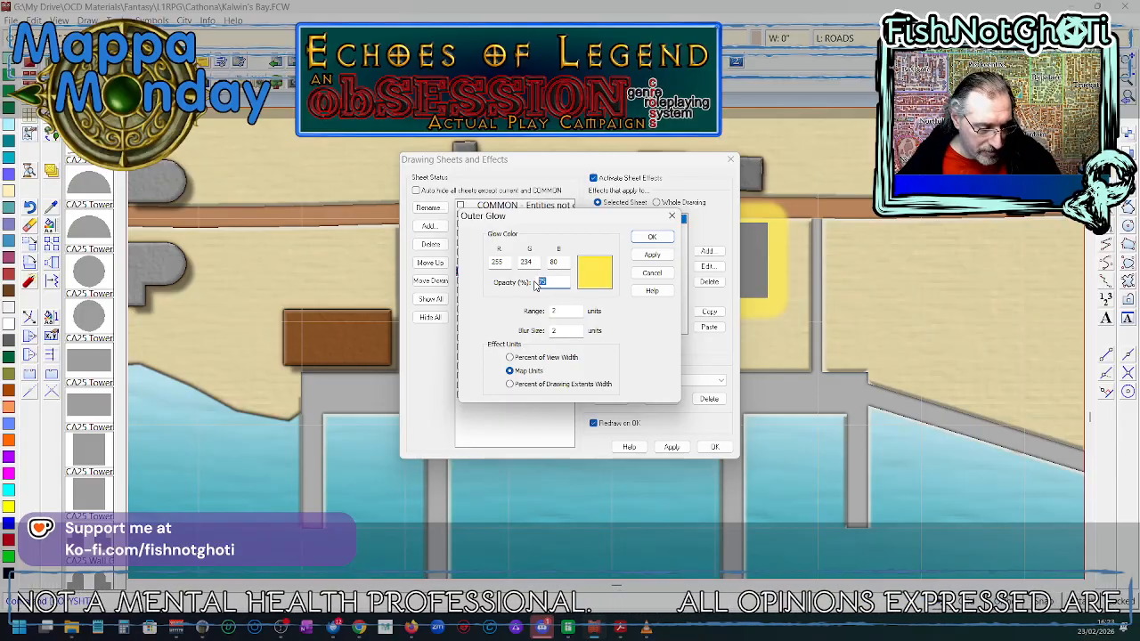
pyautogui.write('50')
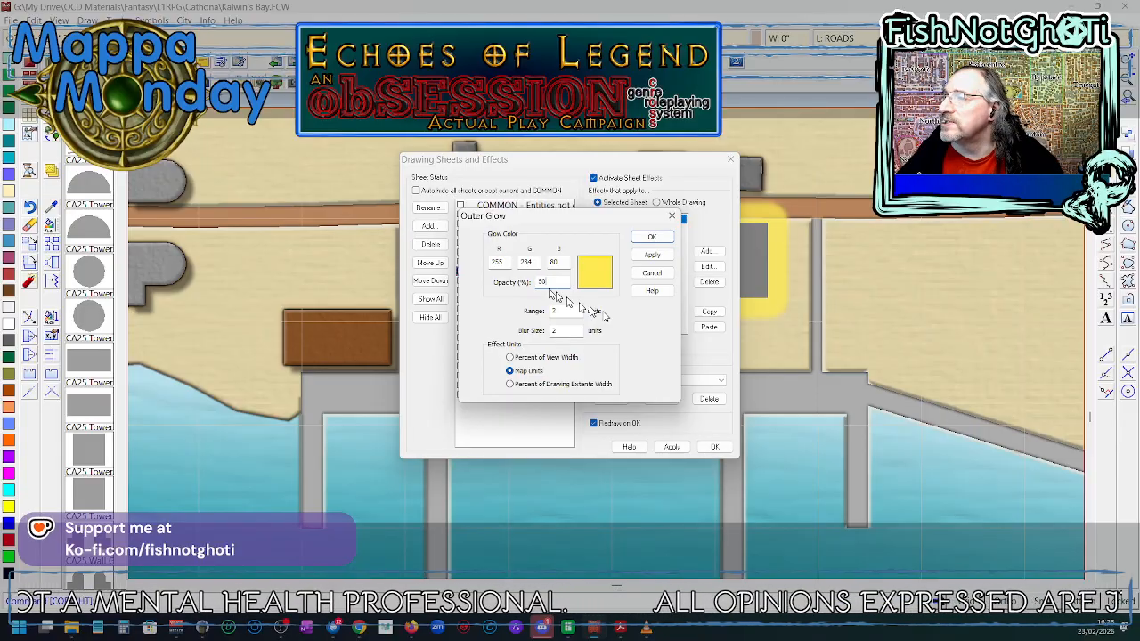
pyautogui.click(654, 237)
pyautogui.click(714, 447)
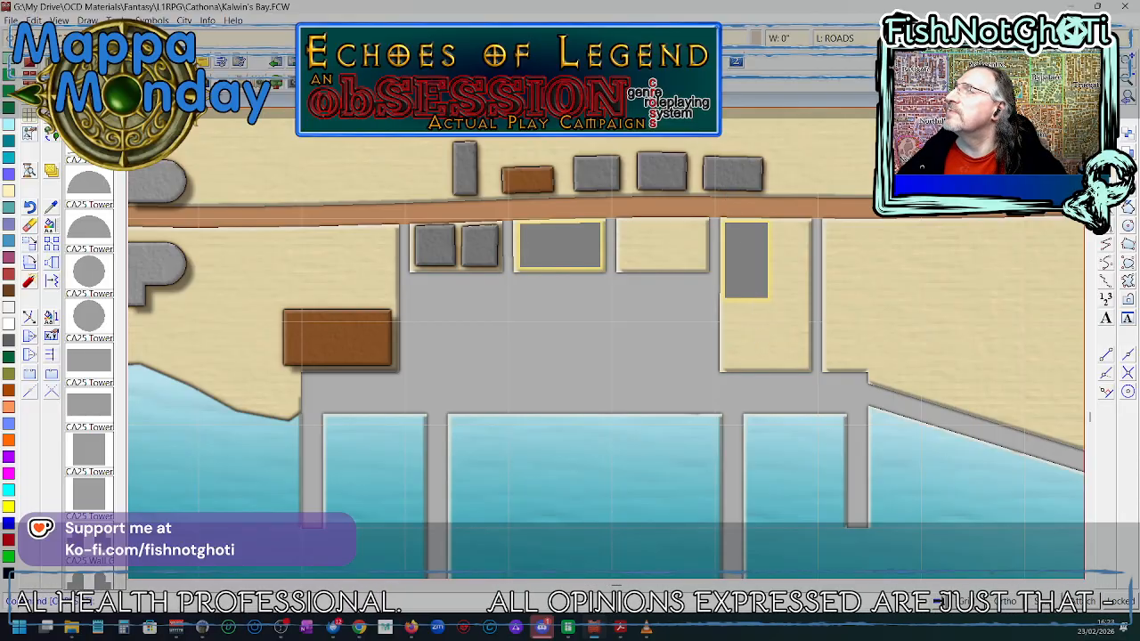
# - Set the opacity of the GM POI sheet's Outer Glow to 75% and apply the sheet settings
pyautogui.click(927, 39)
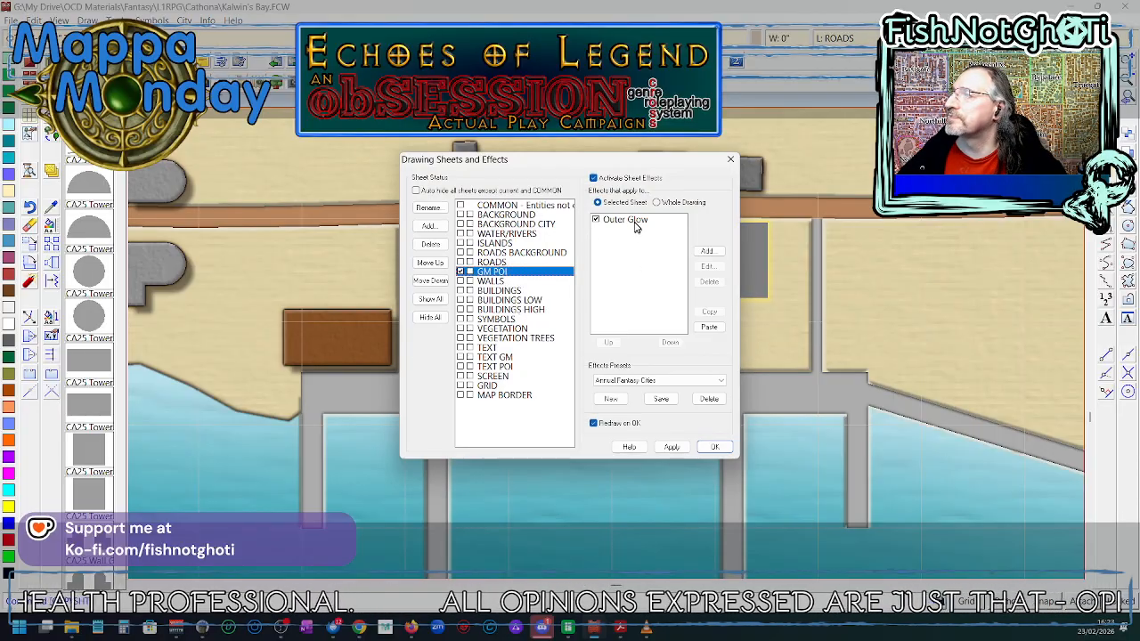
pyautogui.click(638, 221)
pyautogui.click(707, 267)
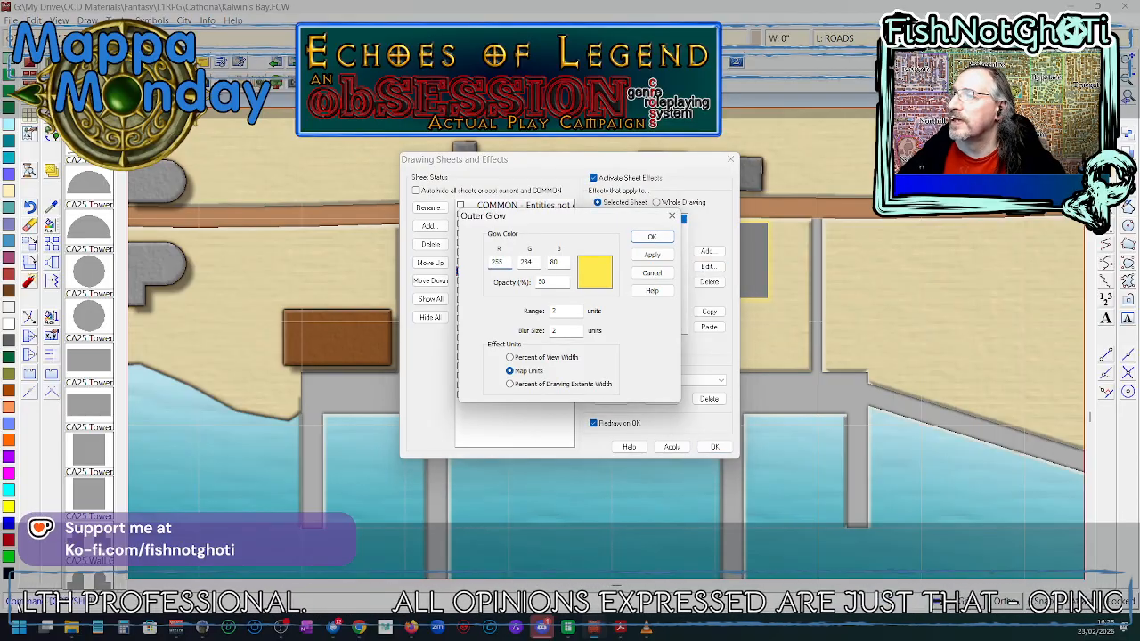
pyautogui.moveTo(560, 283); pyautogui.dragTo(532, 284)
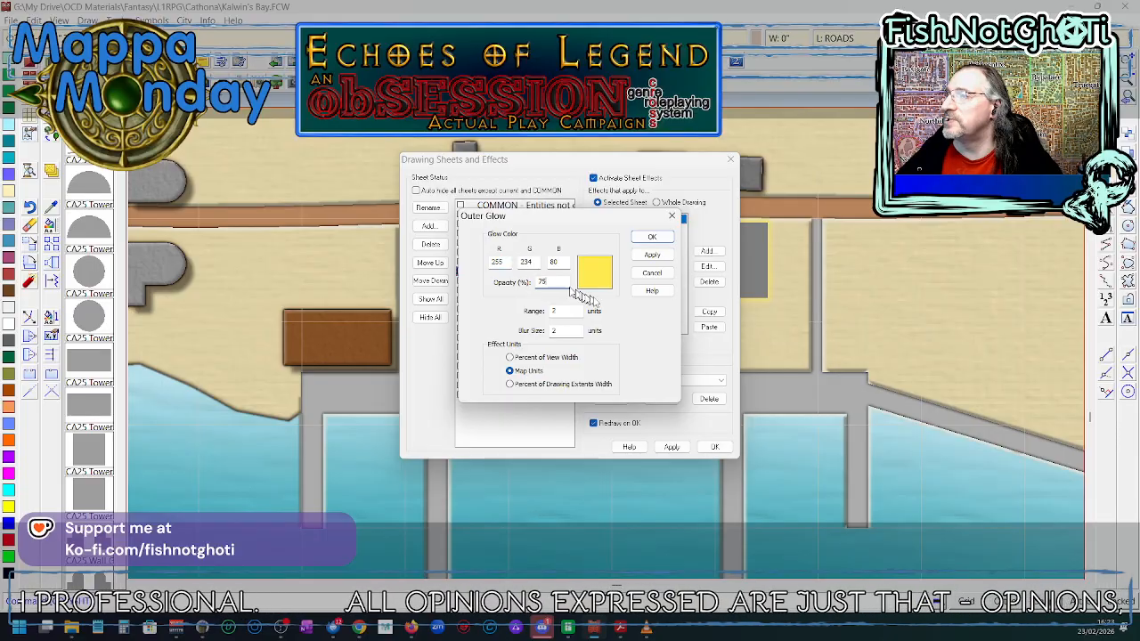
pyautogui.click(652, 237)
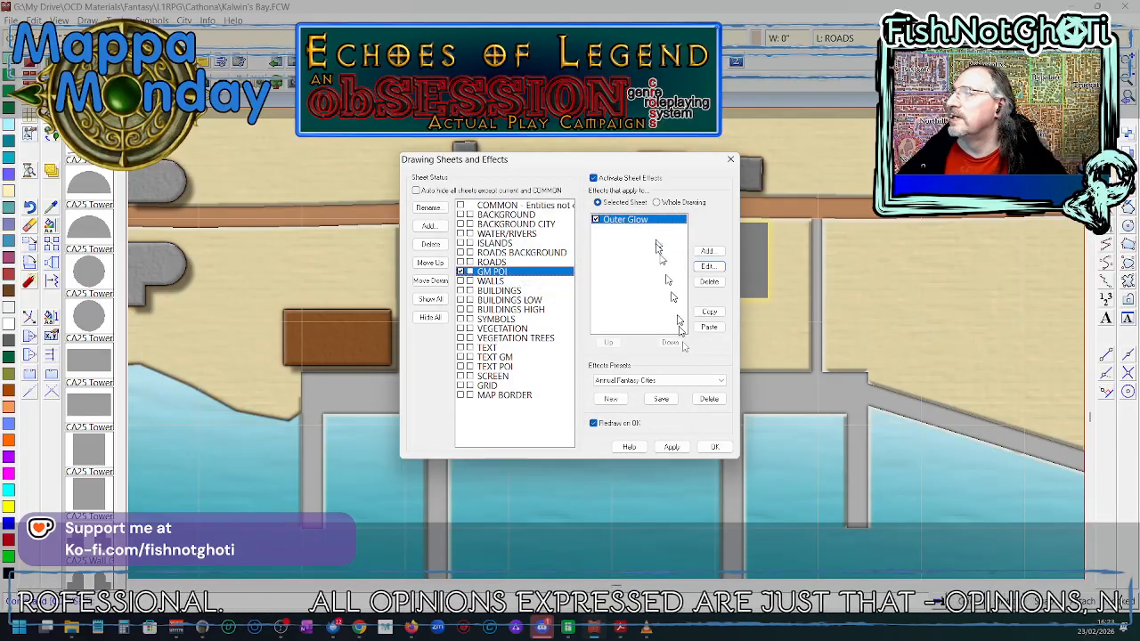
pyautogui.click(714, 446)
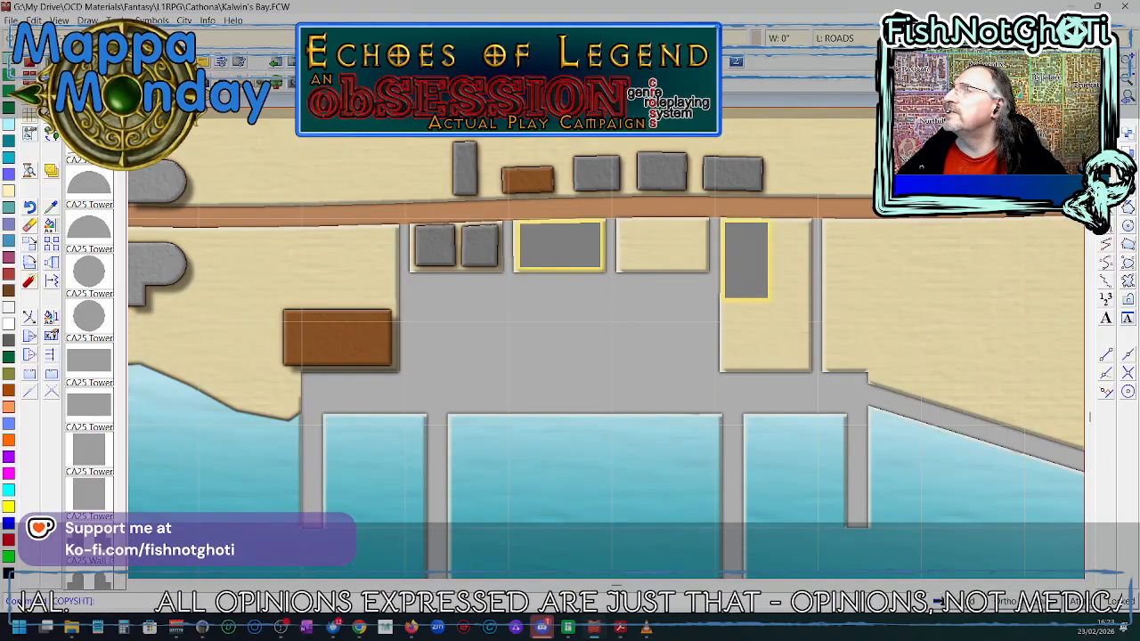
# - Make BUILDINGS the current sheet and hide the GM POI sheet
pyautogui.click(910, 38)
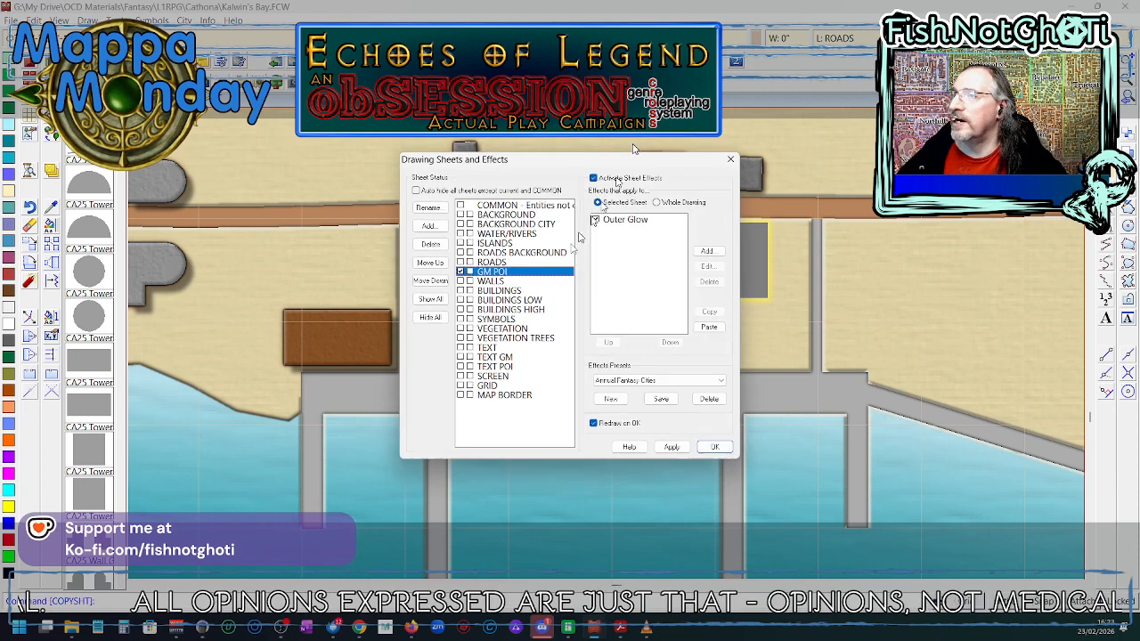
pyautogui.click(461, 301)
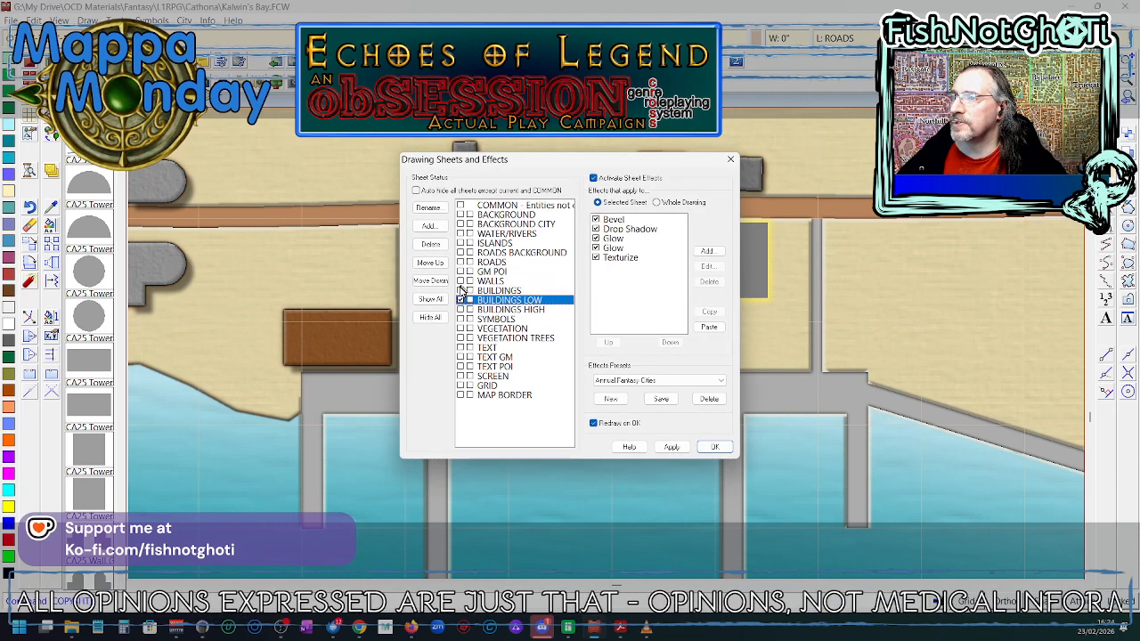
pyautogui.click(463, 291)
pyautogui.click(470, 273)
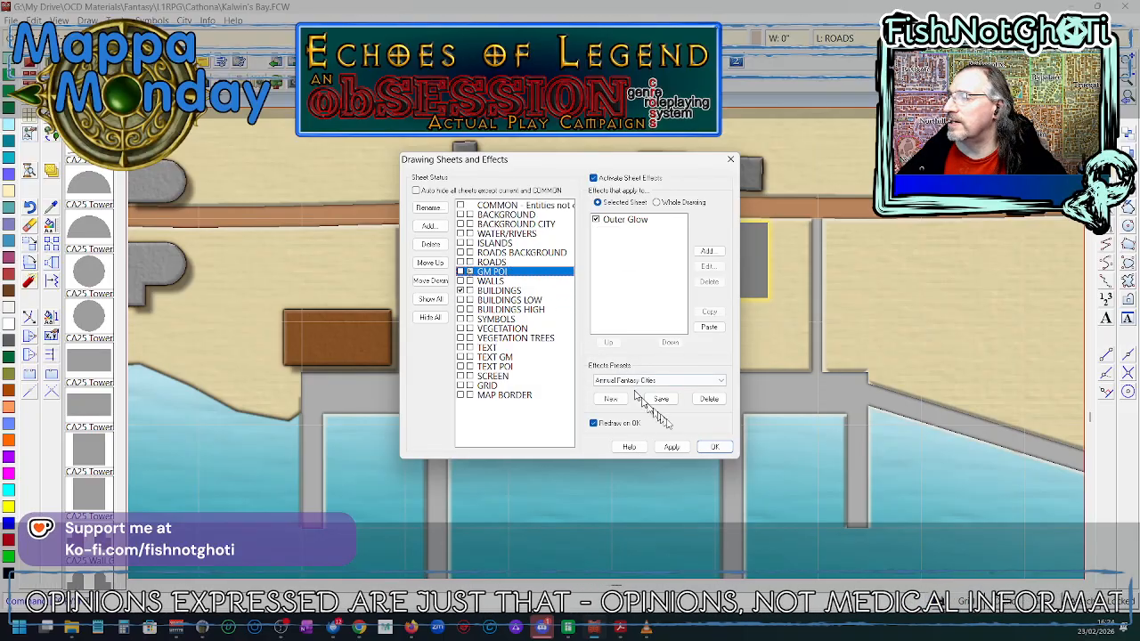
pyautogui.click(712, 447)
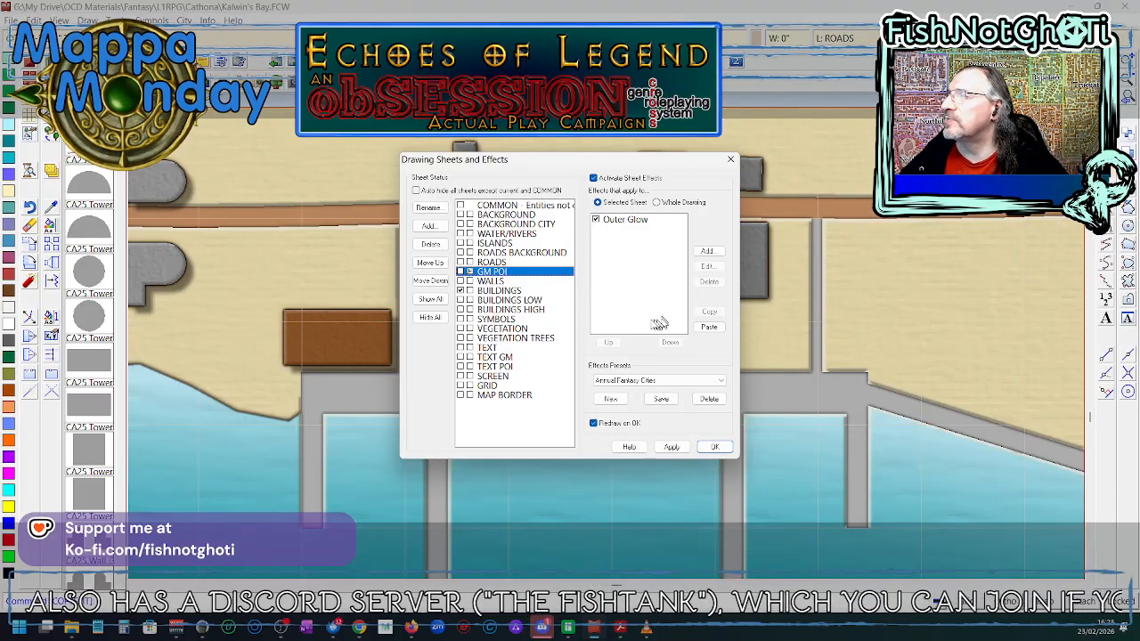
pyautogui.click(711, 446)
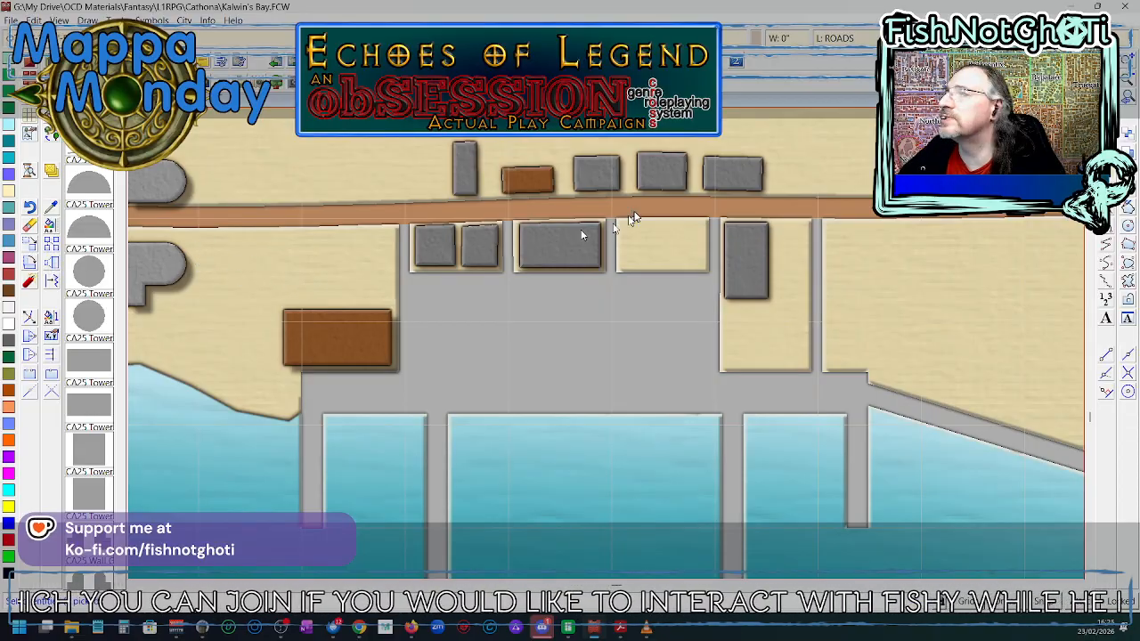
# - Copy the small grey building just east of the brown one north of the road to the sand directly north of the large brown building
pyautogui.click(619, 187)
pyautogui.rightClick(618, 187)
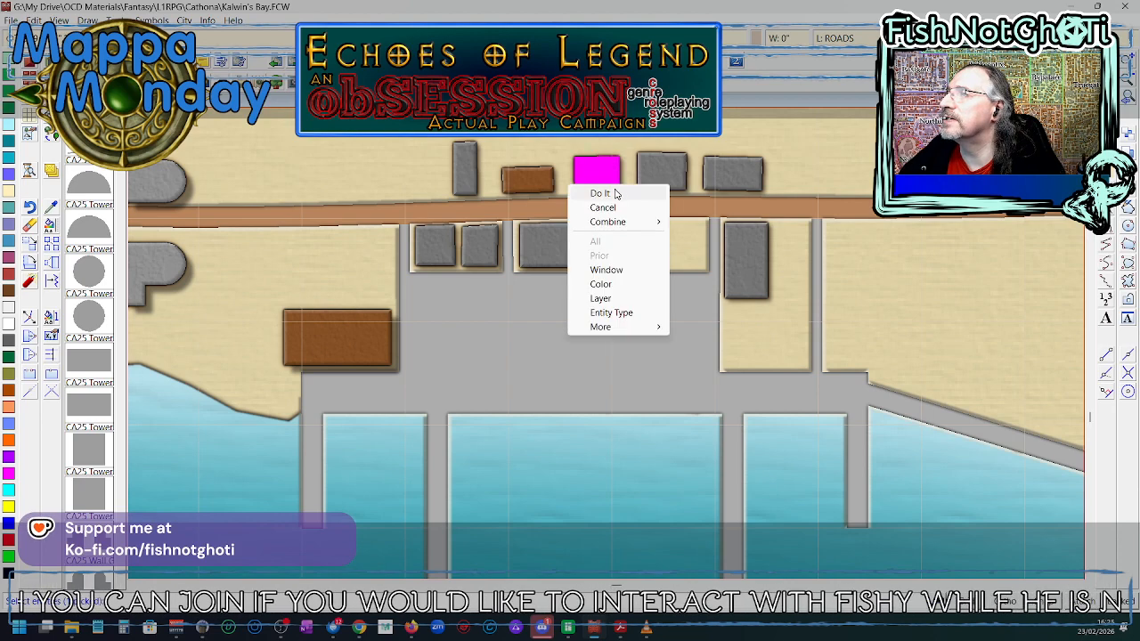
pyautogui.click(624, 190)
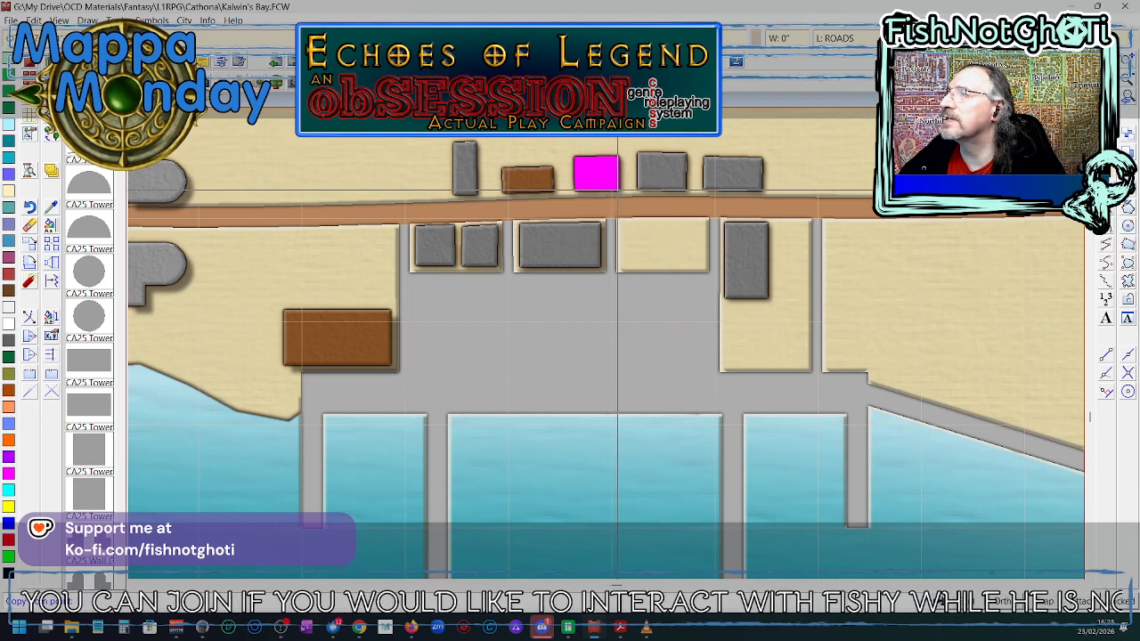
pyautogui.click(368, 283)
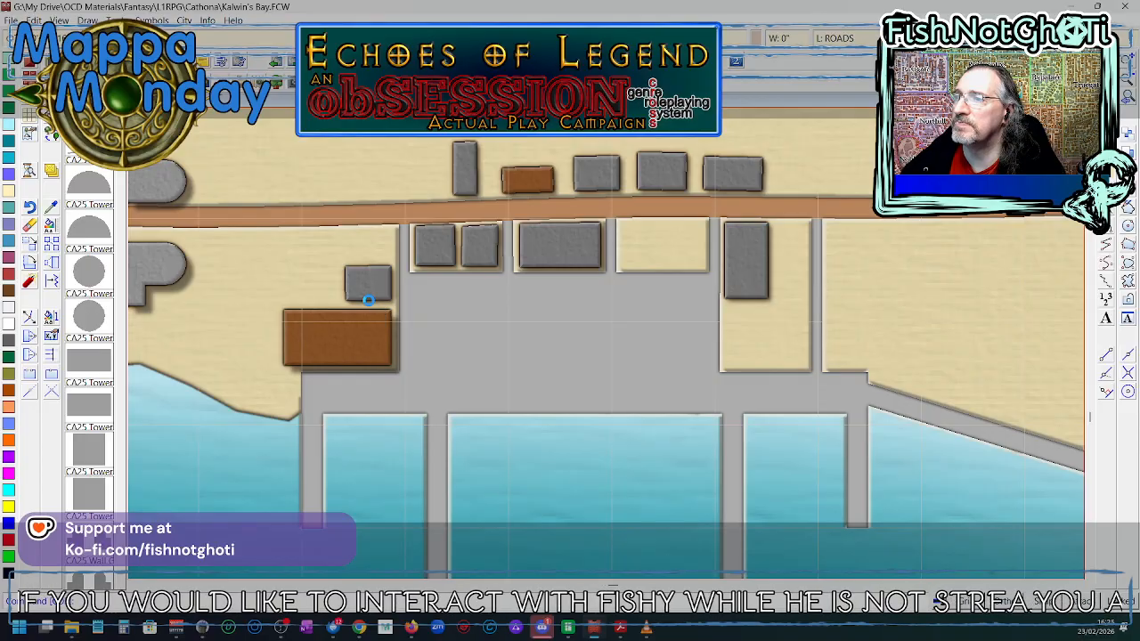
# - Set the current drawing colour to white, palette colour 15
pyautogui.scroll(1, 368, 300)
pyautogui.scroll(3, 368, 301)
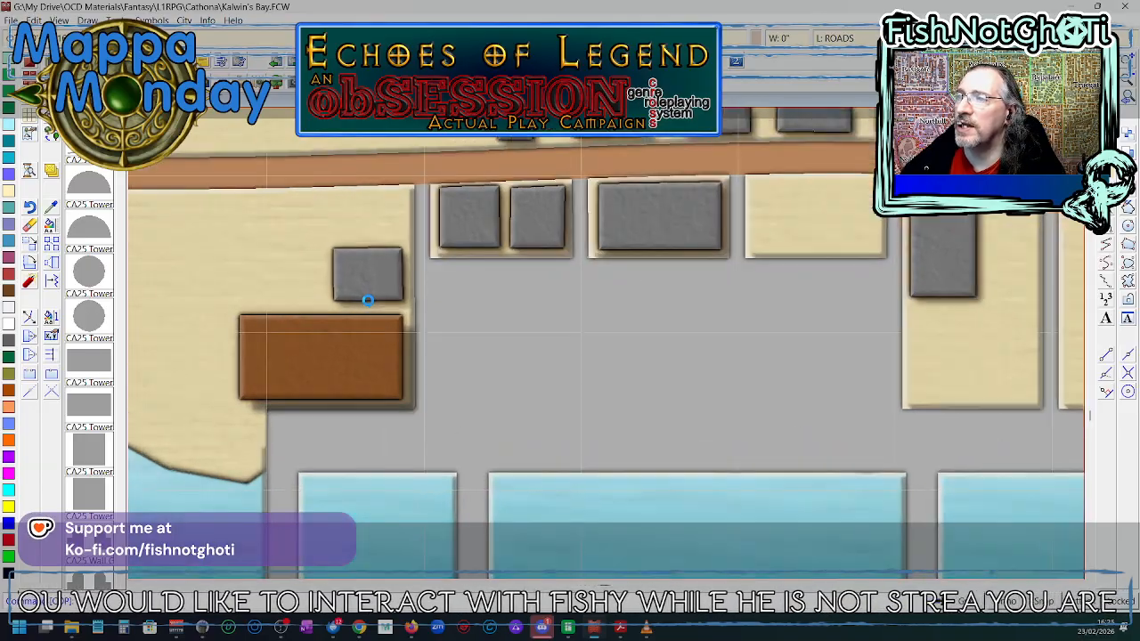
pyautogui.scroll(3, 368, 300)
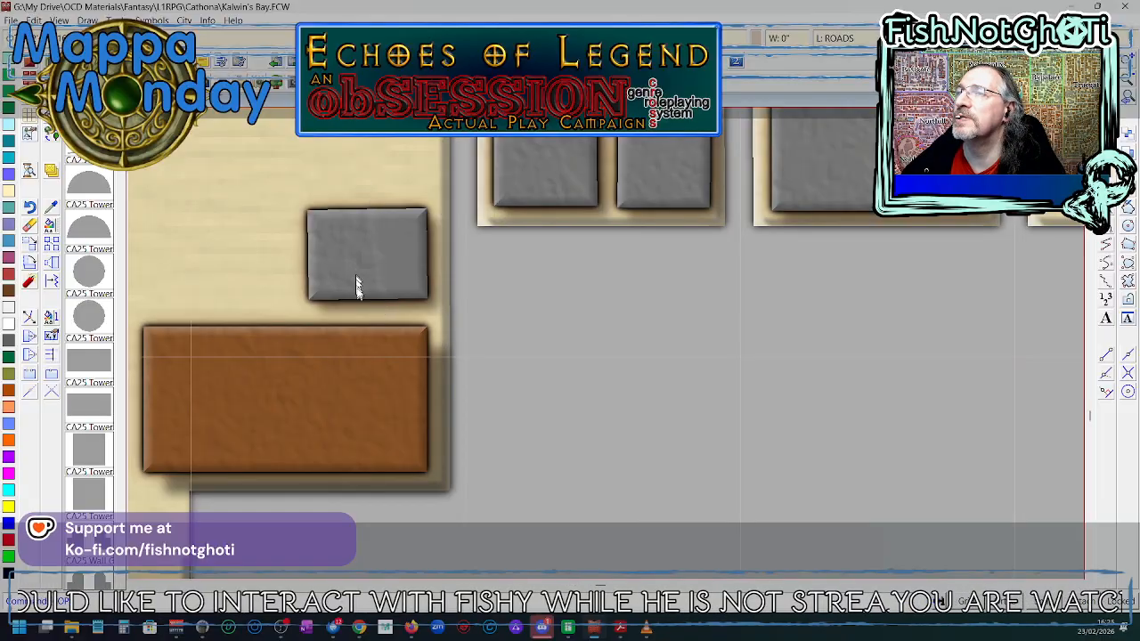
pyautogui.click(748, 53)
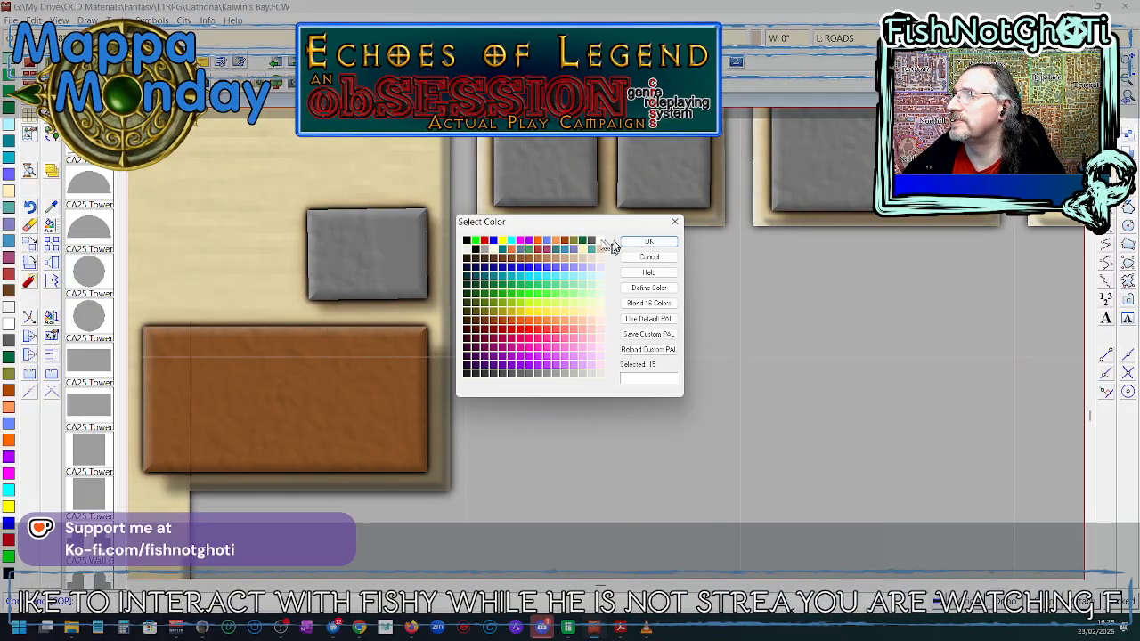
pyautogui.click(634, 243)
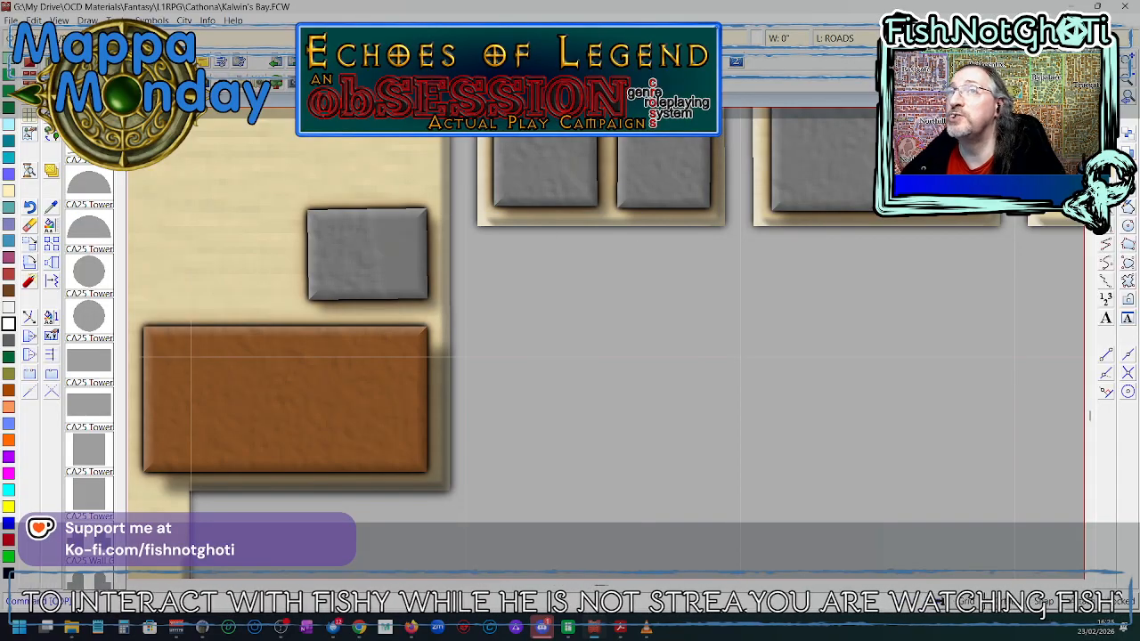
# - Add a new drawing sheet named GRID BATTLE directly after the GRID sheet
pyautogui.click(329, 62)
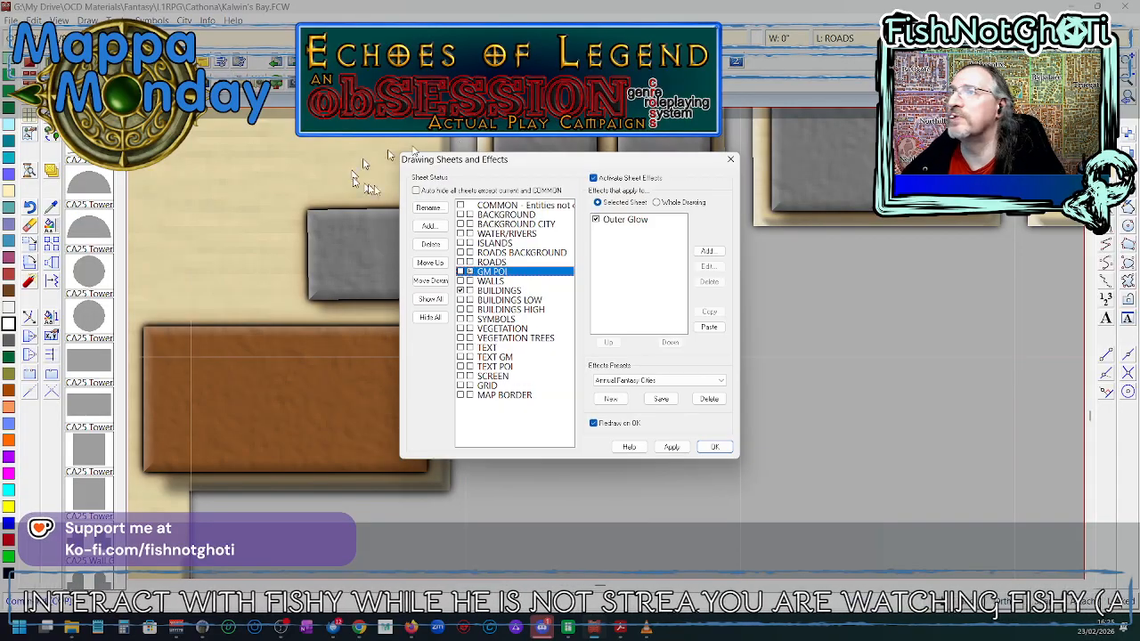
pyautogui.click(703, 450)
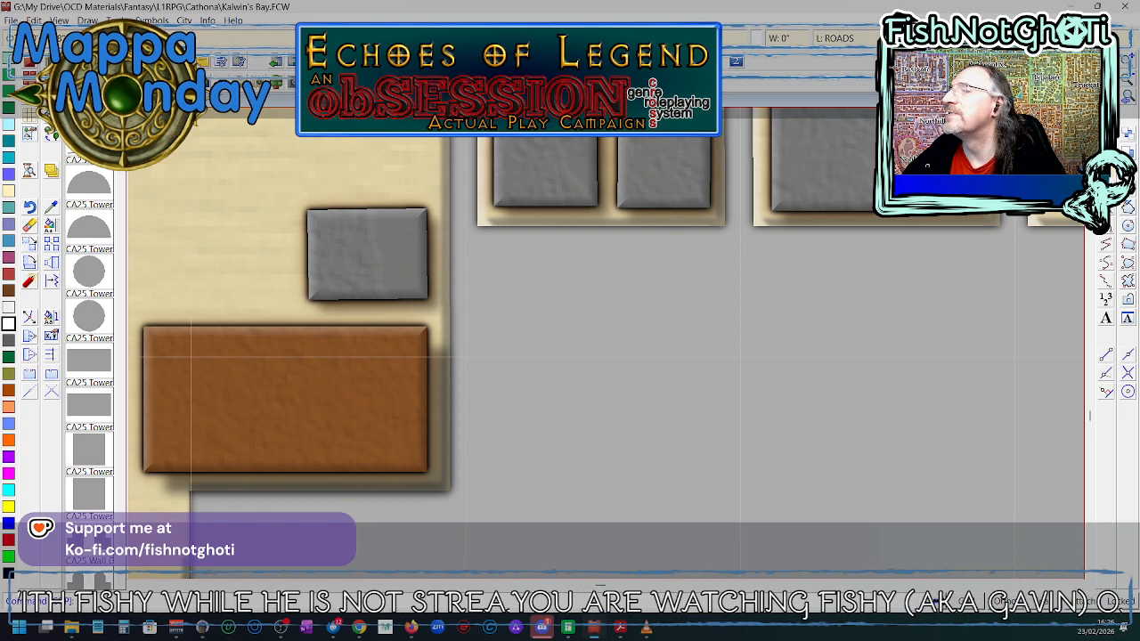
pyautogui.click(487, 386)
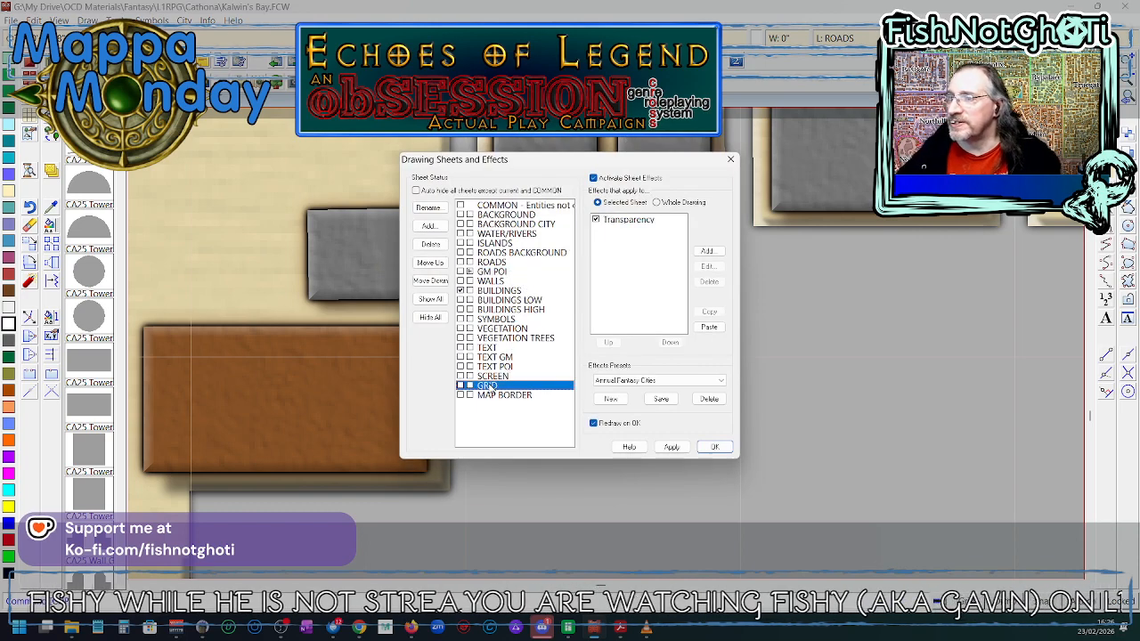
pyautogui.click(430, 227)
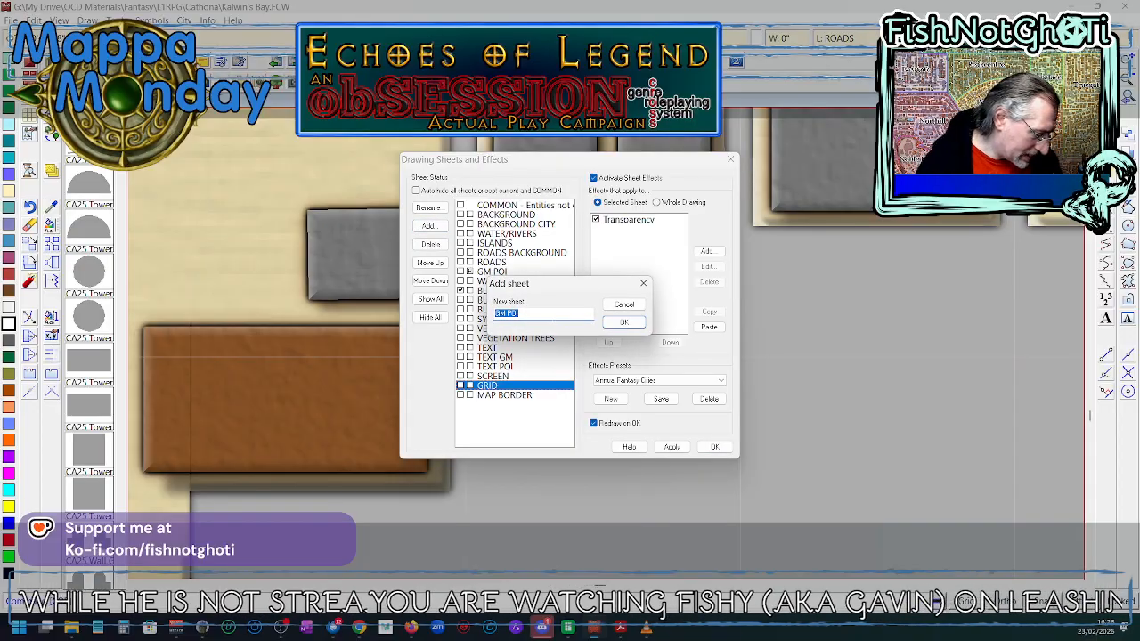
pyautogui.write('GRID BA')
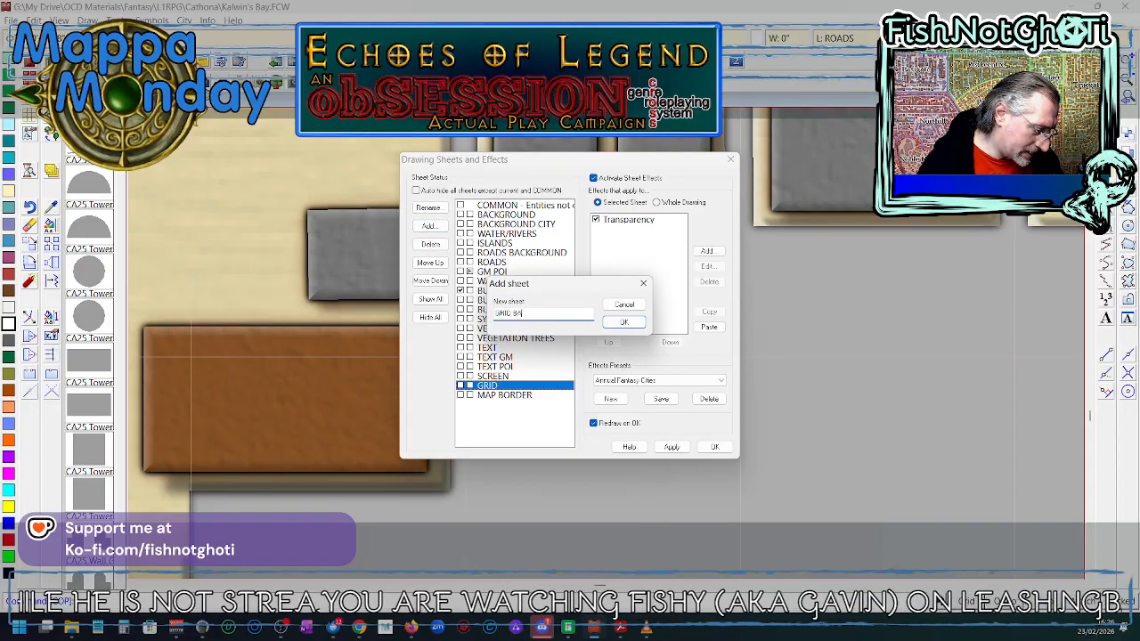
pyautogui.write('TTLE')
pyautogui.press('Return')
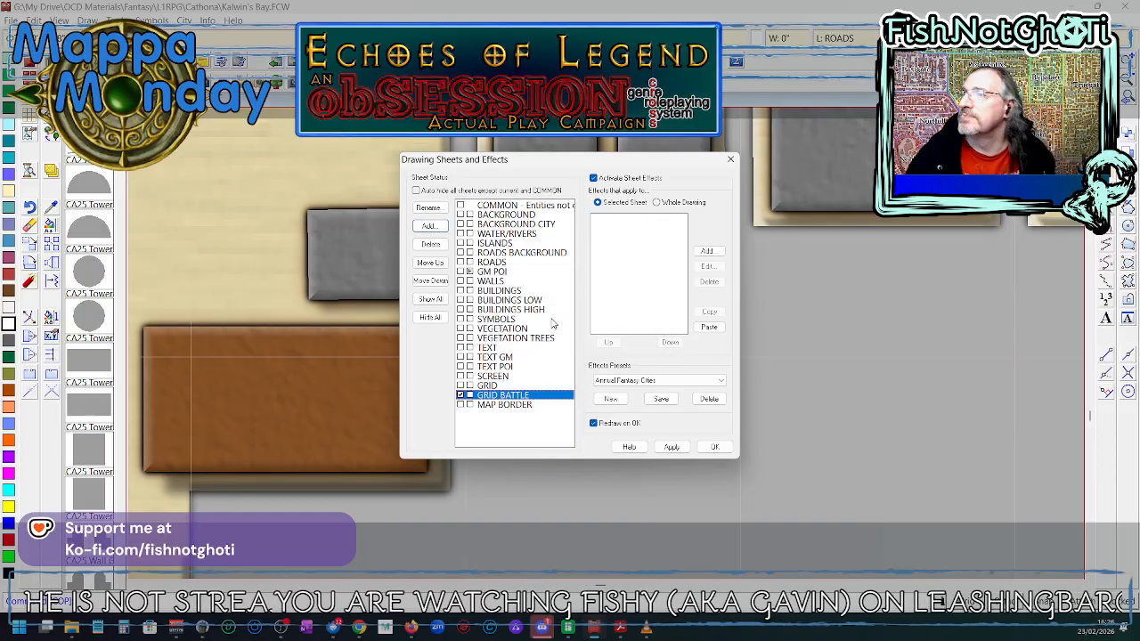
# - Copy the Transparency effect from the GRID sheet to the GRID BATTLE sheet and apply the sheet settings
pyautogui.click(495, 385)
pyautogui.click(648, 222)
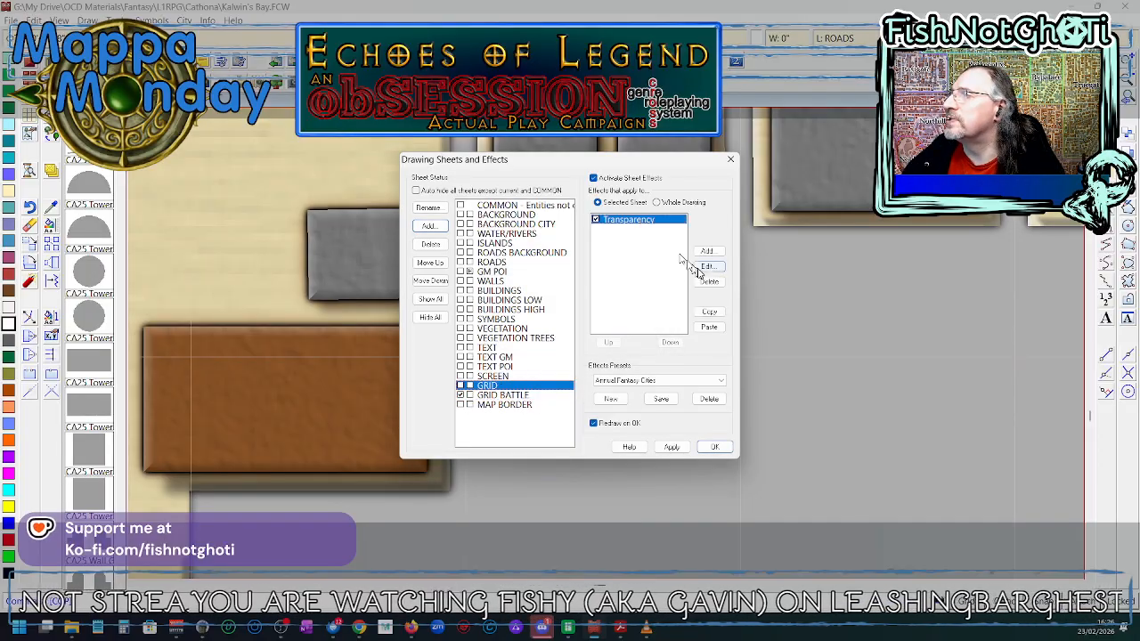
pyautogui.click(709, 312)
pyautogui.click(522, 394)
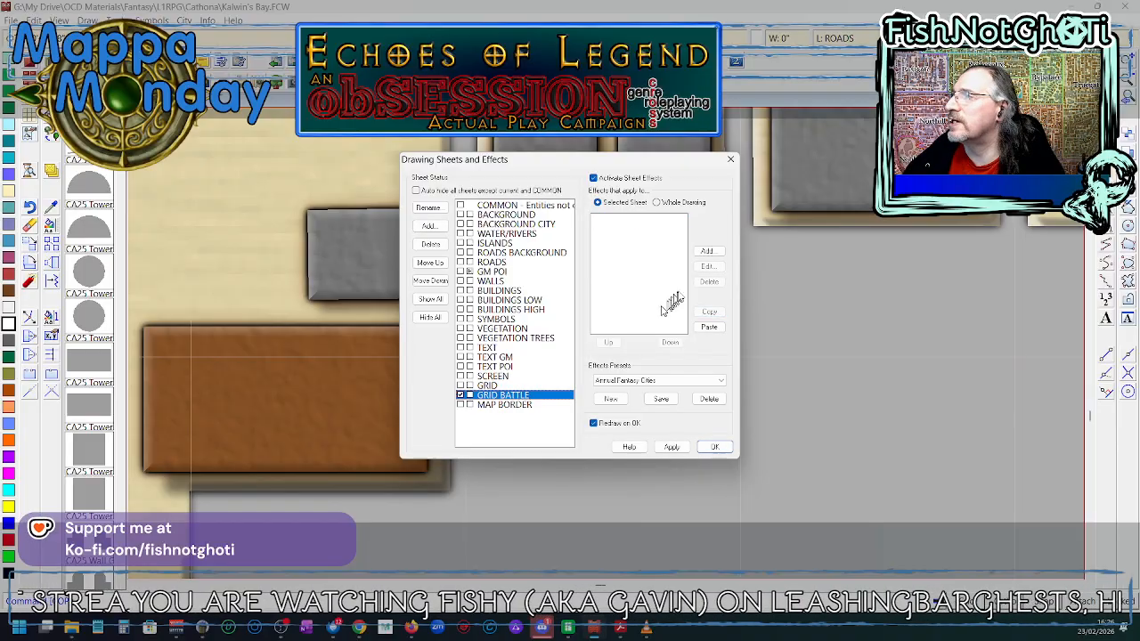
pyautogui.click(708, 328)
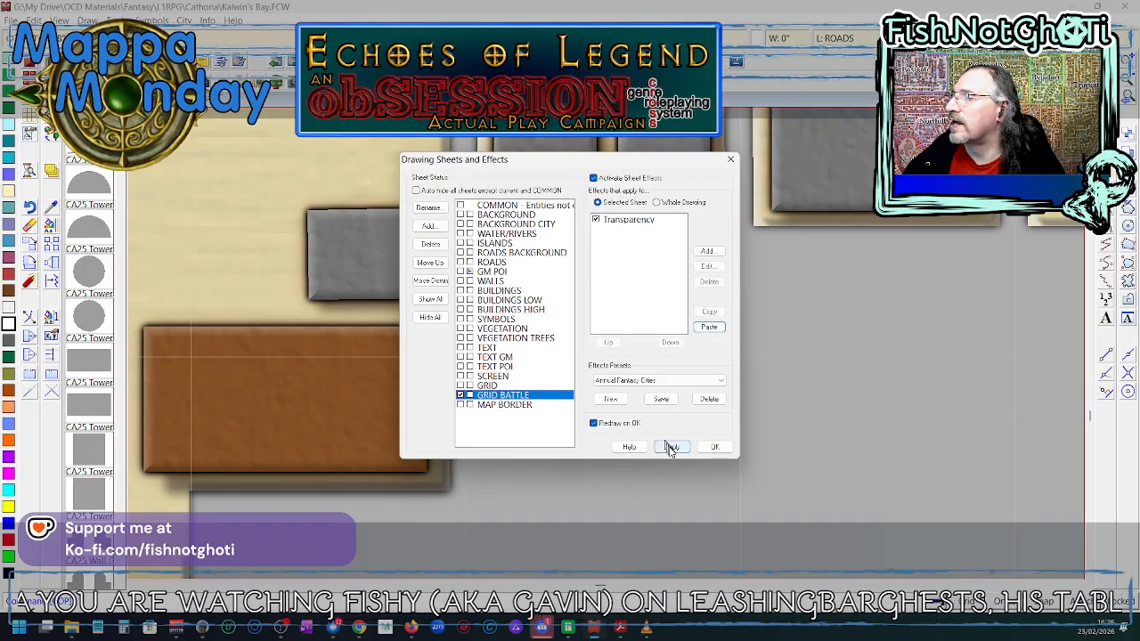
pyautogui.click(717, 447)
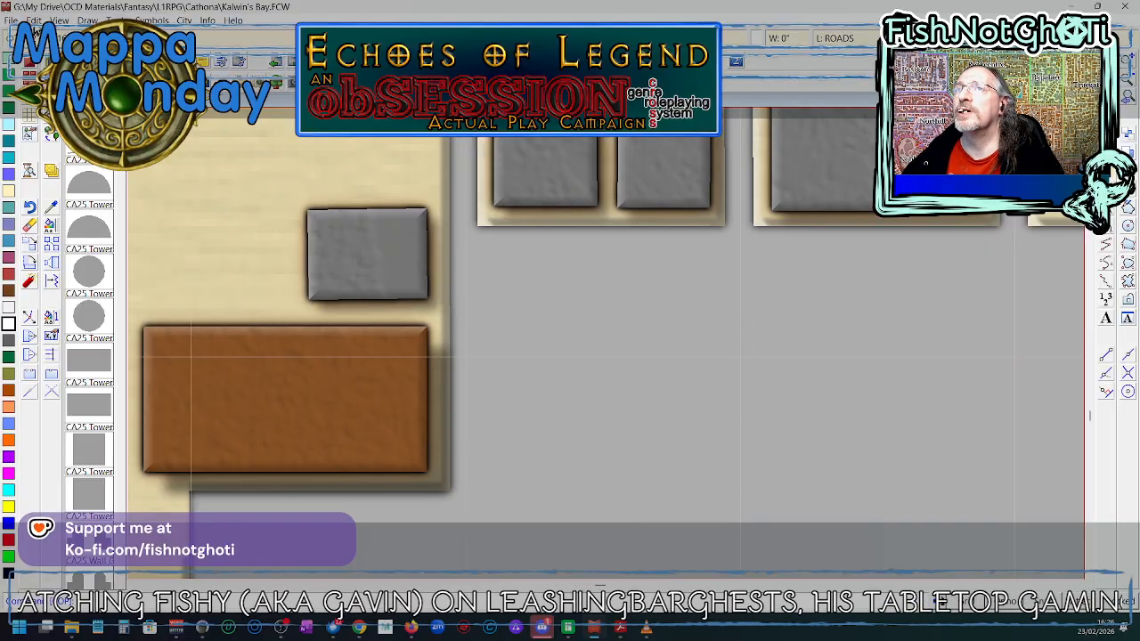
# - Add a square grid overlay with 5 spacing to the map, with labelling and snap grid switched off
pyautogui.click(87, 20)
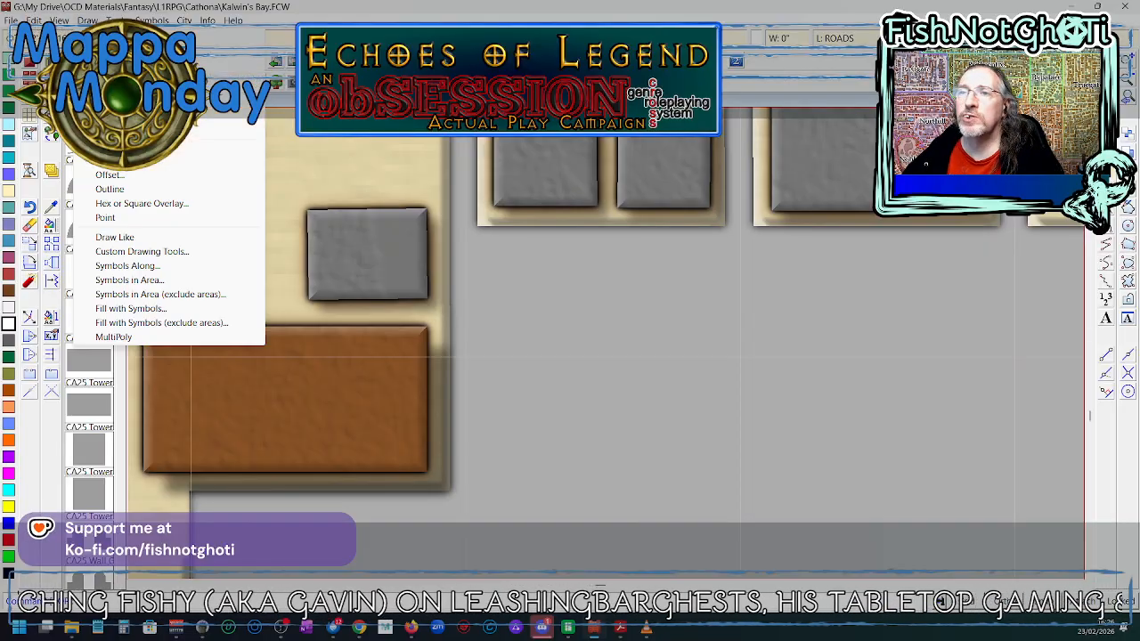
pyautogui.click(141, 203)
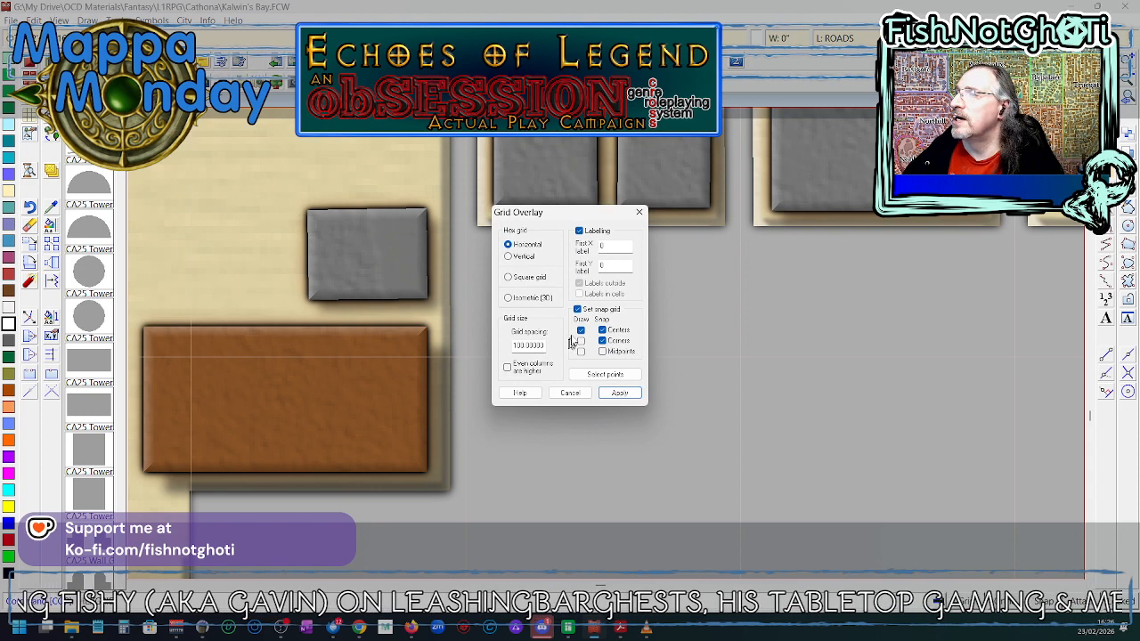
pyautogui.click(603, 341)
pyautogui.click(602, 330)
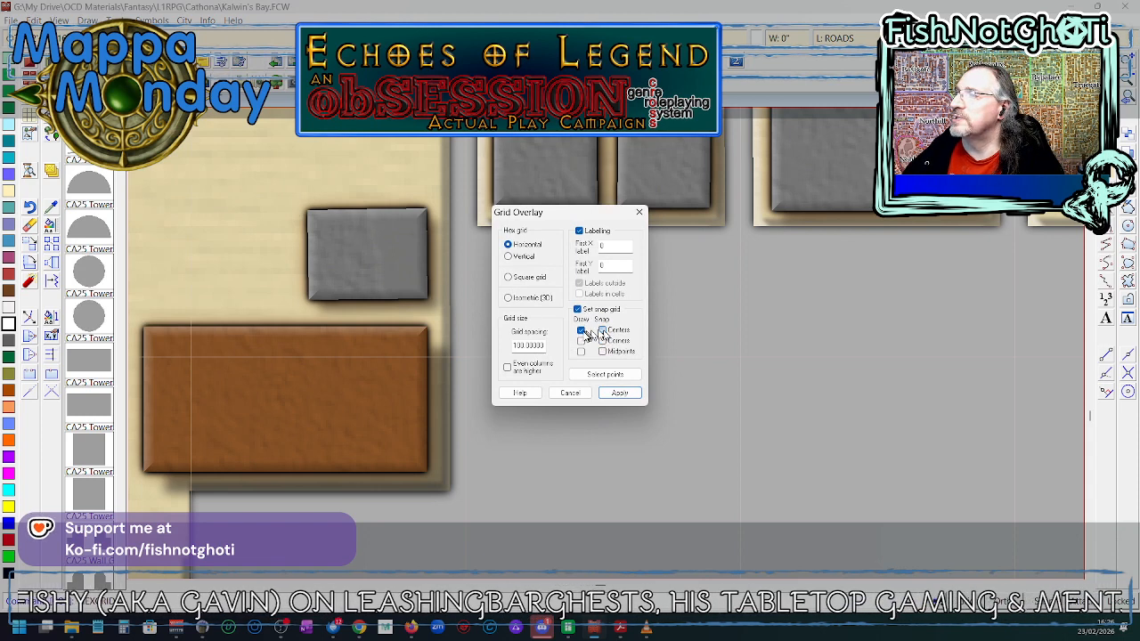
pyautogui.click(581, 331)
pyautogui.click(579, 233)
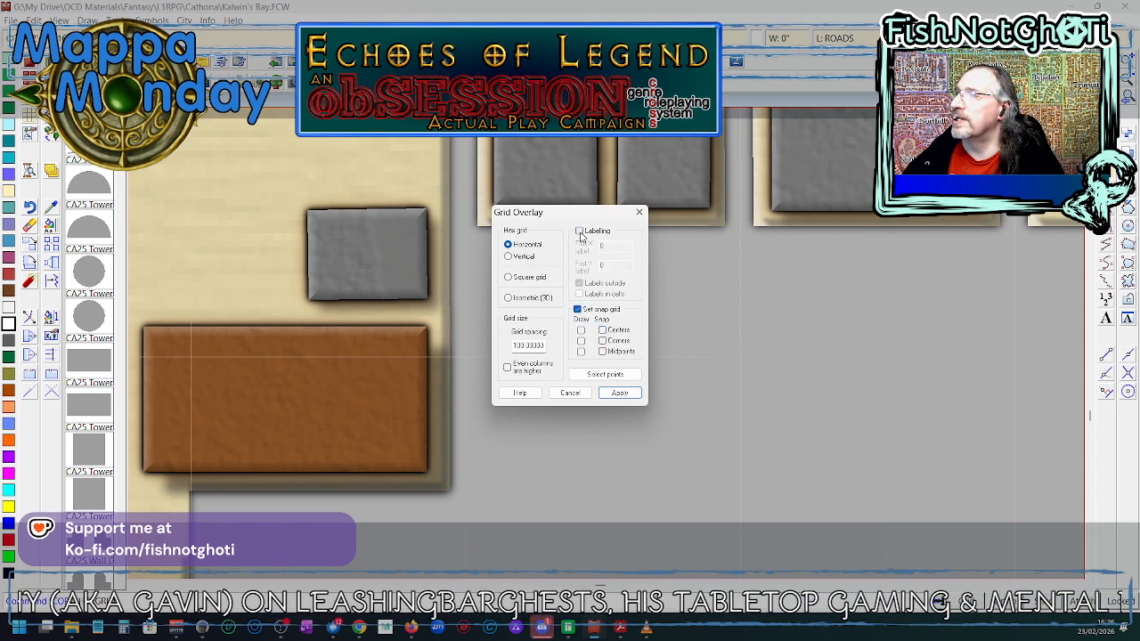
pyautogui.click(578, 309)
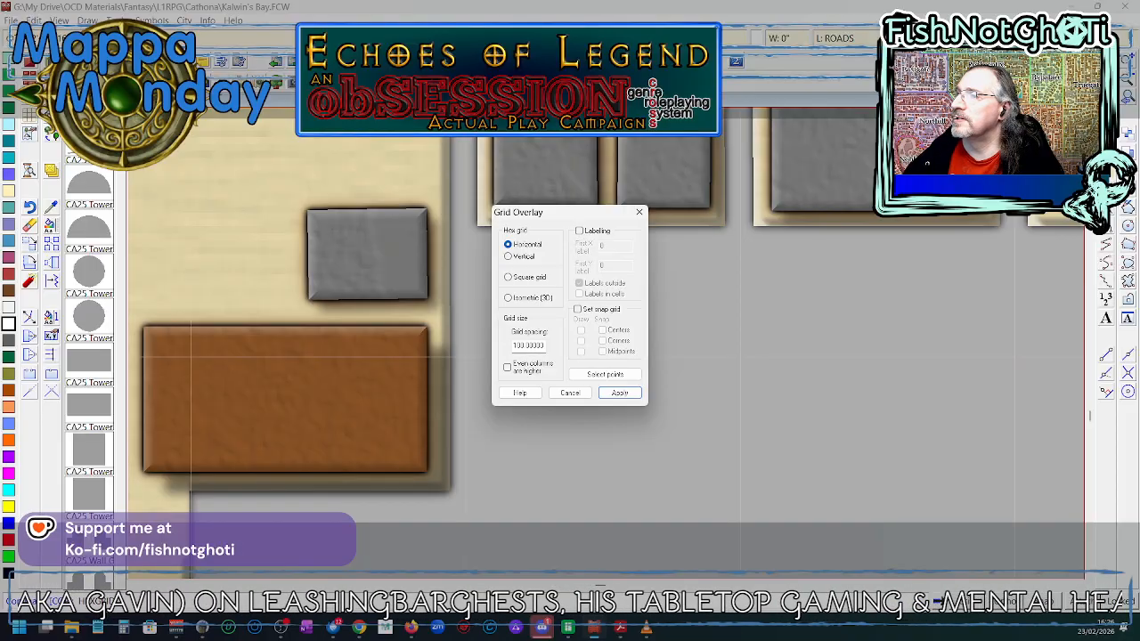
pyautogui.moveTo(526, 346); pyautogui.dragTo(498, 345)
pyautogui.write('5')
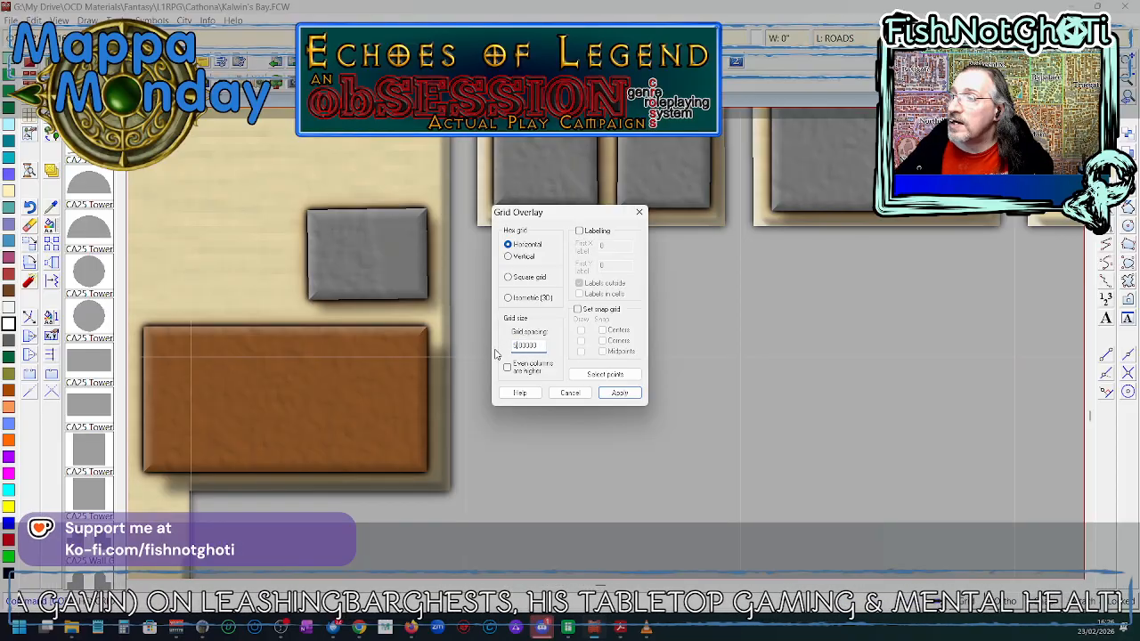
pyautogui.click(507, 277)
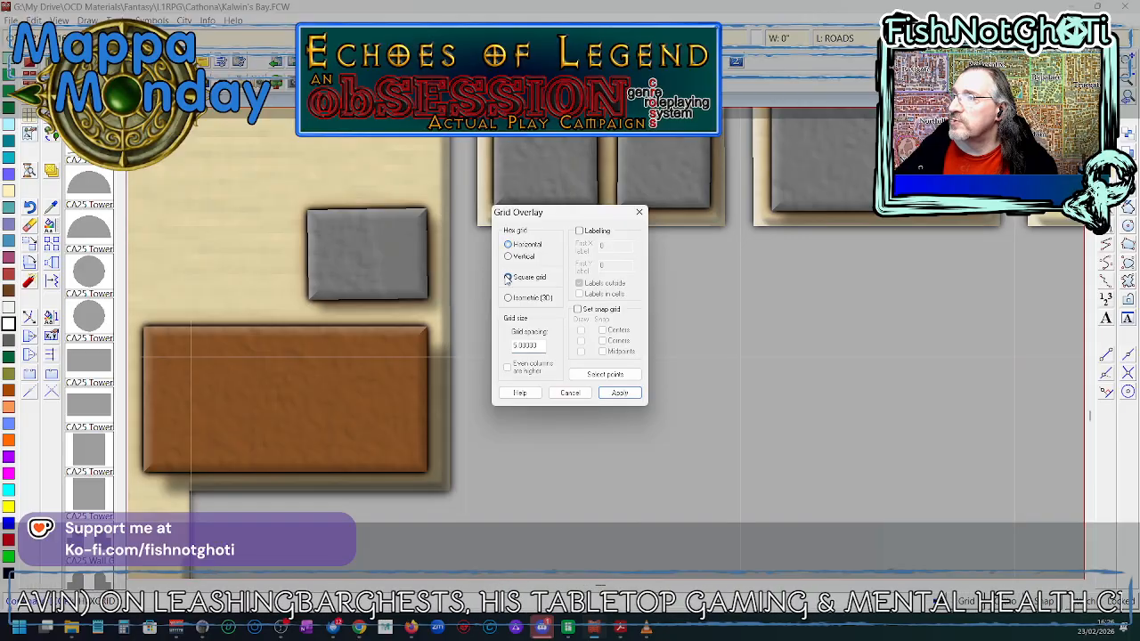
pyautogui.click(621, 394)
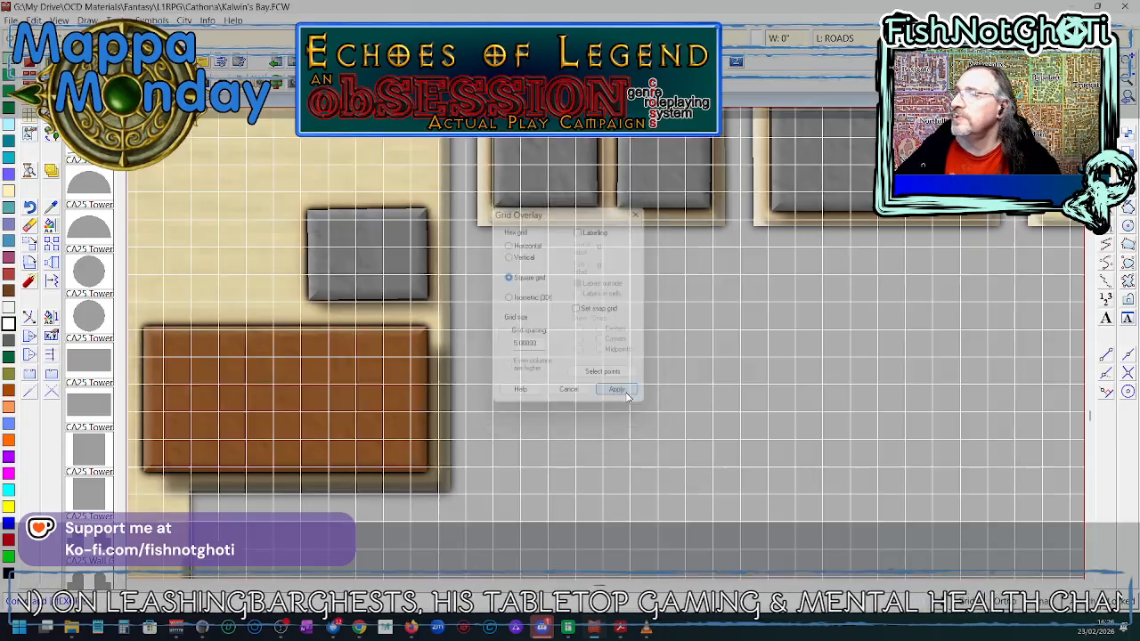
# - Unfreeze the HEX/SQUARE GRID layer so the new grid lines can be selected for a property change
pyautogui.rightClick(53, 227)
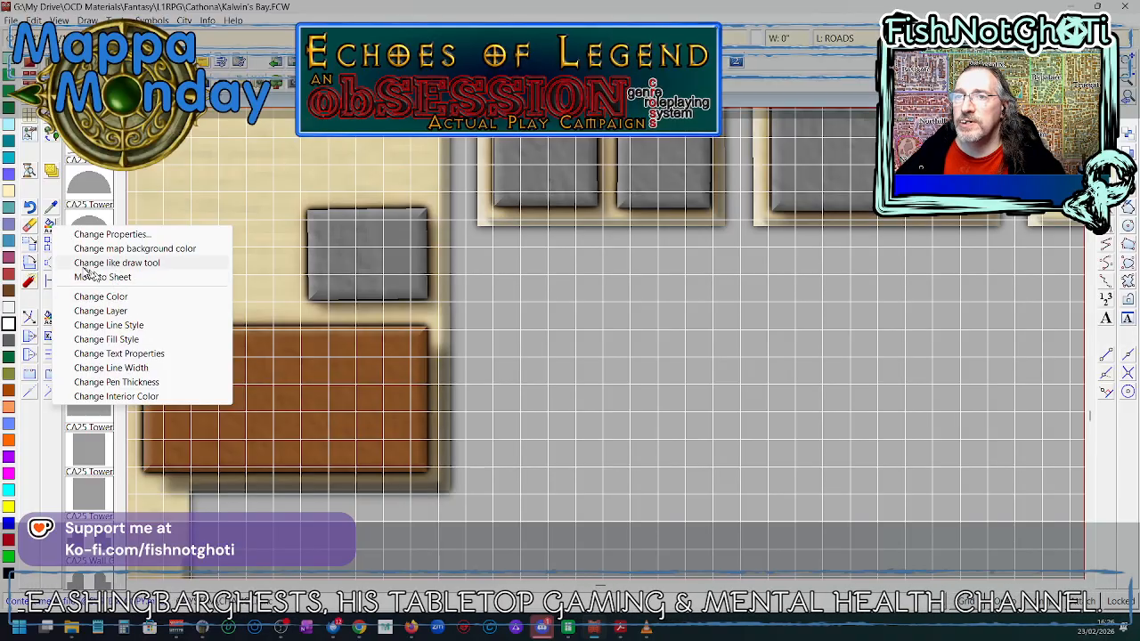
pyautogui.click(49, 228)
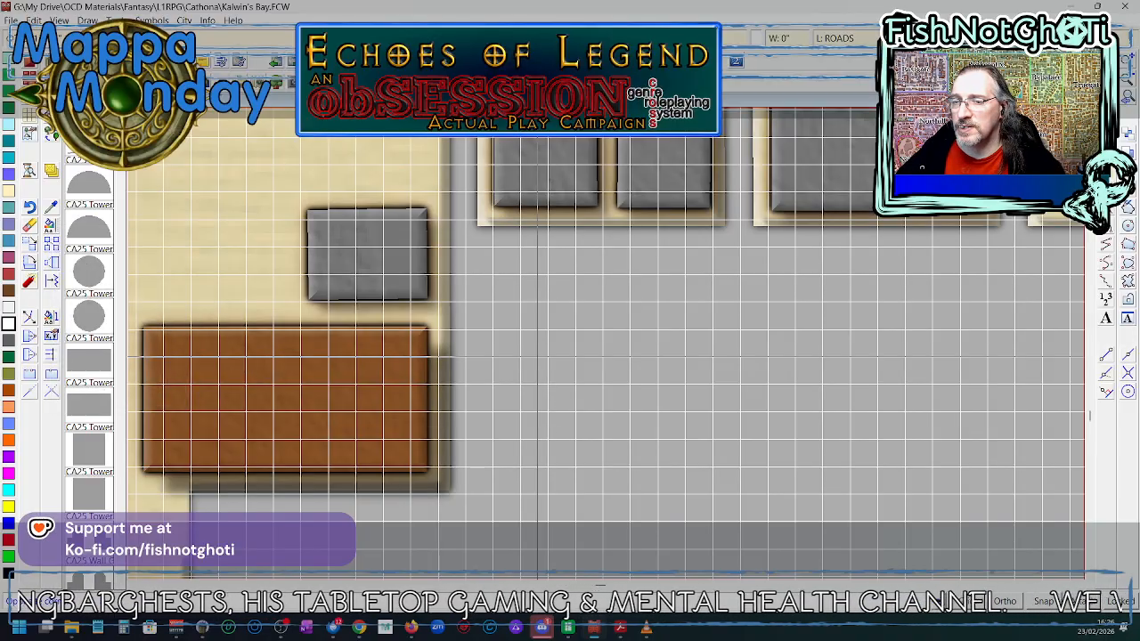
pyautogui.click(819, 39)
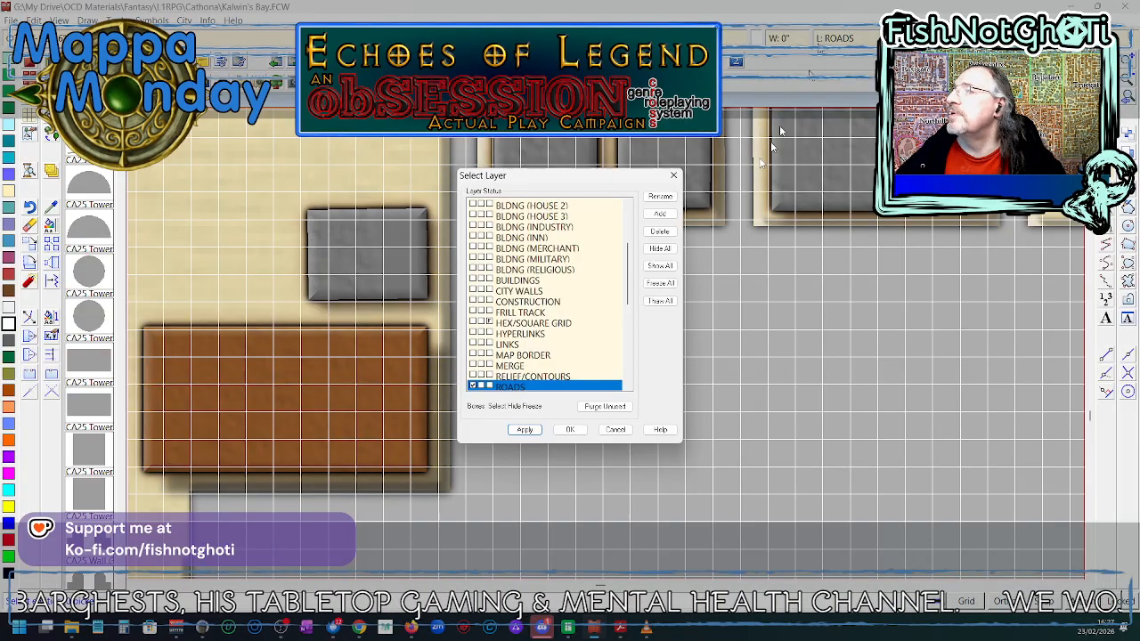
pyautogui.click(499, 324)
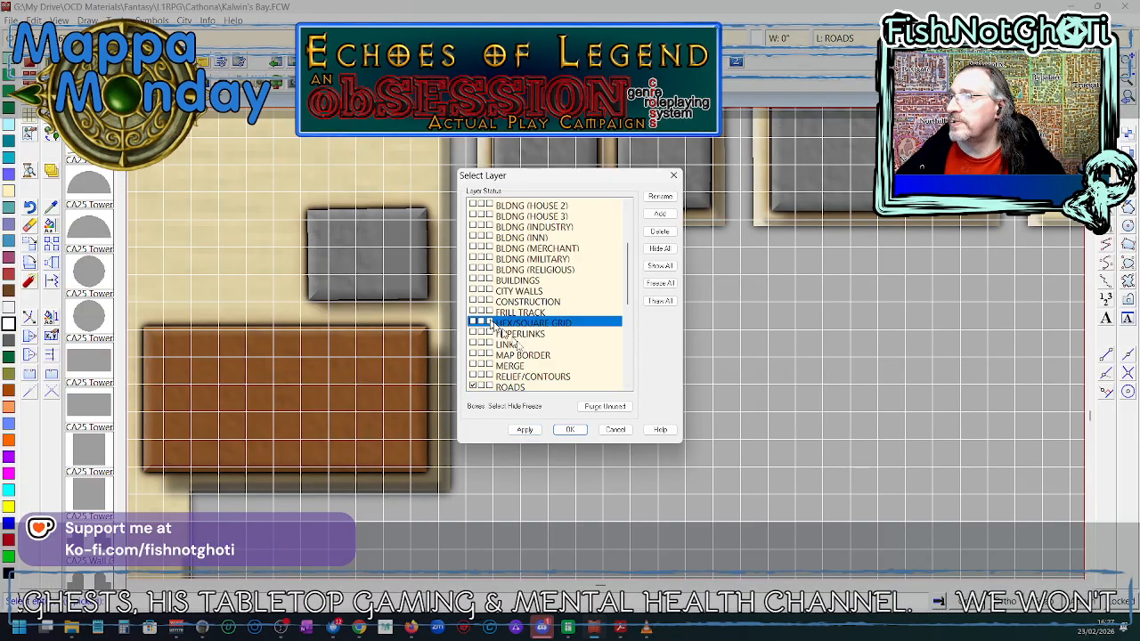
pyautogui.click(571, 432)
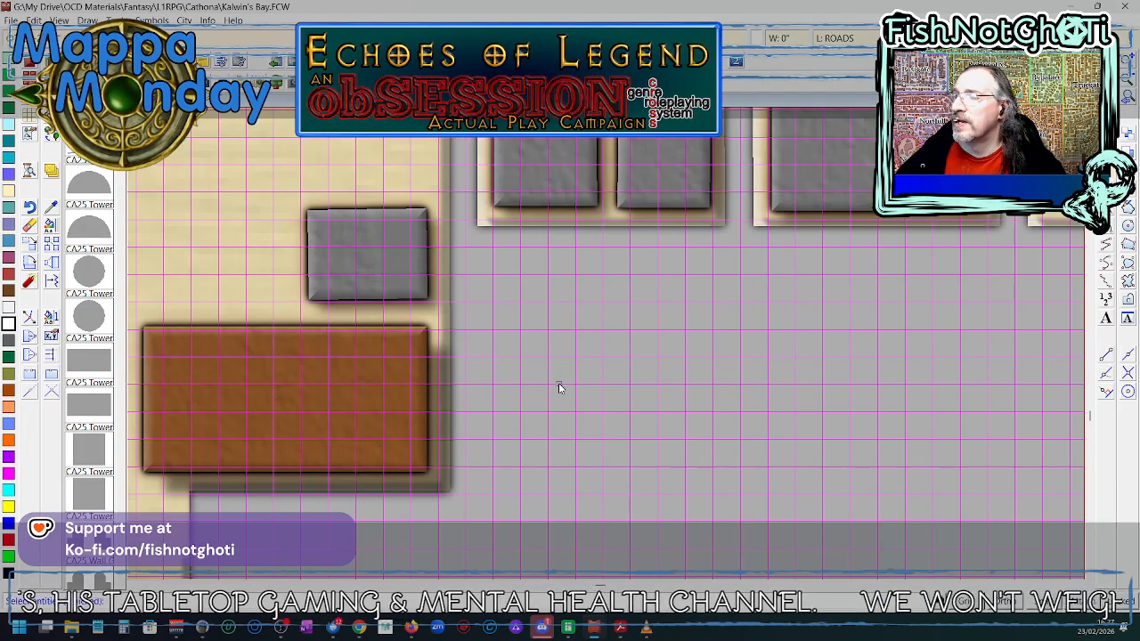
# - Move the selected square grid lines to the GRID BATTLE sheet
pyautogui.rightClick(558, 384)
pyautogui.moveTo(565, 415)
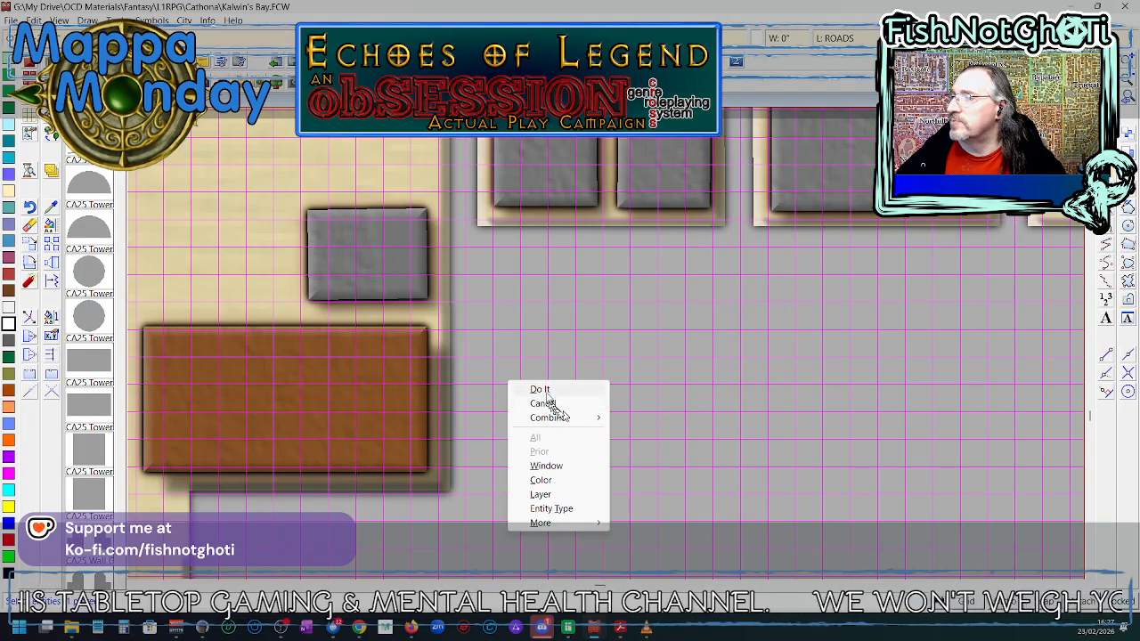
pyautogui.click(541, 389)
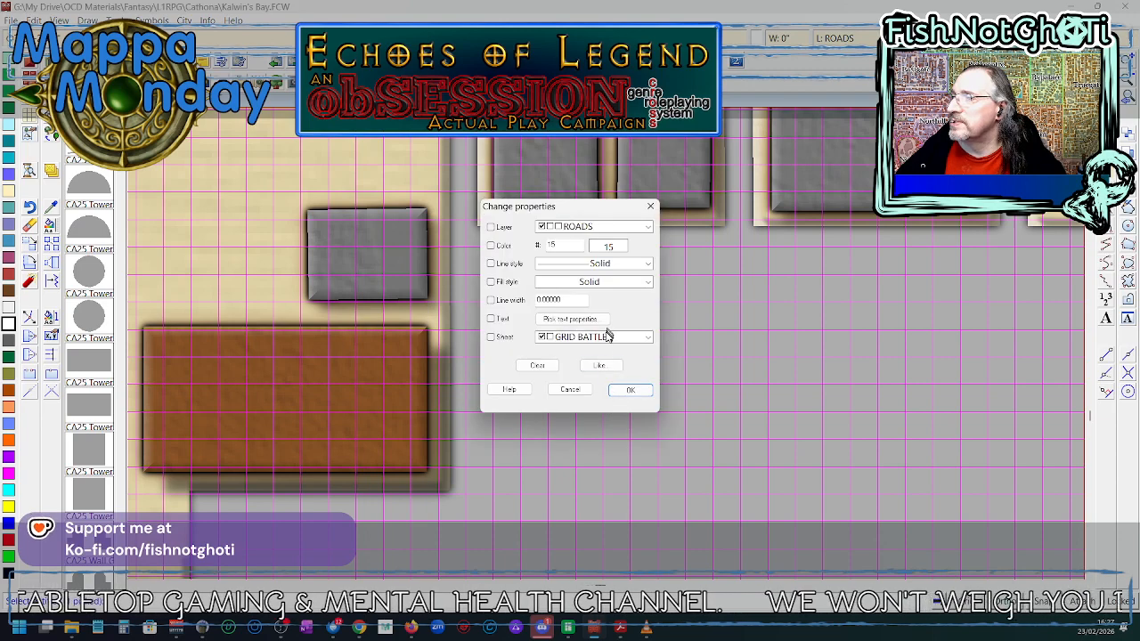
pyautogui.click(491, 337)
pyautogui.click(630, 390)
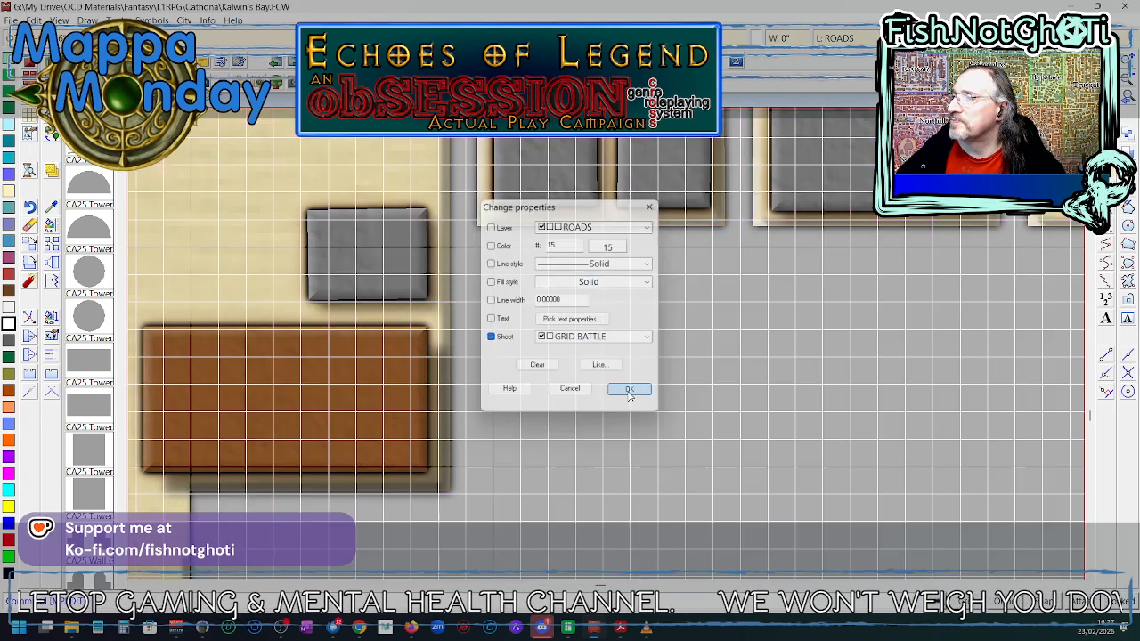
# - Freeze the HEX/SQUARE GRID layer, keeping ROADS as the current layer
pyautogui.click(735, 62)
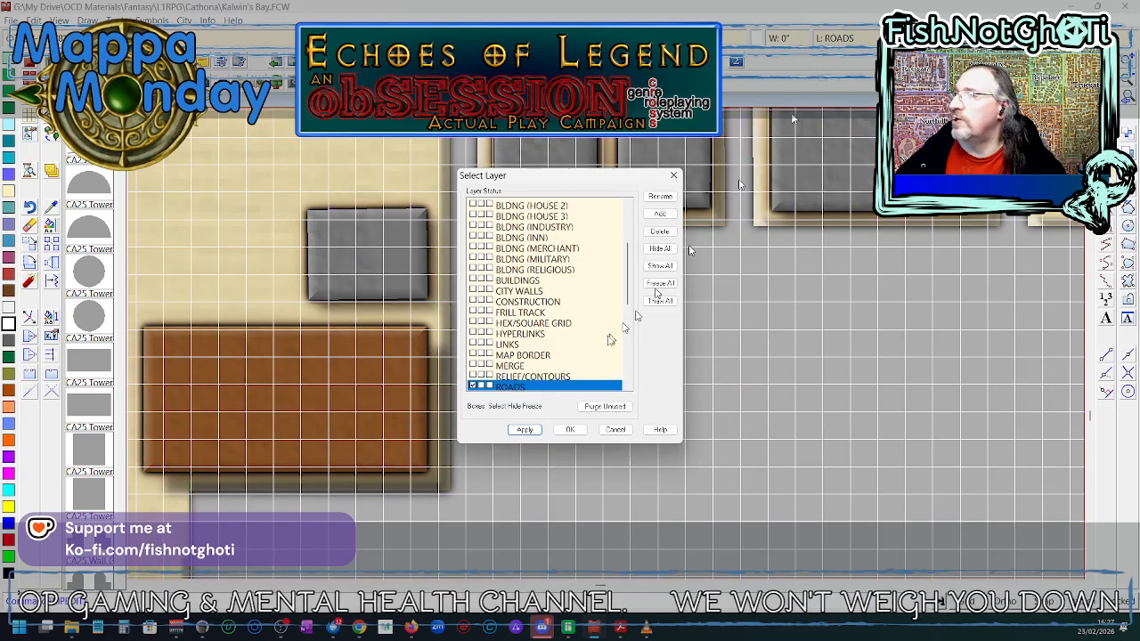
pyautogui.click(501, 324)
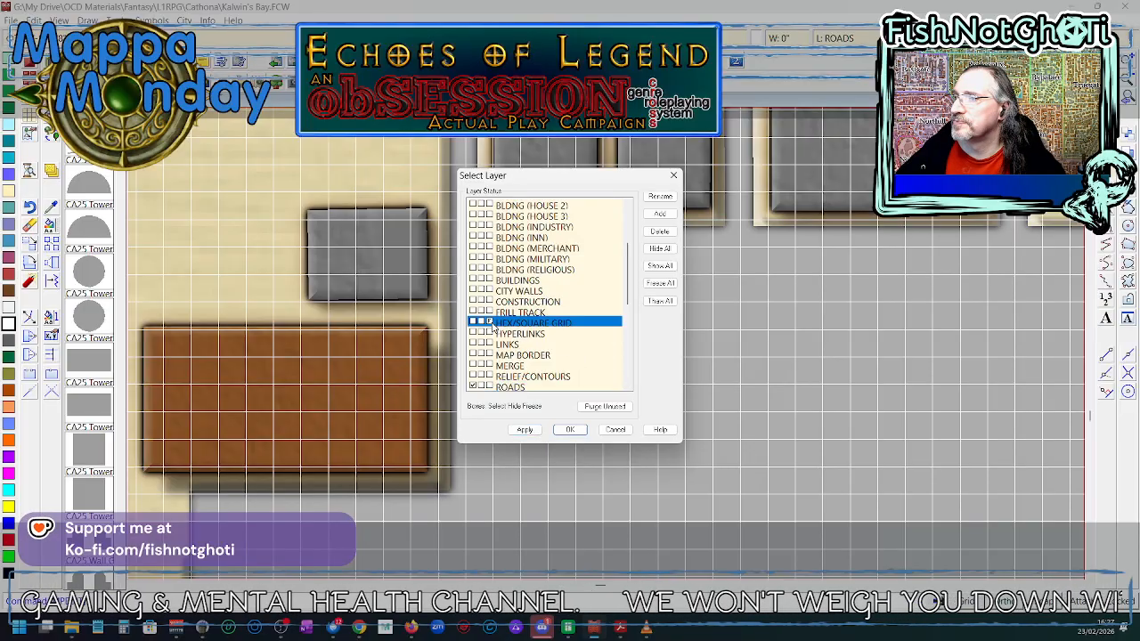
pyautogui.click(571, 430)
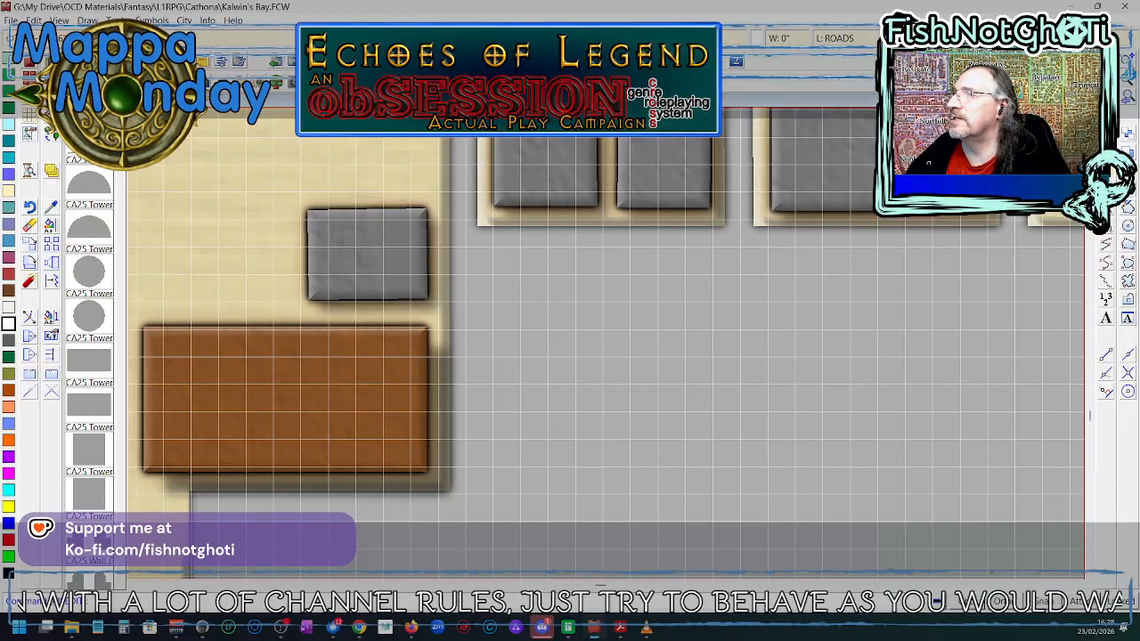
pyautogui.click(1129, 80)
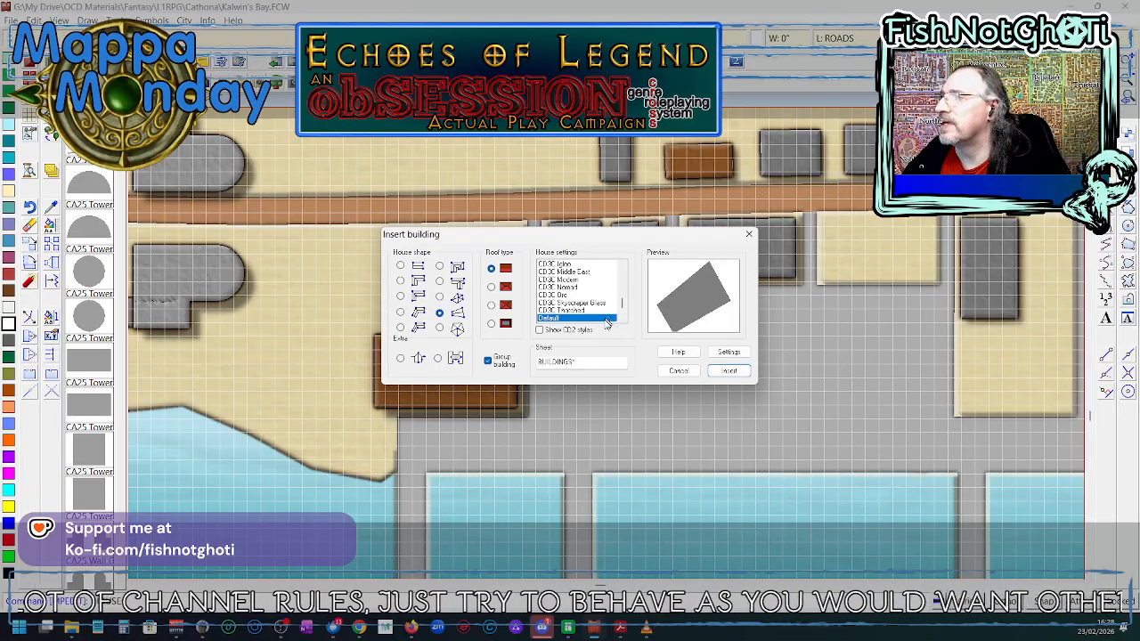
pyautogui.click(678, 371)
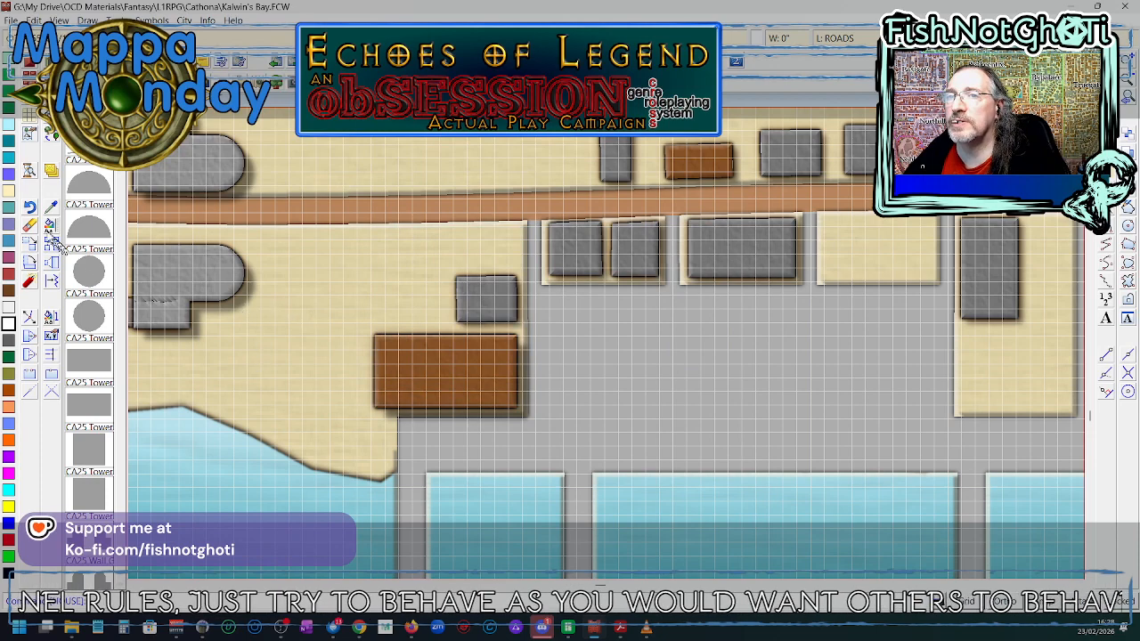
pyautogui.click(378, 411)
pyautogui.rightClick(378, 412)
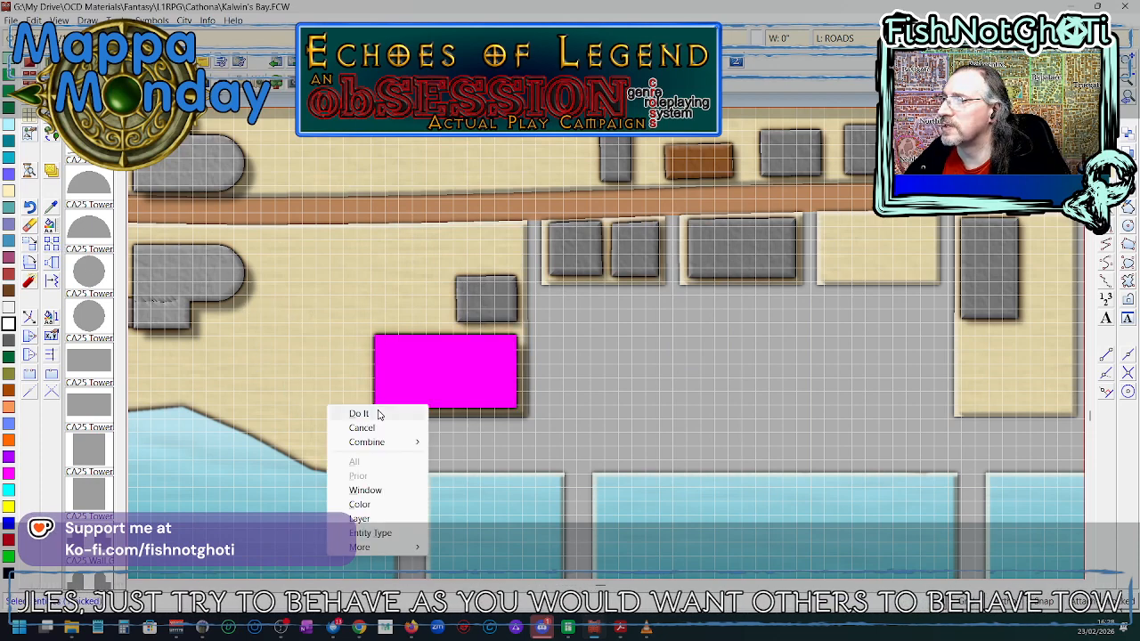
pyautogui.click(377, 411)
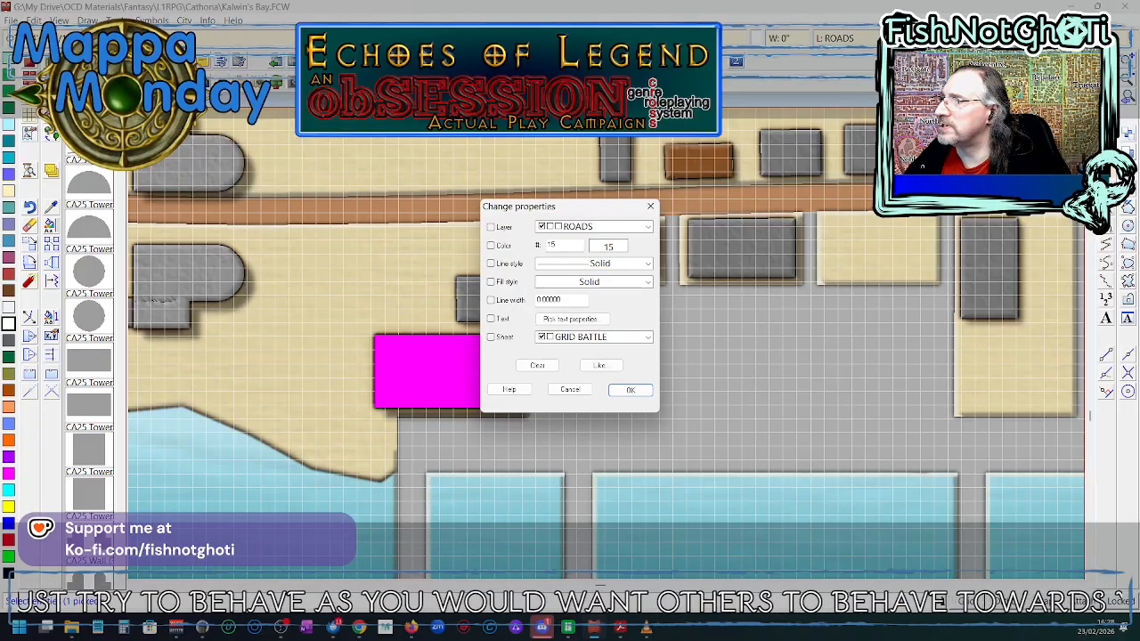
pyautogui.click(568, 390)
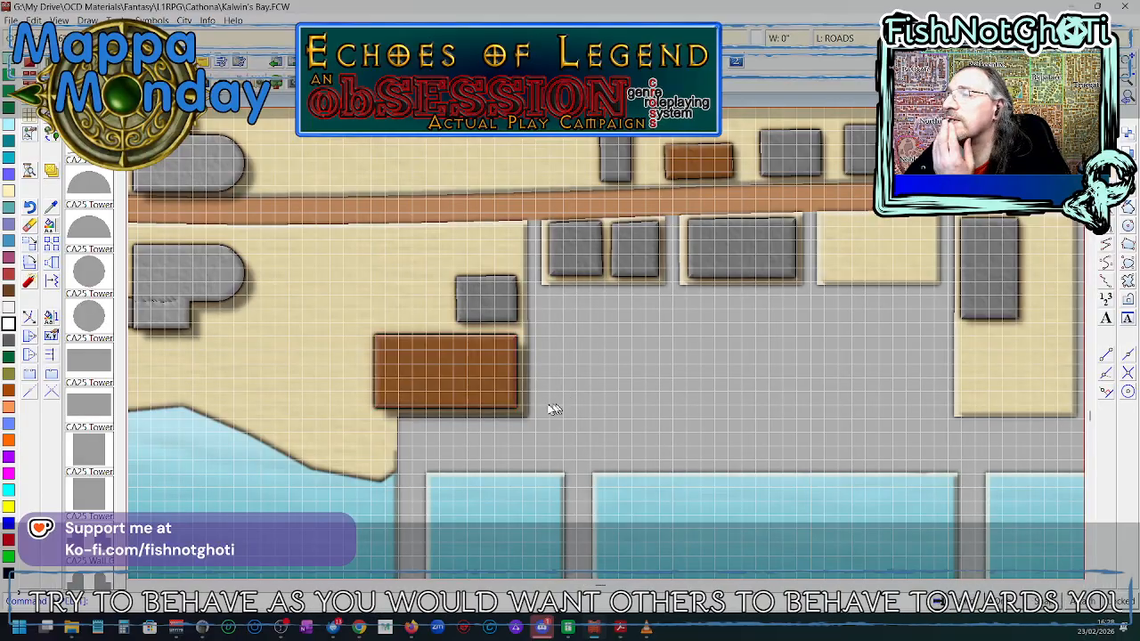
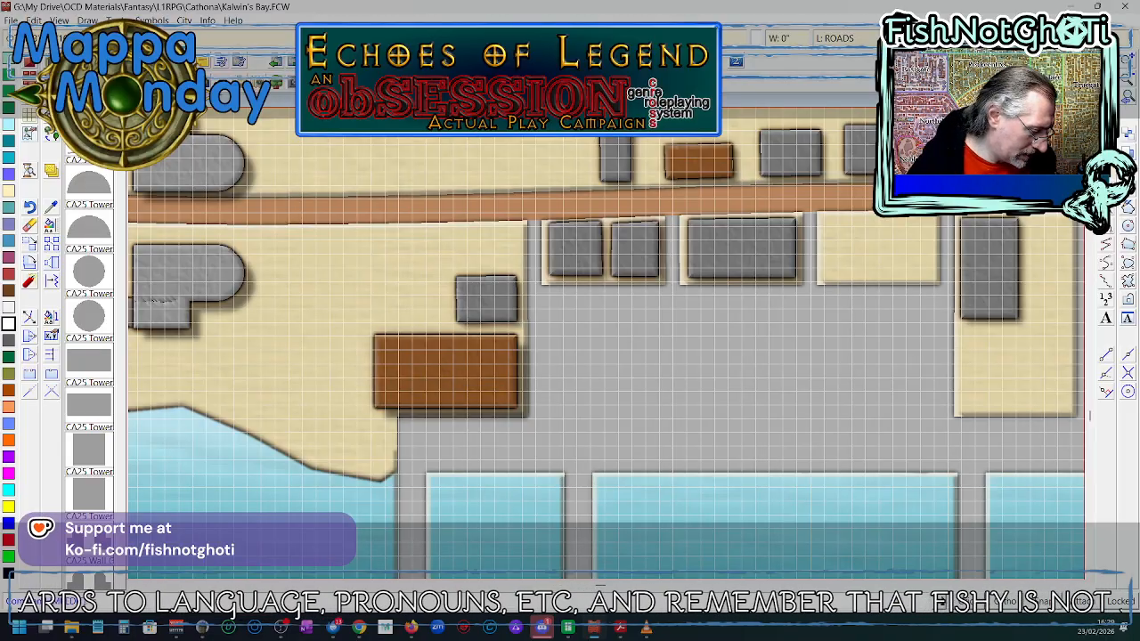
pyautogui.write('e')
pyautogui.press('Return')
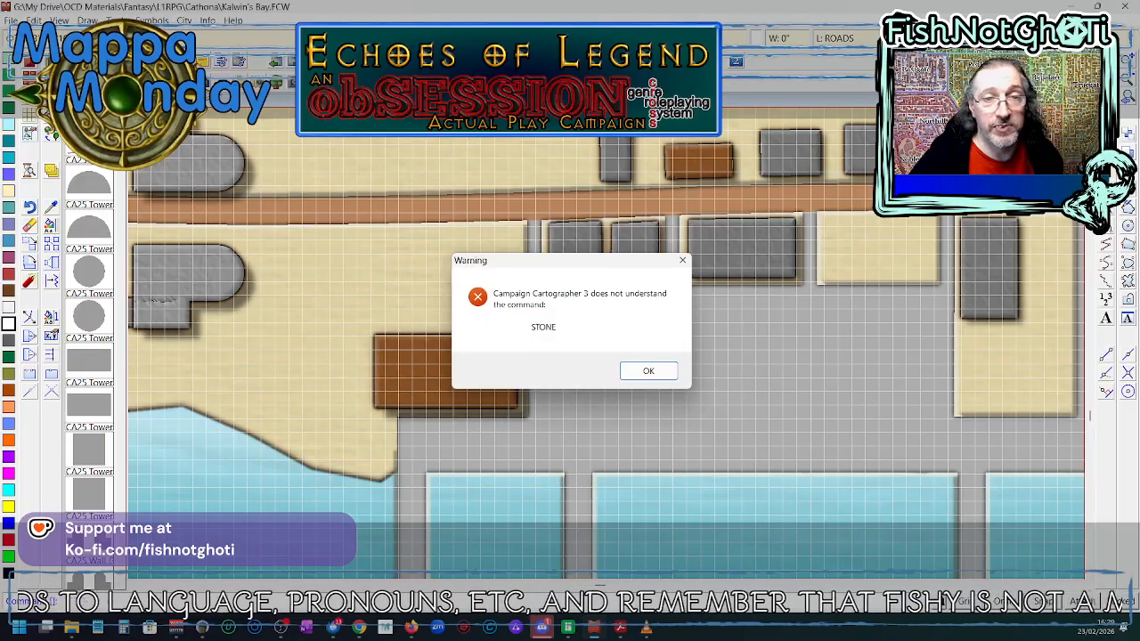
pyautogui.press('Return')
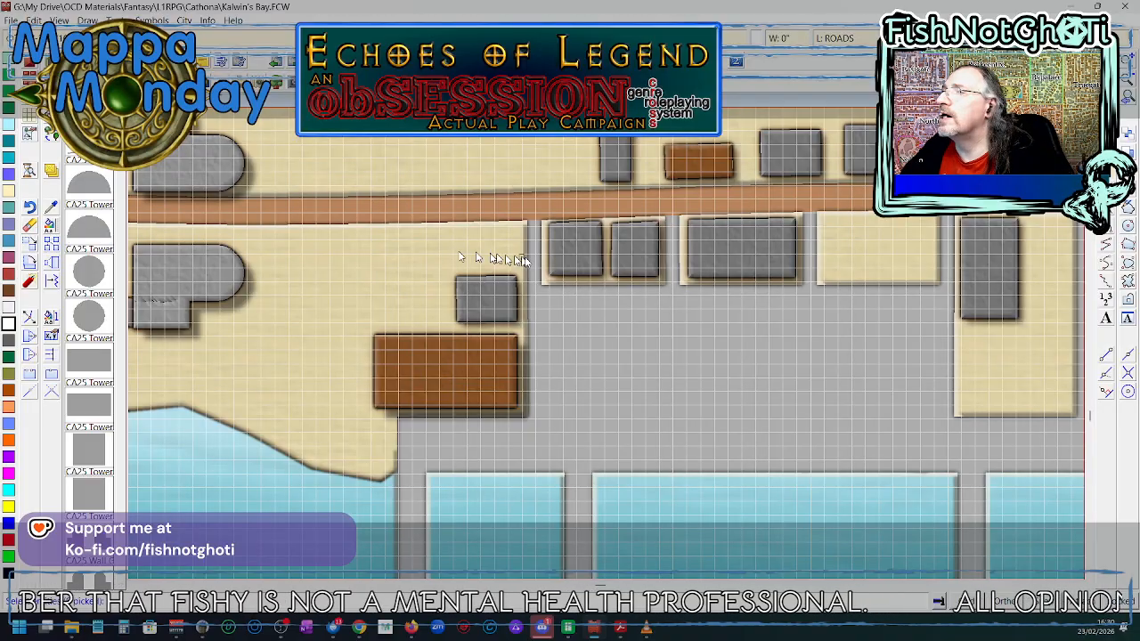
# - Erase the second small grey dockside building south of the road and the grey building directly north of the large brown one
pyautogui.click(629, 276)
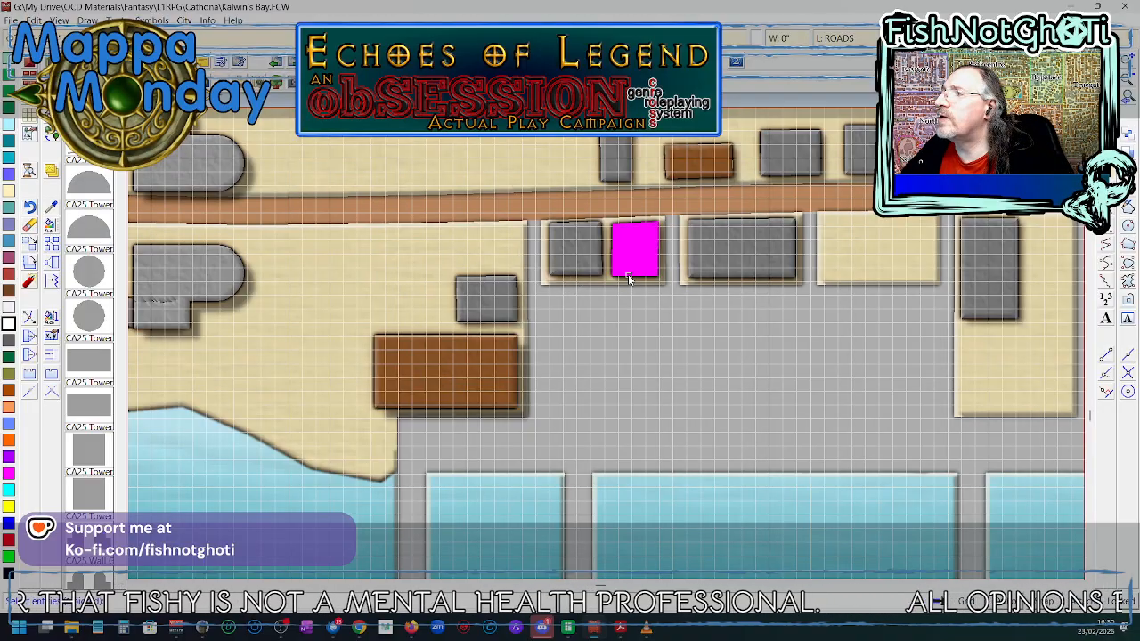
pyautogui.rightClick(628, 276)
pyautogui.click(624, 277)
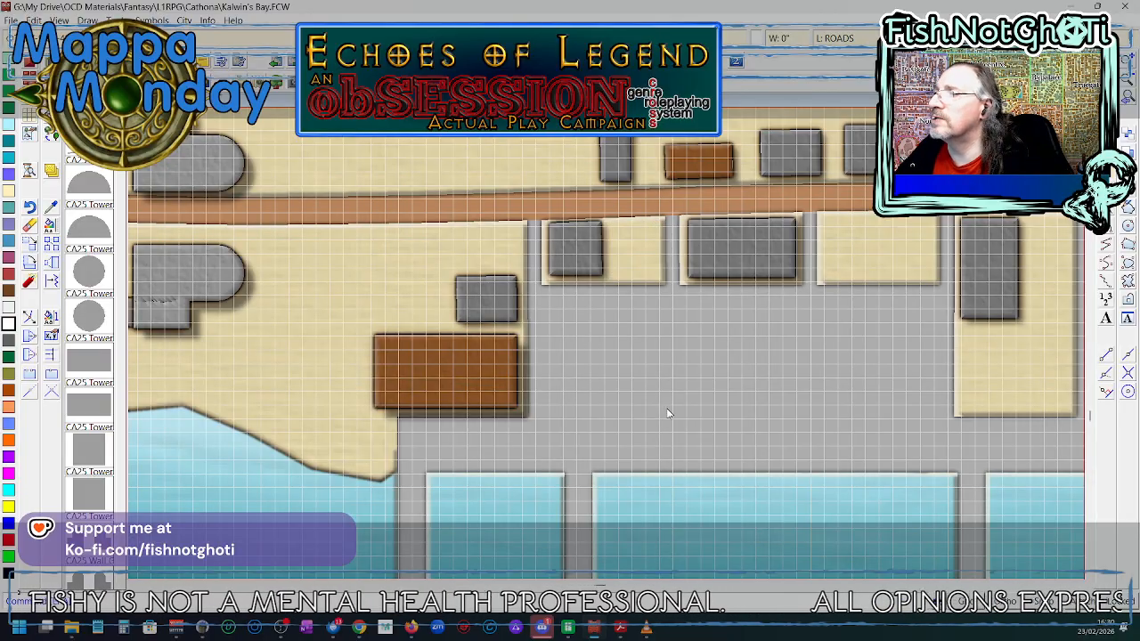
pyautogui.click(493, 323)
pyautogui.rightClick(493, 323)
pyautogui.click(494, 326)
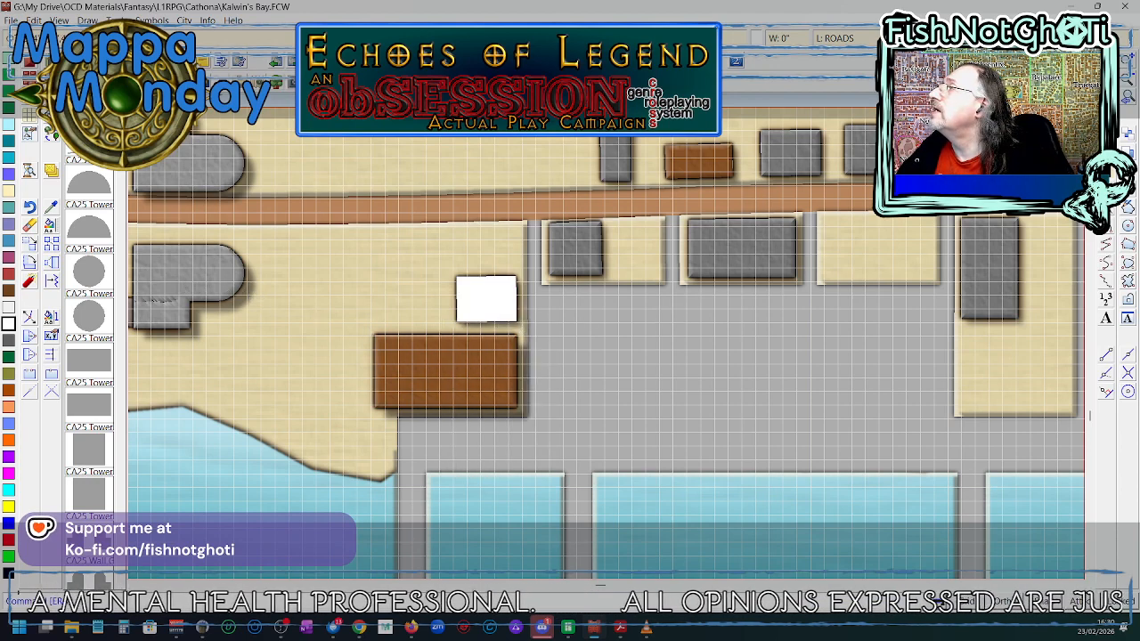
# - Generate a short street of one brown and one grey house along the road's north side, east of the round-ended grey building
pyautogui.click(1126, 136)
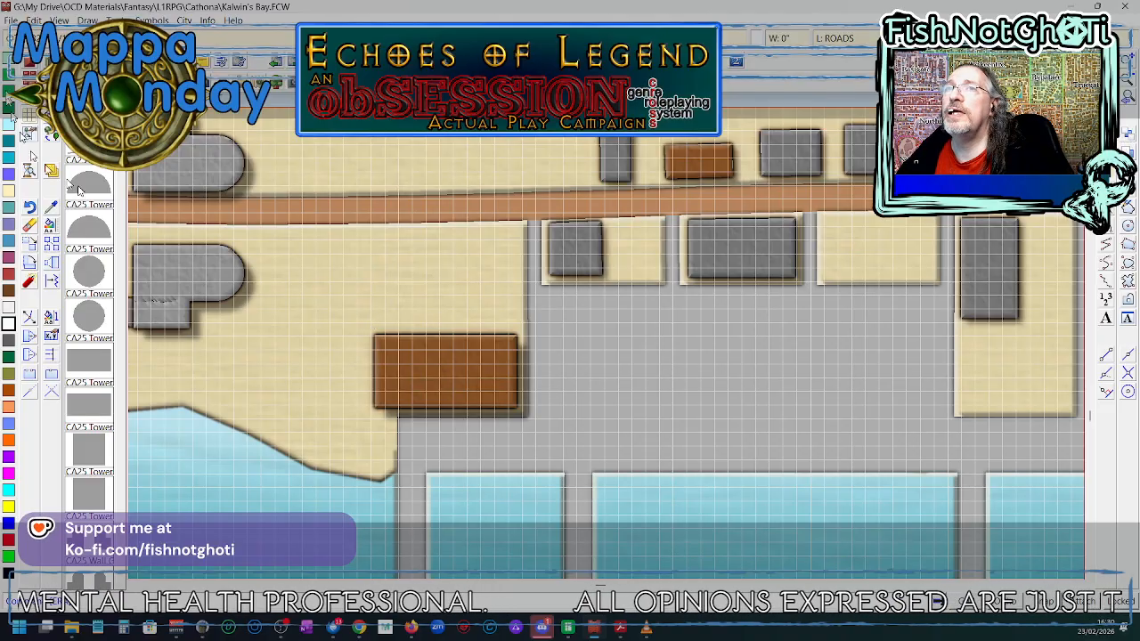
pyautogui.click(287, 212)
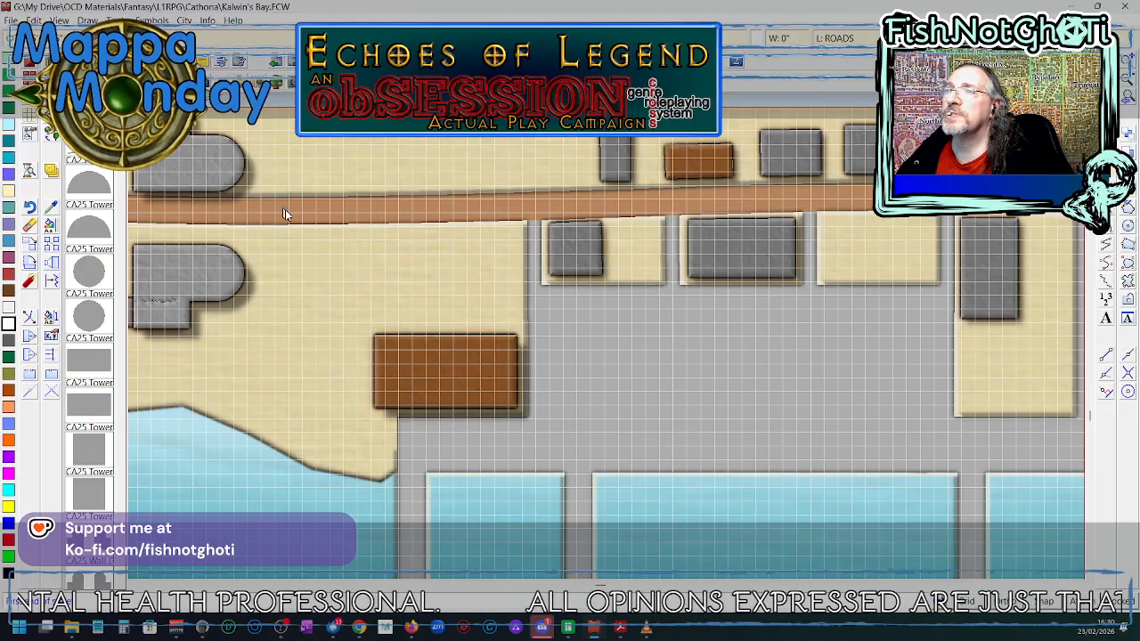
pyautogui.click(411, 161)
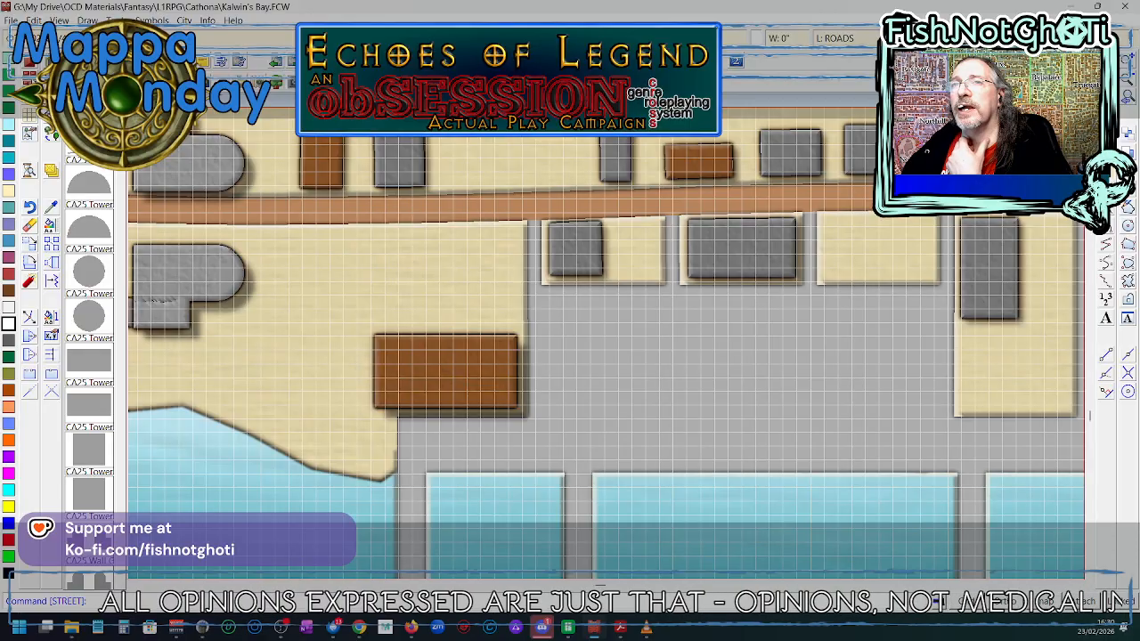
pyautogui.click(30, 73)
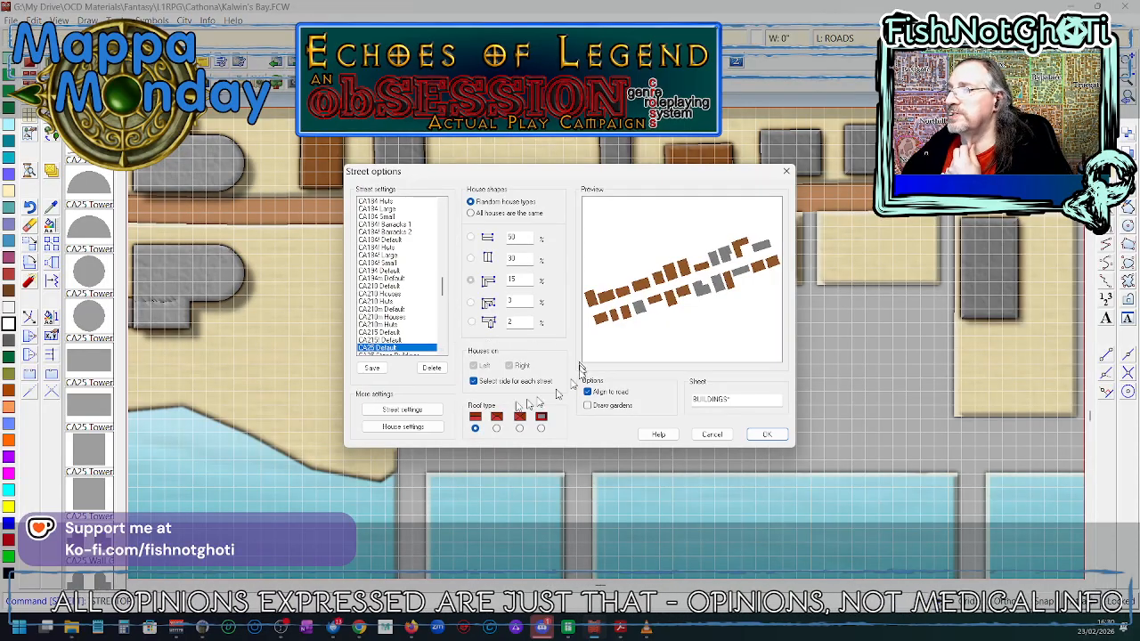
pyautogui.click(411, 428)
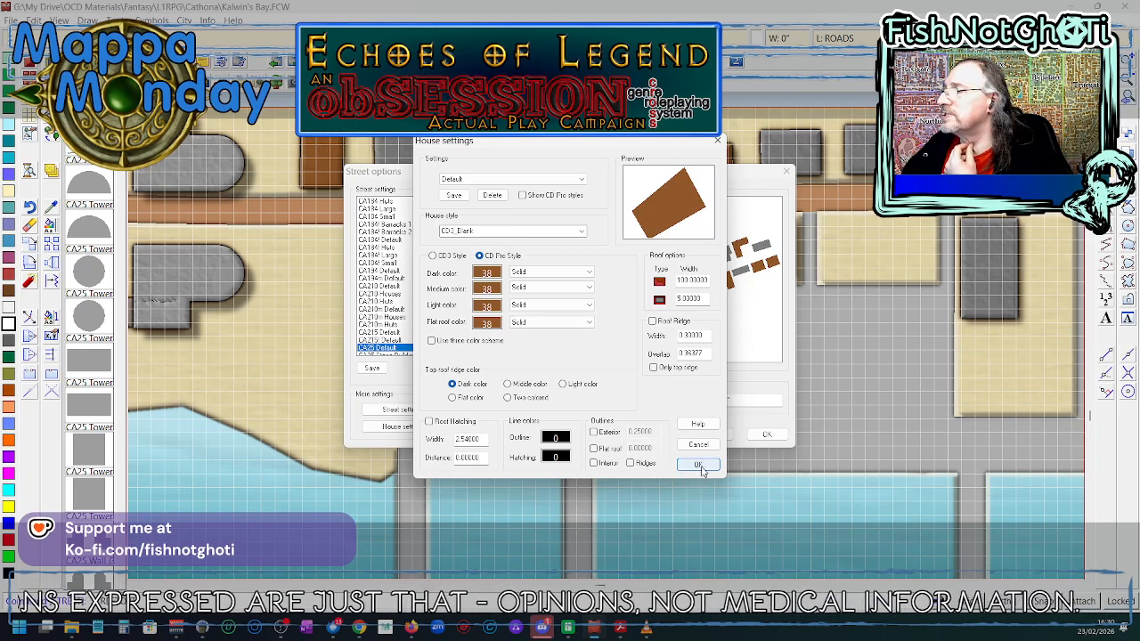
pyautogui.click(697, 465)
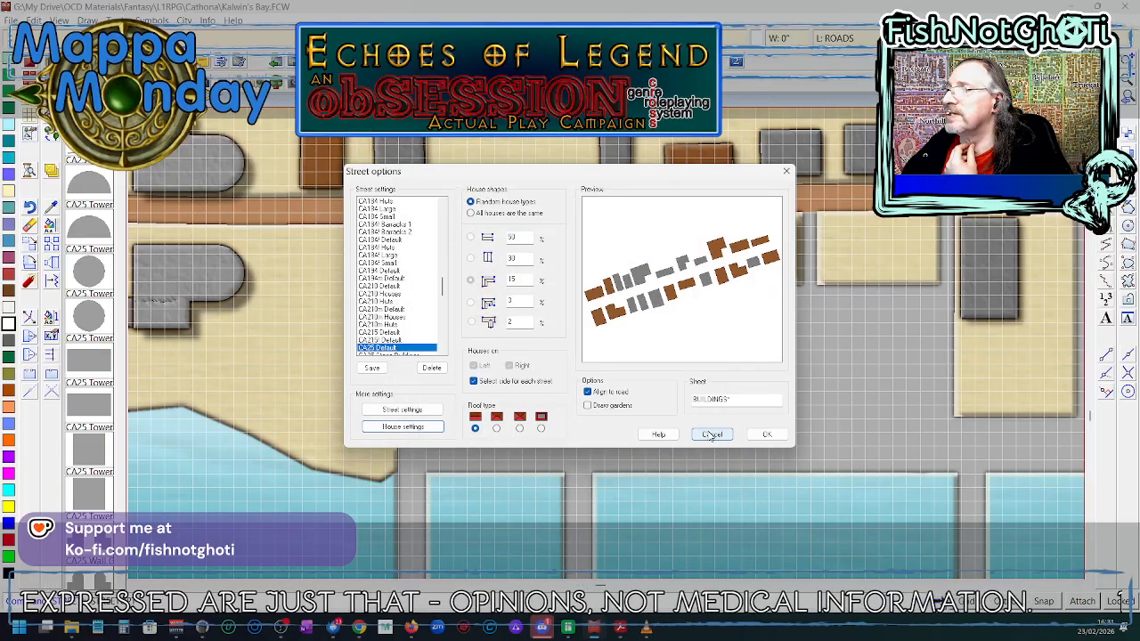
pyautogui.click(712, 435)
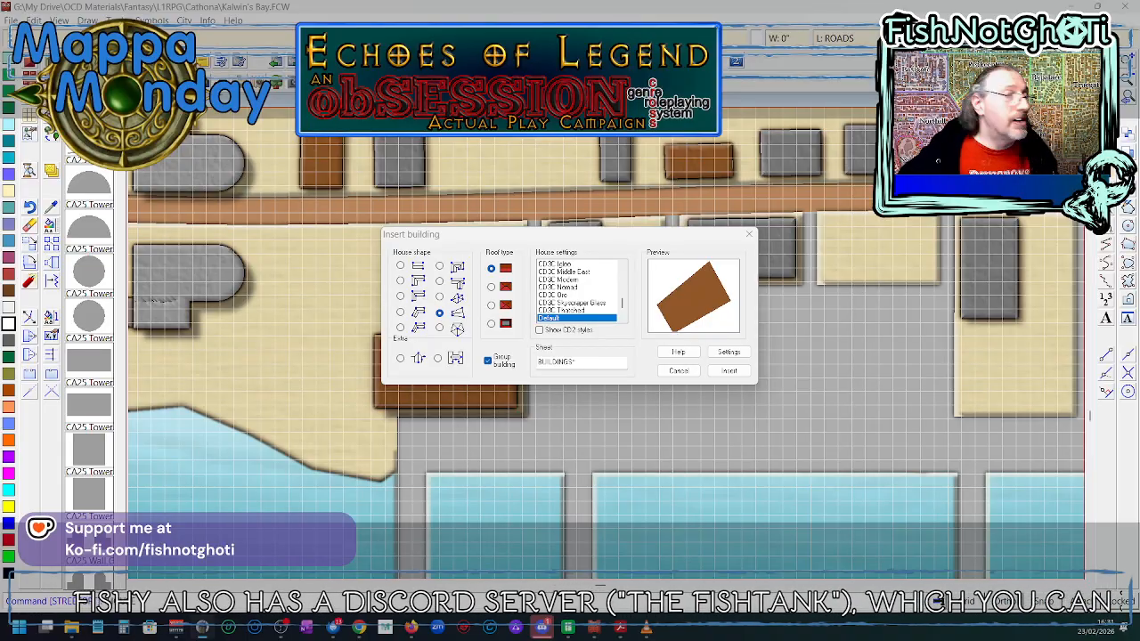
# - Insert a small brown four-cornered building with the Default house settings beside the small grey house, filling its dockside plot
pyautogui.hotkey('alt', 'Tab')
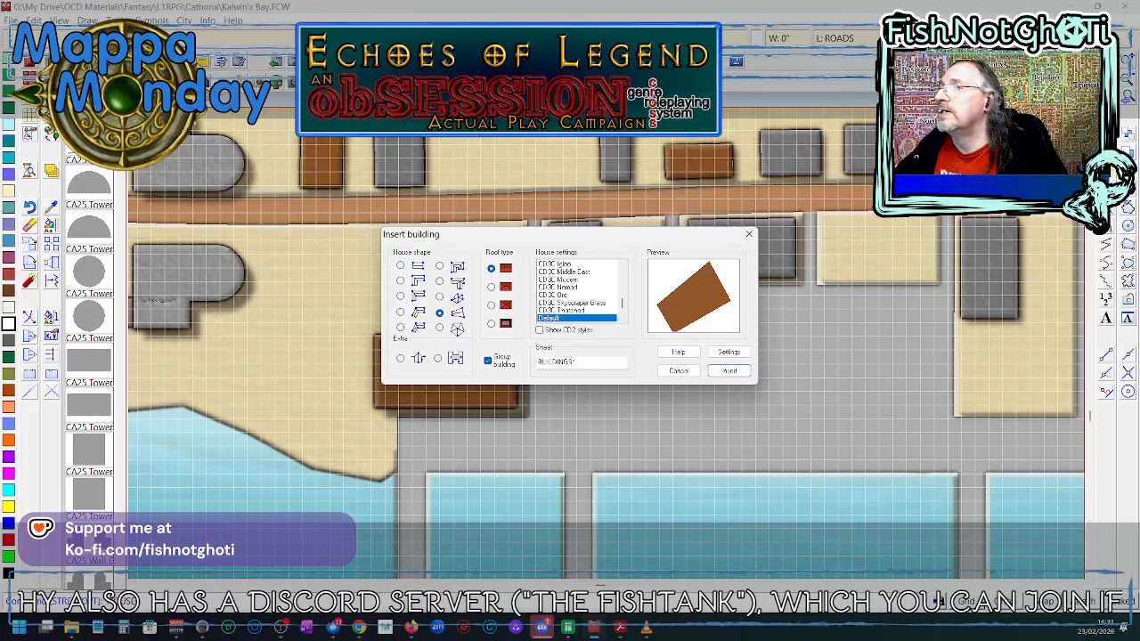
pyautogui.click(732, 371)
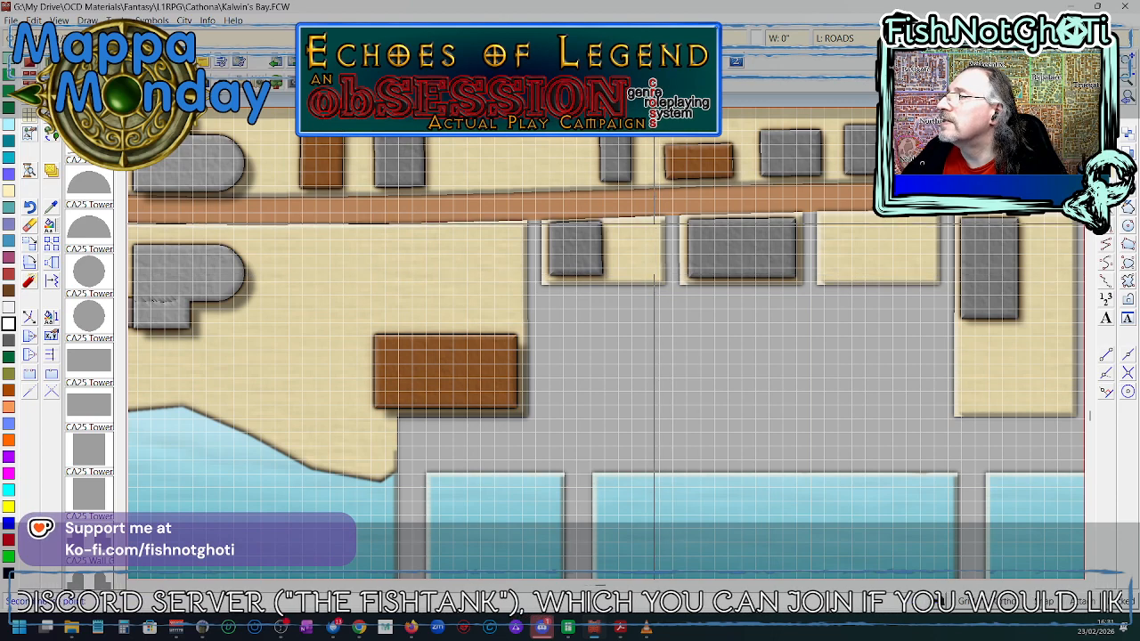
pyautogui.click(654, 222)
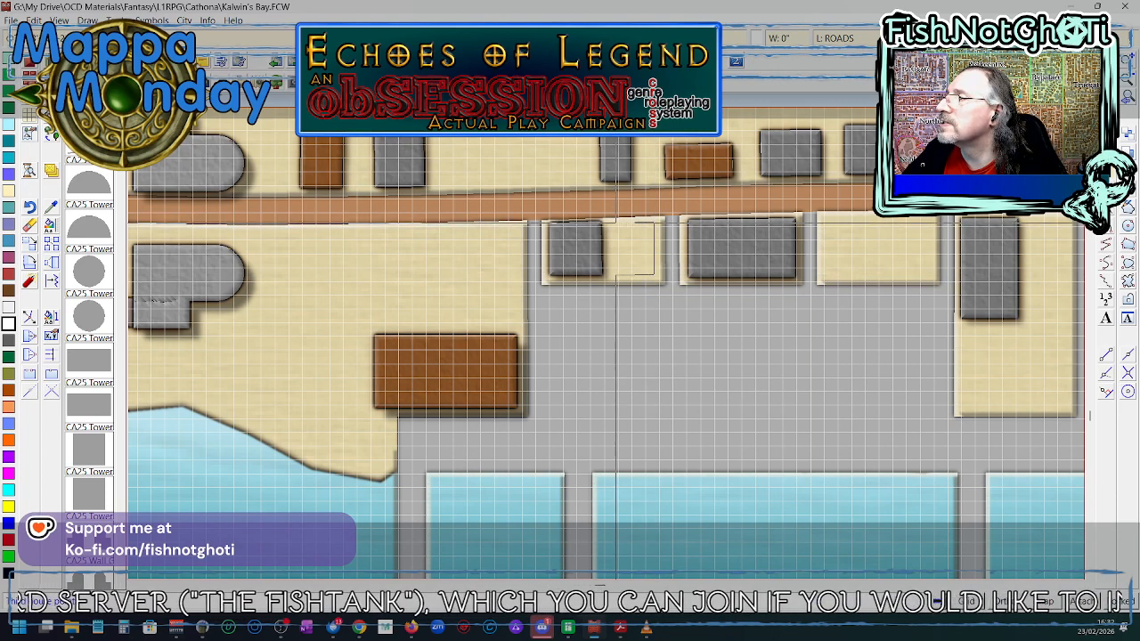
pyautogui.click(615, 223)
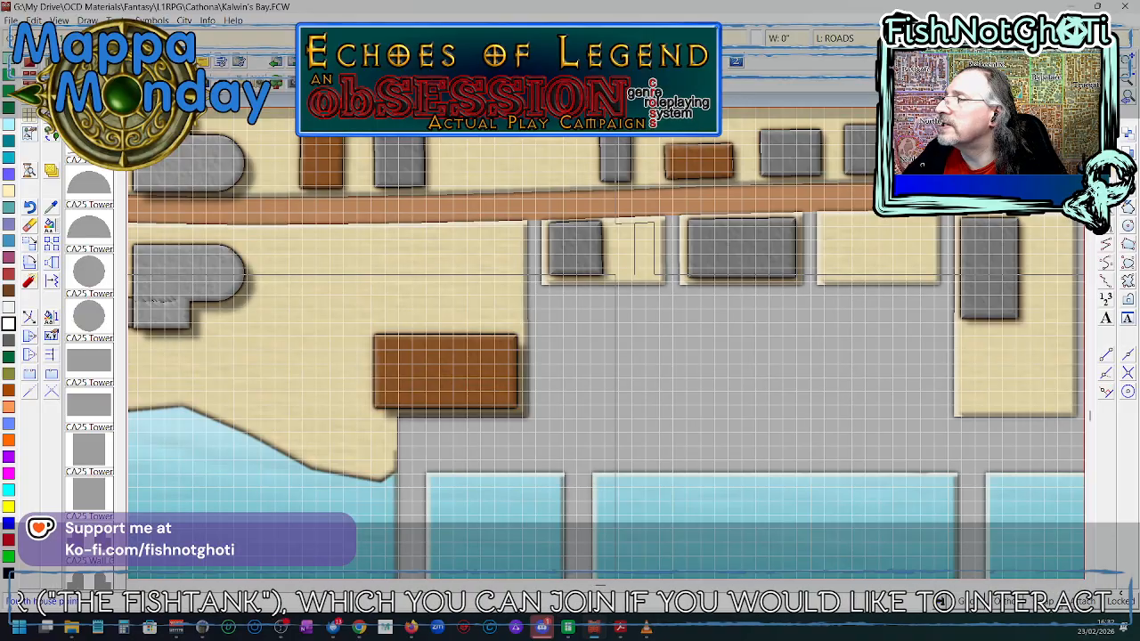
pyautogui.click(616, 277)
pyautogui.rightClick(617, 279)
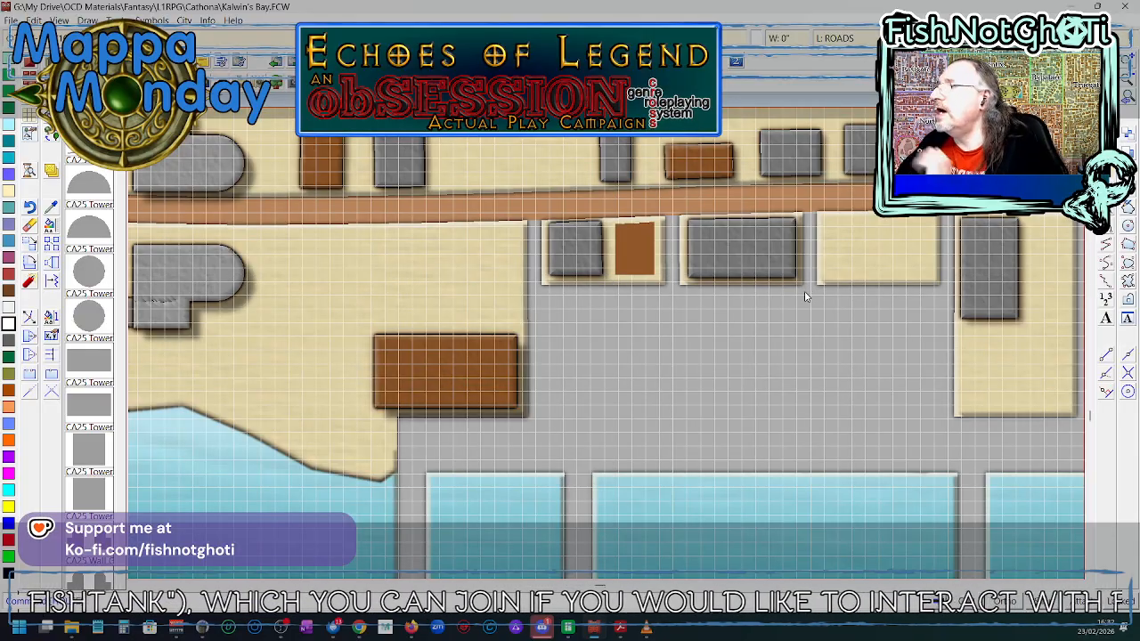
# - Insert two rectangular brown buildings side by side in the empty dockside plot east of the wide grey building
pyautogui.rightClick(716, 321)
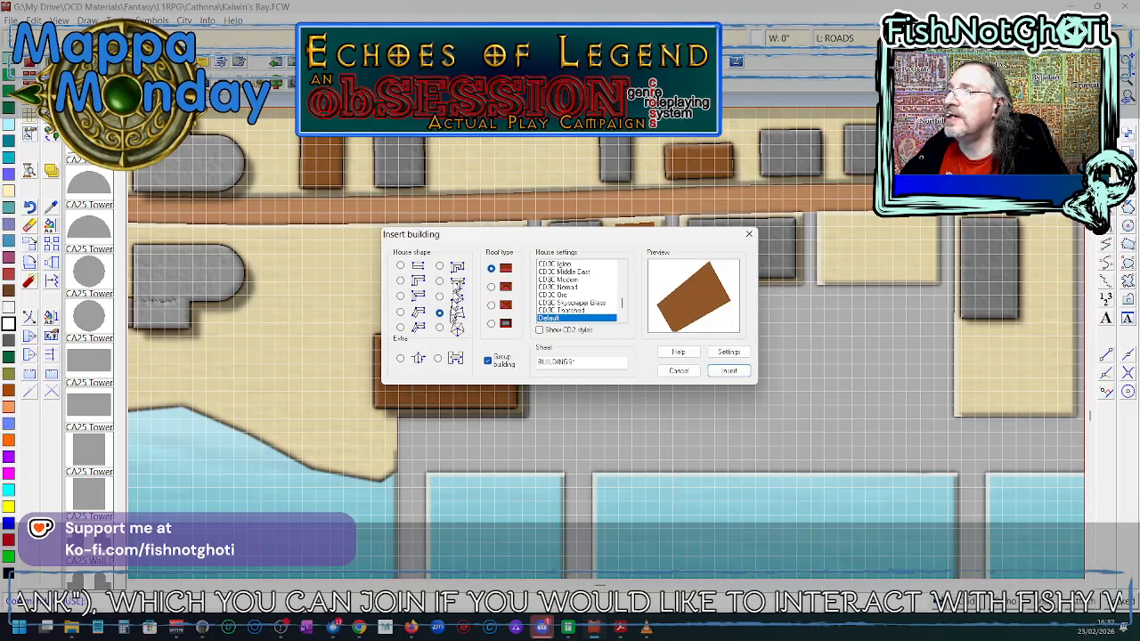
pyautogui.click(401, 266)
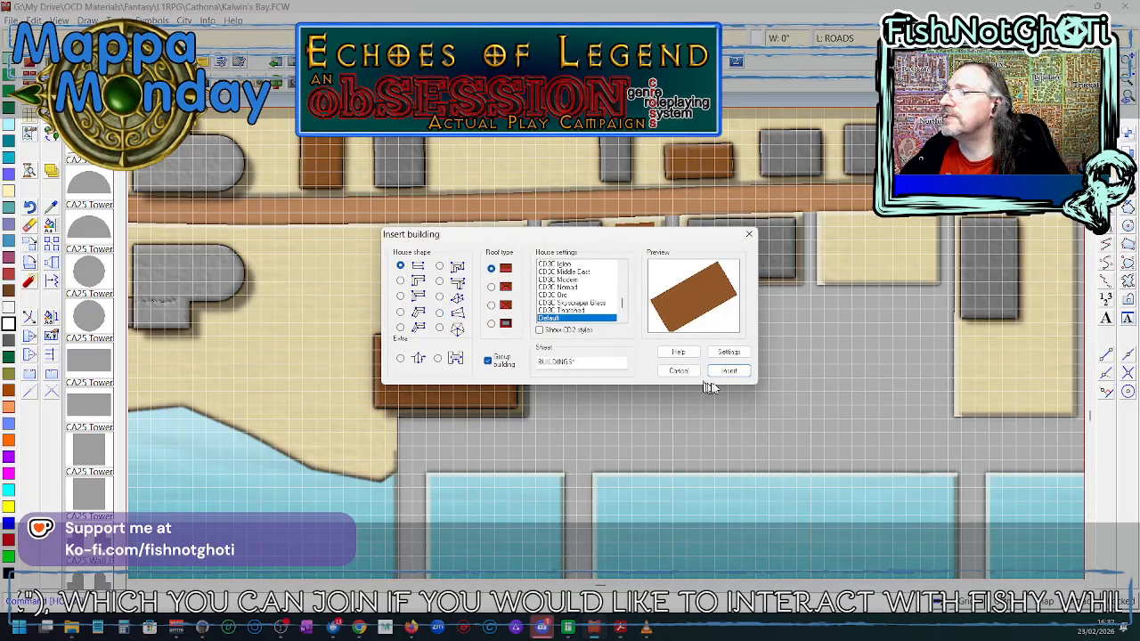
pyautogui.click(729, 371)
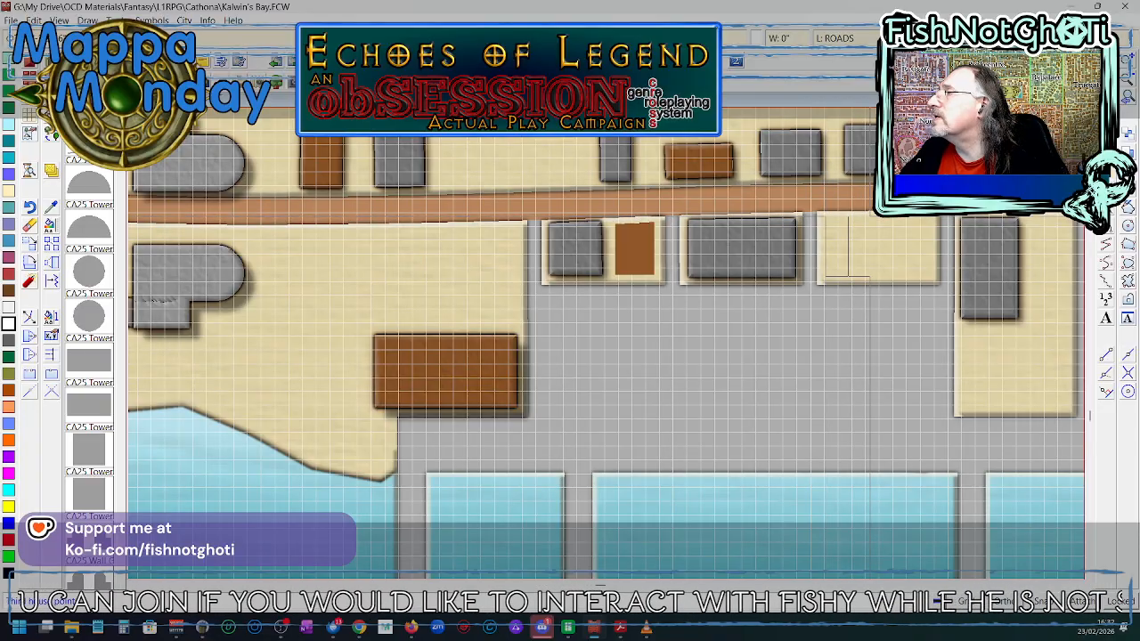
pyautogui.click(870, 276)
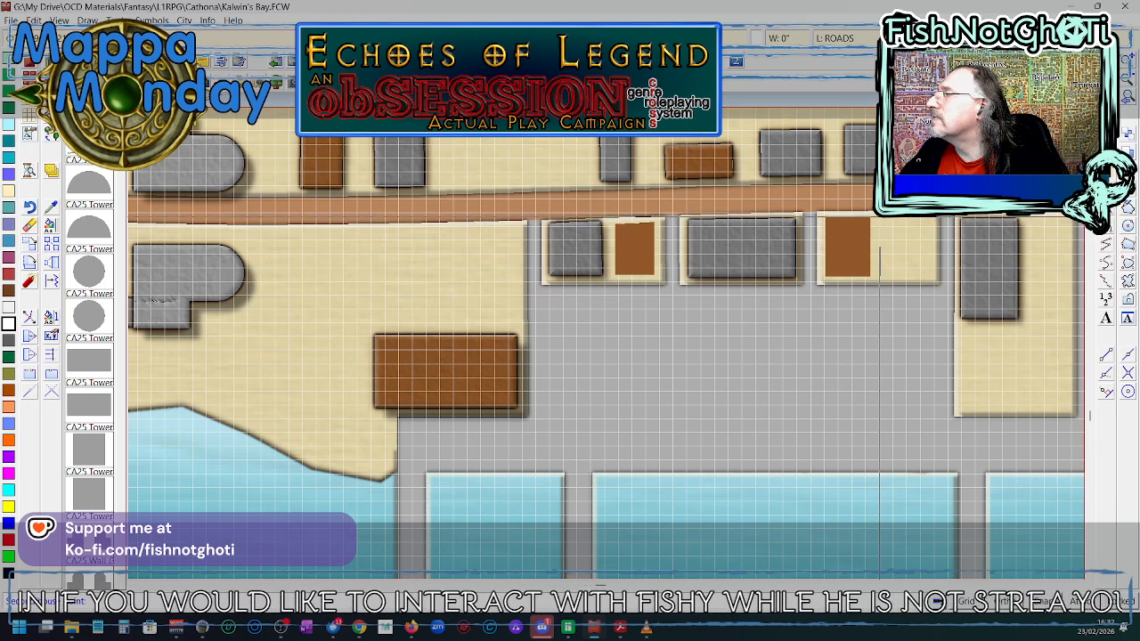
pyautogui.click(880, 276)
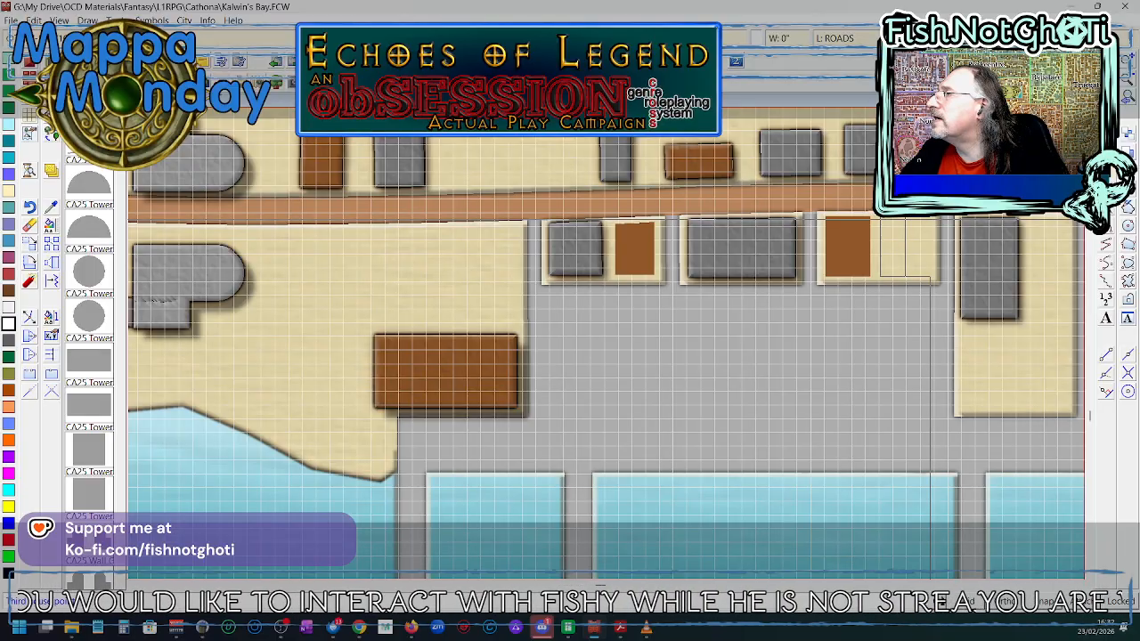
pyautogui.click(932, 277)
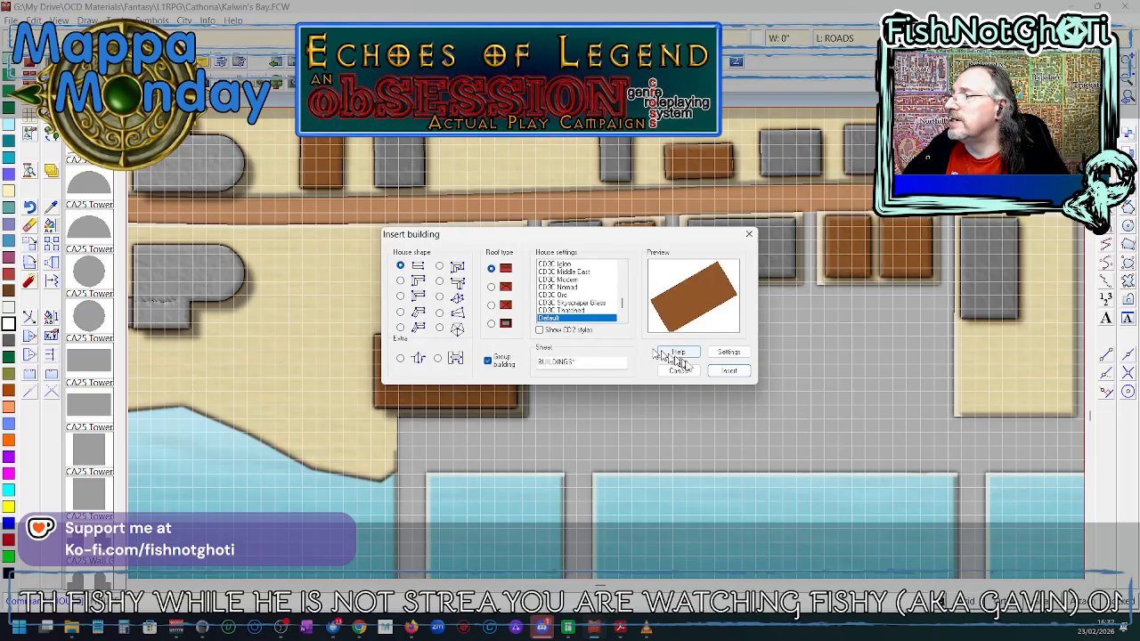
# - Insert a small rectangular brown building just north of the large brown building's eastern end
pyautogui.click(723, 369)
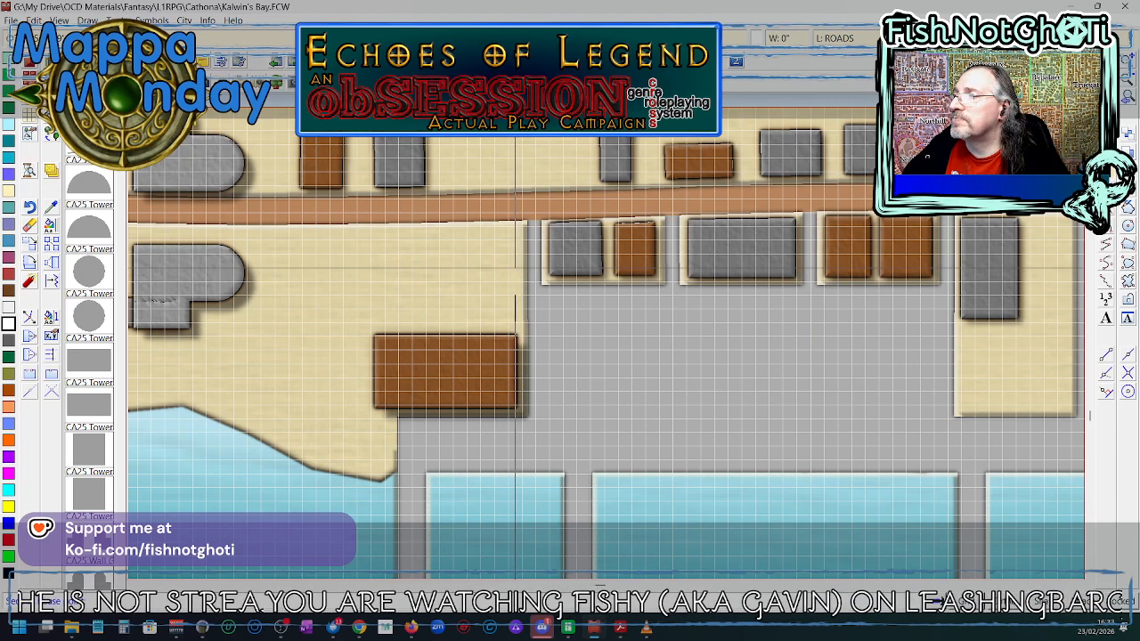
pyautogui.click(516, 267)
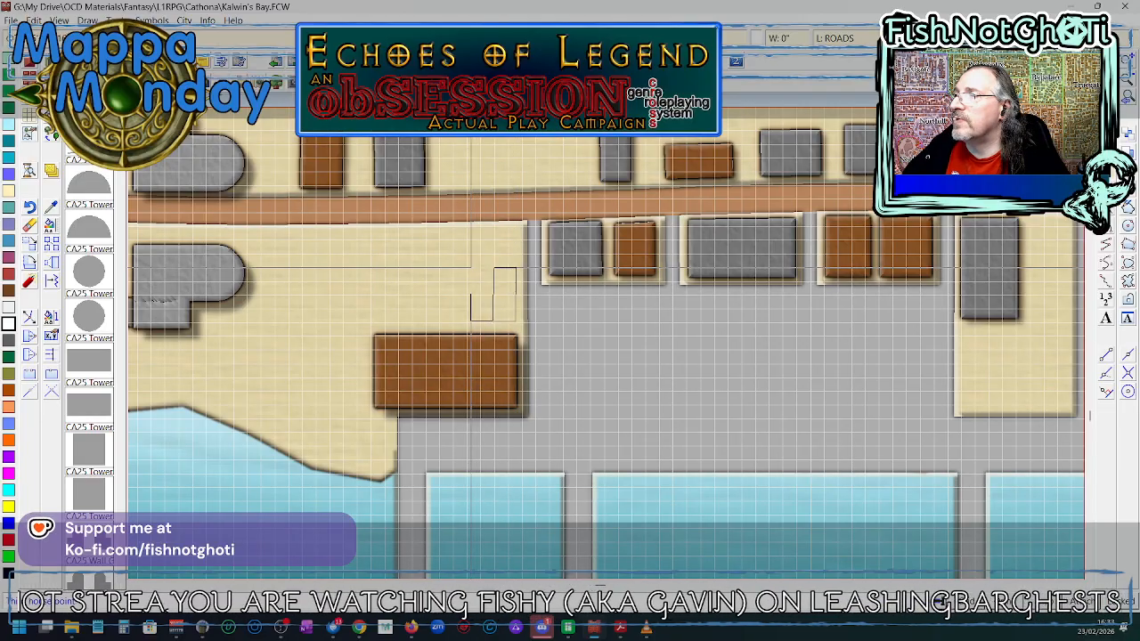
pyautogui.click(471, 267)
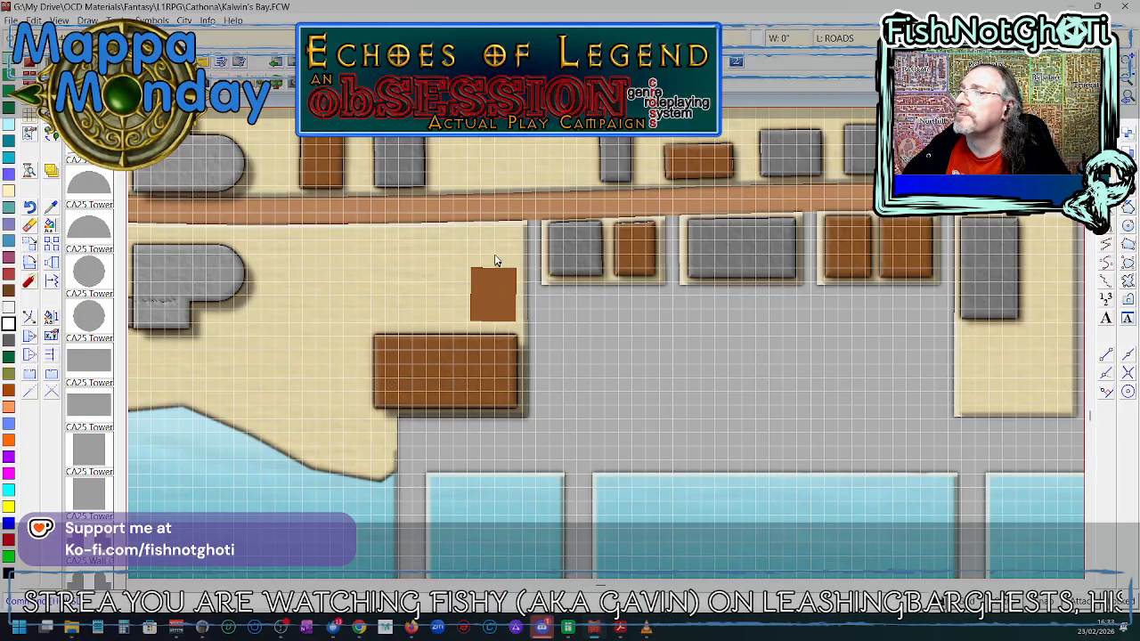
# - Insert a brown four-cornered building between the road and the small building north of the large brown one
pyautogui.click(440, 312)
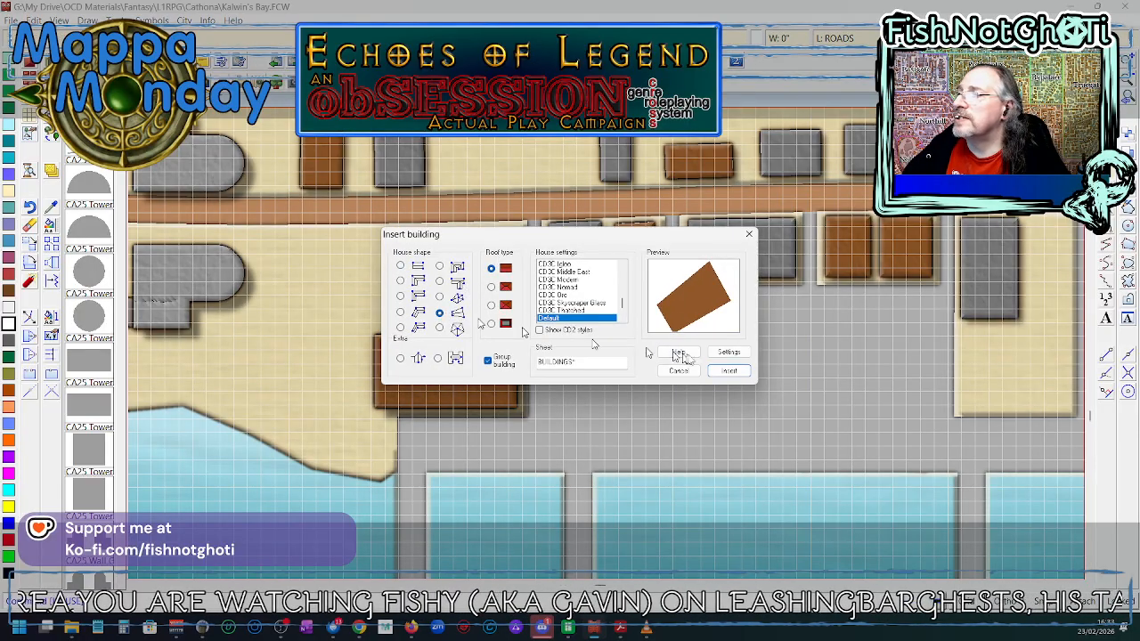
pyautogui.click(729, 372)
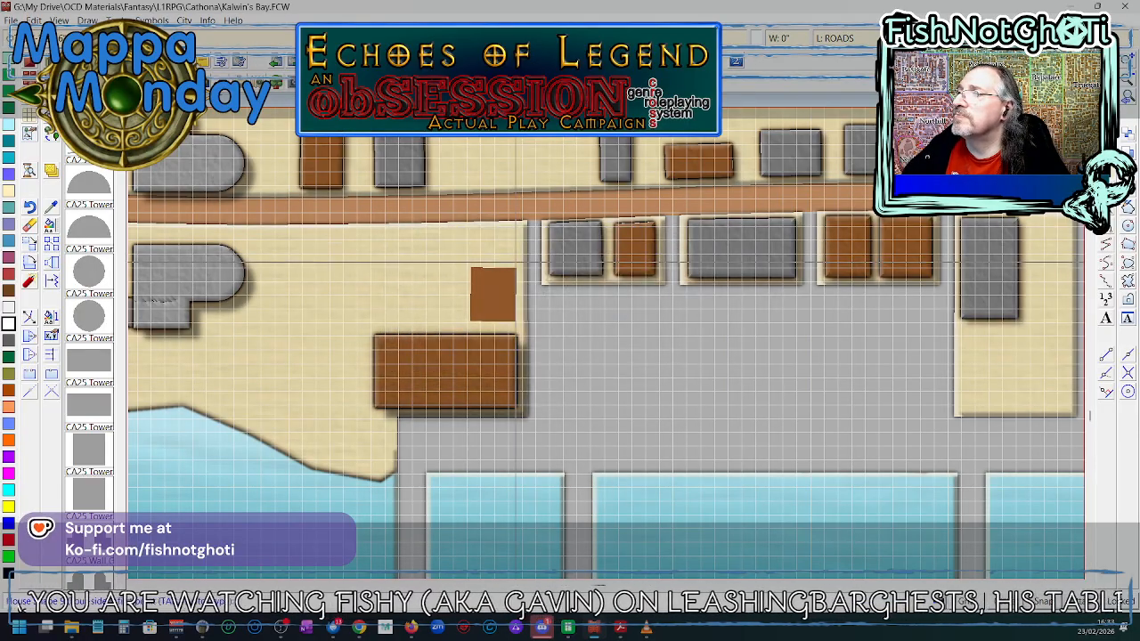
pyautogui.click(516, 261)
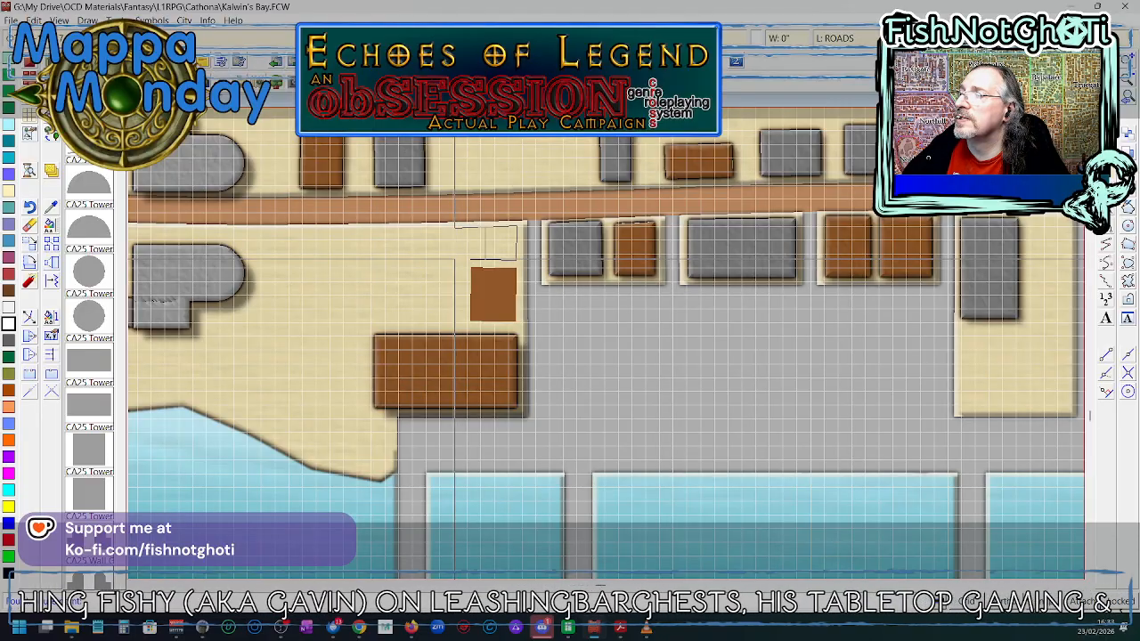
pyautogui.click(454, 261)
pyautogui.rightClick(751, 308)
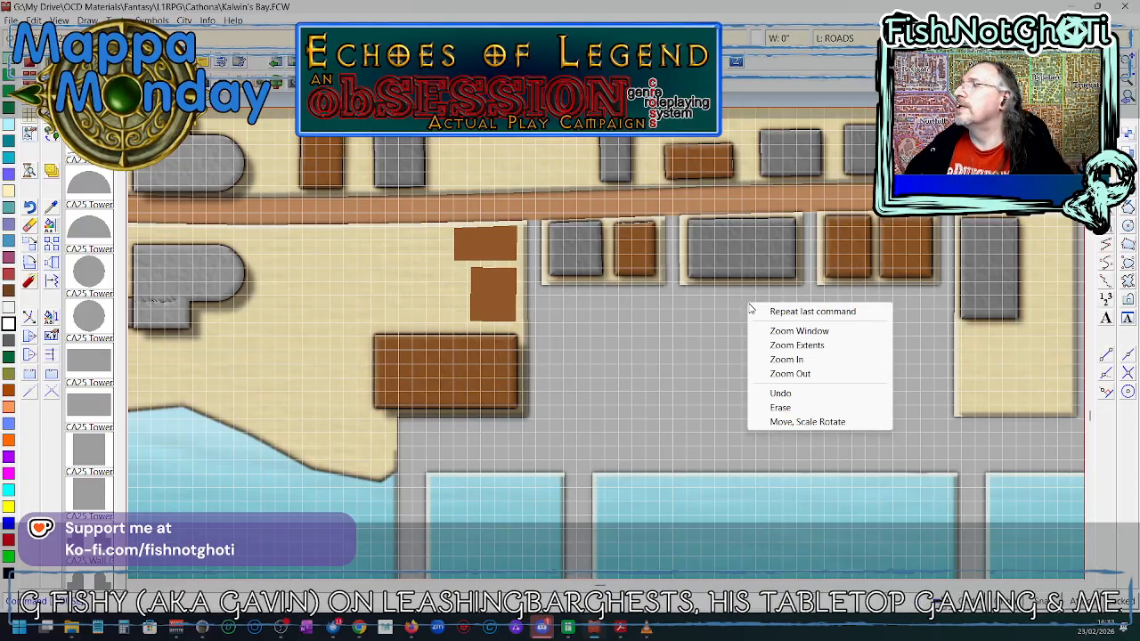
pyautogui.press('Escape')
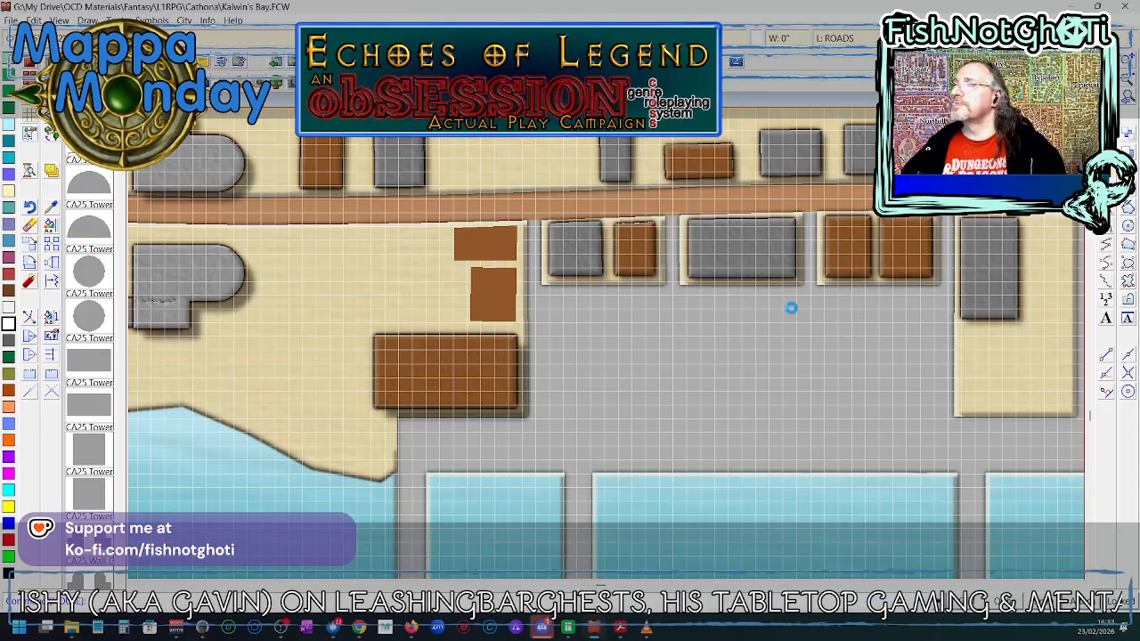
# - Draw a Road, Paved 10' along the shoreline from the dock's western edge, southwest of the large brown building, westward past the bend
pyautogui.scroll(-1, 787, 303)
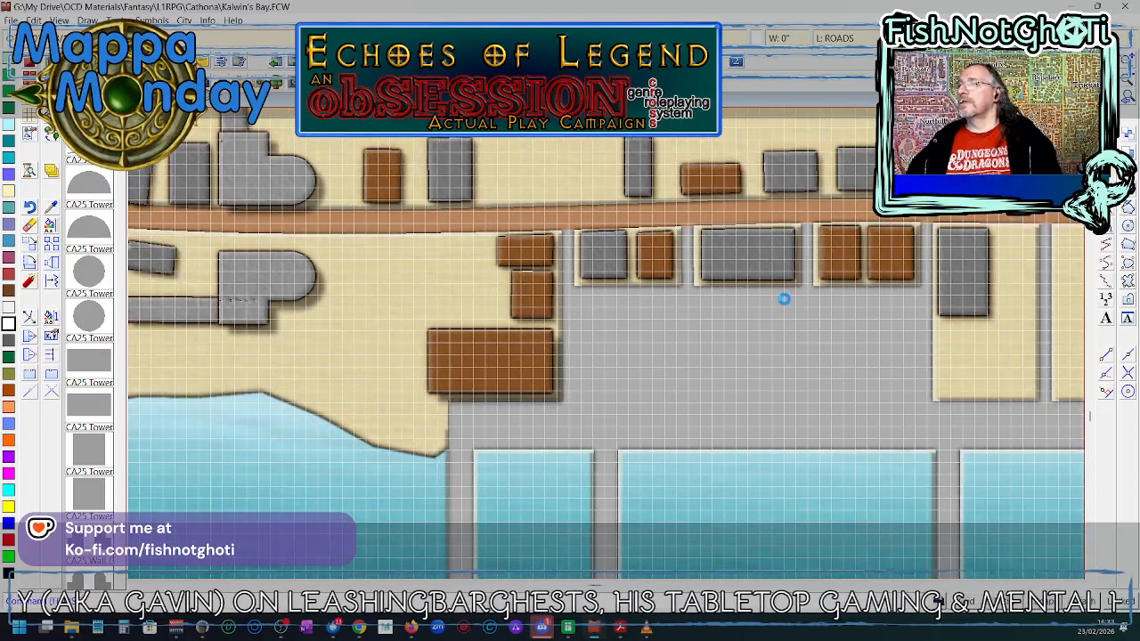
pyautogui.scroll(-1, 783, 298)
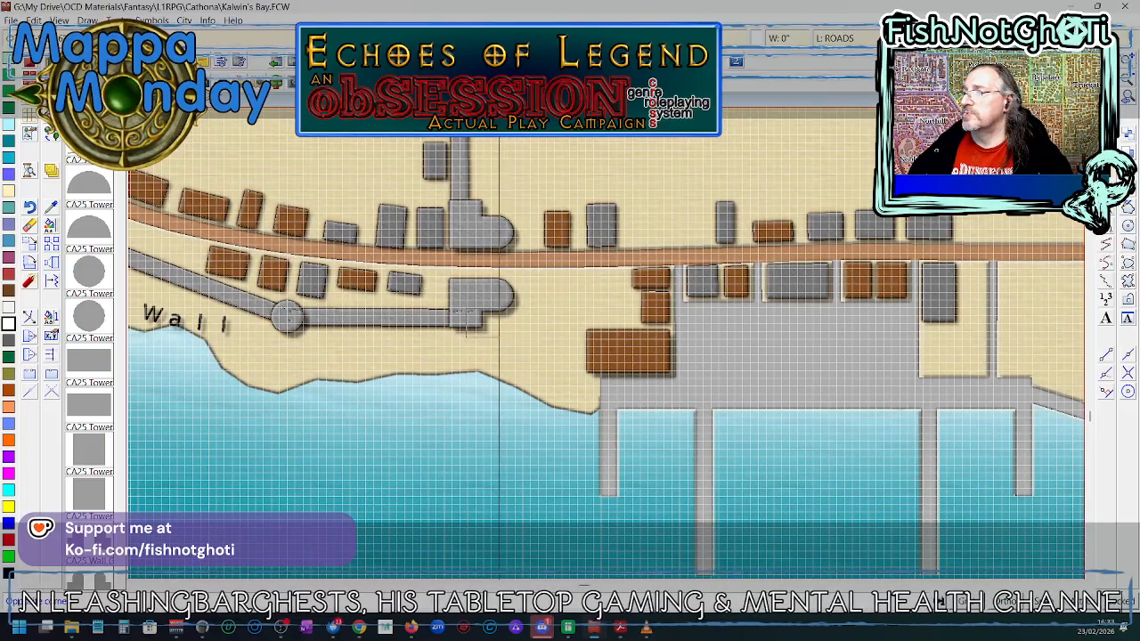
pyautogui.scroll(2, 615, 436)
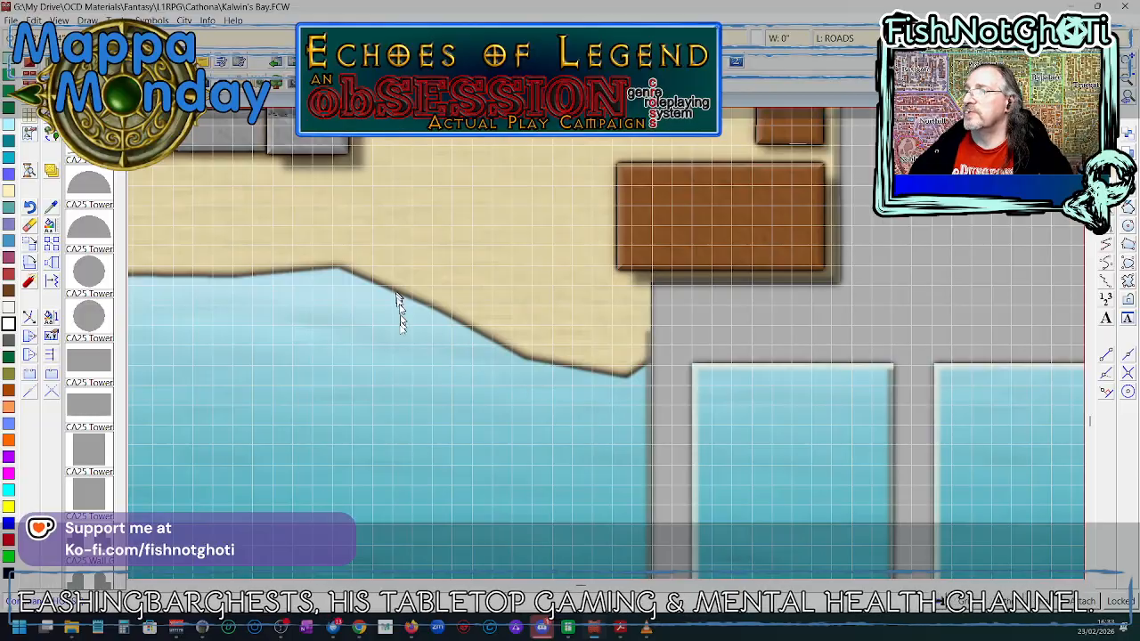
pyautogui.rightClick(48, 63)
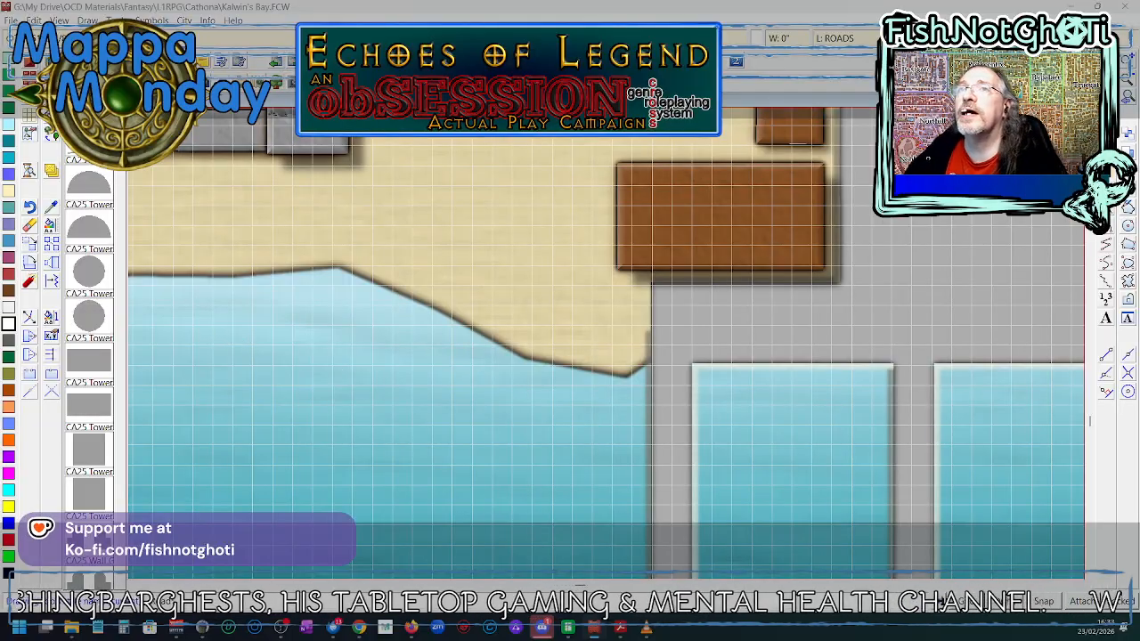
pyautogui.scroll(-3, 606, 393)
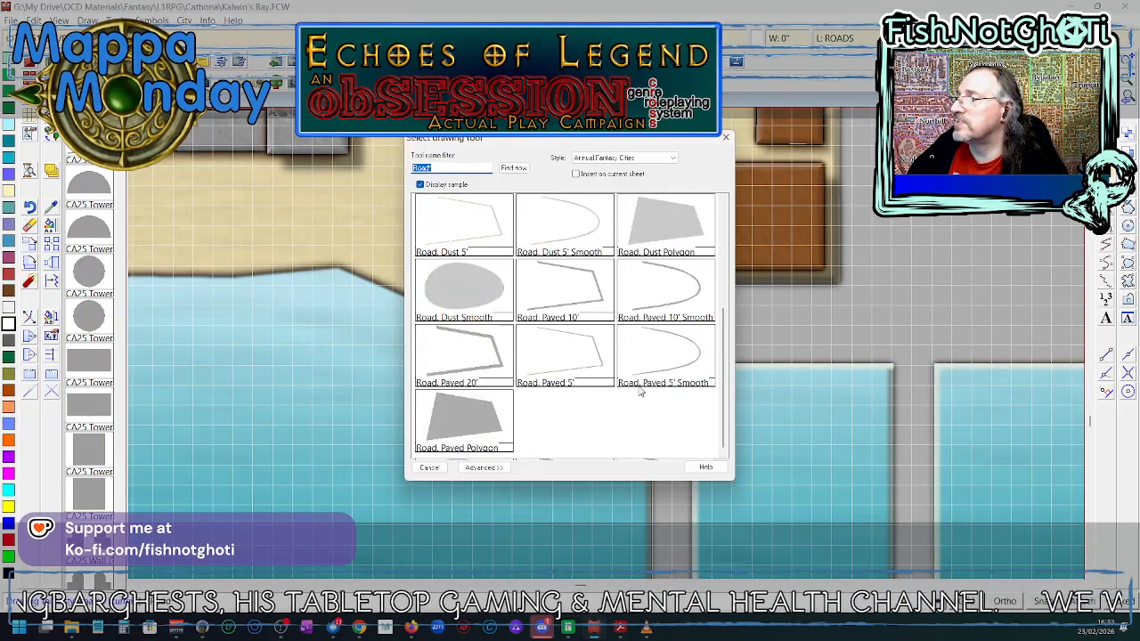
pyautogui.doubleClick(566, 303)
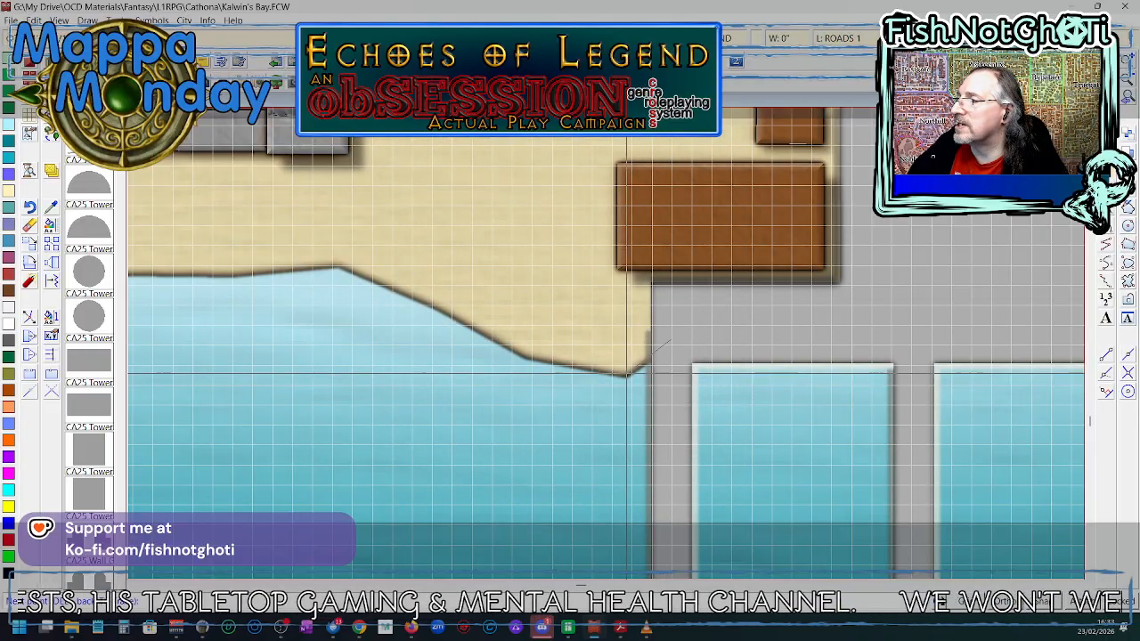
pyautogui.click(626, 376)
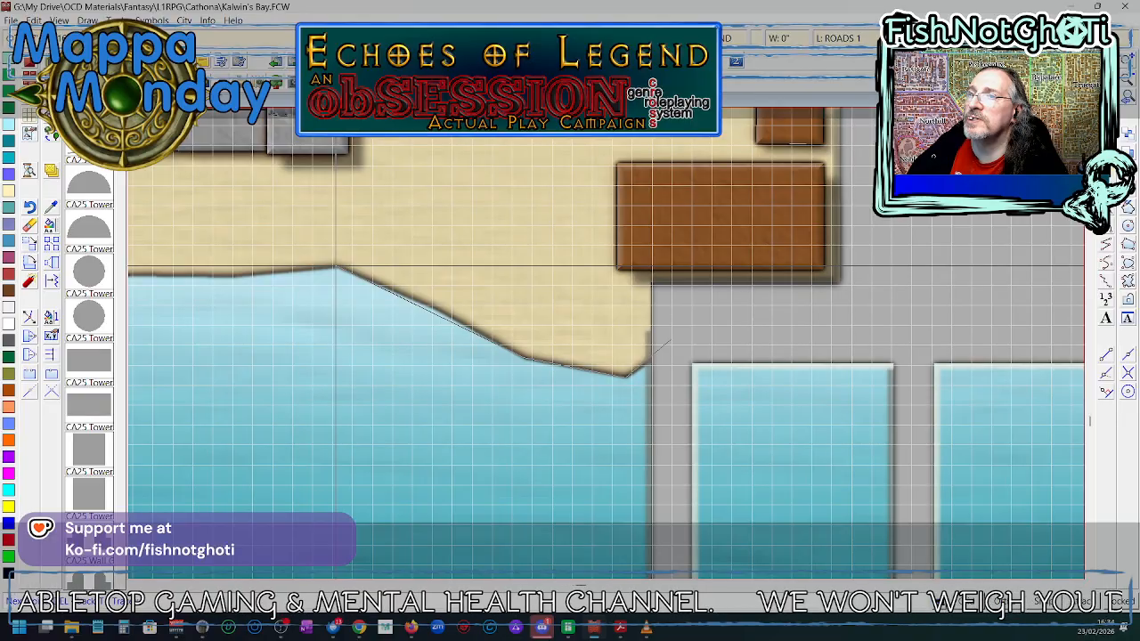
pyautogui.click(335, 265)
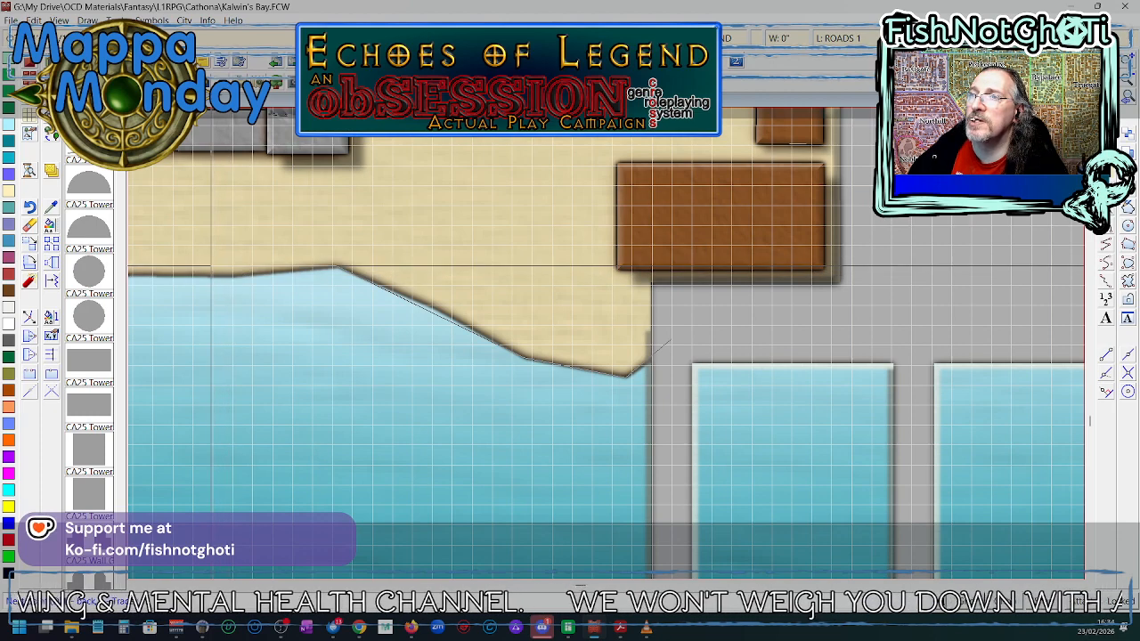
pyautogui.rightClick(660, 343)
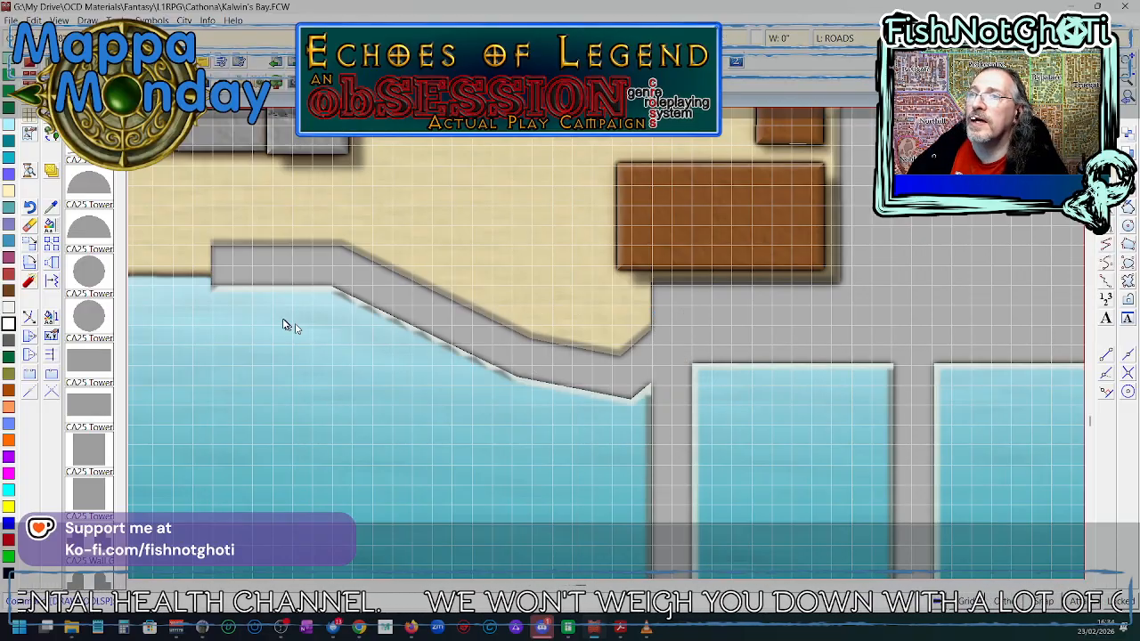
# - Reshape the western end of the paved shoreline road, moving its end node slightly north to meet the sand's edge
pyautogui.click(220, 264)
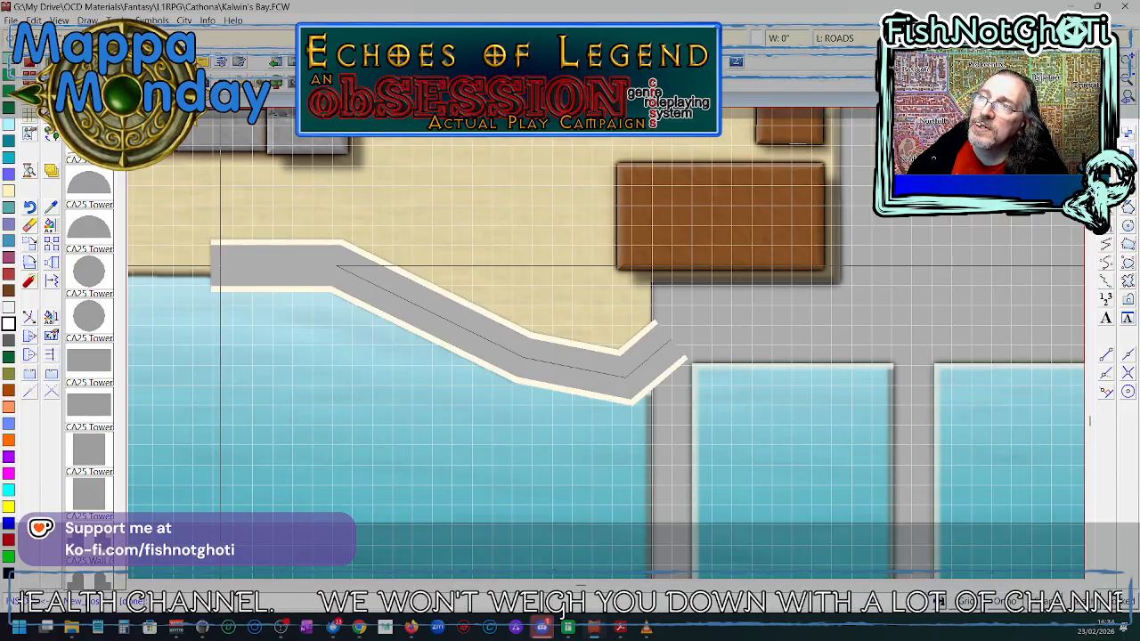
pyautogui.click(220, 261)
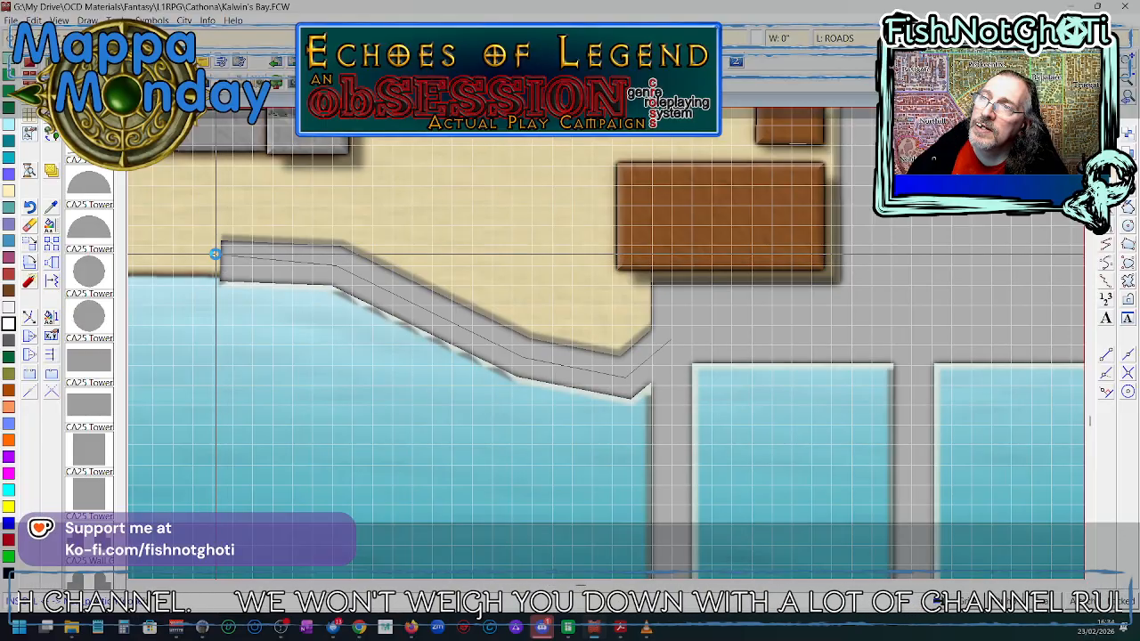
pyautogui.click(216, 254)
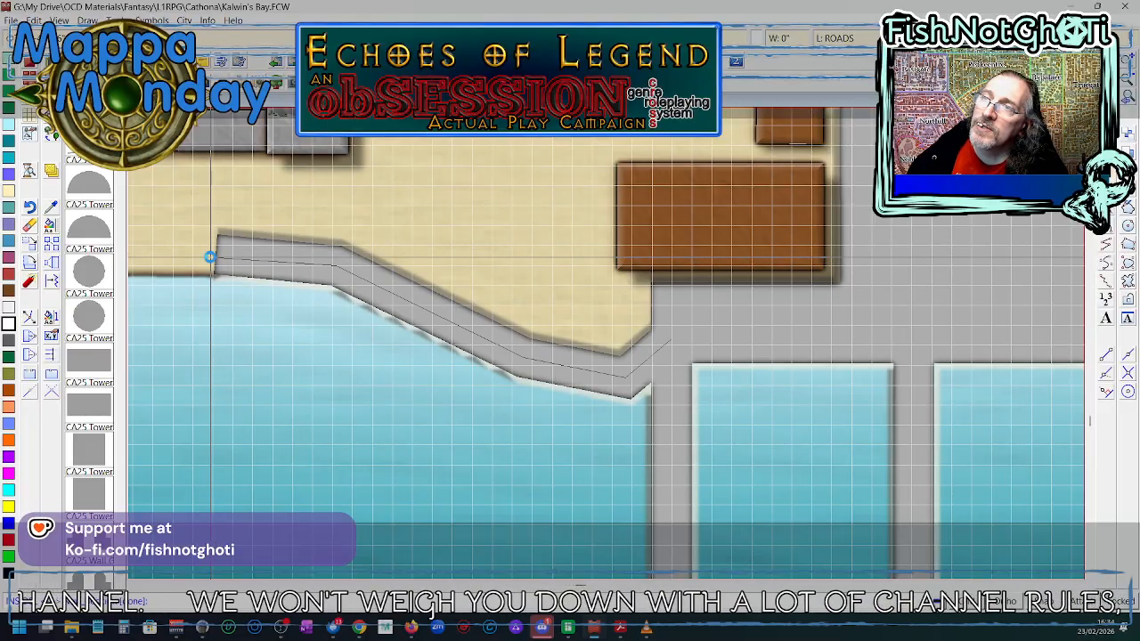
pyautogui.click(211, 257)
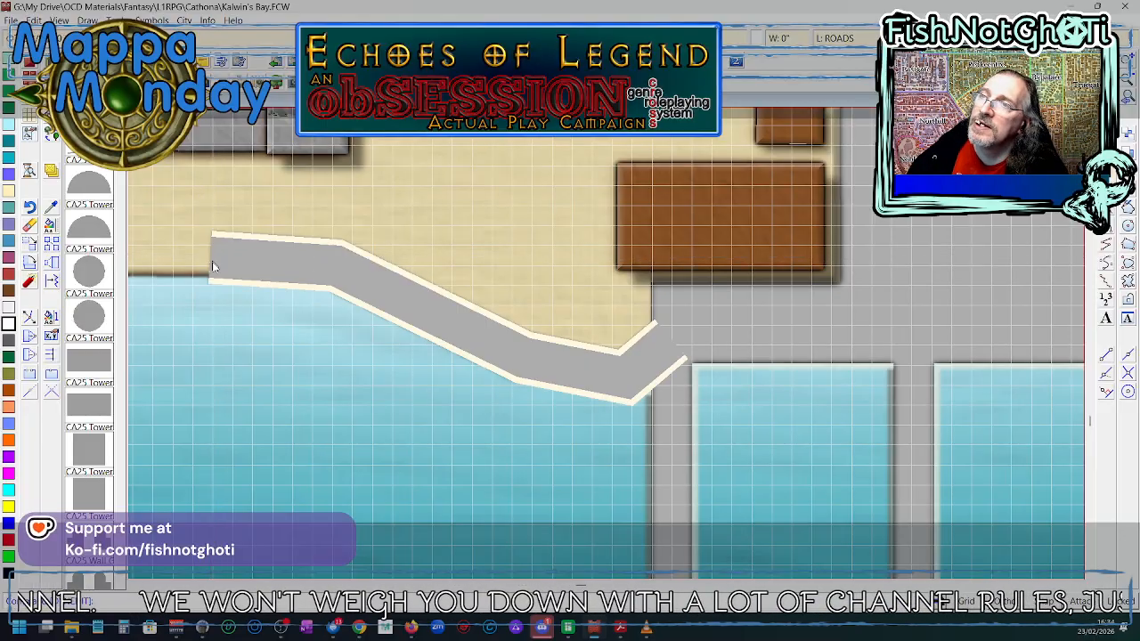
pyautogui.rightClick(231, 327)
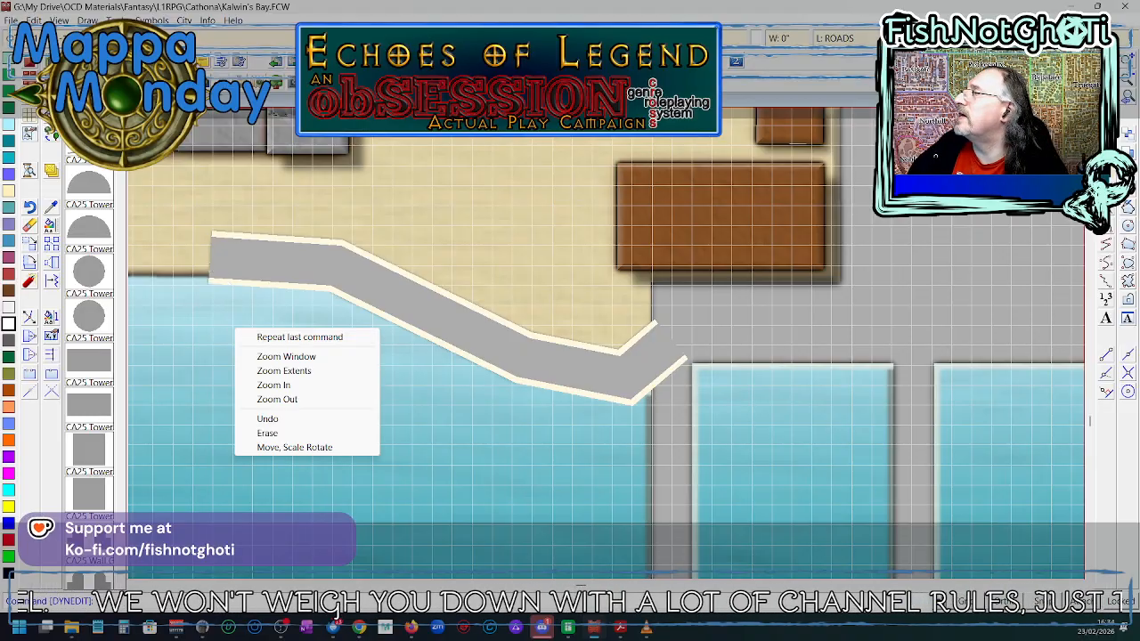
pyautogui.press('Escape')
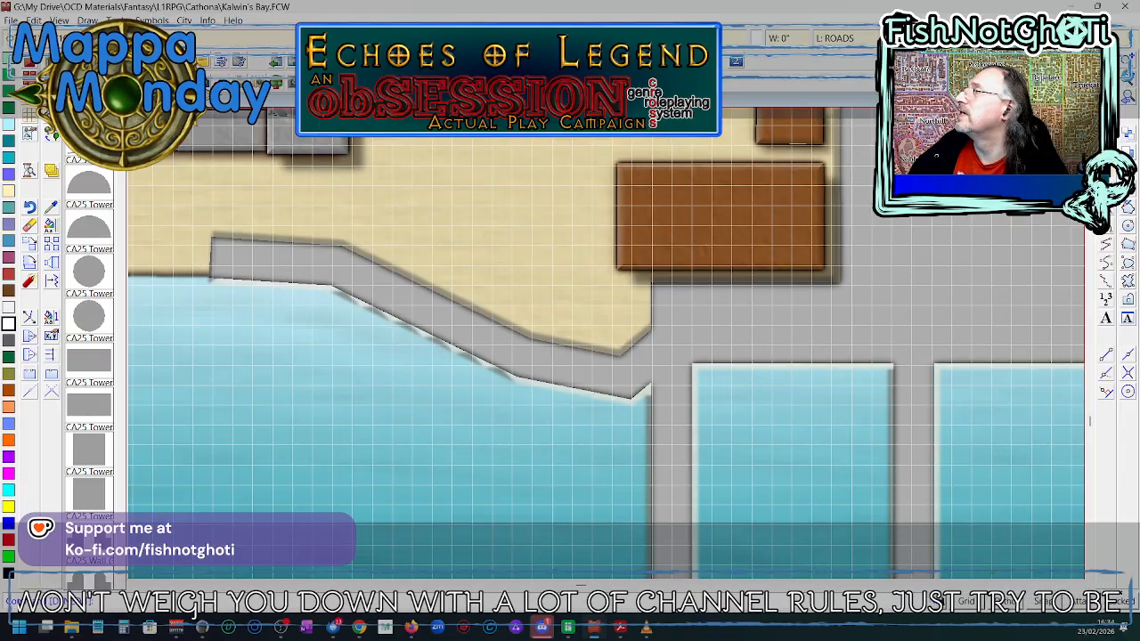
# - Move the narrow paved north-south road east of the easternmost grey dockside building slightly further east
pyautogui.click(1128, 77)
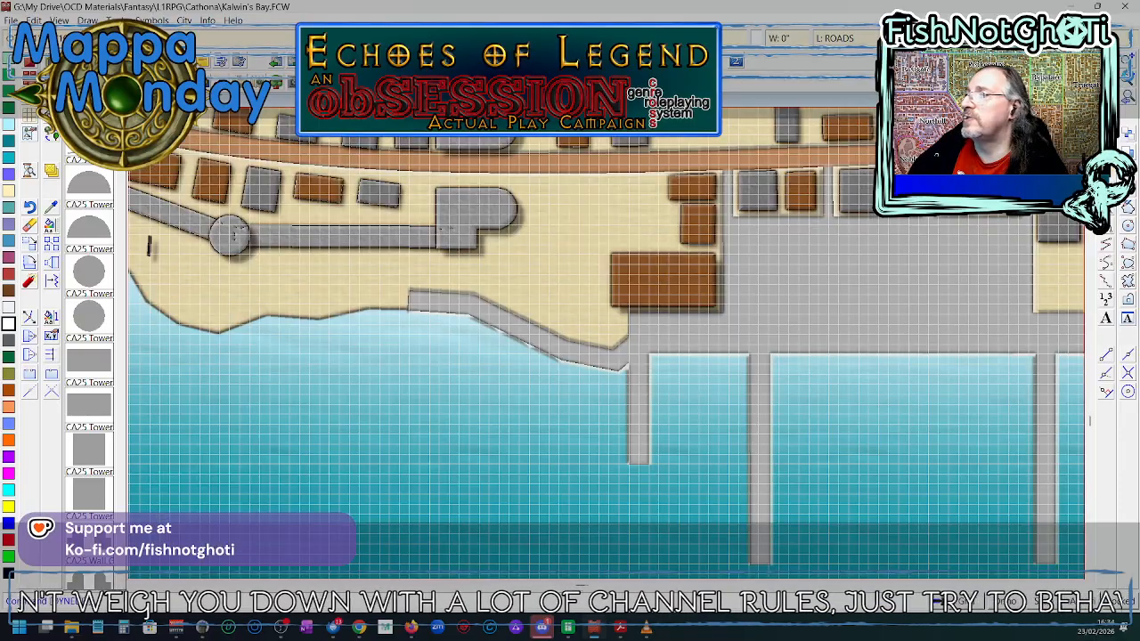
pyautogui.click(1129, 77)
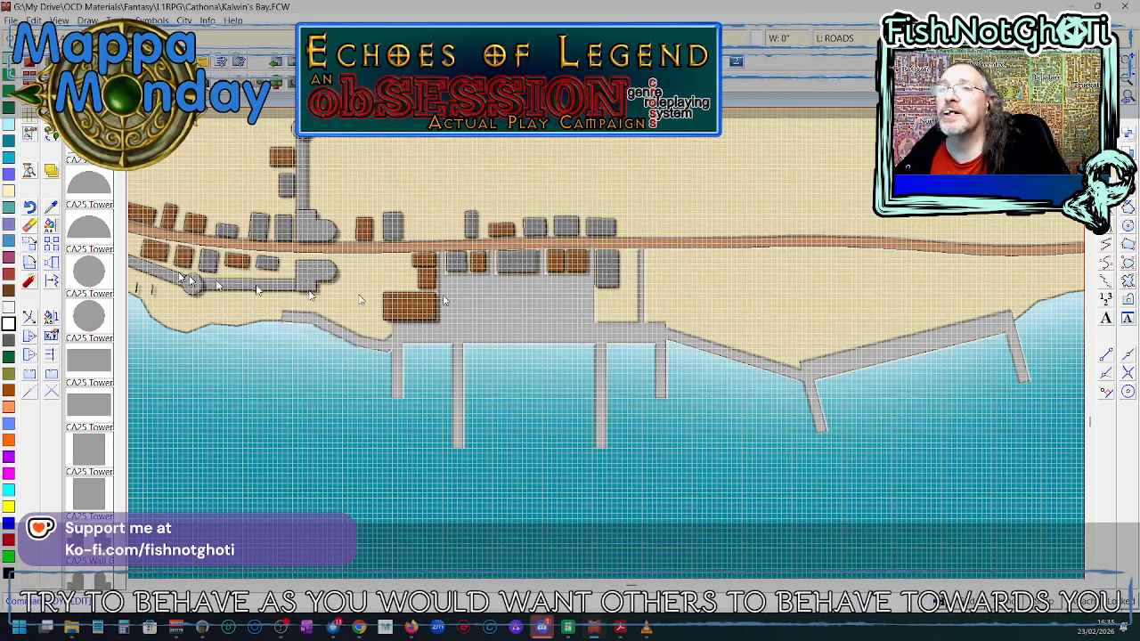
pyautogui.click(51, 280)
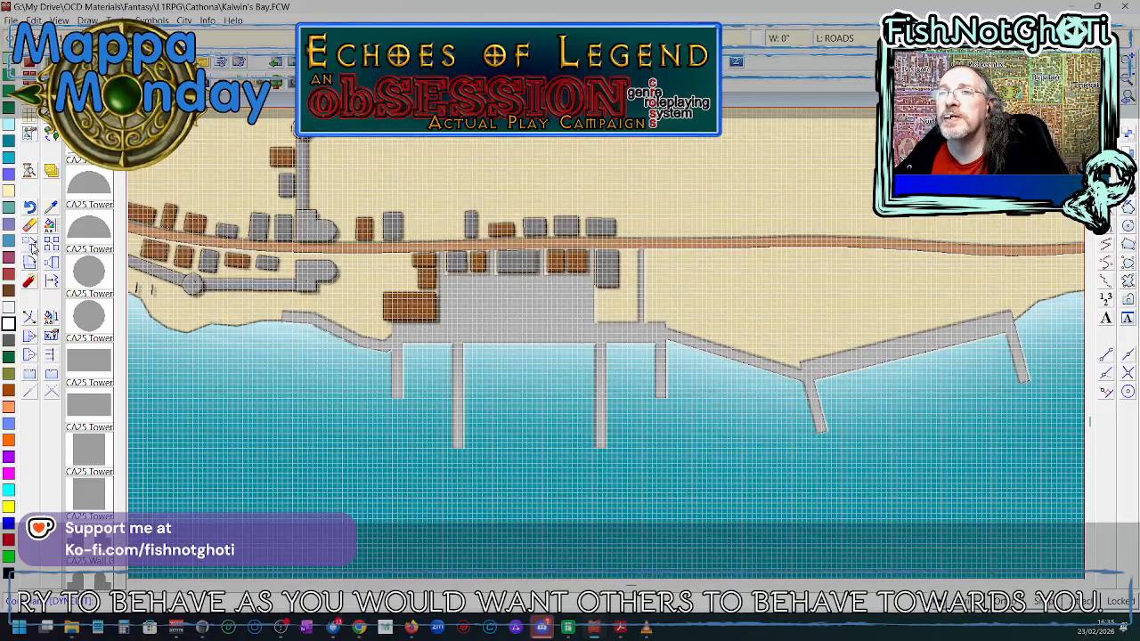
pyautogui.click(642, 298)
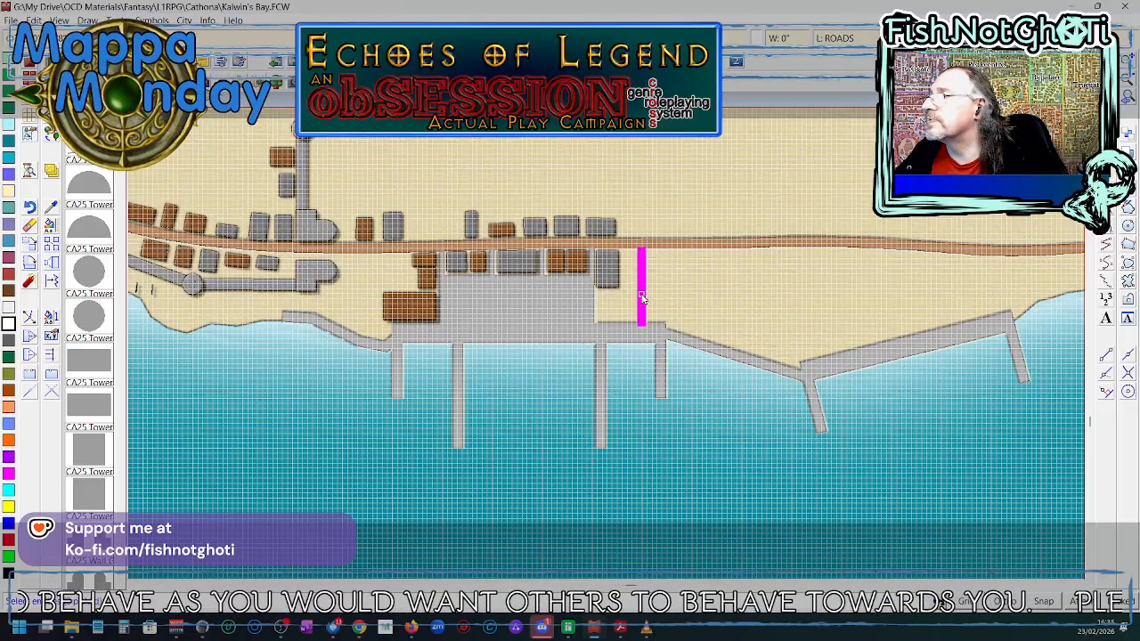
pyautogui.rightClick(642, 298)
pyautogui.click(645, 298)
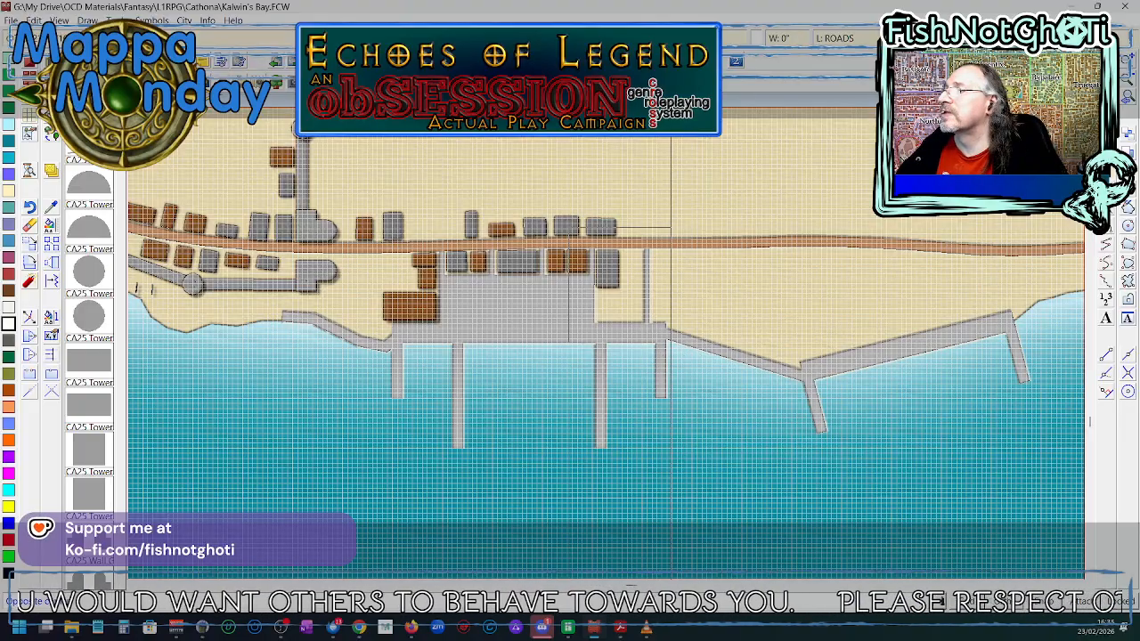
# - Insert two rectangular brown Default-style buildings, one south of the other, between the easternmost grey dockside building and the narrow road
pyautogui.scroll(3, 694, 365)
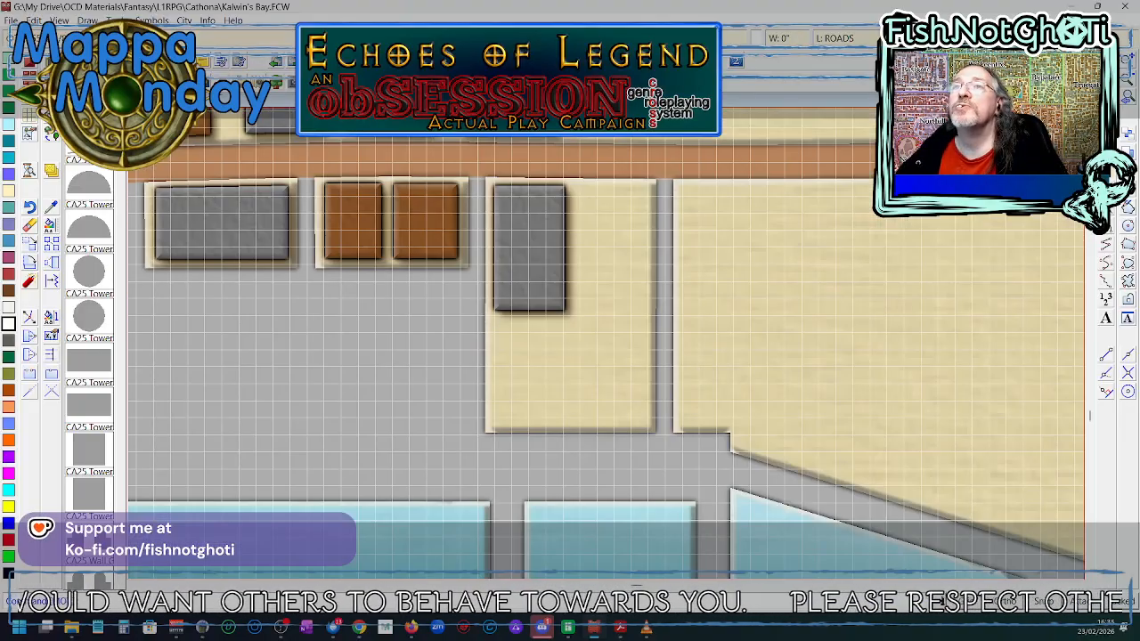
pyautogui.click(30, 69)
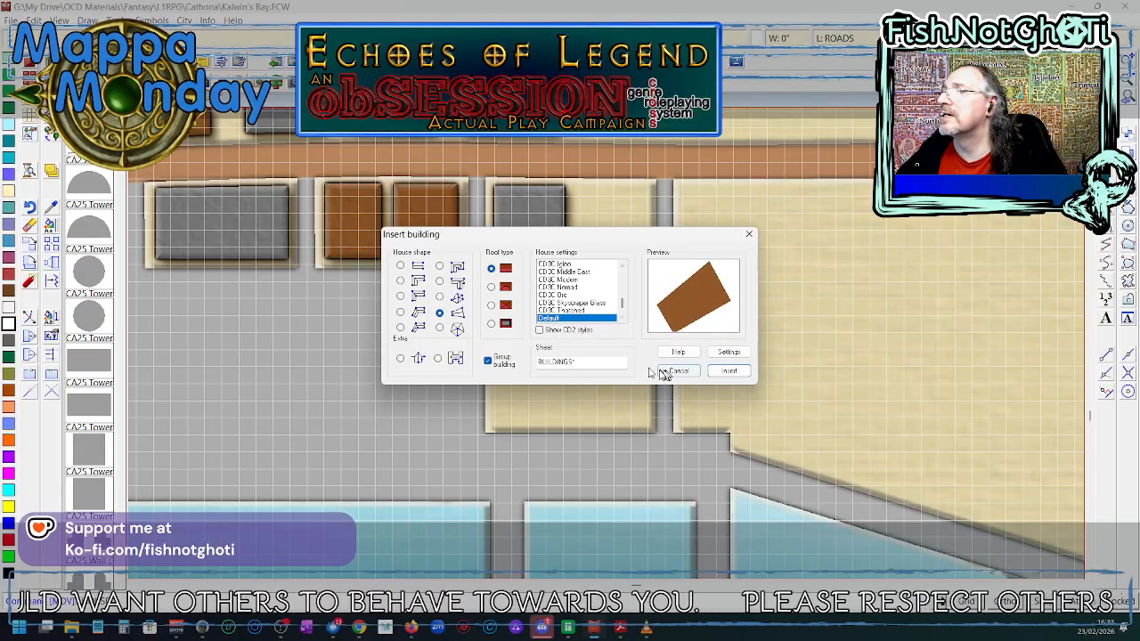
pyautogui.click(400, 265)
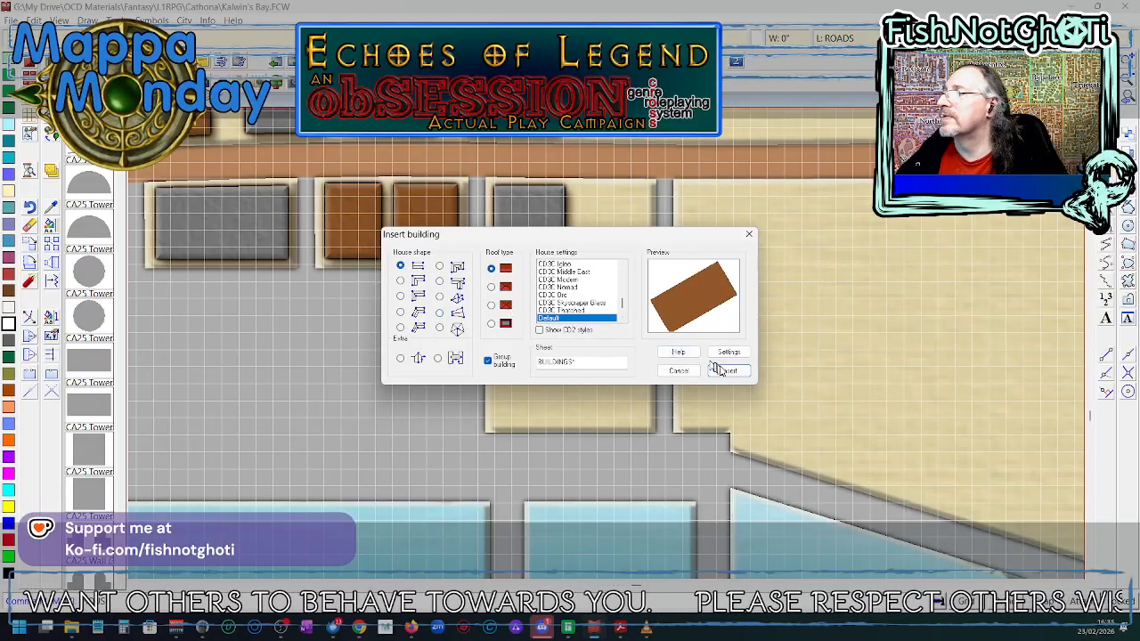
pyautogui.click(729, 370)
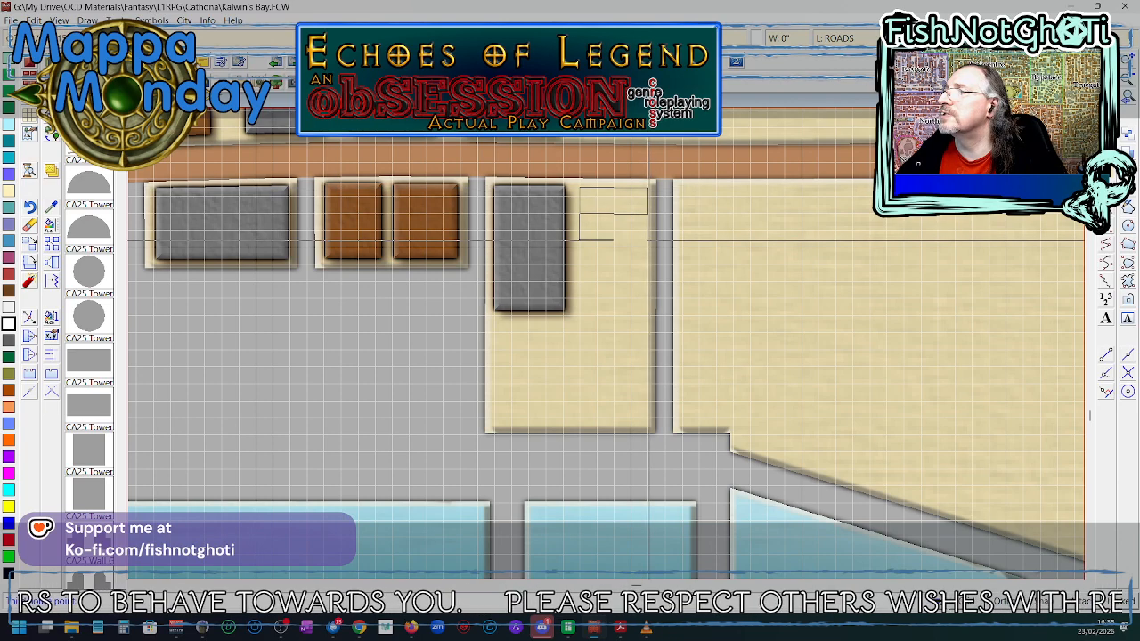
pyautogui.click(648, 241)
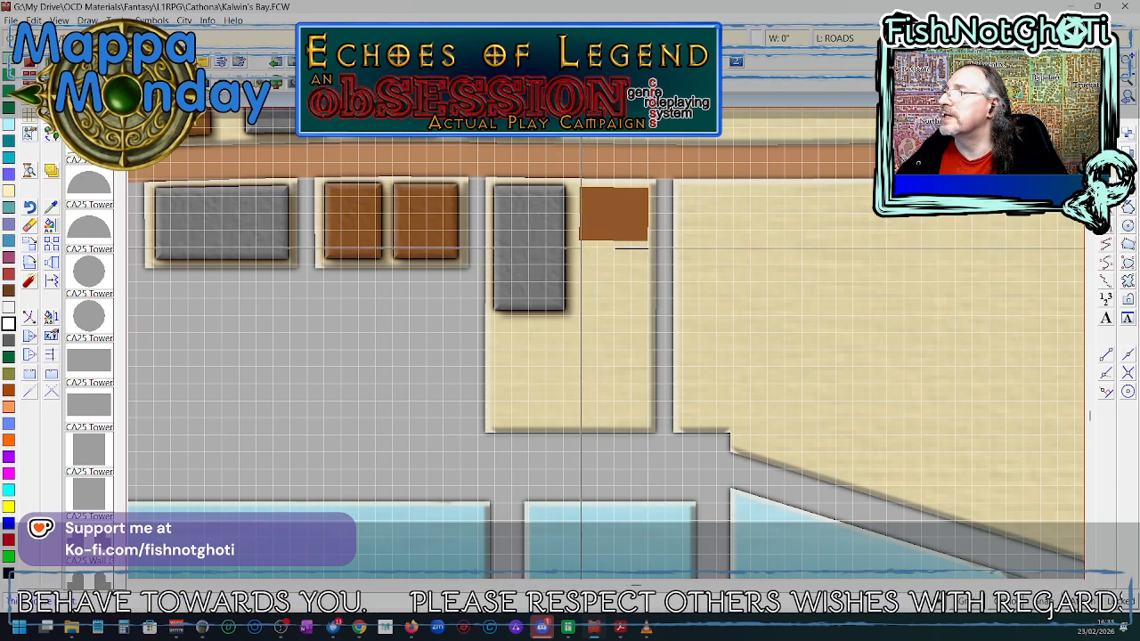
pyautogui.click(581, 248)
pyautogui.click(649, 308)
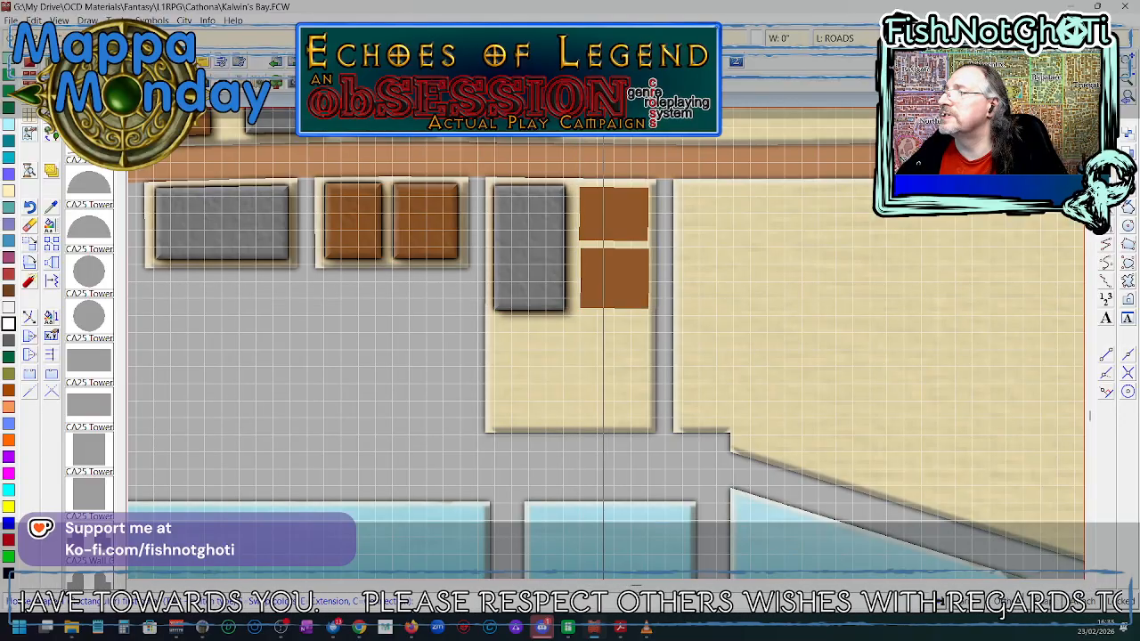
pyautogui.rightClick(508, 397)
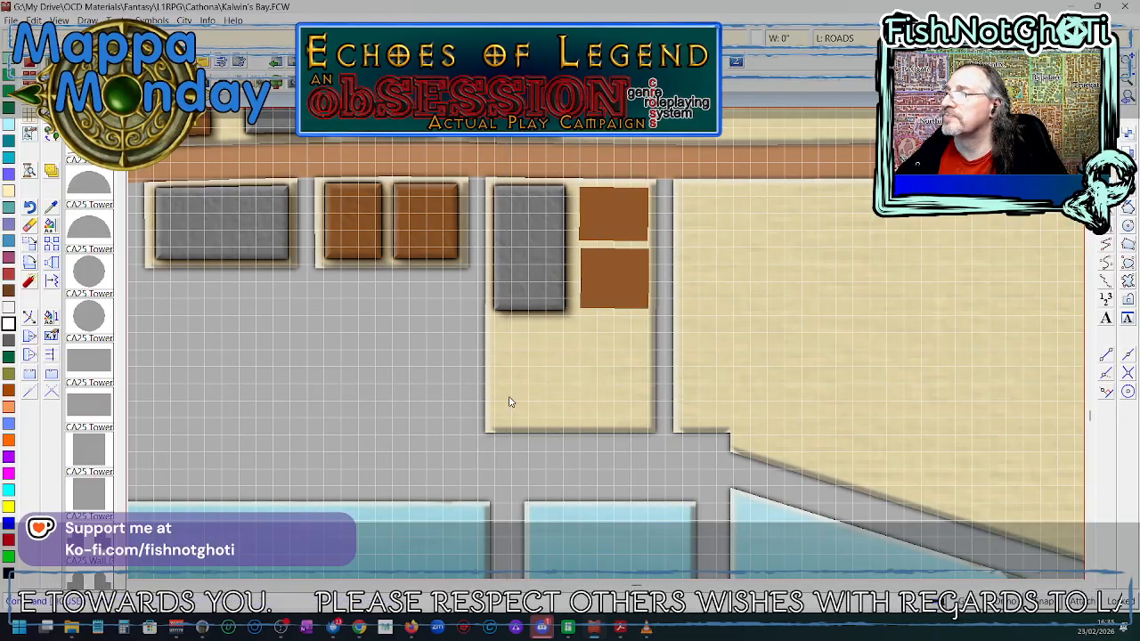
# - Insert an L-shaped brown building directly south of the easternmost grey building, filling the plot's southwest corner
pyautogui.rightClick(427, 360)
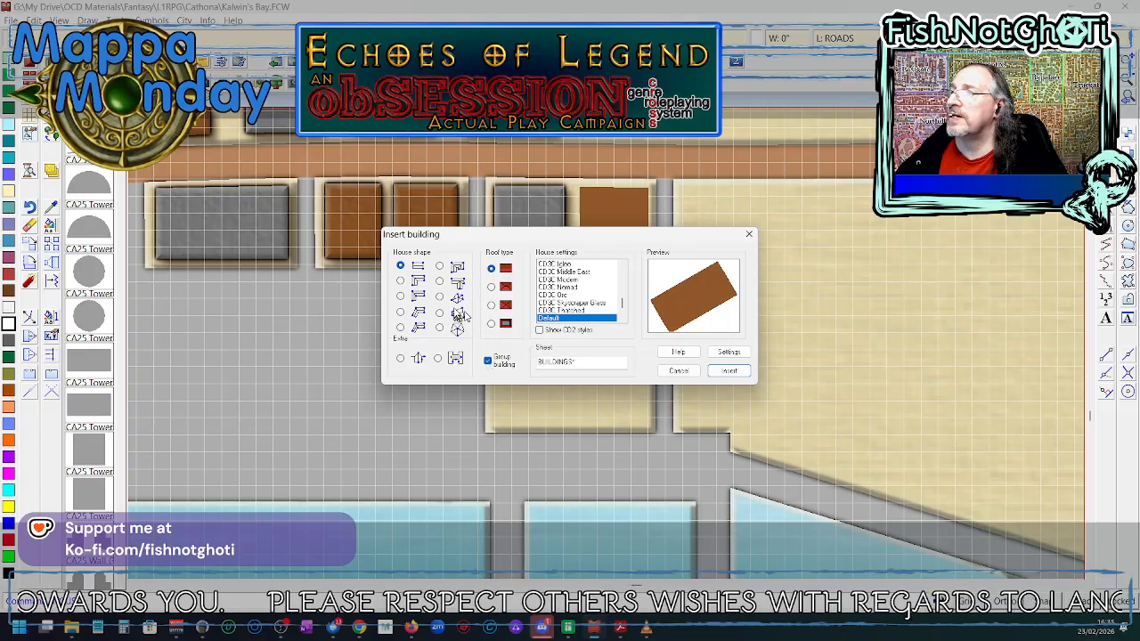
pyautogui.click(400, 282)
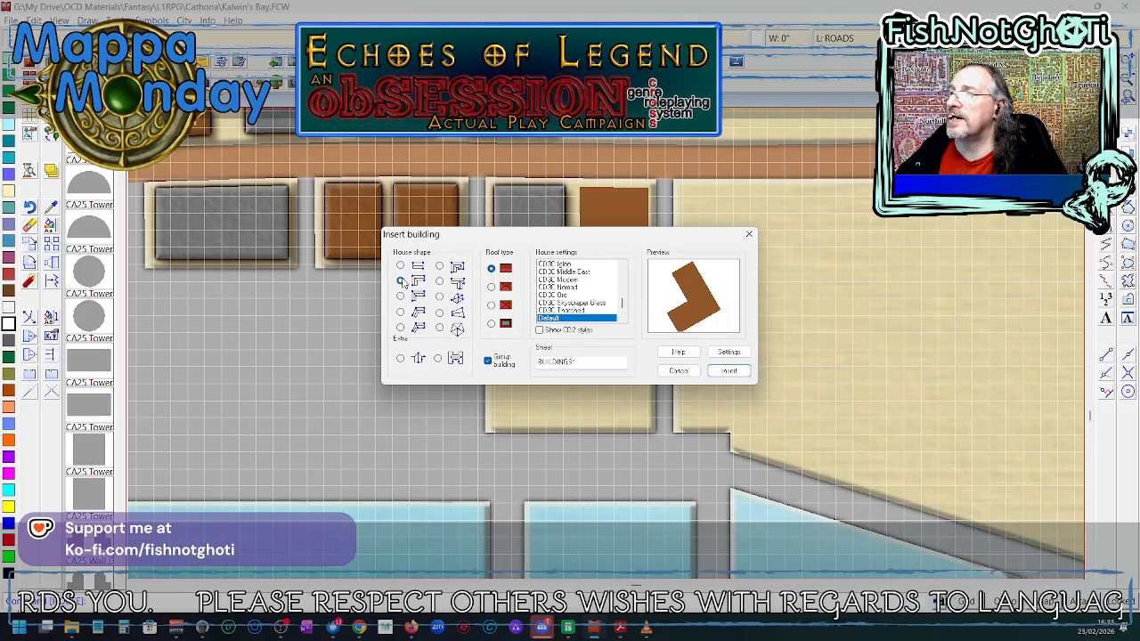
pyautogui.click(728, 370)
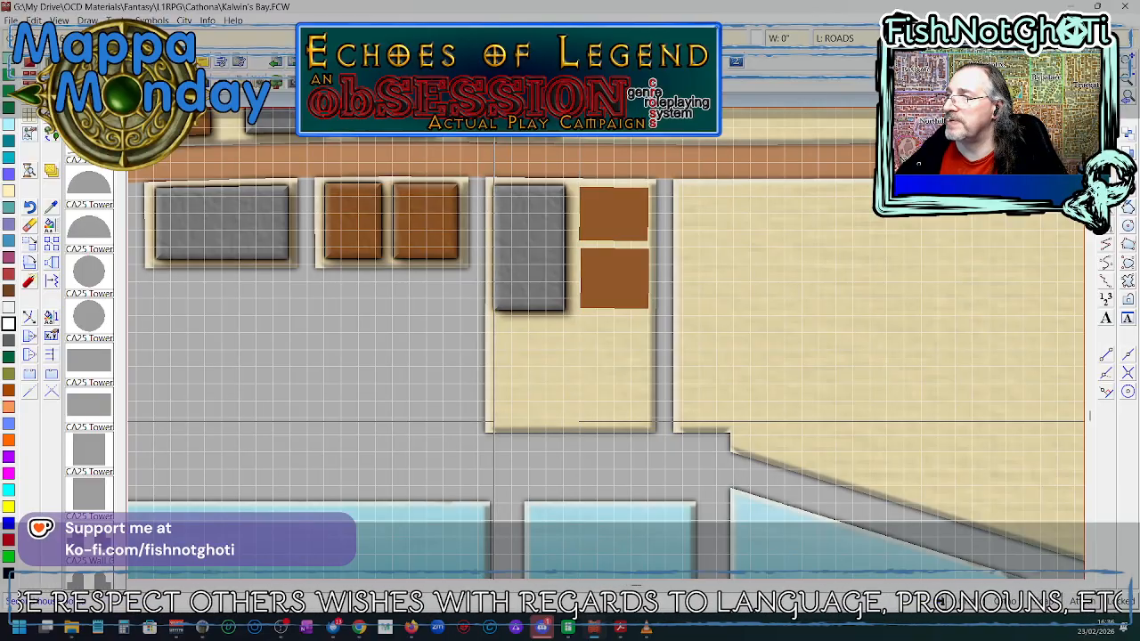
pyautogui.click(495, 422)
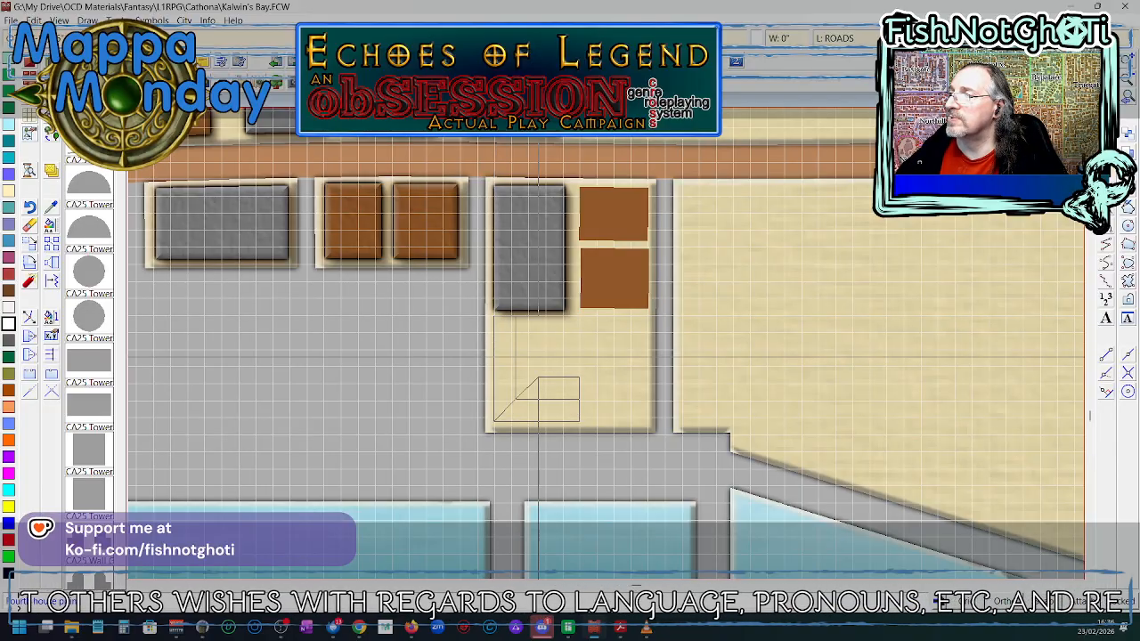
pyautogui.click(540, 374)
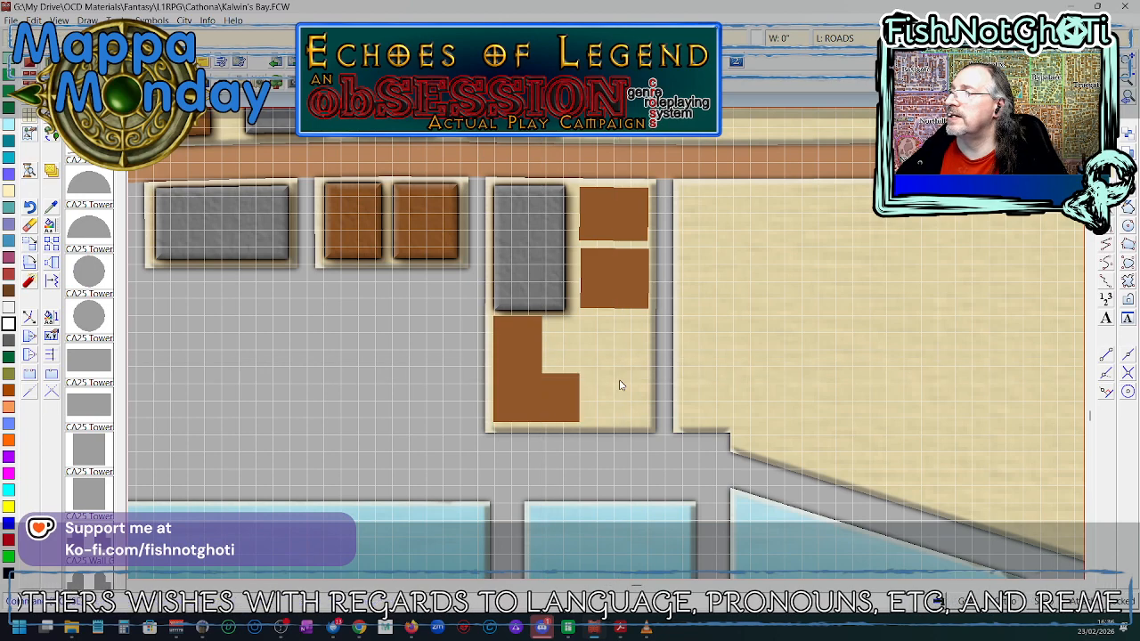
# - Insert two rectangular brown buildings east of the L-shaped one, one in the plot's southeast corner and a wider one just north of it
pyautogui.click(400, 265)
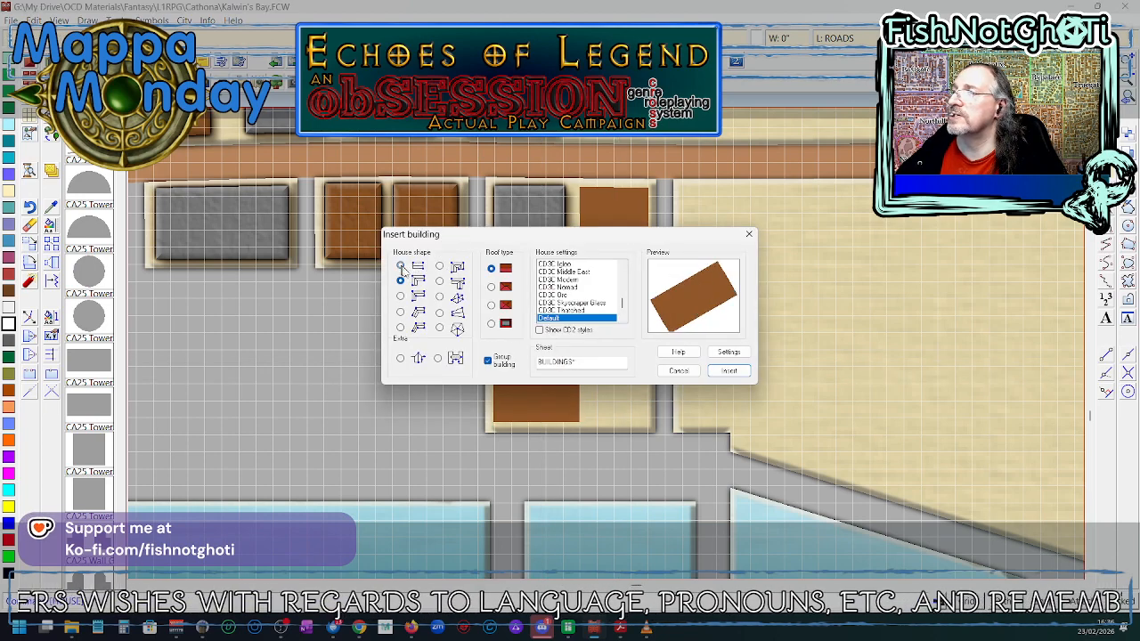
pyautogui.click(731, 371)
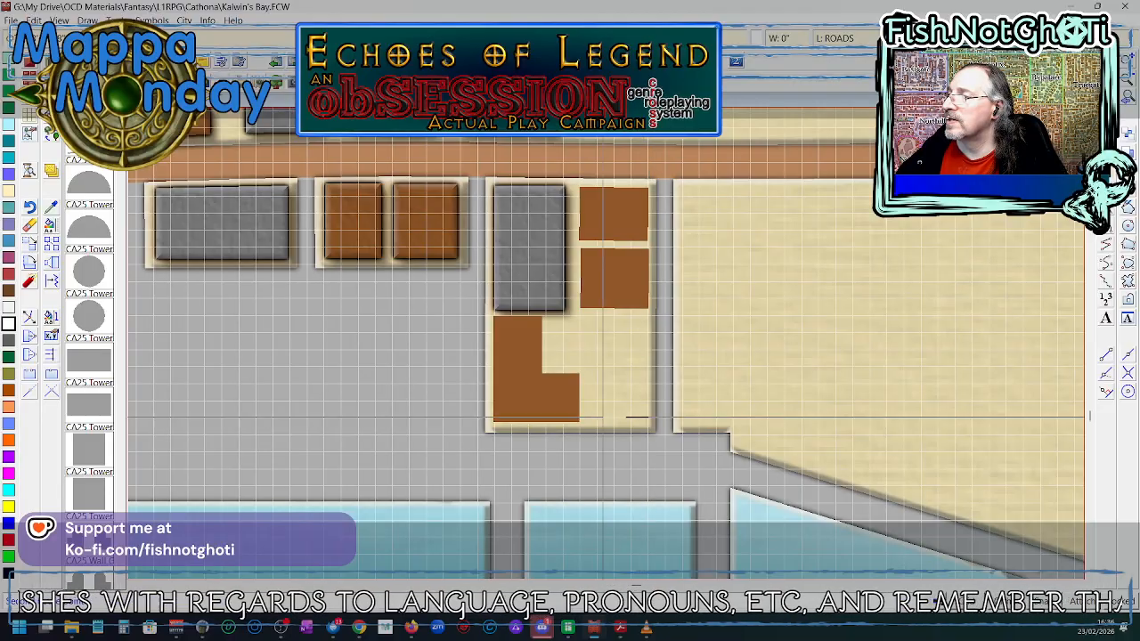
pyautogui.click(588, 369)
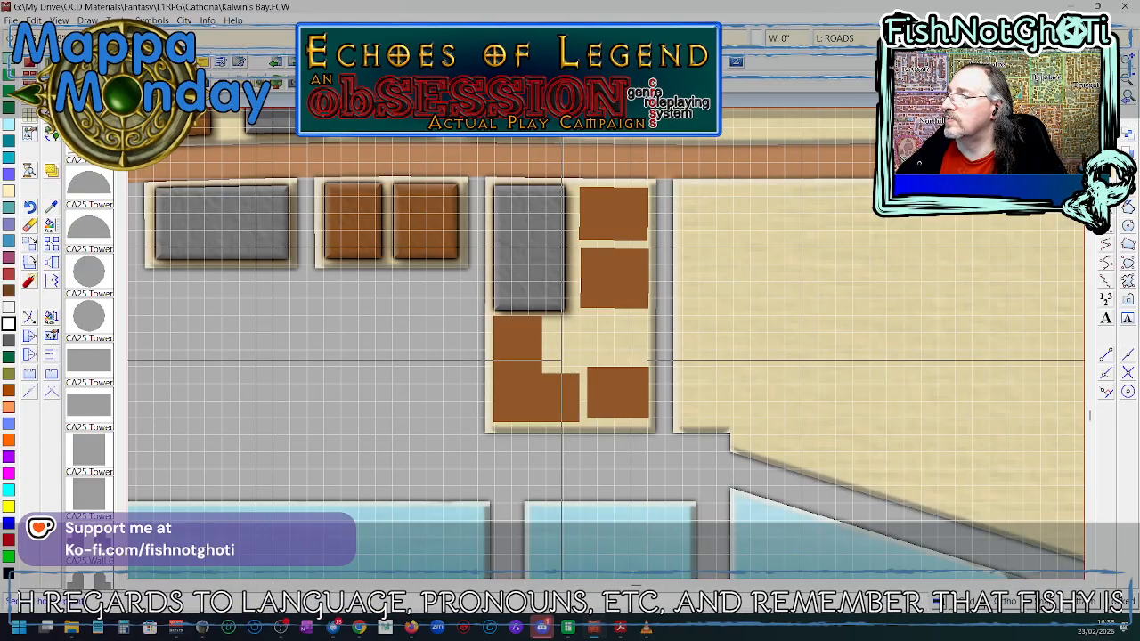
pyautogui.click(561, 318)
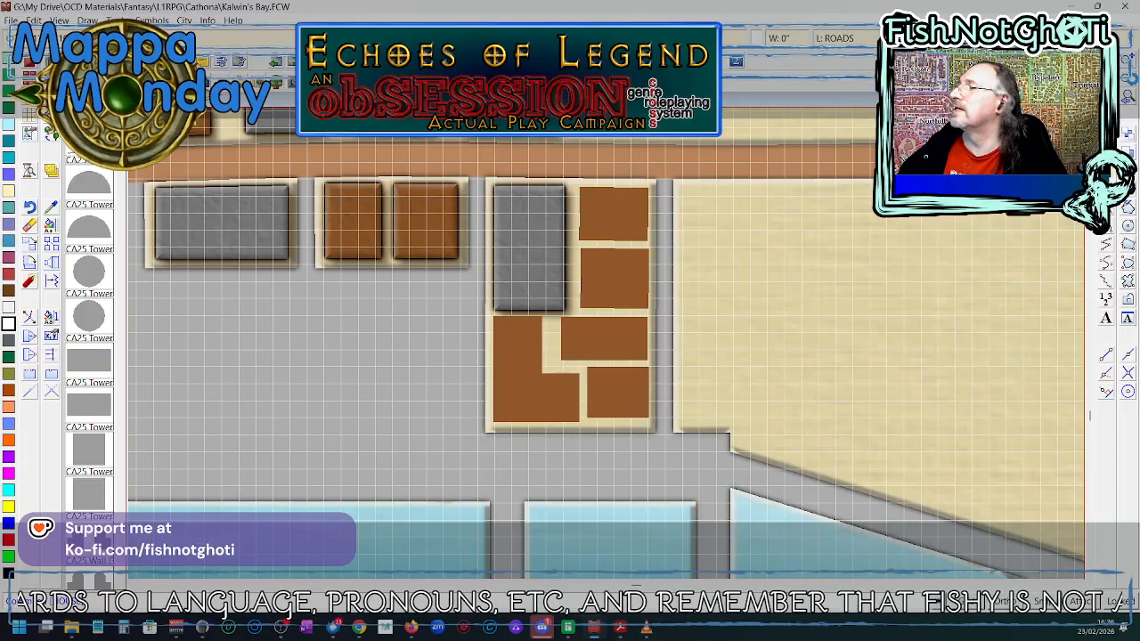
# - Make BUILDINGS the current sheet and hide the GRID BATTLE sheet
pyautogui.click(1133, 80)
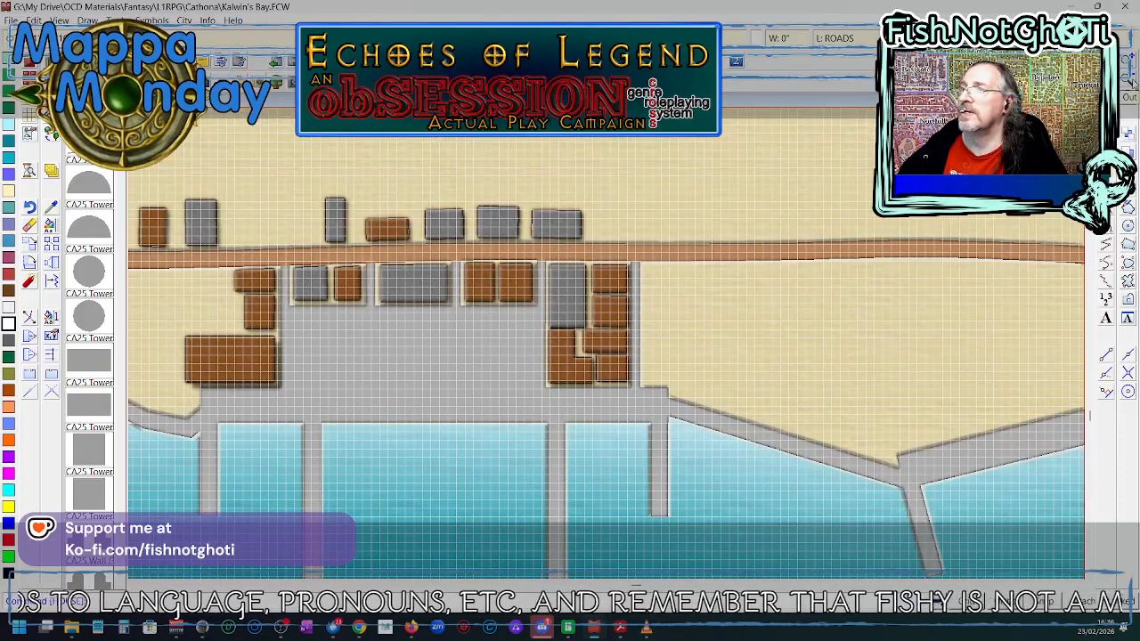
pyautogui.click(1132, 83)
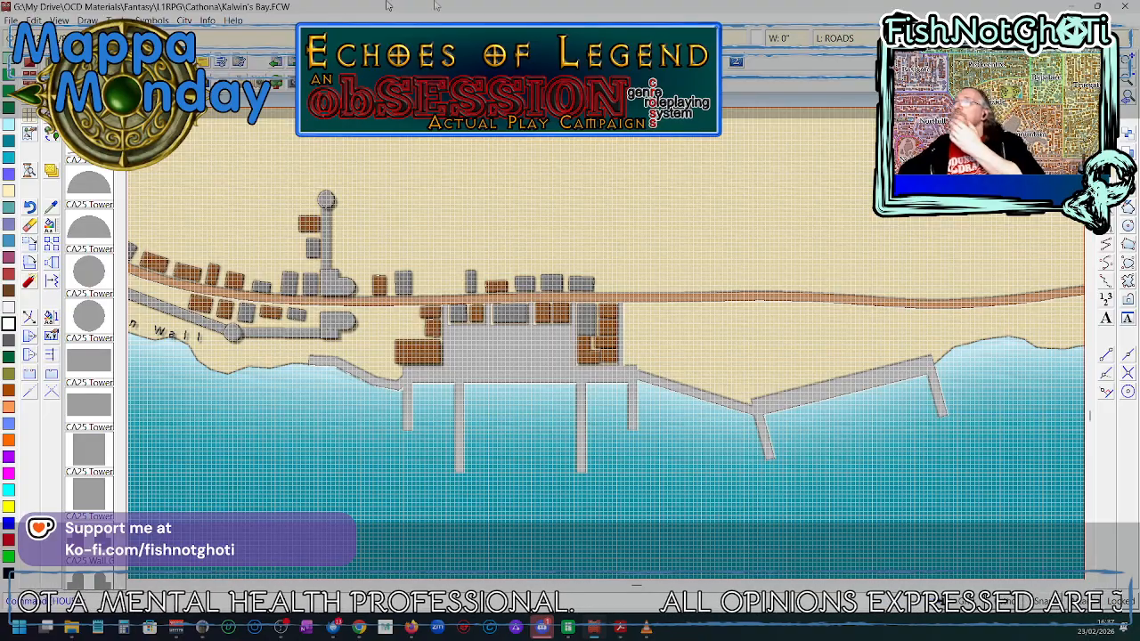
pyautogui.click(726, 37)
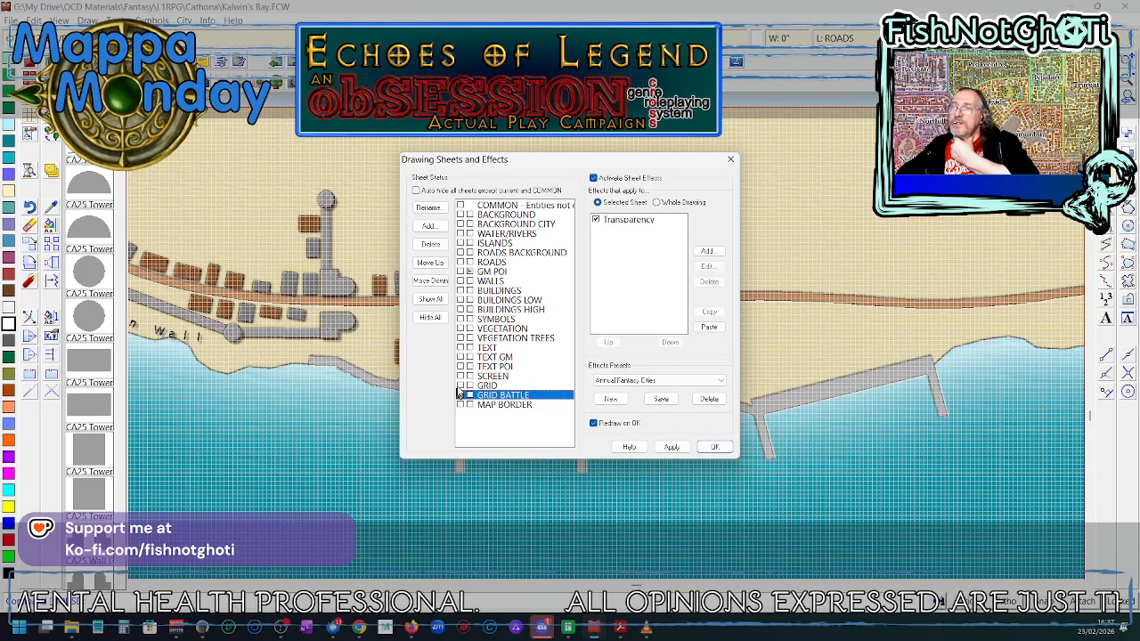
pyautogui.click(460, 292)
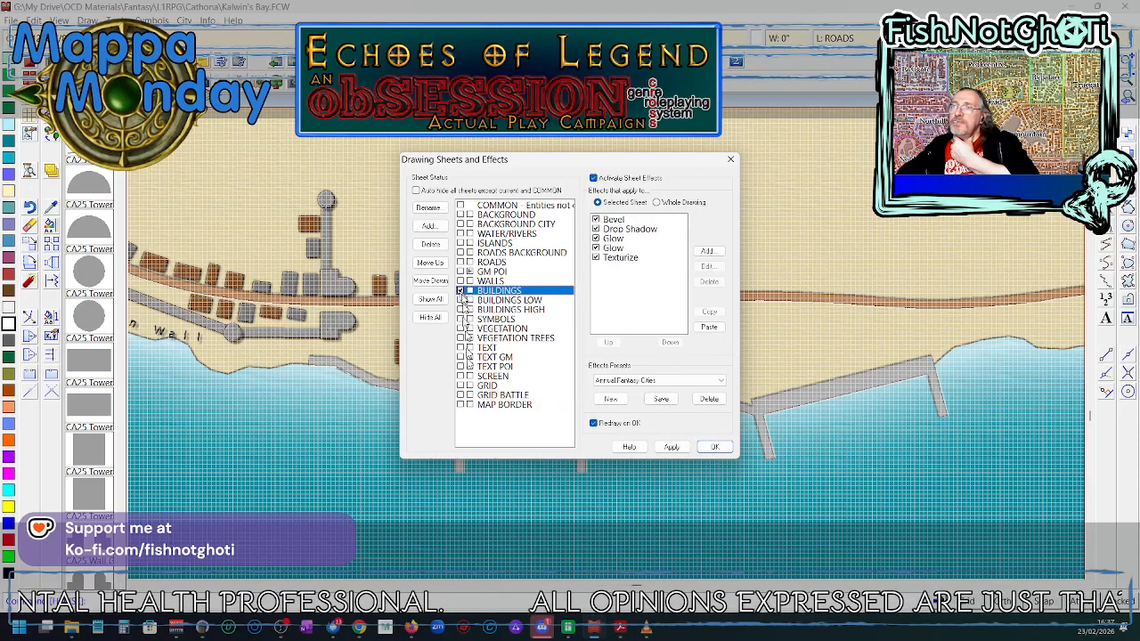
pyautogui.click(495, 398)
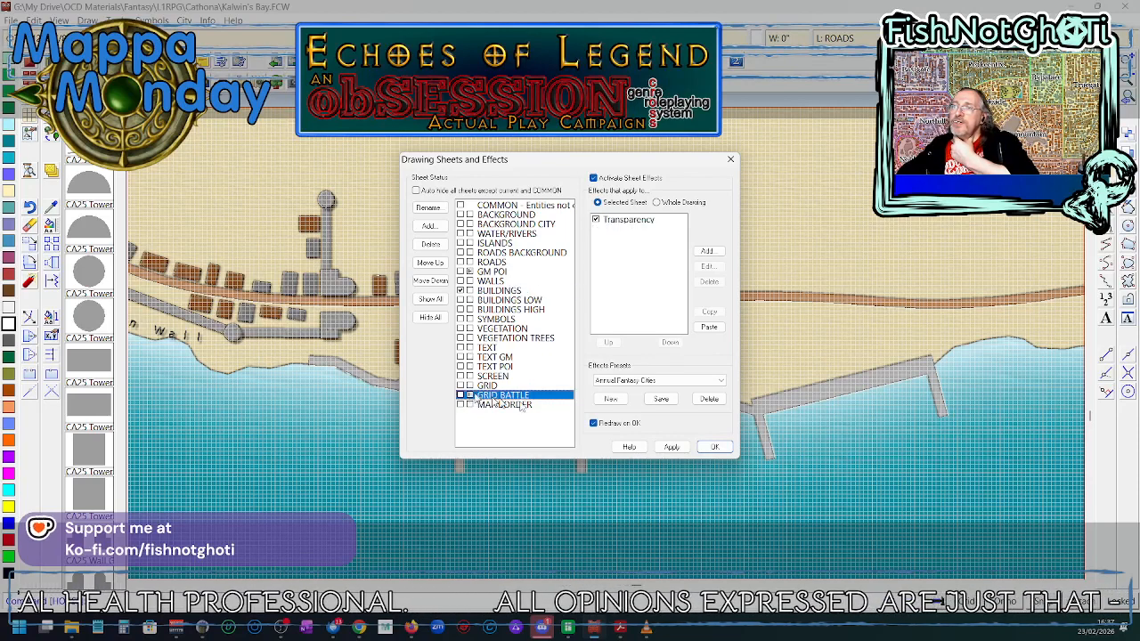
pyautogui.click(713, 448)
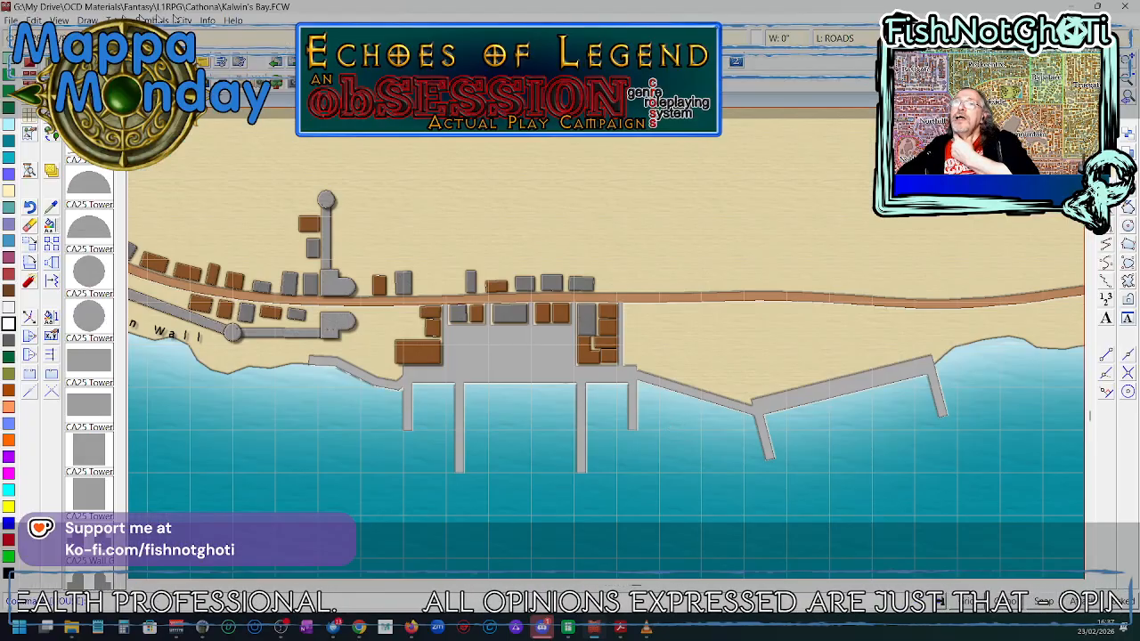